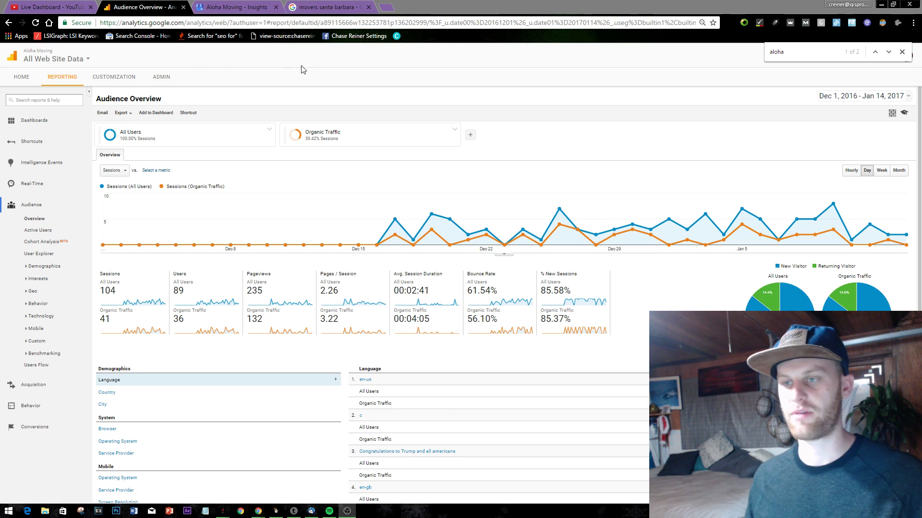
- Close the 'movers santa barbara' search results tab
{"action": "left_click", "coordinate": [378, 6]}
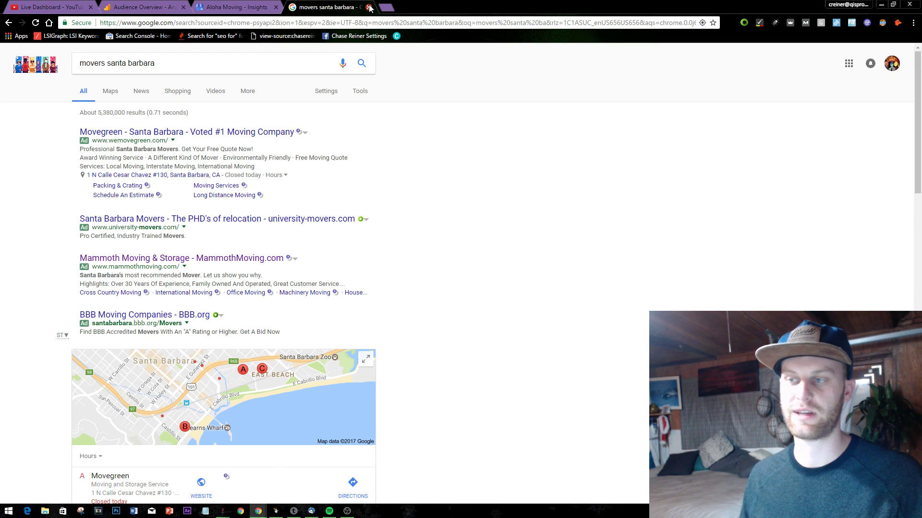
{"action": "left_click", "coordinate": [368, 6]}
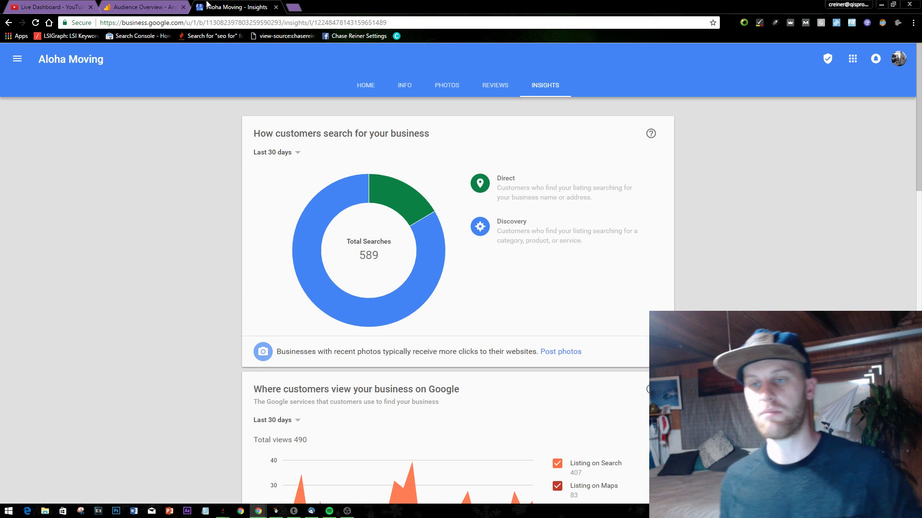
{"action": "left_click", "coordinate": [175, 4]}
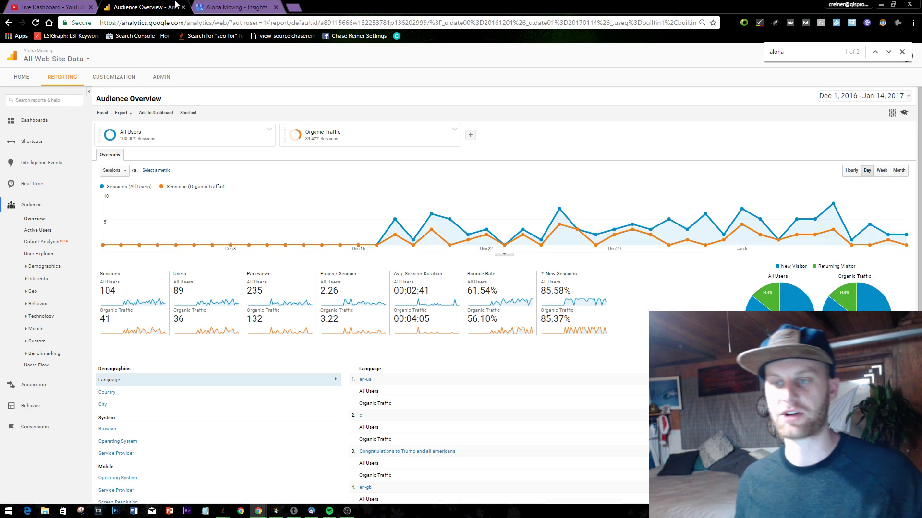
- Scroll Aloha Moving's Insights (589 searches, 490 views), then go back to the dashboard
{"action": "left_click", "coordinate": [199, 6]}
{"action": "scroll", "coordinate": [335, 238], "scroll_direction": "down", "scroll_amount": 4}
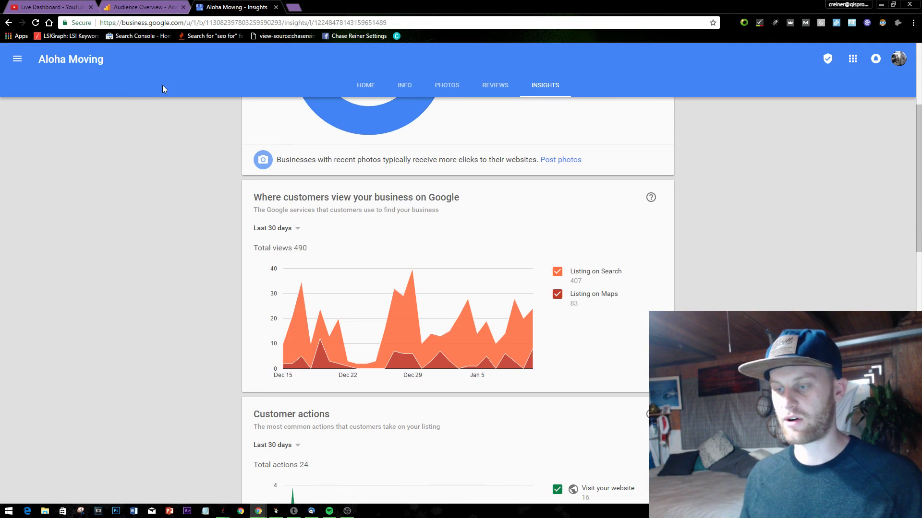
{"action": "left_click", "coordinate": [9, 23]}
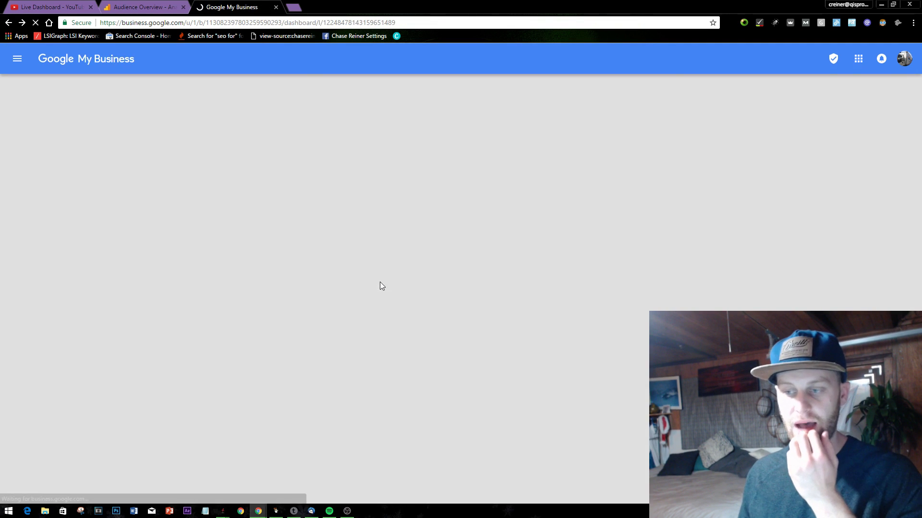
- Highlight the dashboard's Insights stats, 22 Google reviews and 22 unresponded reviews counts
{"action": "scroll", "coordinate": [369, 288], "scroll_direction": "down", "scroll_amount": 1}
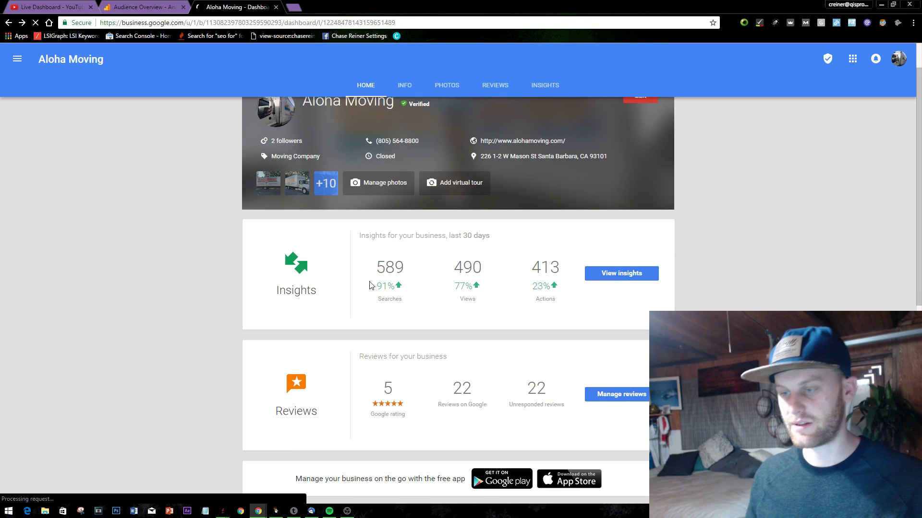
{"action": "left_click_drag", "start_coordinate": [374, 282], "coordinate": [568, 304]}
{"action": "left_click", "coordinate": [571, 313]}
{"action": "scroll", "coordinate": [543, 327], "scroll_direction": "down", "scroll_amount": 2}
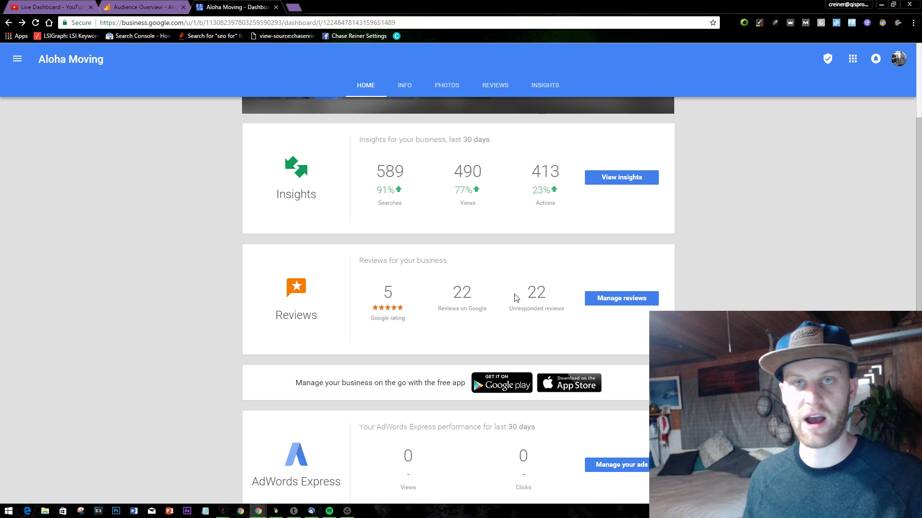
{"action": "left_click_drag", "start_coordinate": [483, 302], "coordinate": [452, 290]}
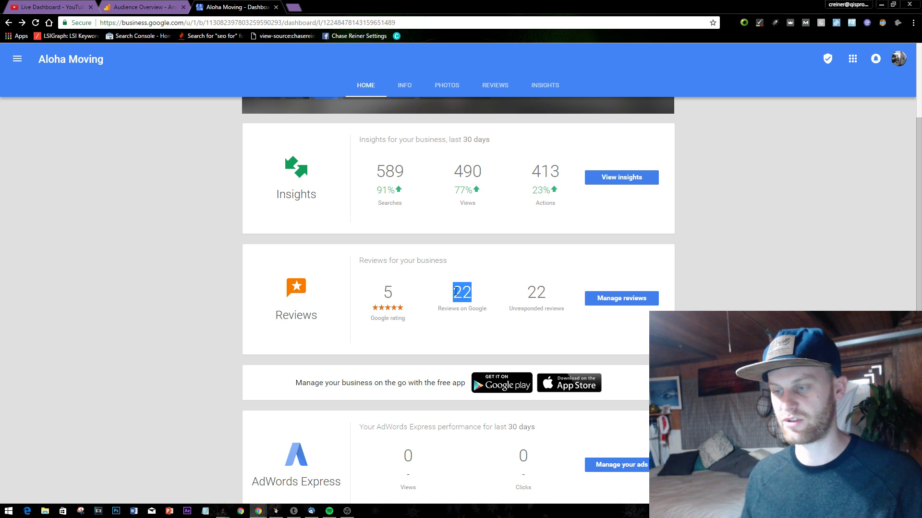
{"action": "left_click", "coordinate": [520, 309]}
{"action": "left_click_drag", "start_coordinate": [503, 304], "coordinate": [549, 296]}
{"action": "left_click", "coordinate": [534, 298]}
{"action": "left_click", "coordinate": [522, 301]}
{"action": "scroll", "coordinate": [481, 301], "scroll_direction": "up", "scroll_amount": 3}
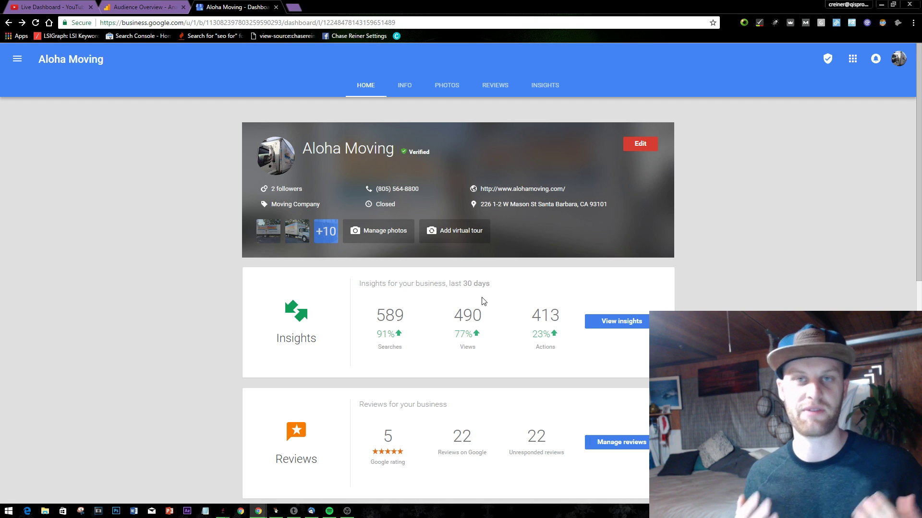
- Highlight the 490 views figure, then move the Live Dashboard tab into its own window
{"action": "left_click_drag", "start_coordinate": [361, 349], "coordinate": [486, 341]}
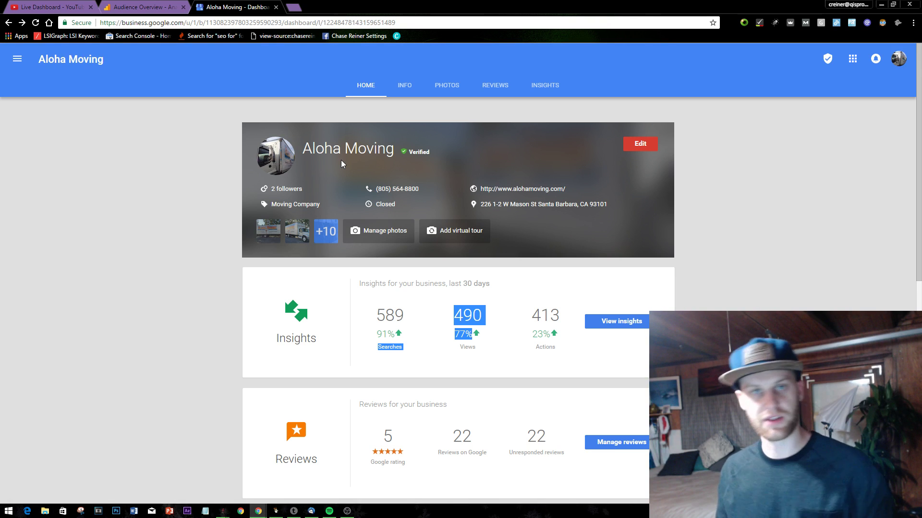
{"action": "left_click", "coordinate": [768, 197]}
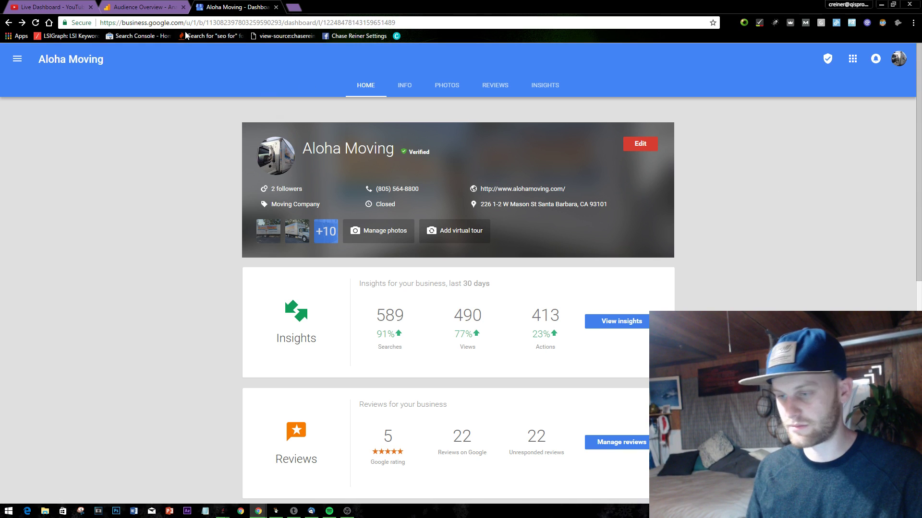
{"action": "left_click_drag", "start_coordinate": [50, 4], "coordinate": [9, 516]}
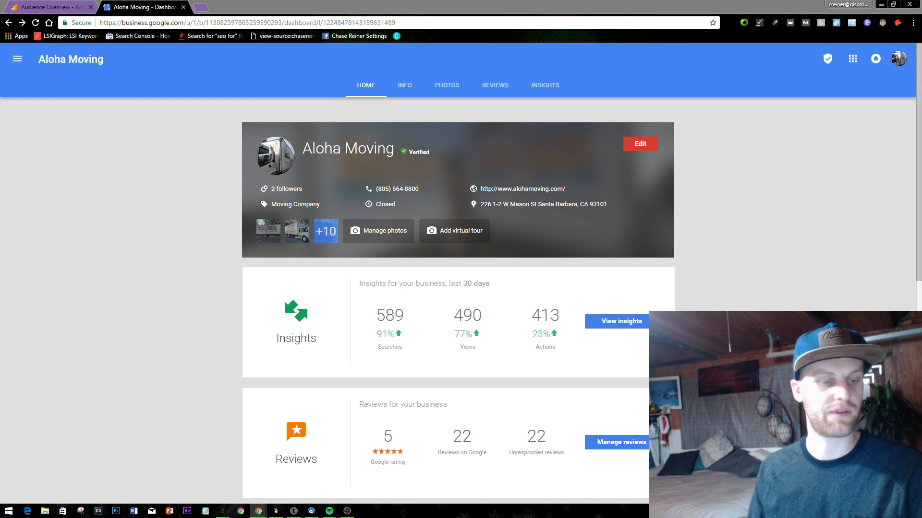
{"action": "left_click", "coordinate": [217, 287]}
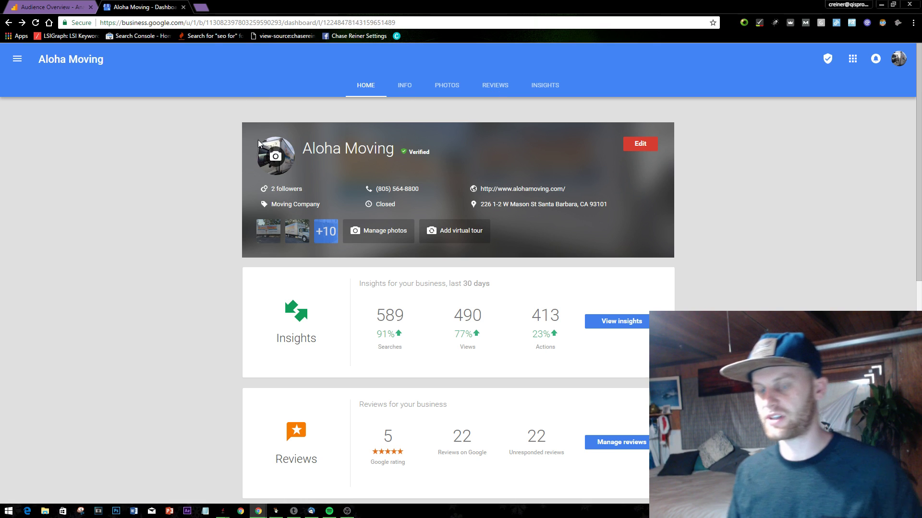
- Search Google for 'search consol' in a new tab and open Google Search Console
{"action": "left_click", "coordinate": [199, 9]}
{"action": "type", "text": "search console"}
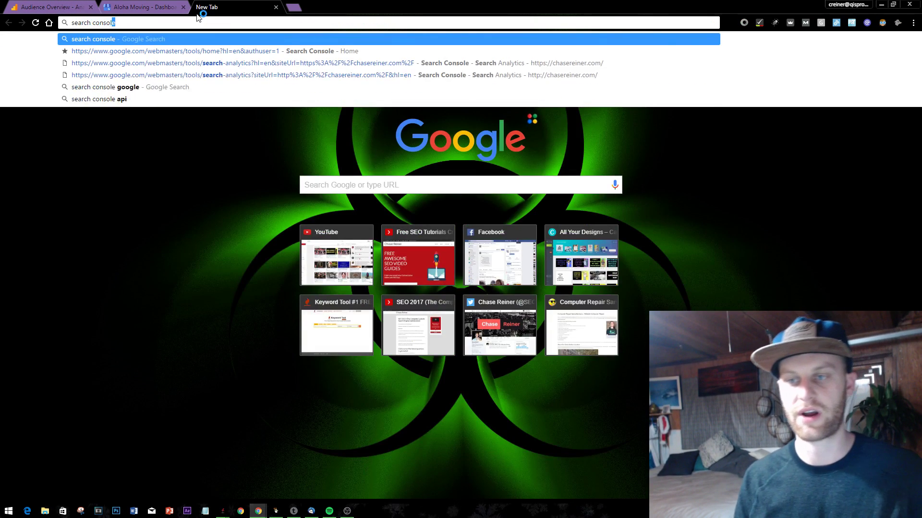
{"action": "key", "text": "Return"}
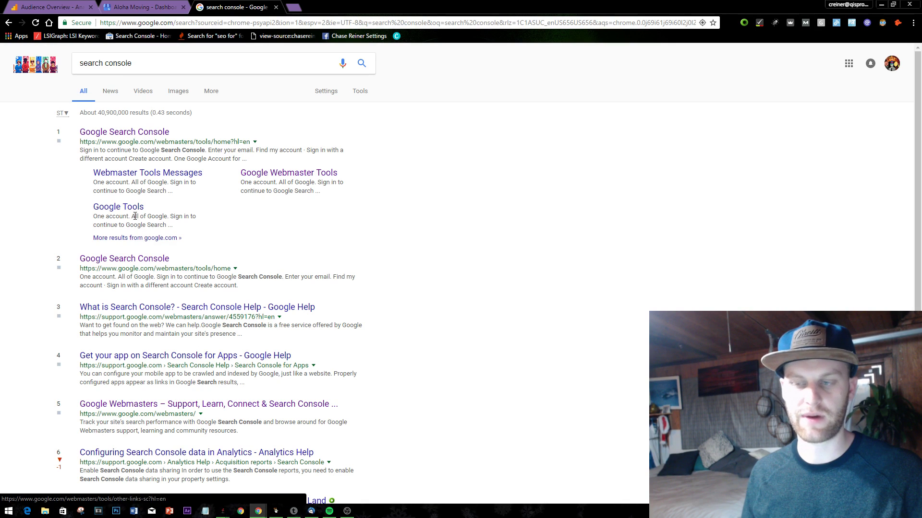
{"action": "left_click", "coordinate": [127, 262]}
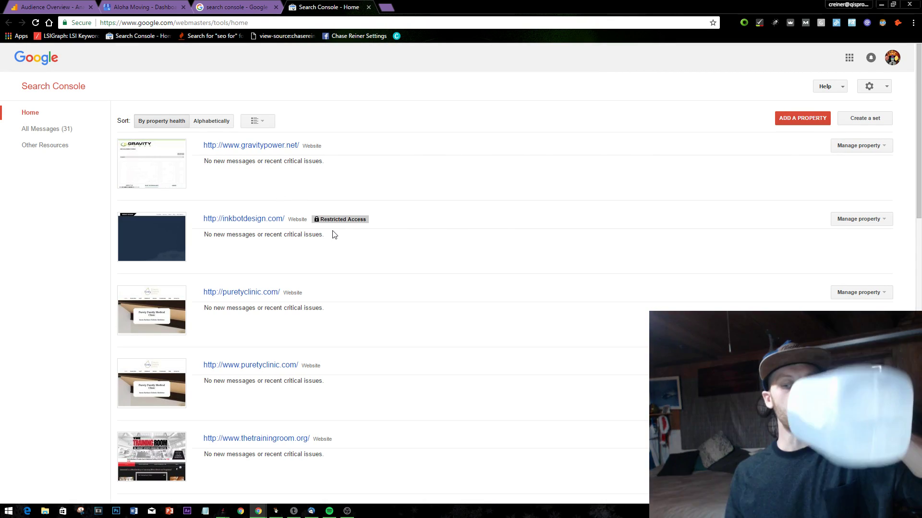
- Find the alohamoving.com property in the list and open its dashboard
{"action": "scroll", "coordinate": [332, 234], "scroll_direction": "down", "scroll_amount": 2}
{"action": "scroll", "coordinate": [334, 234], "scroll_direction": "down", "scroll_amount": 9}
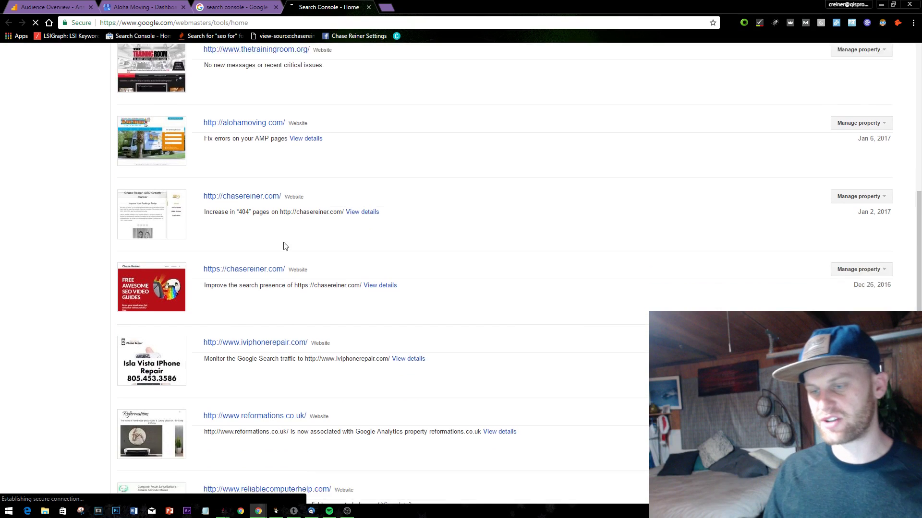
{"action": "scroll", "coordinate": [344, 284], "scroll_direction": "down", "scroll_amount": 5}
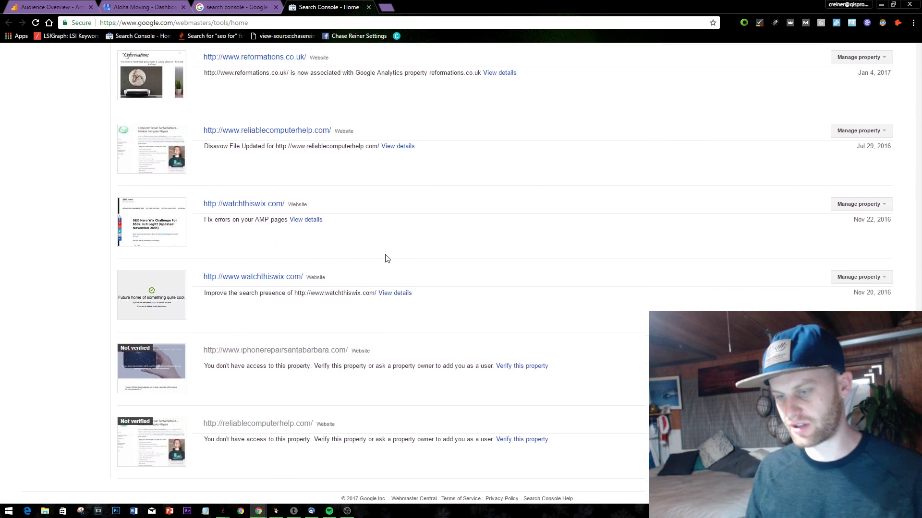
{"action": "scroll", "coordinate": [265, 233], "scroll_direction": "up", "scroll_amount": 10}
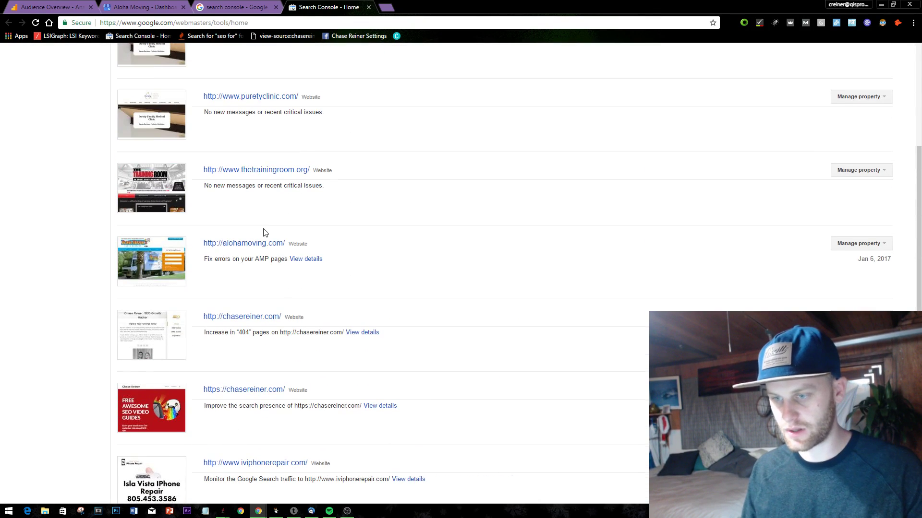
{"action": "left_click", "coordinate": [267, 244]}
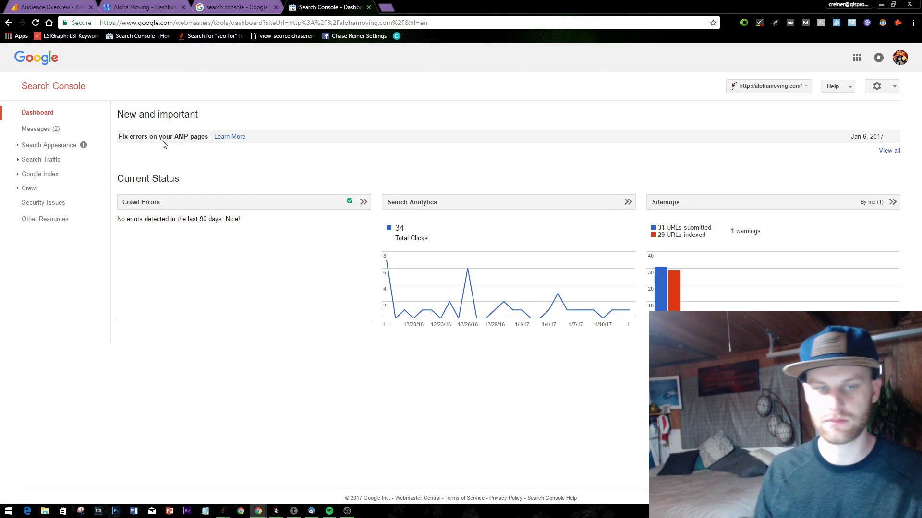
- Graph Search Analytics with Impressions, CTR and Position over the last 90 days
{"action": "left_click", "coordinate": [550, 206]}
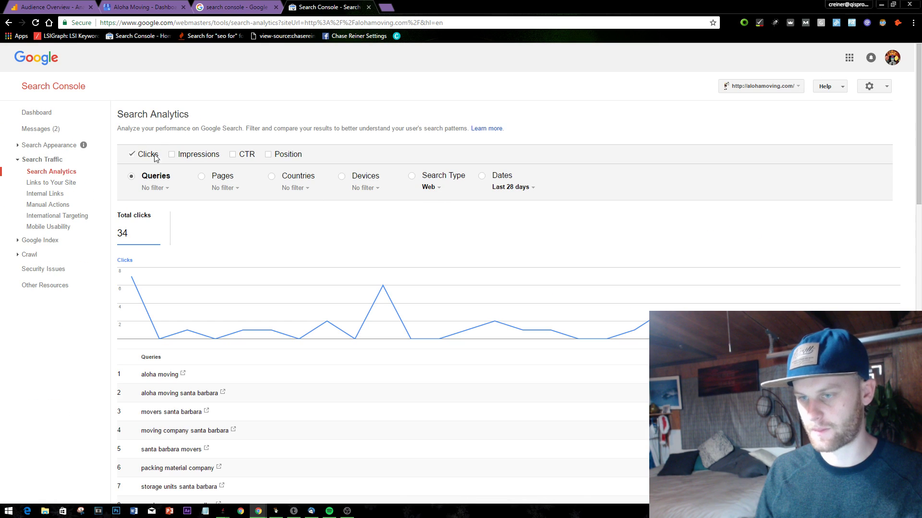
{"action": "left_click", "coordinate": [187, 152]}
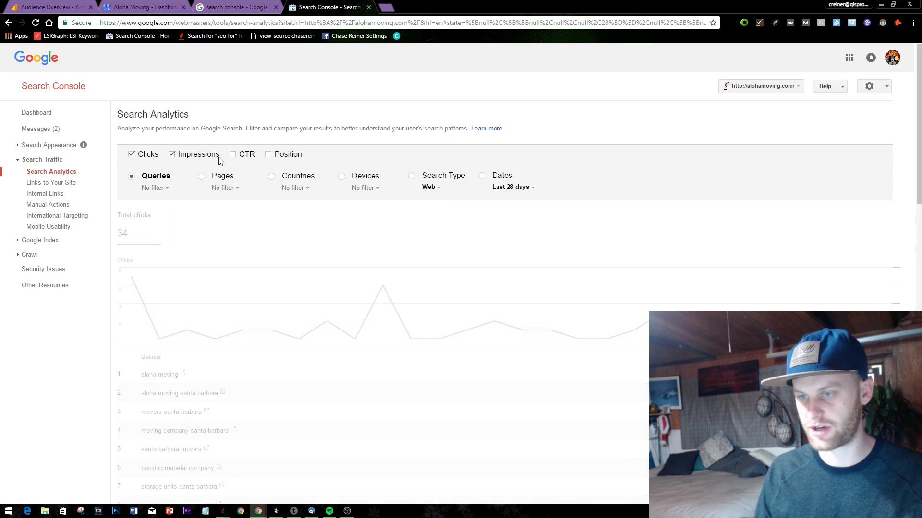
{"action": "left_click", "coordinate": [267, 156]}
{"action": "left_click", "coordinate": [249, 157]}
{"action": "left_click", "coordinate": [510, 190]}
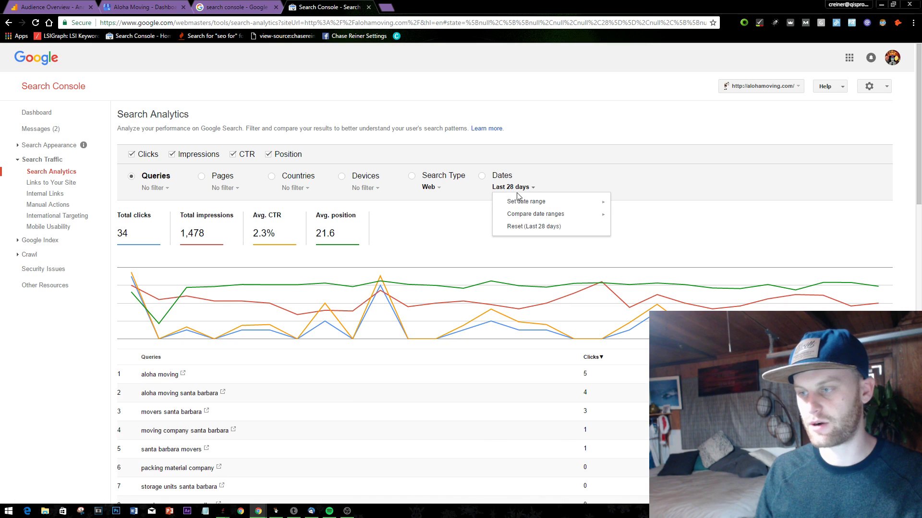
{"action": "mouse_move", "coordinate": [606, 202]}
{"action": "left_click", "coordinate": [631, 226]}
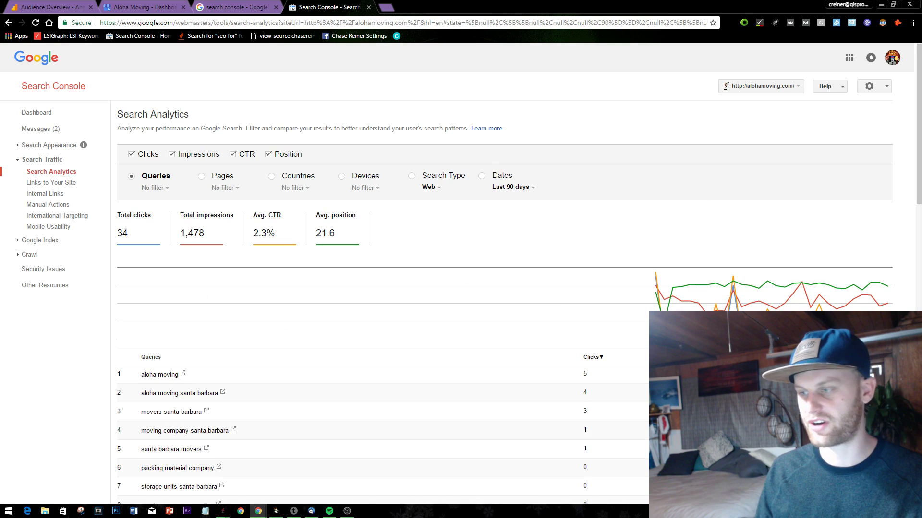
{"action": "mouse_move", "coordinate": [655, 310]}
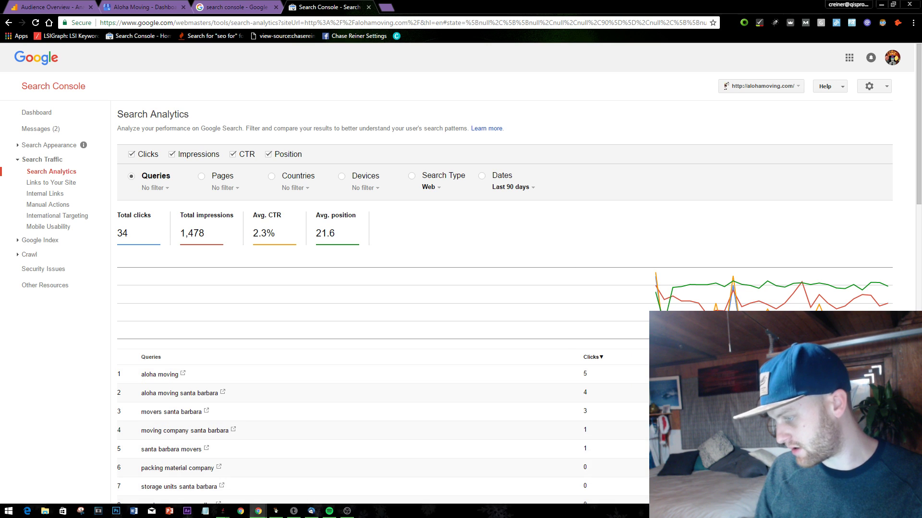
{"action": "left_click", "coordinate": [903, 511]}
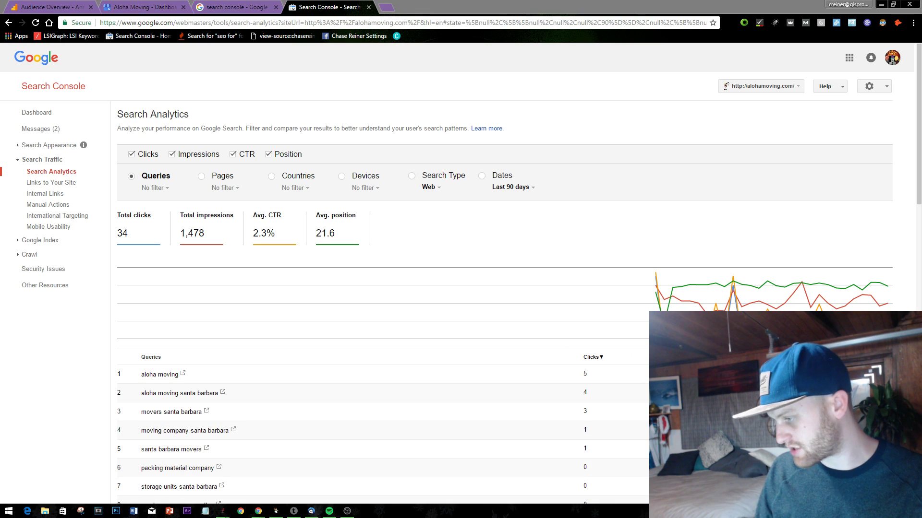
{"action": "left_click", "coordinate": [629, 191]}
{"action": "mouse_move", "coordinate": [674, 281]}
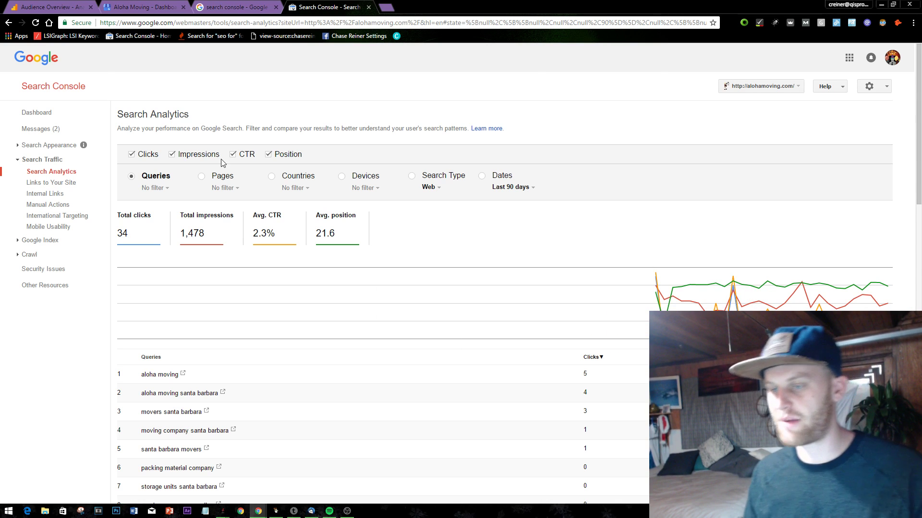
- Remove Impressions, CTR and Position from the graph, leaving 34 clicks
{"action": "left_click", "coordinate": [172, 155]}
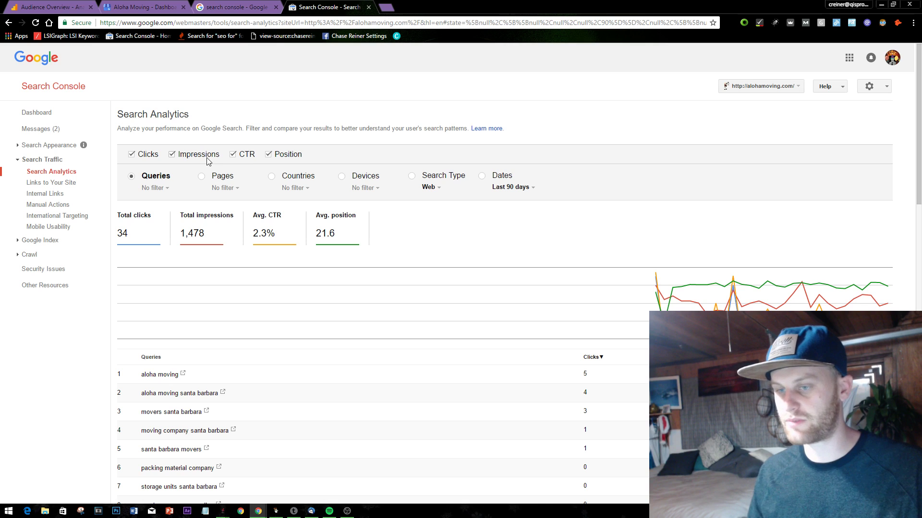
{"action": "left_click", "coordinate": [232, 154]}
{"action": "left_click", "coordinate": [269, 154]}
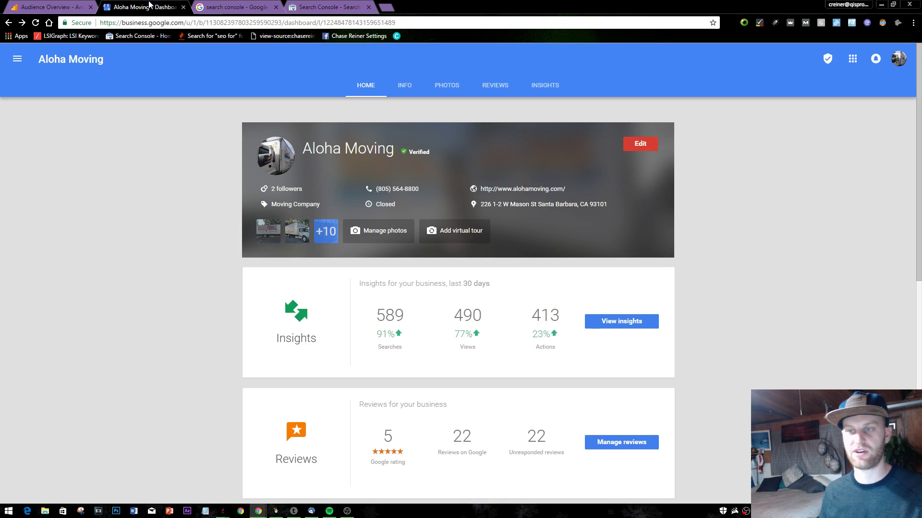
- Cycle through the browser tabs, ending on the Aloha Moving dashboard
{"action": "left_click", "coordinate": [149, 5]}
{"action": "left_click", "coordinate": [326, 7]}
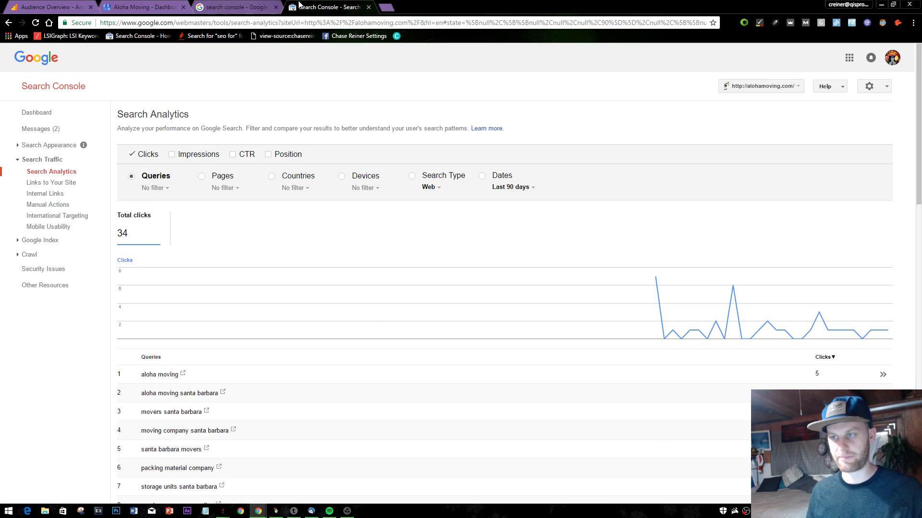
{"action": "left_click", "coordinate": [235, 7]}
{"action": "left_click", "coordinate": [318, 4]}
{"action": "left_click", "coordinate": [144, 7]}
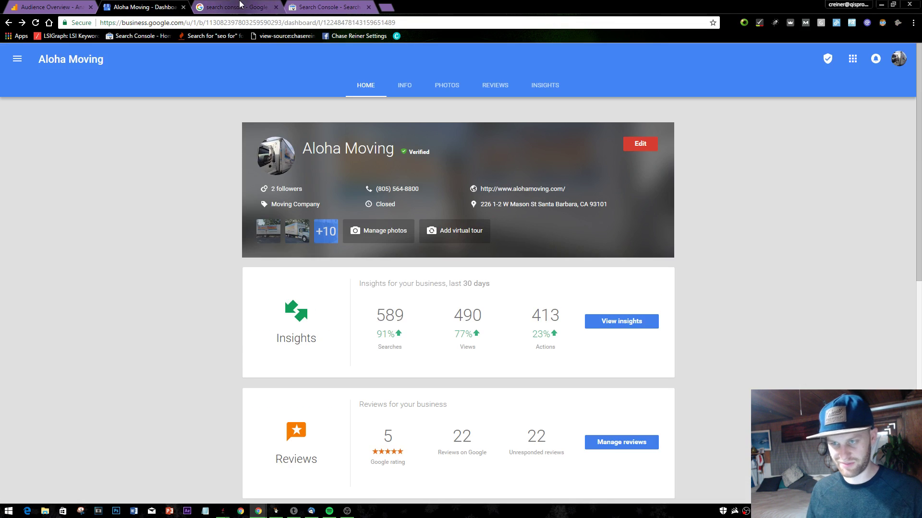
- Settle on alohamoving.com's Search Analytics report, topped by 'aloha moving' with 5 clicks
{"action": "left_click", "coordinate": [327, 7]}
{"action": "left_click", "coordinate": [176, 5]}
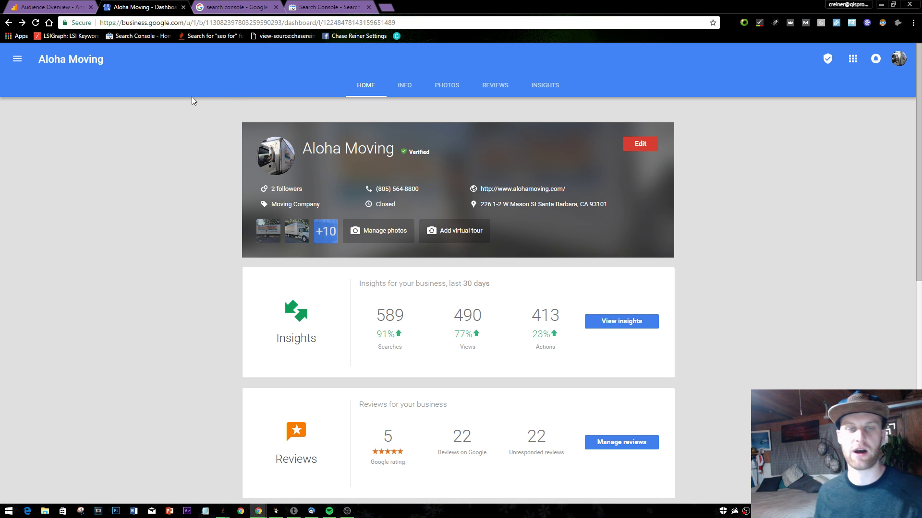
{"action": "left_click", "coordinate": [331, 7]}
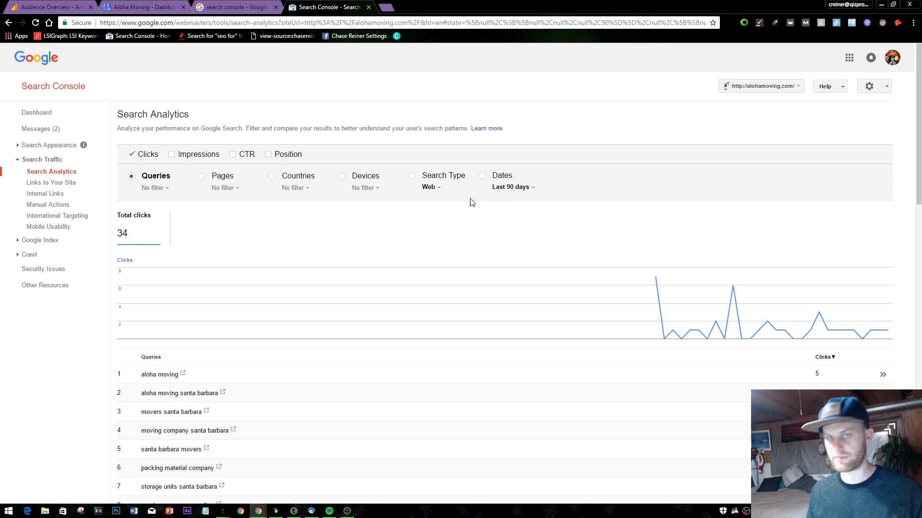
- Toggle the report metrics so only average Position is shown
{"action": "scroll", "coordinate": [745, 208], "scroll_direction": "down", "scroll_amount": 1}
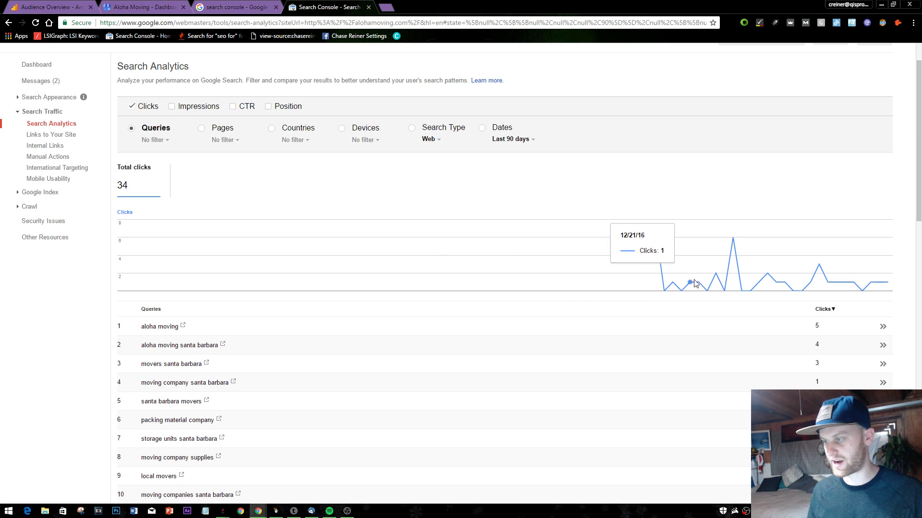
{"action": "scroll", "coordinate": [696, 297], "scroll_direction": "down", "scroll_amount": 2}
{"action": "scroll", "coordinate": [440, 239], "scroll_direction": "up", "scroll_amount": 3}
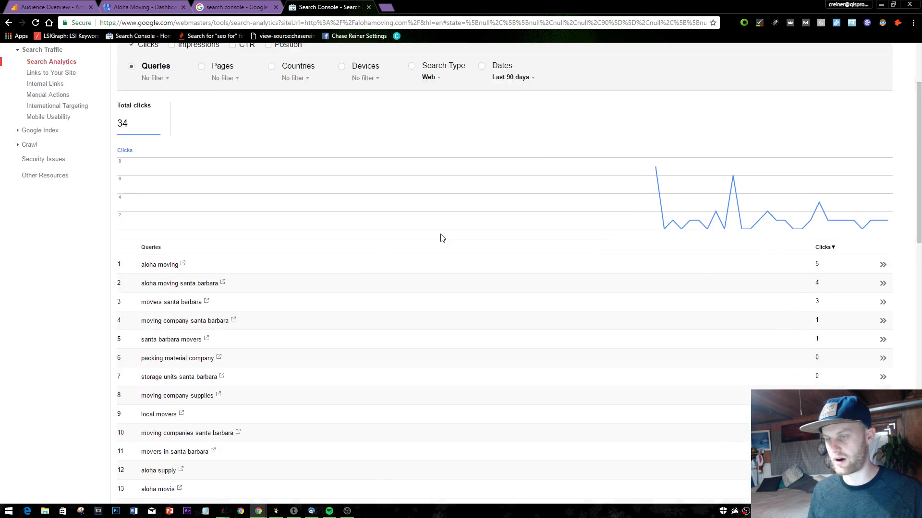
{"action": "left_click", "coordinate": [198, 154]}
{"action": "left_click", "coordinate": [234, 155]}
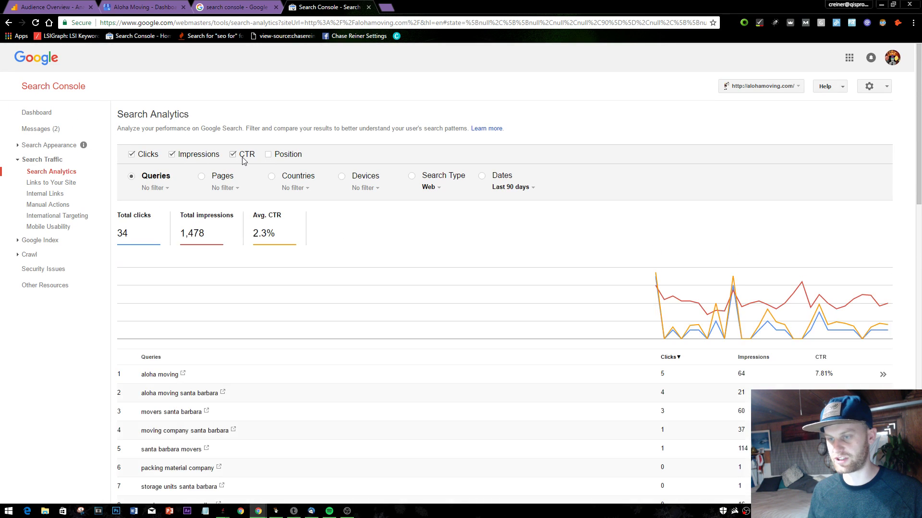
{"action": "left_click", "coordinate": [283, 156]}
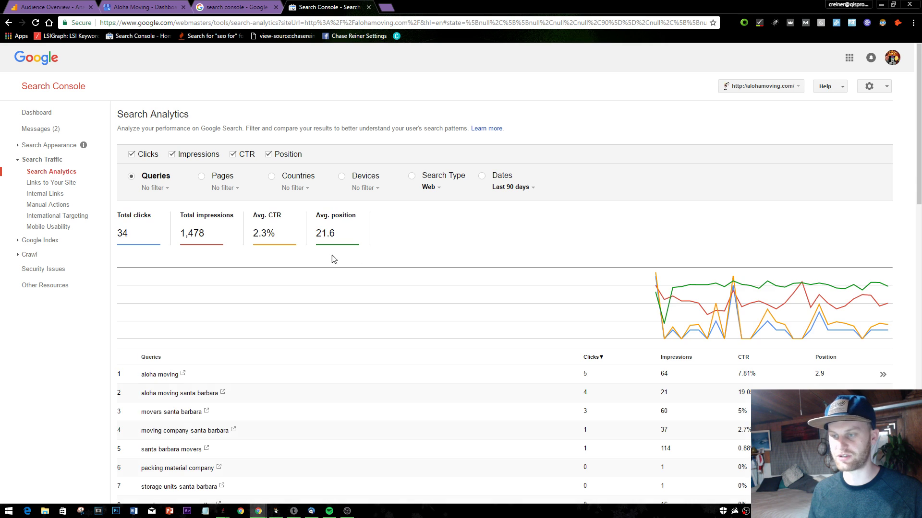
{"action": "left_click", "coordinate": [156, 157]}
{"action": "left_click", "coordinate": [211, 158]}
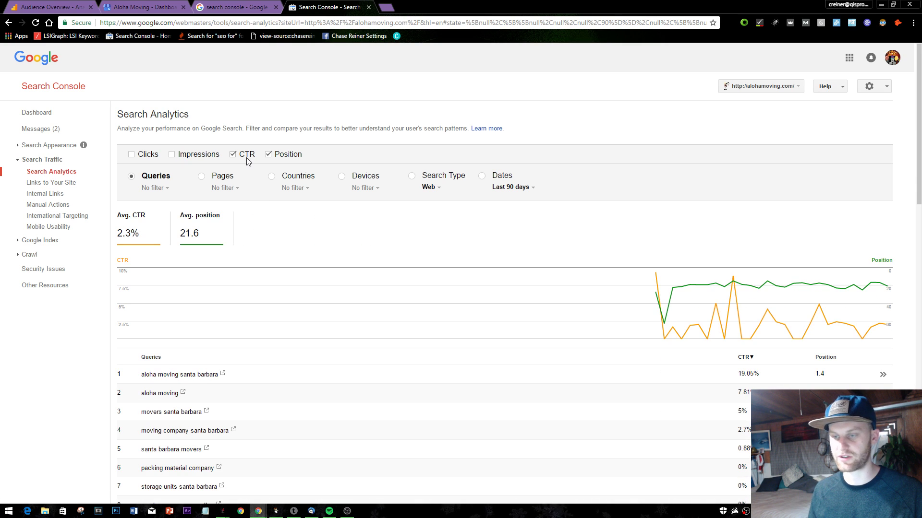
{"action": "left_click", "coordinate": [246, 159]}
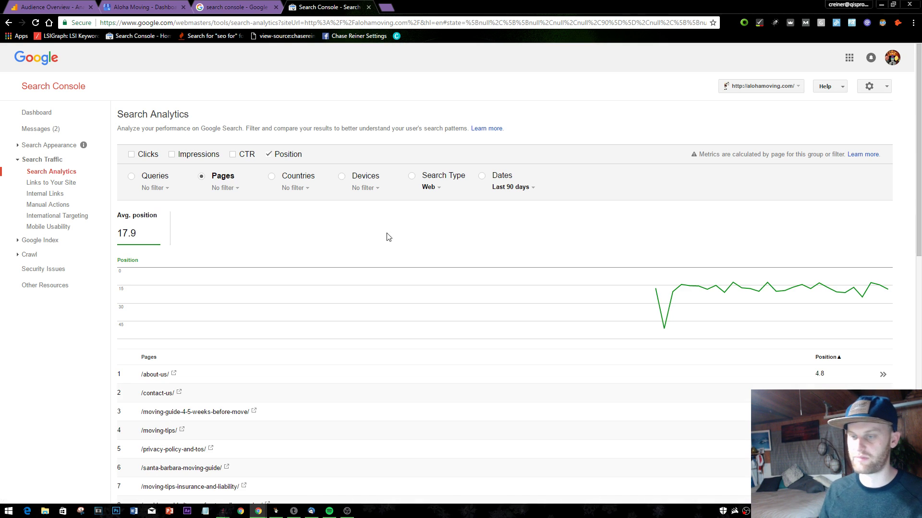
- Filter the report to the homepage / and group it by query
{"action": "scroll", "coordinate": [253, 362], "scroll_direction": "down", "scroll_amount": 2}
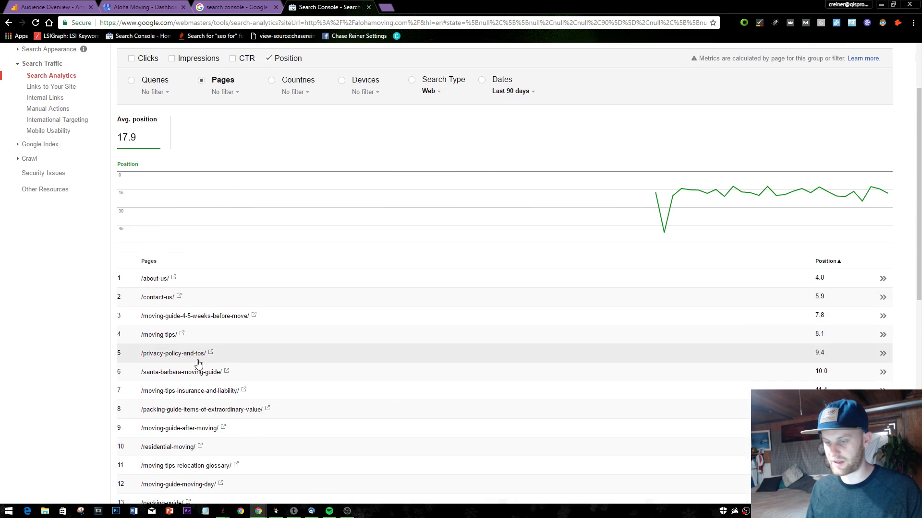
{"action": "scroll", "coordinate": [365, 283], "scroll_direction": "down", "scroll_amount": 2}
{"action": "scroll", "coordinate": [365, 282], "scroll_direction": "down", "scroll_amount": 3}
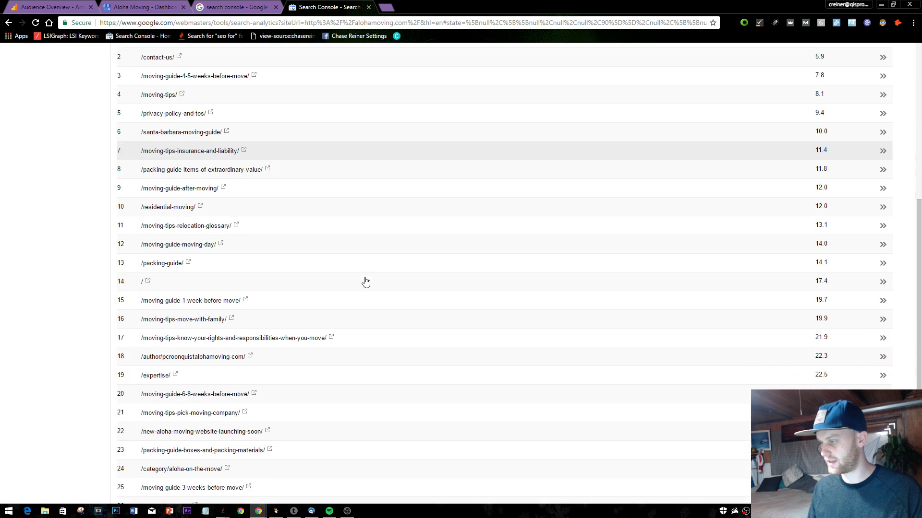
{"action": "scroll", "coordinate": [325, 281], "scroll_direction": "up", "scroll_amount": 6}
{"action": "scroll", "coordinate": [273, 304], "scroll_direction": "down", "scroll_amount": 4}
{"action": "left_click", "coordinate": [144, 380]}
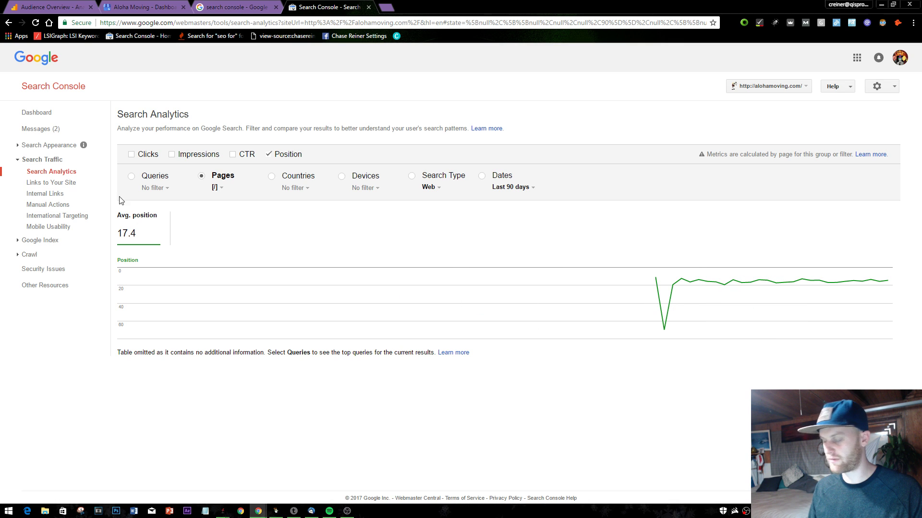
{"action": "left_click", "coordinate": [167, 180]}
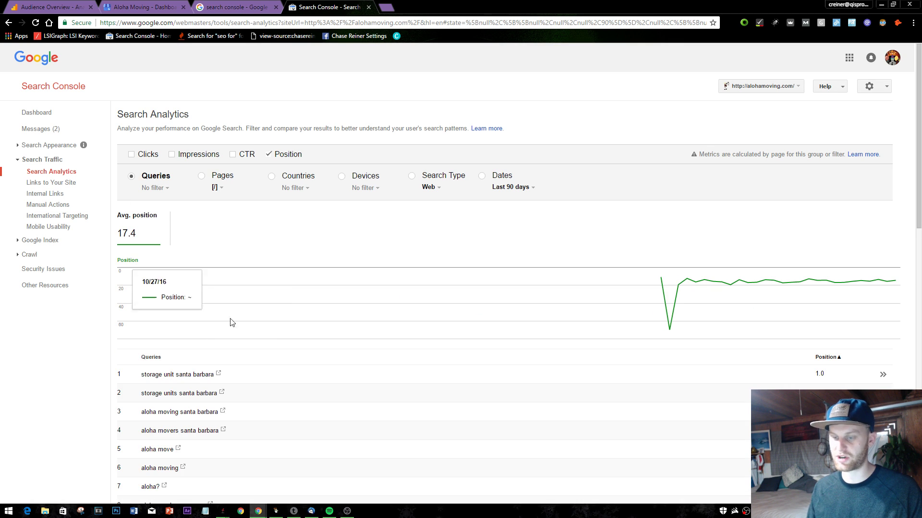
- Add Clicks back and briefly filter to the 'aloha moving' query
{"action": "scroll", "coordinate": [235, 288], "scroll_direction": "down", "scroll_amount": 2}
{"action": "scroll", "coordinate": [230, 255], "scroll_direction": "up", "scroll_amount": 2}
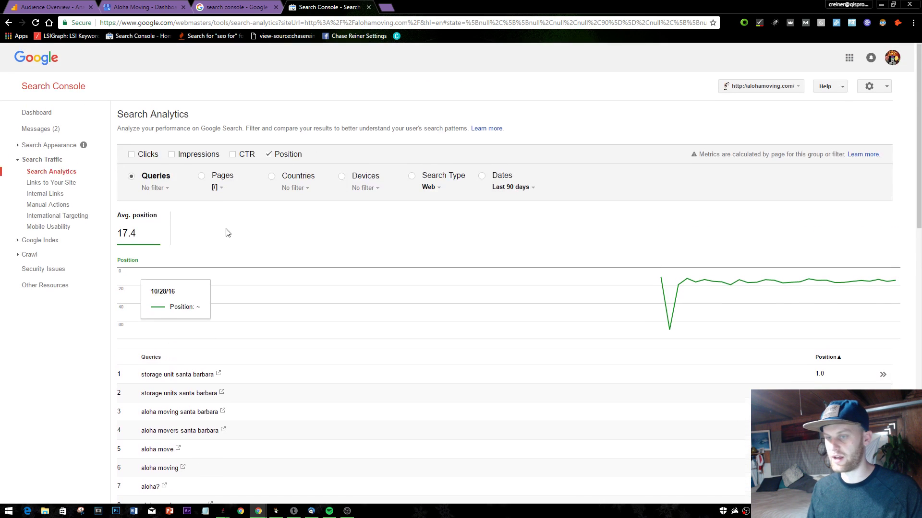
{"action": "left_click", "coordinate": [147, 154]}
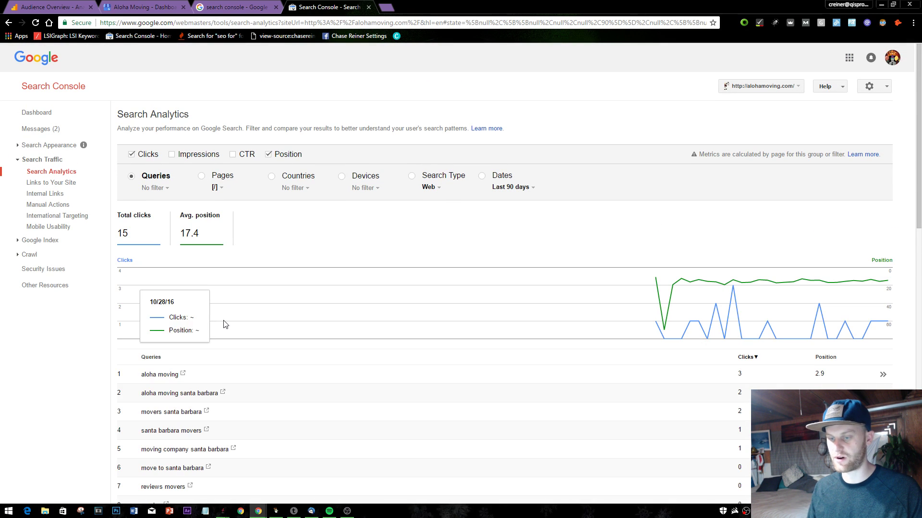
{"action": "left_click", "coordinate": [161, 376]}
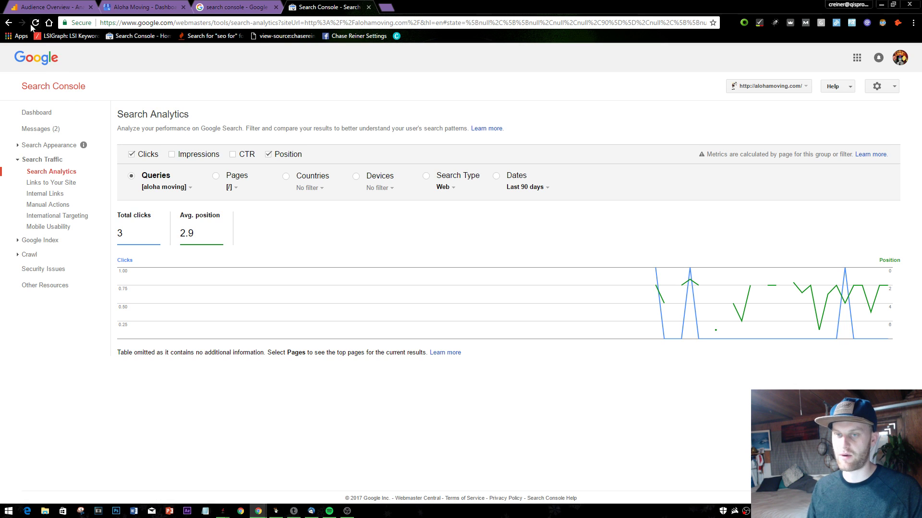
{"action": "left_click", "coordinate": [13, 24]}
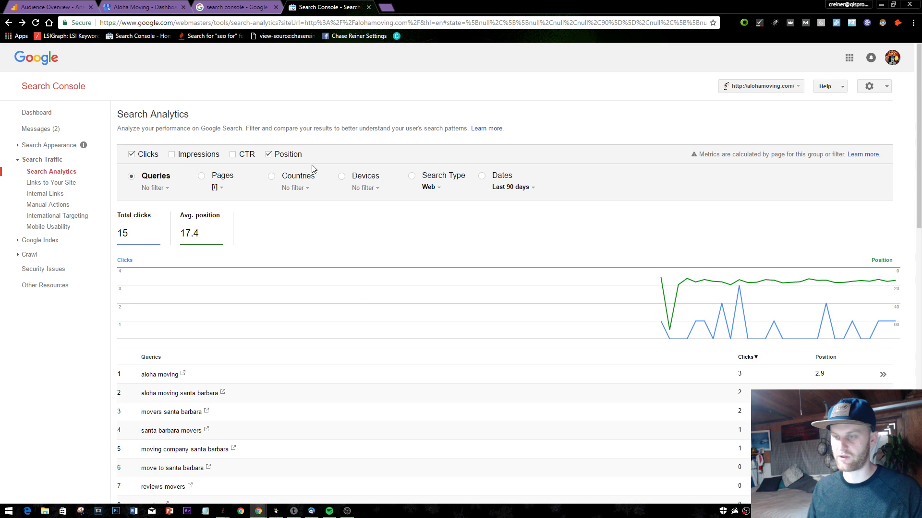
- Drop the homepage filter, filter to 'movers santa barbara' and group by pages
{"action": "left_click", "coordinate": [214, 189]}
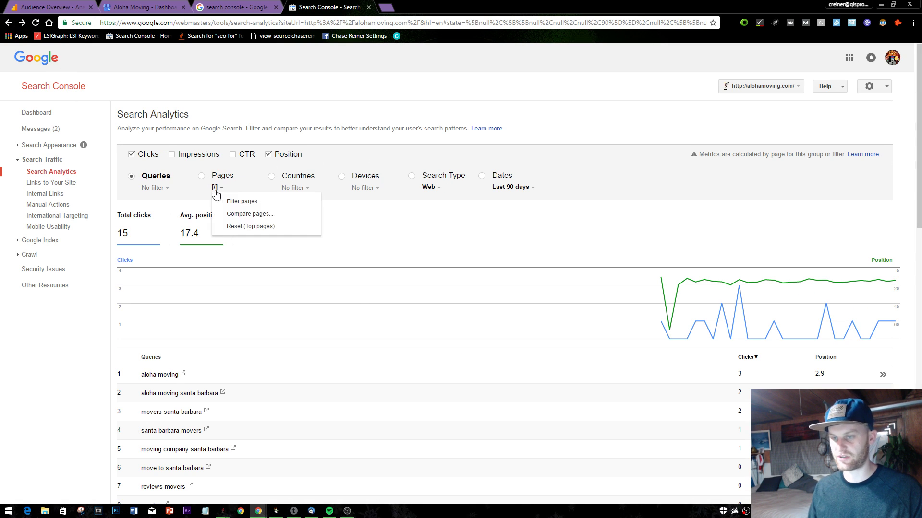
{"action": "left_click", "coordinate": [232, 228]}
{"action": "scroll", "coordinate": [329, 242], "scroll_direction": "down", "scroll_amount": 2}
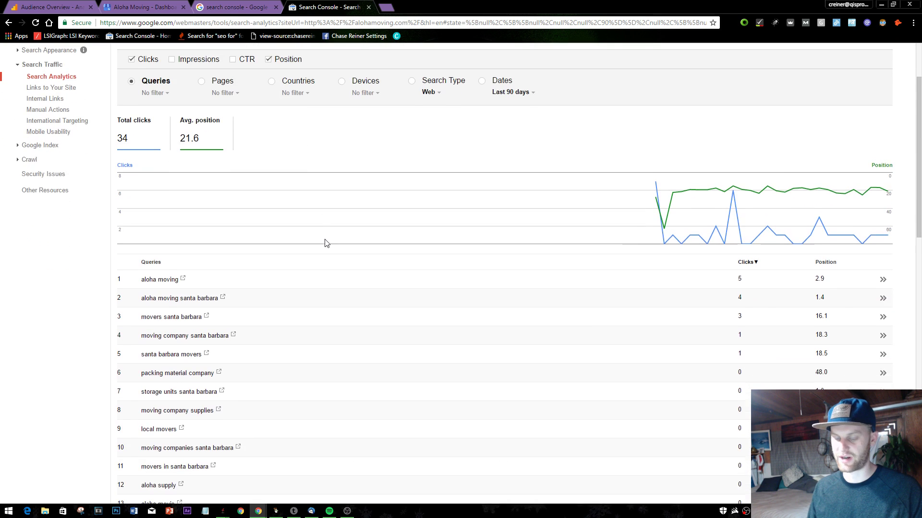
{"action": "left_click", "coordinate": [267, 325]}
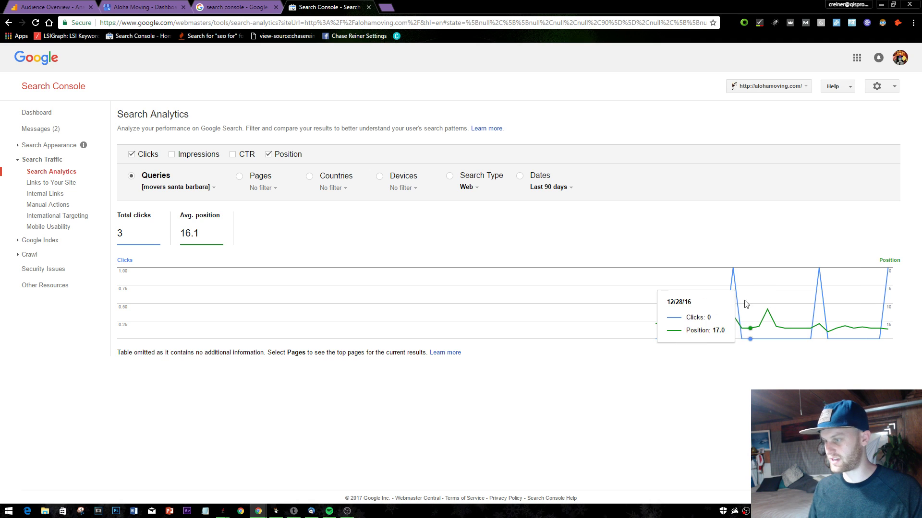
{"action": "left_click", "coordinate": [254, 178]}
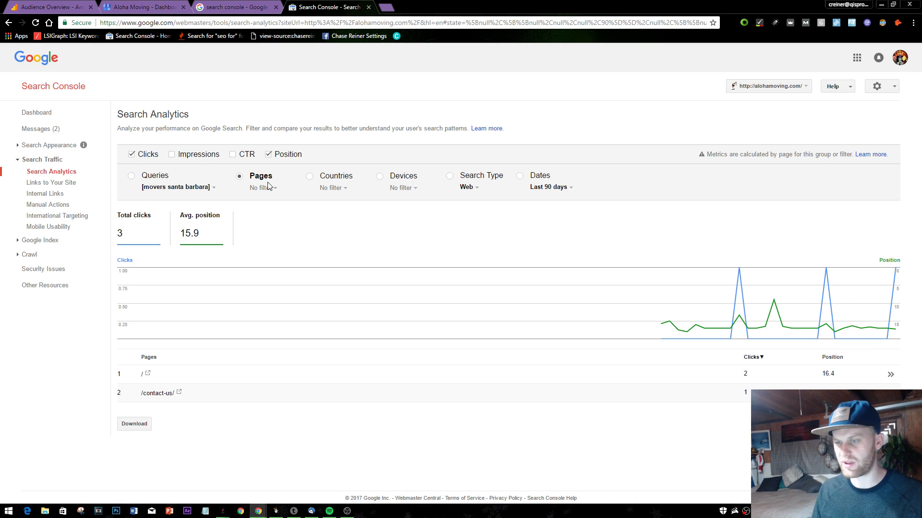
- Reset the 'movers santa barbara' query filter and group results by queries again
{"action": "left_click", "coordinate": [212, 186]}
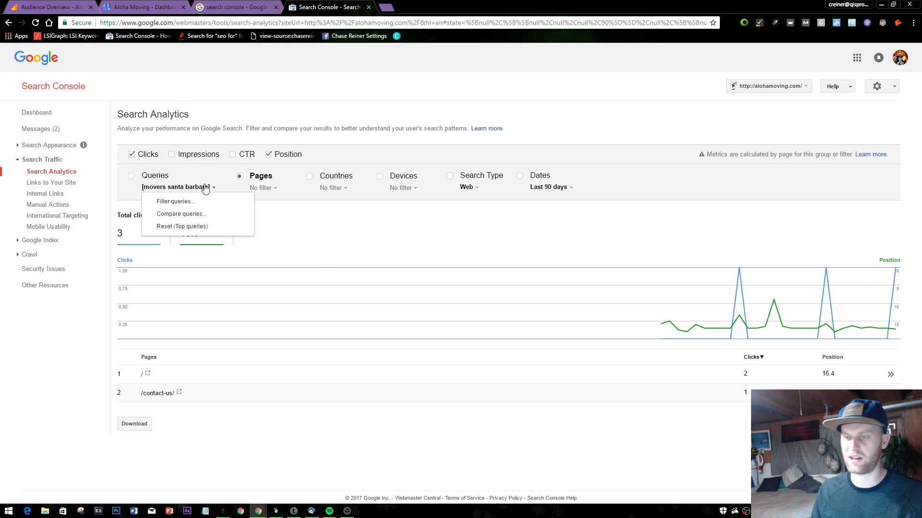
{"action": "left_click", "coordinate": [196, 229]}
{"action": "left_click", "coordinate": [150, 182]}
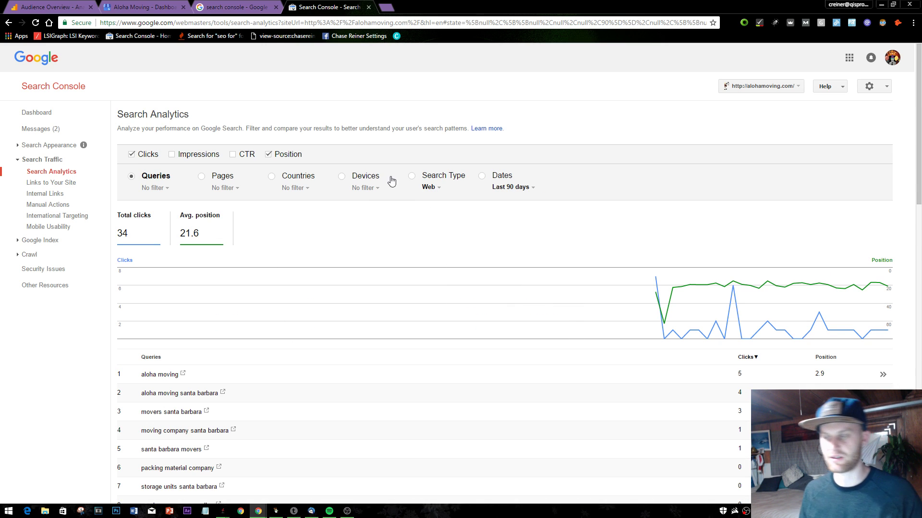
{"action": "scroll", "coordinate": [586, 148], "scroll_direction": "down", "scroll_amount": 2}
{"action": "scroll", "coordinate": [590, 173], "scroll_direction": "up", "scroll_amount": 2}
{"action": "scroll", "coordinate": [421, 309], "scroll_direction": "down", "scroll_amount": 2}
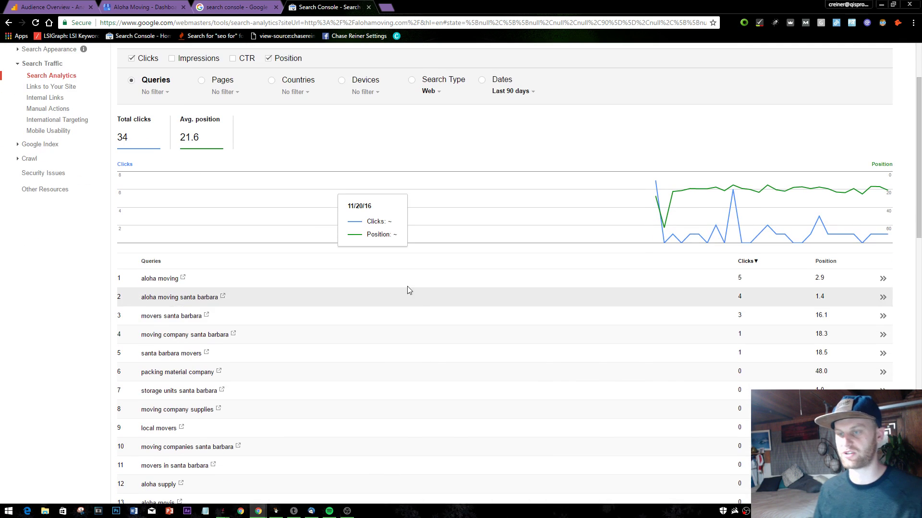
{"action": "scroll", "coordinate": [407, 290], "scroll_direction": "down", "scroll_amount": 3}
{"action": "scroll", "coordinate": [286, 192], "scroll_direction": "up", "scroll_amount": 5}
{"action": "scroll", "coordinate": [333, 129], "scroll_direction": "down", "scroll_amount": 2}
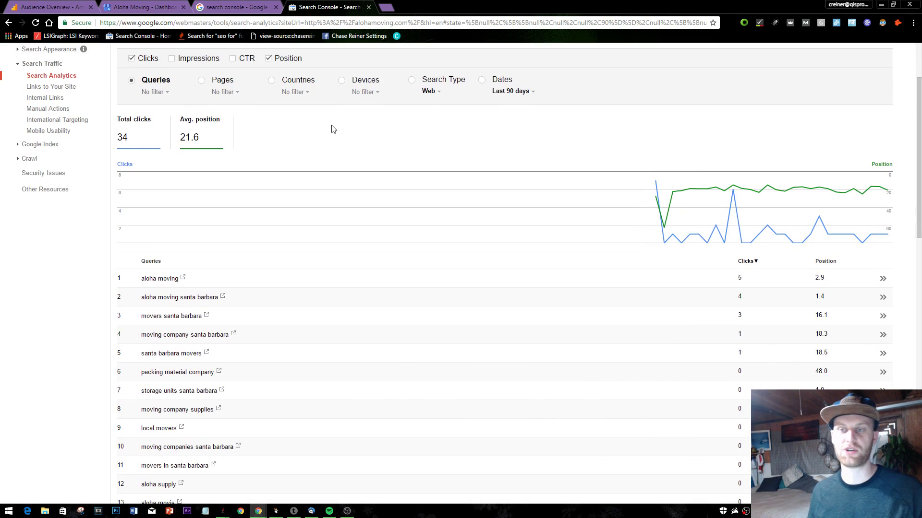
{"action": "scroll", "coordinate": [333, 129], "scroll_direction": "down", "scroll_amount": 2}
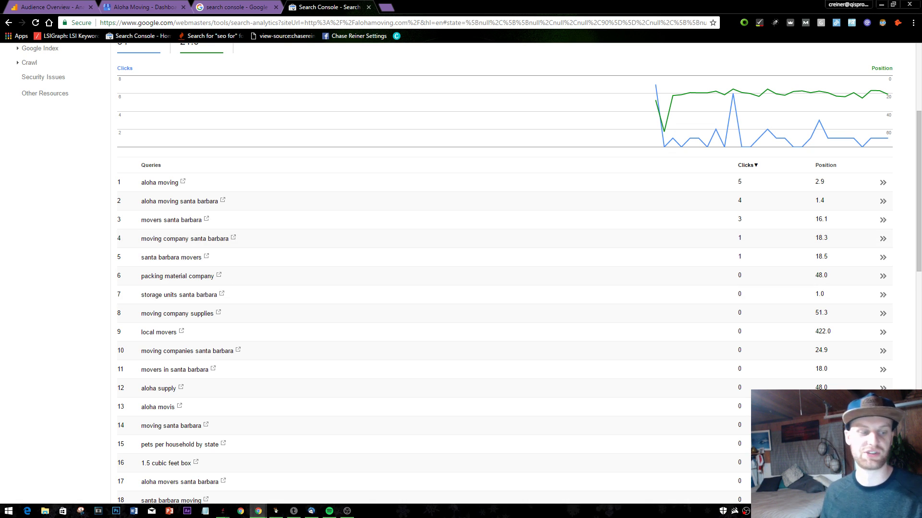
- Reopen the closed Search Console tab and open the Internal Links report, expanding Crawl
{"action": "left_click", "coordinate": [368, 7]}
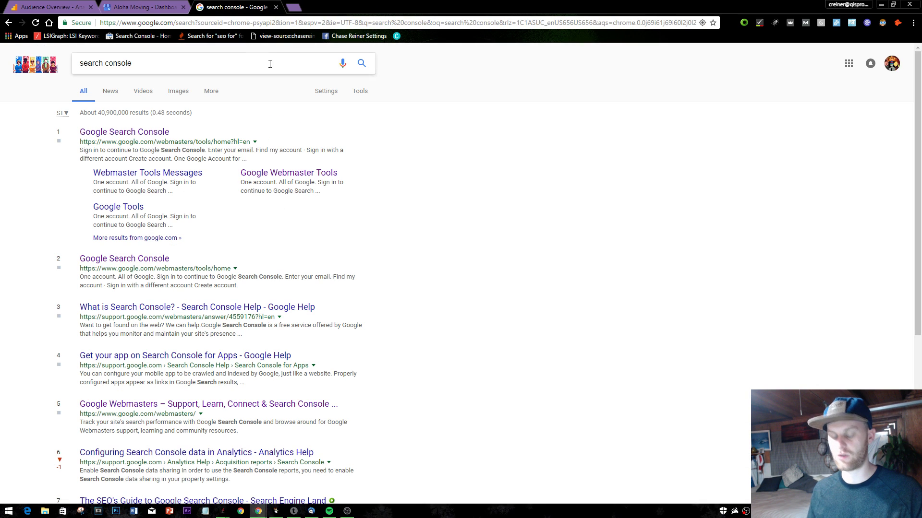
{"action": "key", "text": "ctrl+shift+t"}
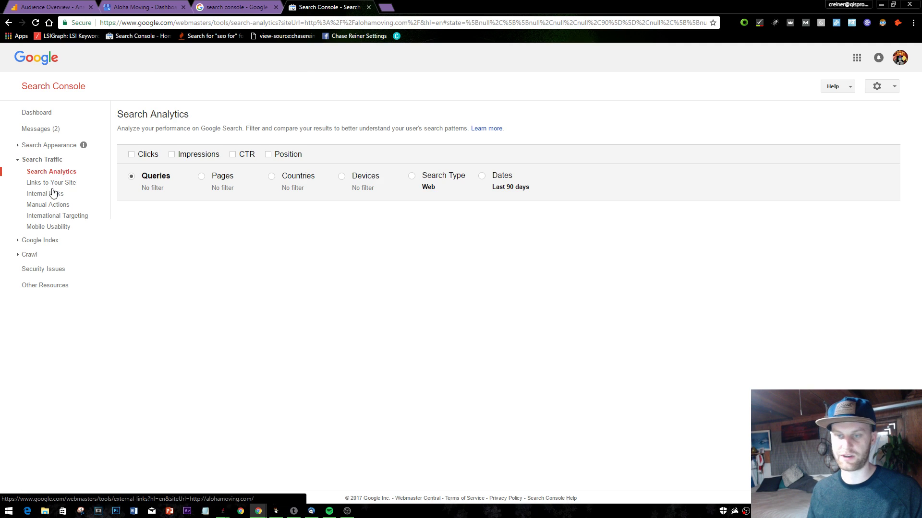
{"action": "left_click", "coordinate": [44, 240]}
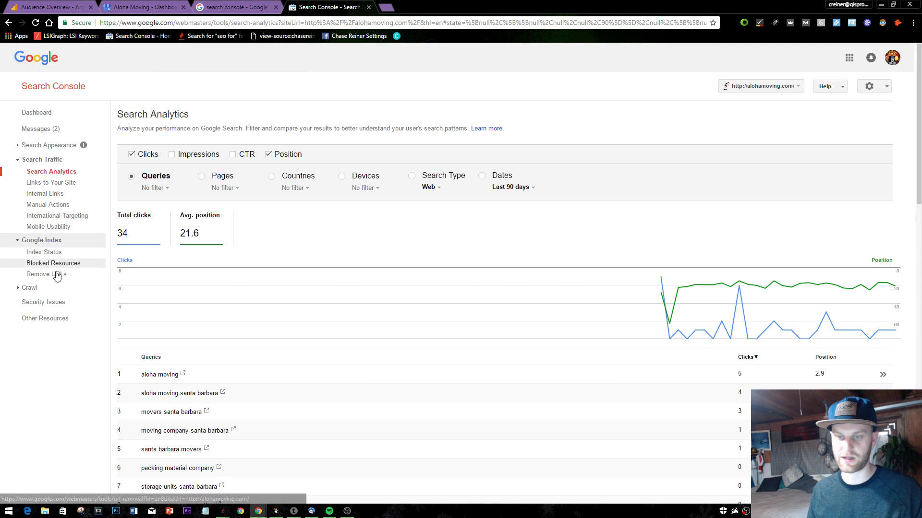
{"action": "left_click", "coordinate": [61, 195]}
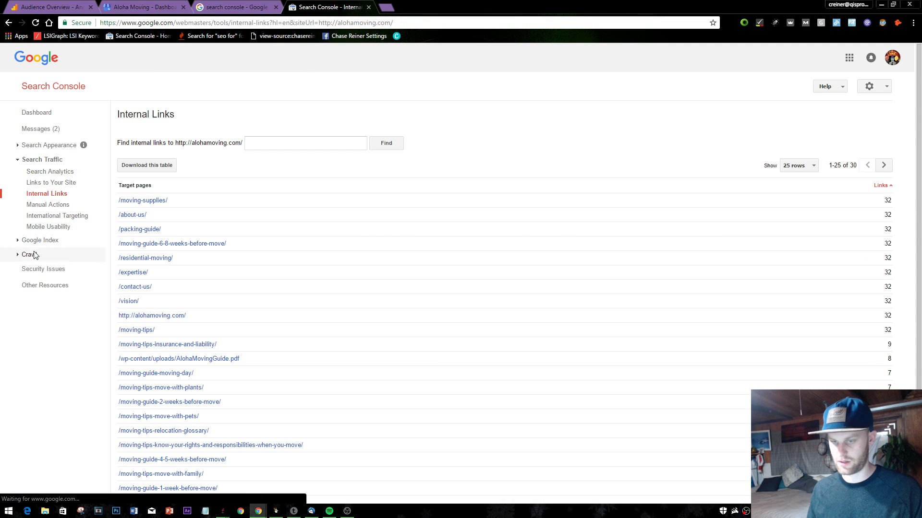
{"action": "left_click", "coordinate": [29, 255]}
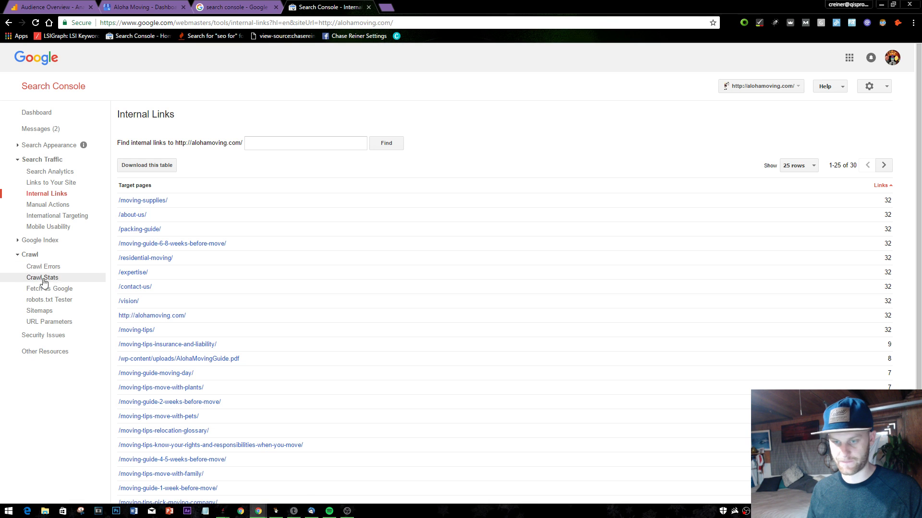
{"action": "left_click", "coordinate": [43, 162]}
{"action": "left_click", "coordinate": [67, 145]}
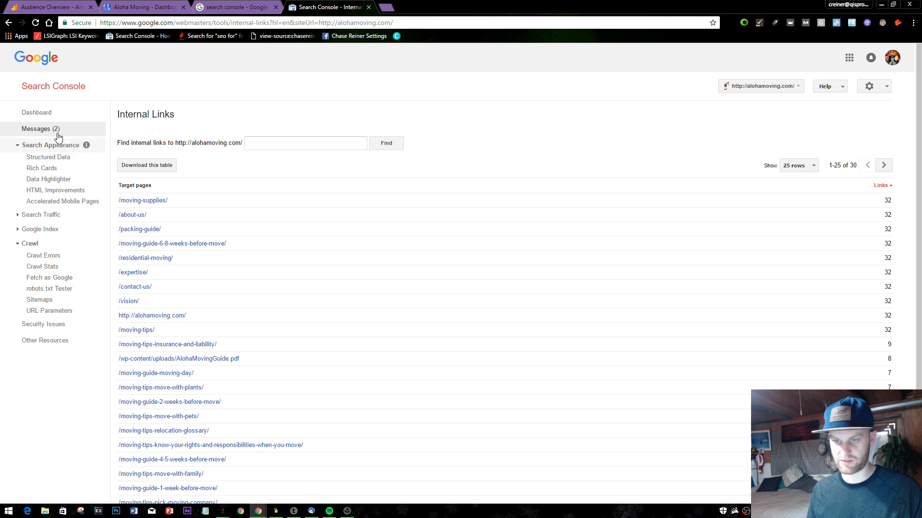
{"action": "left_click", "coordinate": [48, 129]}
- Inspect the AMP errors report's one page with invalid structured data, then close it
{"action": "left_click", "coordinate": [201, 164]}
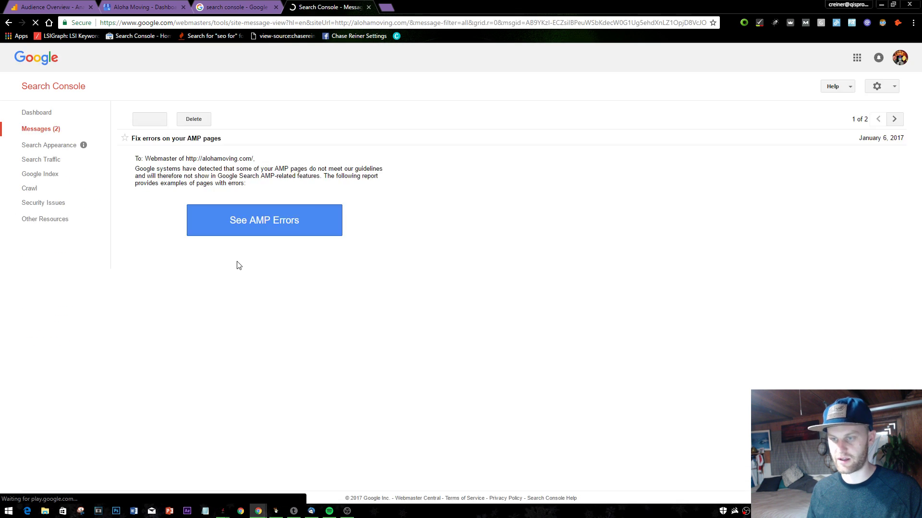
{"action": "left_click", "coordinate": [295, 225]}
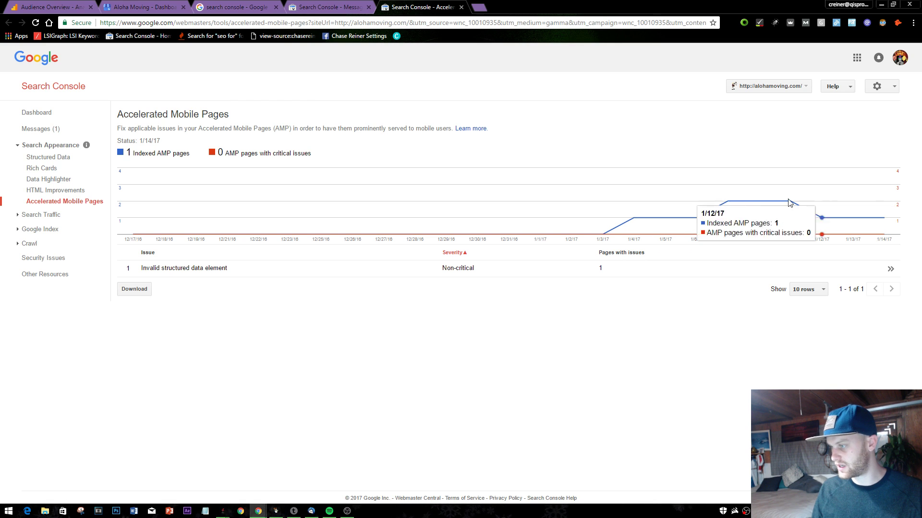
{"action": "left_click", "coordinate": [215, 271]}
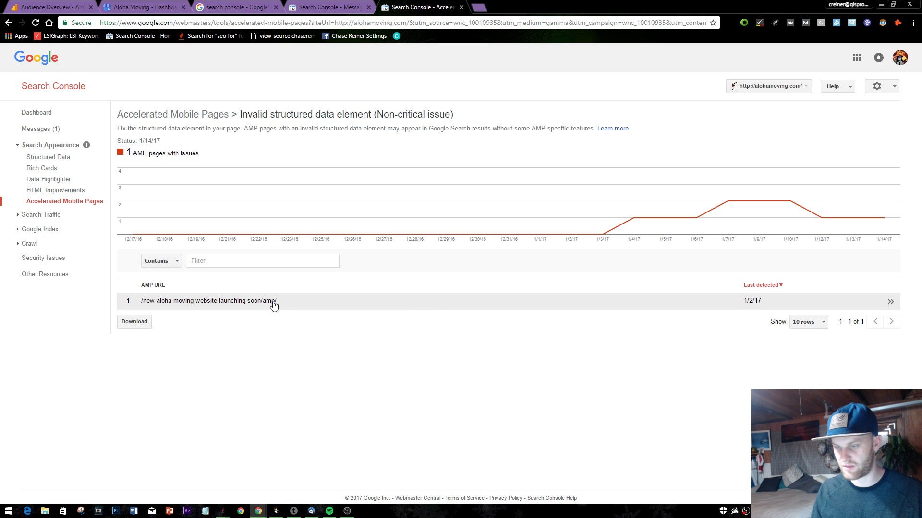
{"action": "left_click", "coordinate": [294, 308]}
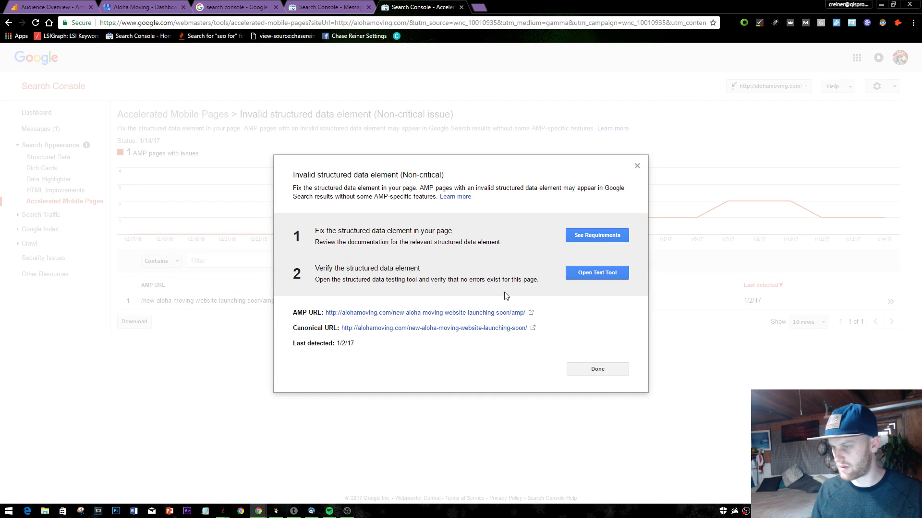
{"action": "left_click", "coordinate": [637, 166]}
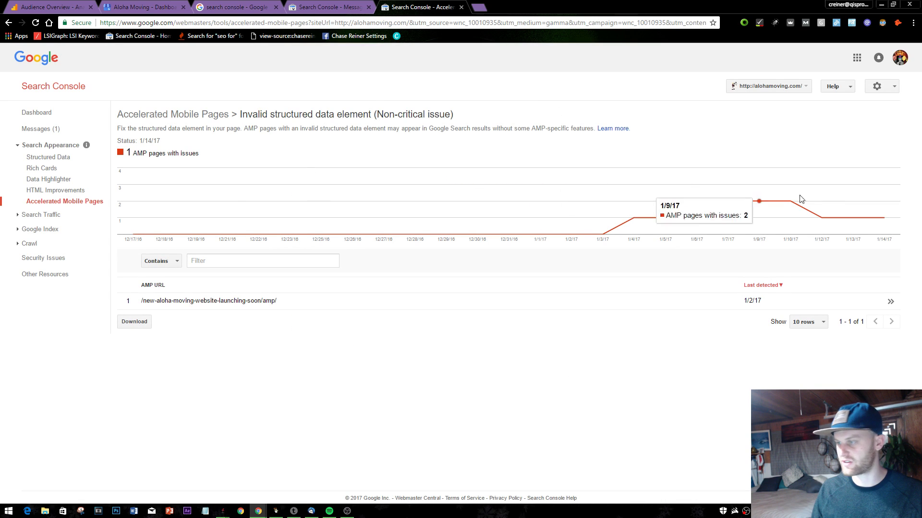
{"action": "left_click", "coordinate": [460, 7]}
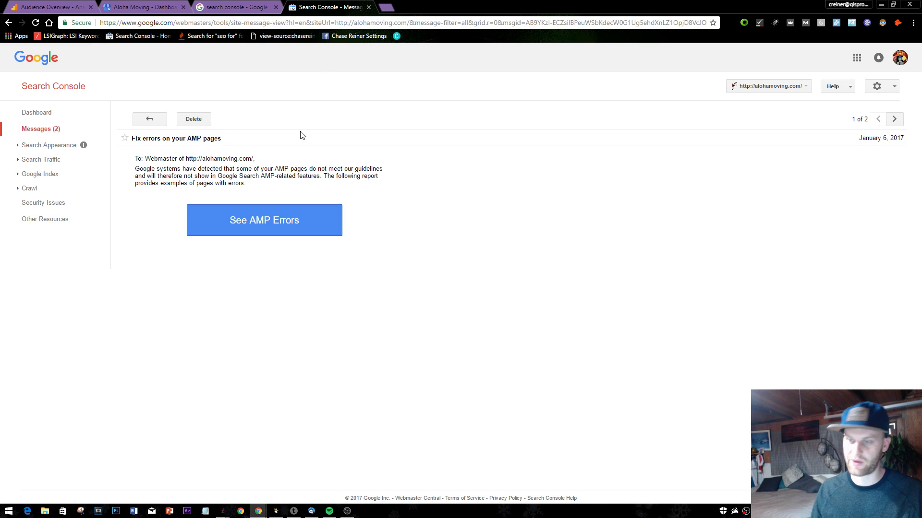
- Close the AMP errors message and search console results tabs
{"action": "left_click", "coordinate": [368, 8]}
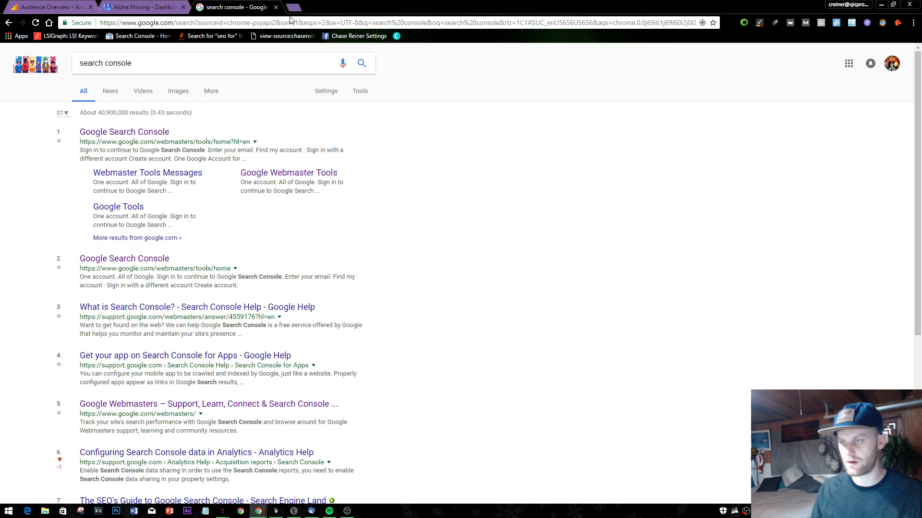
{"action": "left_click", "coordinate": [276, 7]}
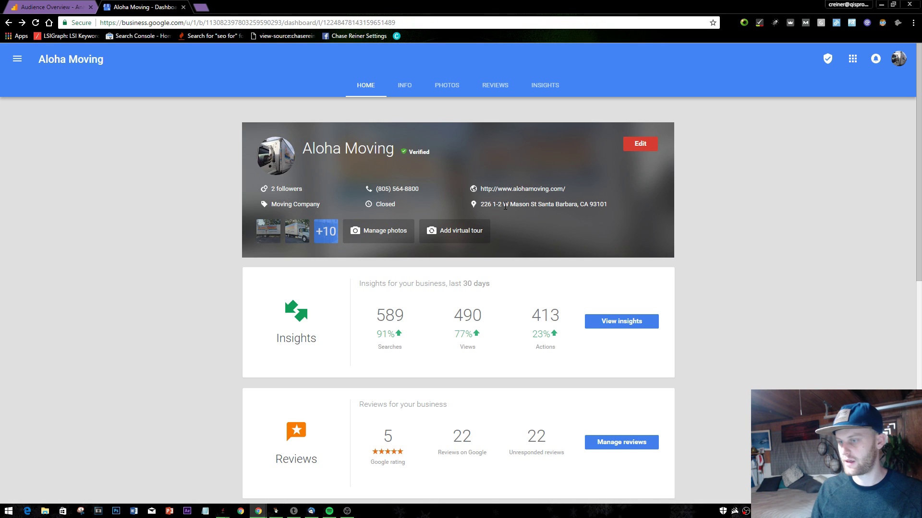
{"action": "scroll", "coordinate": [509, 226], "scroll_direction": "down", "scroll_amount": 8}
{"action": "scroll", "coordinate": [513, 249], "scroll_direction": "up", "scroll_amount": 3}
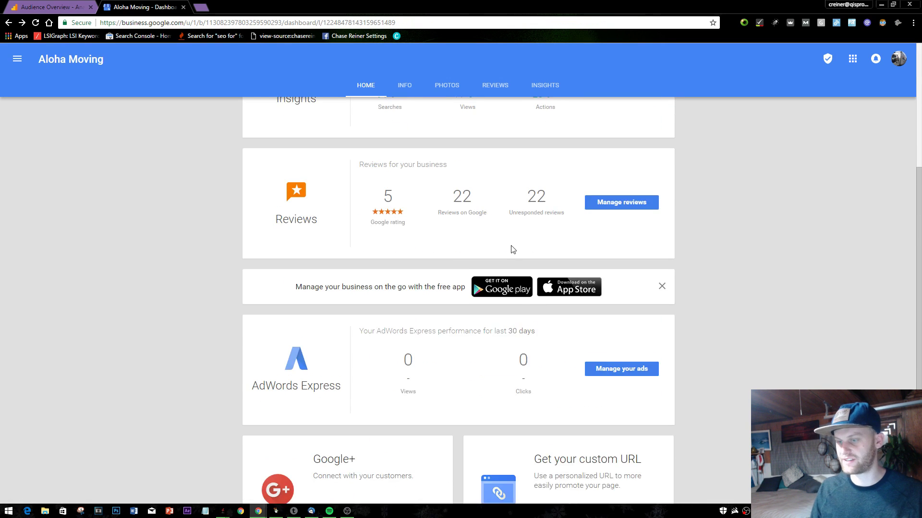
{"action": "scroll", "coordinate": [512, 249], "scroll_direction": "down", "scroll_amount": 5}
{"action": "scroll", "coordinate": [511, 253], "scroll_direction": "up", "scroll_amount": 6}
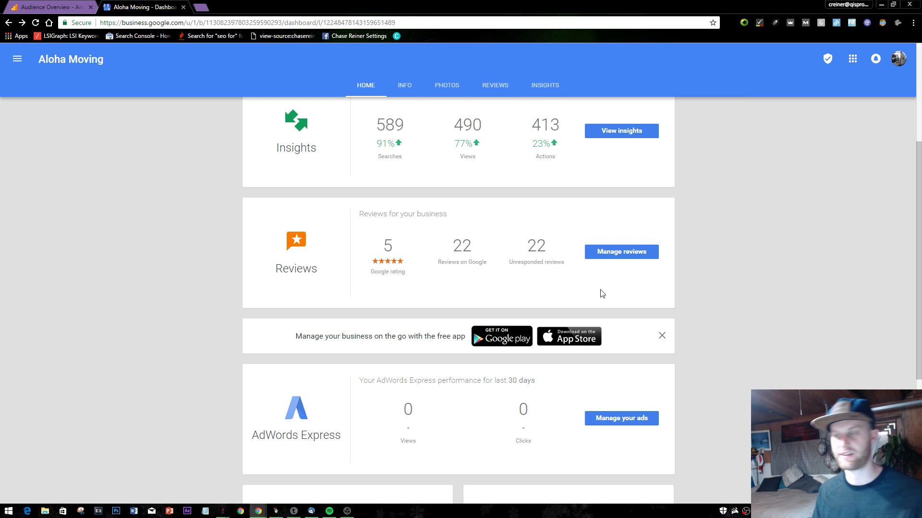
{"action": "scroll", "coordinate": [602, 293], "scroll_direction": "up", "scroll_amount": 1}
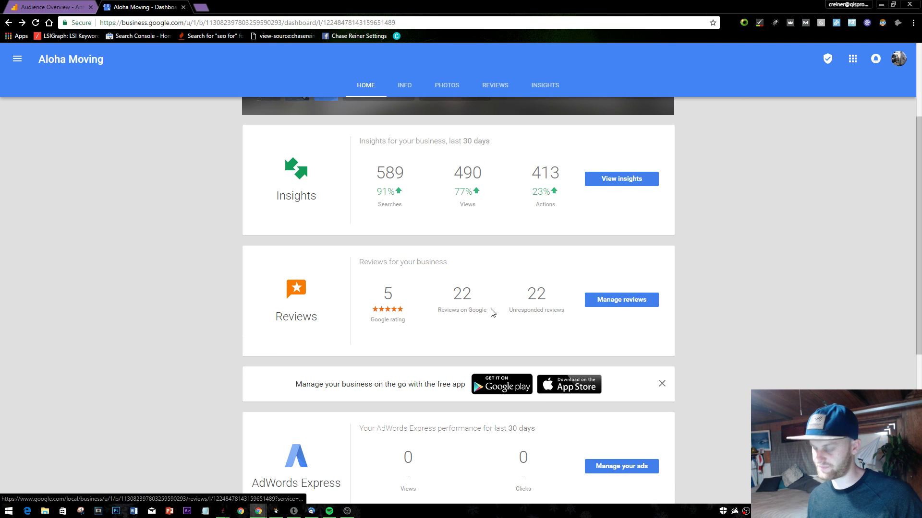
- Highlight the Google rating, 22 reviews and 22 unresponded reviews counts on the dashboard
{"action": "left_click_drag", "start_coordinate": [550, 310], "coordinate": [512, 300]}
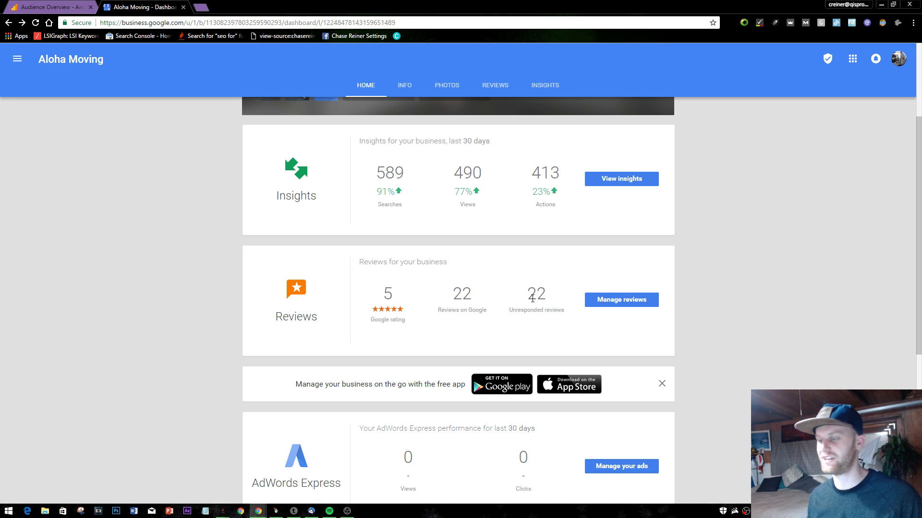
{"action": "left_click_drag", "start_coordinate": [537, 294], "coordinate": [401, 300]}
{"action": "left_click", "coordinate": [463, 290]}
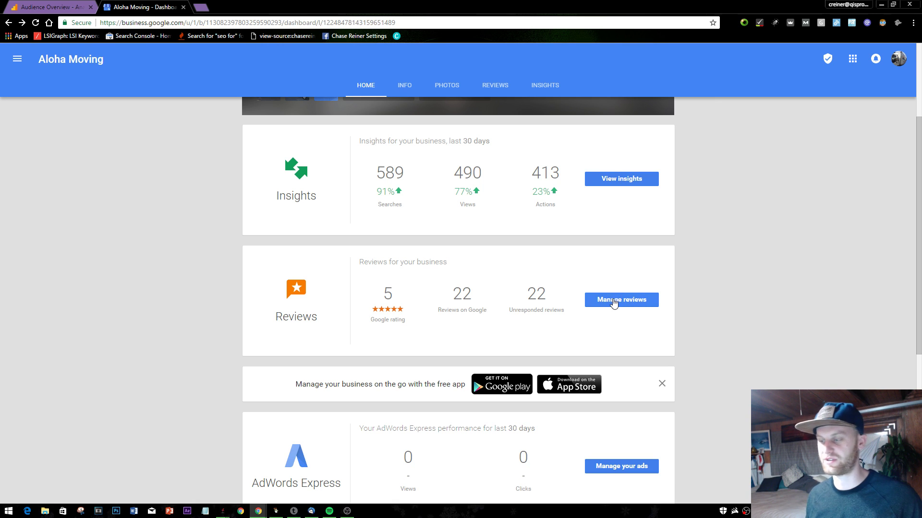
{"action": "left_click_drag", "start_coordinate": [527, 291], "coordinate": [550, 294]}
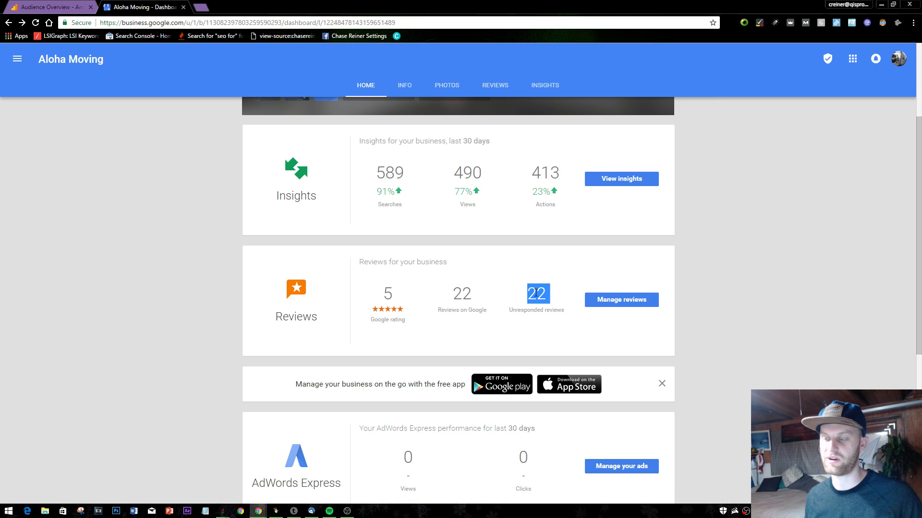
{"action": "left_click", "coordinate": [536, 294]}
{"action": "double_click", "coordinate": [537, 293]}
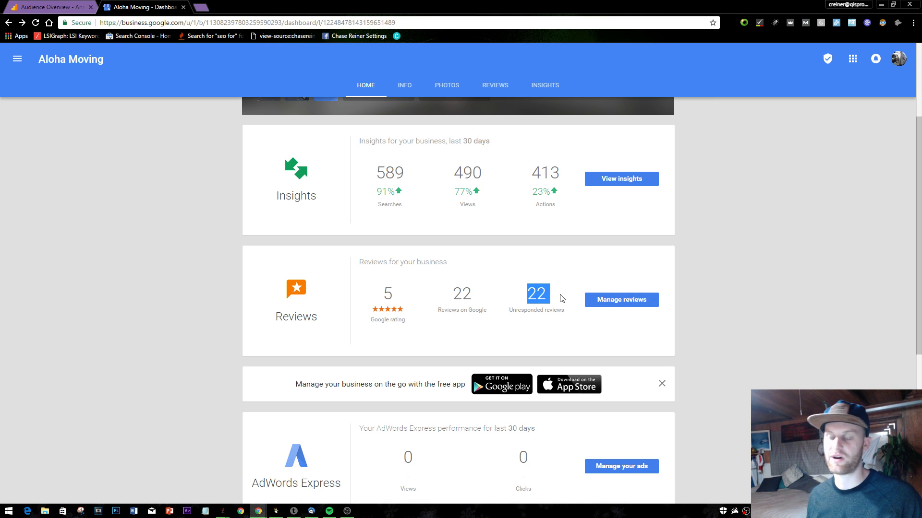
{"action": "left_click", "coordinate": [664, 281]}
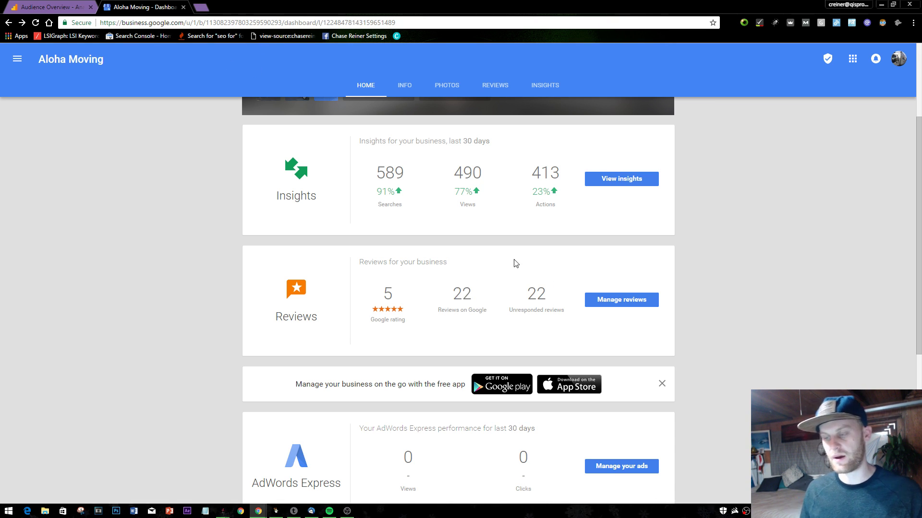
{"action": "double_click", "coordinate": [487, 302]}
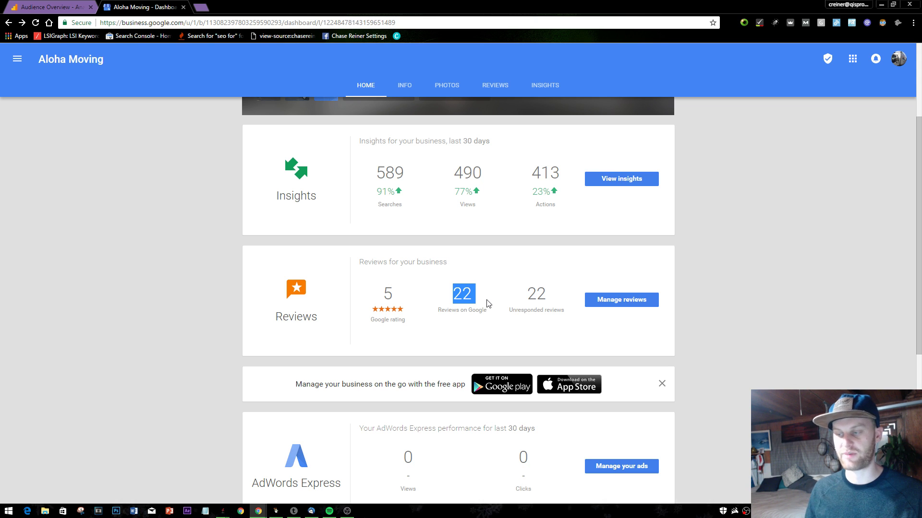
{"action": "left_click_drag", "start_coordinate": [539, 303], "coordinate": [565, 312]}
{"action": "double_click", "coordinate": [536, 294]}
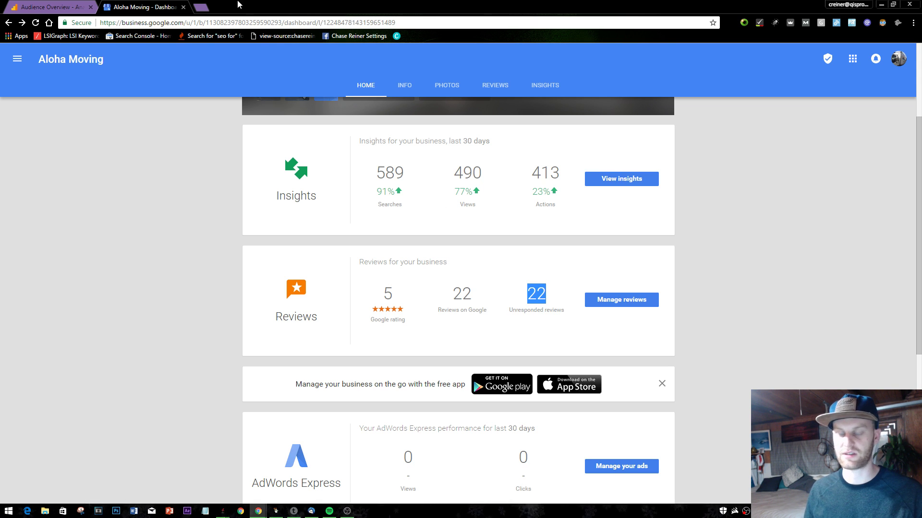
{"action": "key", "text": "ctrl+t"}
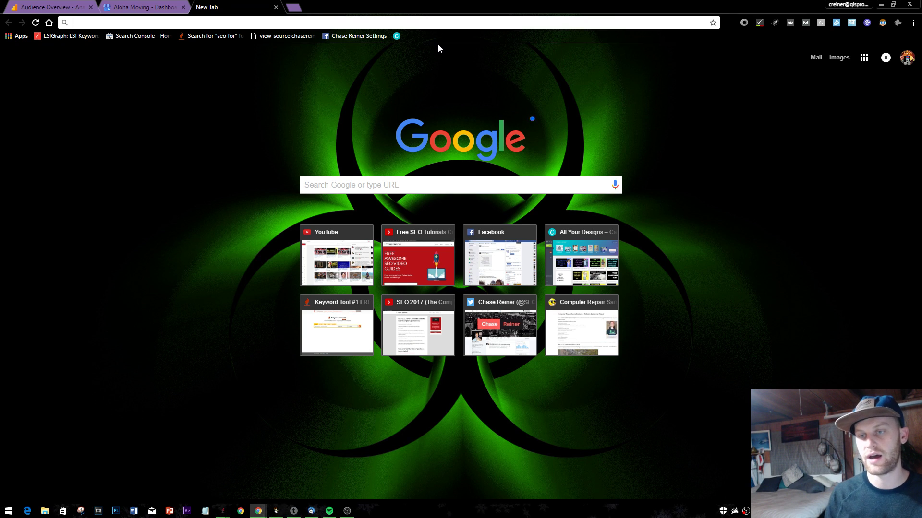
- Load alohamoving.com, showing its homepage and moving-estimate form
{"action": "type", "text": "alohamoving.com"}
{"action": "key", "text": "Return"}
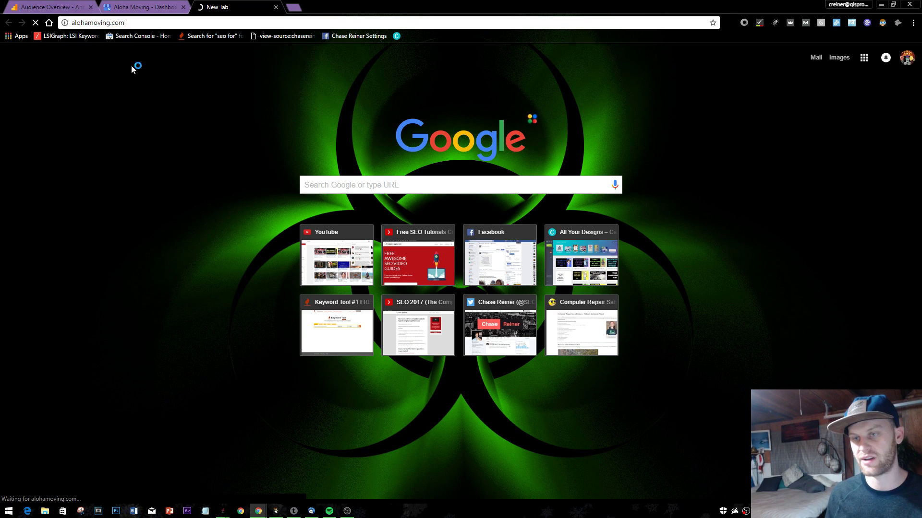
{"action": "key", "text": "ctrl+l"}
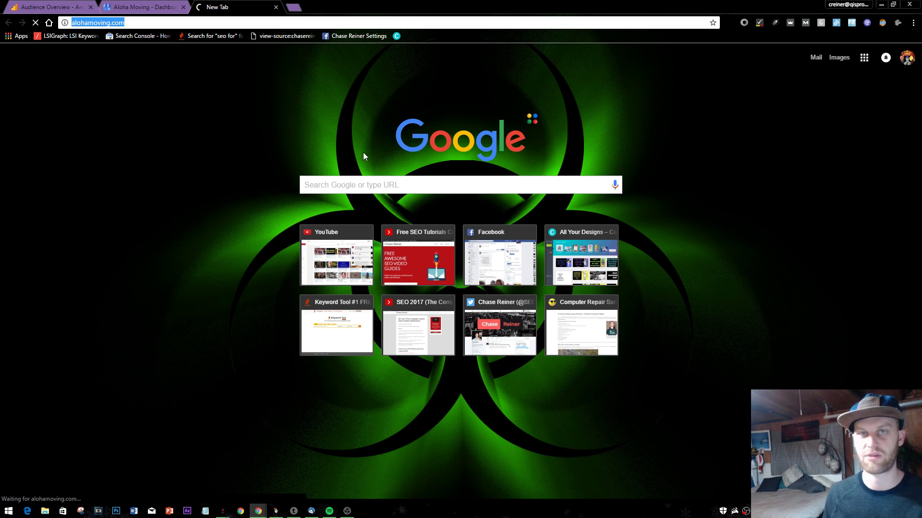
{"action": "left_click", "coordinate": [210, 116]}
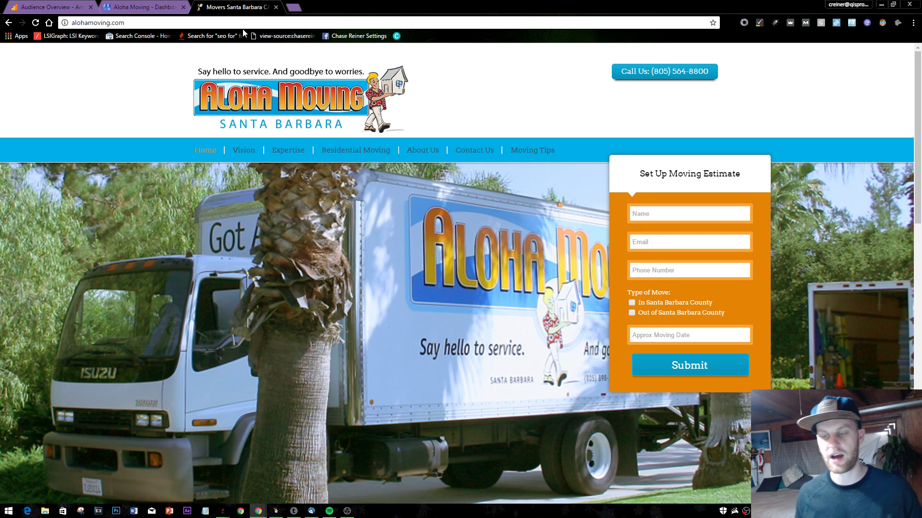
- In a private window, search a person's name and review the Santa Barbara computer-repair knowledge panel it shows
{"action": "key", "text": "ctrl+shift+n"}
{"action": "type", "text": "reliable c"}
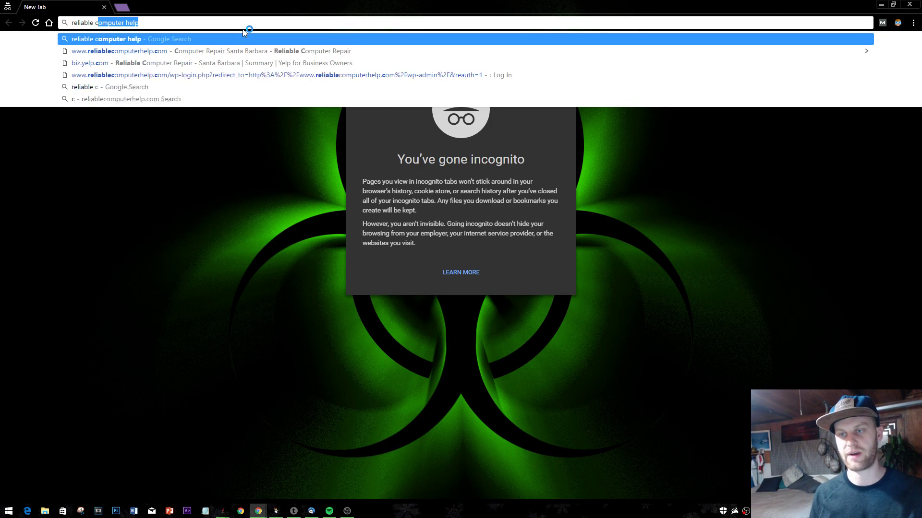
{"action": "type", "text": "omput"}
{"action": "key", "text": "ctrl+a"}
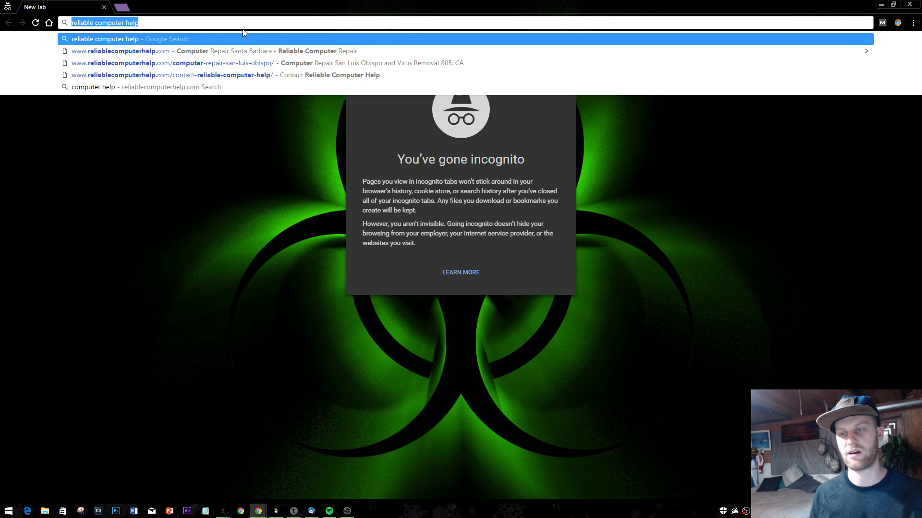
{"action": "key", "text": "Return"}
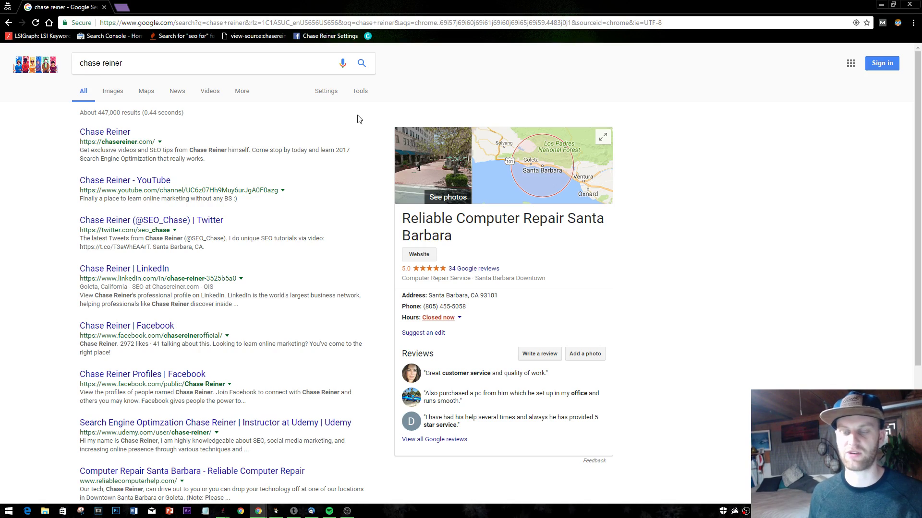
{"action": "scroll", "coordinate": [381, 406], "scroll_direction": "down", "scroll_amount": 5}
{"action": "scroll", "coordinate": [382, 406], "scroll_direction": "up", "scroll_amount": 5}
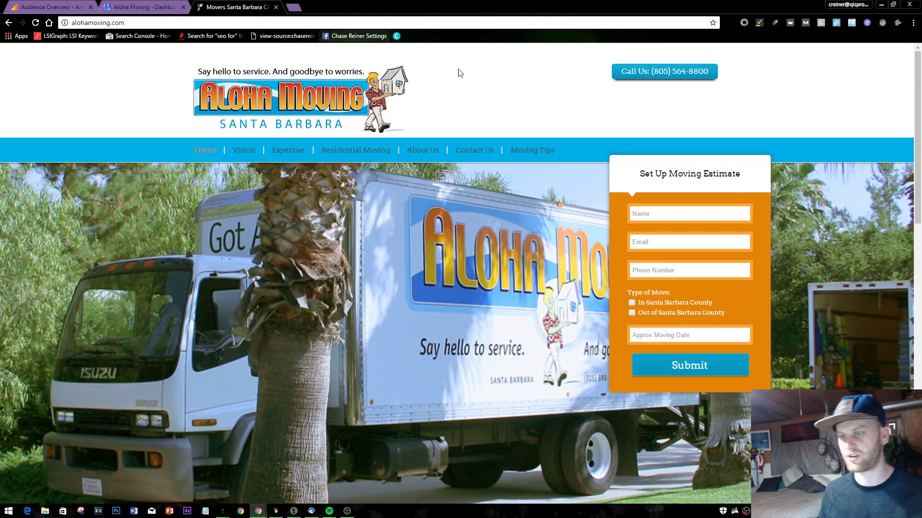
- Switch between the Aloha Moving website and its My Business dashboard
{"action": "scroll", "coordinate": [575, 164], "scroll_direction": "down", "scroll_amount": 5}
{"action": "scroll", "coordinate": [575, 164], "scroll_direction": "down", "scroll_amount": 8}
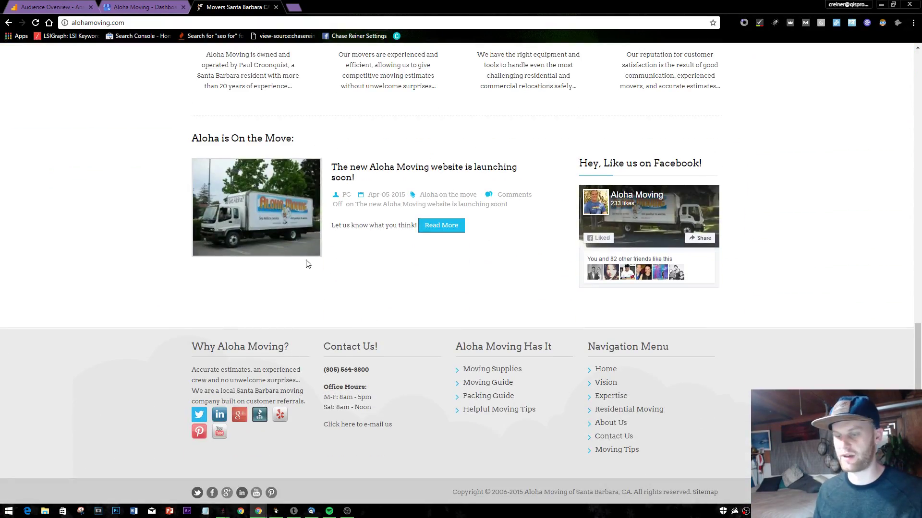
{"action": "scroll", "coordinate": [154, 304], "scroll_direction": "up", "scroll_amount": 13}
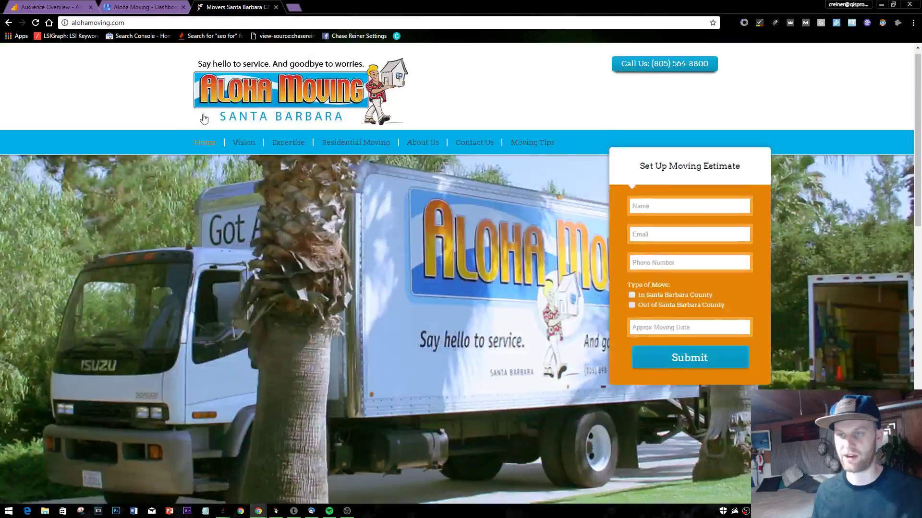
{"action": "left_click", "coordinate": [183, 5]}
{"action": "left_click", "coordinate": [233, 7]}
{"action": "left_click", "coordinate": [144, 7]}
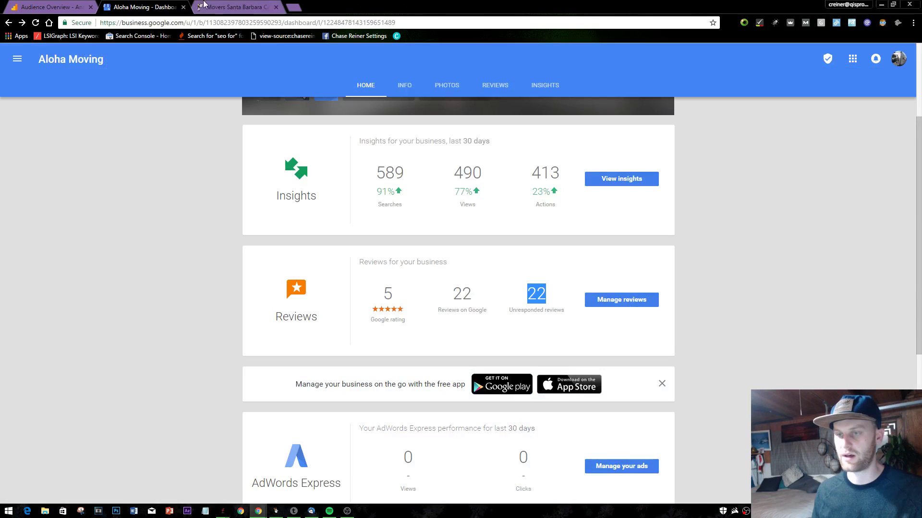
- Review the dashboard's 589 searches, 490 views, 413 actions and unresponded reviews, glancing at Analytics
{"action": "scroll", "coordinate": [345, 213], "scroll_direction": "down", "scroll_amount": 1}
{"action": "scroll", "coordinate": [345, 212], "scroll_direction": "down", "scroll_amount": 5}
{"action": "scroll", "coordinate": [344, 202], "scroll_direction": "up", "scroll_amount": 8}
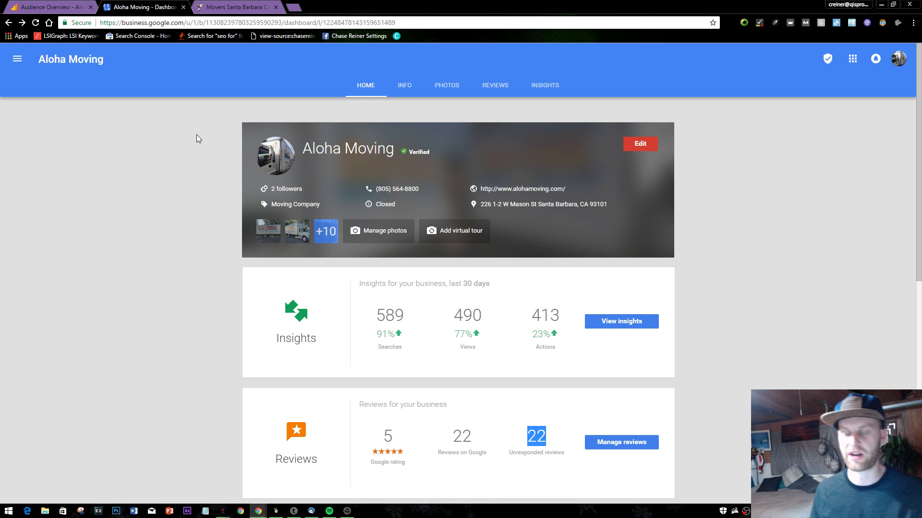
{"action": "left_click", "coordinate": [48, 7]}
{"action": "left_click", "coordinate": [110, 8]}
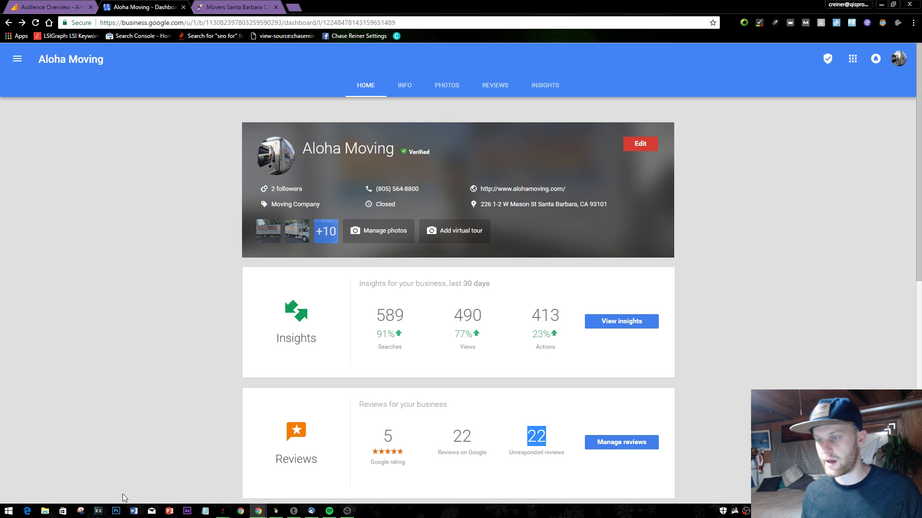
{"action": "left_click", "coordinate": [115, 187]}
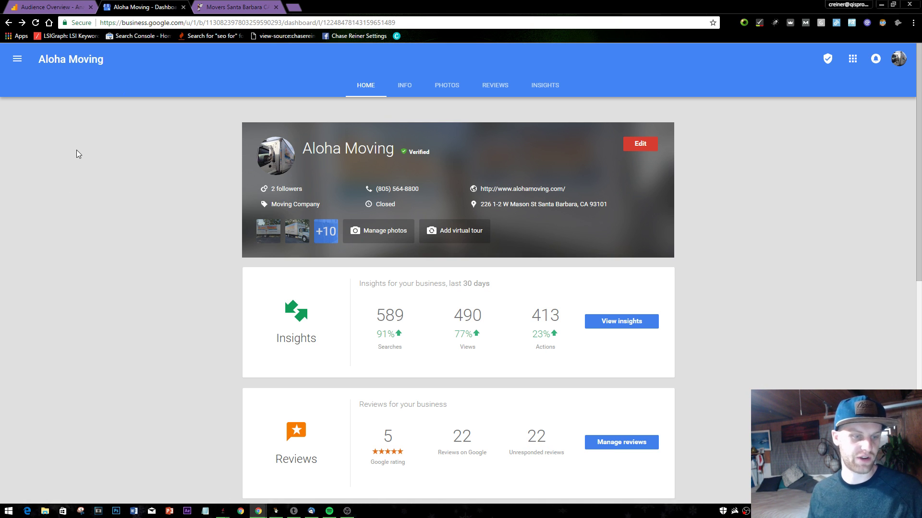
{"action": "right_click", "coordinate": [42, 151]}
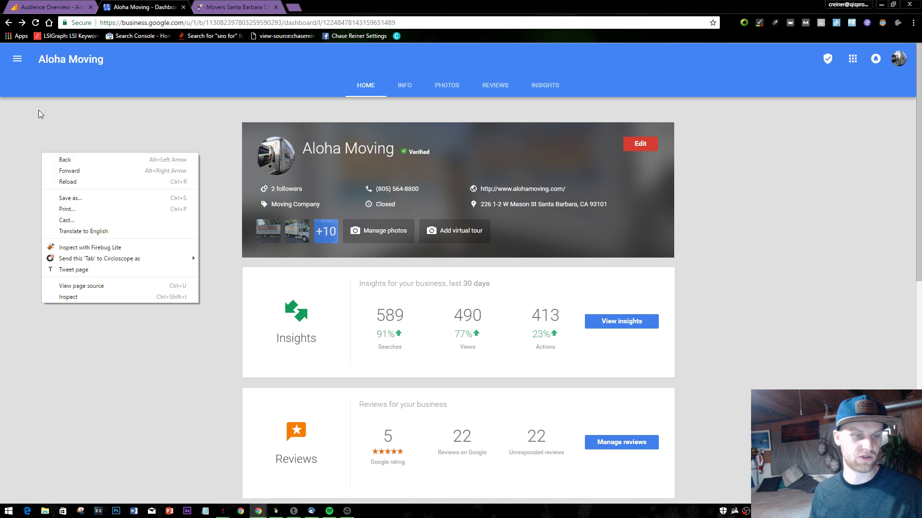
{"action": "left_click", "coordinate": [39, 111]}
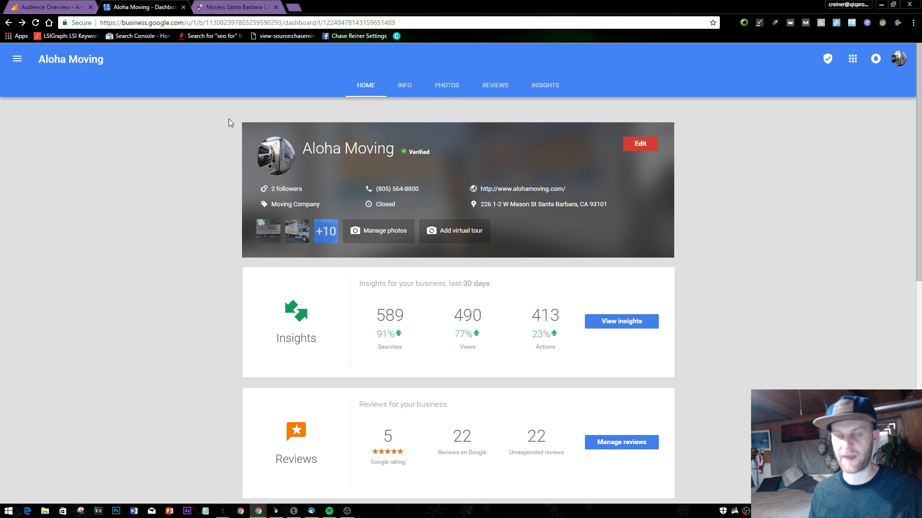
{"action": "left_click", "coordinate": [240, 7]}
{"action": "left_click", "coordinate": [179, 8]}
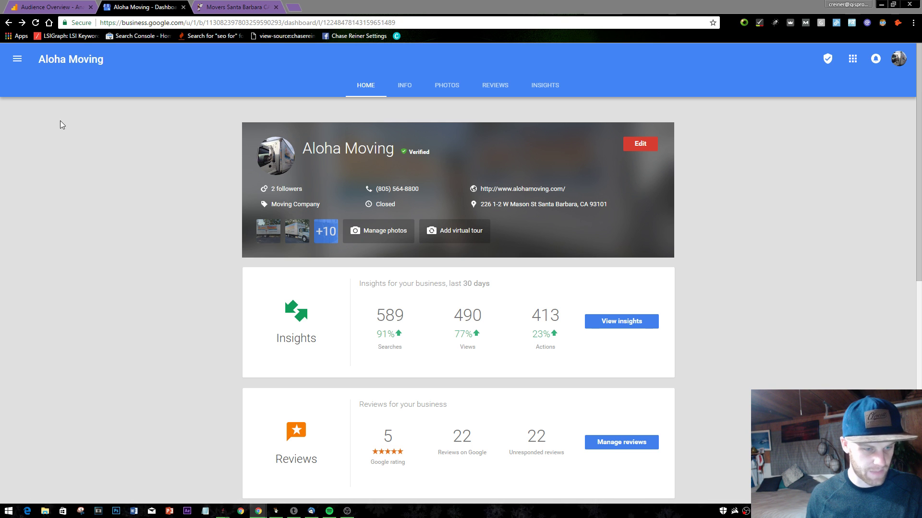
{"action": "left_click", "coordinate": [234, 7]}
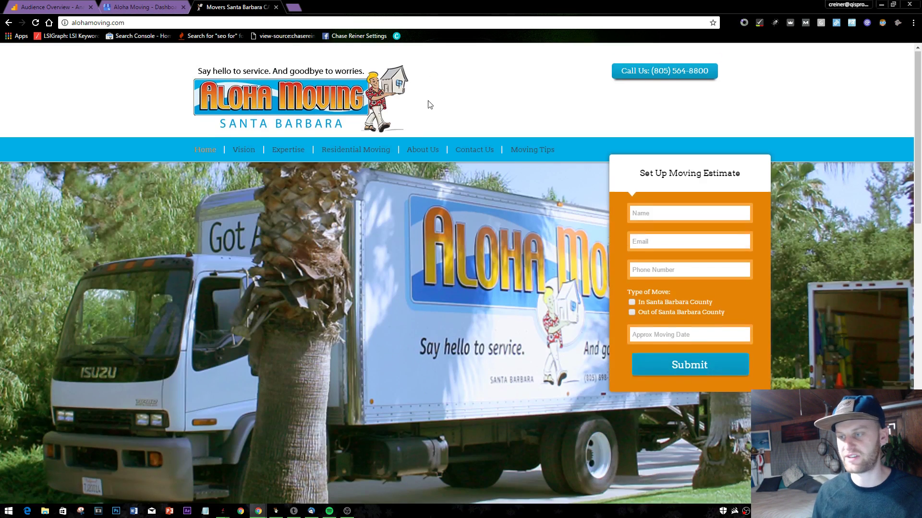
{"action": "scroll", "coordinate": [418, 139], "scroll_direction": "down", "scroll_amount": 8}
{"action": "scroll", "coordinate": [406, 181], "scroll_direction": "up", "scroll_amount": 8}
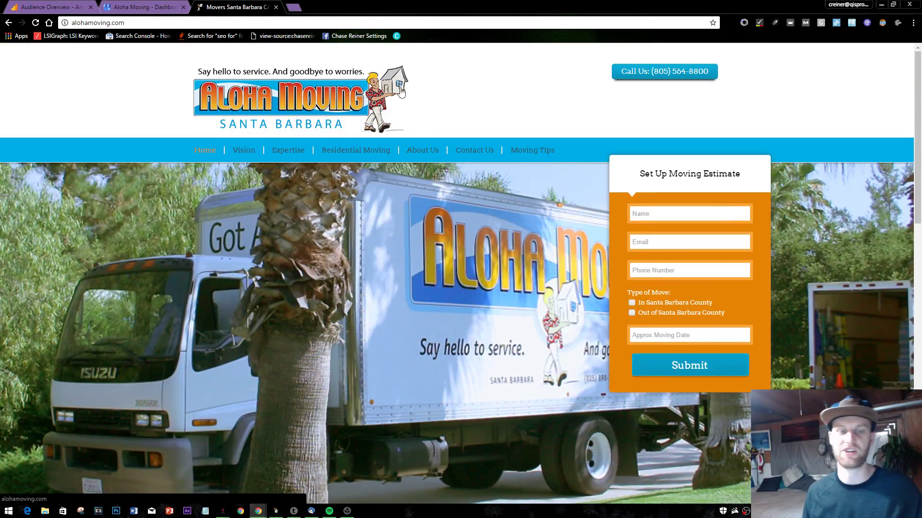
{"action": "left_click", "coordinate": [173, 7]}
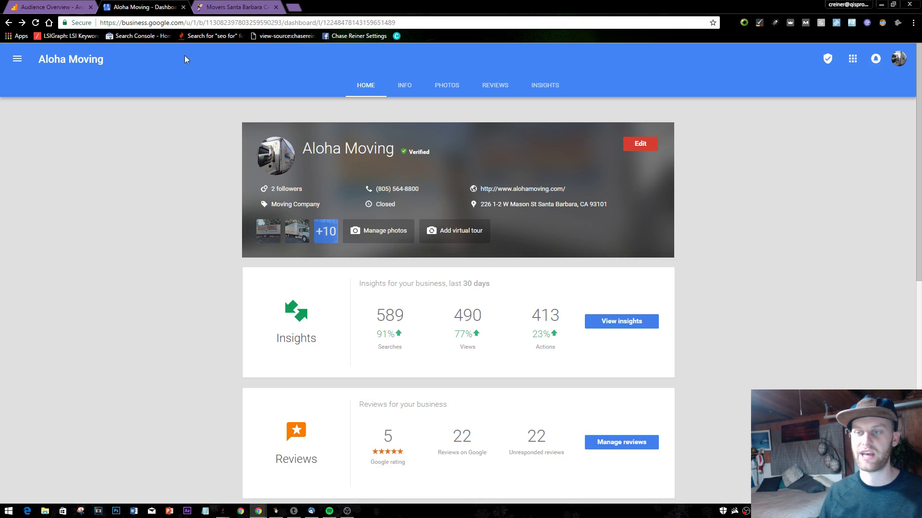
{"action": "left_click_drag", "start_coordinate": [359, 316], "coordinate": [568, 343]}
{"action": "left_click", "coordinate": [568, 342]}
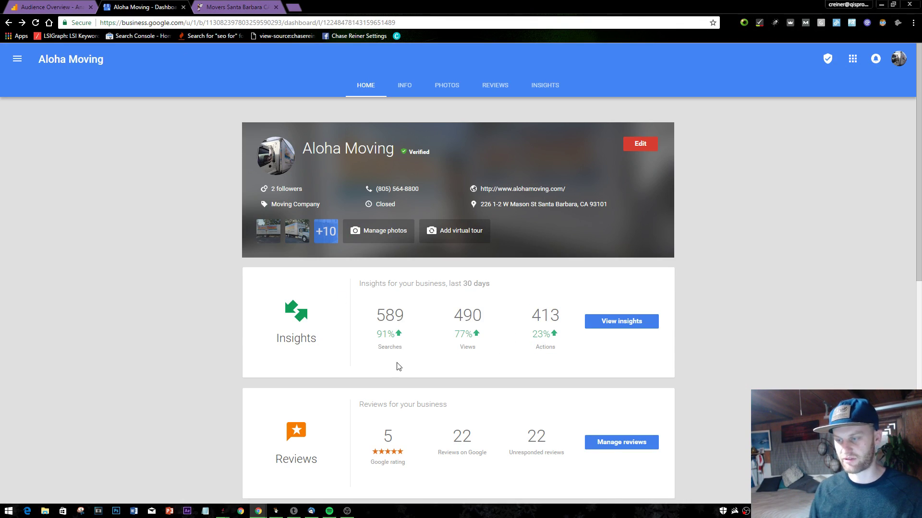
{"action": "left_click_drag", "start_coordinate": [406, 334], "coordinate": [573, 337]}
{"action": "left_click", "coordinate": [573, 337]}
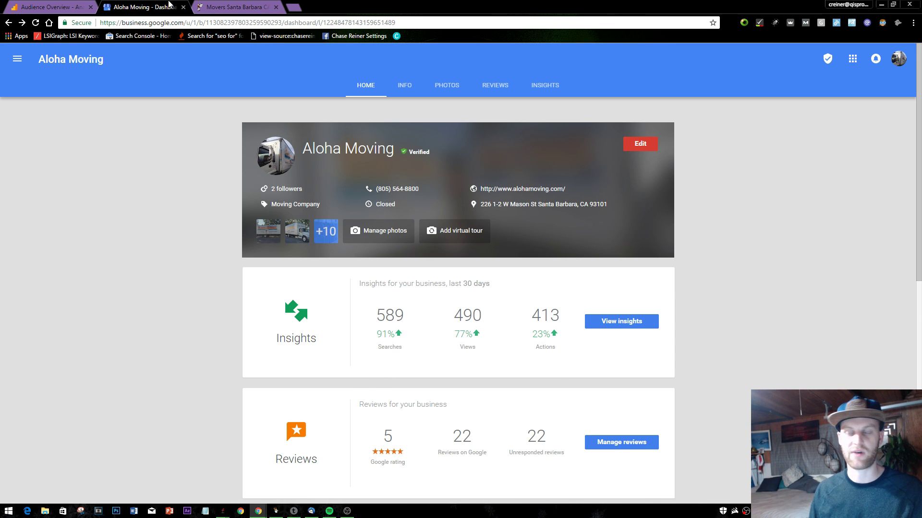
{"action": "left_click", "coordinate": [255, 6]}
- Search YouTube for 'local seo for movers'
{"action": "left_click", "coordinate": [293, 7]}
{"action": "type", "text": "youtube.com"}
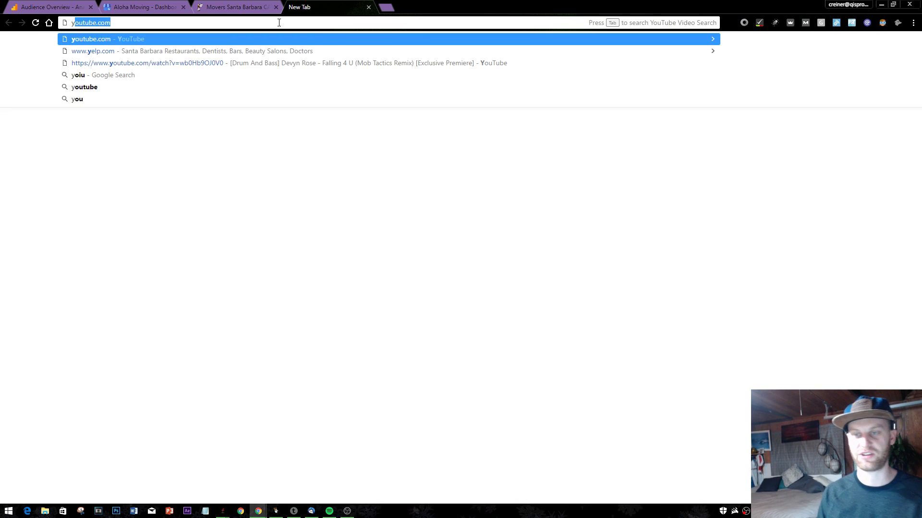
{"action": "key", "text": "Return"}
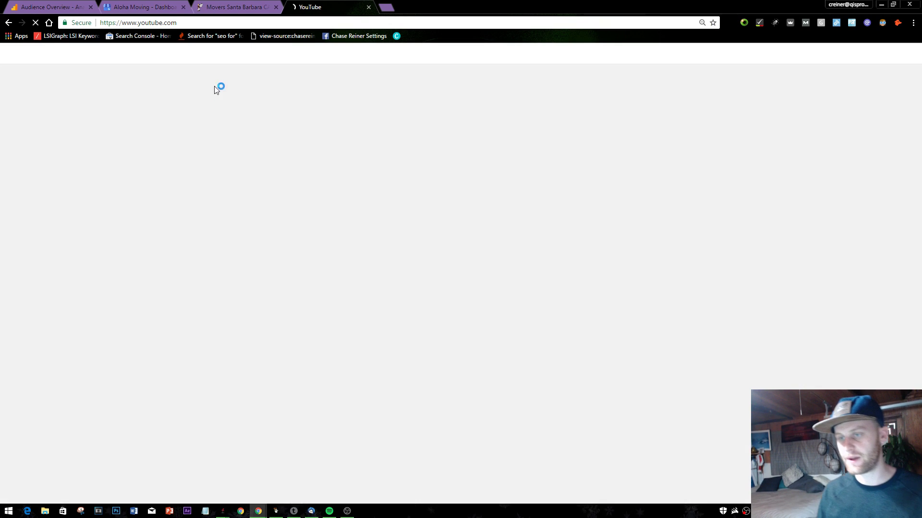
{"action": "left_click", "coordinate": [288, 54]}
{"action": "type", "text": "d"}
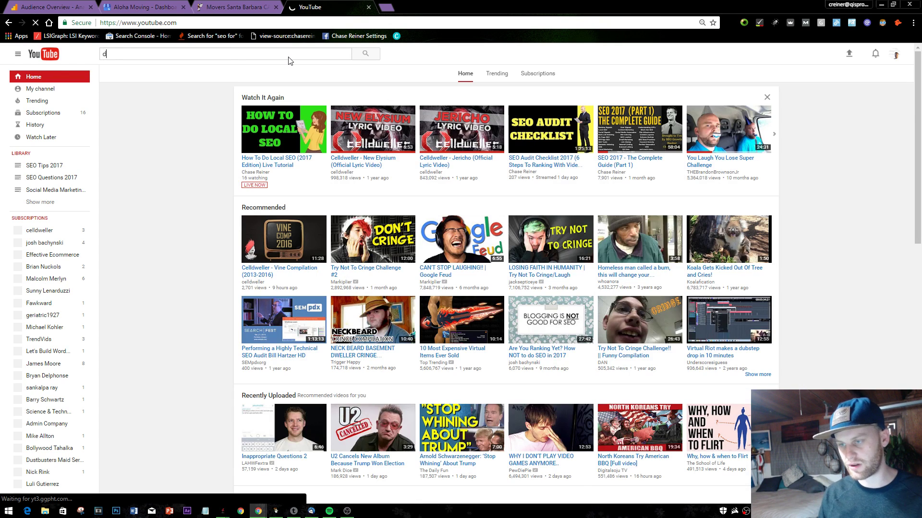
{"action": "key", "text": "BackSpace"}
{"action": "type", "text": "h"}
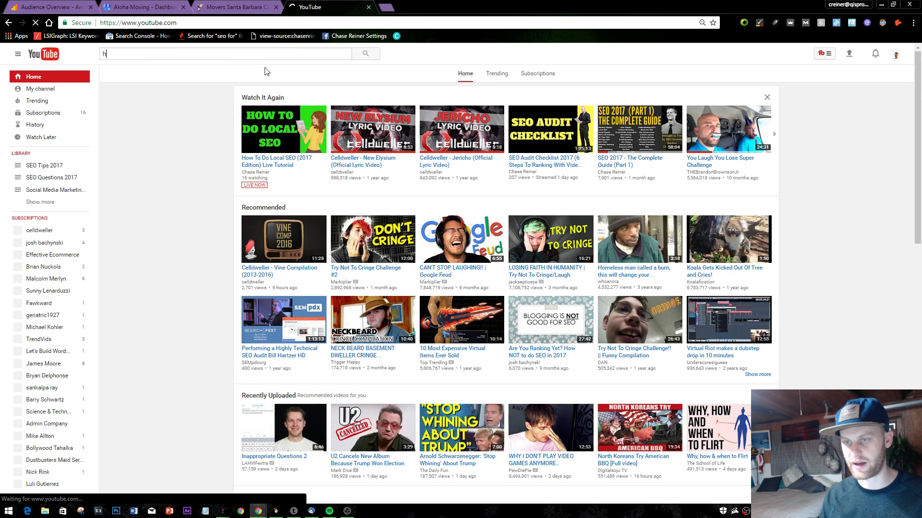
{"action": "type", "text": "local seo f"}
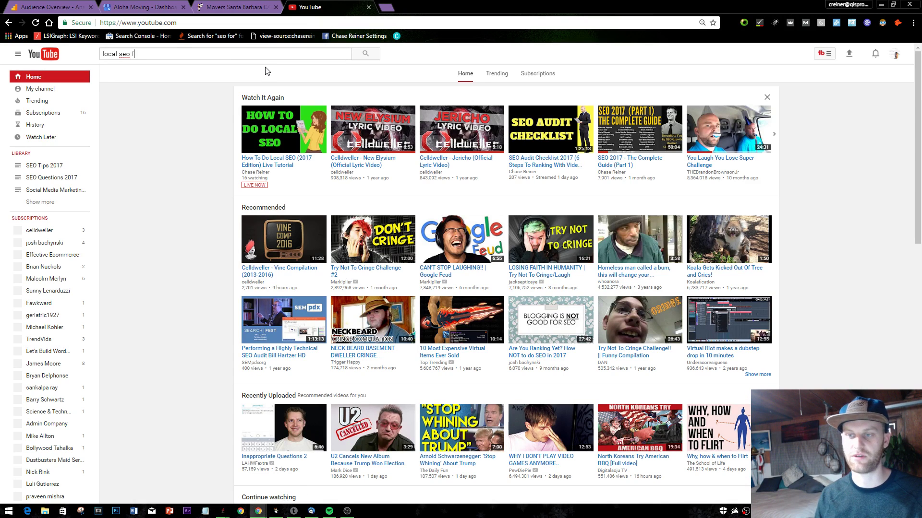
{"action": "type", "text": "or movers"}
{"action": "key", "text": "Return"}
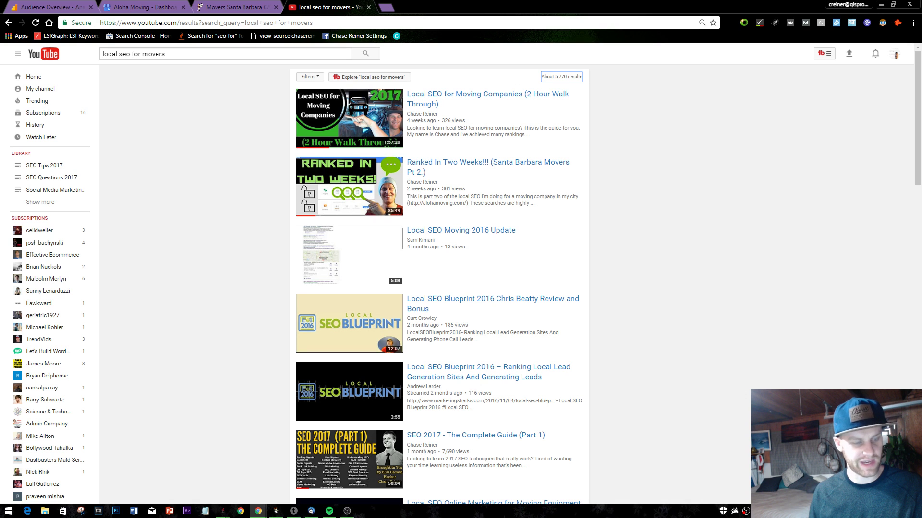
- Open the Local SEO for Moving Companies video, then close its tab
{"action": "left_click", "coordinate": [357, 117]}
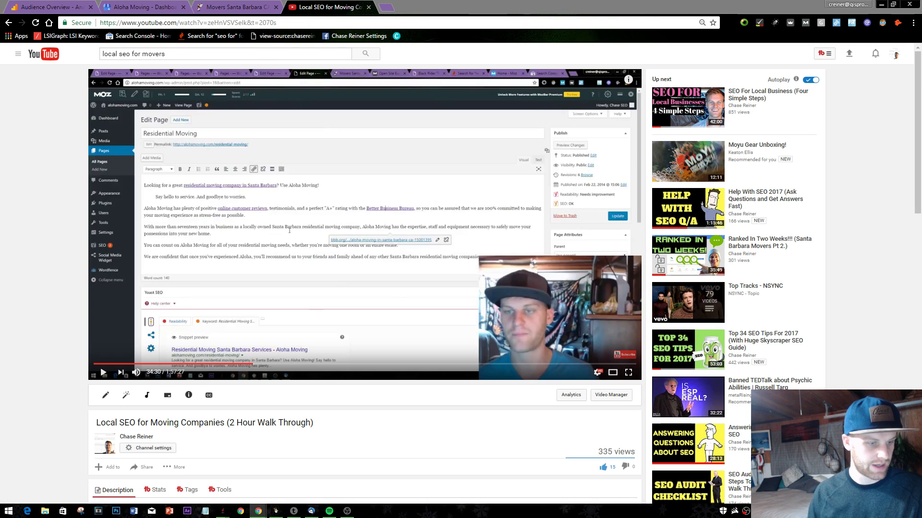
{"action": "left_click", "coordinate": [235, 7]}
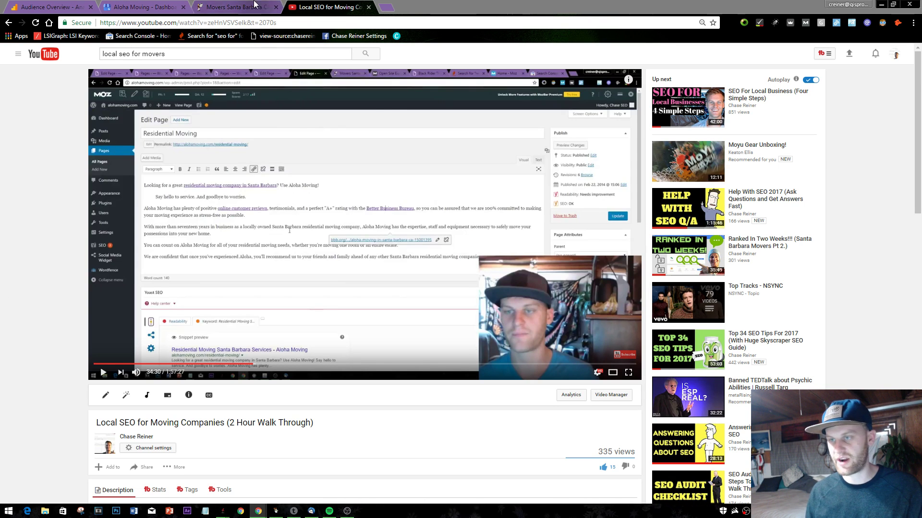
{"action": "left_click", "coordinate": [369, 7]}
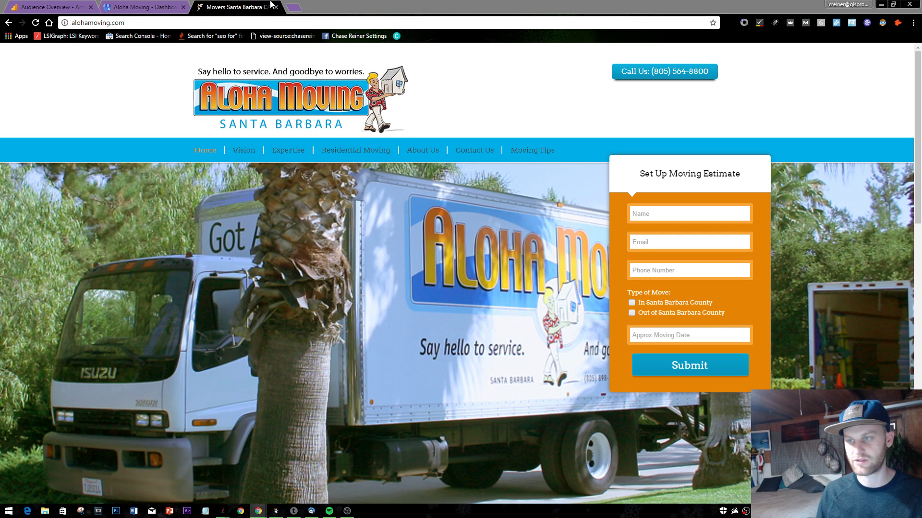
{"action": "left_click", "coordinate": [294, 7]}
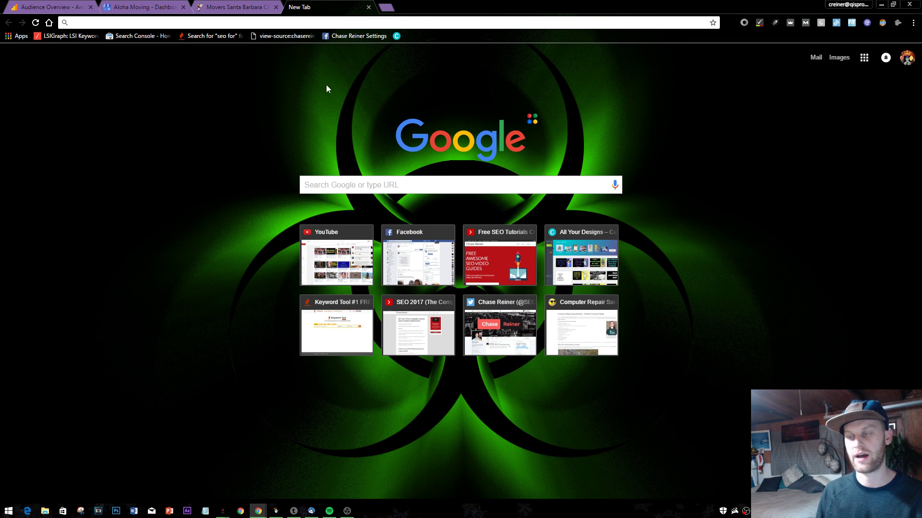
{"action": "left_click", "coordinate": [368, 7]}
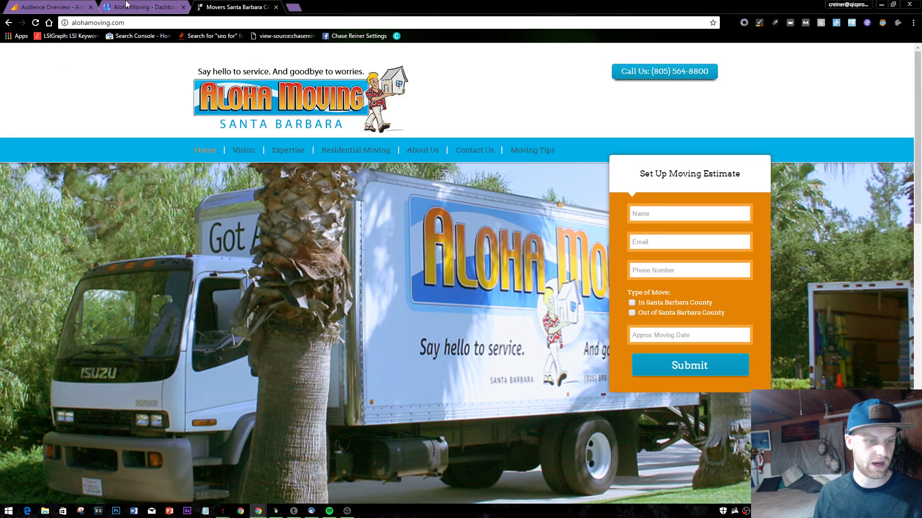
{"action": "left_click", "coordinate": [293, 7]}
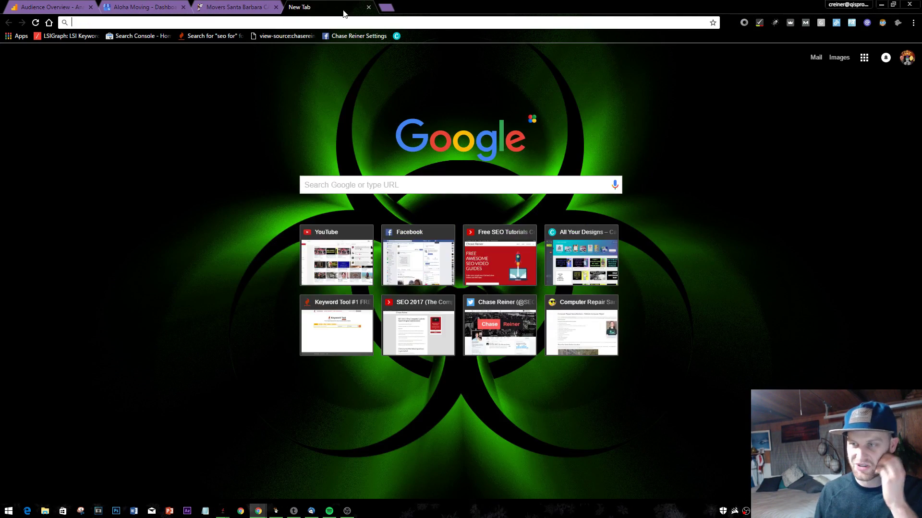
{"action": "type", "text": "you"}
{"action": "key", "text": "Return"}
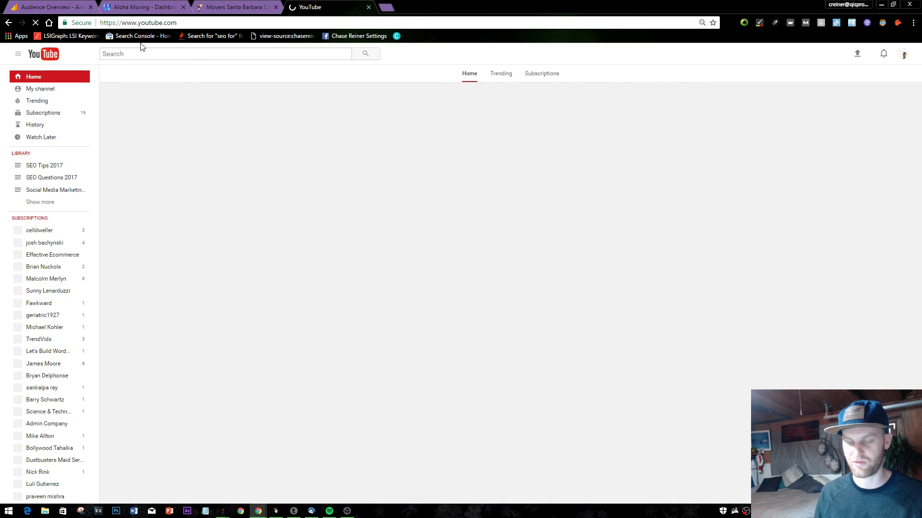
{"action": "type", "text": "co"}
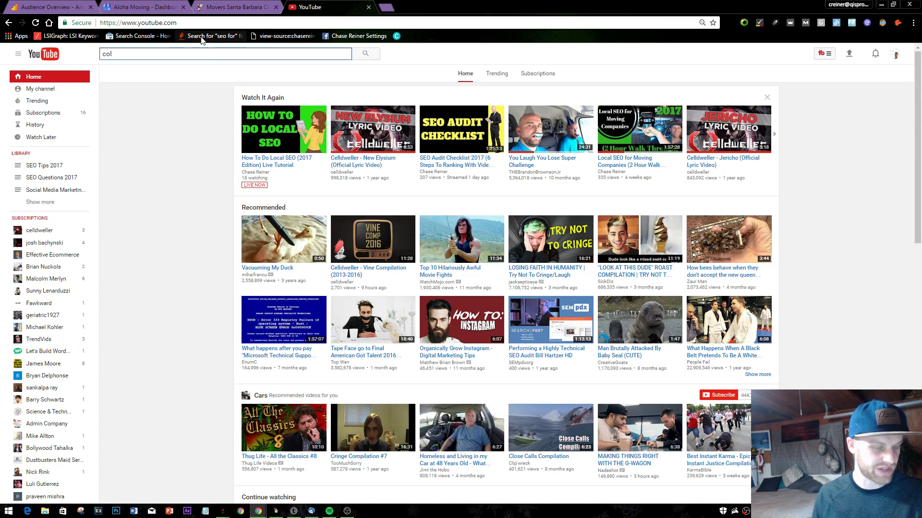
{"action": "left_click", "coordinate": [368, 7]}
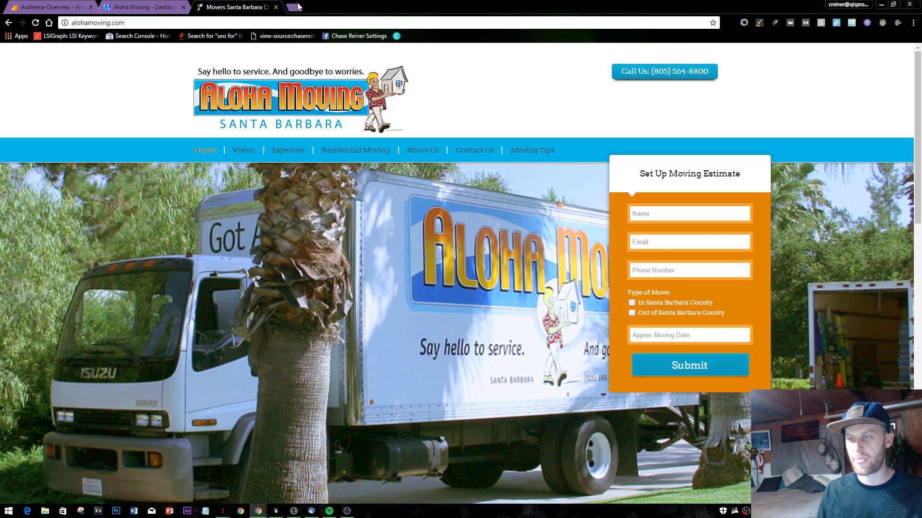
- Load the iPhone Repair Santa Barbara site and browse its Samsung Galaxy, reviews, location and about pages
{"action": "left_click", "coordinate": [294, 6]}
{"action": "type", "text": "iph"}
{"action": "key", "text": "Return"}
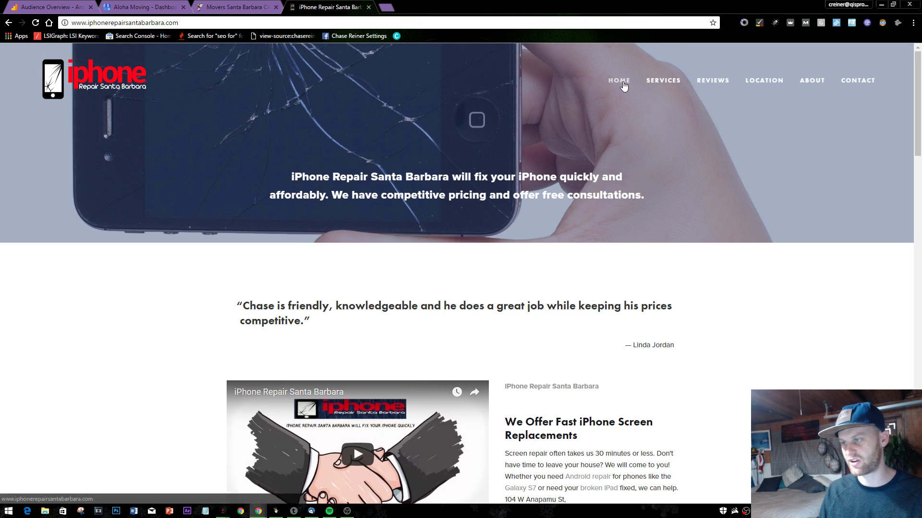
{"action": "left_click", "coordinate": [665, 158]}
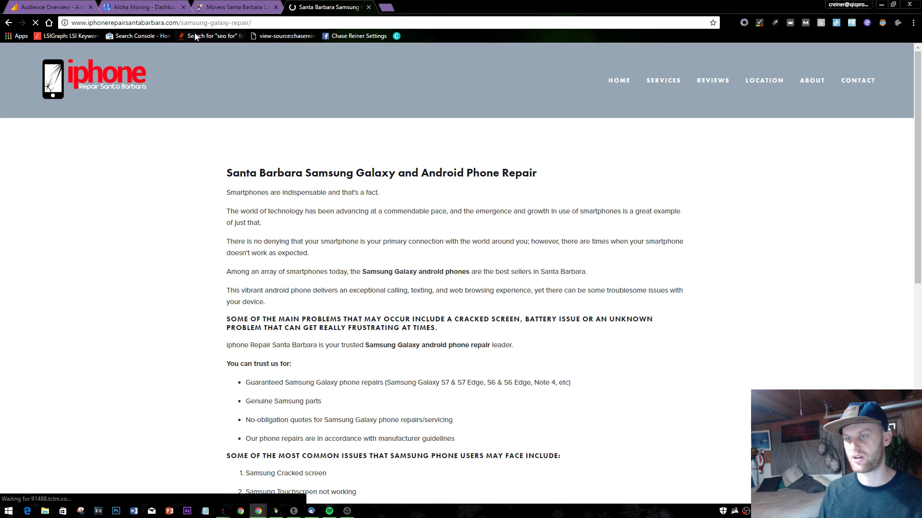
{"action": "left_click", "coordinate": [721, 83]}
{"action": "left_click", "coordinate": [775, 80]}
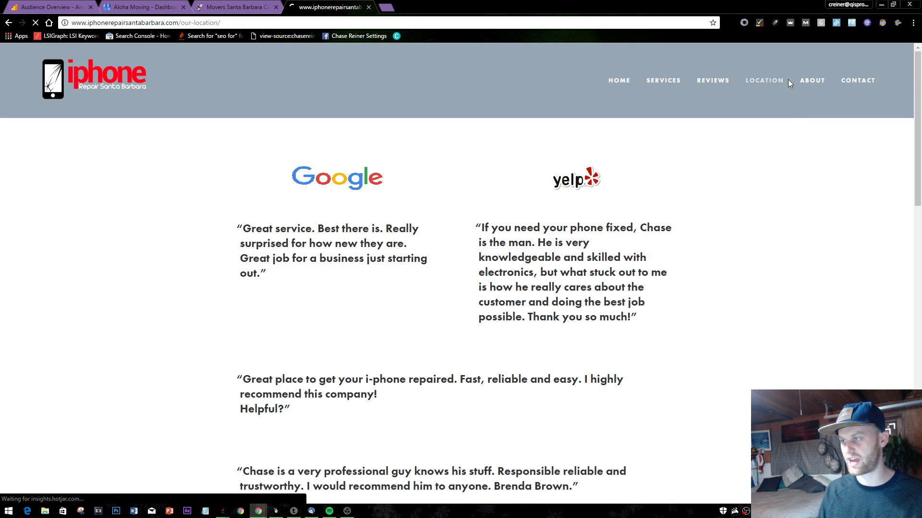
{"action": "left_click", "coordinate": [810, 82]}
- Return to the homepage and scroll through its testimonials and screen-repair video
{"action": "scroll", "coordinate": [415, 458], "scroll_direction": "down", "scroll_amount": 1}
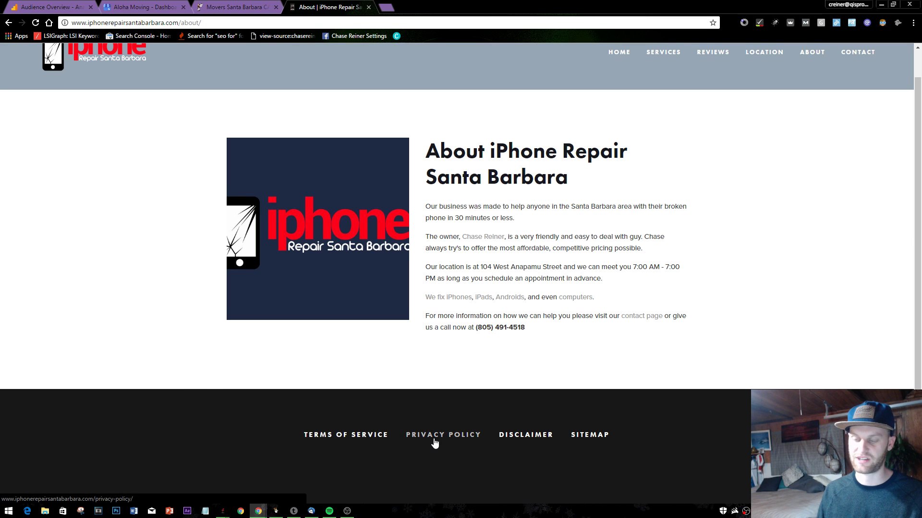
{"action": "scroll", "coordinate": [435, 442], "scroll_direction": "up", "scroll_amount": 1}
{"action": "left_click", "coordinate": [49, 96]}
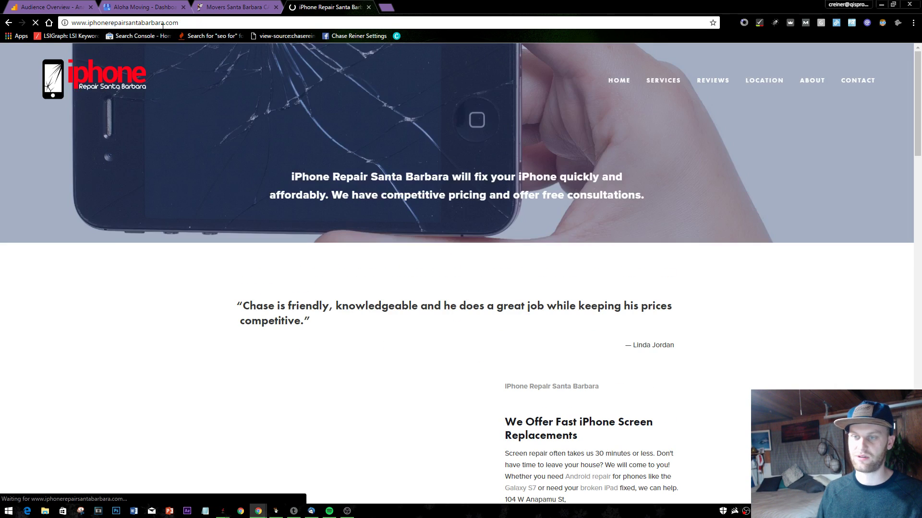
{"action": "scroll", "coordinate": [245, 299], "scroll_direction": "down", "scroll_amount": 9}
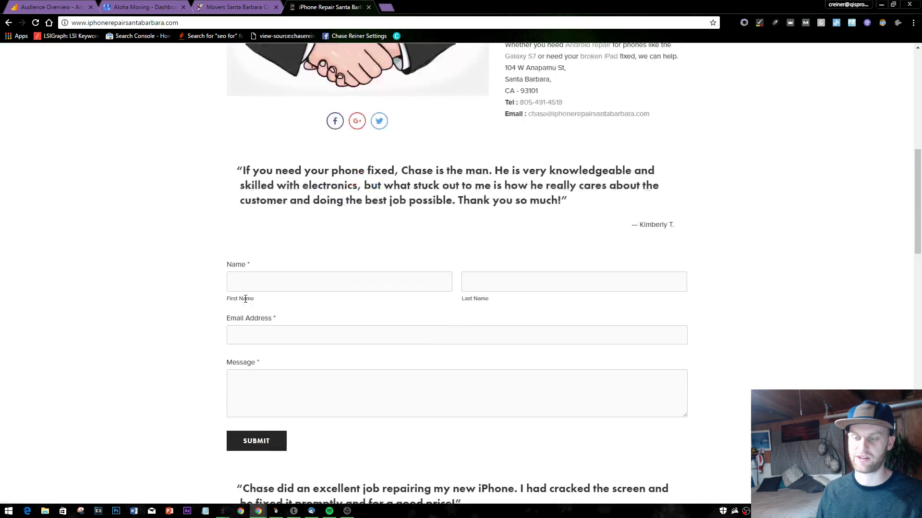
{"action": "scroll", "coordinate": [245, 299], "scroll_direction": "down", "scroll_amount": 4}
{"action": "scroll", "coordinate": [303, 368], "scroll_direction": "up", "scroll_amount": 13}
{"action": "scroll", "coordinate": [304, 368], "scroll_direction": "down", "scroll_amount": 5}
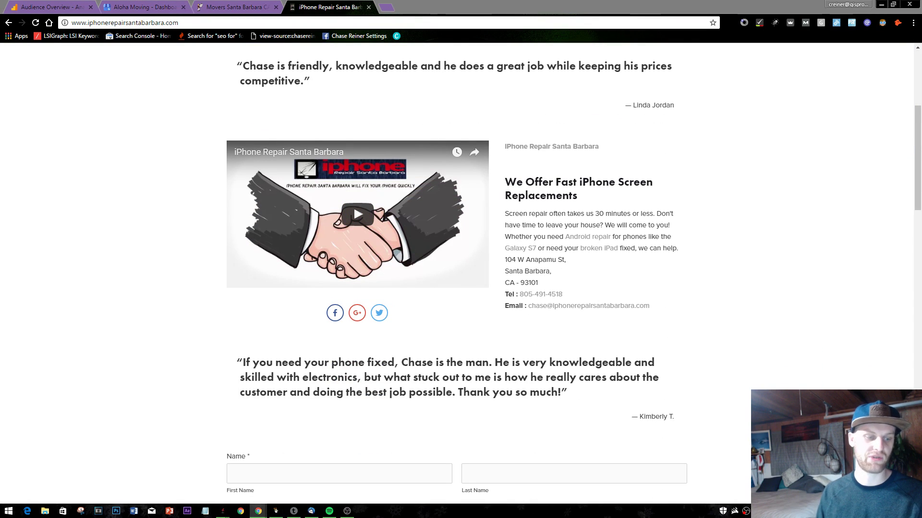
{"action": "scroll", "coordinate": [389, 174], "scroll_direction": "up", "scroll_amount": 5}
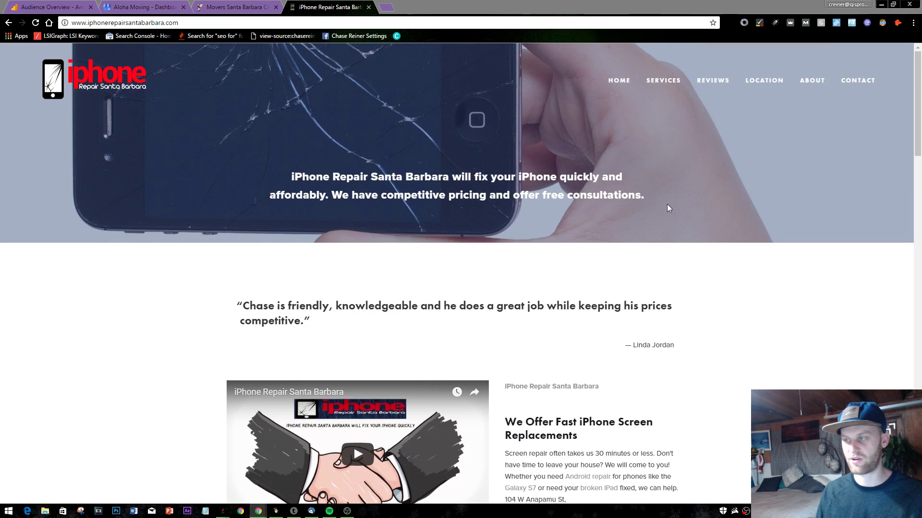
- Select the site's full web address, iphonerepairsantabarbara.com
{"action": "mouse_move", "coordinate": [674, 80]}
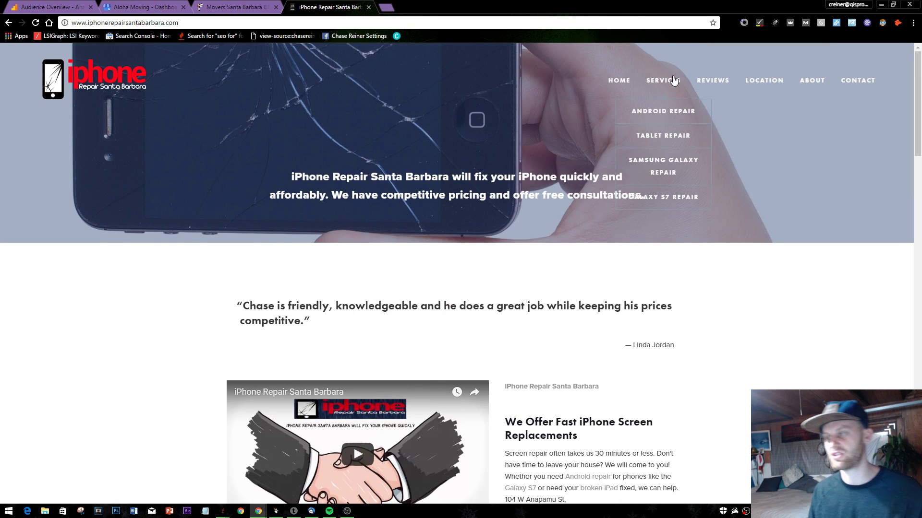
{"action": "left_click_drag", "start_coordinate": [644, 81], "coordinate": [654, 83]}
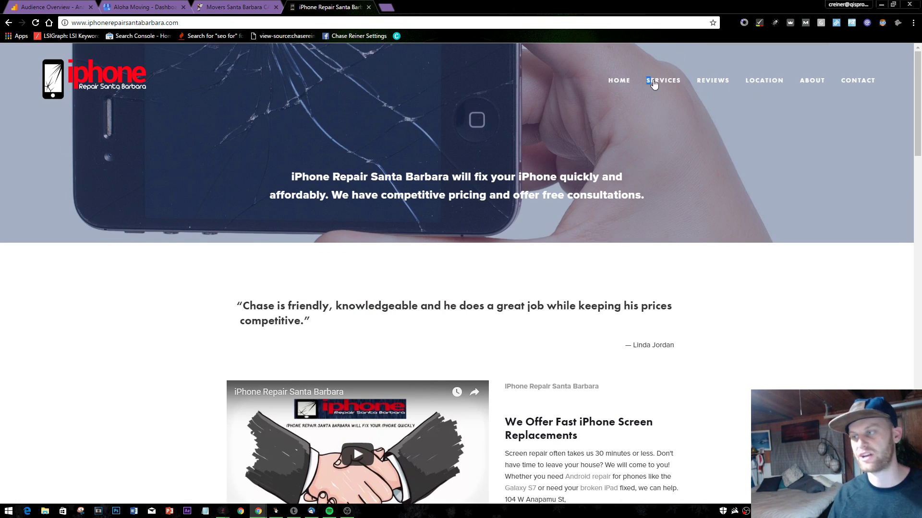
{"action": "left_click", "coordinate": [654, 82]}
{"action": "left_click", "coordinate": [244, 24]}
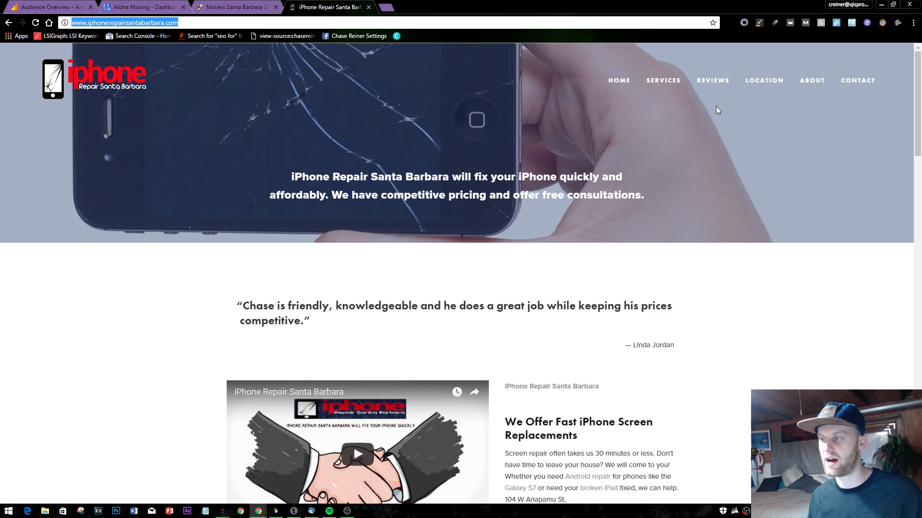
{"action": "left_click", "coordinate": [663, 81]}
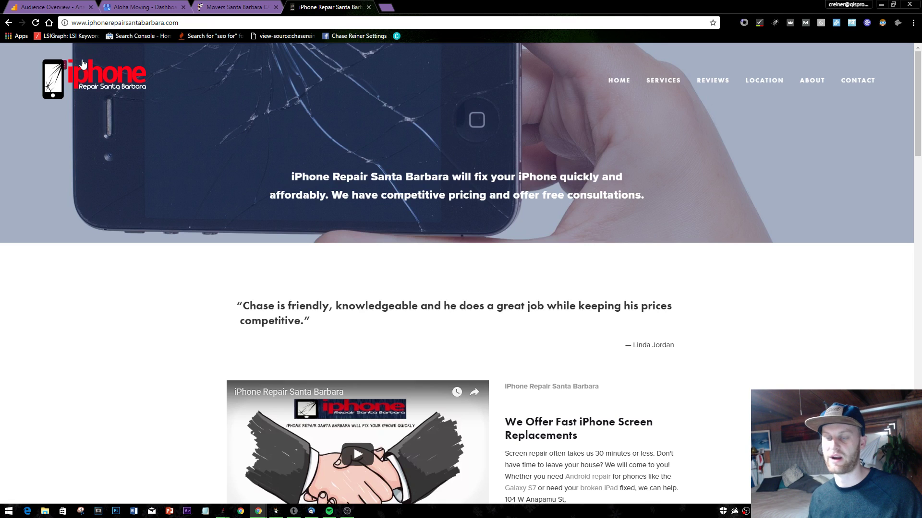
- Close the iPhone repair site and highlight the dashboard's searches, views and actions figures, including 490 views
{"action": "left_click", "coordinate": [368, 7]}
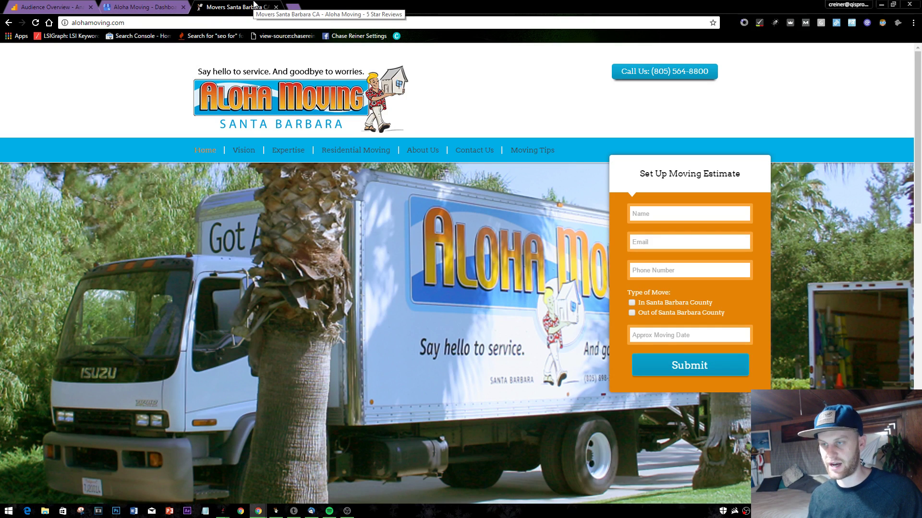
{"action": "left_click", "coordinate": [144, 7]}
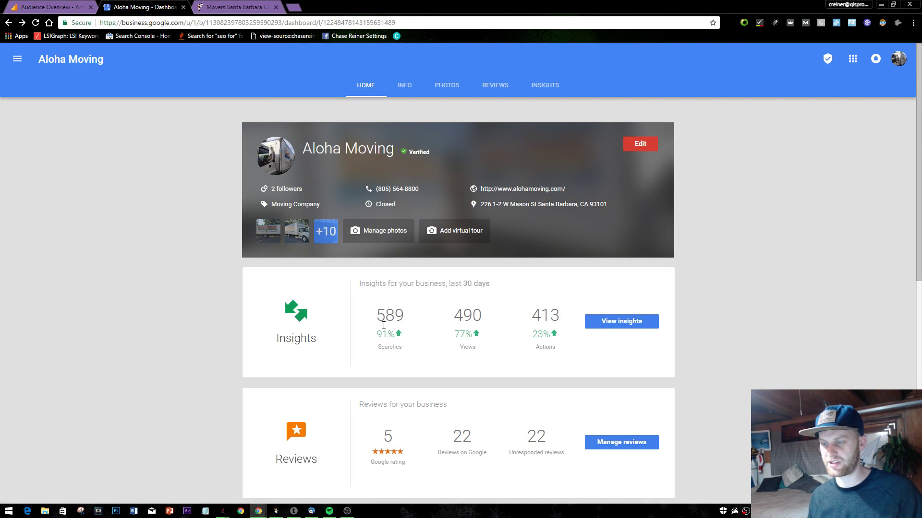
{"action": "left_click_drag", "start_coordinate": [383, 325], "coordinate": [525, 331]}
{"action": "left_click", "coordinate": [472, 347]}
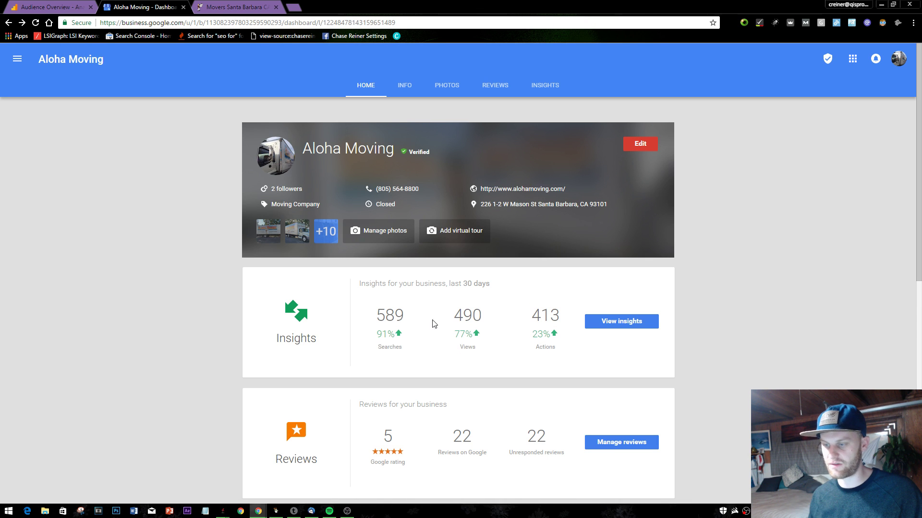
{"action": "left_click_drag", "start_coordinate": [433, 324], "coordinate": [470, 336]}
{"action": "left_click", "coordinate": [476, 302]}
- Compare the Aloha Moving website with the dashboard's insights and business hours
{"action": "left_click", "coordinate": [235, 6]}
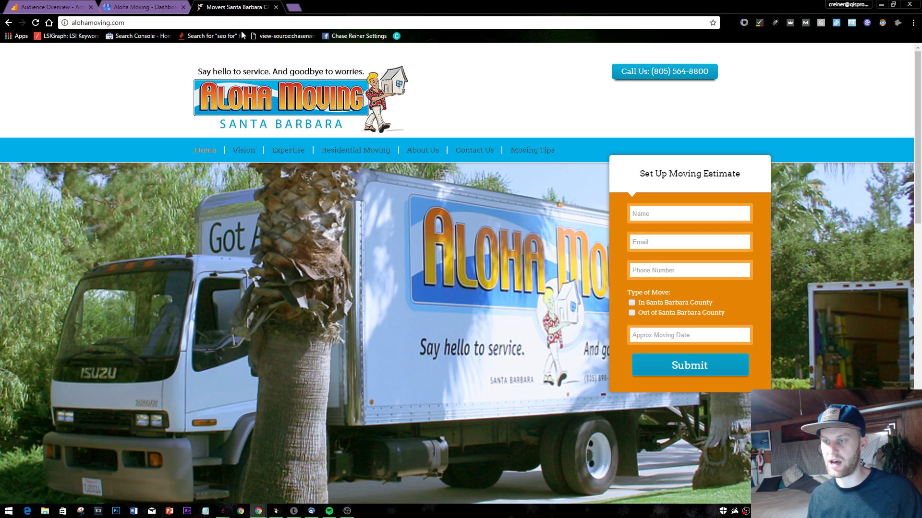
{"action": "left_click", "coordinate": [144, 7]}
{"action": "scroll", "coordinate": [424, 259], "scroll_direction": "down", "scroll_amount": 3}
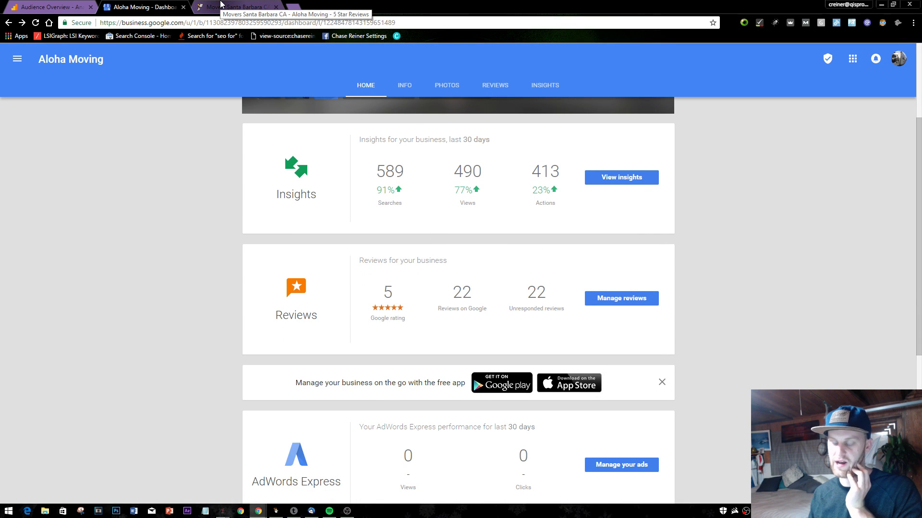
{"action": "scroll", "coordinate": [410, 200], "scroll_direction": "up", "scroll_amount": 3}
{"action": "mouse_move", "coordinate": [410, 200]}
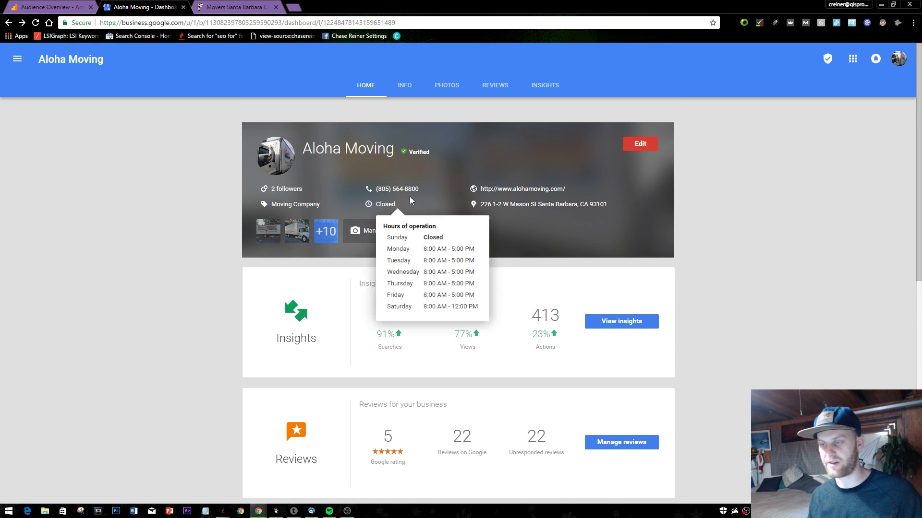
{"action": "left_click", "coordinate": [200, 6]}
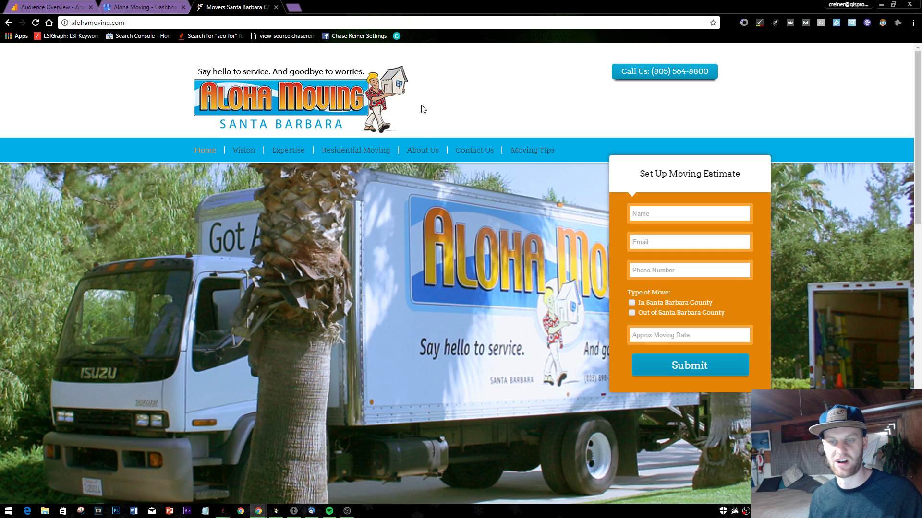
{"action": "scroll", "coordinate": [393, 236], "scroll_direction": "down", "scroll_amount": 10}
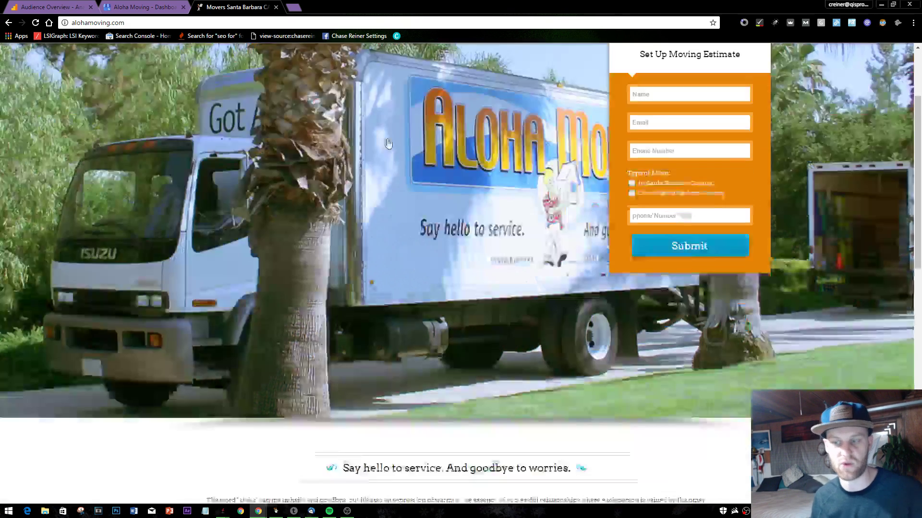
{"action": "scroll", "coordinate": [392, 236], "scroll_direction": "up", "scroll_amount": 10}
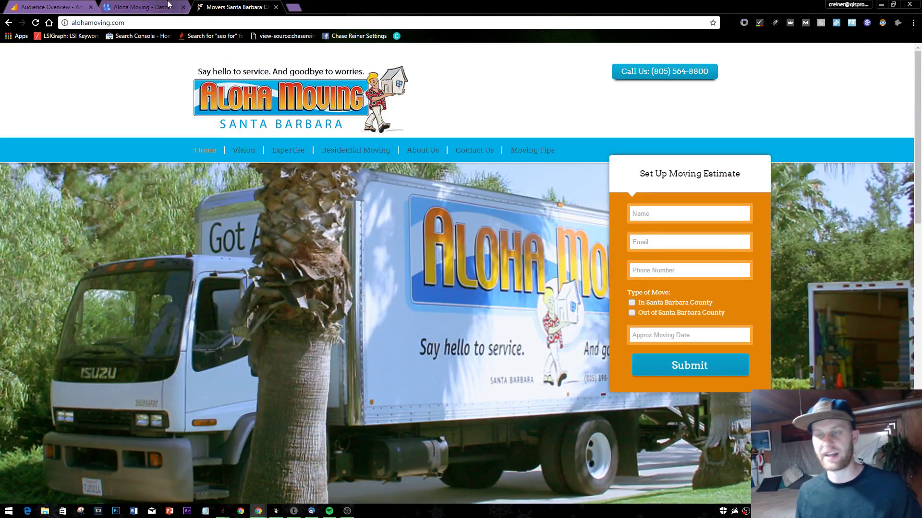
{"action": "left_click", "coordinate": [120, 5]}
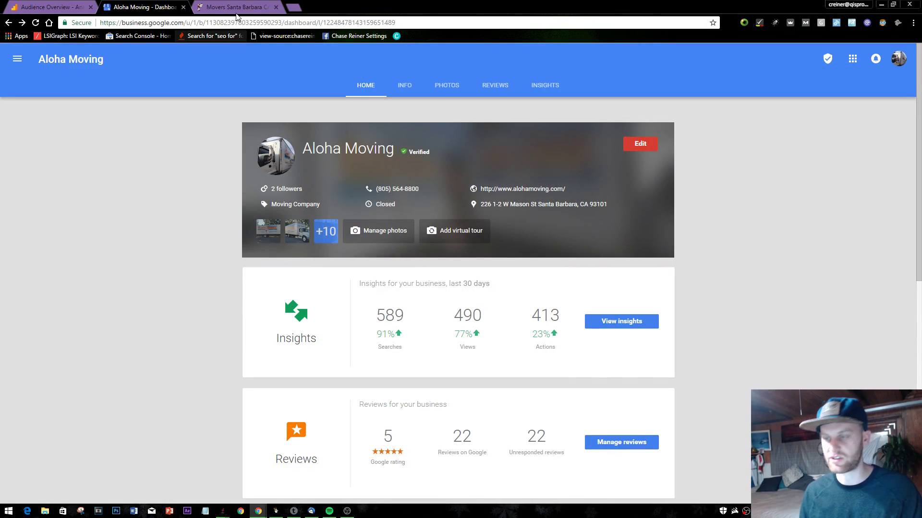
- Highlight the 22 Reviews on Google count, then start a fresh empty tab
{"action": "scroll", "coordinate": [435, 265], "scroll_direction": "down", "scroll_amount": 6}
{"action": "scroll", "coordinate": [435, 265], "scroll_direction": "up", "scroll_amount": 3}
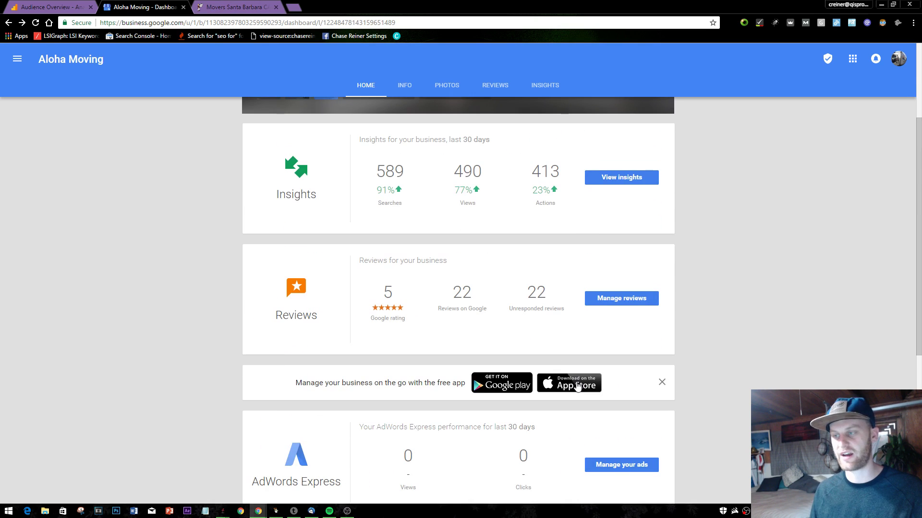
{"action": "left_click_drag", "start_coordinate": [454, 286], "coordinate": [521, 296]}
{"action": "left_click", "coordinate": [475, 229]}
{"action": "left_click", "coordinate": [293, 6]}
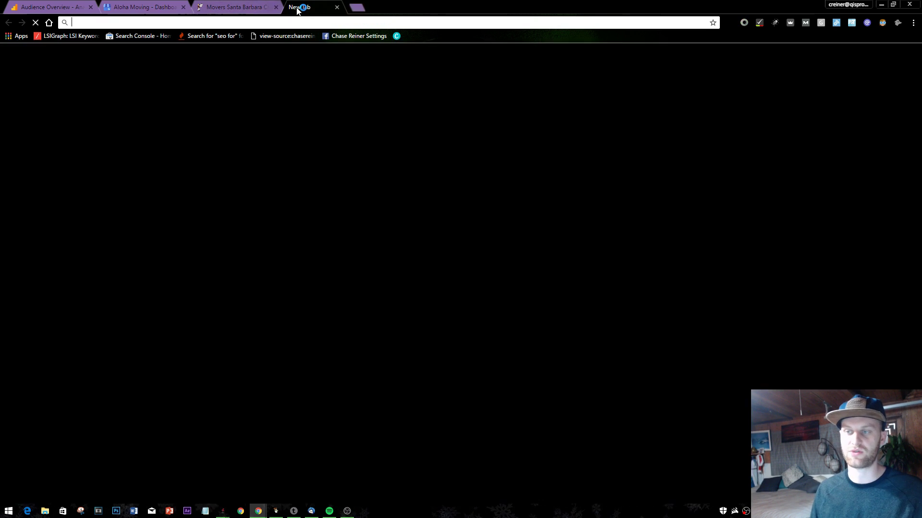
- Load pleper.com and open its Google review link generator tool
{"action": "type", "text": "pleper.com"}
{"action": "key", "text": "Return"}
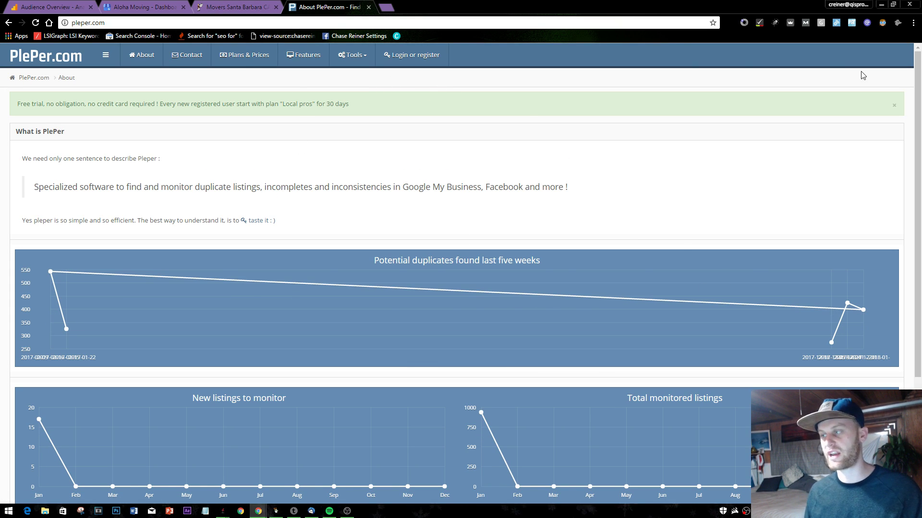
{"action": "left_click", "coordinate": [347, 56]}
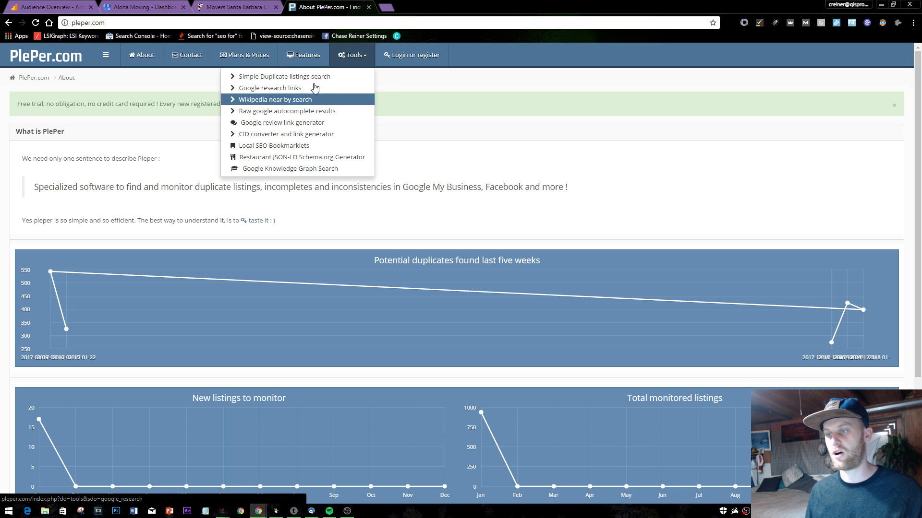
{"action": "left_click", "coordinate": [264, 123]}
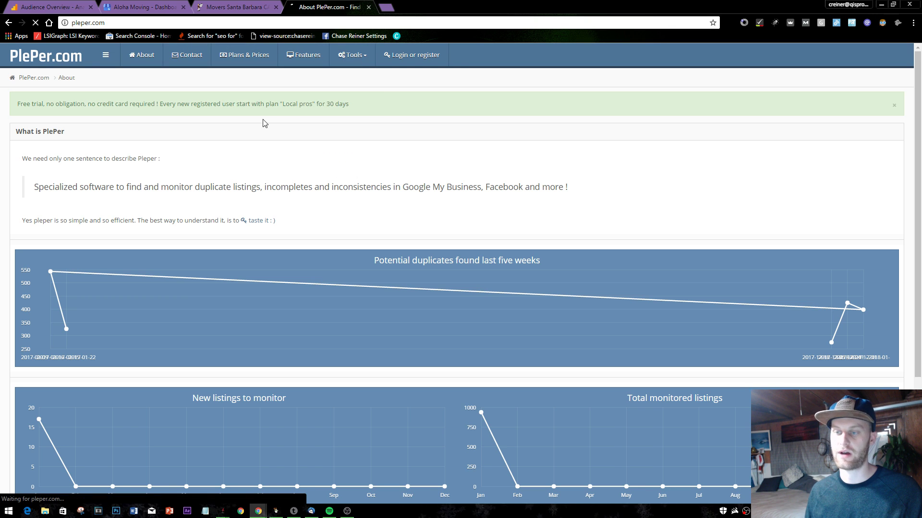
{"action": "scroll", "coordinate": [151, 338], "scroll_direction": "down", "scroll_amount": 3}
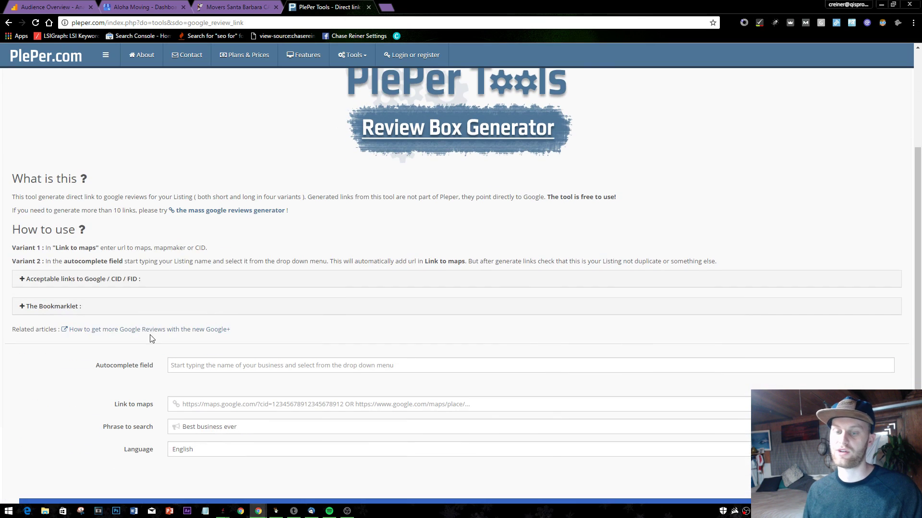
{"action": "scroll", "coordinate": [170, 347], "scroll_direction": "down", "scroll_amount": 1}
{"action": "left_click", "coordinate": [209, 344]}
{"action": "type", "text": "a"}
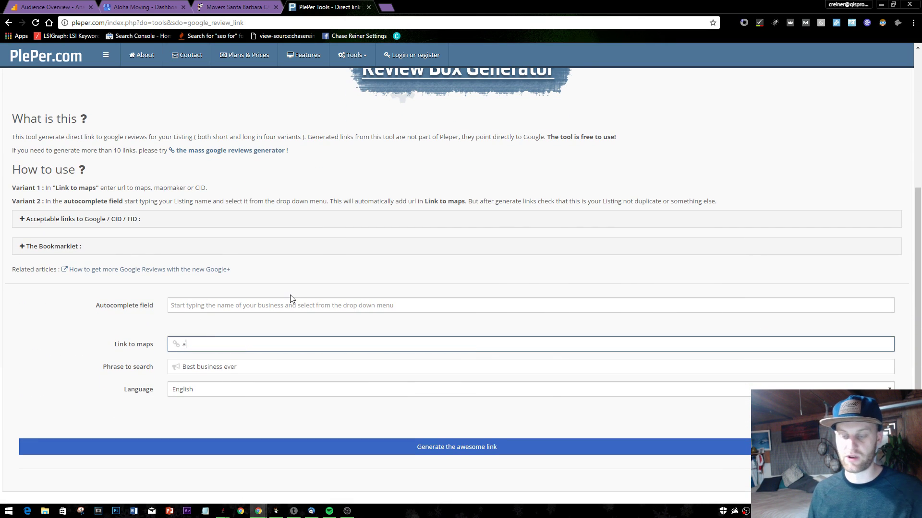
{"action": "key", "text": "BackSpace"}
{"action": "left_click", "coordinate": [262, 308]}
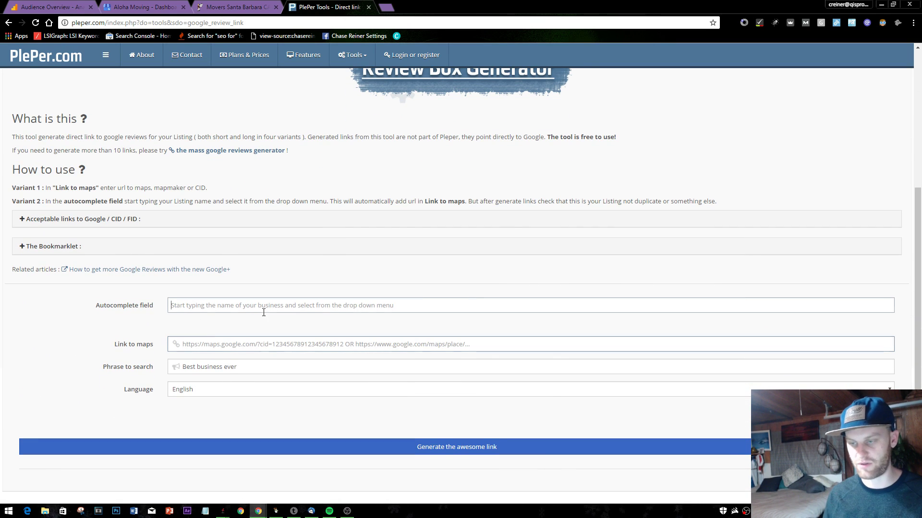
{"action": "type", "text": "aloha moving"}
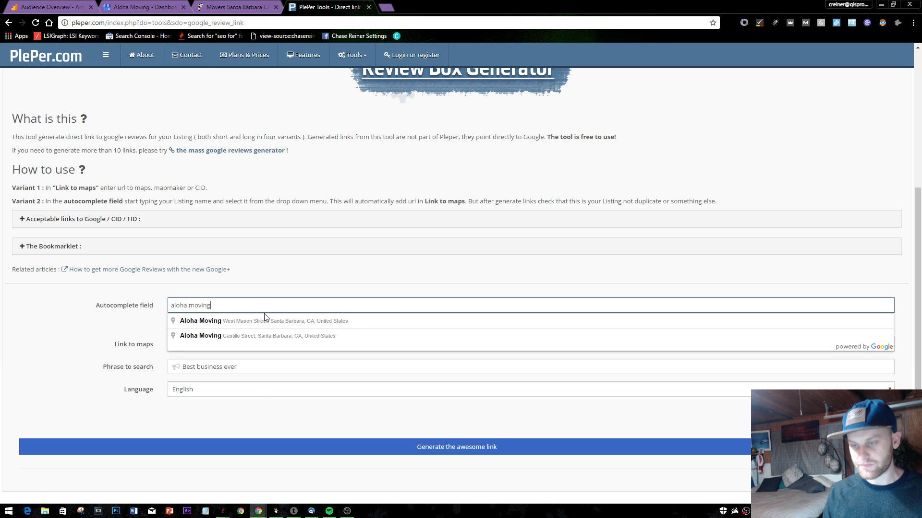
{"action": "key", "text": "Down"}
{"action": "key", "text": "Down"}
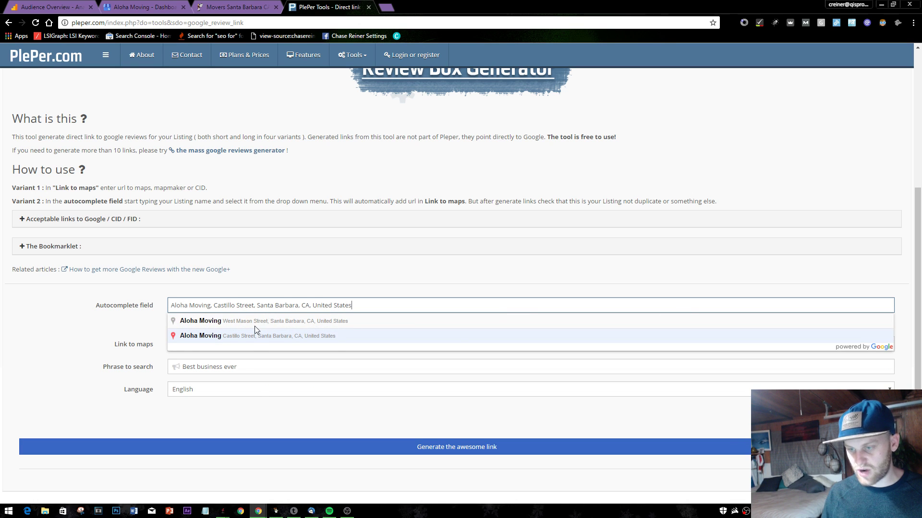
{"action": "left_click", "coordinate": [246, 335]}
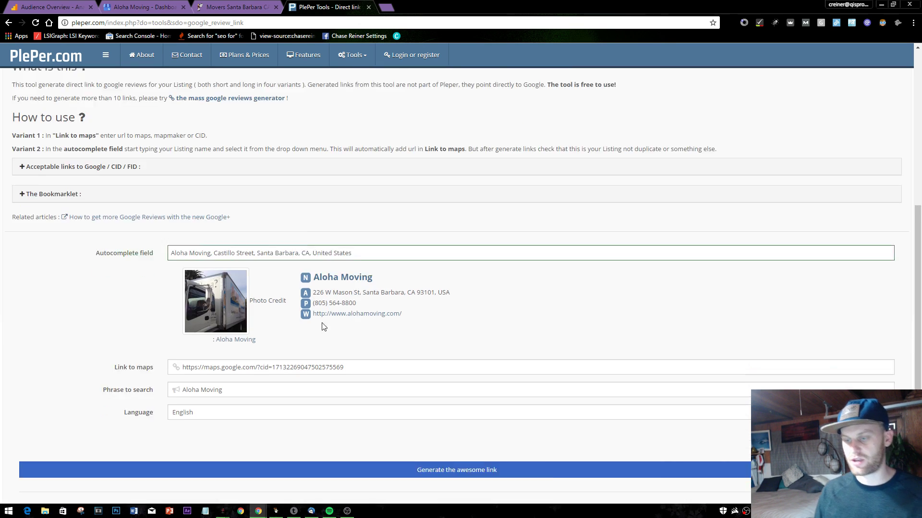
{"action": "scroll", "coordinate": [295, 487], "scroll_direction": "down", "scroll_amount": 2}
{"action": "left_click", "coordinate": [344, 447]}
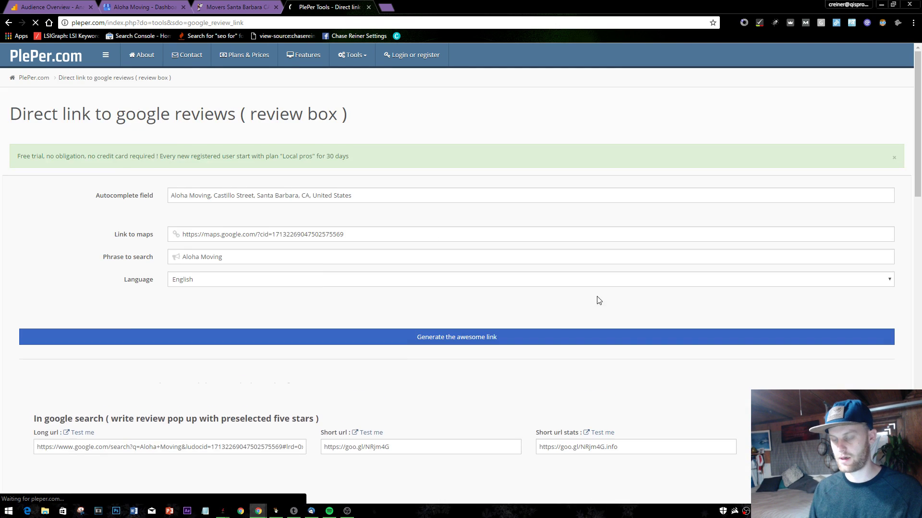
{"action": "left_click", "coordinate": [411, 274]}
{"action": "key", "text": "ctrl+c"}
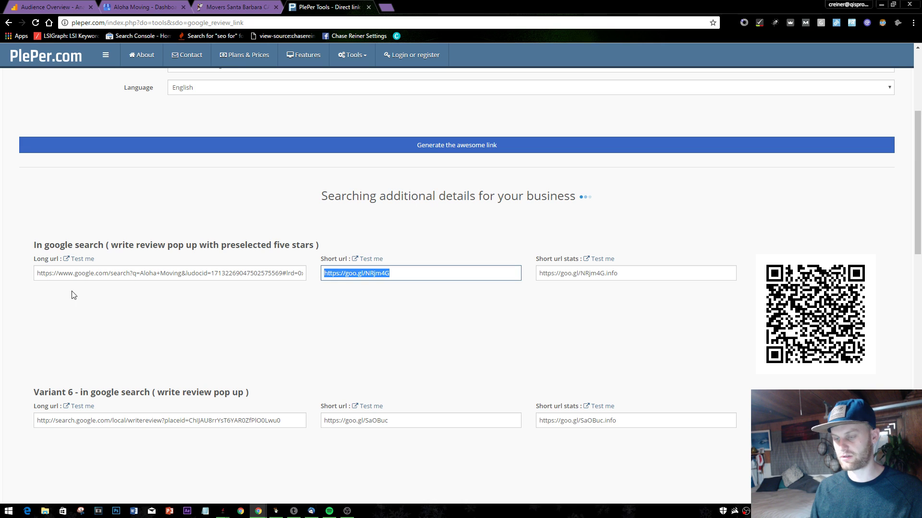
{"action": "left_click", "coordinate": [386, 6]}
{"action": "key", "text": "ctrl+v"}
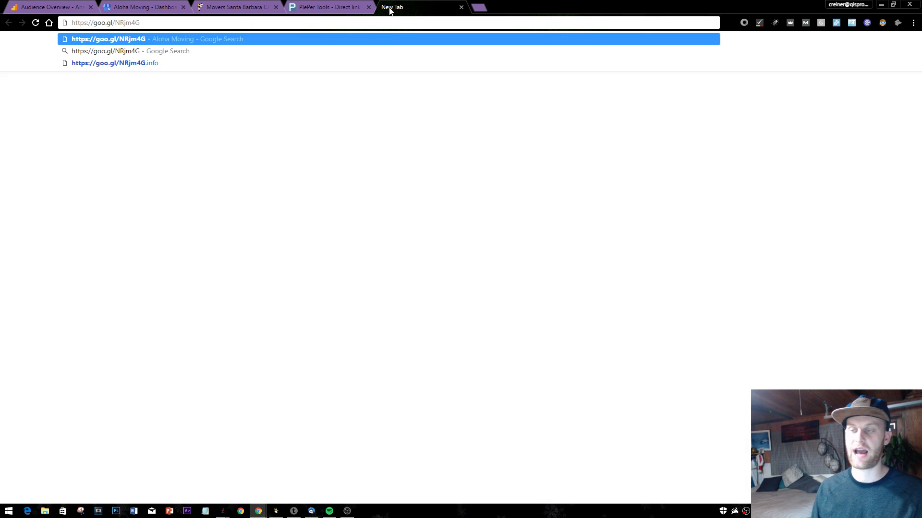
{"action": "key", "text": "Return"}
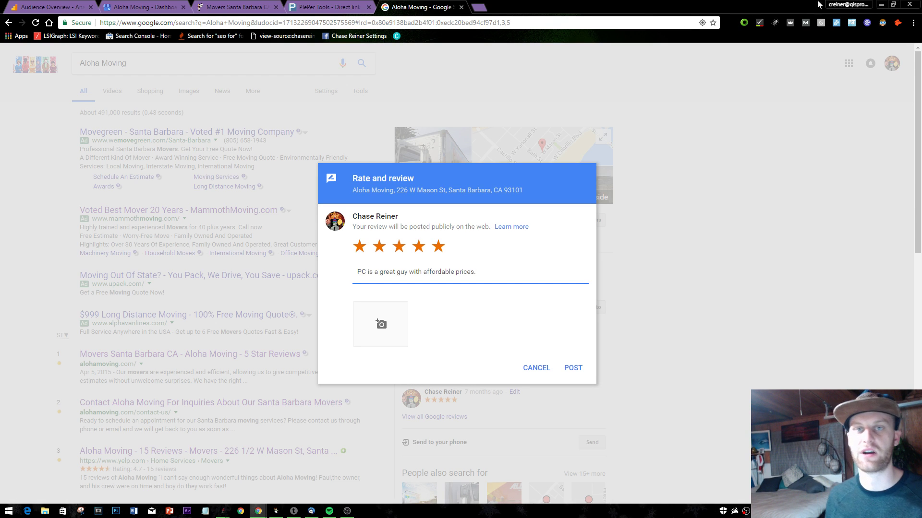
{"action": "left_click", "coordinate": [462, 8]}
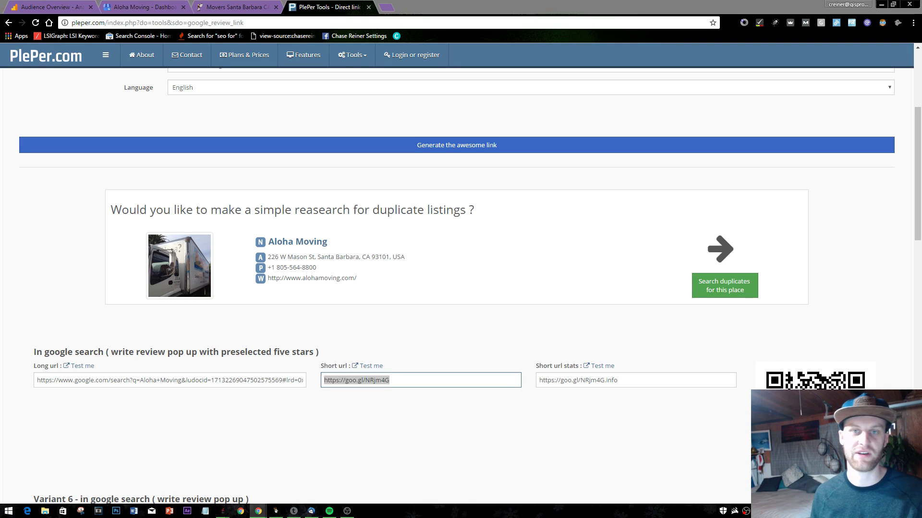
{"action": "left_click_drag", "start_coordinate": [78, 189], "coordinate": [165, 189]}
{"action": "left_click", "coordinate": [472, 330]}
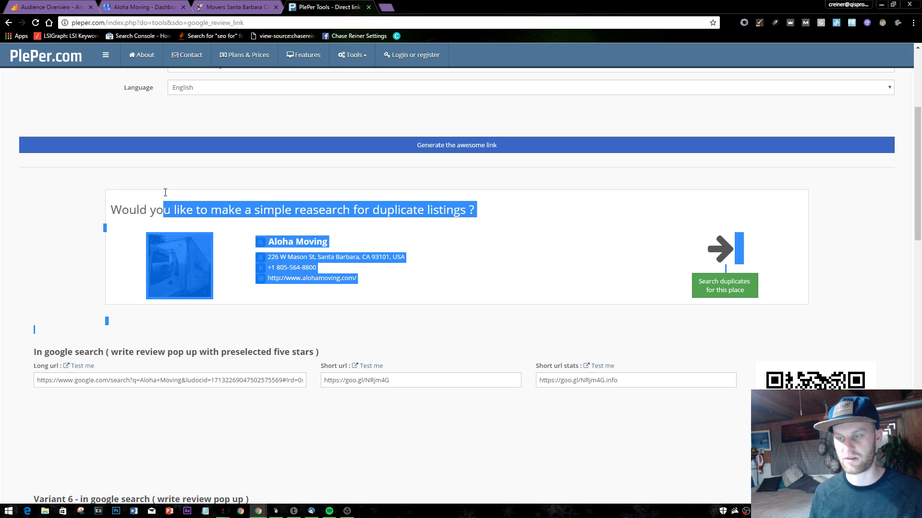
{"action": "left_click", "coordinate": [66, 174]}
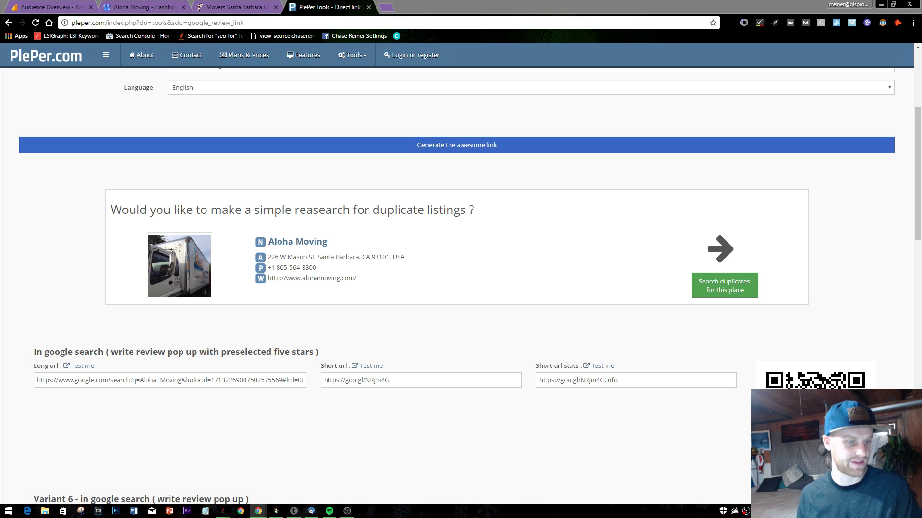
- Search Google for 'santa barbara movers' and scan the results
{"action": "left_click", "coordinate": [401, 7]}
{"action": "type", "text": "mover"}
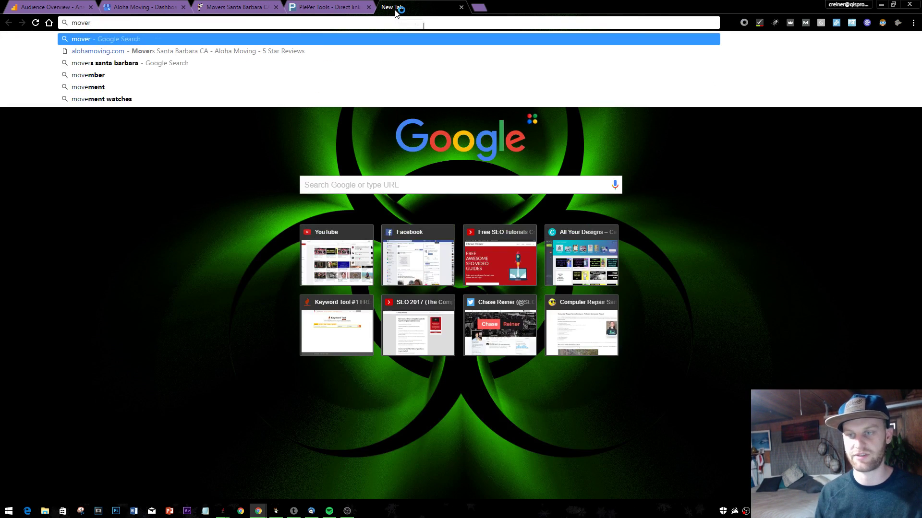
{"action": "type", "text": "s"}
{"action": "key", "text": "BackSpace"}
{"action": "key", "text": "BackSpace"}
{"action": "key", "text": "BackSpace"}
{"action": "key", "text": "BackSpace"}
{"action": "key", "text": "BackSpace"}
{"action": "key", "text": "BackSpace"}
{"action": "type", "text": "sant"}
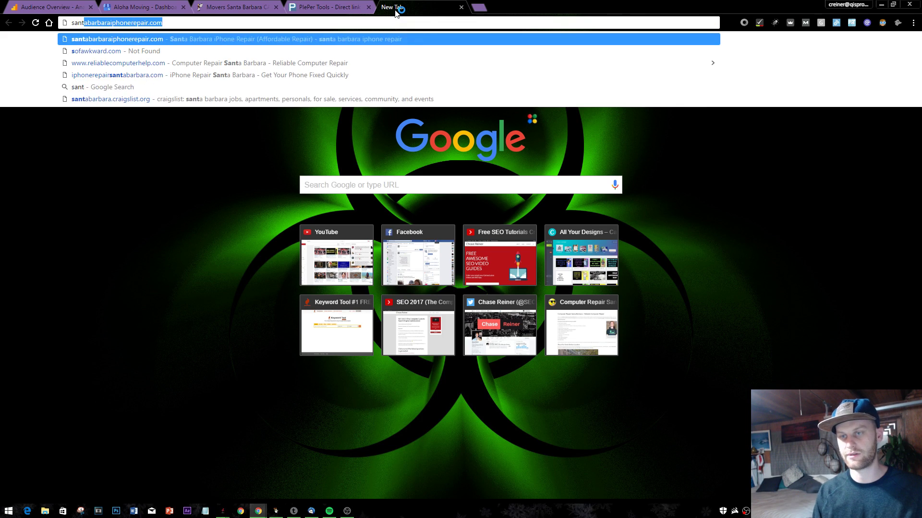
{"action": "type", "text": "a barbara movers"}
{"action": "key", "text": "Return"}
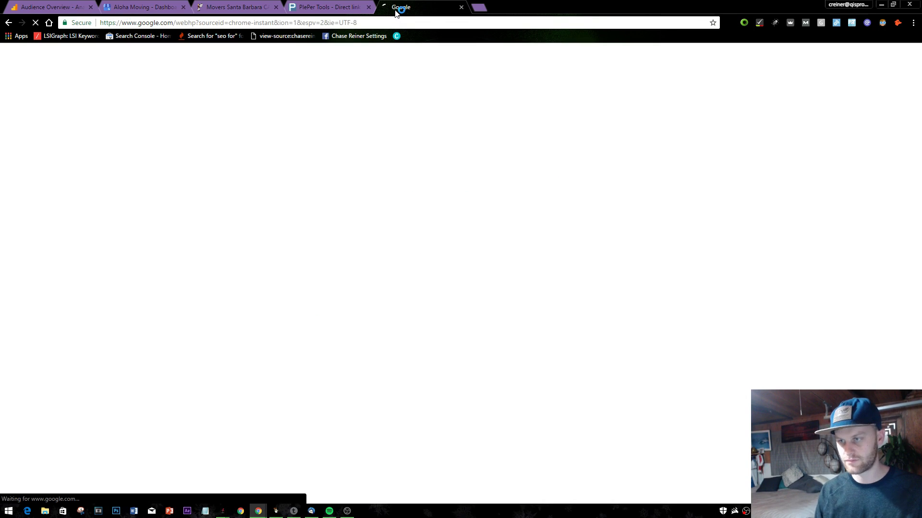
{"action": "scroll", "coordinate": [357, 231], "scroll_direction": "down", "scroll_amount": 1}
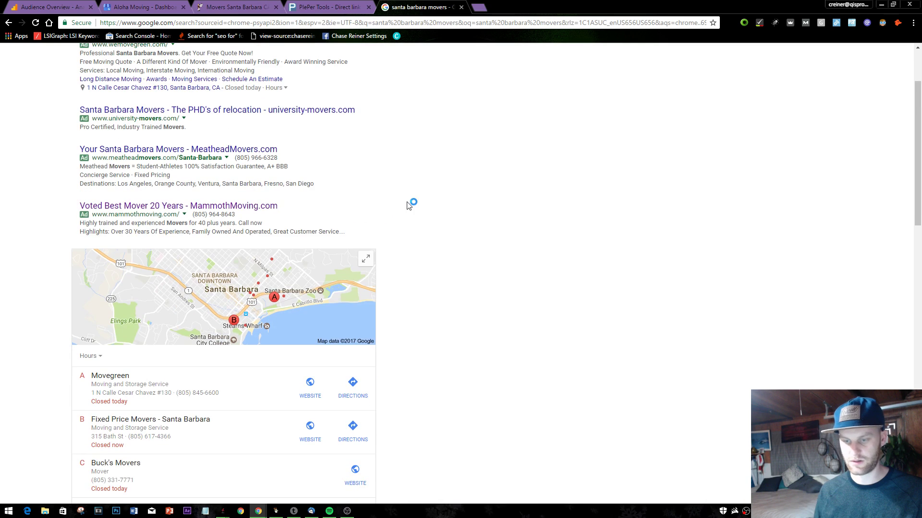
{"action": "scroll", "coordinate": [408, 196], "scroll_direction": "up", "scroll_amount": 2}
- Re-run the query as 'movers santa barbara', where Aloha Moving ranks second locally
{"action": "left_click_drag", "start_coordinate": [170, 59], "coordinate": [39, 57]}
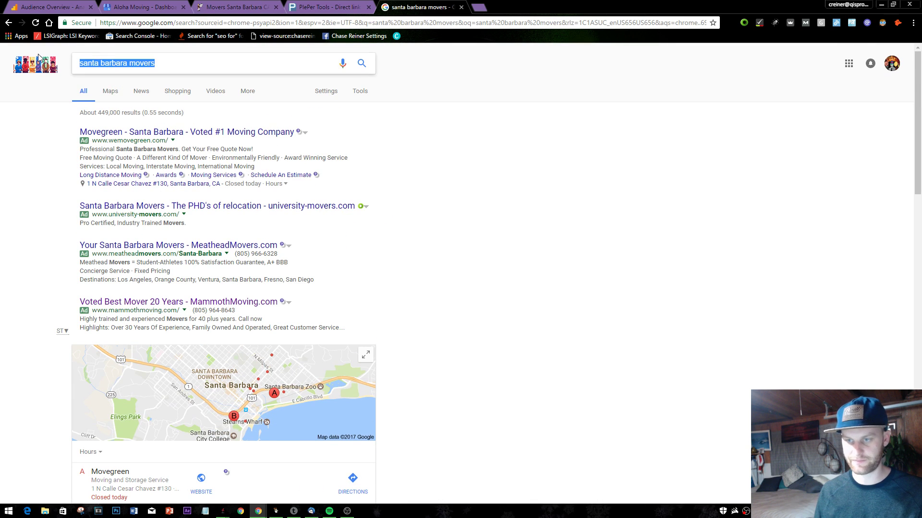
{"action": "type", "text": "m"}
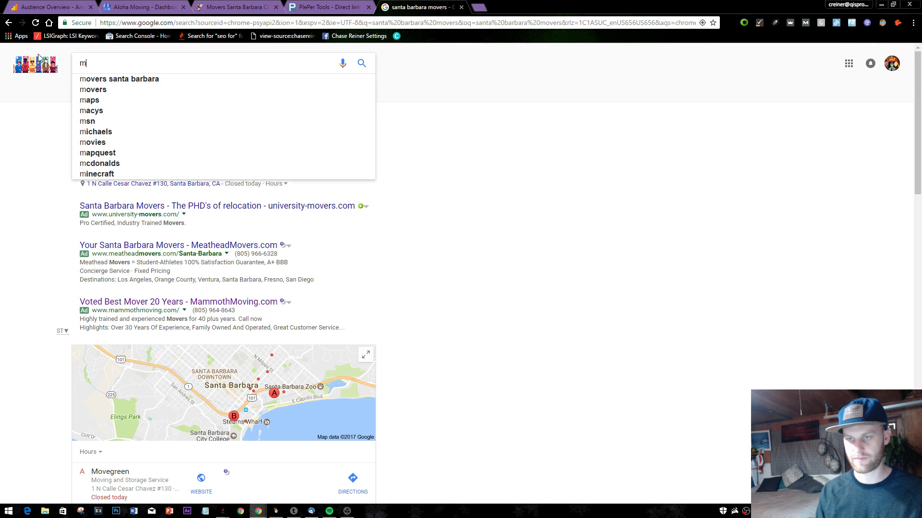
{"action": "type", "text": "overs santa barbara"}
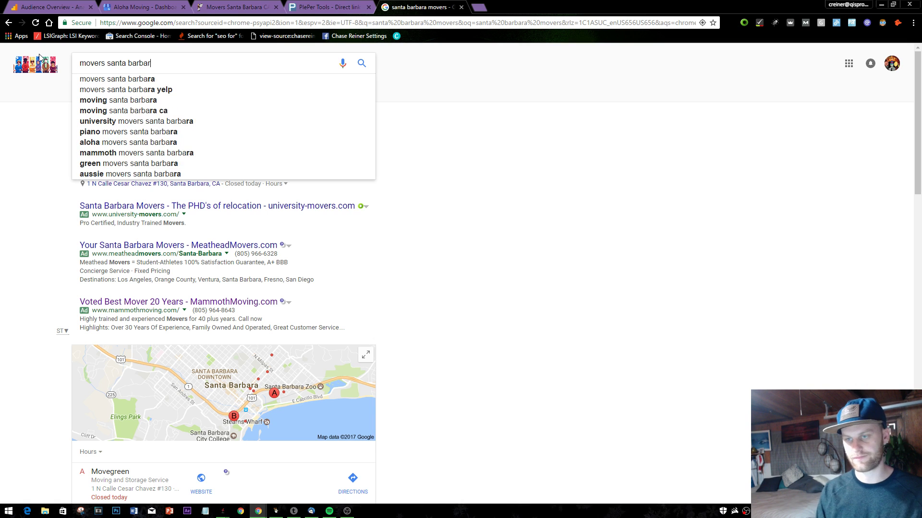
{"action": "key", "text": "Return"}
{"action": "scroll", "coordinate": [362, 191], "scroll_direction": "down", "scroll_amount": 4}
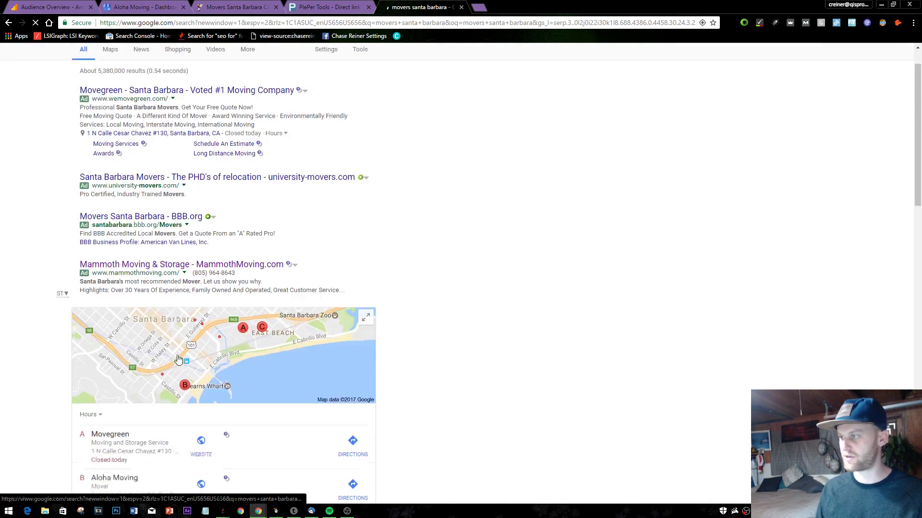
- Open an incognito window and enter 'movers santa barbara' in its address bar
{"action": "key", "text": "ctrl+shift+n"}
{"action": "type", "text": "aloh"}
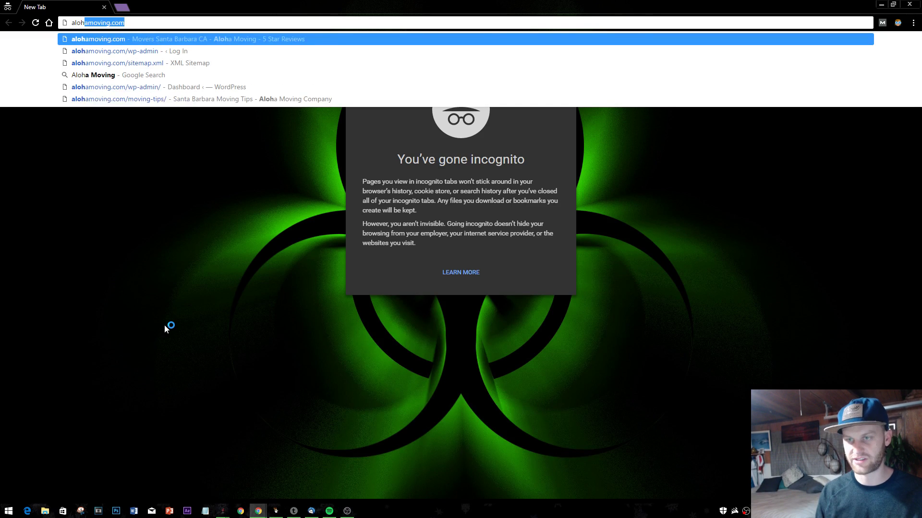
{"action": "type", "text": "a movers"}
{"action": "key", "text": "ctrl+a"}
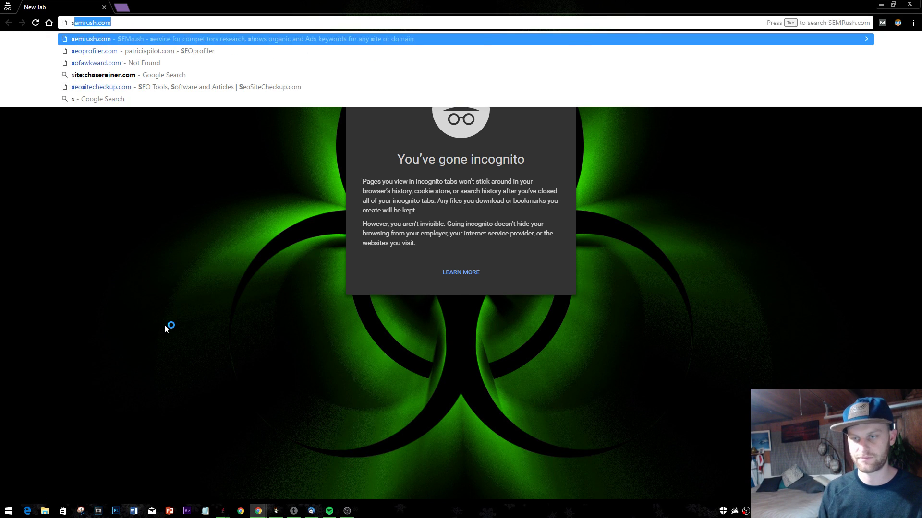
{"action": "type", "text": "movers santa barbara"}
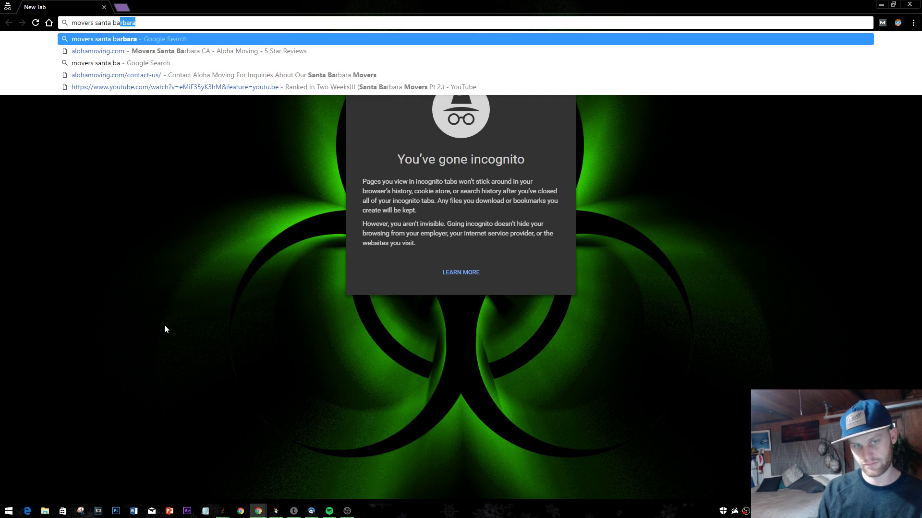
- Run 'movers santa barbara' privately and scroll past the ads to Movegreen, Aloha Moving and Hazelwood Allied
{"action": "key", "text": "Return"}
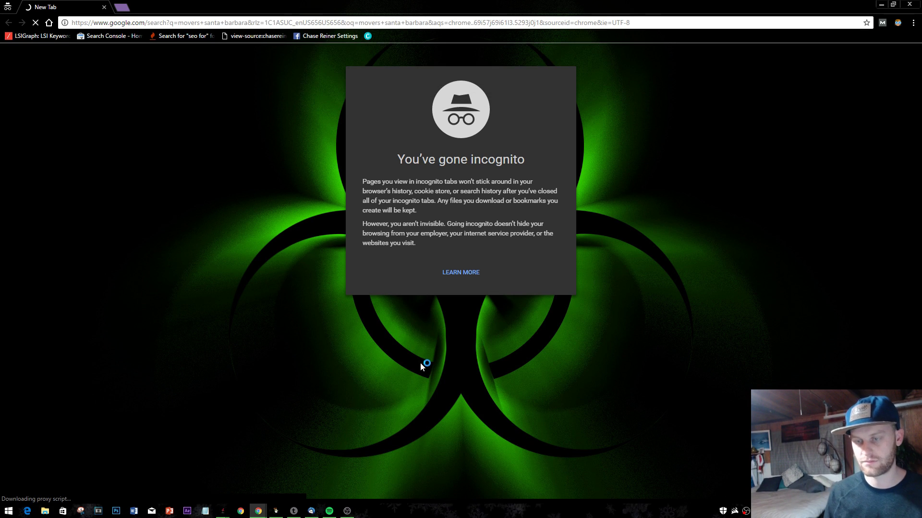
{"action": "scroll", "coordinate": [271, 342], "scroll_direction": "down", "scroll_amount": 2}
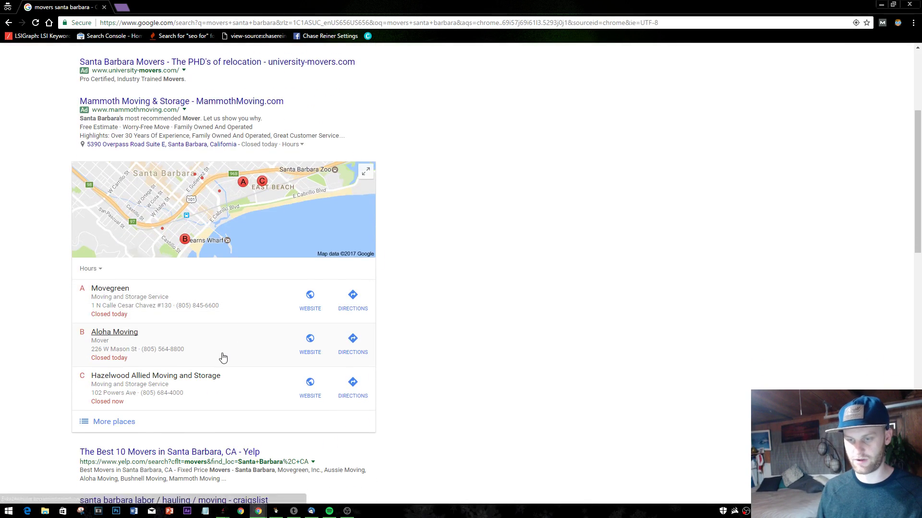
{"action": "scroll", "coordinate": [222, 357], "scroll_direction": "up", "scroll_amount": 4}
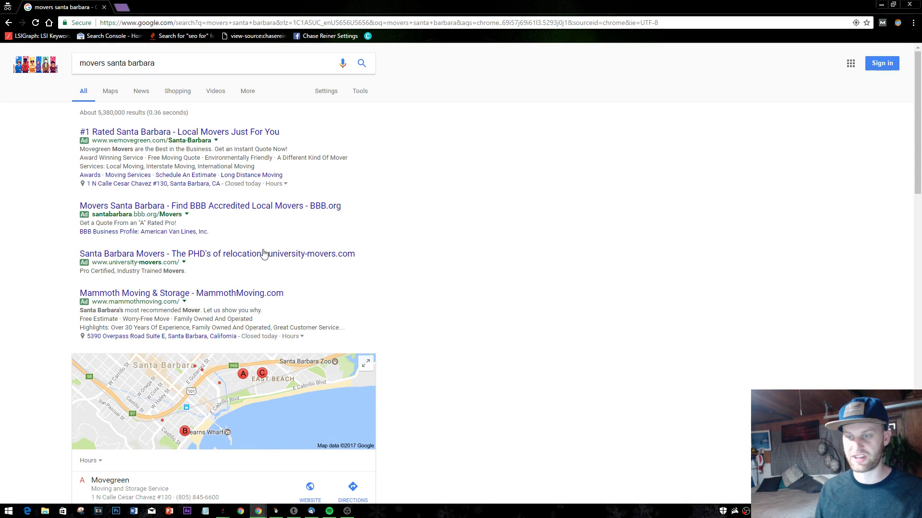
{"action": "left_click_drag", "start_coordinate": [315, 297], "coordinate": [383, 162]}
{"action": "left_click", "coordinate": [383, 162]}
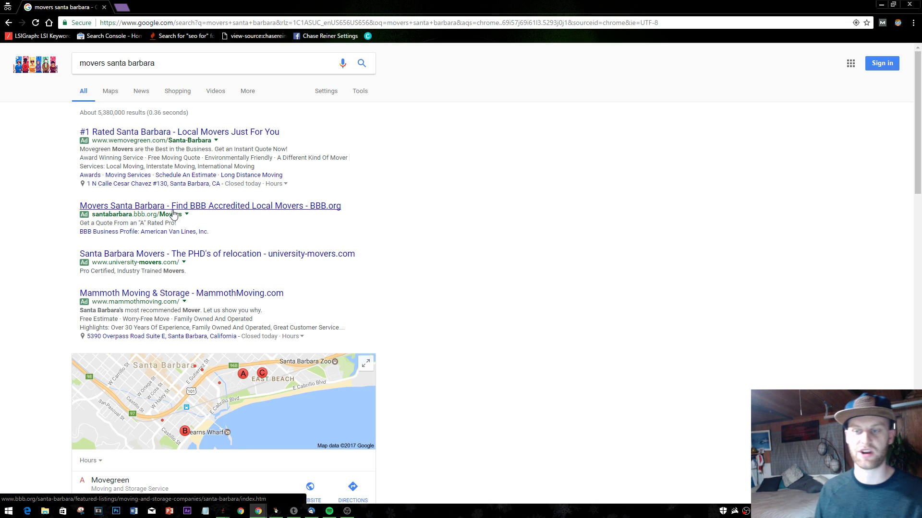
{"action": "scroll", "coordinate": [206, 212], "scroll_direction": "down", "scroll_amount": 5}
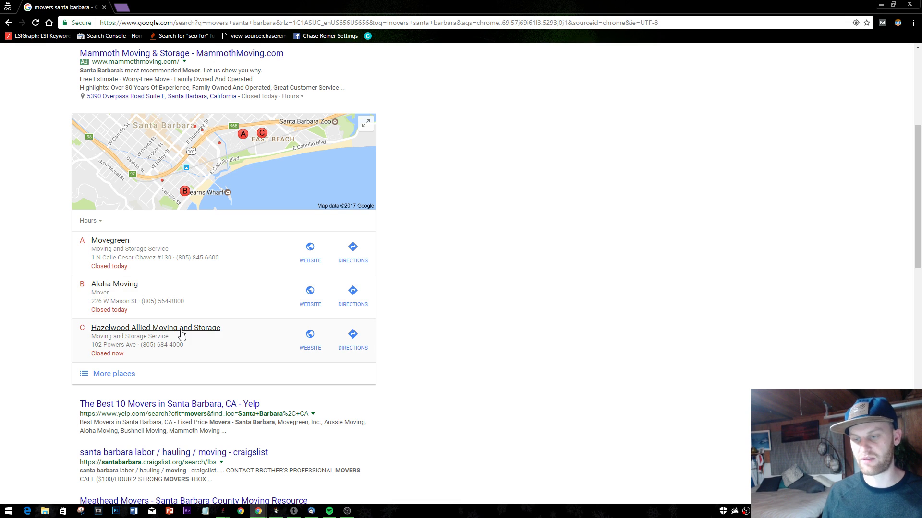
{"action": "left_click", "coordinate": [155, 263]}
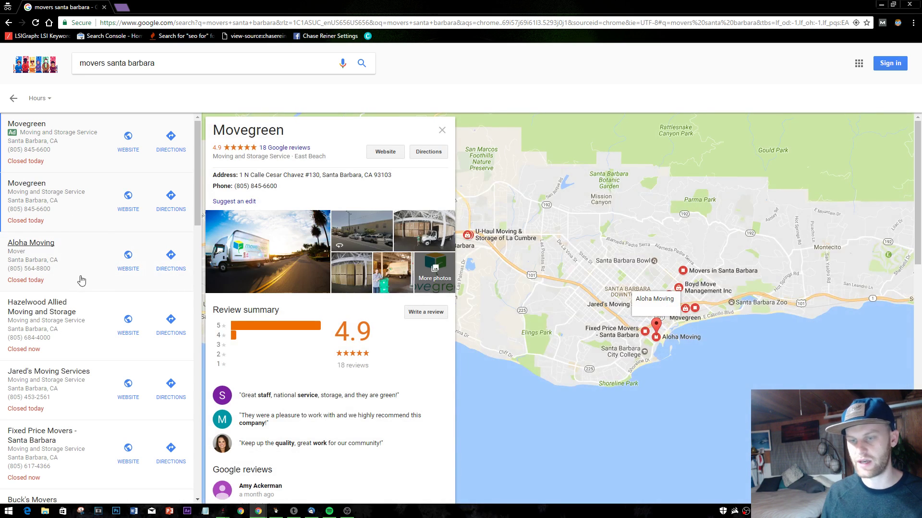
{"action": "left_click", "coordinate": [80, 280]}
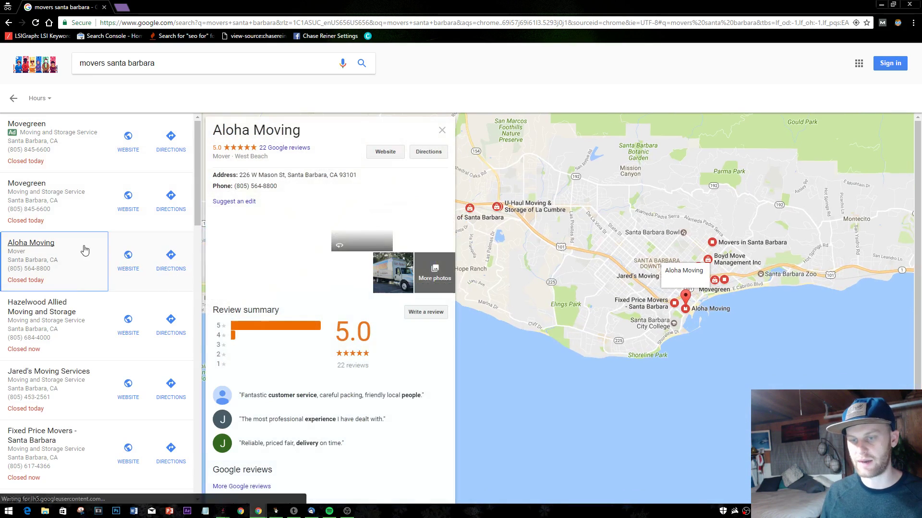
{"action": "left_click", "coordinate": [10, 23]}
{"action": "left_click", "coordinate": [10, 23]}
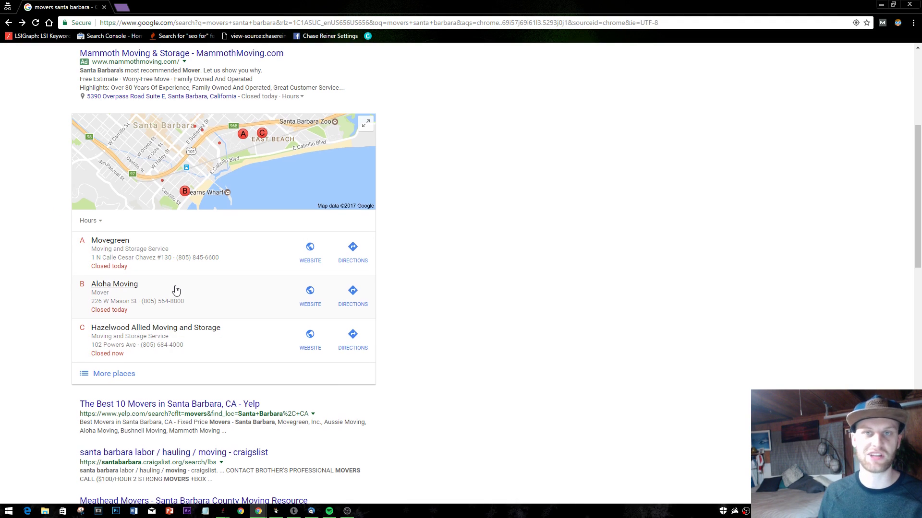
- Open page 2 of the 'movers santa barbara' results and scroll through it
{"action": "scroll", "coordinate": [175, 290], "scroll_direction": "down", "scroll_amount": 6}
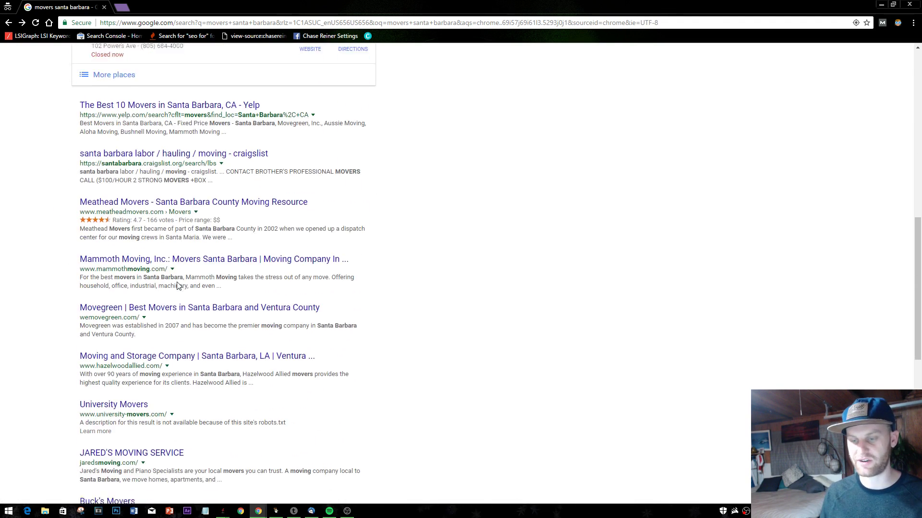
{"action": "scroll", "coordinate": [178, 285], "scroll_direction": "down", "scroll_amount": 9}
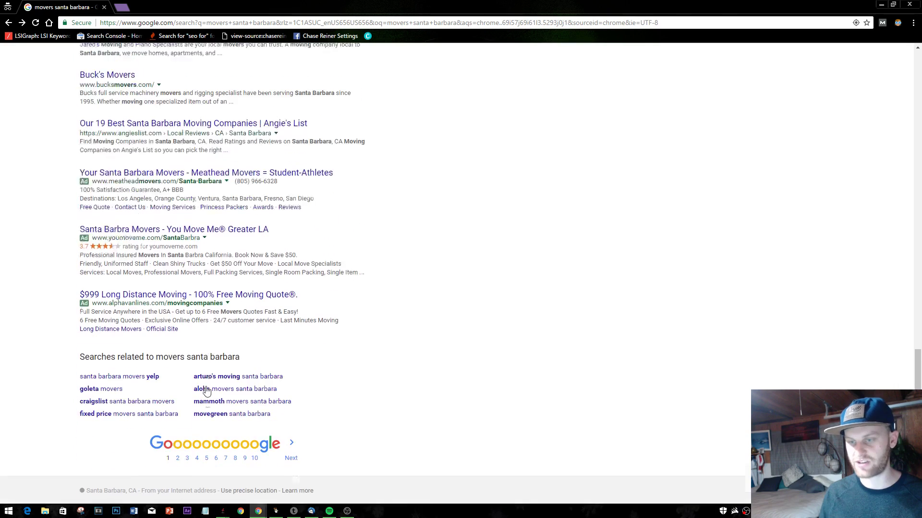
{"action": "left_click", "coordinate": [290, 442]}
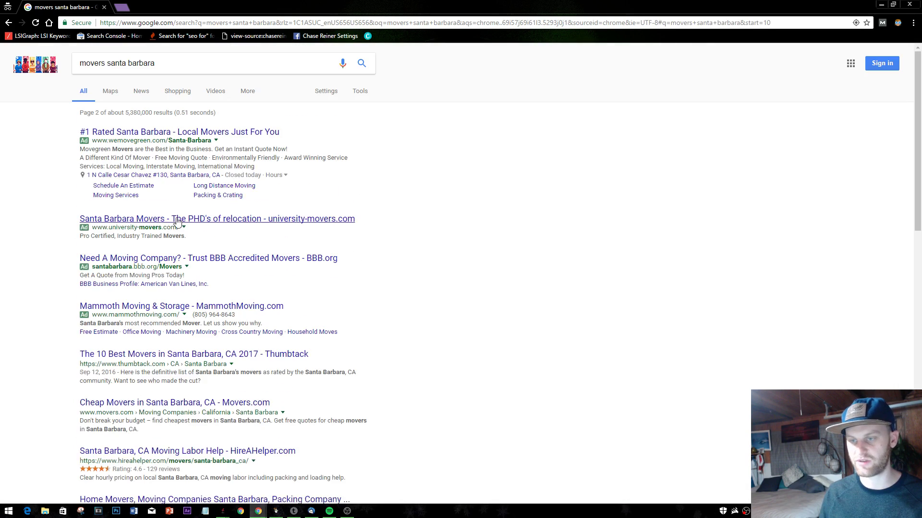
{"action": "scroll", "coordinate": [177, 221], "scroll_direction": "down", "scroll_amount": 4}
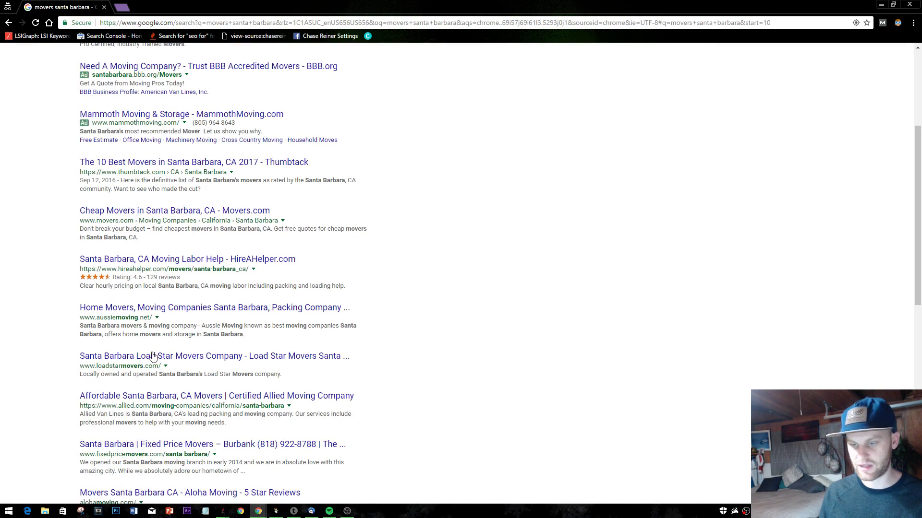
{"action": "scroll", "coordinate": [164, 367], "scroll_direction": "down", "scroll_amount": 2}
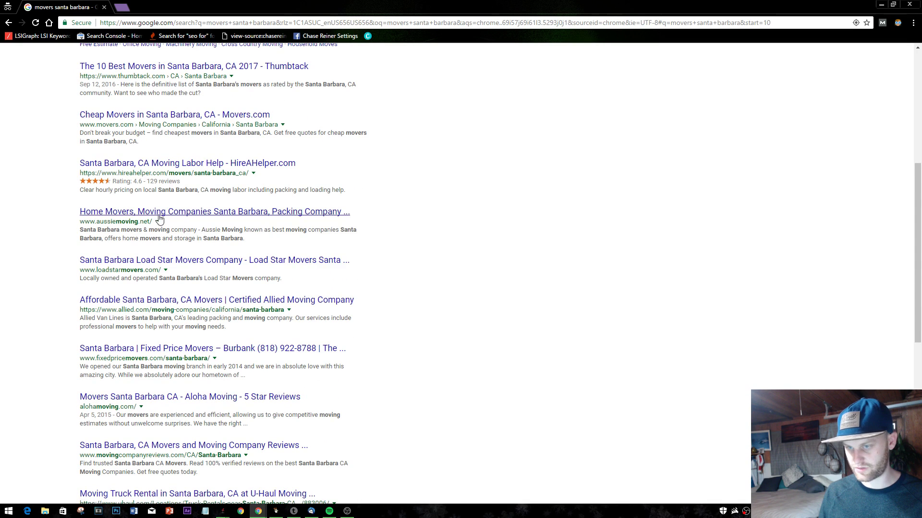
{"action": "scroll", "coordinate": [149, 288], "scroll_direction": "down", "scroll_amount": 2}
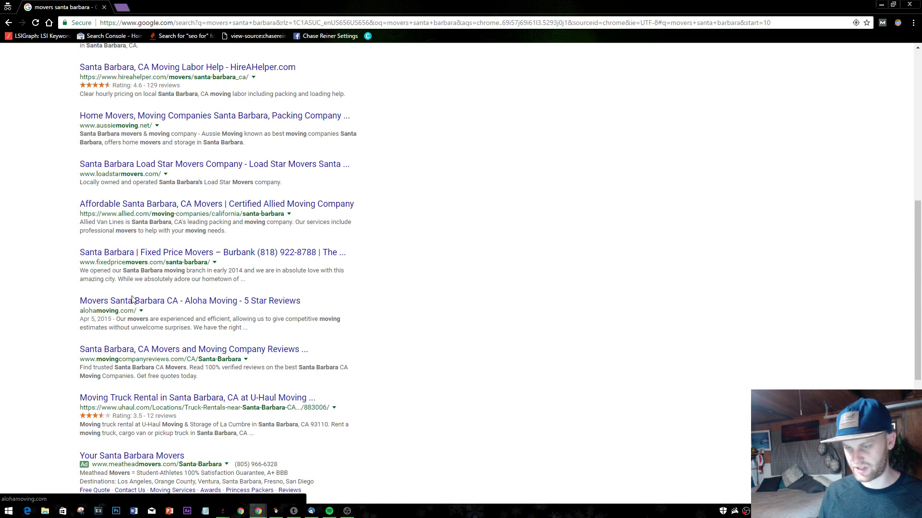
{"action": "scroll", "coordinate": [192, 374], "scroll_direction": "down", "scroll_amount": 4}
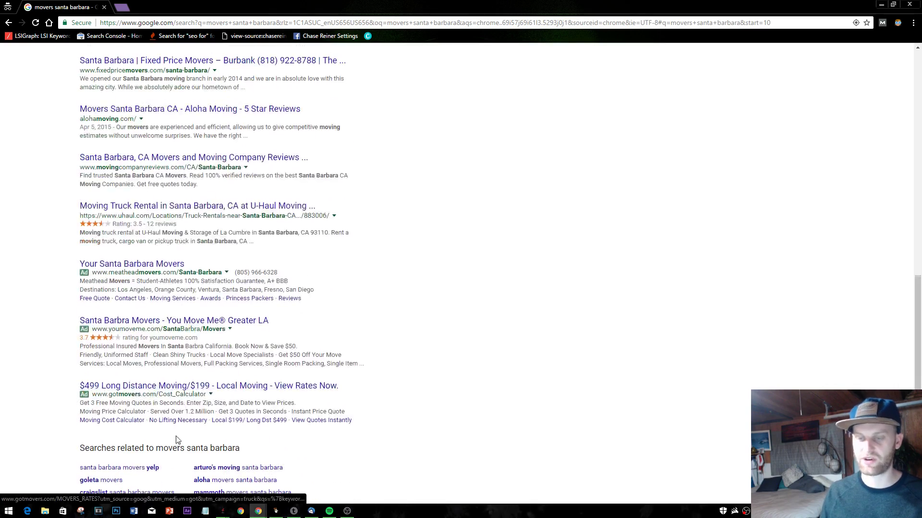
{"action": "scroll", "coordinate": [173, 422], "scroll_direction": "up", "scroll_amount": 3}
{"action": "scroll", "coordinate": [167, 386], "scroll_direction": "up", "scroll_amount": 6}
{"action": "scroll", "coordinate": [192, 422], "scroll_direction": "down", "scroll_amount": 11}
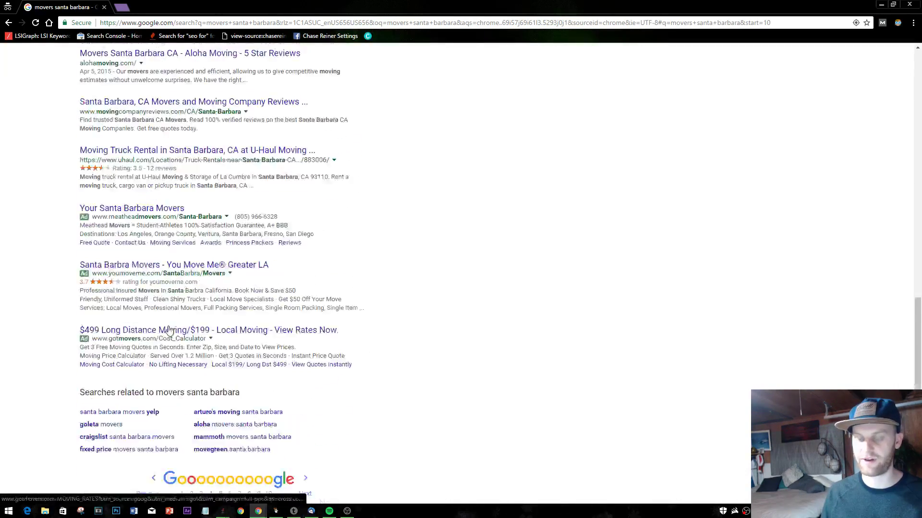
- Return to page 1, then reopen page 2 showing alohamoving.com's 'Aloha Moving - 5 Star Reviews' entry
{"action": "left_click", "coordinate": [180, 435]}
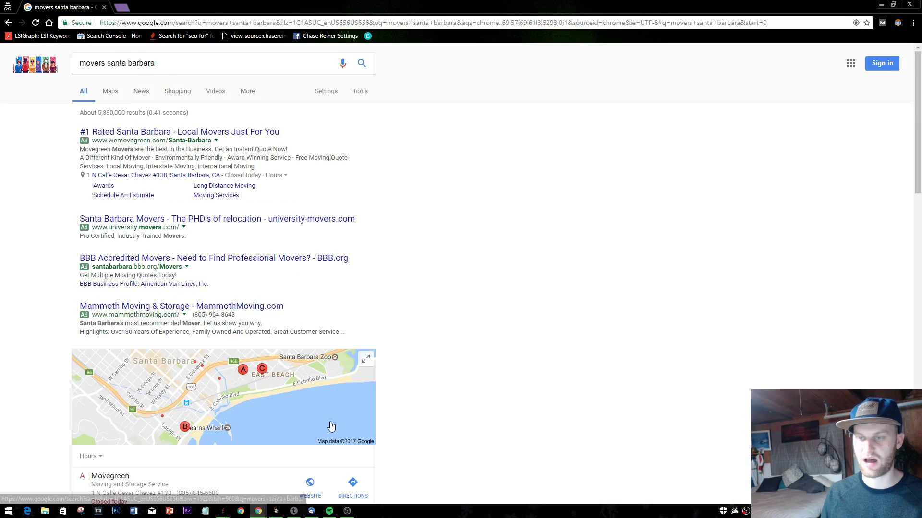
{"action": "scroll", "coordinate": [505, 263], "scroll_direction": "down", "scroll_amount": 10}
{"action": "scroll", "coordinate": [505, 265], "scroll_direction": "down", "scroll_amount": 4}
{"action": "scroll", "coordinate": [551, 286], "scroll_direction": "up", "scroll_amount": 10}
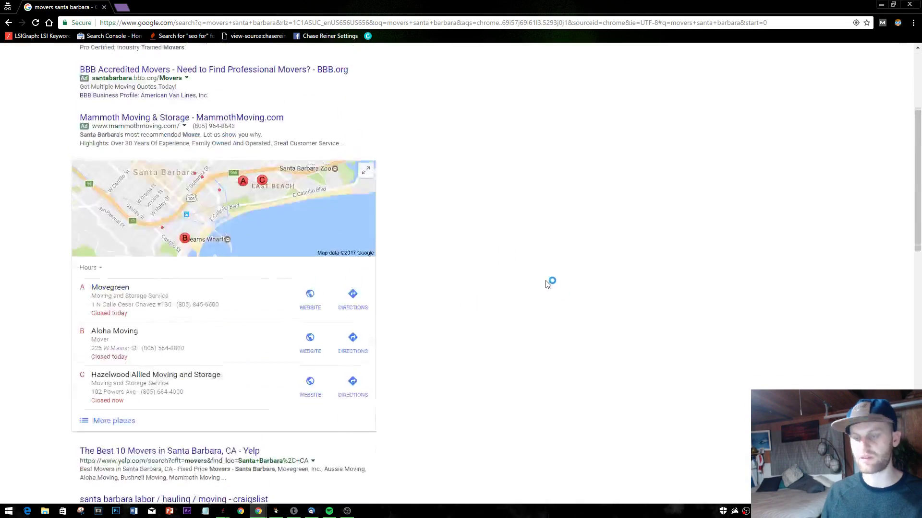
{"action": "scroll", "coordinate": [552, 282], "scroll_direction": "down", "scroll_amount": 6}
{"action": "scroll", "coordinate": [203, 325], "scroll_direction": "down", "scroll_amount": 10}
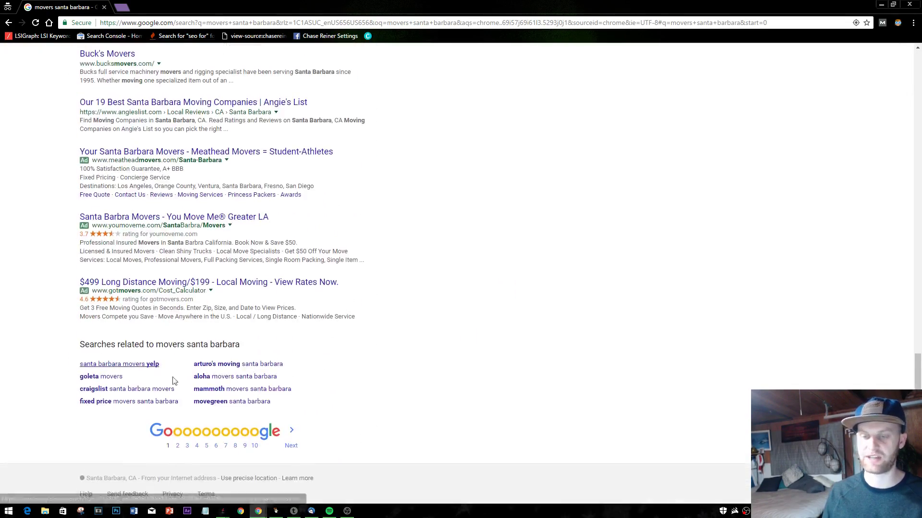
{"action": "left_click", "coordinate": [180, 435]}
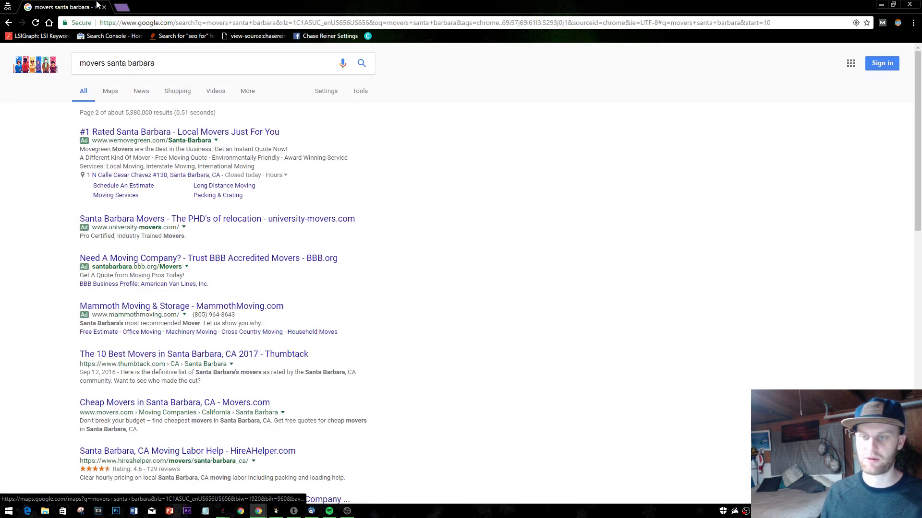
- Open and close a few incognito tabs, then move the private results window to the screen's right side
{"action": "left_click", "coordinate": [124, 6]}
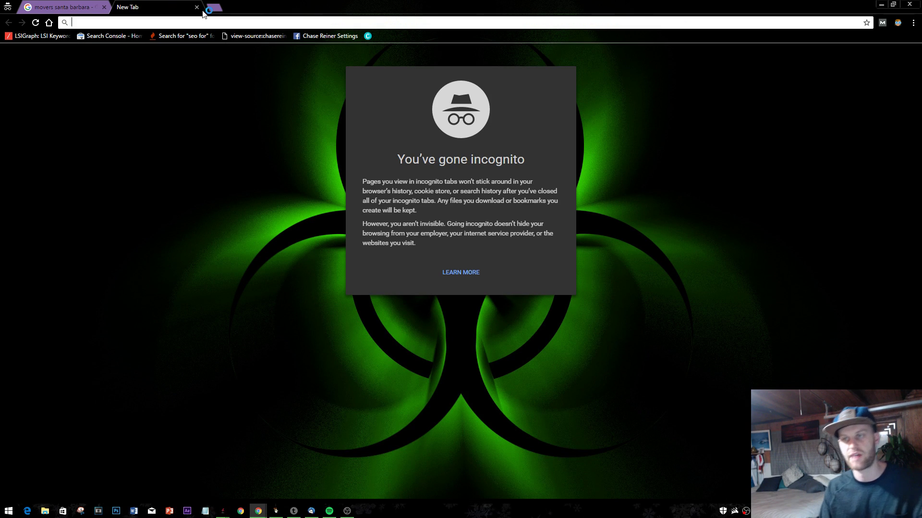
{"action": "left_click", "coordinate": [196, 8]}
{"action": "left_click", "coordinate": [123, 8]}
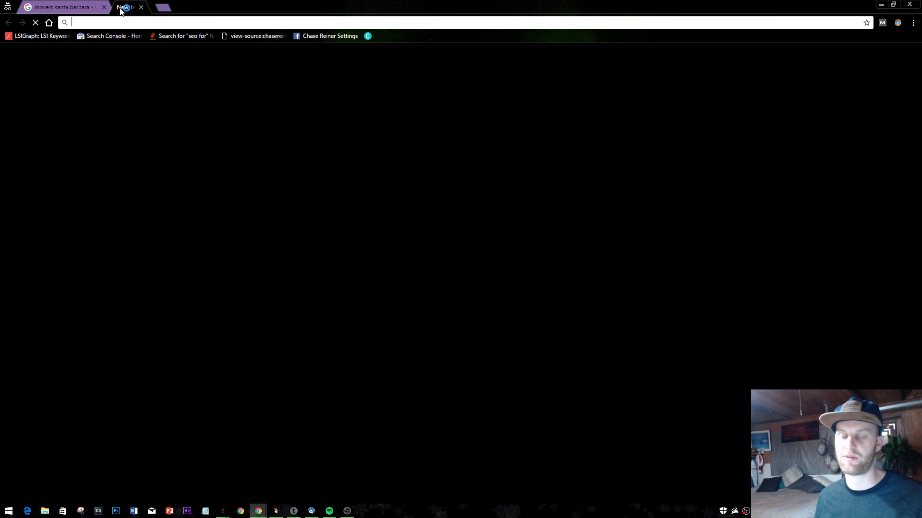
{"action": "left_click", "coordinate": [196, 7]}
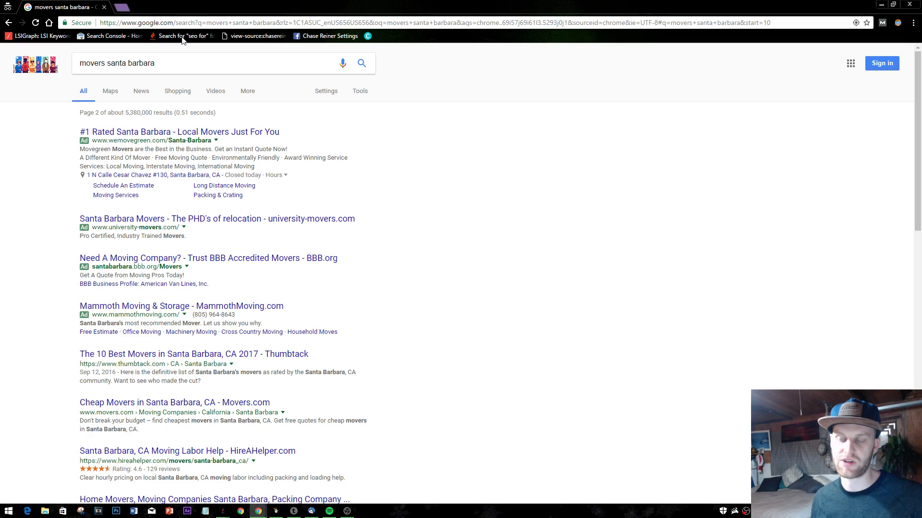
{"action": "left_click", "coordinate": [123, 8]}
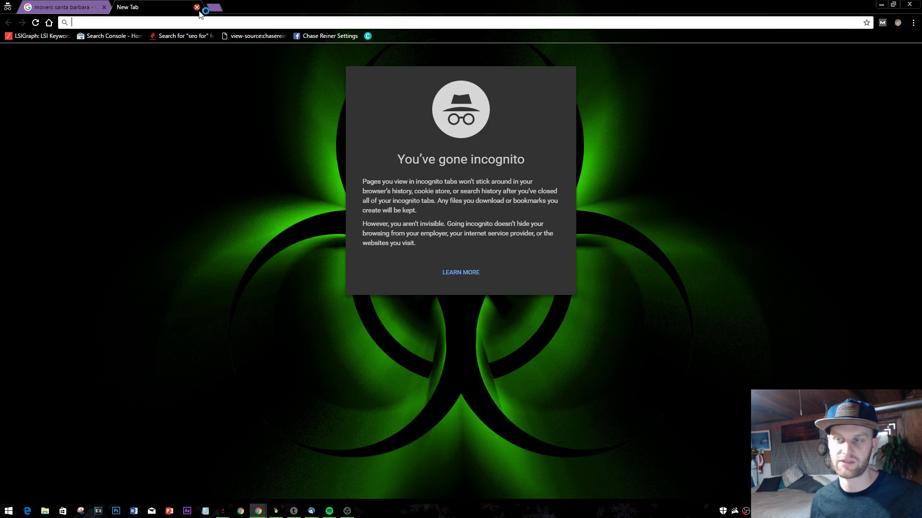
{"action": "left_click", "coordinate": [197, 8]}
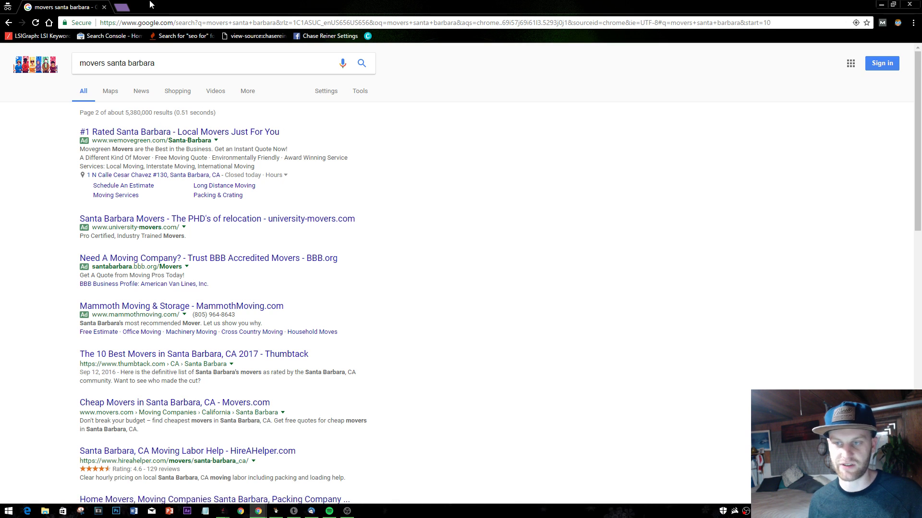
{"action": "left_click", "coordinate": [117, 7]}
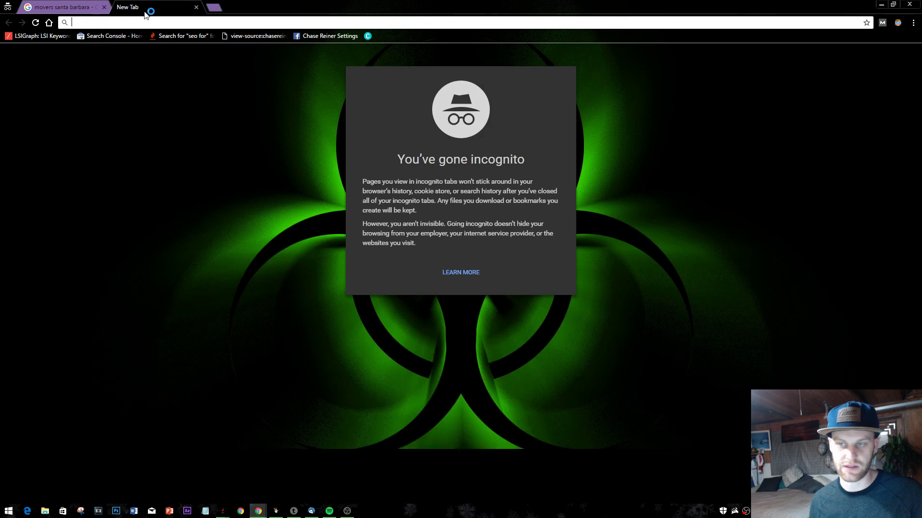
{"action": "left_click", "coordinate": [198, 7]}
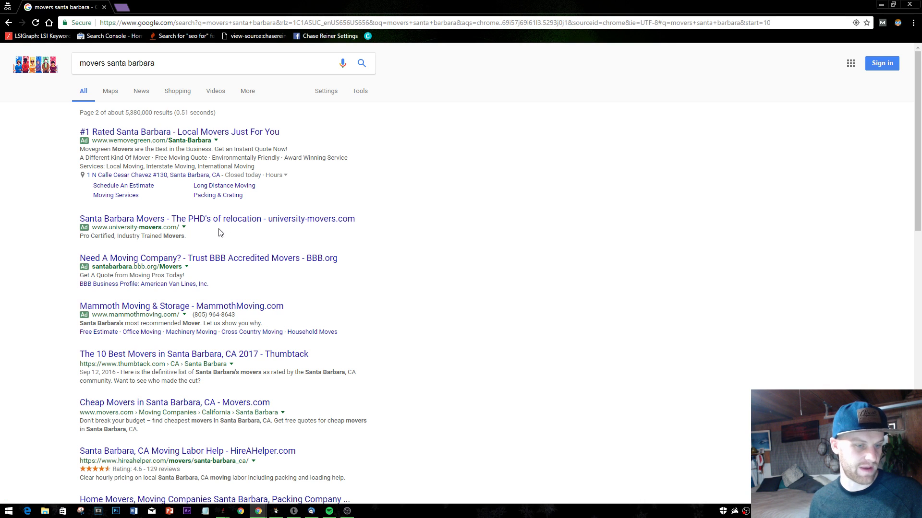
{"action": "left_click", "coordinate": [123, 7]}
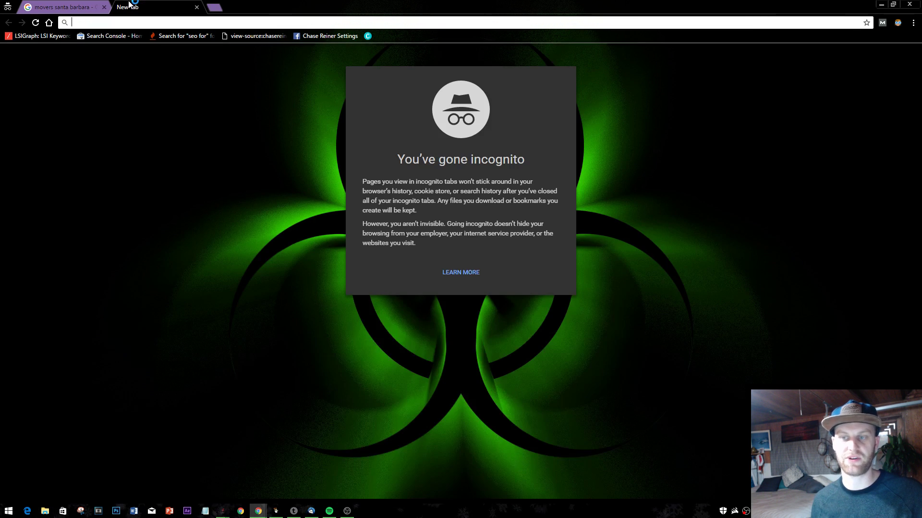
{"action": "left_click", "coordinate": [198, 7]}
{"action": "left_click_drag", "start_coordinate": [188, 7], "coordinate": [494, 71]}
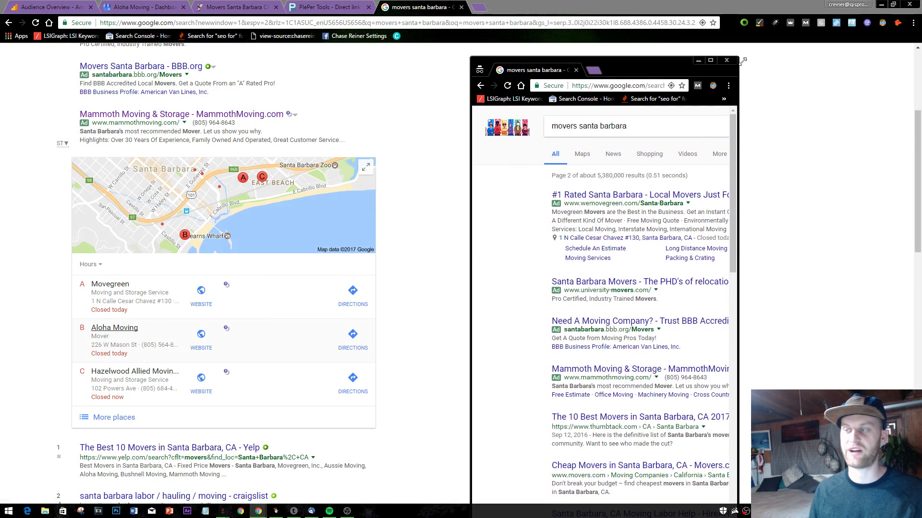
- Close the incognito window and return to the top of the signed-in 'movers santa barbara' results
{"action": "left_click", "coordinate": [726, 60]}
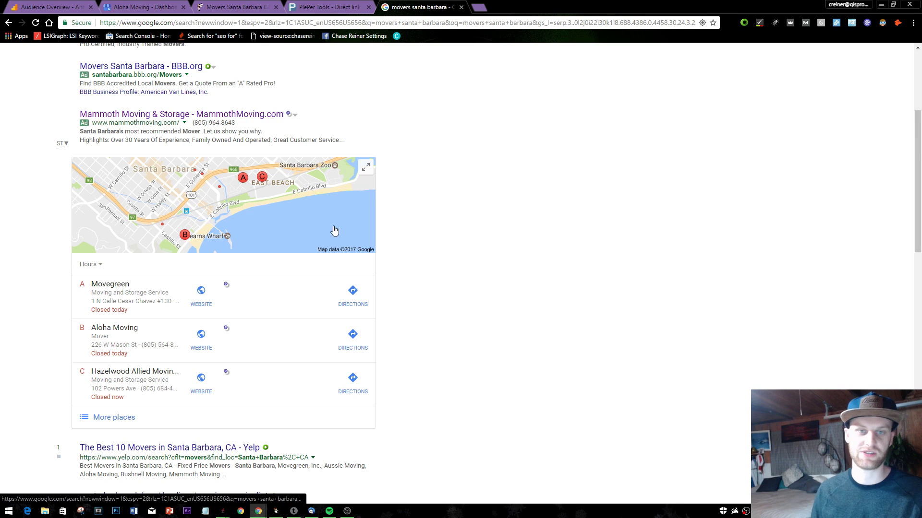
{"action": "scroll", "coordinate": [317, 209], "scroll_direction": "up", "scroll_amount": 4}
{"action": "scroll", "coordinate": [431, 91], "scroll_direction": "down", "scroll_amount": 6}
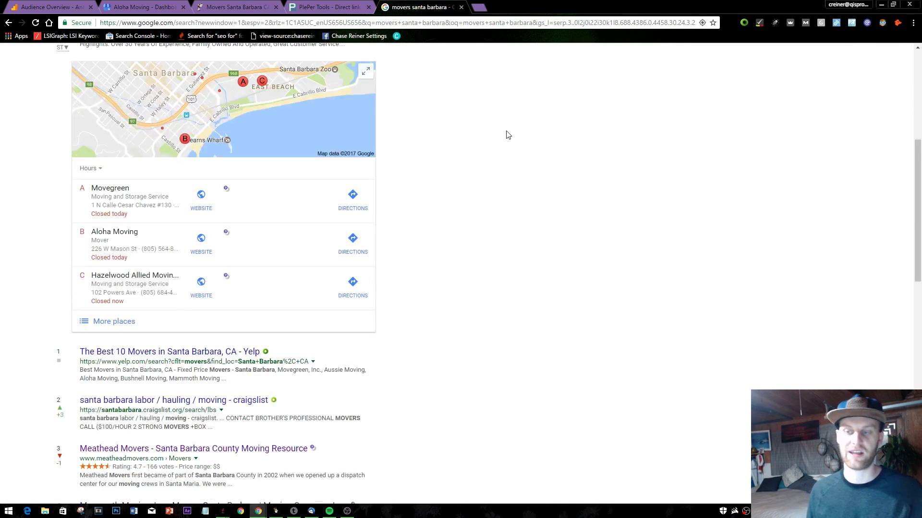
{"action": "scroll", "coordinate": [507, 147], "scroll_direction": "up", "scroll_amount": 6}
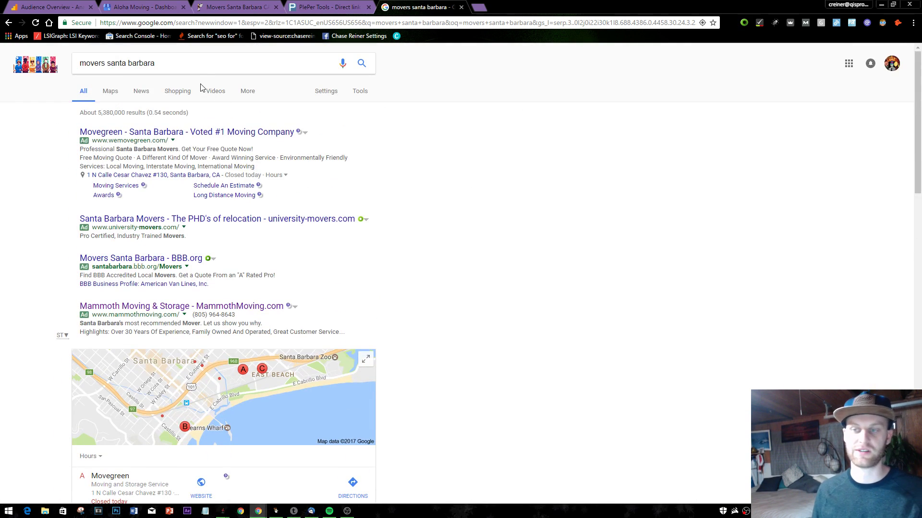
{"action": "scroll", "coordinate": [209, 339], "scroll_direction": "down", "scroll_amount": 2}
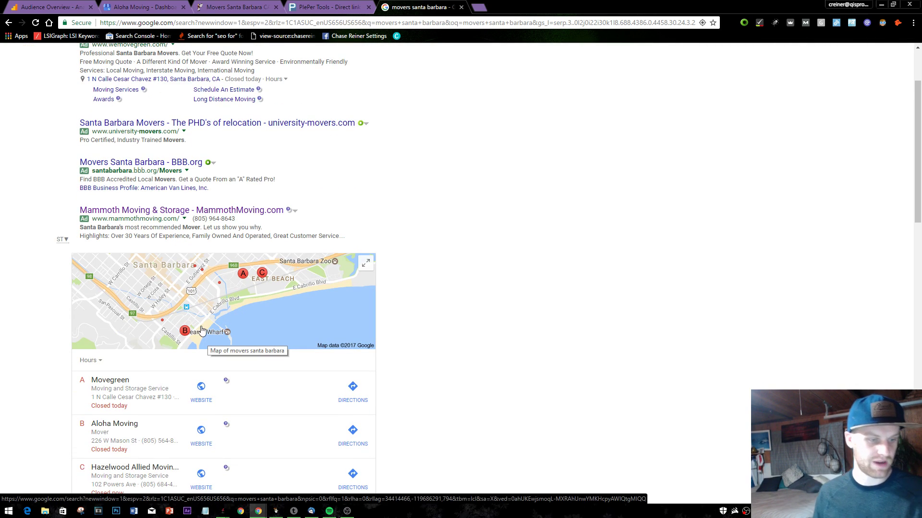
{"action": "scroll", "coordinate": [295, 298], "scroll_direction": "up", "scroll_amount": 2}
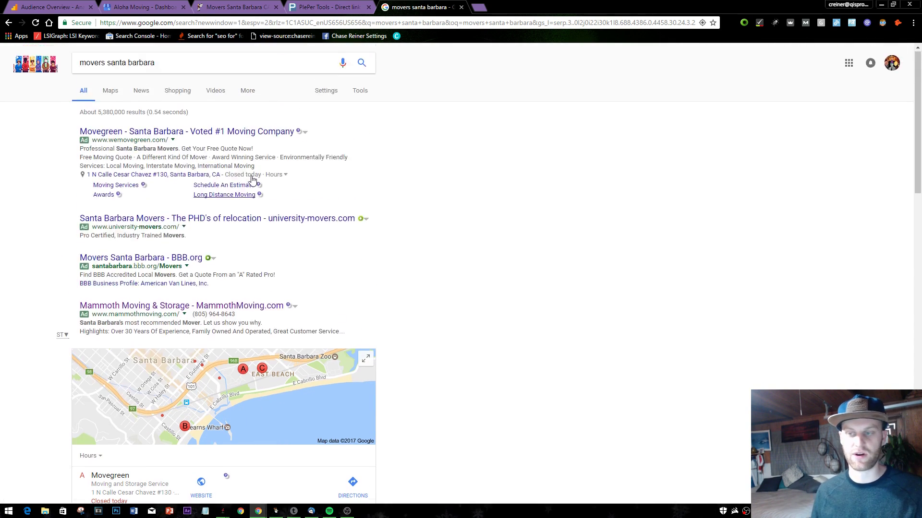
- Rewrite the query to 'near me movers' without santa barbara and run the search
{"action": "triple_click", "coordinate": [177, 64]}
{"action": "key", "text": "Home"}
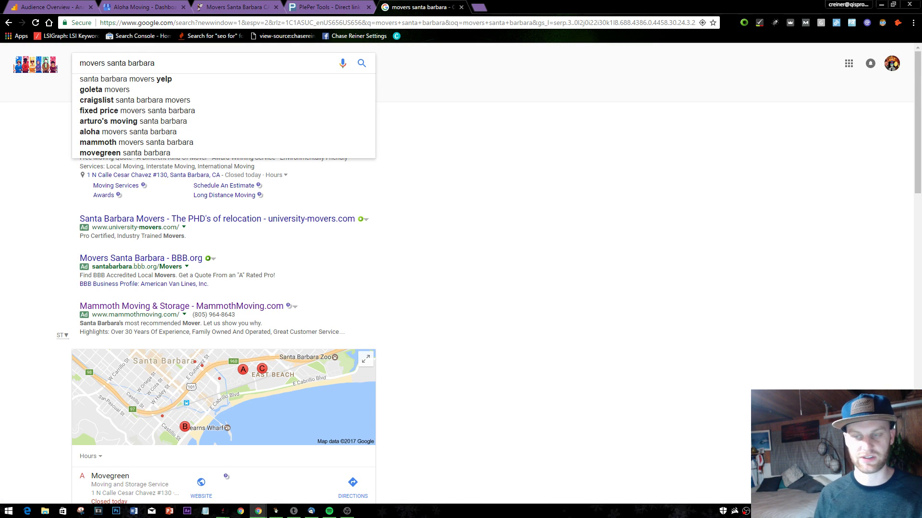
{"action": "type", "text": "near "}
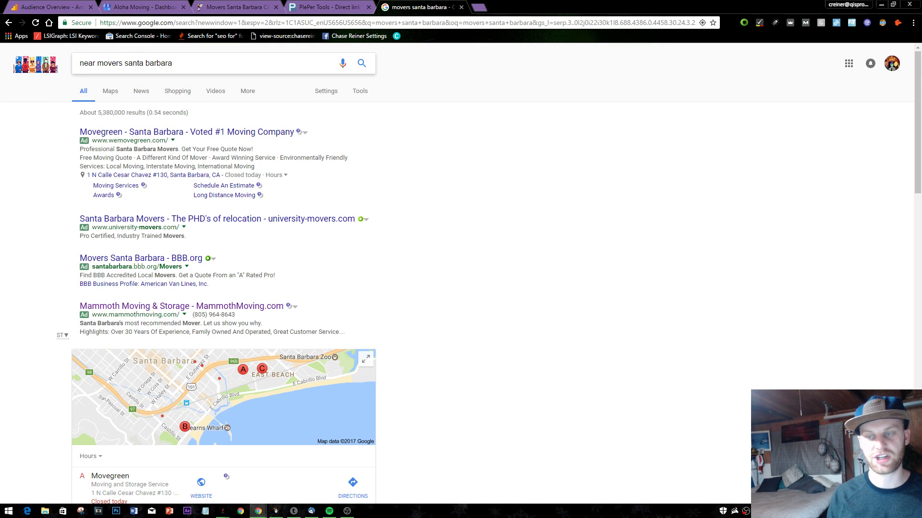
{"action": "type", "text": "me"}
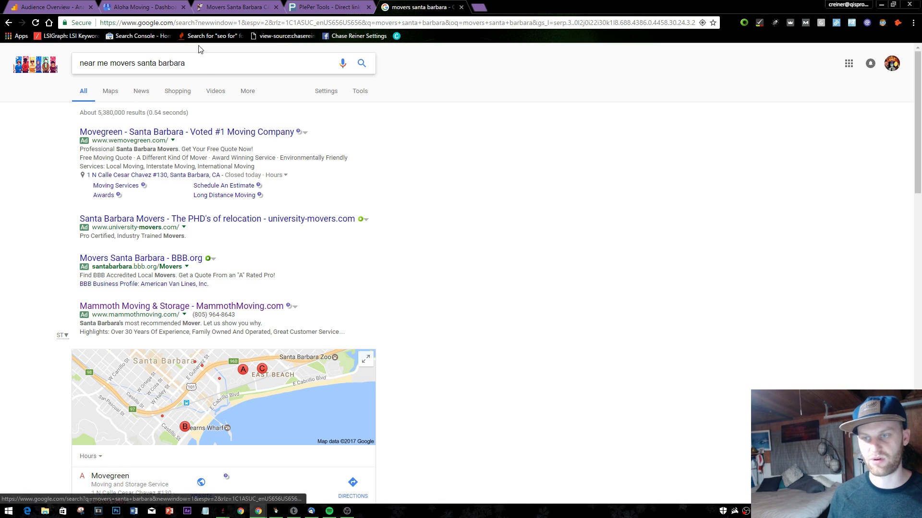
{"action": "left_click_drag", "start_coordinate": [188, 64], "coordinate": [134, 66]}
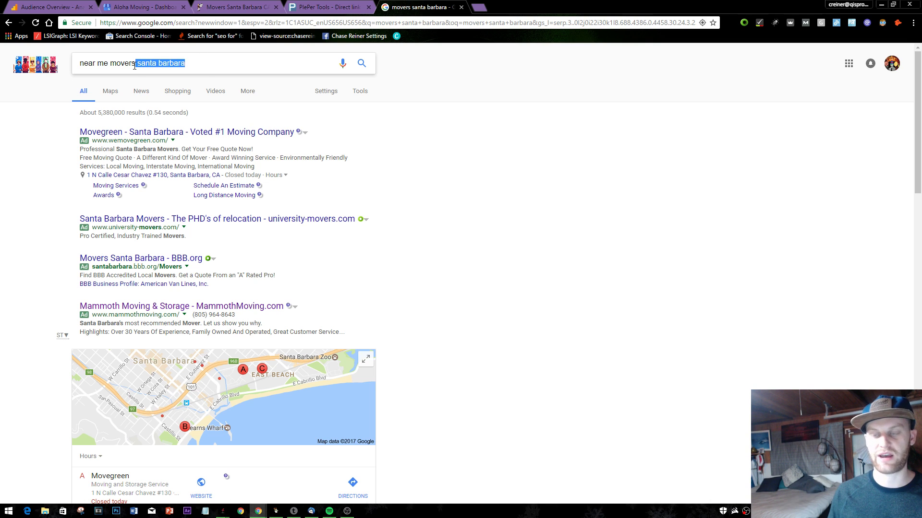
{"action": "key", "text": "BackSpace"}
{"action": "key", "text": "Return"}
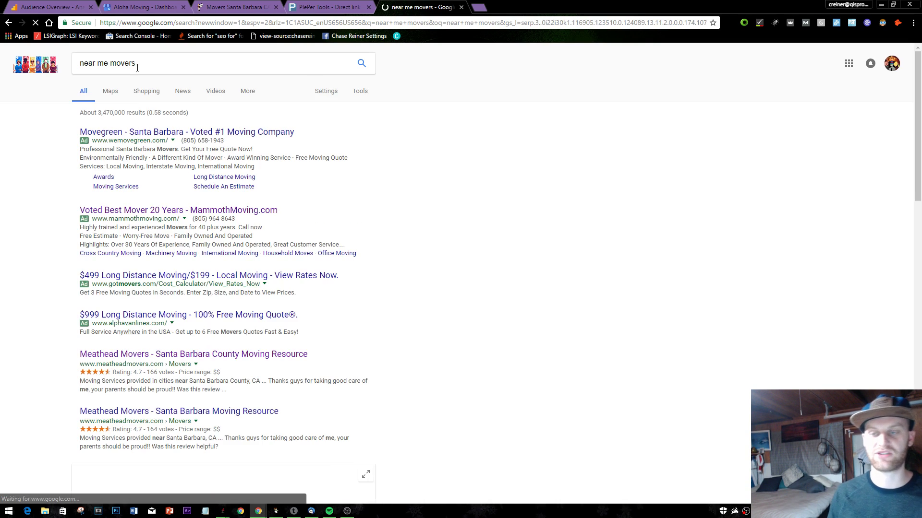
{"action": "scroll", "coordinate": [138, 68], "scroll_direction": "down", "scroll_amount": 4}
{"action": "scroll", "coordinate": [144, 144], "scroll_direction": "up", "scroll_amount": 4}
- Replace the query with 'movers near me' and run the search
{"action": "left_click", "coordinate": [156, 56]}
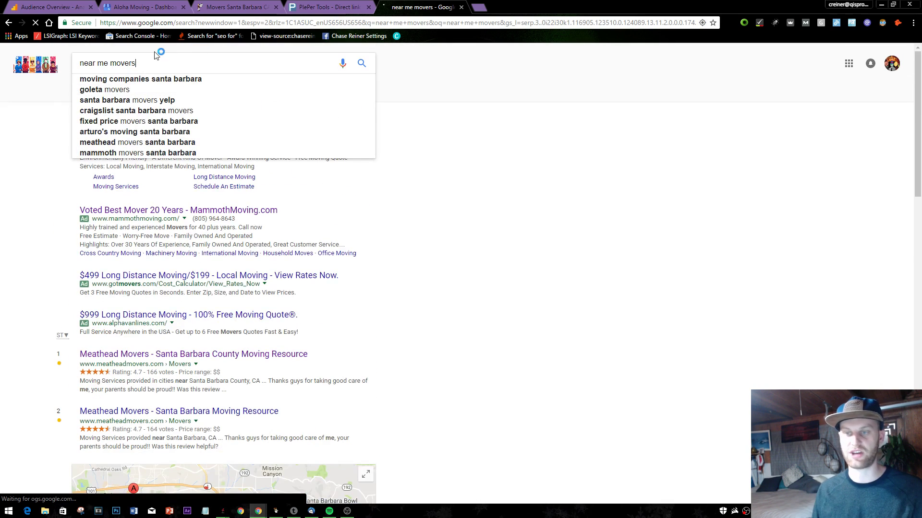
{"action": "left_click_drag", "start_coordinate": [144, 65], "coordinate": [72, 59]}
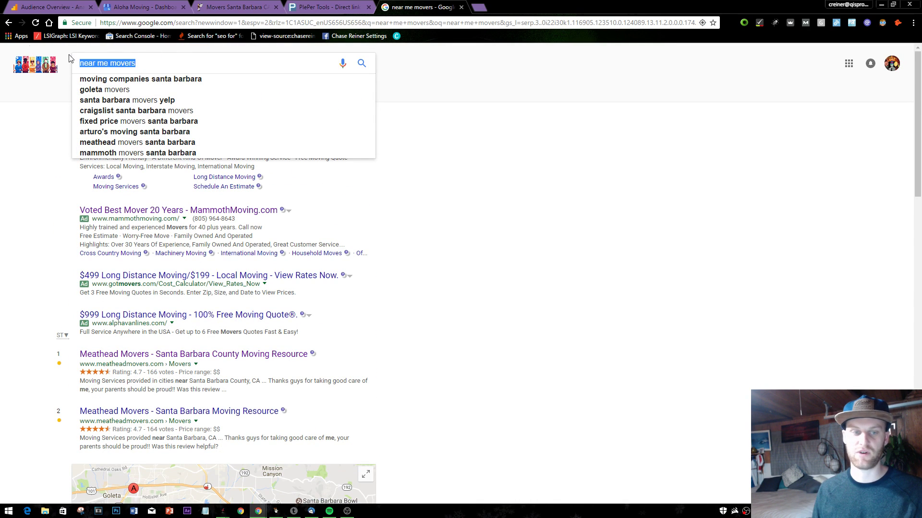
{"action": "type", "text": "movi"}
{"action": "key", "text": "BackSpace"}
{"action": "key", "text": "BackSpace"}
{"action": "type", "text": "vers ner"}
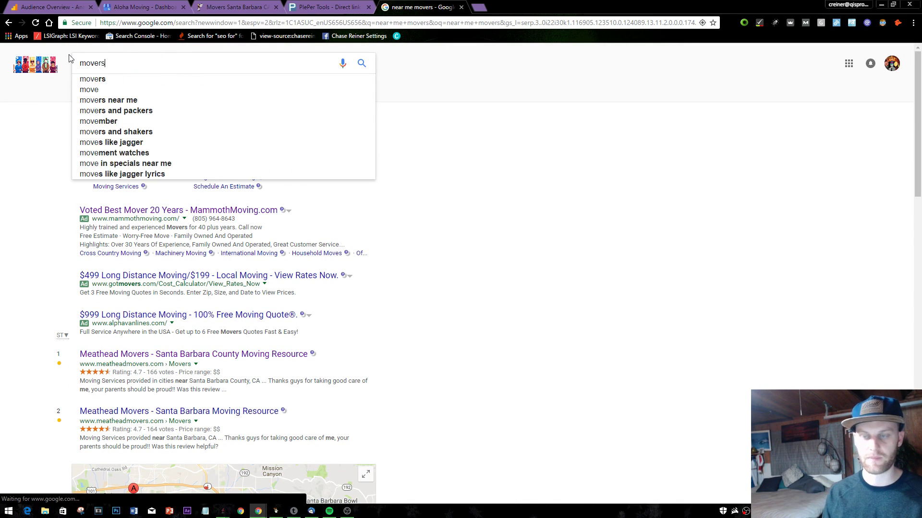
{"action": "type", "text": "a me"}
{"action": "key", "text": "Return"}
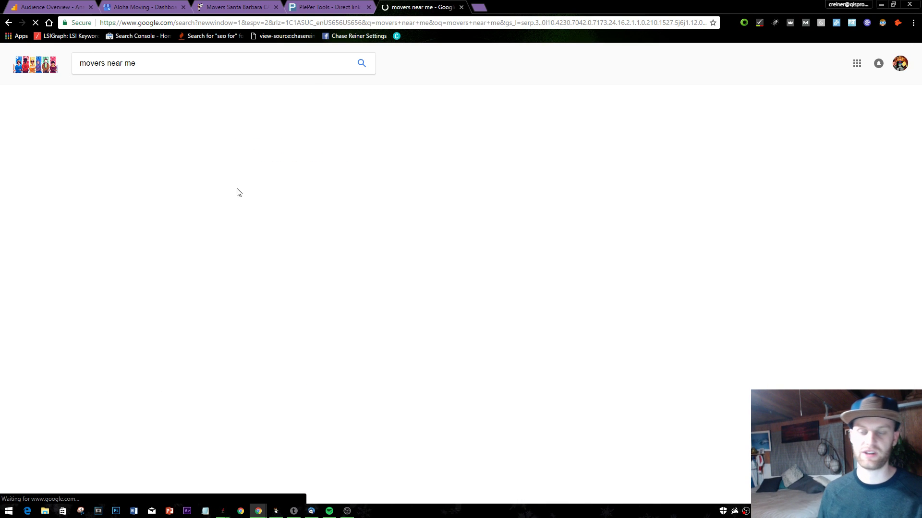
{"action": "scroll", "coordinate": [322, 209], "scroll_direction": "down", "scroll_amount": 2}
{"action": "scroll", "coordinate": [322, 208], "scroll_direction": "down", "scroll_amount": 3}
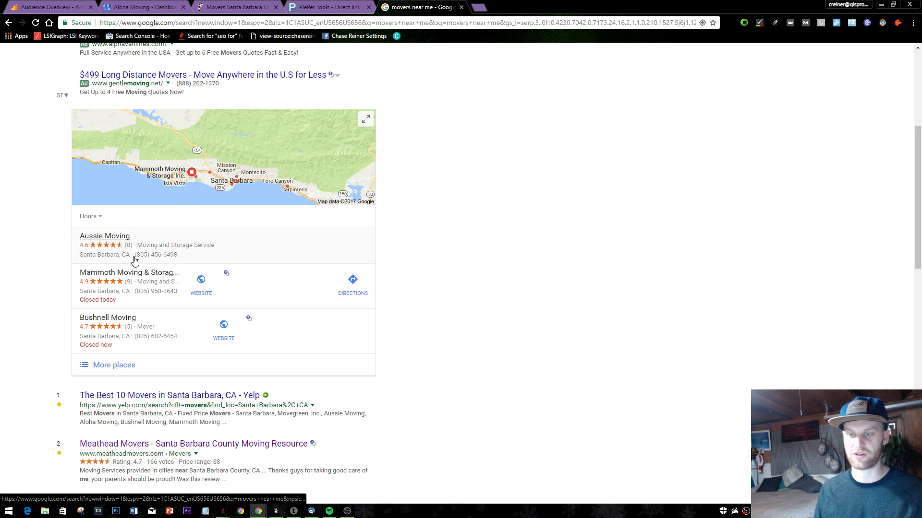
- Browse the full local movers listings on the map, then close that results tab
{"action": "left_click", "coordinate": [188, 185]}
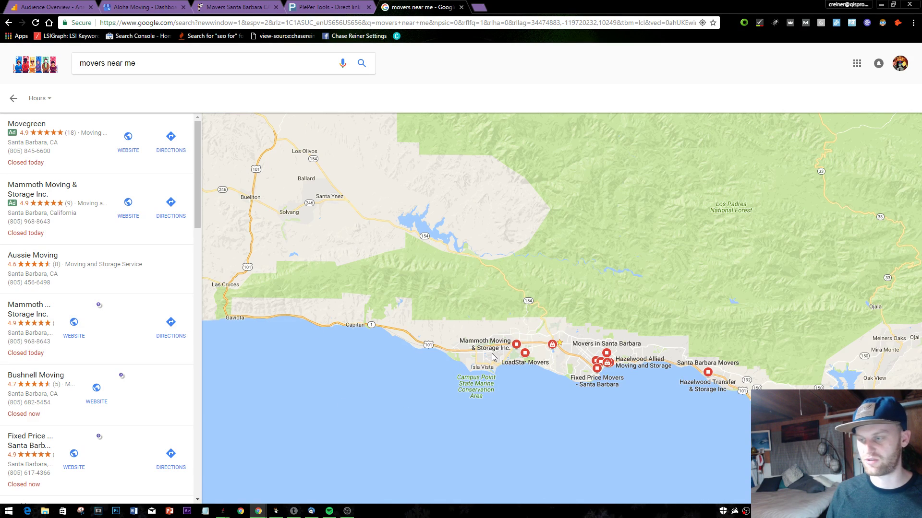
{"action": "mouse_move", "coordinate": [514, 354]}
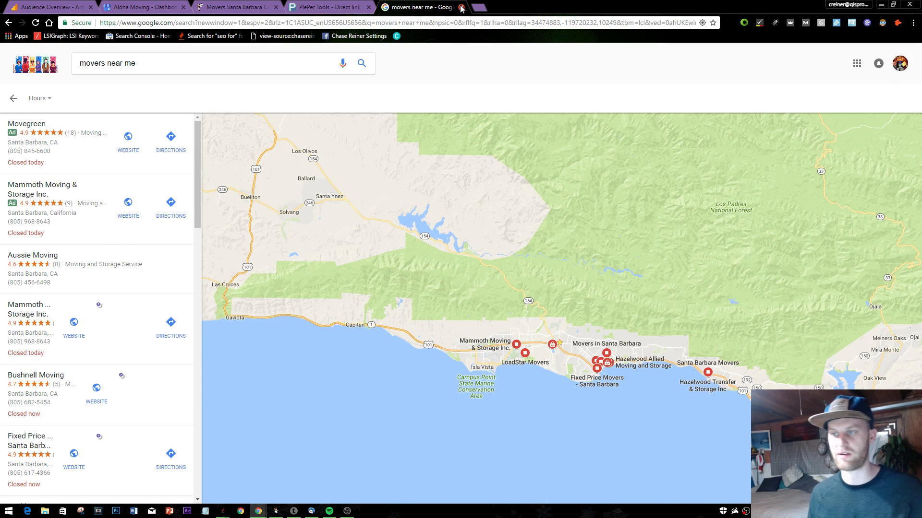
{"action": "left_click", "coordinate": [462, 8]}
{"action": "left_click", "coordinate": [392, 5]}
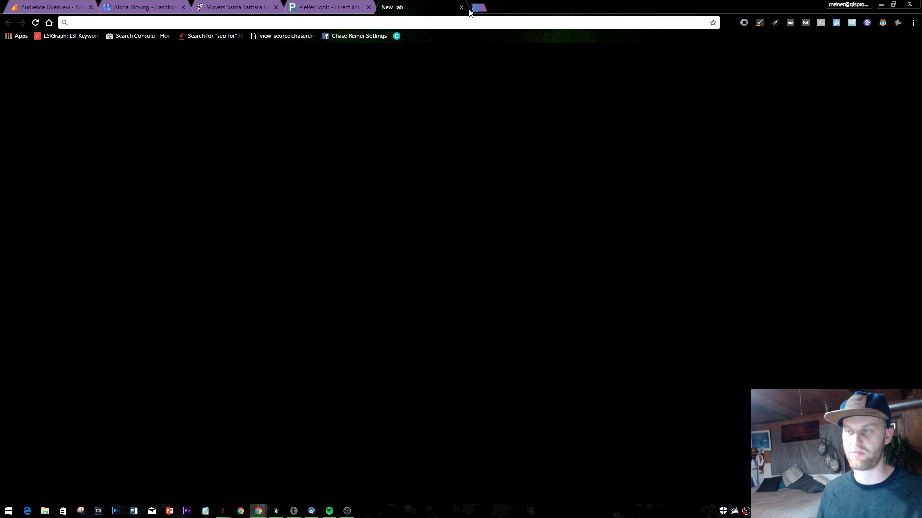
- Close the blank tab and glance at the Aloha Moving website and PlePer tabs
{"action": "left_click", "coordinate": [461, 8]}
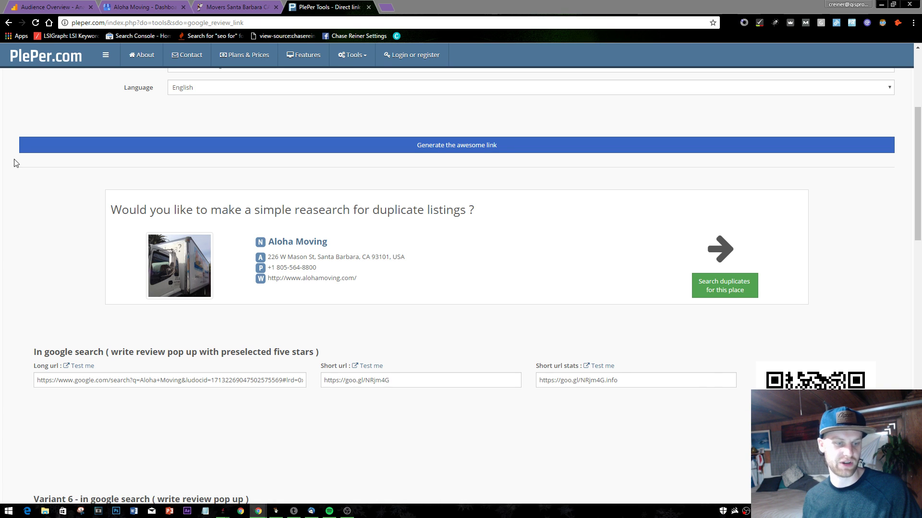
{"action": "left_click", "coordinate": [235, 7]}
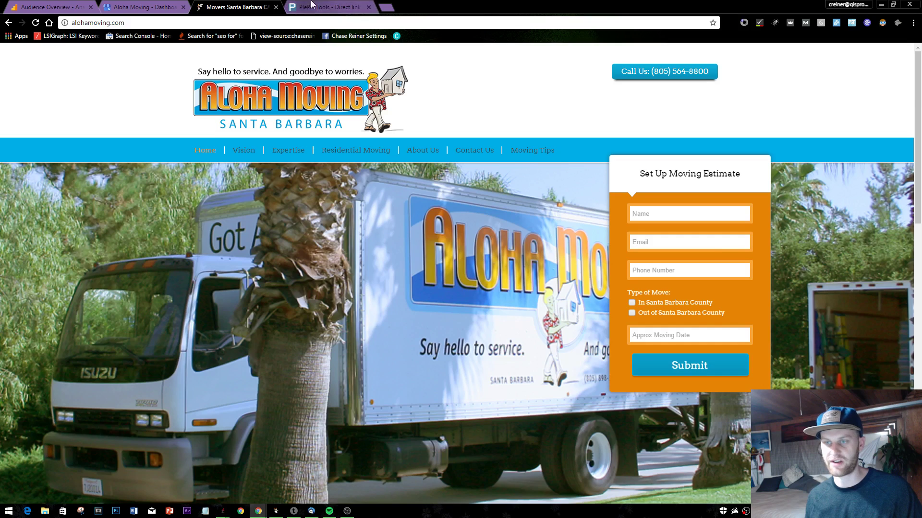
{"action": "left_click", "coordinate": [316, 6]}
- Search 'seo santa barbara' in a new tab, review the local results, then close it
{"action": "left_click", "coordinate": [387, 6]}
{"action": "type", "text": "seo"}
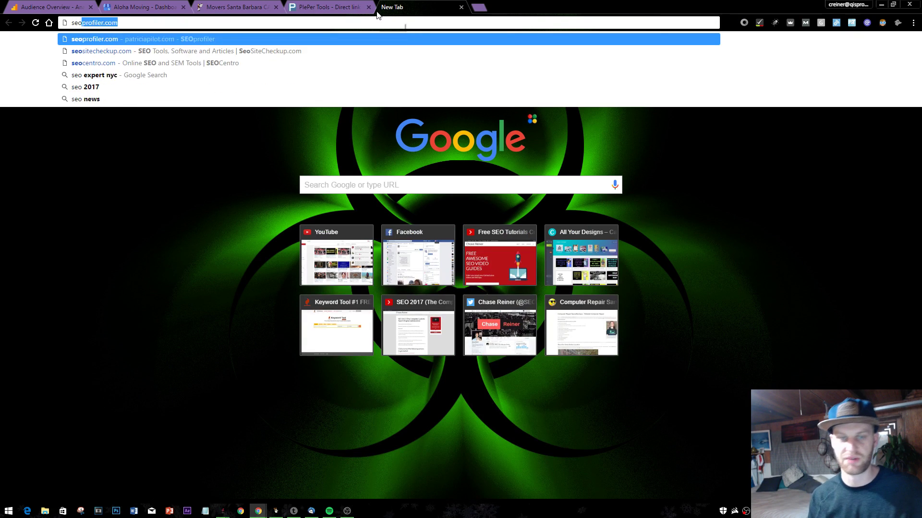
{"action": "type", "text": " santa barba"}
{"action": "key", "text": "Return"}
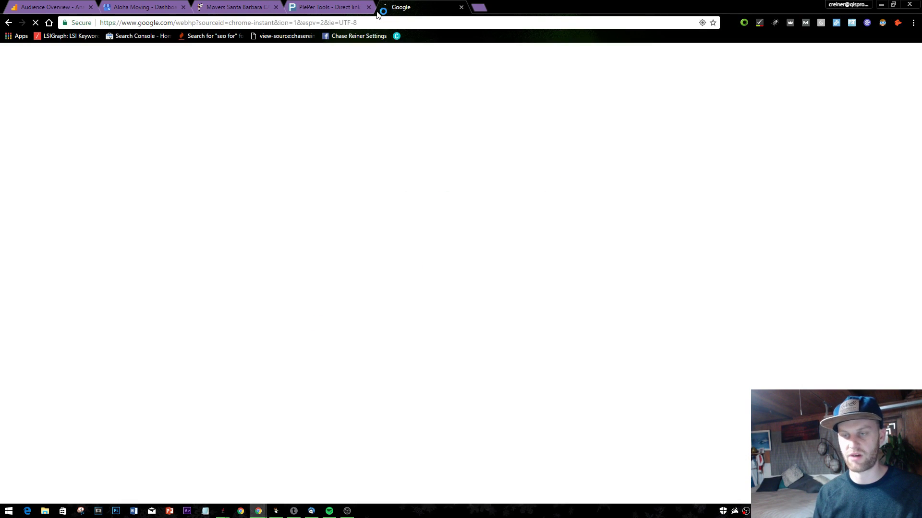
{"action": "scroll", "coordinate": [189, 286], "scroll_direction": "down", "scroll_amount": 1}
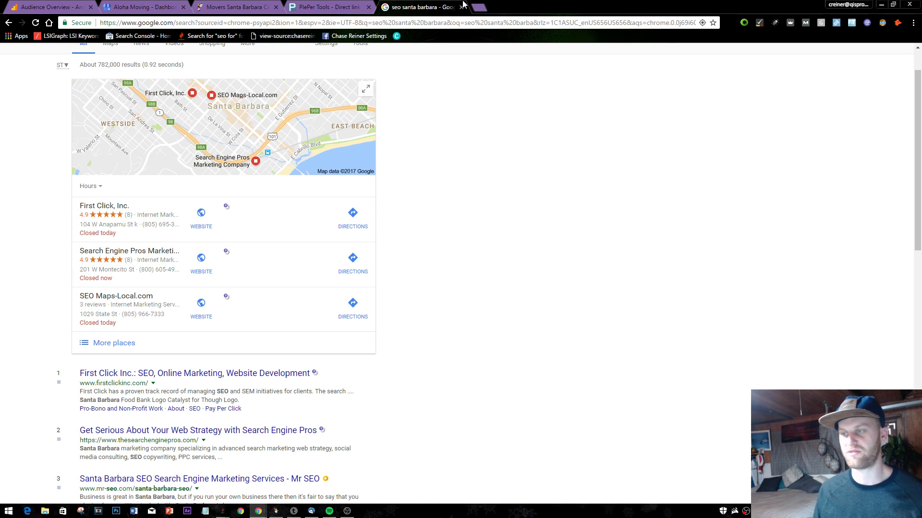
{"action": "left_click", "coordinate": [462, 7]}
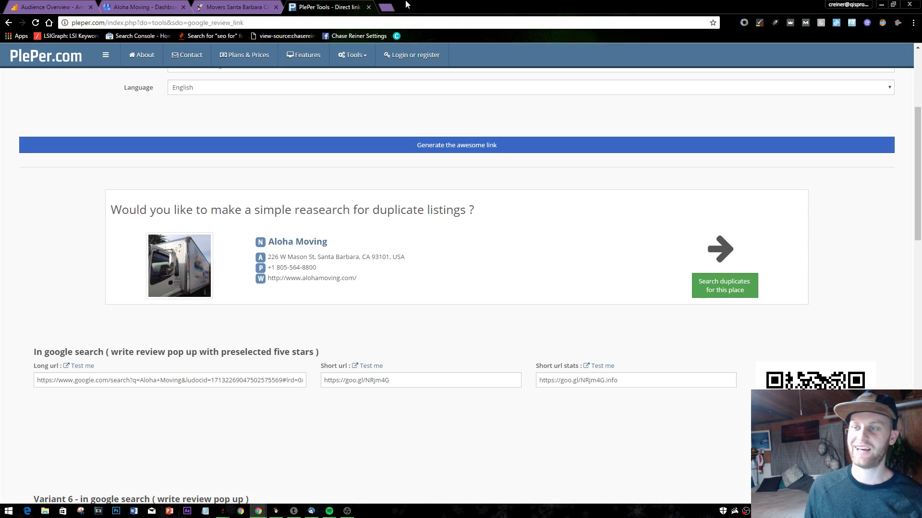
- Close the PlePer tab and open View insights on Aloha Moving's My Business dashboard
{"action": "left_click", "coordinate": [368, 8]}
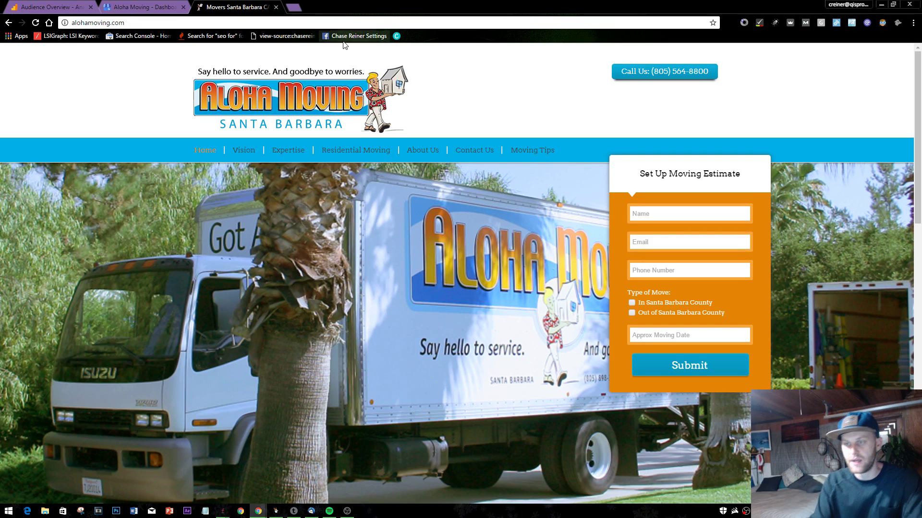
{"action": "scroll", "coordinate": [396, 136], "scroll_direction": "up", "scroll_amount": 3}
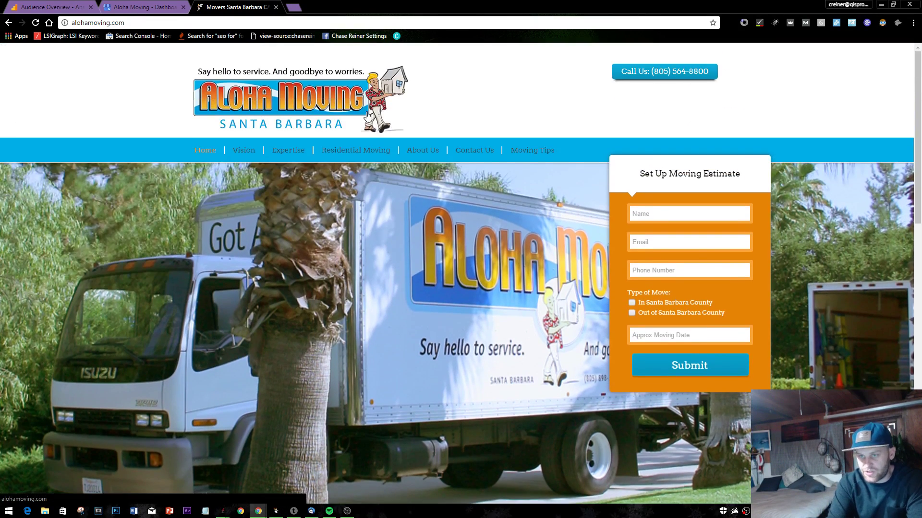
{"action": "left_click", "coordinate": [139, 7]}
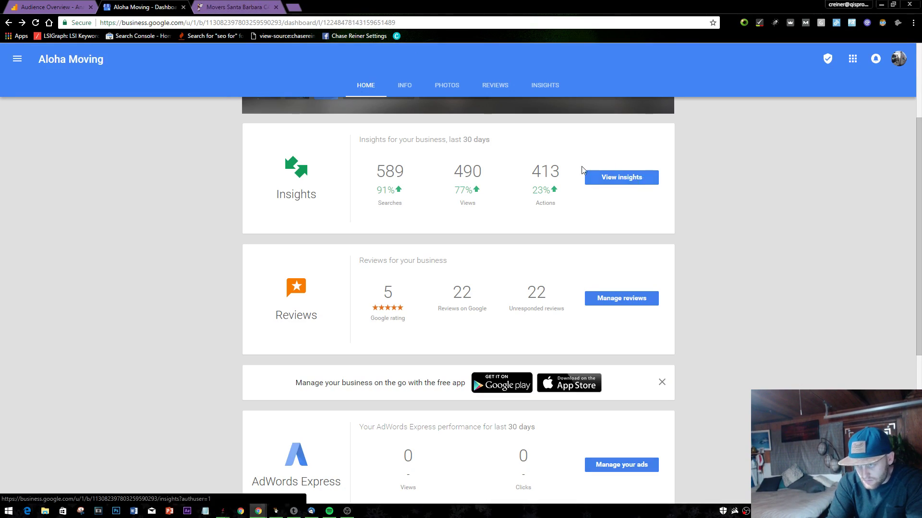
{"action": "key", "text": "ctrl+Tab"}
{"action": "key", "text": "ctrl+shift+Tab"}
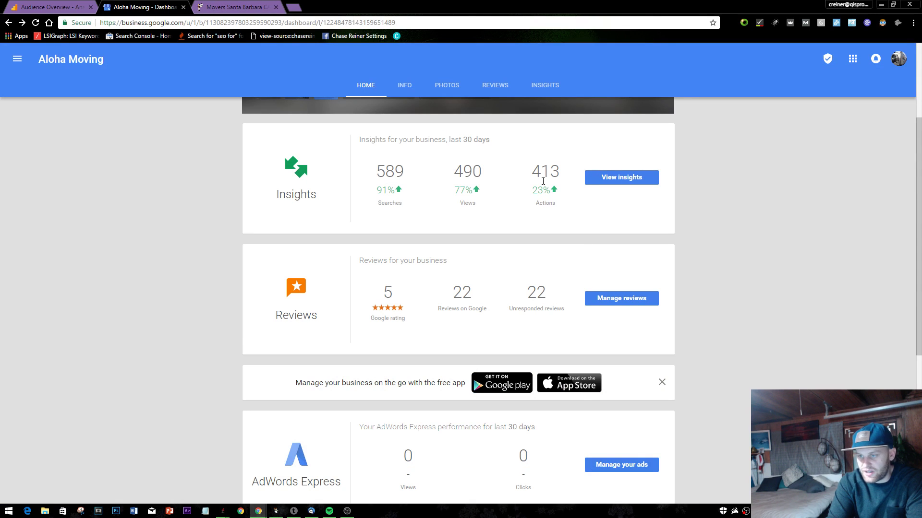
{"action": "left_click", "coordinate": [600, 179]}
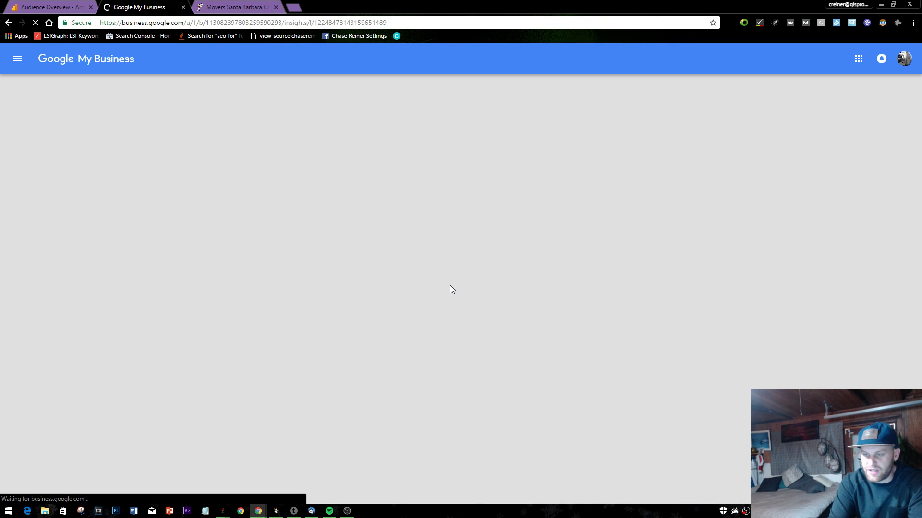
{"action": "scroll", "coordinate": [350, 249], "scroll_direction": "down", "scroll_amount": 3}
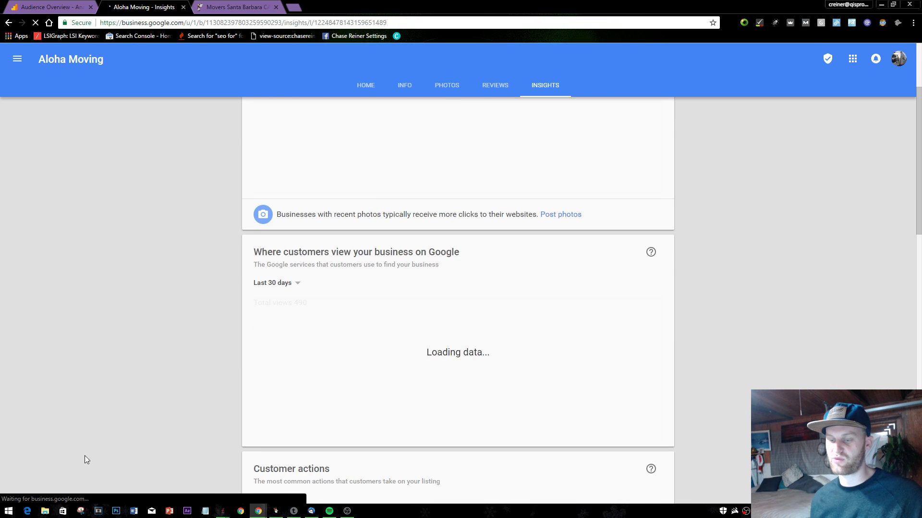
- Open Notepad and type the items 'RESPOND TO REVIEWS ASAP' and 'GENERATE 20 MORE REVIEWS'
{"action": "left_click", "coordinate": [8, 510]}
{"action": "type", "text": "notepad"}
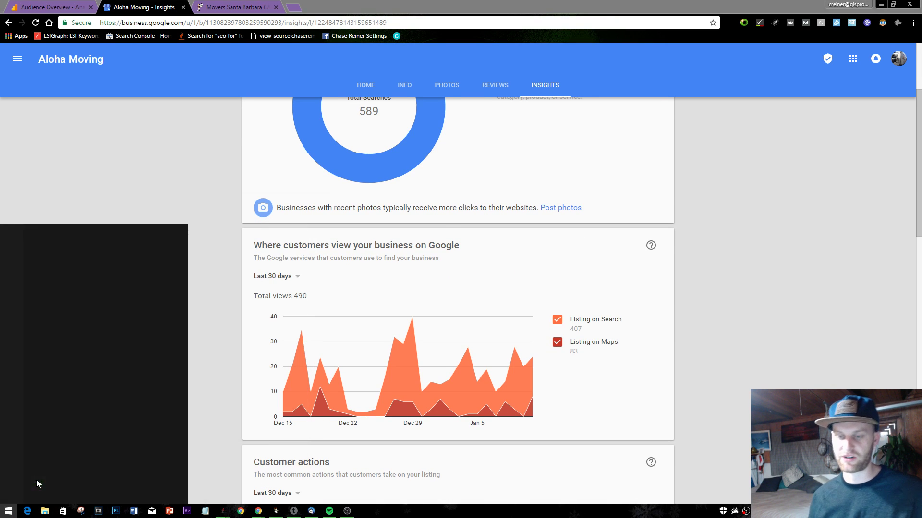
{"action": "key", "text": "Return"}
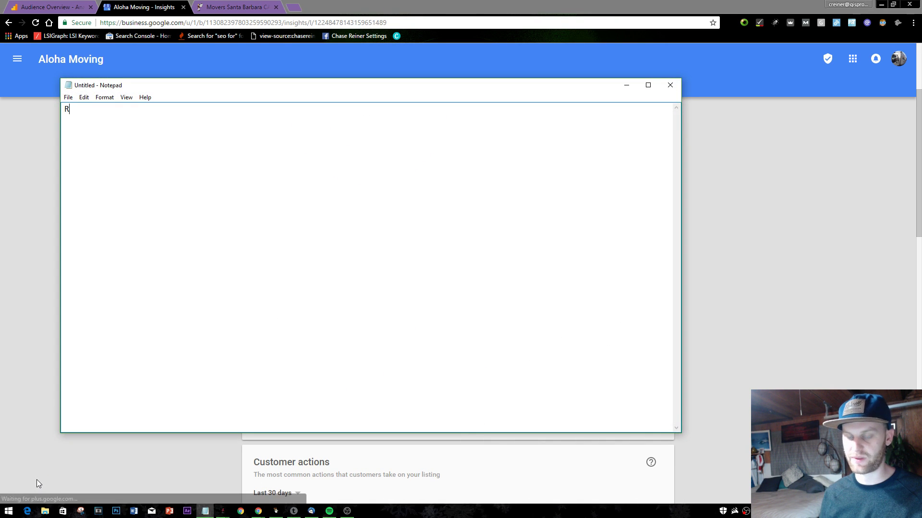
{"action": "type", "text": "REVIE"}
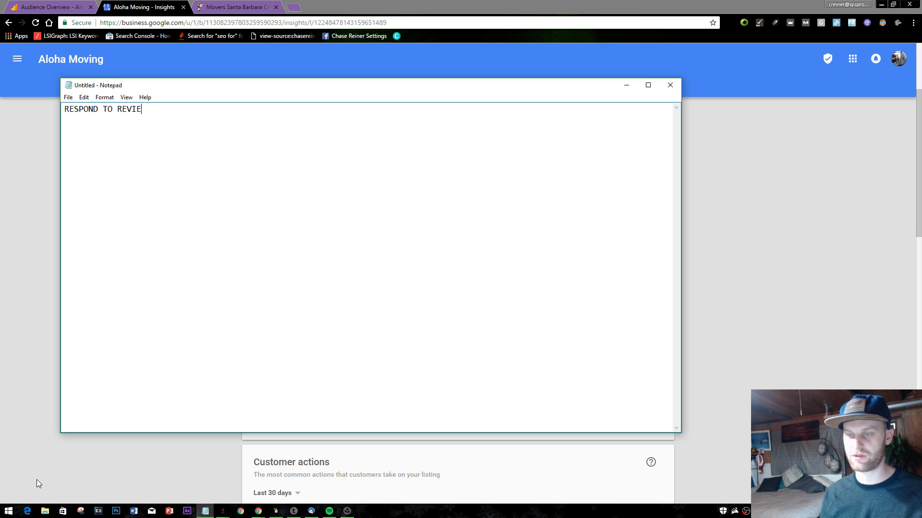
{"action": "type", "text": "SPOND TO REVIEWS ASAP"}
{"action": "key", "text": "Return"}
{"action": "key", "text": "Return"}
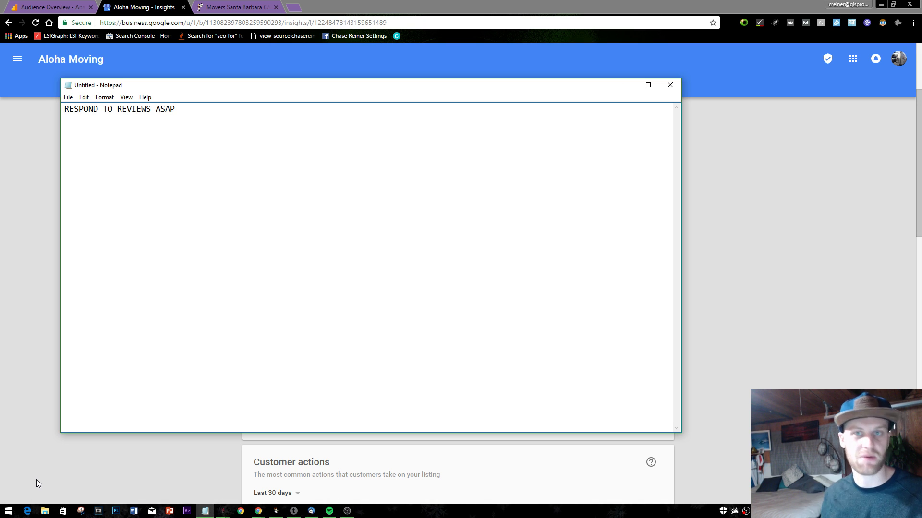
{"action": "type", "text": "G"}
{"action": "key", "text": "BackSpace"}
{"action": "type", "text": "GENERATE 20 MOR"}
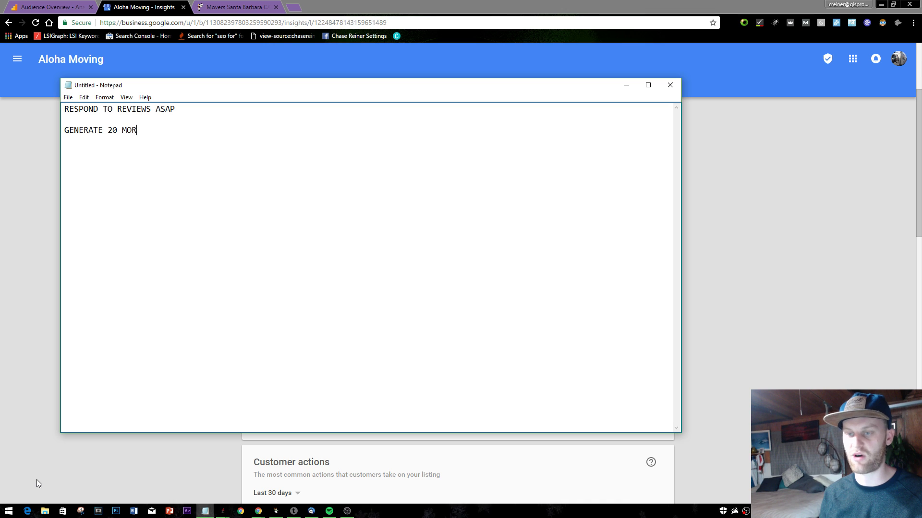
{"action": "type", "text": "S"}
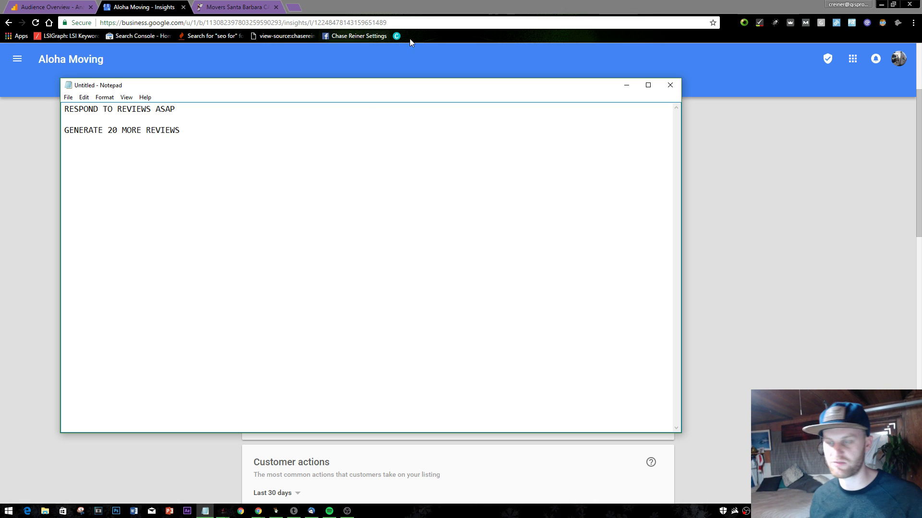
{"action": "left_click", "coordinate": [262, 5]}
- Search 'movers santa barbara' in a new tab and open the full local movers list
{"action": "left_click", "coordinate": [288, 6]}
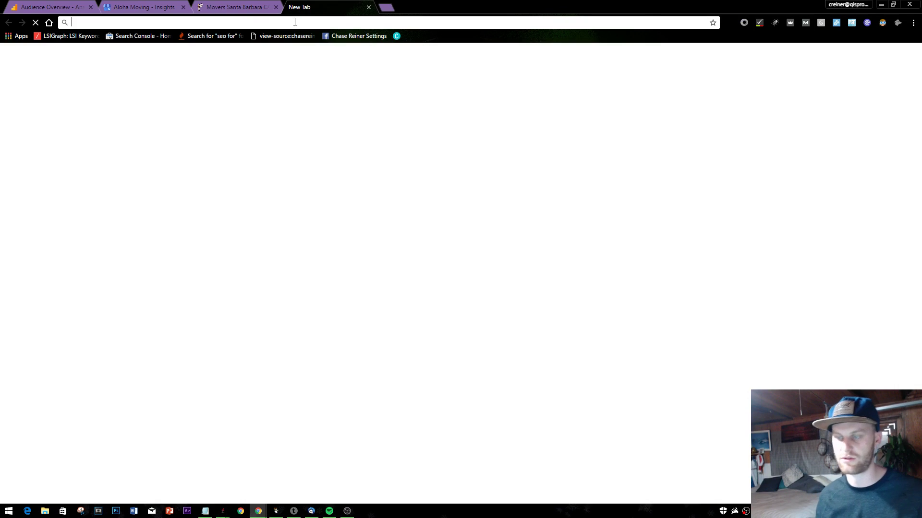
{"action": "type", "text": "movers asa"}
{"action": "key", "text": "BackSpace"}
{"action": "key", "text": "BackSpace"}
{"action": "key", "text": "BackSpace"}
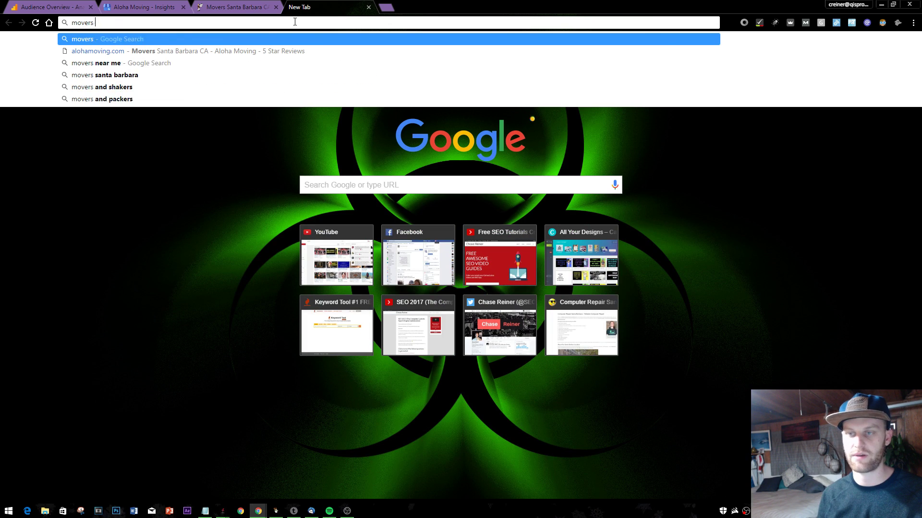
{"action": "type", "text": "santa barabra"}
{"action": "key", "text": "Return"}
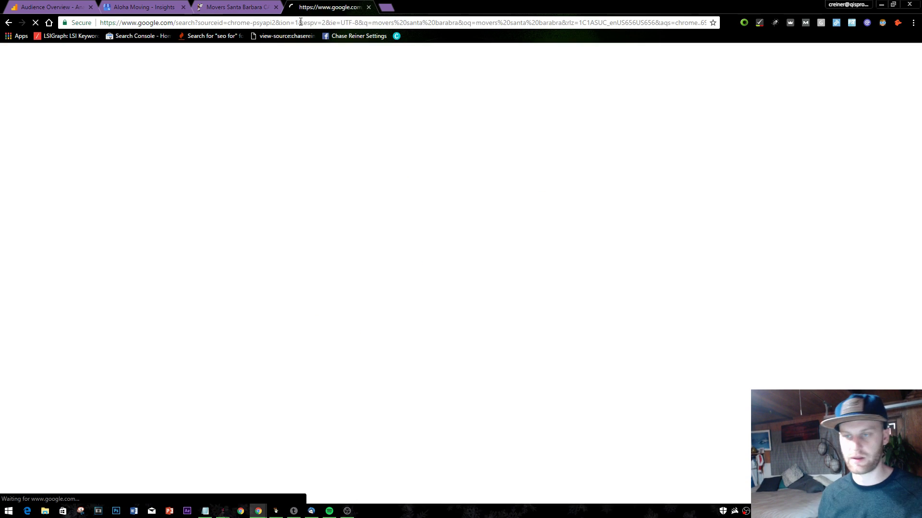
{"action": "scroll", "coordinate": [126, 258], "scroll_direction": "down", "scroll_amount": 8}
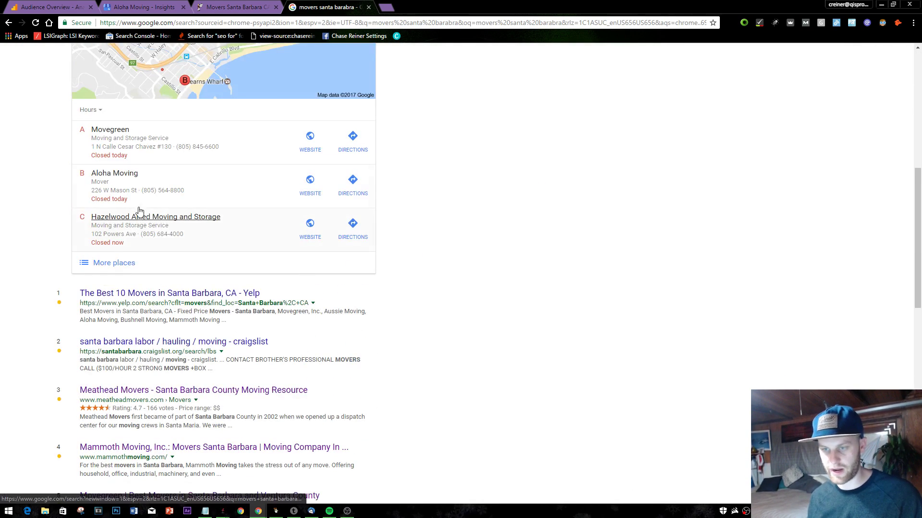
{"action": "left_click", "coordinate": [161, 207]}
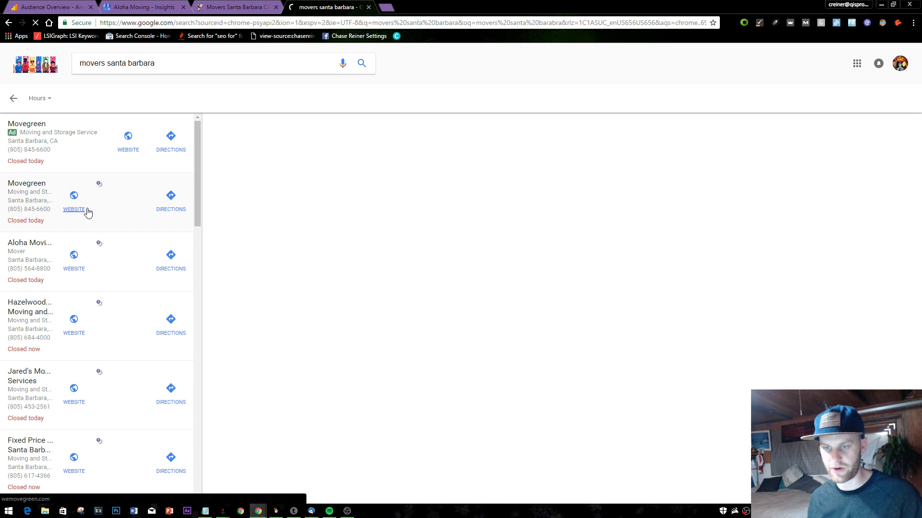
- Compare listings for Aloha Moving, Movegreen, Hazelwood Allied Moving and Storage, and Jared's Moving Services
{"action": "left_click", "coordinate": [48, 268]}
{"action": "left_click", "coordinate": [52, 199]}
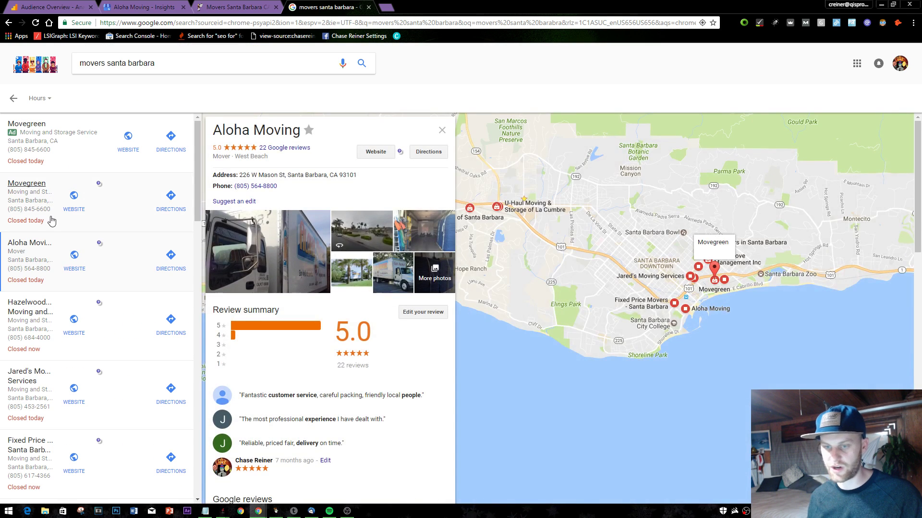
{"action": "scroll", "coordinate": [40, 269], "scroll_direction": "down", "scroll_amount": 1}
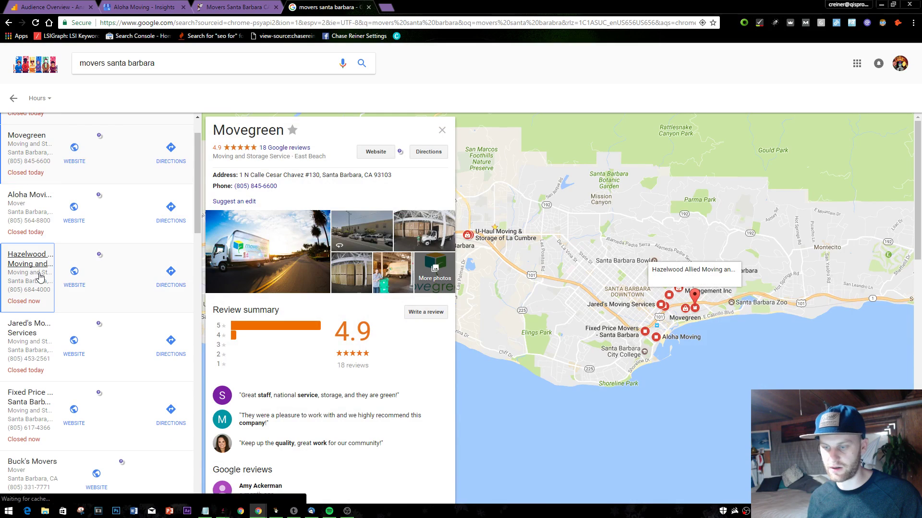
{"action": "left_click", "coordinate": [40, 268]}
{"action": "scroll", "coordinate": [63, 284], "scroll_direction": "down", "scroll_amount": 1}
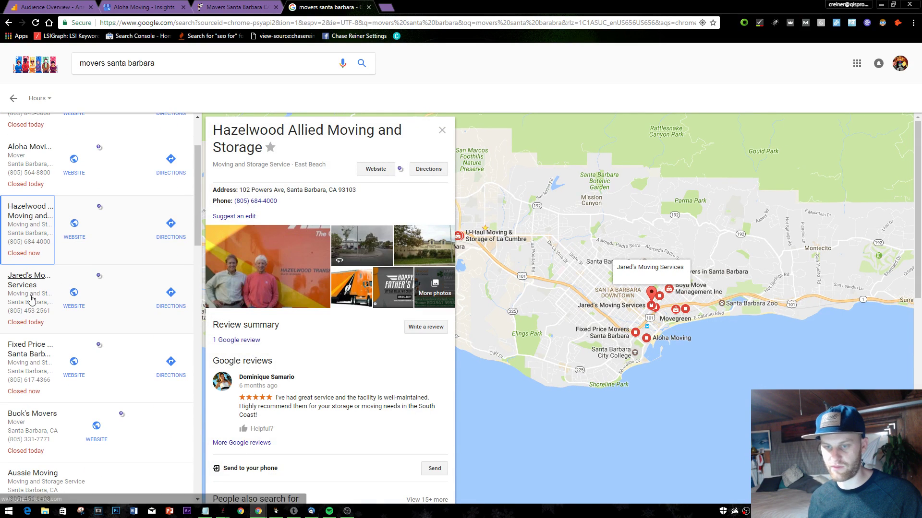
{"action": "left_click", "coordinate": [31, 297]}
{"action": "scroll", "coordinate": [111, 308], "scroll_direction": "down", "scroll_amount": 2}
{"action": "scroll", "coordinate": [290, 293], "scroll_direction": "down", "scroll_amount": 3}
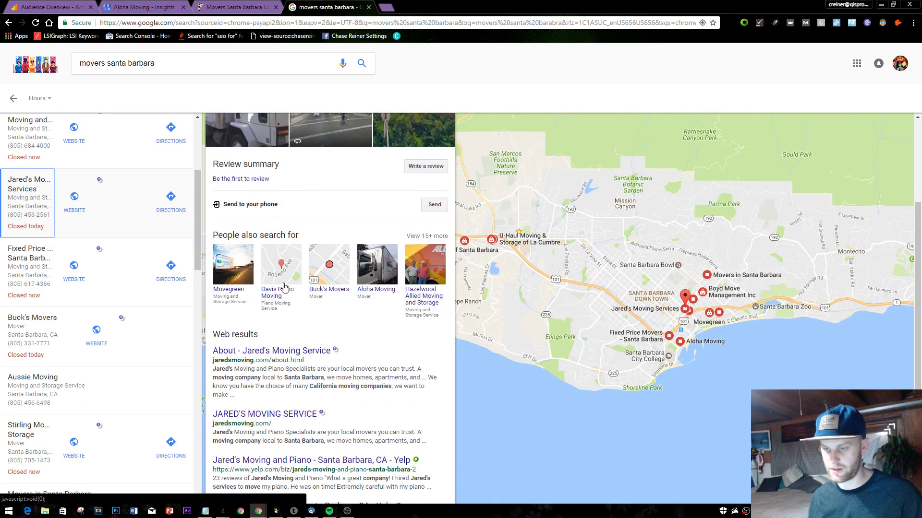
{"action": "scroll", "coordinate": [290, 293], "scroll_direction": "up", "scroll_amount": 3}
- Check Fixed Price Movers and Buck's Movers, then reopen Aloha Moving's listing (5.0, 22 reviews)
{"action": "left_click", "coordinate": [36, 301]}
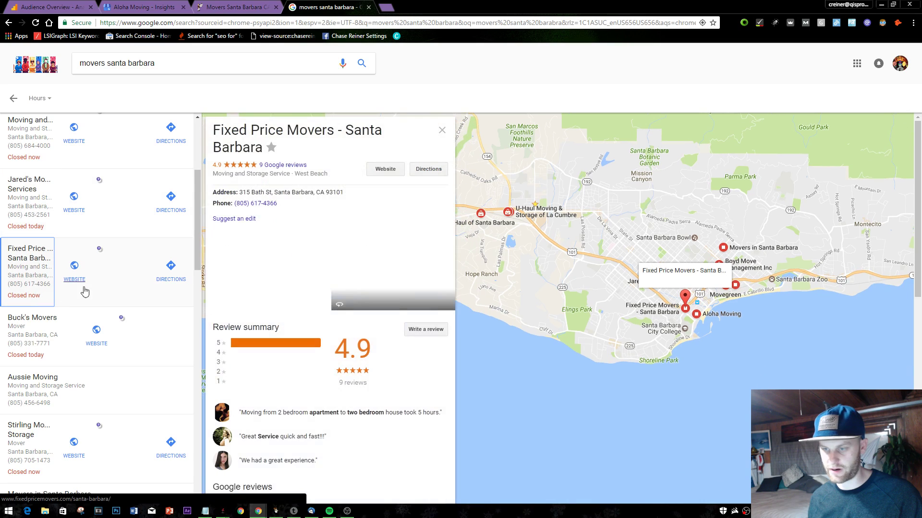
{"action": "left_click", "coordinate": [11, 310]}
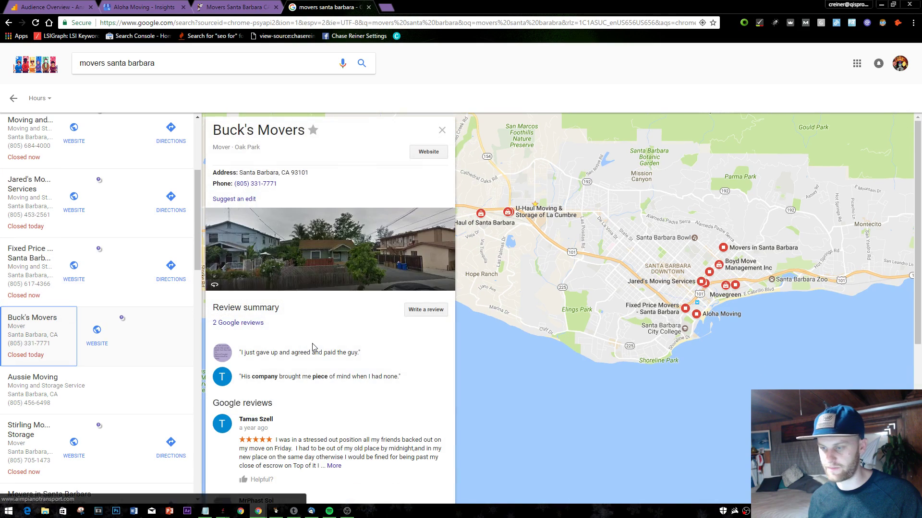
{"action": "scroll", "coordinate": [251, 359], "scroll_direction": "down", "scroll_amount": 10}
{"action": "scroll", "coordinate": [252, 359], "scroll_direction": "up", "scroll_amount": 10}
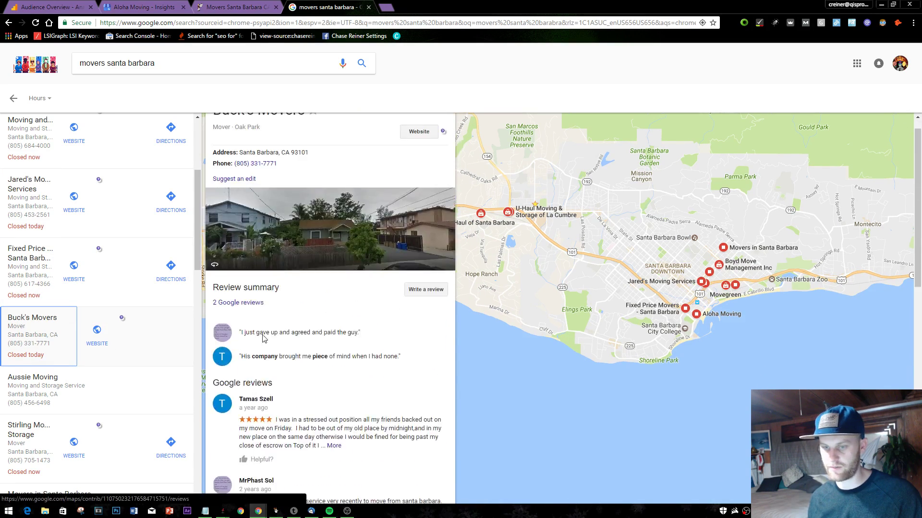
{"action": "scroll", "coordinate": [58, 226], "scroll_direction": "up", "scroll_amount": 4}
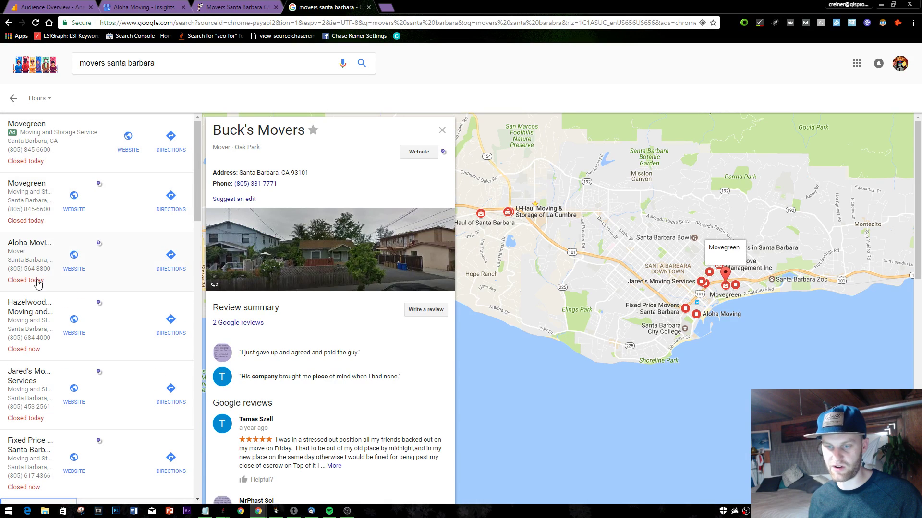
{"action": "left_click", "coordinate": [38, 284]}
{"action": "scroll", "coordinate": [336, 288], "scroll_direction": "down", "scroll_amount": 10}
{"action": "scroll", "coordinate": [384, 248], "scroll_direction": "up", "scroll_amount": 7}
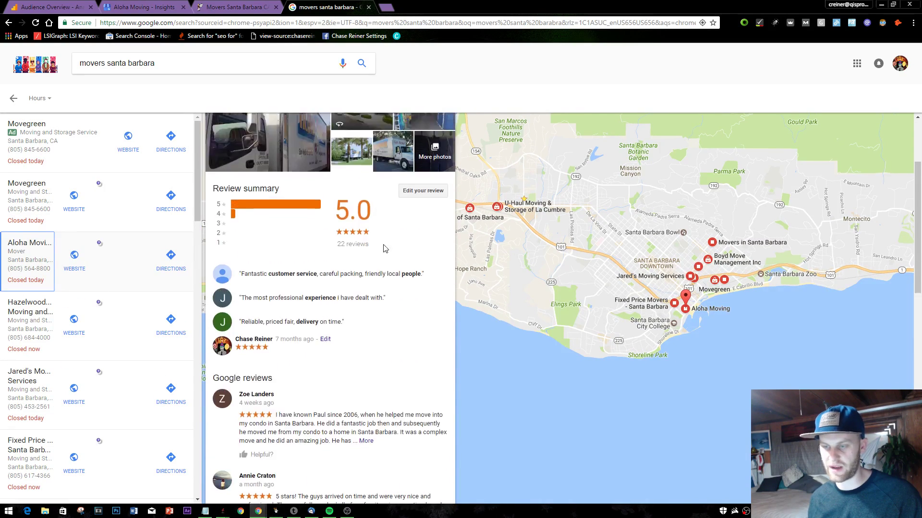
{"action": "scroll", "coordinate": [384, 249], "scroll_direction": "up", "scroll_amount": 3}
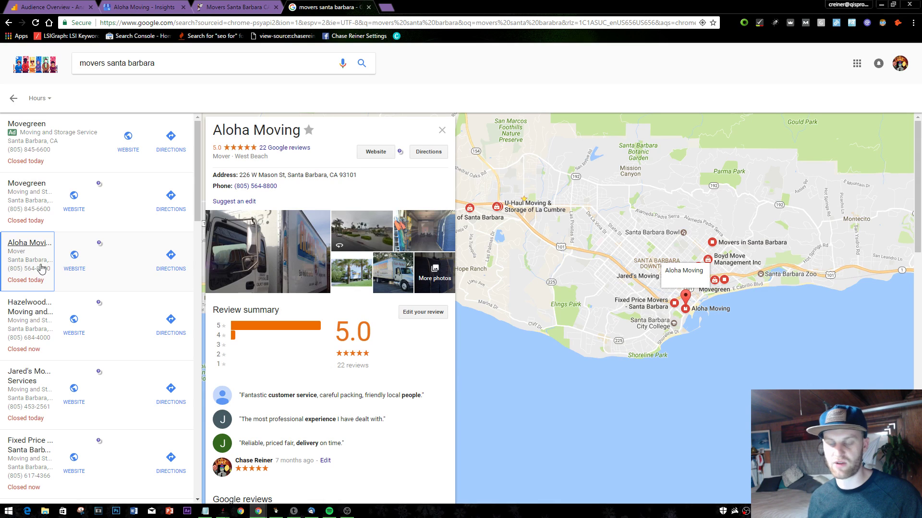
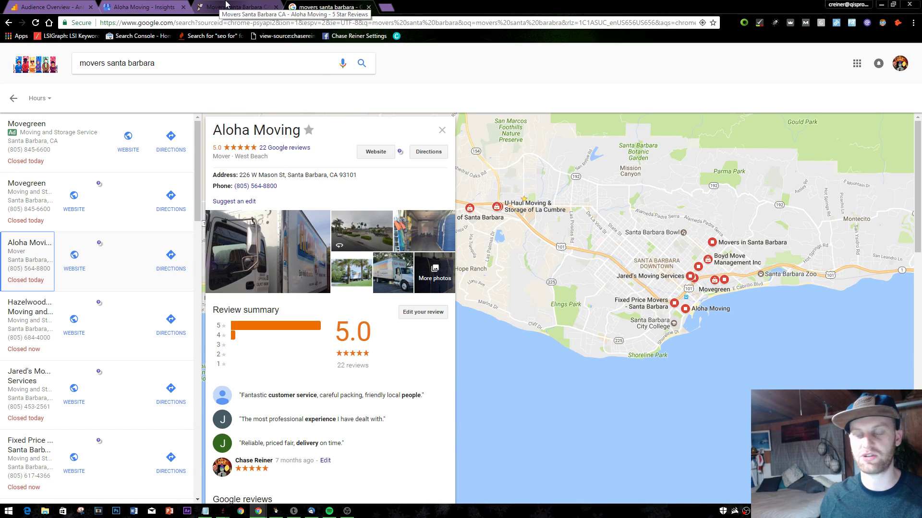
- Flip between the Aloha Moving website and Insights tabs, then return to the movers results
{"action": "left_click", "coordinate": [225, 7]}
{"action": "left_click", "coordinate": [298, 6]}
{"action": "left_click", "coordinate": [231, 7]}
{"action": "left_click", "coordinate": [144, 7]}
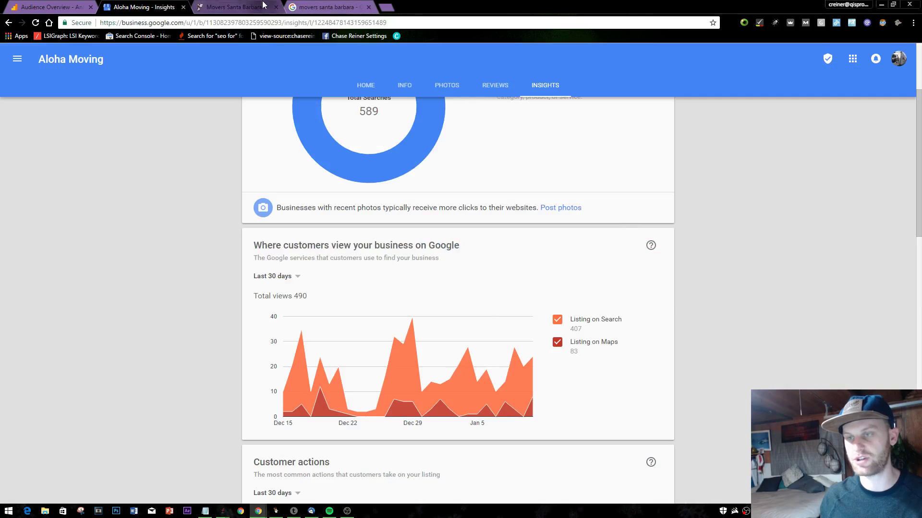
{"action": "left_click", "coordinate": [327, 7]}
{"action": "left_click", "coordinate": [235, 7]}
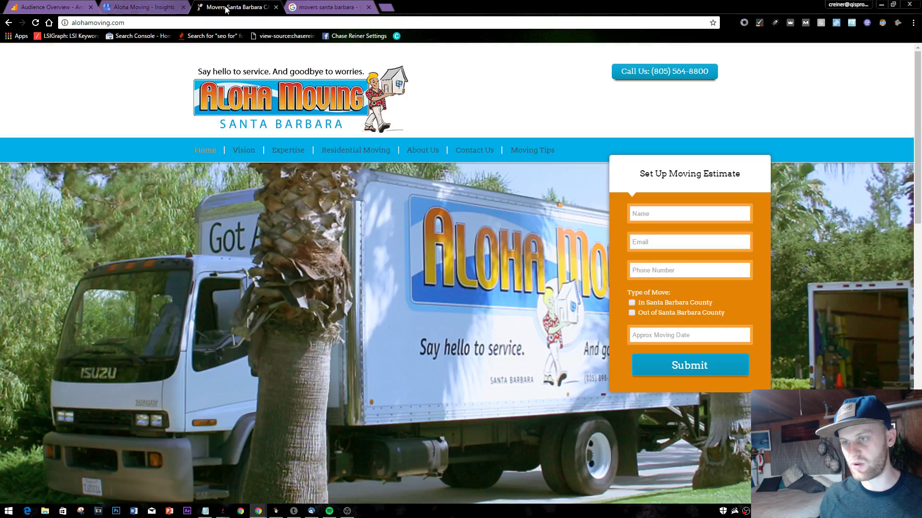
{"action": "left_click", "coordinate": [312, 7]}
{"action": "left_click", "coordinate": [235, 7]}
{"action": "left_click", "coordinate": [312, 5]}
{"action": "left_click", "coordinate": [235, 7]}
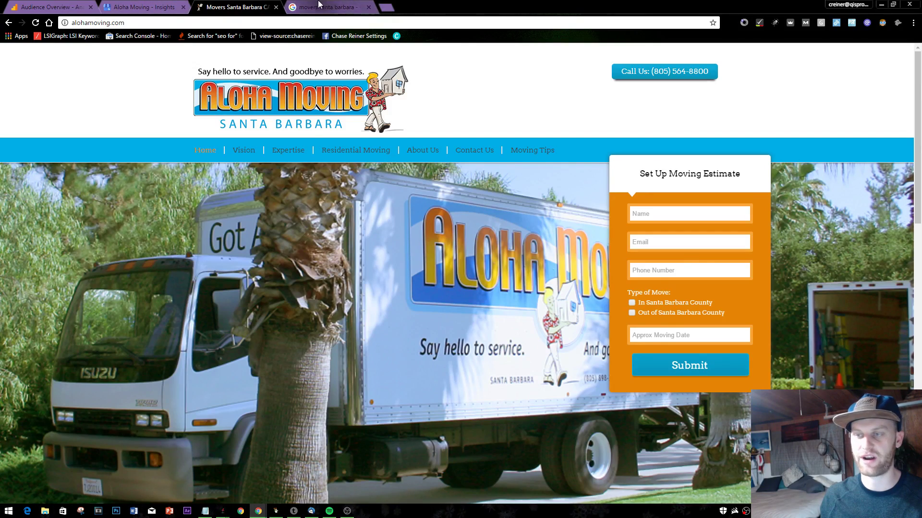
{"action": "left_click", "coordinate": [377, 7]}
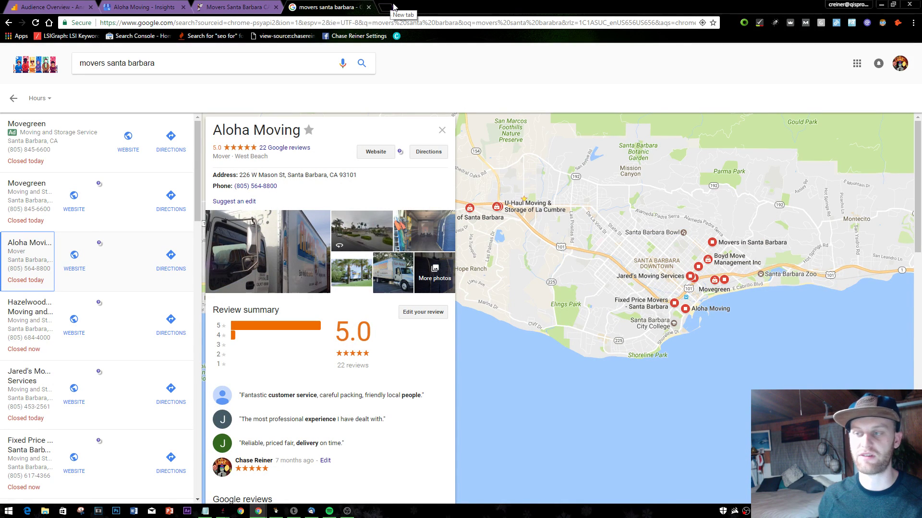
- Open yelp.com in a new browser tab
{"action": "left_click", "coordinate": [393, 5]}
{"action": "type", "text": "y"}
{"action": "key", "text": "BackSpace"}
{"action": "type", "text": "ye"}
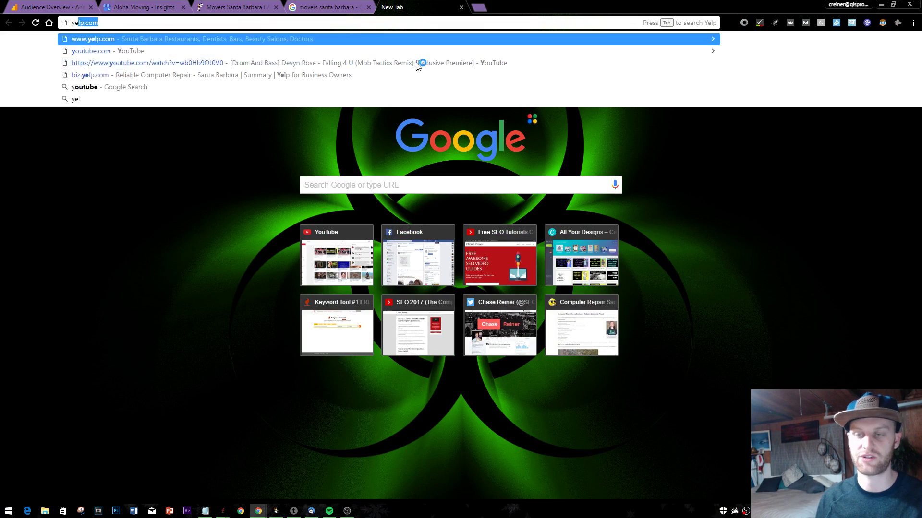
{"action": "key", "text": "Return"}
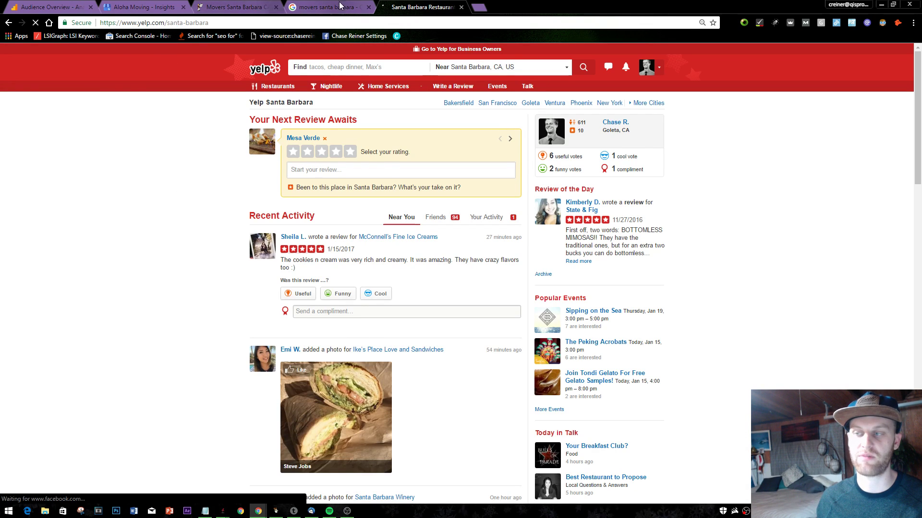
- Step back through earlier mover listings, then open page 2 of the movers santa barbara results
{"action": "left_click", "coordinate": [339, 5]}
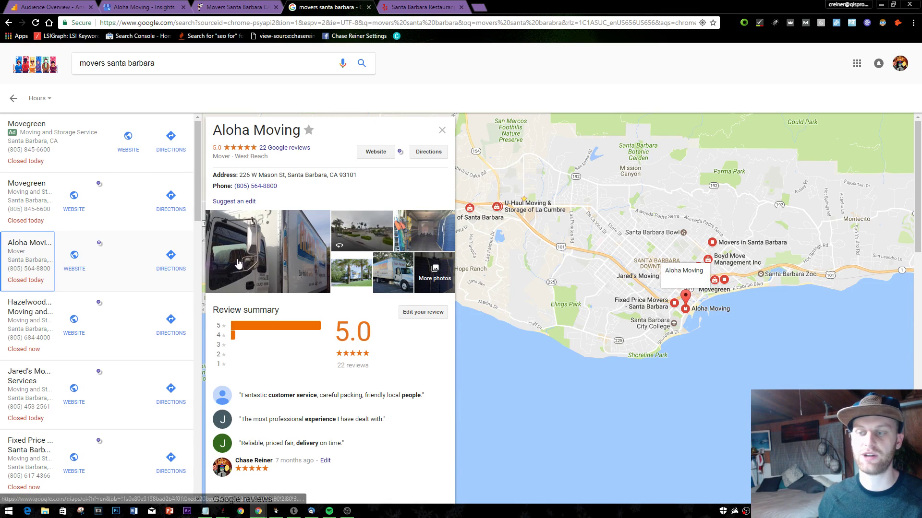
{"action": "left_click", "coordinate": [12, 23]}
{"action": "left_click", "coordinate": [9, 22]}
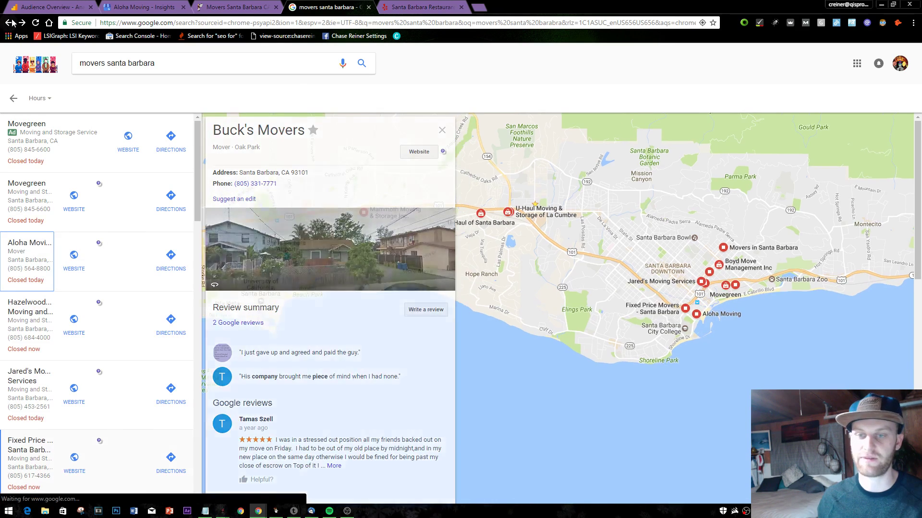
{"action": "left_click", "coordinate": [10, 23]}
{"action": "left_click", "coordinate": [9, 22]}
{"action": "left_click", "coordinate": [10, 22]}
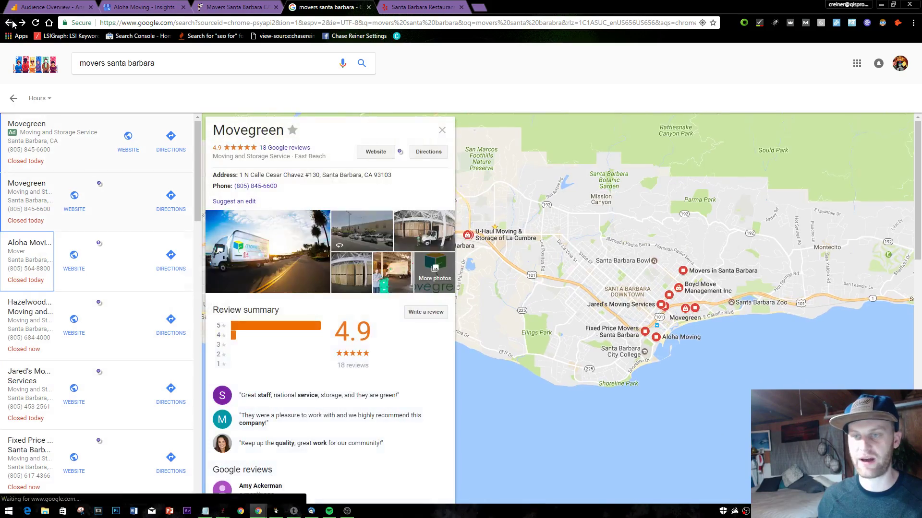
{"action": "left_click", "coordinate": [10, 22]}
{"action": "left_click", "coordinate": [10, 23]}
{"action": "left_click", "coordinate": [10, 22]}
{"action": "left_click", "coordinate": [23, 22]}
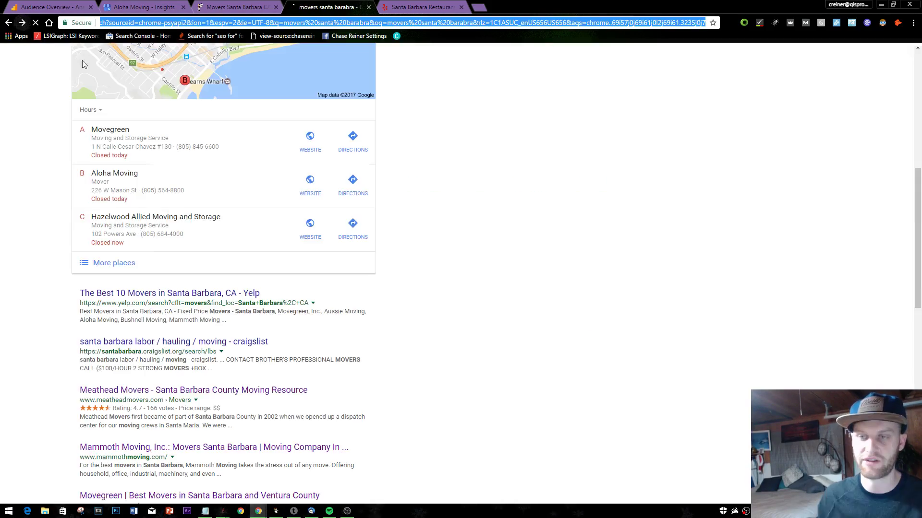
{"action": "scroll", "coordinate": [269, 230], "scroll_direction": "down", "scroll_amount": 15}
{"action": "scroll", "coordinate": [218, 458], "scroll_direction": "down", "scroll_amount": 3}
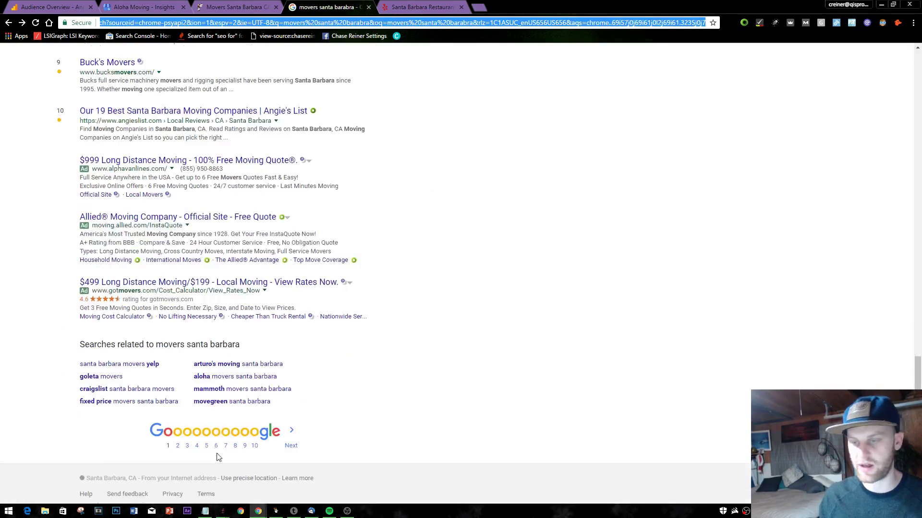
{"action": "left_click", "coordinate": [180, 438]}
- Search Yelp for 'moving' in Santa Barbara, finding Aloha Moving listed second, then return to Analytics
{"action": "left_click", "coordinate": [422, 7]}
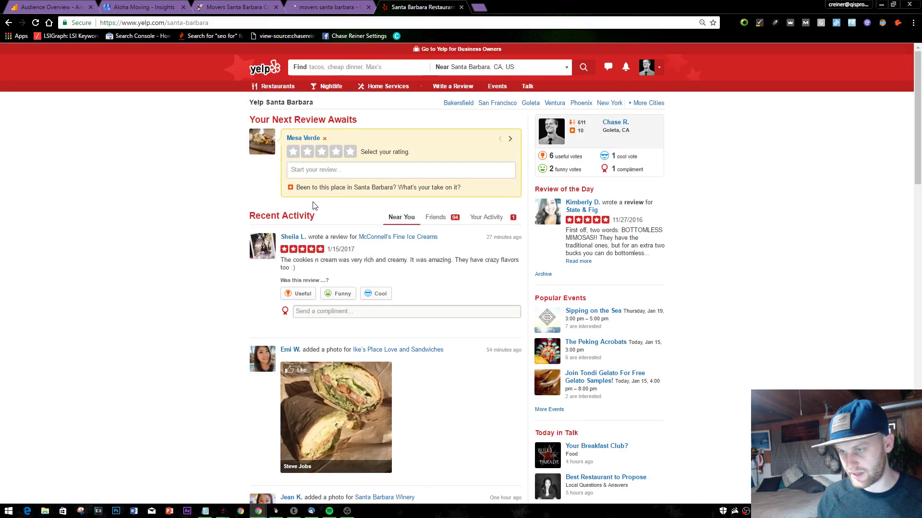
{"action": "left_click", "coordinate": [413, 66]}
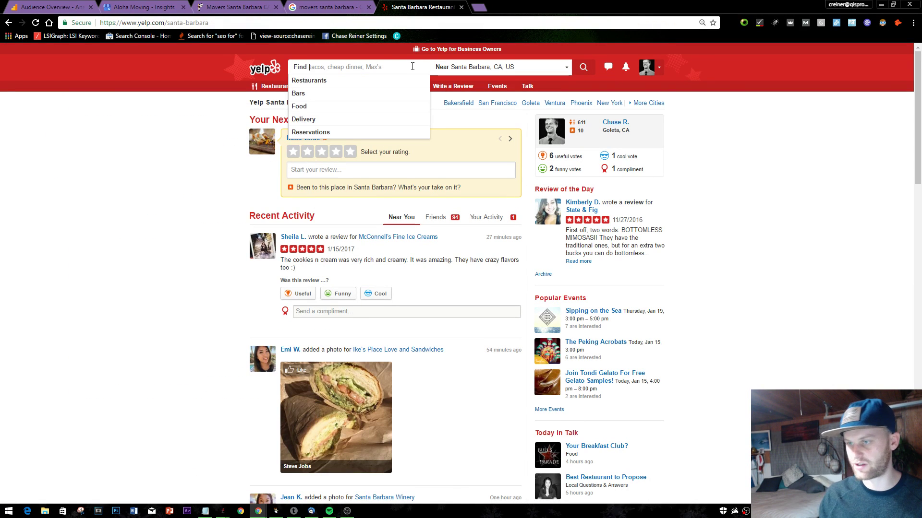
{"action": "type", "text": "moving"}
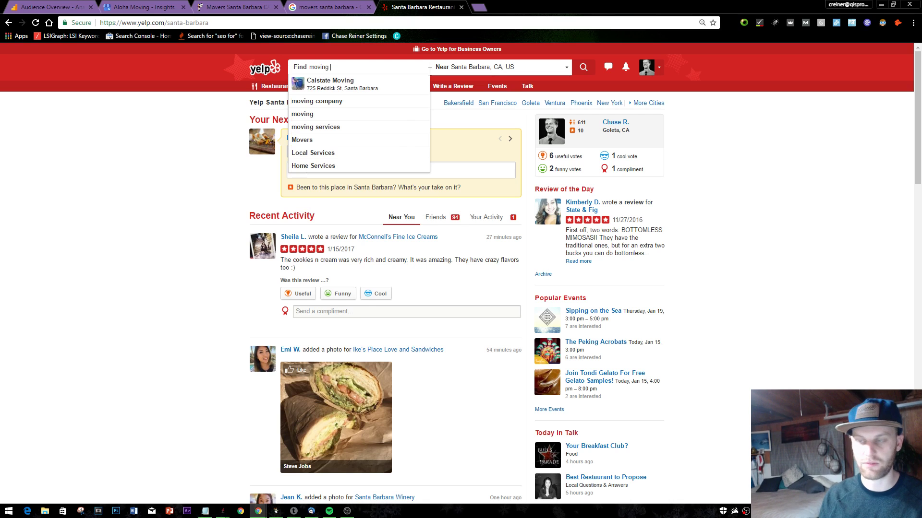
{"action": "key", "text": "Return"}
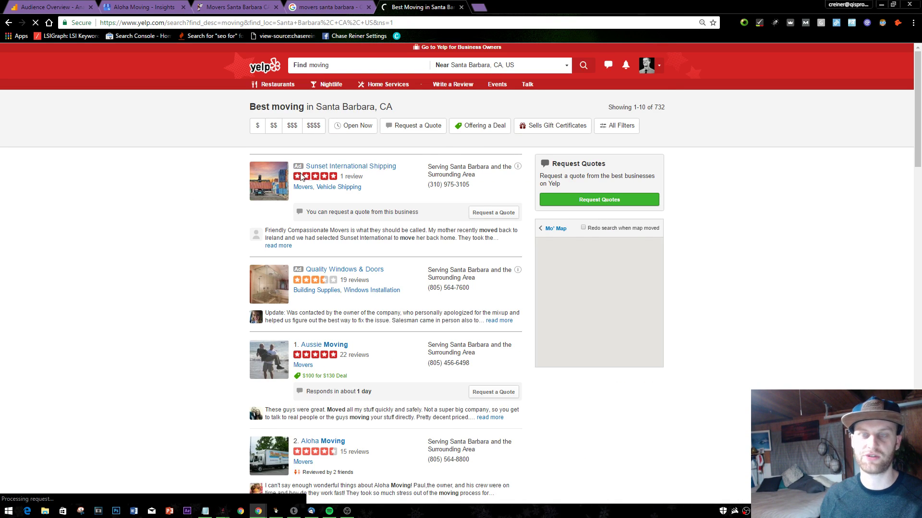
{"action": "scroll", "coordinate": [301, 173], "scroll_direction": "down", "scroll_amount": 4}
{"action": "scroll", "coordinate": [343, 245], "scroll_direction": "down", "scroll_amount": 4}
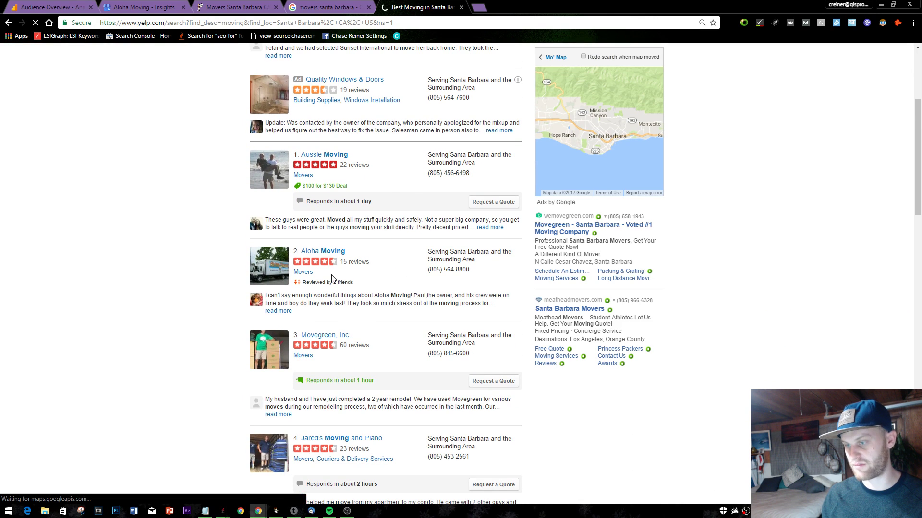
{"action": "scroll", "coordinate": [389, 299], "scroll_direction": "down", "scroll_amount": 3}
{"action": "scroll", "coordinate": [365, 336], "scroll_direction": "up", "scroll_amount": 5}
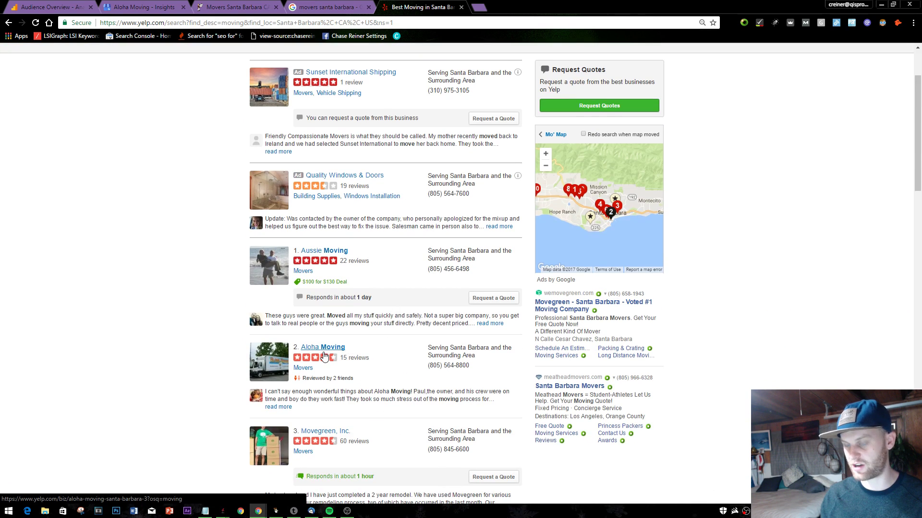
{"action": "key", "text": "ctrl+1"}
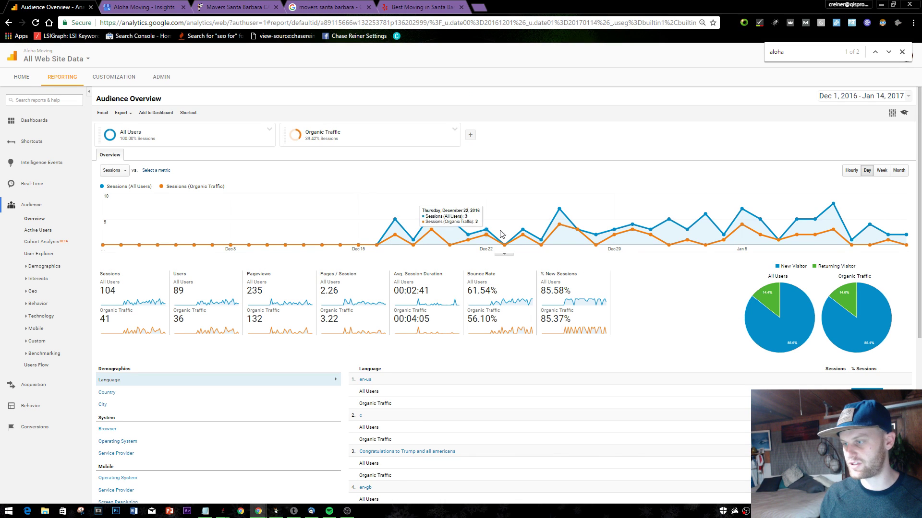
- Remove Organic Traffic from the compared segments, leaving only All Users
{"action": "left_click", "coordinate": [418, 137]}
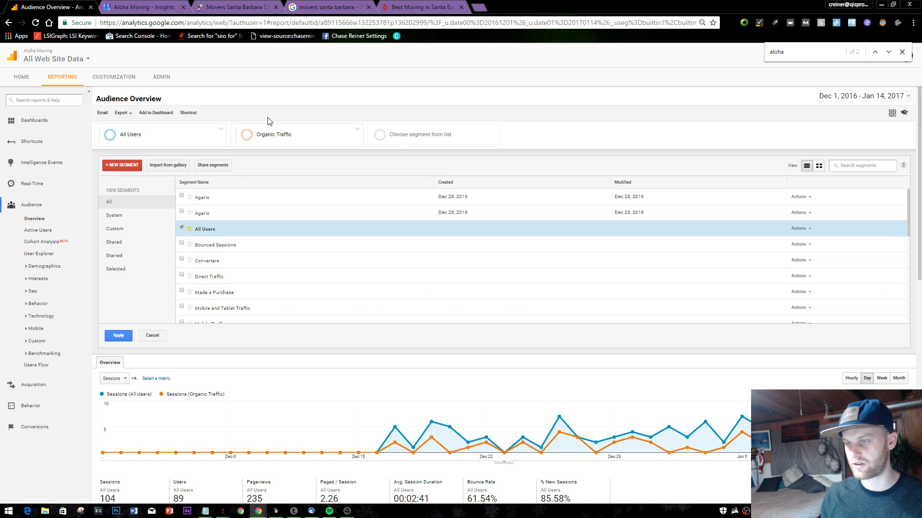
{"action": "left_click", "coordinate": [153, 338]}
{"action": "left_click", "coordinate": [314, 124]}
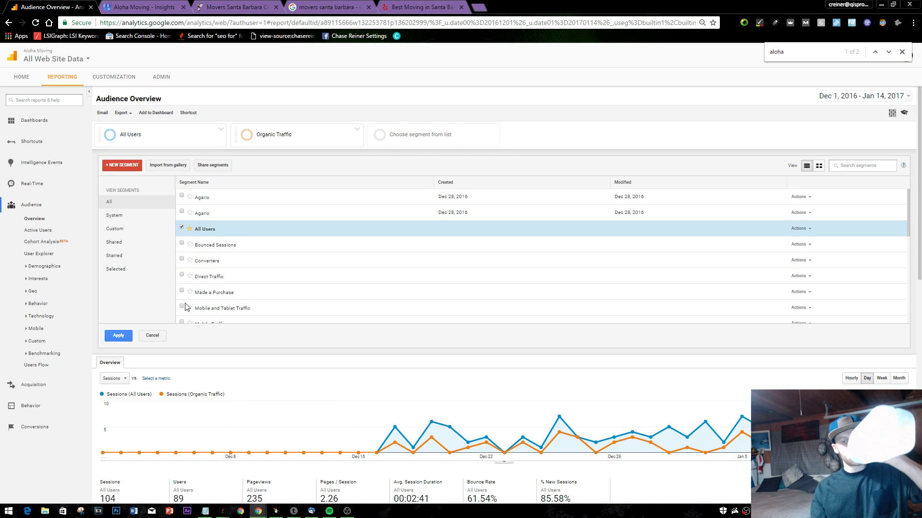
{"action": "scroll", "coordinate": [241, 264], "scroll_direction": "down", "scroll_amount": 10}
{"action": "scroll", "coordinate": [240, 264], "scroll_direction": "up", "scroll_amount": 8}
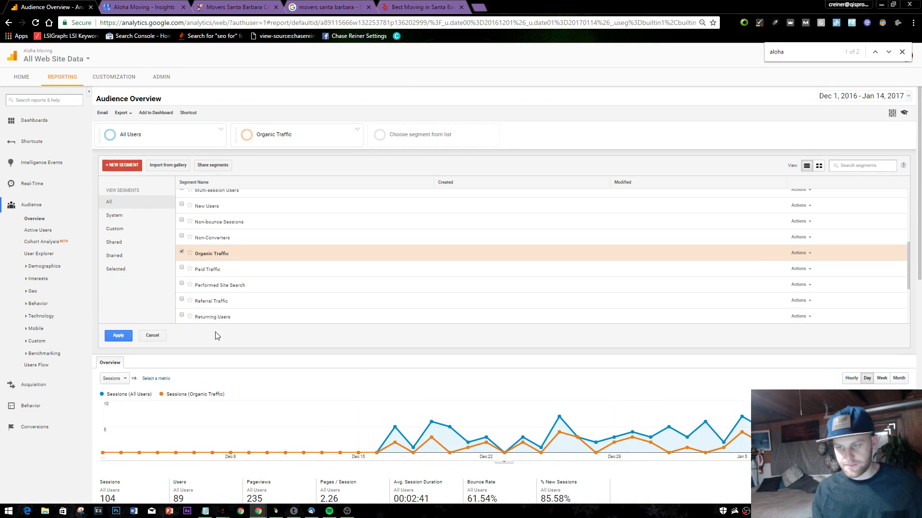
{"action": "left_click", "coordinate": [182, 253]}
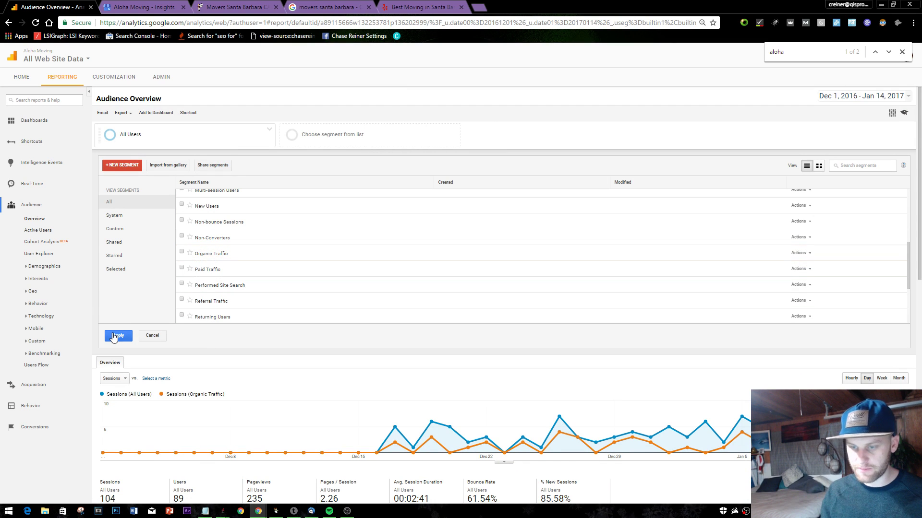
{"action": "left_click", "coordinate": [113, 337]}
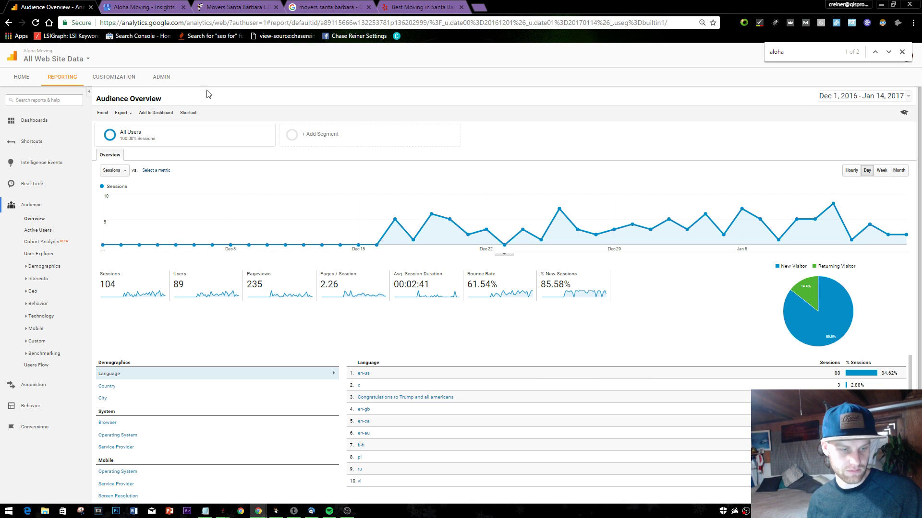
- Look through the open tabs and open PlePer.com in a new tab
{"action": "left_click", "coordinate": [321, 7]}
{"action": "left_click", "coordinate": [418, 6]}
{"action": "left_click", "coordinate": [235, 6]}
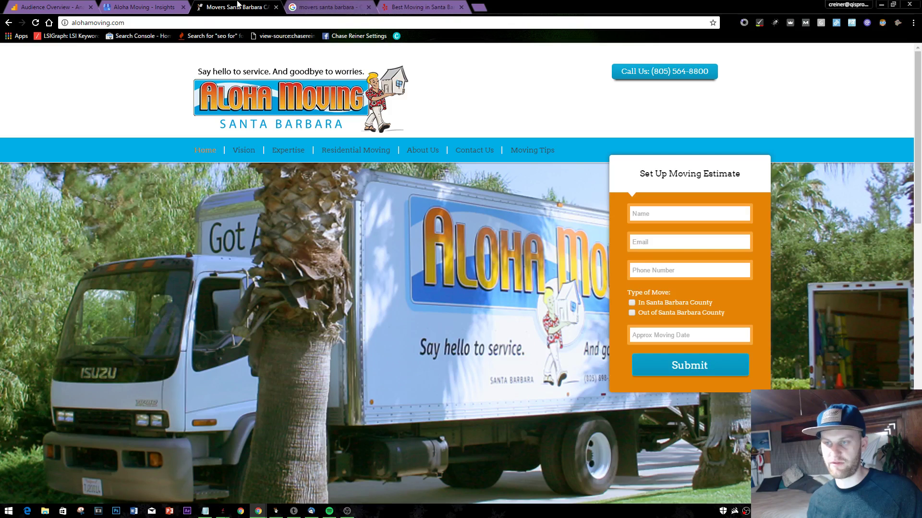
{"action": "left_click", "coordinate": [365, 4]}
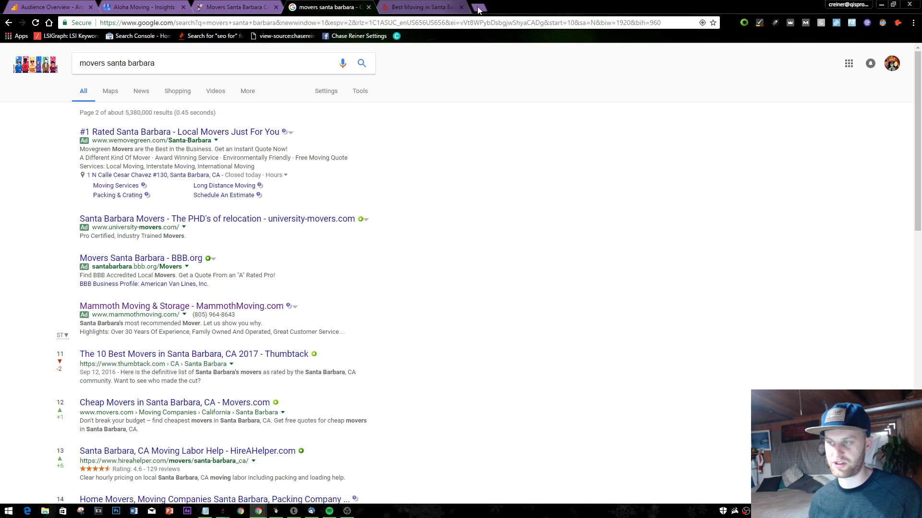
{"action": "left_click", "coordinate": [478, 6]}
{"action": "type", "text": "pl"}
{"action": "key", "text": "Return"}
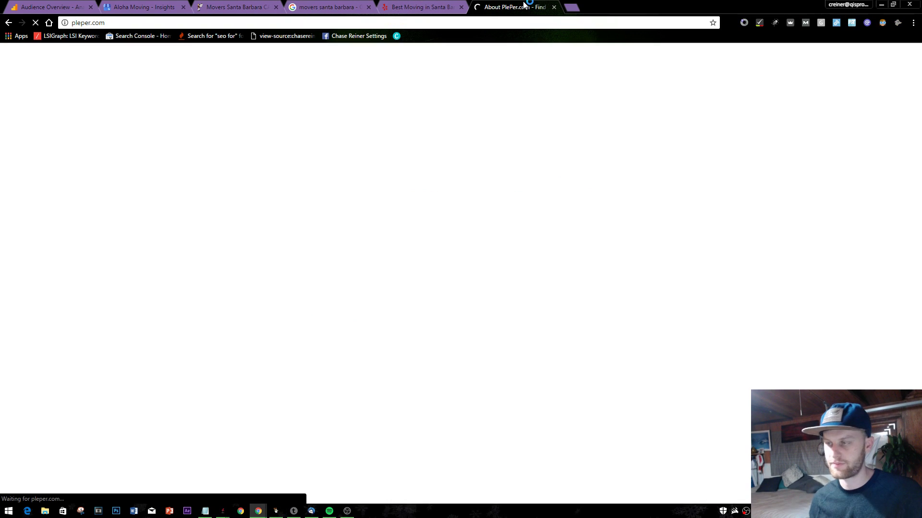
{"action": "left_click", "coordinate": [439, 4]}
- Return to Google Analytics and open the Acquisition > All Traffic > Source/Medium report
{"action": "key", "text": "ctrl+shift+Tab"}
{"action": "key", "text": "ctrl+shift+Tab"}
{"action": "key", "text": "ctrl+shift+Tab"}
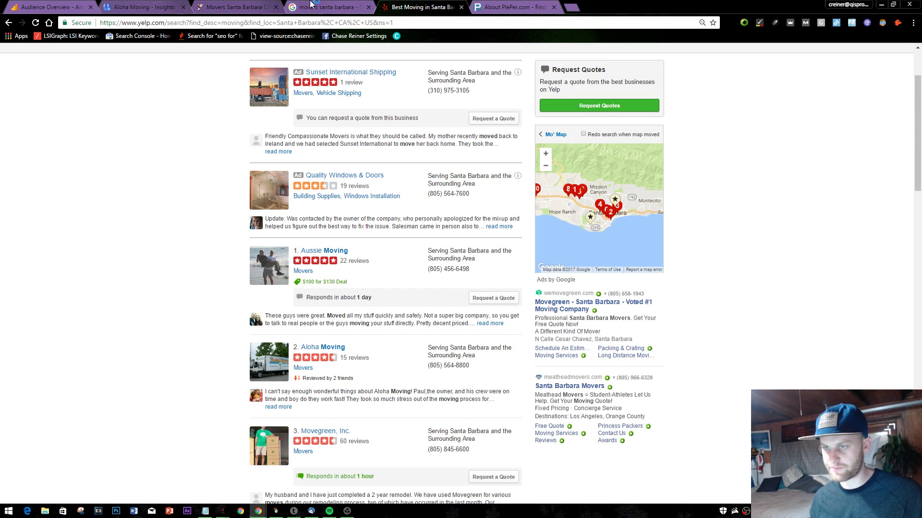
{"action": "scroll", "coordinate": [480, 243], "scroll_direction": "down", "scroll_amount": 4}
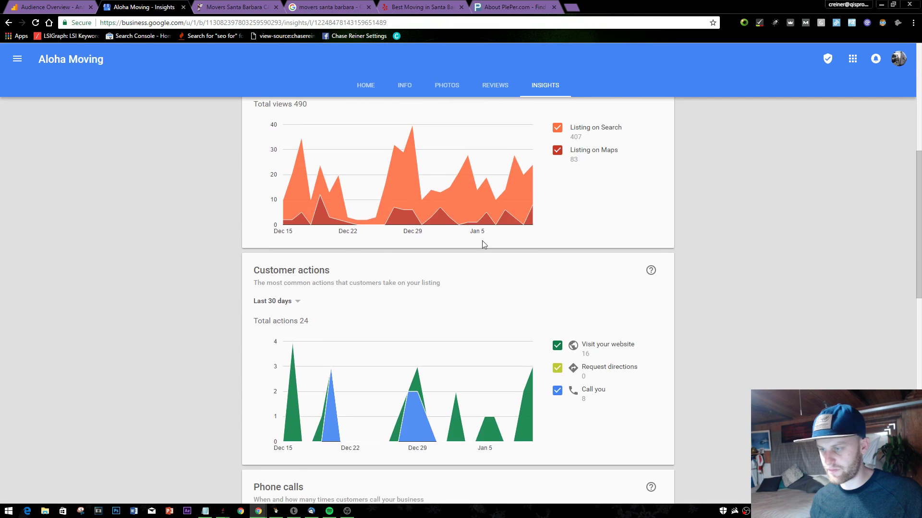
{"action": "scroll", "coordinate": [480, 243], "scroll_direction": "up", "scroll_amount": 5}
{"action": "key", "text": "ctrl+shift+Tab"}
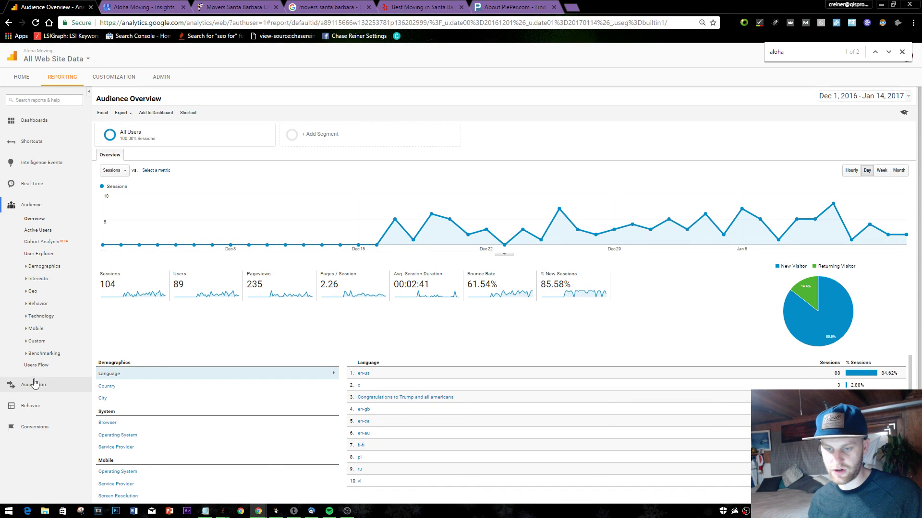
{"action": "left_click", "coordinate": [30, 385]}
{"action": "left_click", "coordinate": [39, 410]}
{"action": "left_click", "coordinate": [51, 446]}
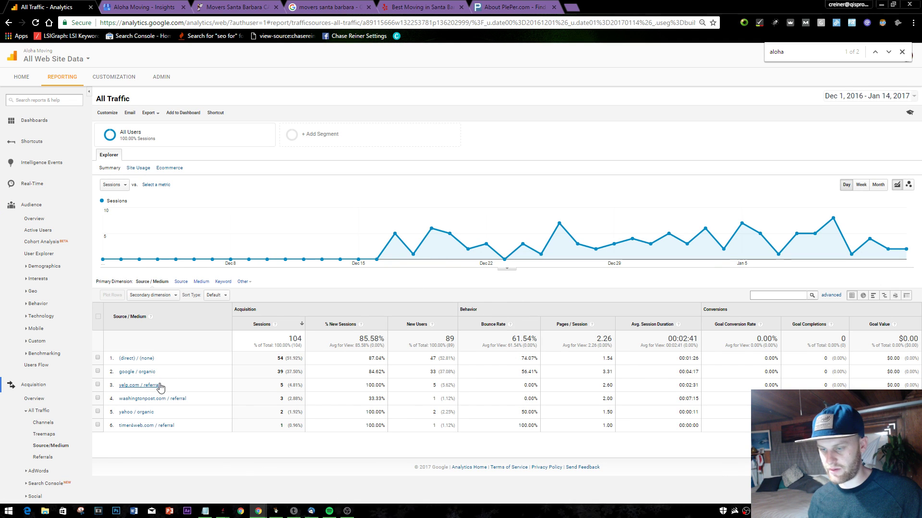
- Check the date range and segments (yelp.com: 5 of 104 sessions), then return to Yelp's movers results
{"action": "left_click", "coordinate": [904, 96]}
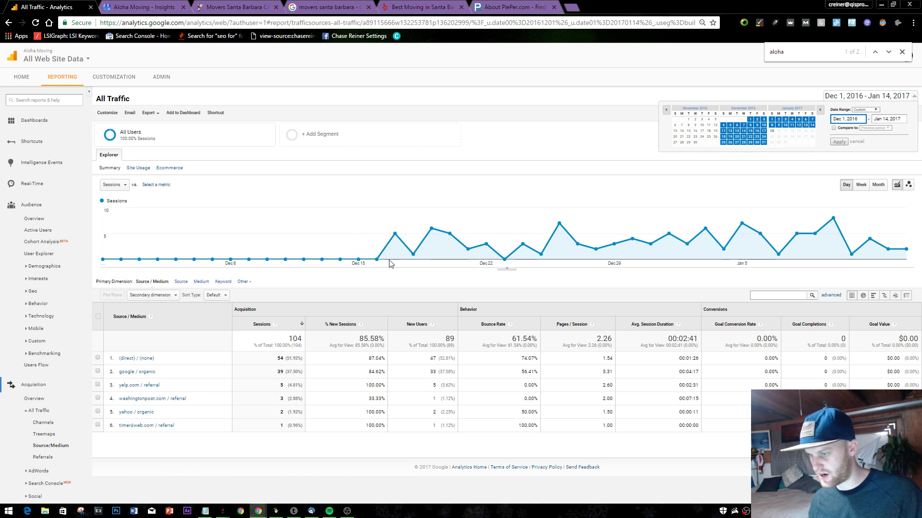
{"action": "left_click", "coordinate": [331, 135]}
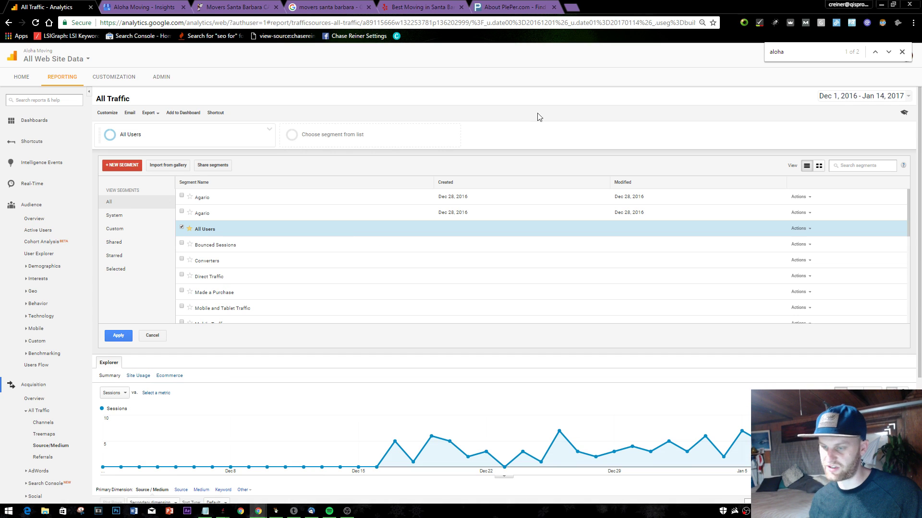
{"action": "left_click", "coordinate": [158, 335]}
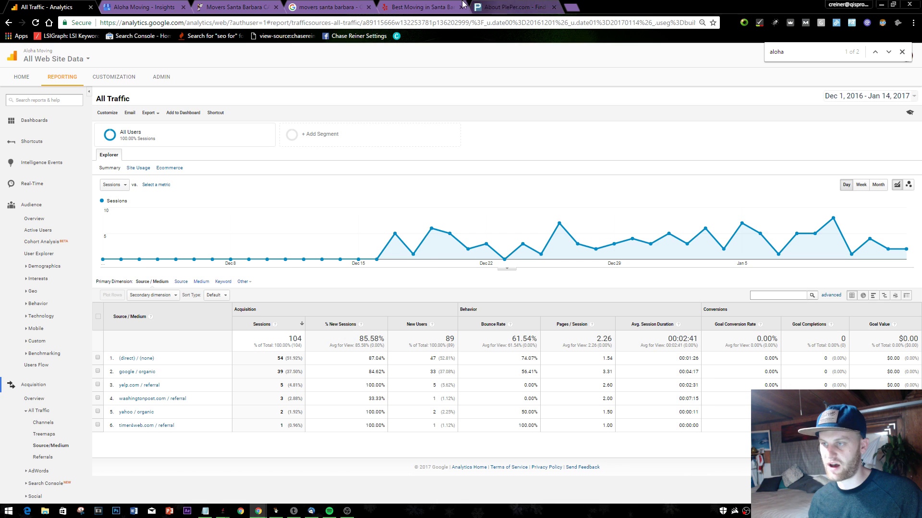
{"action": "left_click", "coordinate": [418, 7]}
{"action": "scroll", "coordinate": [419, 262], "scroll_direction": "up", "scroll_amount": 2}
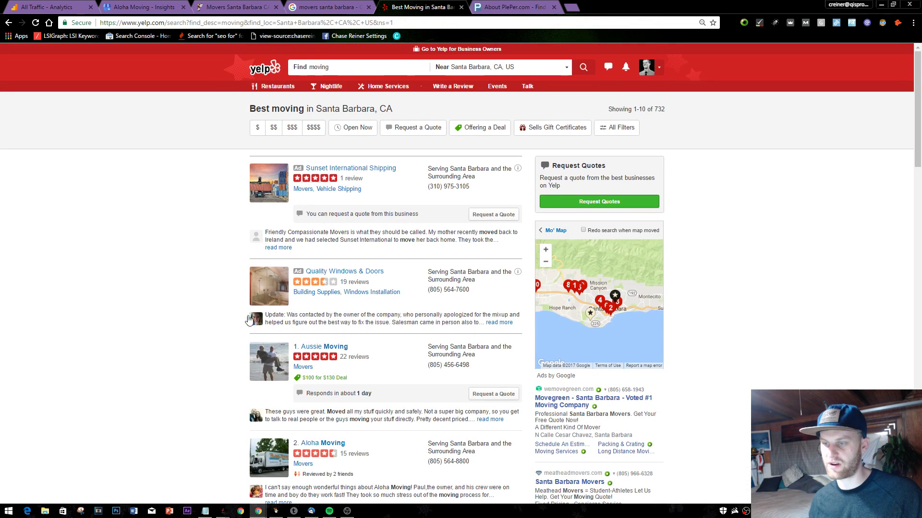
- Open Aloha Moving's Yelp business page and skim it
{"action": "scroll", "coordinate": [308, 345], "scroll_direction": "down", "scroll_amount": 2}
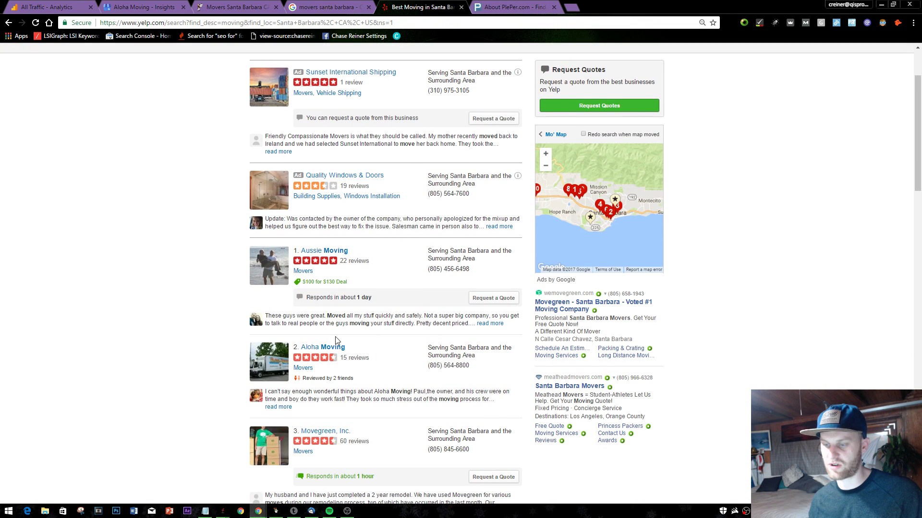
{"action": "left_click", "coordinate": [335, 347]}
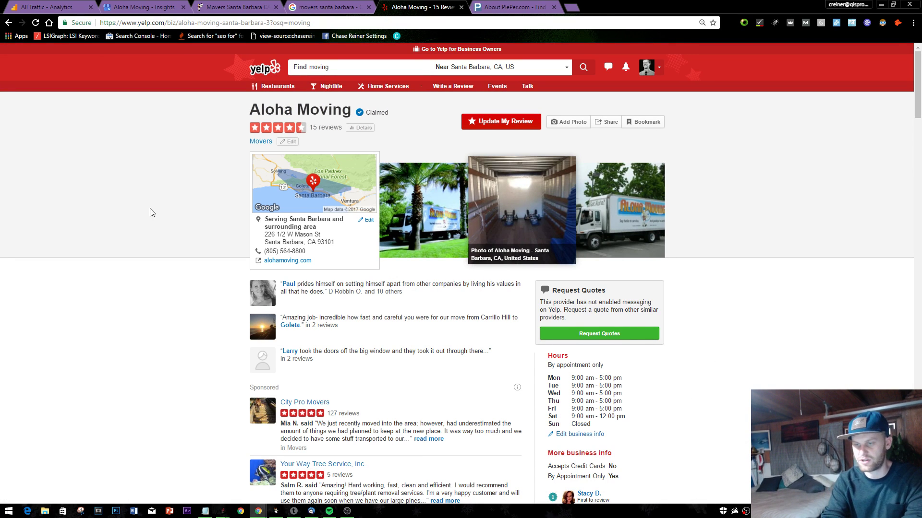
{"action": "scroll", "coordinate": [430, 144], "scroll_direction": "down", "scroll_amount": 6}
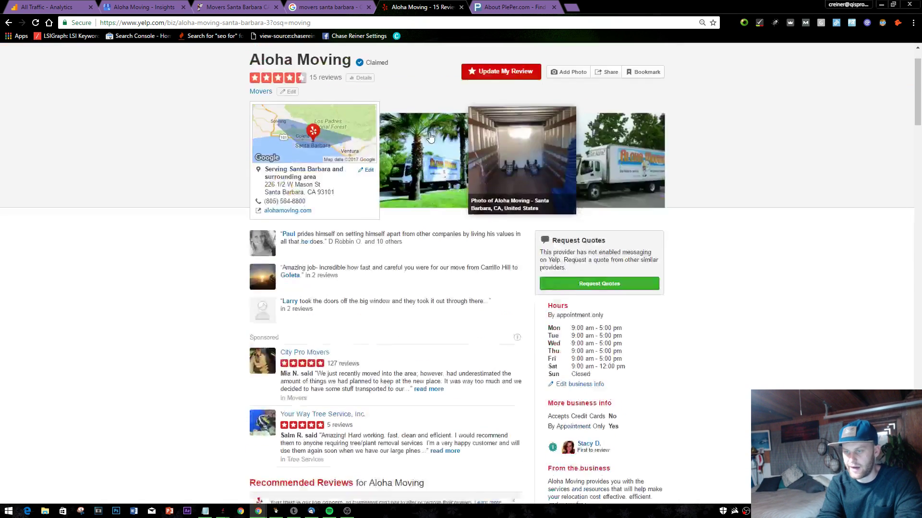
{"action": "scroll", "coordinate": [432, 148], "scroll_direction": "up", "scroll_amount": 6}
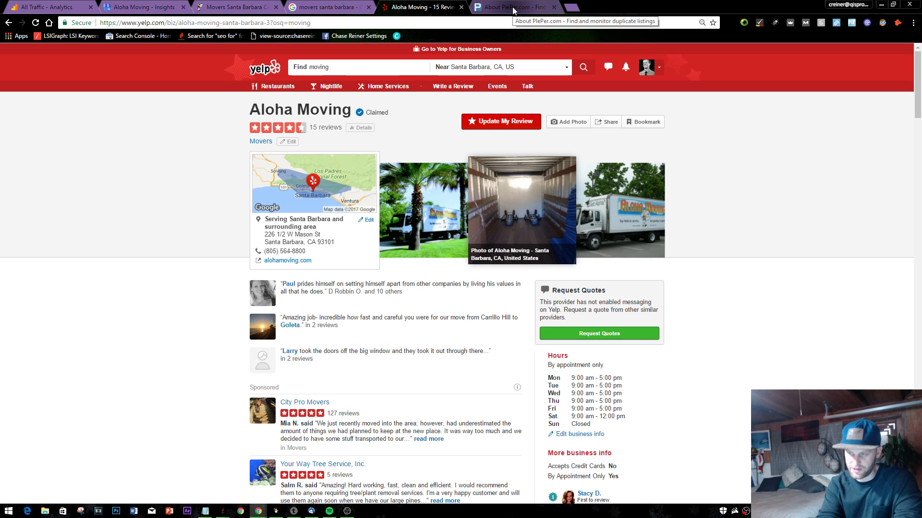
- Compare the movers search results, PlePer about page, Yelp page and alohamoving.com tabs
{"action": "left_click", "coordinate": [342, 5]}
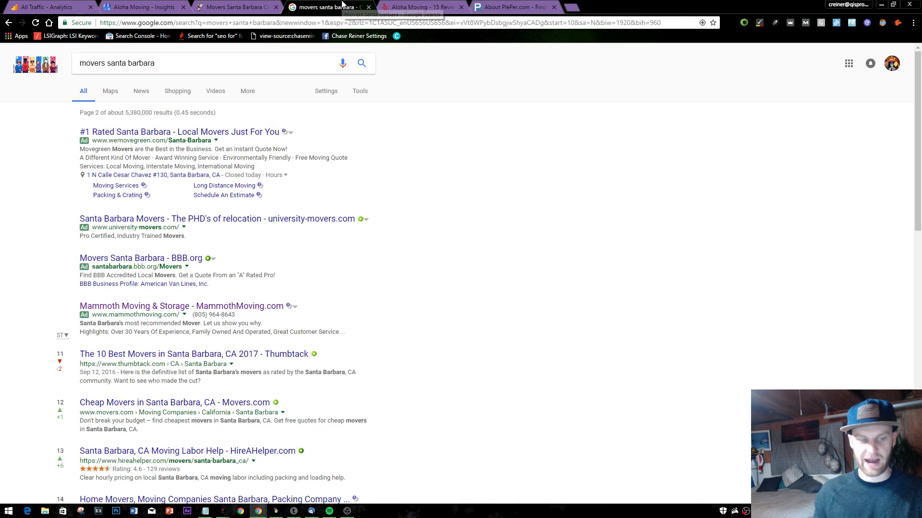
{"action": "scroll", "coordinate": [274, 252], "scroll_direction": "down", "scroll_amount": 4}
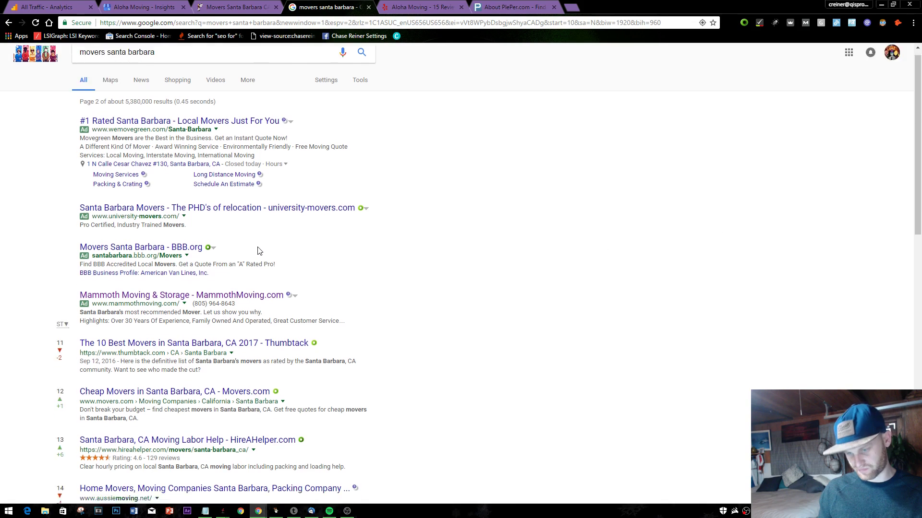
{"action": "scroll", "coordinate": [273, 252], "scroll_direction": "up", "scroll_amount": 1}
{"action": "left_click", "coordinate": [489, 4]}
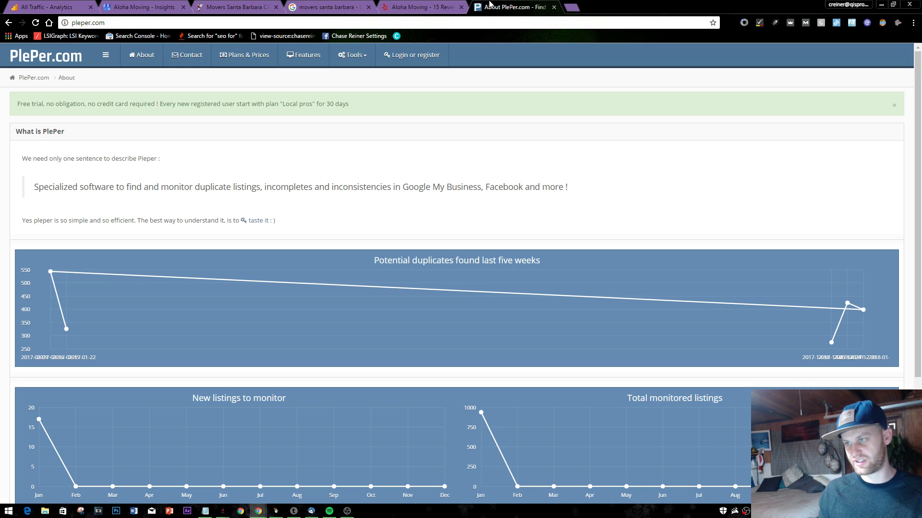
{"action": "left_click", "coordinate": [421, 4]}
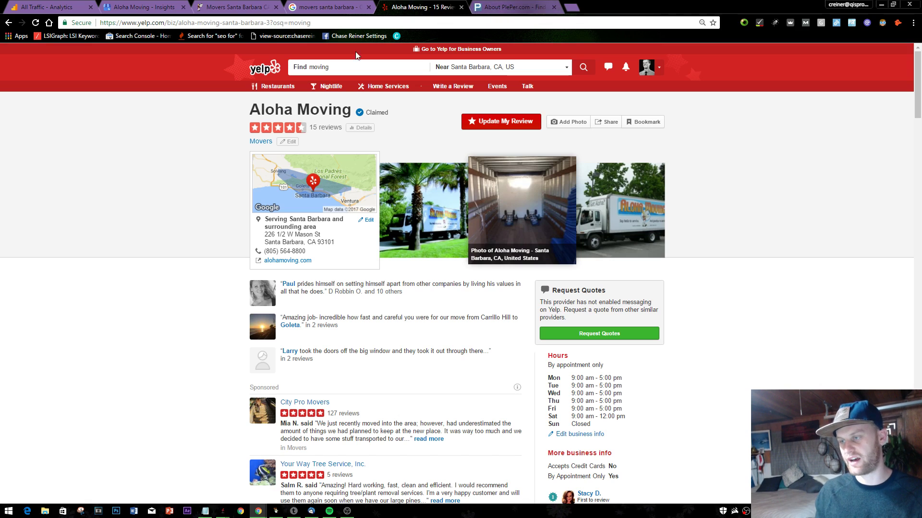
{"action": "left_click", "coordinate": [235, 7]}
{"action": "left_click", "coordinate": [388, 5]}
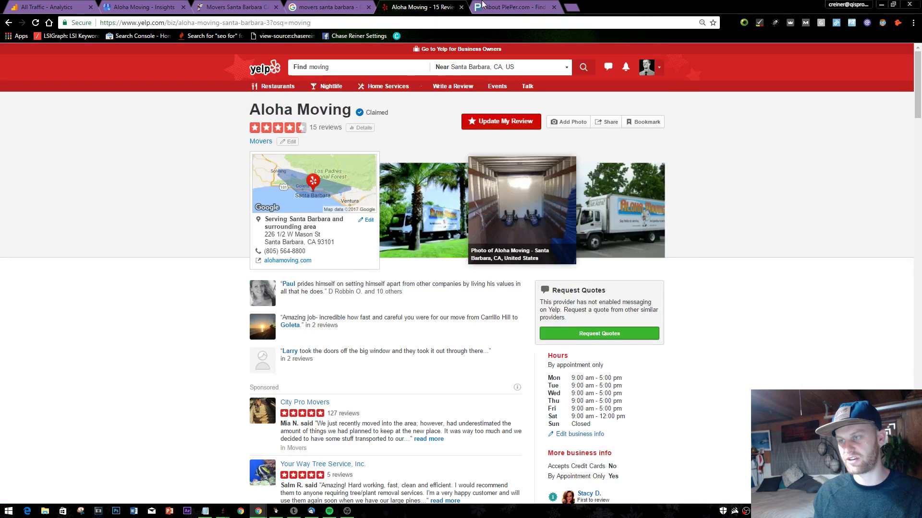
{"action": "left_click", "coordinate": [508, 7]}
{"action": "key", "text": "ctrl+shift+Tab"}
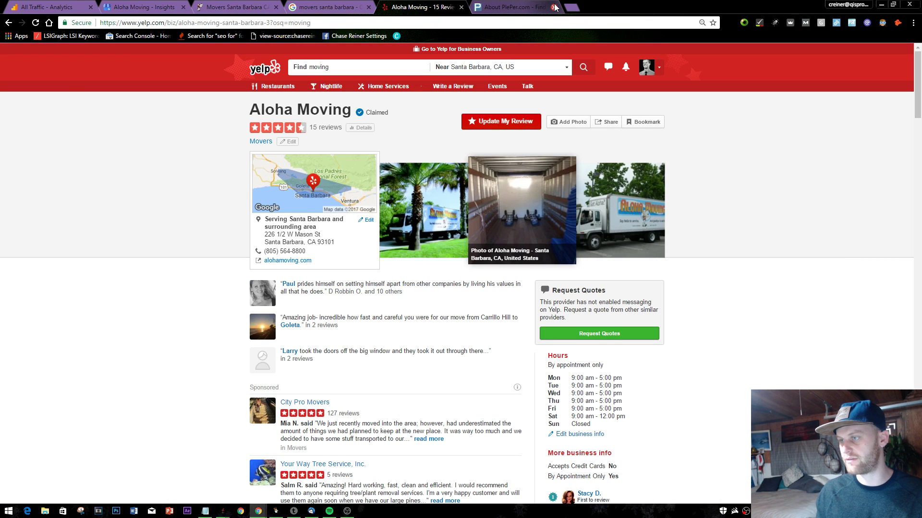
{"action": "left_click", "coordinate": [528, 7]}
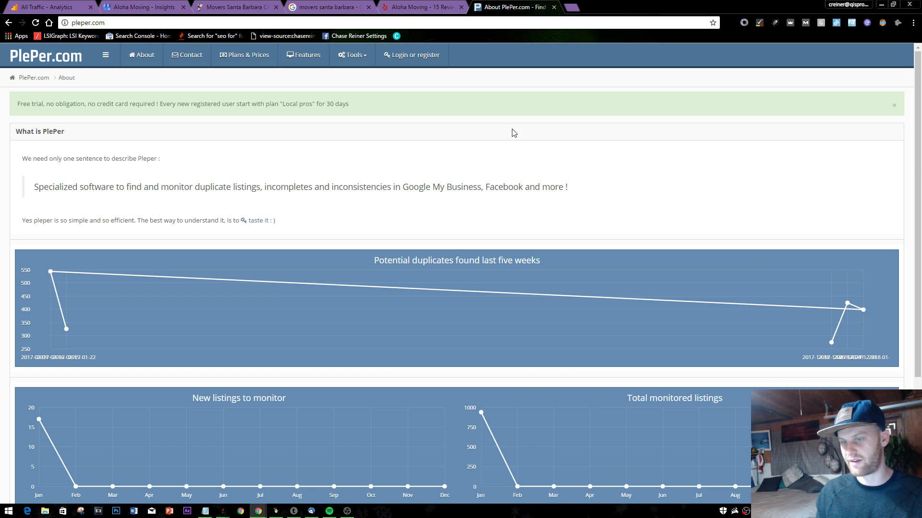
{"action": "scroll", "coordinate": [521, 202], "scroll_direction": "down", "scroll_amount": 4}
{"action": "scroll", "coordinate": [494, 216], "scroll_direction": "up", "scroll_amount": 4}
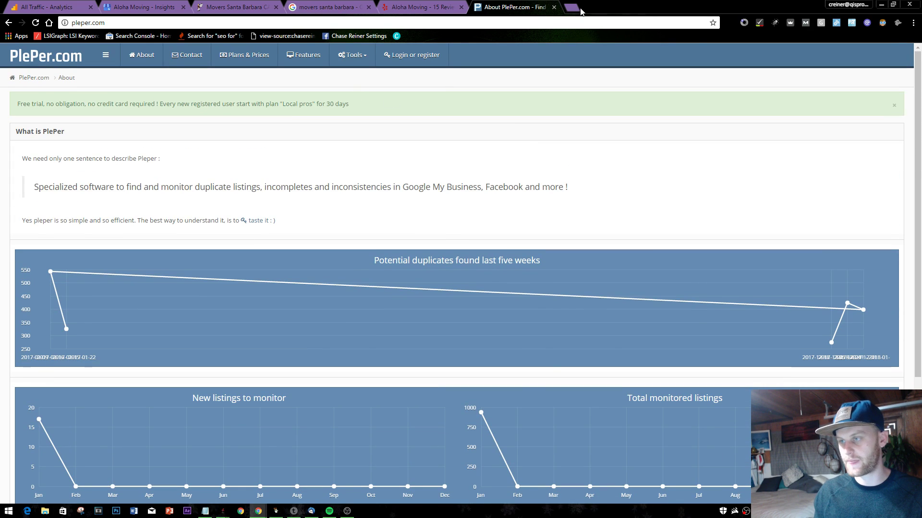
- Close the PlePer and movers santa barbara tabs and go back to the alohamoving.com homepage
{"action": "left_click", "coordinate": [553, 6]}
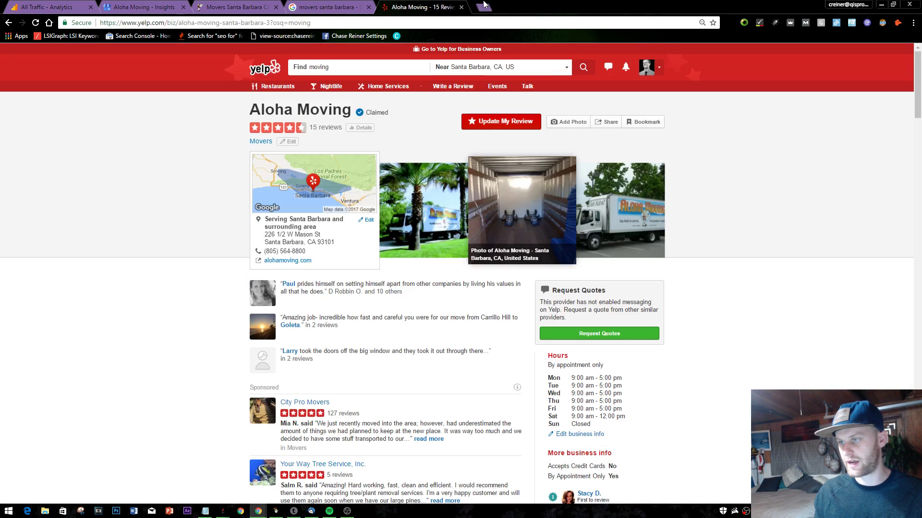
{"action": "left_click", "coordinate": [365, 6]}
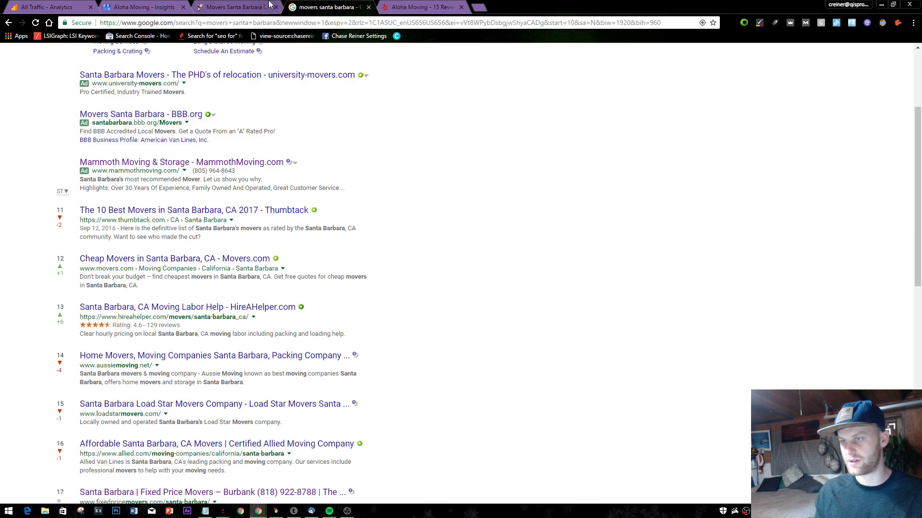
{"action": "left_click", "coordinate": [368, 7]}
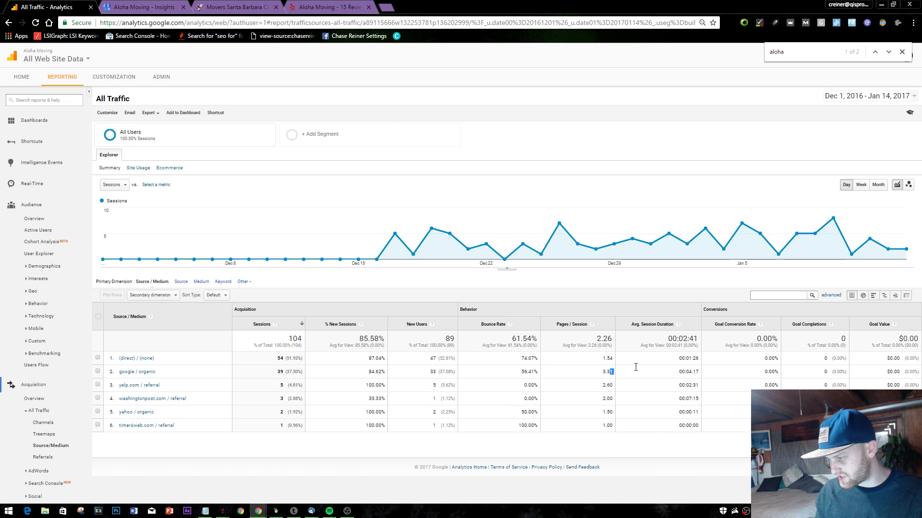
{"action": "key", "text": "ctrl+3"}
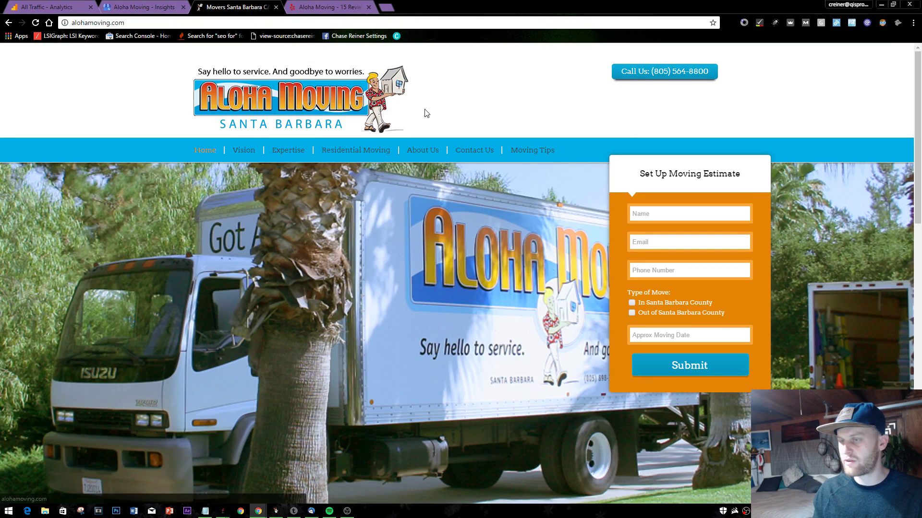
{"action": "key", "text": "alt+Tab"}
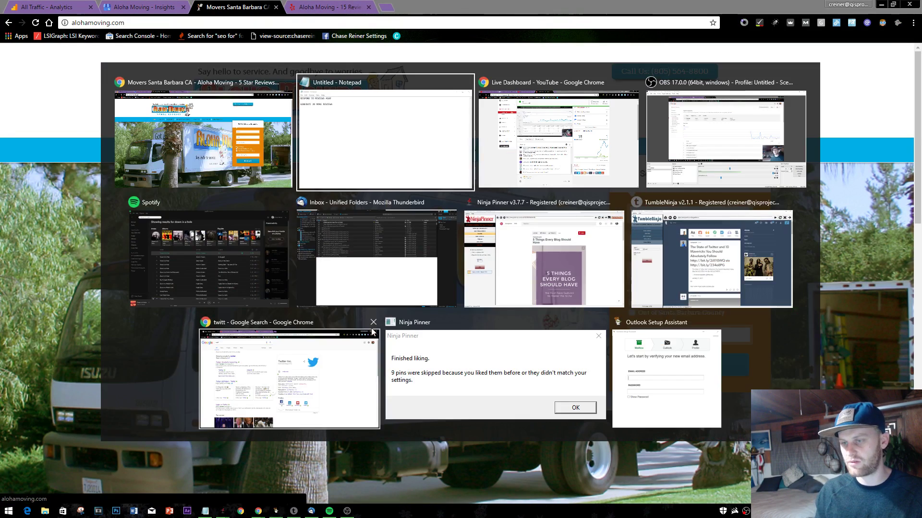
- Add a 'Hot Jar' line to the Notepad to-do list, then return to Aloha Moving's Yelp page
{"action": "key", "text": "Return"}
{"action": "key", "text": "Return"}
{"action": "type", "text": "Hot Jar"}
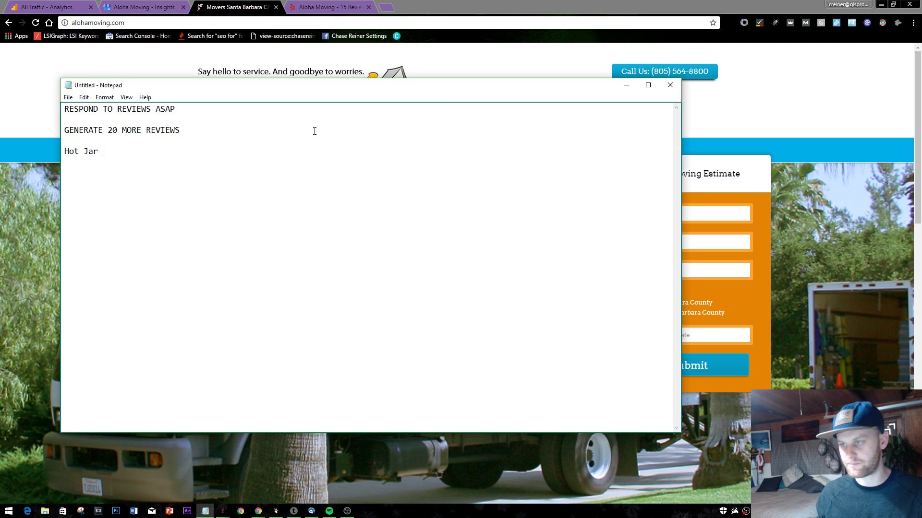
{"action": "left_click", "coordinate": [327, 7]}
{"action": "left_click", "coordinate": [253, 7]}
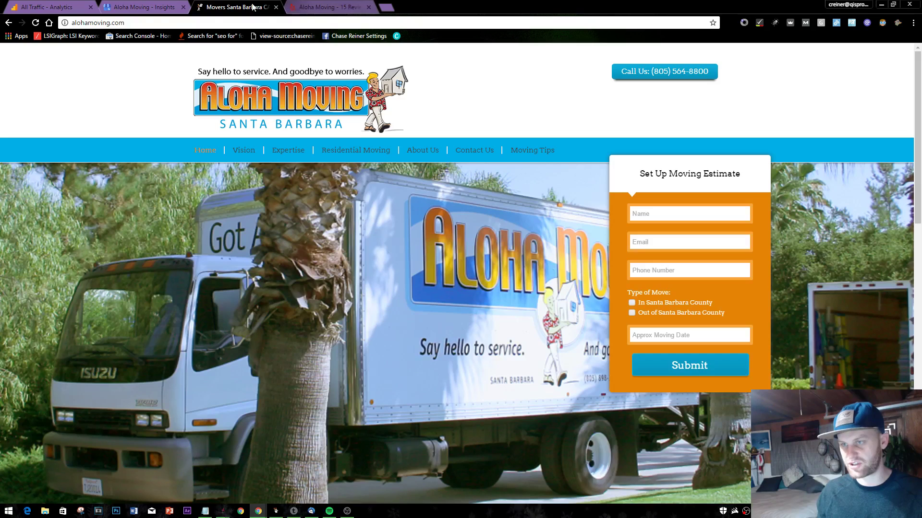
{"action": "left_click", "coordinate": [358, 6]}
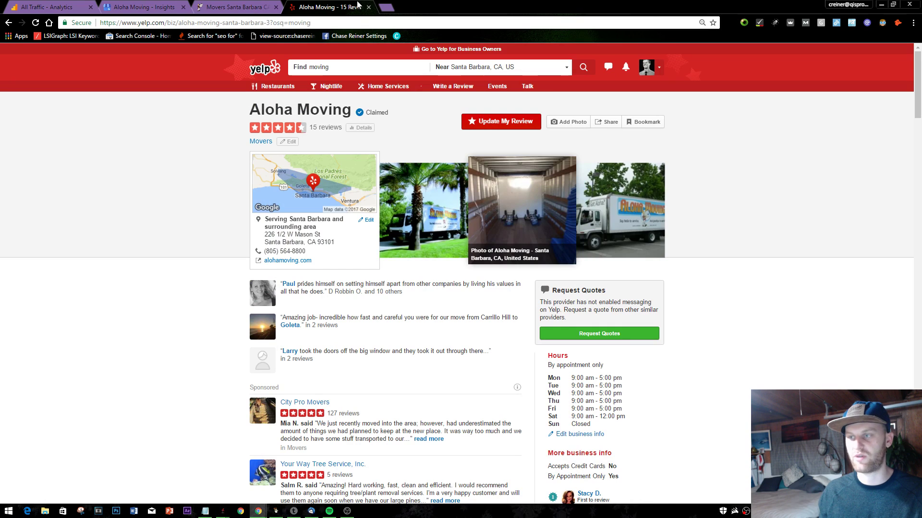
- Open facebook.com in a new tab, then view the alohamoving.com Moving Tips page
{"action": "left_click", "coordinate": [387, 9]}
{"action": "type", "text": "faceo"}
{"action": "key", "text": "BackSpace"}
{"action": "key", "text": "BackSpace"}
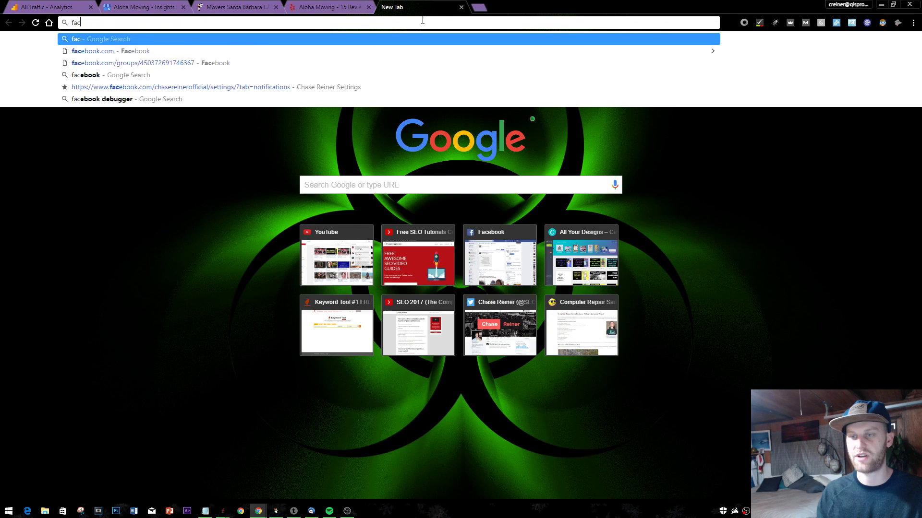
{"action": "type", "text": "ebook.com"}
{"action": "key", "text": "Return"}
{"action": "left_click", "coordinate": [235, 6]}
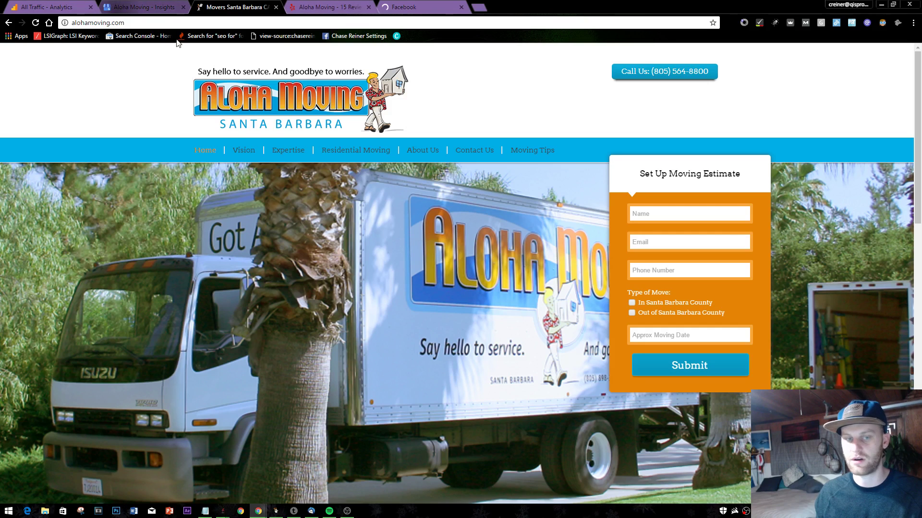
{"action": "left_click", "coordinate": [532, 150]}
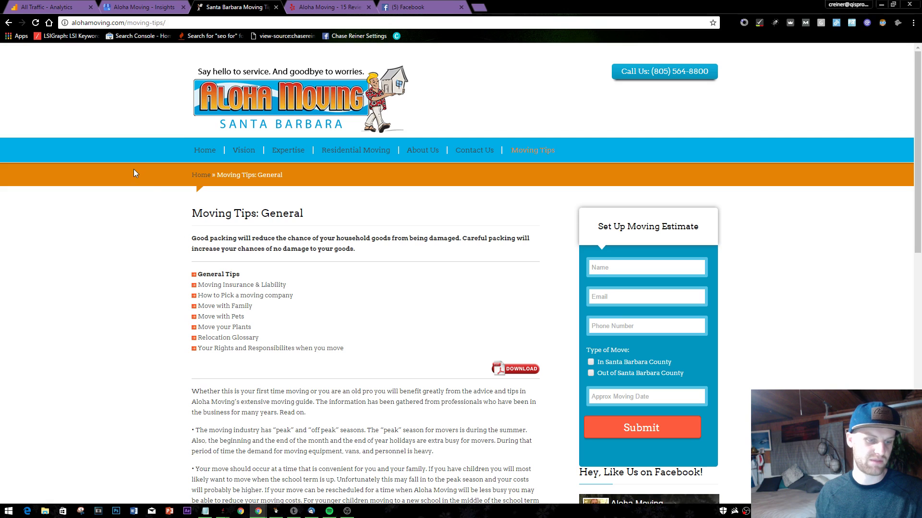
- Search Google for 'pmd domain', close those results and cycle back to Aloha Moving's Yelp page
{"action": "left_click", "coordinate": [478, 7]}
{"action": "type", "text": "o"}
{"action": "key", "text": "BackSpace"}
{"action": "type", "text": "pmd domai"}
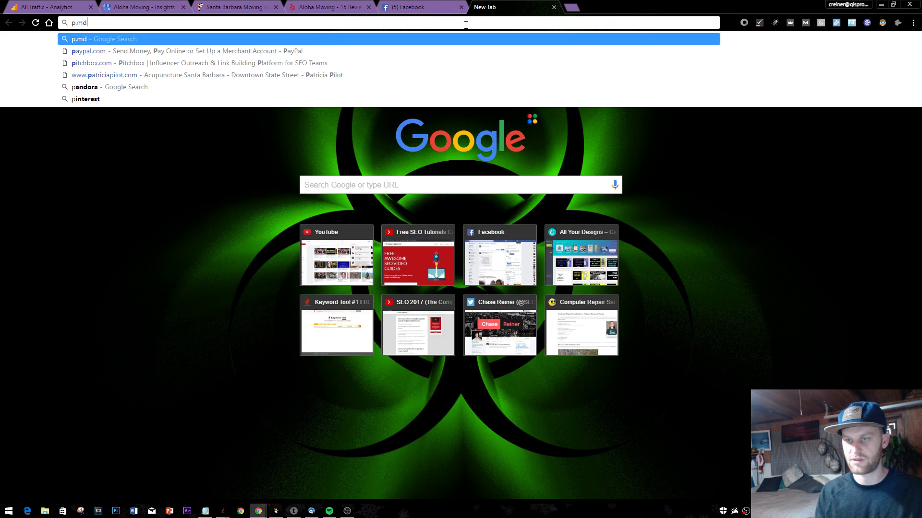
{"action": "type", "text": "n"}
{"action": "key", "text": "Return"}
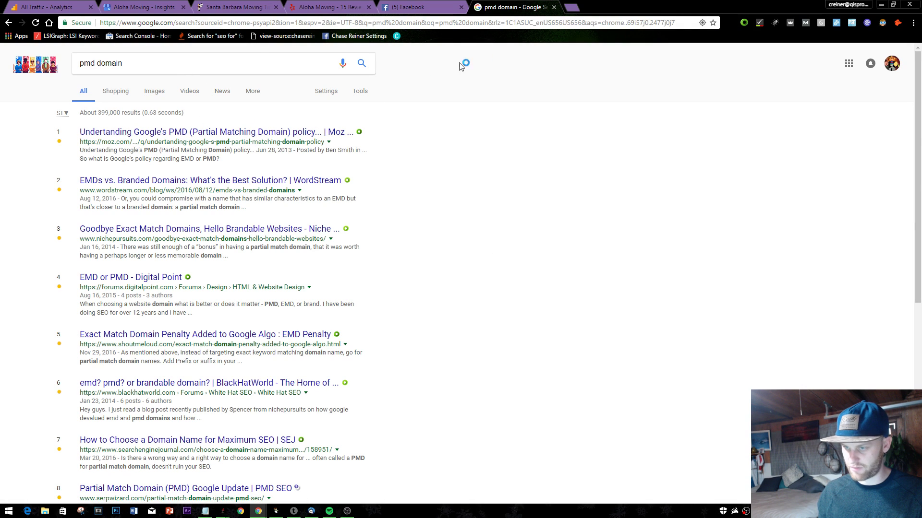
{"action": "left_click", "coordinate": [554, 8]}
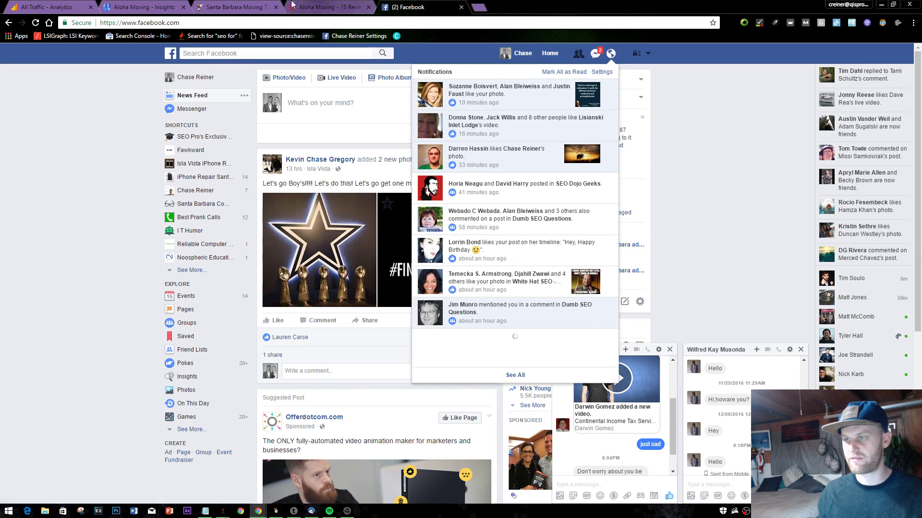
{"action": "key", "text": "ctrl+shift+Tab"}
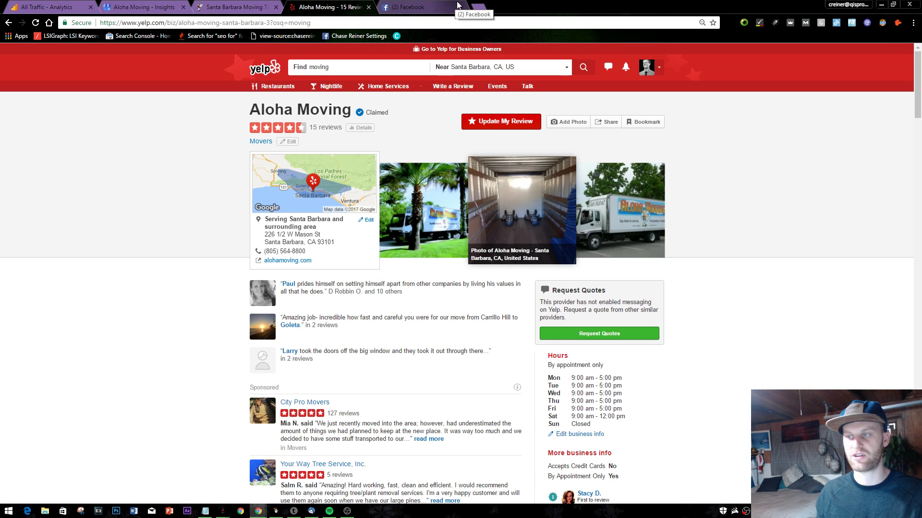
- Search 'iphone repair santa barbara', check the iphonerepairsantabarbara.com result, and close the tab
{"action": "left_click", "coordinate": [478, 8]}
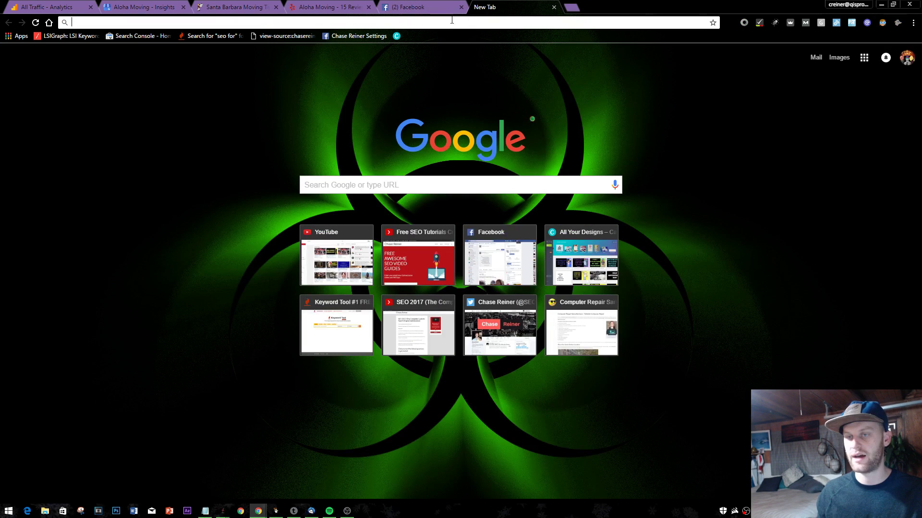
{"action": "type", "text": "iphone r"}
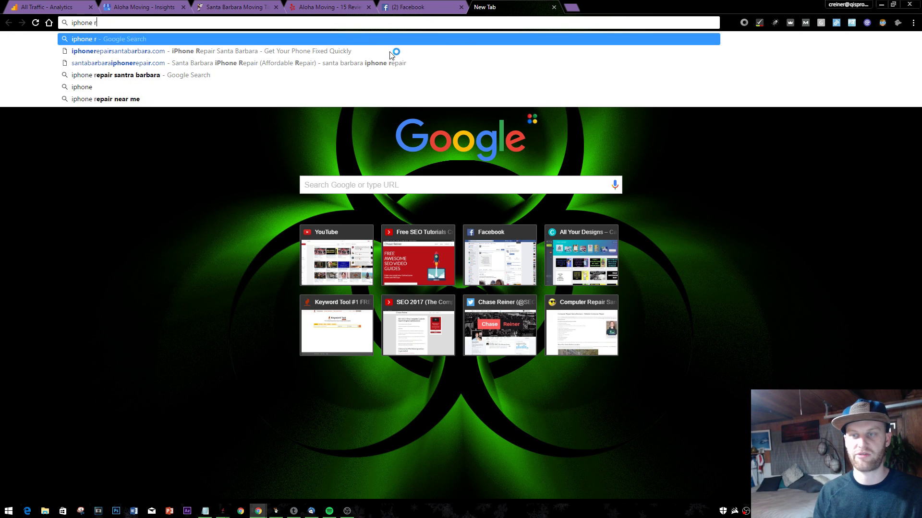
{"action": "type", "text": "epair santa barbara"}
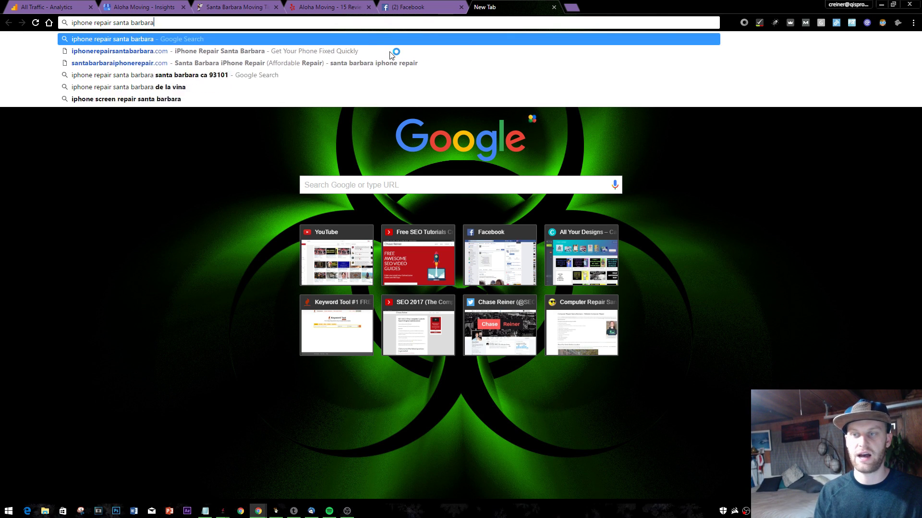
{"action": "key", "text": "Return"}
{"action": "scroll", "coordinate": [144, 336], "scroll_direction": "down", "scroll_amount": 6}
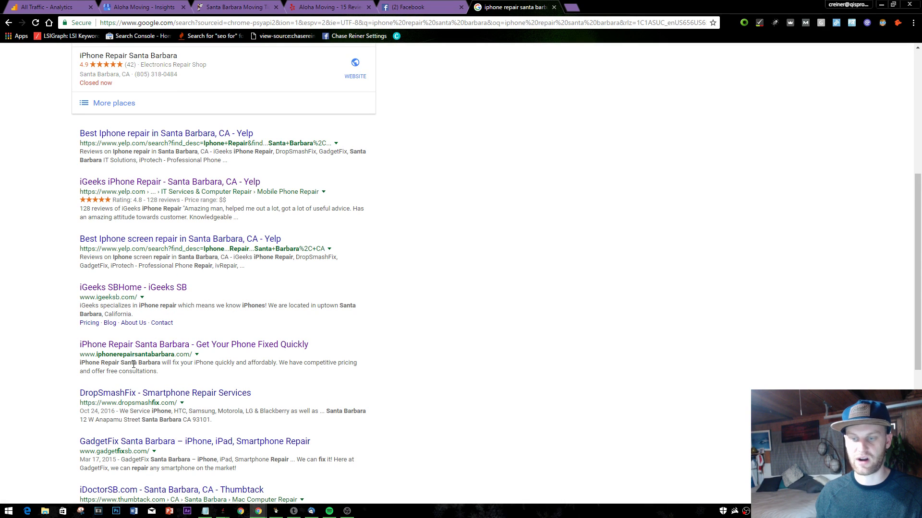
{"action": "triple_click", "coordinate": [145, 358]}
{"action": "left_click", "coordinate": [209, 354]}
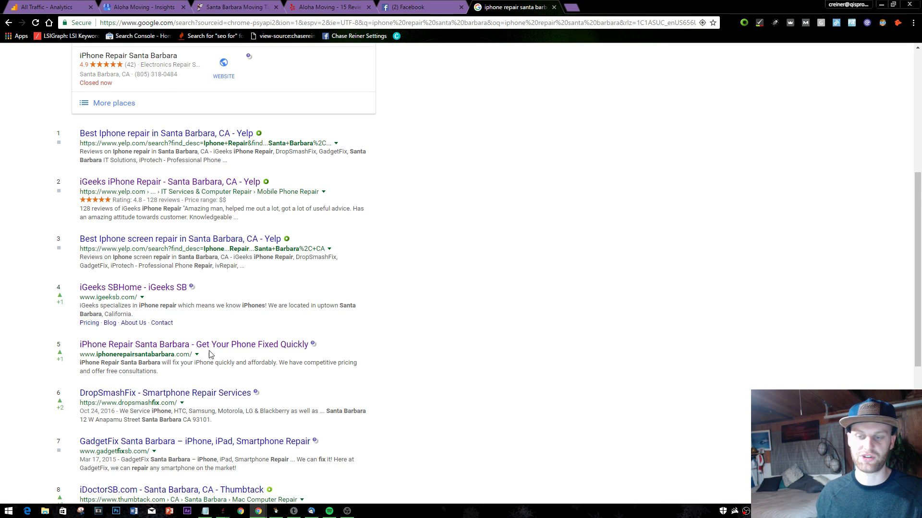
{"action": "scroll", "coordinate": [551, 66], "scroll_direction": "up", "scroll_amount": 7}
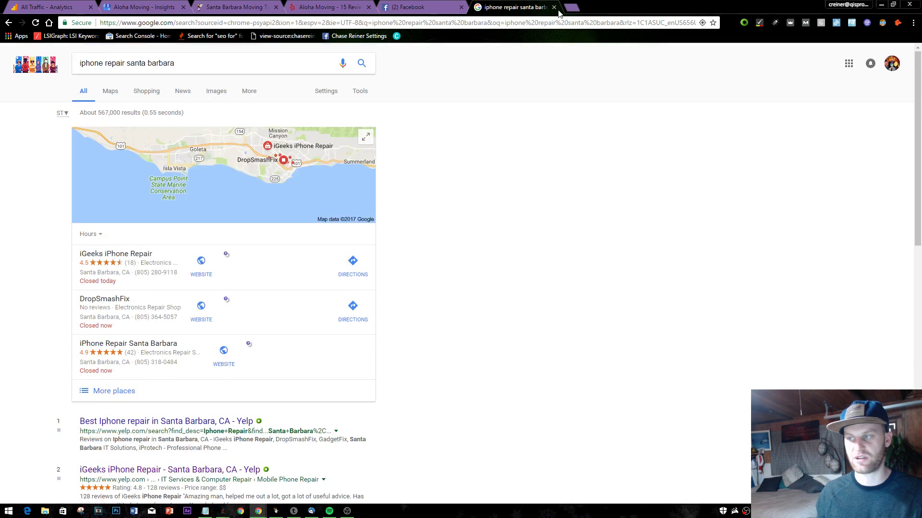
{"action": "left_click", "coordinate": [553, 7]}
- Move through the Yelp and website tabs to Aloha Moving's Insights (490 views, 407 via Search)
{"action": "left_click", "coordinate": [235, 6]}
{"action": "left_click", "coordinate": [359, 6]}
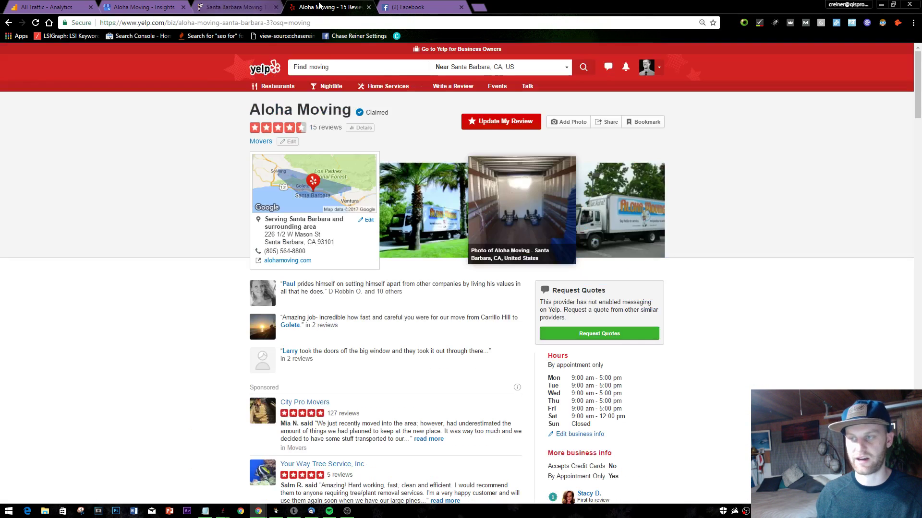
{"action": "scroll", "coordinate": [240, 144], "scroll_direction": "down", "scroll_amount": 2}
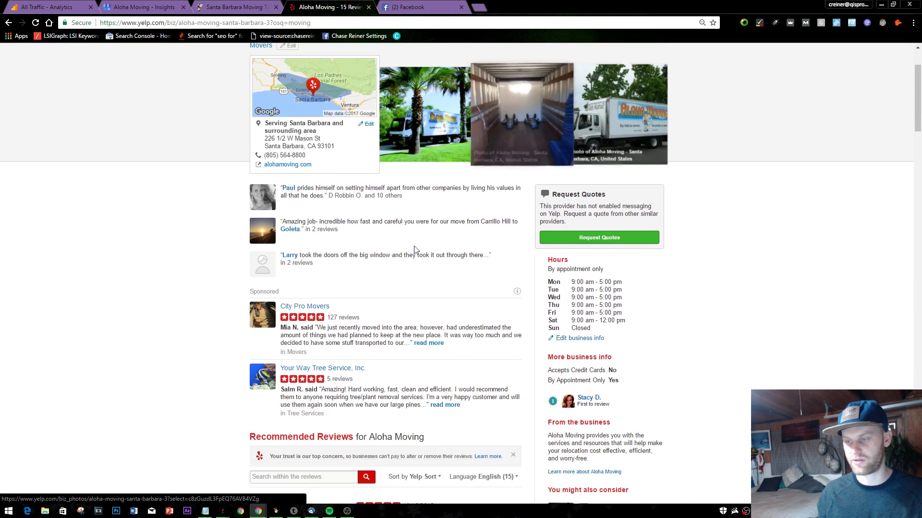
{"action": "scroll", "coordinate": [240, 144], "scroll_direction": "up", "scroll_amount": 2}
{"action": "left_click", "coordinate": [203, 4]}
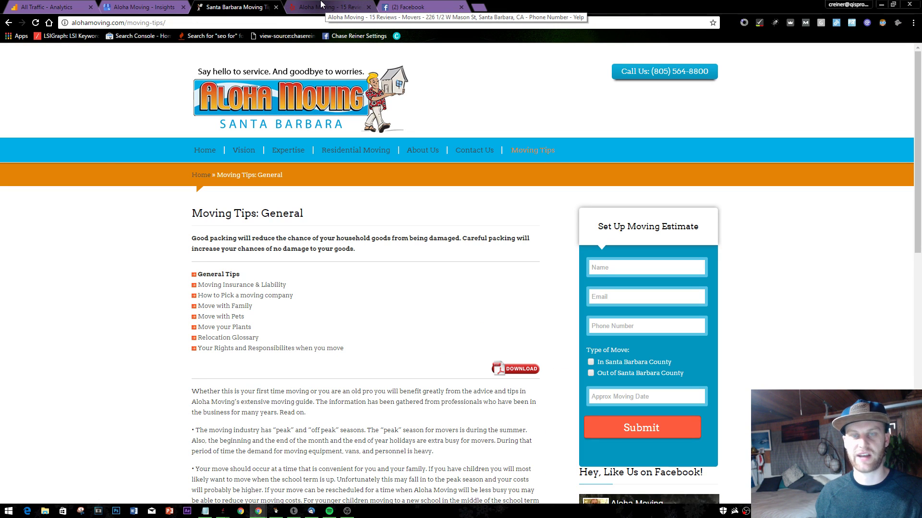
{"action": "left_click", "coordinate": [144, 7]}
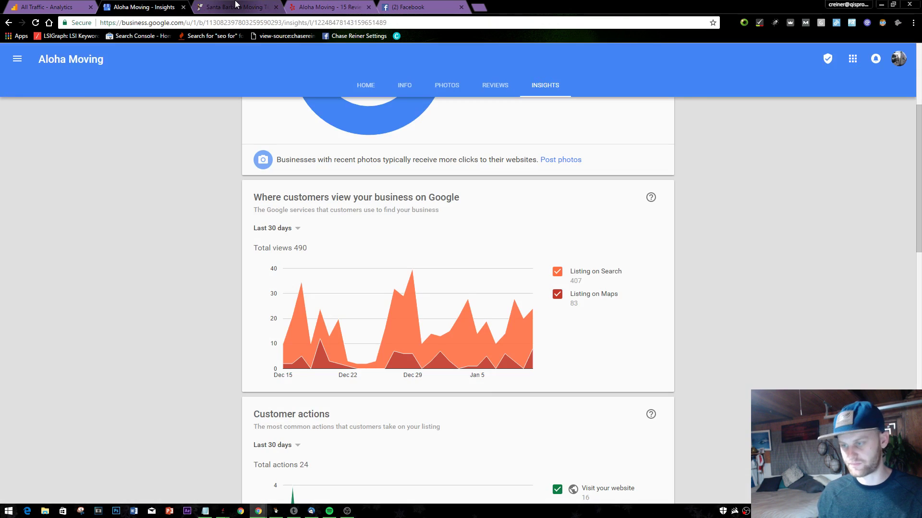
- Open the Move with Family article from Aloha Moving's Moving Tips
{"action": "left_click", "coordinate": [236, 6]}
{"action": "scroll", "coordinate": [319, 264], "scroll_direction": "down", "scroll_amount": 20}
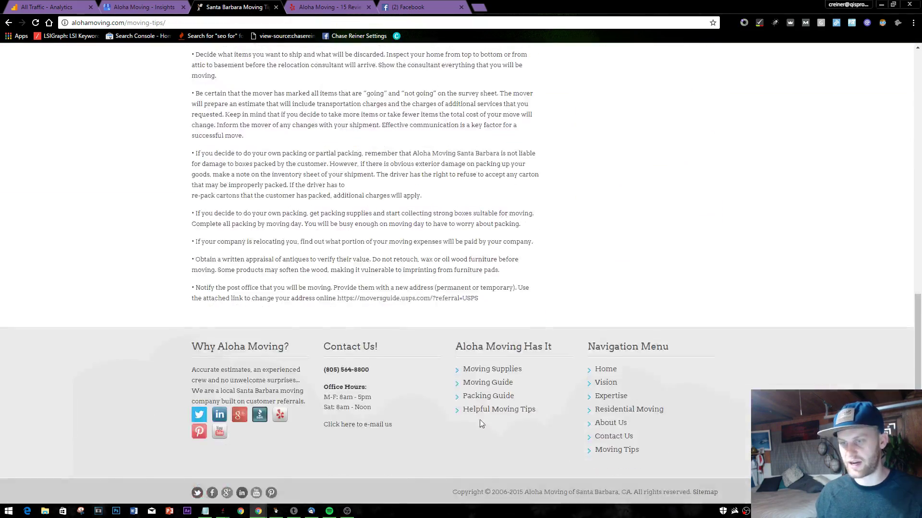
{"action": "left_click", "coordinate": [499, 409]}
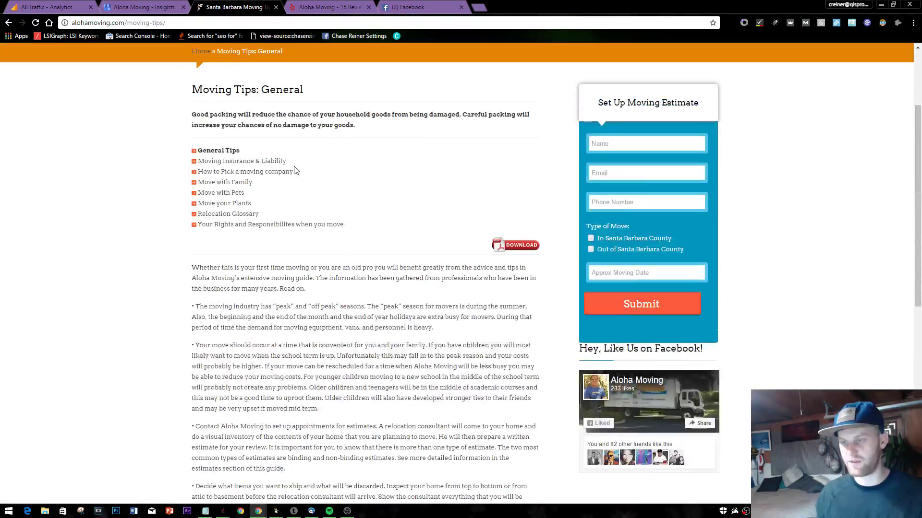
{"action": "left_click", "coordinate": [243, 183]}
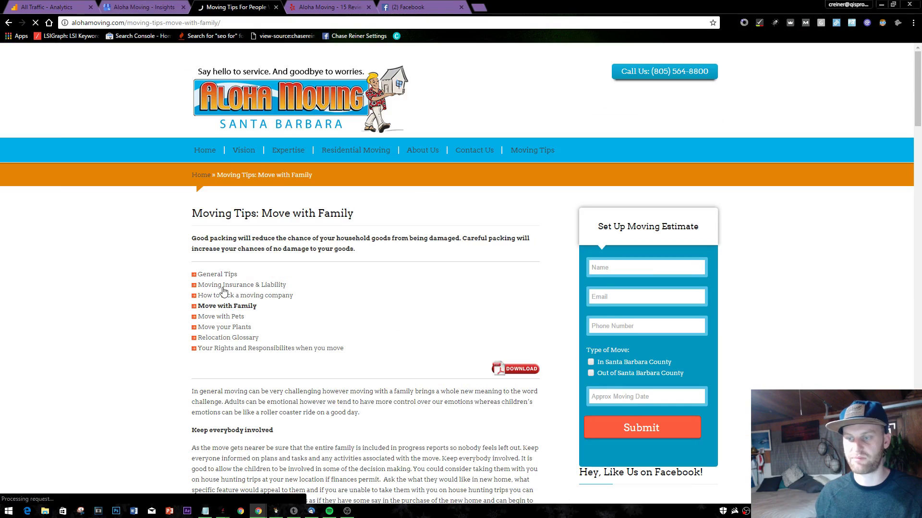
{"action": "scroll", "coordinate": [222, 292], "scroll_direction": "down", "scroll_amount": 6}
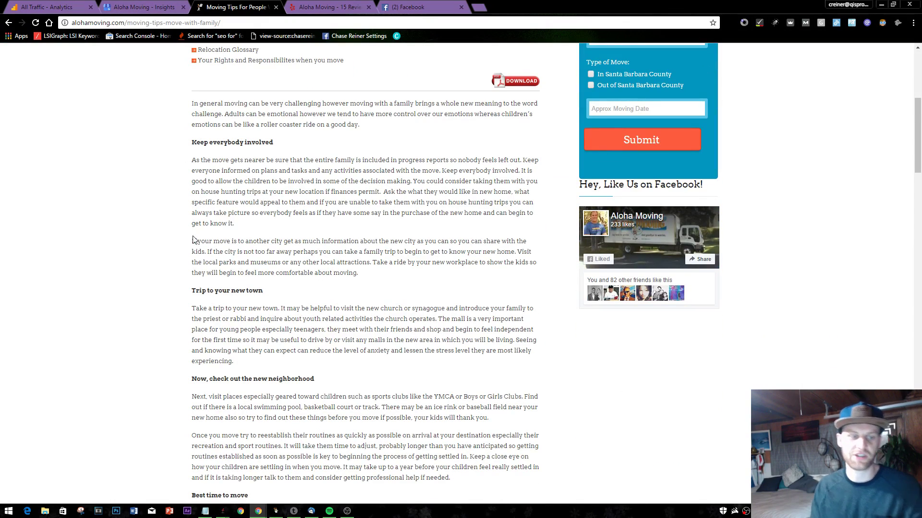
- Try selecting the article's opening text and the 'If your move' paragraph
{"action": "left_click_drag", "start_coordinate": [127, 209], "coordinate": [192, 101]}
{"action": "key", "text": "ctrl+c"}
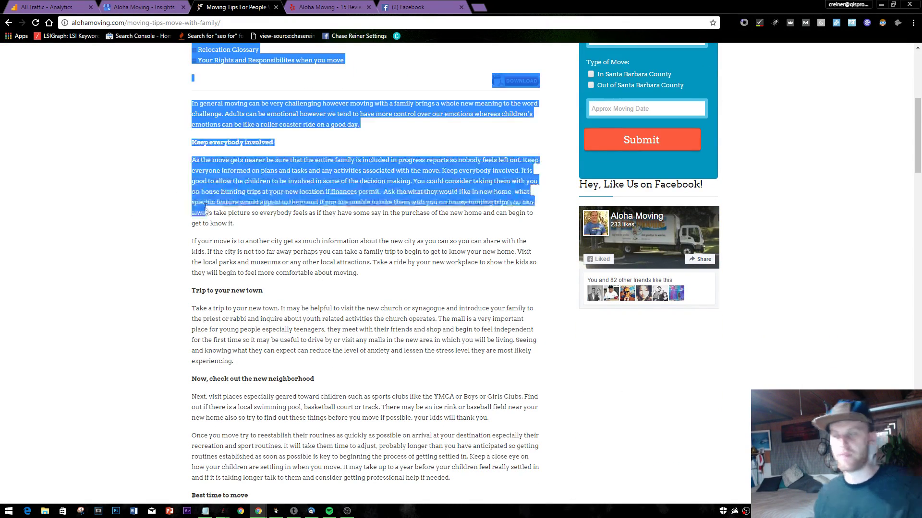
{"action": "left_click", "coordinate": [207, 213]}
{"action": "triple_click", "coordinate": [252, 269]}
{"action": "left_click", "coordinate": [213, 205]}
{"action": "scroll", "coordinate": [213, 205], "scroll_direction": "up", "scroll_amount": 5}
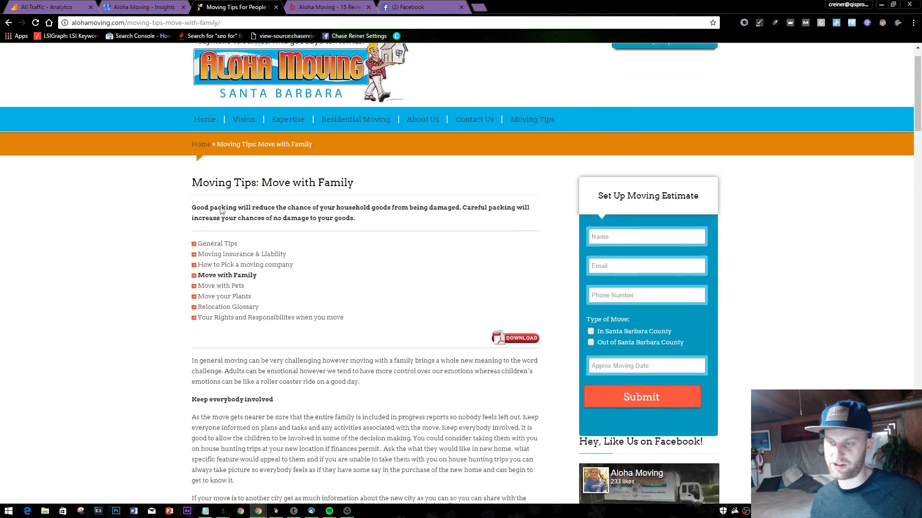
{"action": "scroll", "coordinate": [218, 188], "scroll_direction": "down", "scroll_amount": 5}
{"action": "scroll", "coordinate": [250, 185], "scroll_direction": "down", "scroll_amount": 9}
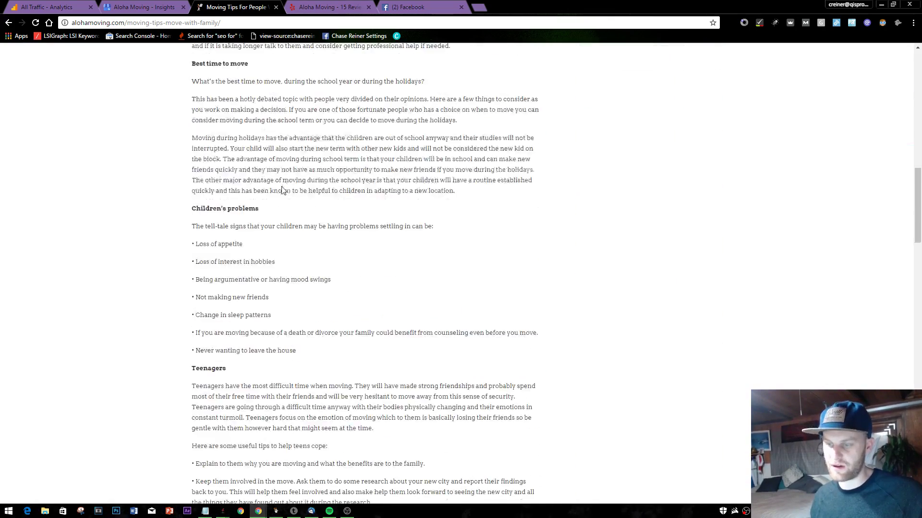
{"action": "scroll", "coordinate": [288, 191], "scroll_direction": "down", "scroll_amount": 3}
{"action": "scroll", "coordinate": [200, 246], "scroll_direction": "up", "scroll_amount": 12}
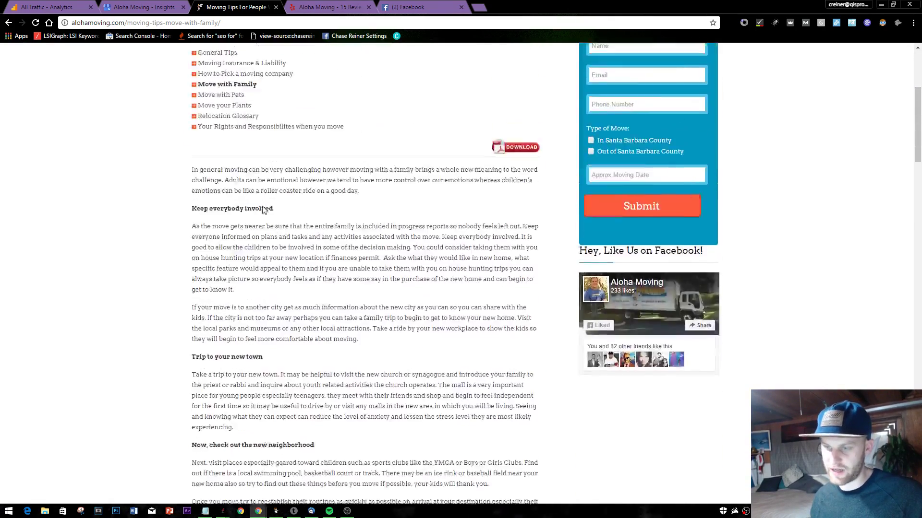
- Select and copy the article's intro and opening paragraphs, then start a new tab
{"action": "left_click_drag", "start_coordinate": [191, 46], "coordinate": [433, 227]}
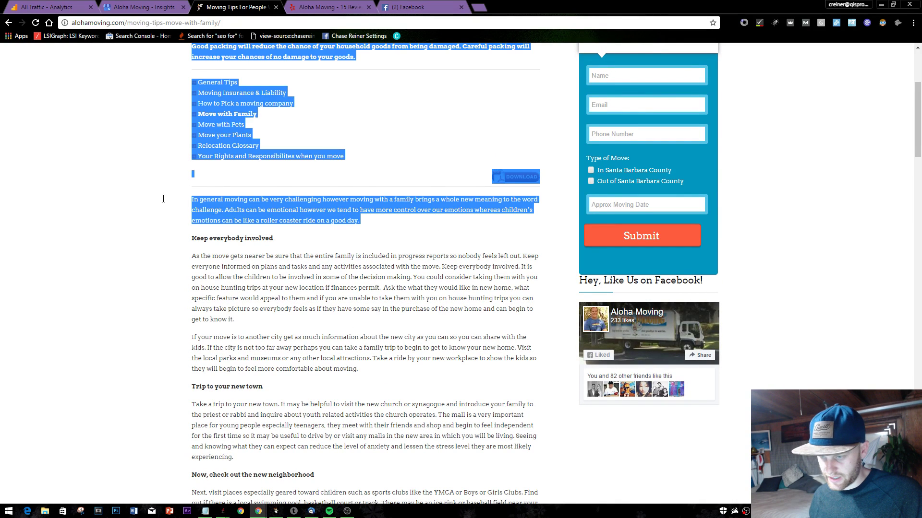
{"action": "left_click", "coordinate": [192, 197]}
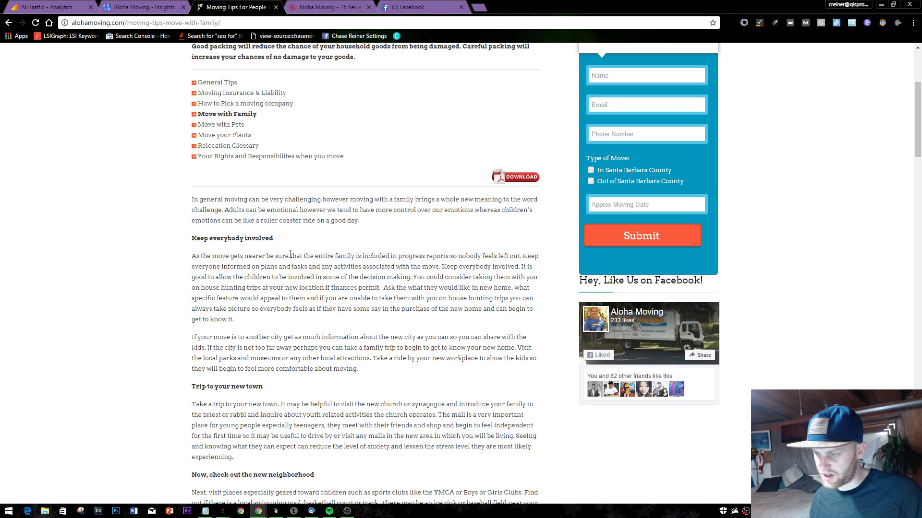
{"action": "scroll", "coordinate": [388, 216], "scroll_direction": "down", "scroll_amount": 1}
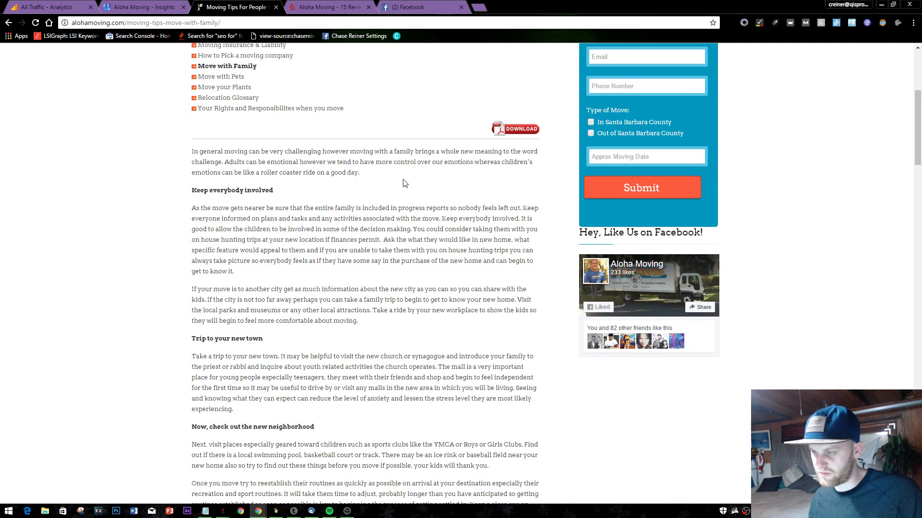
{"action": "left_click_drag", "start_coordinate": [405, 183], "coordinate": [195, 151]}
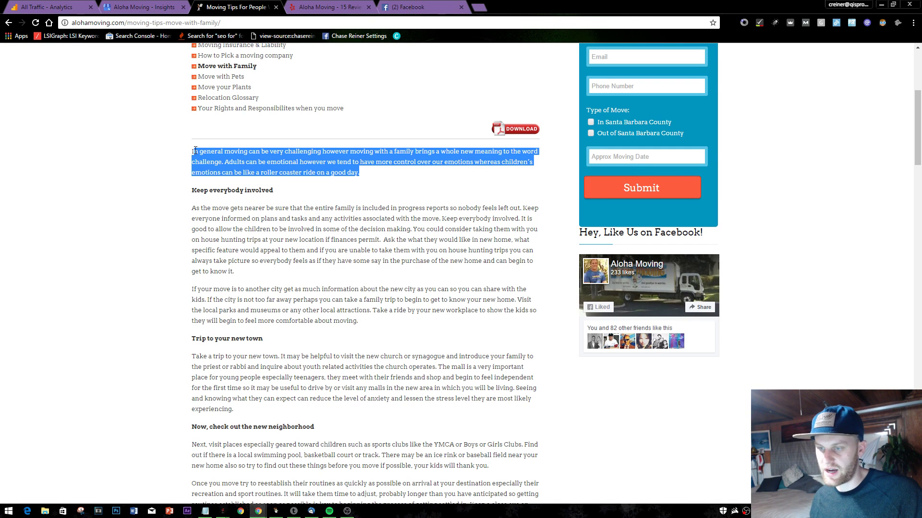
{"action": "left_click", "coordinate": [267, 217]}
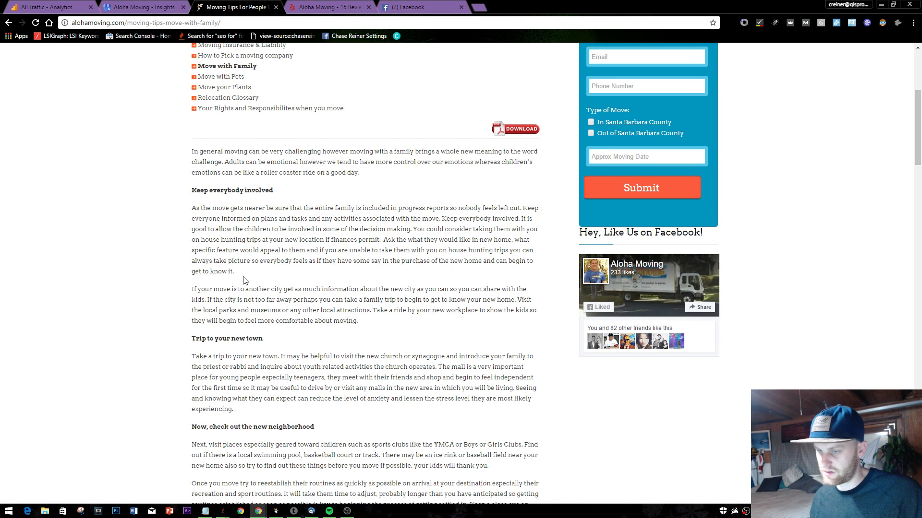
{"action": "left_click_drag", "start_coordinate": [366, 324], "coordinate": [193, 153]}
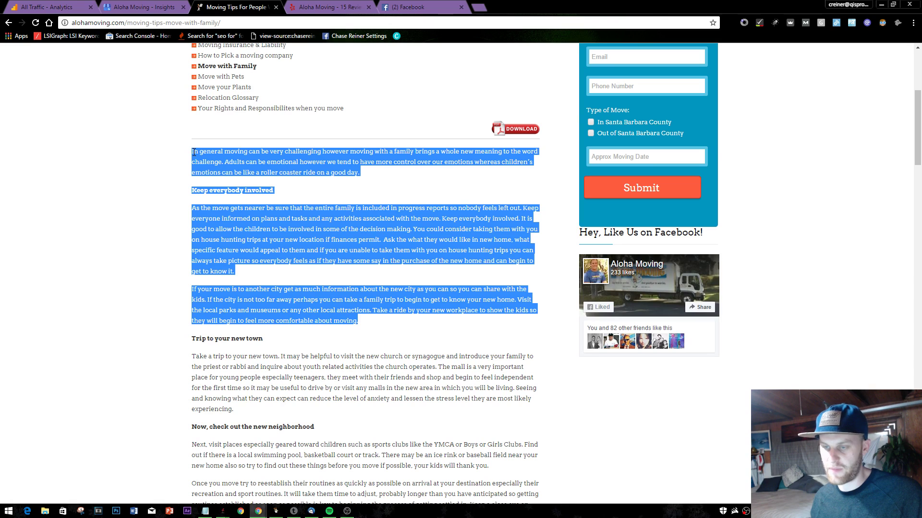
{"action": "left_click", "coordinate": [351, 307]}
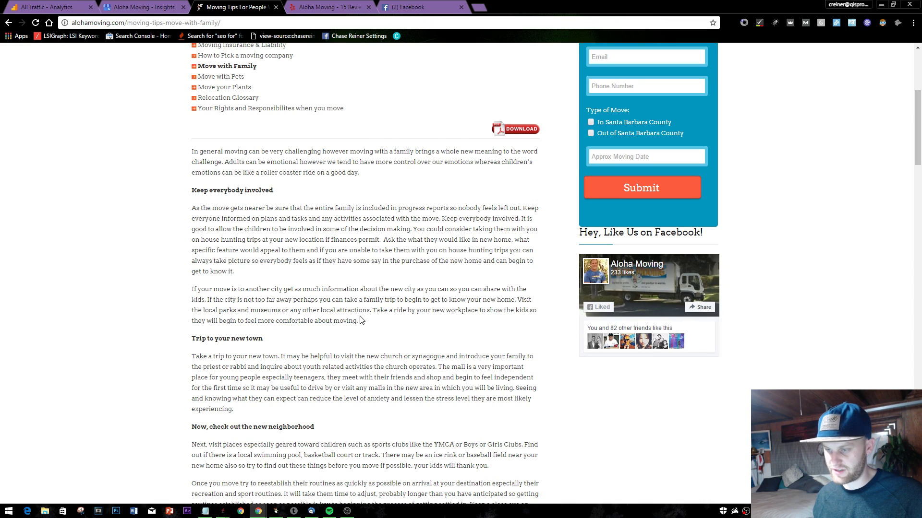
{"action": "left_click", "coordinate": [479, 7]}
- Go to Buffer and paste the copied article text into a new post
{"action": "type", "text": "buffer"}
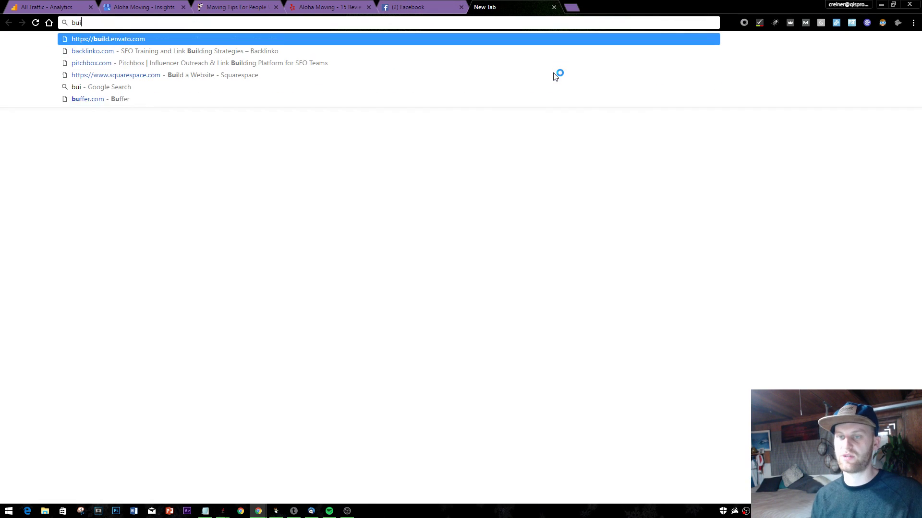
{"action": "key", "text": "Return"}
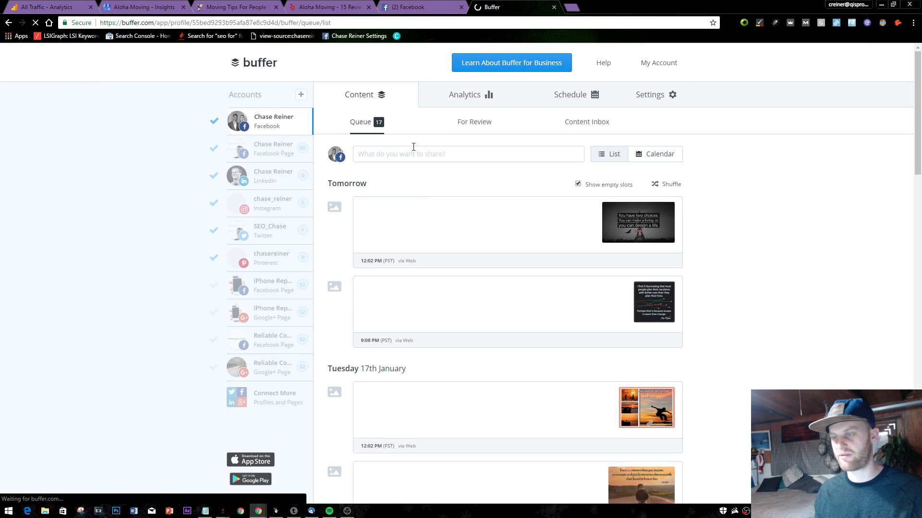
{"action": "left_click", "coordinate": [402, 152]}
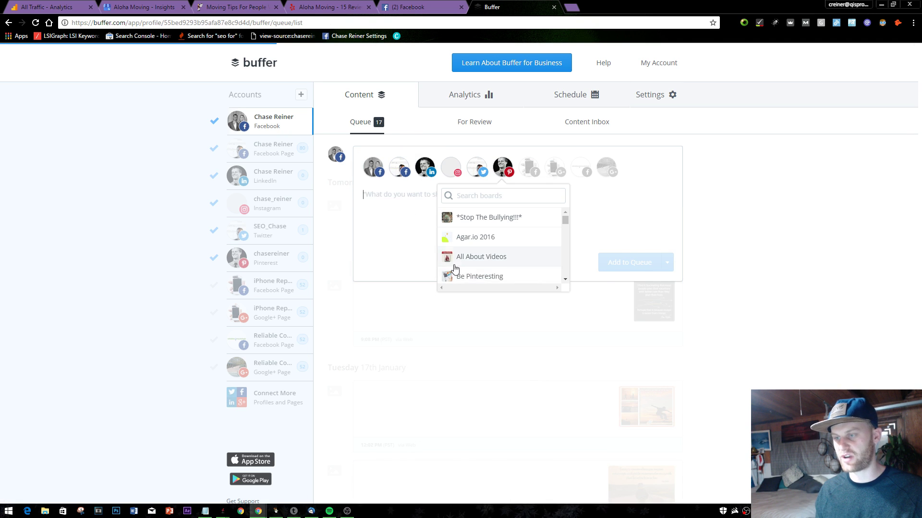
{"action": "key", "text": "ctrl+v"}
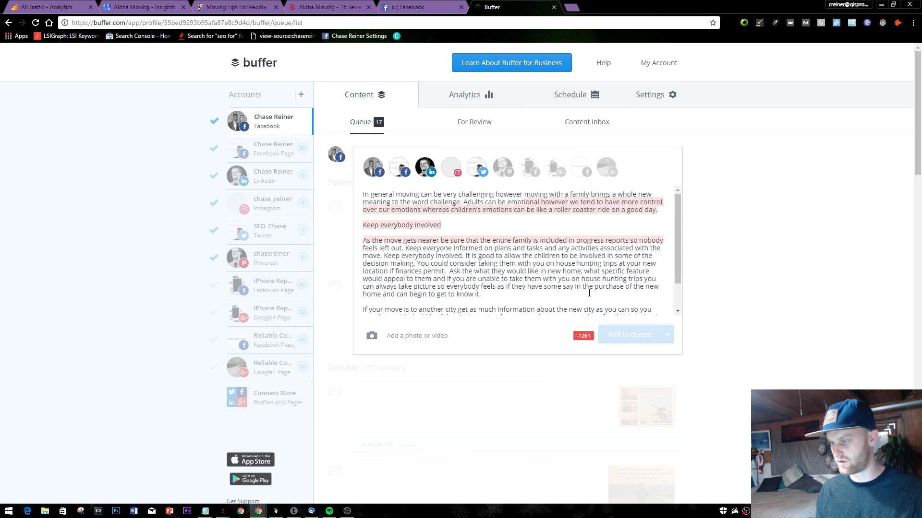
- Leave Twitter, LinkedIn and Instagram out so only the Facebook accounts receive the post
{"action": "scroll", "coordinate": [589, 293], "scroll_direction": "down", "scroll_amount": 2}
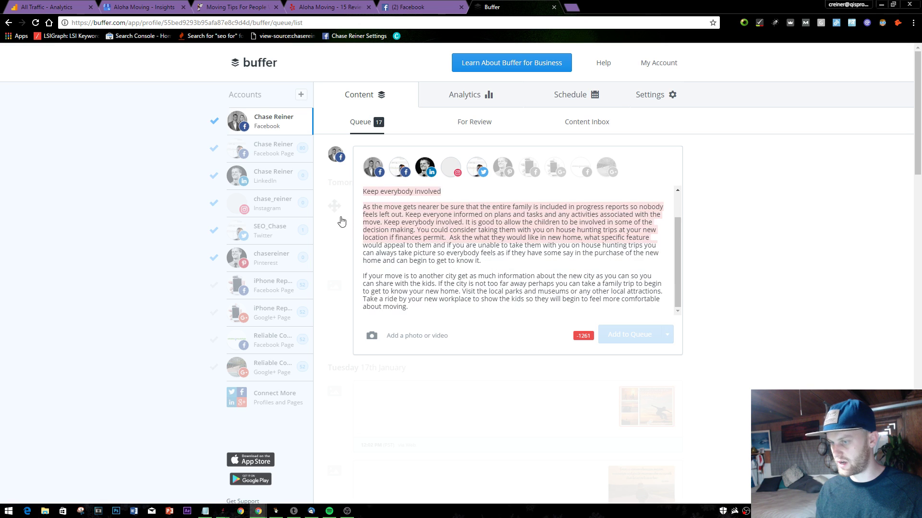
{"action": "scroll", "coordinate": [480, 250], "scroll_direction": "up", "scroll_amount": 3}
{"action": "left_click", "coordinate": [476, 167]}
{"action": "left_click", "coordinate": [470, 229]}
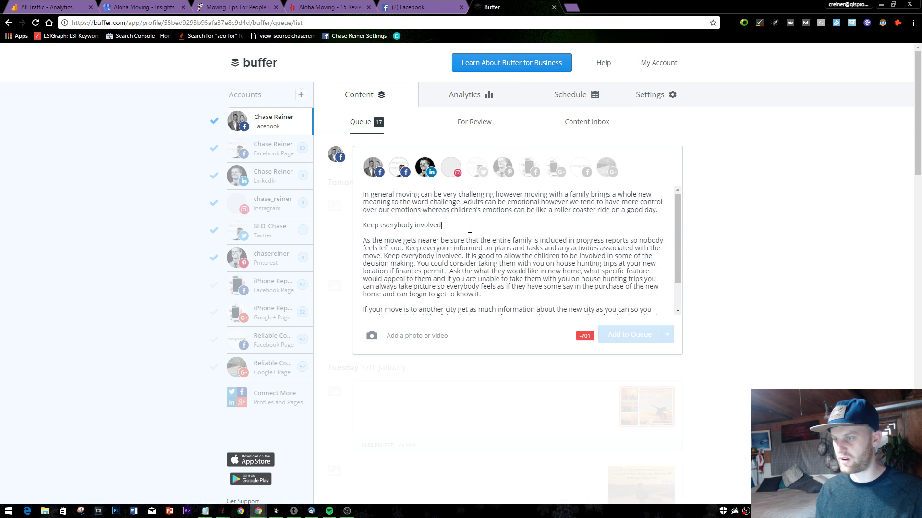
{"action": "left_click_drag", "start_coordinate": [365, 224], "coordinate": [480, 302]}
{"action": "left_click", "coordinate": [462, 248]}
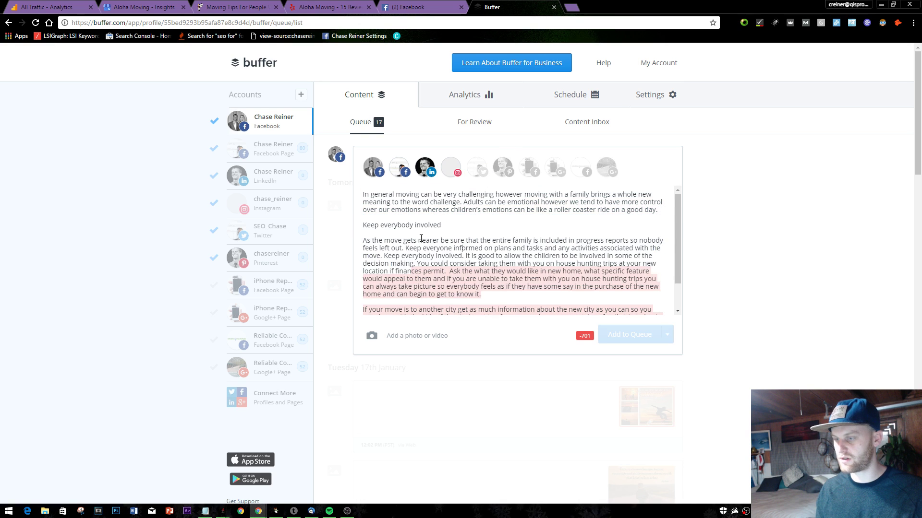
{"action": "left_click", "coordinate": [426, 175]}
{"action": "left_click", "coordinate": [451, 169]}
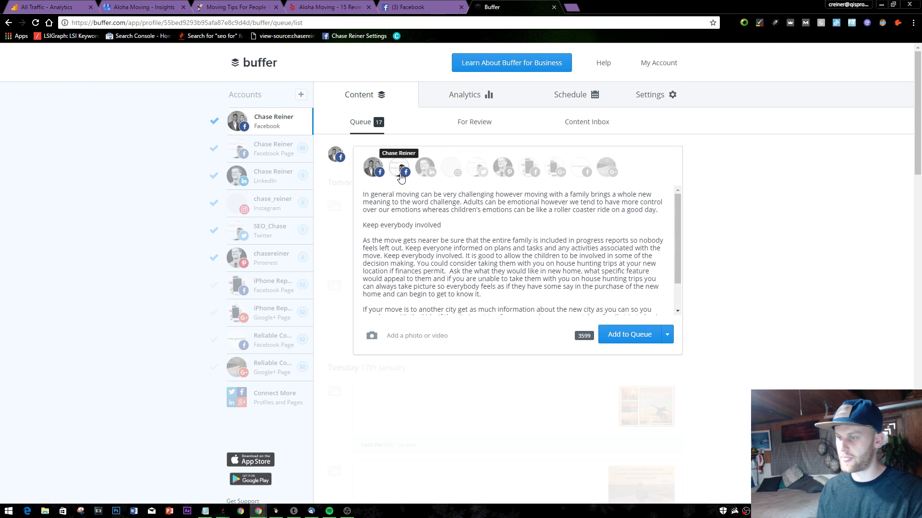
- Delete everything from 'Keep everybody involved' onward, keeping only the first paragraph
{"action": "left_click", "coordinate": [482, 278]}
{"action": "scroll", "coordinate": [461, 255], "scroll_direction": "down", "scroll_amount": 2}
{"action": "scroll", "coordinate": [442, 246], "scroll_direction": "up", "scroll_amount": 2}
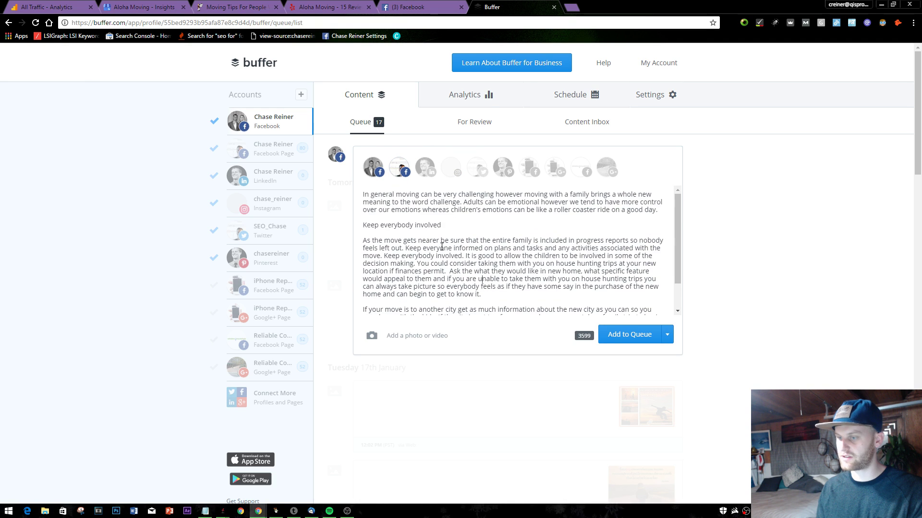
{"action": "scroll", "coordinate": [442, 246], "scroll_direction": "down", "scroll_amount": 1}
{"action": "scroll", "coordinate": [451, 238], "scroll_direction": "up", "scroll_amount": 1}
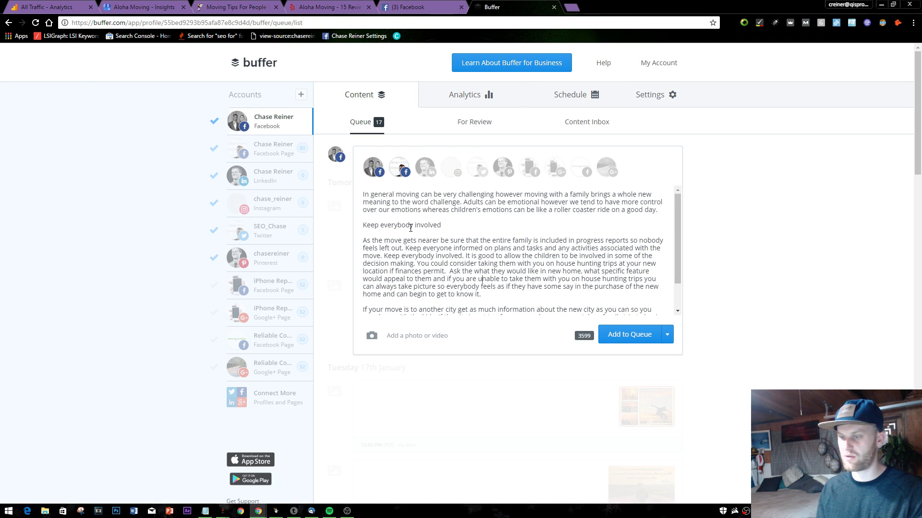
{"action": "scroll", "coordinate": [410, 227], "scroll_direction": "down", "scroll_amount": 1}
{"action": "scroll", "coordinate": [394, 251], "scroll_direction": "up", "scroll_amount": 1}
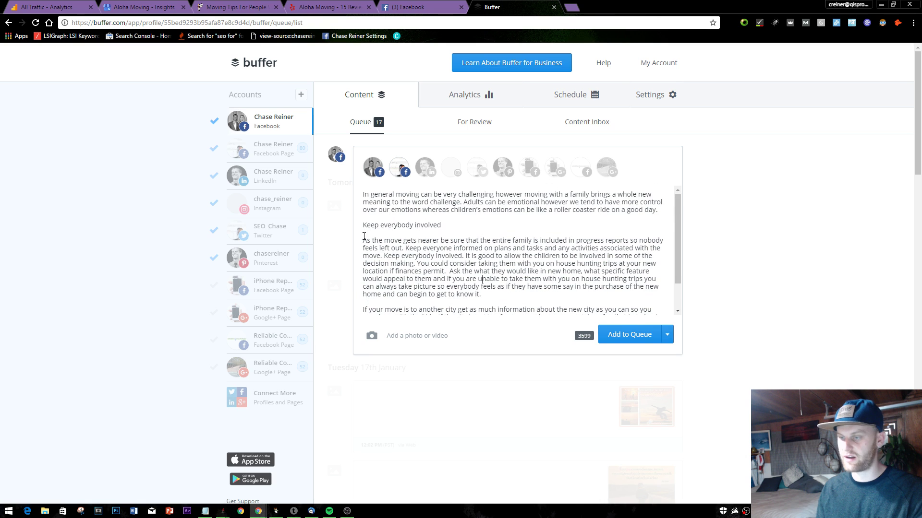
{"action": "left_click_drag", "start_coordinate": [366, 219], "coordinate": [639, 314]}
{"action": "key", "text": "BackSpace"}
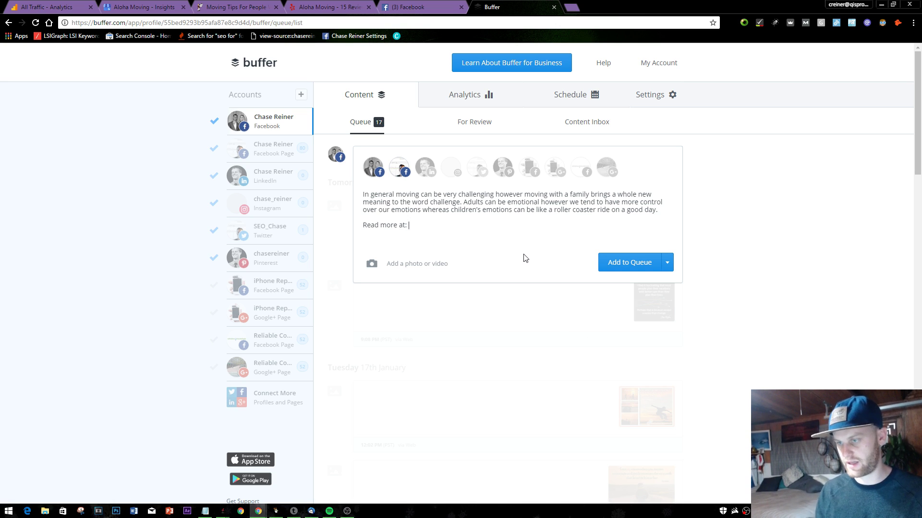
- Paste the Move with Family article link after 'Read more at:'
{"action": "left_click", "coordinate": [235, 7]}
{"action": "left_click", "coordinate": [490, 6]}
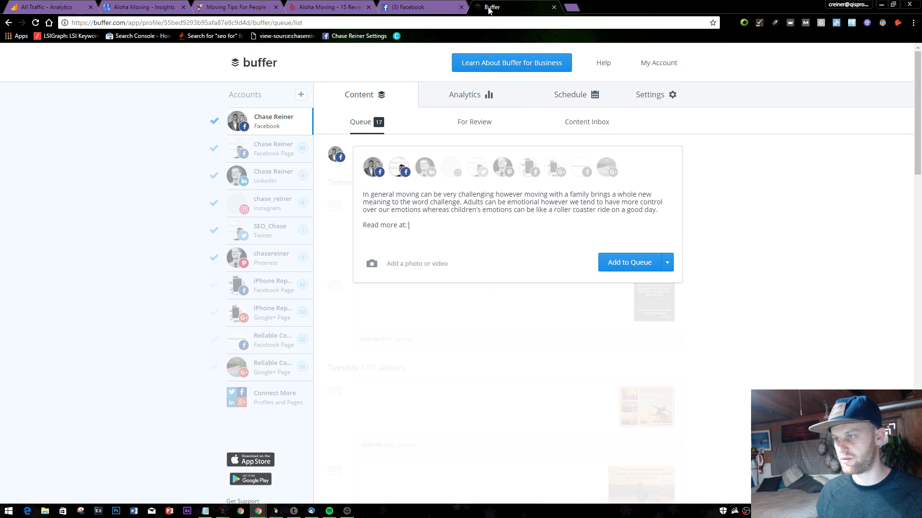
{"action": "type", "text": "http://alohamoving.com/moving-tips-move-with-family/"}
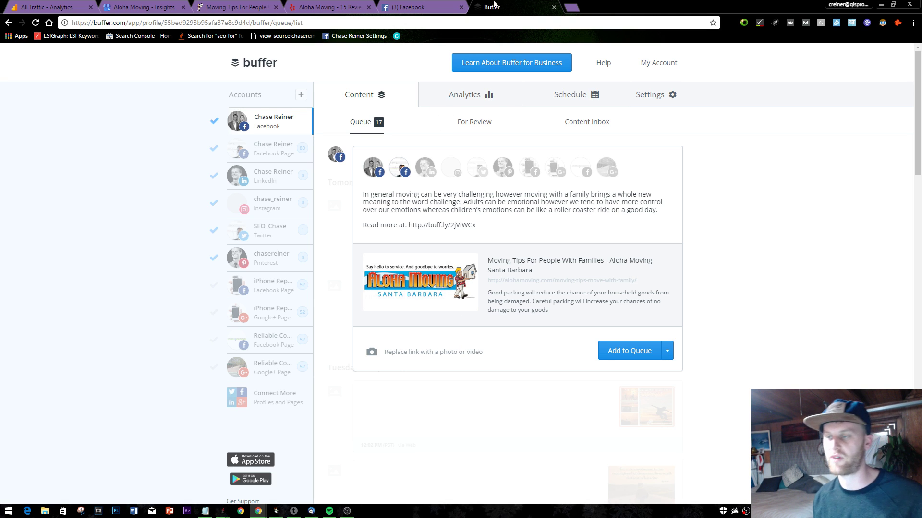
- Check Facebook notifications and managed pages, then return to the Move with Family article
{"action": "left_click", "coordinate": [403, 5]}
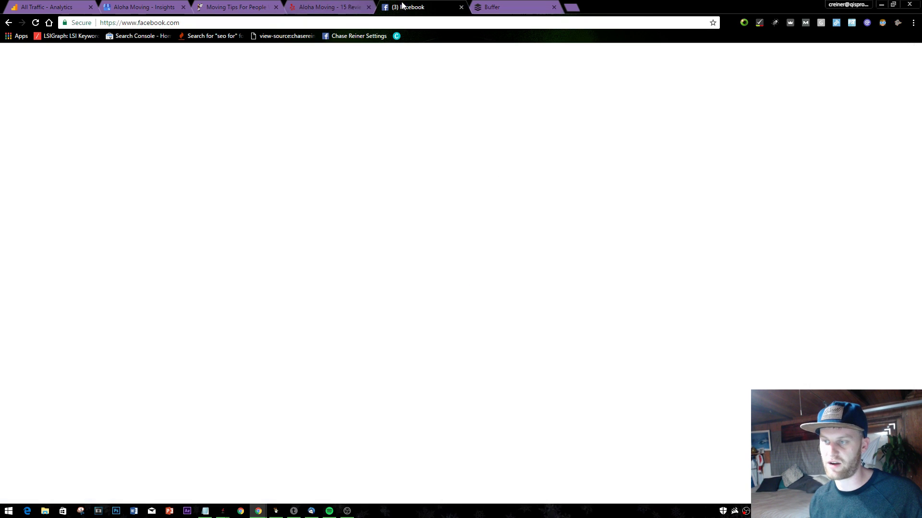
{"action": "left_click", "coordinate": [611, 52]}
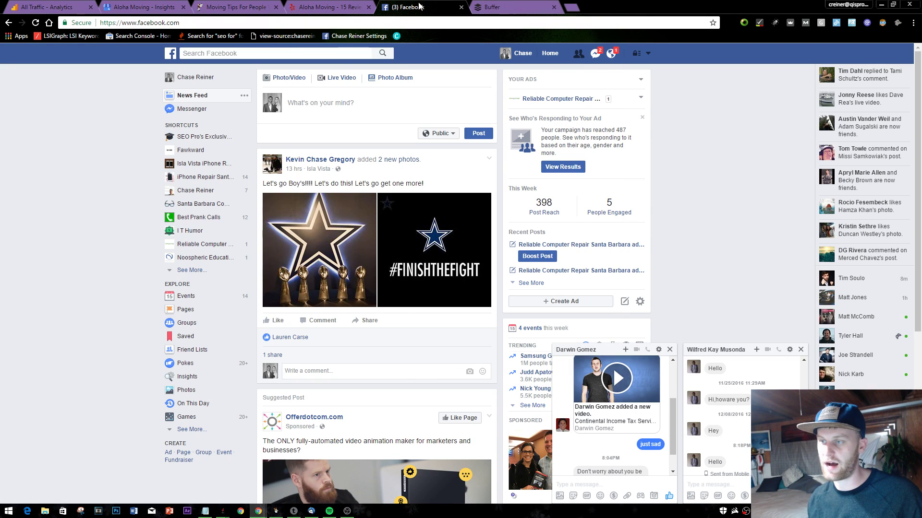
{"action": "left_click", "coordinate": [648, 53]}
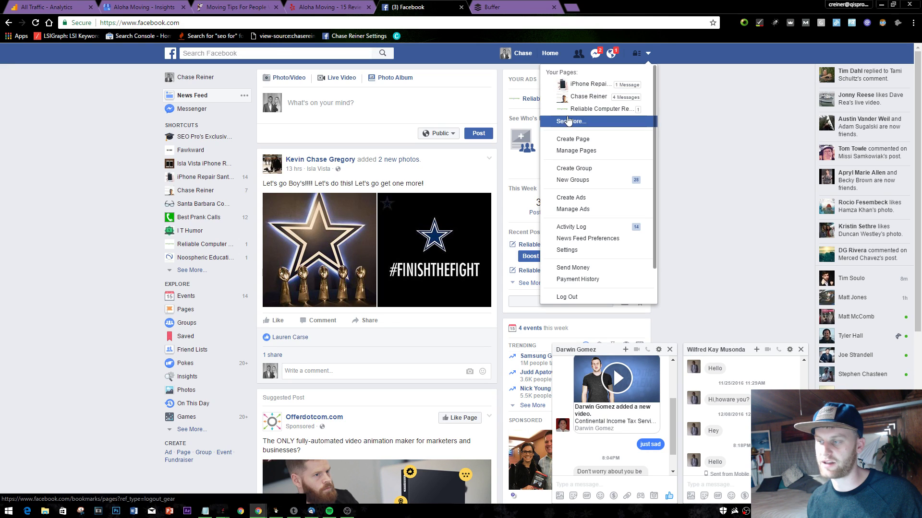
{"action": "left_click", "coordinate": [341, 62]}
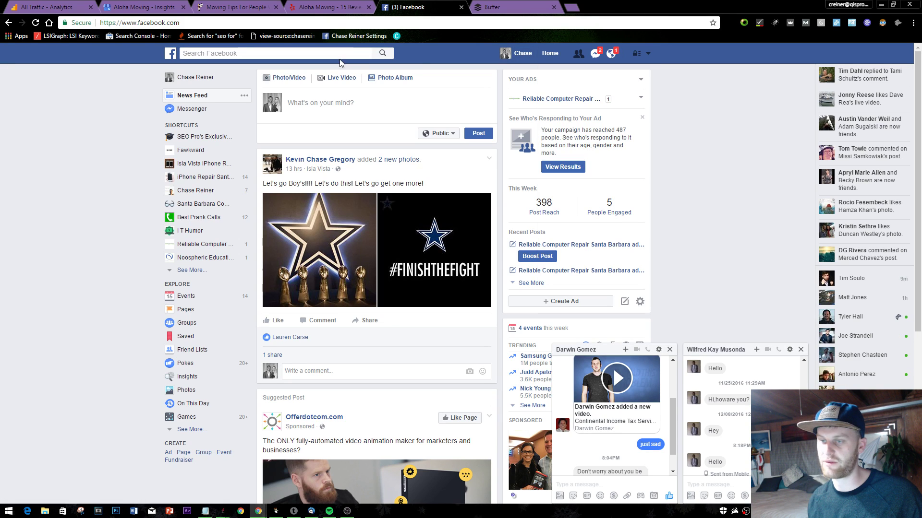
{"action": "left_click", "coordinate": [144, 7]}
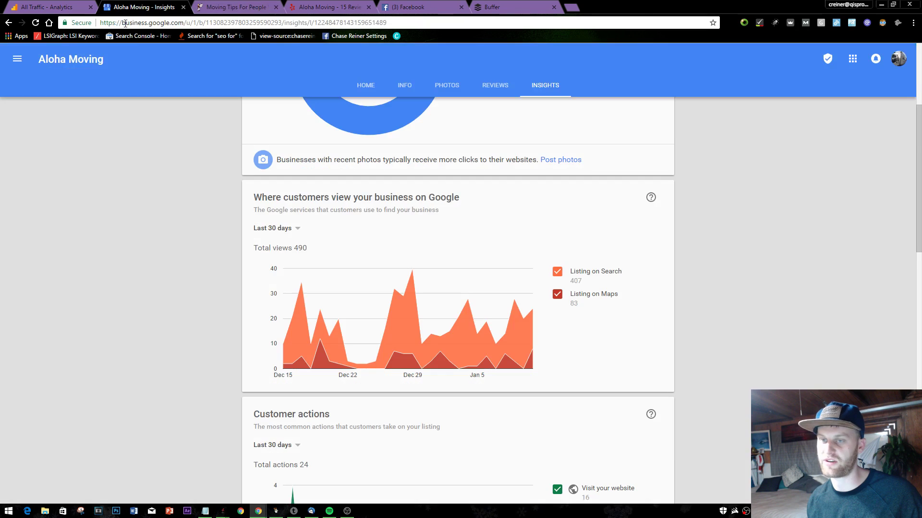
{"action": "left_click", "coordinate": [236, 7]}
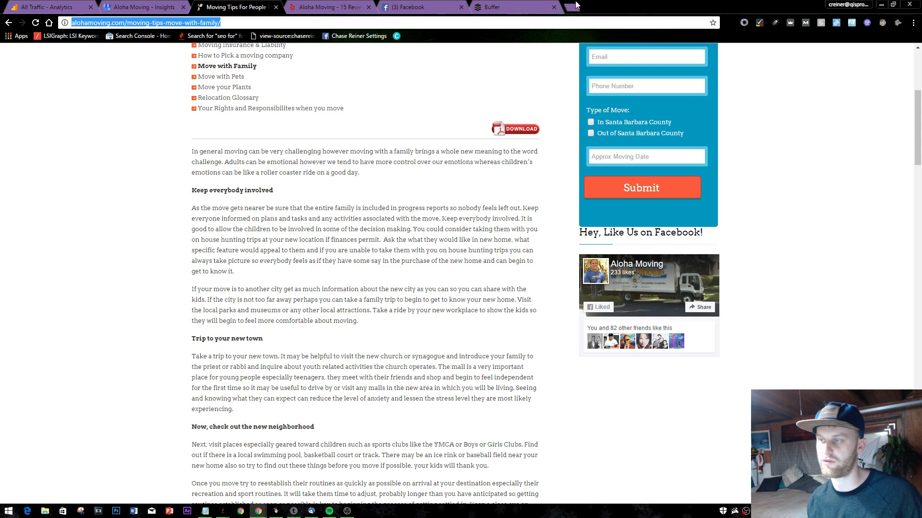
- Search Google for 'movers santa barbara' in a new tab
{"action": "left_click", "coordinate": [573, 7]}
{"action": "type", "text": "movers sanr"}
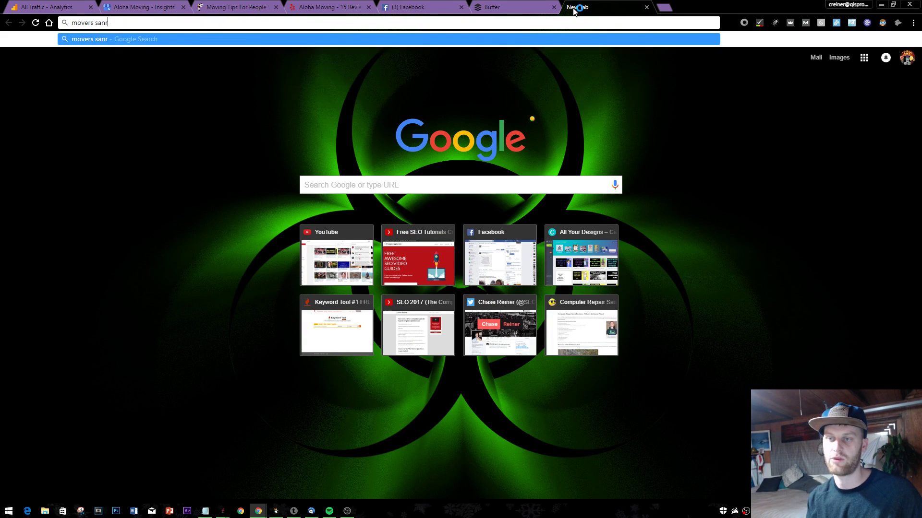
{"action": "key", "text": "BackSpace"}
{"action": "type", "text": "ta barbara"}
{"action": "key", "text": "Return"}
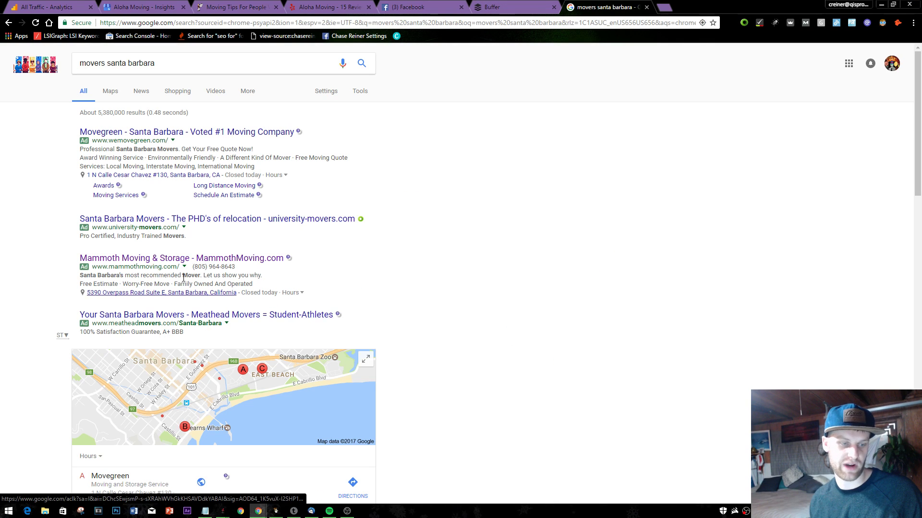
- Open the full map list of local Santa Barbara movers
{"action": "scroll", "coordinate": [189, 270], "scroll_direction": "down", "scroll_amount": 3}
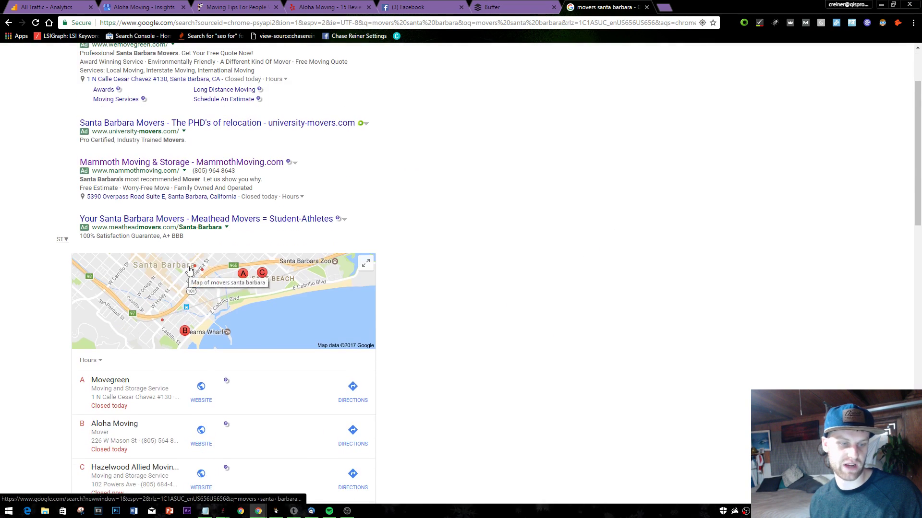
{"action": "scroll", "coordinate": [188, 269], "scroll_direction": "down", "scroll_amount": 1}
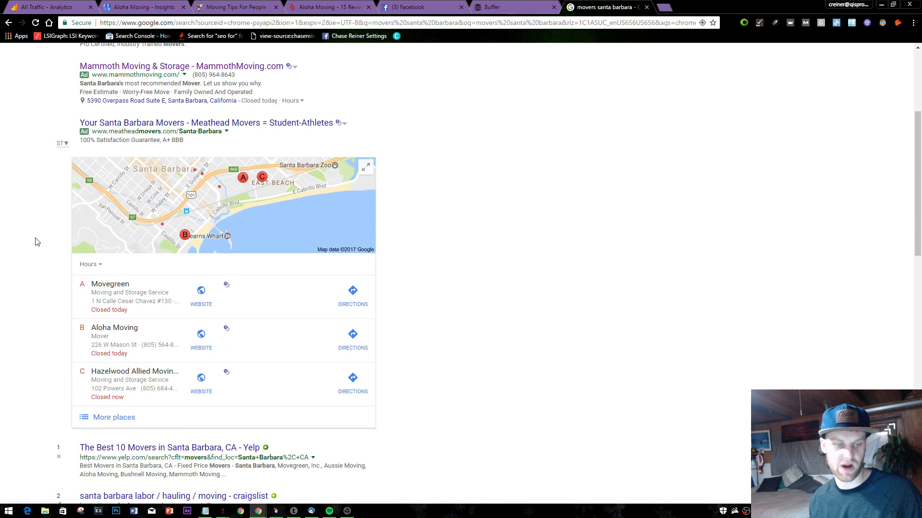
{"action": "scroll", "coordinate": [297, 211], "scroll_direction": "down", "scroll_amount": 2}
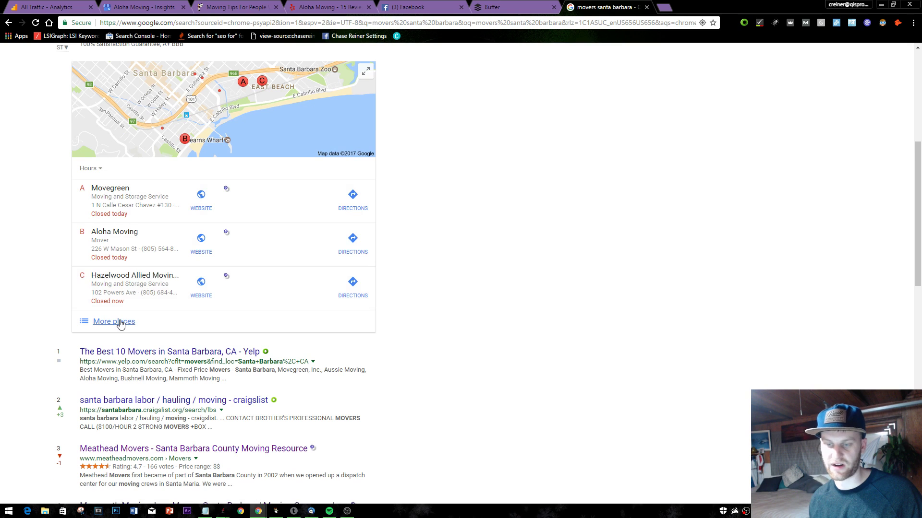
{"action": "left_click", "coordinate": [120, 323]}
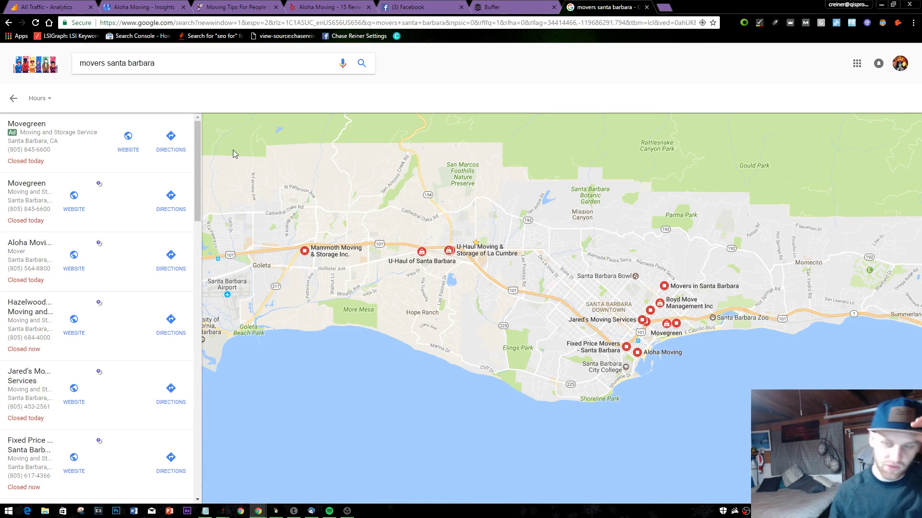
- Open the Aloha Moving listing and read through its details and reviews
{"action": "right_click", "coordinate": [31, 276]}
{"action": "left_click", "coordinate": [19, 278]}
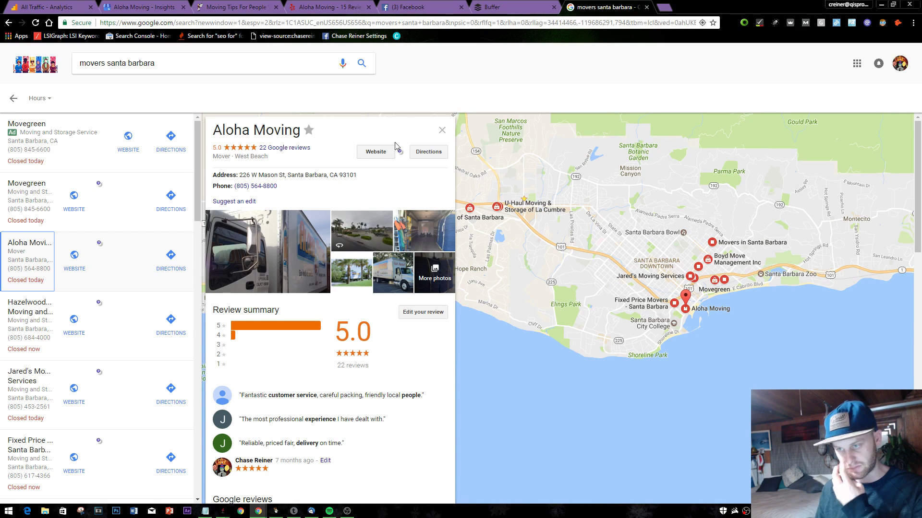
{"action": "scroll", "coordinate": [394, 144], "scroll_direction": "down", "scroll_amount": 12}
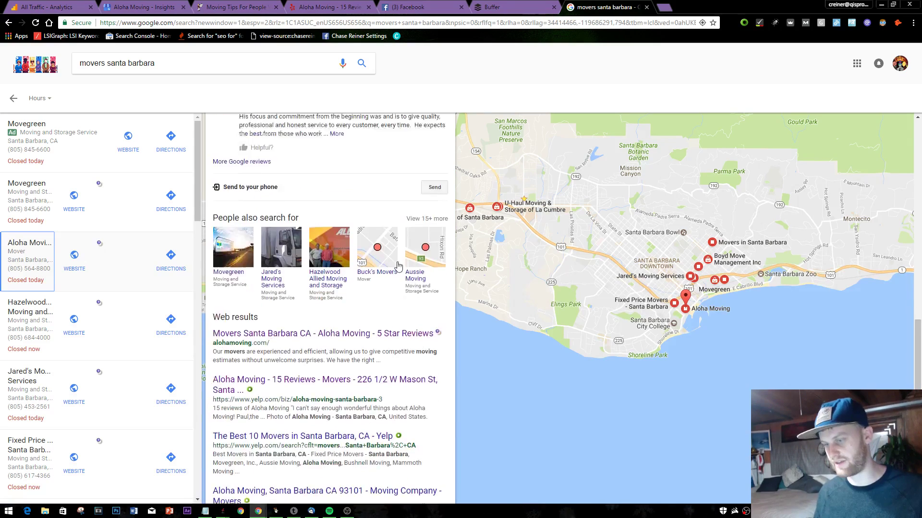
{"action": "scroll", "coordinate": [398, 265], "scroll_direction": "up", "scroll_amount": 12}
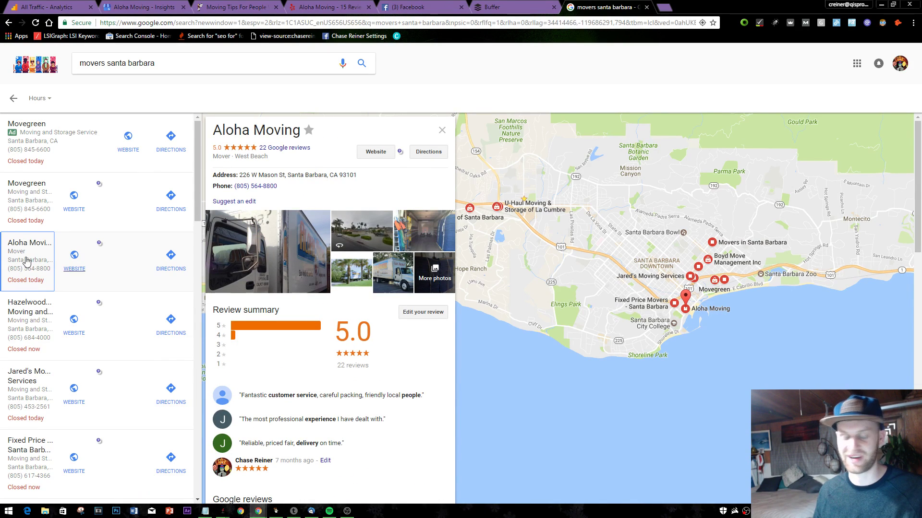
{"action": "scroll", "coordinate": [338, 230], "scroll_direction": "down", "scroll_amount": 4}
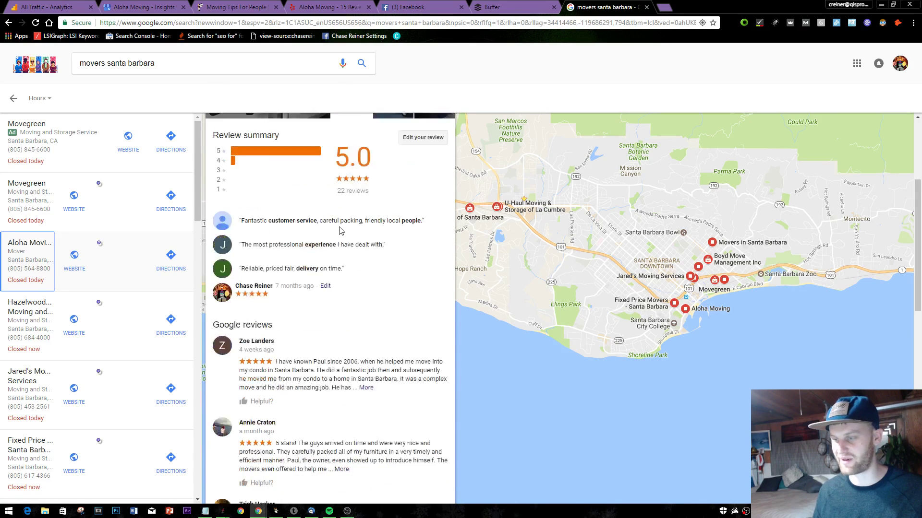
{"action": "scroll", "coordinate": [338, 230], "scroll_direction": "up", "scroll_amount": 4}
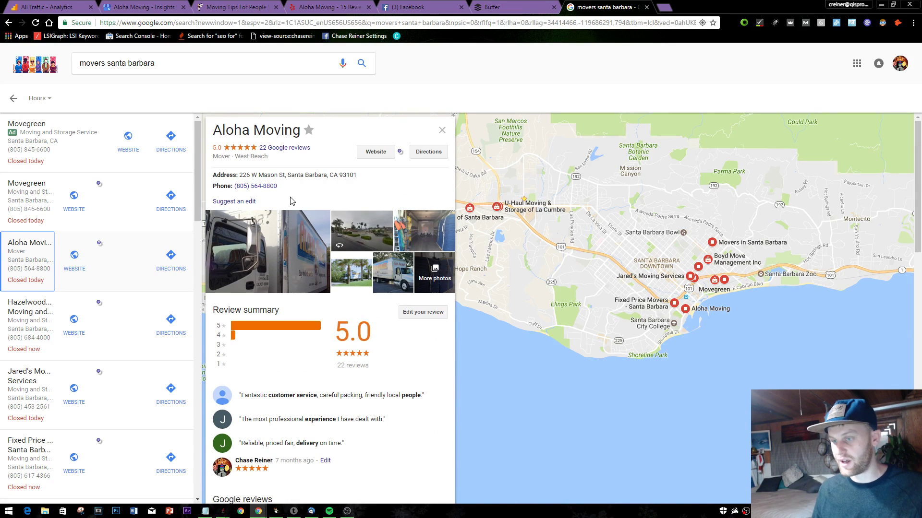
{"action": "scroll", "coordinate": [335, 196], "scroll_direction": "down", "scroll_amount": 8}
{"action": "scroll", "coordinate": [335, 196], "scroll_direction": "down", "scroll_amount": 5}
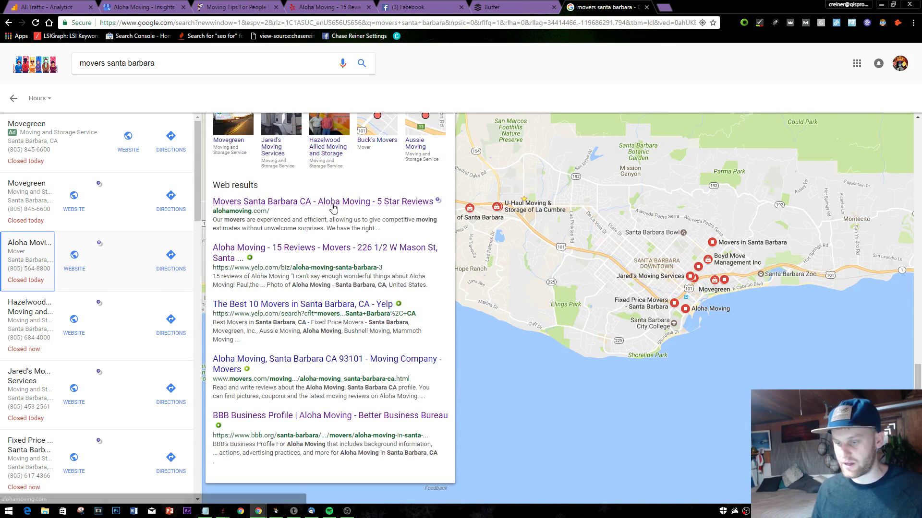
{"action": "scroll", "coordinate": [335, 197], "scroll_direction": "up", "scroll_amount": 4}
- View the Movegreen and Hazelwood Allied Moving and Storage listing details
{"action": "left_click", "coordinate": [30, 204]}
{"action": "scroll", "coordinate": [292, 266], "scroll_direction": "down", "scroll_amount": 10}
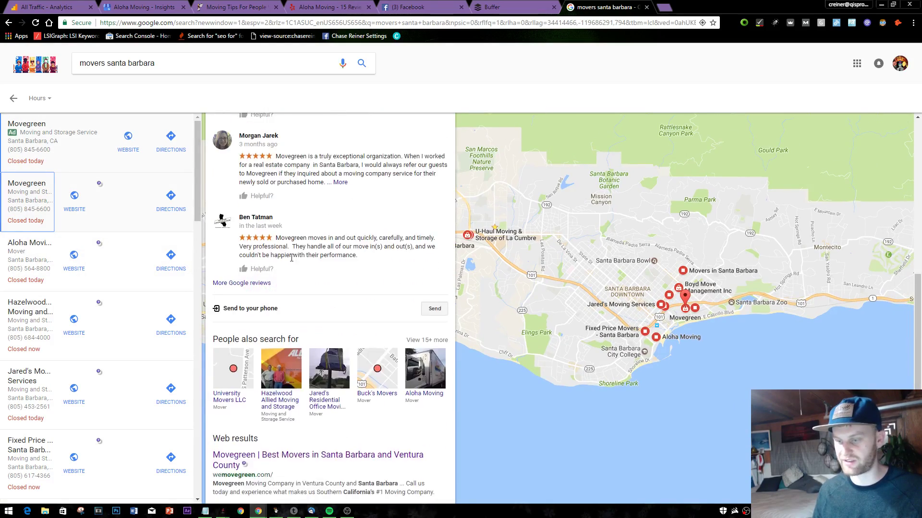
{"action": "left_click", "coordinate": [31, 355]}
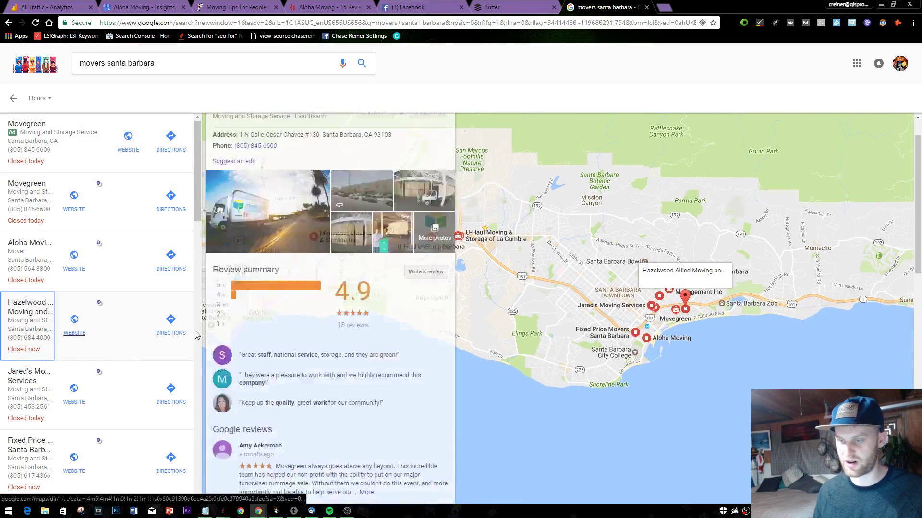
{"action": "scroll", "coordinate": [264, 316], "scroll_direction": "down", "scroll_amount": 10}
{"action": "scroll", "coordinate": [264, 316], "scroll_direction": "up", "scroll_amount": 10}
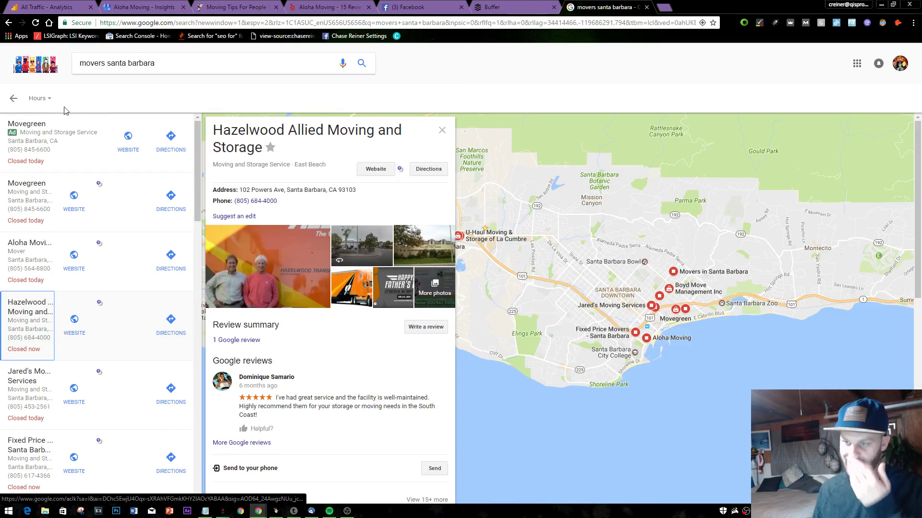
{"action": "left_click", "coordinate": [139, 63]}
- Search Google for 'computer repair santa barbara'
{"action": "type", "text": "computer r"}
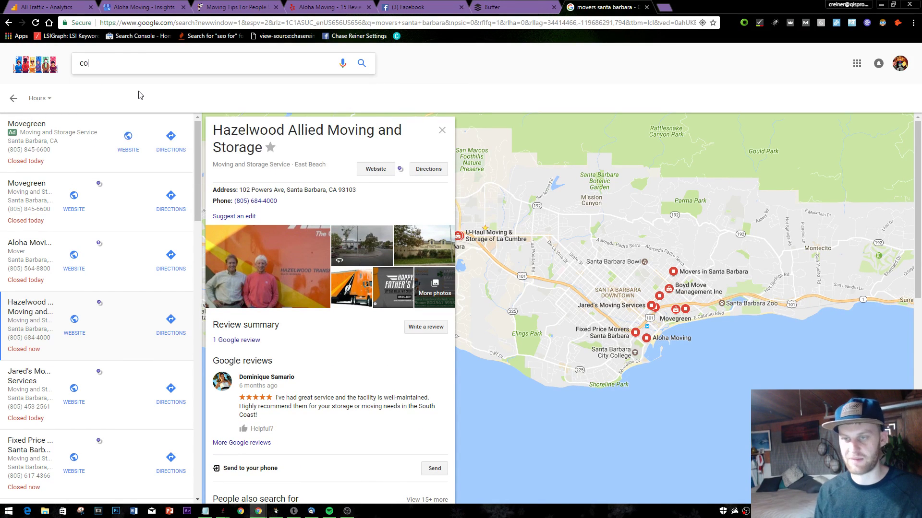
{"action": "key", "text": "Down"}
{"action": "key", "text": "Return"}
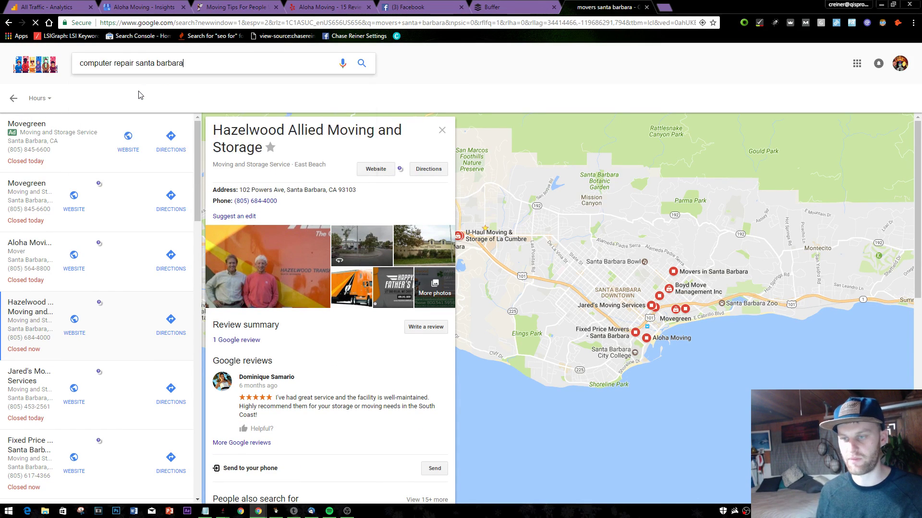
- Read the PC Mechanic listing's reviews, then return to the Buffer draft
{"action": "left_click", "coordinate": [45, 232]}
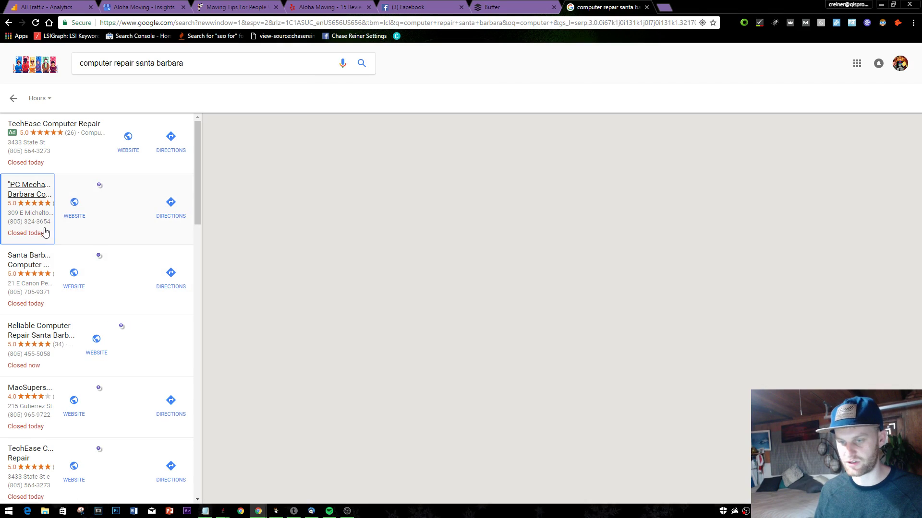
{"action": "scroll", "coordinate": [274, 276], "scroll_direction": "down", "scroll_amount": 12}
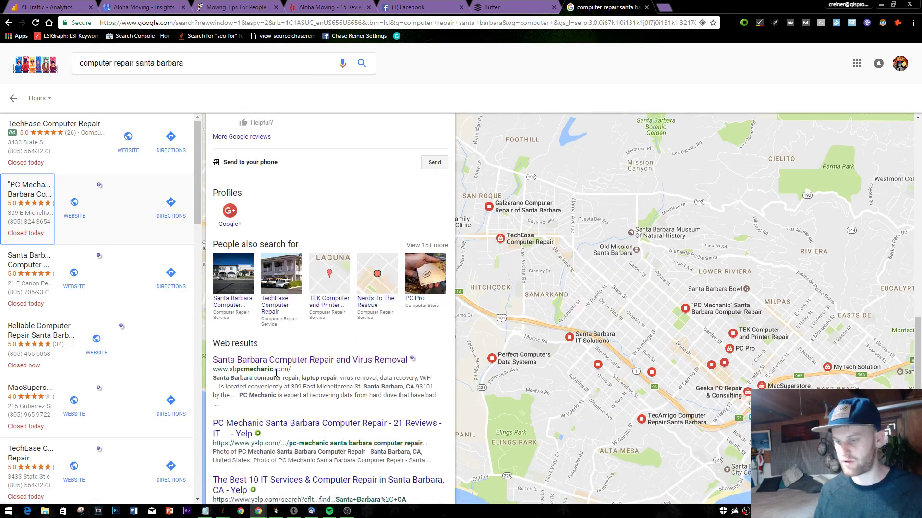
{"action": "scroll", "coordinate": [240, 240], "scroll_direction": "up", "scroll_amount": 2}
{"action": "scroll", "coordinate": [344, 307], "scroll_direction": "down", "scroll_amount": 5}
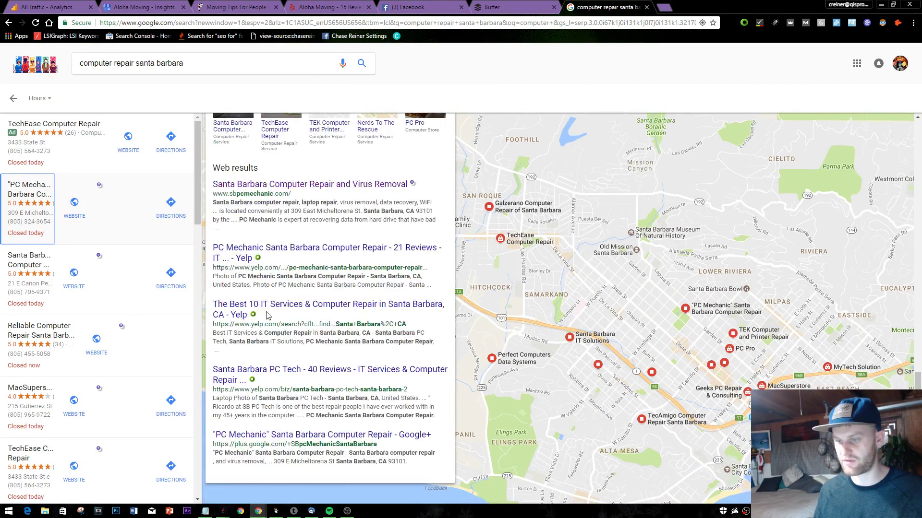
{"action": "scroll", "coordinate": [253, 300], "scroll_direction": "up", "scroll_amount": 5}
{"action": "scroll", "coordinate": [253, 300], "scroll_direction": "up", "scroll_amount": 4}
{"action": "left_click", "coordinate": [209, 62]}
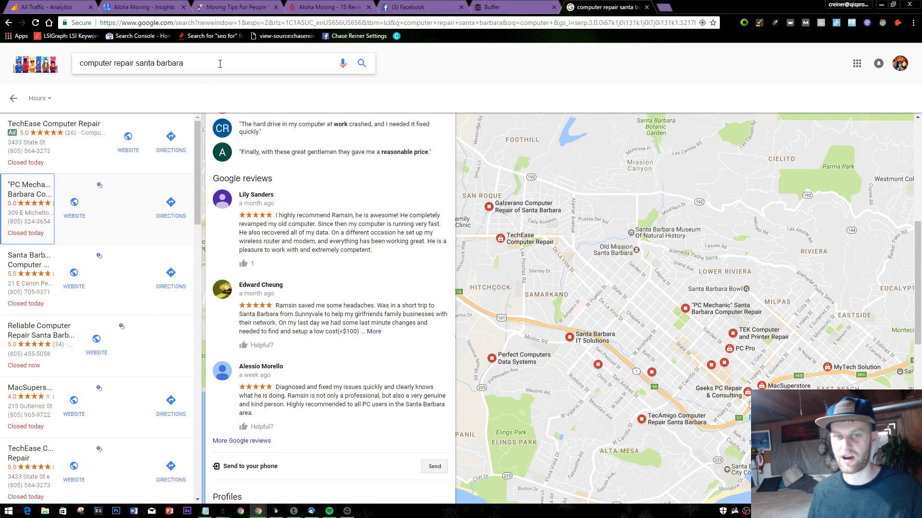
{"action": "key", "text": "ctrl+a"}
{"action": "left_click", "coordinate": [510, 6]}
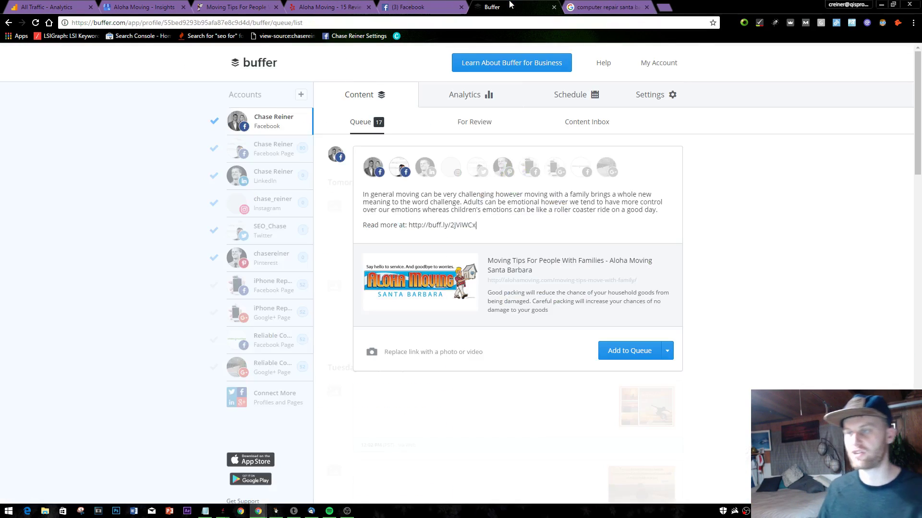
- Glance at Facebook notifications, then load the alohamoving.com homepage
{"action": "left_click", "coordinate": [413, 7]}
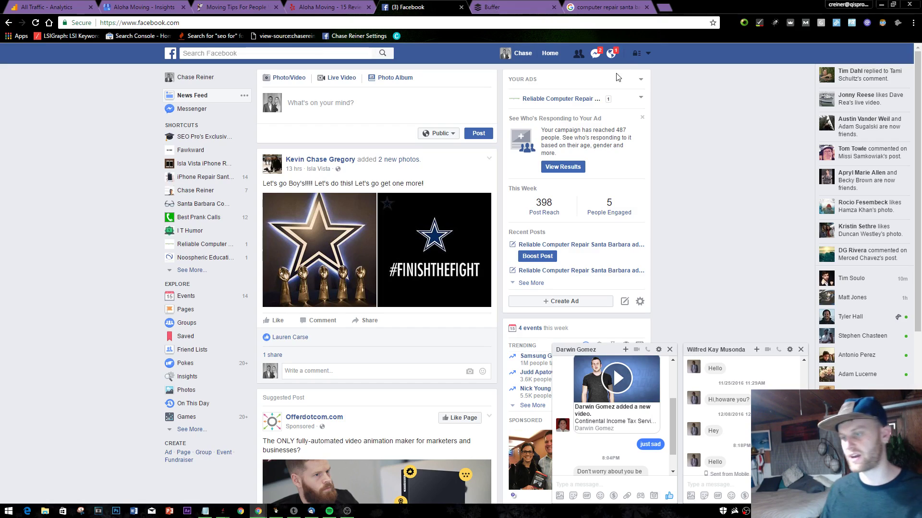
{"action": "left_click", "coordinate": [611, 53]}
{"action": "left_click", "coordinate": [606, 7]}
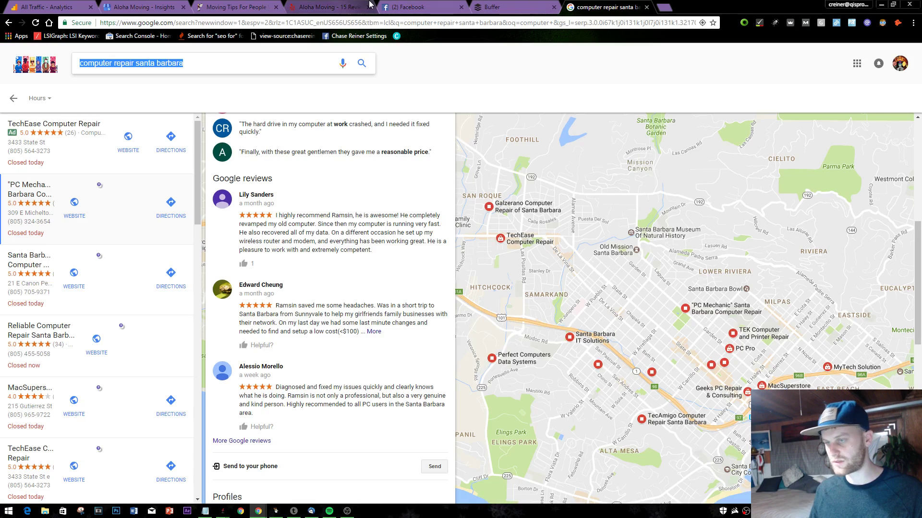
{"action": "left_click", "coordinate": [331, 6]}
{"action": "left_click", "coordinate": [235, 8]}
{"action": "scroll", "coordinate": [317, 192], "scroll_direction": "up", "scroll_amount": 5}
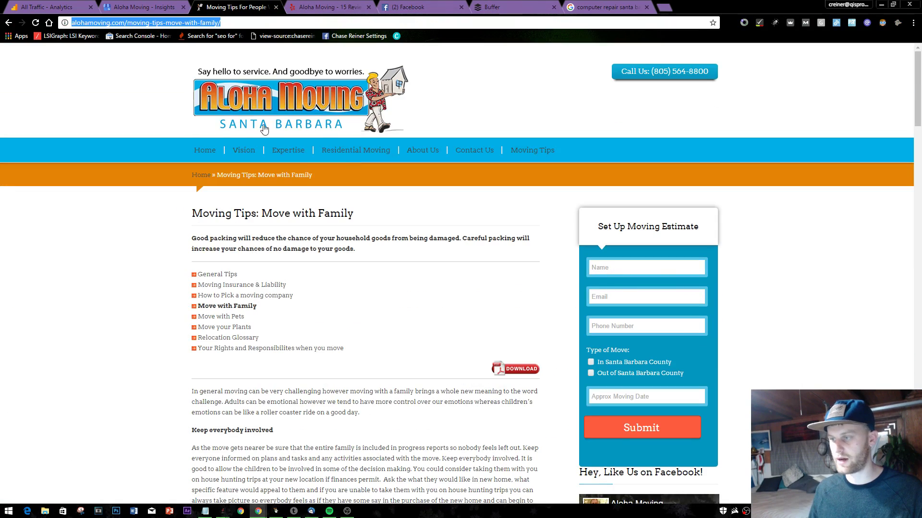
{"action": "key", "text": "Return"}
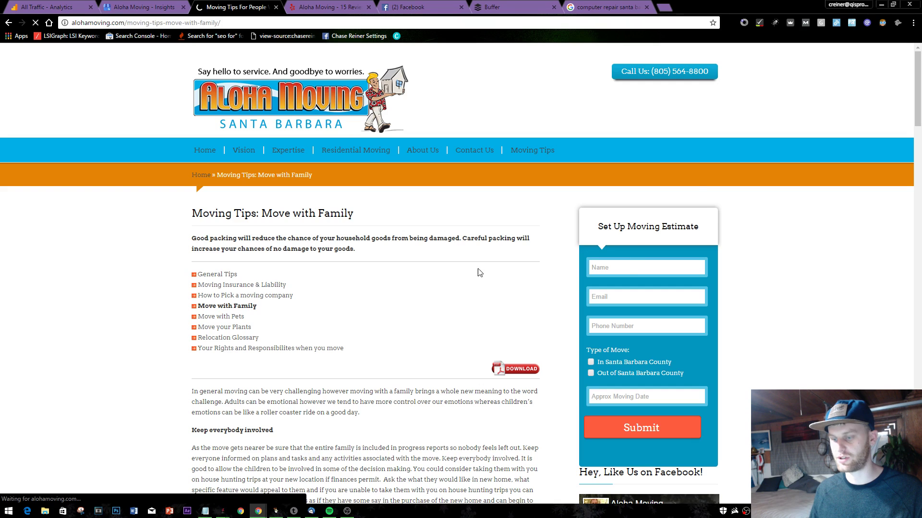
- Open seoprofiler.com in a new tab, close the computer repair search, and return to Buffer
{"action": "left_click", "coordinate": [606, 6]}
{"action": "left_click", "coordinate": [235, 6]}
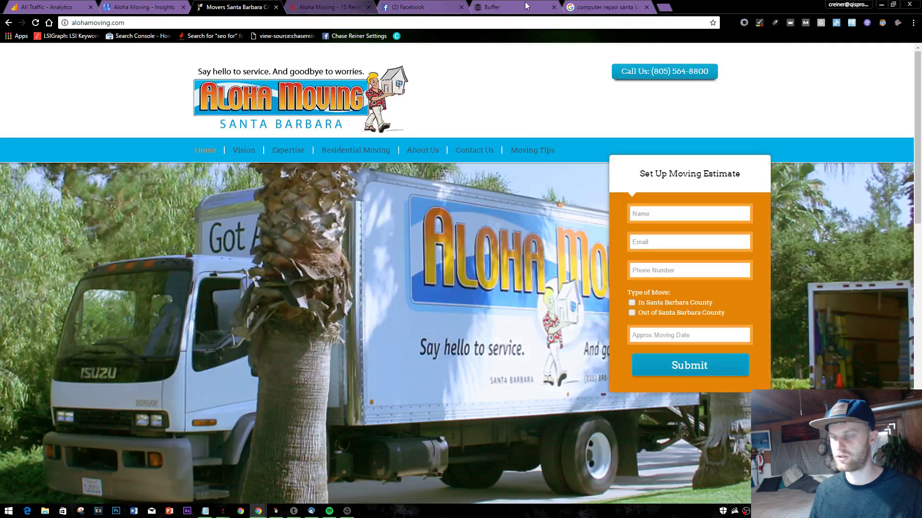
{"action": "left_click", "coordinate": [665, 7]}
{"action": "type", "text": "seo"}
{"action": "key", "text": "Return"}
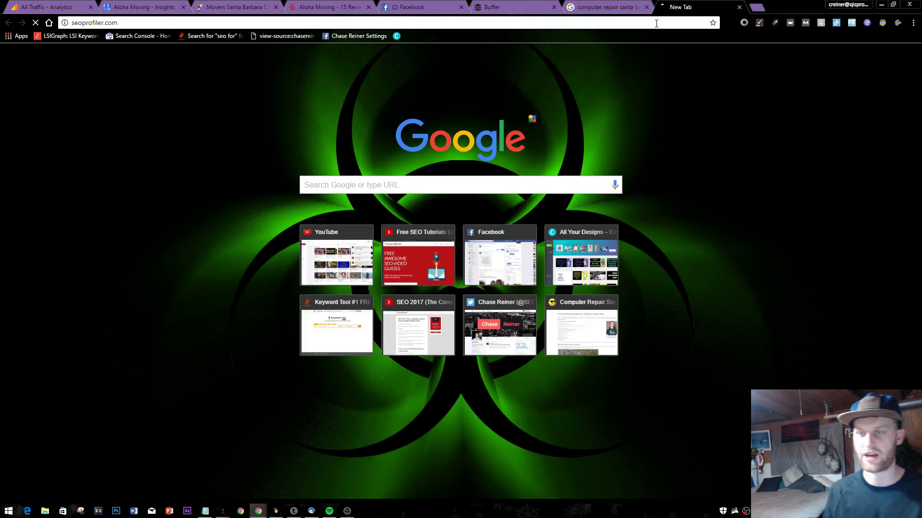
{"action": "left_click", "coordinate": [646, 7]}
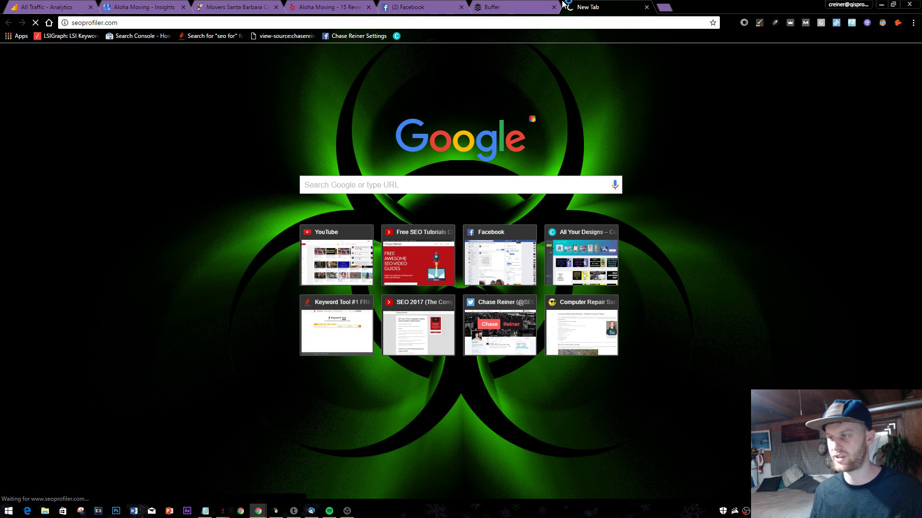
{"action": "left_click", "coordinate": [557, 5]}
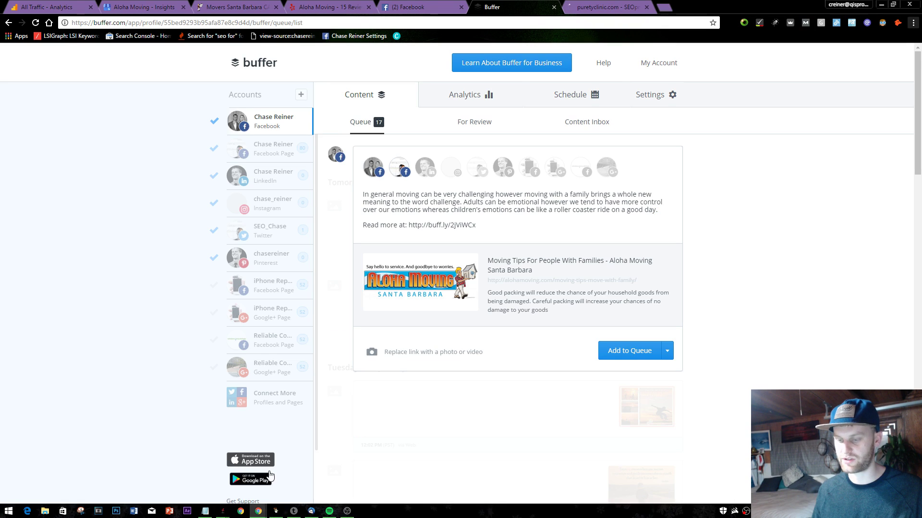
- Append 'Google / 10 Yelp' to the GENERATE 20 MORE REVIEWS line in Notepad
{"action": "left_click", "coordinate": [212, 512]}
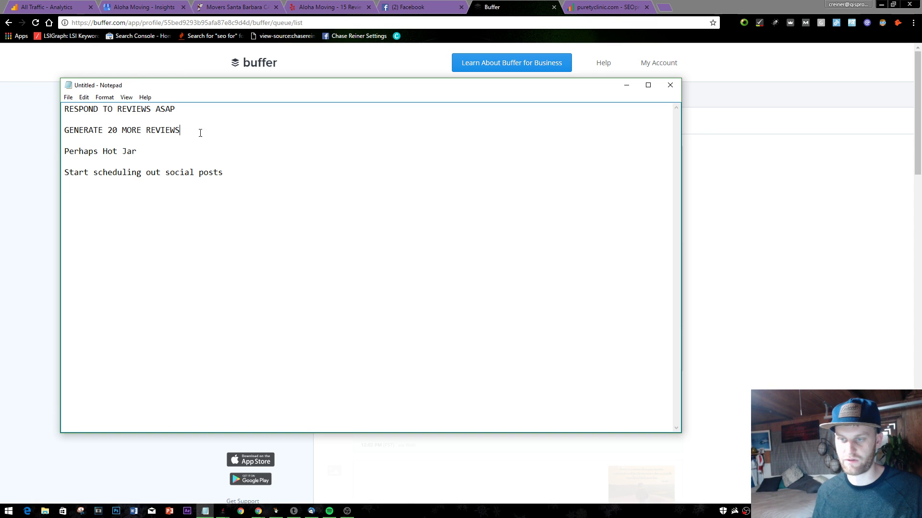
{"action": "key", "text": "Delete"}
{"action": "type", "text": "Google"}
{"action": "key", "text": "Return"}
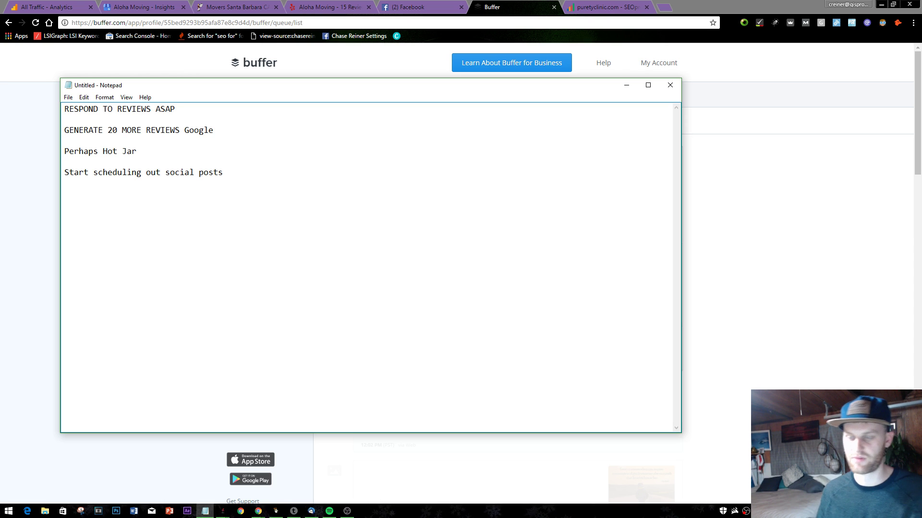
{"action": "key", "text": "shift+Up"}
{"action": "left_click", "coordinate": [238, 126]}
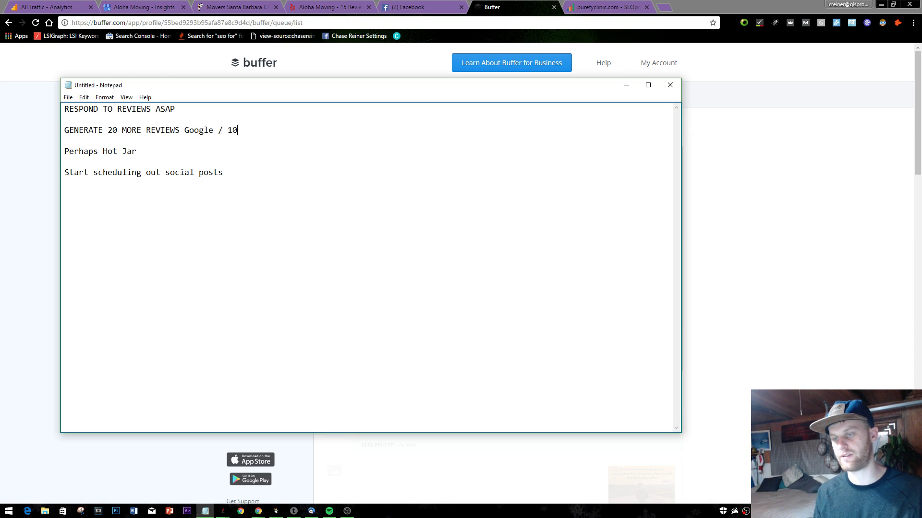
{"action": "type", "text": "/ 10 Yelp"}
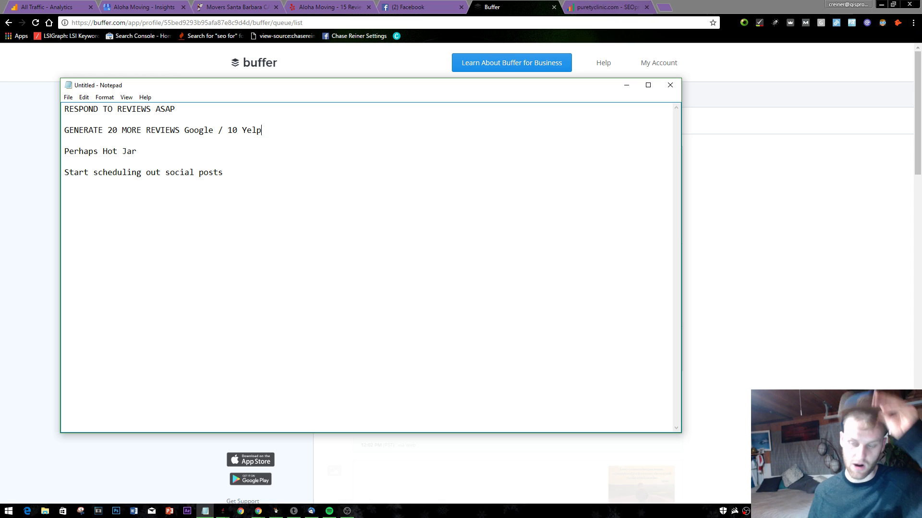
{"action": "left_click", "coordinate": [831, 133]}
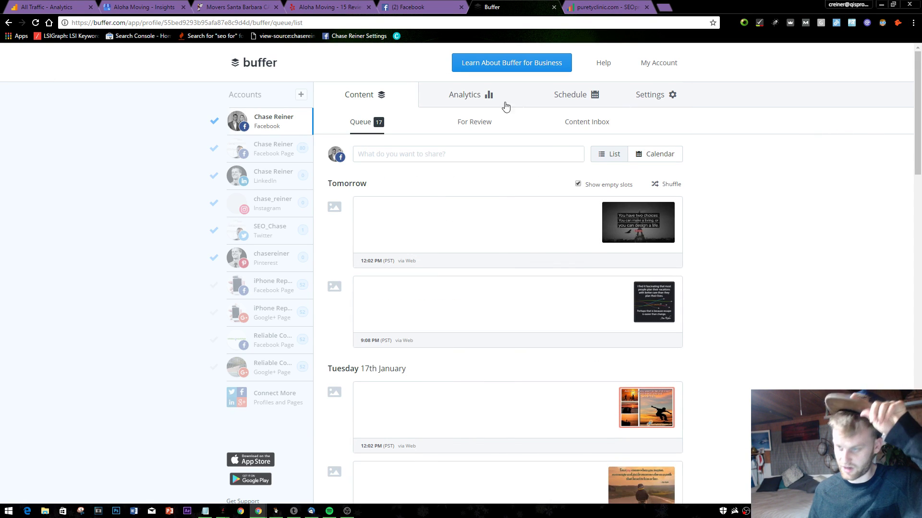
- Close the Buffer tab and open the alohamoving.com project dashboard with Ranking Monitor expanded
{"action": "left_click", "coordinate": [554, 8]}
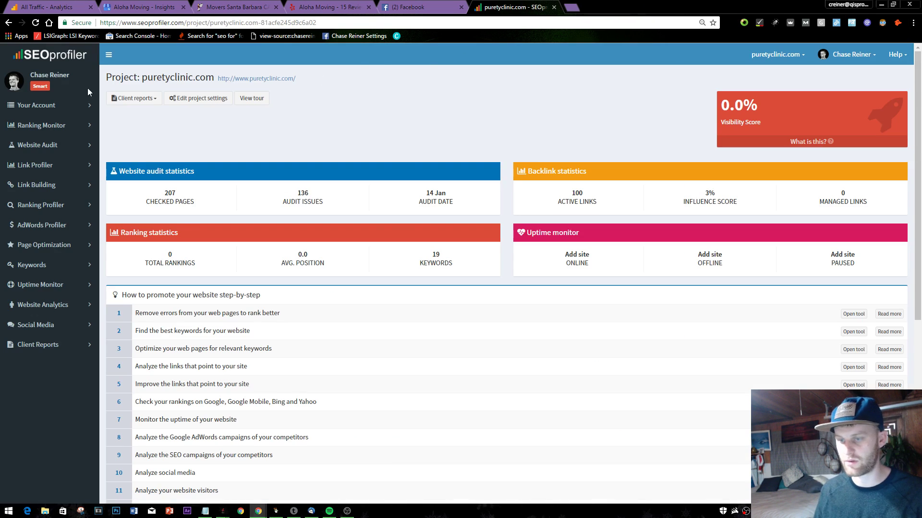
{"action": "left_click", "coordinate": [40, 124]}
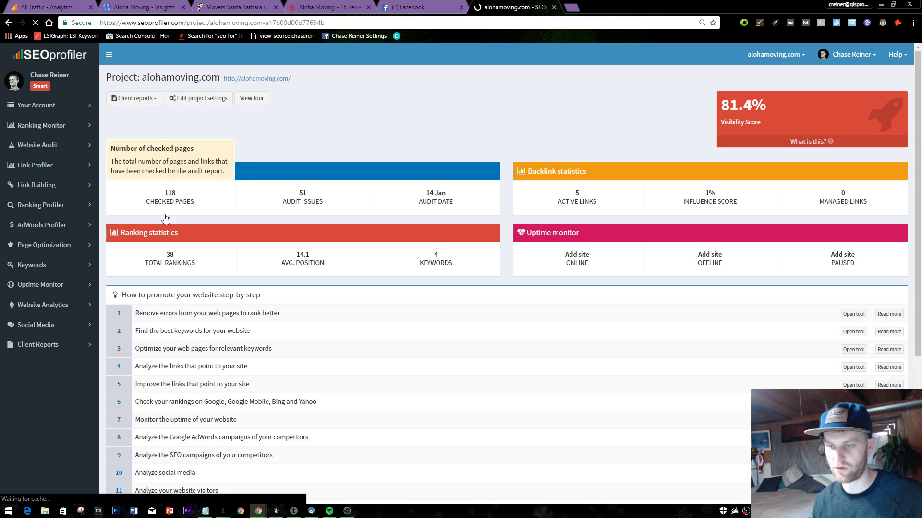
{"action": "left_click", "coordinate": [43, 125]}
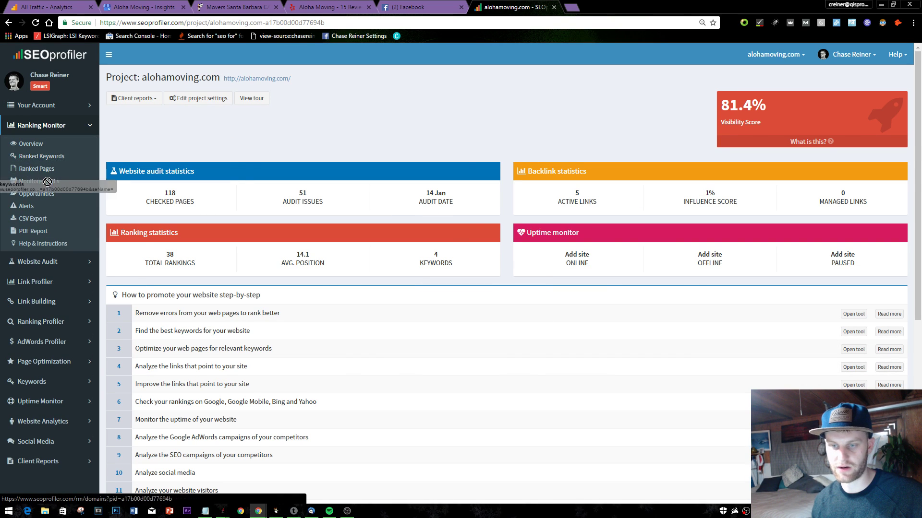
- Copy 'santa barbara moving' from the Ranking alerts and paste it into a new incognito window
{"action": "left_click", "coordinate": [30, 206]}
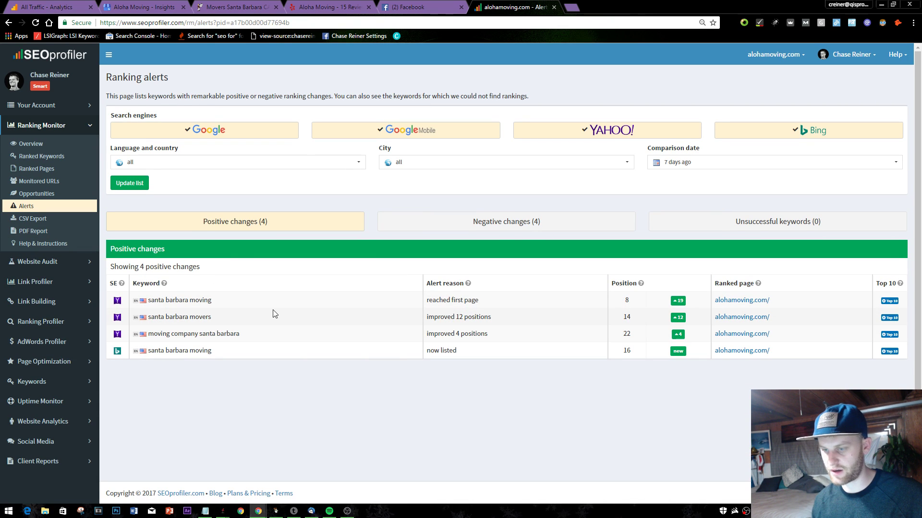
{"action": "left_click_drag", "start_coordinate": [228, 302], "coordinate": [133, 301]}
{"action": "left_click", "coordinate": [236, 375]}
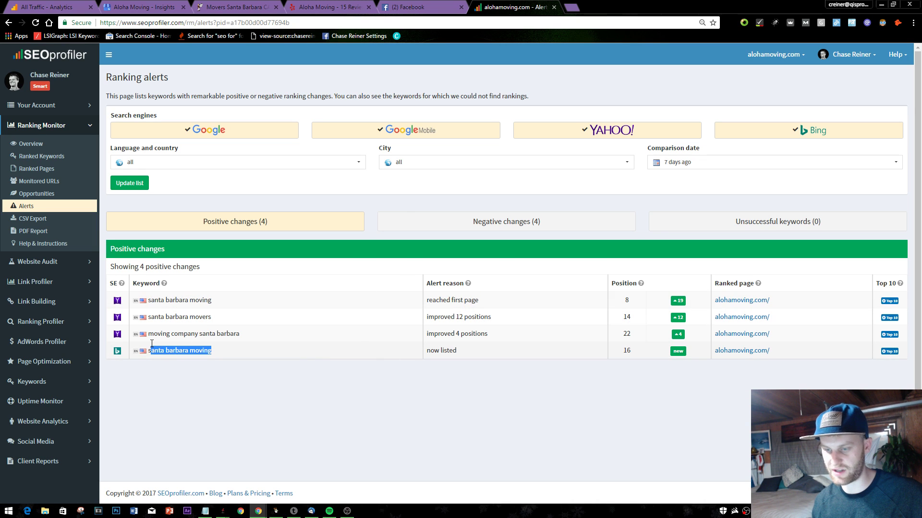
{"action": "left_click_drag", "start_coordinate": [152, 344], "coordinate": [148, 351]}
{"action": "key", "text": "ctrl+c"}
{"action": "key", "text": "ctrl+shift+n"}
{"action": "key", "text": "ctrl+v"}
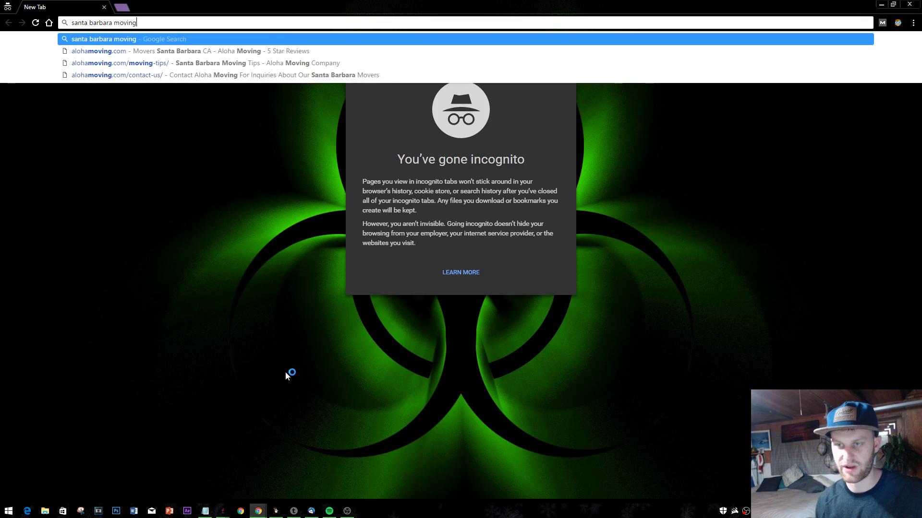
- Dismiss the stray save dialogs and search Bing for 'santa barbara moving'
{"action": "key", "text": "ctrl+s"}
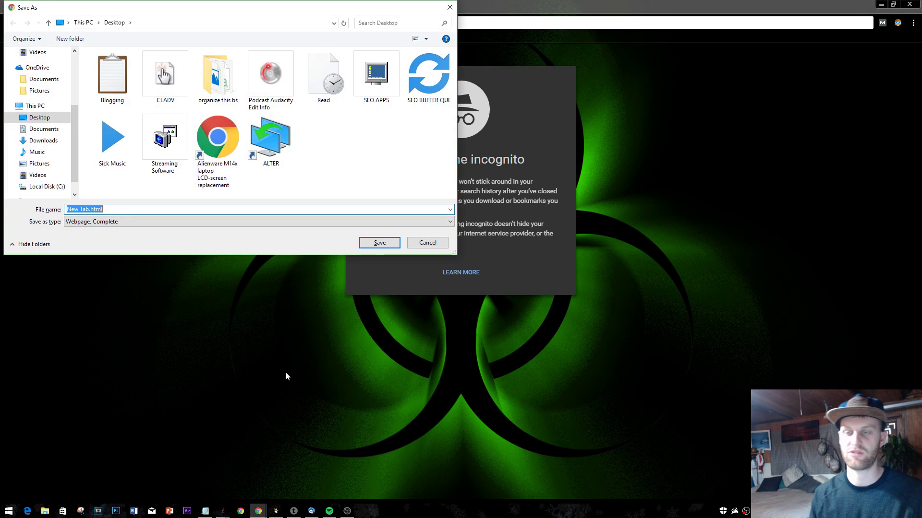
{"action": "left_click", "coordinate": [450, 7]}
{"action": "left_click", "coordinate": [443, 21]}
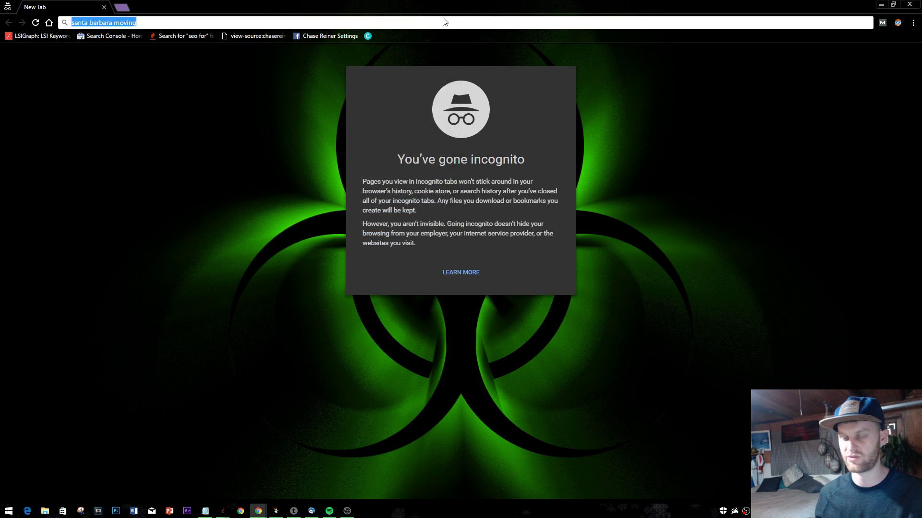
{"action": "key", "text": "ctrl+s"}
{"action": "left_click", "coordinate": [450, 7]}
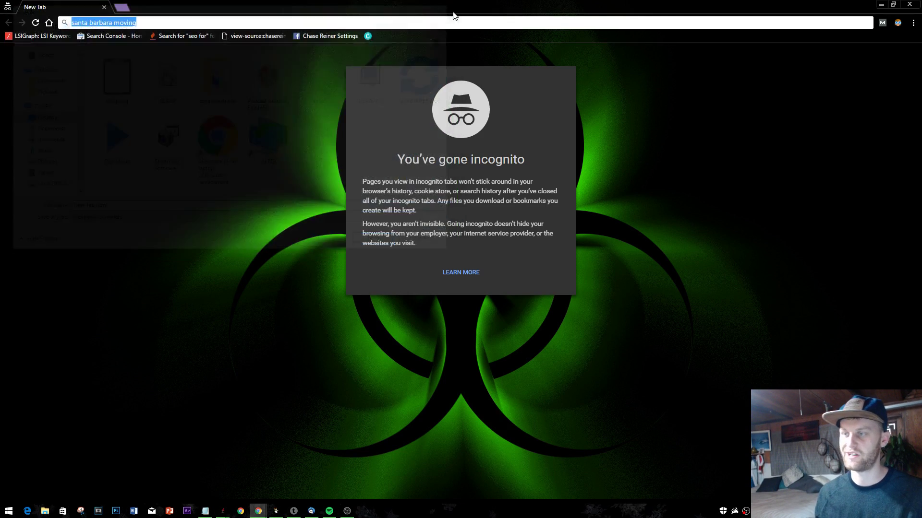
{"action": "type", "text": "bing.com"}
{"action": "key", "text": "Return"}
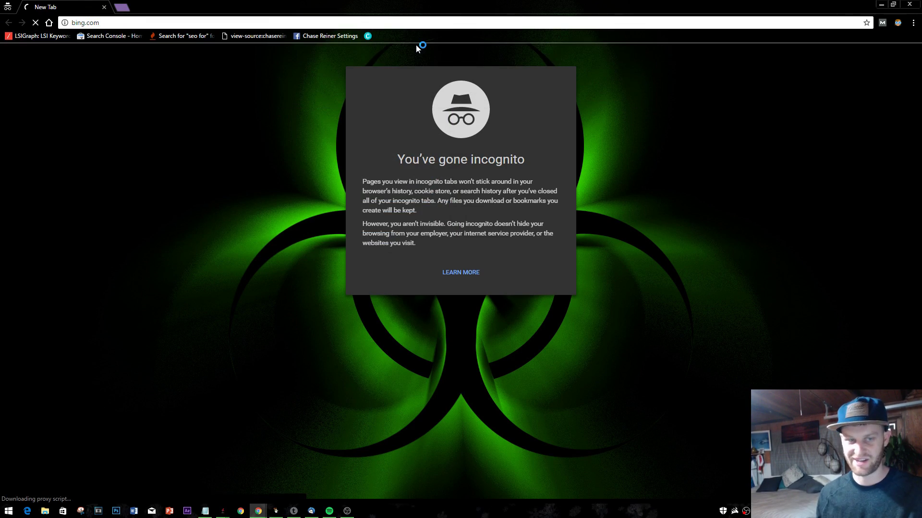
{"action": "key", "text": "ctrl+v"}
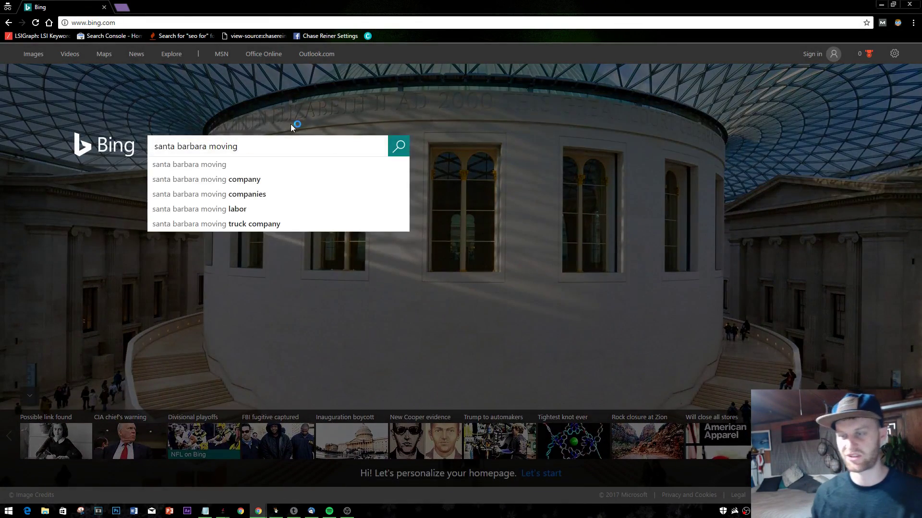
{"action": "key", "text": "Return"}
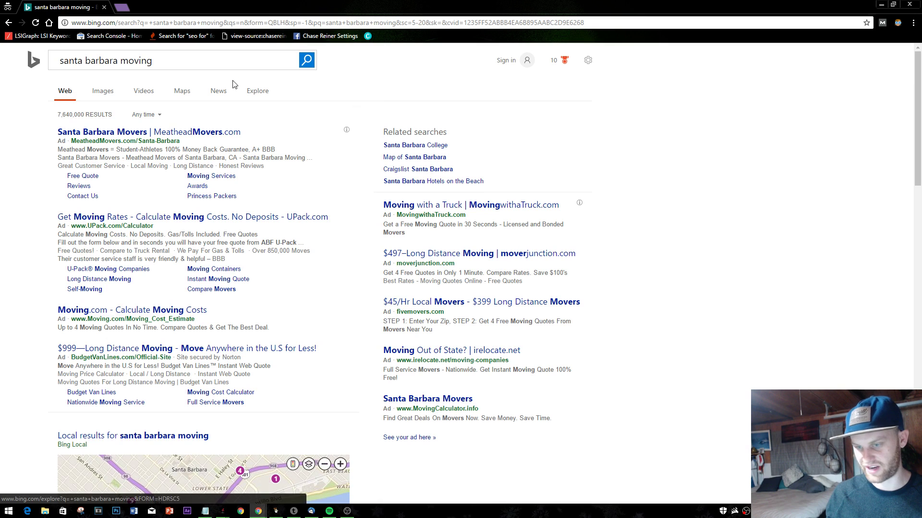
- Find the Aloha Moving listing on Bing's second results page, then return to SEOprofiler
{"action": "left_click", "coordinate": [177, 60]}
{"action": "scroll", "coordinate": [48, 156], "scroll_direction": "down", "scroll_amount": 3}
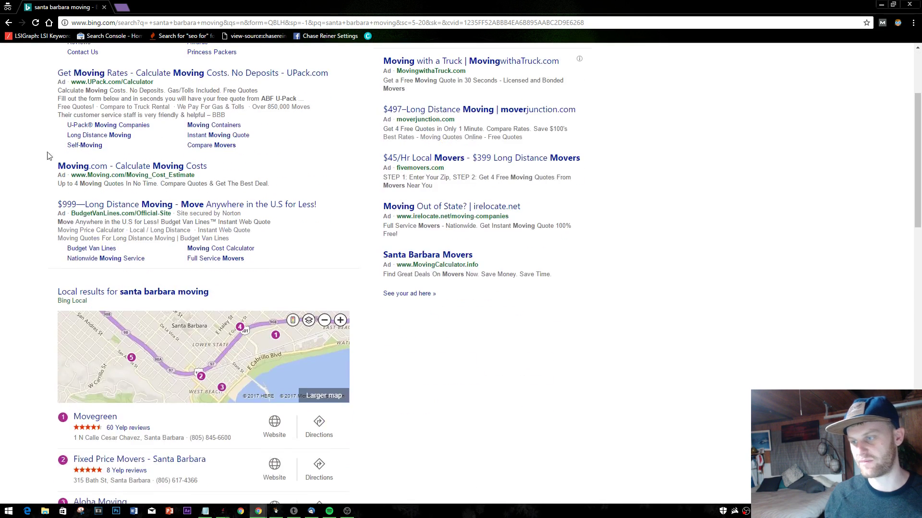
{"action": "scroll", "coordinate": [47, 156], "scroll_direction": "down", "scroll_amount": 4}
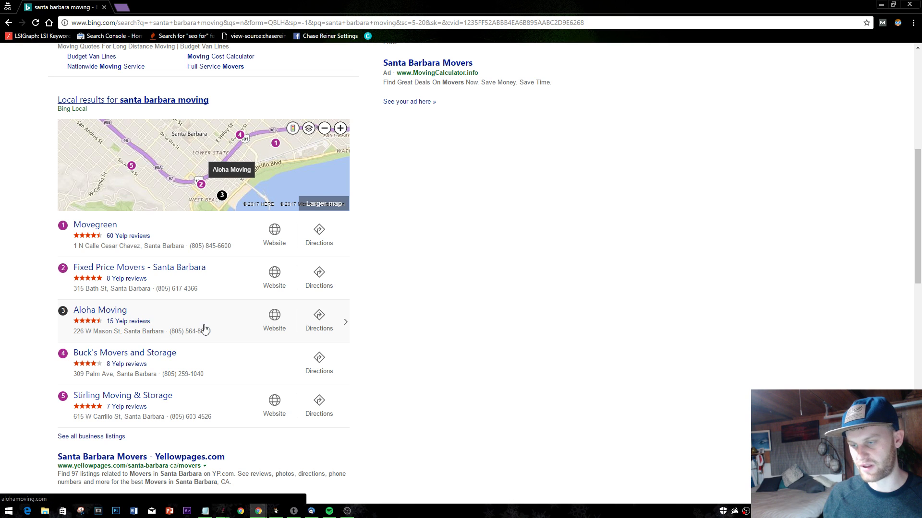
{"action": "scroll", "coordinate": [366, 347], "scroll_direction": "down", "scroll_amount": 5}
{"action": "scroll", "coordinate": [159, 361], "scroll_direction": "down", "scroll_amount": 10}
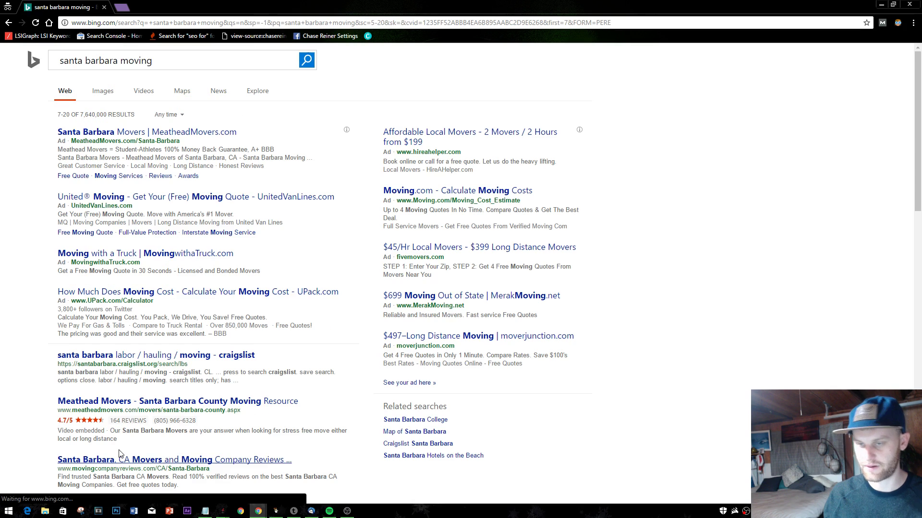
{"action": "scroll", "coordinate": [145, 243], "scroll_direction": "down", "scroll_amount": 1}
{"action": "scroll", "coordinate": [145, 243], "scroll_direction": "down", "scroll_amount": 4}
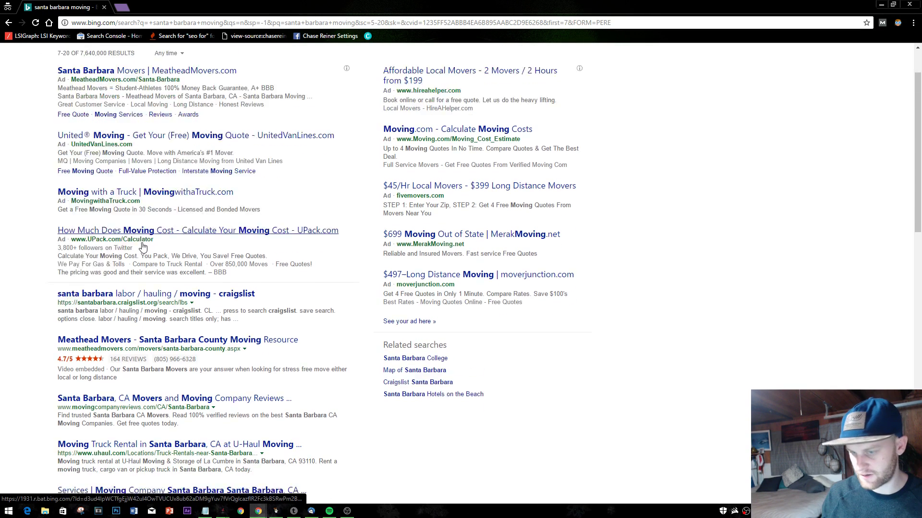
{"action": "scroll", "coordinate": [142, 245], "scroll_direction": "down", "scroll_amount": 4}
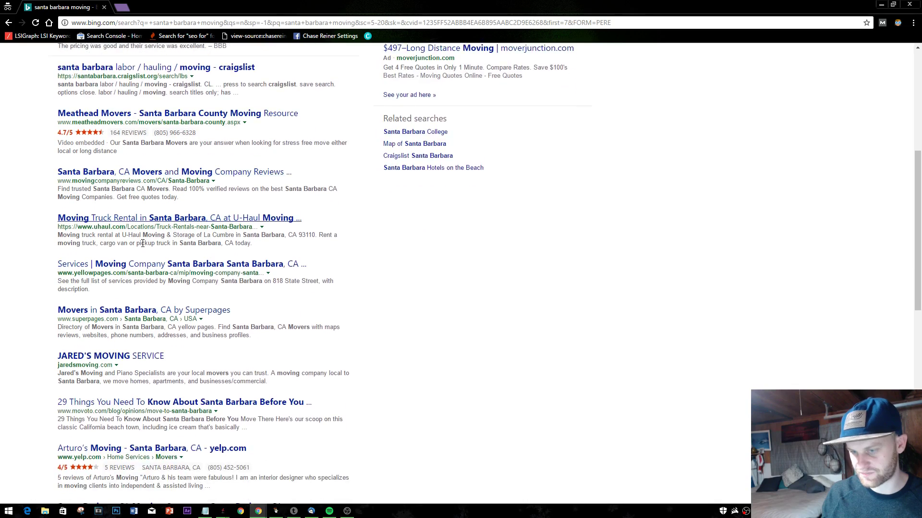
{"action": "scroll", "coordinate": [158, 259], "scroll_direction": "down", "scroll_amount": 5}
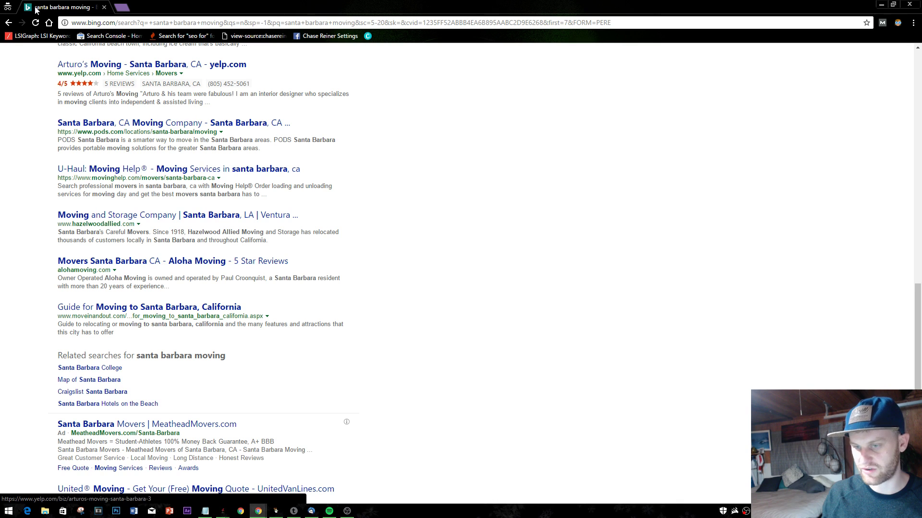
{"action": "key", "text": "alt+Tab"}
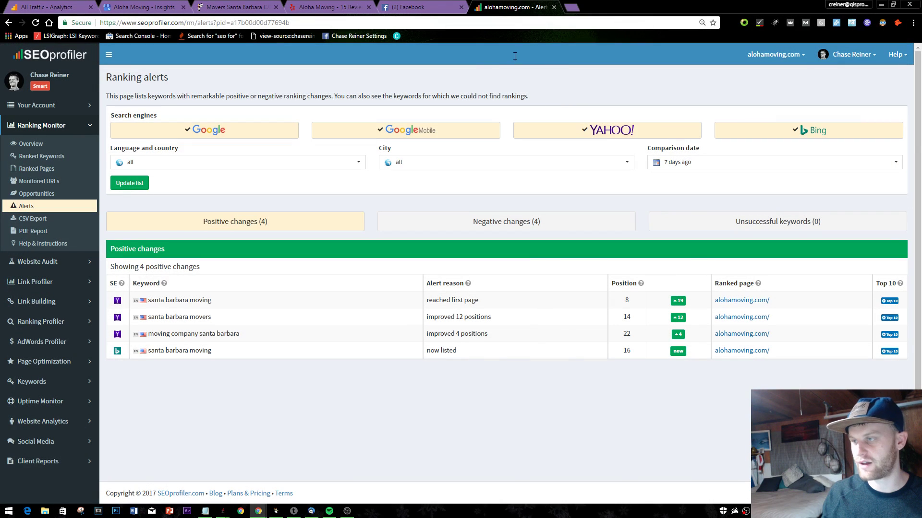
- Review alohamoving.com's Positive changes table between peeks at Facebook notifications, ending on Facebook
{"action": "left_click", "coordinate": [423, 7]}
{"action": "left_click", "coordinate": [494, 5]}
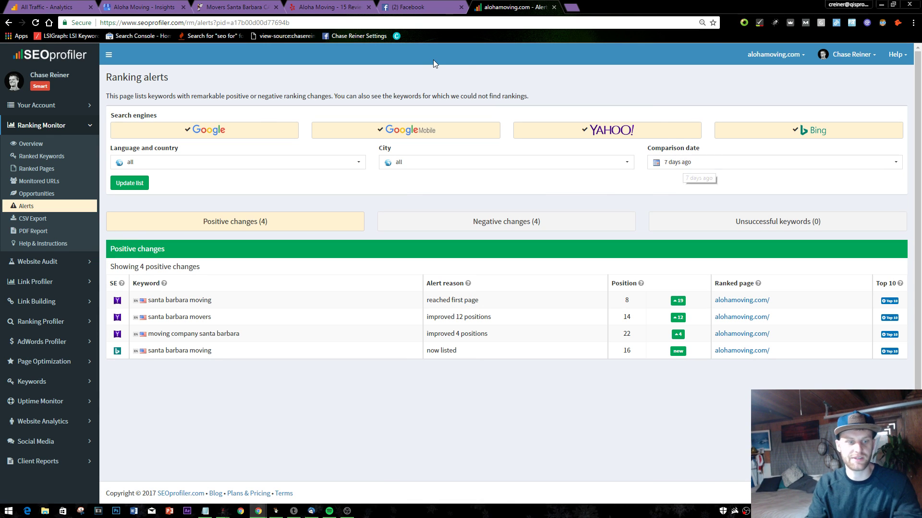
{"action": "left_click", "coordinate": [422, 7]}
{"action": "left_click", "coordinate": [495, 6]}
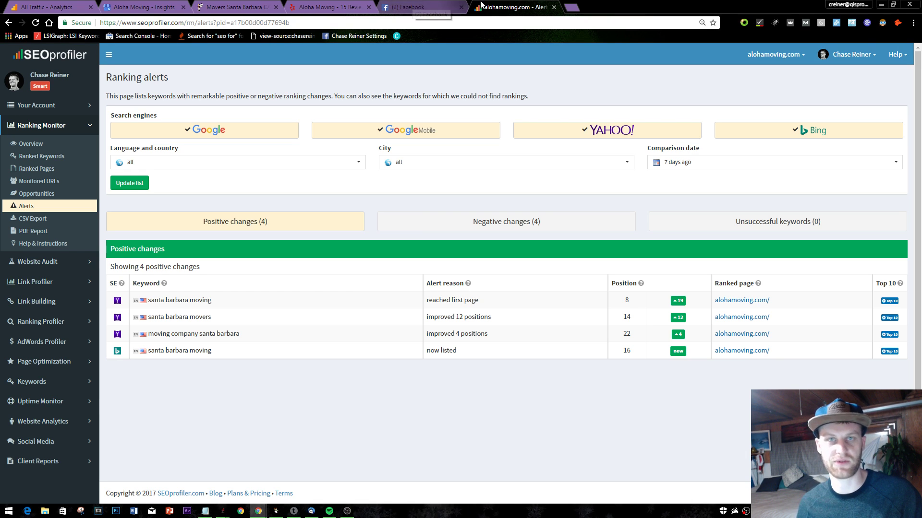
{"action": "left_click", "coordinate": [459, 11]}
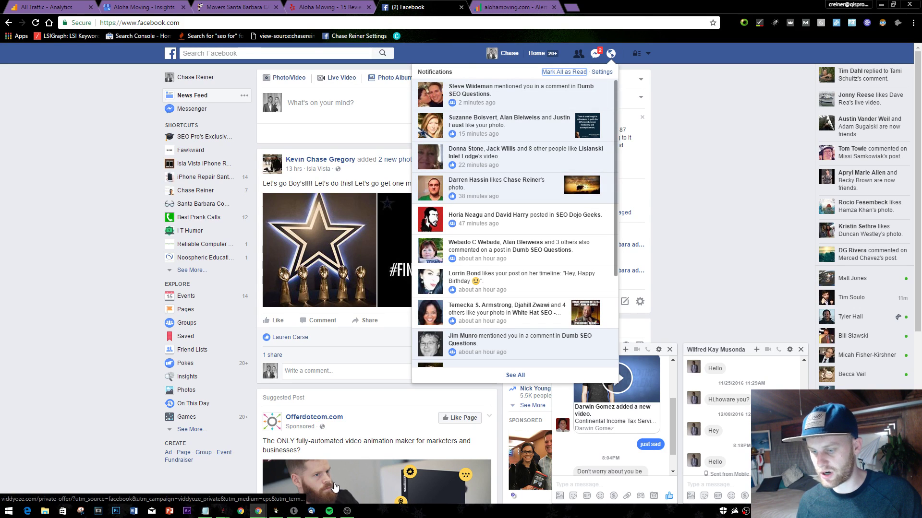
- Add a '--- side project' heading with 'Bing webmaster tools tutorial' to the Notepad to-do list
{"action": "left_click", "coordinate": [205, 511]}
{"action": "left_click", "coordinate": [302, 313]}
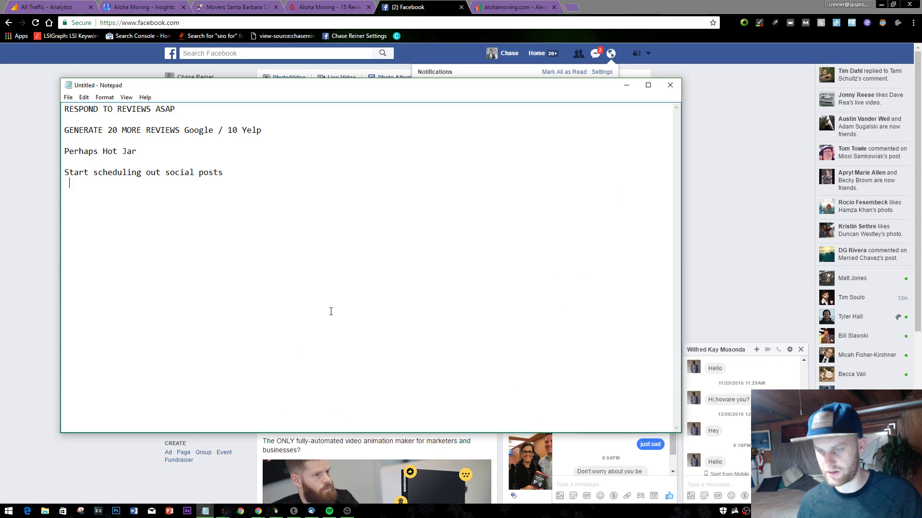
{"action": "key", "text": "Return"}
{"action": "key", "text": "Return"}
{"action": "key", "text": "Return"}
{"action": "key", "text": "Return"}
{"action": "key", "text": "Return"}
{"action": "key", "text": "Return"}
{"action": "key", "text": "Return"}
{"action": "key", "text": "Return"}
{"action": "key", "text": "Return"}
{"action": "key", "text": "Return"}
{"action": "key", "text": "Return"}
{"action": "key", "text": "Return"}
{"action": "key", "text": "Return"}
{"action": "key", "text": "Return"}
{"action": "type", "text": "--- "}
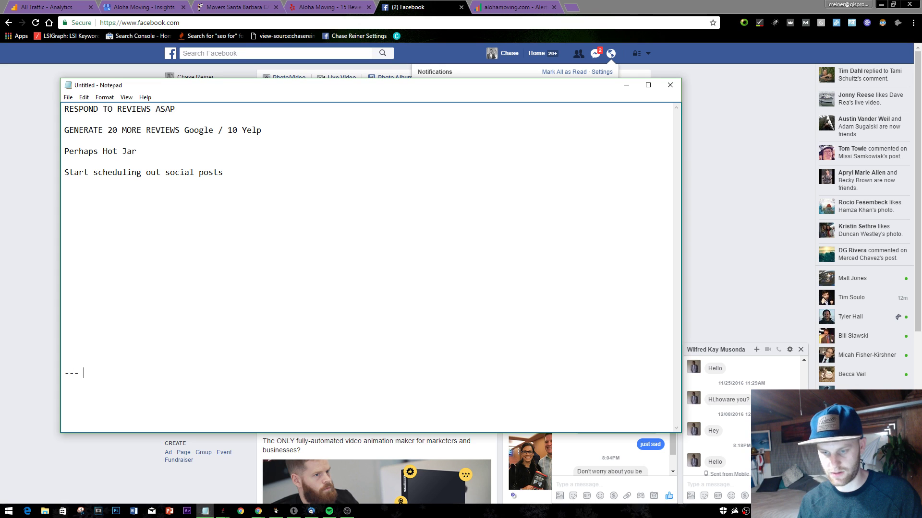
{"action": "type", "text": "side proje"}
{"action": "key", "text": "BackSpace"}
{"action": "key", "text": "BackSpace"}
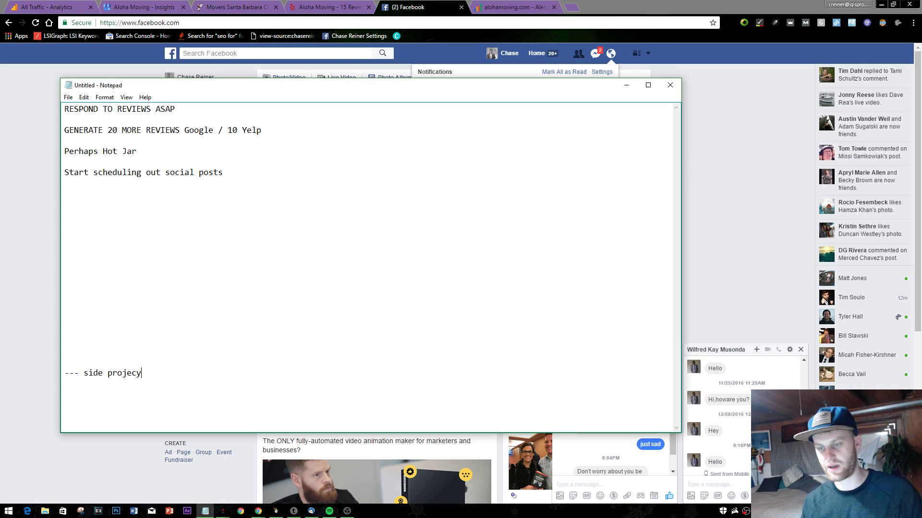
{"action": "key", "text": "BackSpace"}
{"action": "type", "text": "t"}
{"action": "key", "text": "Return"}
{"action": "key", "text": "Return"}
{"action": "type", "text": "Bing webmas"}
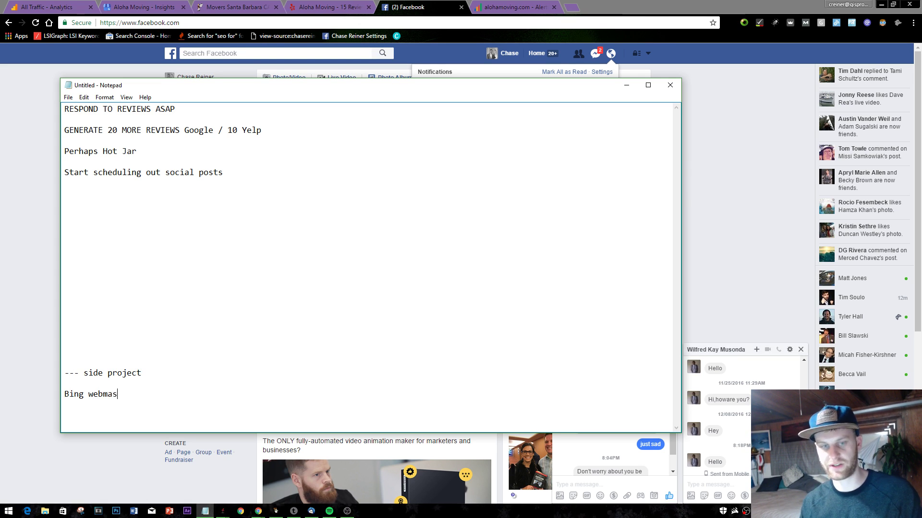
{"action": "type", "text": "ter tools tutorial"}
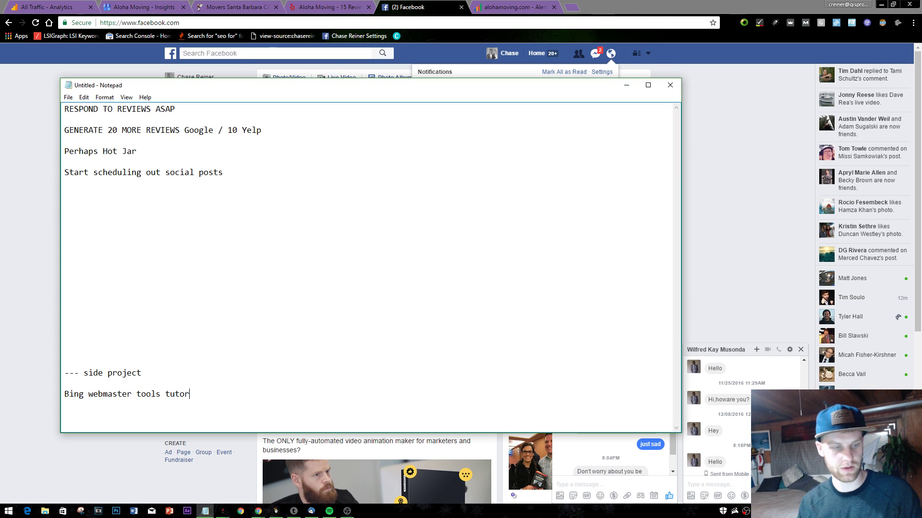
{"action": "left_click", "coordinate": [747, 83]}
{"action": "left_click", "coordinate": [516, 11]}
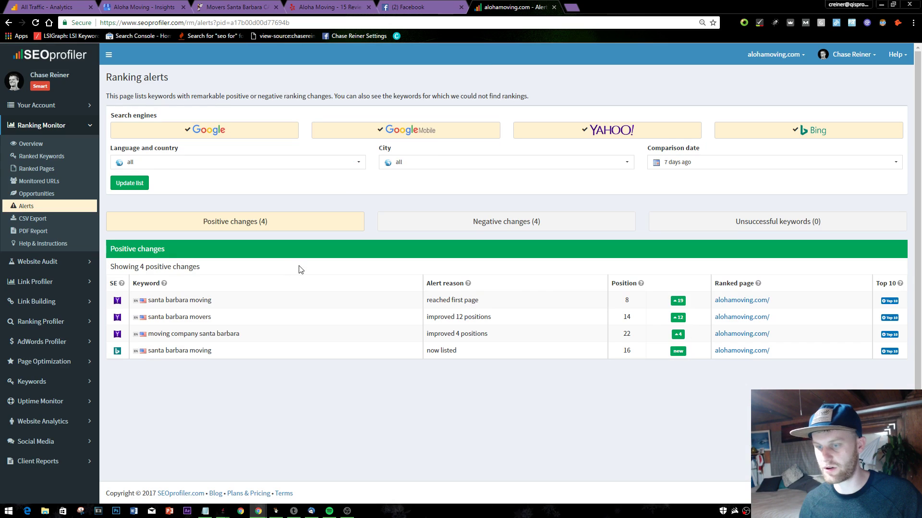
- Compare the negative changes and unsuccessful keywords with the positive ranking changes
{"action": "left_click", "coordinate": [438, 222]}
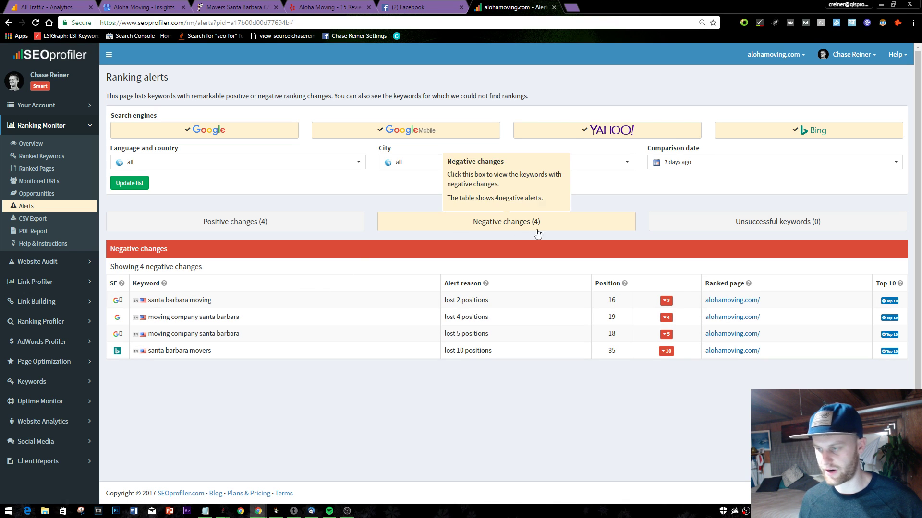
{"action": "left_click", "coordinate": [770, 231]}
{"action": "left_click", "coordinate": [294, 228]}
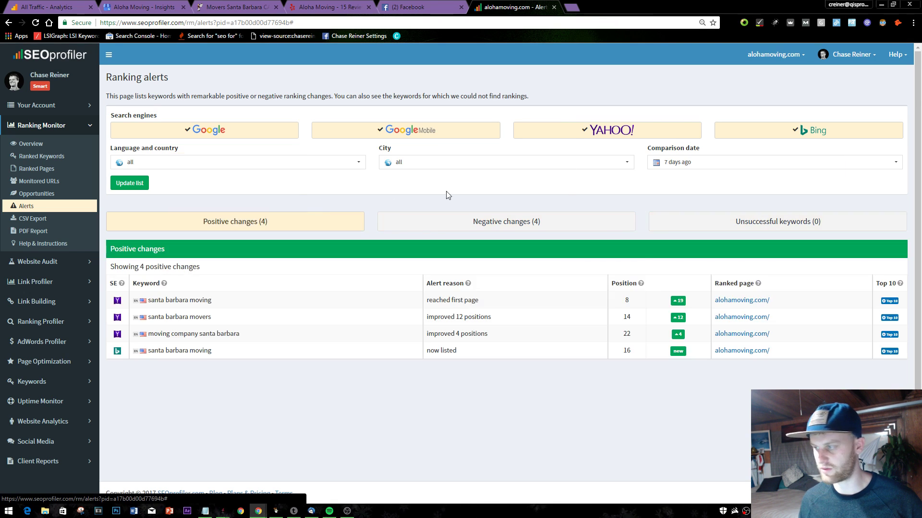
- Check today's ranked keywords: 4 Google keywords, with santa barbara moving at position 2
{"action": "left_click", "coordinate": [41, 156]}
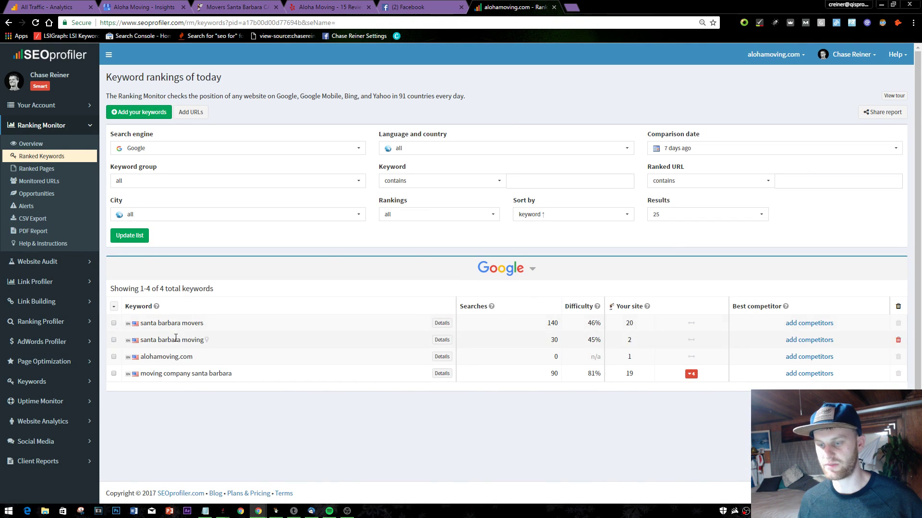
{"action": "left_click_drag", "start_coordinate": [264, 339], "coordinate": [256, 385]}
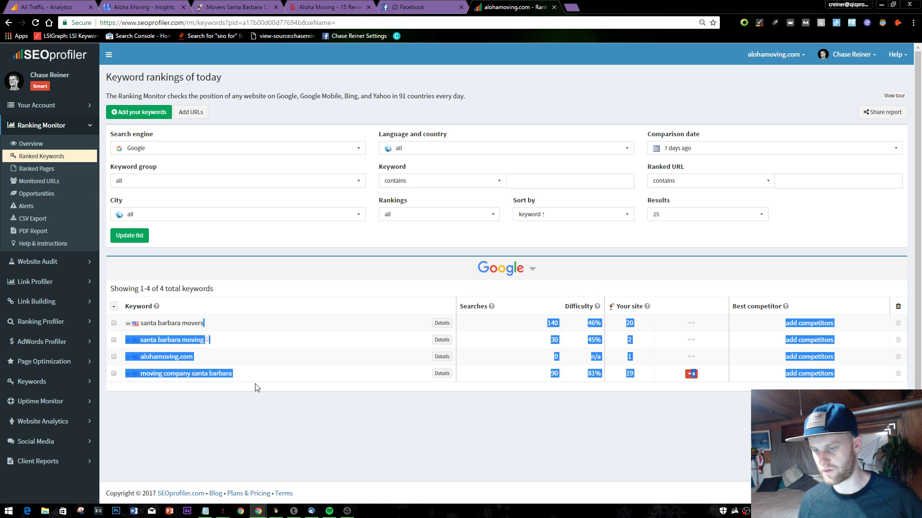
{"action": "left_click", "coordinate": [266, 274]}
{"action": "left_click", "coordinate": [571, 7]}
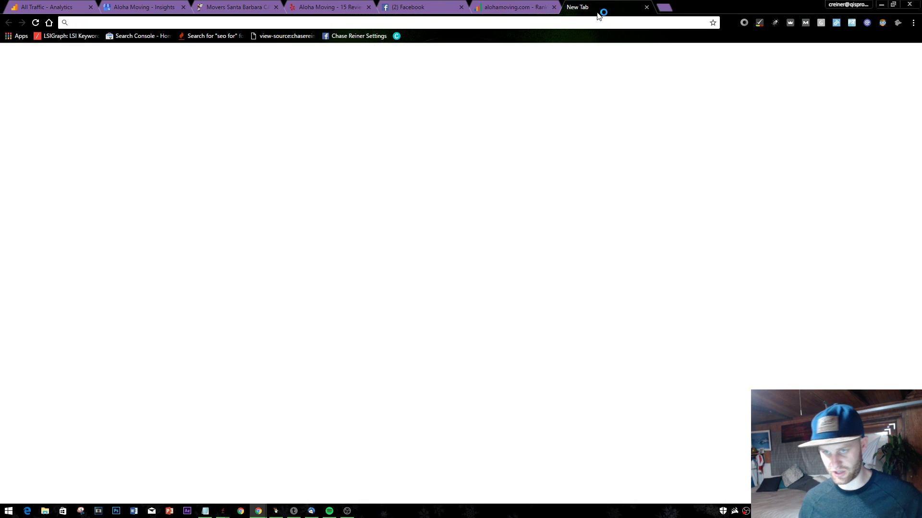
- Search Google for 'search console' and open Google Search Console
{"action": "type", "text": "k"}
{"action": "key", "text": "BackSpace"}
{"action": "key", "text": "BackSpace"}
{"action": "type", "text": "a"}
{"action": "key", "text": "BackSpace"}
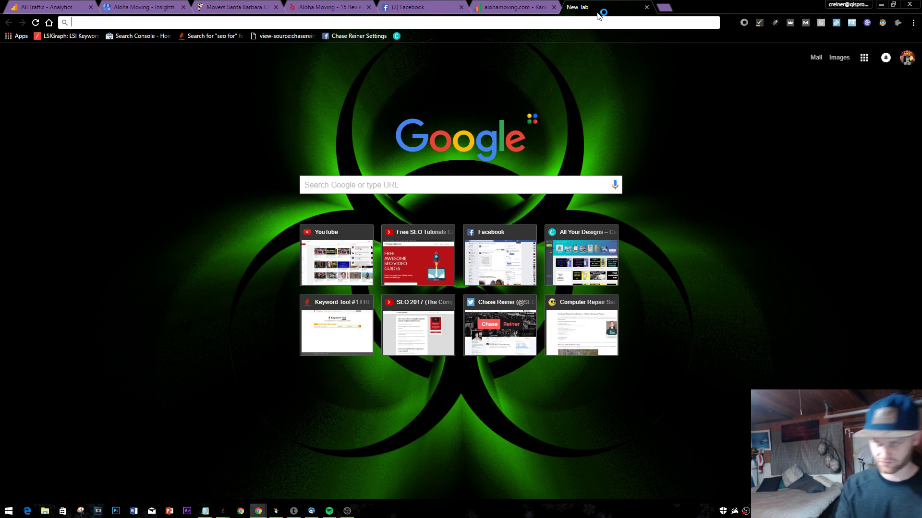
{"action": "type", "text": "k"}
{"action": "key", "text": "BackSpace"}
{"action": "key", "text": "BackSpace"}
{"action": "type", "text": "search co"}
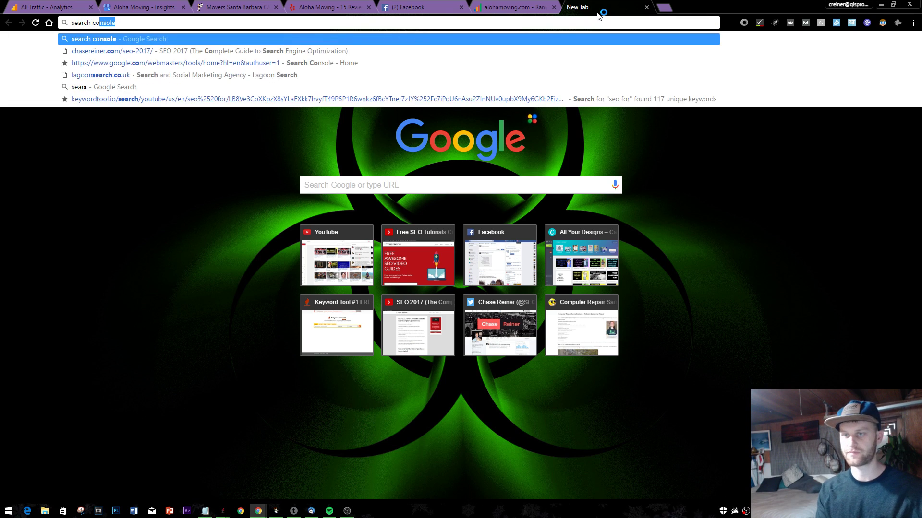
{"action": "type", "text": "nsoel"}
{"action": "key", "text": "Return"}
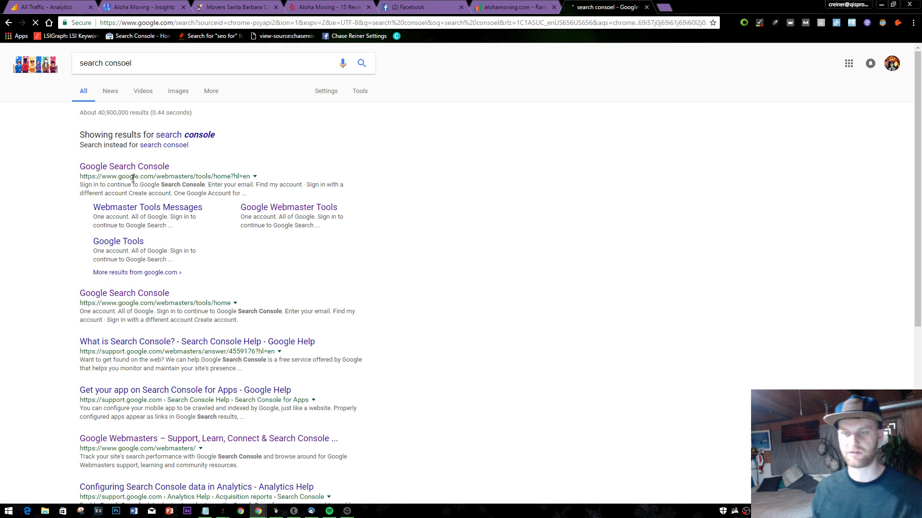
{"action": "left_click", "coordinate": [144, 167]}
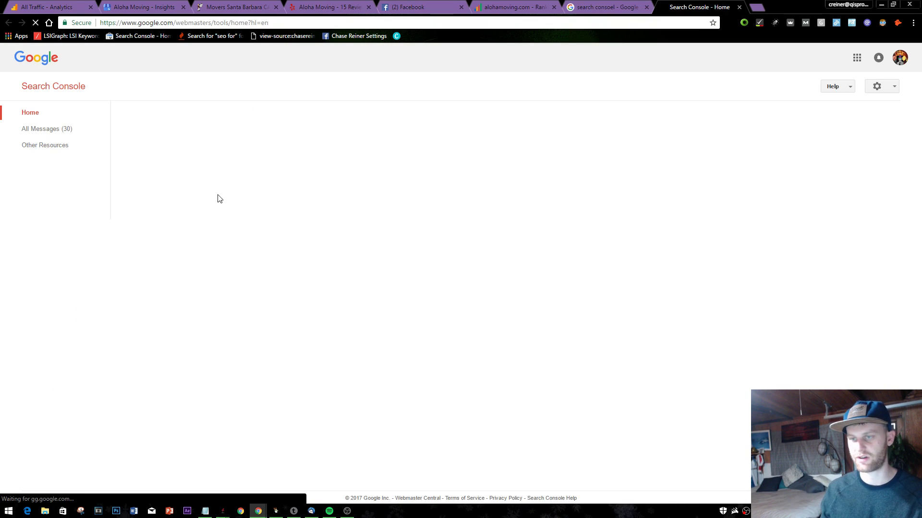
- Open the alohamoving.com property's Search Analytics report under Search Traffic
{"action": "scroll", "coordinate": [286, 227], "scroll_direction": "down", "scroll_amount": 10}
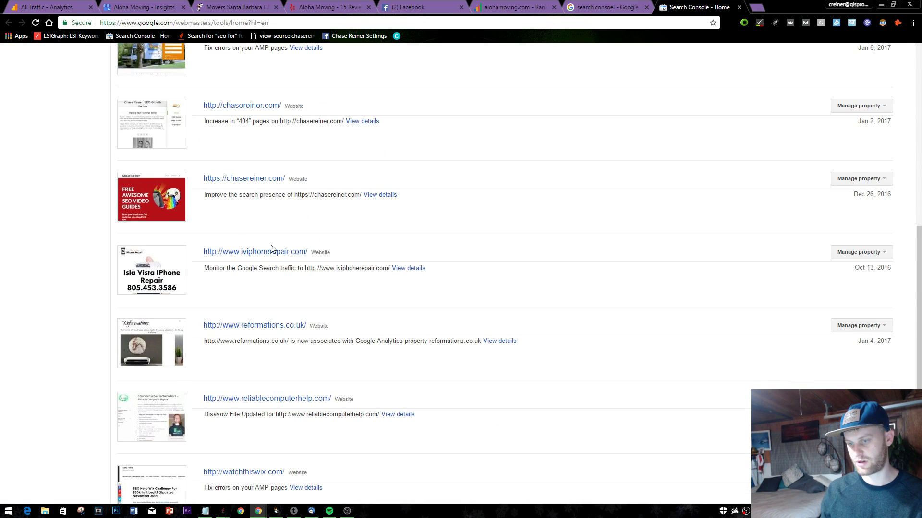
{"action": "scroll", "coordinate": [259, 194], "scroll_direction": "down", "scroll_amount": 6}
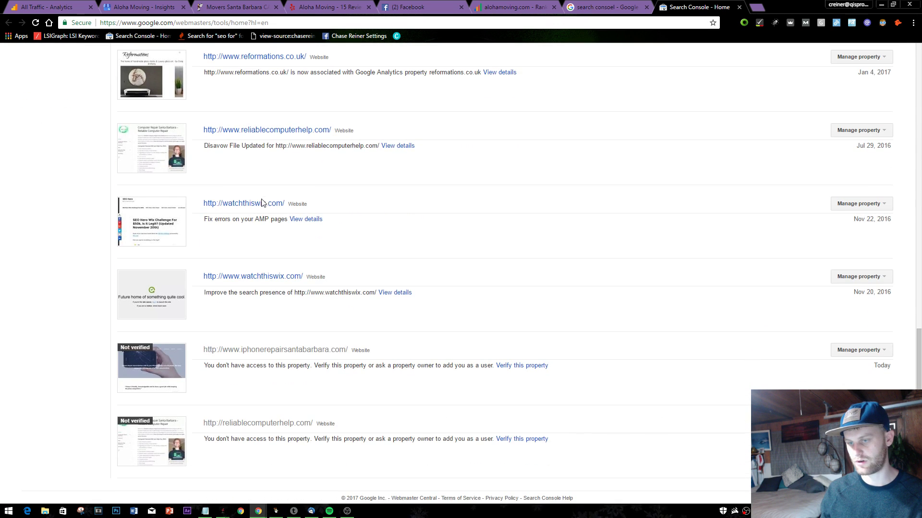
{"action": "key", "text": "ctrl+f"}
{"action": "type", "text": "aloha"}
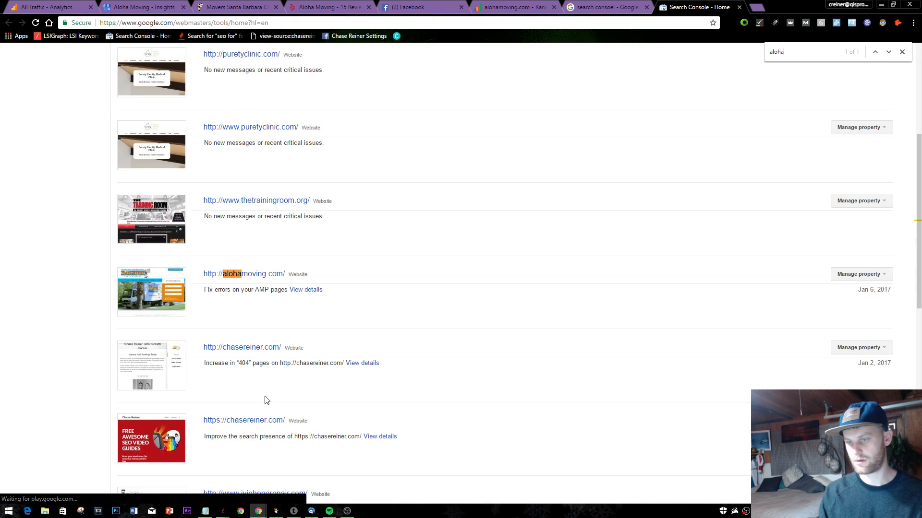
{"action": "left_click", "coordinate": [232, 274]}
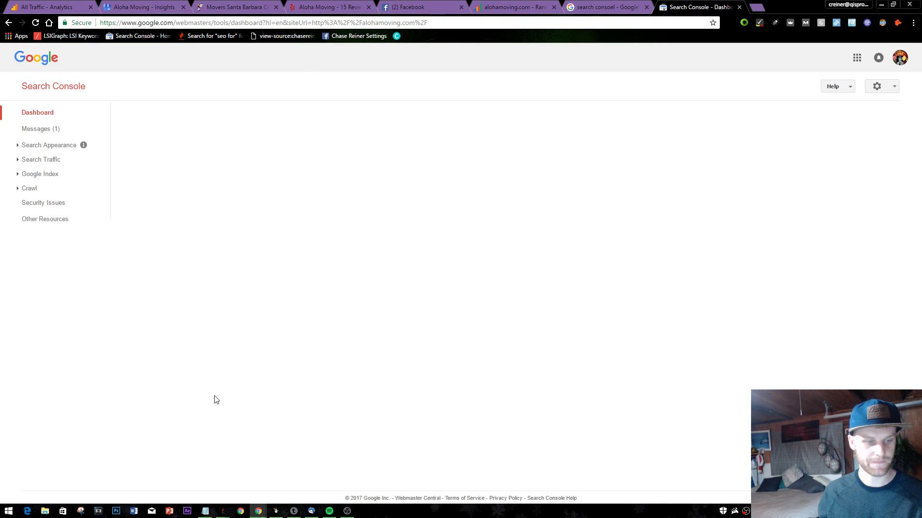
{"action": "left_click", "coordinate": [47, 177]}
{"action": "left_click", "coordinate": [52, 161]}
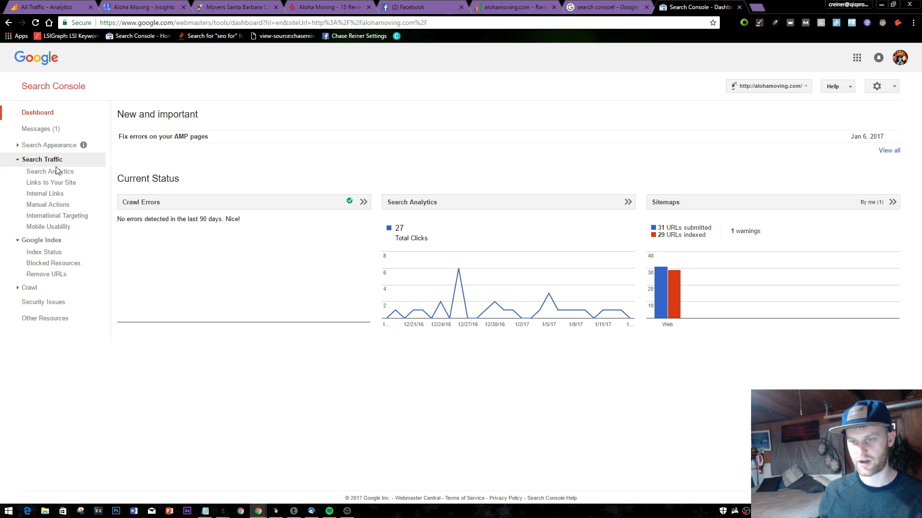
{"action": "left_click", "coordinate": [57, 172]}
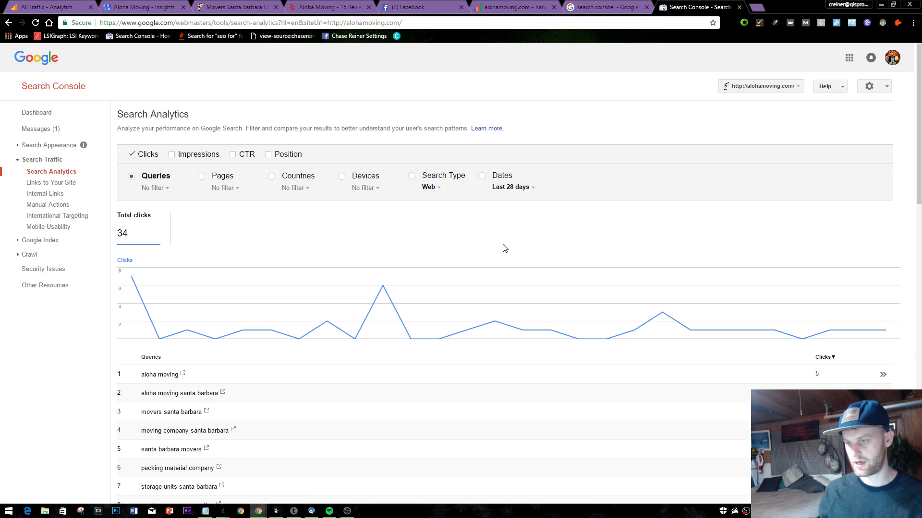
- Set Search Analytics to the last 90 days, download the queries as CSV, and open it
{"action": "left_click", "coordinate": [512, 187]}
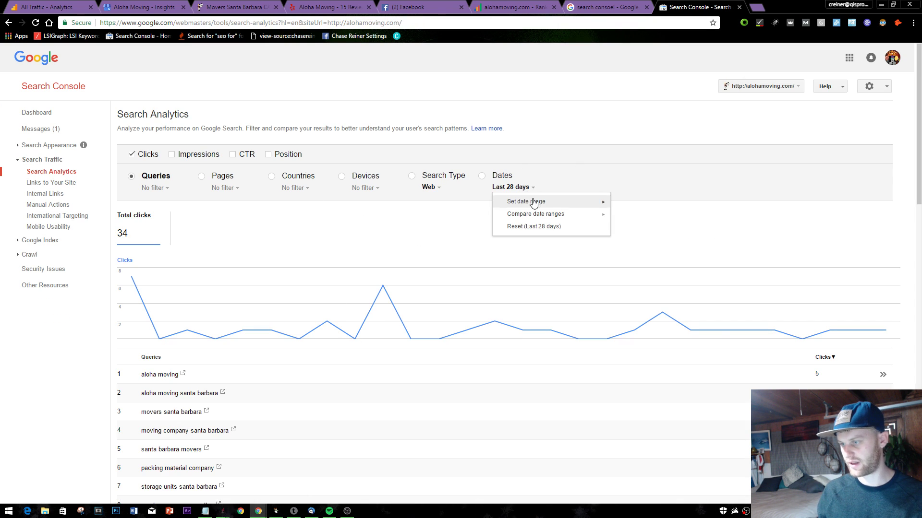
{"action": "mouse_move", "coordinate": [540, 201]}
{"action": "left_click", "coordinate": [669, 230]}
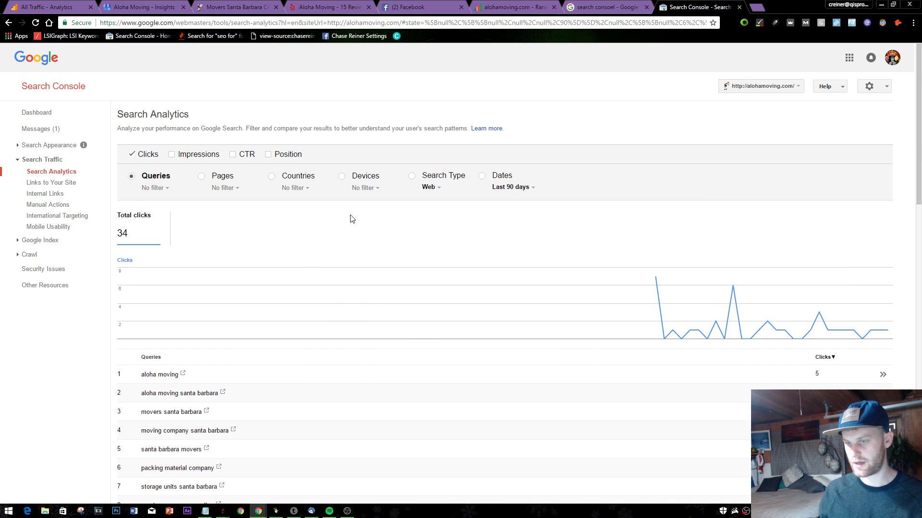
{"action": "scroll", "coordinate": [817, 231], "scroll_direction": "down", "scroll_amount": 15}
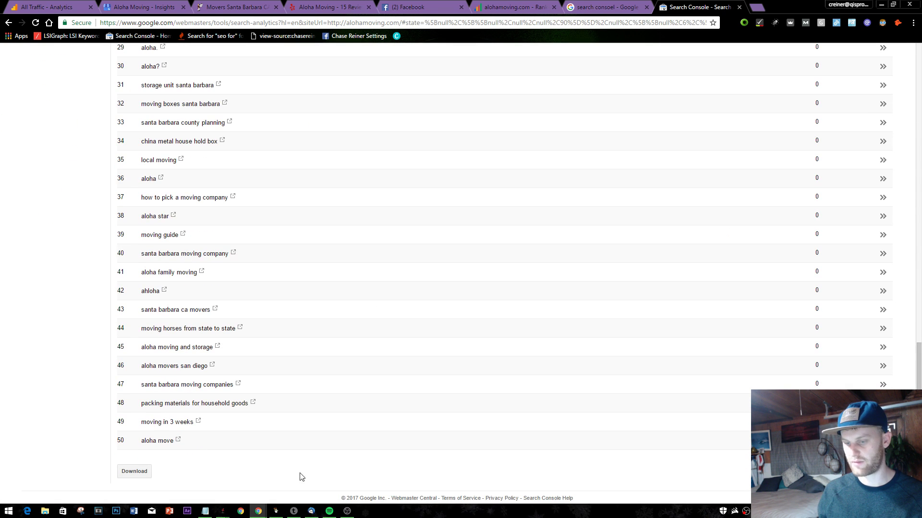
{"action": "left_click", "coordinate": [130, 470]}
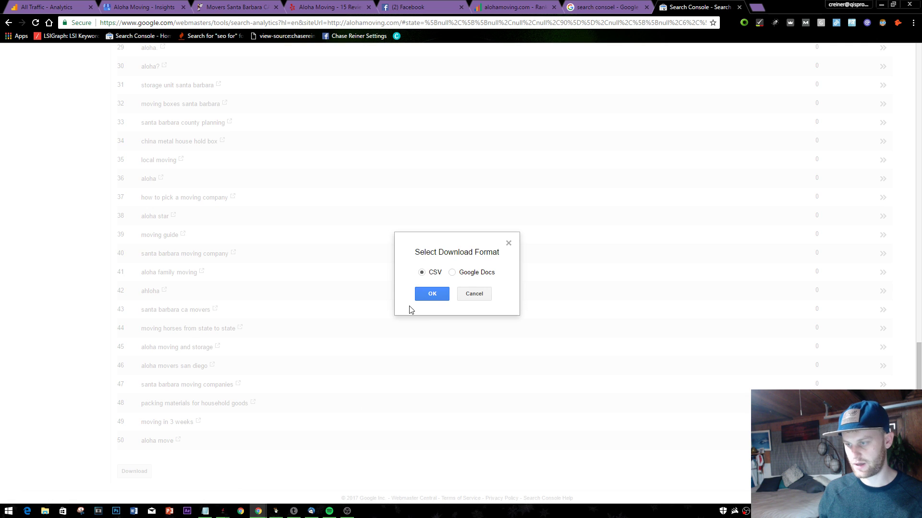
{"action": "left_click", "coordinate": [425, 295]}
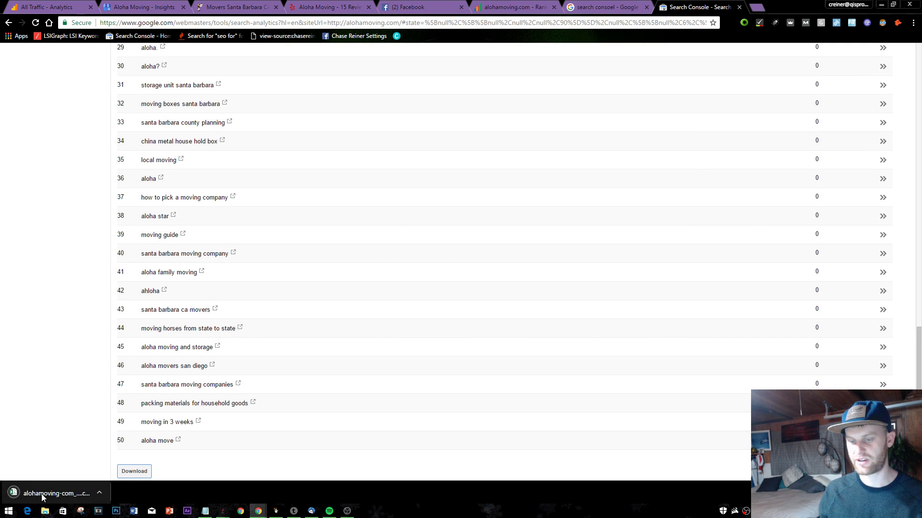
{"action": "left_click", "coordinate": [41, 494]}
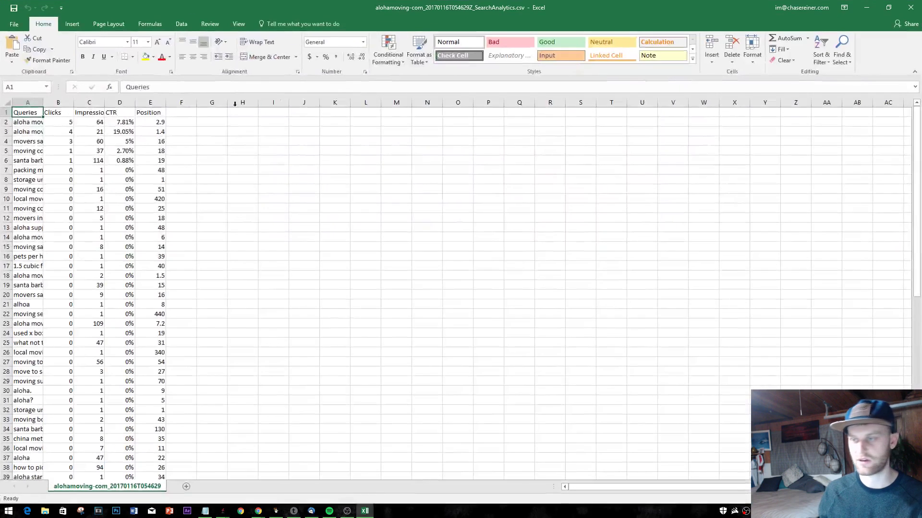
- Widen the CSV's Queries and Clicks columns and copy the 18 queries in A2:A19
{"action": "left_click_drag", "start_coordinate": [42, 104], "coordinate": [291, 136]}
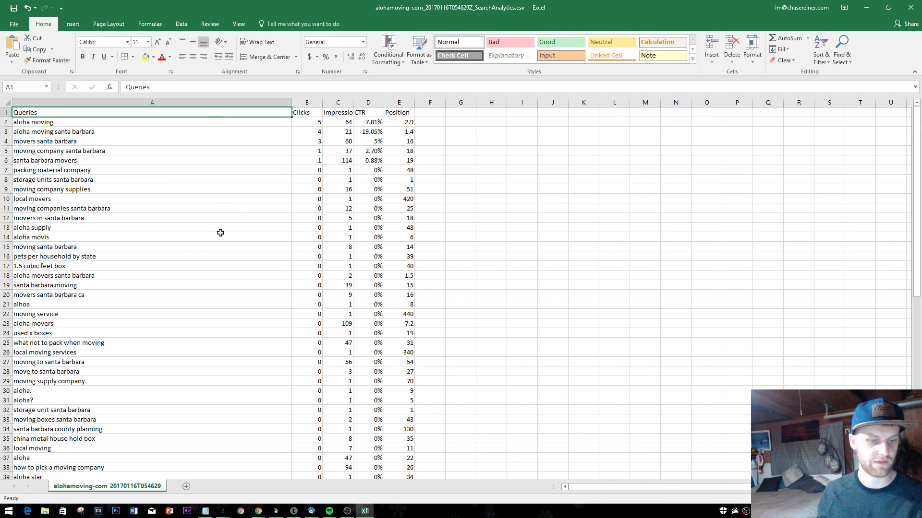
{"action": "left_click", "coordinate": [135, 118]}
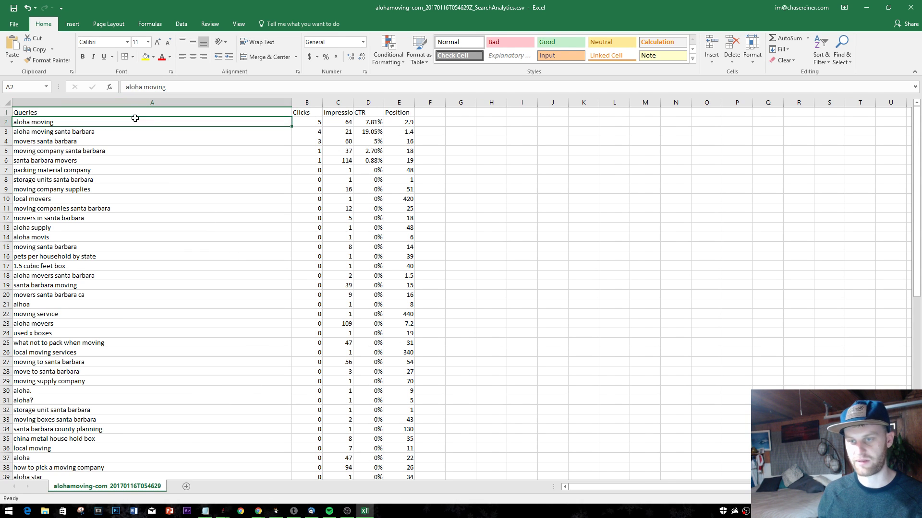
{"action": "left_click_drag", "start_coordinate": [322, 98], "coordinate": [397, 102]}
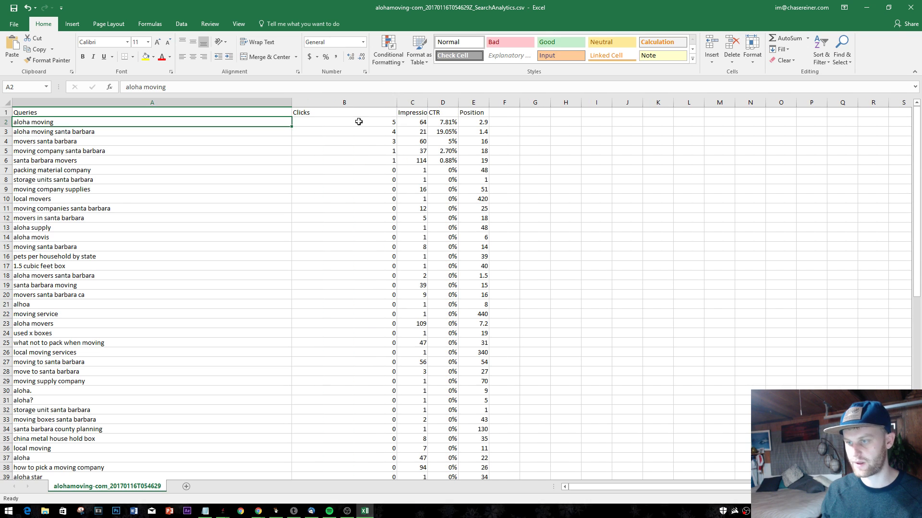
{"action": "left_click", "coordinate": [373, 126]}
{"action": "left_click", "coordinate": [144, 124]}
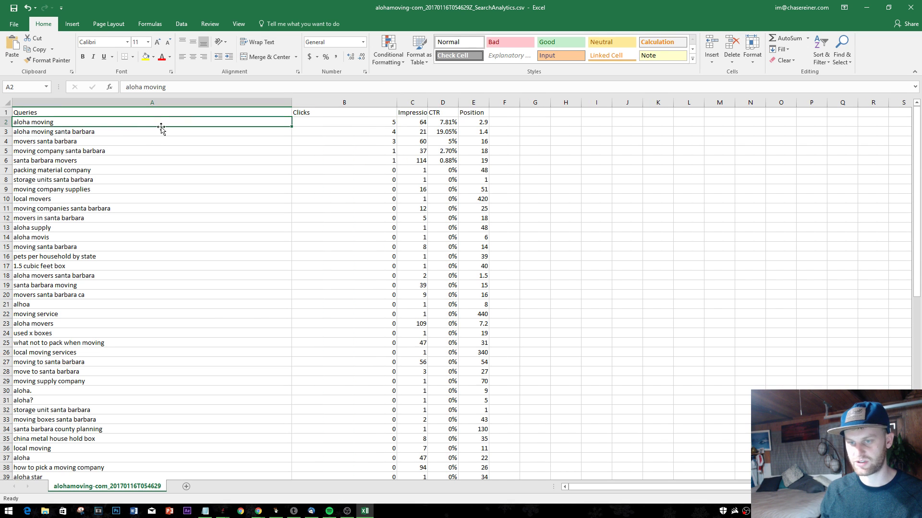
{"action": "left_click_drag", "start_coordinate": [166, 121], "coordinate": [198, 225]}
{"action": "left_click", "coordinate": [203, 250]}
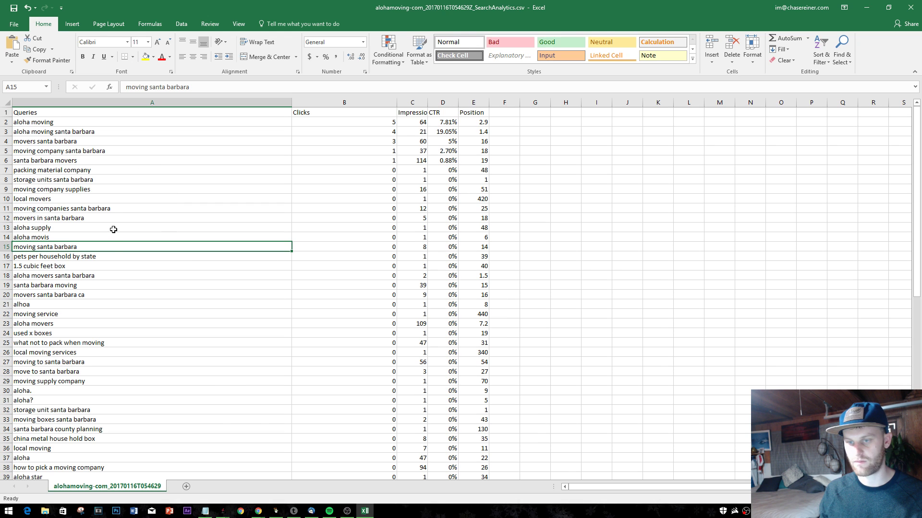
{"action": "left_click_drag", "start_coordinate": [91, 286], "coordinate": [99, 119]}
{"action": "key", "text": "ctrl+c"}
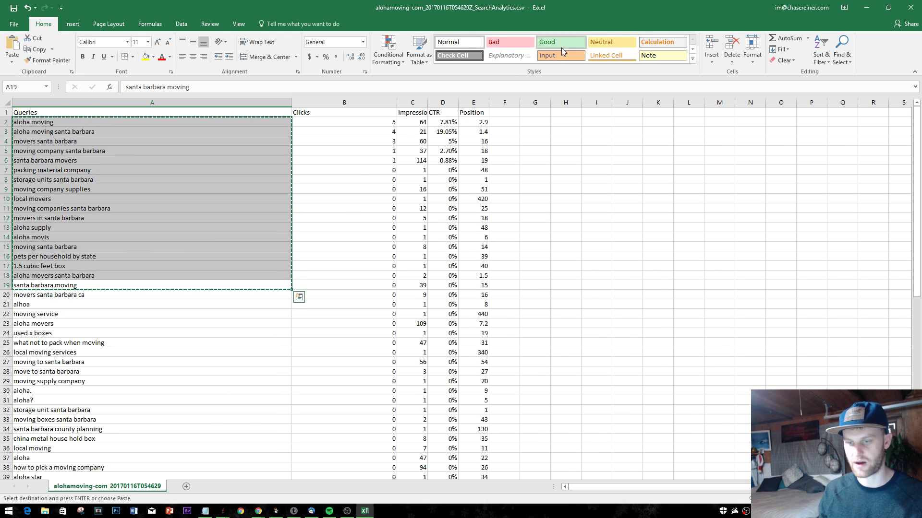
{"action": "left_click", "coordinate": [866, 8]}
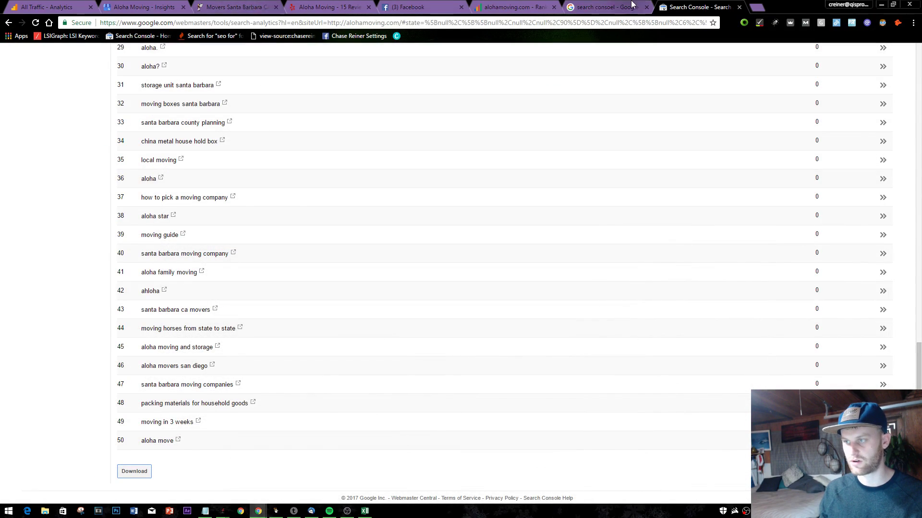
- Paste the copied queries into SEOprofiler's Ranking Monitor Add keywords box
{"action": "left_click", "coordinate": [637, 6]}
{"action": "left_click", "coordinate": [513, 7]}
{"action": "left_click", "coordinate": [408, 7]}
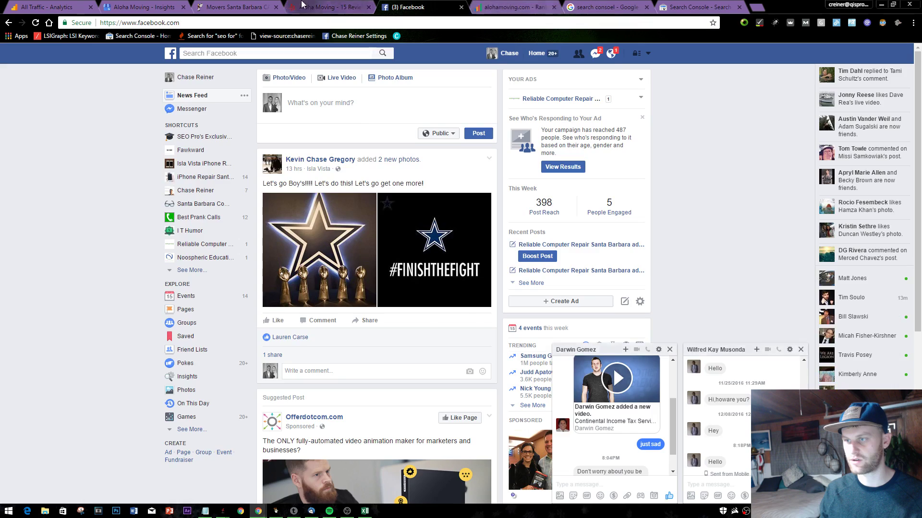
{"action": "left_click", "coordinate": [329, 7]}
{"action": "left_click", "coordinate": [235, 7]}
{"action": "left_click", "coordinate": [158, 7]}
{"action": "left_click", "coordinate": [48, 6]}
{"action": "left_click", "coordinate": [607, 6]}
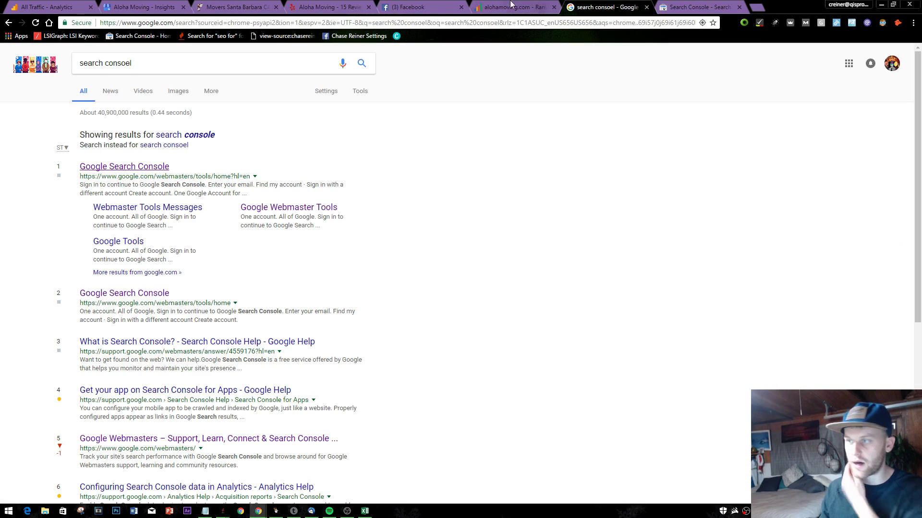
{"action": "left_click", "coordinate": [509, 7]}
{"action": "left_click", "coordinate": [136, 113]}
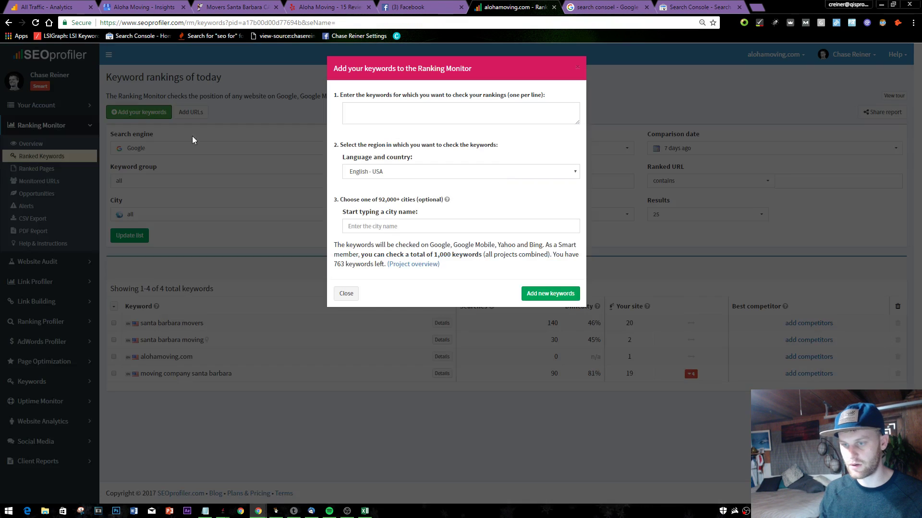
{"action": "key", "text": "ctrl+v"}
- Remove the blank line between pasted keywords and submit them as new Ranking Monitor keywords
{"action": "scroll", "coordinate": [402, 119], "scroll_direction": "up", "scroll_amount": 3}
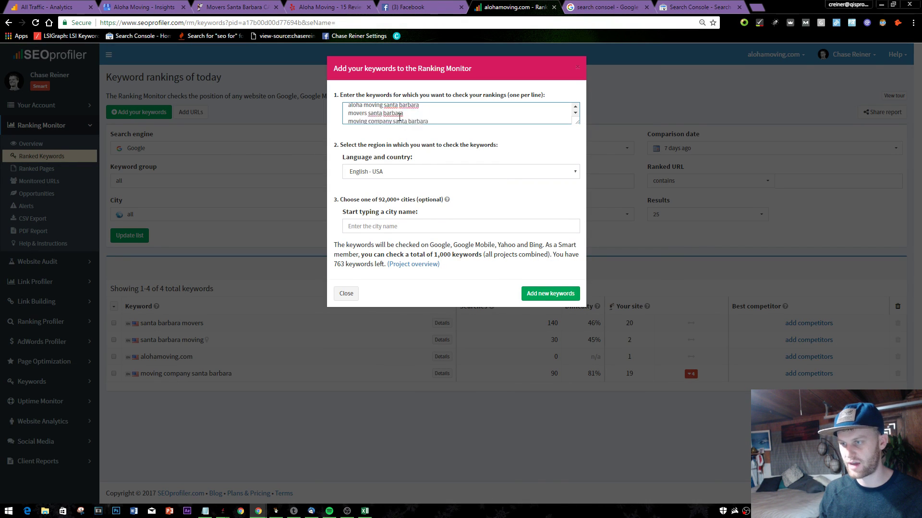
{"action": "scroll", "coordinate": [400, 119], "scroll_direction": "down", "scroll_amount": 3}
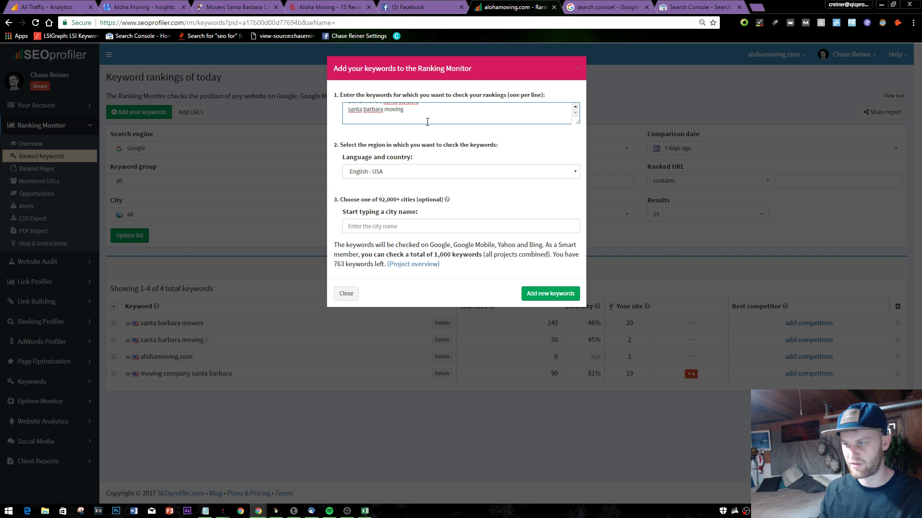
{"action": "left_click_drag", "start_coordinate": [427, 122], "coordinate": [346, 157]}
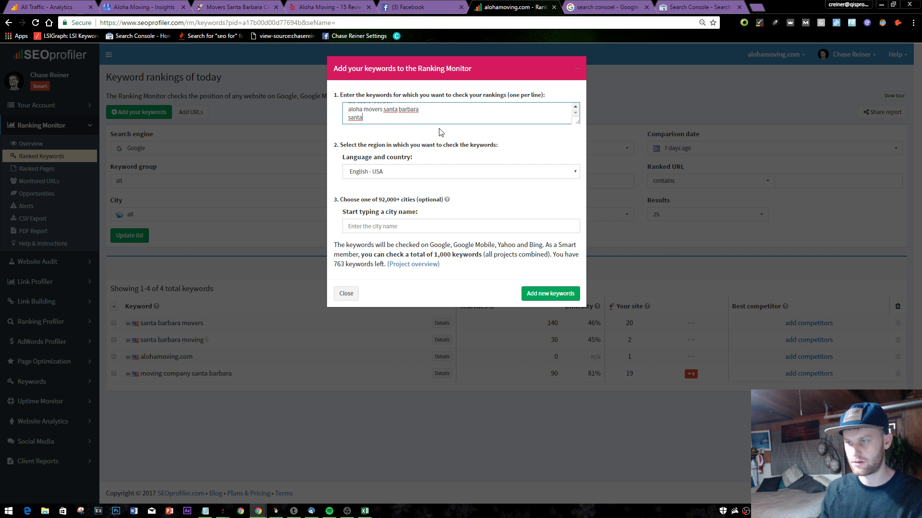
{"action": "key", "text": "Up"}
{"action": "key", "text": "Up"}
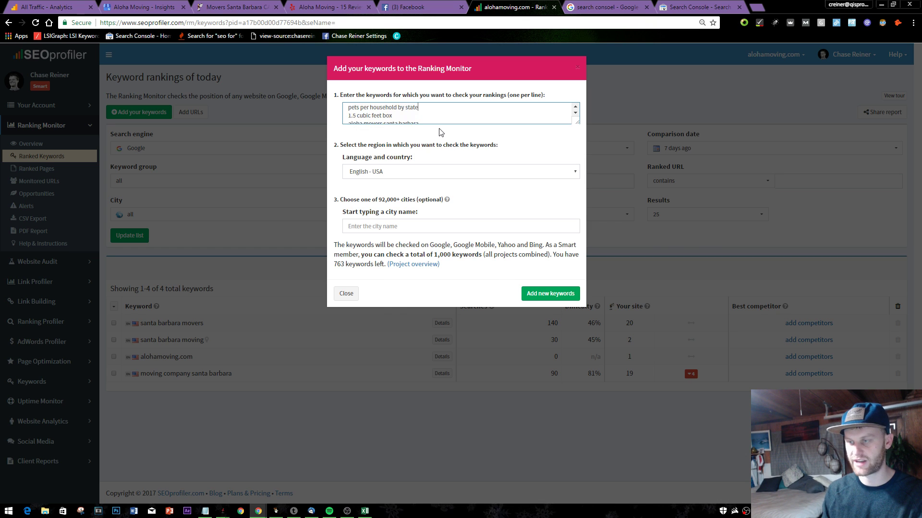
{"action": "key", "text": "Down"}
{"action": "key", "text": "Down"}
{"action": "key", "text": "Down"}
{"action": "key", "text": "Down"}
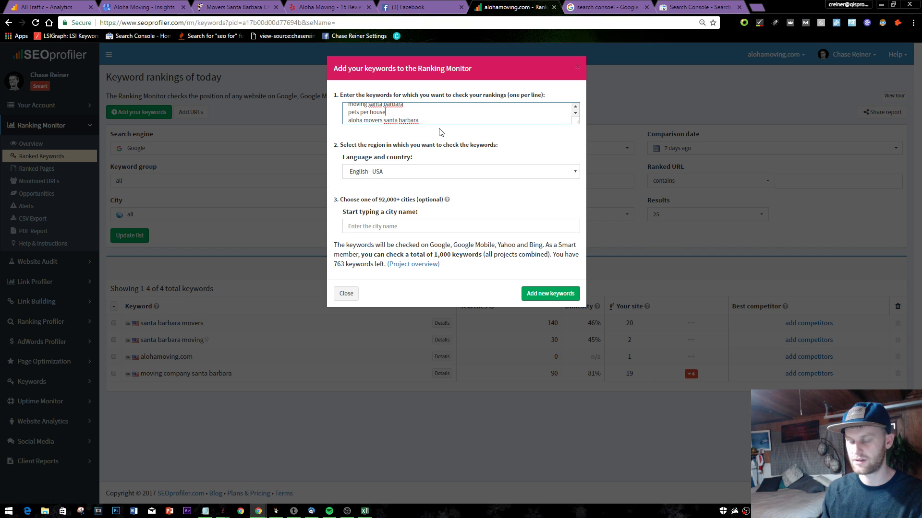
{"action": "key", "text": "BackSpace"}
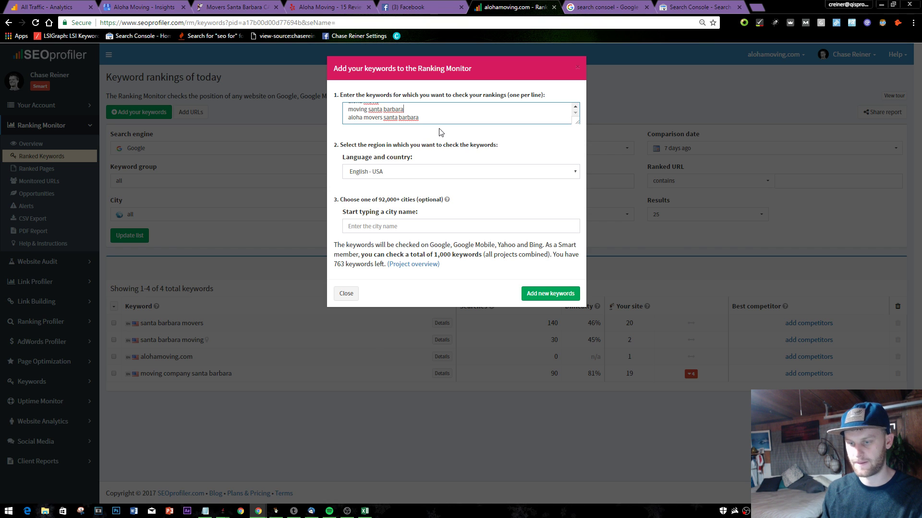
{"action": "key", "text": "Up"}
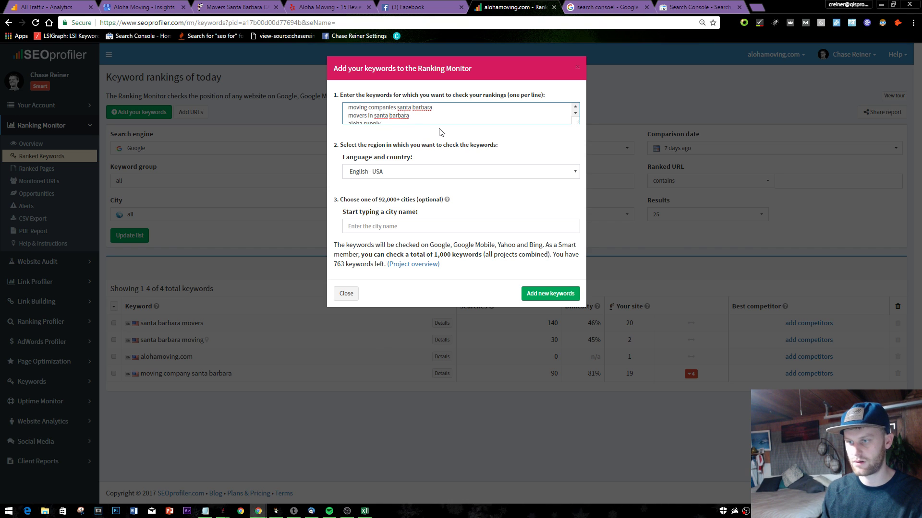
{"action": "key", "text": "Down"}
{"action": "key", "text": "Down"}
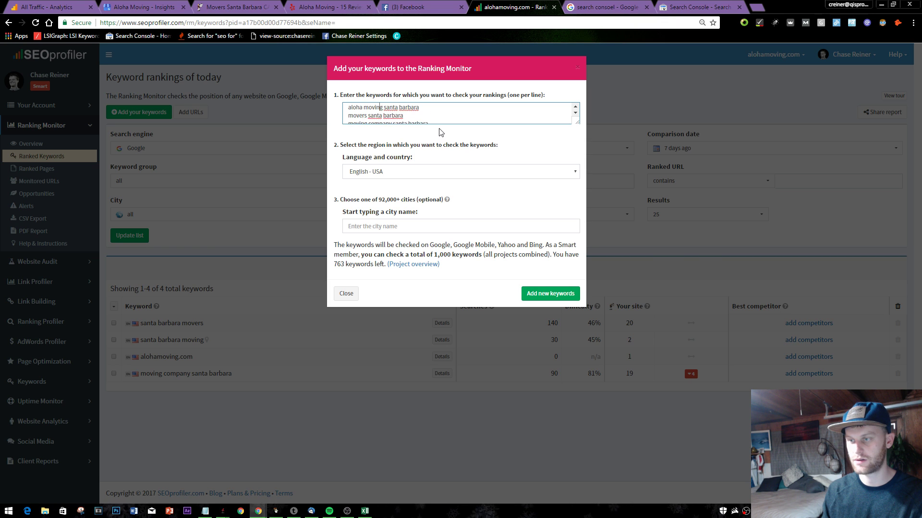
{"action": "key", "text": "Up"}
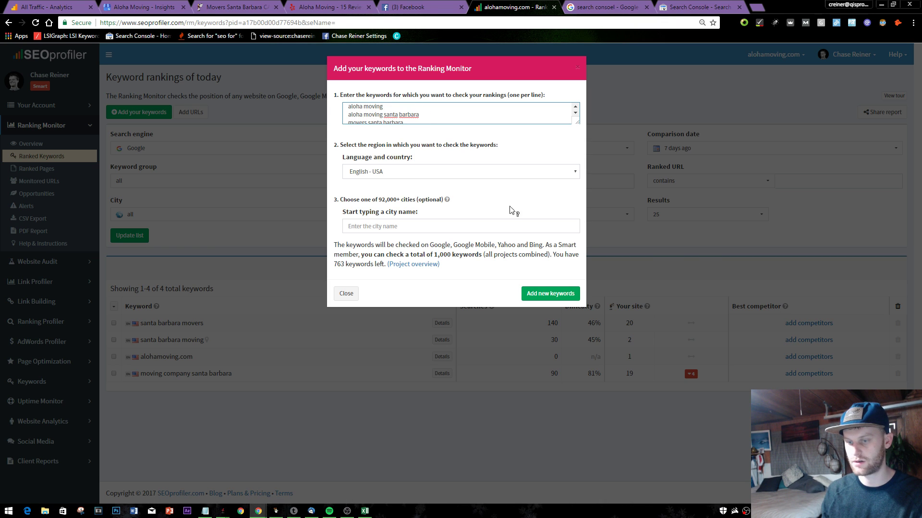
{"action": "left_click", "coordinate": [550, 294]}
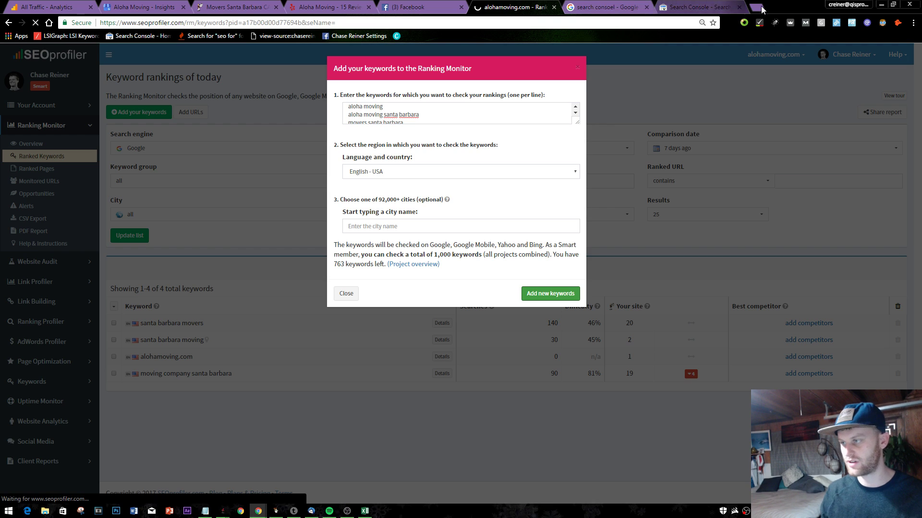
- Open semrush.com in a new tab
{"action": "left_click", "coordinate": [758, 7]}
{"action": "type", "text": "sem"}
{"action": "key", "text": "Return"}
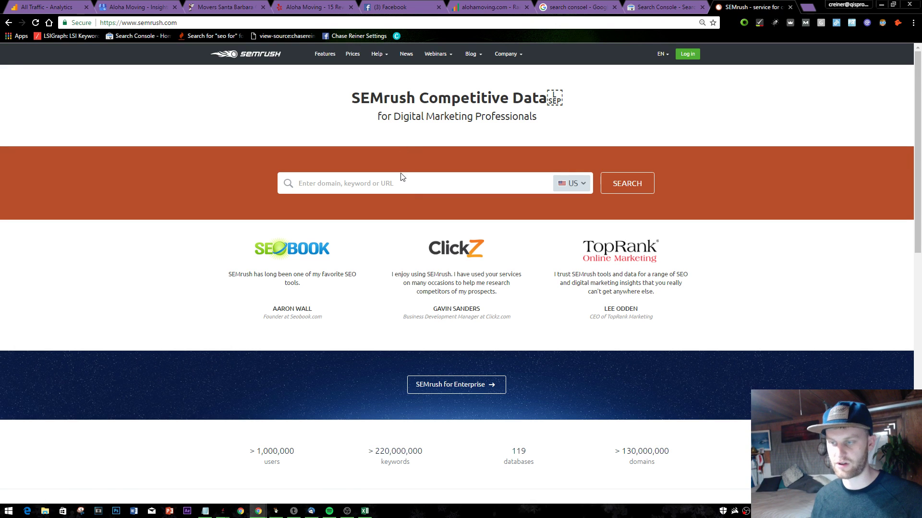
- Look up alohamoving.com in SEMrush and open its full organic keywords report (45 keywords)
{"action": "type", "text": "alohamoving.co"}
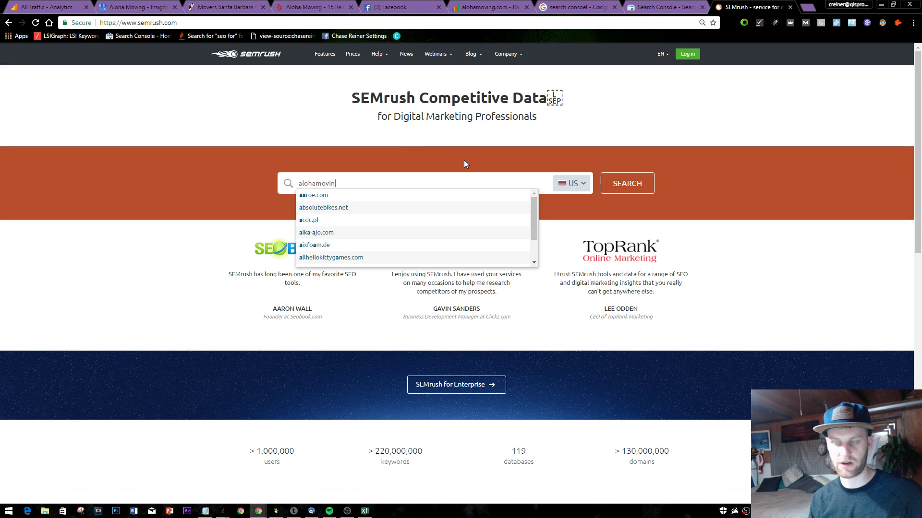
{"action": "type", "text": "m"}
{"action": "key", "text": "Return"}
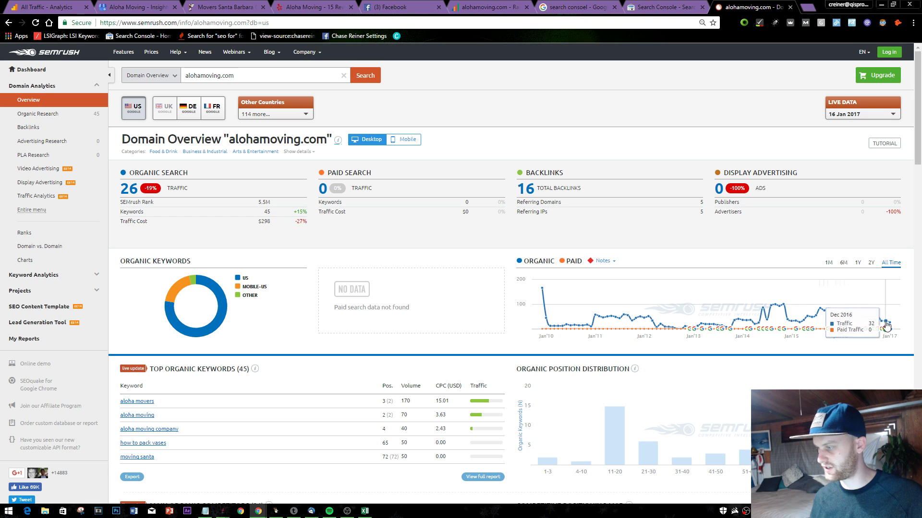
{"action": "scroll", "coordinate": [439, 395], "scroll_direction": "down", "scroll_amount": 1}
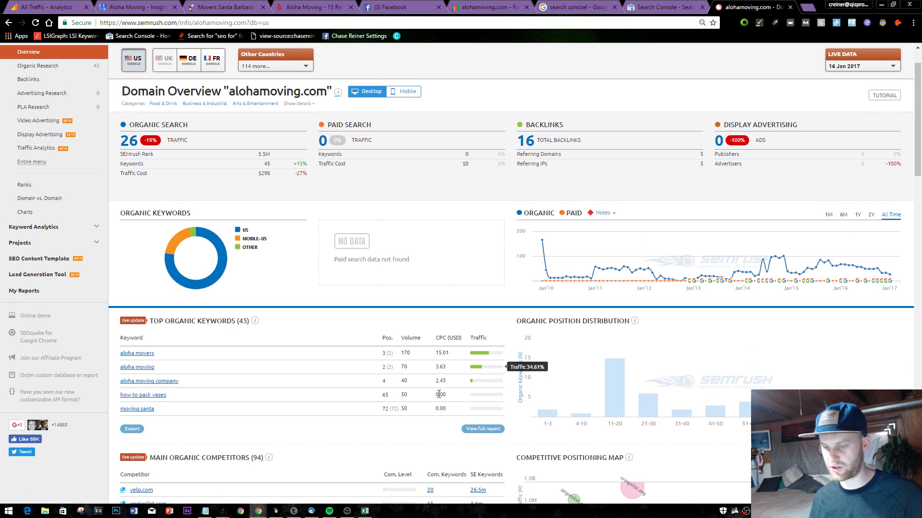
{"action": "left_click", "coordinate": [492, 431]}
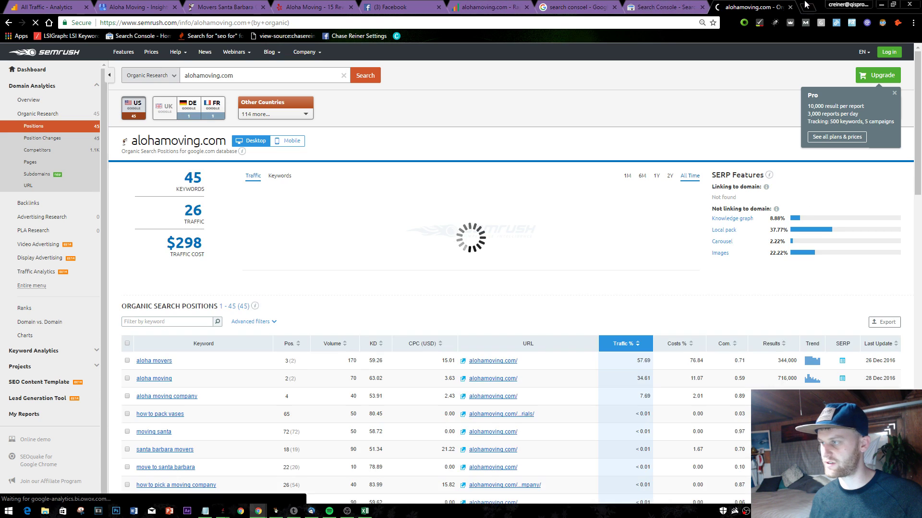
{"action": "left_click", "coordinate": [805, 6]}
- Search Google for 'topical seo' and open the Search Engine Land topical optimization article
{"action": "type", "text": "topical seo"}
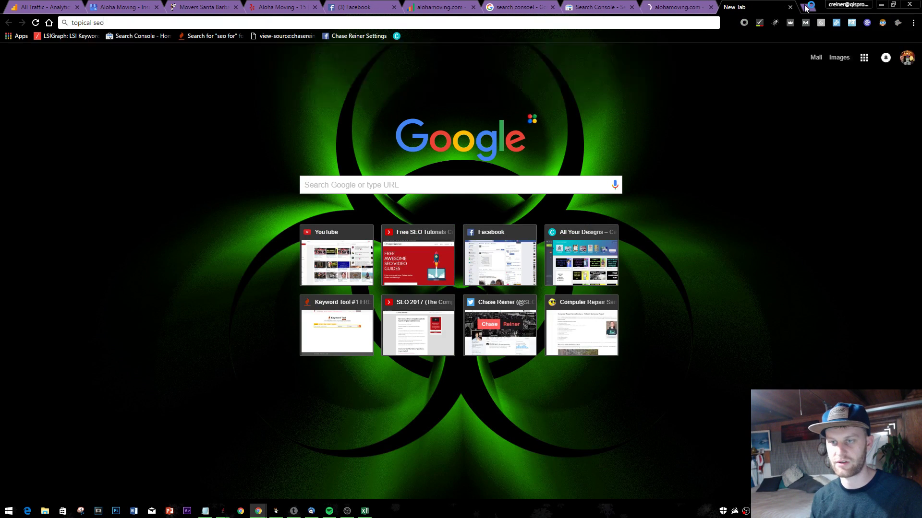
{"action": "key", "text": "Return"}
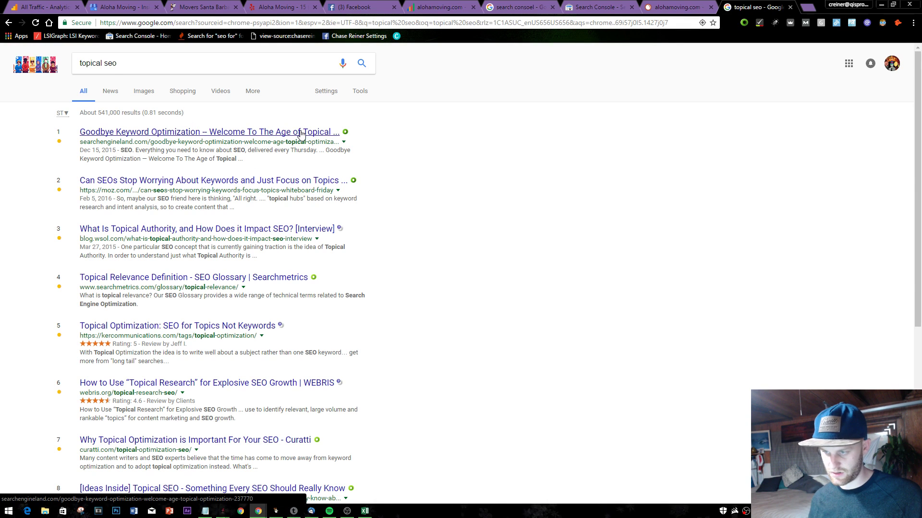
{"action": "left_click", "coordinate": [301, 135]}
- Read through the article, then close the topical seo results tab
{"action": "scroll", "coordinate": [540, 258], "scroll_direction": "down", "scroll_amount": 4}
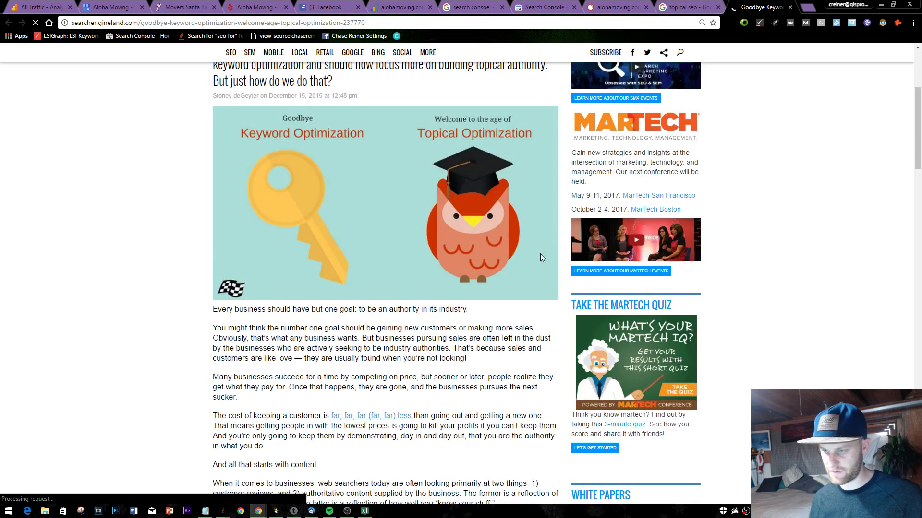
{"action": "scroll", "coordinate": [470, 201], "scroll_direction": "down", "scroll_amount": 1}
{"action": "scroll", "coordinate": [433, 208], "scroll_direction": "down", "scroll_amount": 2}
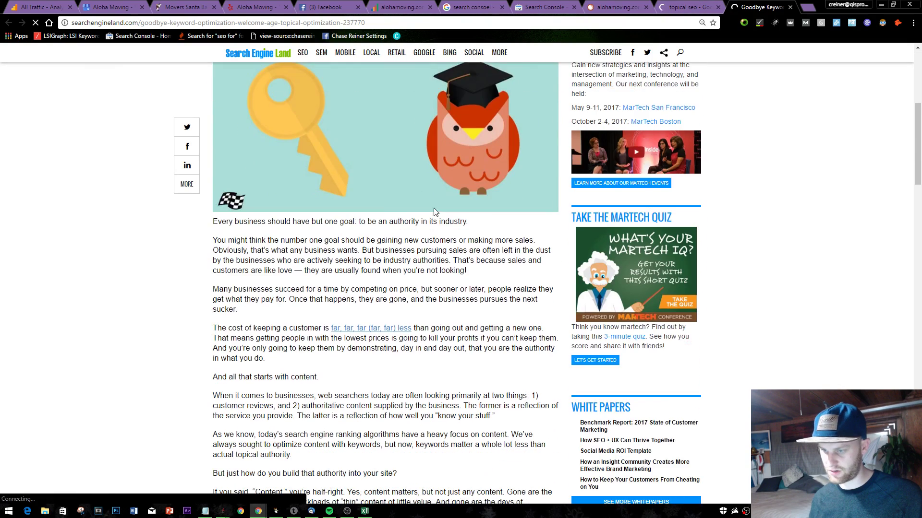
{"action": "scroll", "coordinate": [451, 242], "scroll_direction": "down", "scroll_amount": 18}
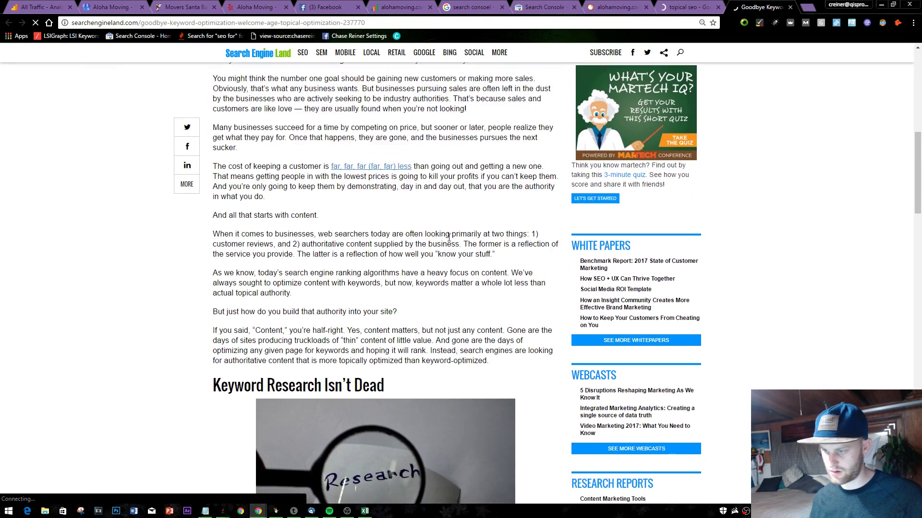
{"action": "scroll", "coordinate": [450, 250], "scroll_direction": "down", "scroll_amount": 7}
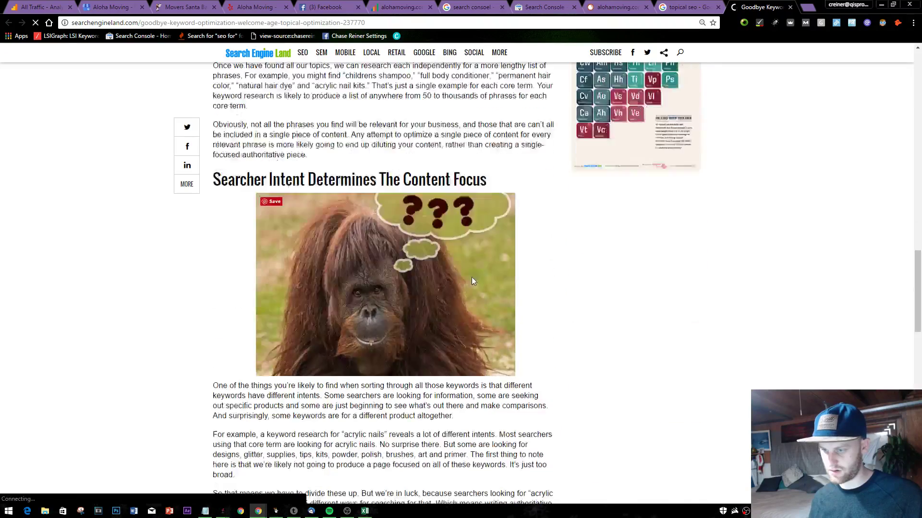
{"action": "scroll", "coordinate": [521, 271], "scroll_direction": "down", "scroll_amount": 5}
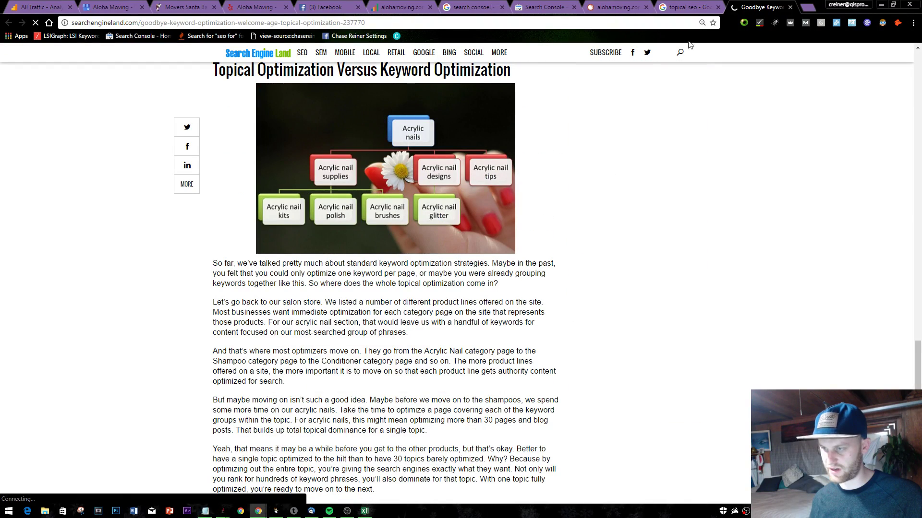
{"action": "left_click", "coordinate": [688, 7]}
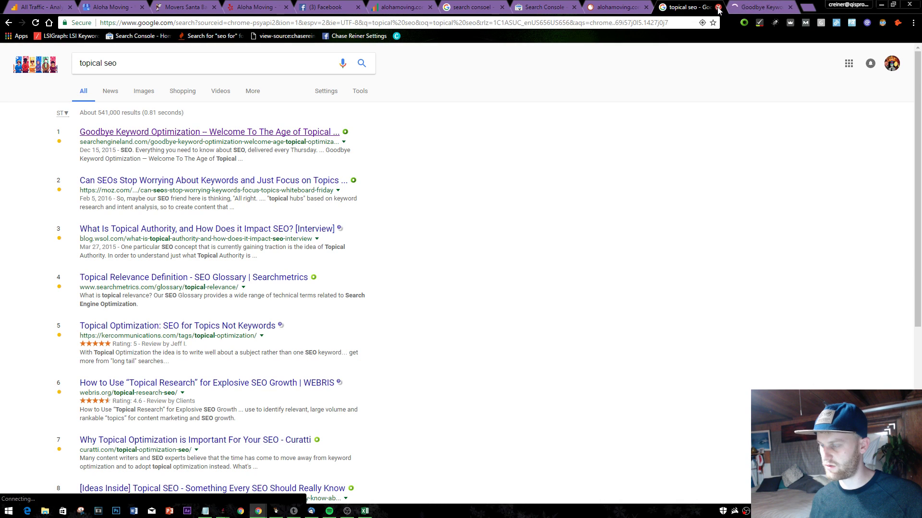
{"action": "left_click", "coordinate": [718, 8]}
- Compare the SEMrush organic positions report against the Search Console keyword list
{"action": "scroll", "coordinate": [440, 210], "scroll_direction": "down", "scroll_amount": 3}
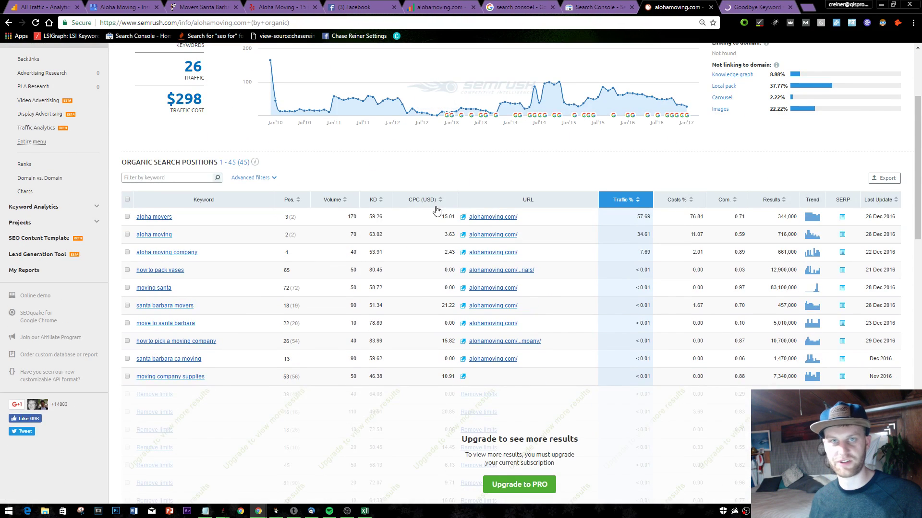
{"action": "scroll", "coordinate": [391, 222], "scroll_direction": "down", "scroll_amount": 2}
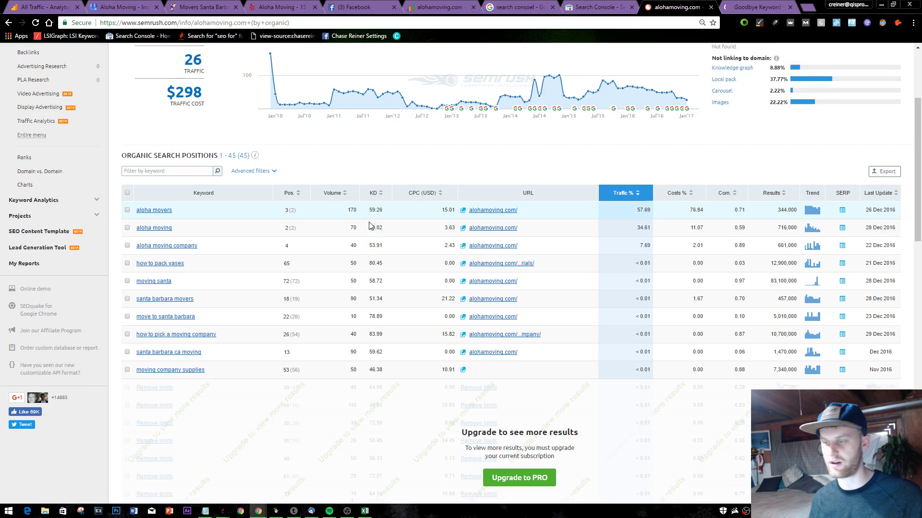
{"action": "scroll", "coordinate": [533, 355], "scroll_direction": "up", "scroll_amount": 3}
{"action": "scroll", "coordinate": [533, 355], "scroll_direction": "up", "scroll_amount": 3}
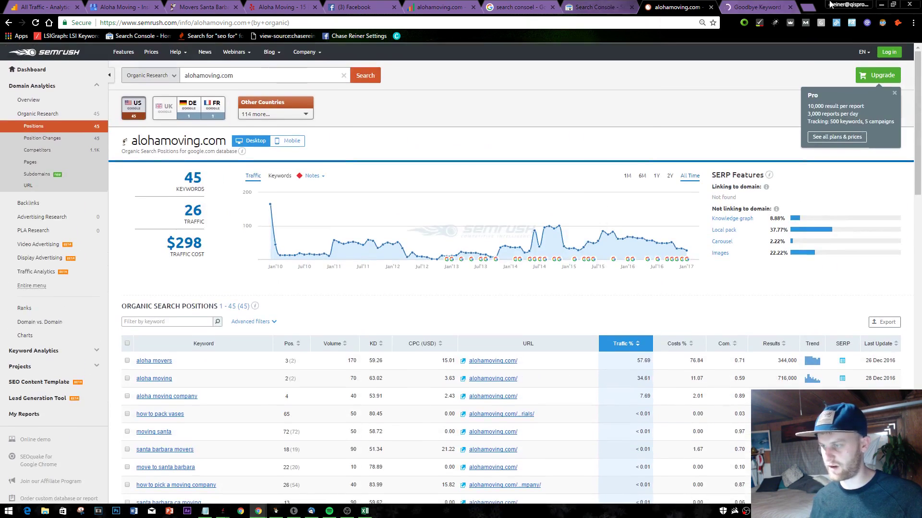
{"action": "left_click", "coordinate": [600, 7]}
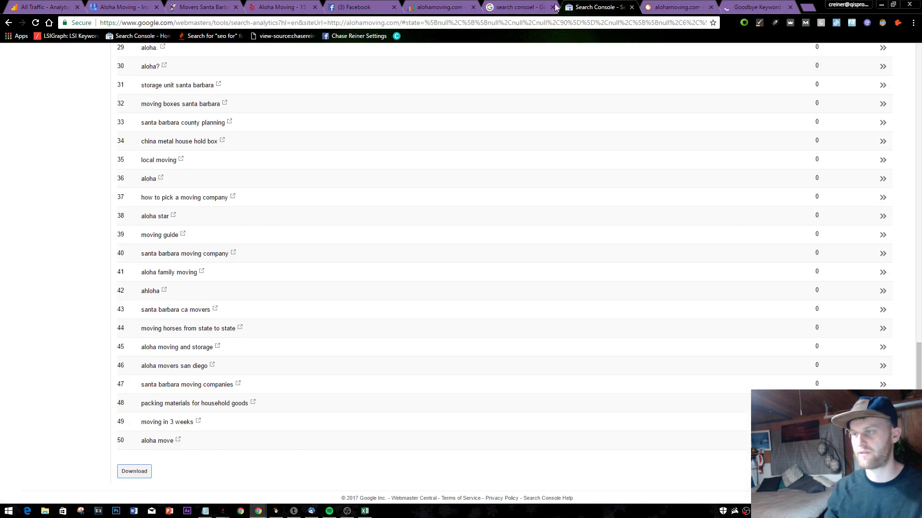
{"action": "left_click", "coordinate": [519, 7]}
{"action": "left_click", "coordinate": [600, 7]}
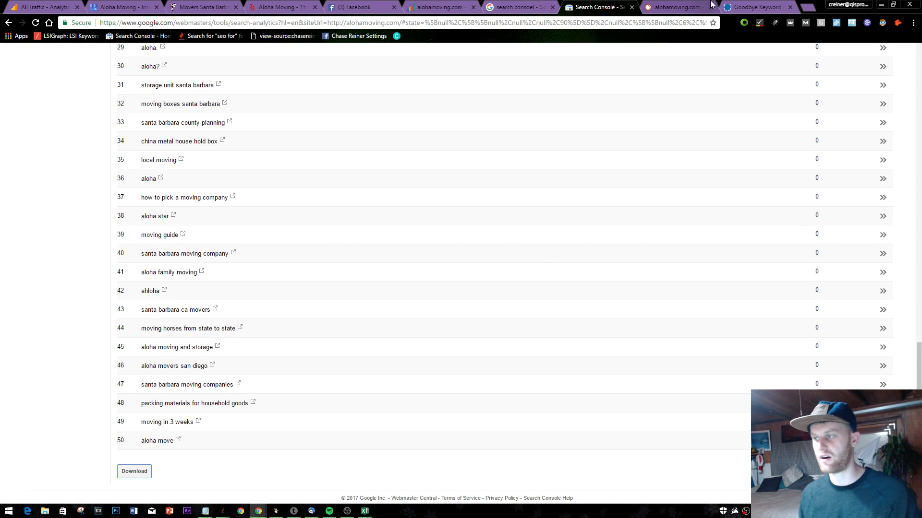
{"action": "left_click", "coordinate": [677, 5]}
- Sort the report by position, best first, and select 'santa barbara ca moving'
{"action": "scroll", "coordinate": [509, 144], "scroll_direction": "down", "scroll_amount": 3}
{"action": "scroll", "coordinate": [537, 182], "scroll_direction": "up", "scroll_amount": 3}
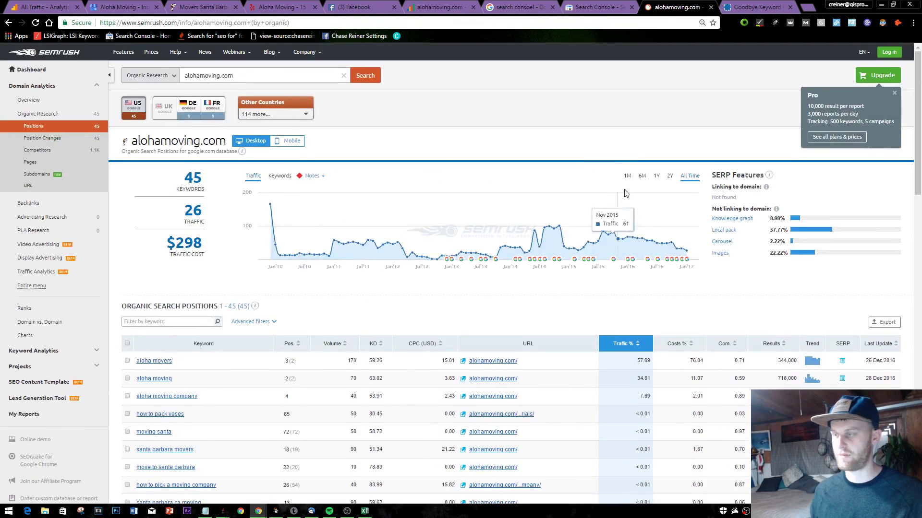
{"action": "scroll", "coordinate": [552, 206], "scroll_direction": "down", "scroll_amount": 4}
{"action": "scroll", "coordinate": [555, 229], "scroll_direction": "up", "scroll_amount": 1}
{"action": "scroll", "coordinate": [384, 225], "scroll_direction": "down", "scroll_amount": 1}
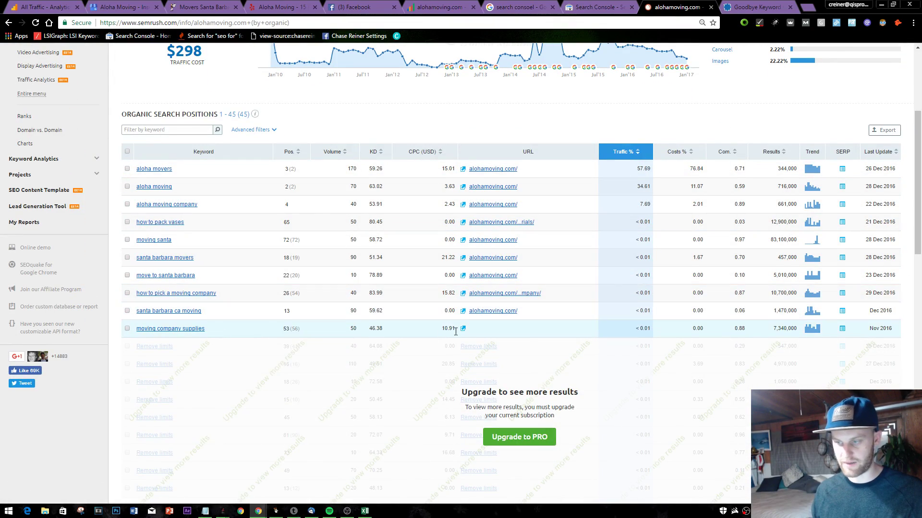
{"action": "scroll", "coordinate": [668, 294], "scroll_direction": "down", "scroll_amount": 4}
{"action": "scroll", "coordinate": [672, 278], "scroll_direction": "up", "scroll_amount": 5}
{"action": "scroll", "coordinate": [920, 273], "scroll_direction": "up", "scroll_amount": 1}
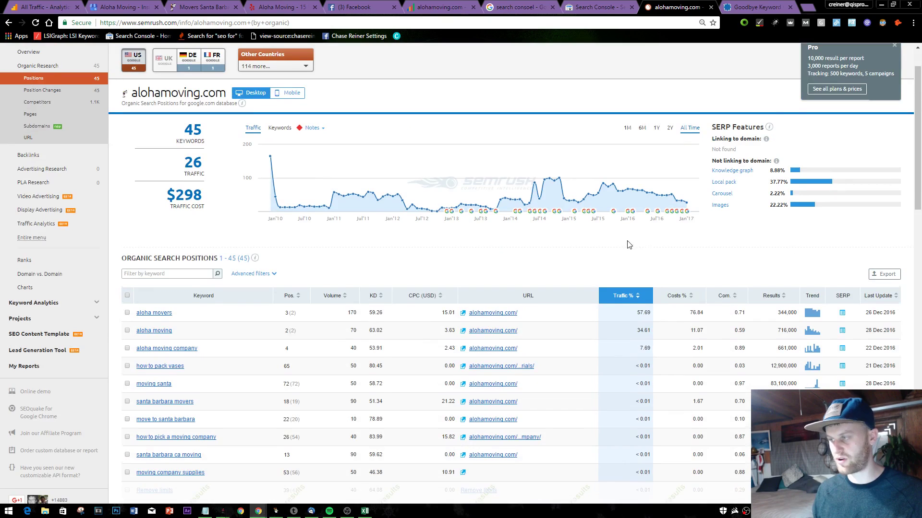
{"action": "scroll", "coordinate": [629, 245], "scroll_direction": "down", "scroll_amount": 3}
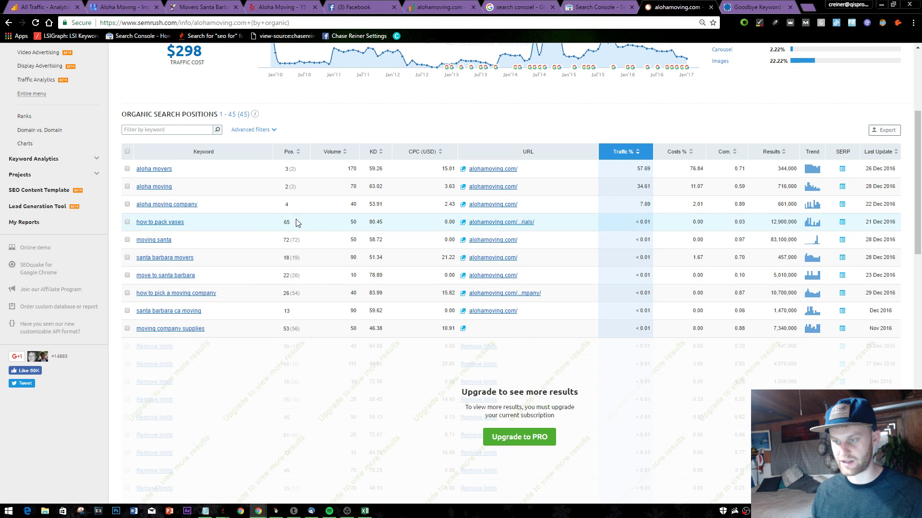
{"action": "left_click", "coordinate": [292, 153]}
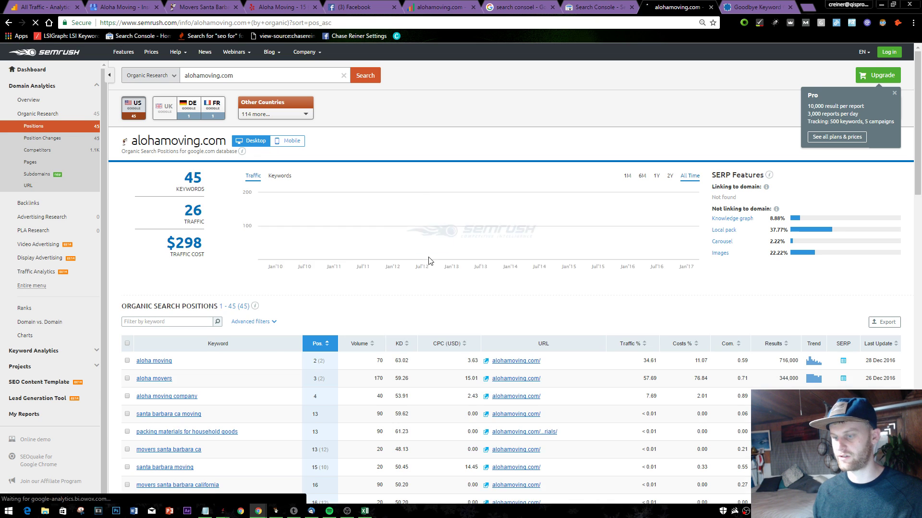
{"action": "scroll", "coordinate": [424, 254], "scroll_direction": "down", "scroll_amount": 4}
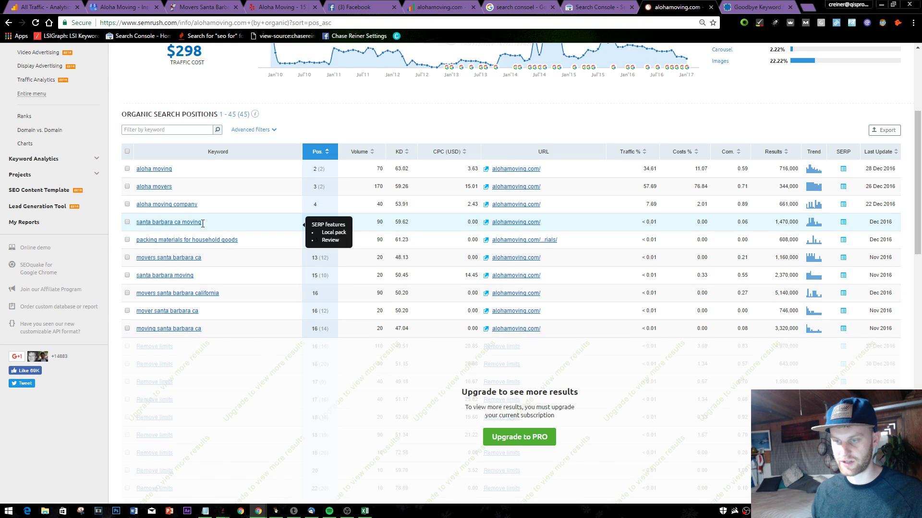
{"action": "left_click_drag", "start_coordinate": [202, 223], "coordinate": [133, 230]}
{"action": "key", "text": "ctrl+c"}
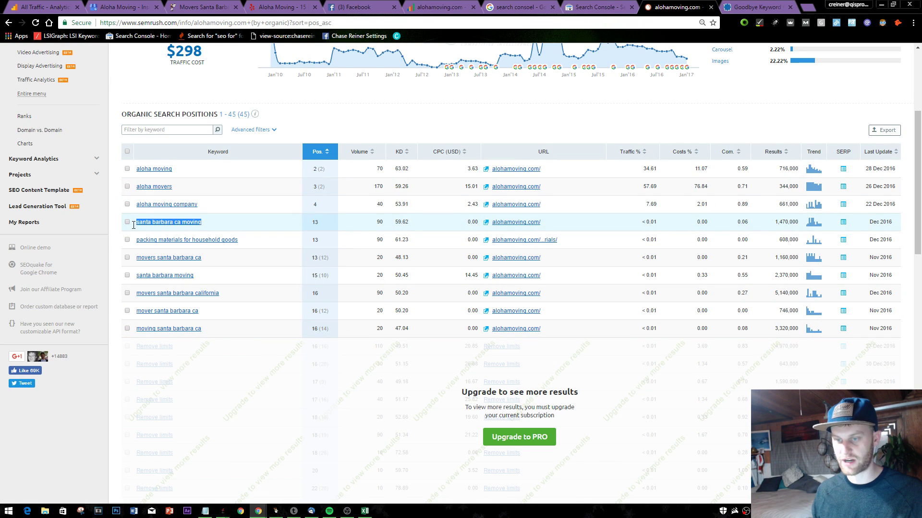
- Add 'santa barbara ca moving' and 'packing materials for household goods' to the notes on separate lines
{"action": "left_click", "coordinate": [207, 504]}
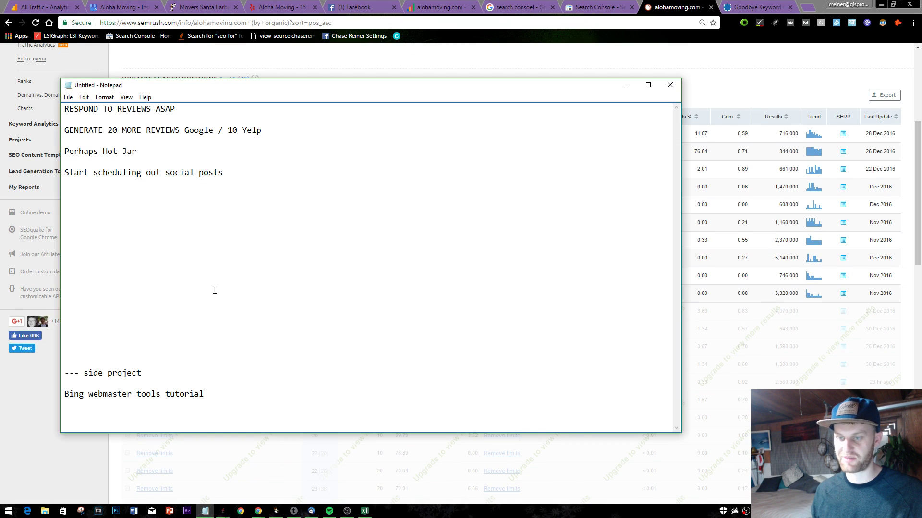
{"action": "key", "text": "Return"}
{"action": "key", "text": "ctrl+v"}
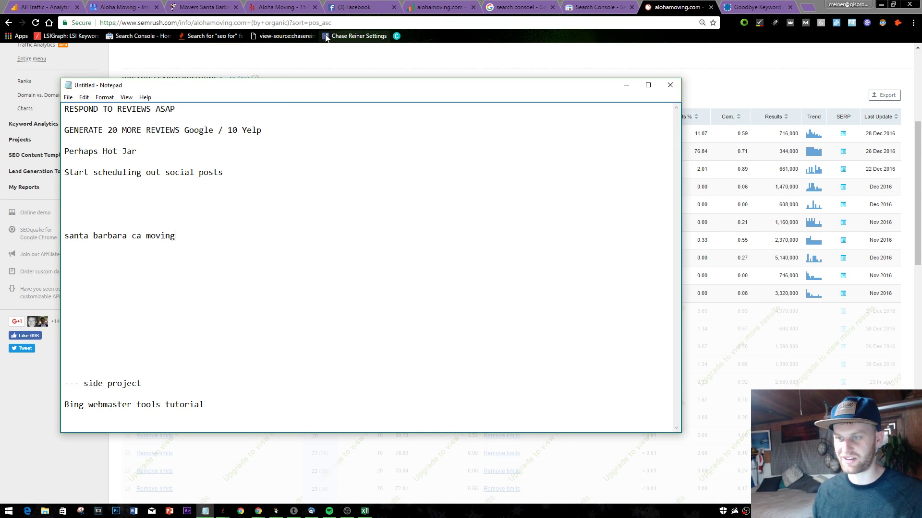
{"action": "key", "text": "alt+Tab"}
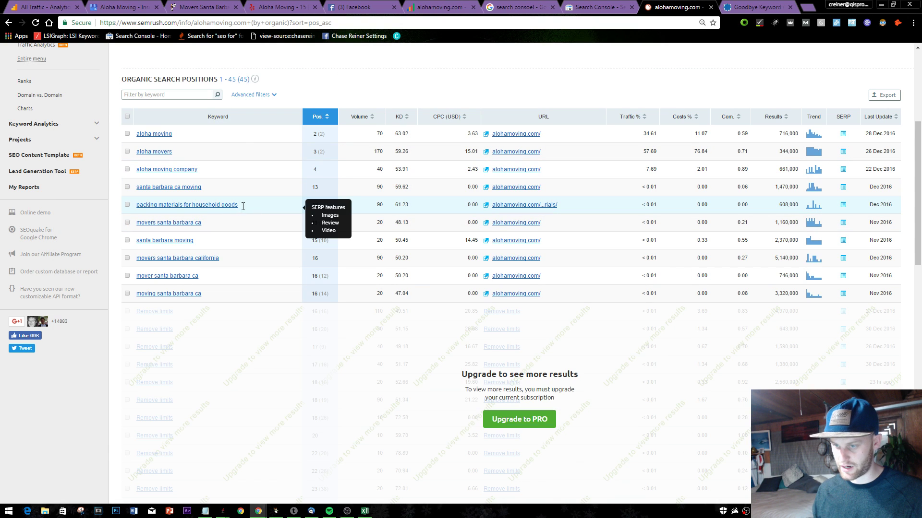
{"action": "left_click_drag", "start_coordinate": [240, 205], "coordinate": [158, 204]}
{"action": "key", "text": "alt+Tab"}
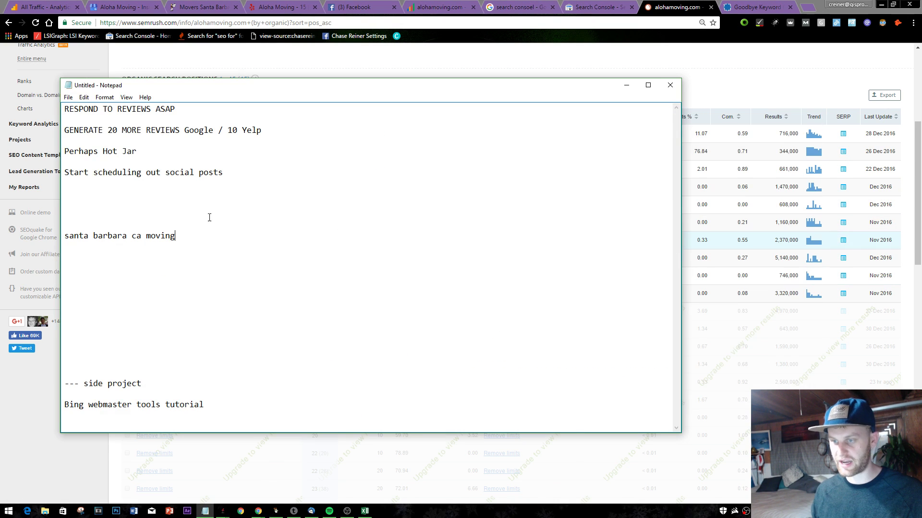
{"action": "key", "text": "Return"}
{"action": "key", "text": "Return"}
{"action": "type", "text": "packing materials for household goods"}
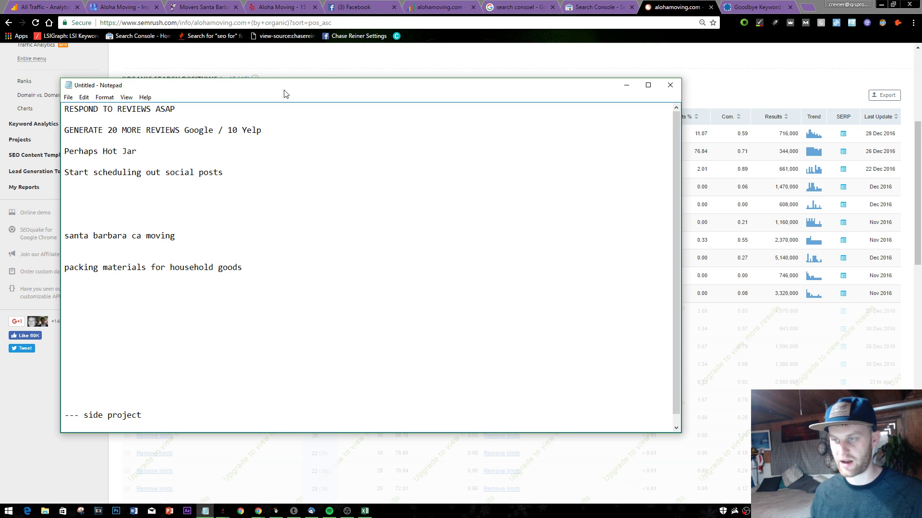
- Copy 'movers santa barbara ca' from the SEMrush table onto its own line in the notes
{"action": "key", "text": "alt+Tab"}
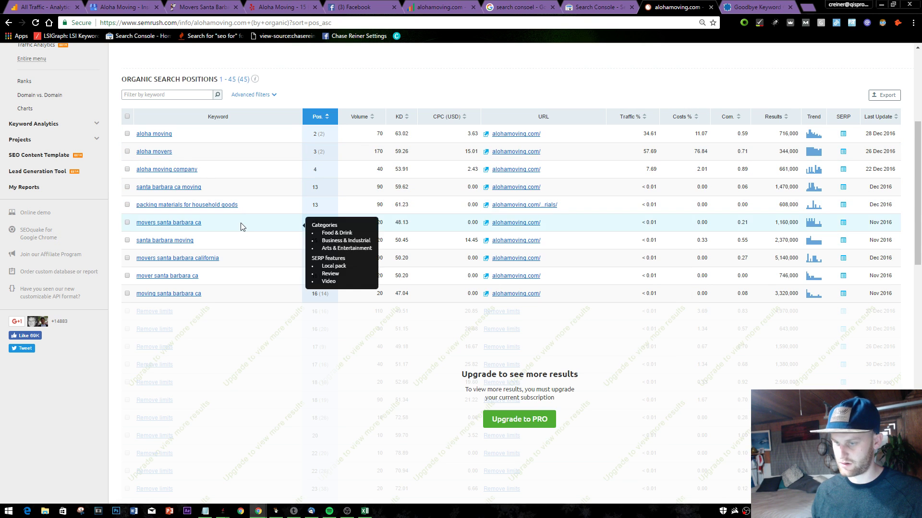
{"action": "left_click_drag", "start_coordinate": [243, 226], "coordinate": [184, 212]}
{"action": "right_click", "coordinate": [304, 217]}
{"action": "key", "text": "alt+Tab"}
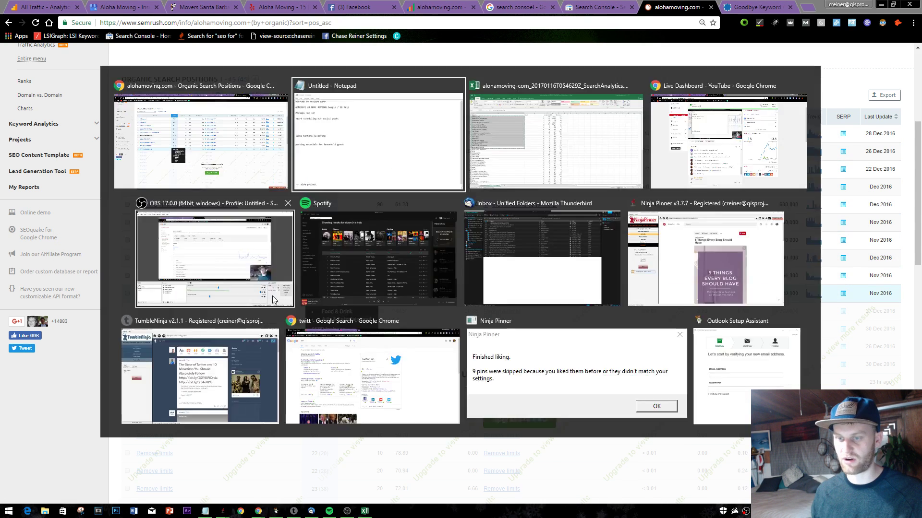
{"action": "key", "text": "Return"}
{"action": "key", "text": "Return"}
{"action": "type", "text": "movers santa barbara ca"}
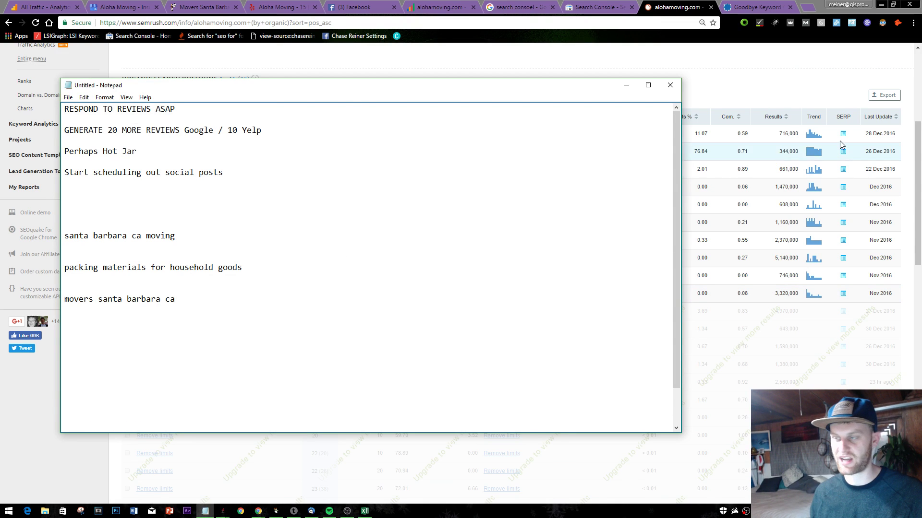
- Remove the extra 'mover santa barbara ca' line and select the three collected keywords
{"action": "key", "text": "alt+Tab"}
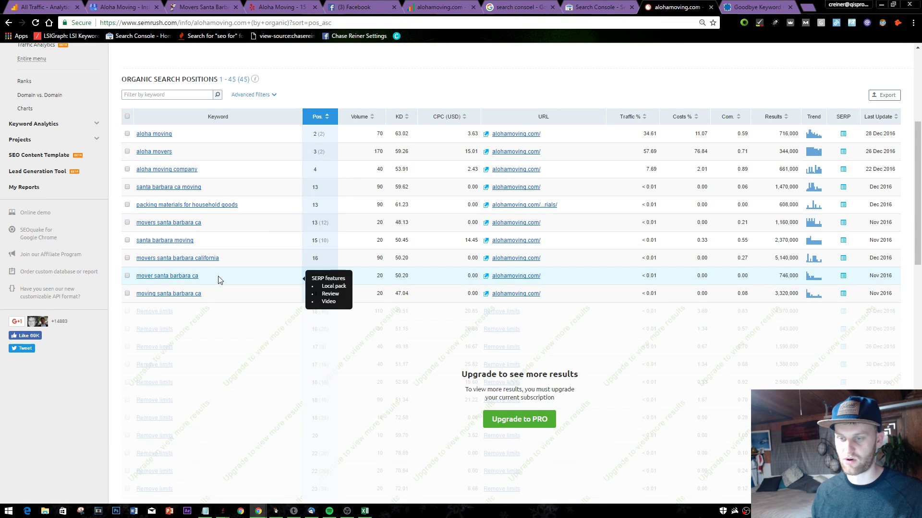
{"action": "left_click_drag", "start_coordinate": [219, 276], "coordinate": [122, 270]}
{"action": "key", "text": "ctrl+c"}
{"action": "key", "text": "alt+Tab"}
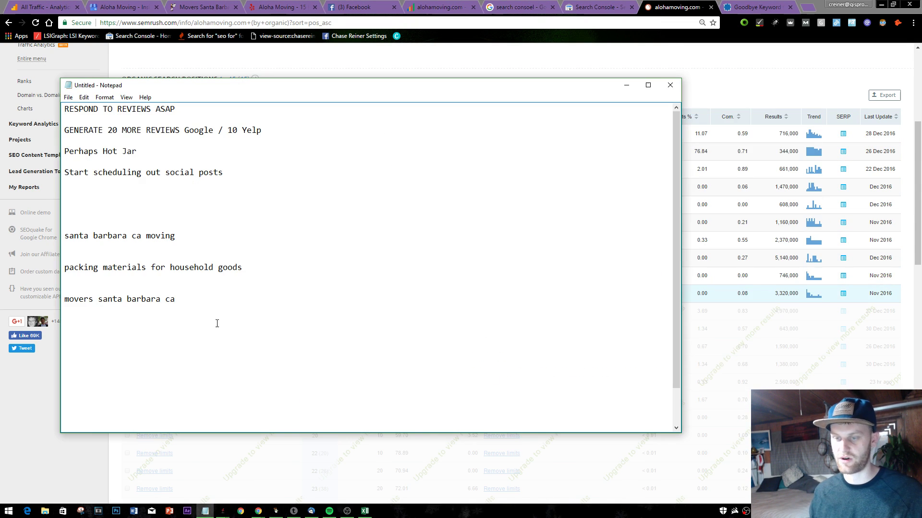
{"action": "key", "text": "Return"}
{"action": "key", "text": "ctrl+v"}
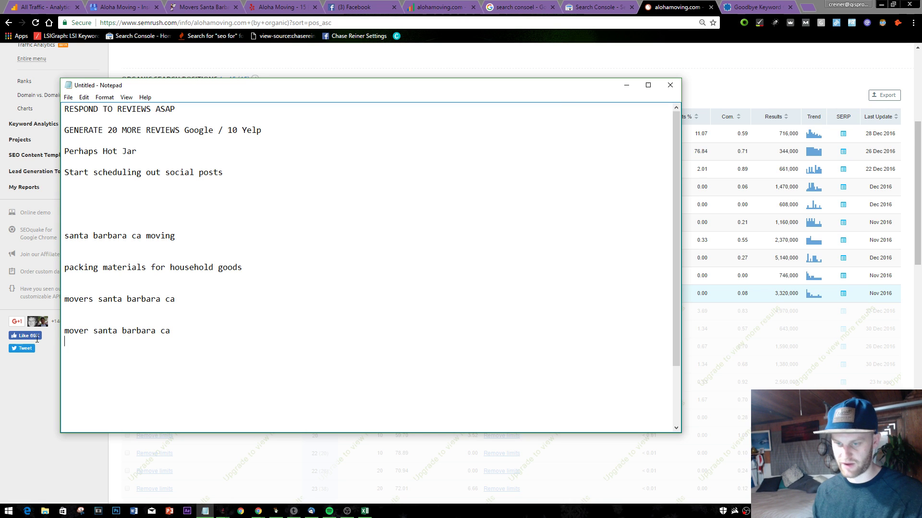
{"action": "left_click_drag", "start_coordinate": [227, 326], "coordinate": [47, 334]}
{"action": "key", "text": "BackSpace"}
{"action": "left_click_drag", "start_coordinate": [249, 320], "coordinate": [16, 214]}
{"action": "key", "text": "ctrl+c"}
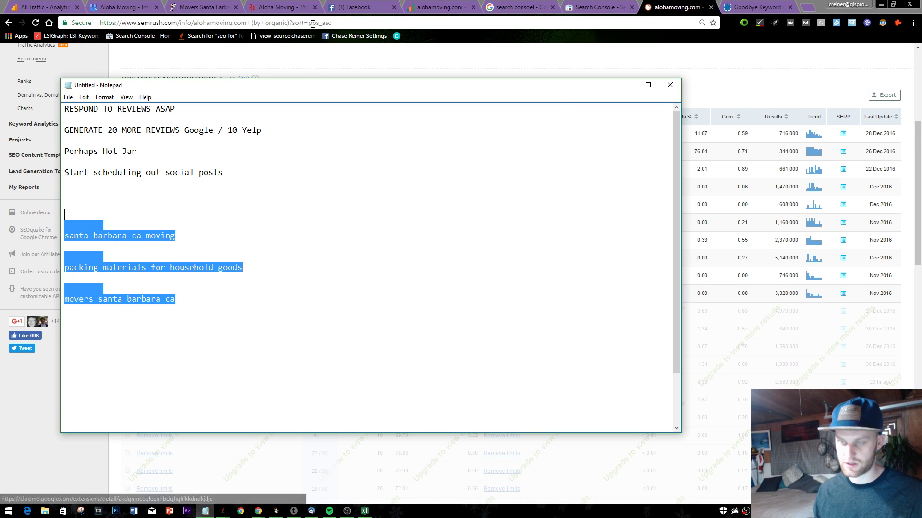
{"action": "left_click", "coordinate": [355, 6]}
- Cycle through the browser tabs to reach the SEOprofiler keyword rankings
{"action": "left_click", "coordinate": [124, 6]}
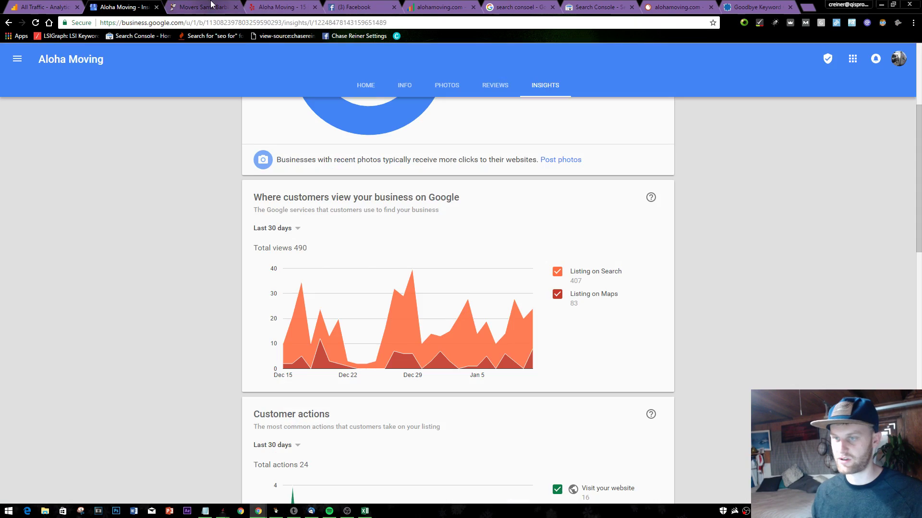
{"action": "left_click", "coordinate": [202, 7]}
{"action": "left_click", "coordinate": [355, 7]}
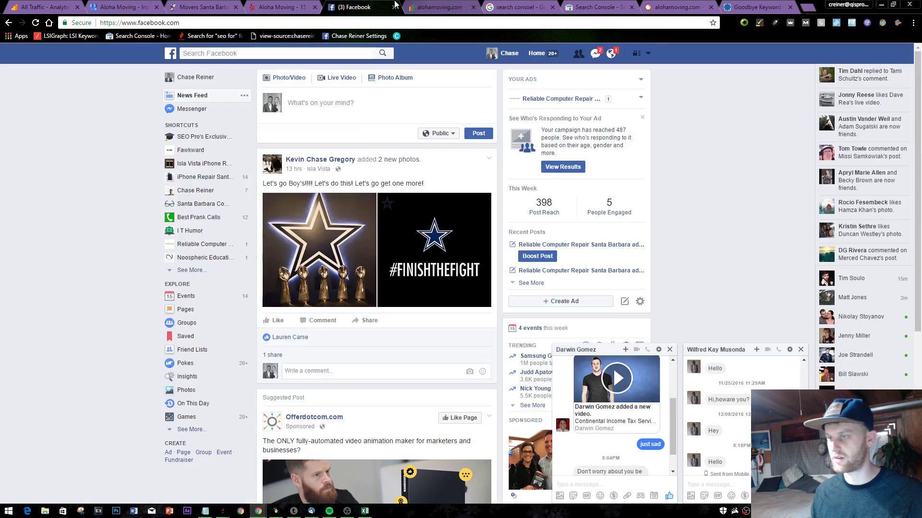
{"action": "left_click", "coordinate": [519, 6]}
{"action": "left_click", "coordinate": [598, 6]}
{"action": "left_click", "coordinate": [679, 4]}
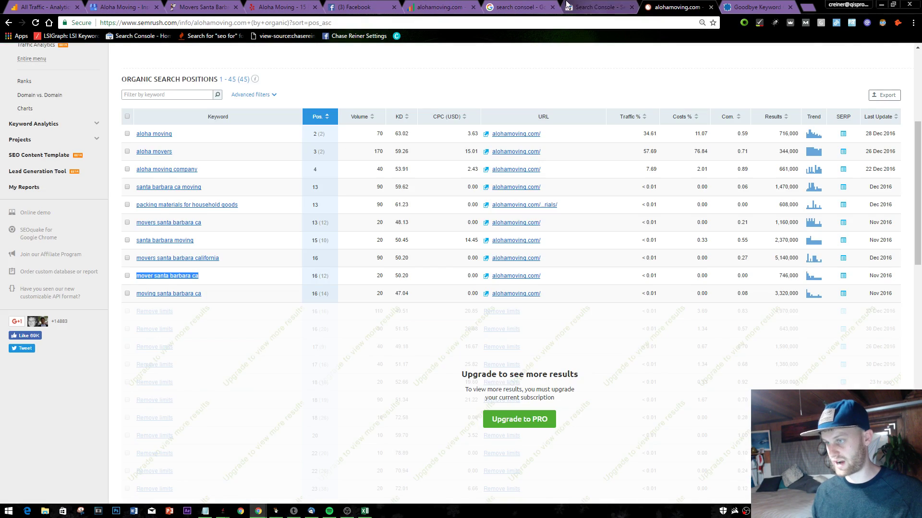
{"action": "left_click", "coordinate": [518, 6]}
{"action": "left_click", "coordinate": [439, 7]}
{"action": "left_click", "coordinate": [331, 6]}
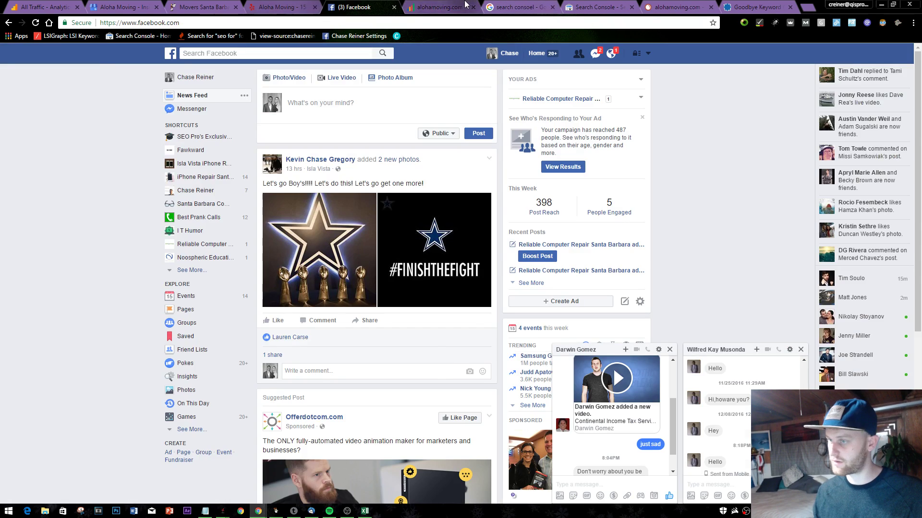
{"action": "key", "text": "ctrl+Tab"}
- Open the Add your keywords form and paste the three copied keywords into the box
{"action": "left_click", "coordinate": [144, 159]}
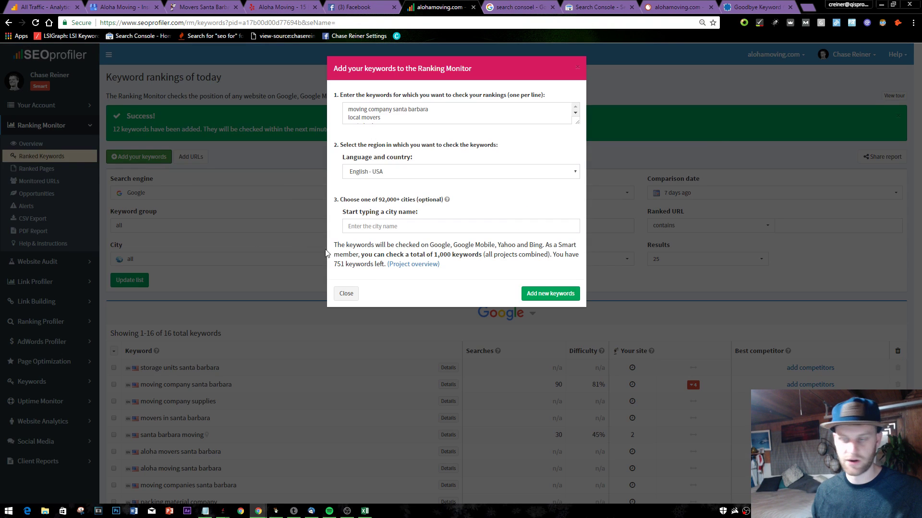
{"action": "key", "text": "ctrl+a"}
{"action": "key", "text": "ctrl+v"}
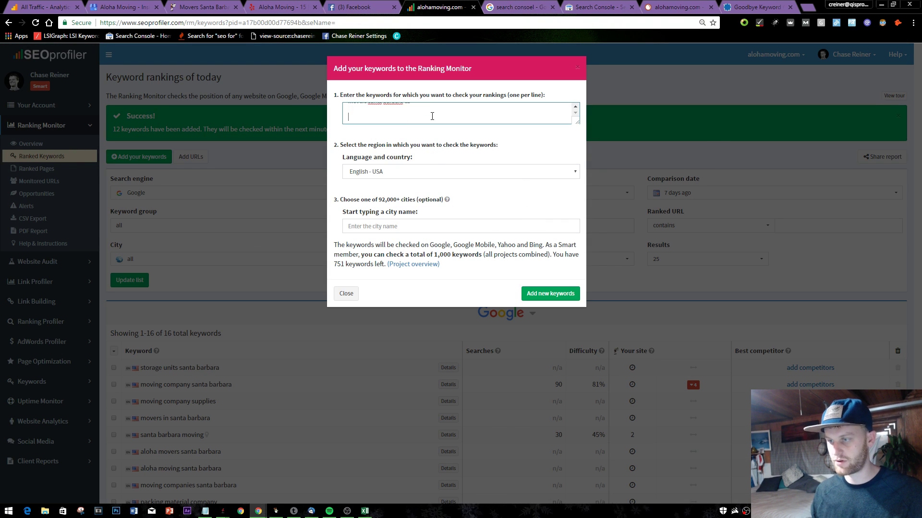
{"action": "scroll", "coordinate": [432, 116], "scroll_direction": "up", "scroll_amount": 1}
{"action": "left_click", "coordinate": [390, 120]}
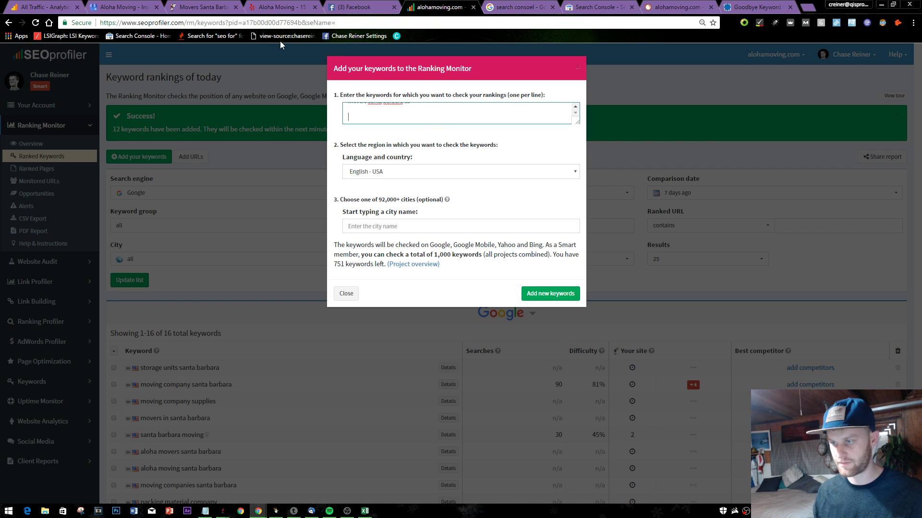
{"action": "left_click", "coordinate": [288, 23]}
{"action": "key", "text": "ctrl+v"}
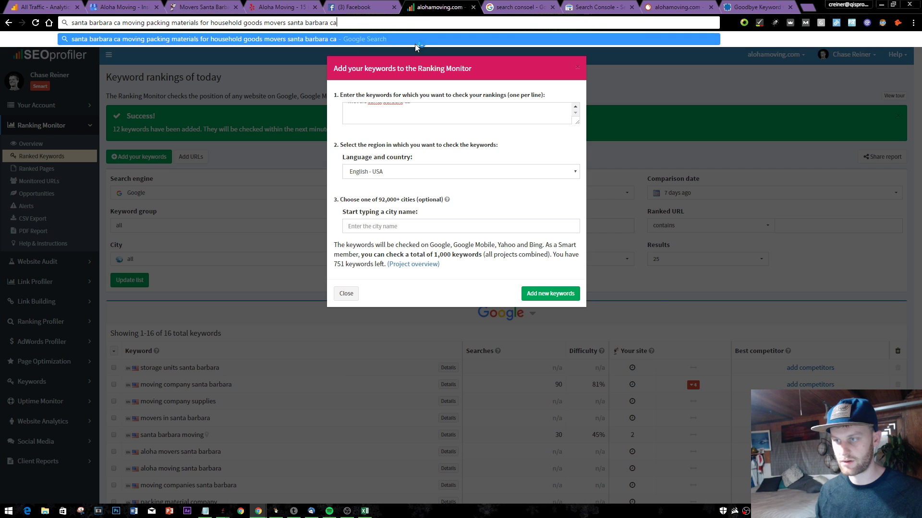
{"action": "left_click_drag", "start_coordinate": [394, 105], "coordinate": [463, 118]}
{"action": "key", "text": "ctrl+v"}
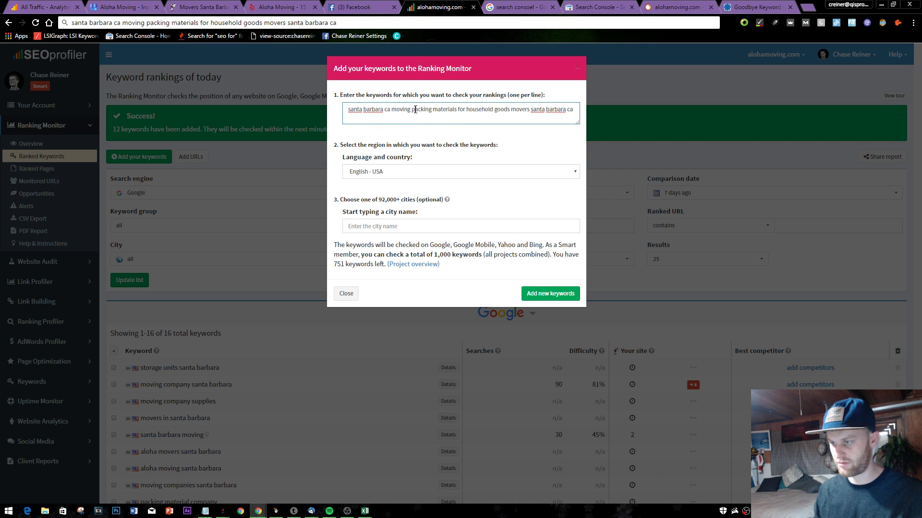
- Put each keyword on its own line and submit them, bringing tracked keywords to 19
{"action": "key", "text": "Return"}
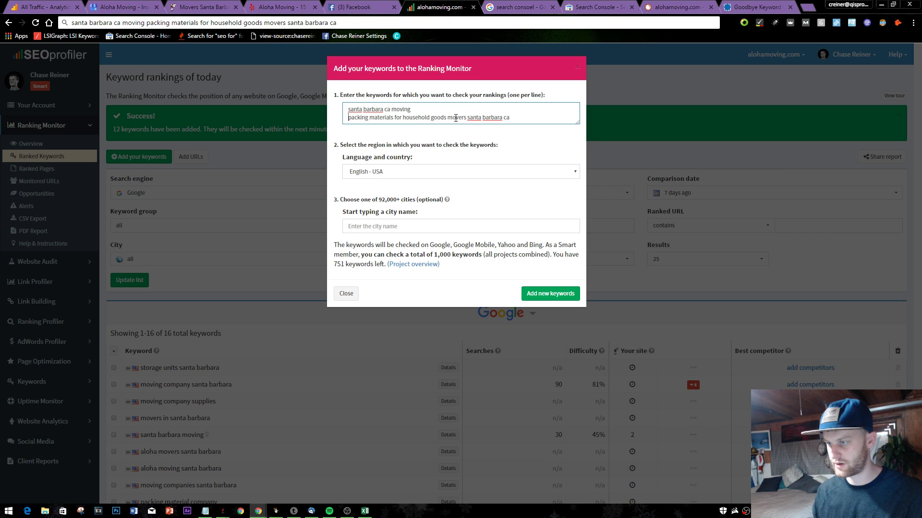
{"action": "key", "text": "Return"}
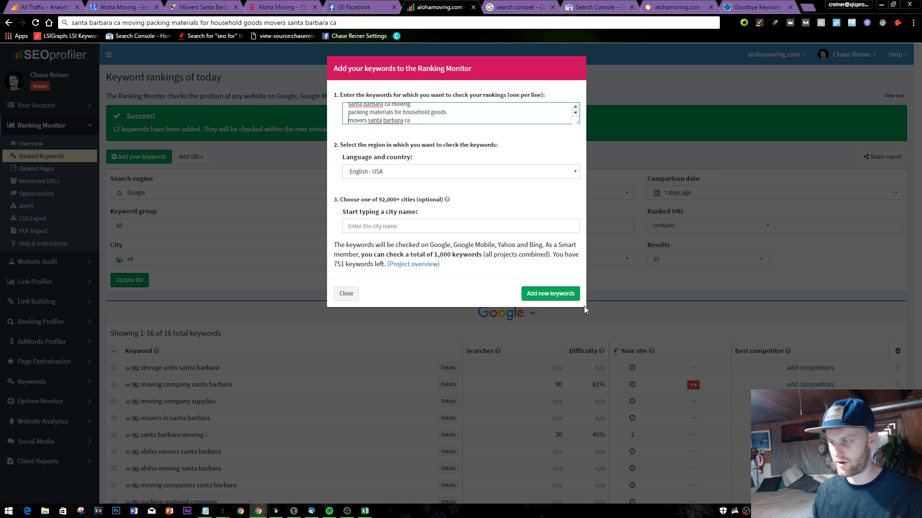
{"action": "left_click", "coordinate": [571, 293]}
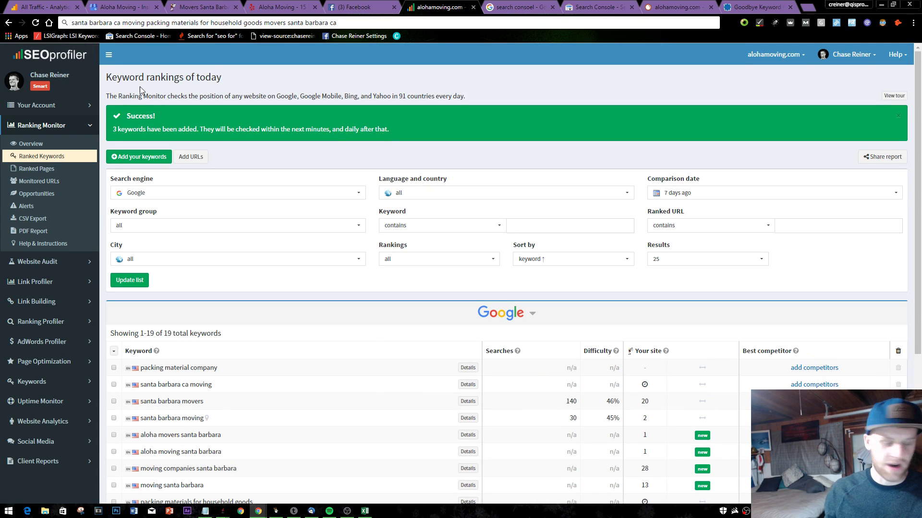
{"action": "left_click", "coordinate": [528, 7]}
- Close the misspelled search consoel results tab and return to the alohamoving.com tab
{"action": "left_click", "coordinate": [439, 7]}
{"action": "left_click", "coordinate": [528, 7]}
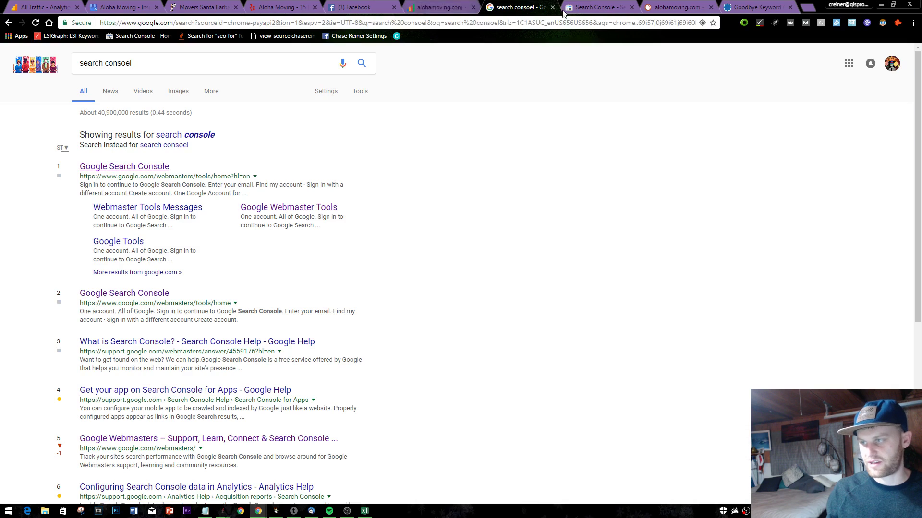
{"action": "left_click", "coordinate": [553, 7]}
{"action": "left_click", "coordinate": [356, 7]}
{"action": "left_click", "coordinate": [284, 6]}
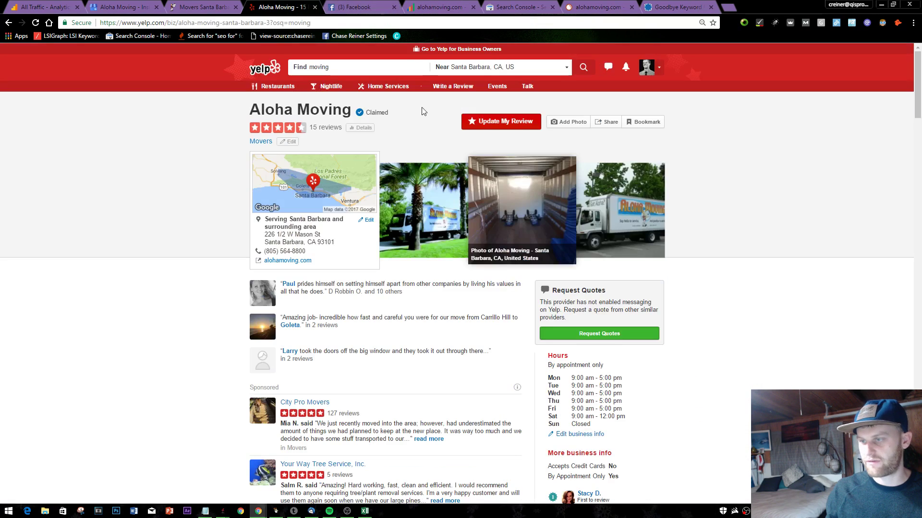
{"action": "left_click", "coordinate": [204, 7]}
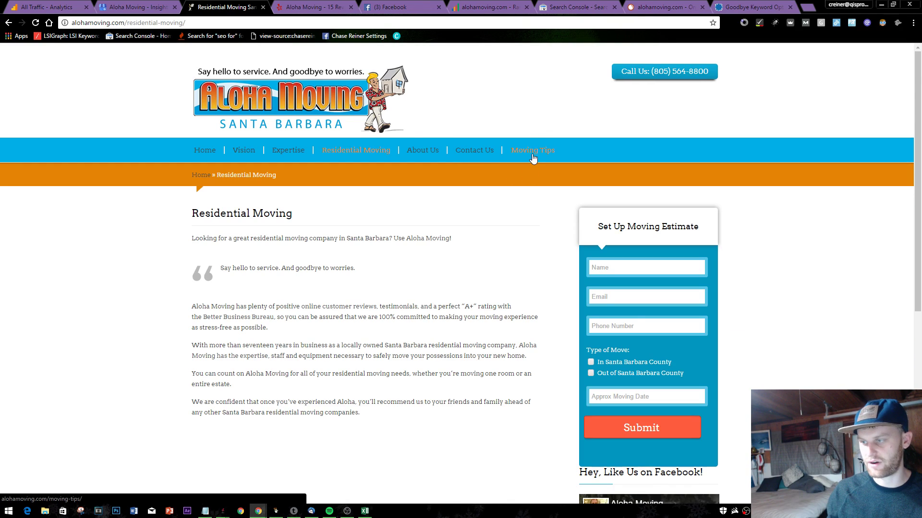
- Browse Moving Tips, from Move with Plants to the Moving Insurance & Liability article
{"action": "left_click", "coordinate": [531, 151]}
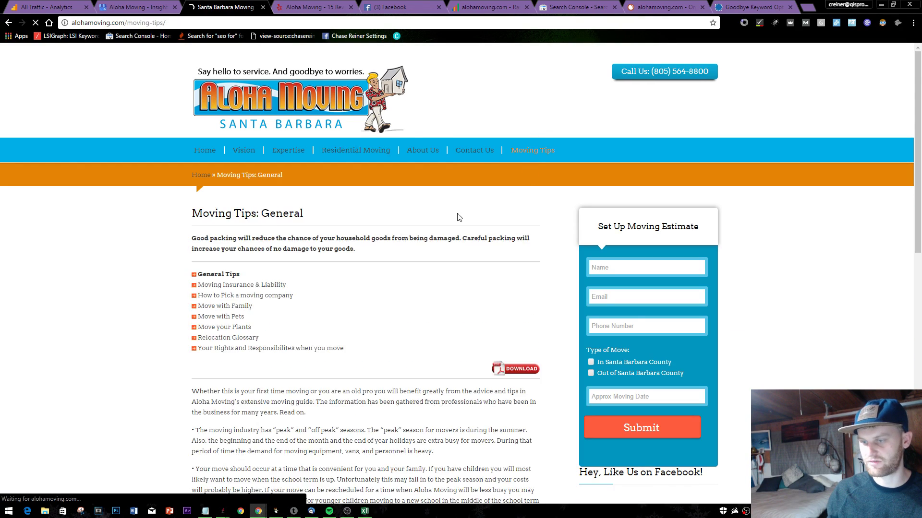
{"action": "scroll", "coordinate": [255, 240], "scroll_direction": "down", "scroll_amount": 3}
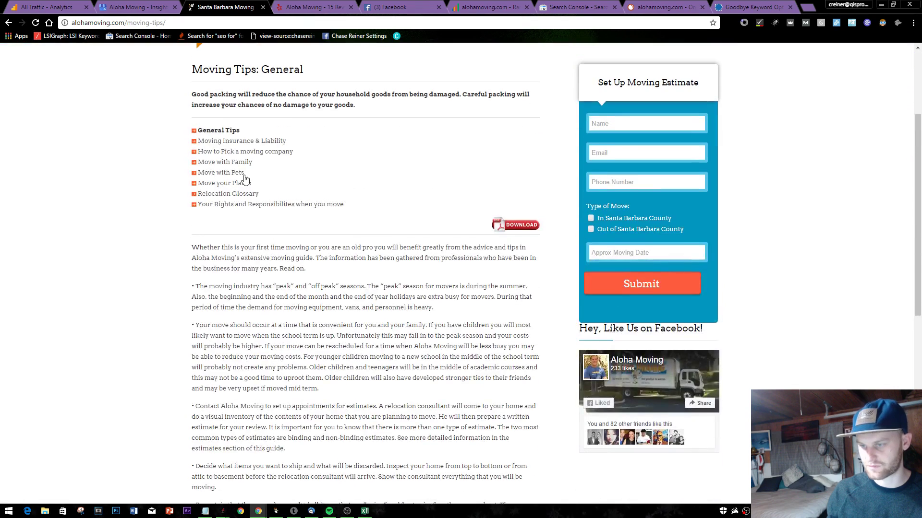
{"action": "left_click", "coordinate": [240, 165]}
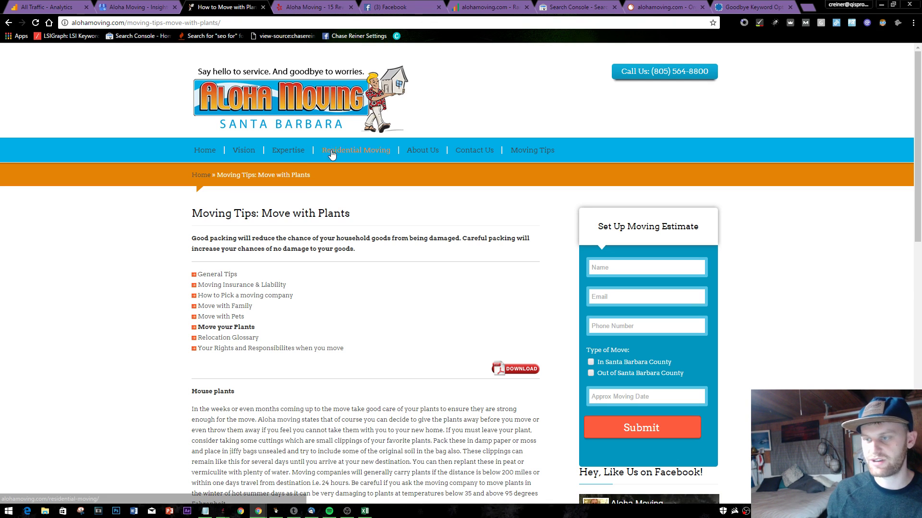
{"action": "left_click", "coordinate": [222, 285]}
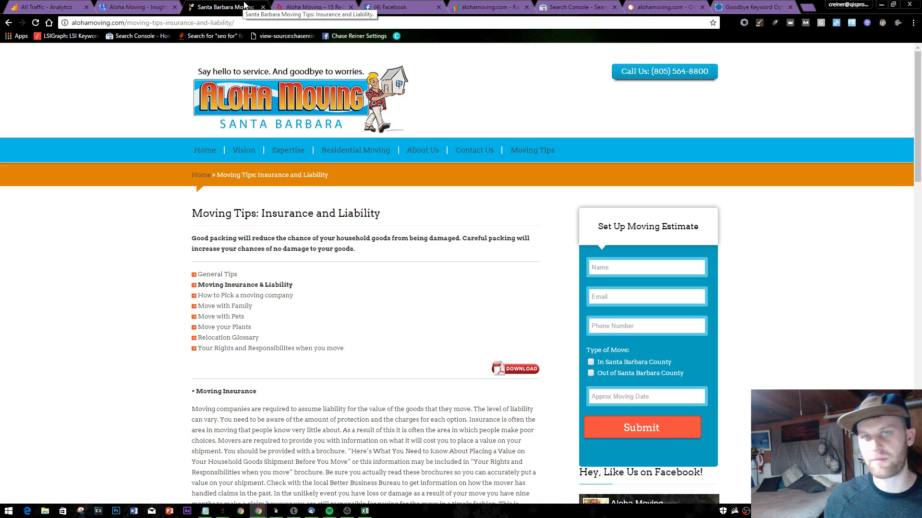
{"action": "scroll", "coordinate": [276, 292], "scroll_direction": "down", "scroll_amount": 20}
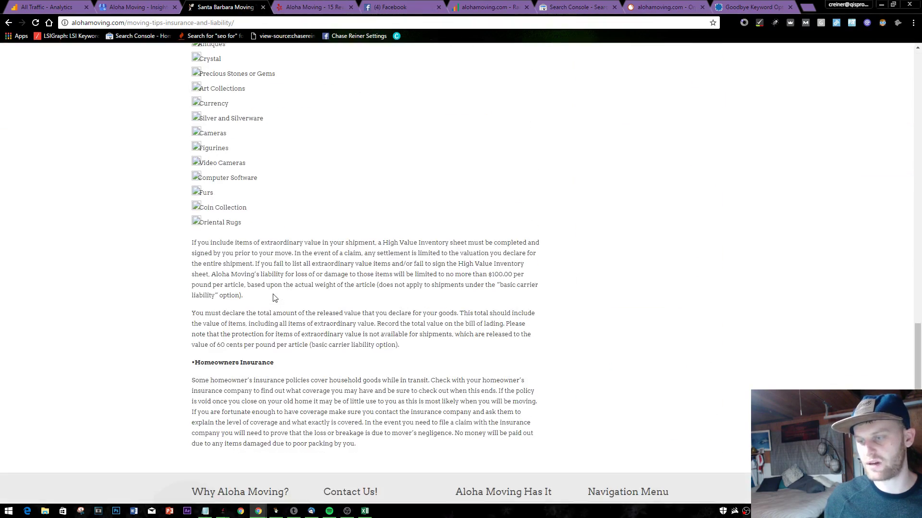
{"action": "scroll", "coordinate": [231, 193], "scroll_direction": "down", "scroll_amount": 3}
{"action": "scroll", "coordinate": [248, 117], "scroll_direction": "up", "scroll_amount": 15}
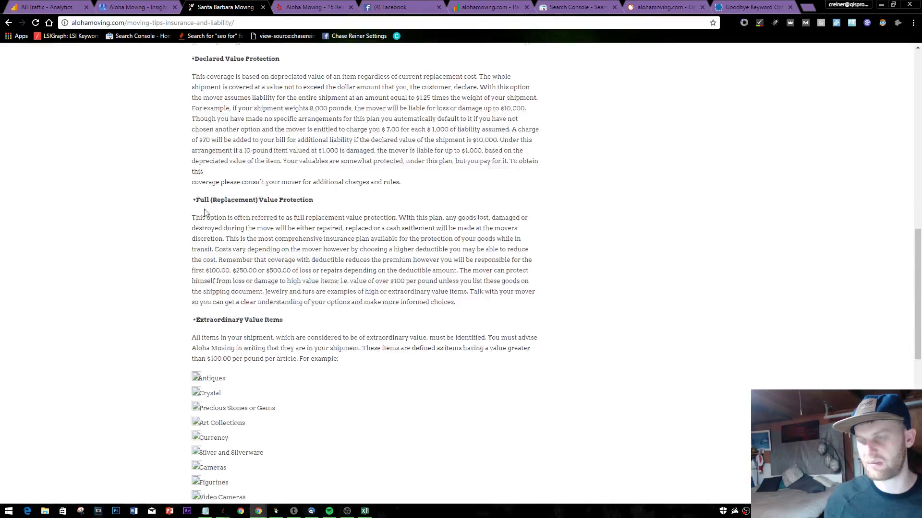
{"action": "scroll", "coordinate": [225, 87], "scroll_direction": "up", "scroll_amount": 2}
{"action": "left_click_drag", "start_coordinate": [237, 24], "coordinate": [59, 18]}
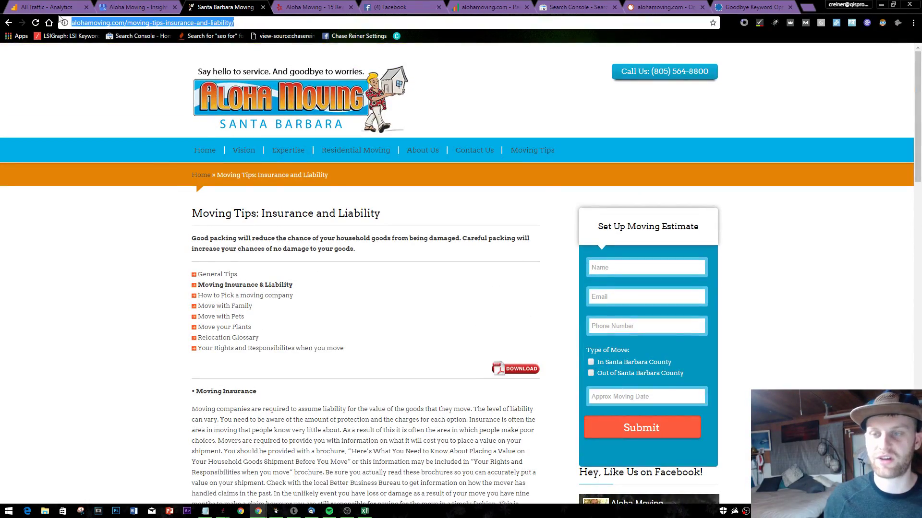
- Search site:alohamoving.com, review the ~33 indexed pages including omitted results, then close the tab
{"action": "type", "text": "site:alo"}
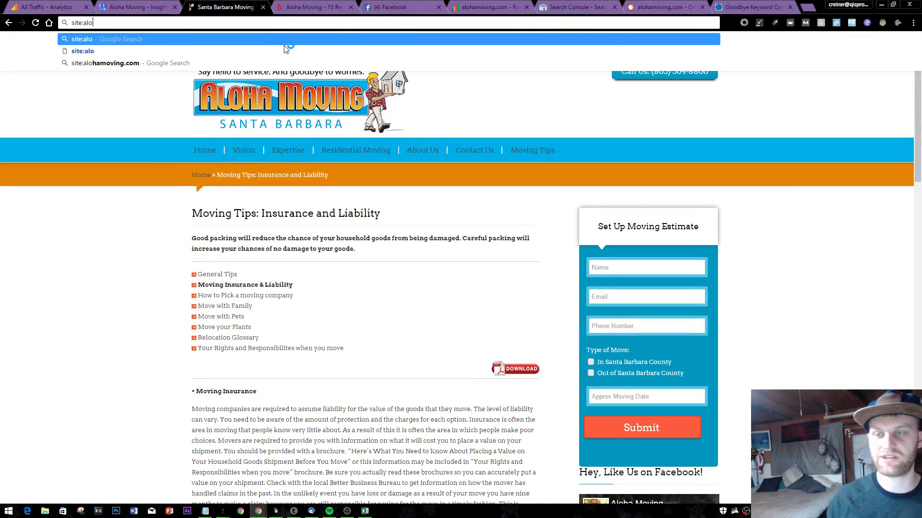
{"action": "type", "text": "hamoving.com"}
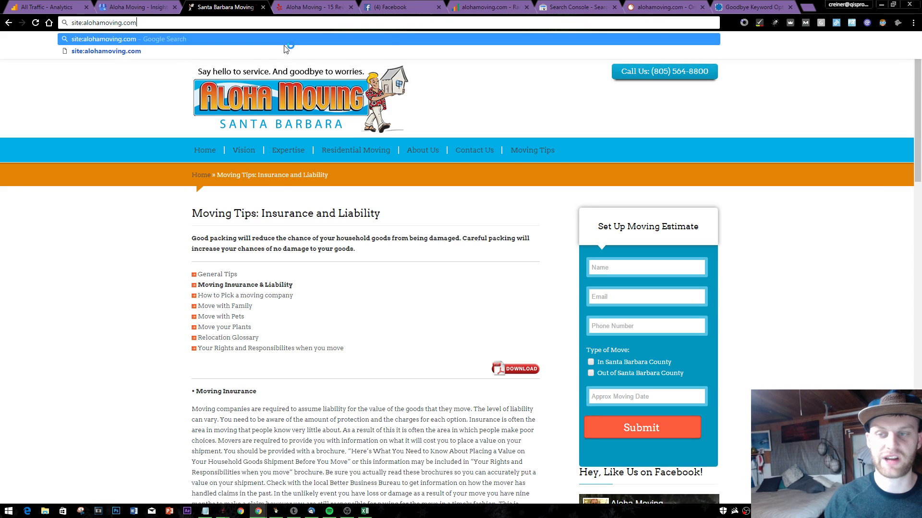
{"action": "key", "text": "Return"}
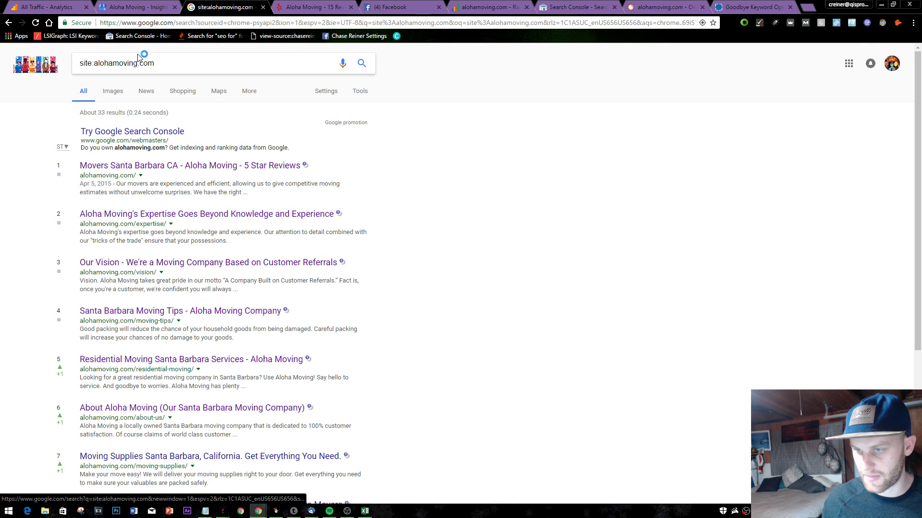
{"action": "left_click_drag", "start_coordinate": [154, 63], "coordinate": [79, 63]}
{"action": "scroll", "coordinate": [502, 328], "scroll_direction": "down", "scroll_amount": 5}
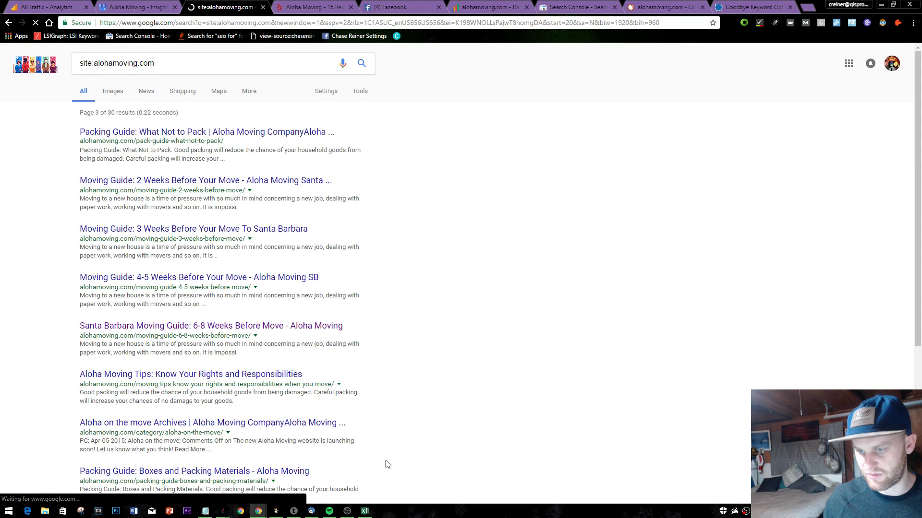
{"action": "scroll", "coordinate": [368, 193], "scroll_direction": "down", "scroll_amount": 10}
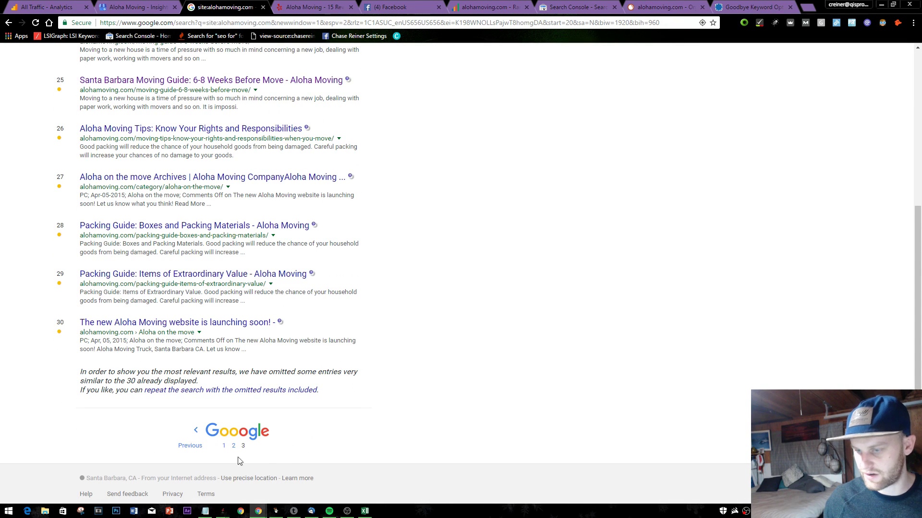
{"action": "left_click", "coordinate": [237, 390]}
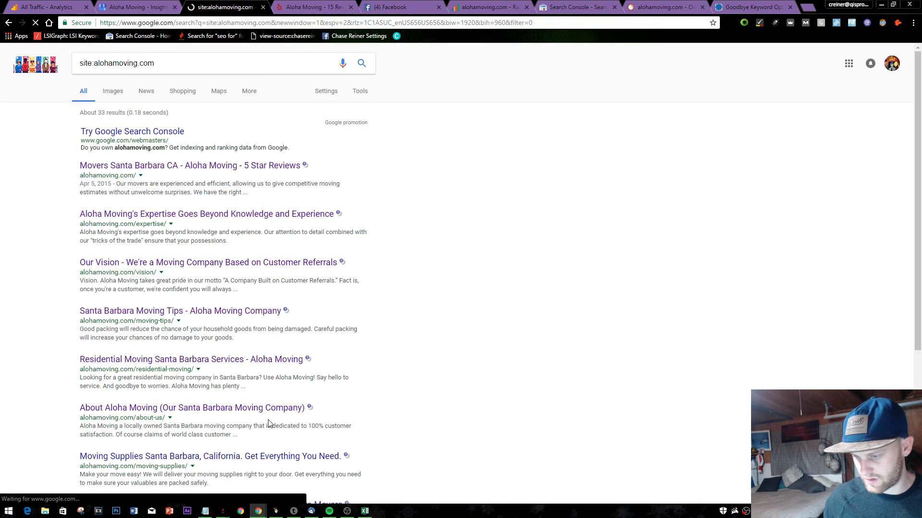
{"action": "scroll", "coordinate": [266, 343], "scroll_direction": "down", "scroll_amount": 5}
{"action": "scroll", "coordinate": [272, 355], "scroll_direction": "up", "scroll_amount": 5}
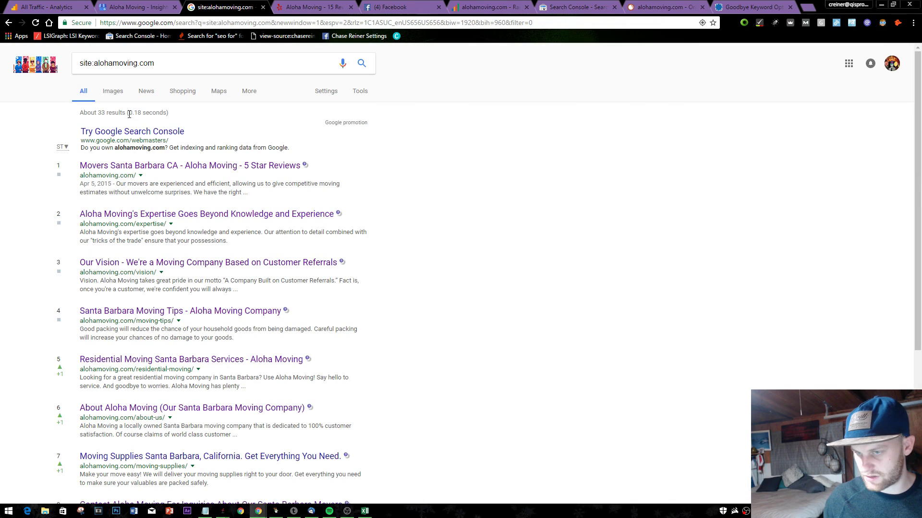
{"action": "middle_click", "coordinate": [246, 4]}
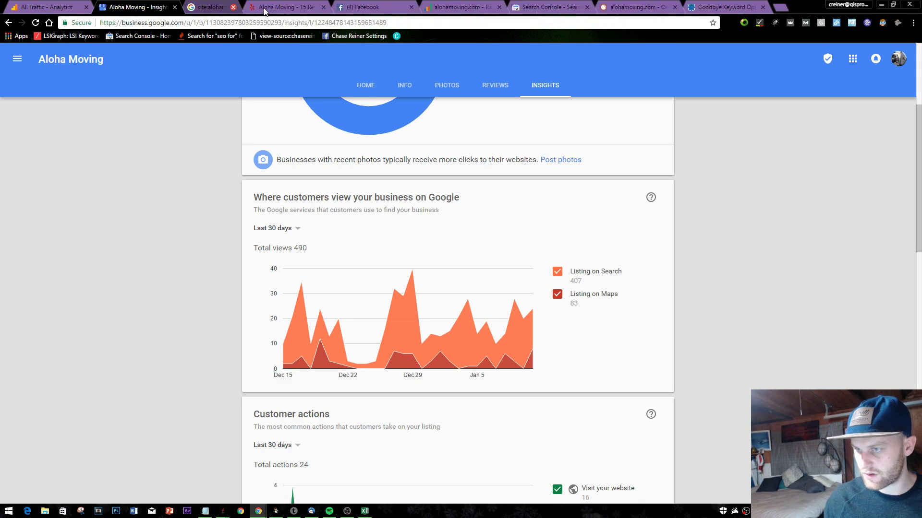
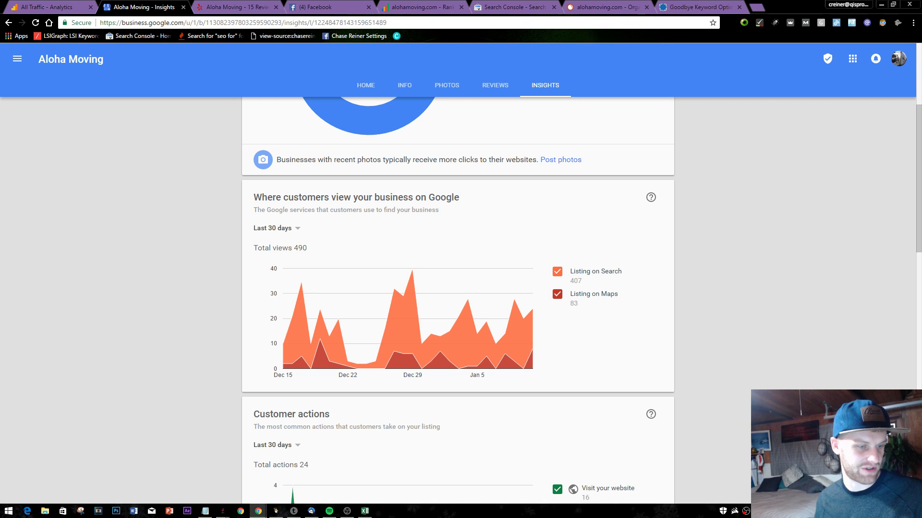
- Set the Google My Business phone calls chart to the last 12 weeks
{"action": "scroll", "coordinate": [493, 354], "scroll_direction": "down", "scroll_amount": 20}
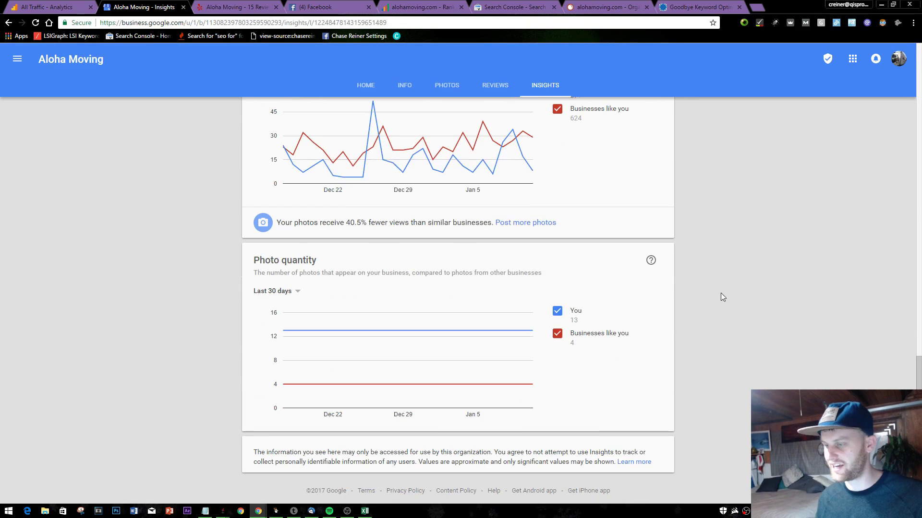
{"action": "scroll", "coordinate": [871, 230], "scroll_direction": "up", "scroll_amount": 6}
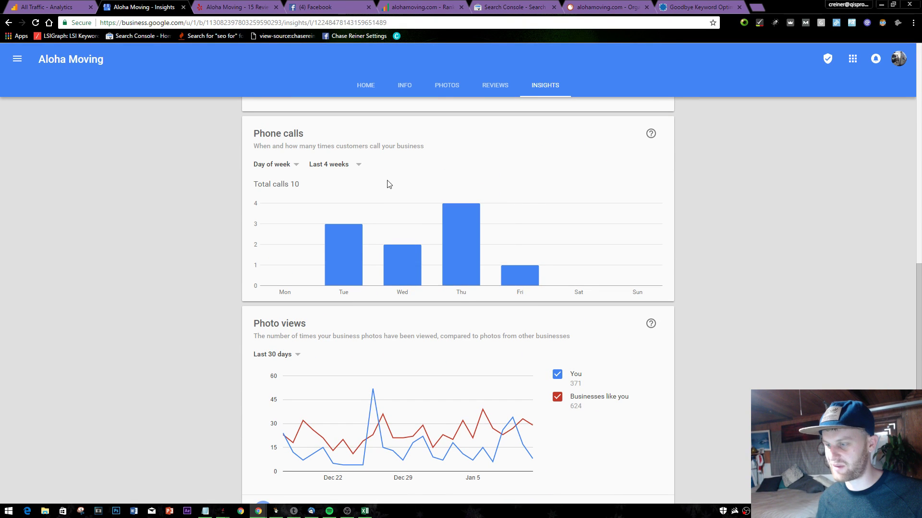
{"action": "left_click", "coordinate": [358, 177]}
{"action": "left_click", "coordinate": [340, 181]}
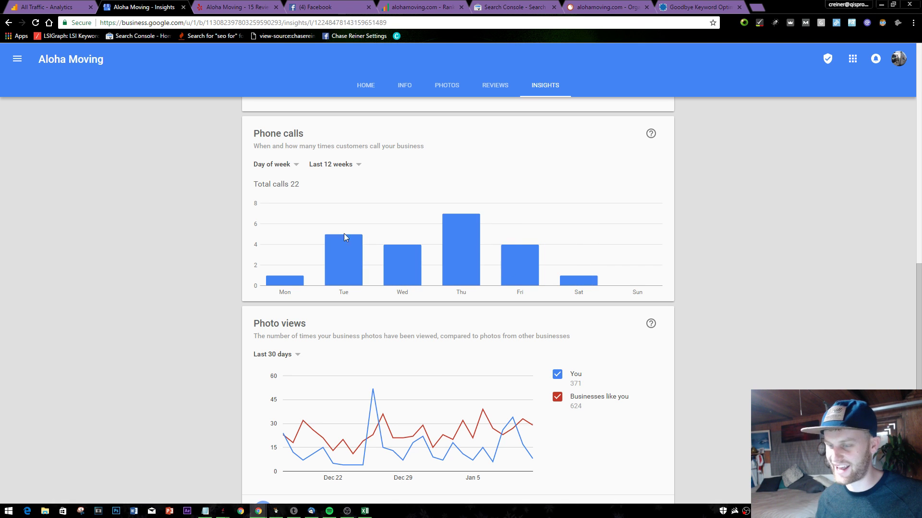
- Review the 22 calls, then return to SEOprofiler's 19-keyword ranking list
{"action": "scroll", "coordinate": [375, 226], "scroll_direction": "up", "scroll_amount": 5}
{"action": "scroll", "coordinate": [432, 259], "scroll_direction": "down", "scroll_amount": 5}
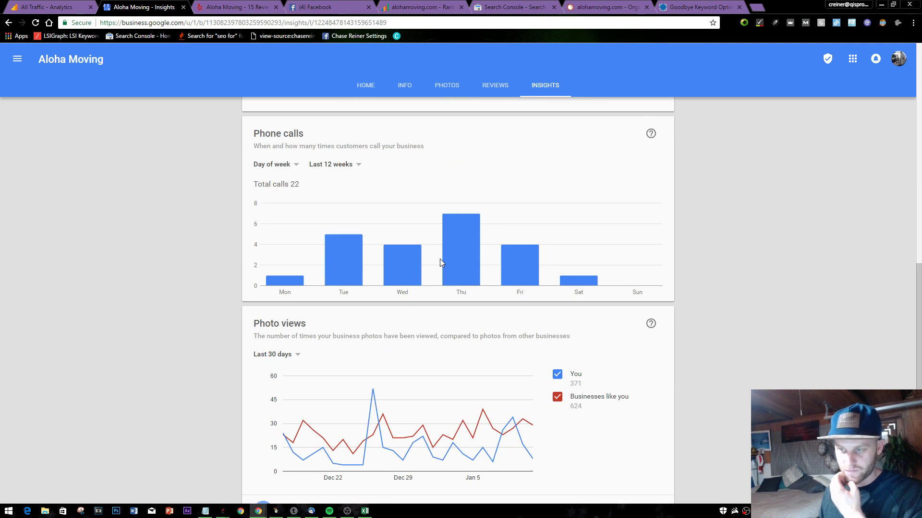
{"action": "scroll", "coordinate": [439, 258], "scroll_direction": "up", "scroll_amount": 10}
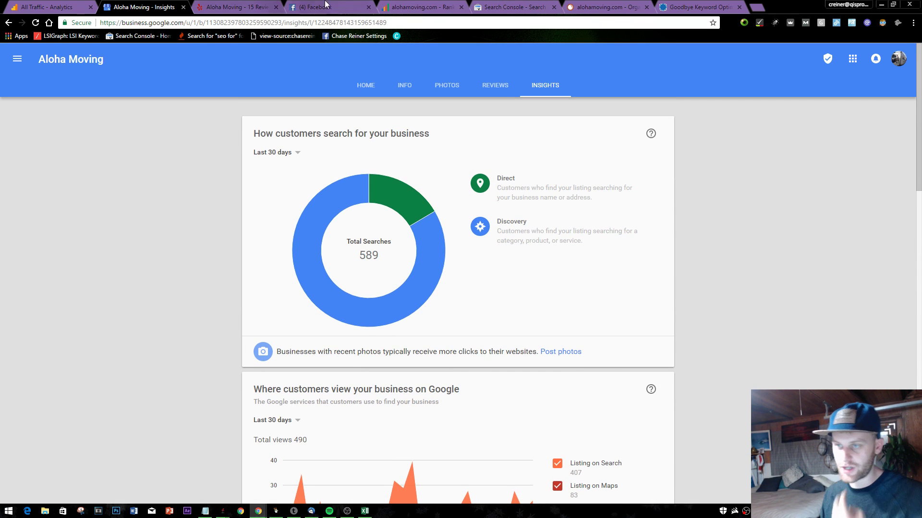
{"action": "left_click", "coordinate": [417, 7]}
{"action": "scroll", "coordinate": [411, 235], "scroll_direction": "down", "scroll_amount": 7}
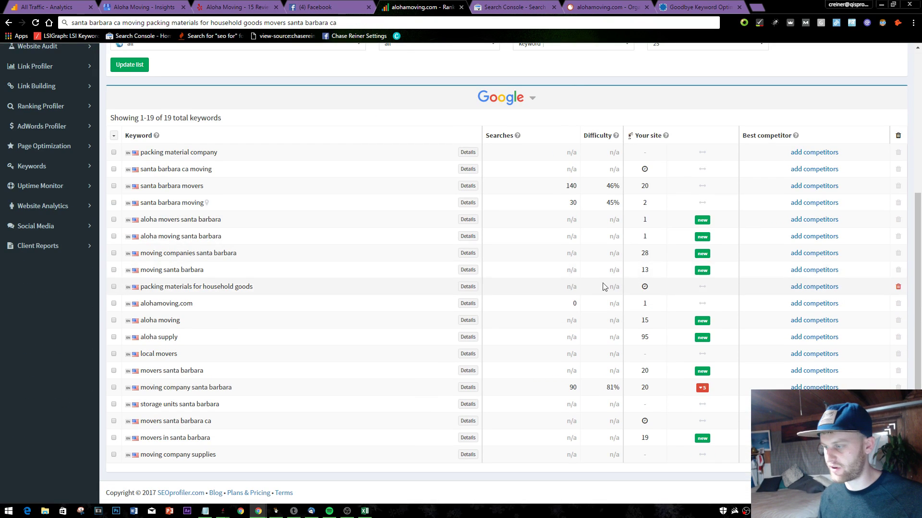
- Open Ranking Monitor Alerts showing 45 positive, 3 negative and 2 unsuccessful keywords
{"action": "scroll", "coordinate": [603, 286], "scroll_direction": "up", "scroll_amount": 5}
{"action": "left_click", "coordinate": [46, 212]}
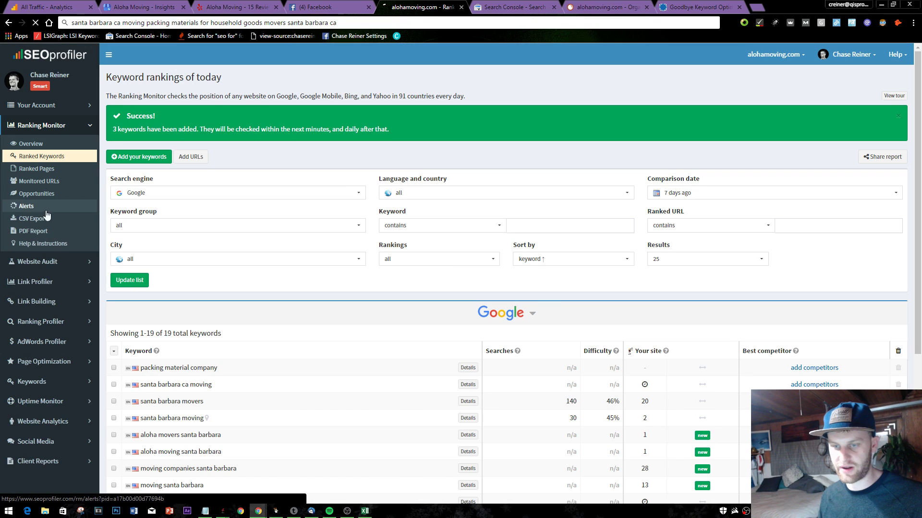
{"action": "scroll", "coordinate": [433, 264], "scroll_direction": "down", "scroll_amount": 3}
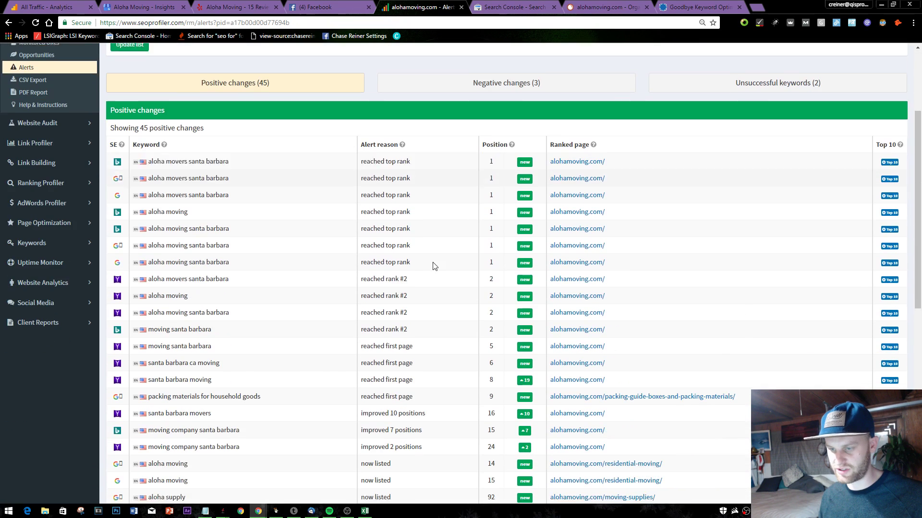
{"action": "scroll", "coordinate": [329, 261], "scroll_direction": "down", "scroll_amount": 1}
{"action": "scroll", "coordinate": [264, 237], "scroll_direction": "up", "scroll_amount": 2}
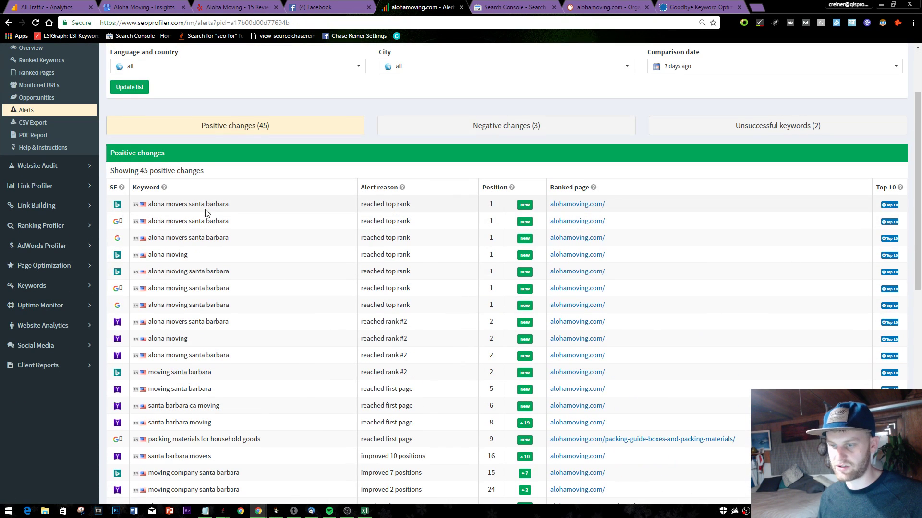
{"action": "scroll", "coordinate": [240, 221], "scroll_direction": "down", "scroll_amount": 3}
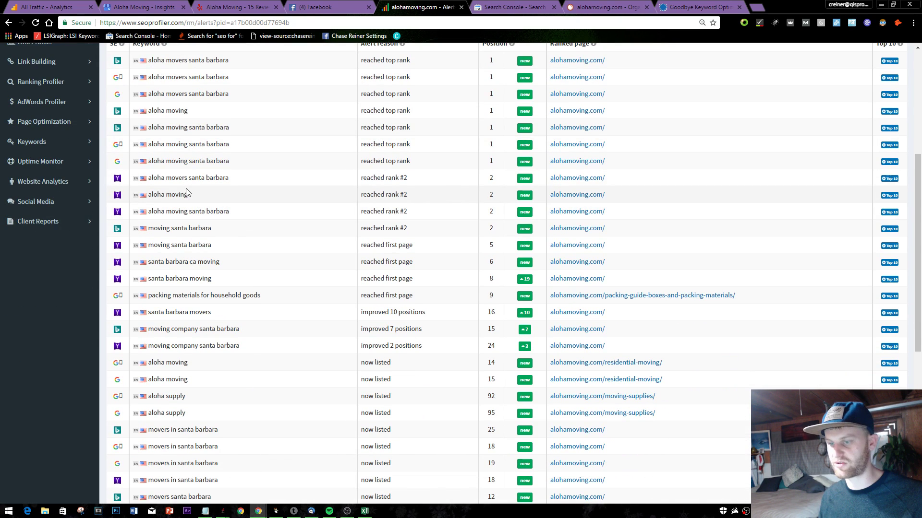
{"action": "scroll", "coordinate": [187, 192], "scroll_direction": "down", "scroll_amount": 1}
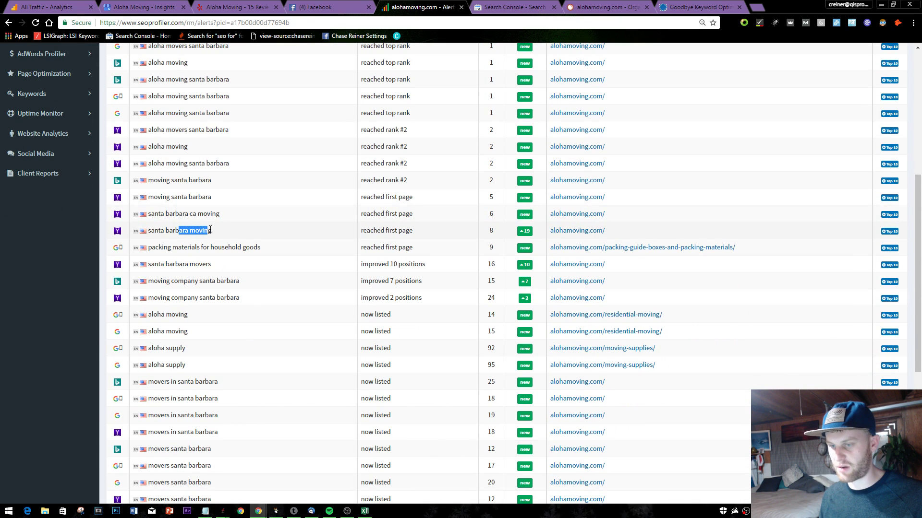
- Inspect positive keywords like santa barbara moving and packing materials for household goods, then expand Page Optimization
{"action": "triple_click", "coordinate": [306, 229]}
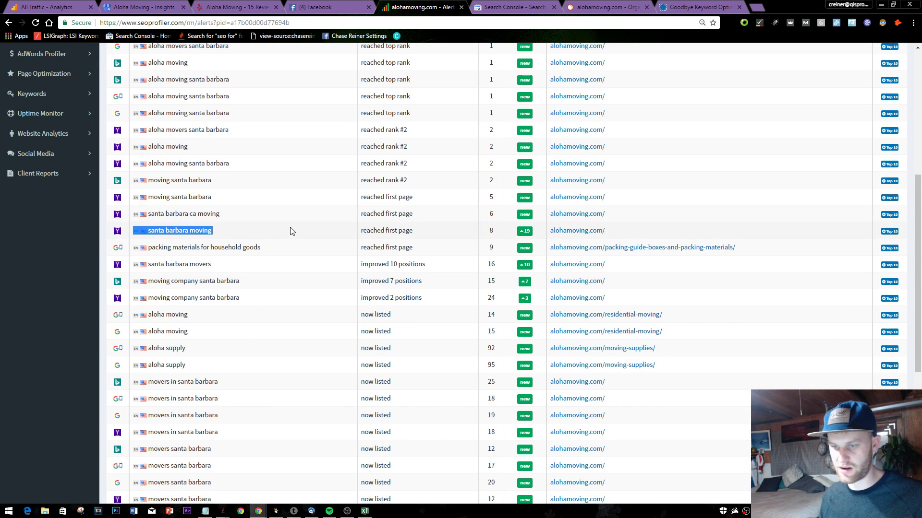
{"action": "left_click", "coordinate": [305, 229]}
{"action": "scroll", "coordinate": [269, 201], "scroll_direction": "down", "scroll_amount": 2}
{"action": "triple_click", "coordinate": [235, 151]}
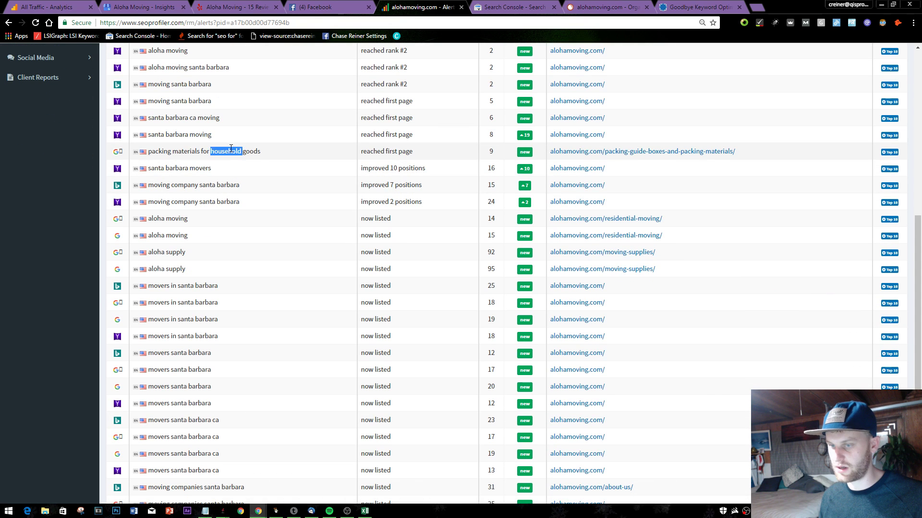
{"action": "left_click", "coordinate": [264, 154]}
{"action": "scroll", "coordinate": [269, 183], "scroll_direction": "down", "scroll_amount": 1}
{"action": "scroll", "coordinate": [207, 154], "scroll_direction": "down", "scroll_amount": 2}
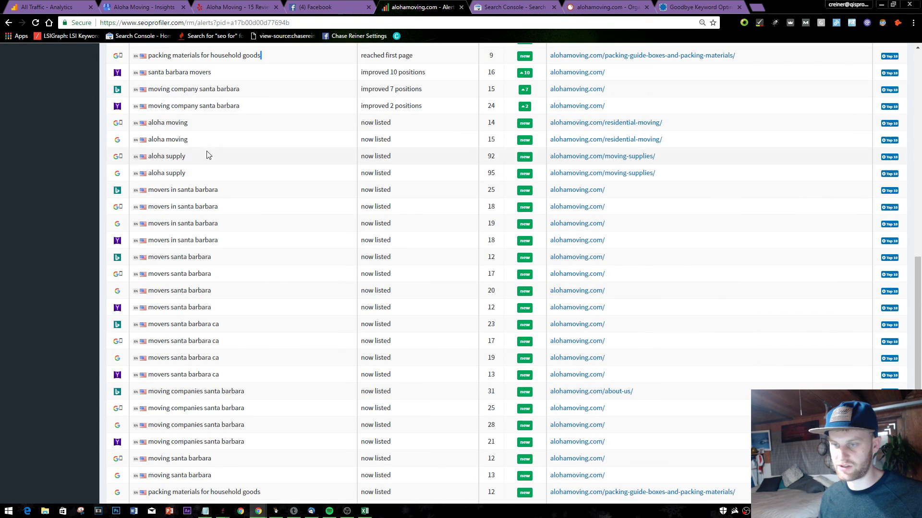
{"action": "scroll", "coordinate": [206, 136], "scroll_direction": "down", "scroll_amount": 2}
{"action": "scroll", "coordinate": [207, 133], "scroll_direction": "up", "scroll_amount": 15}
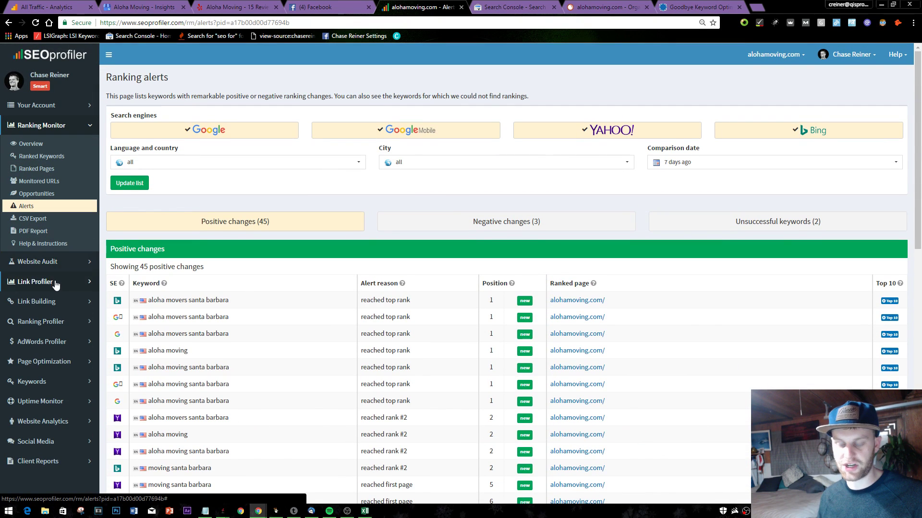
{"action": "left_click", "coordinate": [71, 368]}
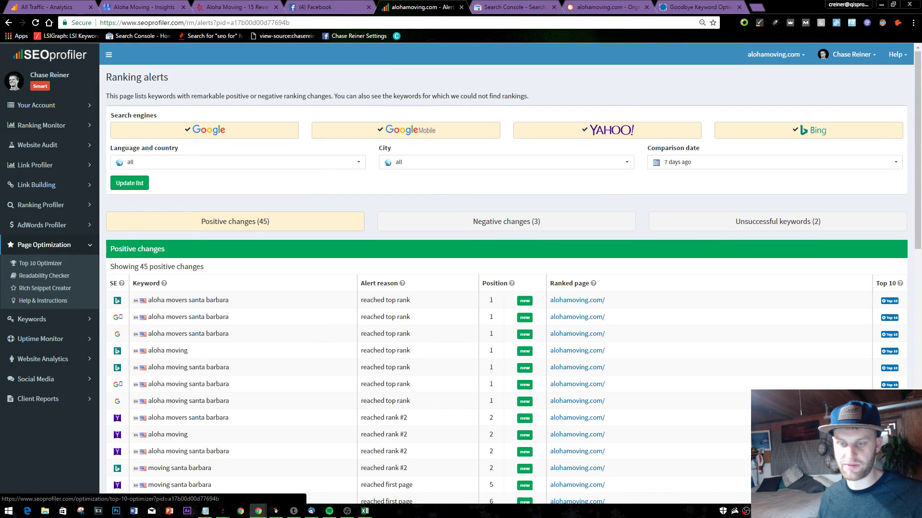
- Open Top 10 Optimizer for alohamoving.com and fetch top-ranking pages for 'movers santa barbara'
{"action": "left_click", "coordinate": [71, 266]}
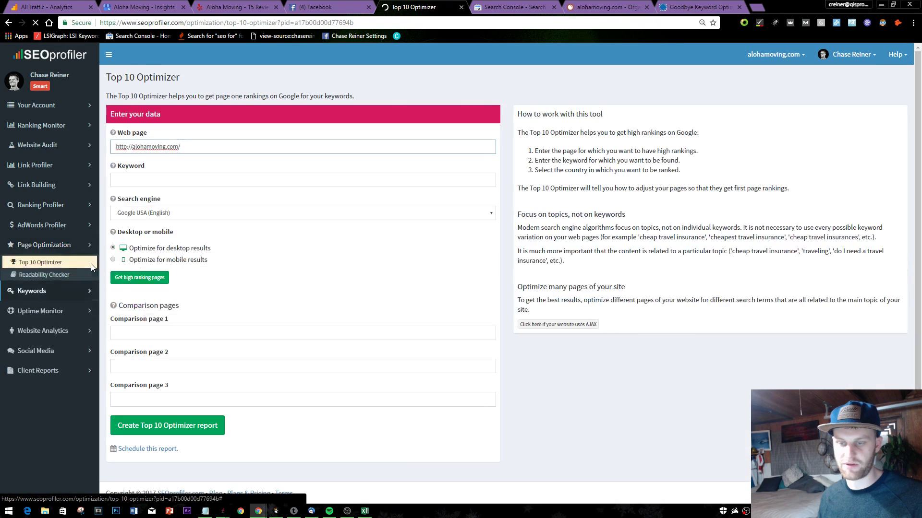
{"action": "key", "text": "Tab"}
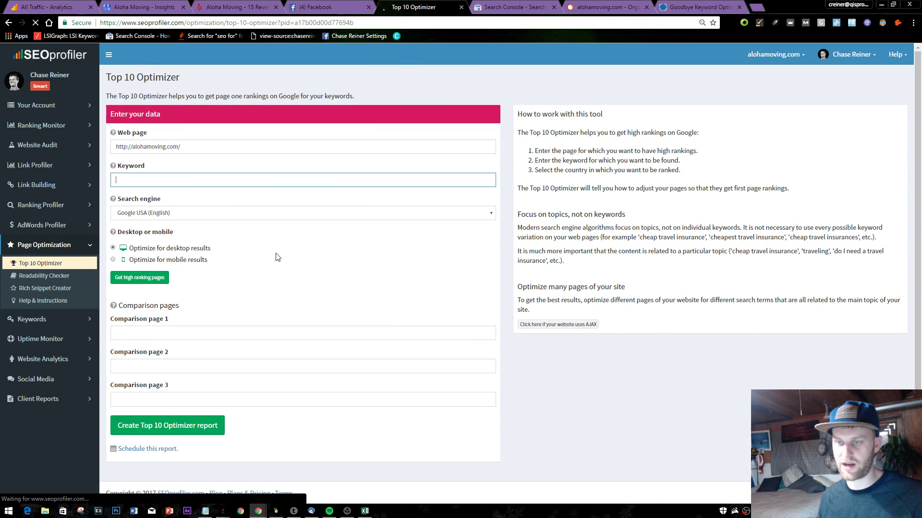
{"action": "type", "text": "movers santa barbara"}
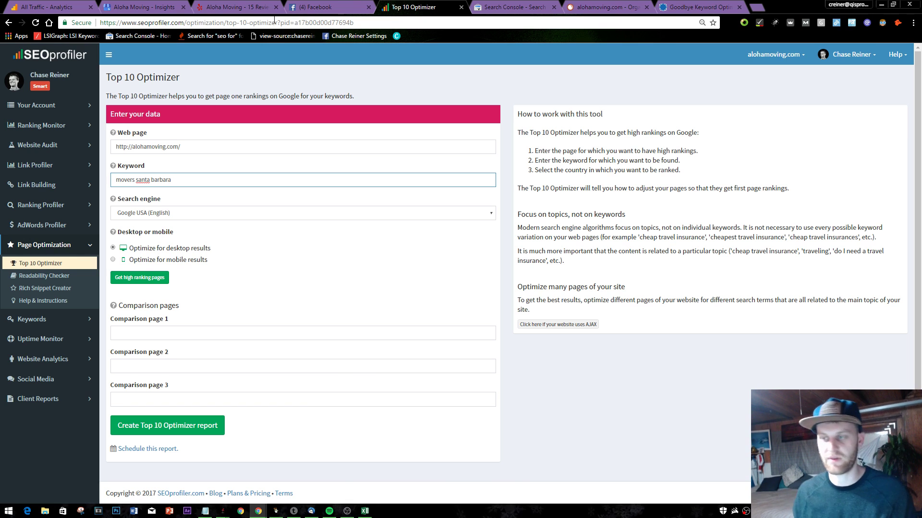
{"action": "left_click", "coordinate": [326, 7]}
{"action": "left_click", "coordinate": [414, 6]}
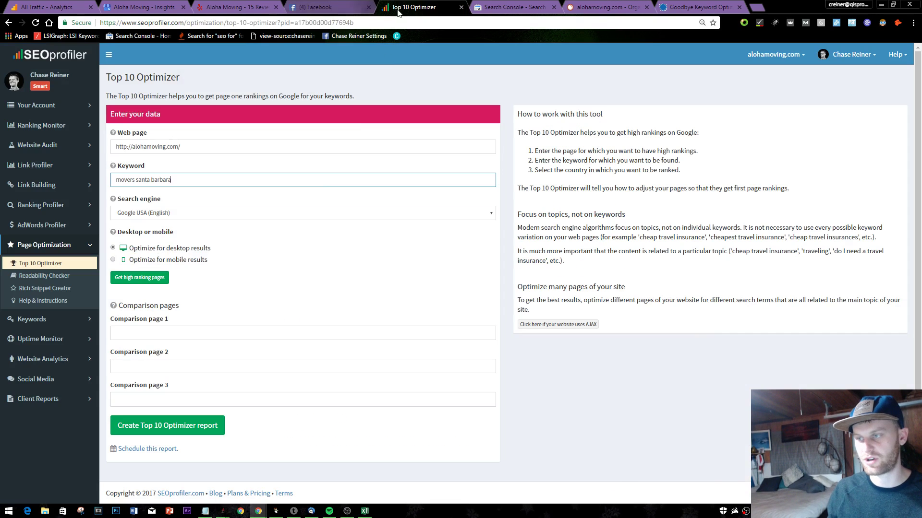
{"action": "left_click", "coordinate": [149, 333]}
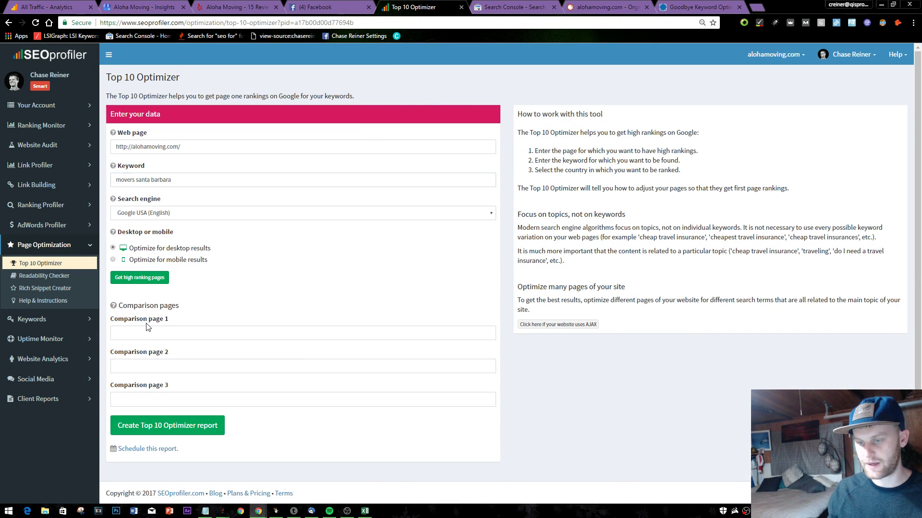
{"action": "left_click", "coordinate": [139, 278]}
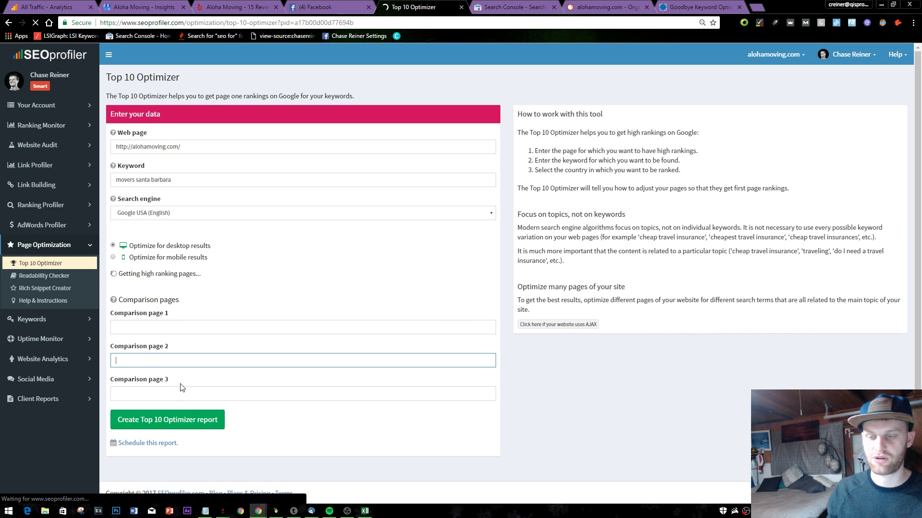
- Remove the Yelp URL from the third comparison and find meatheadmovers.com by searching Google for movers santa barbara
{"action": "left_click", "coordinate": [196, 396]}
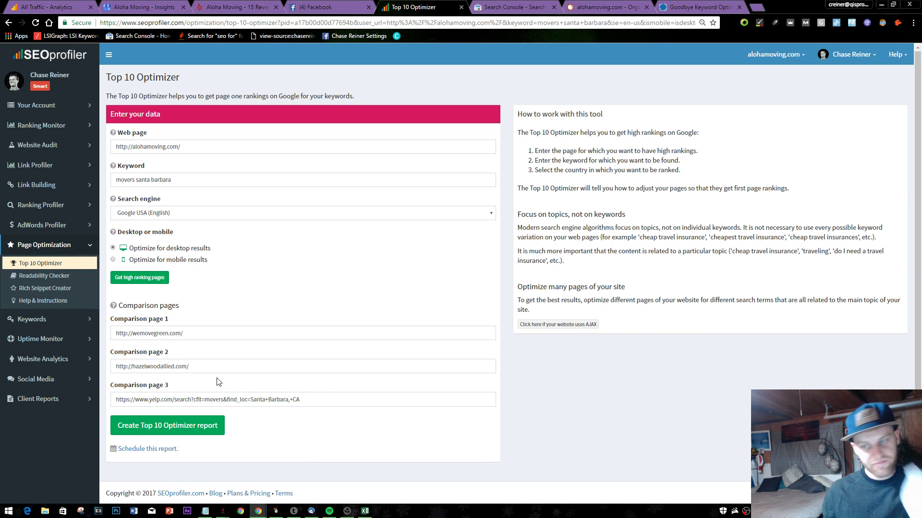
{"action": "triple_click", "coordinate": [321, 393]}
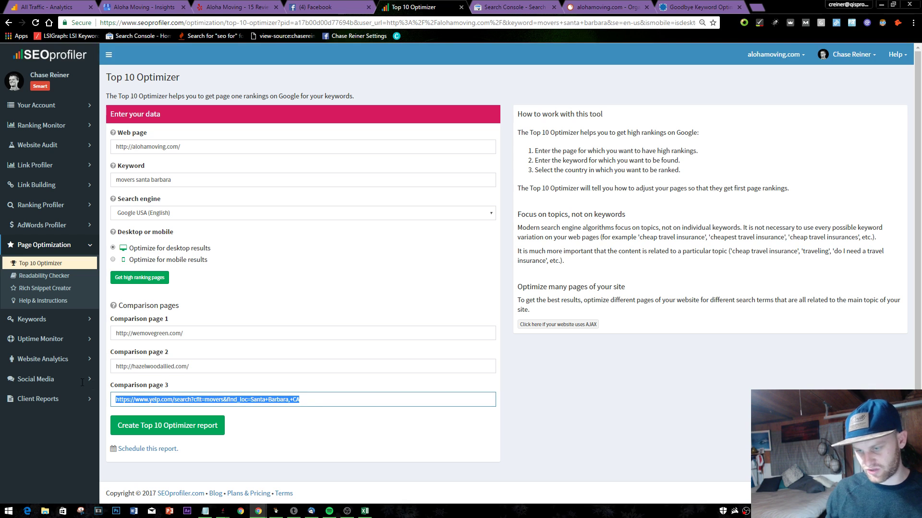
{"action": "key", "text": "BackSpace"}
{"action": "left_click", "coordinate": [608, 7]}
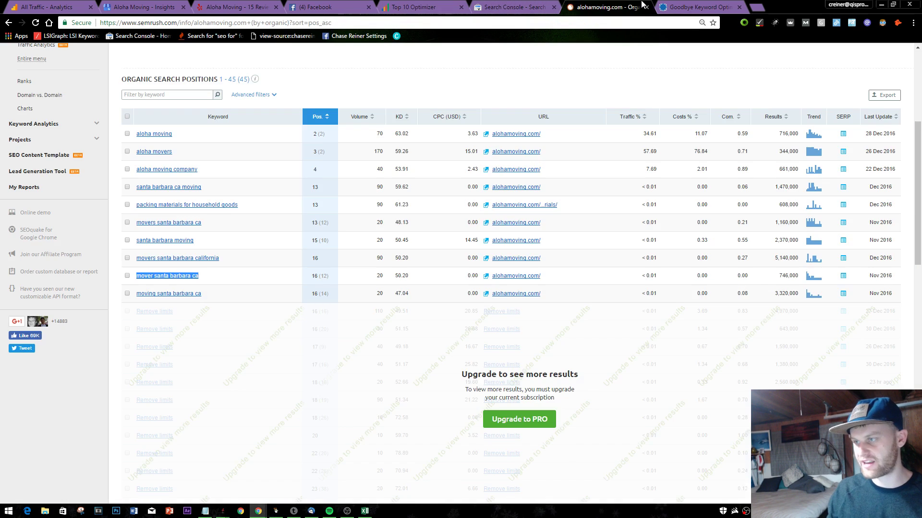
{"action": "left_click", "coordinate": [699, 6]}
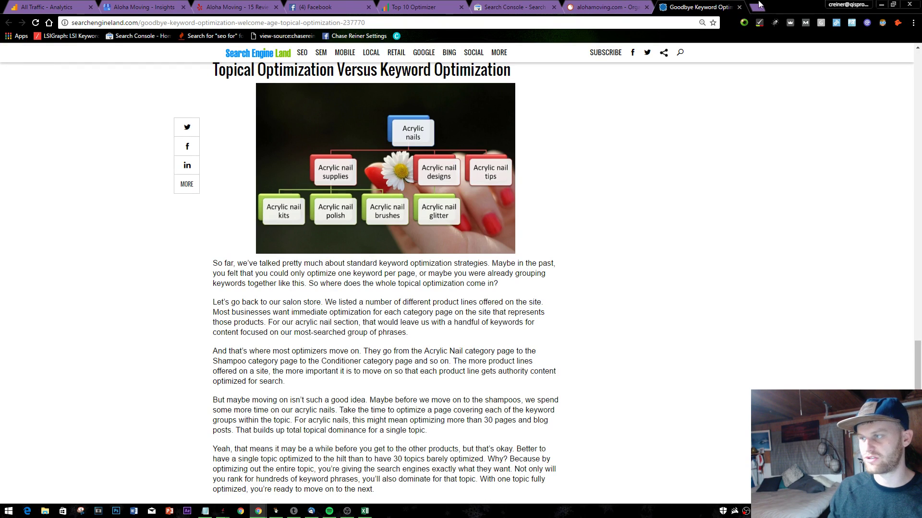
{"action": "left_click", "coordinate": [758, 6]}
{"action": "type", "text": "mo"}
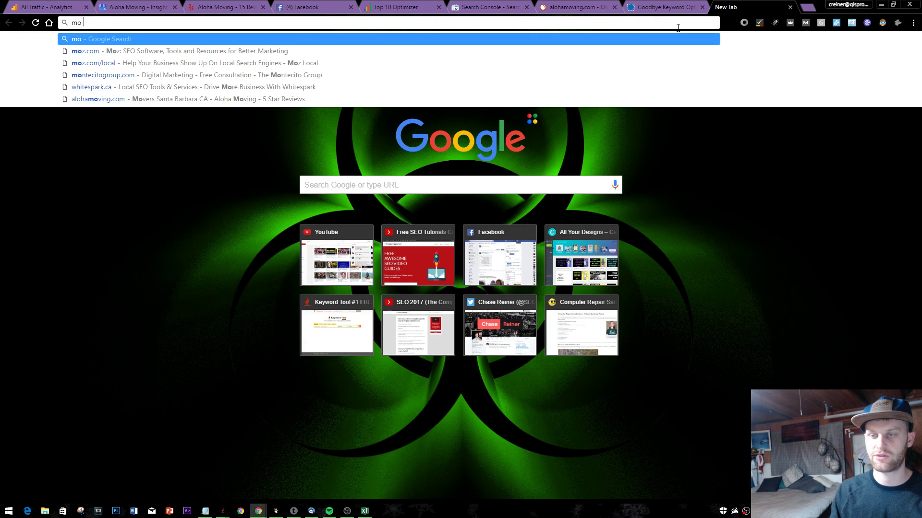
{"action": "type", "text": "vers sant"}
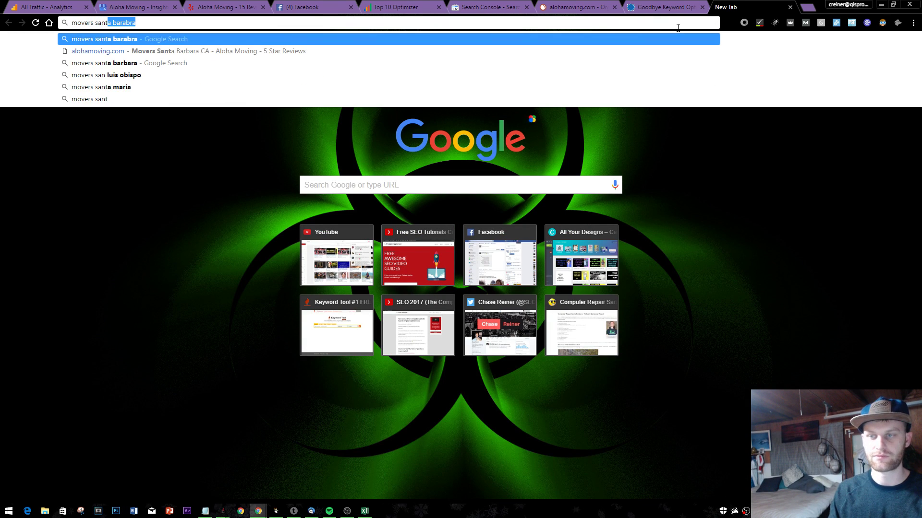
{"action": "key", "text": "Return"}
{"action": "scroll", "coordinate": [283, 80], "scroll_direction": "down", "scroll_amount": 2}
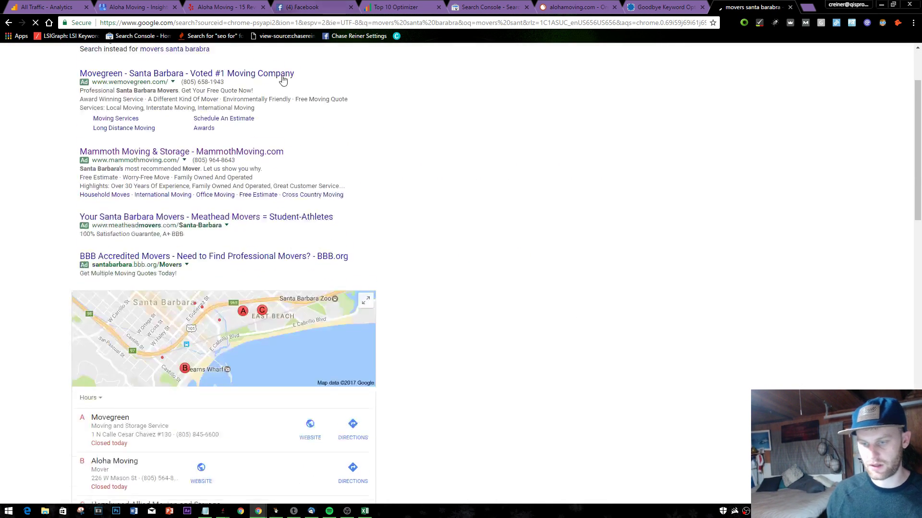
{"action": "scroll", "coordinate": [283, 80], "scroll_direction": "down", "scroll_amount": 10}
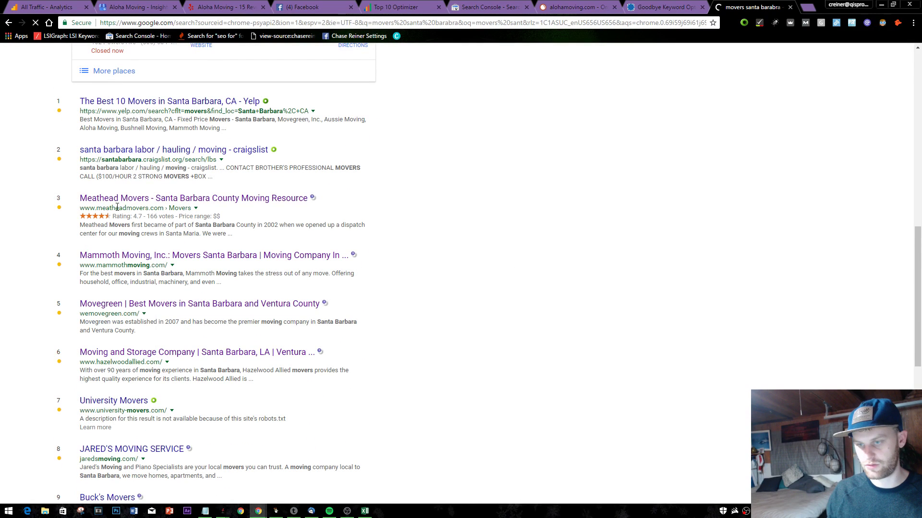
{"action": "left_click_drag", "start_coordinate": [105, 205], "coordinate": [163, 209]}
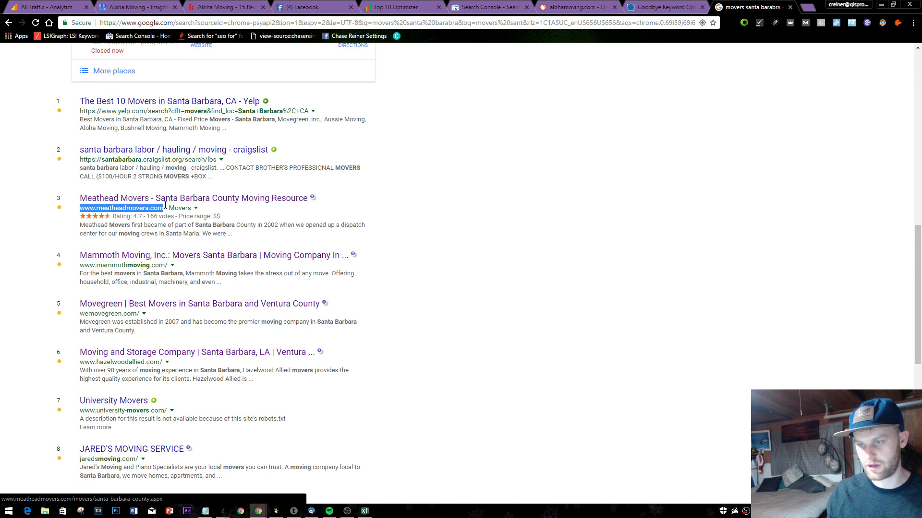
- Confirm keyword movers santa barbara with wemovegreen, hazelwoodallied and meatheadmovers comparison pages
{"action": "left_click", "coordinate": [574, 6]}
{"action": "left_click", "coordinate": [514, 8]}
{"action": "left_click", "coordinate": [395, 7]}
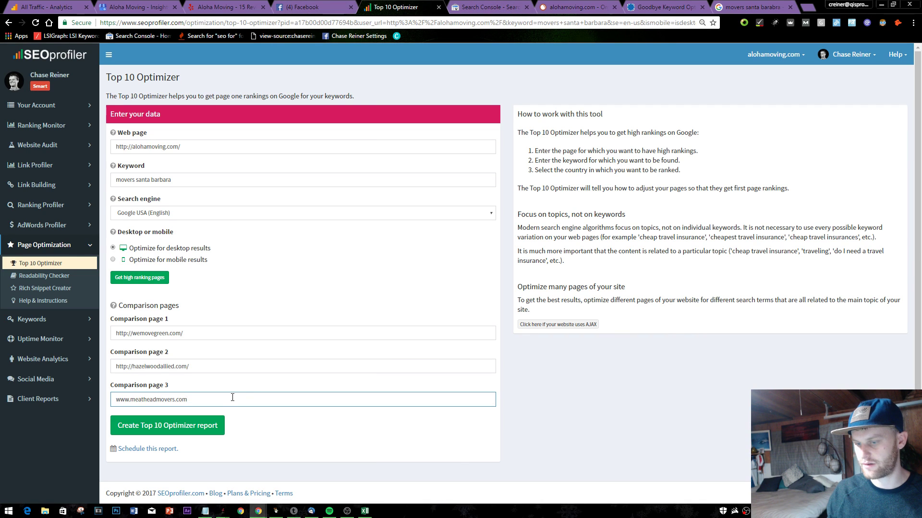
{"action": "left_click", "coordinate": [174, 176]}
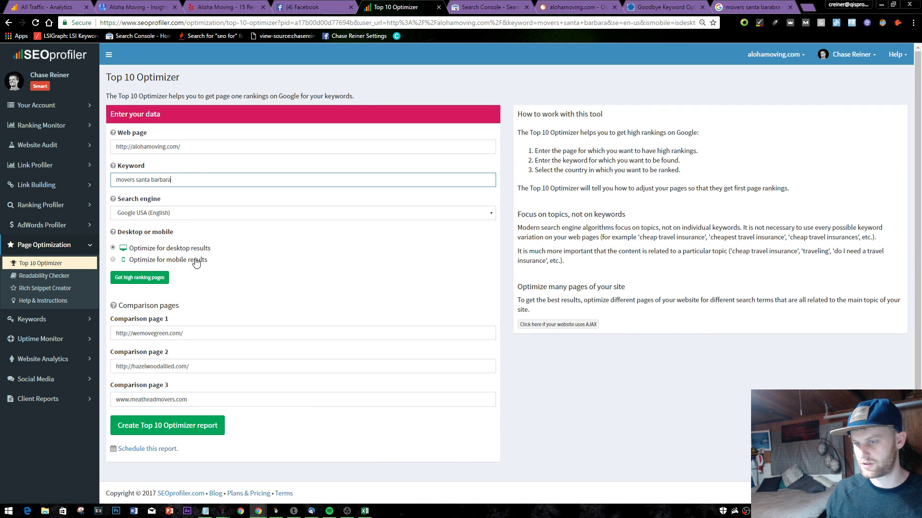
- Create the Top 10 Optimizer report and review its 27.5% score for alohamoving.com
{"action": "left_click", "coordinate": [177, 424]}
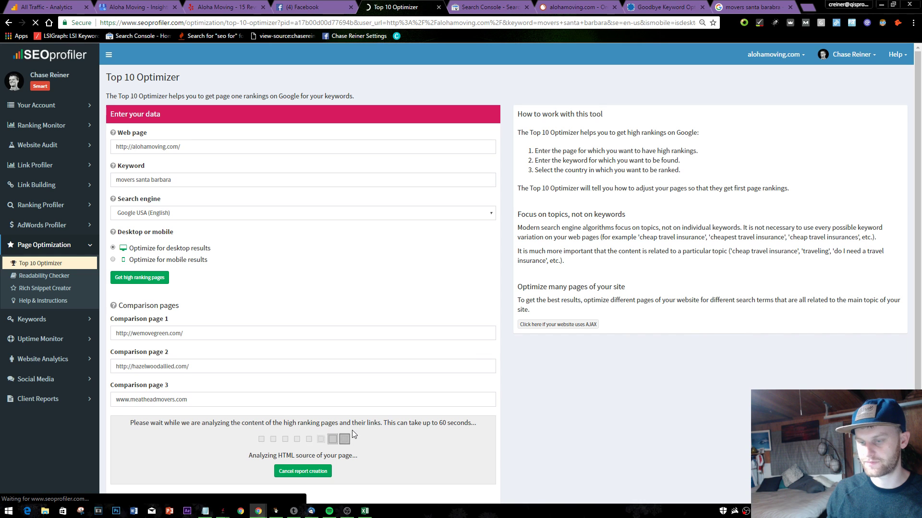
{"action": "left_click_drag", "start_coordinate": [106, 72], "coordinate": [191, 412]}
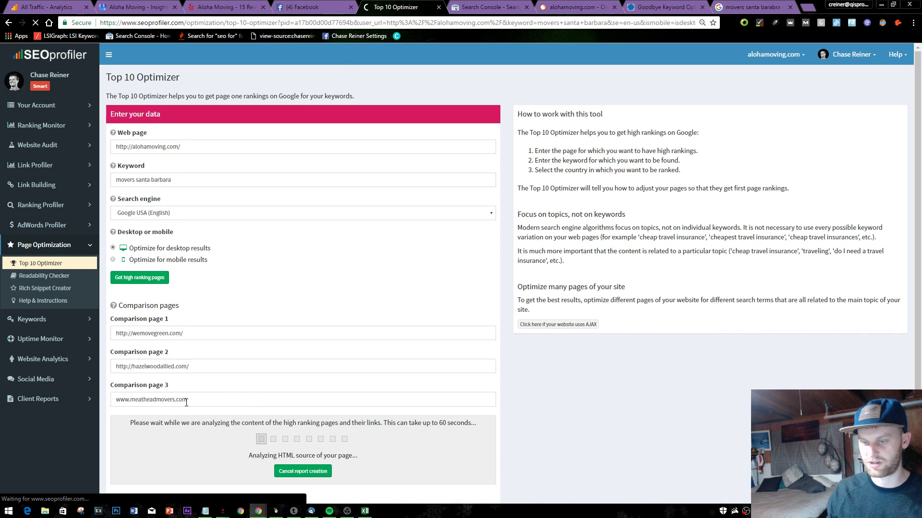
{"action": "left_click", "coordinate": [162, 400]}
{"action": "key", "text": "Home"}
{"action": "type", "text": "jtt"}
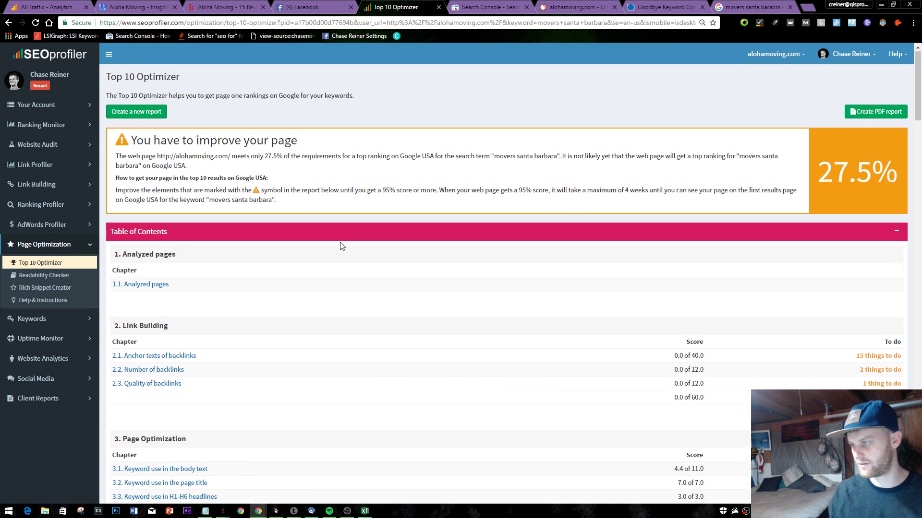
{"action": "scroll", "coordinate": [424, 258], "scroll_direction": "down", "scroll_amount": 1}
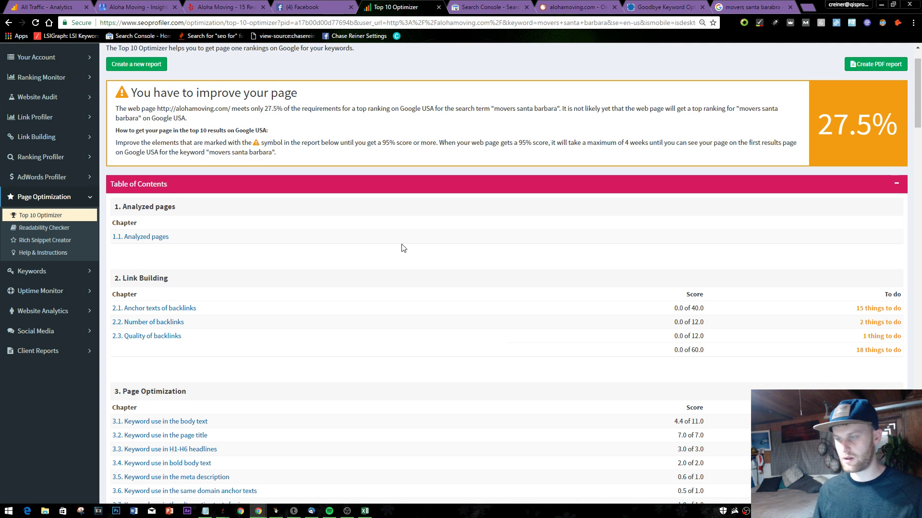
{"action": "scroll", "coordinate": [211, 212], "scroll_direction": "down", "scroll_amount": 3}
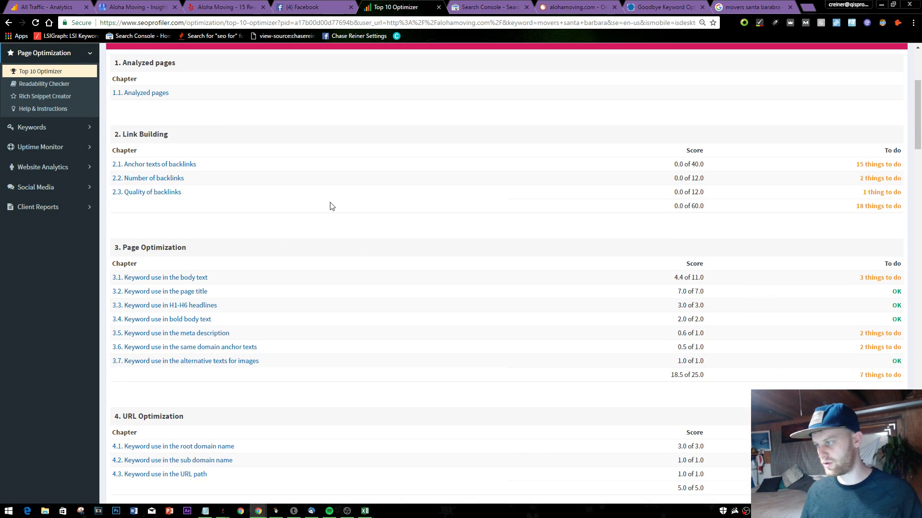
{"action": "left_click", "coordinate": [665, 6]}
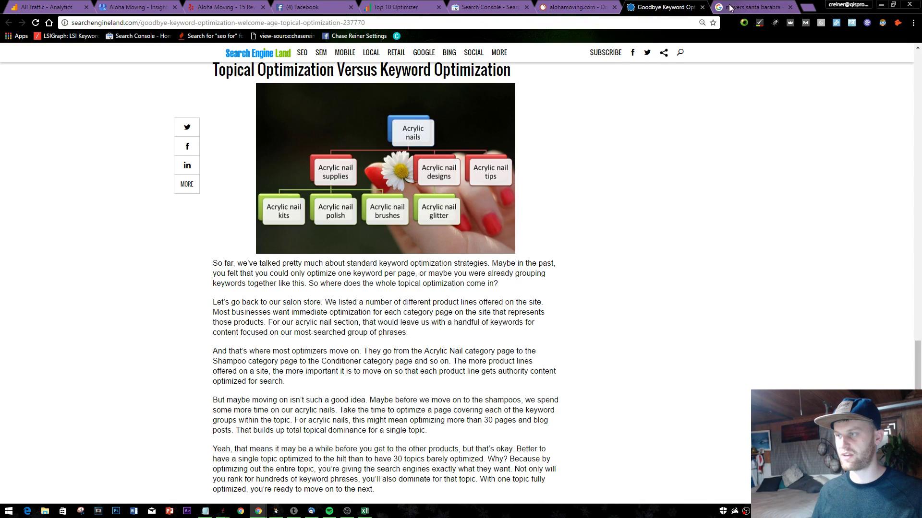
- Load Ahrefs, close the keyword optimization article, and look up alohamoving.com in Site Explorer
{"action": "left_click", "coordinate": [751, 6]}
{"action": "left_click", "coordinate": [662, 24]}
{"action": "type", "text": "ahre"}
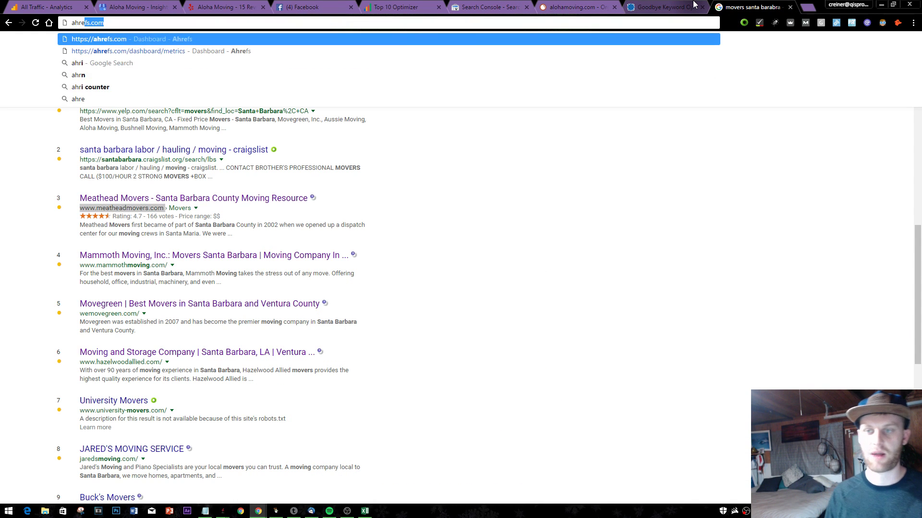
{"action": "key", "text": "Return"}
{"action": "left_click", "coordinate": [690, 6]}
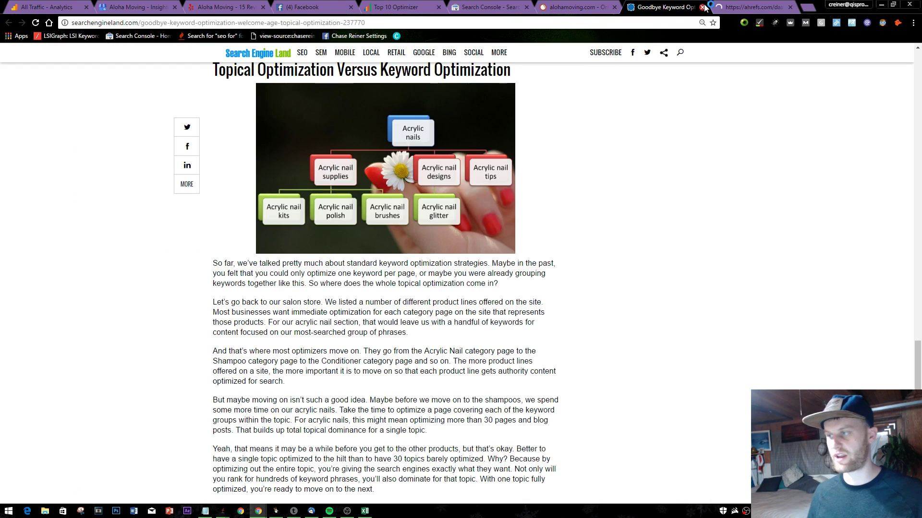
{"action": "left_click", "coordinate": [701, 7]}
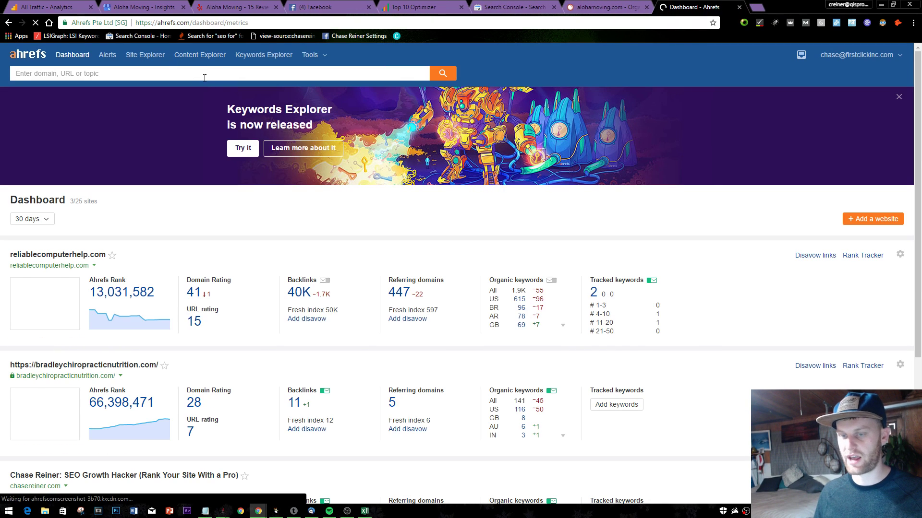
{"action": "scroll", "coordinate": [323, 347], "scroll_direction": "down", "scroll_amount": 5}
{"action": "scroll", "coordinate": [324, 349], "scroll_direction": "up", "scroll_amount": 5}
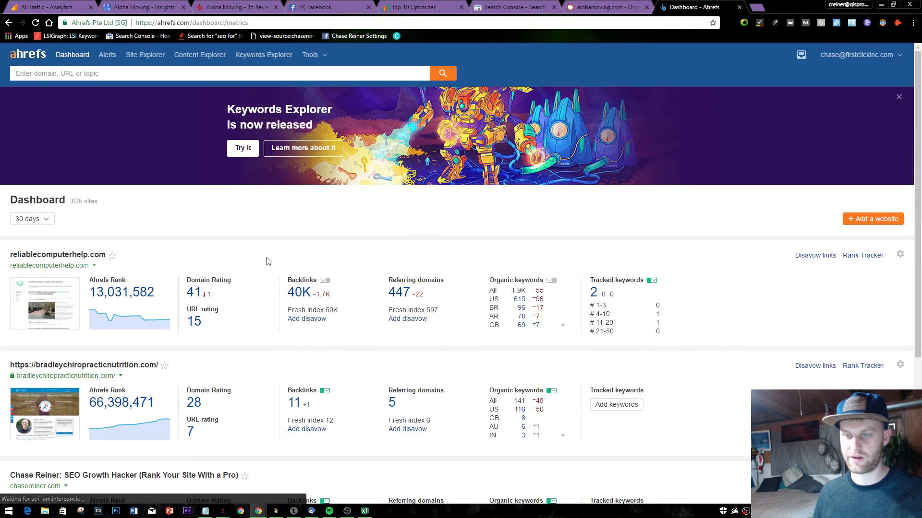
{"action": "type", "text": "alpo"}
{"action": "key", "text": "BackSpace"}
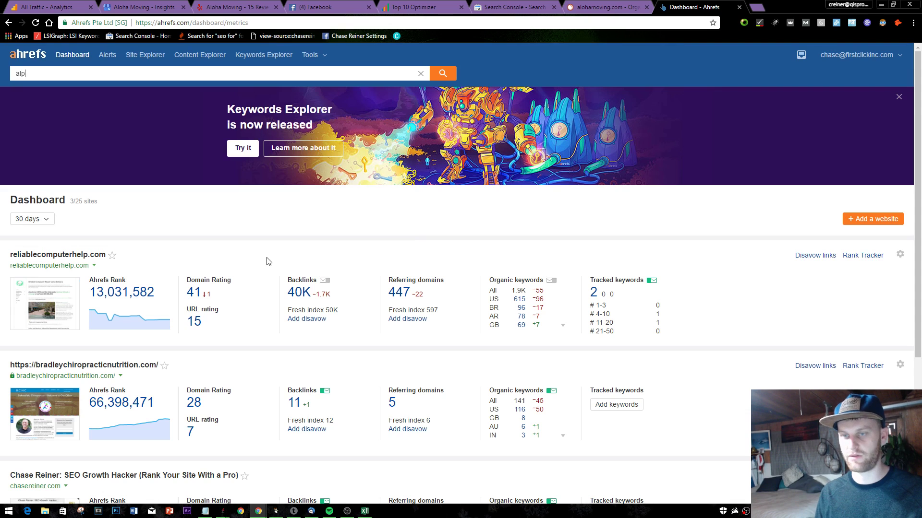
{"action": "type", "text": "ohamoving.com"}
{"action": "key", "text": "Return"}
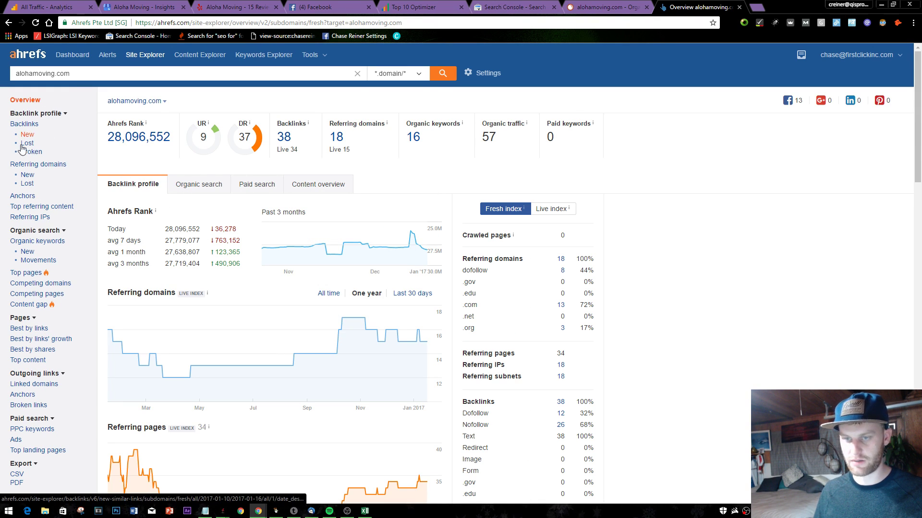
- Open alohamoving.com's backlinks, comparing all 38 links with the 20 groups of similar links
{"action": "left_click", "coordinate": [24, 124]}
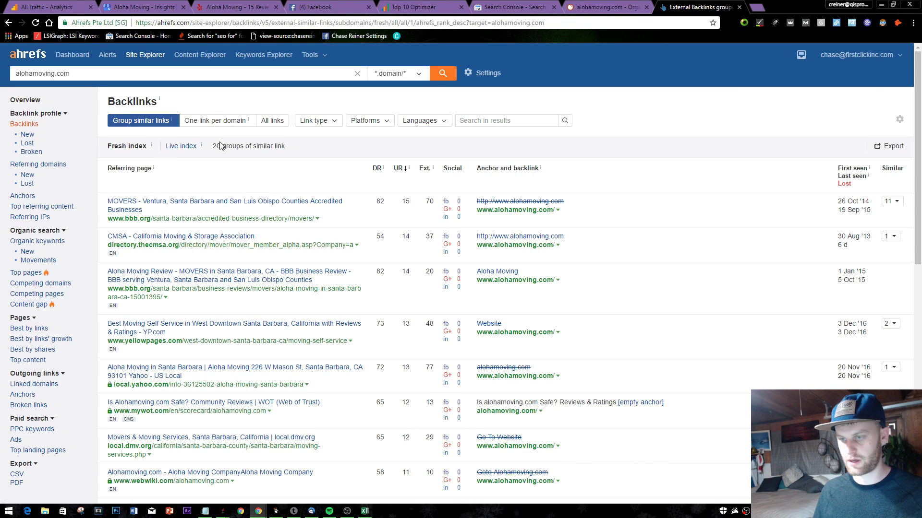
{"action": "left_click", "coordinate": [282, 123]}
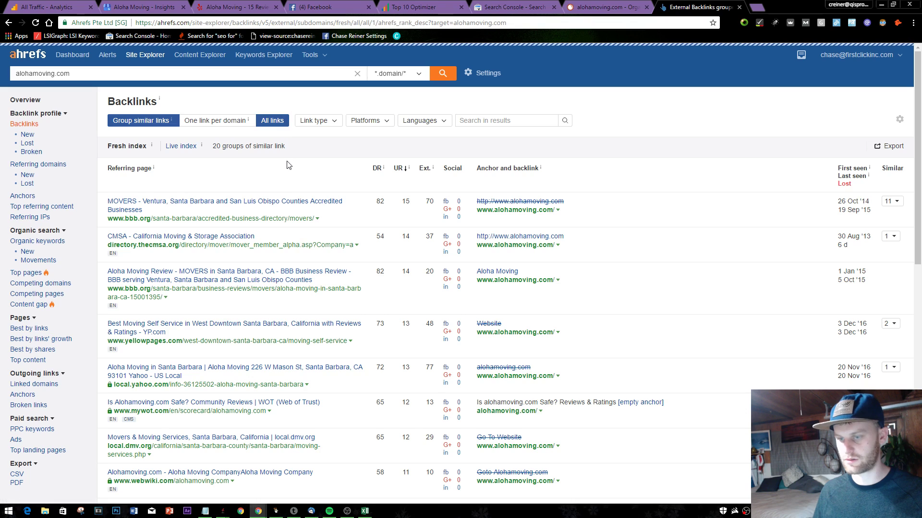
{"action": "left_click", "coordinate": [175, 123]}
{"action": "scroll", "coordinate": [391, 185], "scroll_direction": "down", "scroll_amount": 2}
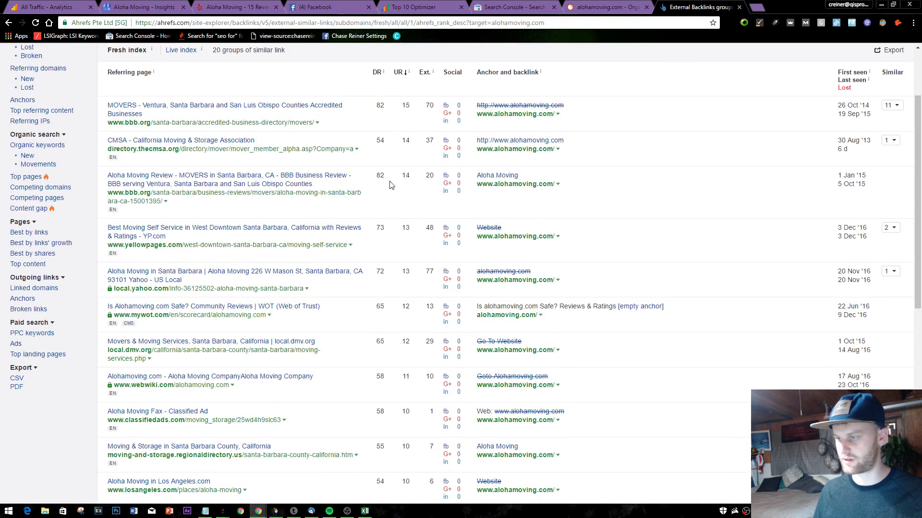
{"action": "key", "text": "ctrl+minus"}
{"action": "key", "text": "ctrl+minus"}
{"action": "scroll", "coordinate": [307, 181], "scroll_direction": "up", "scroll_amount": 1}
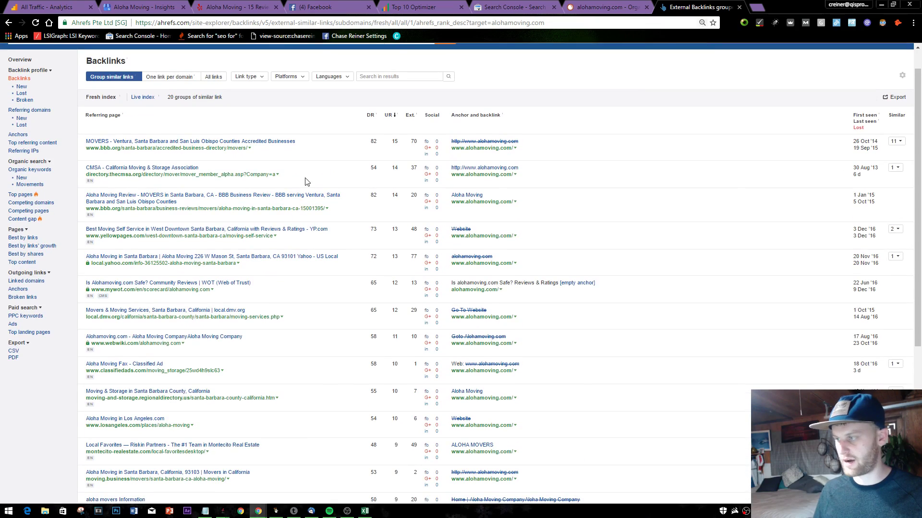
{"action": "scroll", "coordinate": [600, 189], "scroll_direction": "down", "scroll_amount": 5}
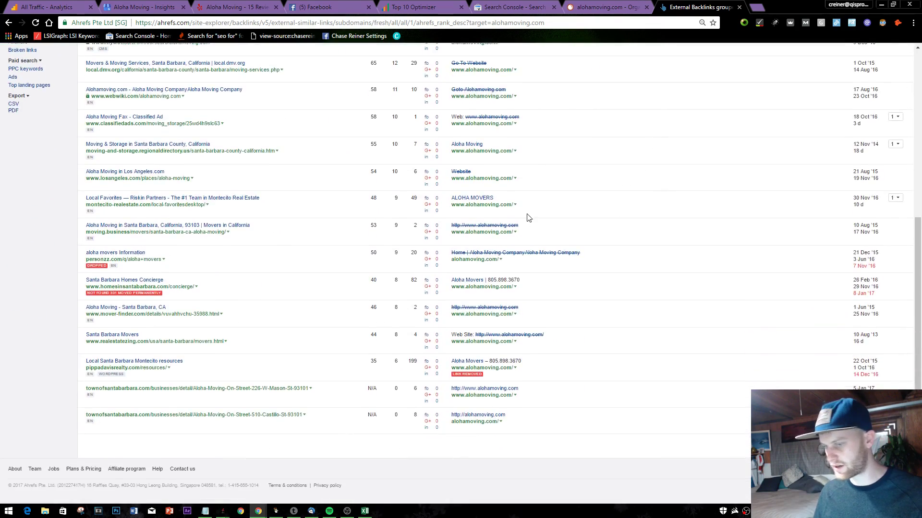
{"action": "scroll", "coordinate": [527, 214], "scroll_direction": "up", "scroll_amount": 6}
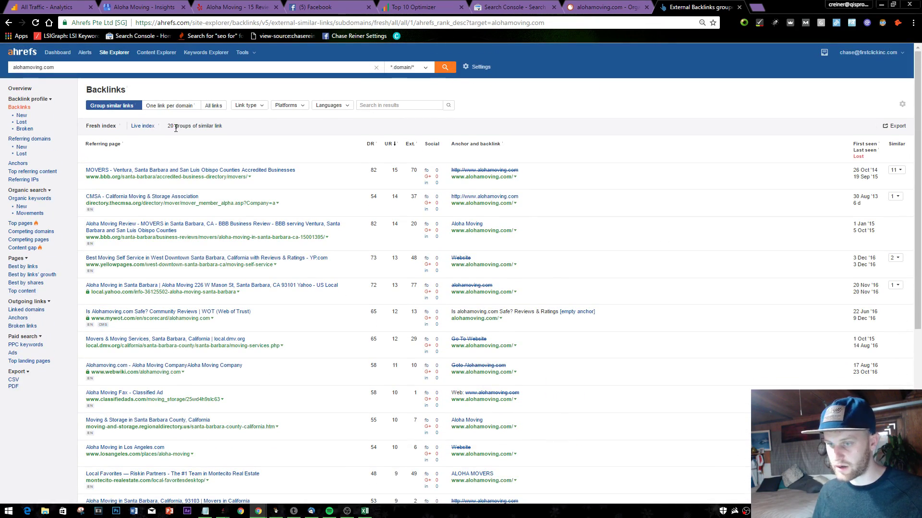
{"action": "left_click_drag", "start_coordinate": [174, 126], "coordinate": [240, 131]}
{"action": "left_click", "coordinate": [247, 145]}
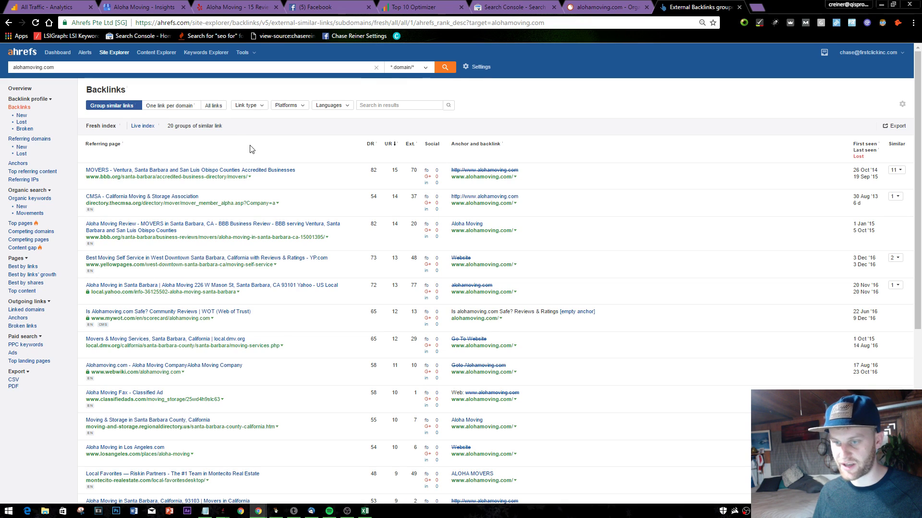
{"action": "scroll", "coordinate": [249, 149], "scroll_direction": "down", "scroll_amount": 2}
{"action": "scroll", "coordinate": [168, 128], "scroll_direction": "down", "scroll_amount": 3}
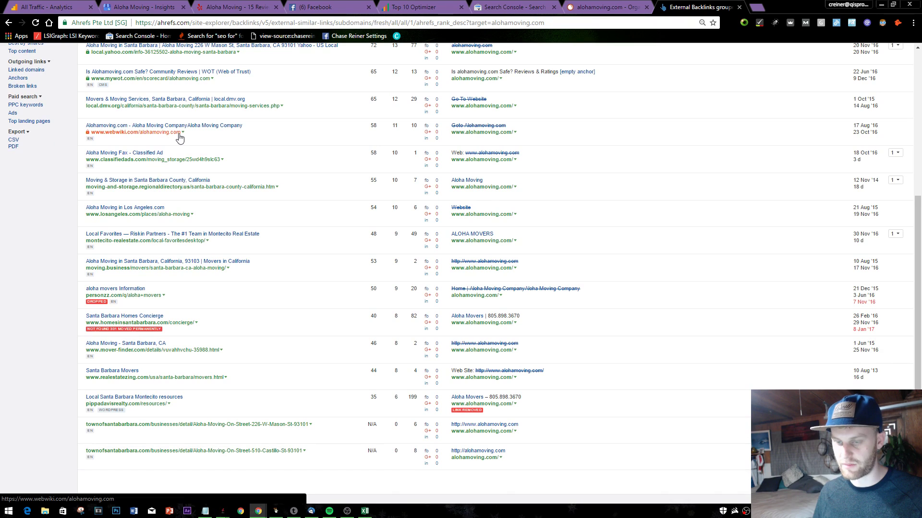
{"action": "scroll", "coordinate": [169, 149], "scroll_direction": "down", "scroll_amount": 1}
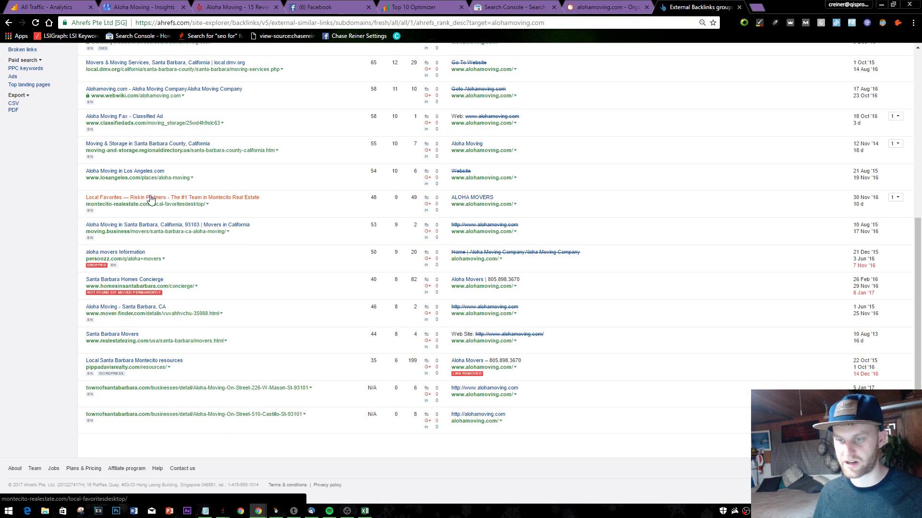
{"action": "right_click", "coordinate": [162, 201]}
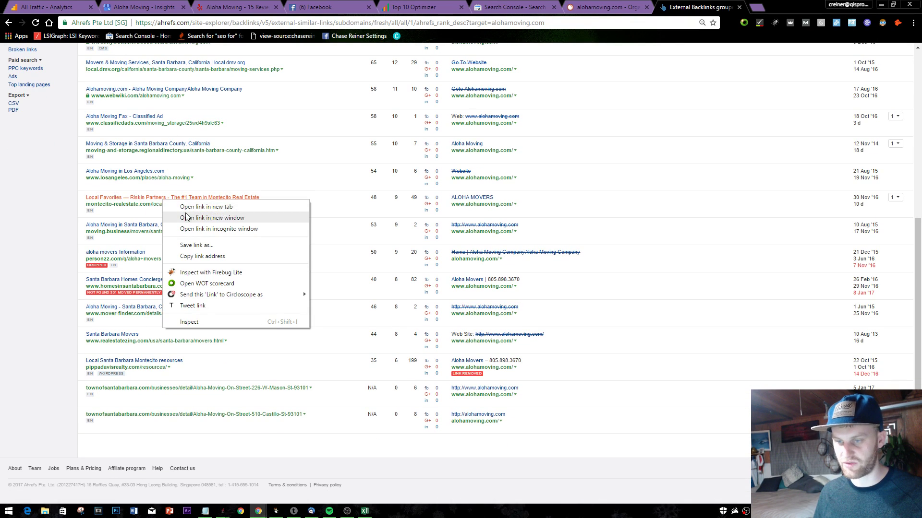
{"action": "left_click", "coordinate": [206, 207]}
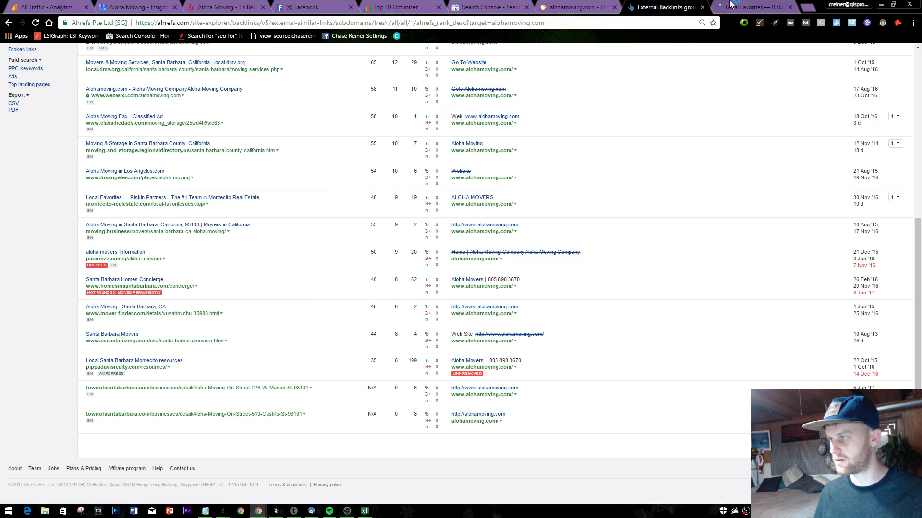
{"action": "key", "text": "ctrl+Tab"}
{"action": "right_click", "coordinate": [157, 242]}
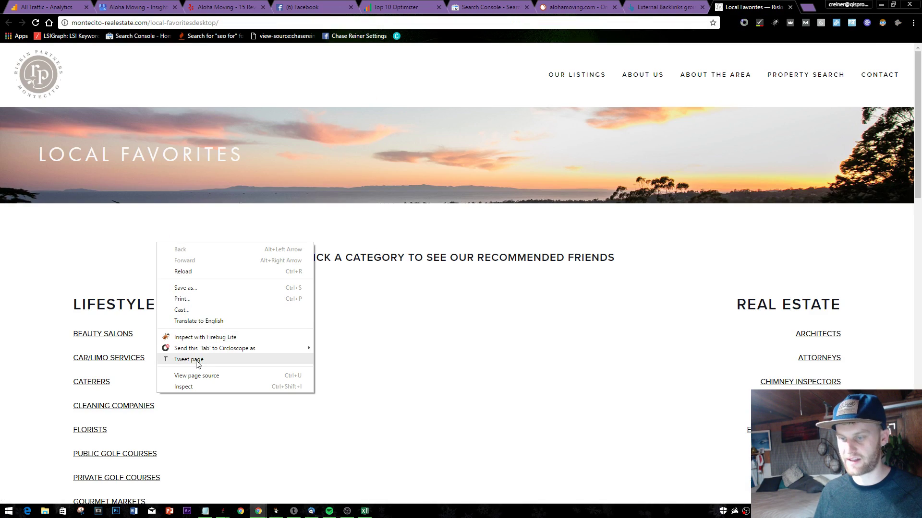
{"action": "left_click", "coordinate": [202, 377]}
{"action": "key", "text": "ctrl+f"}
{"action": "type", "text": "alohba"}
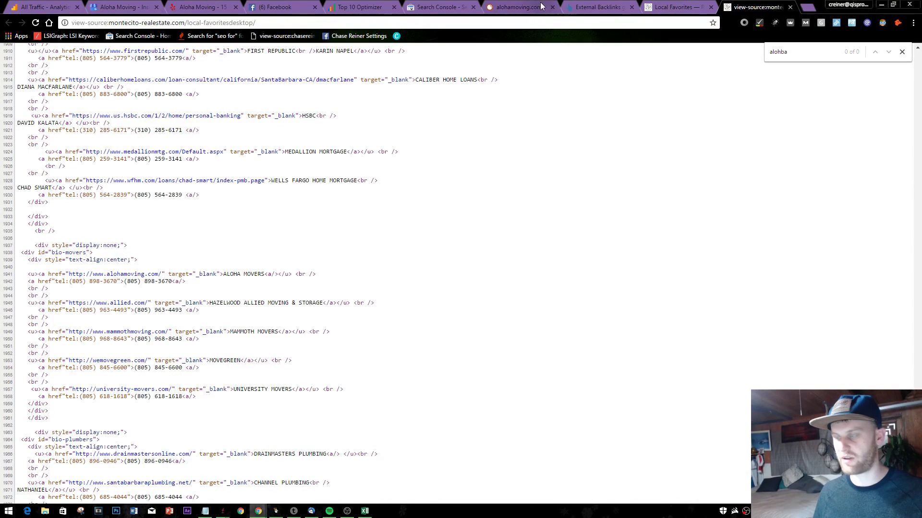
{"action": "left_click", "coordinate": [676, 7]}
{"action": "scroll", "coordinate": [422, 307], "scroll_direction": "down", "scroll_amount": 5}
{"action": "scroll", "coordinate": [389, 358], "scroll_direction": "down", "scroll_amount": 15}
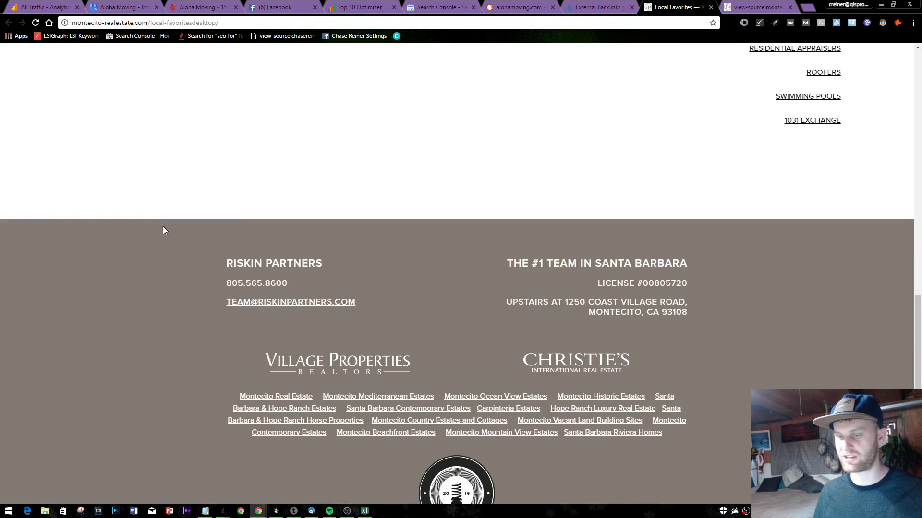
{"action": "scroll", "coordinate": [603, 344], "scroll_direction": "up", "scroll_amount": 13}
{"action": "scroll", "coordinate": [813, 304], "scroll_direction": "up", "scroll_amount": 7}
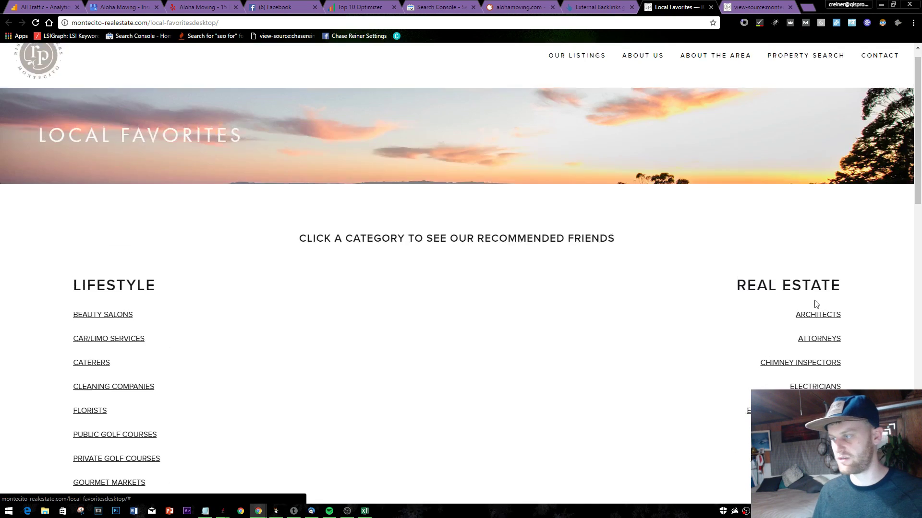
{"action": "scroll", "coordinate": [603, 307], "scroll_direction": "down", "scroll_amount": 7}
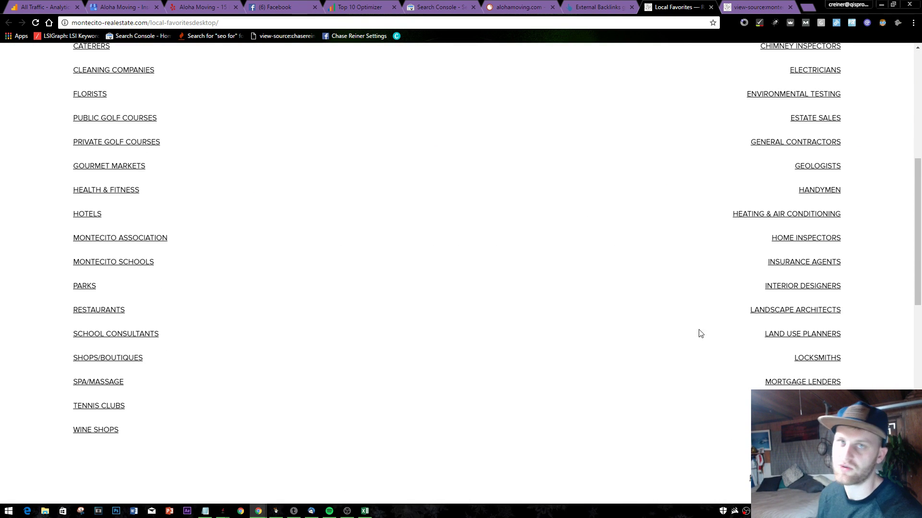
{"action": "left_click", "coordinate": [711, 8]}
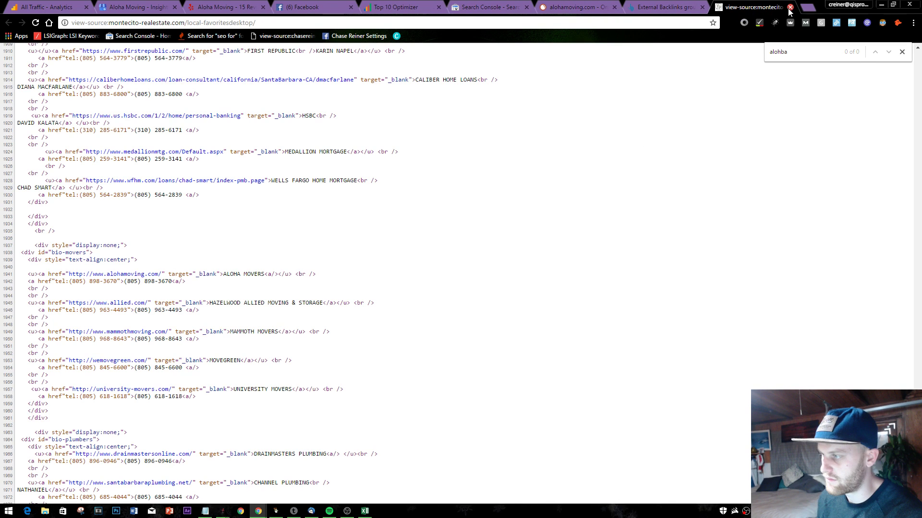
{"action": "left_click", "coordinate": [790, 8]}
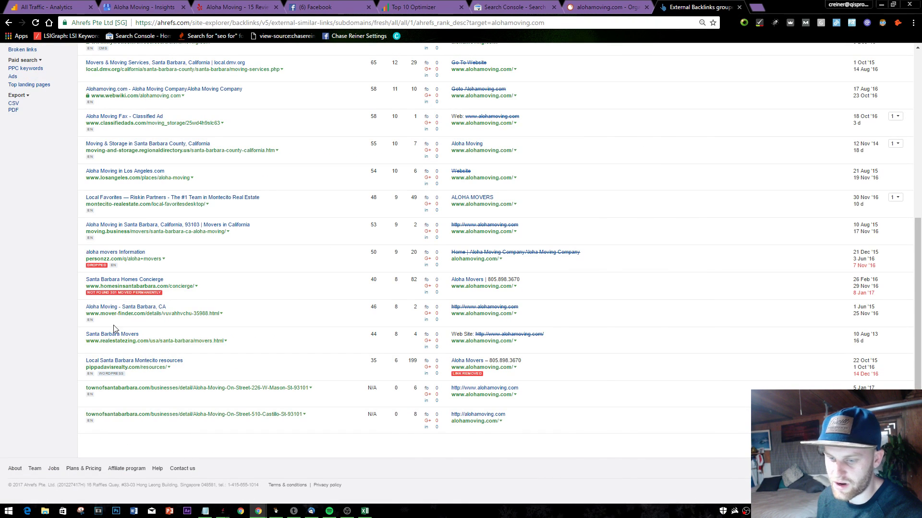
{"action": "scroll", "coordinate": [128, 347], "scroll_direction": "up", "scroll_amount": 5}
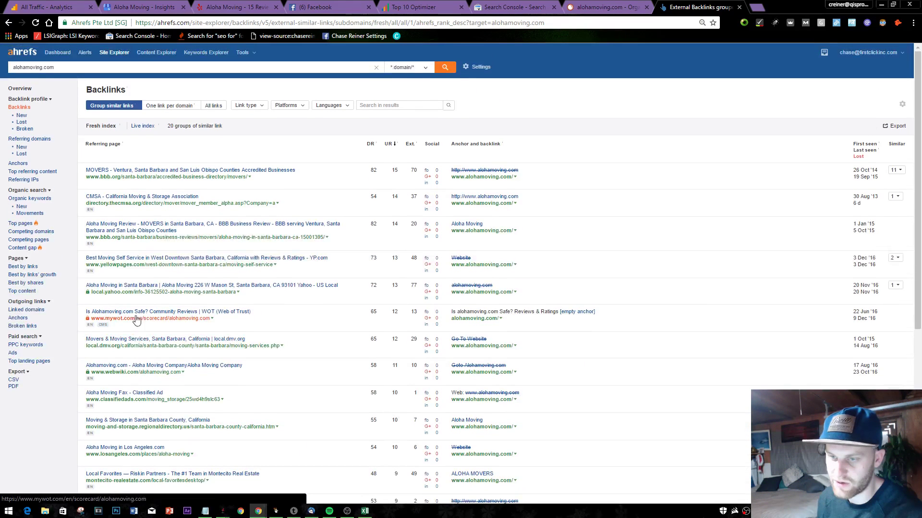
{"action": "left_click", "coordinate": [205, 511]}
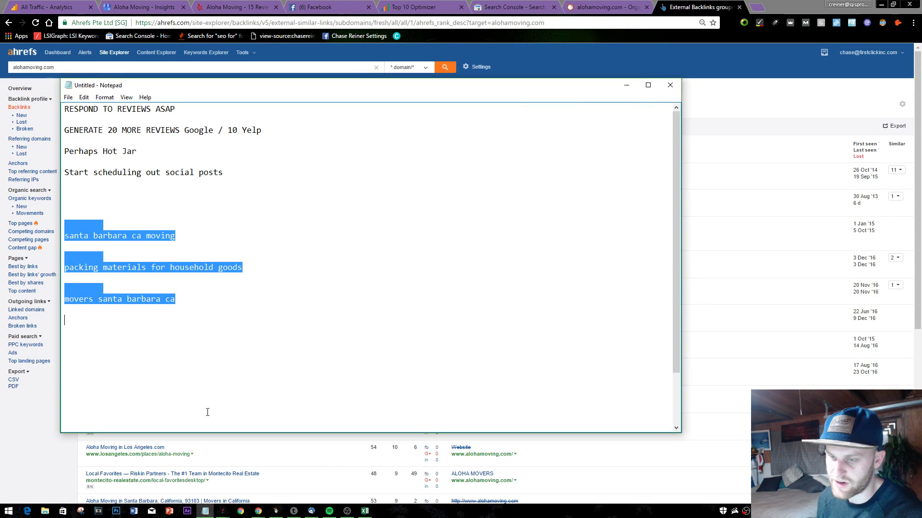
{"action": "left_click", "coordinate": [205, 412]}
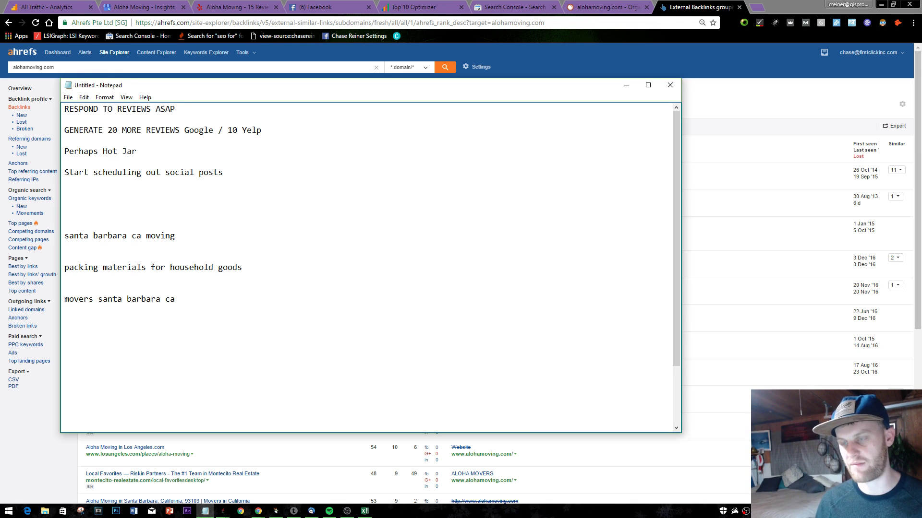
{"action": "left_click", "coordinate": [761, 4]}
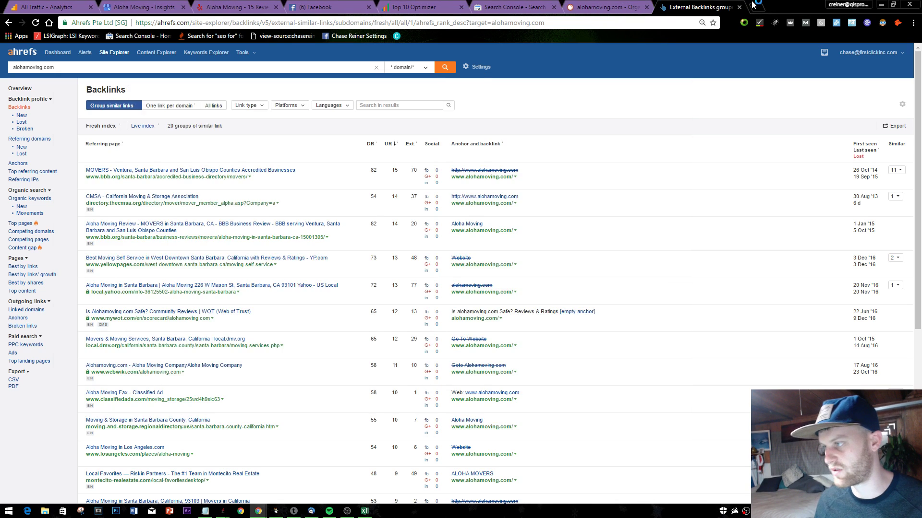
- Open whitespark.ca, log in, and set the citation search country to United States
{"action": "type", "text": "whit"}
{"action": "key", "text": "Return"}
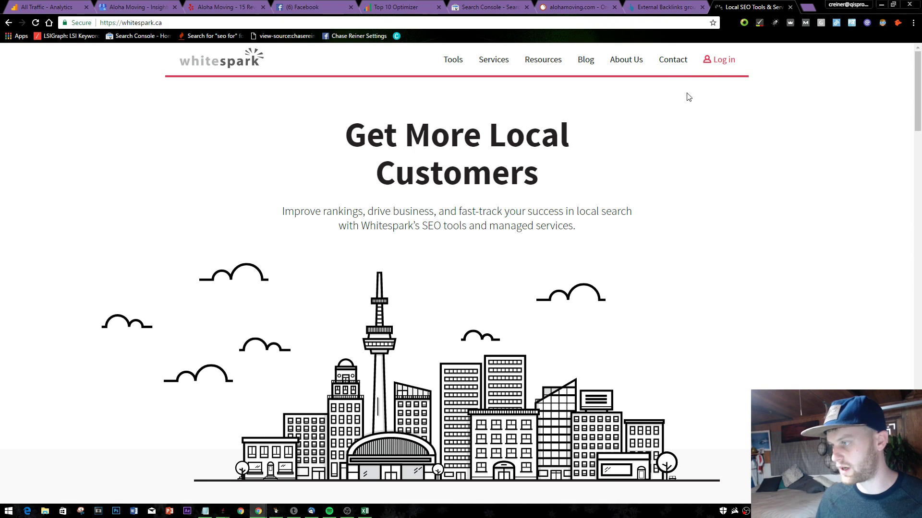
{"action": "left_click", "coordinate": [704, 67]}
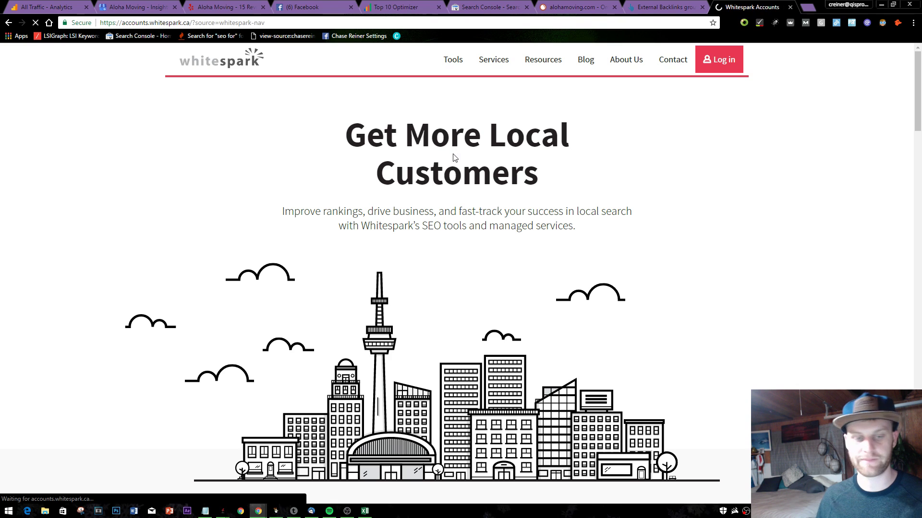
{"action": "scroll", "coordinate": [654, 163], "scroll_direction": "down", "scroll_amount": 4}
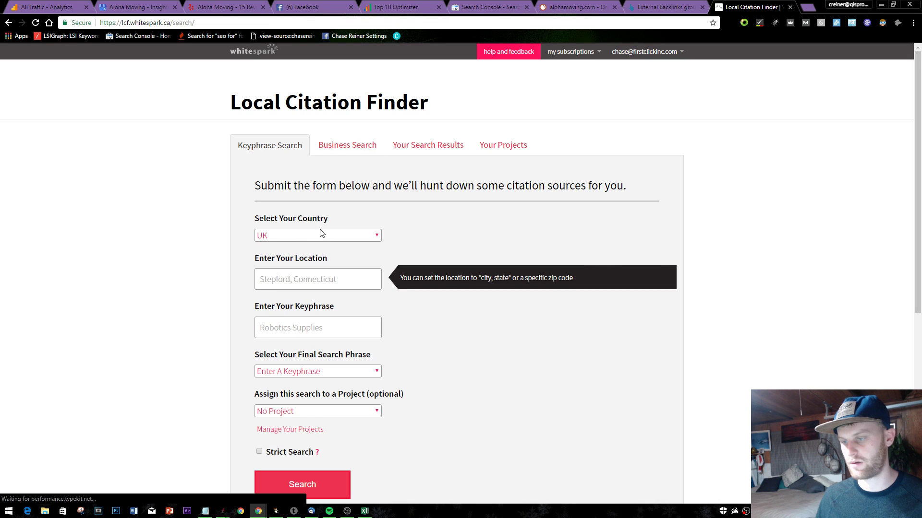
{"action": "left_click", "coordinate": [321, 235]}
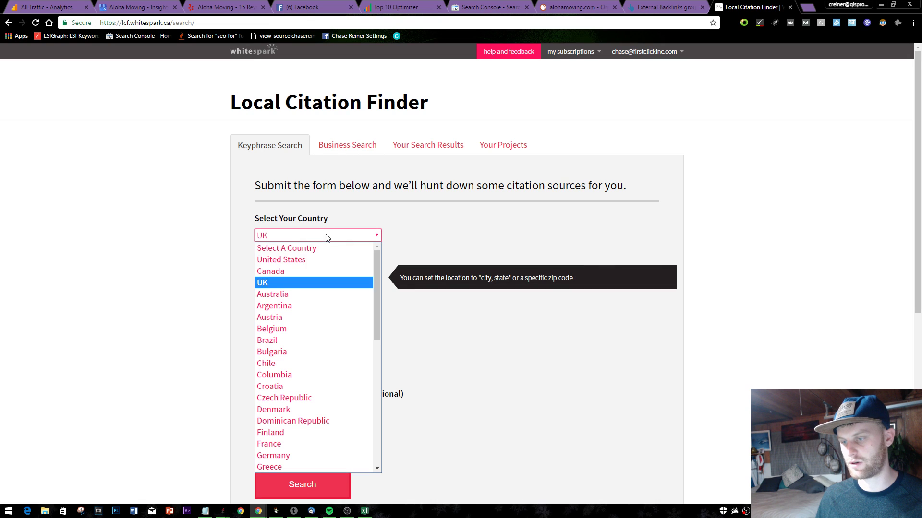
{"action": "left_click", "coordinate": [310, 260]}
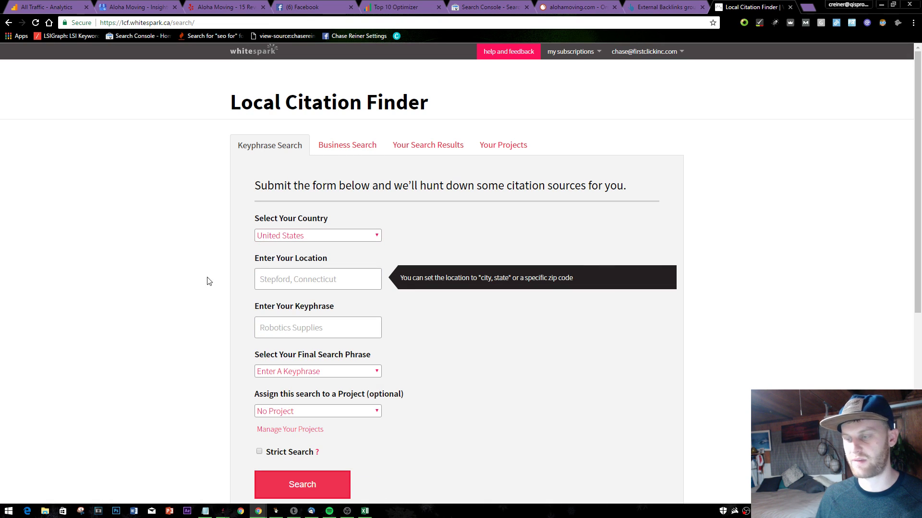
- Submit a movers search for Santa Barbara, CA and open the search results list
{"action": "left_click", "coordinate": [267, 282]}
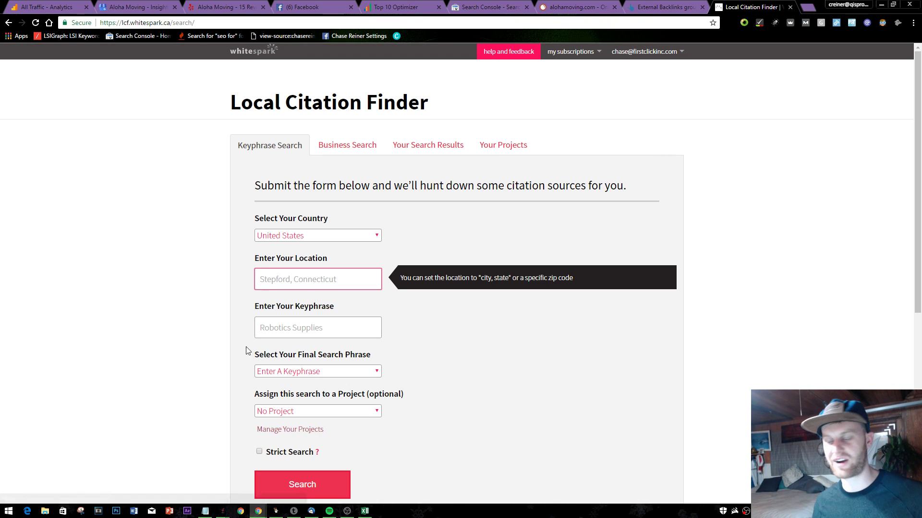
{"action": "scroll", "coordinate": [235, 349], "scroll_direction": "down", "scroll_amount": 2}
{"action": "scroll", "coordinate": [214, 347], "scroll_direction": "up", "scroll_amount": 2}
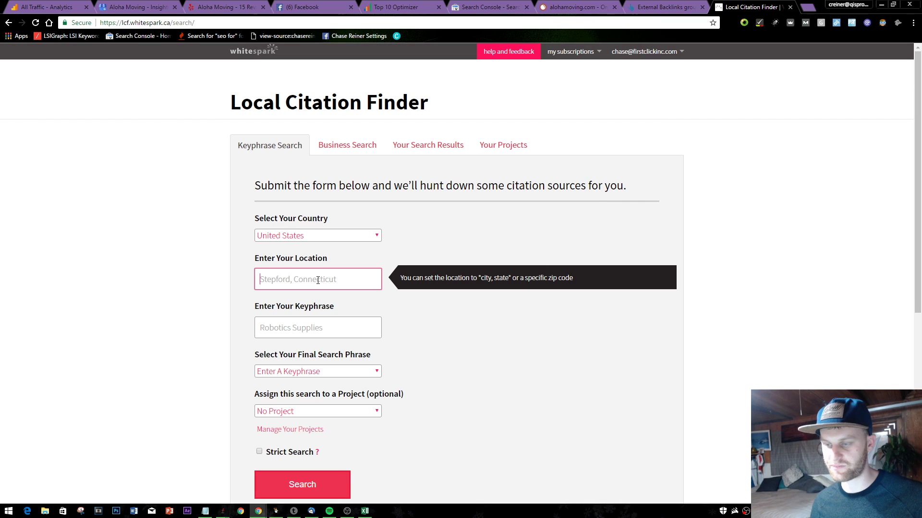
{"action": "left_click", "coordinate": [204, 125]}
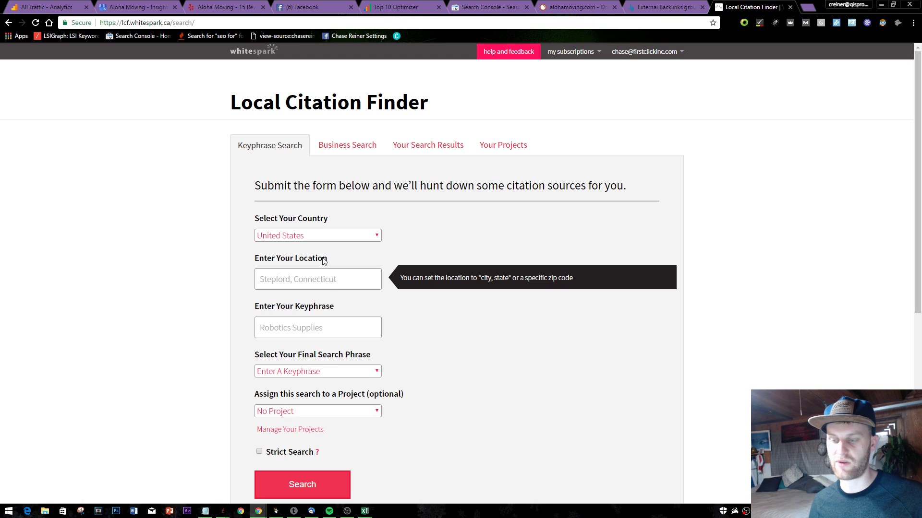
{"action": "left_click", "coordinate": [318, 281]}
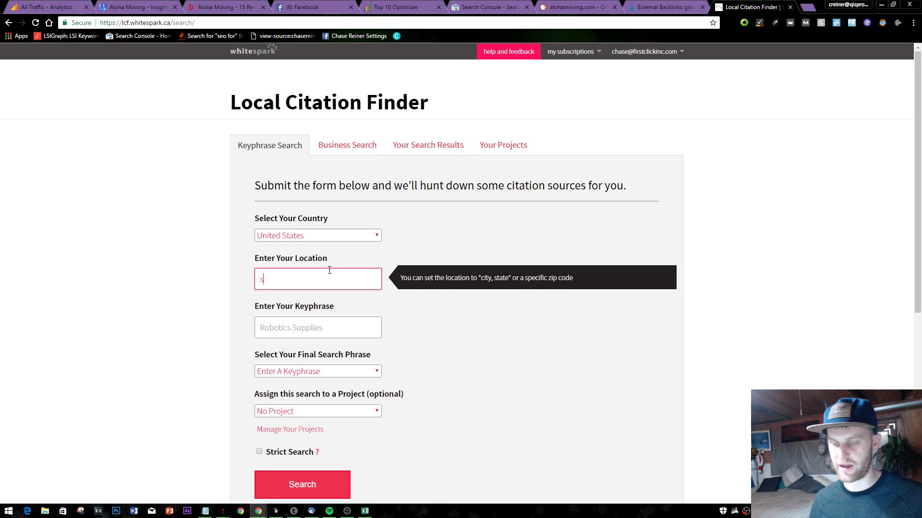
{"action": "type", "text": "santa barbara"}
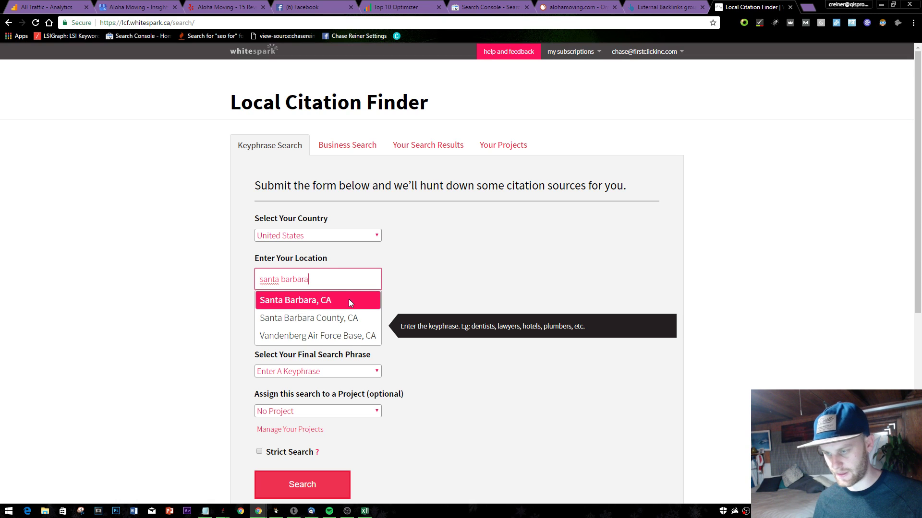
{"action": "left_click", "coordinate": [346, 300]}
{"action": "type", "text": "movers"}
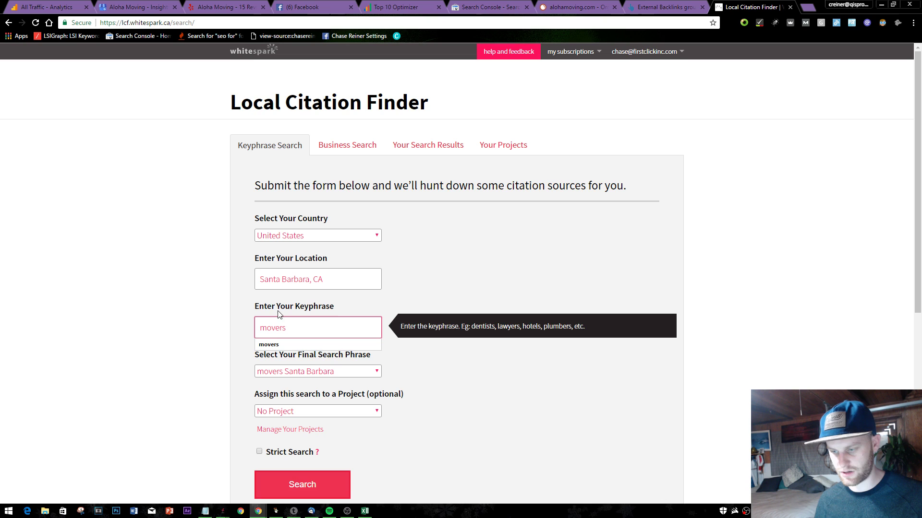
{"action": "key", "text": "Return"}
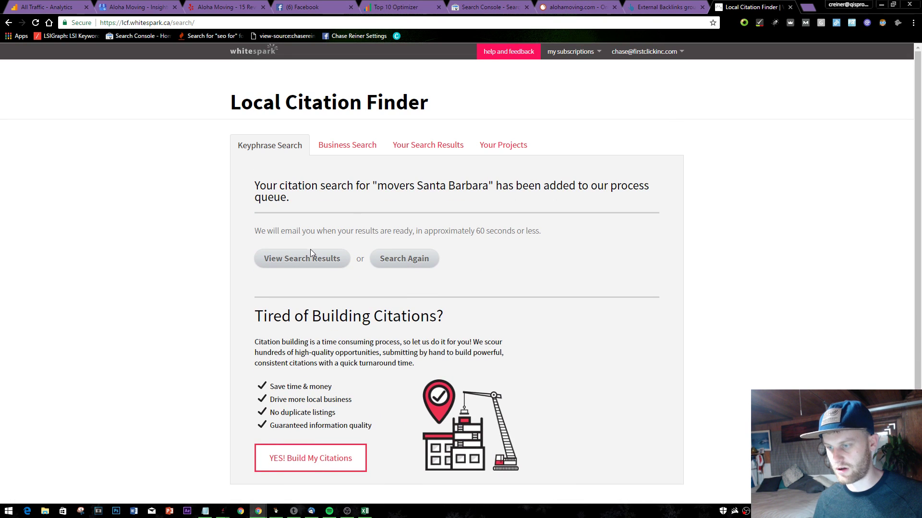
{"action": "left_click", "coordinate": [310, 250]}
{"action": "scroll", "coordinate": [436, 255], "scroll_direction": "down", "scroll_amount": 2}
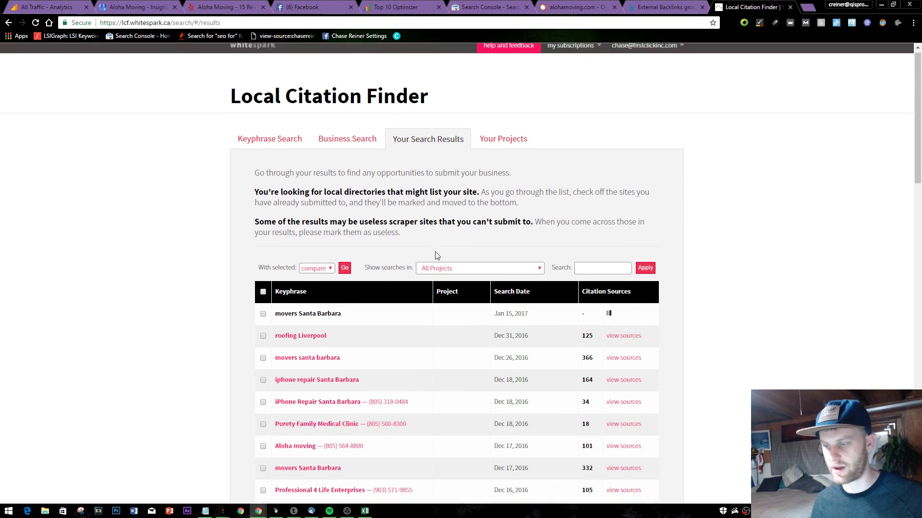
- Return to Ahrefs backlinks and inspect the Link type and Platforms filter options
{"action": "left_click", "coordinate": [645, 6]}
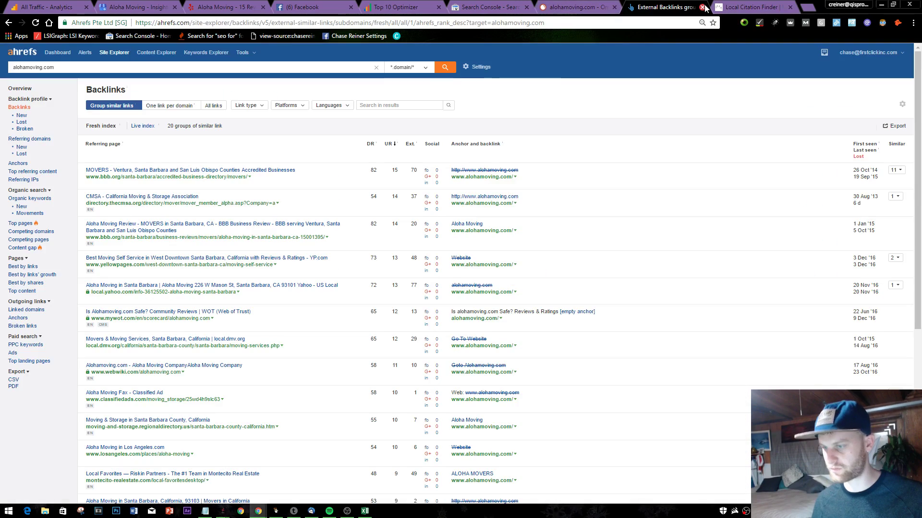
{"action": "scroll", "coordinate": [198, 298], "scroll_direction": "down", "scroll_amount": 6}
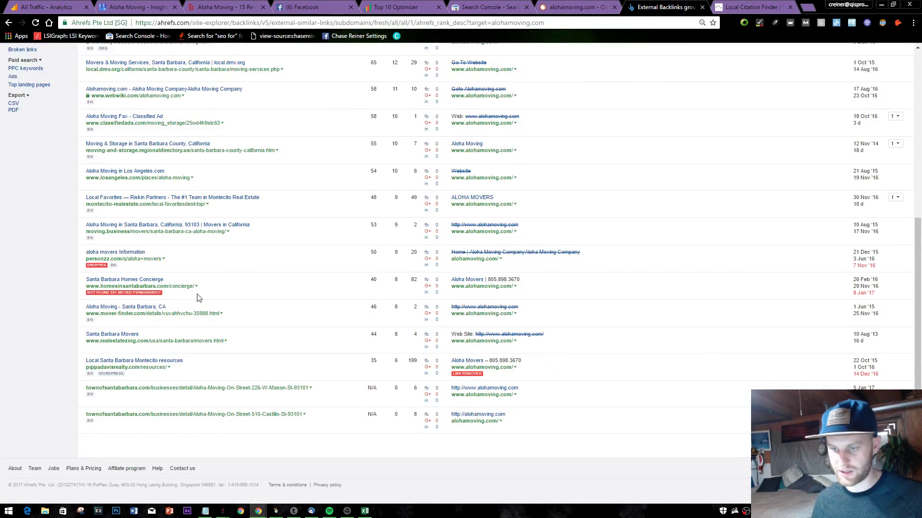
{"action": "scroll", "coordinate": [323, 356], "scroll_direction": "up", "scroll_amount": 10}
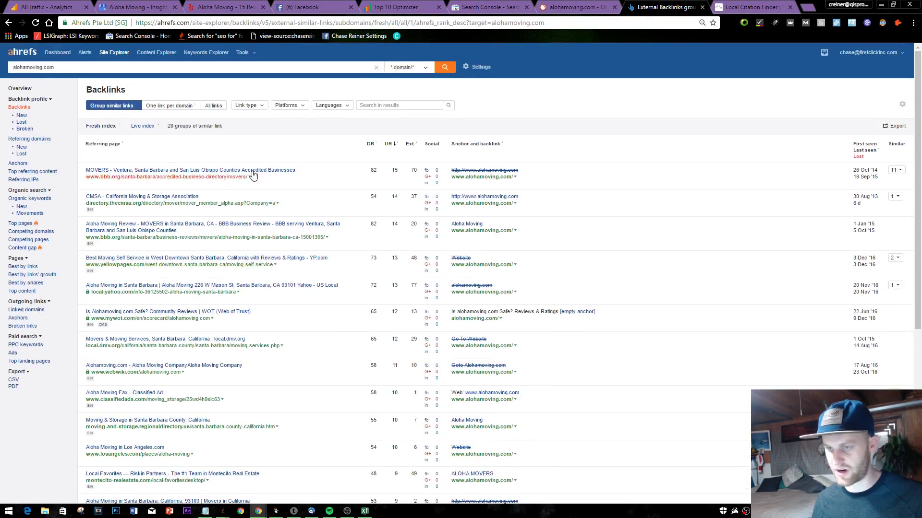
{"action": "scroll", "coordinate": [677, 359], "scroll_direction": "down", "scroll_amount": 10}
{"action": "scroll", "coordinate": [197, 110], "scroll_direction": "up", "scroll_amount": 10}
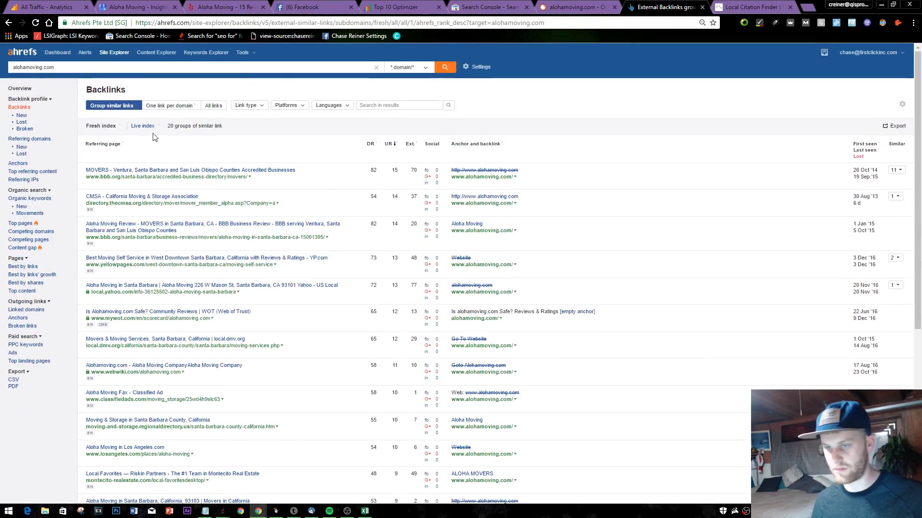
{"action": "left_click", "coordinate": [256, 110]}
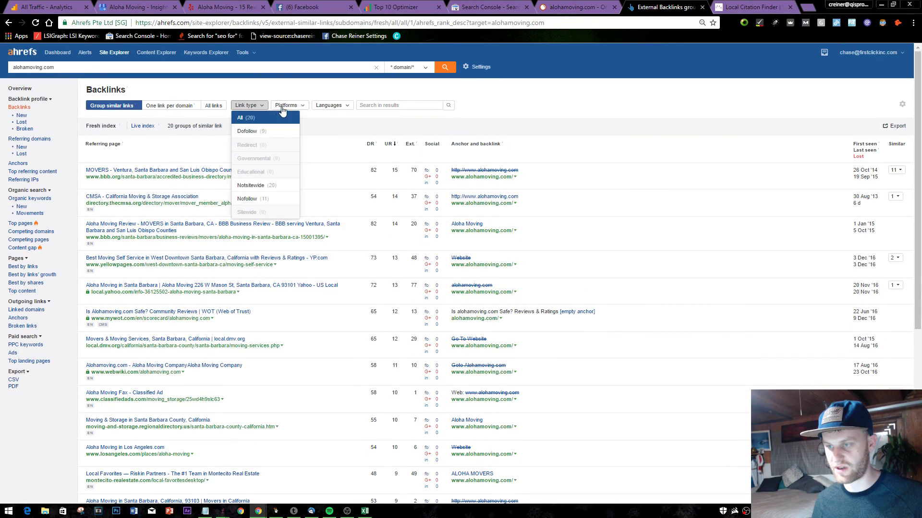
{"action": "left_click", "coordinate": [308, 112]}
{"action": "left_click", "coordinate": [309, 110]}
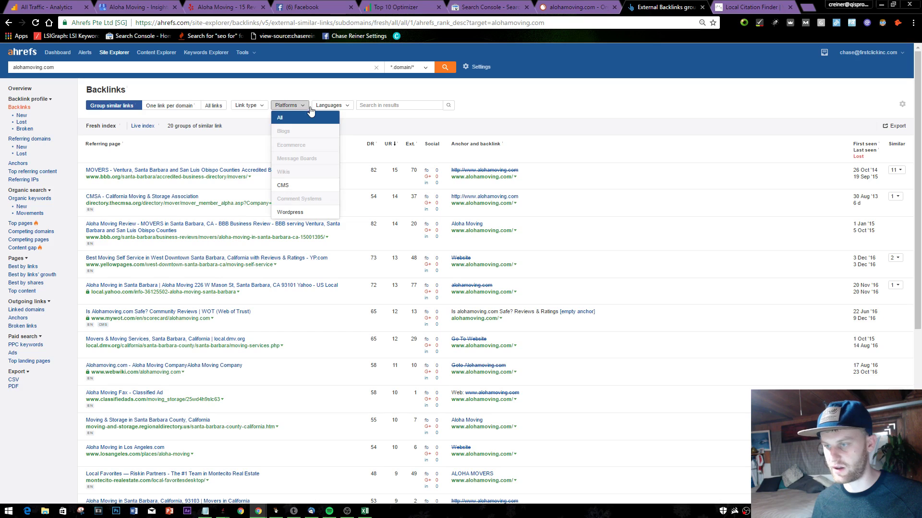
{"action": "left_click", "coordinate": [331, 106]}
- Switch to All links to list the 38 alohamoving.com backlinks individually
{"action": "left_click", "coordinate": [213, 106]}
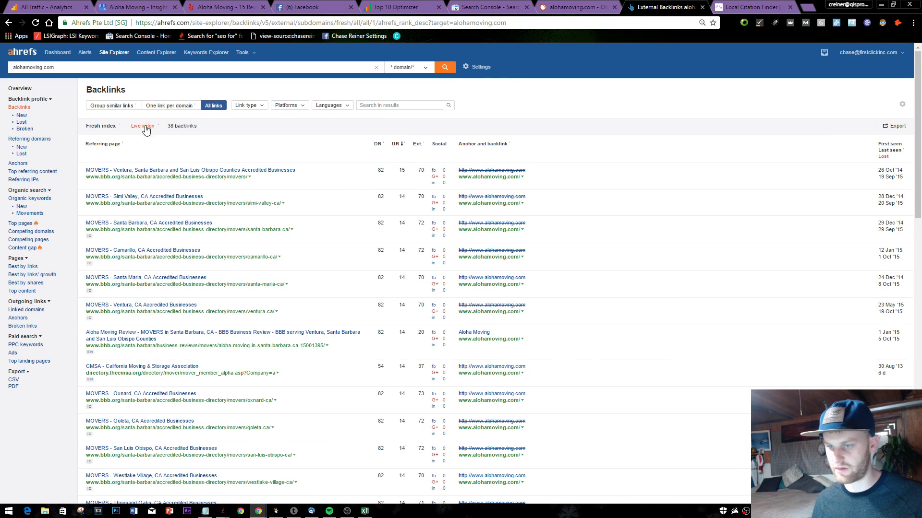
{"action": "scroll", "coordinate": [175, 150], "scroll_direction": "down", "scroll_amount": 4}
{"action": "scroll", "coordinate": [181, 161], "scroll_direction": "down", "scroll_amount": 6}
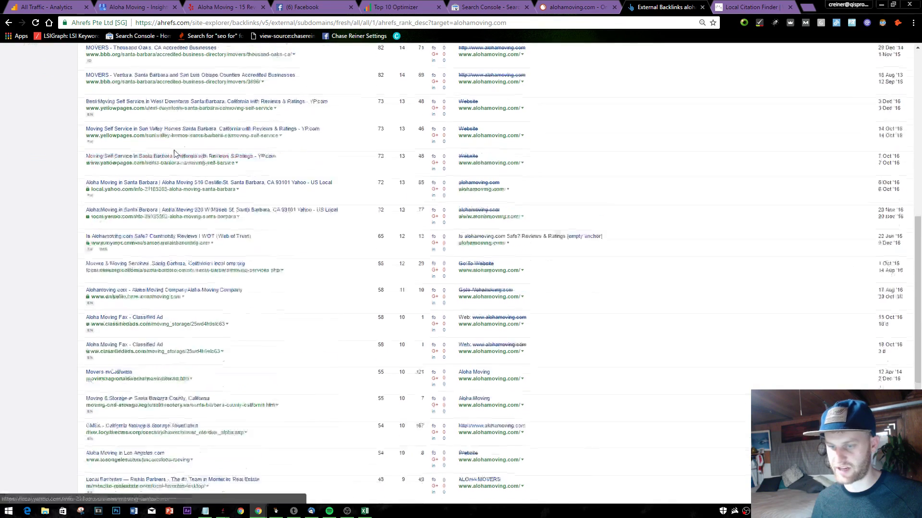
{"action": "scroll", "coordinate": [47, 137], "scroll_direction": "up", "scroll_amount": 10}
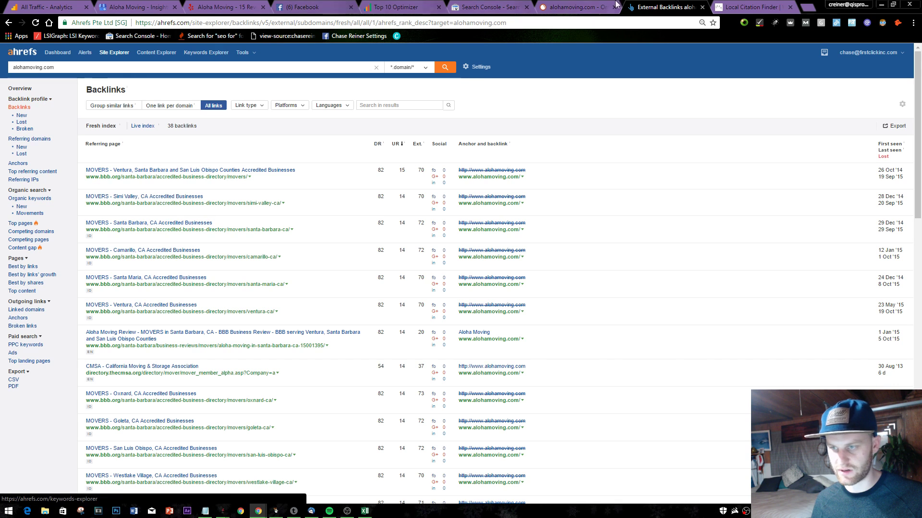
{"action": "left_click", "coordinate": [751, 7]}
- Find Moz Open Site Explorer through a Google search and open it in its own tab
{"action": "left_click", "coordinate": [810, 7]}
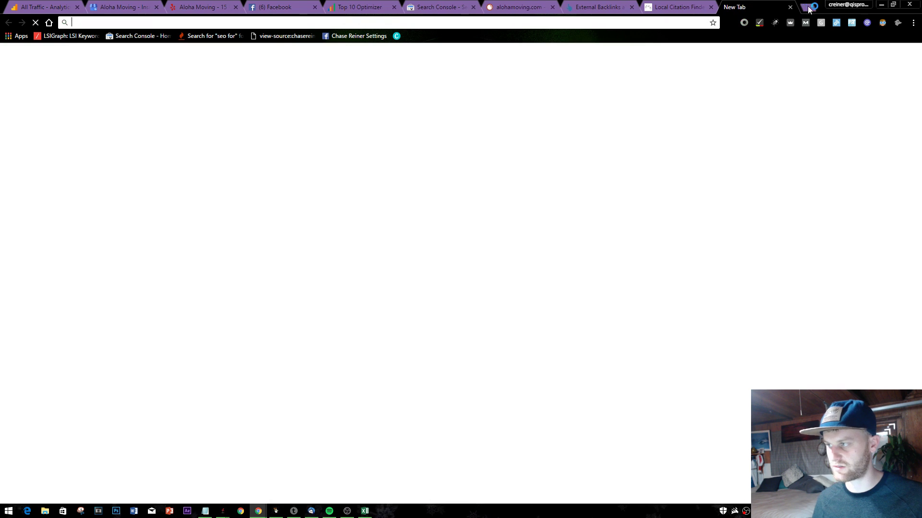
{"action": "type", "text": "open site expl"}
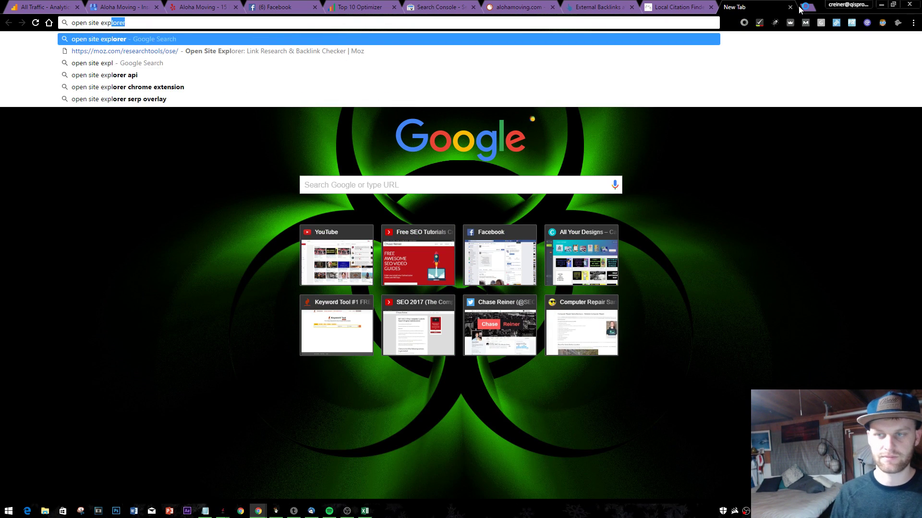
{"action": "key", "text": "Return"}
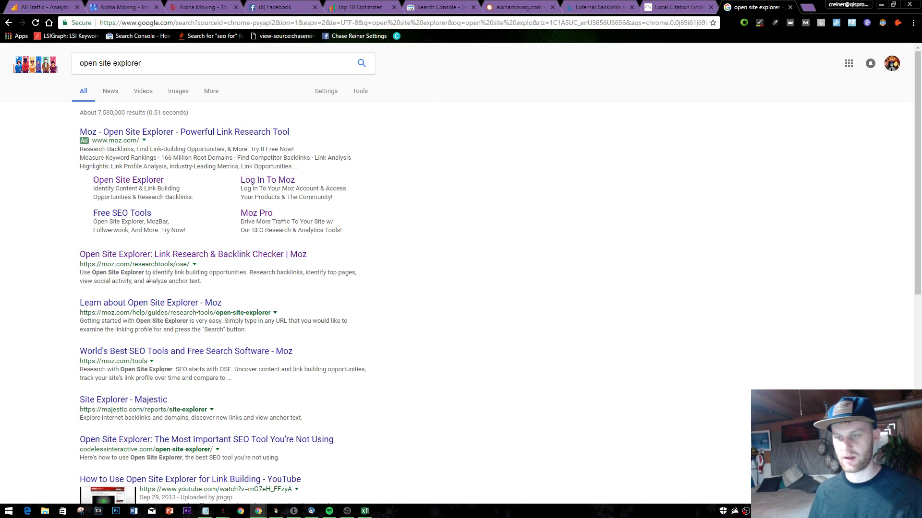
{"action": "left_click", "coordinate": [158, 254]}
{"action": "left_click", "coordinate": [704, 10]}
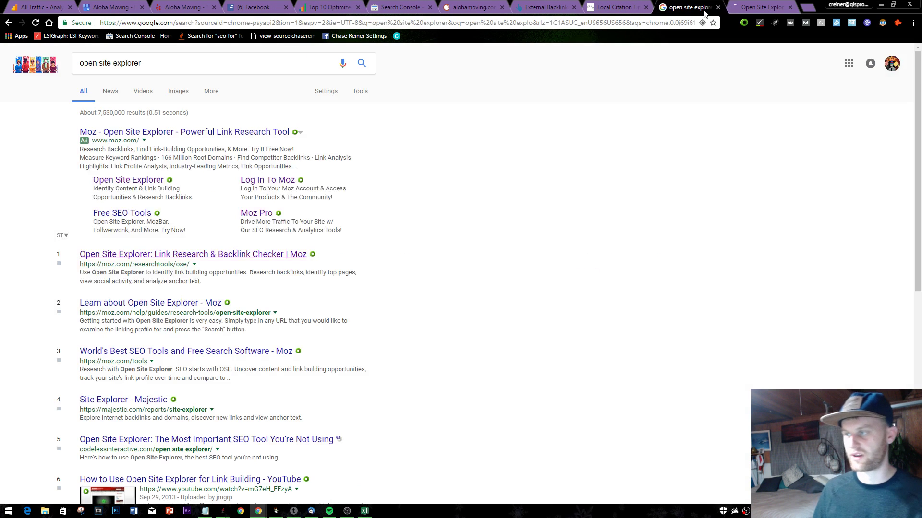
{"action": "left_click", "coordinate": [718, 7]}
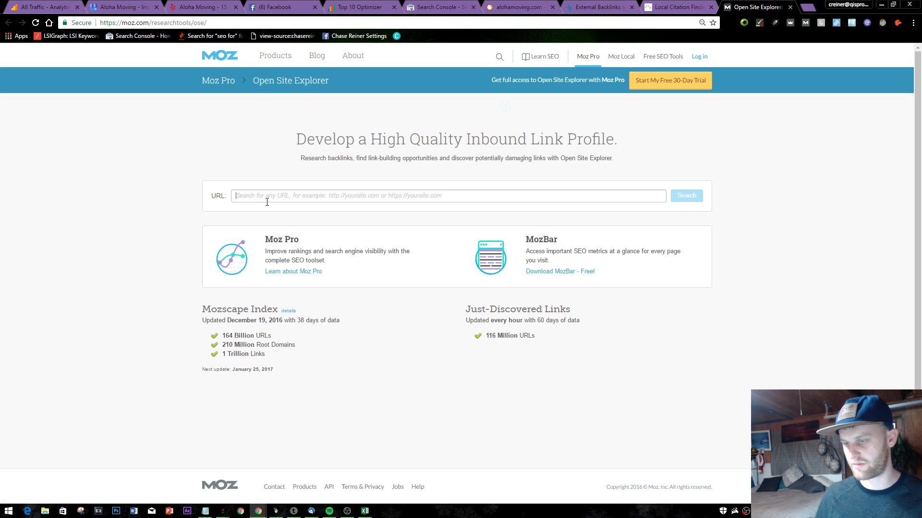
{"action": "left_click", "coordinate": [676, 7]}
{"action": "left_click", "coordinate": [597, 7]}
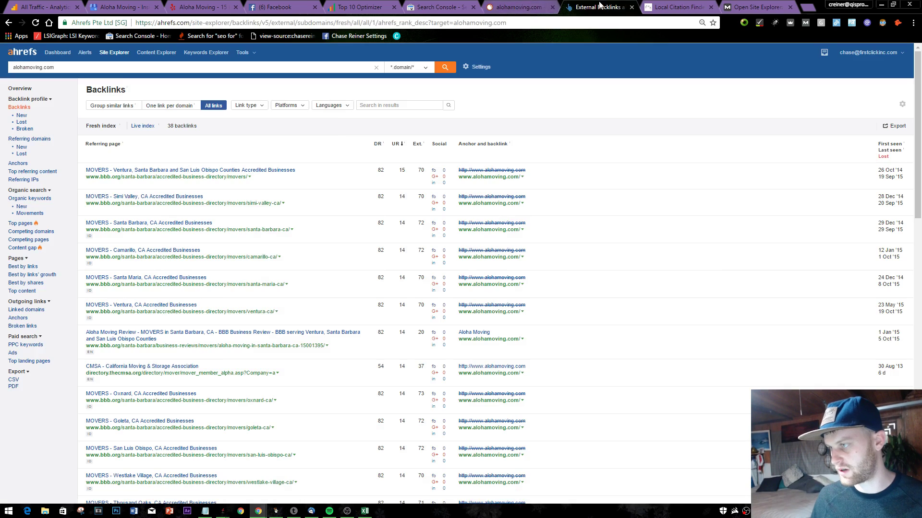
{"action": "left_click", "coordinate": [538, 7]}
{"action": "left_click", "coordinate": [571, 8]}
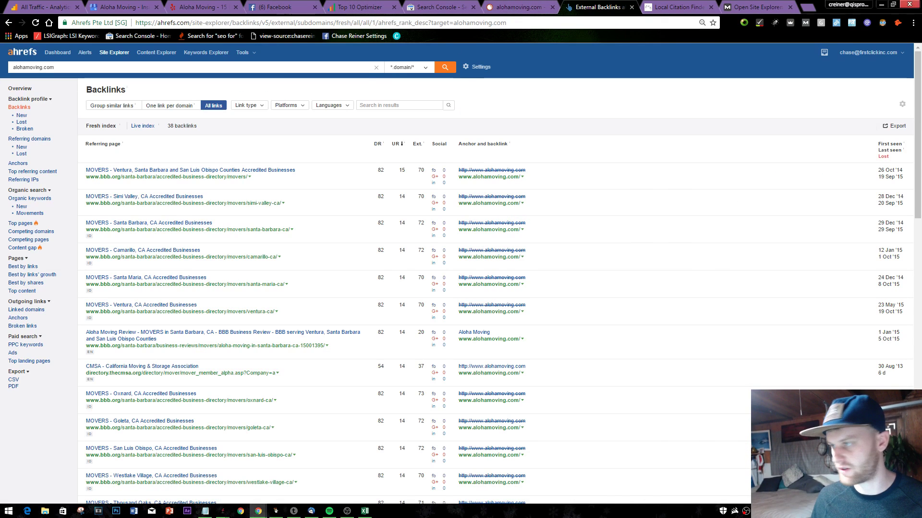
{"action": "left_click", "coordinate": [768, 7]}
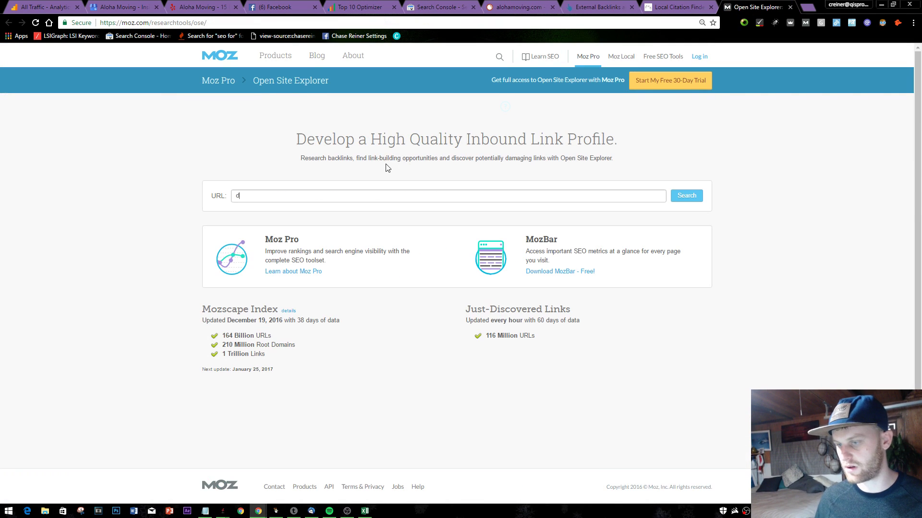
{"action": "key", "text": "BackSpace"}
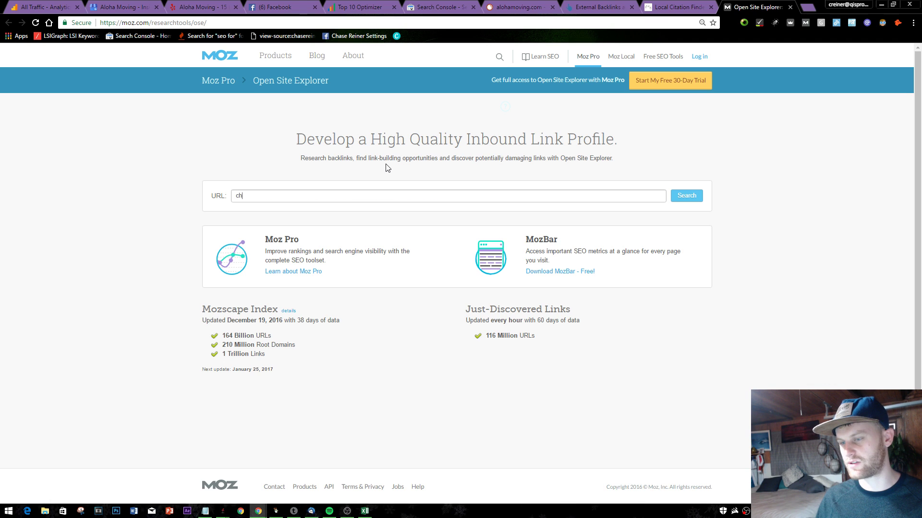
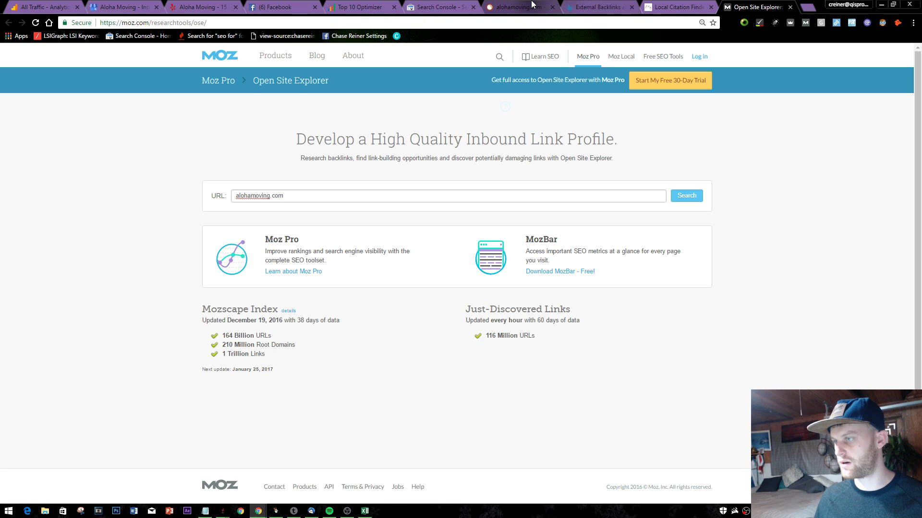
{"action": "left_click", "coordinate": [805, 9]}
{"action": "type", "text": "al"}
{"action": "key", "text": "Return"}
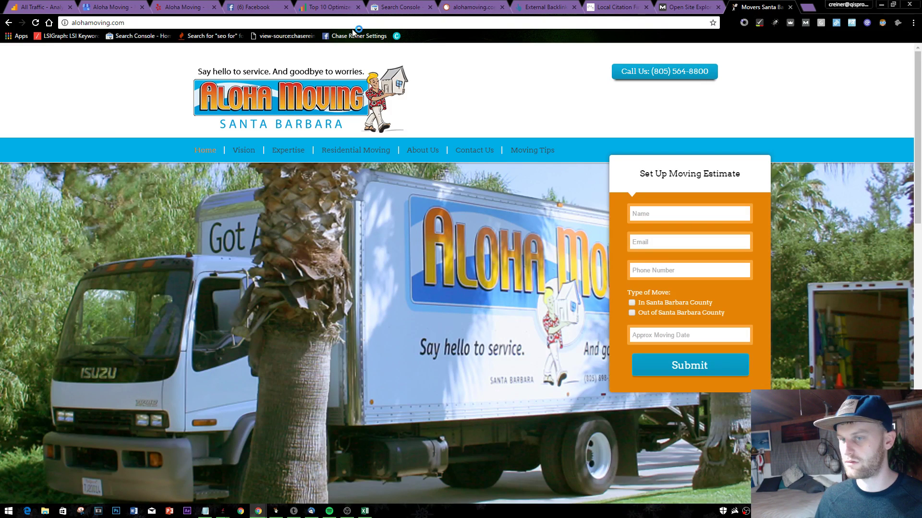
{"action": "left_click", "coordinate": [354, 24]}
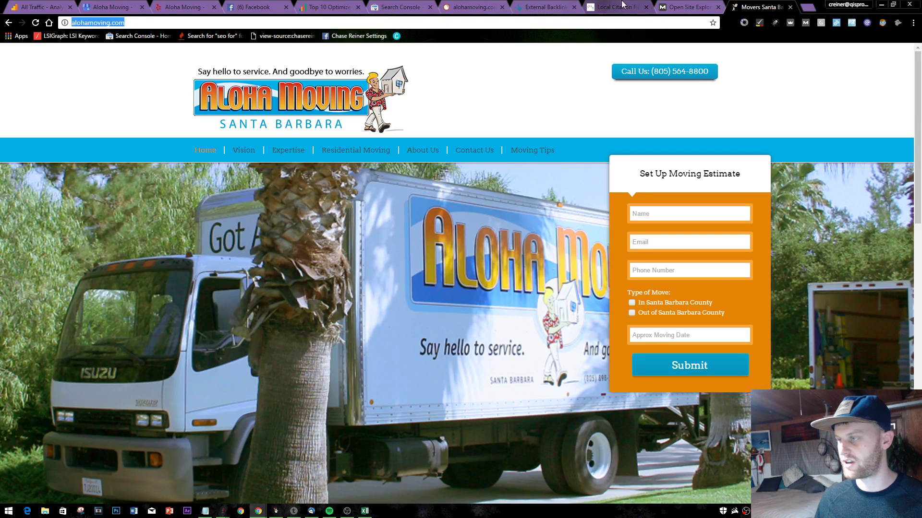
{"action": "left_click", "coordinate": [687, 7]}
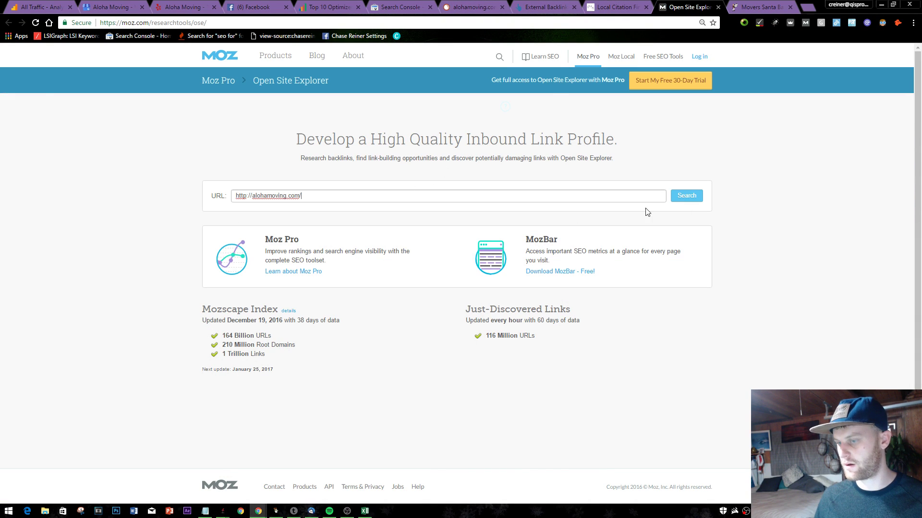
{"action": "left_click", "coordinate": [686, 196]}
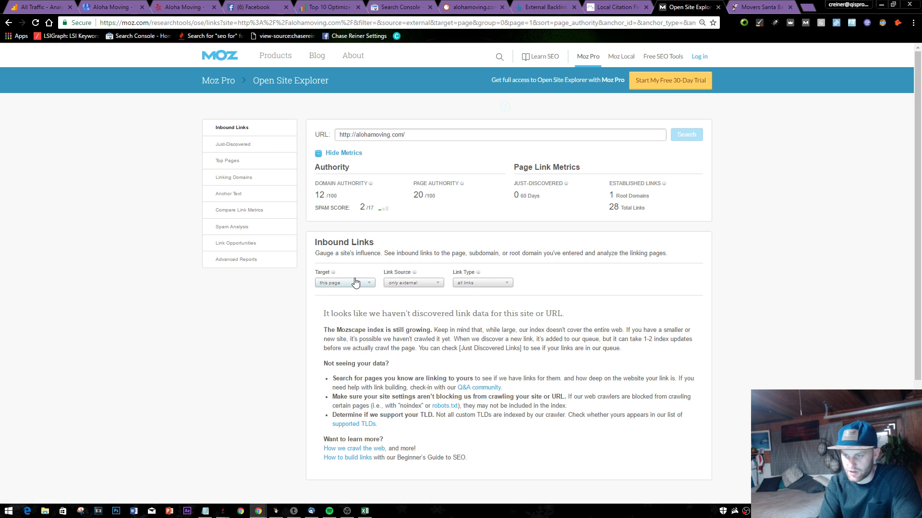
- Filter Open Site Explorer to internal links only and scroll through the results
{"action": "left_click", "coordinate": [438, 283]}
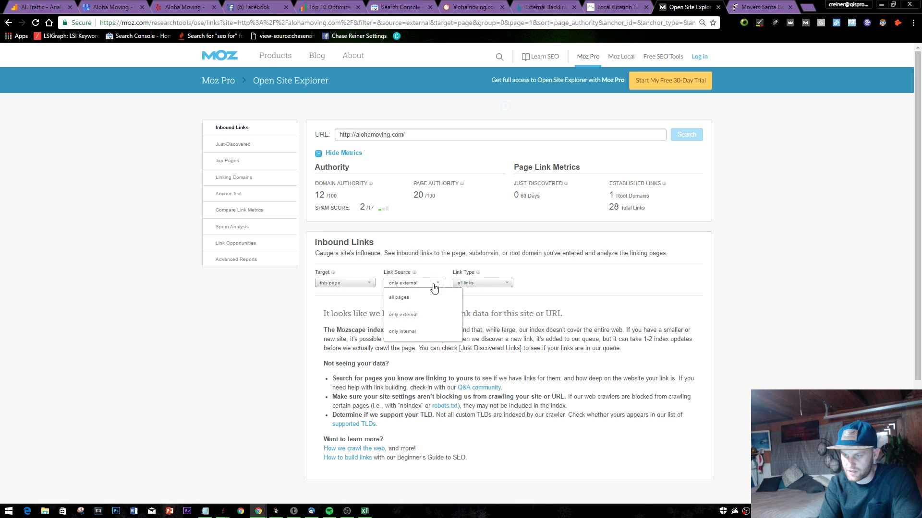
{"action": "left_click", "coordinate": [423, 333]}
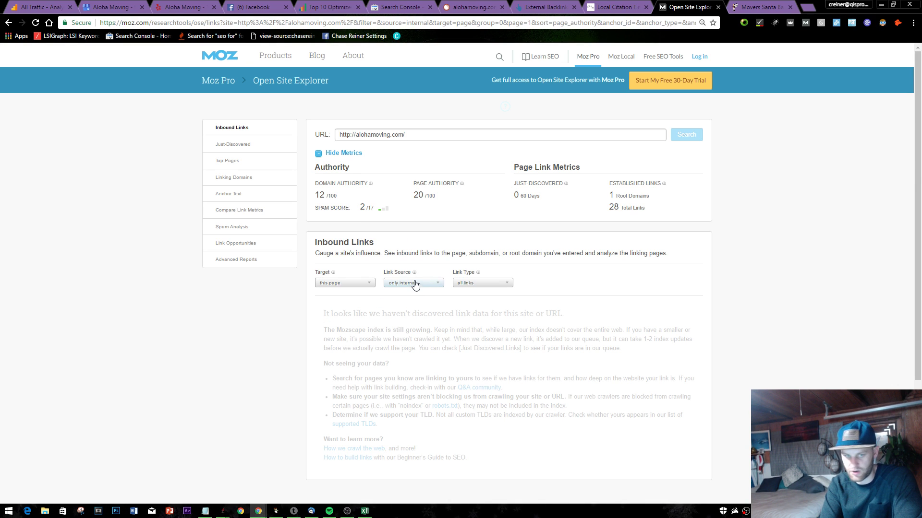
{"action": "scroll", "coordinate": [398, 288], "scroll_direction": "down", "scroll_amount": 2}
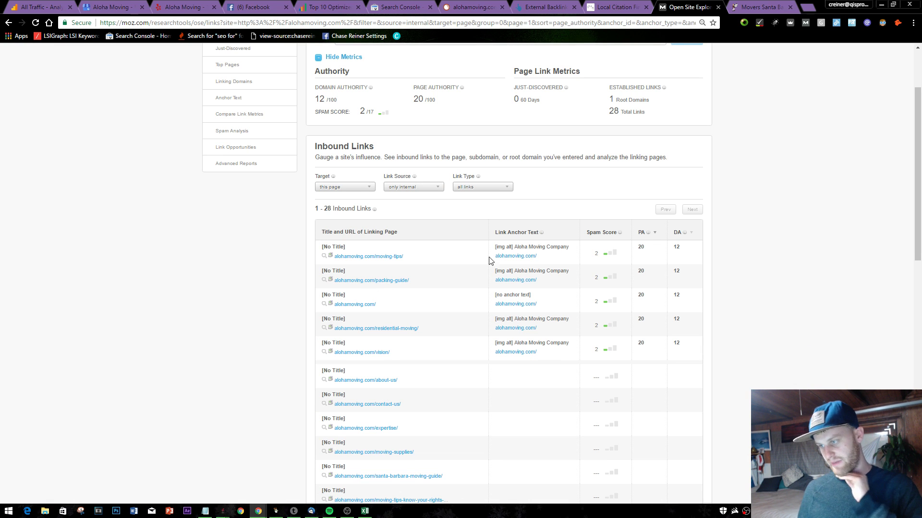
{"action": "scroll", "coordinate": [624, 353], "scroll_direction": "down", "scroll_amount": 15}
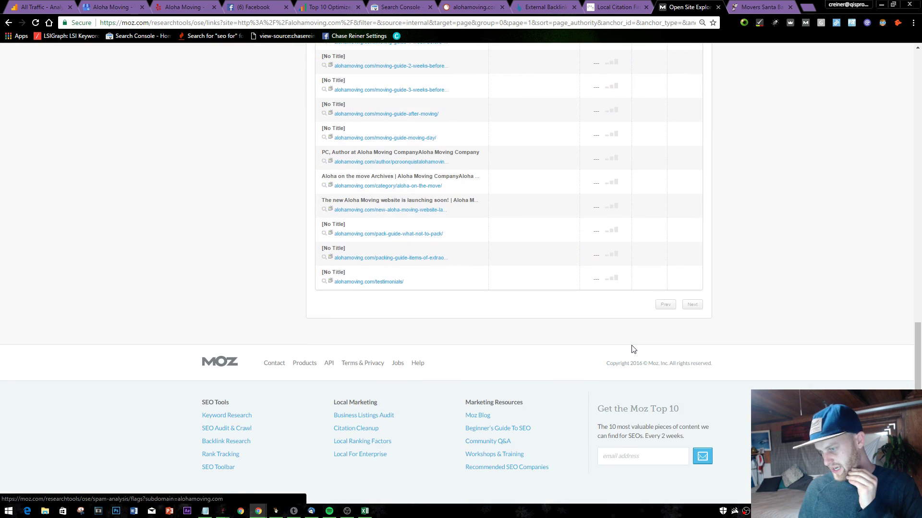
{"action": "scroll", "coordinate": [634, 293], "scroll_direction": "up", "scroll_amount": 15}
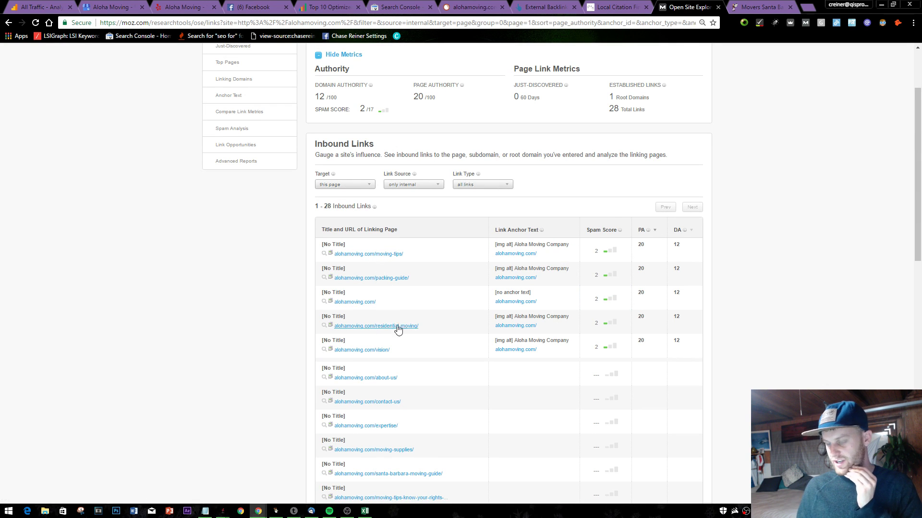
{"action": "scroll", "coordinate": [420, 252], "scroll_direction": "up", "scroll_amount": 2}
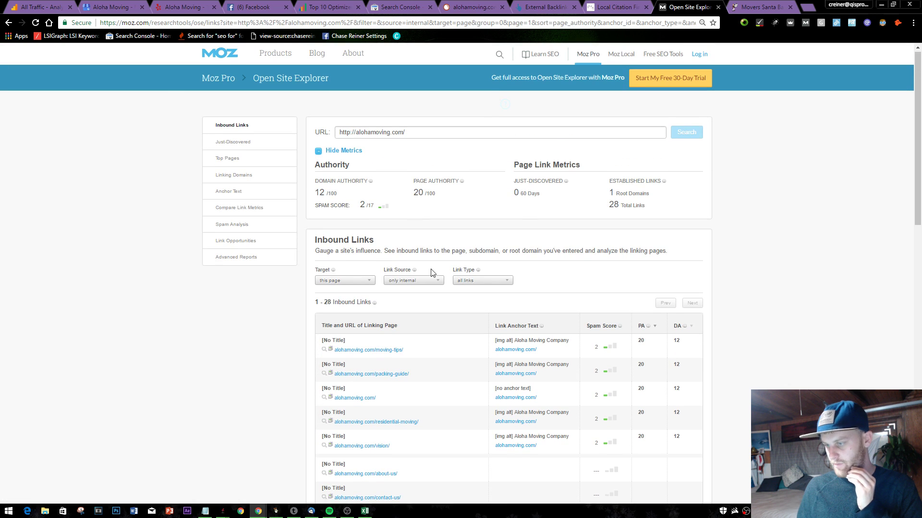
- Show only external links to the whole root domain, revealing one link from directory.theomsa.org
{"action": "left_click", "coordinate": [403, 281]}
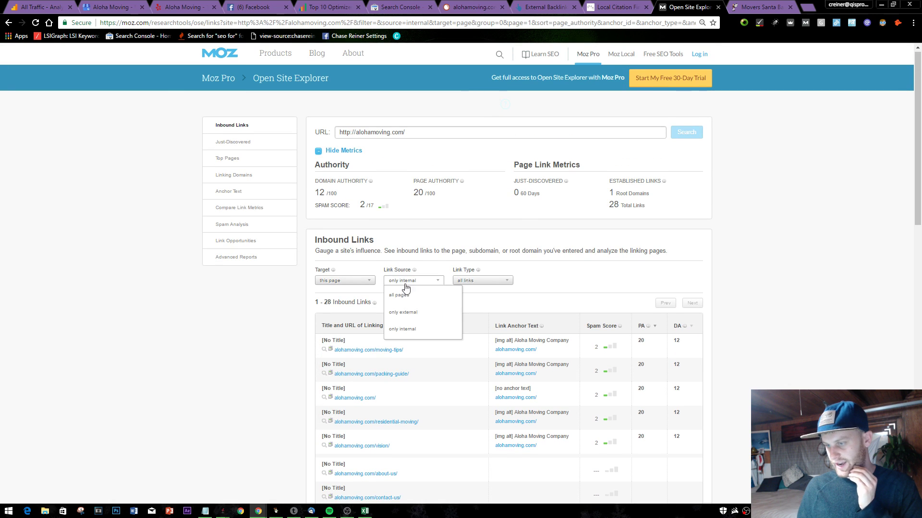
{"action": "left_click", "coordinate": [414, 313]}
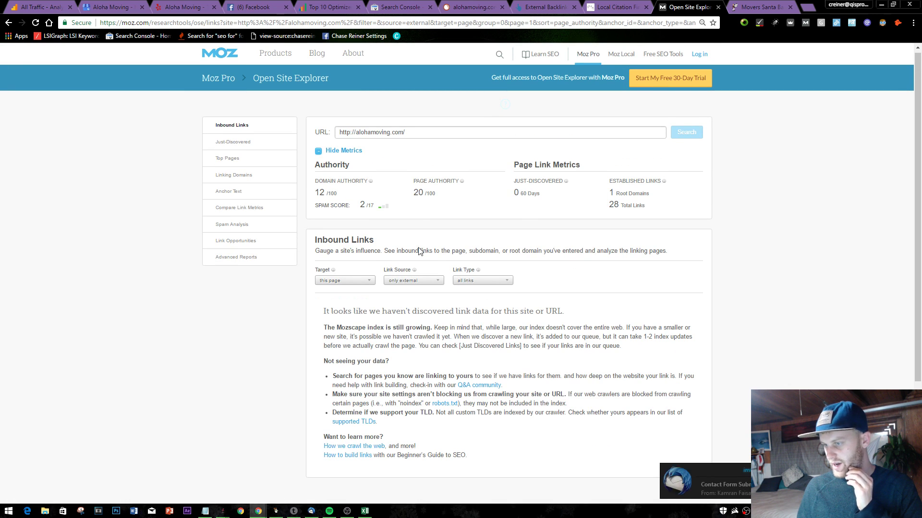
{"action": "left_click", "coordinate": [370, 281]}
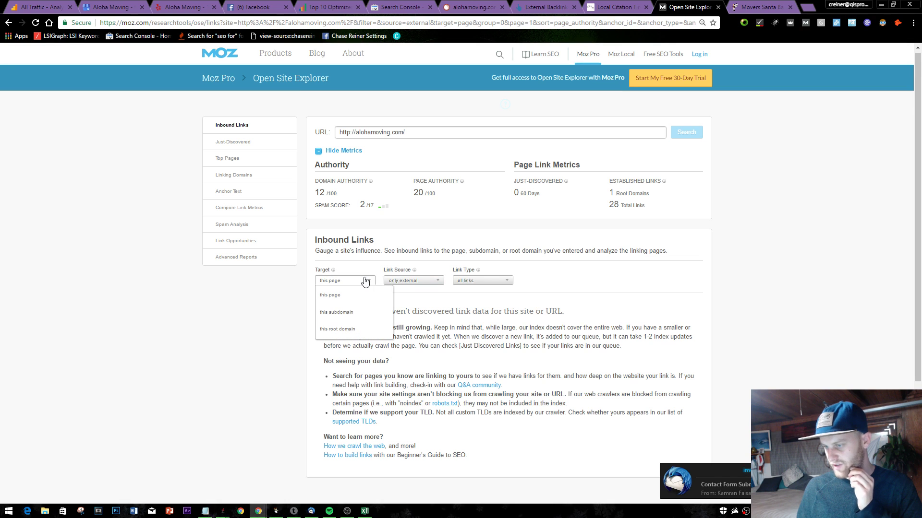
{"action": "left_click", "coordinate": [355, 330]}
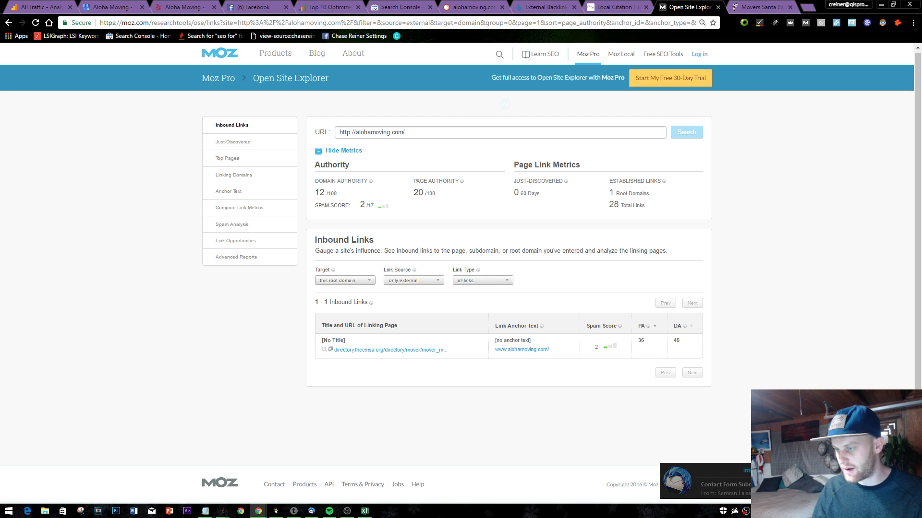
- Check the Top Pages report of 39 alohamoving.com pages, then close Open Site Explorer
{"action": "left_click", "coordinate": [232, 141]}
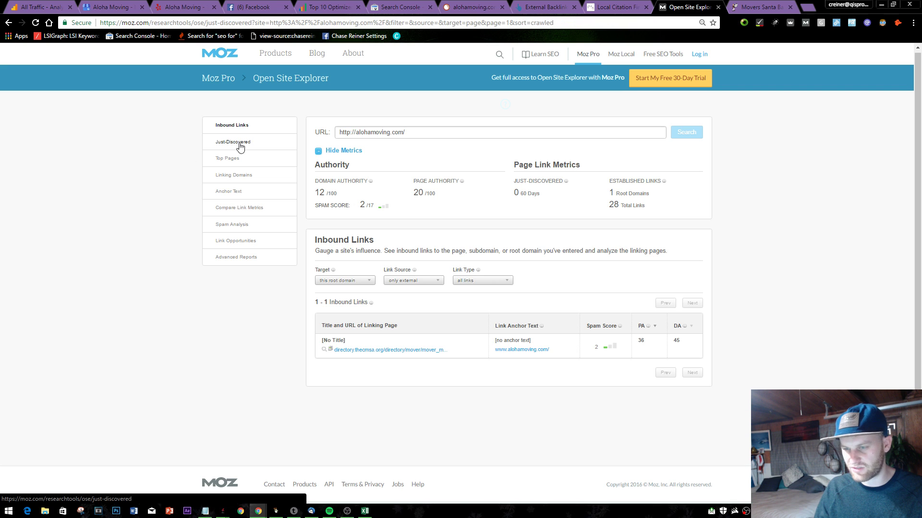
{"action": "left_click", "coordinate": [229, 159]}
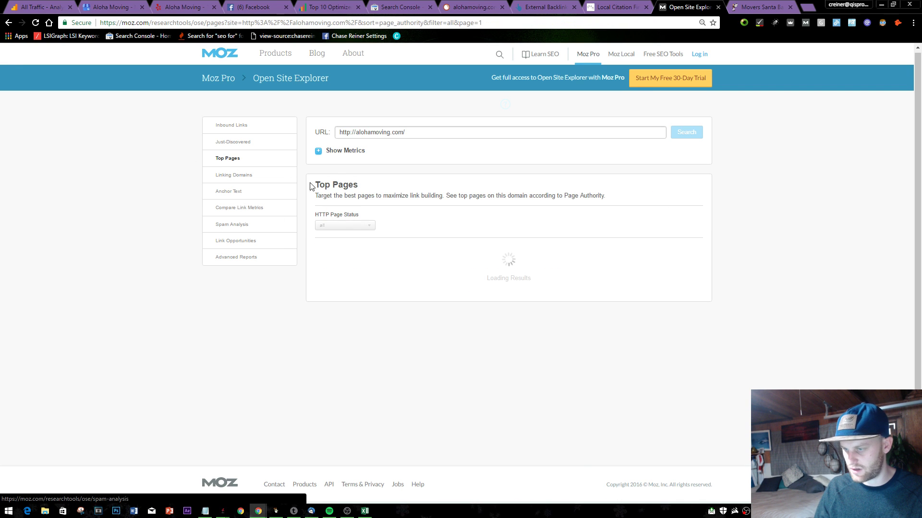
{"action": "scroll", "coordinate": [340, 302], "scroll_direction": "down", "scroll_amount": 10}
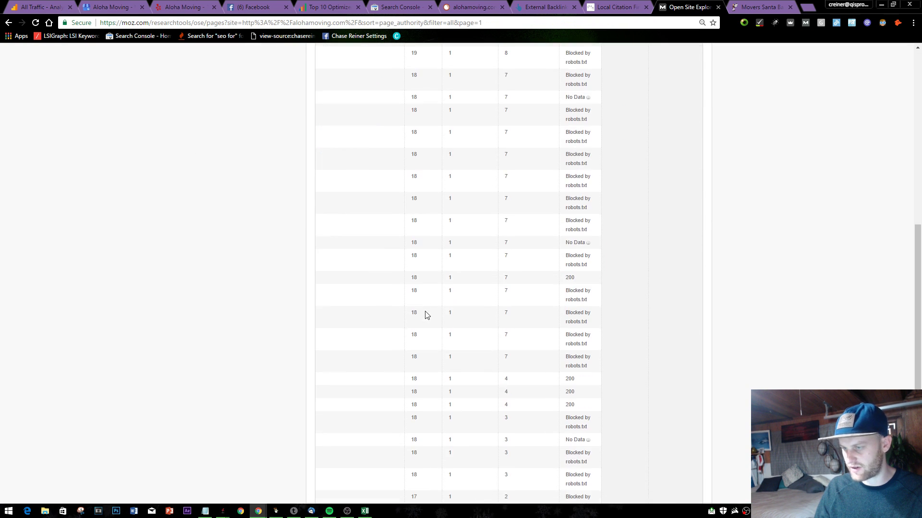
{"action": "scroll", "coordinate": [456, 312], "scroll_direction": "up", "scroll_amount": 10}
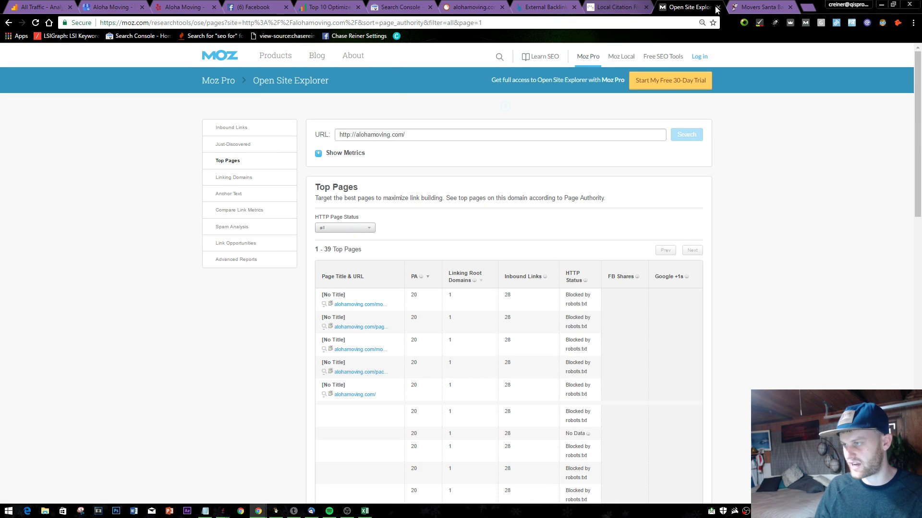
{"action": "left_click", "coordinate": [718, 7]}
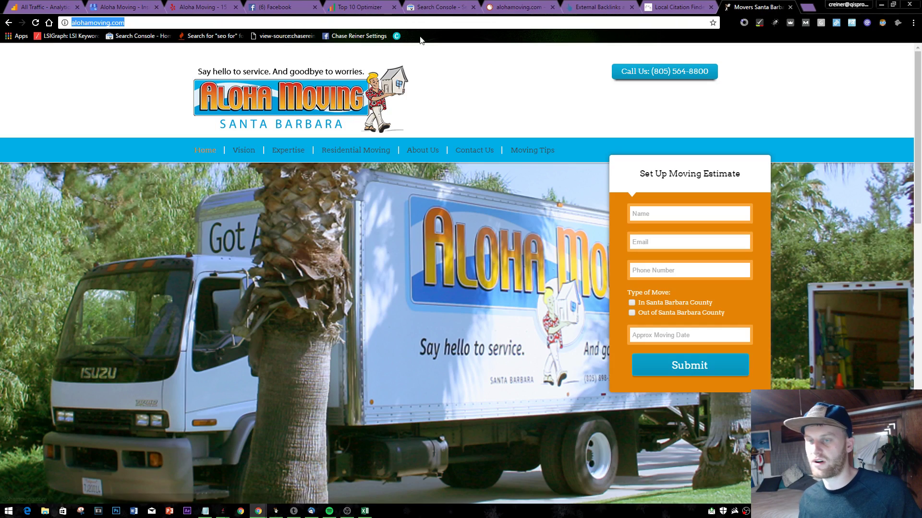
- Cycle through the open browser tabs, landing on the SEOprofiler Top 10 Optimizer page
{"action": "key", "text": "ctrl+shift+Tab"}
{"action": "key", "text": "ctrl+Tab"}
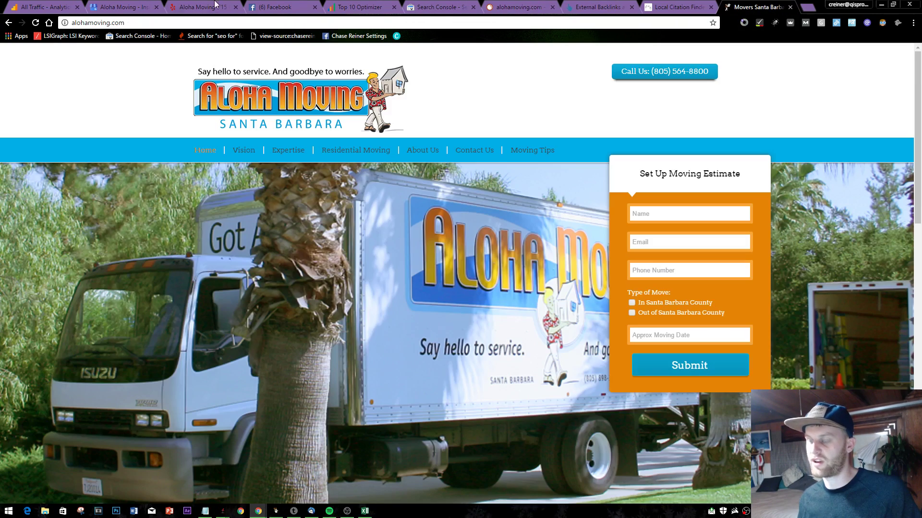
{"action": "key", "text": "alt+Tab"}
{"action": "key", "text": "Escape"}
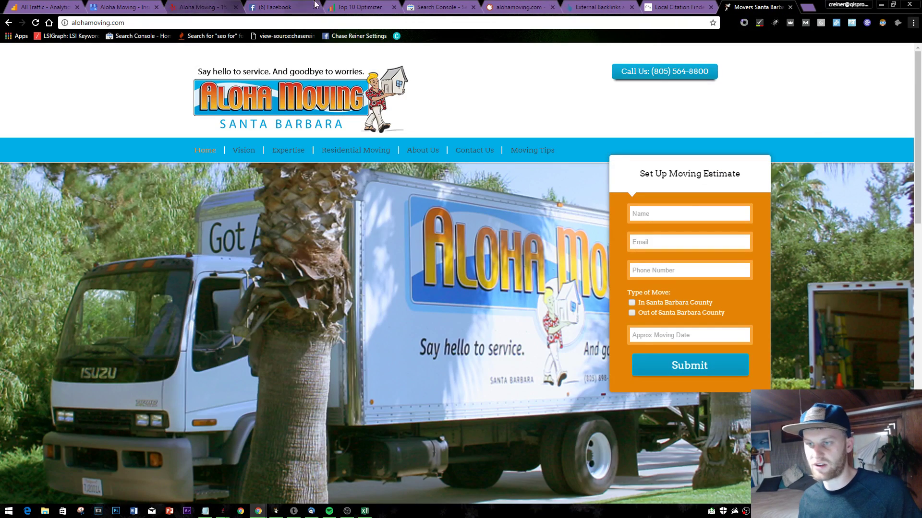
{"action": "left_click", "coordinate": [364, 7]}
{"action": "scroll", "coordinate": [165, 189], "scroll_direction": "down", "scroll_amount": 3}
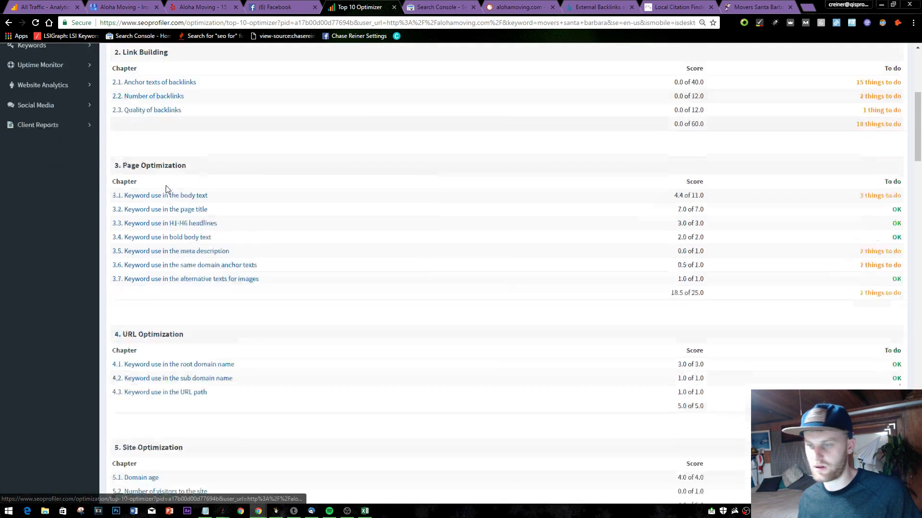
{"action": "scroll", "coordinate": [184, 190], "scroll_direction": "up", "scroll_amount": 4}
- Load the SEOprofiler site from the address bar, bringing up the alohamoving.com project dashboard
{"action": "left_click", "coordinate": [298, 8]}
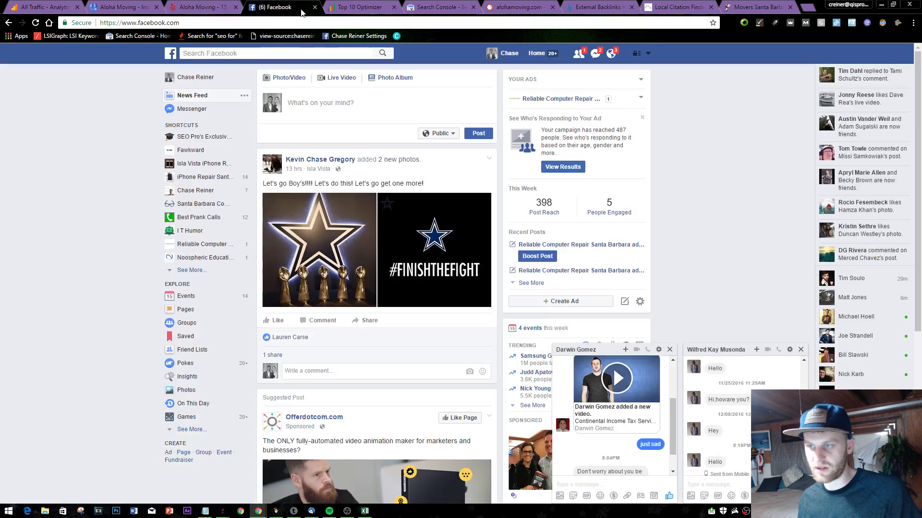
{"action": "left_click", "coordinate": [311, 23]}
{"action": "type", "text": "seo"}
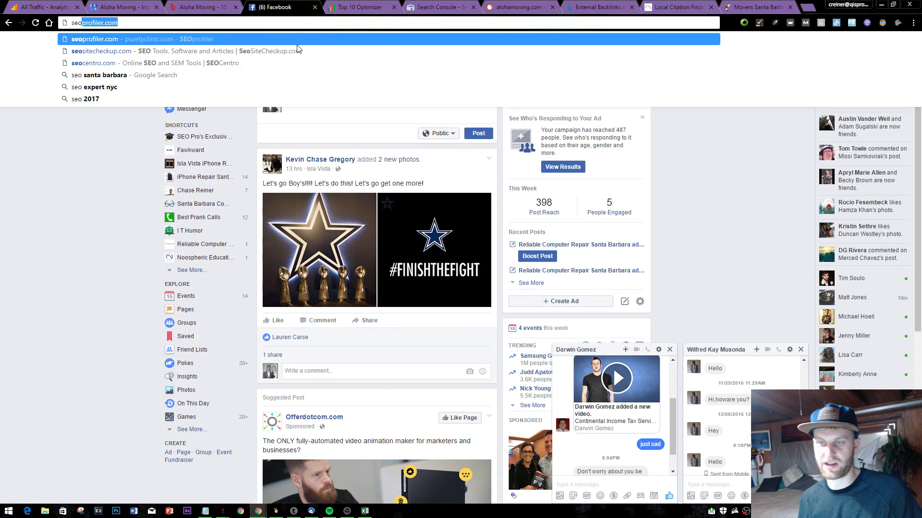
{"action": "key", "text": "Return"}
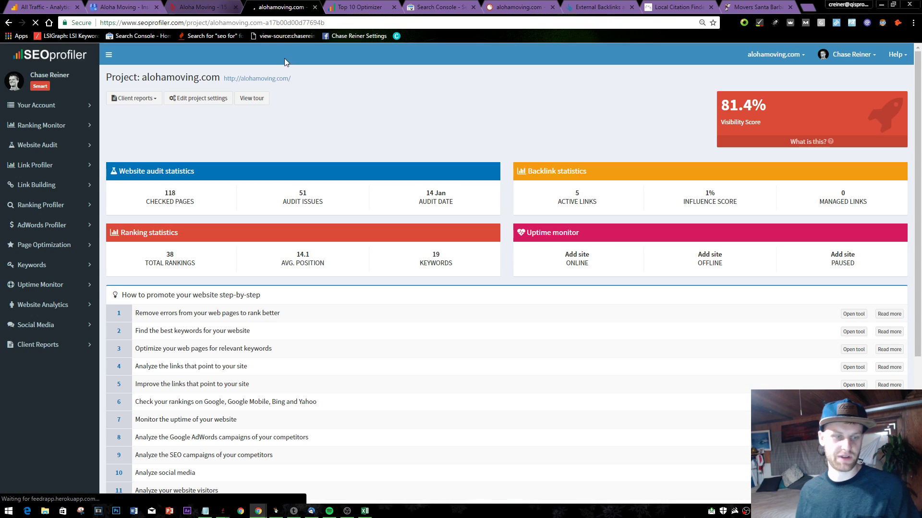
{"action": "scroll", "coordinate": [127, 264], "scroll_direction": "down", "scroll_amount": 3}
{"action": "scroll", "coordinate": [82, 232], "scroll_direction": "up", "scroll_amount": 2}
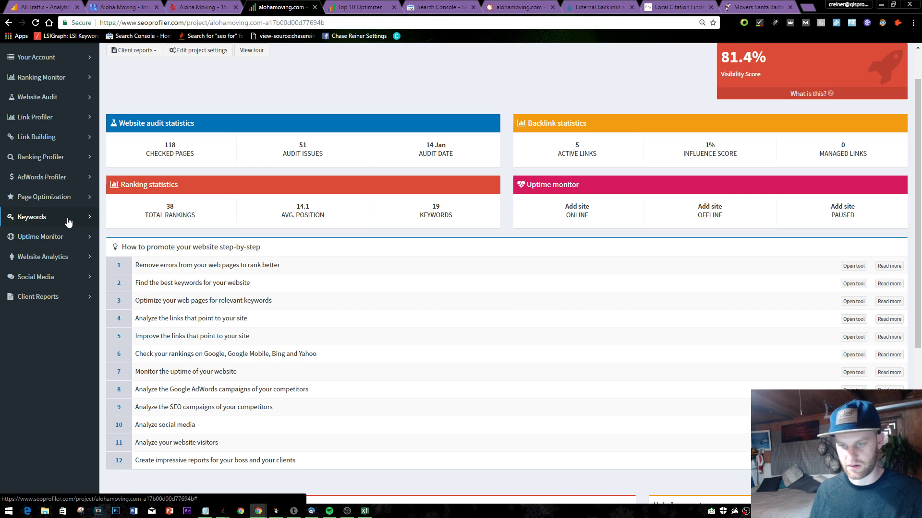
- Expand the Link Building sidebar section and open the Top 5 Link Finder
{"action": "left_click", "coordinate": [57, 138]}
{"action": "scroll", "coordinate": [68, 161], "scroll_direction": "up", "scroll_amount": 1}
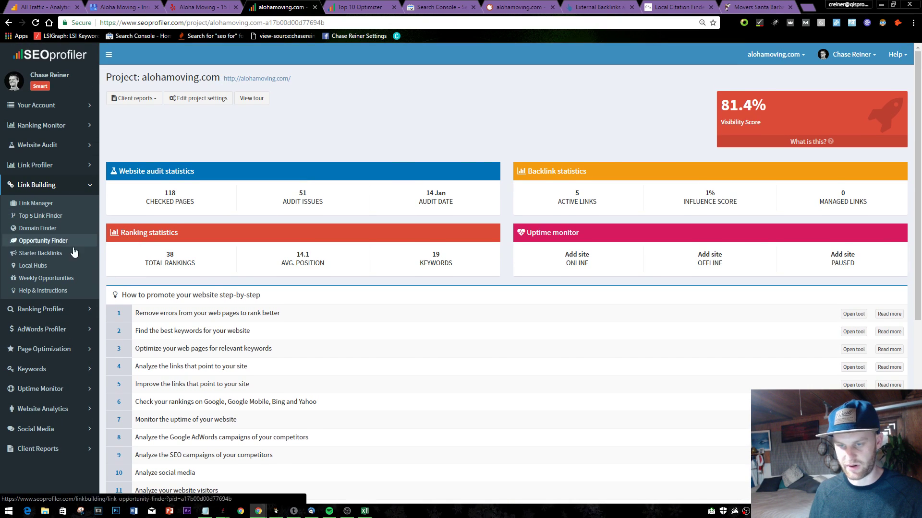
{"action": "left_click", "coordinate": [70, 334]}
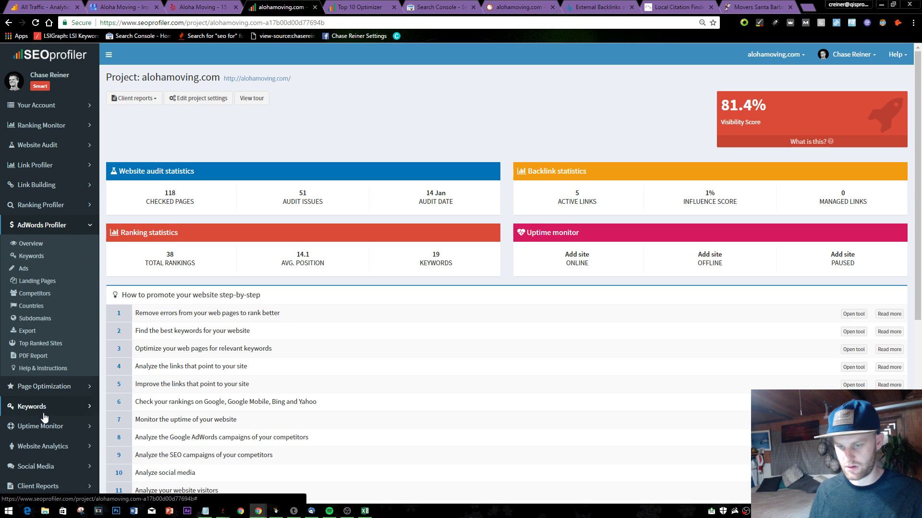
{"action": "left_click", "coordinate": [59, 389]}
{"action": "left_click", "coordinate": [56, 318]}
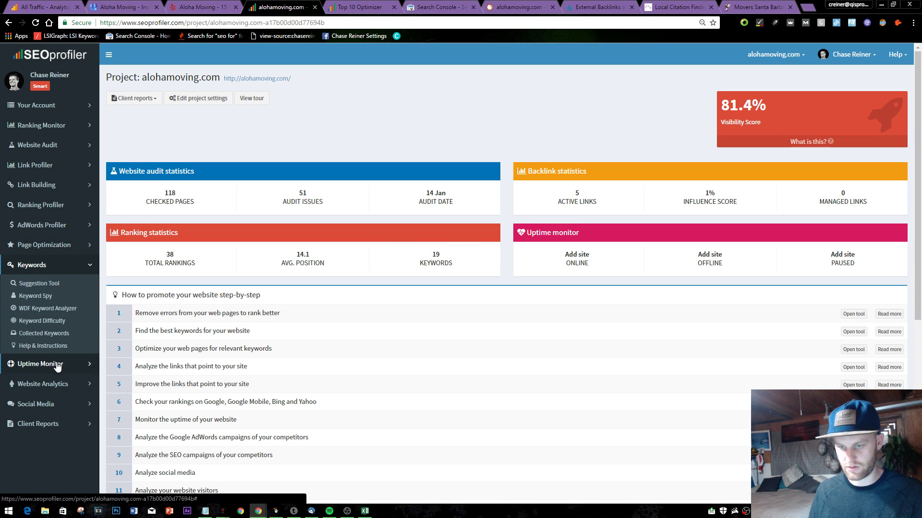
{"action": "left_click", "coordinate": [45, 184]}
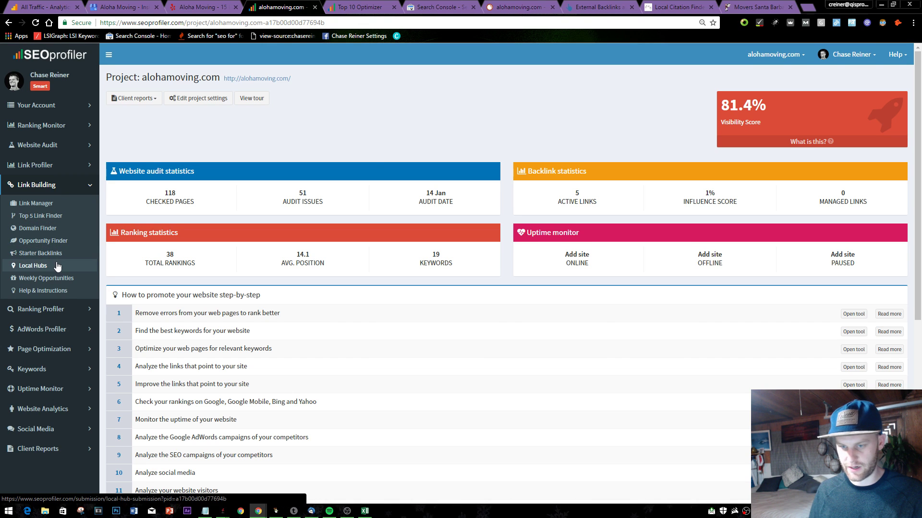
{"action": "left_click", "coordinate": [55, 214]}
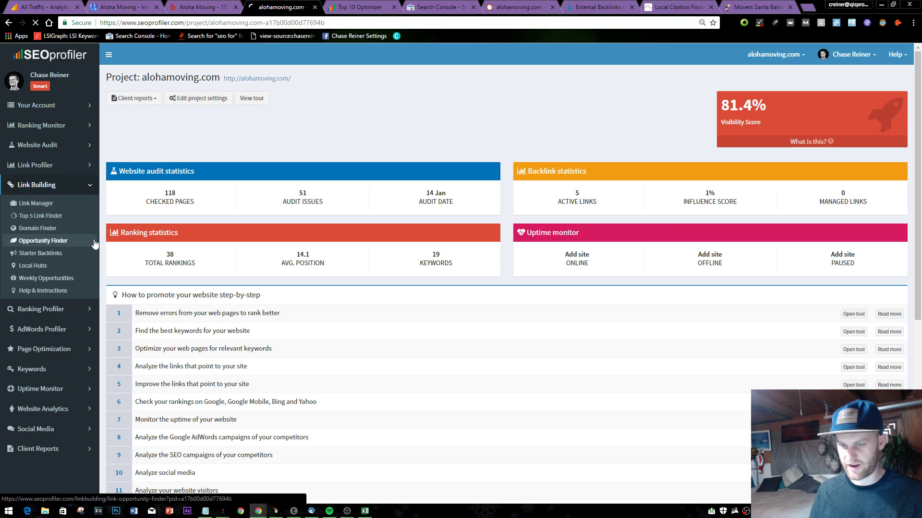
- Browse the Link Opportunity Finder and Link Manager, then return to the Top 5 Link Finder
{"action": "left_click", "coordinate": [227, 149]}
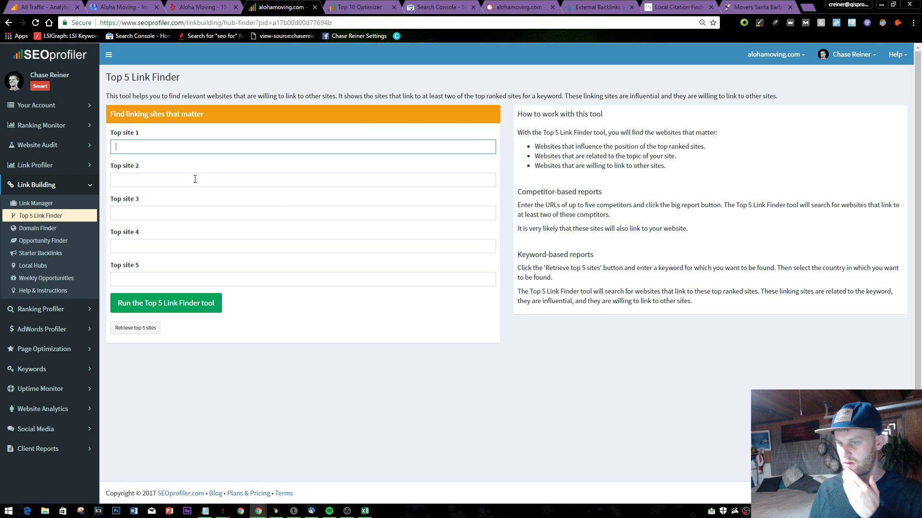
{"action": "left_click", "coordinate": [83, 240]}
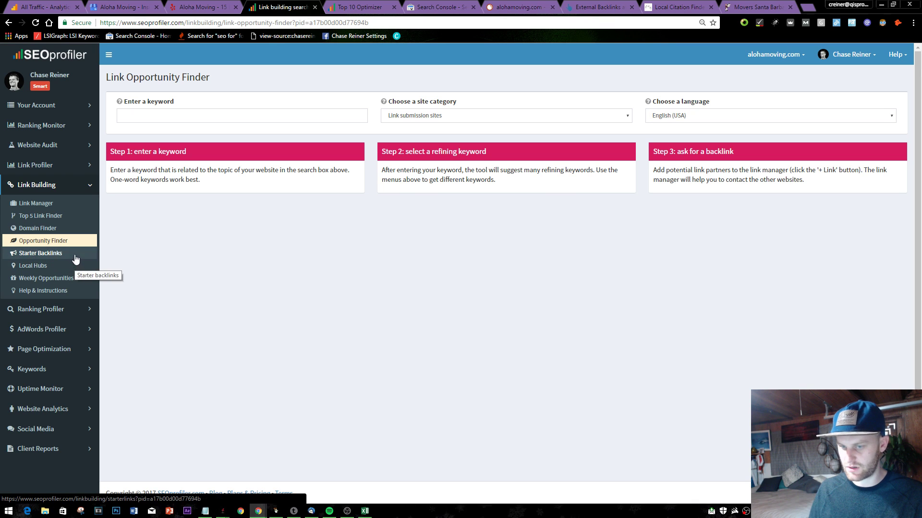
{"action": "left_click", "coordinate": [69, 204]}
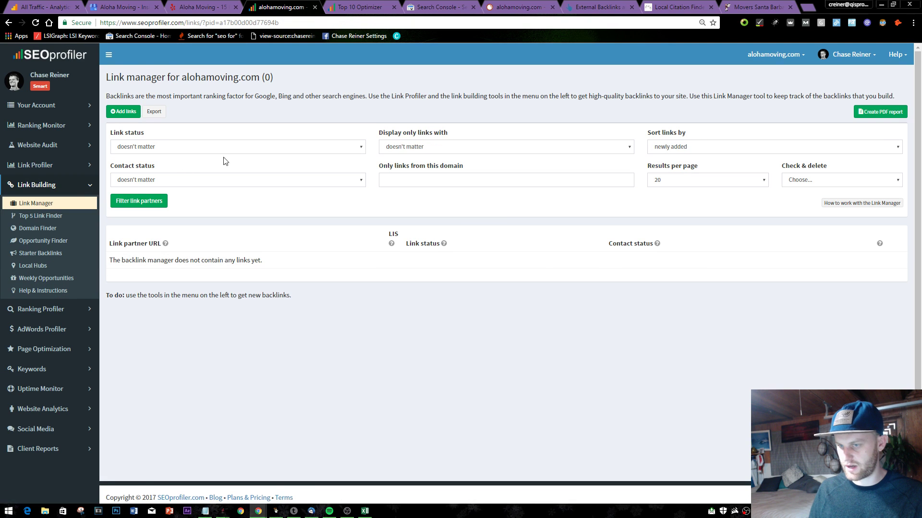
{"action": "left_click", "coordinate": [71, 174]}
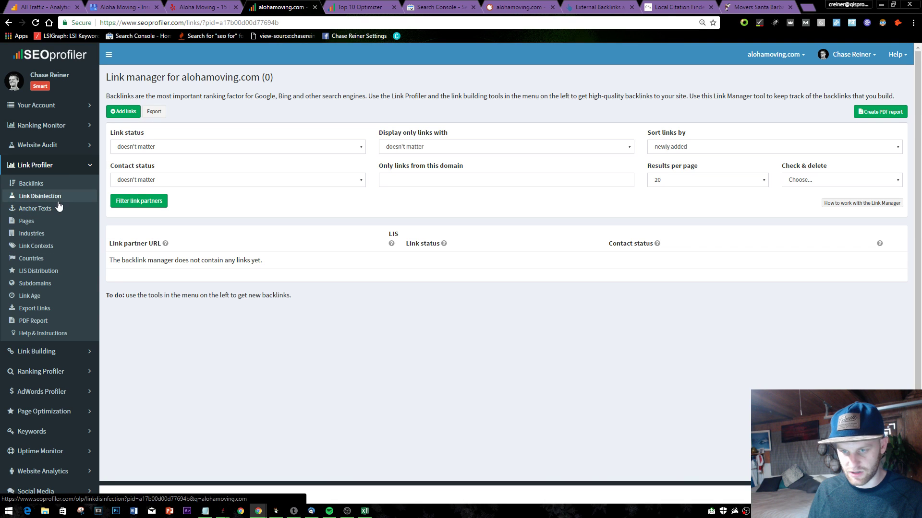
{"action": "left_click", "coordinate": [66, 352]}
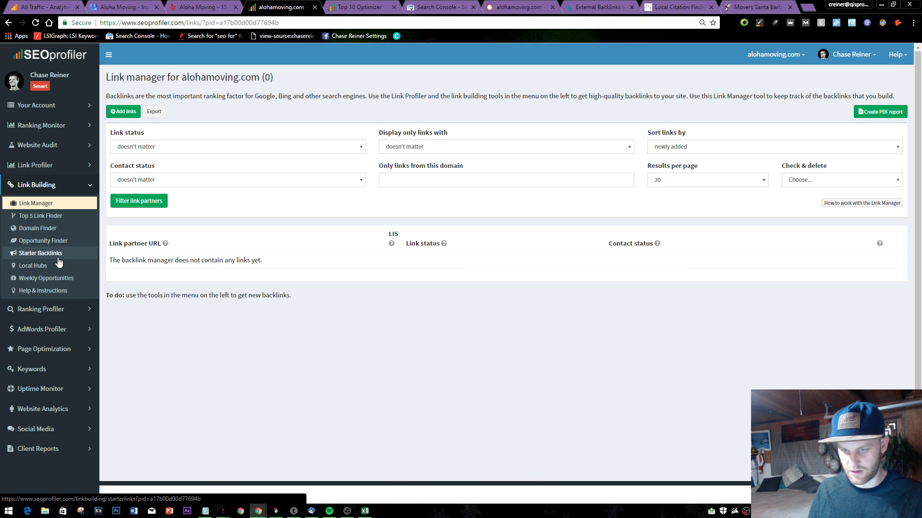
{"action": "left_click", "coordinate": [62, 221]}
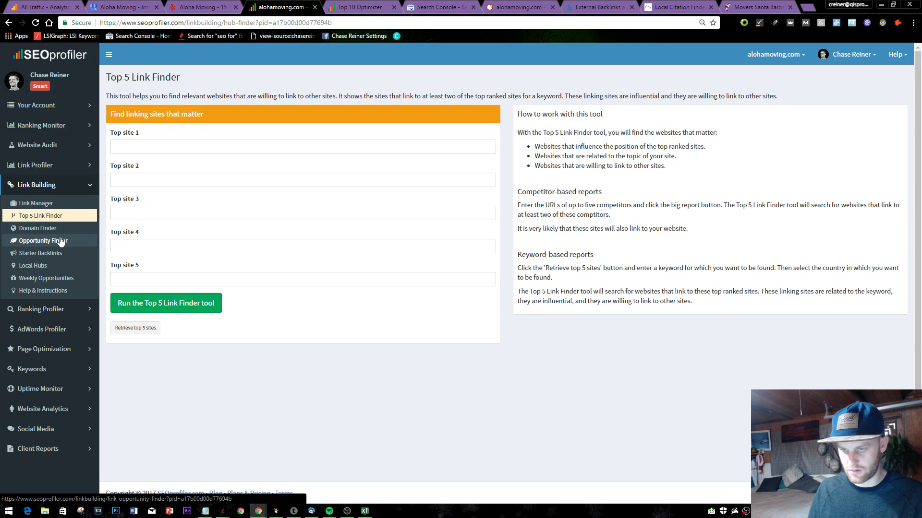
- Look through Domain Finder, Opportunity Finder and Starter Backlinks, then open the Local hubs list
{"action": "left_click", "coordinate": [66, 234]}
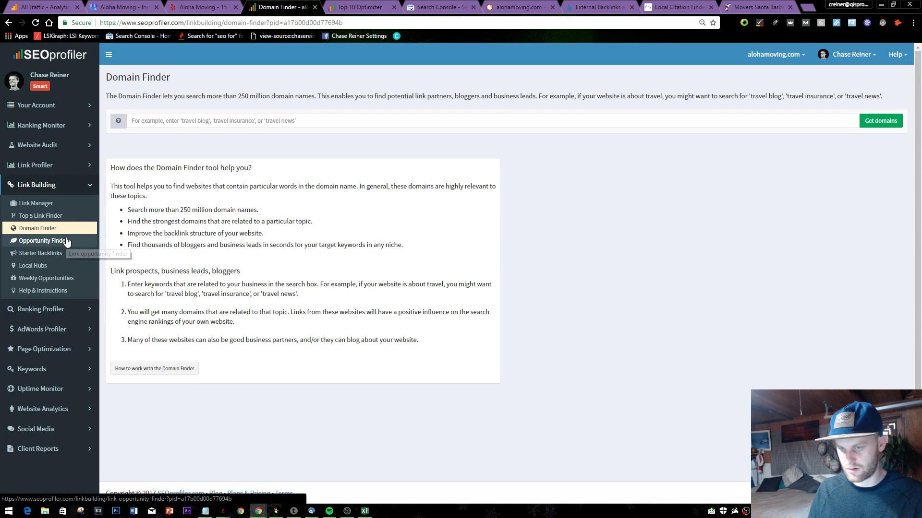
{"action": "left_click", "coordinate": [65, 244]}
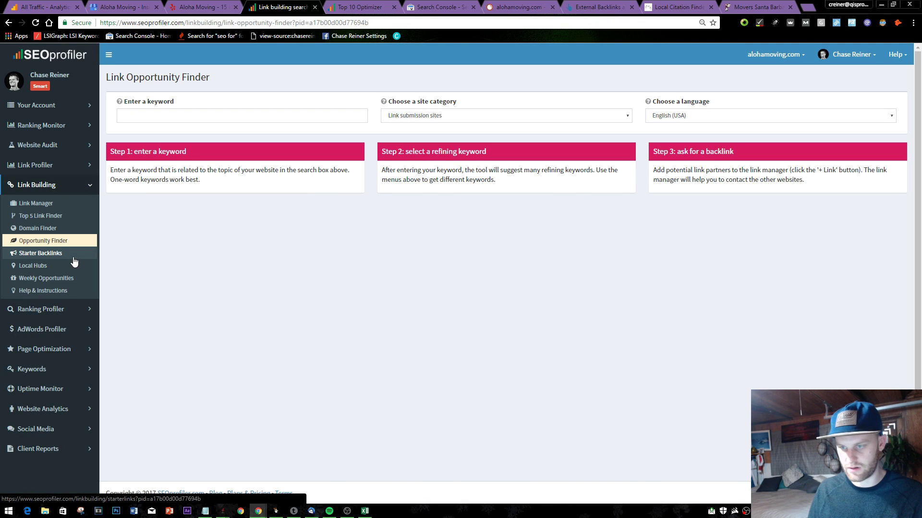
{"action": "left_click", "coordinate": [71, 260]}
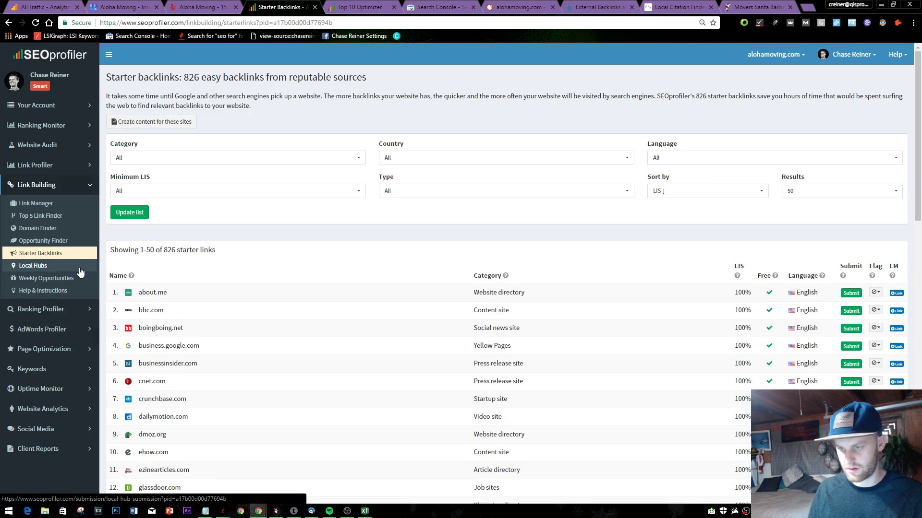
{"action": "left_click", "coordinate": [38, 269]}
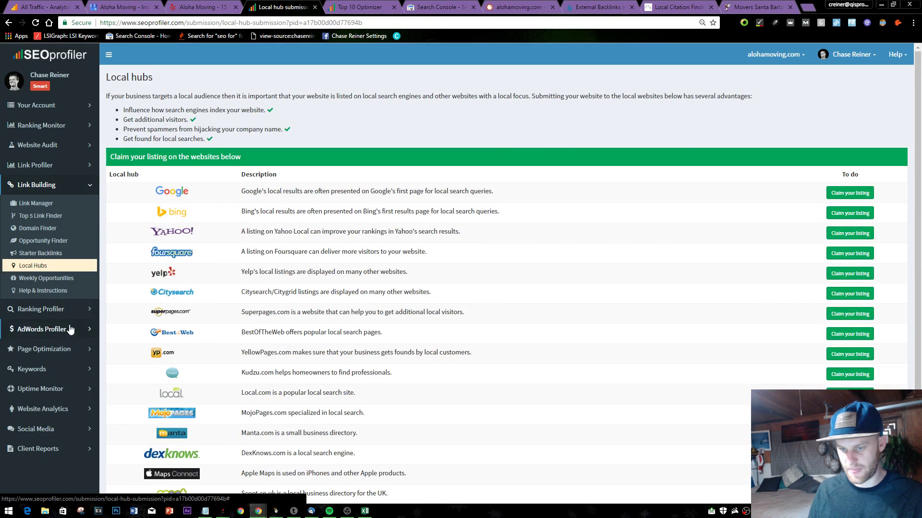
- Expand the Page Optimization, AdWords Profiler, Ranking Profiler and Link Building menus, then open Link Manager
{"action": "left_click", "coordinate": [62, 349]}
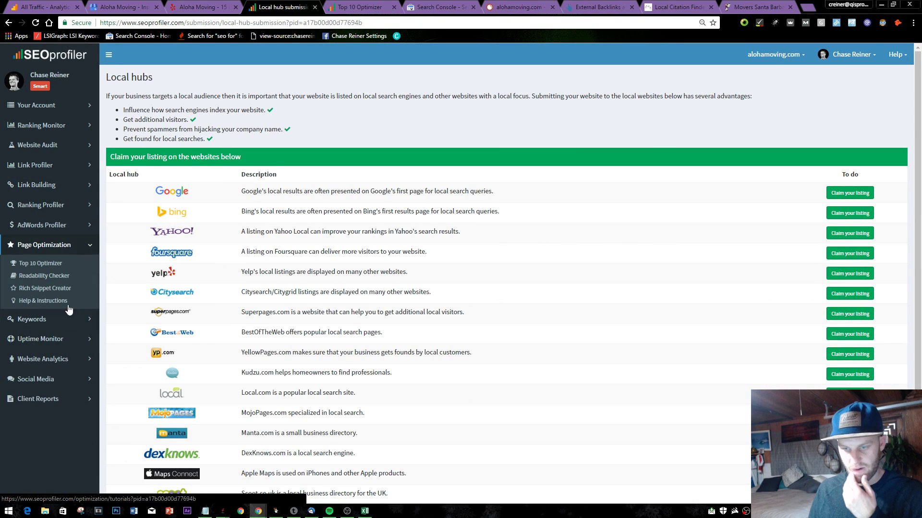
{"action": "left_click", "coordinate": [59, 223]}
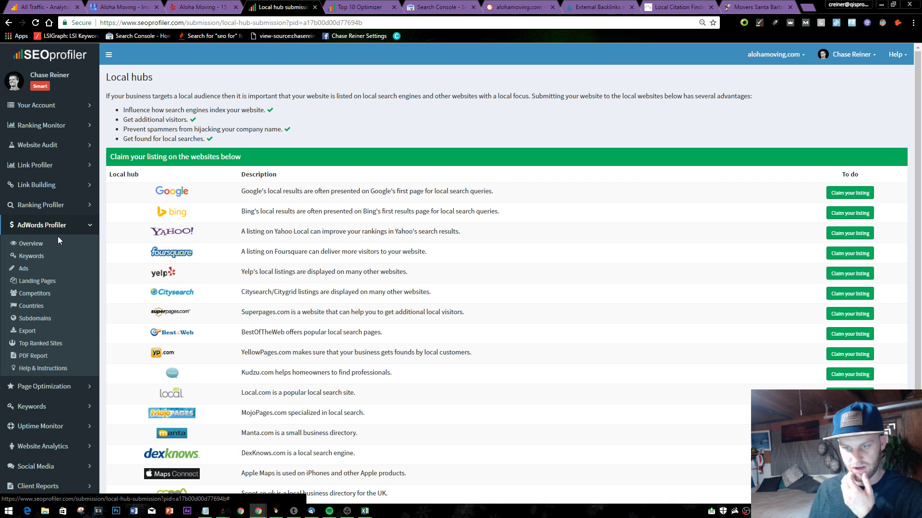
{"action": "left_click", "coordinate": [61, 206]}
{"action": "left_click", "coordinate": [61, 186]}
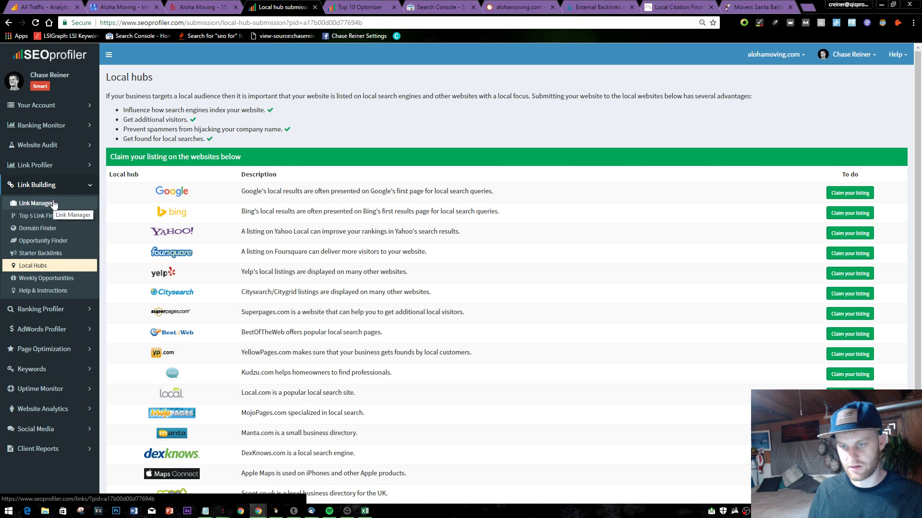
{"action": "left_click", "coordinate": [53, 204]}
- Search Google for 'movers santa barbara' from the alohamoving.com tab
{"action": "left_click", "coordinate": [756, 6]}
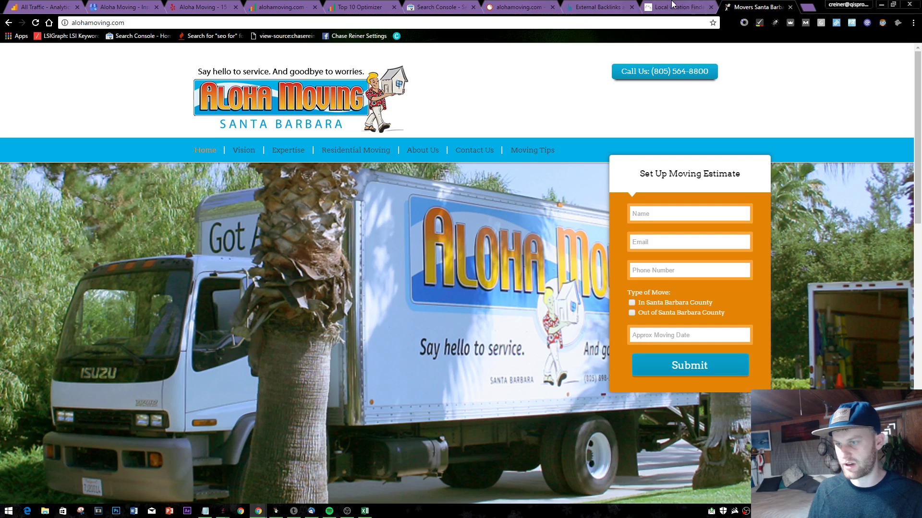
{"action": "left_click", "coordinate": [613, 22]}
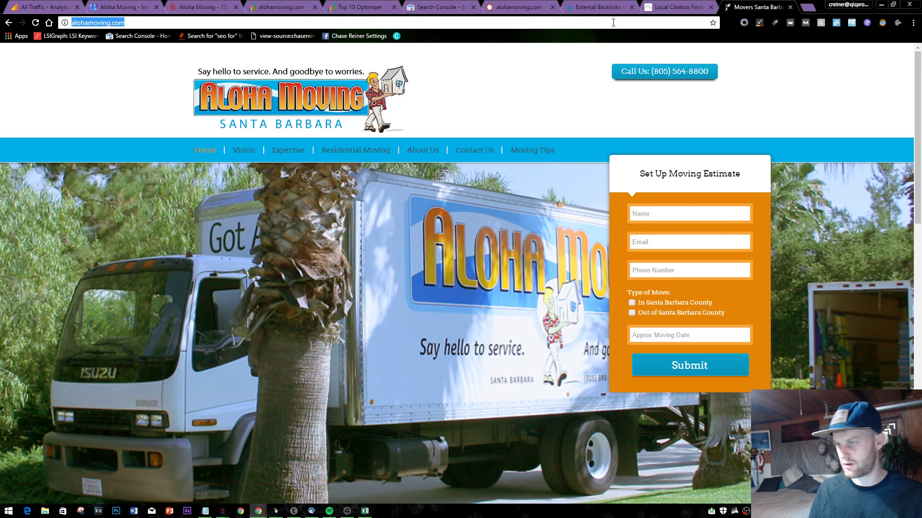
{"action": "type", "text": "movers santa barbara"}
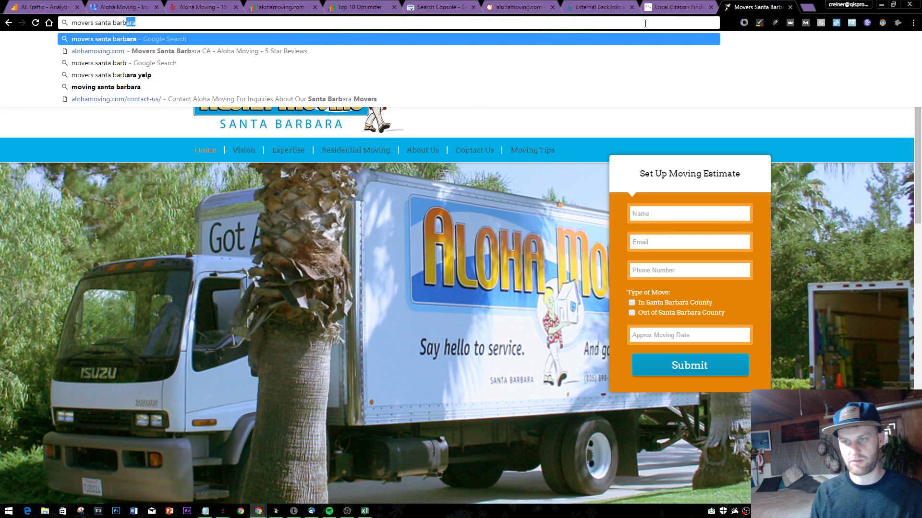
{"action": "key", "text": "Return"}
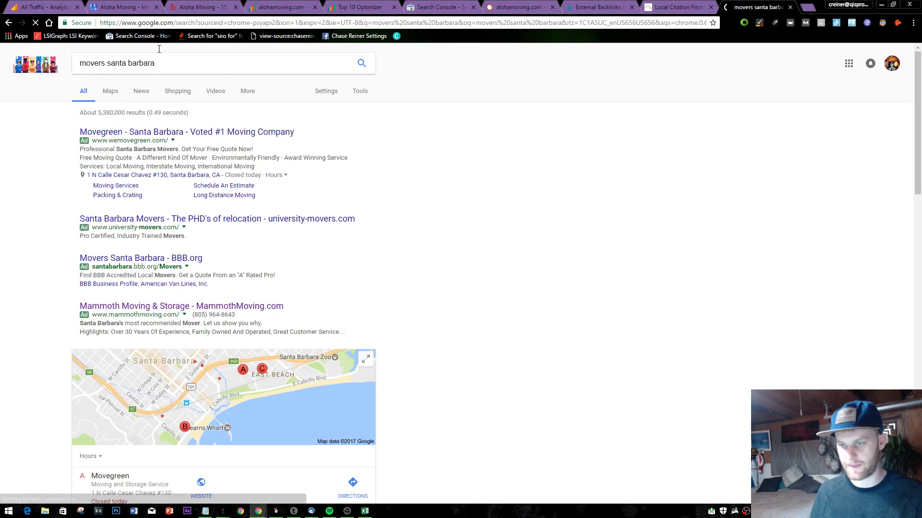
{"action": "scroll", "coordinate": [147, 212], "scroll_direction": "down", "scroll_amount": 10}
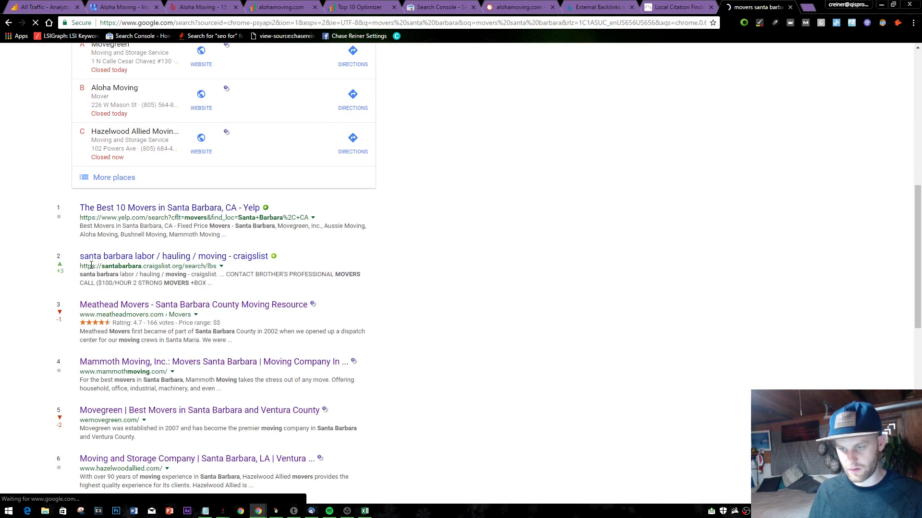
- Copy the meatheadmovers.com address and go back to the SEOprofiler Top 5 Link Finder
{"action": "left_click_drag", "start_coordinate": [80, 315], "coordinate": [164, 316]}
{"action": "key", "text": "ctrl+c"}
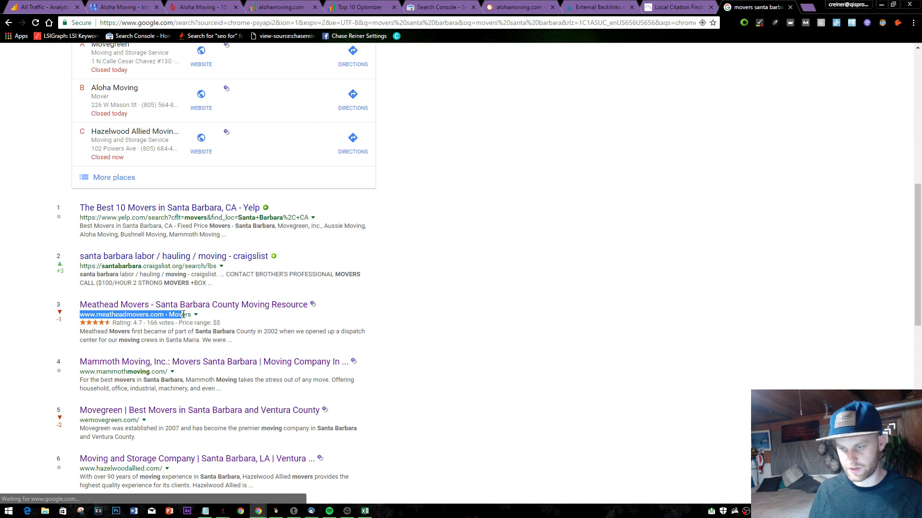
{"action": "left_click", "coordinate": [591, 5]}
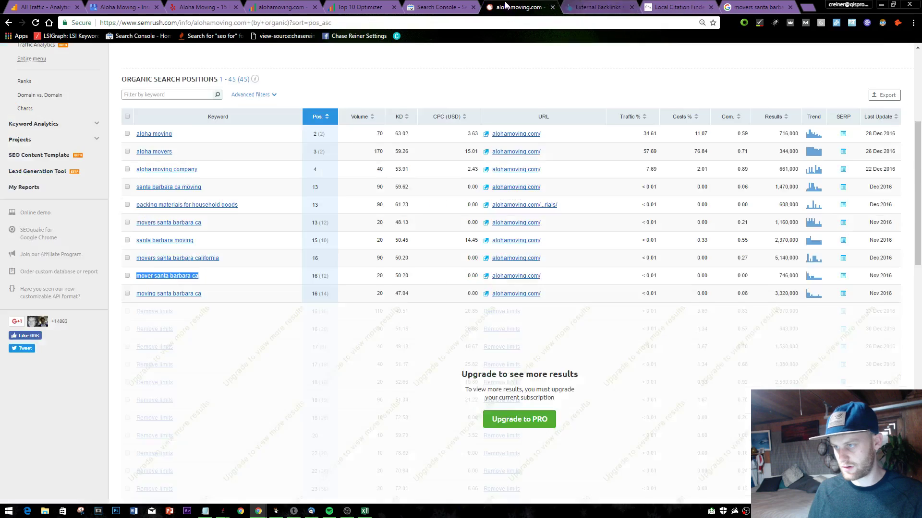
{"action": "left_click", "coordinate": [439, 7]}
{"action": "left_click", "coordinate": [298, 6]}
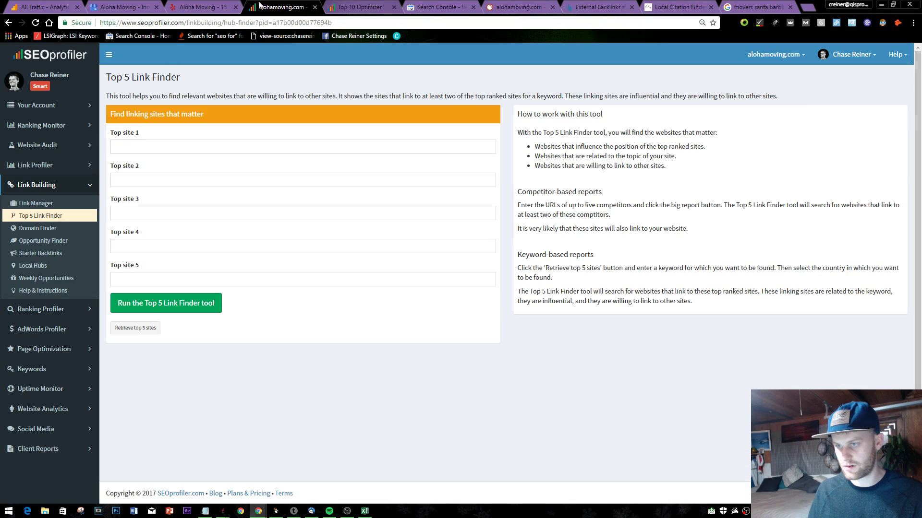
- Paste Meathead Movers into Top site 1 and Mammoth Moving's address into Top site 2
{"action": "left_click", "coordinate": [181, 142]}
{"action": "key", "text": "ctrl+v"}
{"action": "left_click_drag", "start_coordinate": [280, 6], "coordinate": [676, 7]}
{"action": "left_click", "coordinate": [756, 6]}
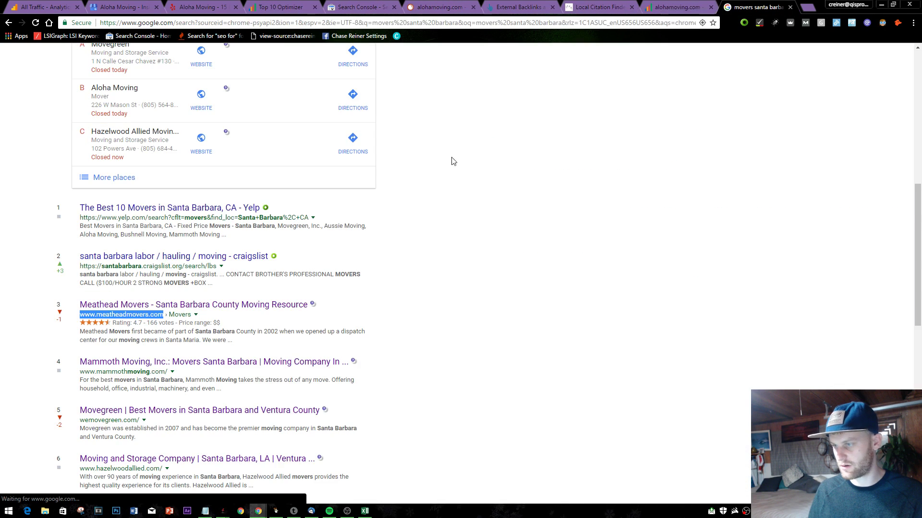
{"action": "scroll", "coordinate": [451, 162], "scroll_direction": "down", "scroll_amount": 3}
{"action": "left_click_drag", "start_coordinate": [81, 230], "coordinate": [178, 231]}
{"action": "key", "text": "ctrl+c"}
{"action": "key", "text": "ctrl+shift+Tab"}
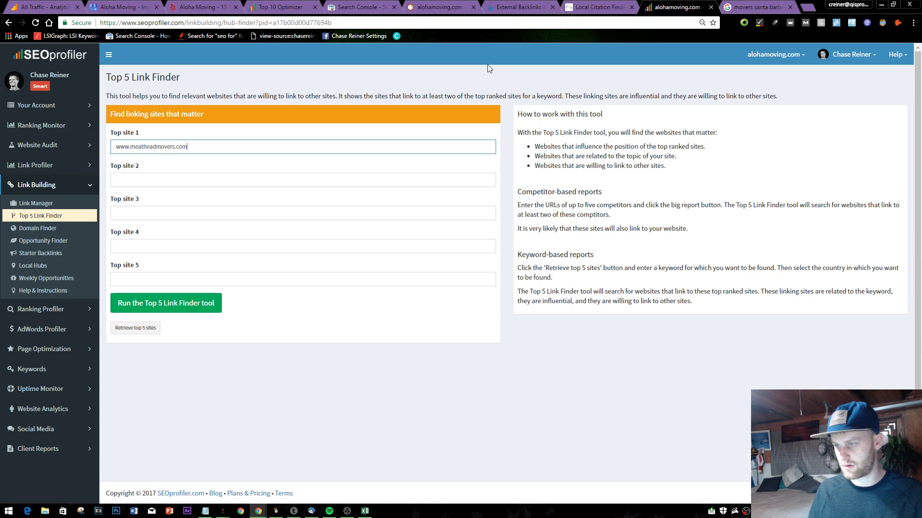
{"action": "left_click", "coordinate": [182, 175]}
{"action": "key", "text": "ctrl+v"}
- Copy the Movegreen address from Google and paste it into Top site 3
{"action": "left_click", "coordinate": [756, 6]}
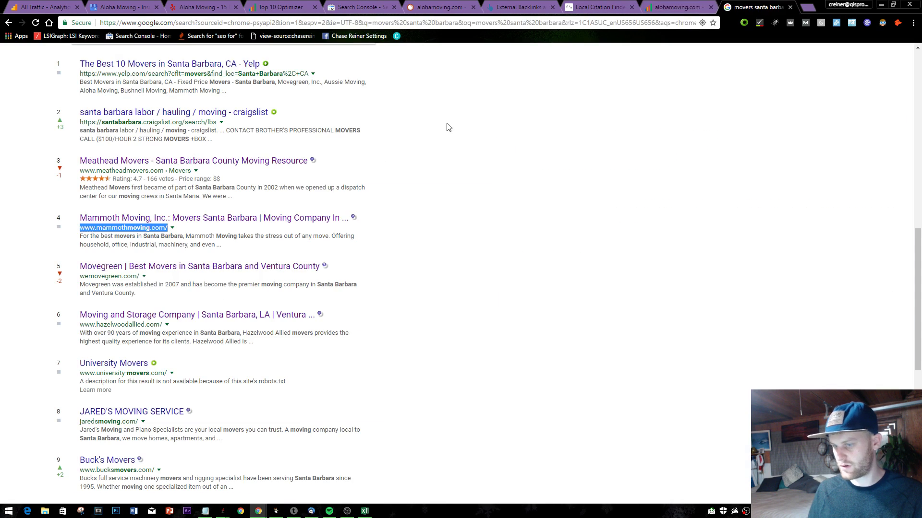
{"action": "scroll", "coordinate": [447, 130], "scroll_direction": "down", "scroll_amount": 2}
{"action": "mouse_move", "coordinate": [67, 186]}
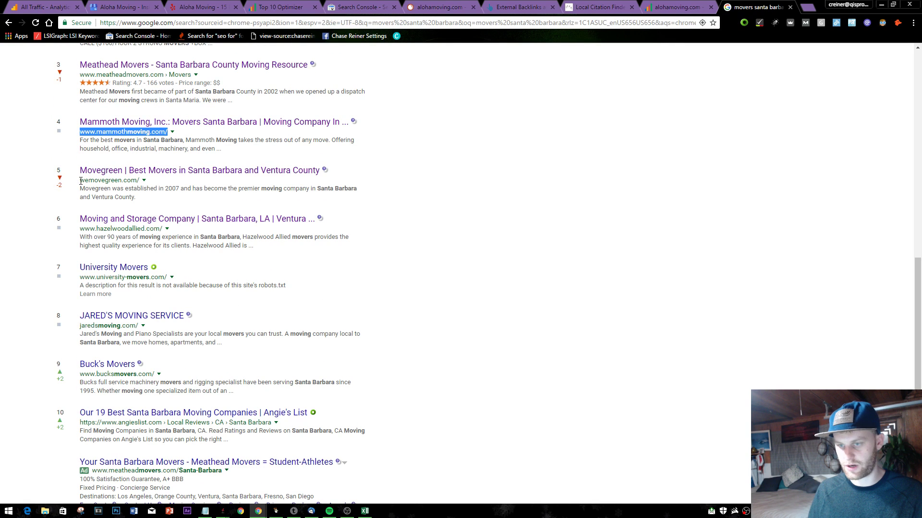
{"action": "left_click_drag", "start_coordinate": [80, 180], "coordinate": [139, 181]}
{"action": "key", "text": "ctrl+c"}
{"action": "left_click", "coordinate": [677, 6]}
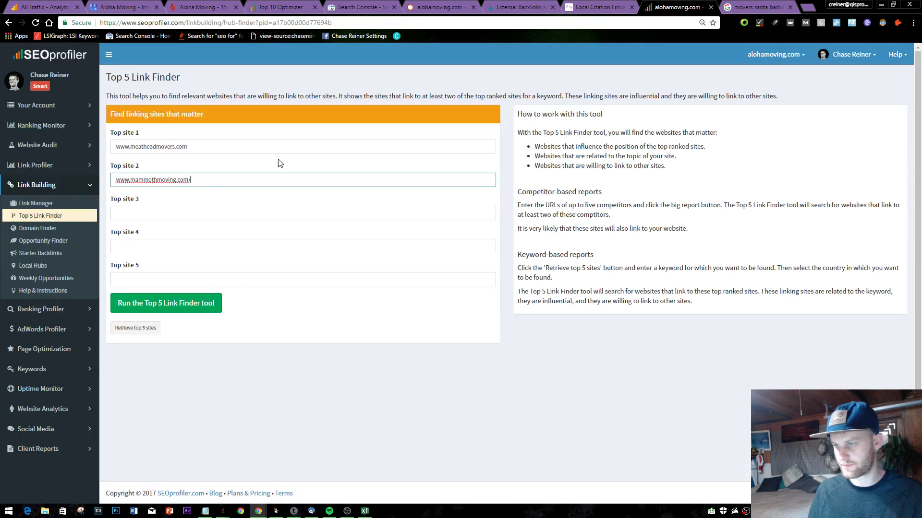
{"action": "double_click", "coordinate": [175, 225]}
{"action": "left_click", "coordinate": [175, 215]}
{"action": "key", "text": "ctrl+v"}
- Copy hazelwoodallied.com from Google and paste it into Top site 4
{"action": "left_click", "coordinate": [775, 6]}
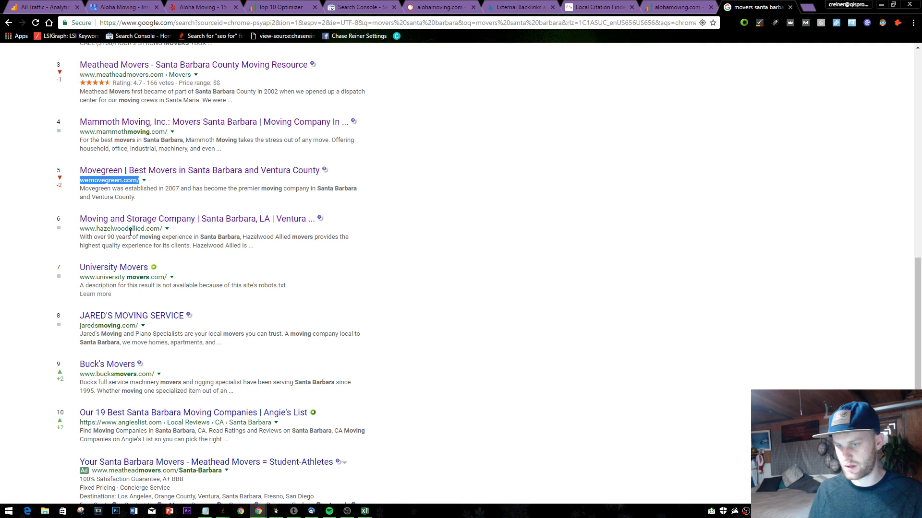
{"action": "mouse_move", "coordinate": [68, 233]}
{"action": "left_click_drag", "start_coordinate": [79, 229], "coordinate": [163, 229]}
{"action": "key", "text": "ctrl+c"}
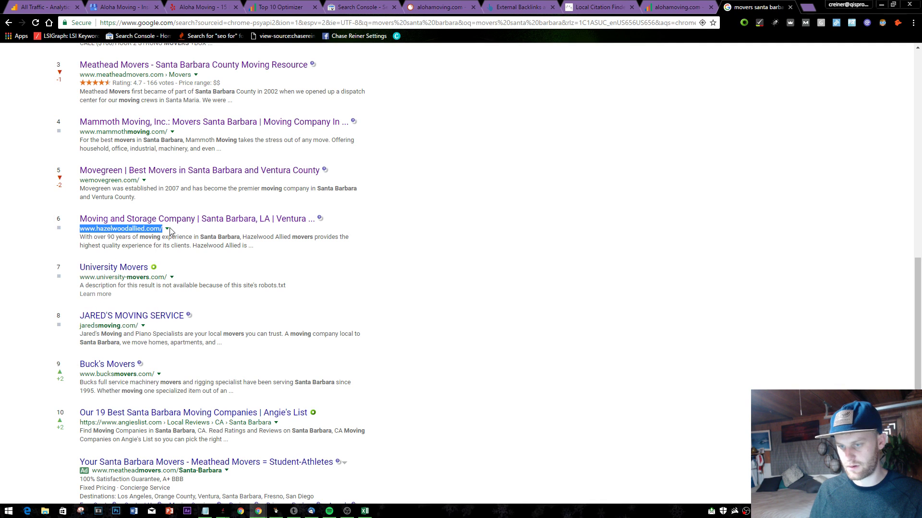
{"action": "left_click", "coordinate": [677, 6]}
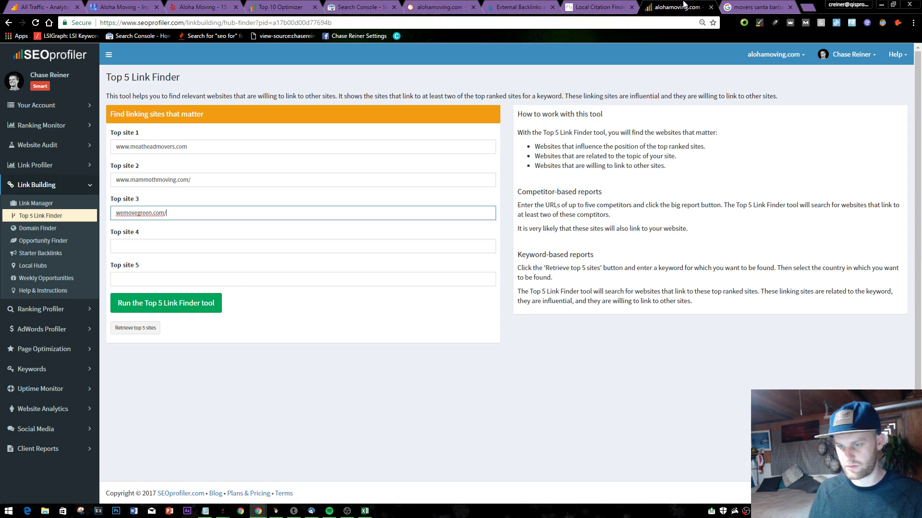
{"action": "left_click", "coordinate": [200, 236]}
{"action": "left_click", "coordinate": [261, 243]}
{"action": "key", "text": "ctrl+v"}
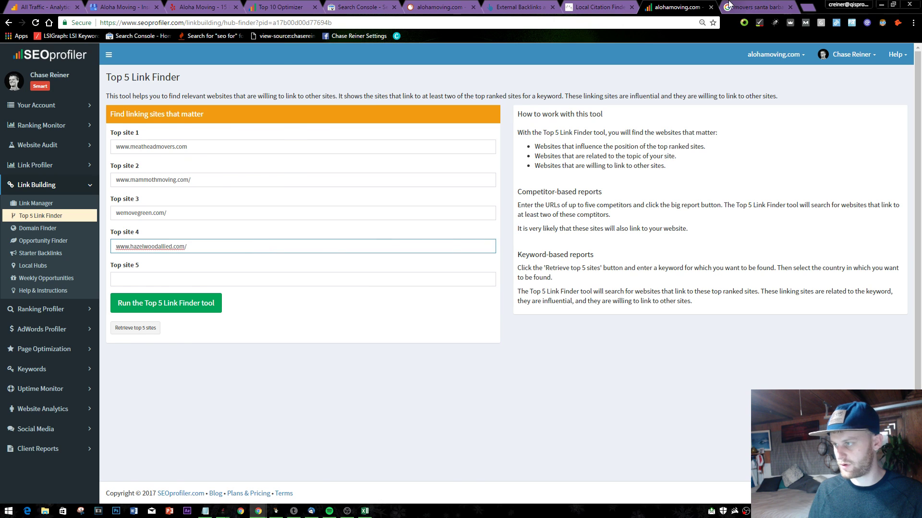
- Paste university-movers.com into Top site 5 and run the Top 5 Link Finder
{"action": "left_click", "coordinate": [756, 7]}
{"action": "scroll", "coordinate": [391, 181], "scroll_direction": "down", "scroll_amount": 2}
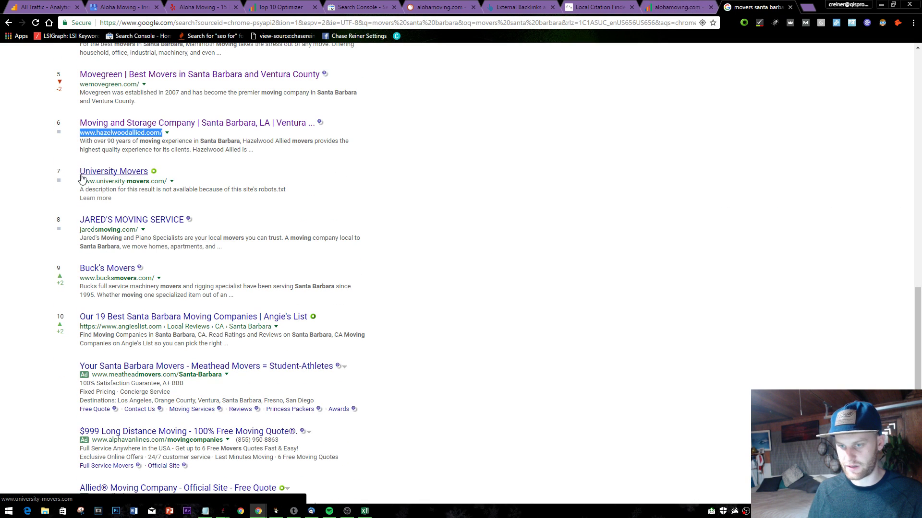
{"action": "left_click_drag", "start_coordinate": [80, 181], "coordinate": [167, 182]}
{"action": "key", "text": "ctrl+c"}
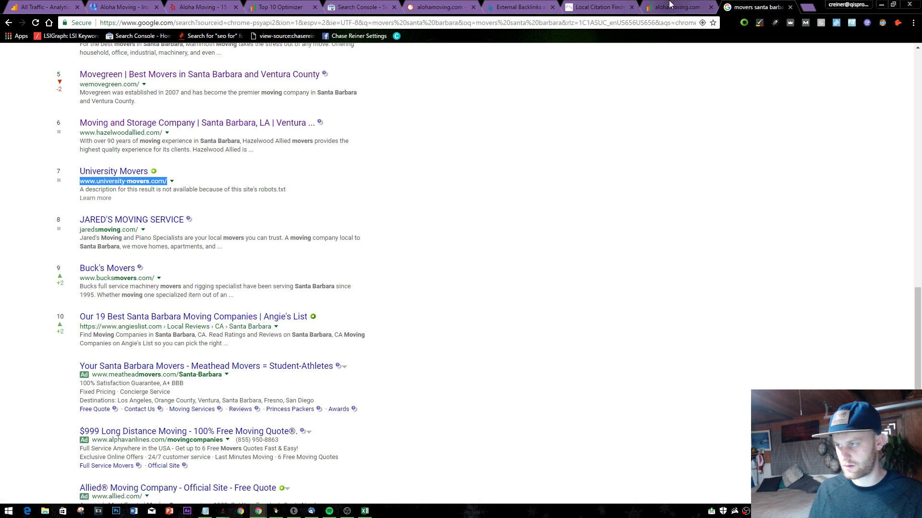
{"action": "left_click", "coordinate": [669, 5]}
{"action": "left_click", "coordinate": [126, 279]}
{"action": "key", "text": "ctrl+v"}
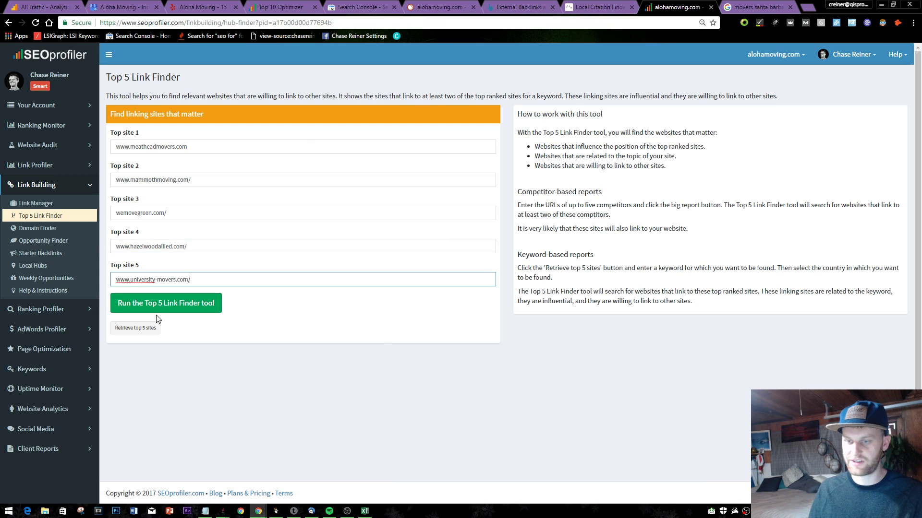
{"action": "left_click", "coordinate": [187, 311]}
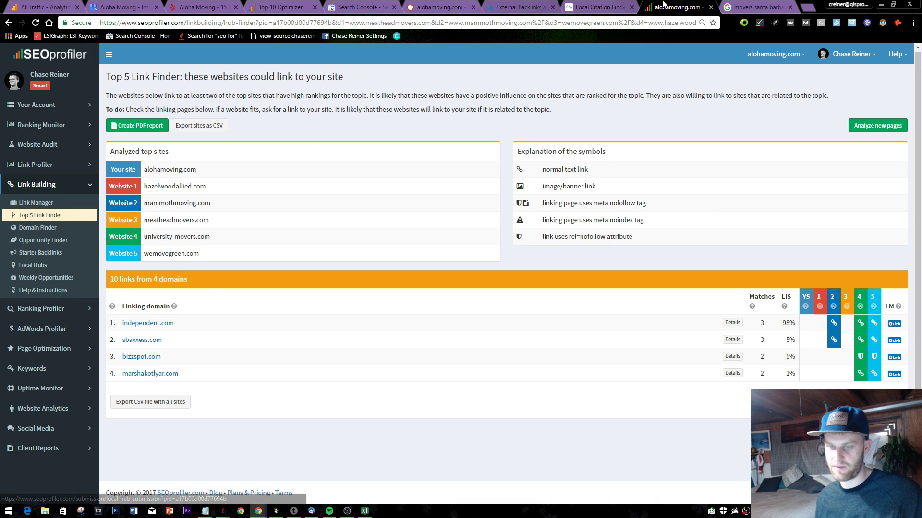
- After reviewing the 10-link, 4-domain report, switch to another browser tab
{"action": "left_click", "coordinate": [756, 7]}
- Look up university-movers.com in Ahrefs Site Explorer and open its backlinks report
{"action": "left_click", "coordinate": [527, 13]}
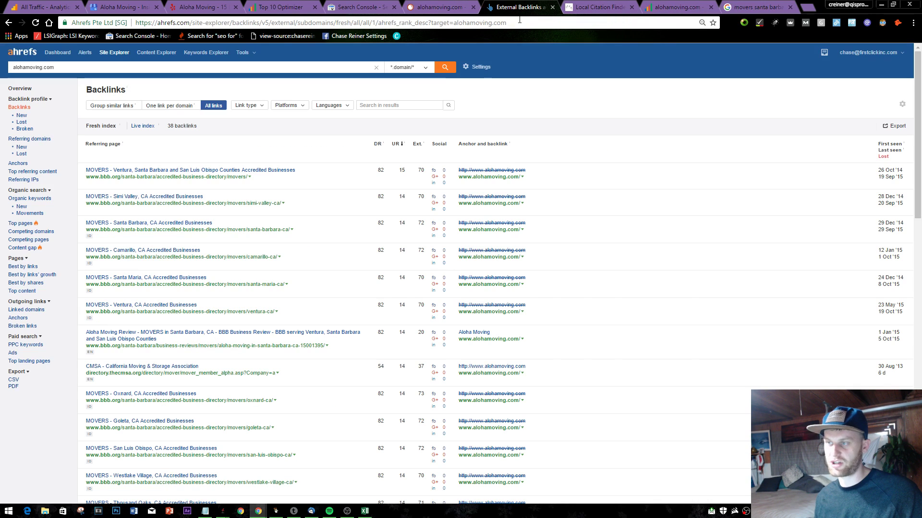
{"action": "left_click", "coordinate": [148, 67]}
{"action": "key", "text": "ctrl+v"}
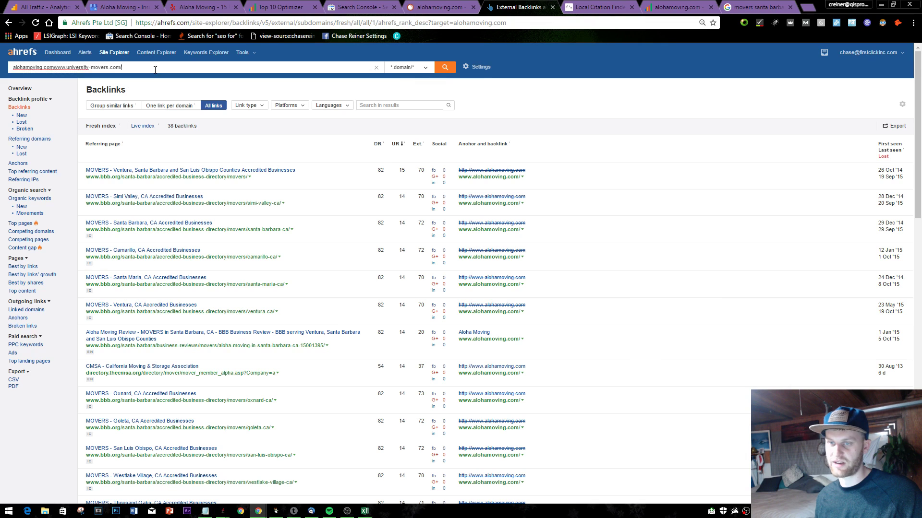
{"action": "key", "text": "ctrl+a"}
{"action": "key", "text": "ctrl+v"}
{"action": "left_click", "coordinate": [447, 67]}
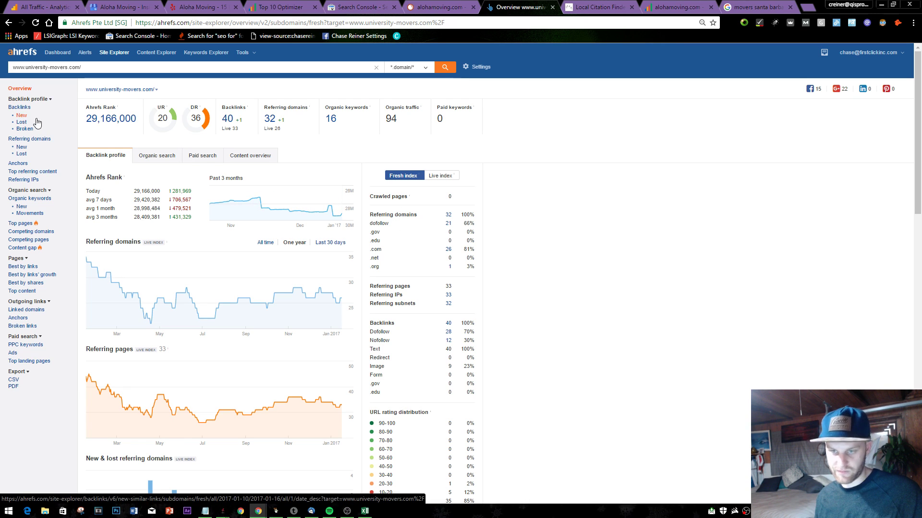
{"action": "left_click", "coordinate": [29, 107]}
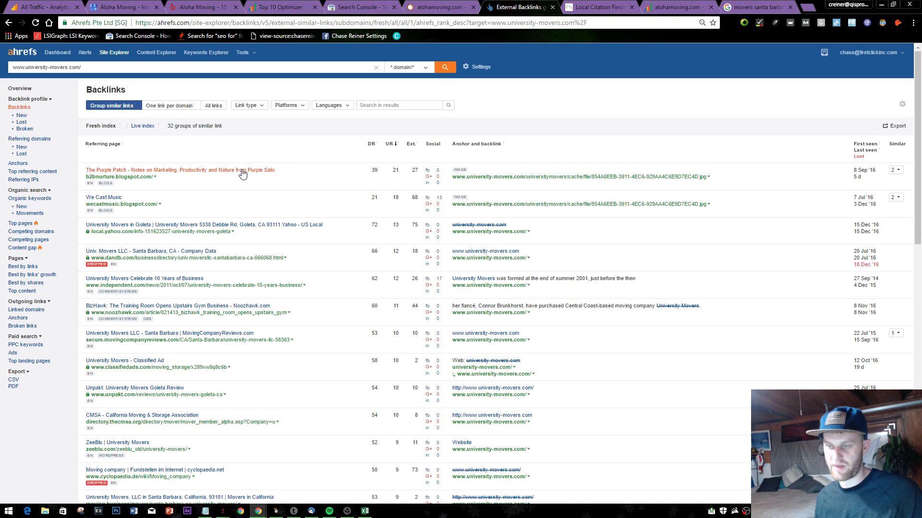
- Open the Purple Patch blog linking page in a new tab, skim it, and close it
{"action": "right_click", "coordinate": [169, 173]}
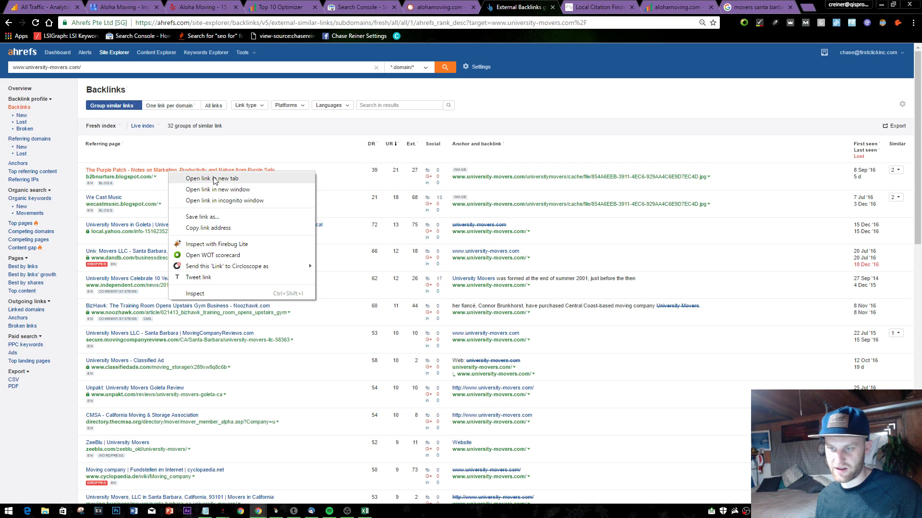
{"action": "left_click", "coordinate": [182, 178]}
{"action": "left_click", "coordinate": [547, 8]}
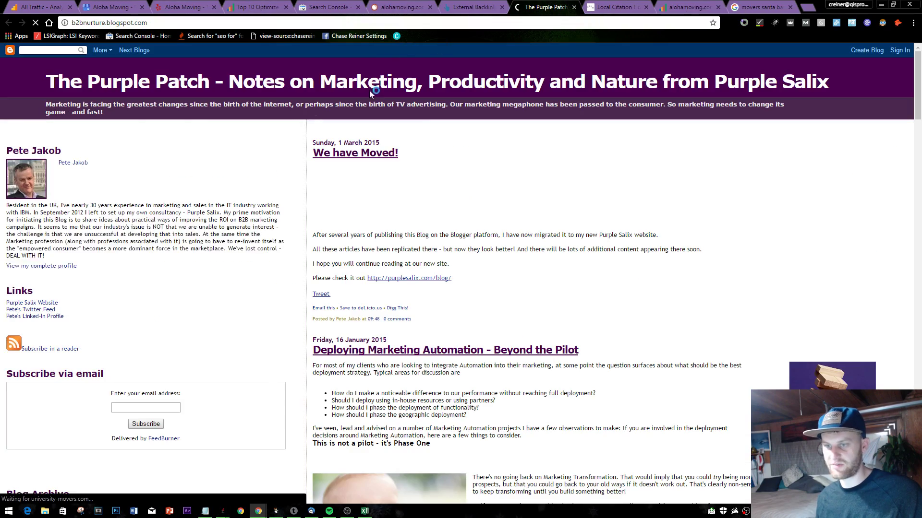
{"action": "scroll", "coordinate": [364, 145], "scroll_direction": "down", "scroll_amount": 15}
{"action": "scroll", "coordinate": [364, 145], "scroll_direction": "up", "scroll_amount": 15}
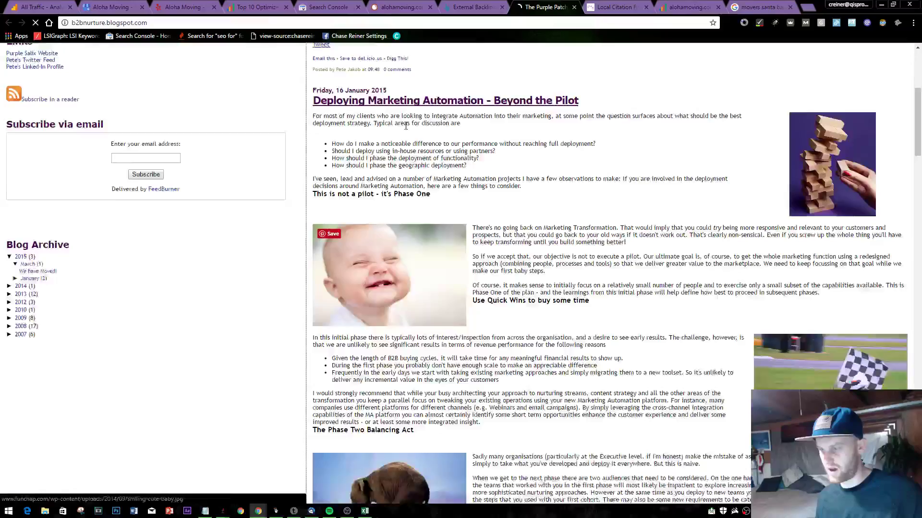
{"action": "left_click", "coordinate": [573, 8]}
{"action": "scroll", "coordinate": [187, 260], "scroll_direction": "down", "scroll_amount": 7}
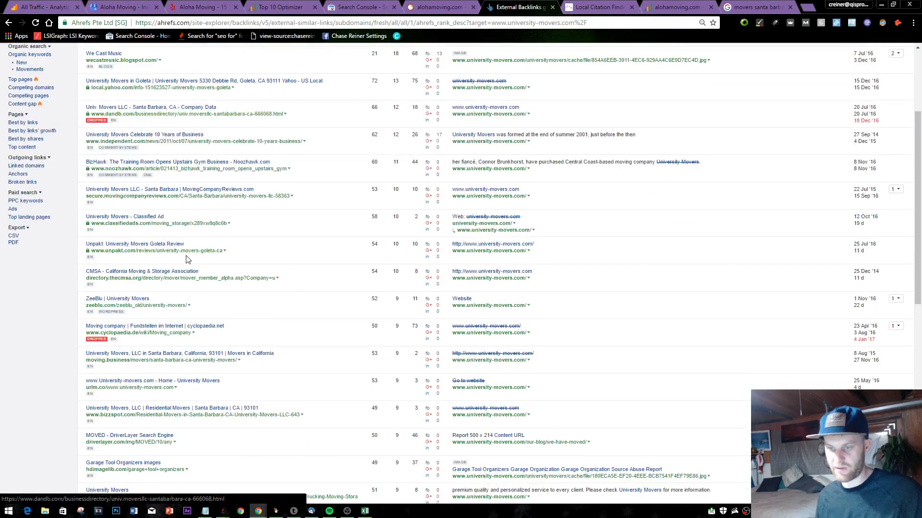
{"action": "scroll", "coordinate": [133, 239], "scroll_direction": "up", "scroll_amount": 4}
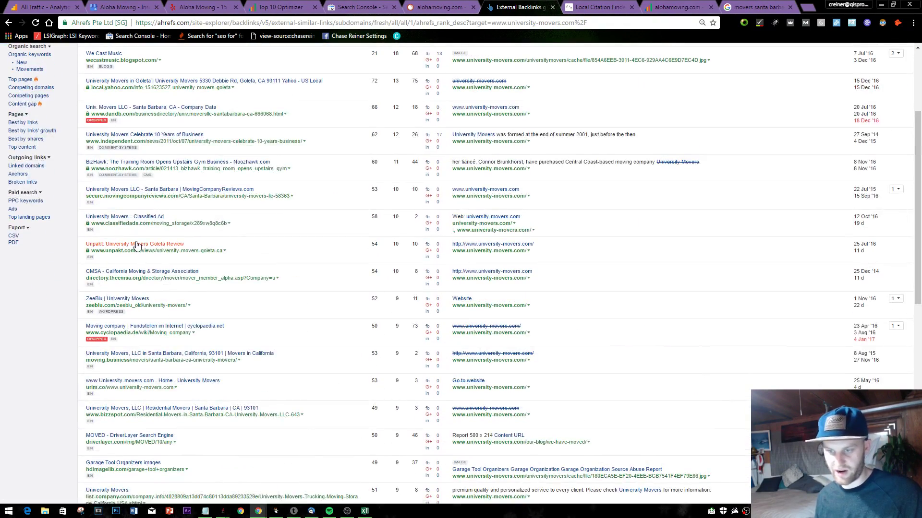
- Inspect the Unpakt University Movers review page, close it, and return to the Local Citation Finder
{"action": "right_click", "coordinate": [136, 244]}
{"action": "left_click", "coordinate": [154, 246]}
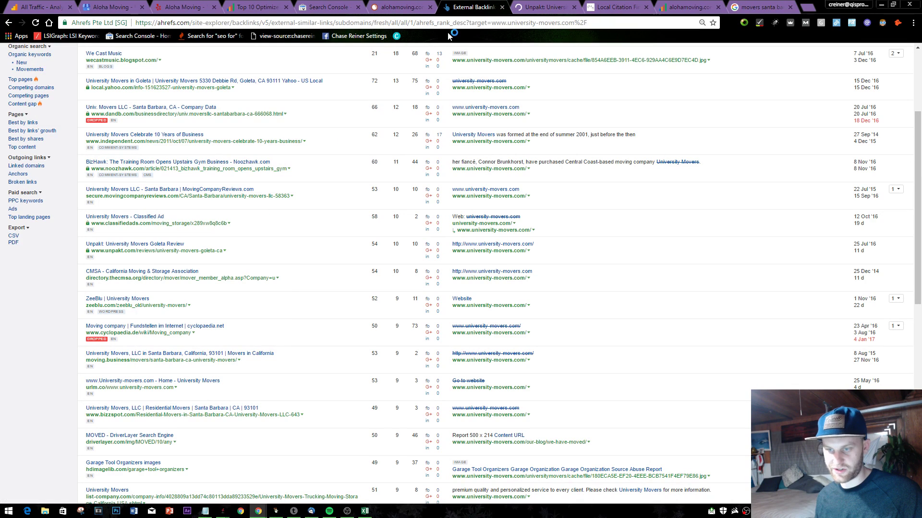
{"action": "left_click", "coordinate": [544, 7]}
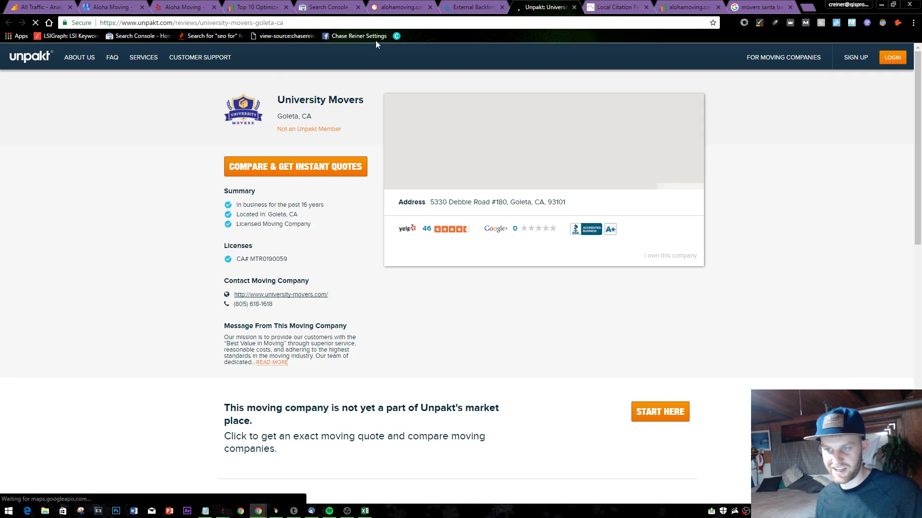
{"action": "left_click", "coordinate": [159, 20]}
{"action": "left_click", "coordinate": [148, 236]}
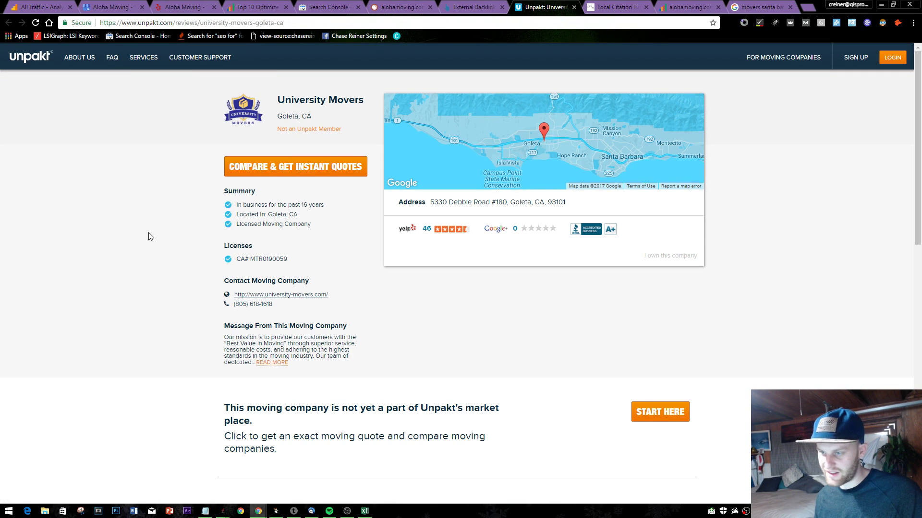
{"action": "scroll", "coordinate": [186, 210], "scroll_direction": "down", "scroll_amount": 6}
{"action": "scroll", "coordinate": [185, 208], "scroll_direction": "up", "scroll_amount": 6}
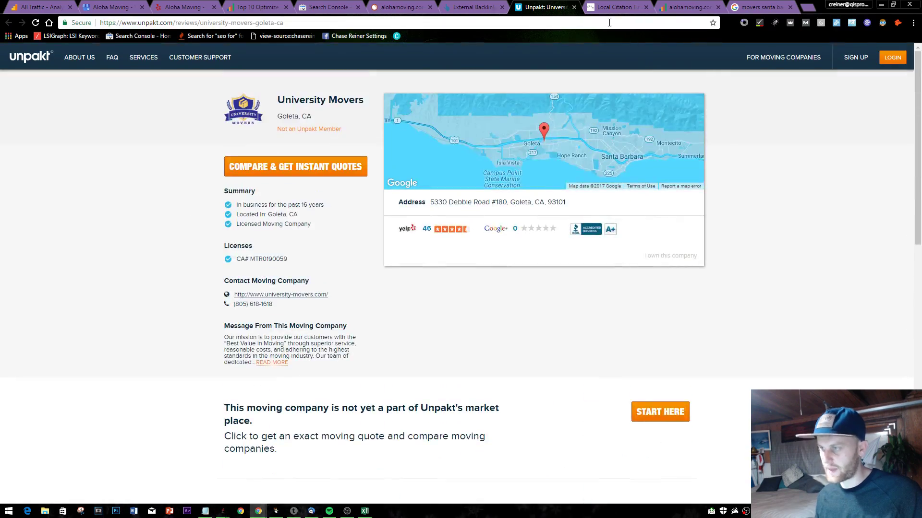
{"action": "left_click", "coordinate": [574, 7]}
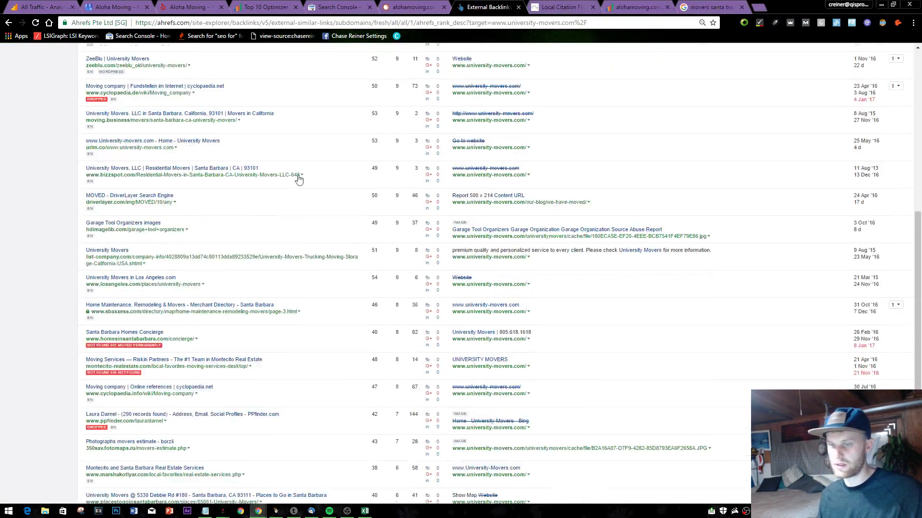
{"action": "scroll", "coordinate": [299, 179], "scroll_direction": "up", "scroll_amount": 10}
{"action": "left_click", "coordinate": [597, 7]}
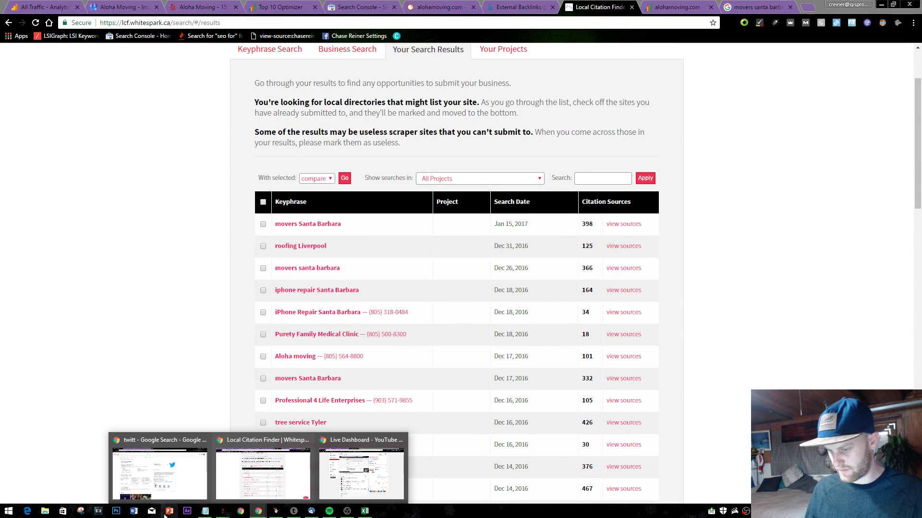
- Add '--- Start generating hyper local links' to the Notepad action list below the keywords
{"action": "left_click", "coordinate": [205, 511]}
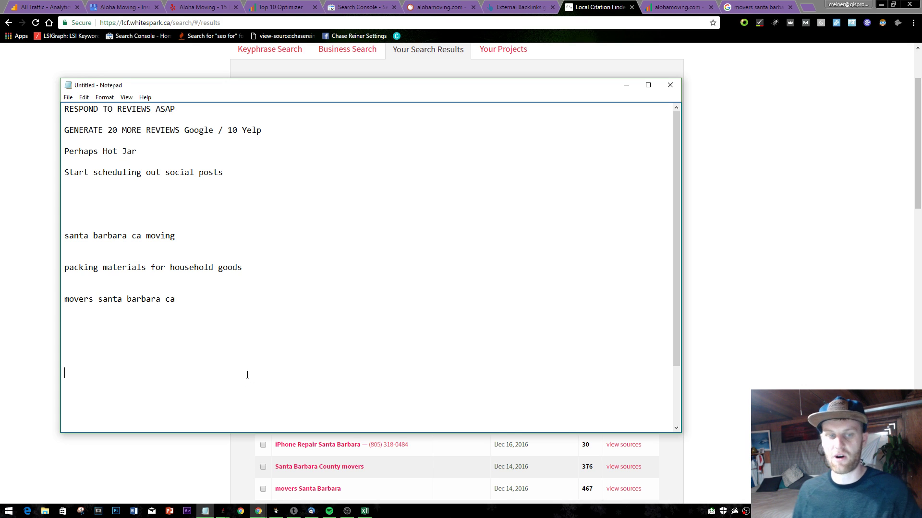
{"action": "left_click", "coordinate": [202, 284]}
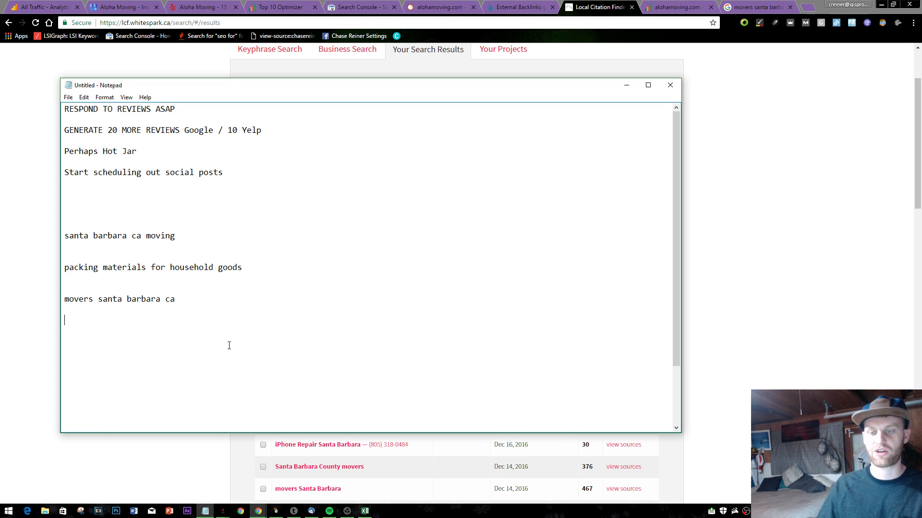
{"action": "left_click", "coordinate": [185, 352]}
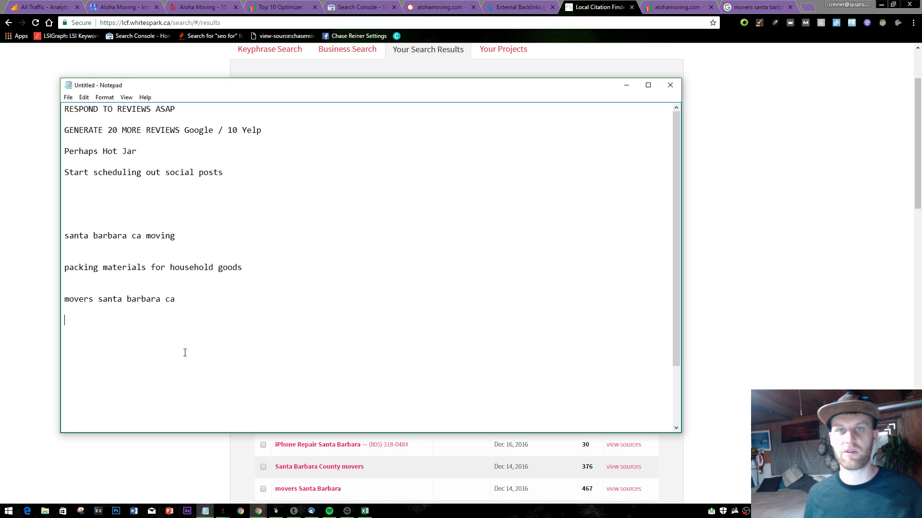
{"action": "key", "text": "Return"}
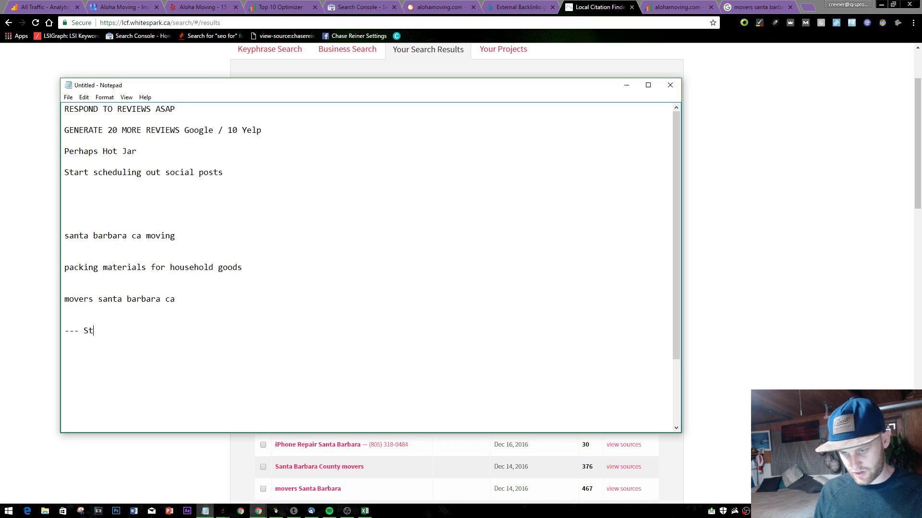
{"action": "type", "text": "enerating hyper local links"}
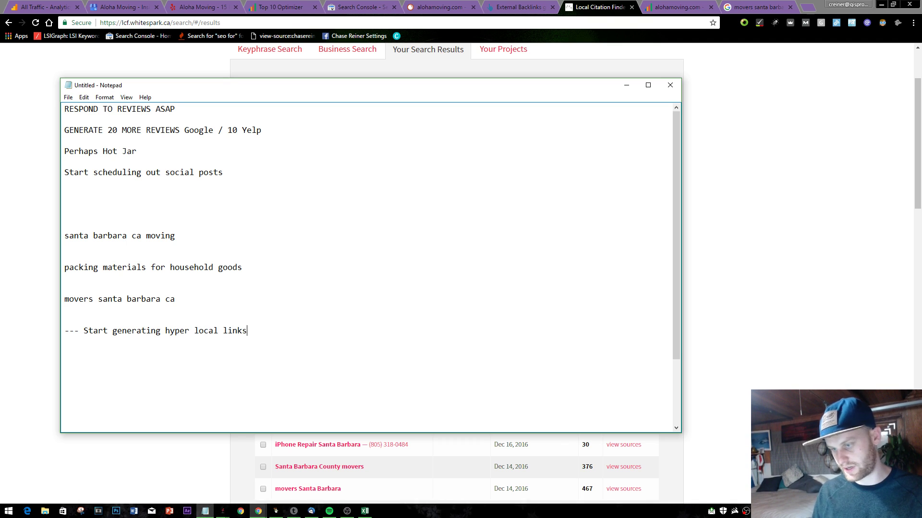
- Switch back to Chrome and open a new browser tab
{"action": "left_click", "coordinate": [787, 5]}
{"action": "left_click", "coordinate": [600, 7]}
{"action": "key", "text": "alt+Tab"}
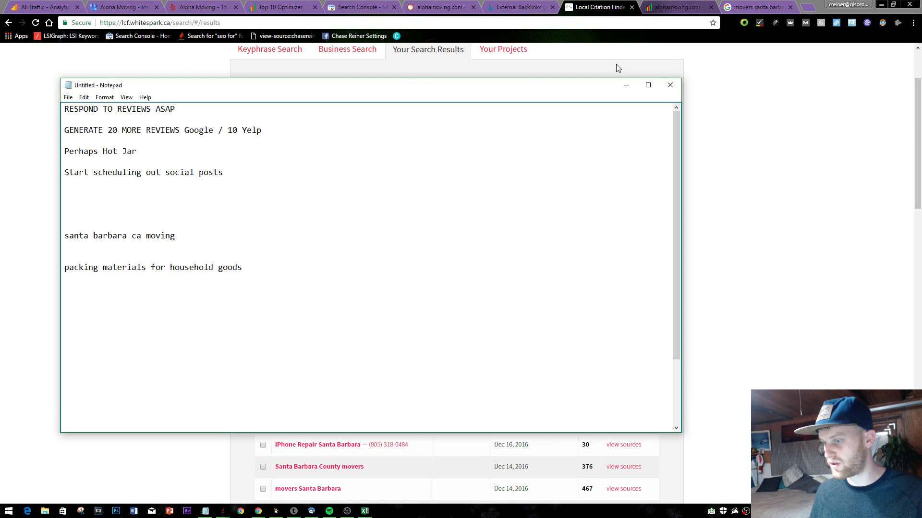
{"action": "left_click", "coordinate": [807, 7]}
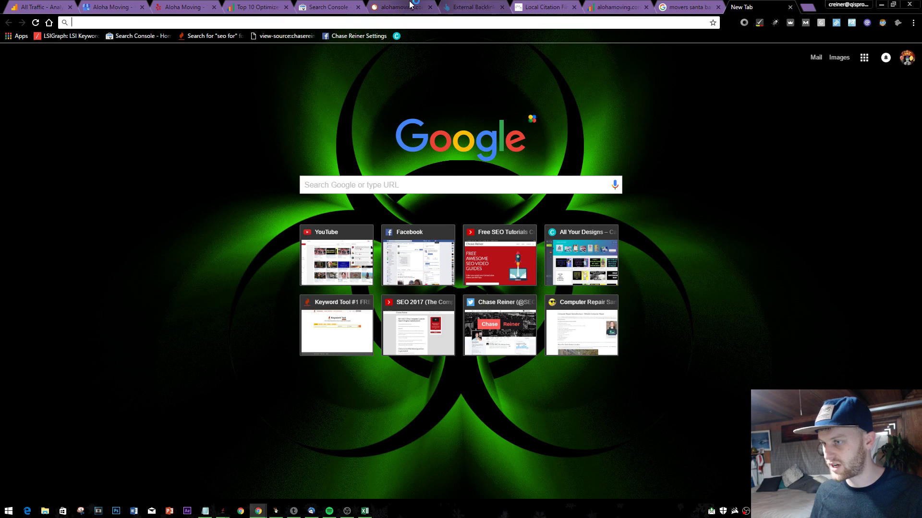
- Close the empty tab and view sources for the movers Santa Barbara search, led by manta.com
{"action": "left_click", "coordinate": [789, 7]}
{"action": "left_click", "coordinate": [737, 6]}
{"action": "left_click", "coordinate": [756, 7]}
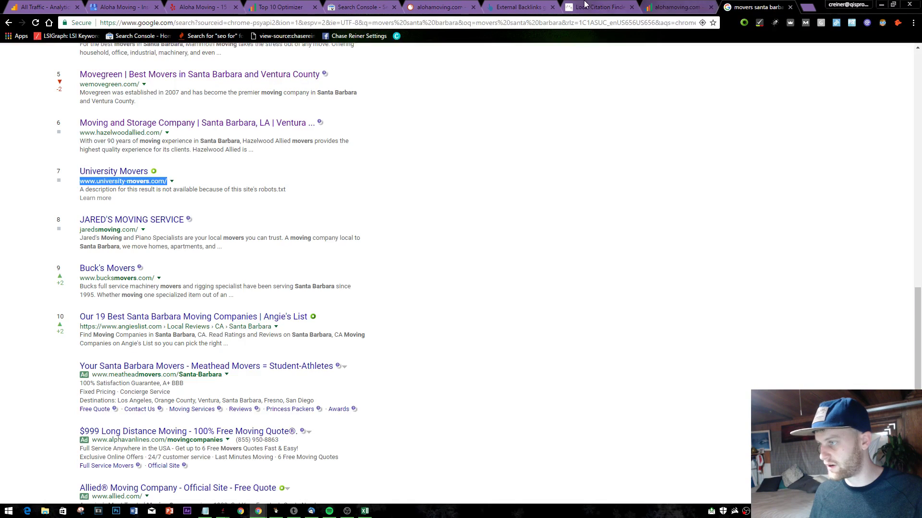
{"action": "left_click", "coordinate": [596, 7]}
{"action": "left_click", "coordinate": [618, 223]}
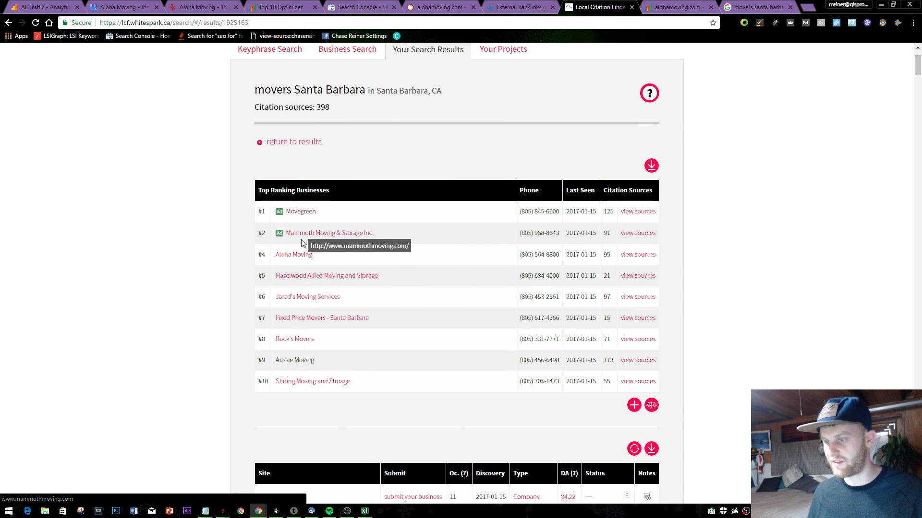
{"action": "scroll", "coordinate": [613, 301], "scroll_direction": "down", "scroll_amount": 8}
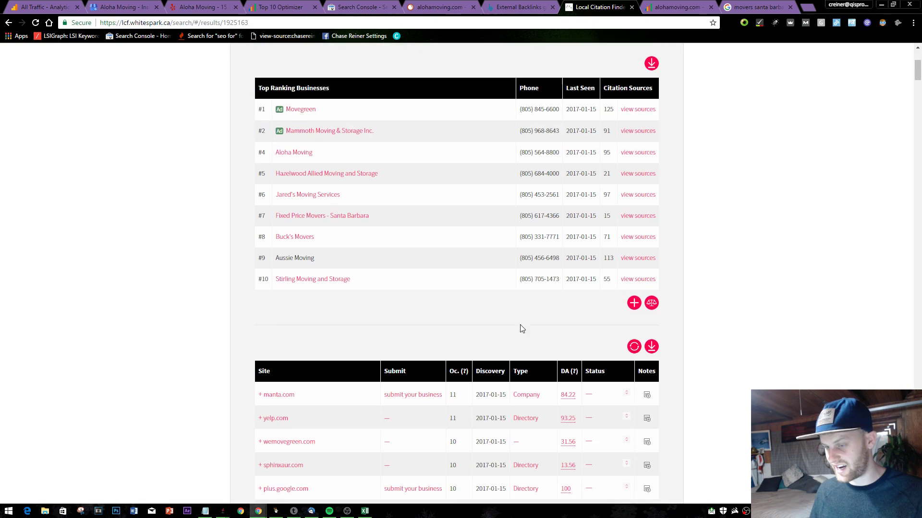
{"action": "scroll", "coordinate": [514, 336], "scroll_direction": "up", "scroll_amount": 5}
{"action": "scroll", "coordinate": [679, 395], "scroll_direction": "up", "scroll_amount": 2}
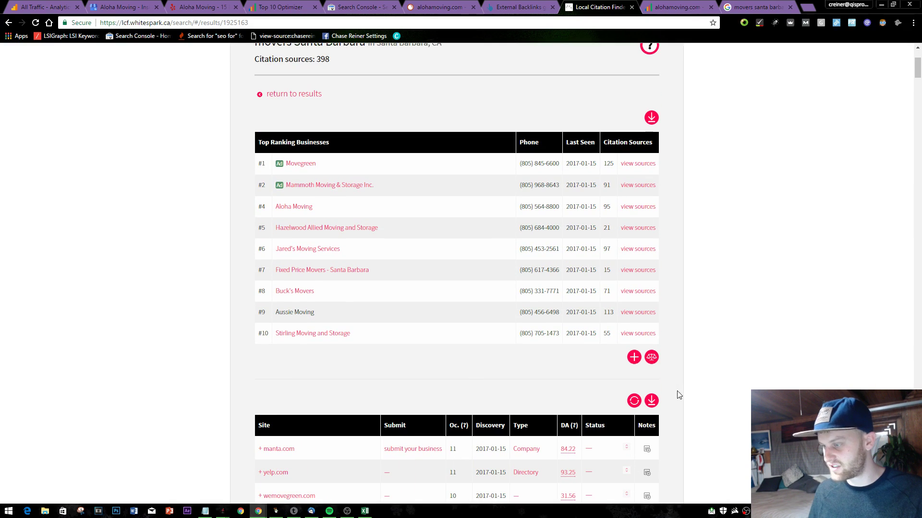
- Compare citation sources for Aloha Moving and the top-ranking Santa Barbara movers, then close the grid
{"action": "left_click", "coordinate": [651, 358]}
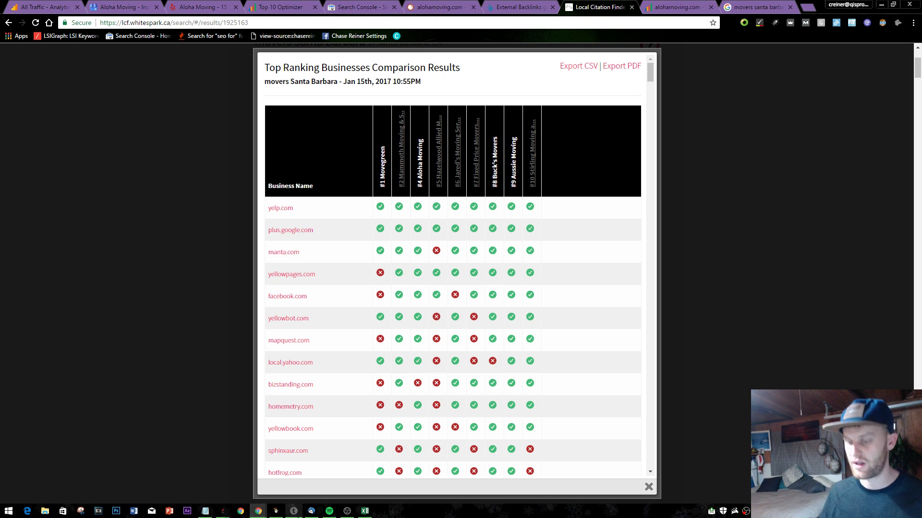
{"action": "scroll", "coordinate": [411, 330], "scroll_direction": "down", "scroll_amount": 1}
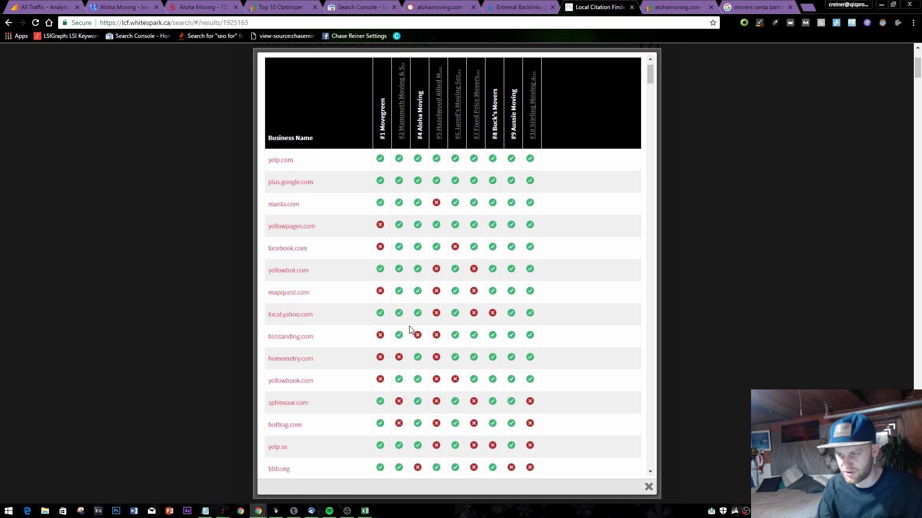
{"action": "scroll", "coordinate": [396, 328], "scroll_direction": "up", "scroll_amount": 1}
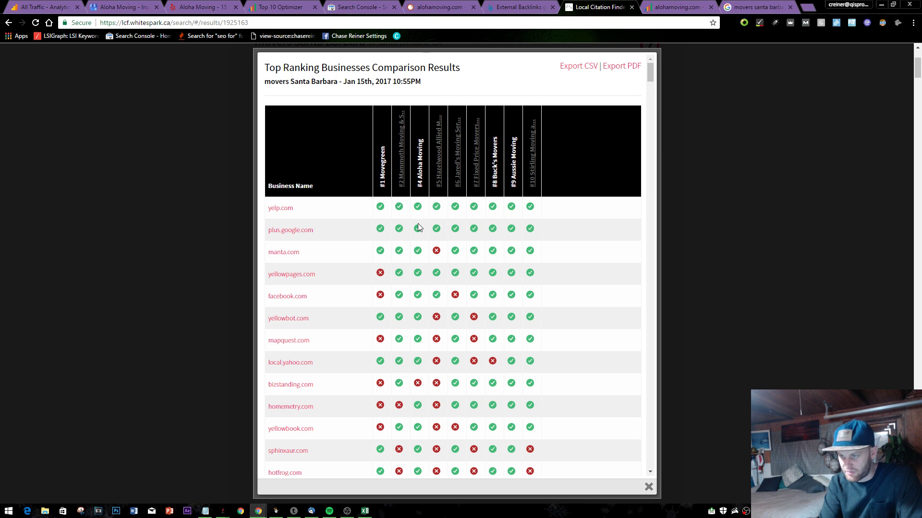
{"action": "scroll", "coordinate": [369, 239], "scroll_direction": "down", "scroll_amount": 1}
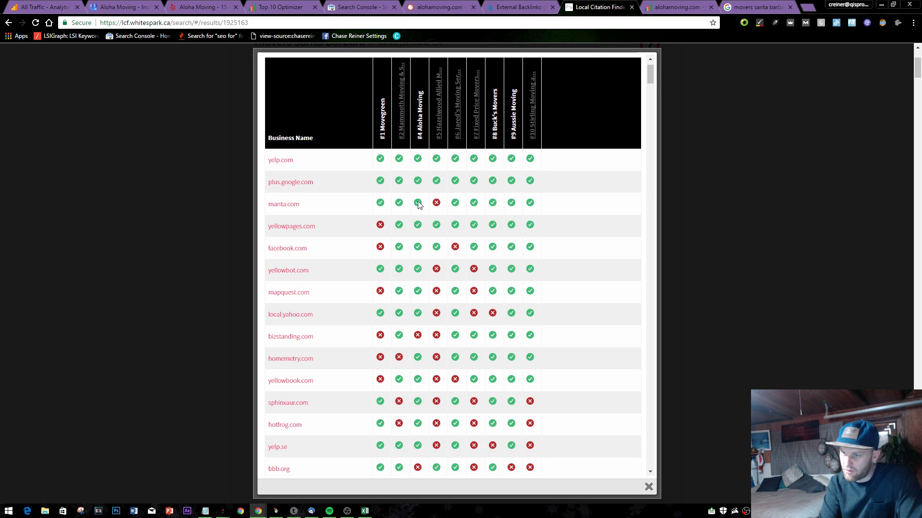
{"action": "scroll", "coordinate": [418, 268], "scroll_direction": "down", "scroll_amount": 4}
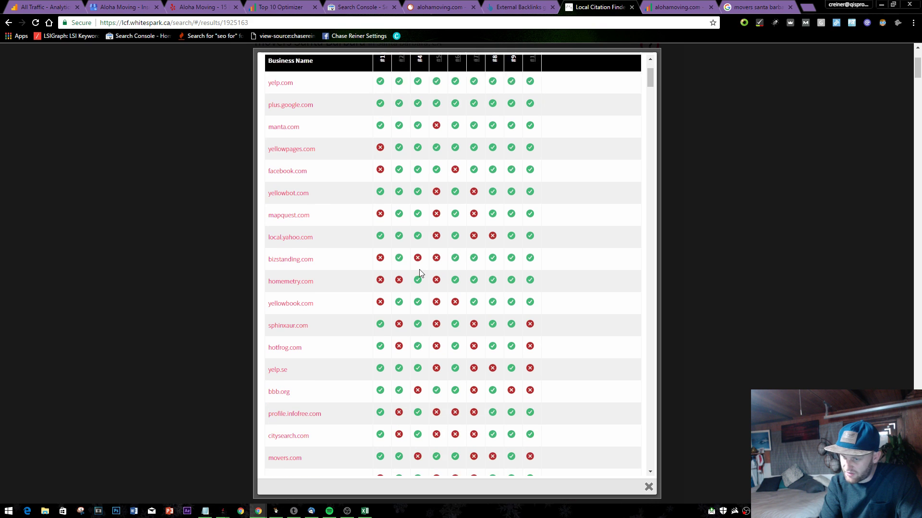
{"action": "scroll", "coordinate": [419, 274], "scroll_direction": "down", "scroll_amount": 5}
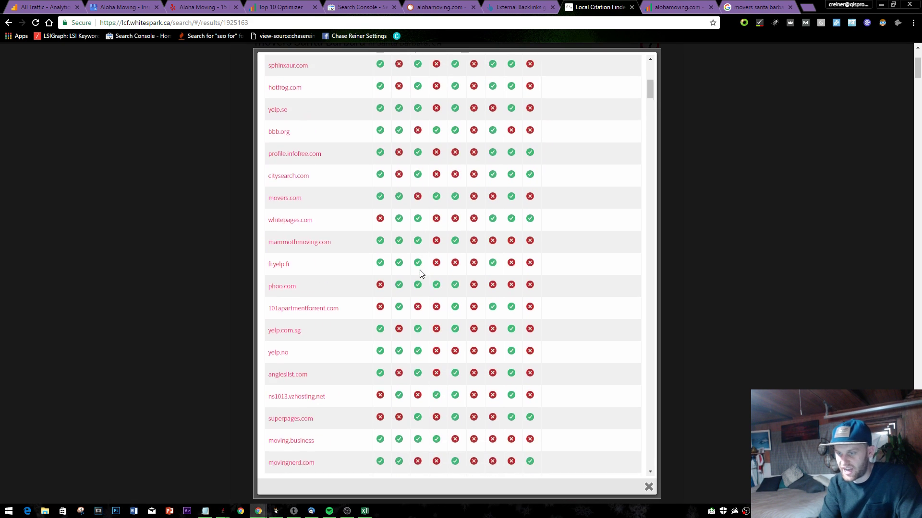
{"action": "left_click", "coordinate": [846, 196]}
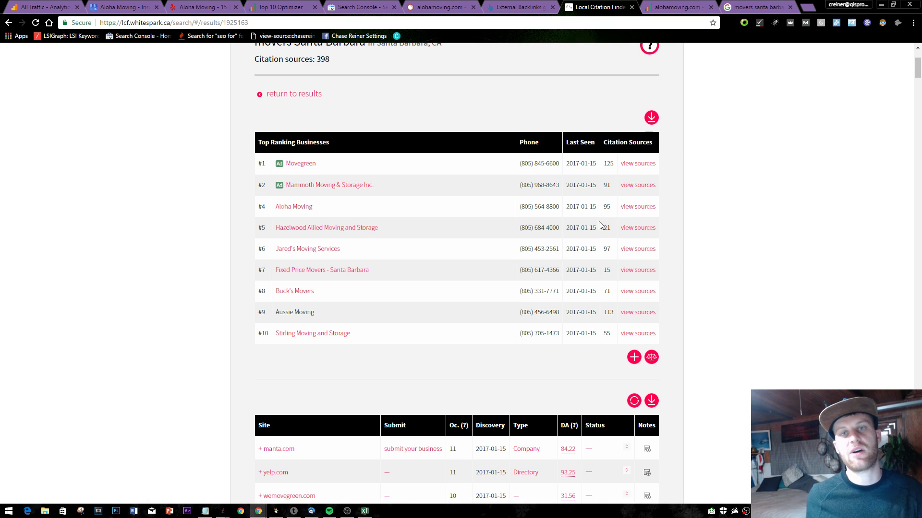
- Look over the Ahrefs backlinks and Top 10 Optimizer report tabs
{"action": "left_click", "coordinate": [518, 7]}
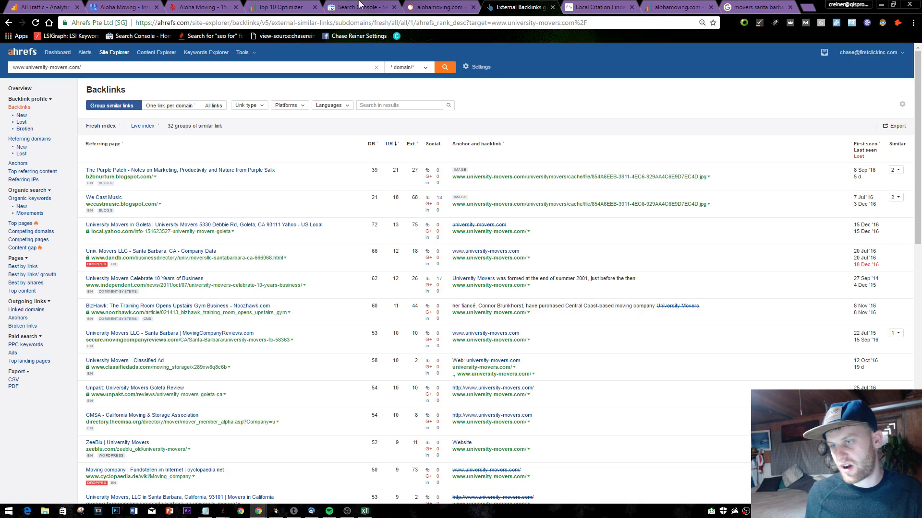
{"action": "left_click", "coordinate": [281, 7]}
{"action": "scroll", "coordinate": [303, 307], "scroll_direction": "down", "scroll_amount": 10}
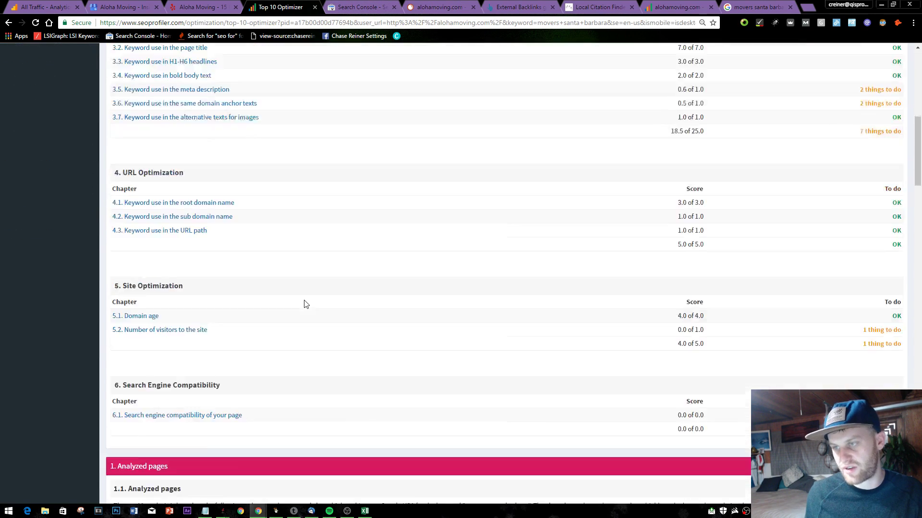
{"action": "scroll", "coordinate": [365, 135], "scroll_direction": "up", "scroll_amount": 5}
{"action": "scroll", "coordinate": [368, 139], "scroll_direction": "up", "scroll_amount": 4}
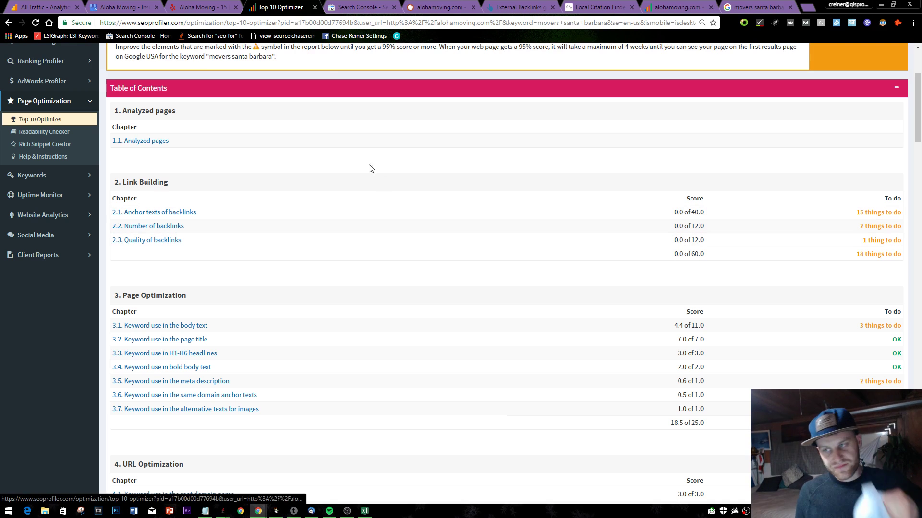
- Close the SEMrush, Ahrefs, Local Citation Finder and movers santa barbara search tabs
{"action": "left_click", "coordinate": [463, 7]}
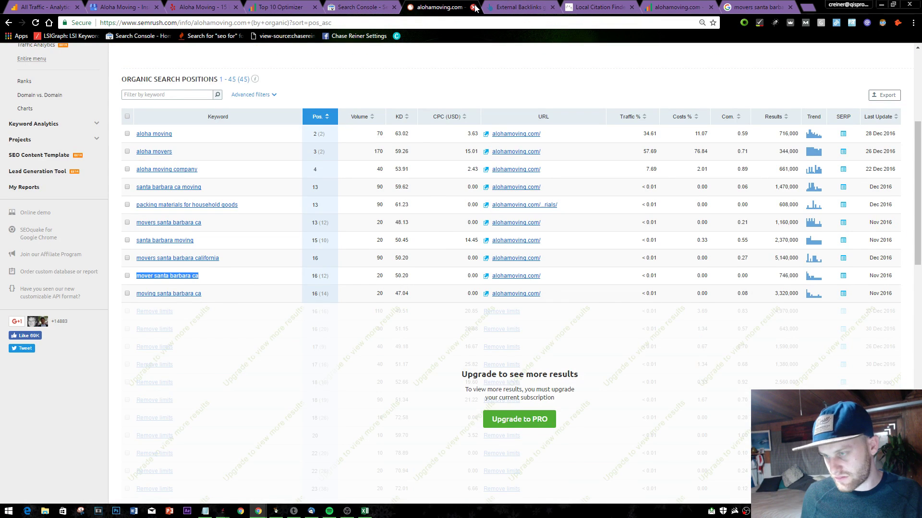
{"action": "left_click", "coordinate": [474, 7]}
{"action": "left_click", "coordinate": [473, 7]}
{"action": "left_click", "coordinate": [474, 7]}
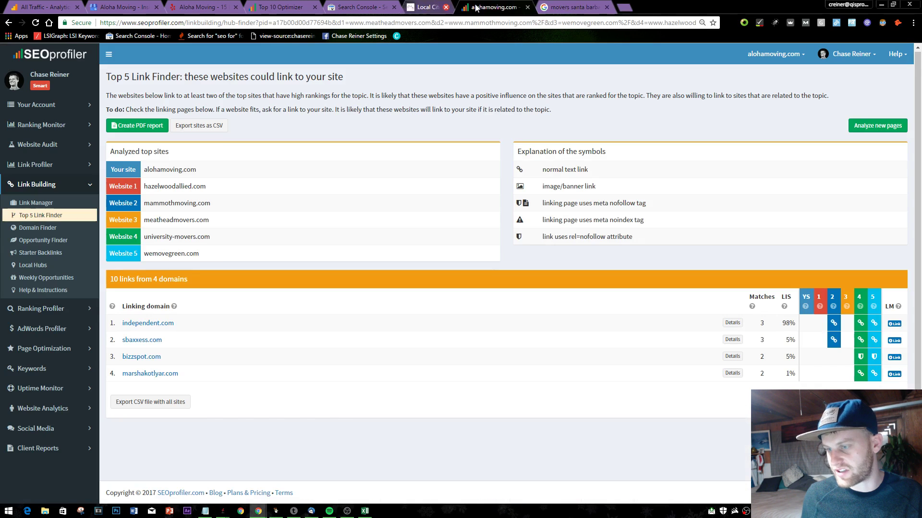
{"action": "left_click", "coordinate": [524, 7]}
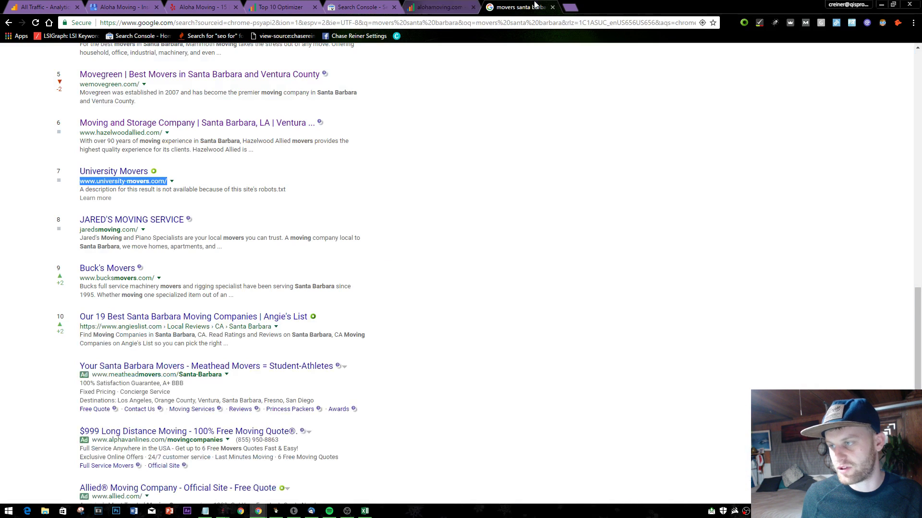
{"action": "left_click", "coordinate": [553, 7]}
- Close the Search Console tab and reopen the accidentally closed Top 10 Optimizer report
{"action": "left_click", "coordinate": [423, 7]}
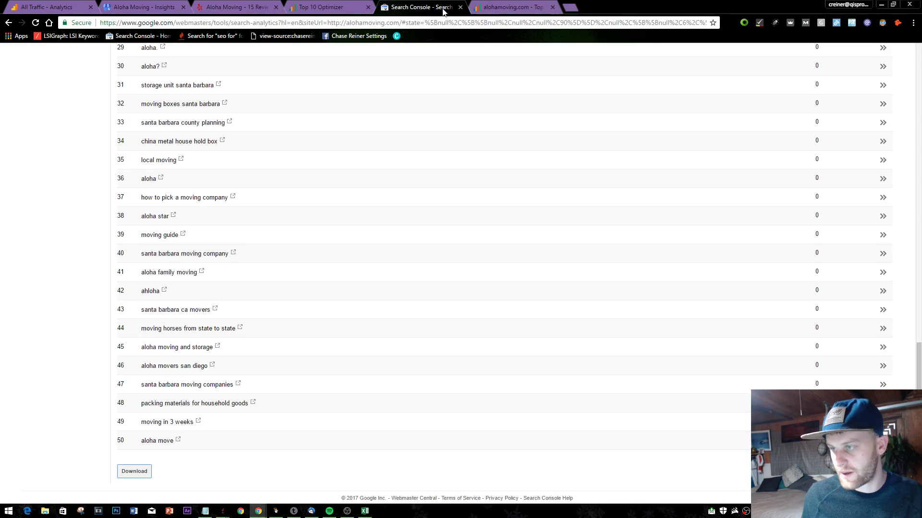
{"action": "left_click", "coordinate": [460, 7]}
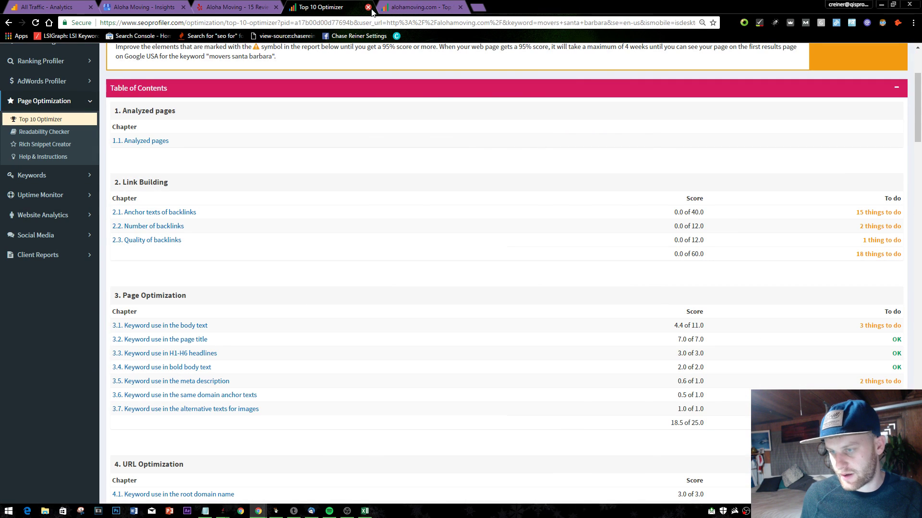
{"action": "left_click", "coordinate": [253, 6]}
{"action": "left_click", "coordinate": [368, 8]}
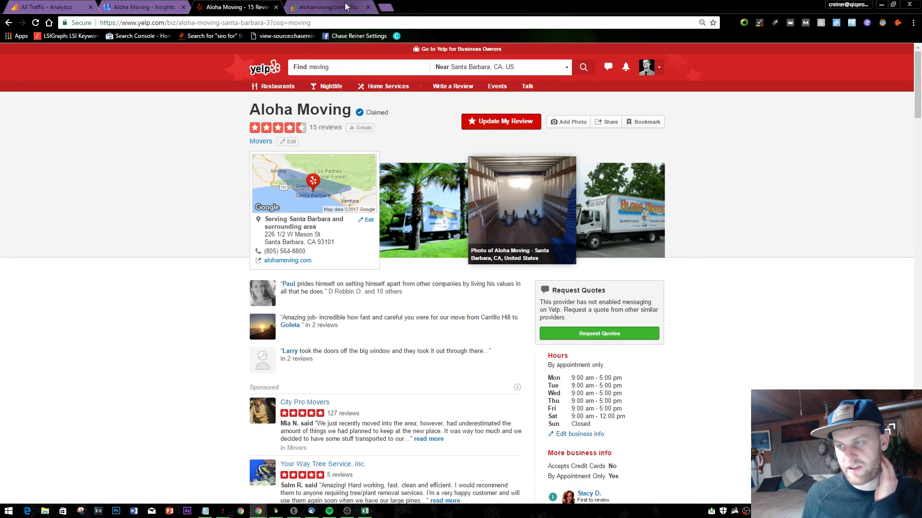
{"action": "key", "text": "ctrl+shift+t"}
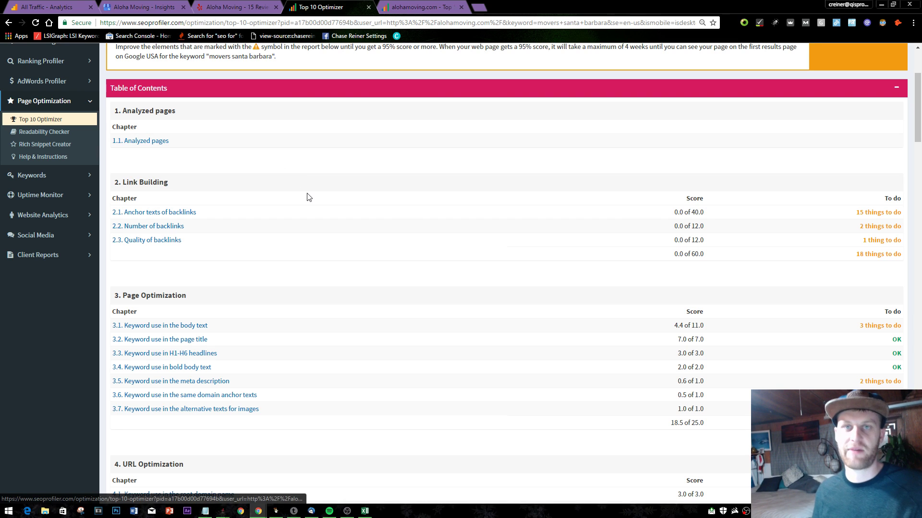
- Open the detailed suggestions for 3.1 Keyword use in the body text
{"action": "scroll", "coordinate": [295, 208], "scroll_direction": "down", "scroll_amount": 5}
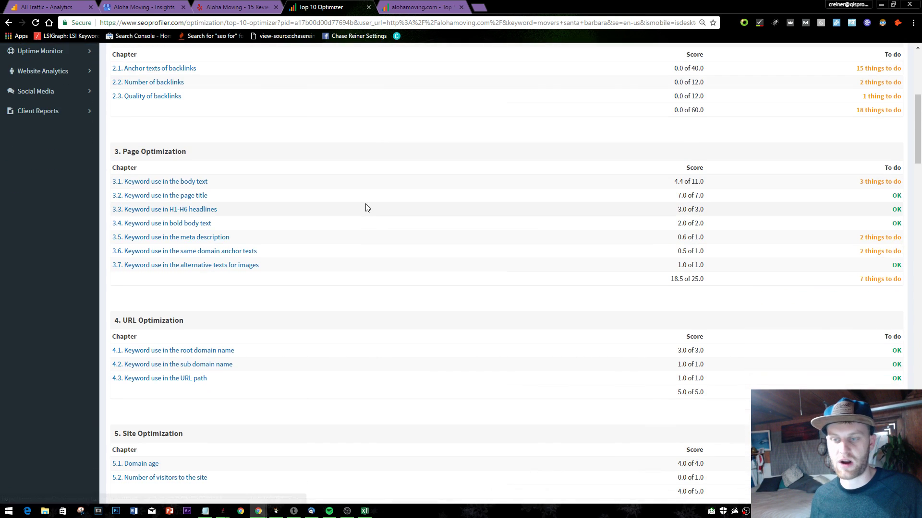
{"action": "scroll", "coordinate": [281, 226], "scroll_direction": "up", "scroll_amount": 5}
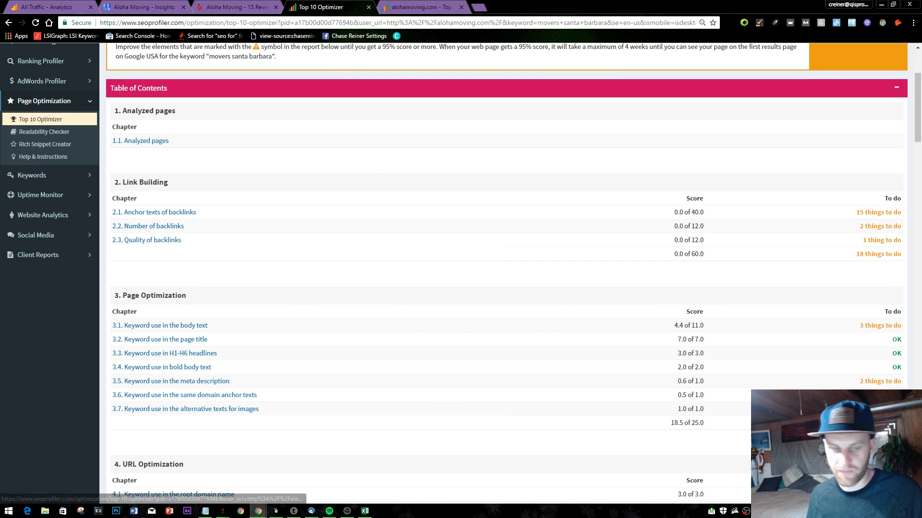
{"action": "scroll", "coordinate": [65, 283], "scroll_direction": "down", "scroll_amount": 2}
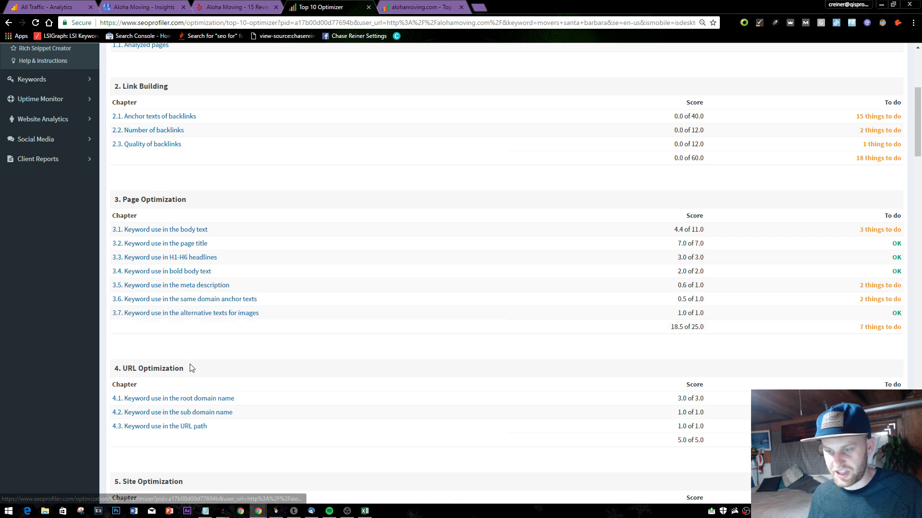
{"action": "left_click", "coordinate": [195, 231]}
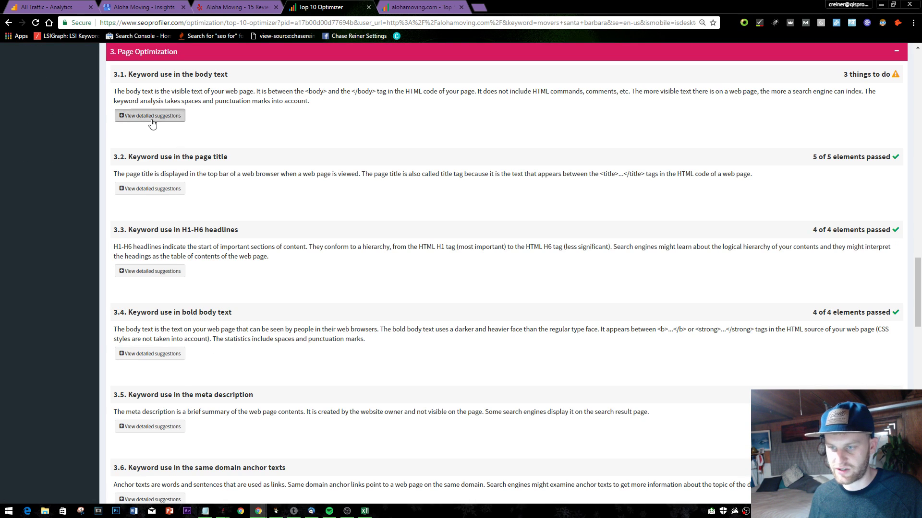
{"action": "left_click", "coordinate": [149, 117]}
{"action": "scroll", "coordinate": [304, 219], "scroll_direction": "down", "scroll_amount": 2}
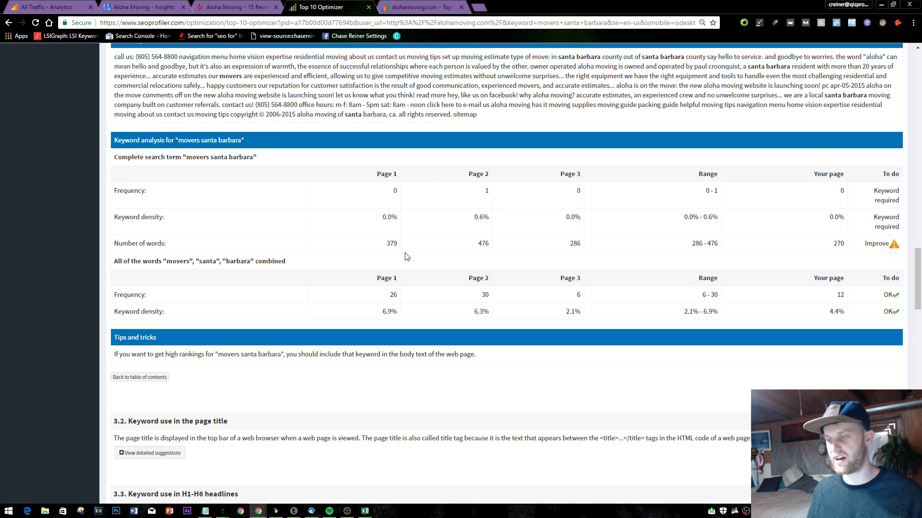
- Point out the 'movers santa barbara' term and the top pages' 379 and 476 word counts
{"action": "double_click", "coordinate": [218, 157]}
{"action": "left_click", "coordinate": [218, 157]}
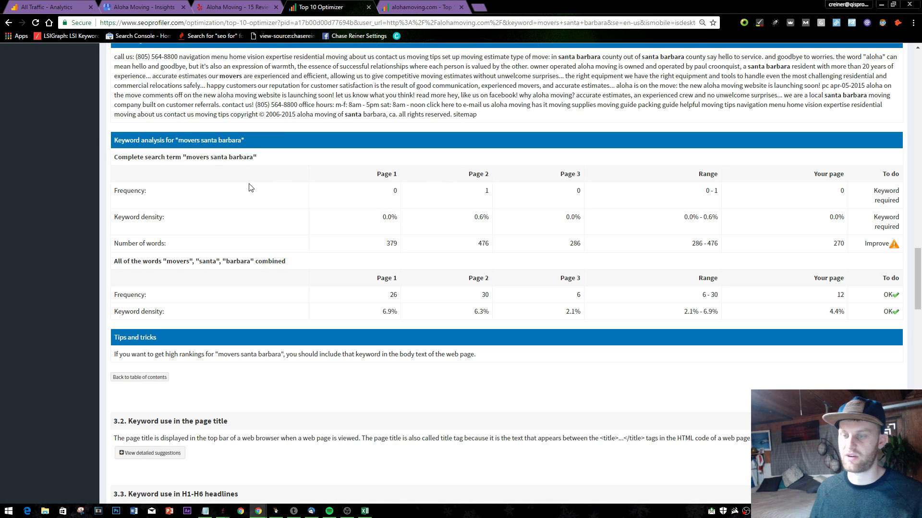
{"action": "double_click", "coordinate": [391, 244]}
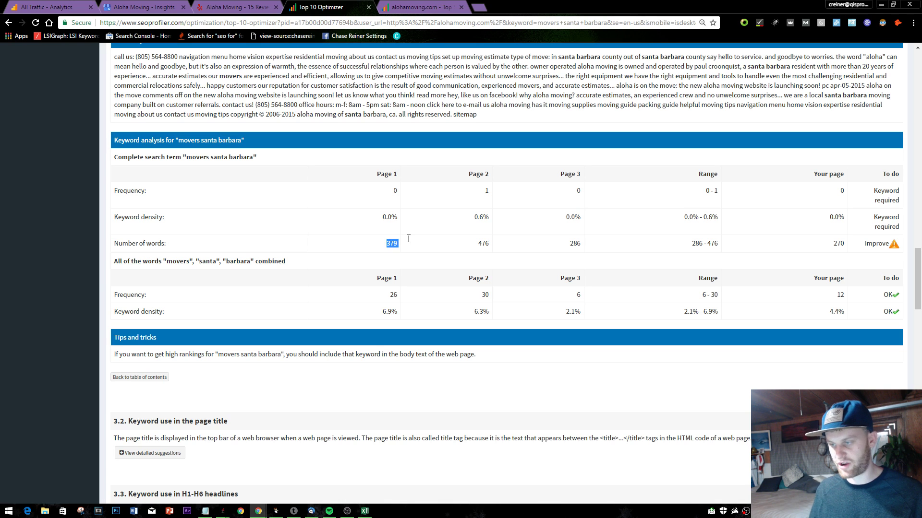
{"action": "left_click", "coordinate": [410, 243]}
{"action": "double_click", "coordinate": [482, 244]}
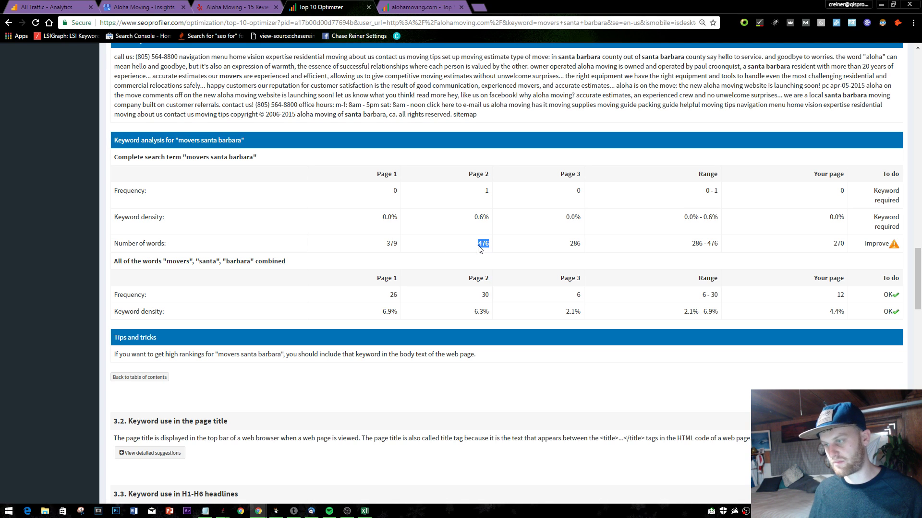
{"action": "left_click", "coordinate": [485, 253]}
- Highlight the 286–476 word range and the homepage's 270 words, then start a new tab with 'mover'
{"action": "left_click_drag", "start_coordinate": [552, 218], "coordinate": [570, 240]}
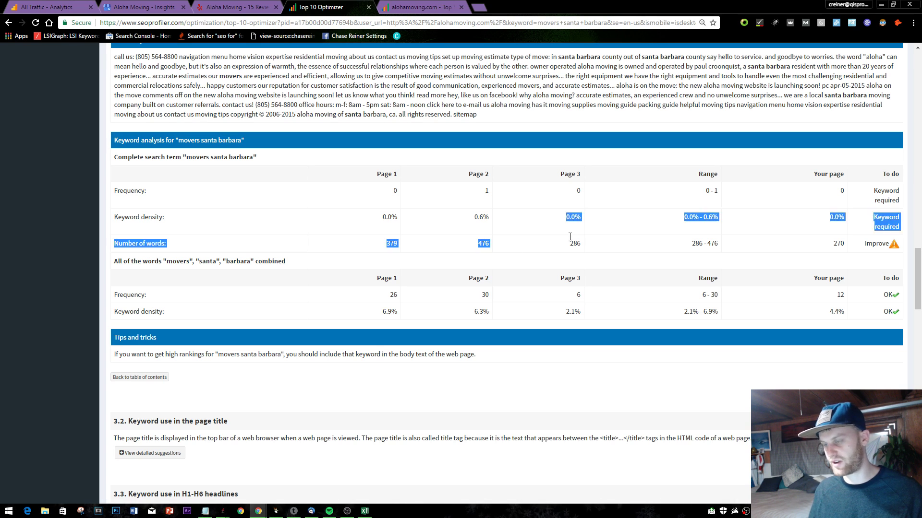
{"action": "left_click", "coordinate": [586, 245]}
{"action": "left_click_drag", "start_coordinate": [702, 244], "coordinate": [729, 247]}
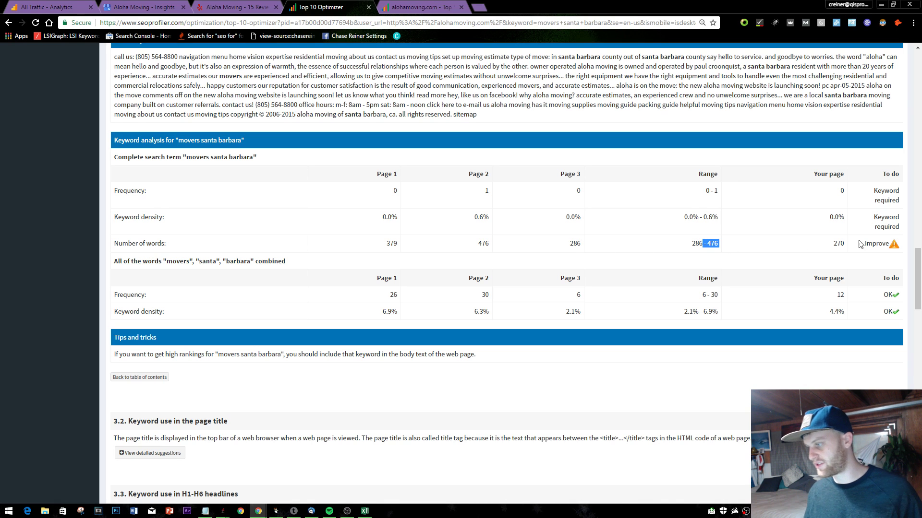
{"action": "left_click_drag", "start_coordinate": [859, 244], "coordinate": [806, 245]}
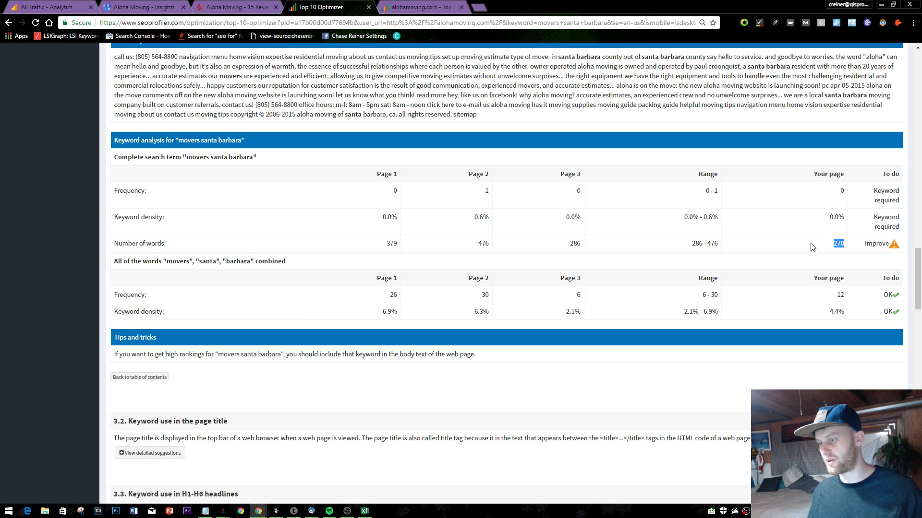
{"action": "left_click", "coordinate": [476, 5]}
{"action": "type", "text": "mov"}
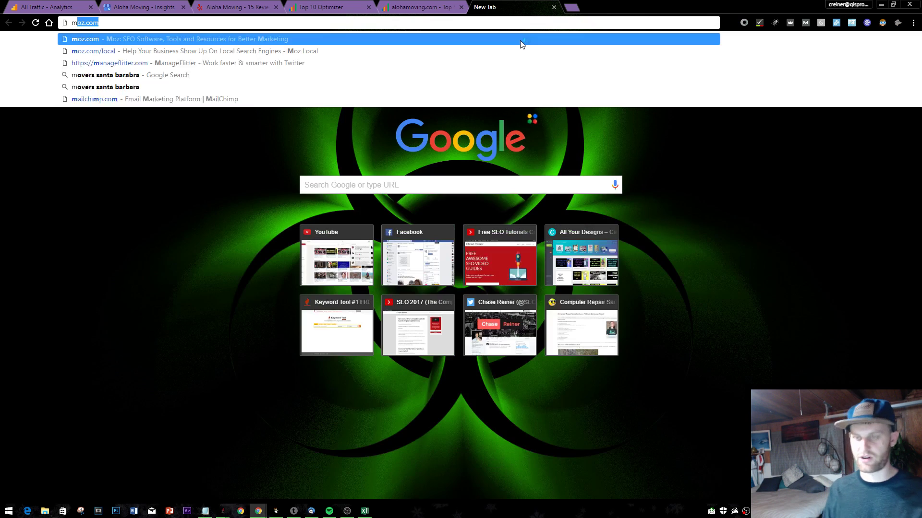
{"action": "type", "text": "er"}
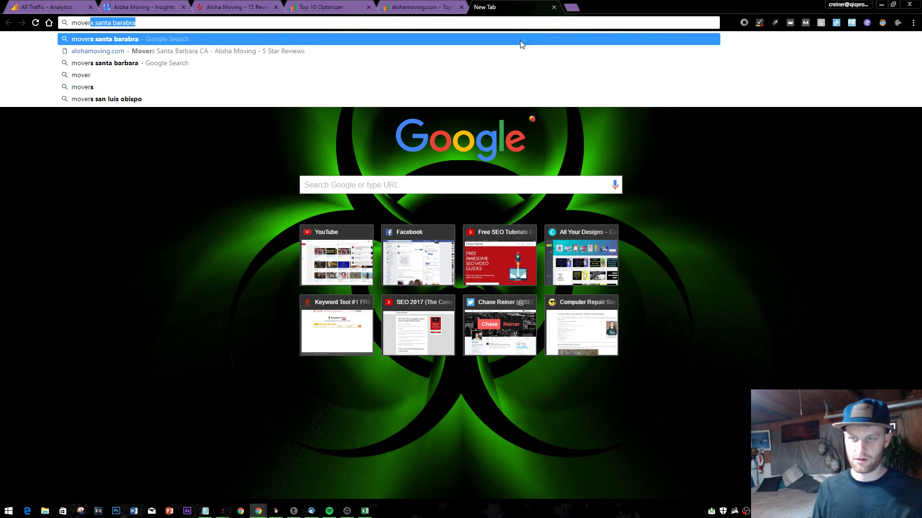
- Search movers santa barbara and open Aloha Moving's website from its map pack listing
{"action": "key", "text": "Return"}
{"action": "scroll", "coordinate": [232, 245], "scroll_direction": "down", "scroll_amount": 10}
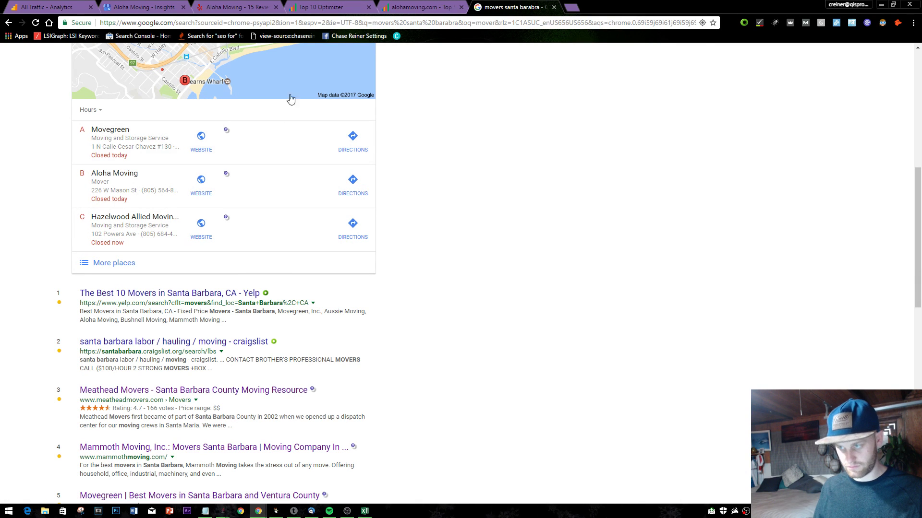
{"action": "left_click", "coordinate": [202, 193]}
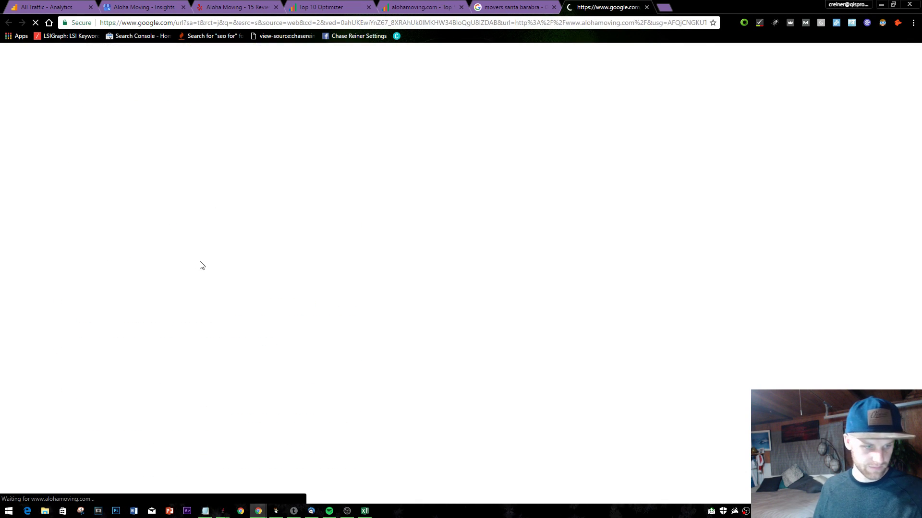
{"action": "scroll", "coordinate": [537, 246], "scroll_direction": "down", "scroll_amount": 10}
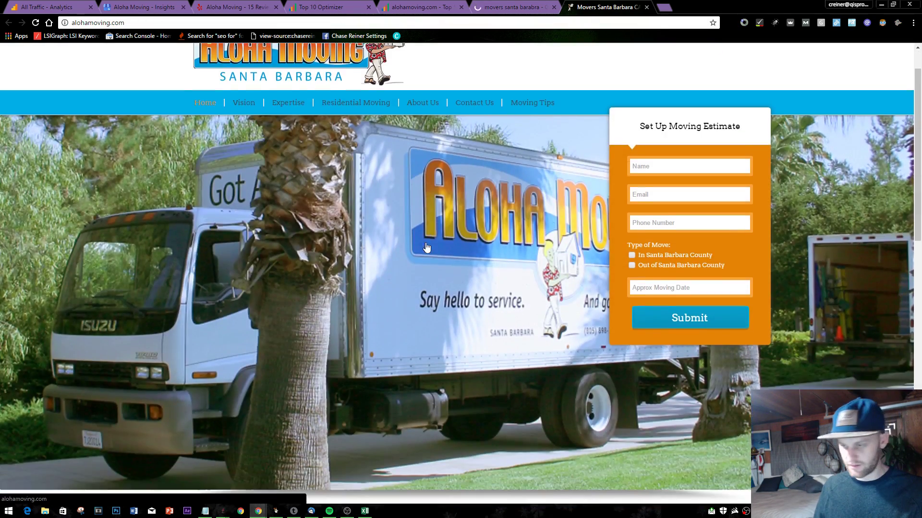
{"action": "scroll", "coordinate": [538, 246], "scroll_direction": "down", "scroll_amount": 4}
{"action": "scroll", "coordinate": [517, 249], "scroll_direction": "up", "scroll_amount": 7}
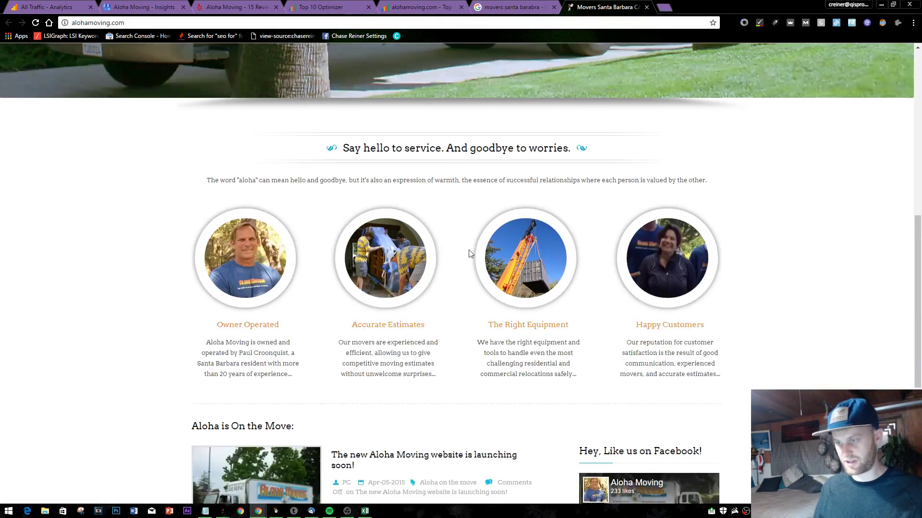
{"action": "left_click_drag", "start_coordinate": [253, 226], "coordinate": [716, 227]}
{"action": "left_click", "coordinate": [683, 363]}
{"action": "scroll", "coordinate": [648, 377], "scroll_direction": "down", "scroll_amount": 7}
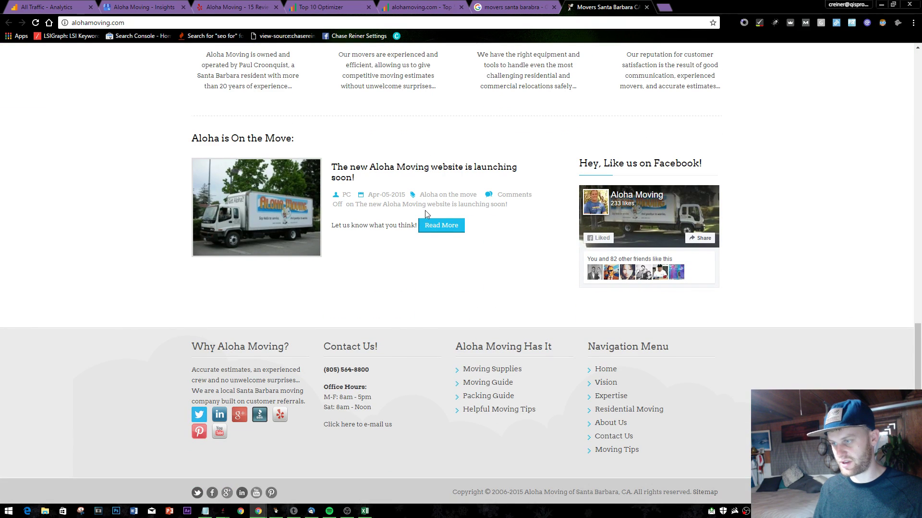
{"action": "scroll", "coordinate": [616, 354], "scroll_direction": "up", "scroll_amount": 10}
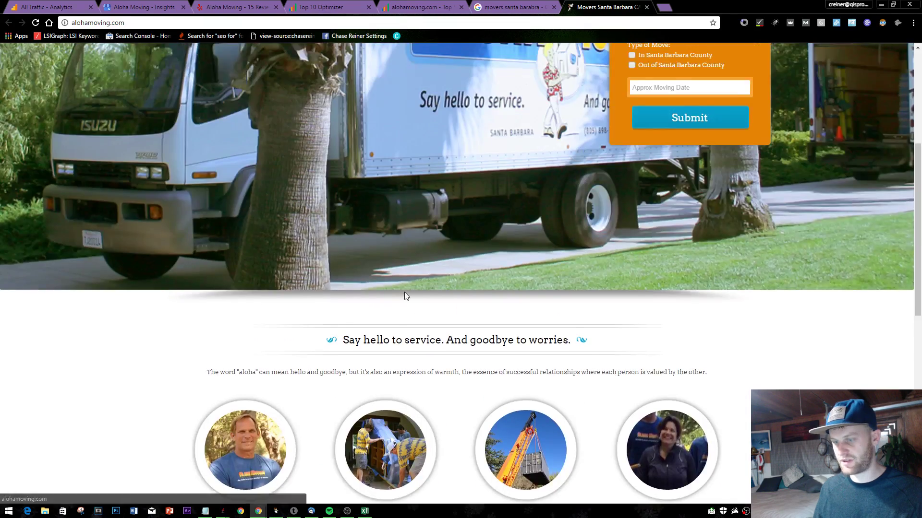
{"action": "scroll", "coordinate": [405, 292], "scroll_direction": "down", "scroll_amount": 5}
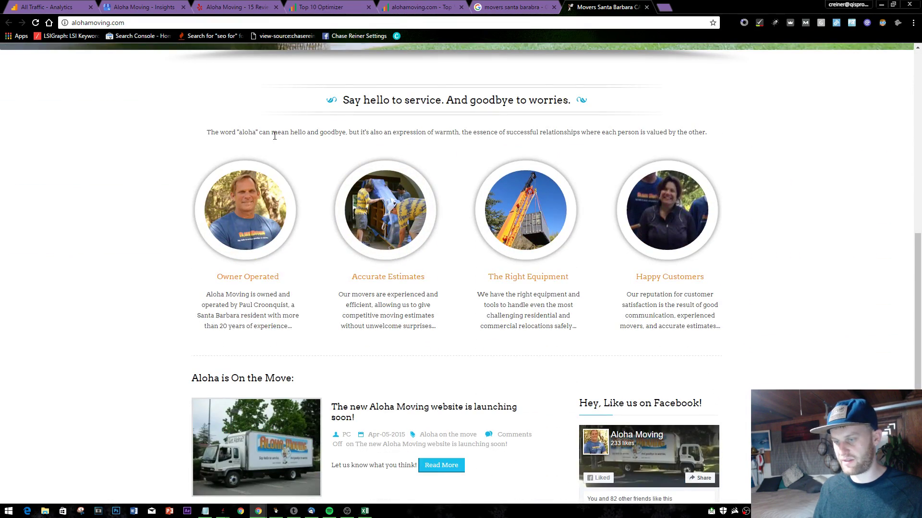
{"action": "scroll", "coordinate": [274, 135], "scroll_direction": "up", "scroll_amount": 8}
{"action": "scroll", "coordinate": [646, 213], "scroll_direction": "up", "scroll_amount": 3}
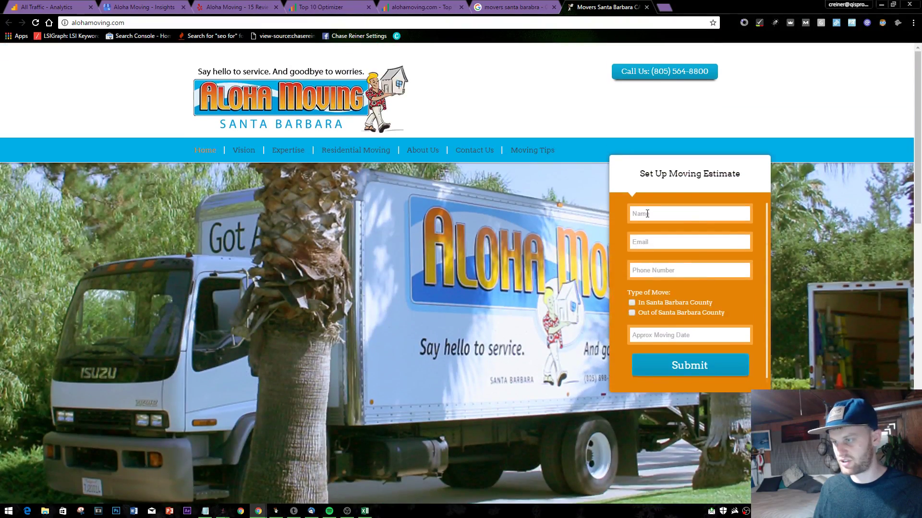
{"action": "scroll", "coordinate": [325, 124], "scroll_direction": "down", "scroll_amount": 2}
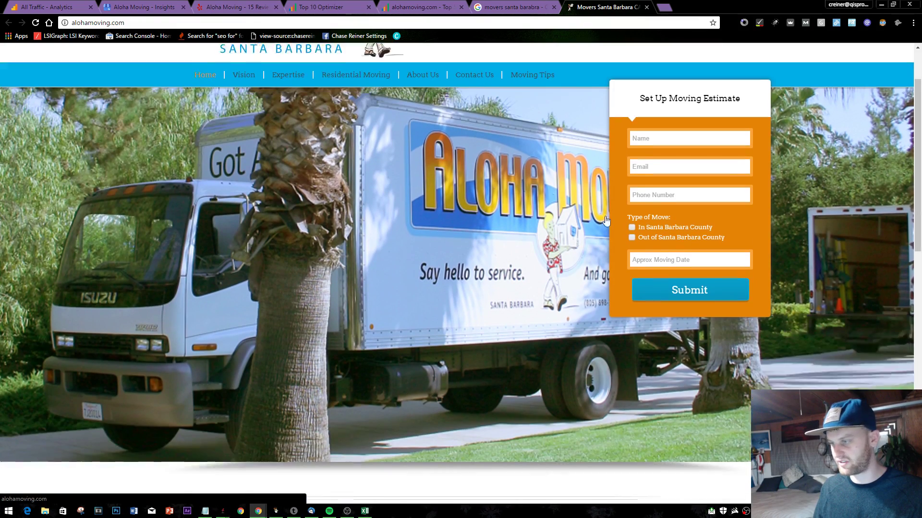
{"action": "scroll", "coordinate": [777, 205], "scroll_direction": "up", "scroll_amount": 2}
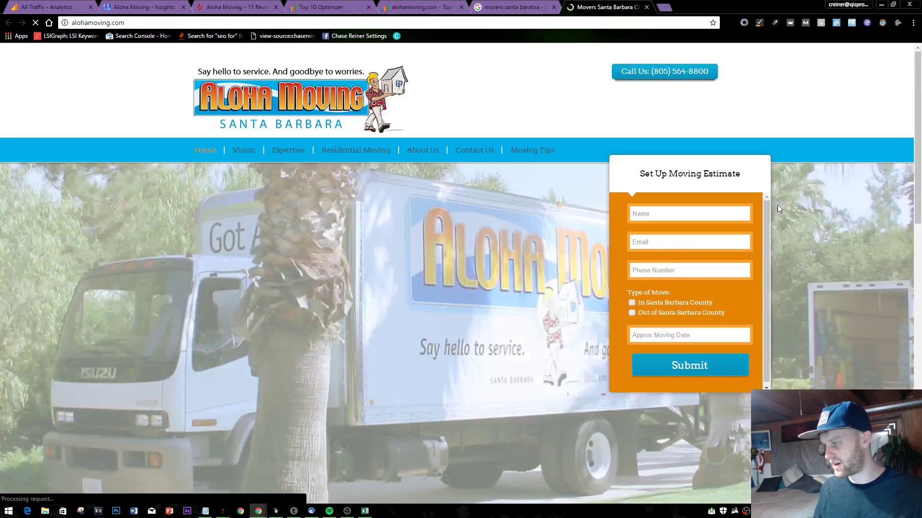
{"action": "scroll", "coordinate": [278, 168], "scroll_direction": "down", "scroll_amount": 7}
{"action": "left_click_drag", "start_coordinate": [290, 301], "coordinate": [660, 287]}
{"action": "triple_click", "coordinate": [661, 288]}
{"action": "scroll", "coordinate": [760, 284], "scroll_direction": "down", "scroll_amount": 7}
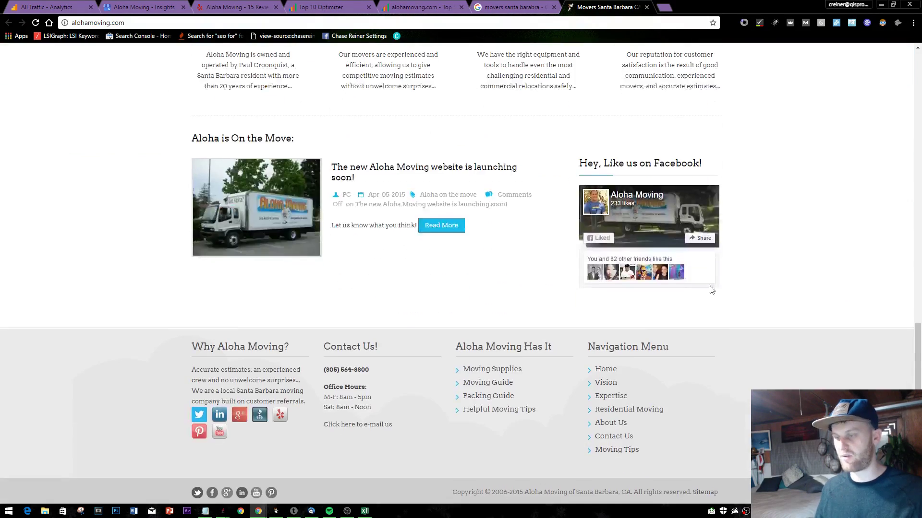
{"action": "scroll", "coordinate": [710, 288], "scroll_direction": "up", "scroll_amount": 4}
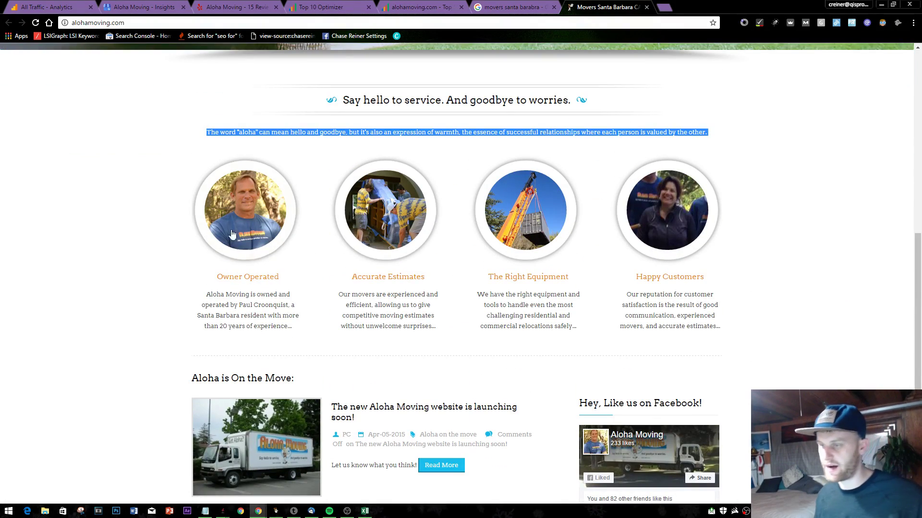
{"action": "scroll", "coordinate": [117, 225], "scroll_direction": "down", "scroll_amount": 3}
{"action": "scroll", "coordinate": [264, 267], "scroll_direction": "down", "scroll_amount": 2}
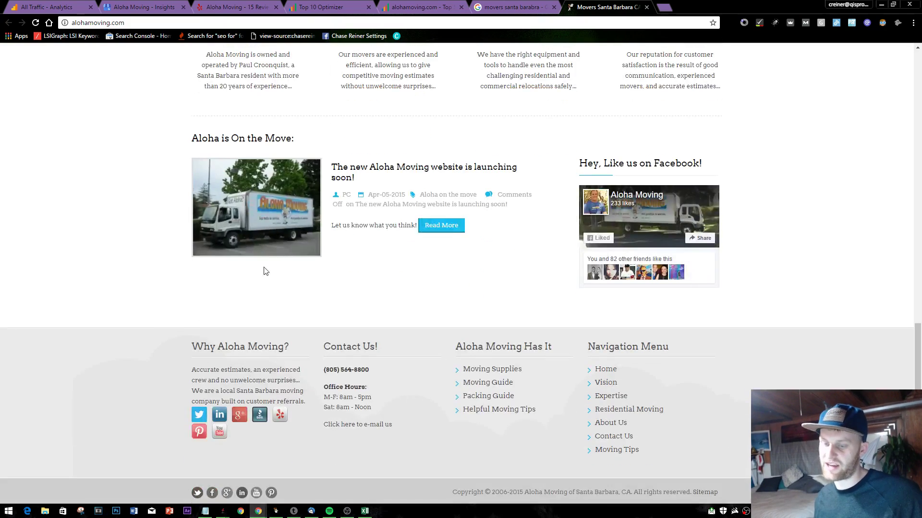
{"action": "scroll", "coordinate": [290, 344], "scroll_direction": "up", "scroll_amount": 9}
{"action": "scroll", "coordinate": [290, 344], "scroll_direction": "up", "scroll_amount": 6}
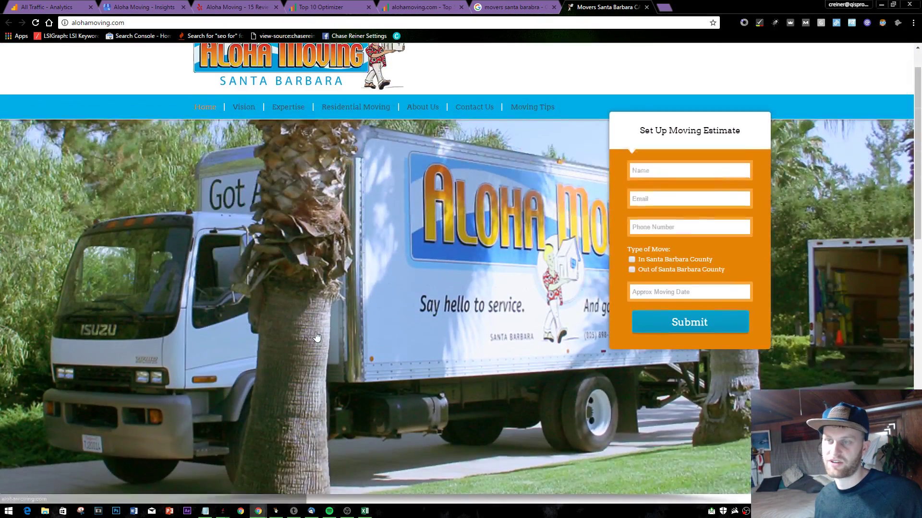
{"action": "scroll", "coordinate": [319, 338], "scroll_direction": "up", "scroll_amount": 1}
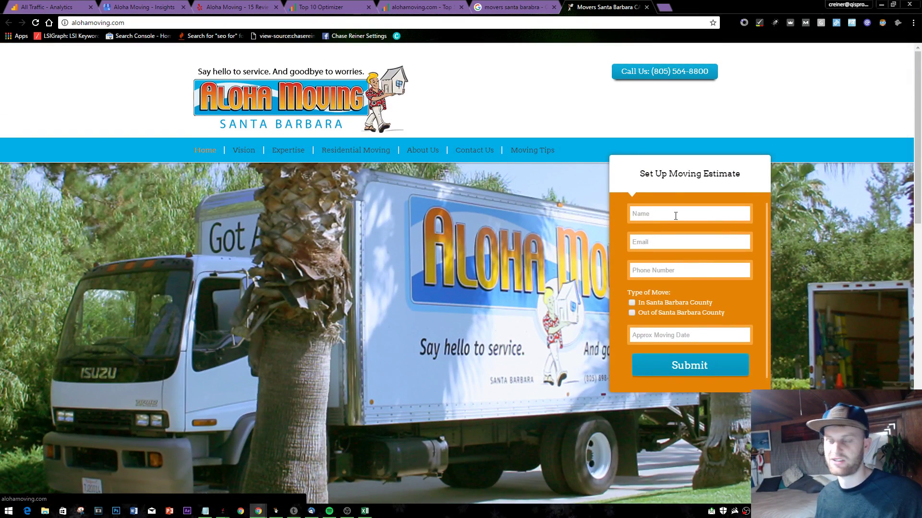
{"action": "left_click", "coordinate": [509, 7]}
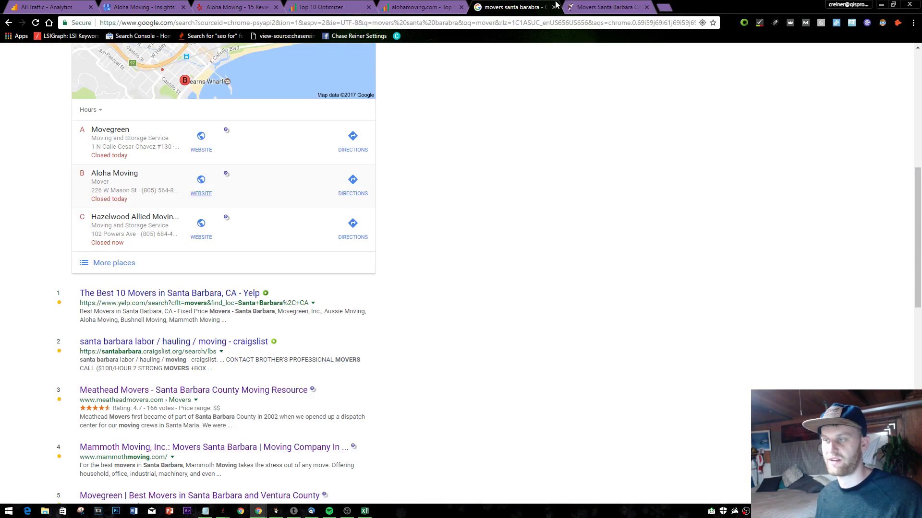
{"action": "left_click", "coordinate": [606, 6]}
{"action": "scroll", "coordinate": [527, 168], "scroll_direction": "down", "scroll_amount": 1}
{"action": "scroll", "coordinate": [527, 168], "scroll_direction": "down", "scroll_amount": 11}
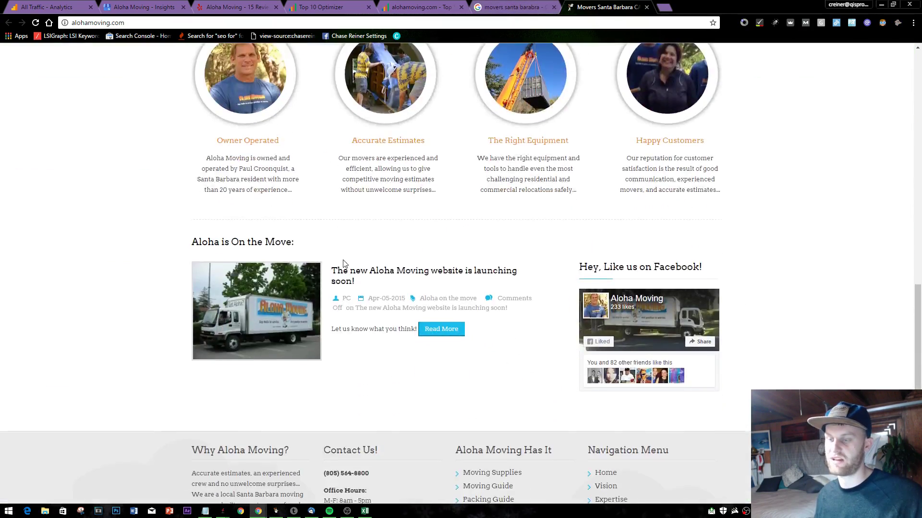
{"action": "scroll", "coordinate": [436, 216], "scroll_direction": "up", "scroll_amount": 3}
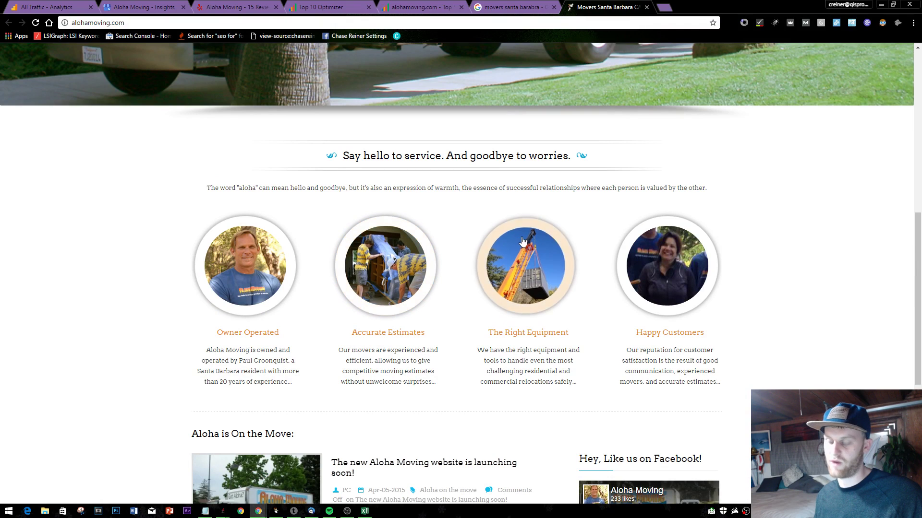
{"action": "triple_click", "coordinate": [469, 184]}
{"action": "left_click", "coordinate": [463, 208]}
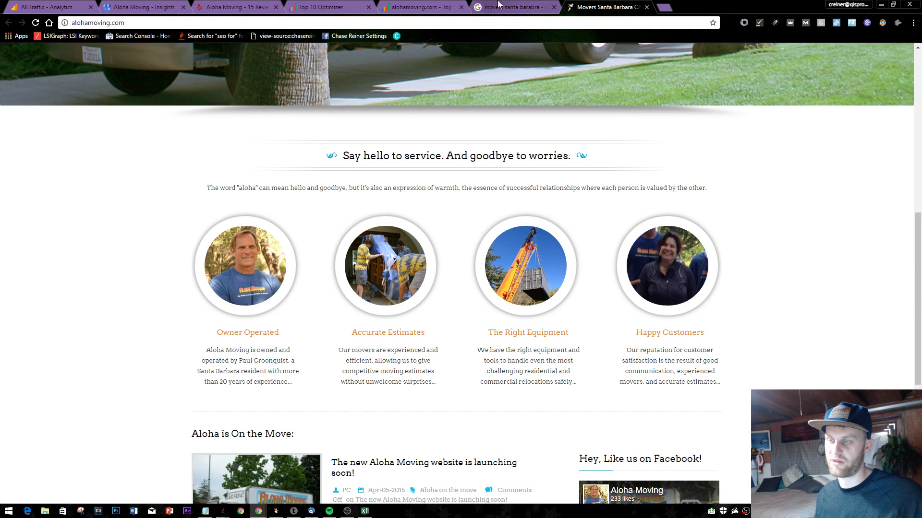
{"action": "left_click", "coordinate": [499, 4]}
{"action": "left_click", "coordinate": [413, 6]}
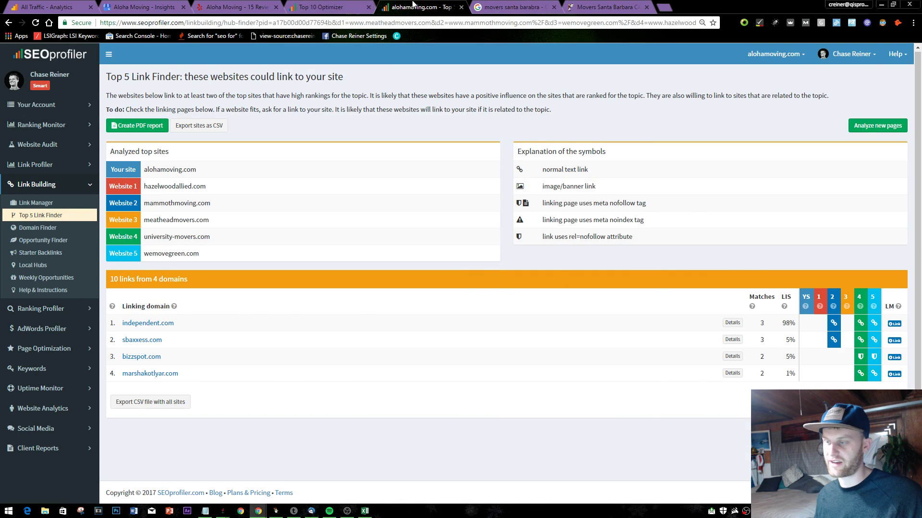
- Check the Top 10 Optimizer and Yelp tabs, then load reliablecomputerhelp.com in a new tab
{"action": "left_click", "coordinate": [321, 7]}
{"action": "left_click", "coordinate": [235, 7]}
{"action": "left_click", "coordinate": [325, 6]}
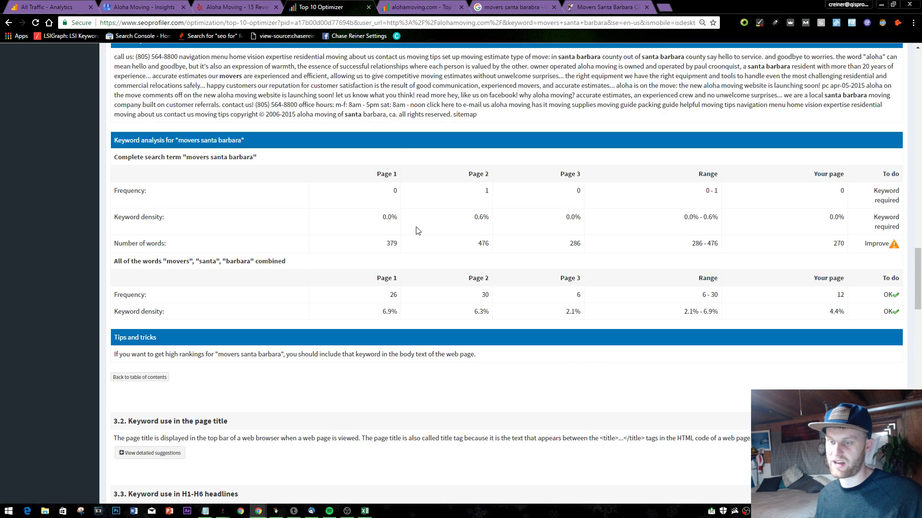
{"action": "key", "text": "ctrl+Tab"}
{"action": "key", "text": "ctrl+Tab"}
{"action": "key", "text": "ctrl+Tab"}
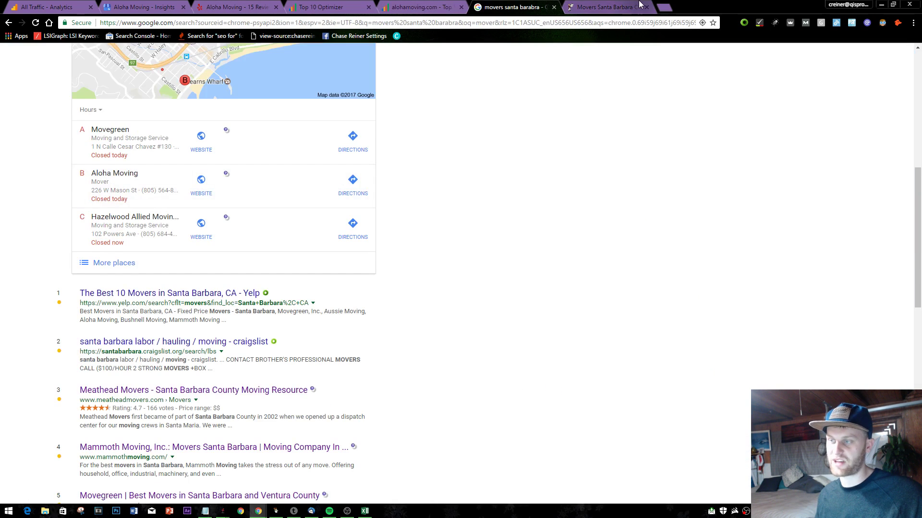
{"action": "left_click", "coordinate": [665, 7]}
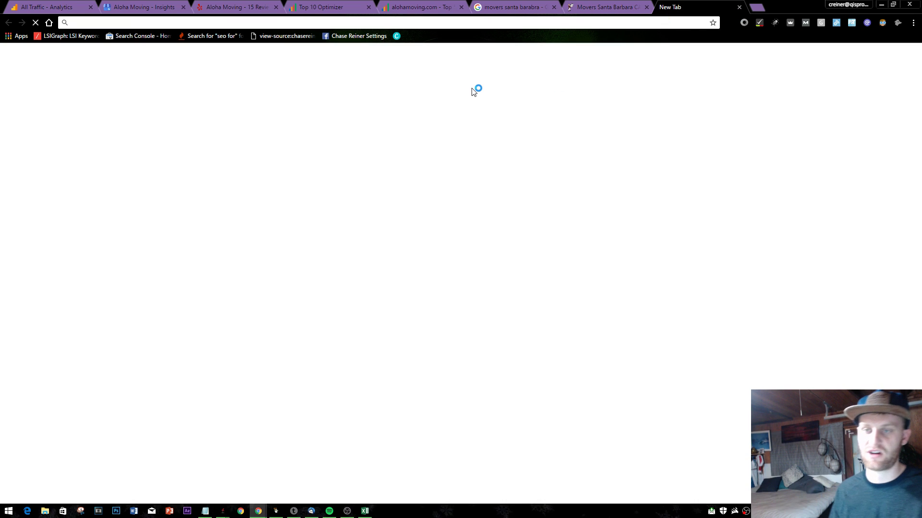
{"action": "type", "text": "rel"}
{"action": "key", "text": "Return"}
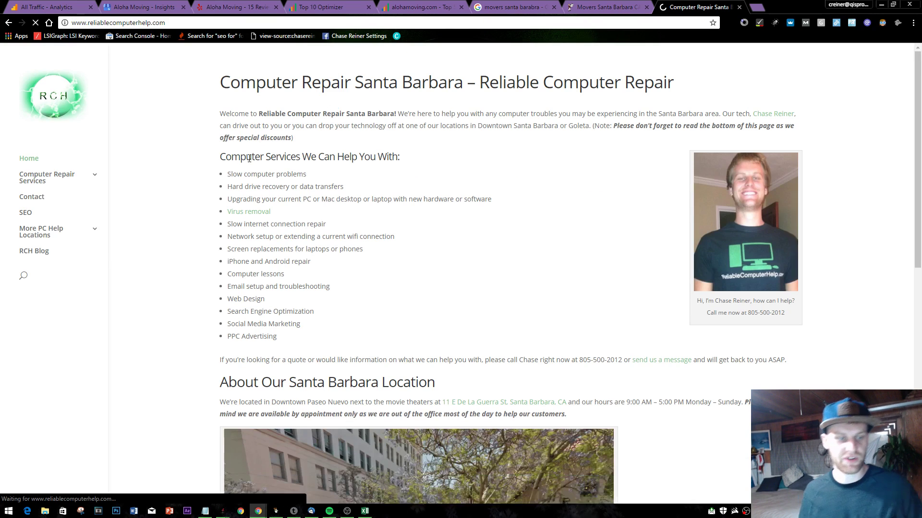
- Highlight the Welcome intro's location phrases like Santa Barbara area, drop-off locations and Downtown Santa
{"action": "left_click_drag", "start_coordinate": [220, 113], "coordinate": [376, 138]}
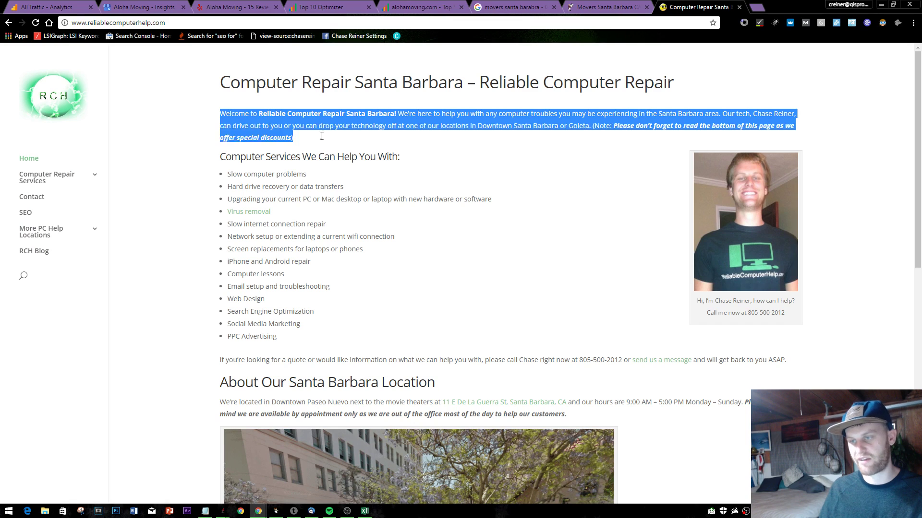
{"action": "left_click", "coordinate": [384, 271]}
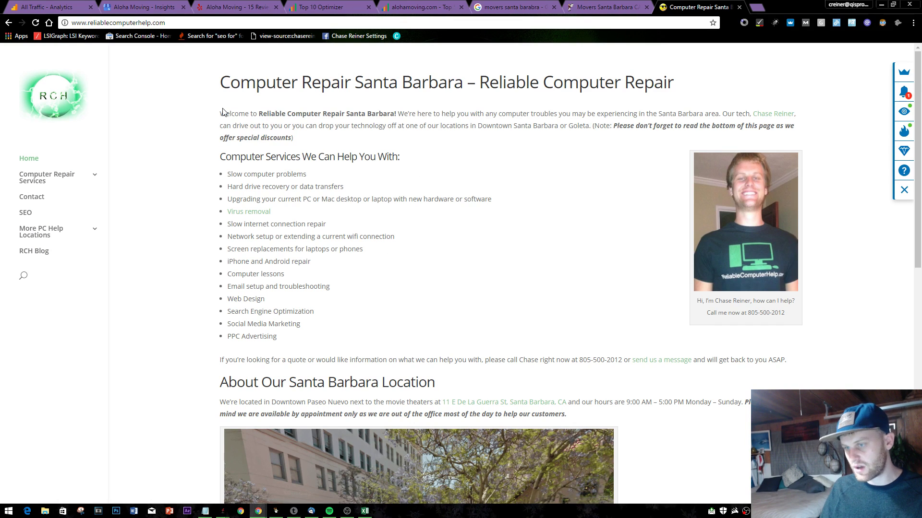
{"action": "left_click_drag", "start_coordinate": [222, 112], "coordinate": [360, 124]}
{"action": "triple_click", "coordinate": [361, 124]}
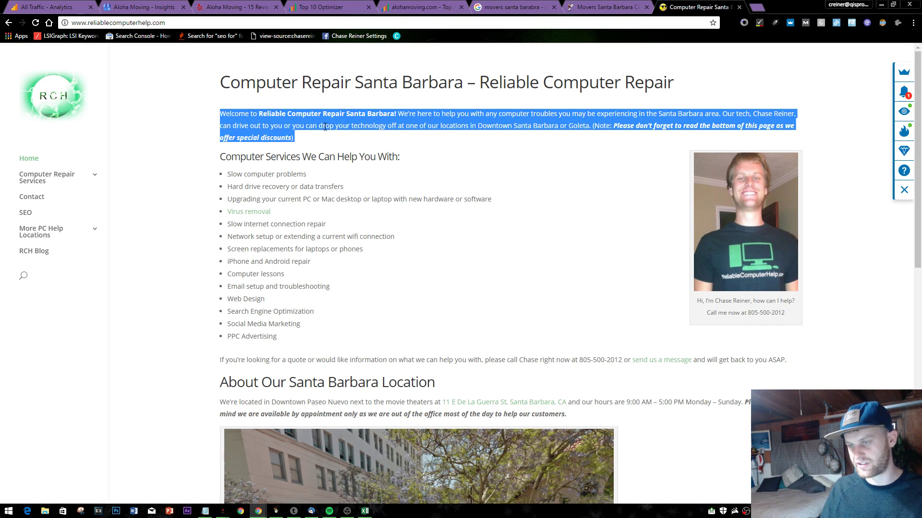
{"action": "left_click_drag", "start_coordinate": [280, 114], "coordinate": [382, 118]}
{"action": "left_click", "coordinate": [401, 112]}
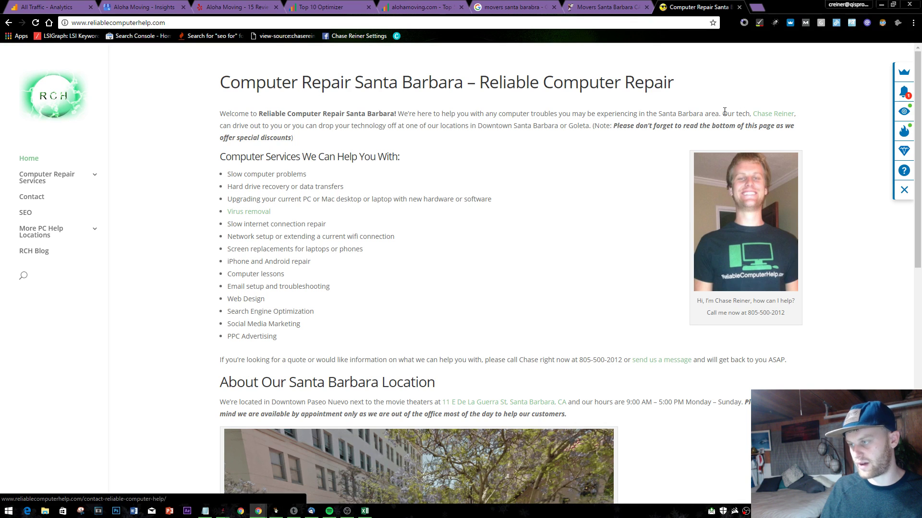
{"action": "left_click_drag", "start_coordinate": [682, 112], "coordinate": [720, 113]}
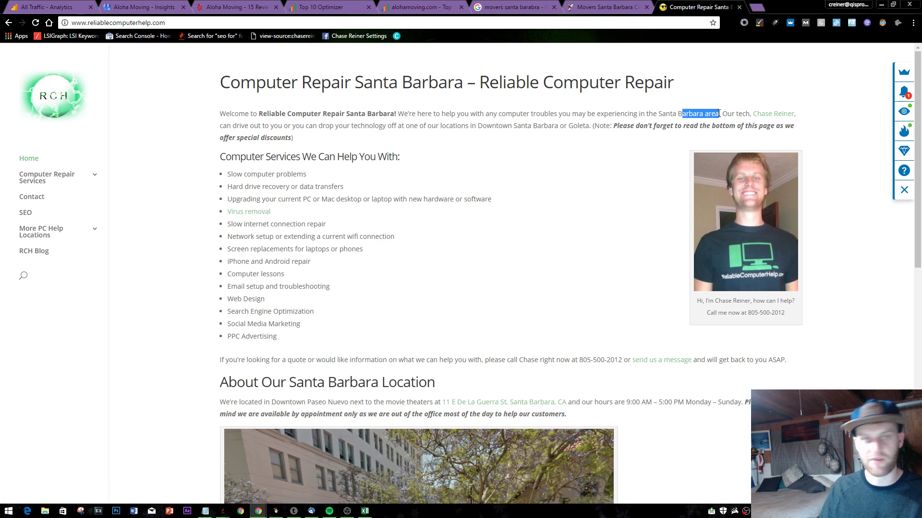
{"action": "left_click", "coordinate": [719, 114]}
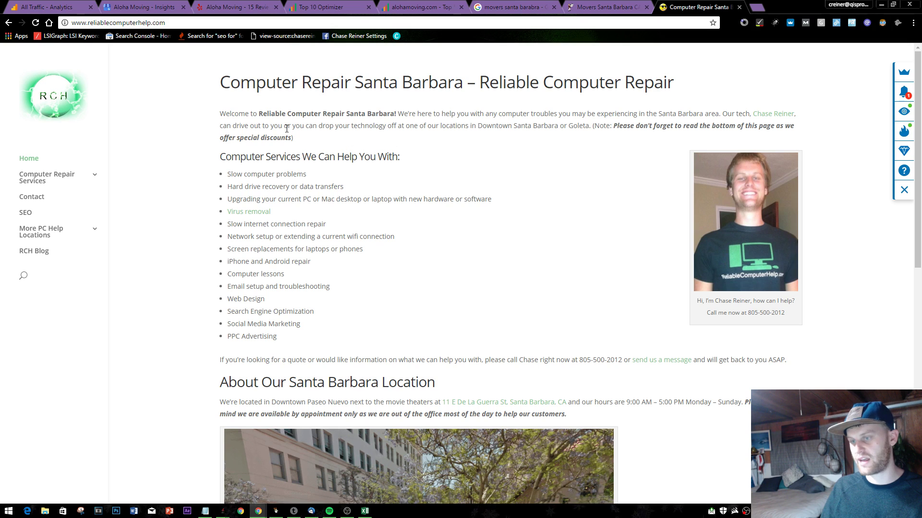
{"action": "left_click_drag", "start_coordinate": [282, 126], "coordinate": [405, 126]}
{"action": "left_click", "coordinate": [461, 128]}
{"action": "left_click_drag", "start_coordinate": [512, 126], "coordinate": [531, 126]}
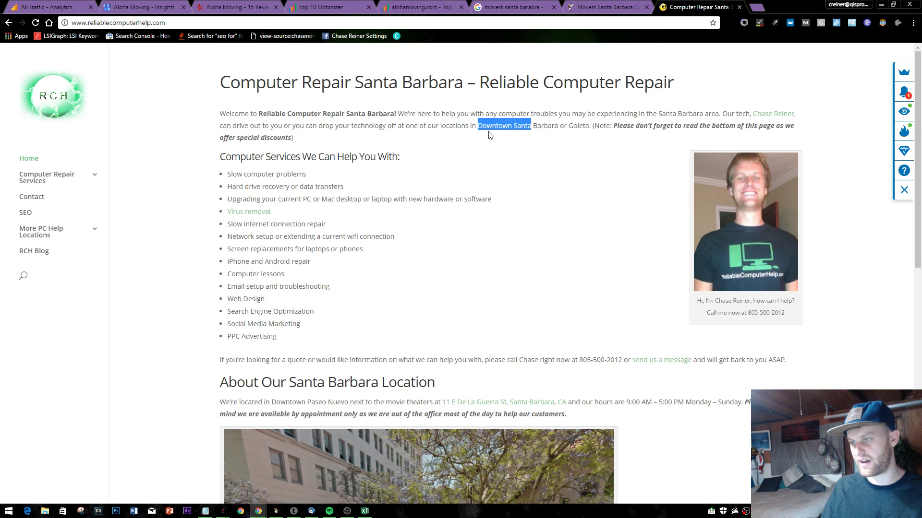
- Load iphonerepairsantabarbara.com and scroll down to its customer testimonial
{"action": "left_click", "coordinate": [322, 24]}
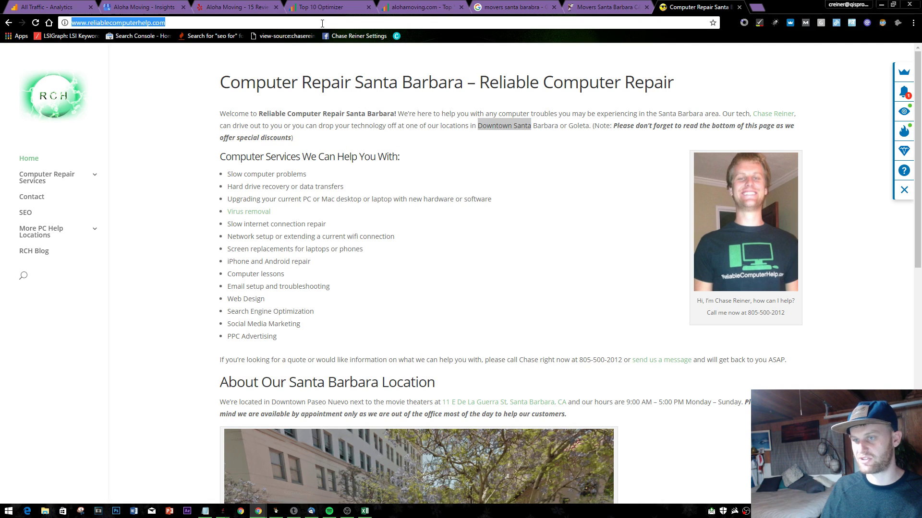
{"action": "type", "text": "iphonerepairsantabarbara.com"}
{"action": "key", "text": "Return"}
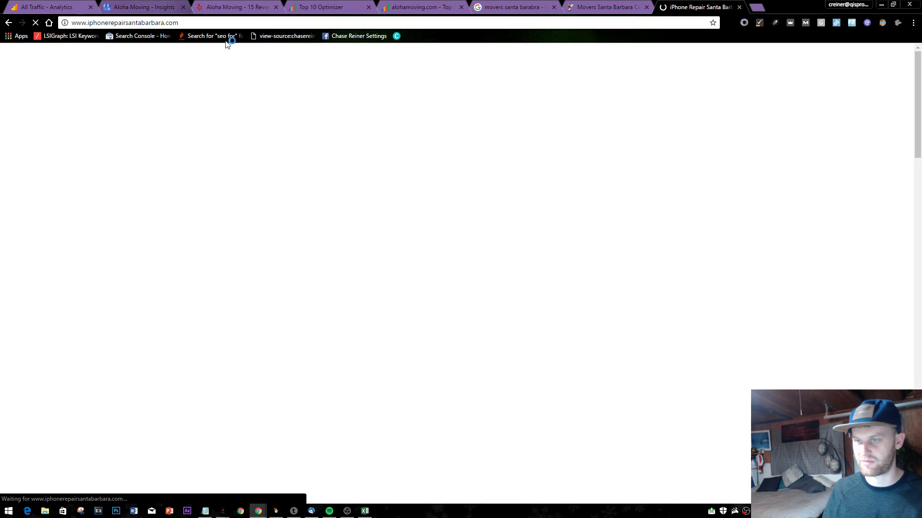
{"action": "scroll", "coordinate": [429, 227], "scroll_direction": "down", "scroll_amount": 9}
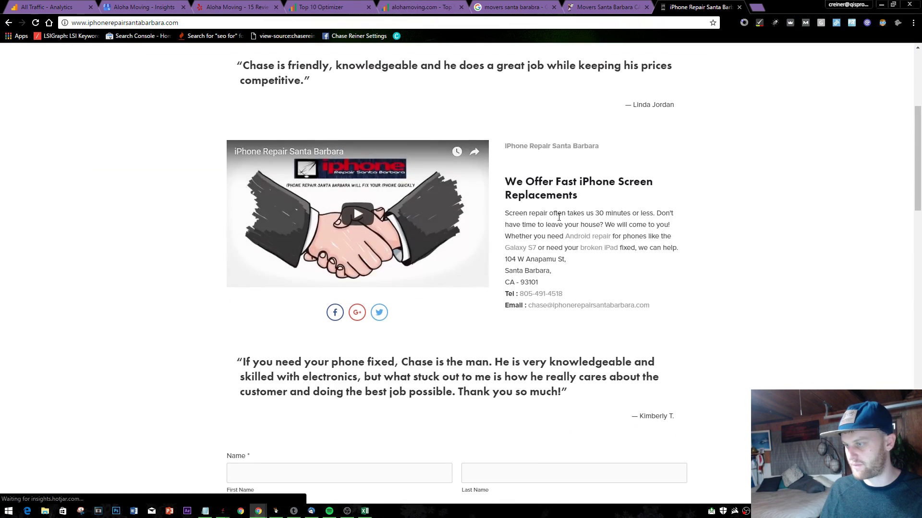
{"action": "scroll", "coordinate": [321, 249], "scroll_direction": "down", "scroll_amount": 12}
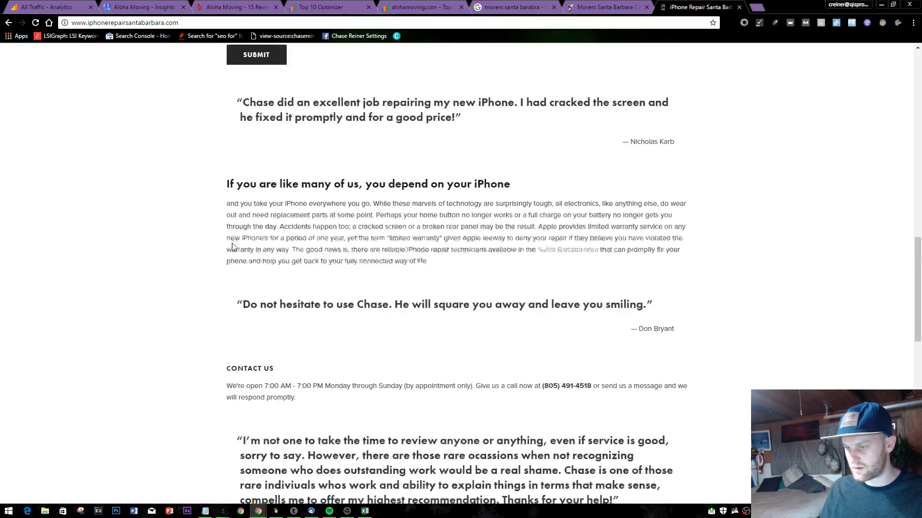
{"action": "scroll", "coordinate": [294, 239], "scroll_direction": "down", "scroll_amount": 5}
{"action": "scroll", "coordinate": [294, 239], "scroll_direction": "up", "scroll_amount": 3}
{"action": "scroll", "coordinate": [283, 144], "scroll_direction": "down", "scroll_amount": 9}
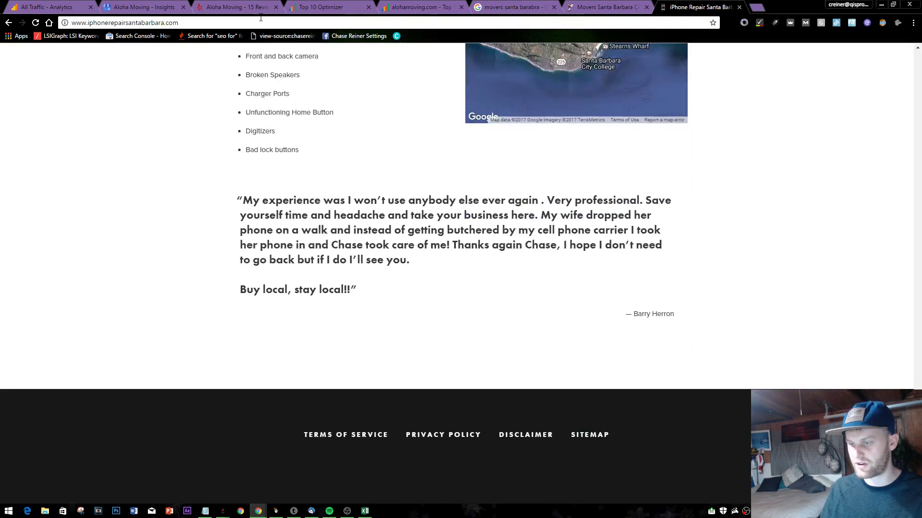
{"action": "left_click", "coordinate": [263, 22]}
- Load sbpctech.com and highlight its served-towns list and intro copy
{"action": "type", "text": "sbpctech"}
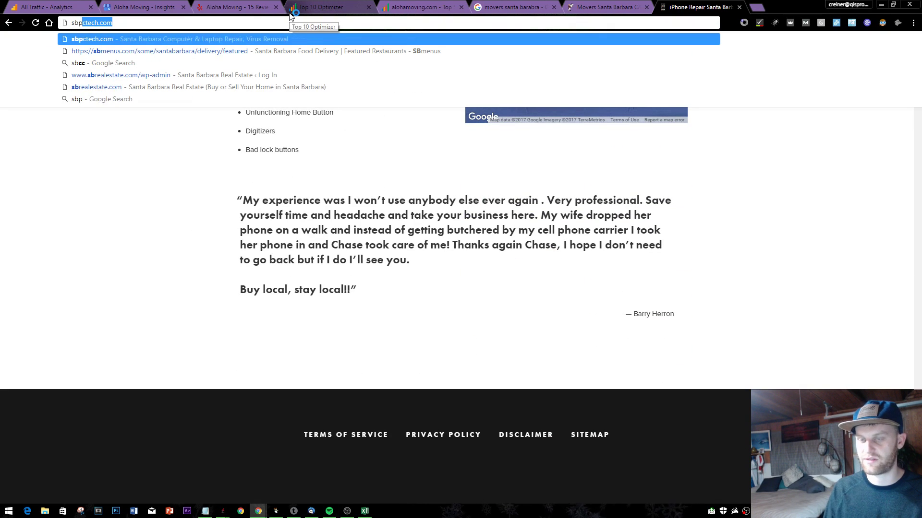
{"action": "key", "text": "Return"}
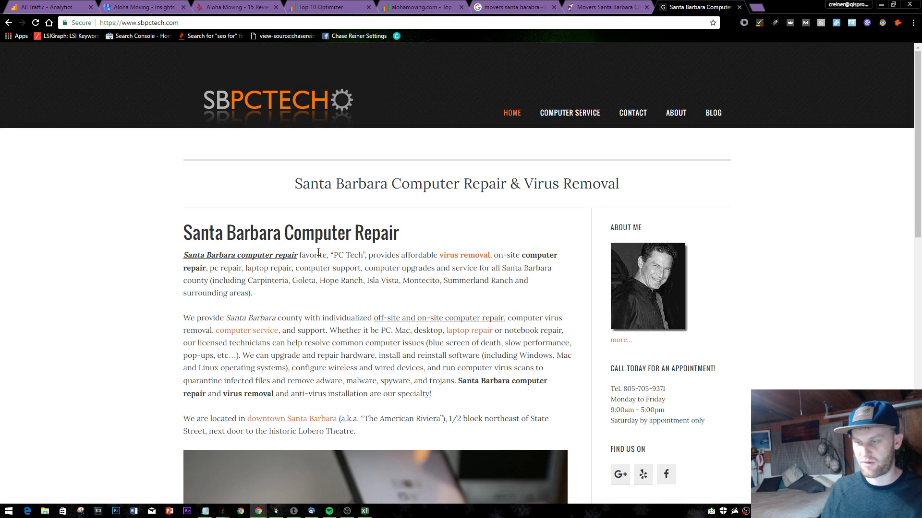
{"action": "scroll", "coordinate": [309, 268], "scroll_direction": "down", "scroll_amount": 1}
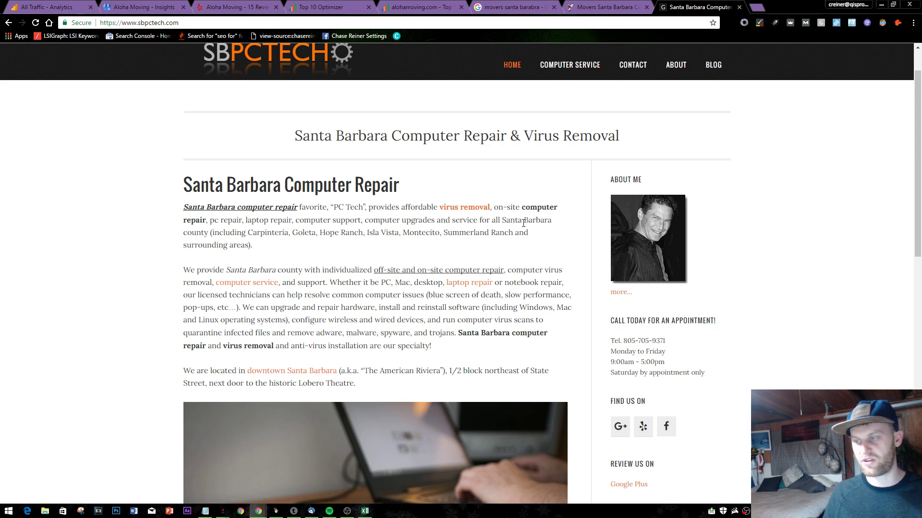
{"action": "left_click_drag", "start_coordinate": [330, 232], "coordinate": [517, 254]}
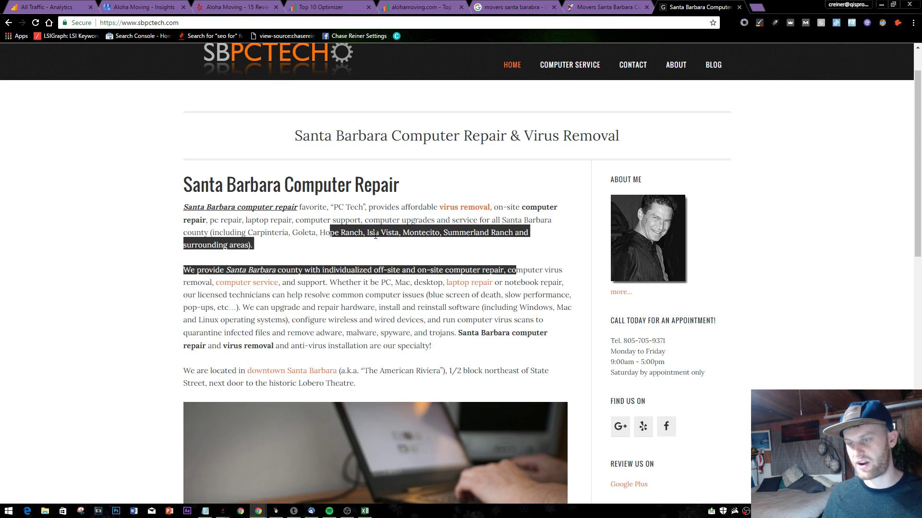
{"action": "left_click_drag", "start_coordinate": [288, 246], "coordinate": [194, 211]}
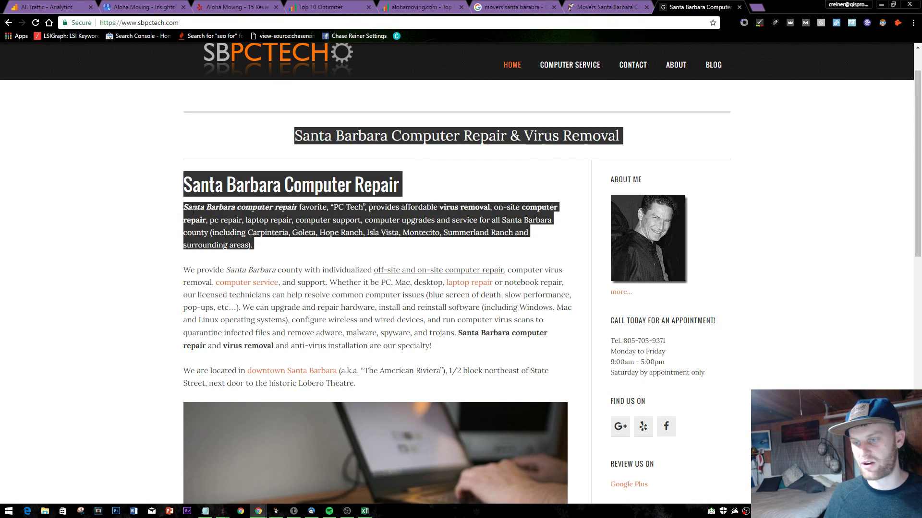
{"action": "left_click", "coordinate": [313, 253]}
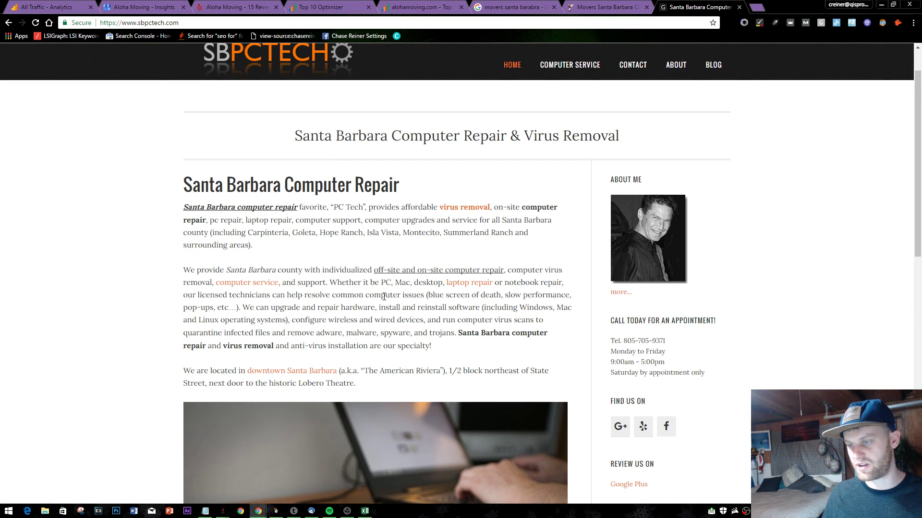
{"action": "scroll", "coordinate": [384, 297], "scroll_direction": "down", "scroll_amount": 12}
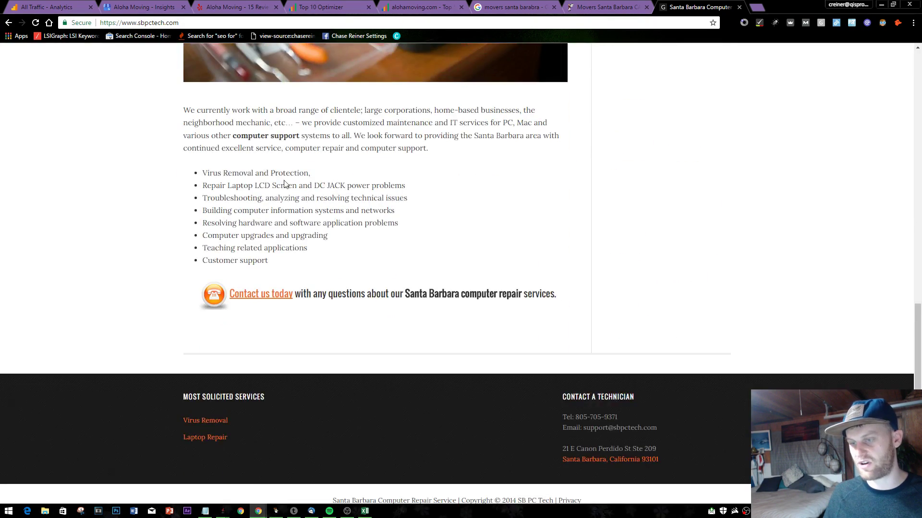
{"action": "scroll", "coordinate": [288, 183], "scroll_direction": "up", "scroll_amount": 15}
- Close the Santa Barbara Computer tab and return to the Aloha Moving homepage
{"action": "mouse_move", "coordinate": [596, 113]}
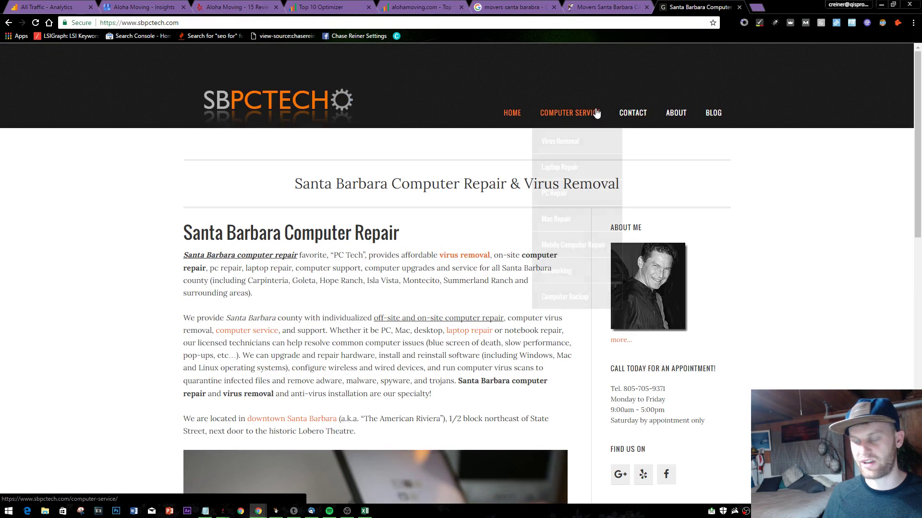
{"action": "left_click", "coordinate": [606, 7]}
{"action": "left_click", "coordinate": [701, 5]}
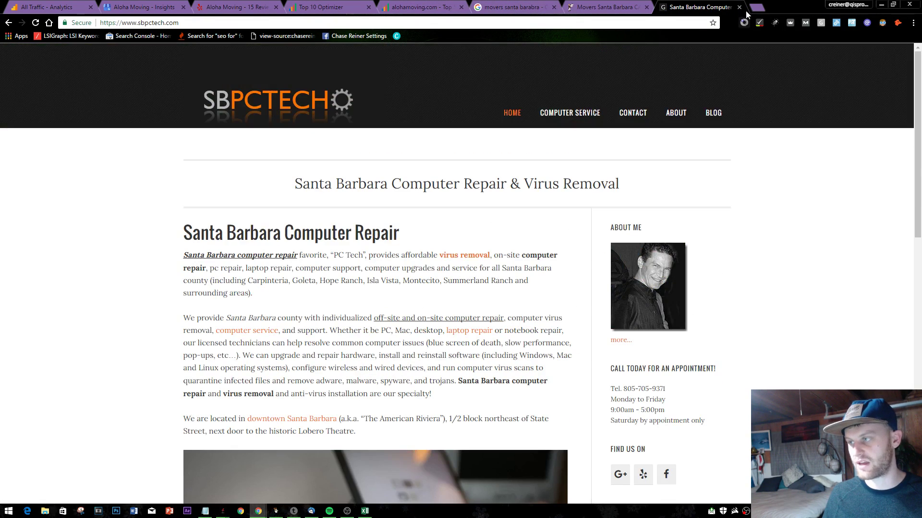
{"action": "left_click", "coordinate": [739, 7]}
{"action": "scroll", "coordinate": [549, 364], "scroll_direction": "up", "scroll_amount": 2}
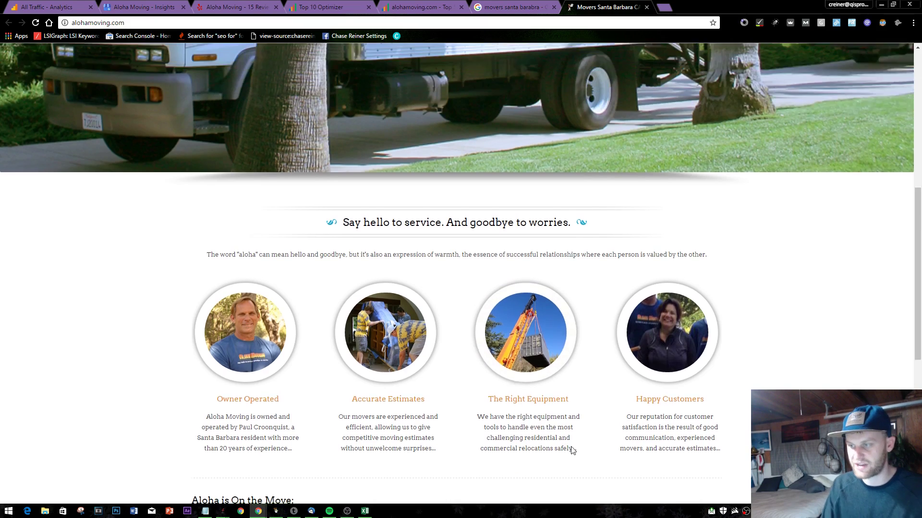
- Scroll through the alohamoving.com homepage to review its content
{"action": "scroll", "coordinate": [208, 221], "scroll_direction": "down", "scroll_amount": 4}
{"action": "left_click_drag", "start_coordinate": [211, 253], "coordinate": [230, 249]}
{"action": "left_click", "coordinate": [405, 288]}
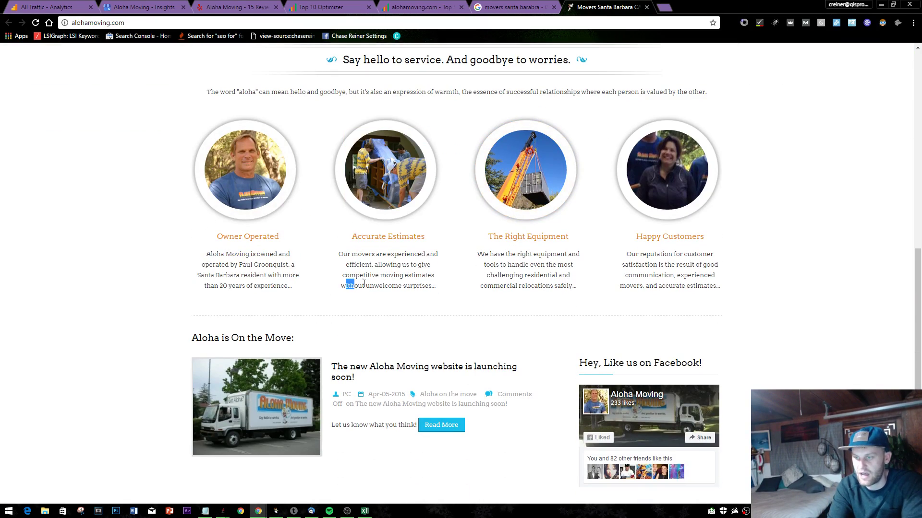
{"action": "scroll", "coordinate": [421, 275], "scroll_direction": "up", "scroll_amount": 5}
{"action": "scroll", "coordinate": [423, 263], "scroll_direction": "down", "scroll_amount": 8}
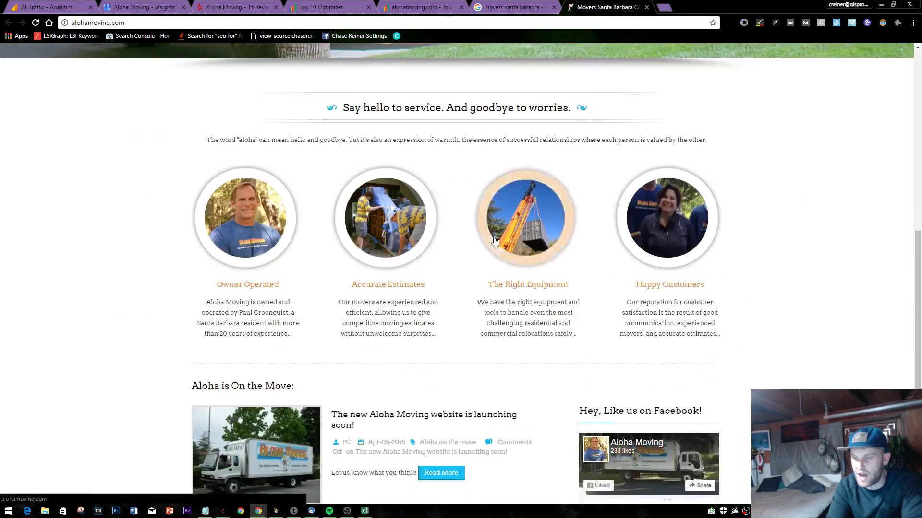
{"action": "scroll", "coordinate": [434, 282], "scroll_direction": "up", "scroll_amount": 4}
{"action": "scroll", "coordinate": [316, 248], "scroll_direction": "down", "scroll_amount": 4}
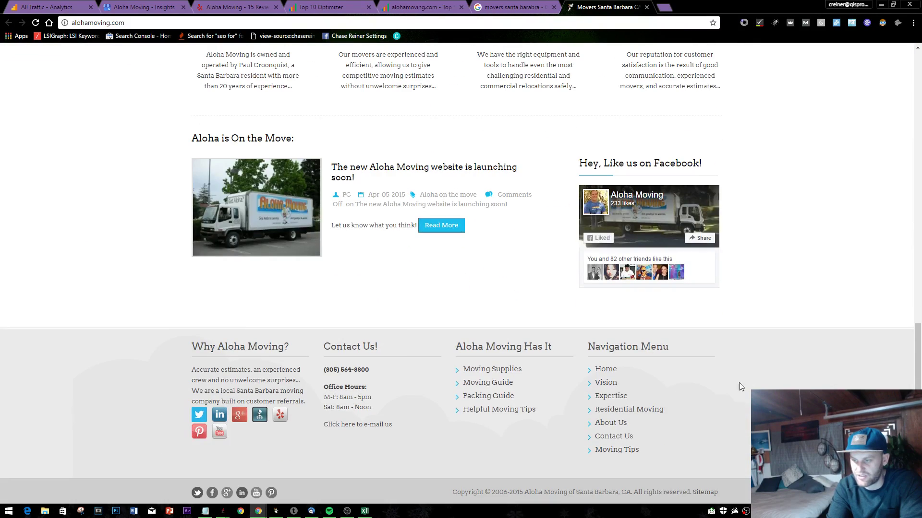
{"action": "scroll", "coordinate": [550, 396], "scroll_direction": "up", "scroll_amount": 4}
{"action": "scroll", "coordinate": [518, 456], "scroll_direction": "down", "scroll_amount": 4}
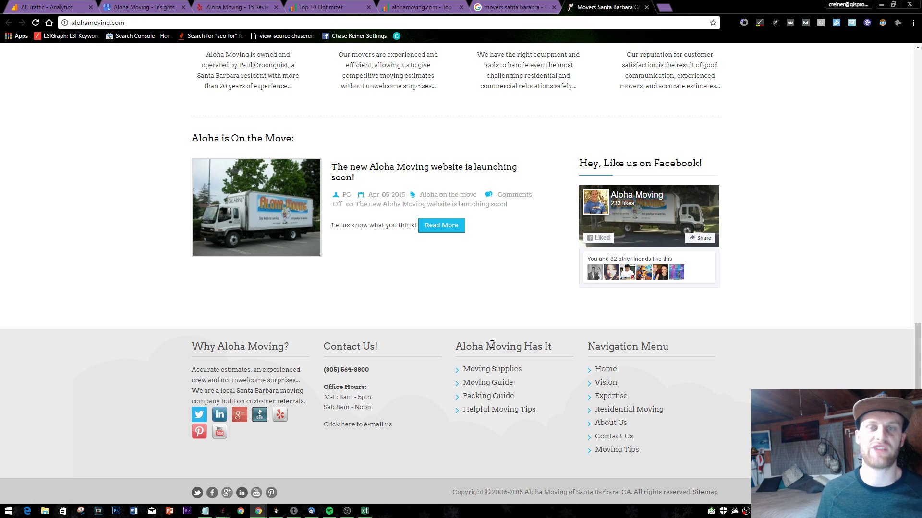
{"action": "scroll", "coordinate": [465, 152], "scroll_direction": "up", "scroll_amount": 7}
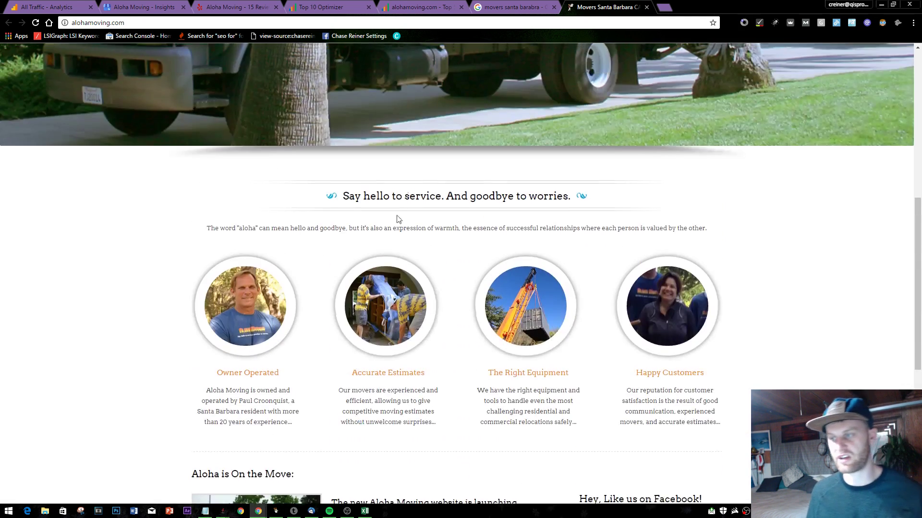
{"action": "scroll", "coordinate": [326, 302], "scroll_direction": "up", "scroll_amount": 4}
- Close the Google search results tab and return to the Top 10 Optimizer report
{"action": "left_click", "coordinate": [548, 9]}
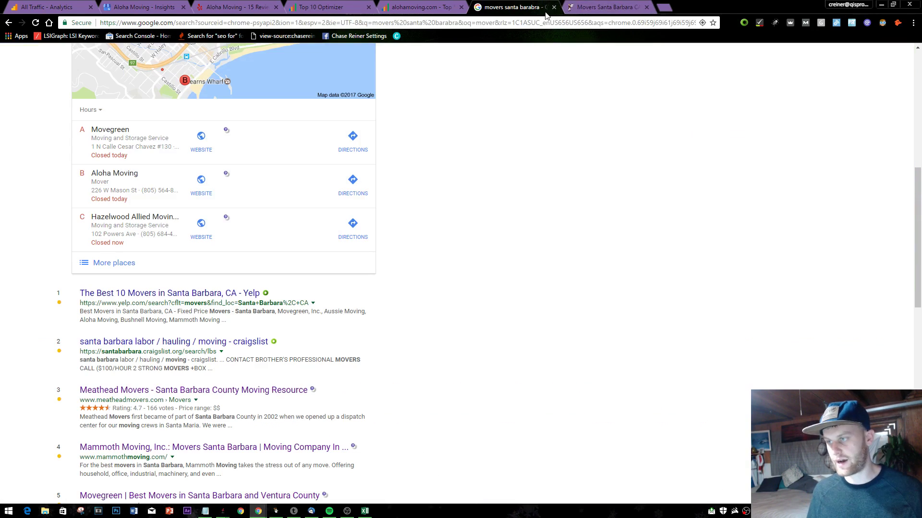
{"action": "left_click_drag", "start_coordinate": [559, 7], "coordinate": [546, 9]}
{"action": "left_click", "coordinate": [537, 7]}
{"action": "left_click", "coordinate": [326, 7]}
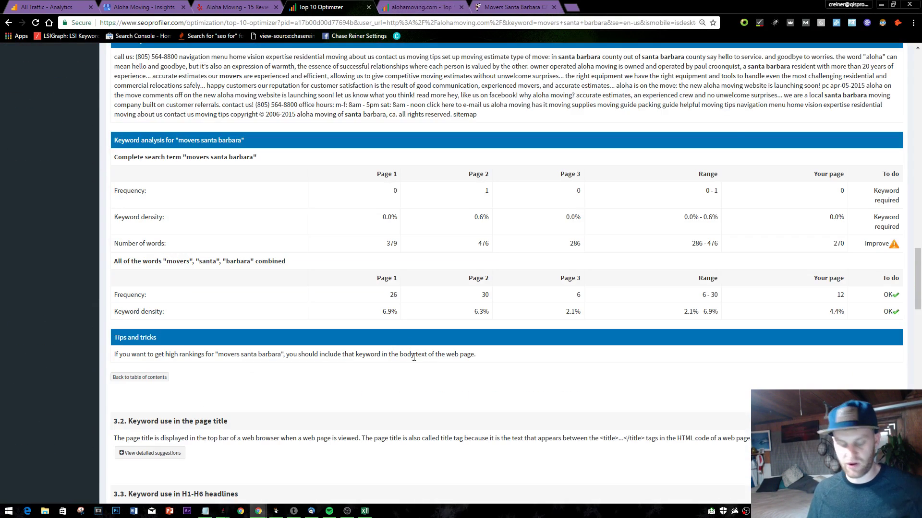
- Glance at the Notepad to-do notes and the Aloha Moving homepage
{"action": "key", "text": "alt+Tab"}
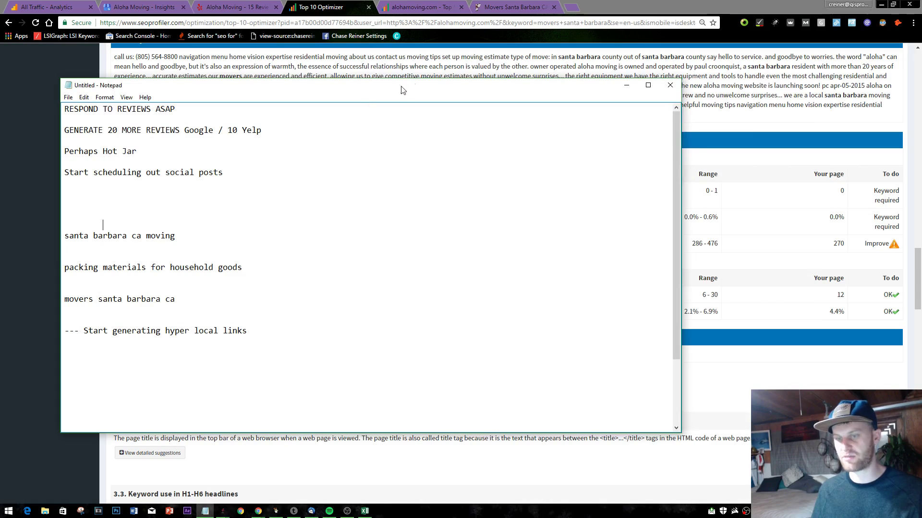
{"action": "key", "text": "alt+Tab"}
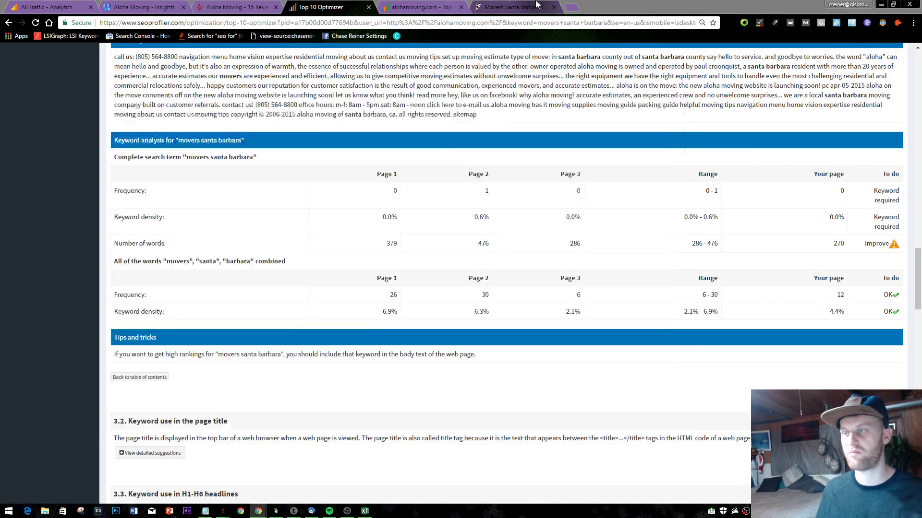
{"action": "left_click", "coordinate": [536, 4]}
{"action": "scroll", "coordinate": [373, 195], "scroll_direction": "down", "scroll_amount": 7}
{"action": "scroll", "coordinate": [454, 159], "scroll_direction": "up", "scroll_amount": 10}
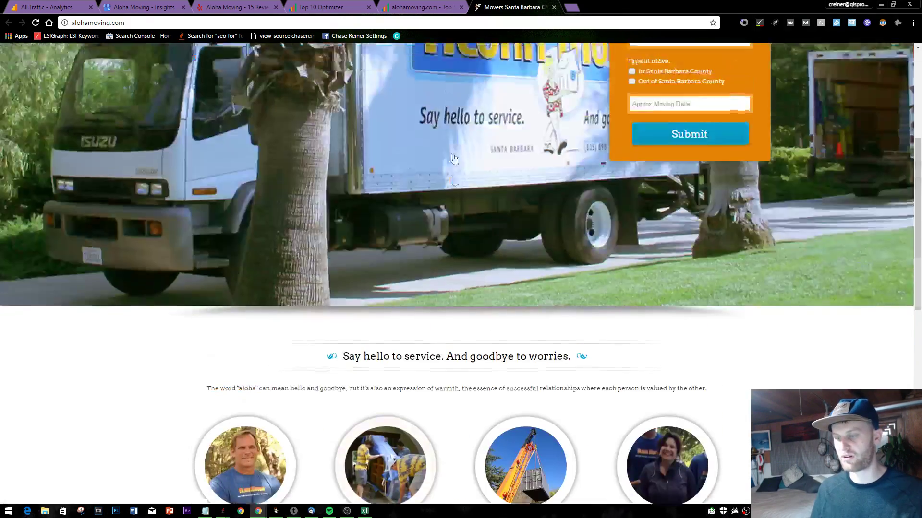
- Add 'add more content to home page possibly look into listing reviews' below the hyper local links item
{"action": "key", "text": "alt+Tab"}
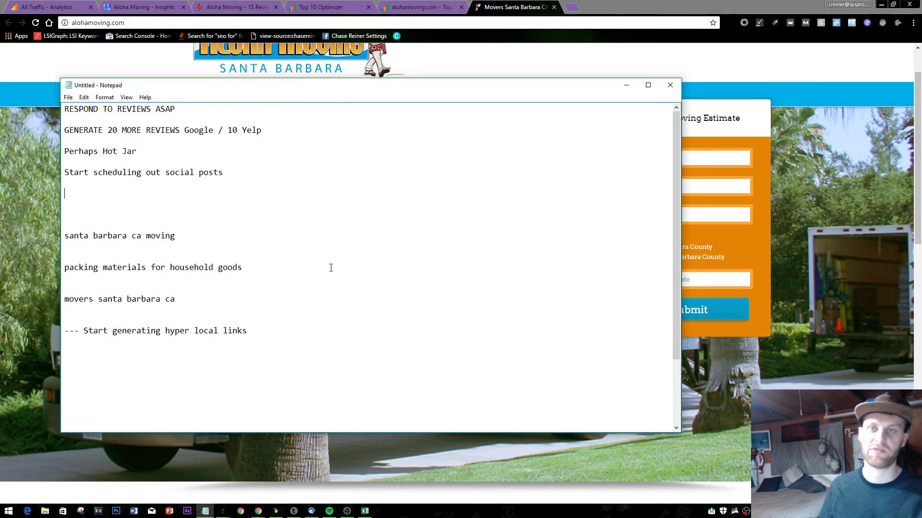
{"action": "left_click", "coordinate": [312, 323]}
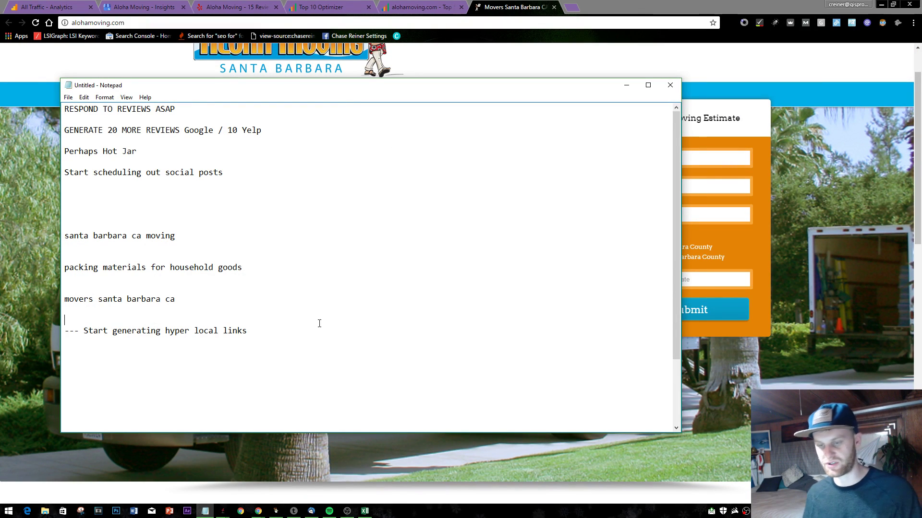
{"action": "type", "text": "-- "}
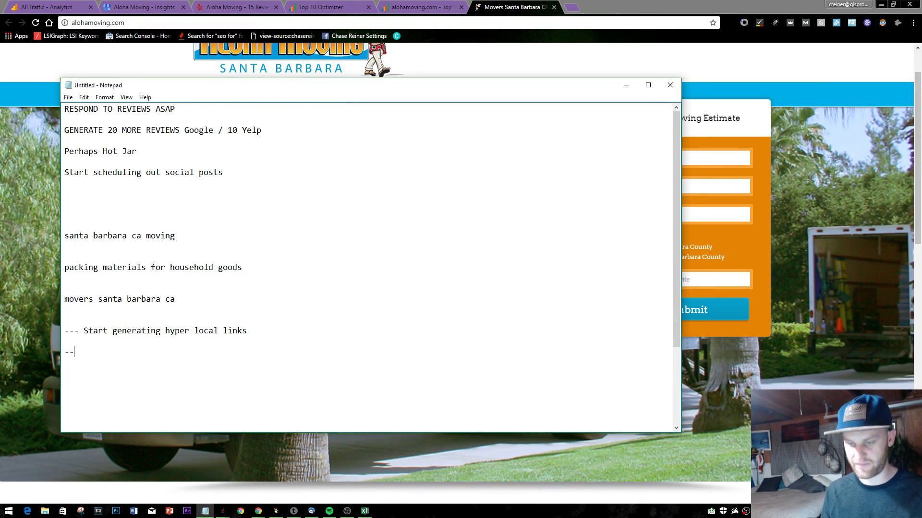
{"action": "type", "text": "add more cont"}
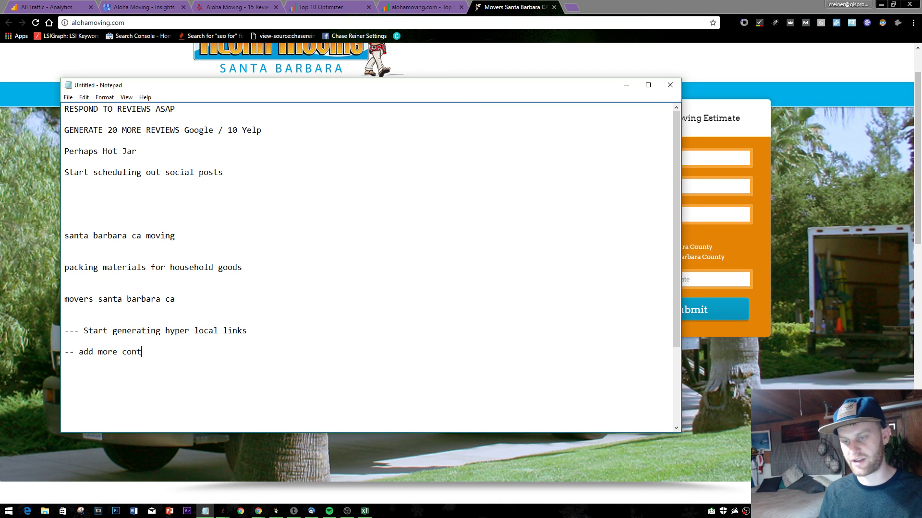
{"action": "type", "text": "ent to home page"}
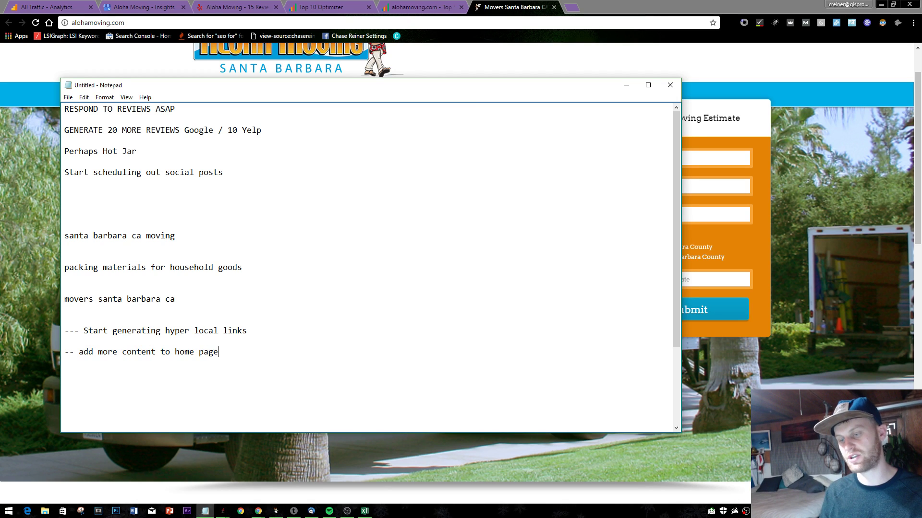
{"action": "type", "text": " possibly look i"}
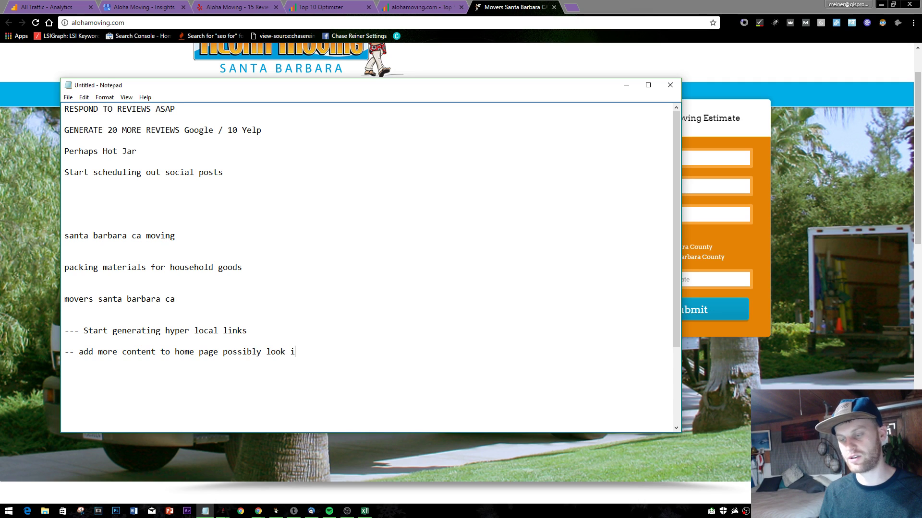
{"action": "type", "text": "nto lis"}
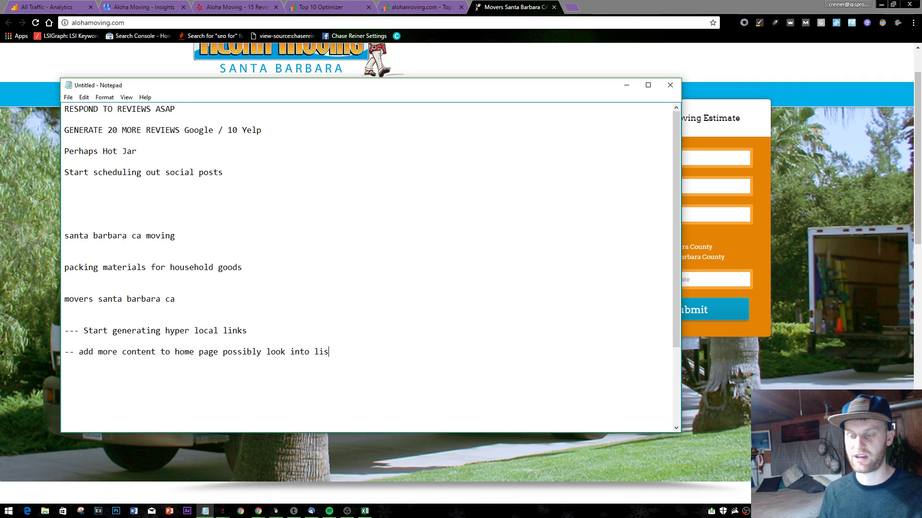
{"action": "type", "text": "ting reviews o"}
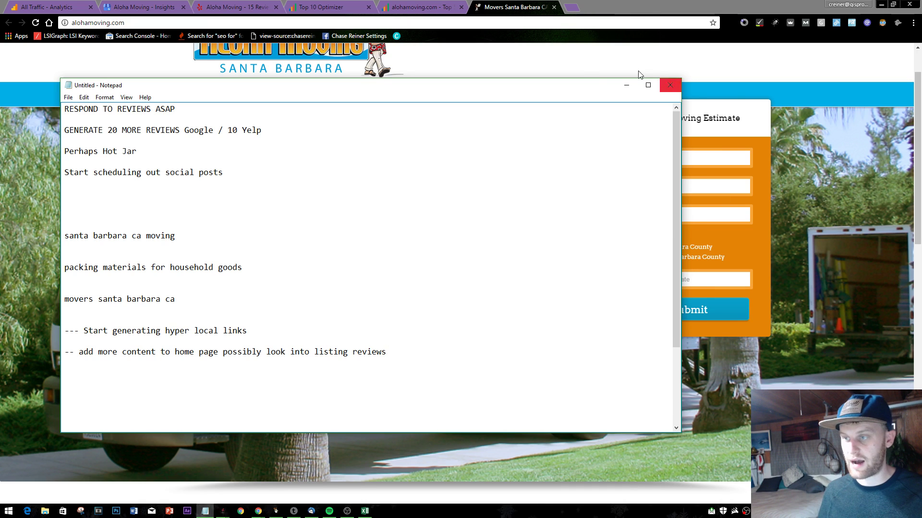
{"action": "left_click", "coordinate": [533, 58]}
{"action": "scroll", "coordinate": [417, 177], "scroll_direction": "up", "scroll_amount": 1}
{"action": "scroll", "coordinate": [418, 177], "scroll_direction": "up", "scroll_amount": 1}
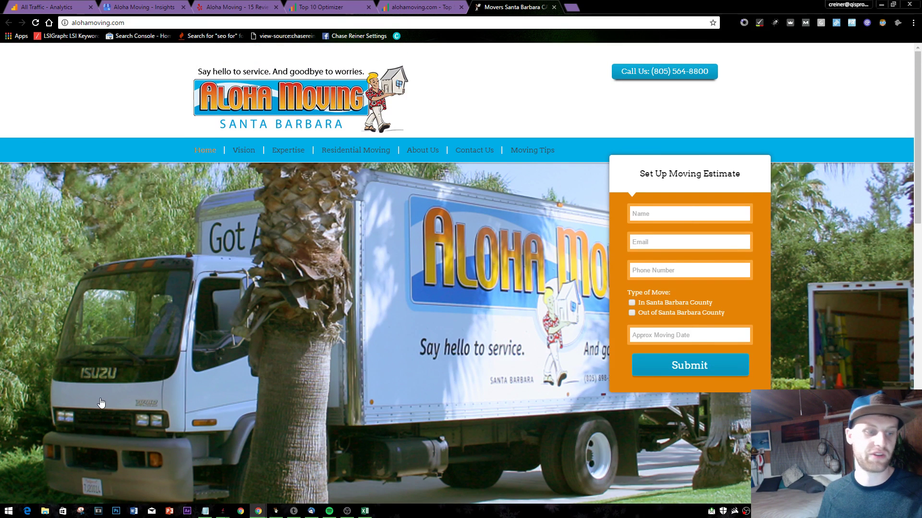
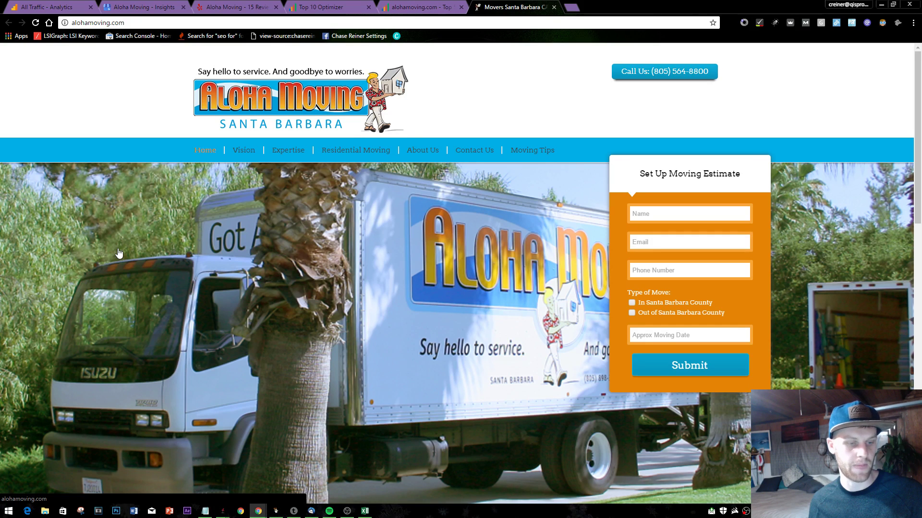
- Search Google for 'seo oxnard' in a new tab
{"action": "left_click", "coordinate": [571, 7]}
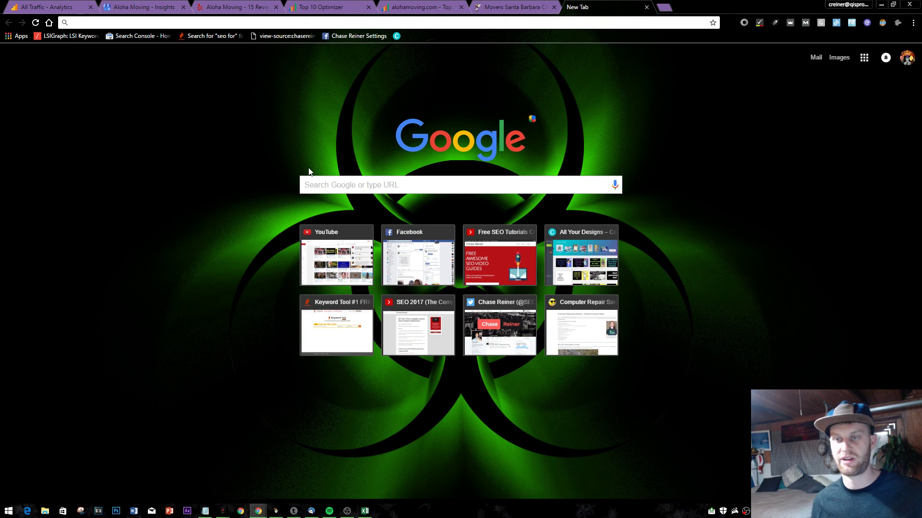
{"action": "type", "text": "seo oxan"}
{"action": "key", "text": "BackSpace"}
{"action": "key", "text": "BackSpace"}
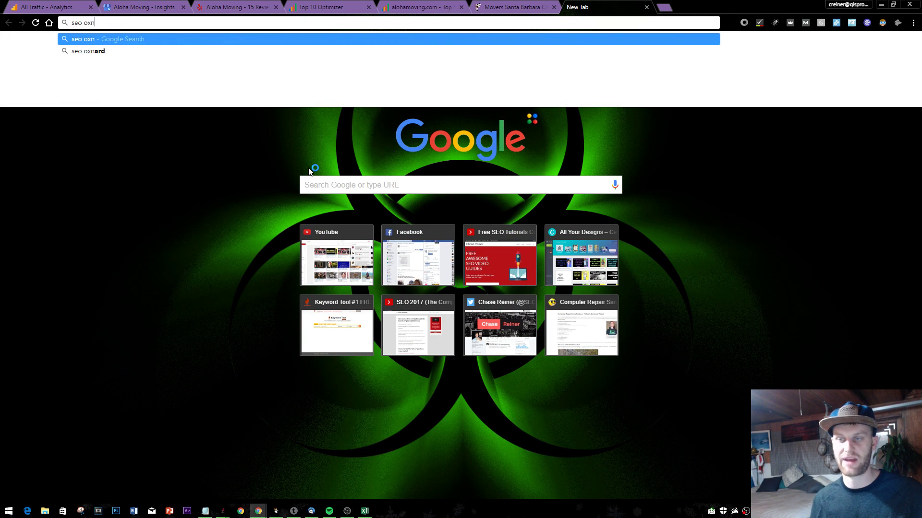
{"action": "type", "text": "nard"}
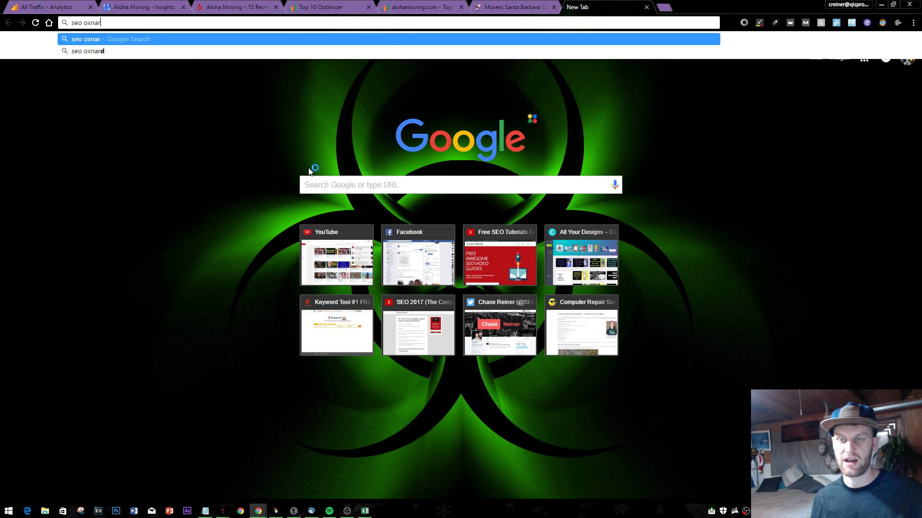
{"action": "key", "text": "Return"}
- Go to page 2 of the results and bring up options for the Reliable Computer Help result
{"action": "scroll", "coordinate": [87, 247], "scroll_direction": "down", "scroll_amount": 5}
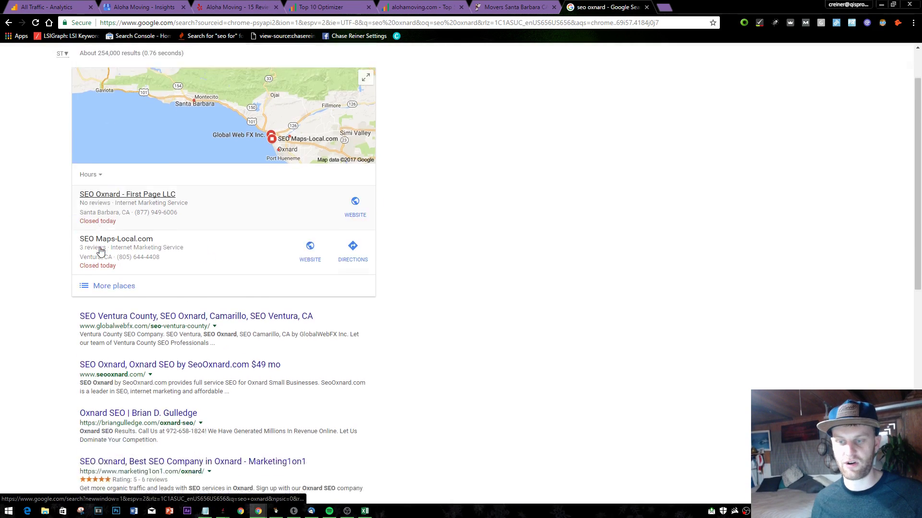
{"action": "scroll", "coordinate": [189, 244], "scroll_direction": "down", "scroll_amount": 3}
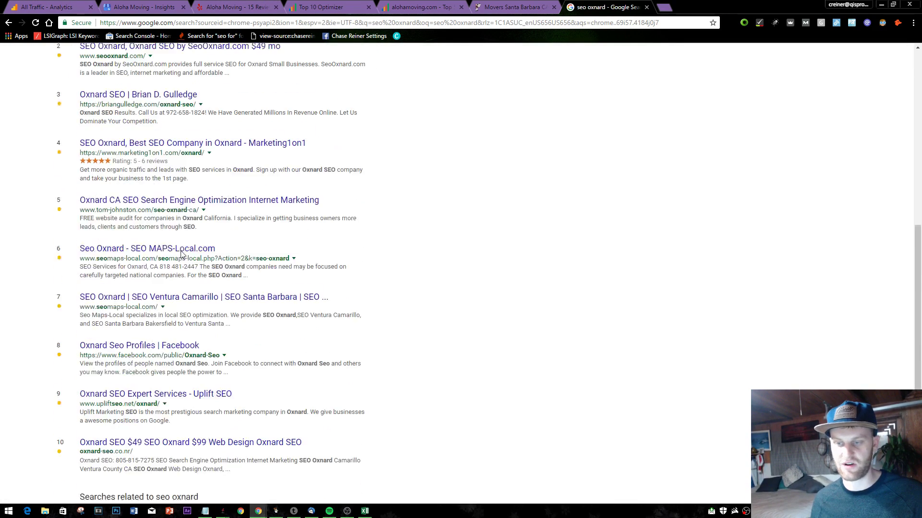
{"action": "scroll", "coordinate": [158, 272], "scroll_direction": "down", "scroll_amount": 2}
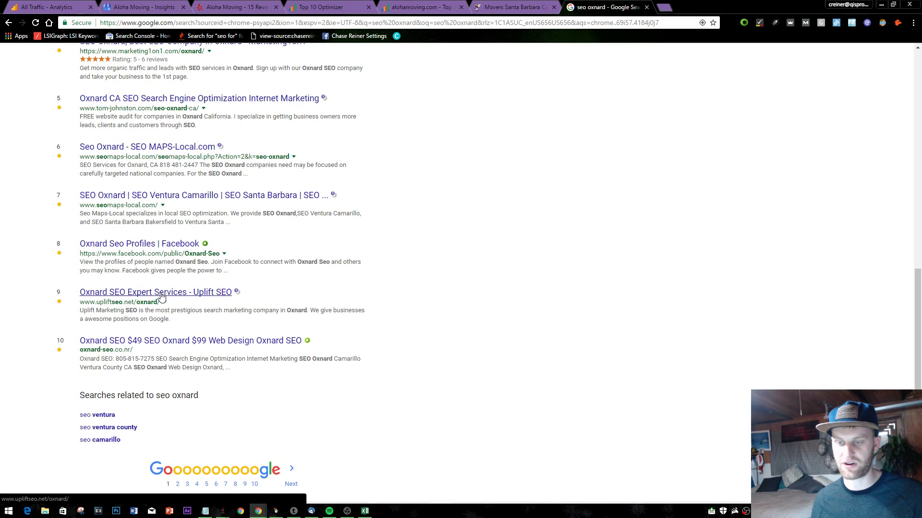
{"action": "left_click", "coordinate": [161, 293]}
{"action": "scroll", "coordinate": [203, 331], "scroll_direction": "up", "scroll_amount": 5}
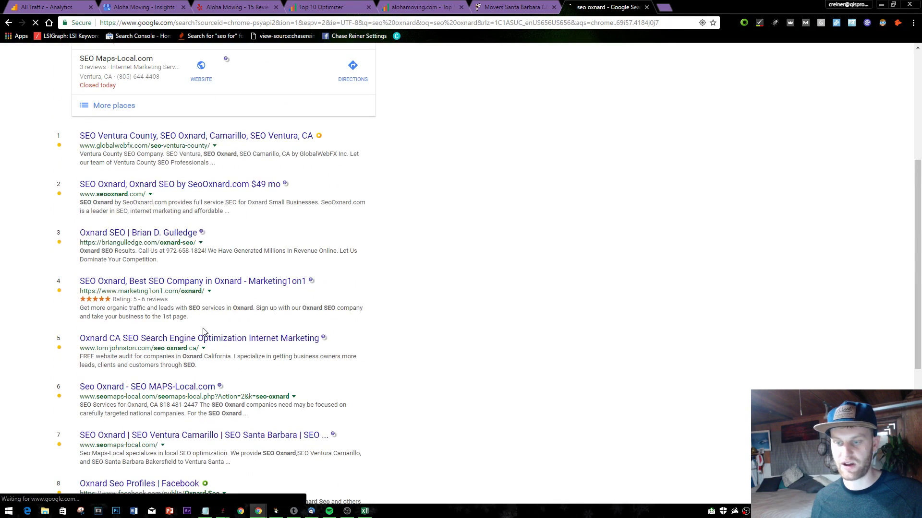
{"action": "scroll", "coordinate": [203, 331], "scroll_direction": "down", "scroll_amount": 6}
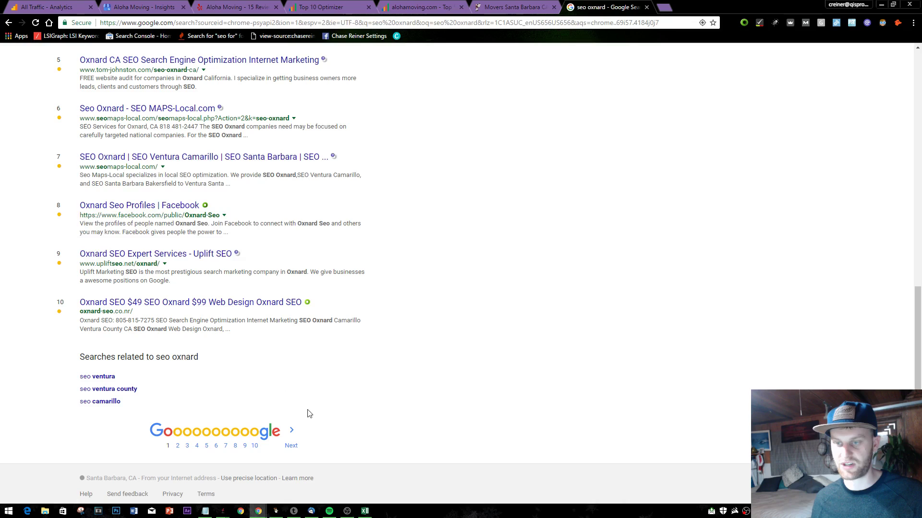
{"action": "left_click", "coordinate": [292, 446]}
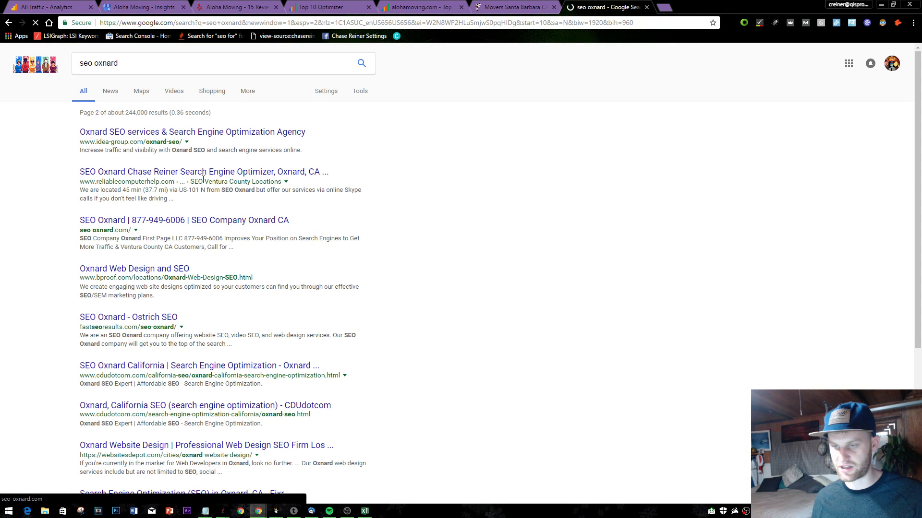
{"action": "right_click", "coordinate": [176, 173]}
- Open result 12 in a new tab and trim its URL to the /california-locations/ page
{"action": "left_click", "coordinate": [216, 178]}
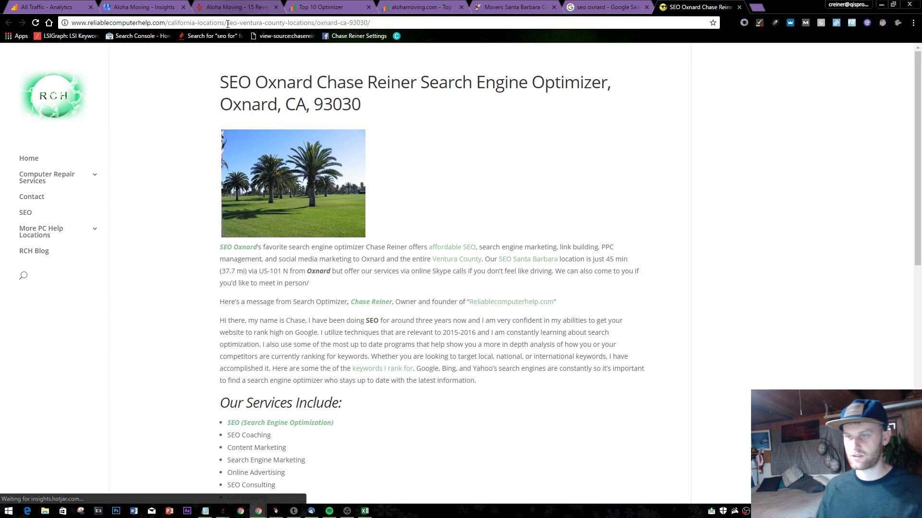
{"action": "left_click_drag", "start_coordinate": [228, 24], "coordinate": [379, 23]}
{"action": "key", "text": "BackSpace"}
{"action": "key", "text": "Return"}
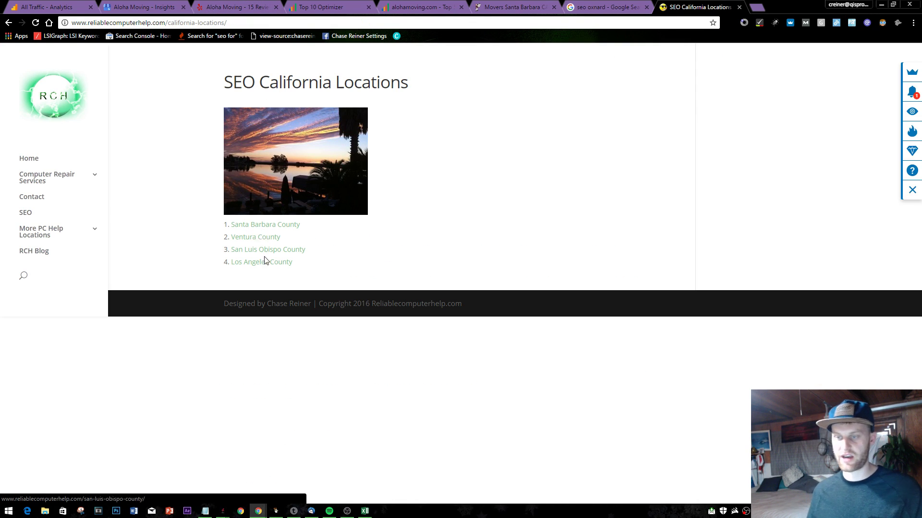
- Open the Santa Barbara County locations page and its Buellton page in new tabs
{"action": "right_click", "coordinate": [271, 229]}
{"action": "left_click", "coordinate": [314, 234]}
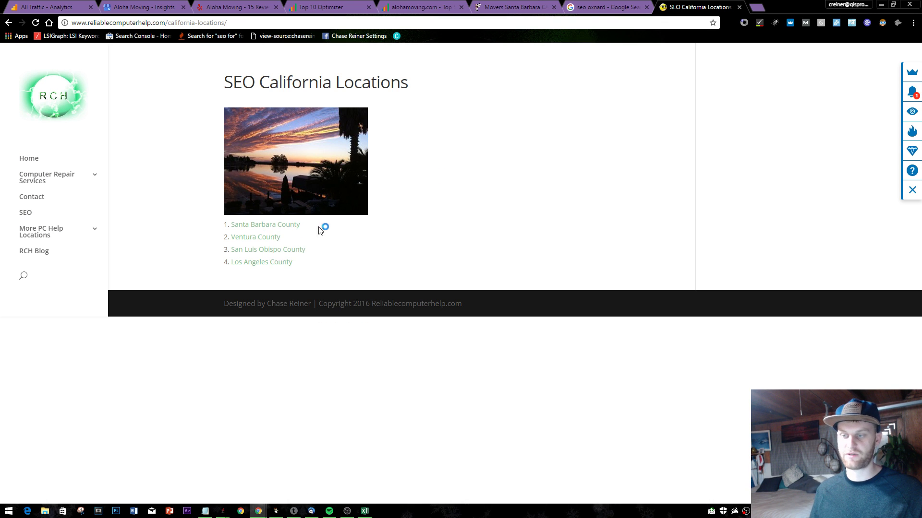
{"action": "left_click", "coordinate": [743, 7]}
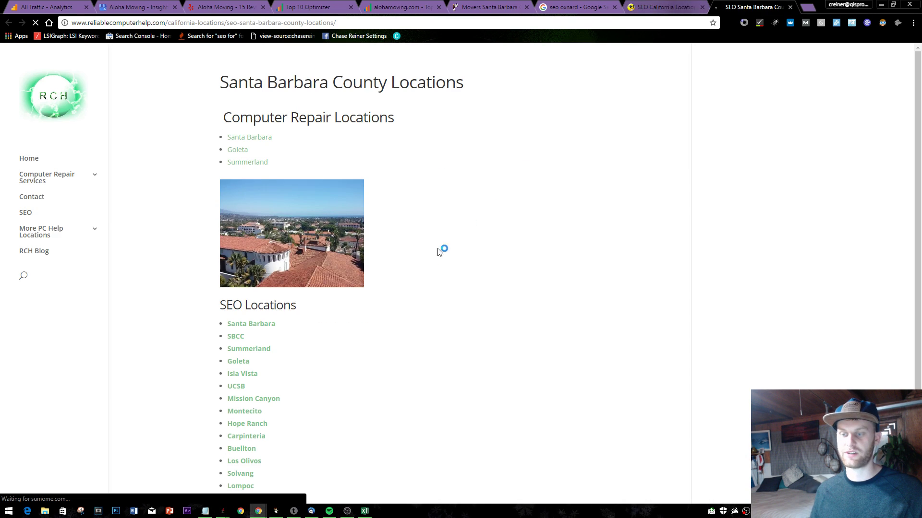
{"action": "scroll", "coordinate": [291, 206], "scroll_direction": "down", "scroll_amount": 2}
{"action": "right_click", "coordinate": [242, 389]}
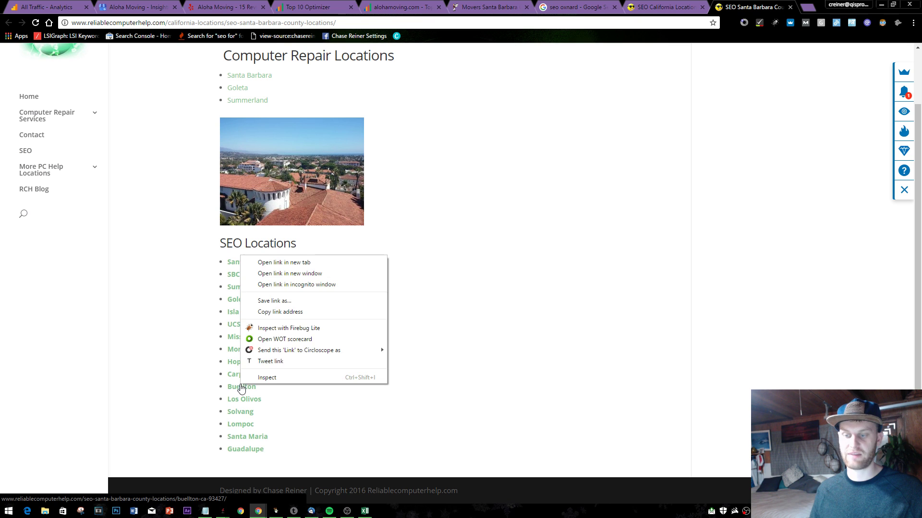
{"action": "left_click", "coordinate": [285, 265]}
{"action": "left_click", "coordinate": [739, 6]}
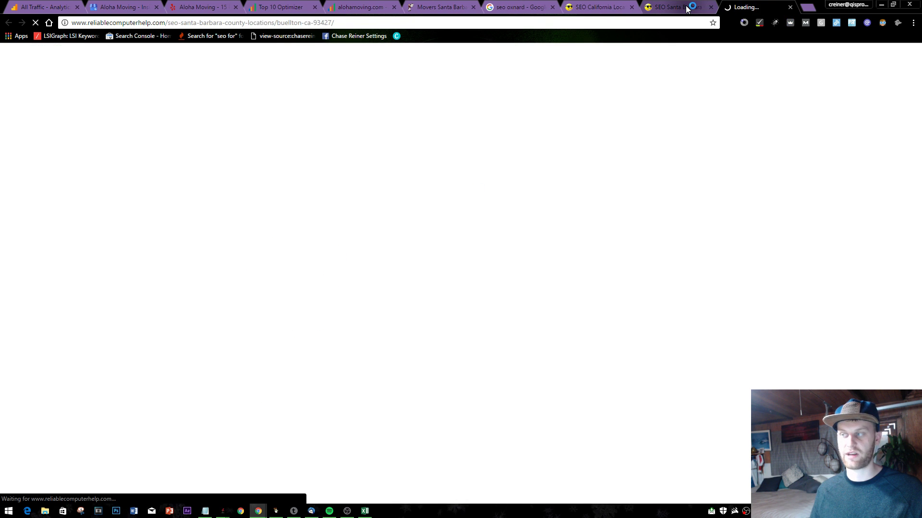
{"action": "left_click", "coordinate": [677, 7]}
- Open the Summerland and Lompoc location pages in new tabs
{"action": "right_click", "coordinate": [254, 299]}
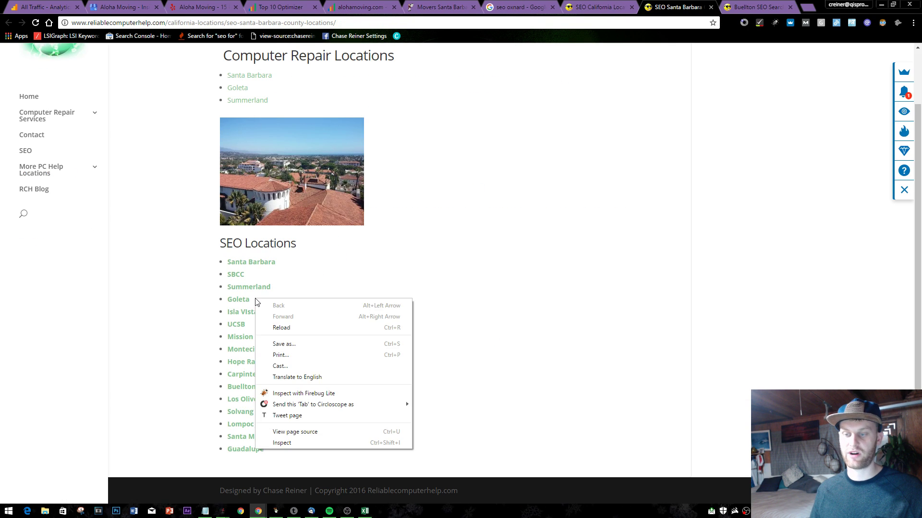
{"action": "right_click", "coordinate": [247, 287]}
{"action": "left_click", "coordinate": [283, 293]}
{"action": "left_click", "coordinate": [753, 6]}
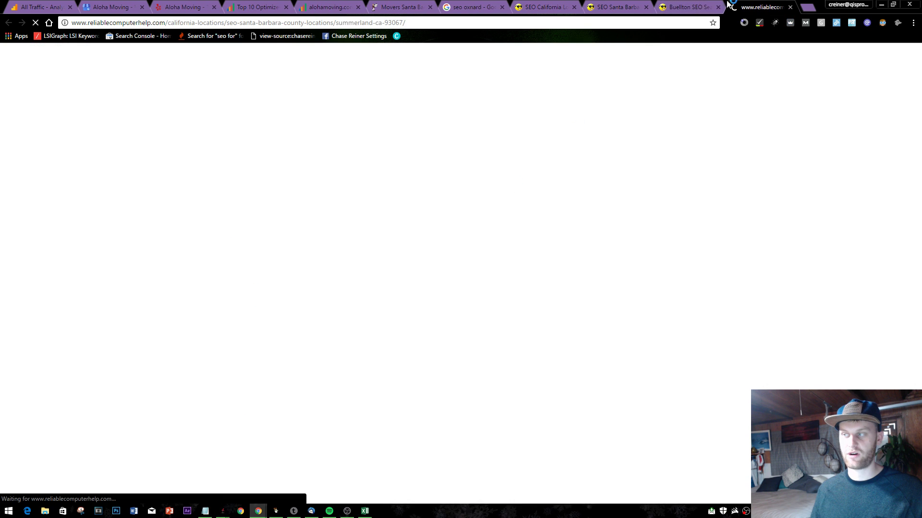
{"action": "left_click", "coordinate": [617, 7]}
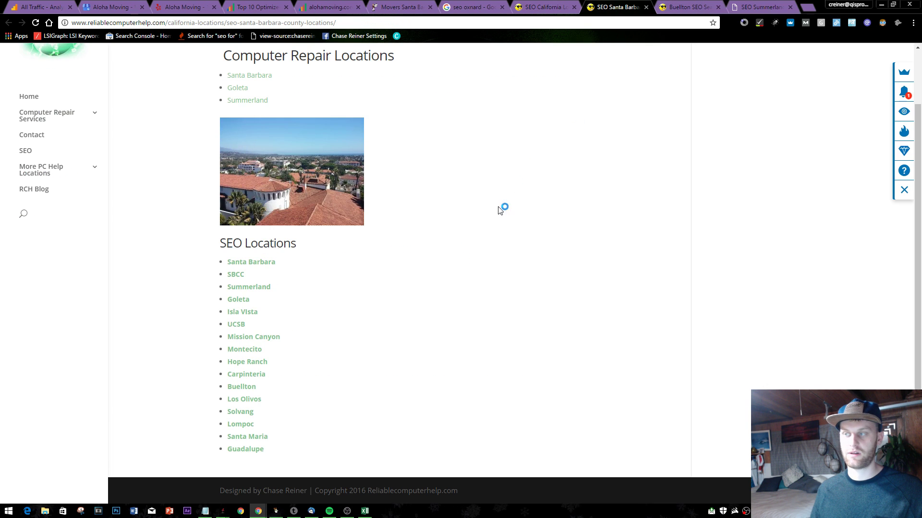
{"action": "right_click", "coordinate": [247, 425]}
{"action": "left_click", "coordinate": [279, 301]}
{"action": "left_click", "coordinate": [743, 4]}
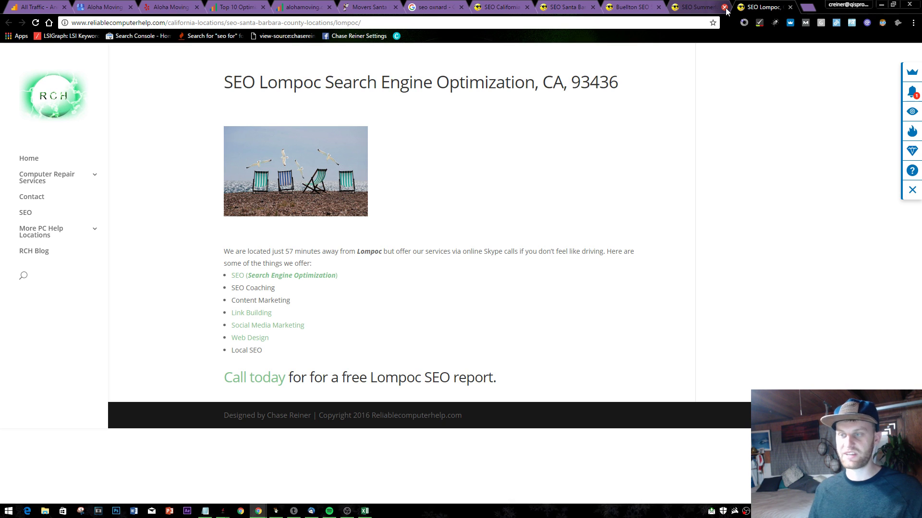
- Highlight the Lompoc SEO page heading to review it
{"action": "triple_click", "coordinate": [523, 83]}
{"action": "left_click", "coordinate": [530, 106]}
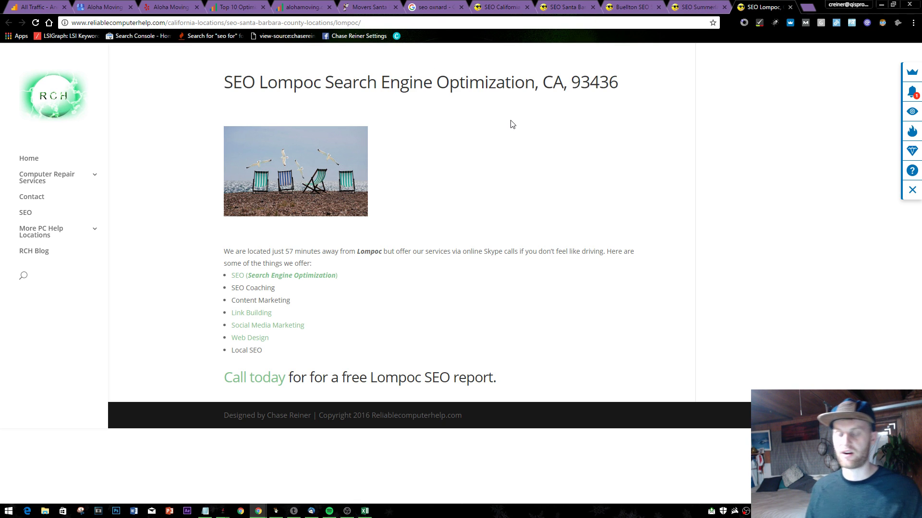
{"action": "triple_click", "coordinate": [533, 87]}
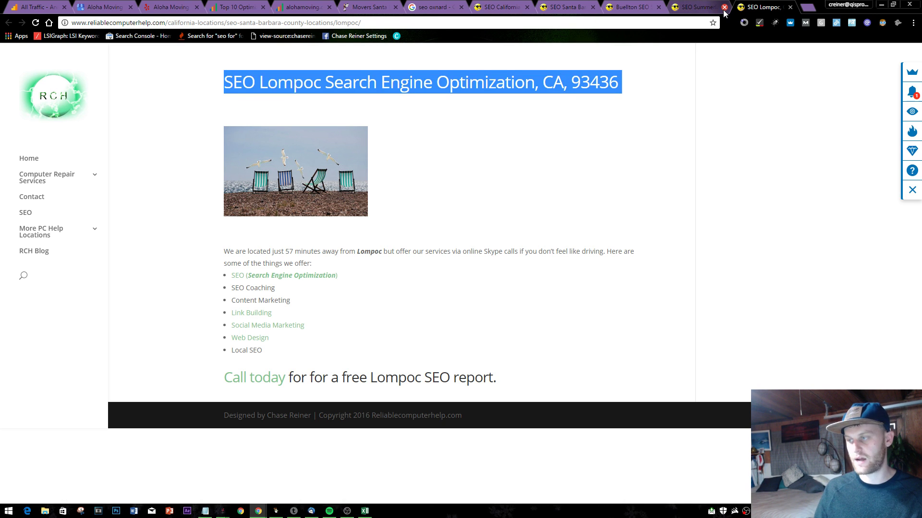
{"action": "left_click", "coordinate": [516, 304]}
- Close the Lompoc, Summerland, Buellton, county, California locations and seo oxnard tabs
{"action": "left_click", "coordinate": [724, 7]}
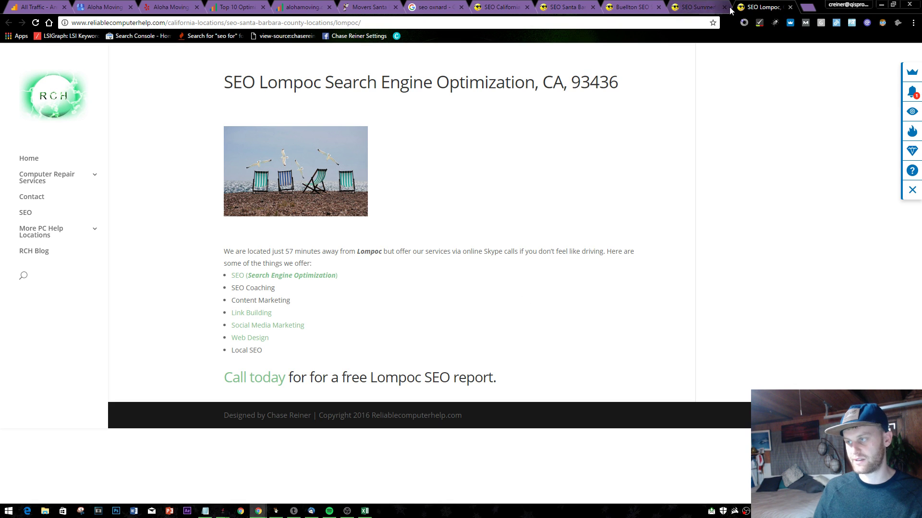
{"action": "left_click", "coordinate": [724, 7]}
{"action": "left_click", "coordinate": [725, 8]}
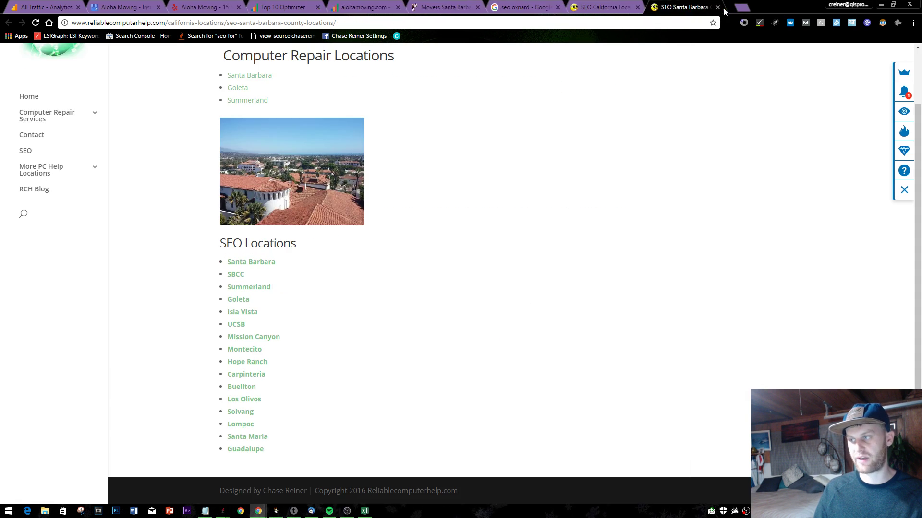
{"action": "left_click", "coordinate": [724, 7]}
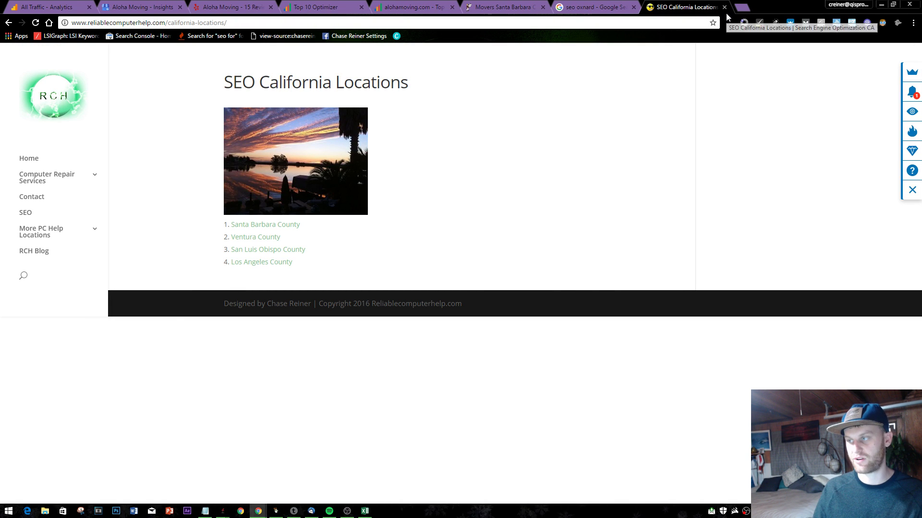
{"action": "left_click", "coordinate": [725, 8]}
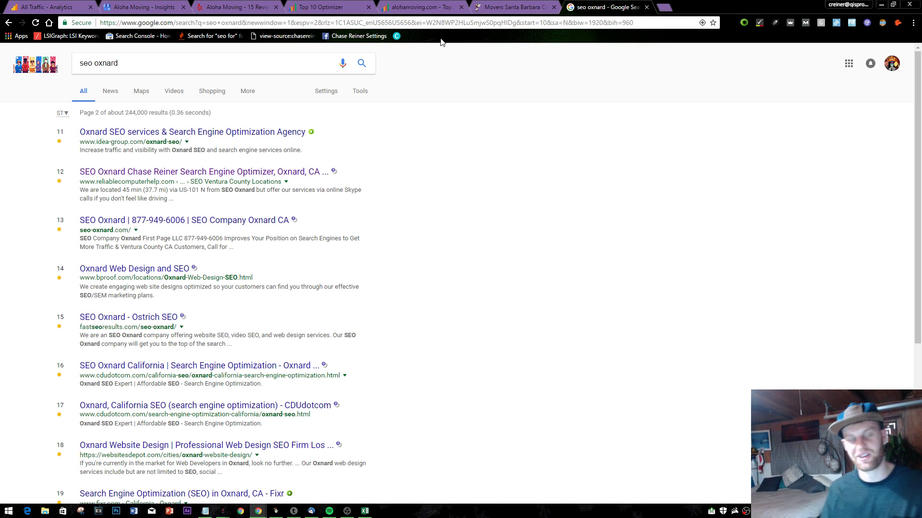
{"action": "left_click", "coordinate": [646, 7]}
- Switch through the alohamoving.com report tab back to the Top 10 Optimizer report
{"action": "scroll", "coordinate": [578, 200], "scroll_direction": "down", "scroll_amount": 8}
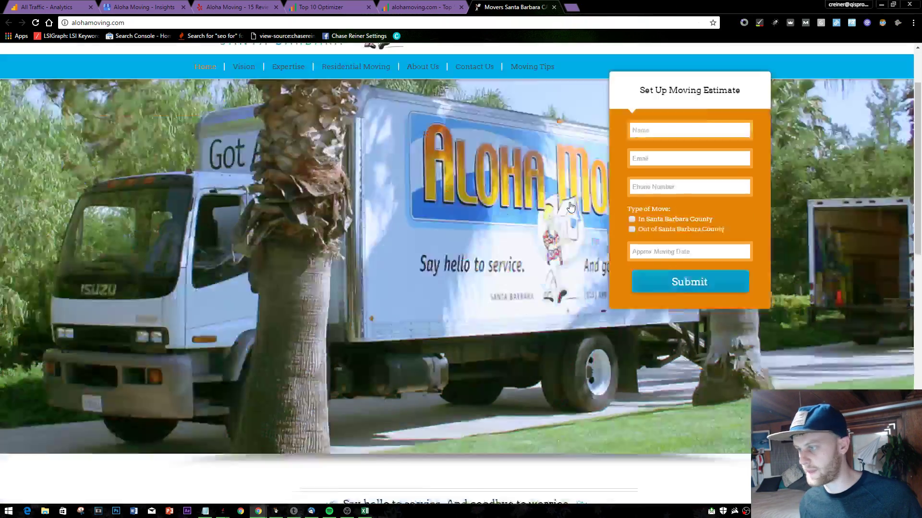
{"action": "scroll", "coordinate": [578, 199], "scroll_direction": "up", "scroll_amount": 10}
{"action": "key", "text": "ctrl+shift+Tab"}
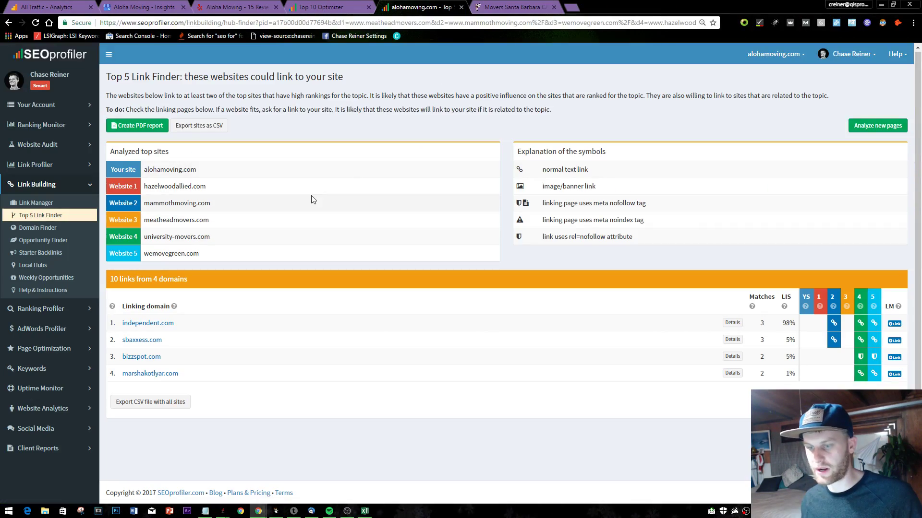
{"action": "key", "text": "ctrl+shift+Tab"}
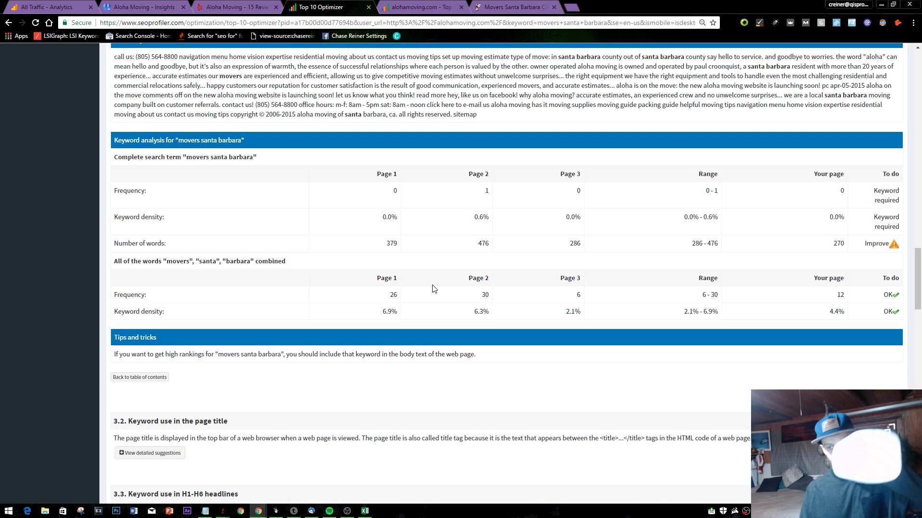
{"action": "right_click", "coordinate": [391, 295]}
{"action": "key", "text": "Escape"}
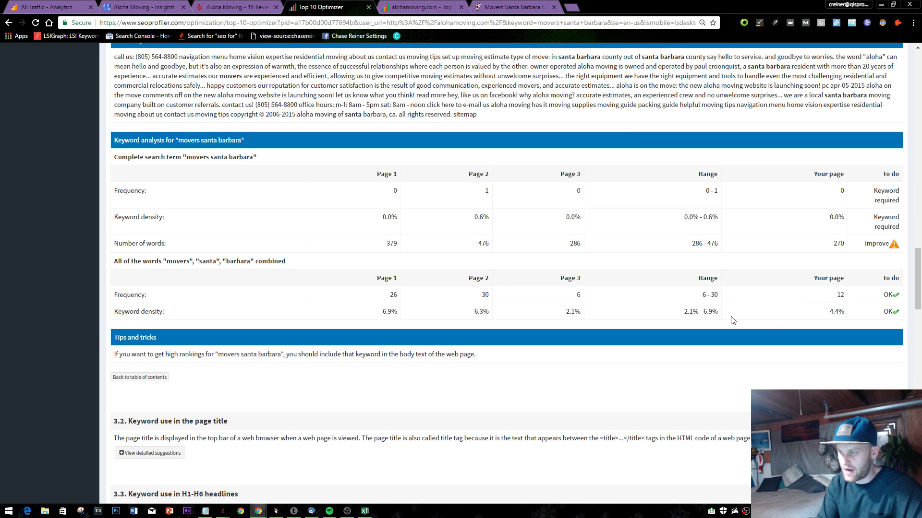
- Scroll the report, briefly checking the link-finder and Movers Santa Barbara pages
{"action": "scroll", "coordinate": [706, 294], "scroll_direction": "down", "scroll_amount": 1}
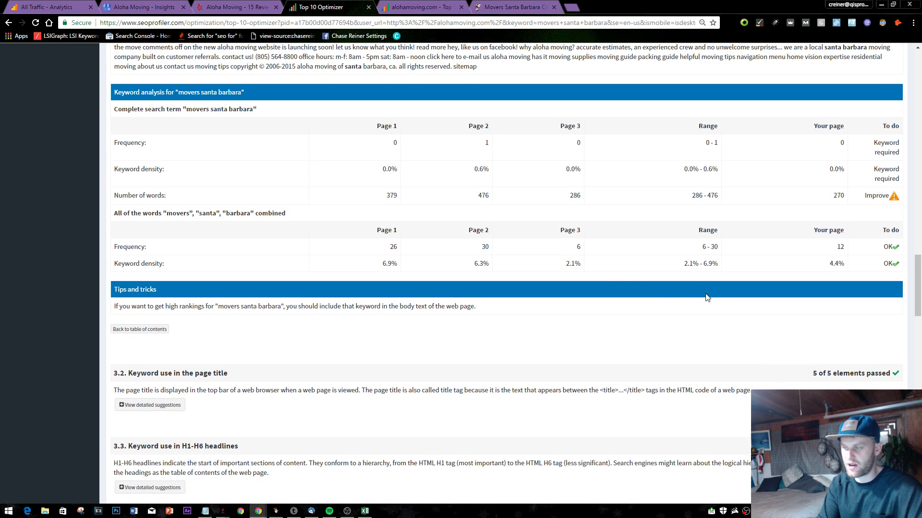
{"action": "scroll", "coordinate": [603, 280], "scroll_direction": "down", "scroll_amount": 2}
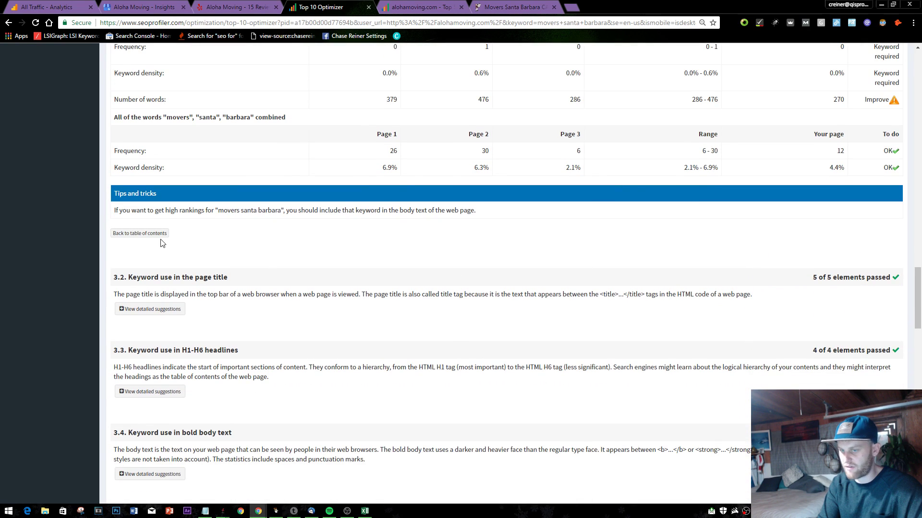
{"action": "scroll", "coordinate": [173, 254], "scroll_direction": "down", "scroll_amount": 1}
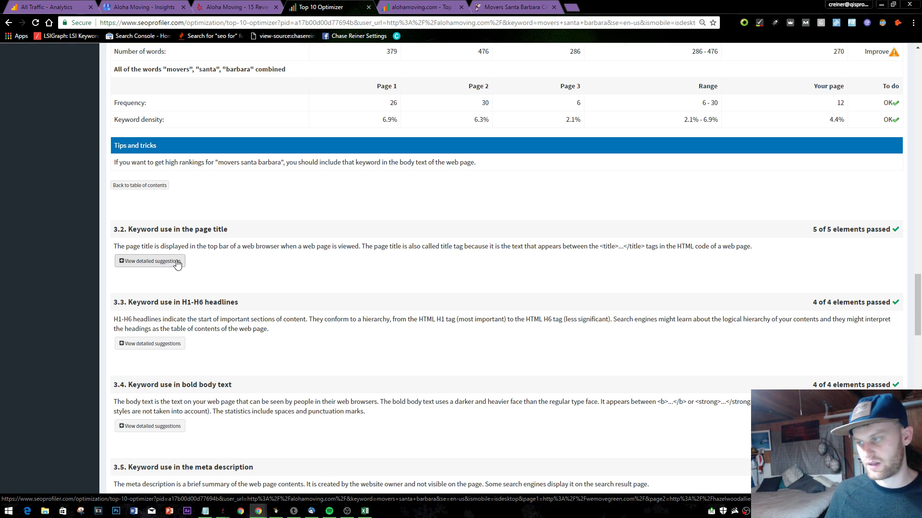
{"action": "left_click", "coordinate": [420, 7]}
{"action": "left_click", "coordinate": [513, 7]}
{"action": "left_click", "coordinate": [326, 7]}
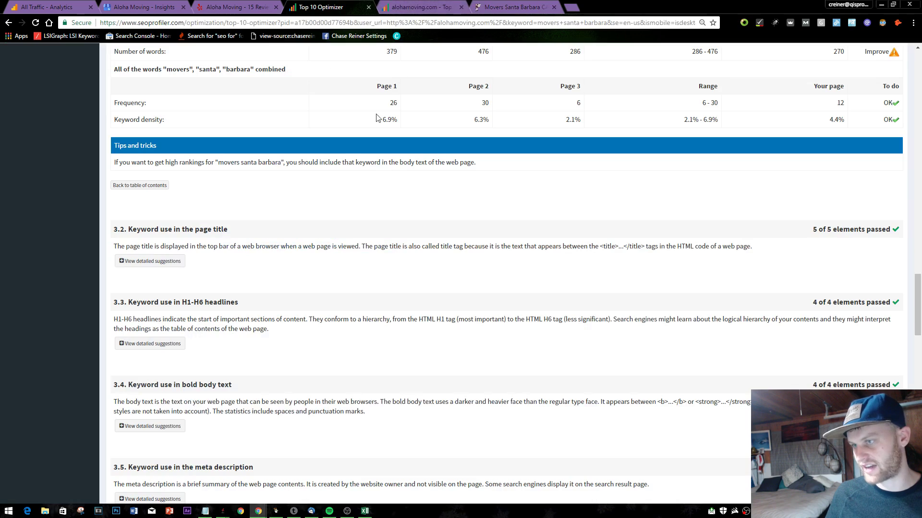
{"action": "scroll", "coordinate": [376, 118], "scroll_direction": "up", "scroll_amount": 4}
{"action": "scroll", "coordinate": [222, 159], "scroll_direction": "up", "scroll_amount": 2}
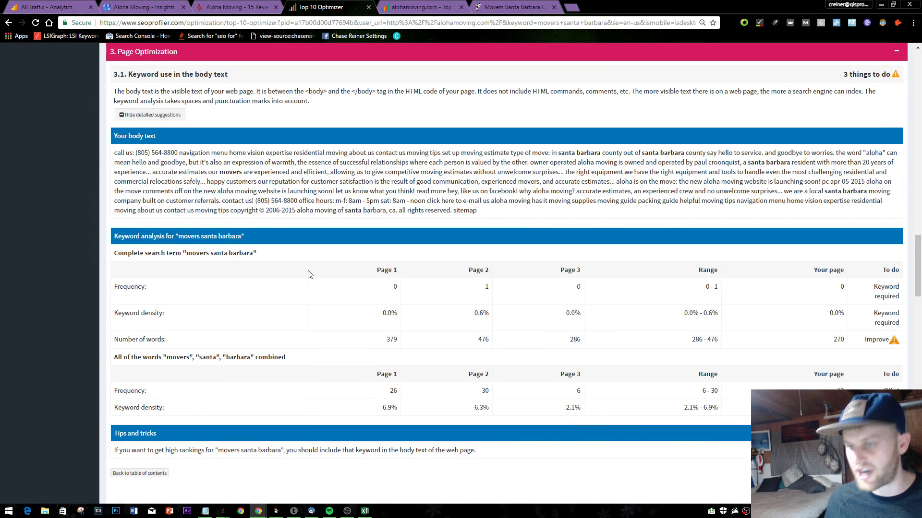
{"action": "scroll", "coordinate": [309, 274], "scroll_direction": "down", "scroll_amount": 5}
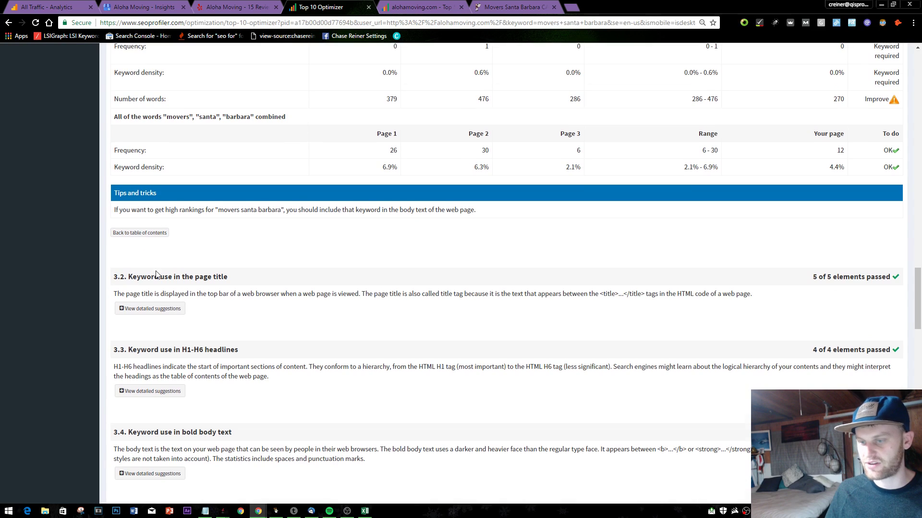
{"action": "scroll", "coordinate": [157, 274], "scroll_direction": "down", "scroll_amount": 1}
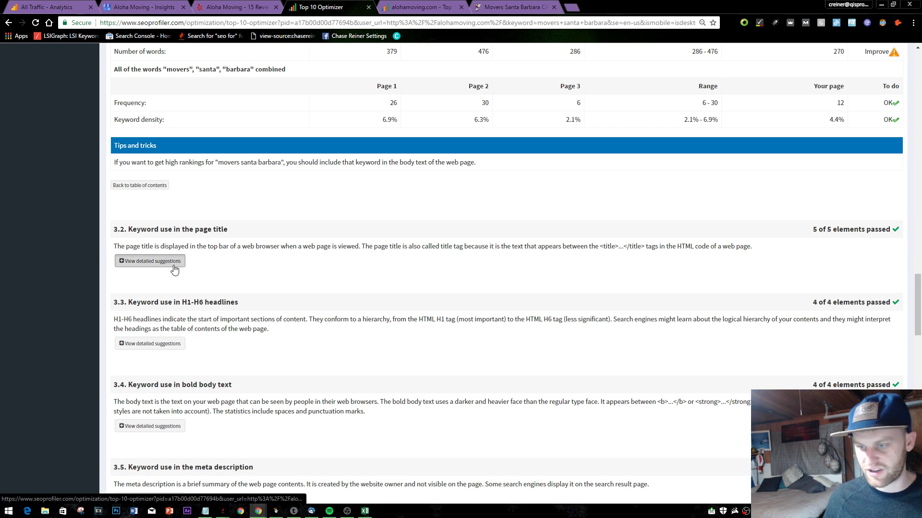
- Show detailed suggestions for 3.2 Keyword use in the page title and compare Aloha Moving's title
{"action": "left_click", "coordinate": [153, 262]}
{"action": "scroll", "coordinate": [324, 357], "scroll_direction": "down", "scroll_amount": 3}
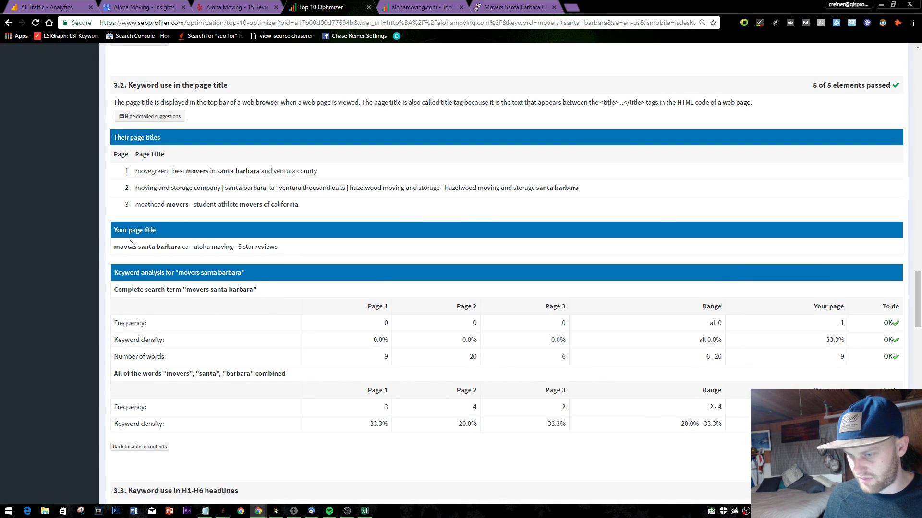
{"action": "left_click_drag", "start_coordinate": [133, 246], "coordinate": [212, 246]}
{"action": "left_click", "coordinate": [227, 262]}
{"action": "scroll", "coordinate": [300, 254], "scroll_direction": "down", "scroll_amount": 3}
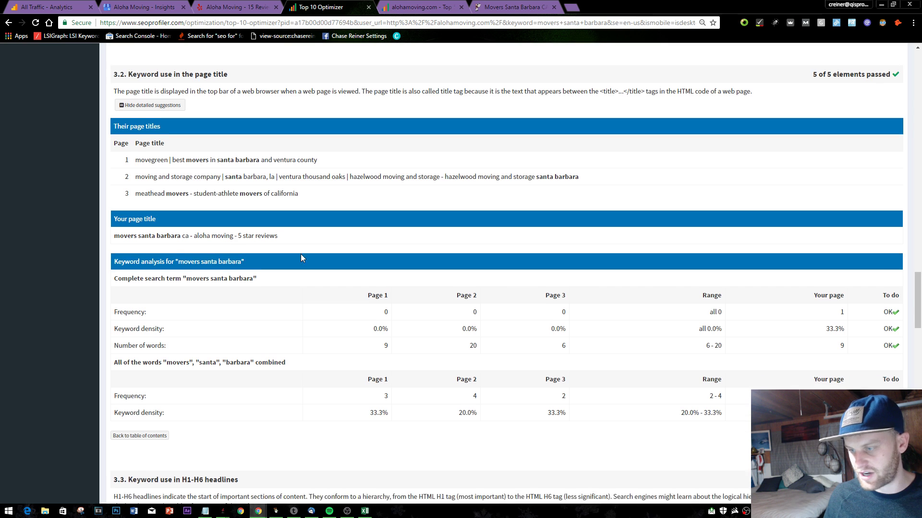
{"action": "left_click", "coordinate": [570, 6]}
{"action": "type", "text": "se"}
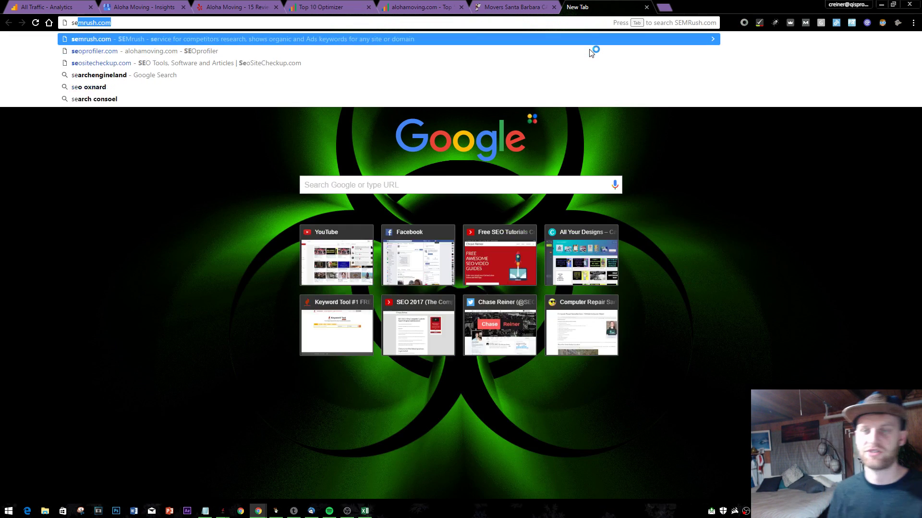
{"action": "type", "text": "arch console"}
{"action": "key", "text": "Return"}
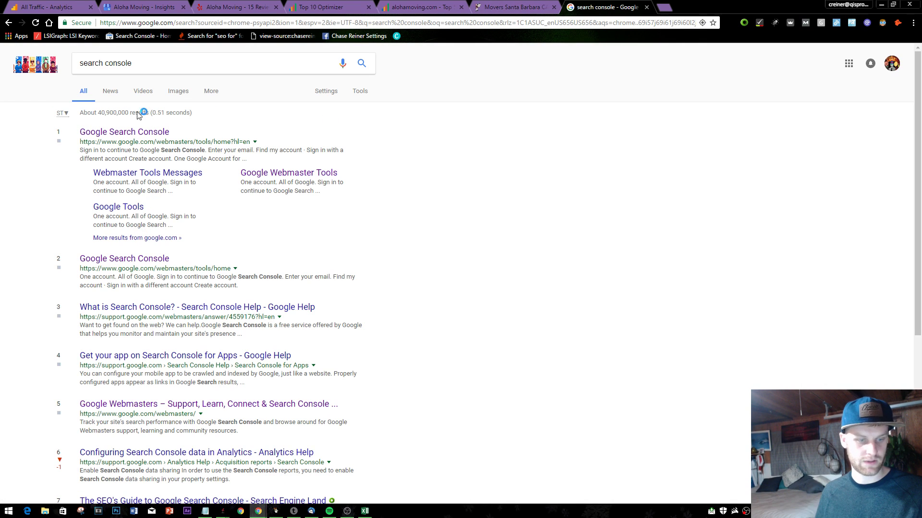
{"action": "left_click", "coordinate": [115, 131]}
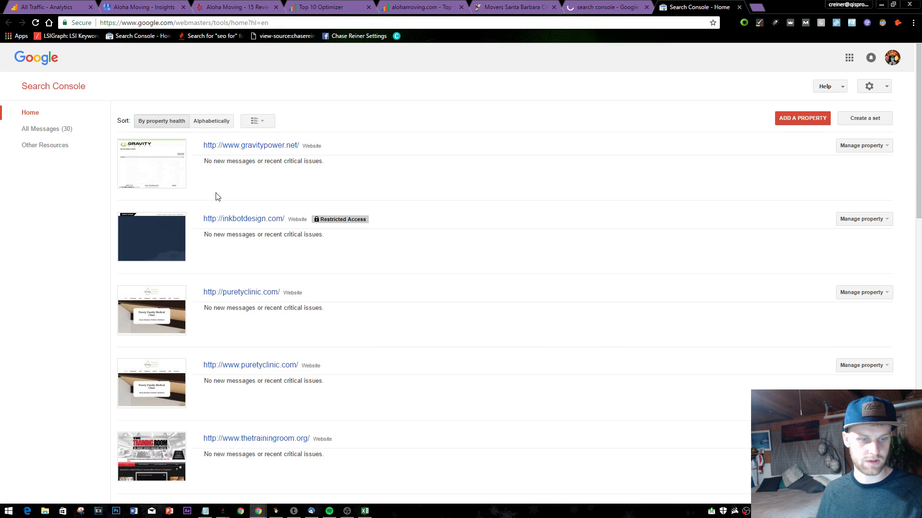
{"action": "scroll", "coordinate": [284, 212], "scroll_direction": "down", "scroll_amount": 2}
{"action": "scroll", "coordinate": [247, 181], "scroll_direction": "down", "scroll_amount": 8}
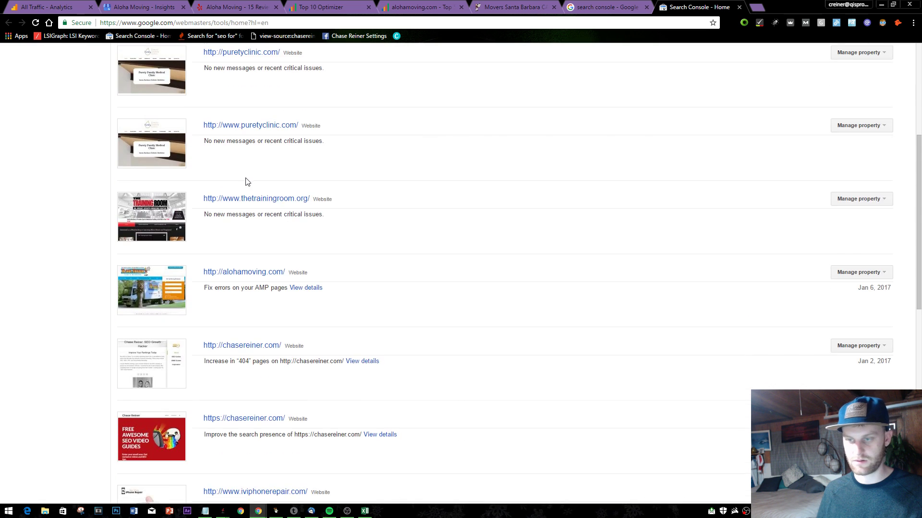
{"action": "scroll", "coordinate": [265, 175], "scroll_direction": "down", "scroll_amount": 4}
{"action": "scroll", "coordinate": [266, 172], "scroll_direction": "down", "scroll_amount": 2}
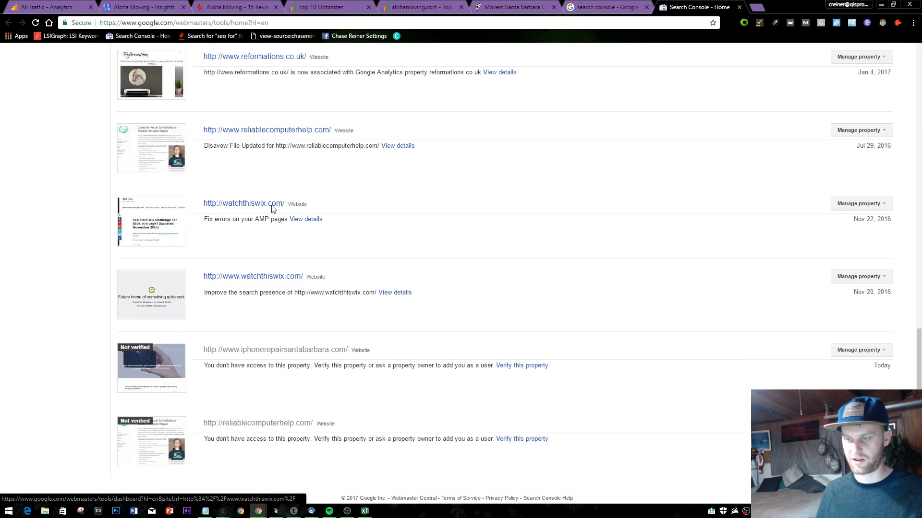
{"action": "scroll", "coordinate": [283, 391], "scroll_direction": "up", "scroll_amount": 15}
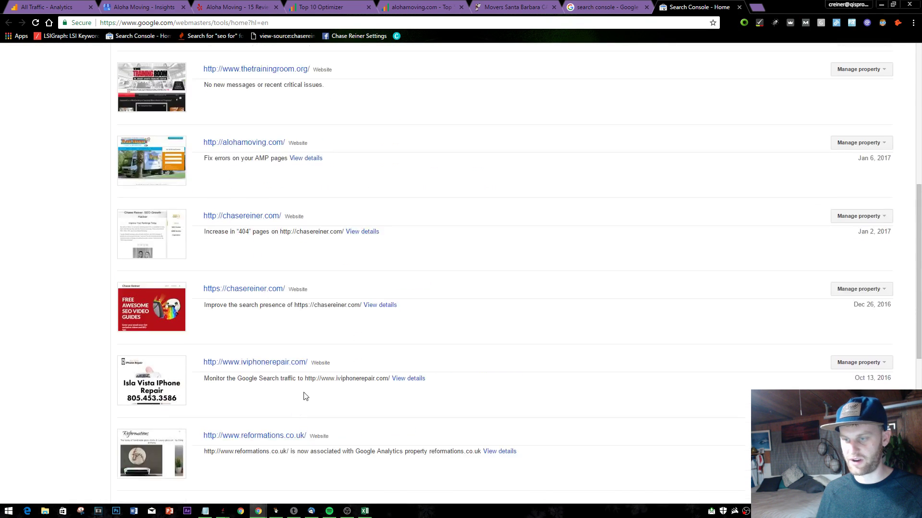
{"action": "scroll", "coordinate": [264, 259], "scroll_direction": "down", "scroll_amount": 11}
{"action": "scroll", "coordinate": [260, 244], "scroll_direction": "up", "scroll_amount": 4}
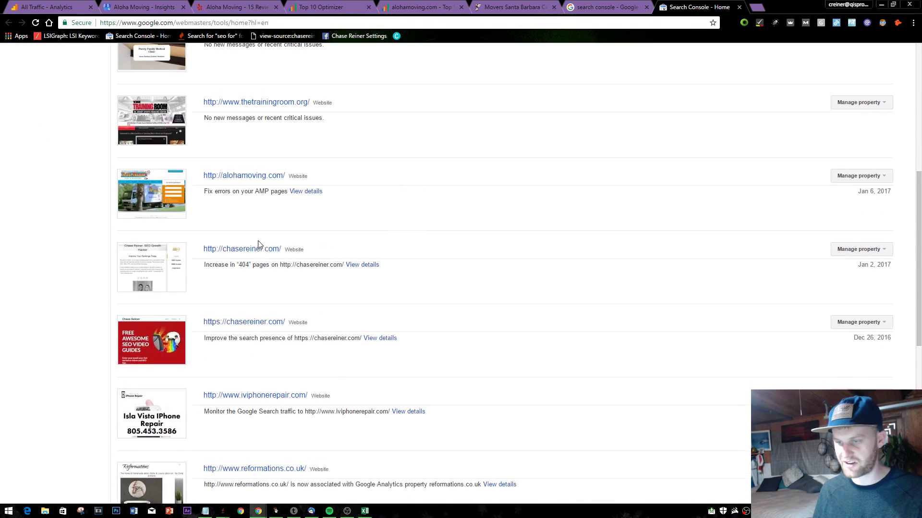
{"action": "left_click", "coordinate": [253, 177]}
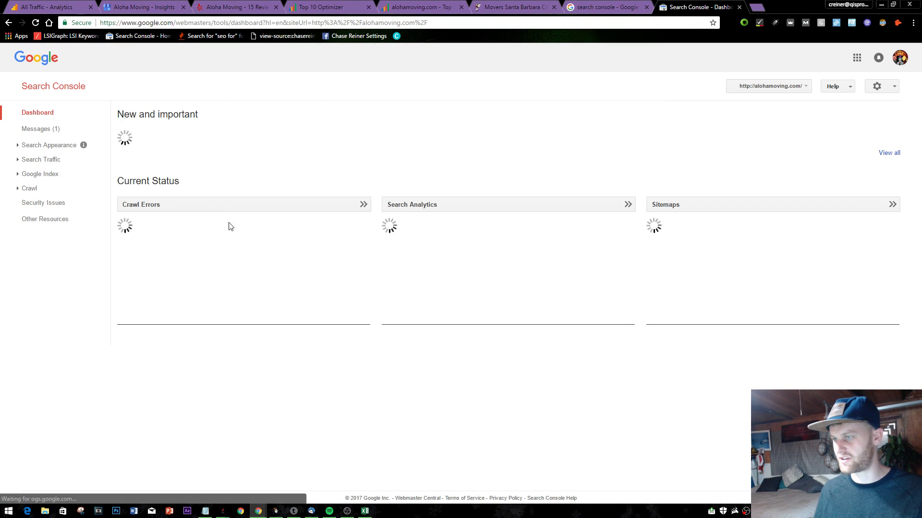
- Show Search Analytics with Impressions, CTR and Position for the last 90 days
{"action": "left_click", "coordinate": [411, 202]}
{"action": "left_click", "coordinate": [198, 154]}
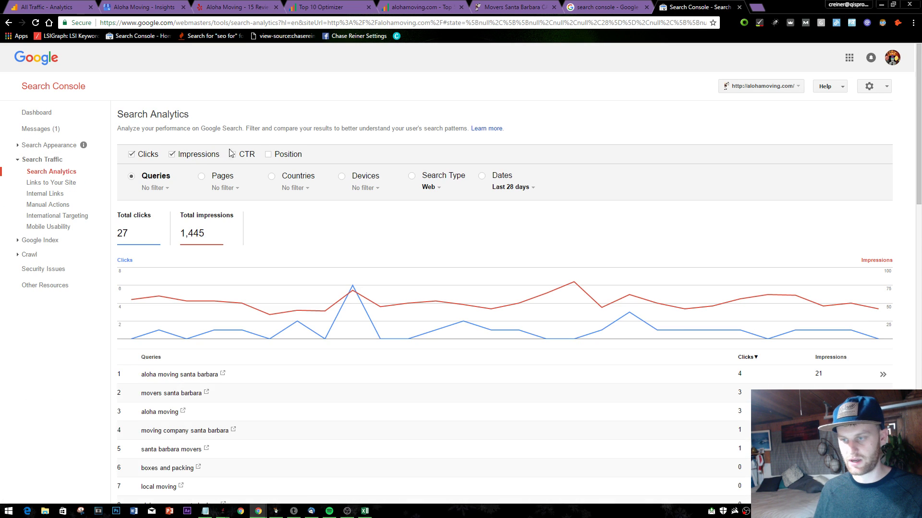
{"action": "left_click", "coordinate": [234, 154]}
{"action": "left_click", "coordinate": [288, 154]}
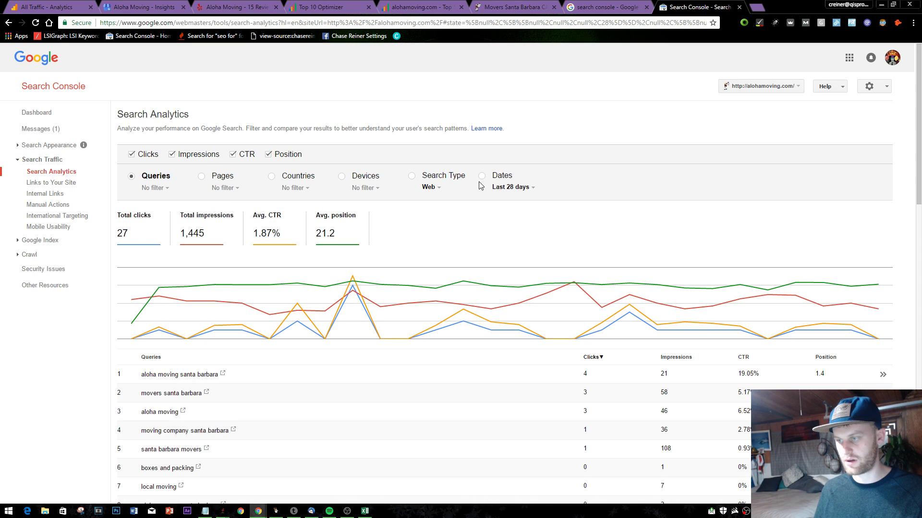
{"action": "left_click", "coordinate": [508, 192]}
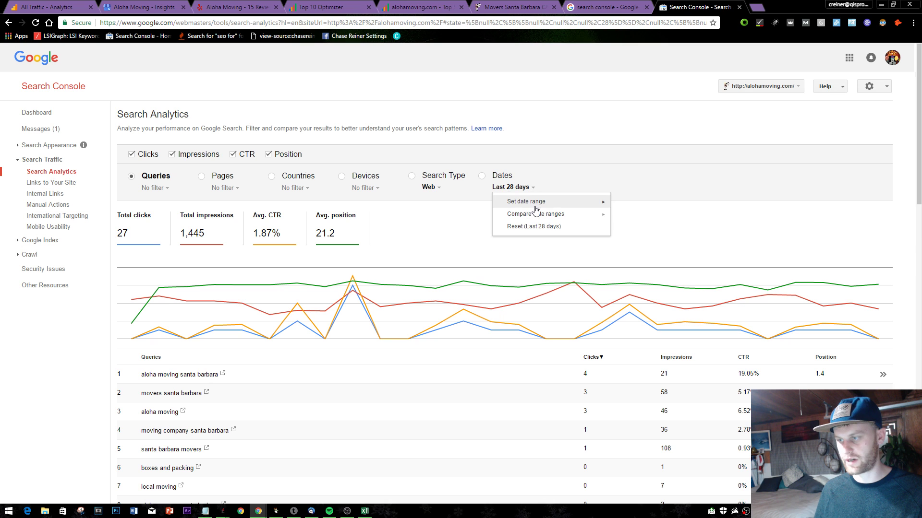
{"action": "mouse_move", "coordinate": [600, 202]}
{"action": "left_click", "coordinate": [643, 230]}
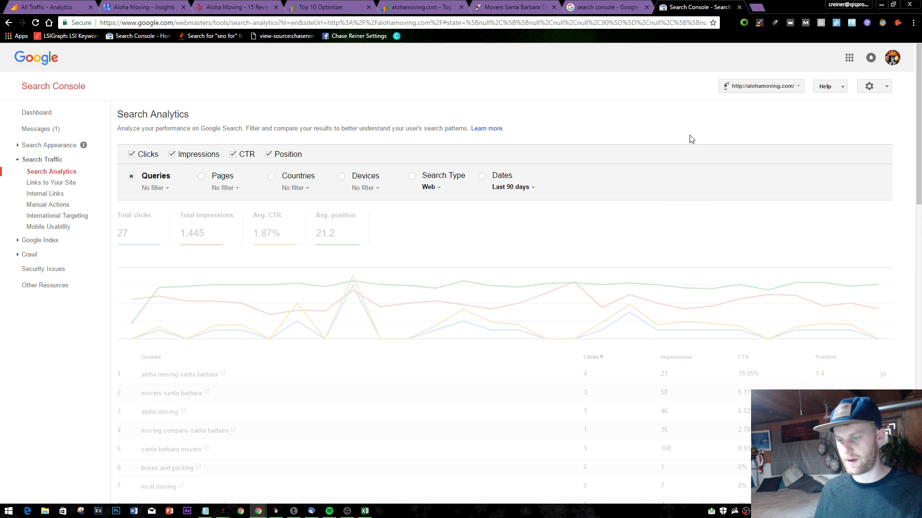
- Review the query table, then close the Movers Santa Barbara tab
{"action": "scroll", "coordinate": [563, 237], "scroll_direction": "down", "scroll_amount": 3}
{"action": "scroll", "coordinate": [259, 166], "scroll_direction": "up", "scroll_amount": 2}
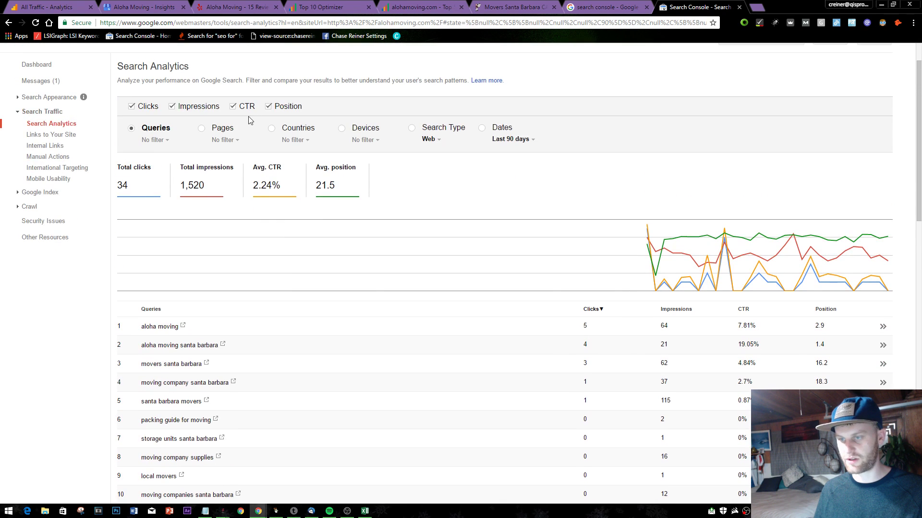
{"action": "scroll", "coordinate": [417, 216], "scroll_direction": "down", "scroll_amount": 4}
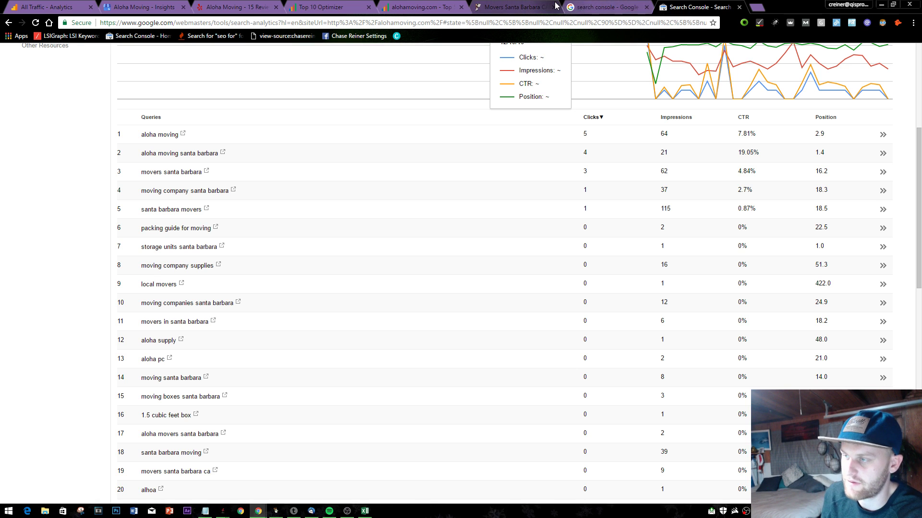
{"action": "left_click", "coordinate": [555, 8]}
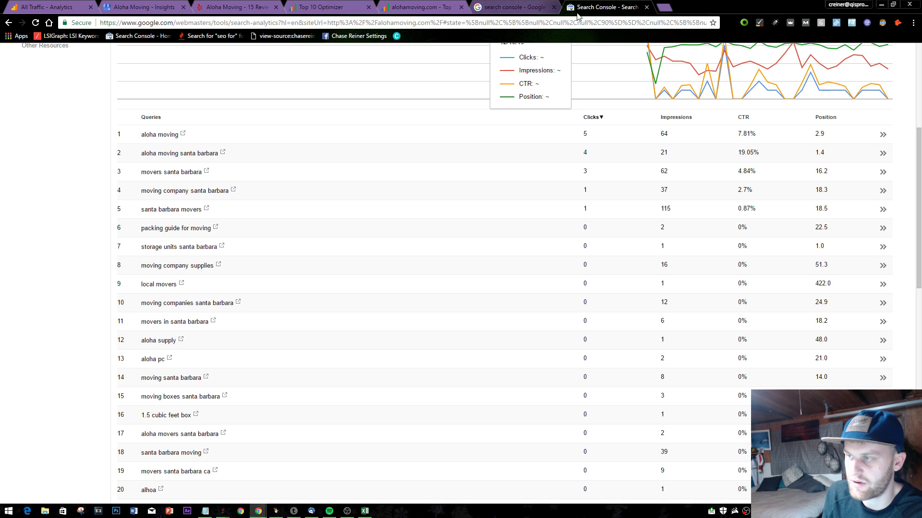
{"action": "left_click", "coordinate": [647, 8]}
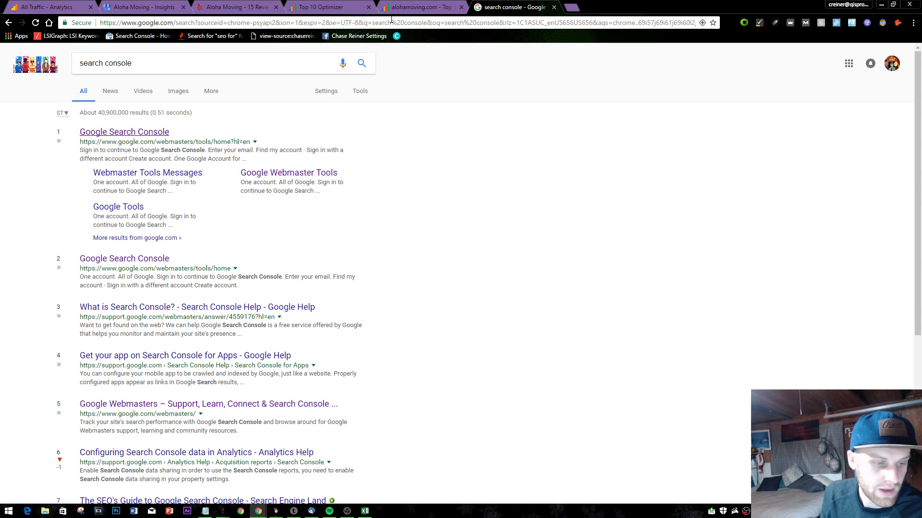
{"action": "left_click", "coordinate": [554, 7]}
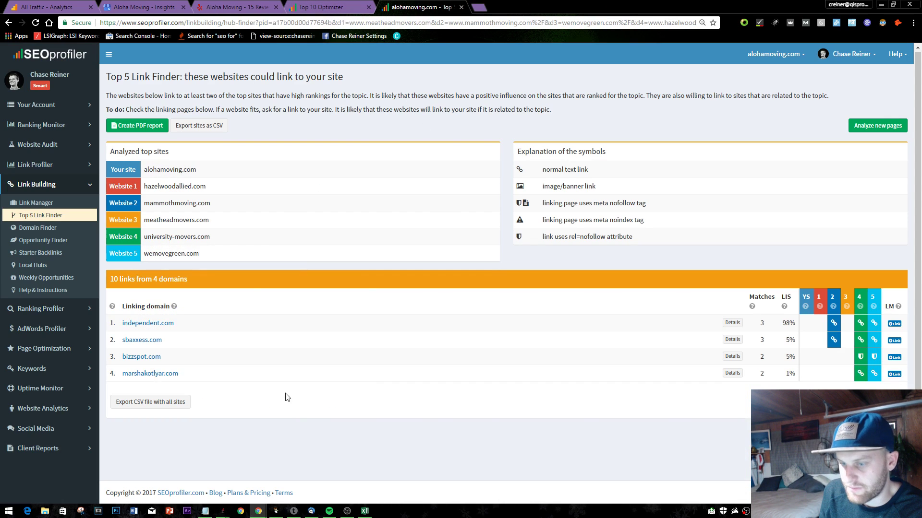
{"action": "left_click", "coordinate": [321, 8]}
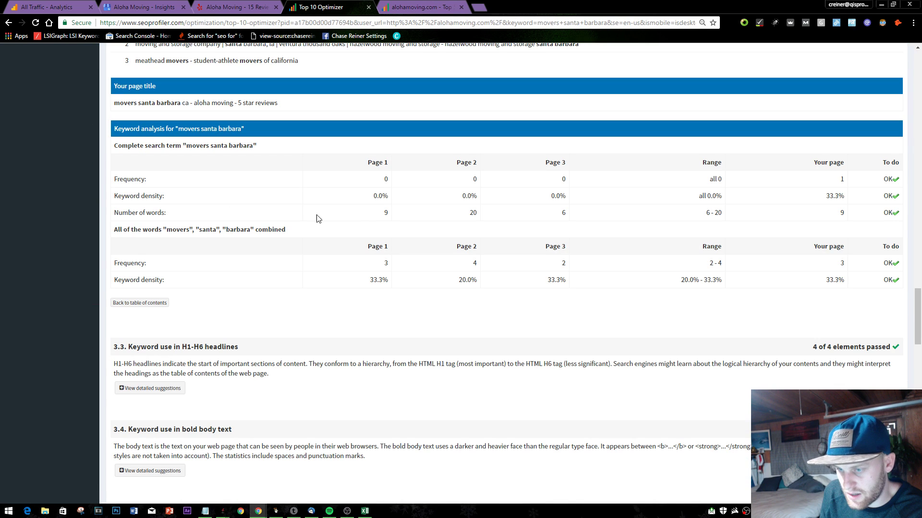
{"action": "left_click", "coordinate": [603, 264]}
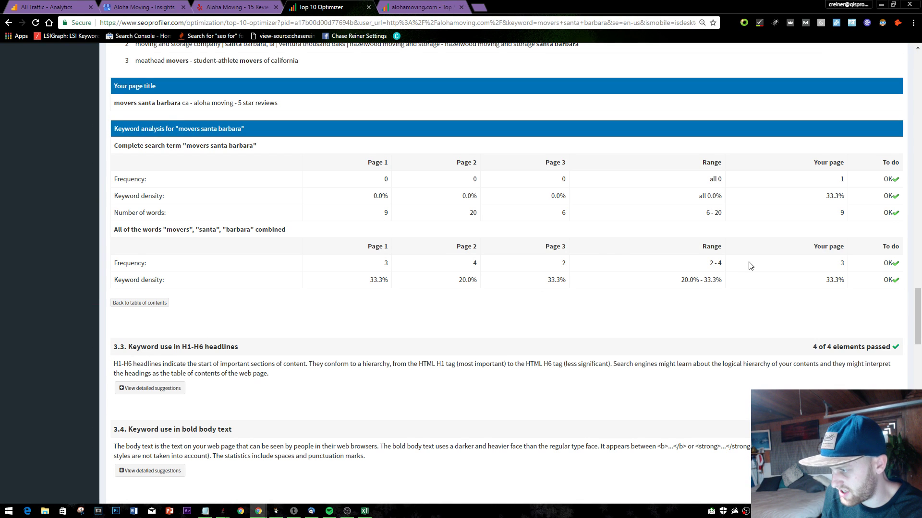
{"action": "scroll", "coordinate": [344, 313], "scroll_direction": "down", "scroll_amount": 3}
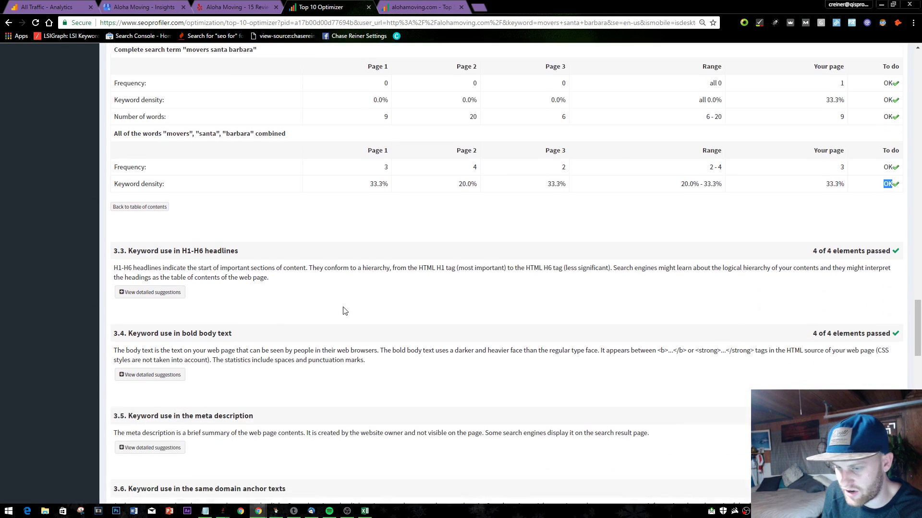
{"action": "left_click", "coordinate": [153, 245]}
{"action": "scroll", "coordinate": [366, 263], "scroll_direction": "down", "scroll_amount": 4}
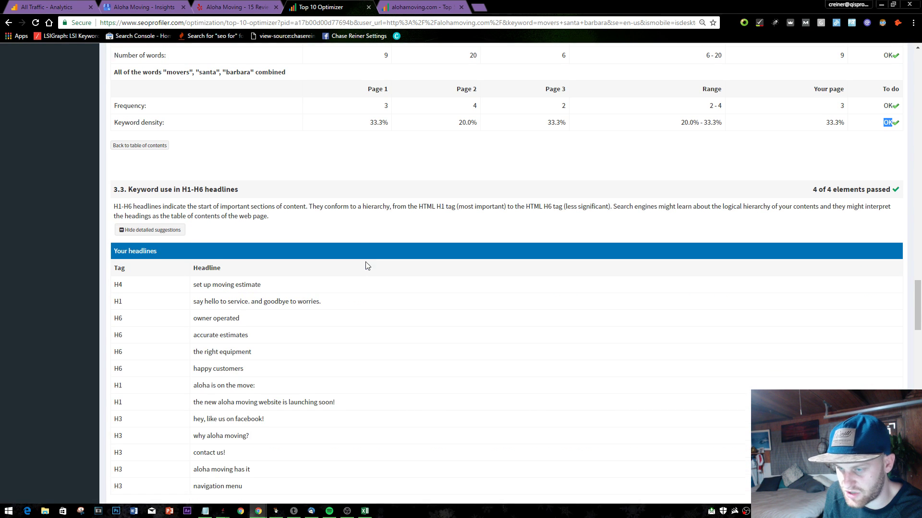
{"action": "scroll", "coordinate": [219, 158], "scroll_direction": "down", "scroll_amount": 3}
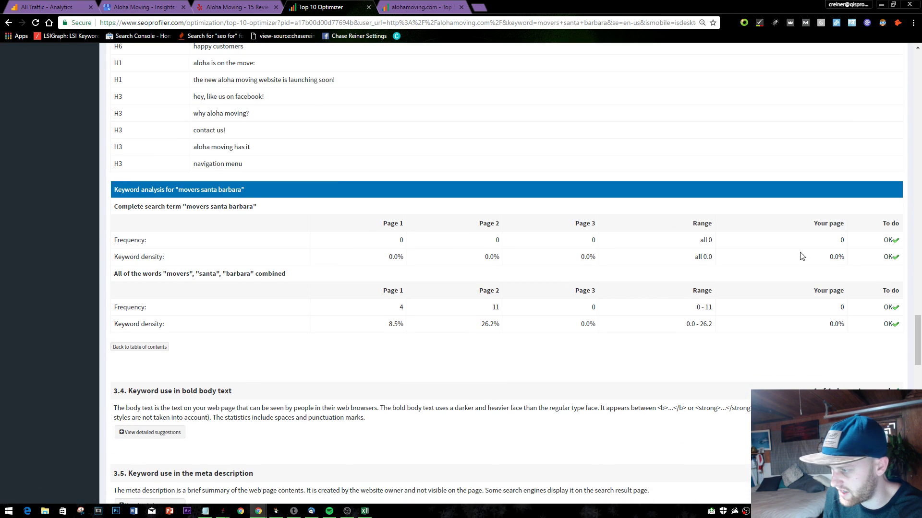
{"action": "scroll", "coordinate": [293, 272], "scroll_direction": "up", "scroll_amount": 3}
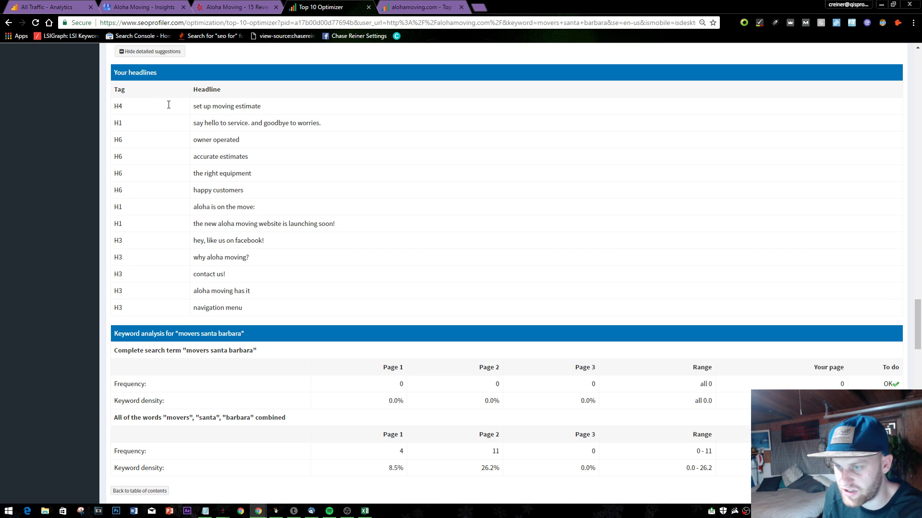
{"action": "left_click_drag", "start_coordinate": [169, 105], "coordinate": [313, 236]}
{"action": "triple_click", "coordinate": [263, 190]}
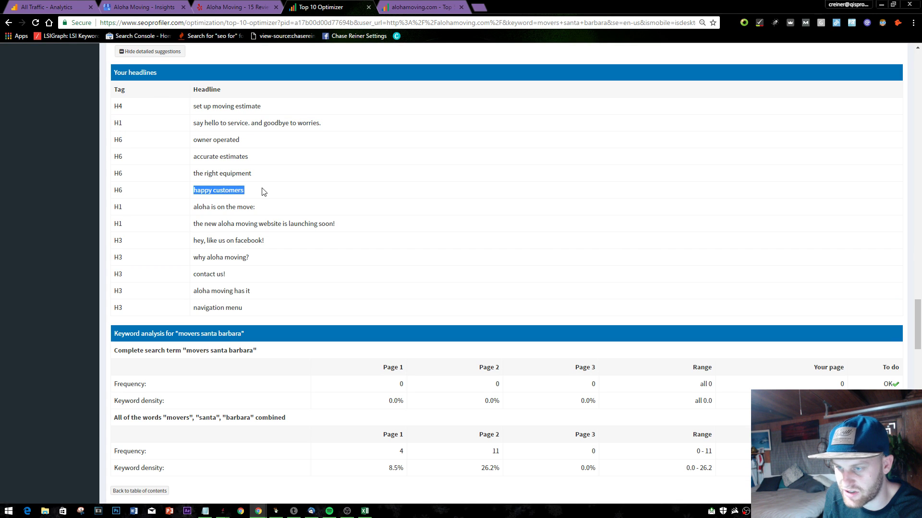
{"action": "left_click", "coordinate": [283, 257]}
{"action": "scroll", "coordinate": [312, 336], "scroll_direction": "down", "scroll_amount": 3}
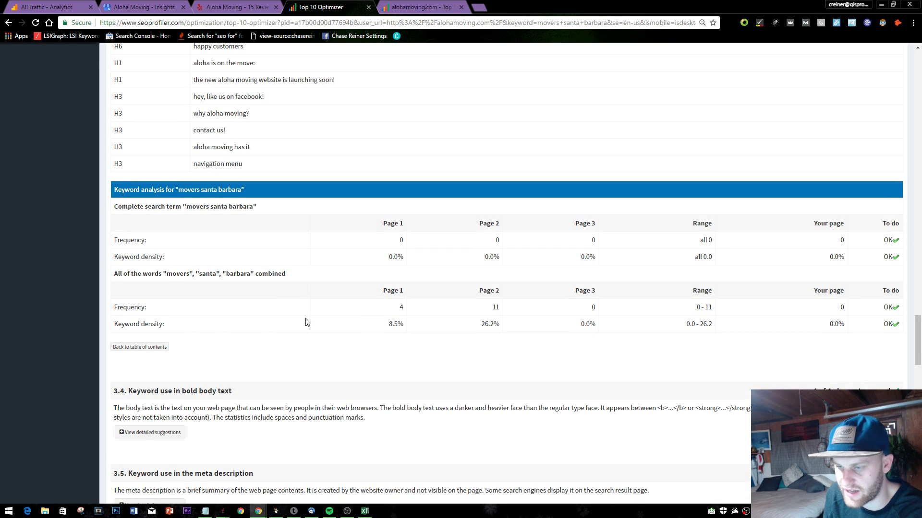
{"action": "scroll", "coordinate": [307, 322], "scroll_direction": "down", "scroll_amount": 1}
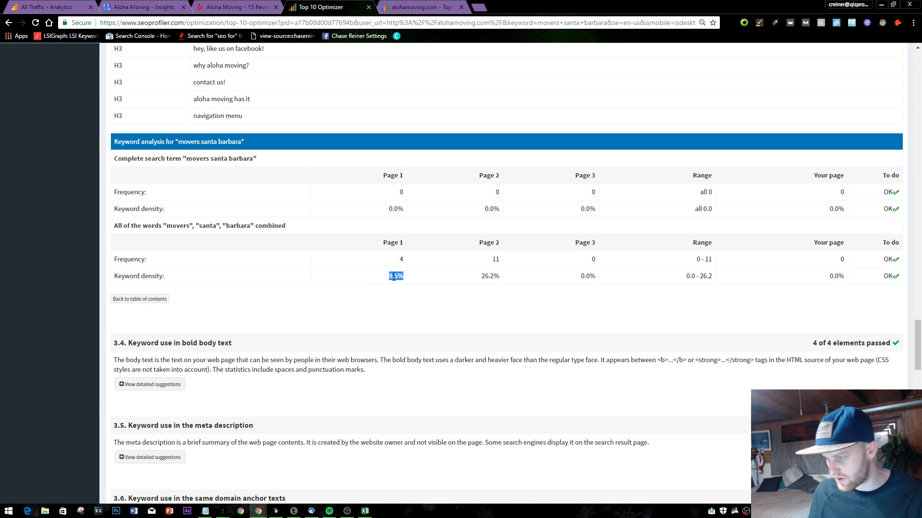
{"action": "left_click_drag", "start_coordinate": [479, 276], "coordinate": [501, 276]}
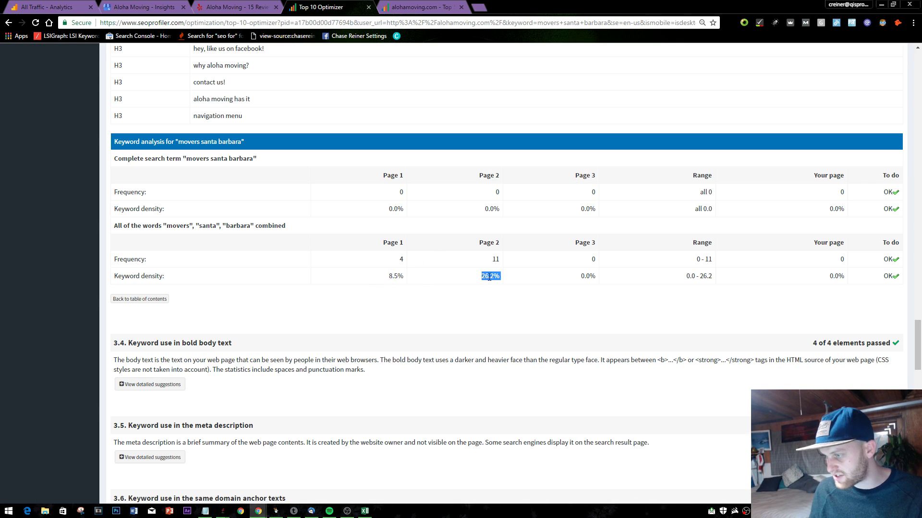
{"action": "left_click", "coordinate": [526, 289]}
{"action": "left_click_drag", "start_coordinate": [580, 276], "coordinate": [597, 276]}
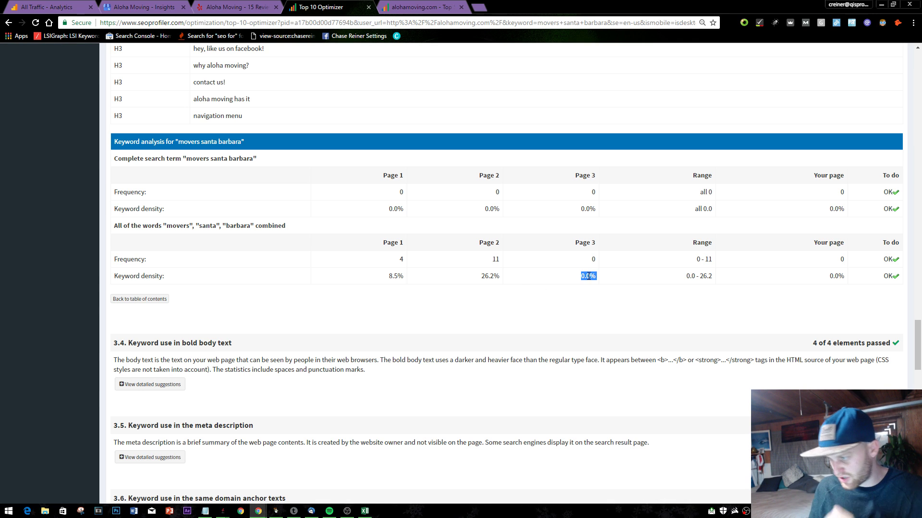
{"action": "left_click", "coordinate": [658, 295]}
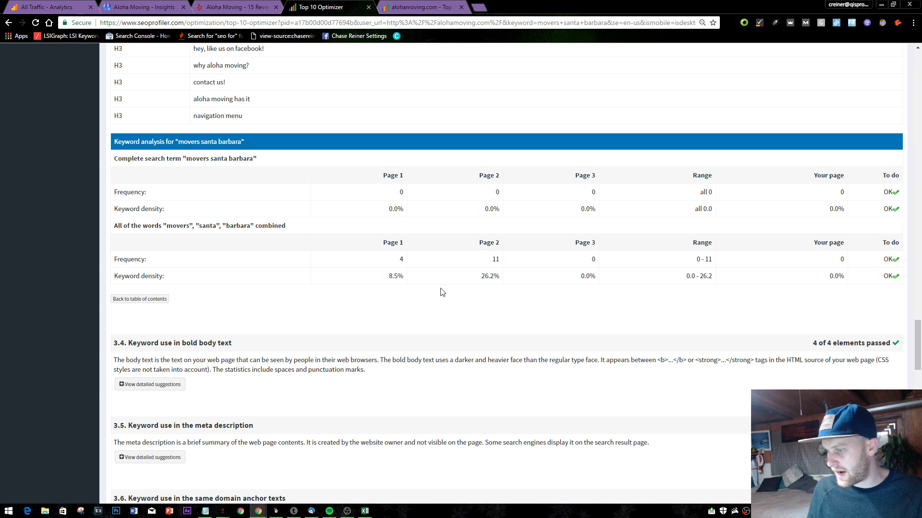
{"action": "left_click_drag", "start_coordinate": [494, 276], "coordinate": [409, 282]}
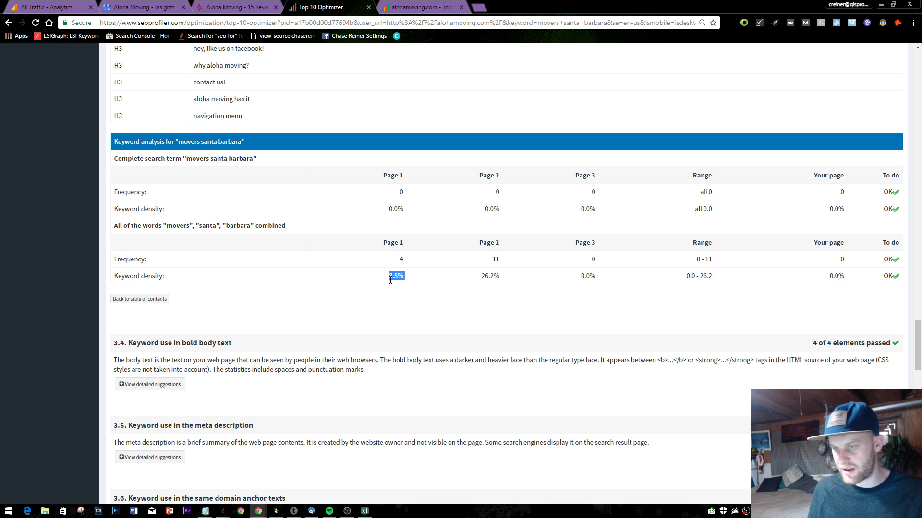
{"action": "scroll", "coordinate": [386, 279], "scroll_direction": "up", "scroll_amount": 5}
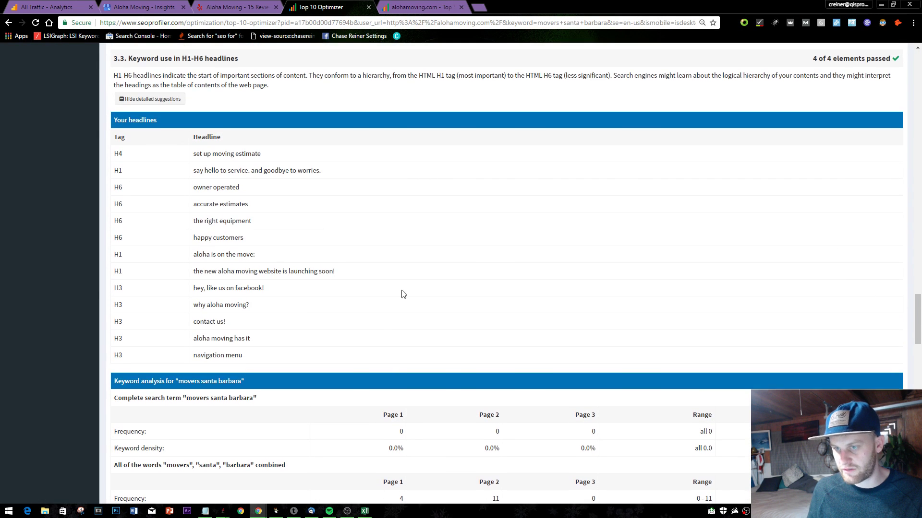
{"action": "scroll", "coordinate": [403, 294], "scroll_direction": "down", "scroll_amount": 5}
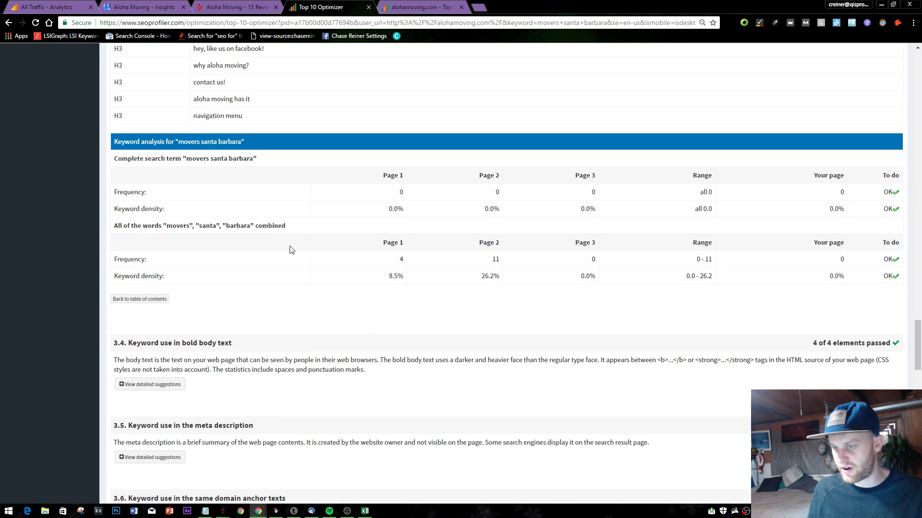
{"action": "scroll", "coordinate": [309, 286], "scroll_direction": "up", "scroll_amount": 4}
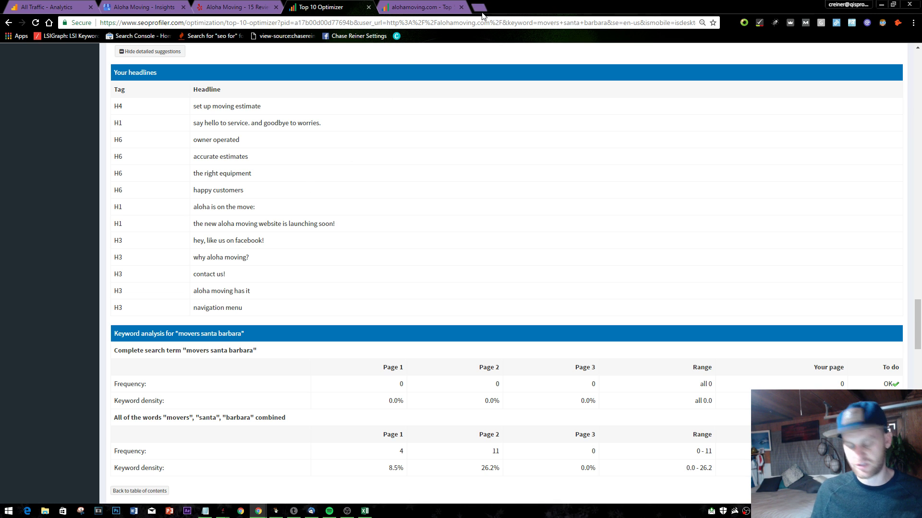
- Search 'moving companies santa barbara' in a new private window
{"action": "key", "text": "ctrl+shift+n"}
{"action": "type", "text": "moving sant"}
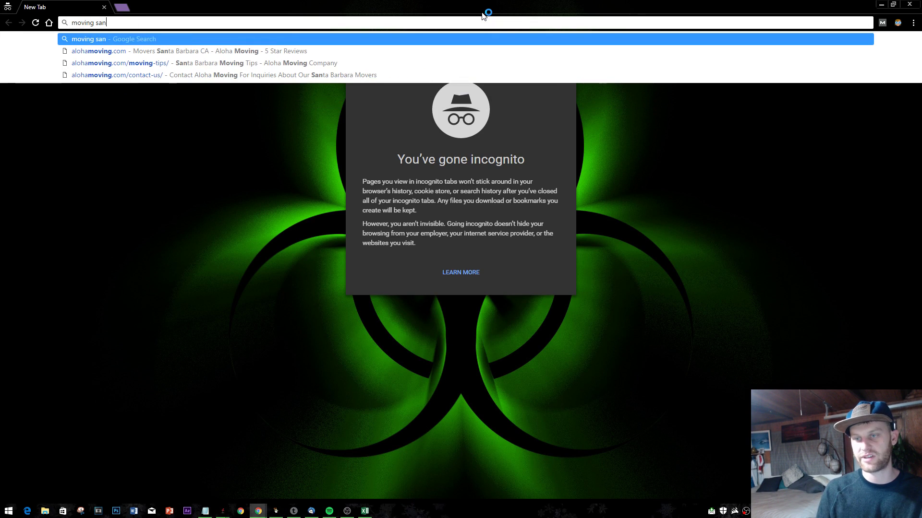
{"action": "key", "text": "BackSpace"}
{"action": "key", "text": "BackSpace"}
{"action": "key", "text": "BackSpace"}
{"action": "key", "text": "BackSpace"}
{"action": "type", "text": "comap"}
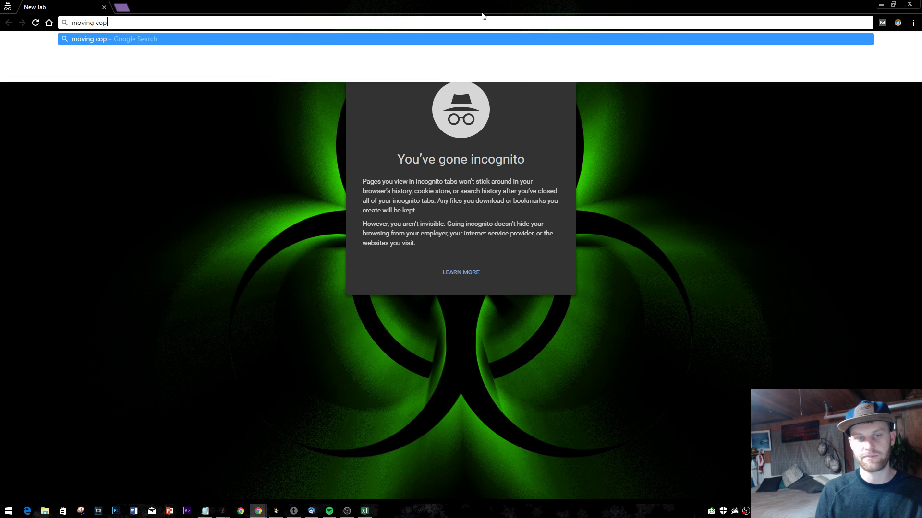
{"action": "key", "text": "BackSpace"}
{"action": "key", "text": "BackSpace"}
{"action": "type", "text": "panies"}
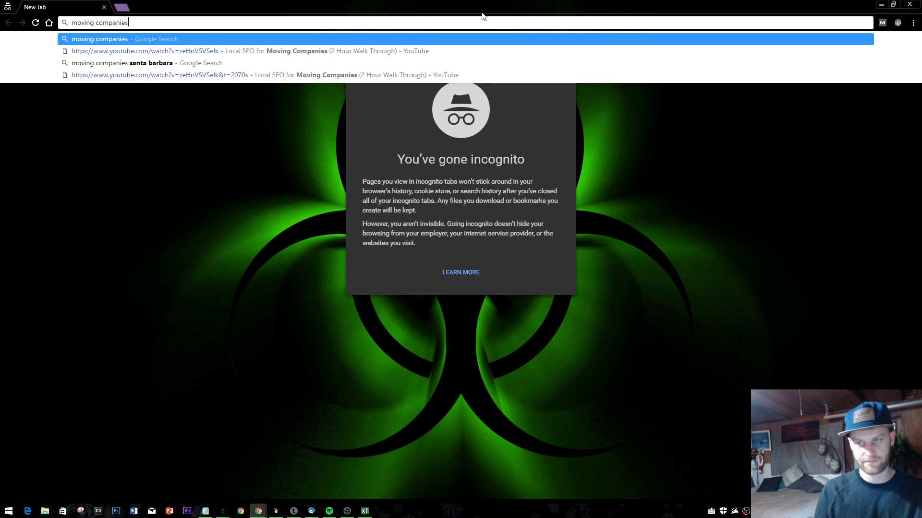
{"action": "type", "text": " santa barbara"}
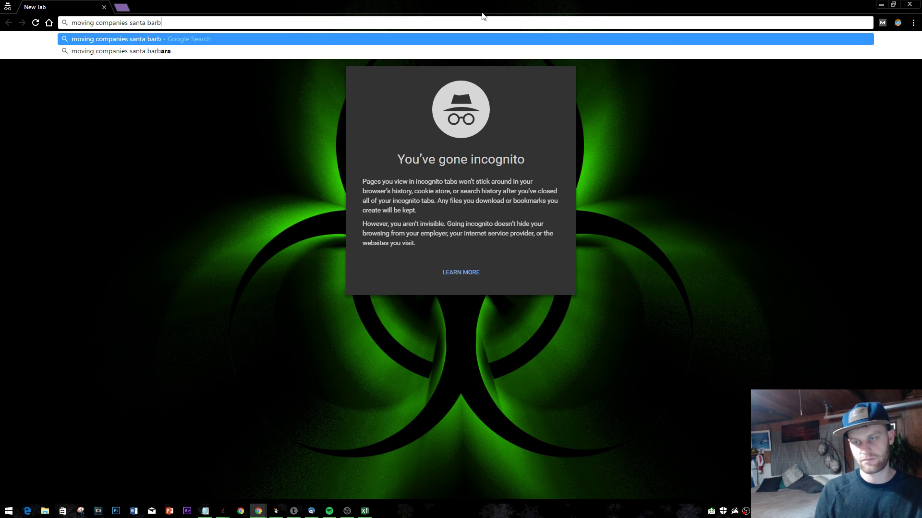
{"action": "key", "text": "Return"}
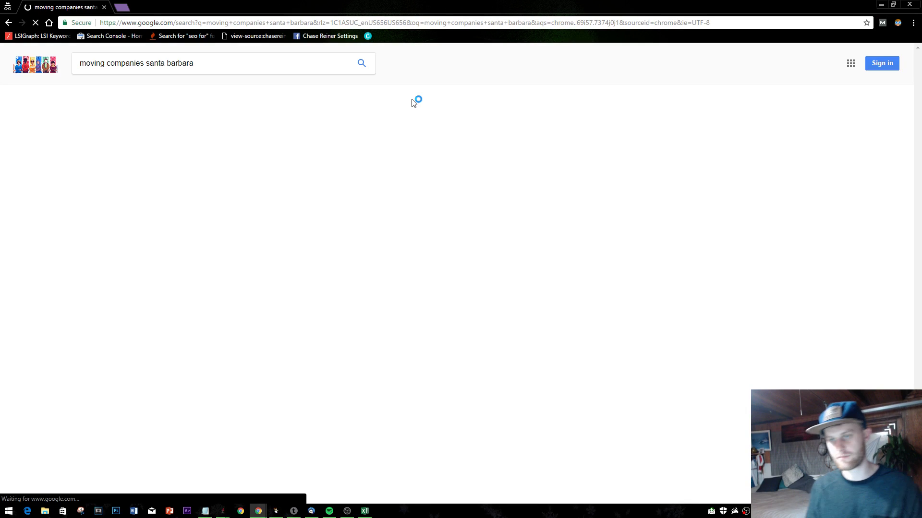
- Page through the results to page 3
{"action": "scroll", "coordinate": [344, 273], "scroll_direction": "down", "scroll_amount": 4}
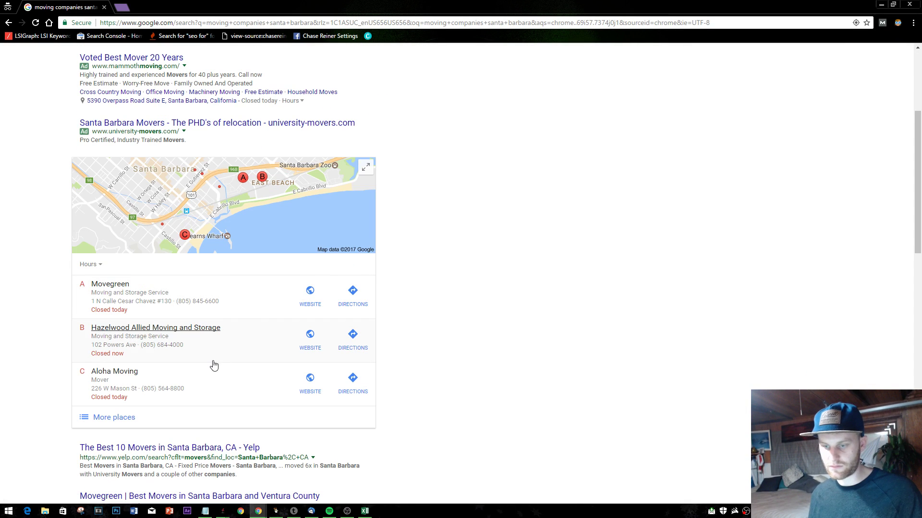
{"action": "scroll", "coordinate": [163, 392], "scroll_direction": "down", "scroll_amount": 8}
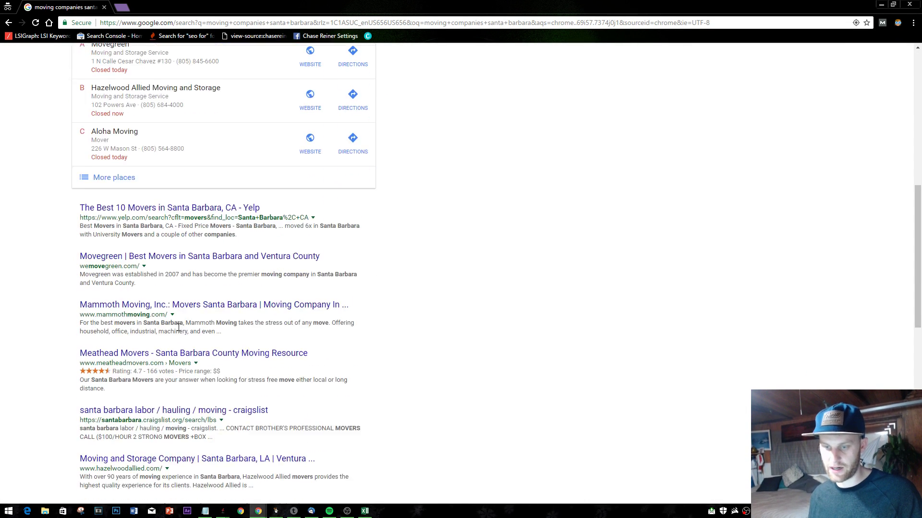
{"action": "scroll", "coordinate": [180, 328], "scroll_direction": "down", "scroll_amount": 4}
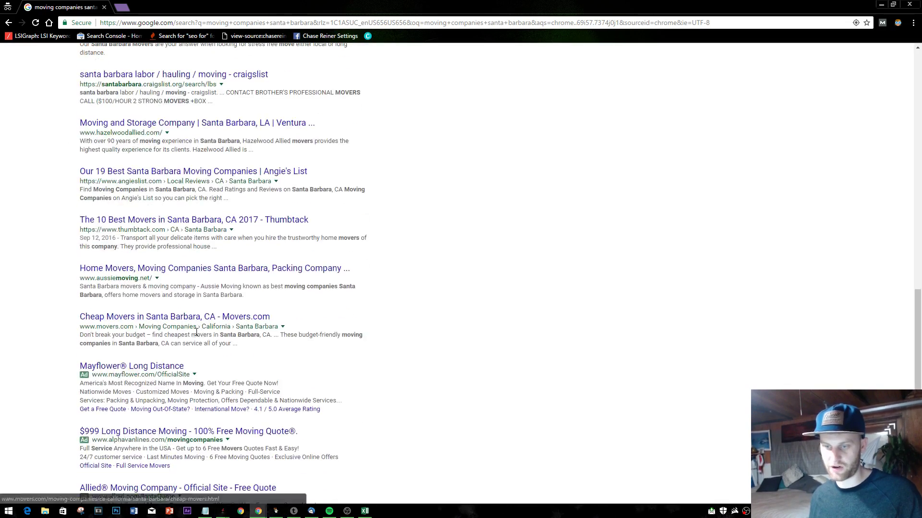
{"action": "scroll", "coordinate": [192, 307], "scroll_direction": "down", "scroll_amount": 4}
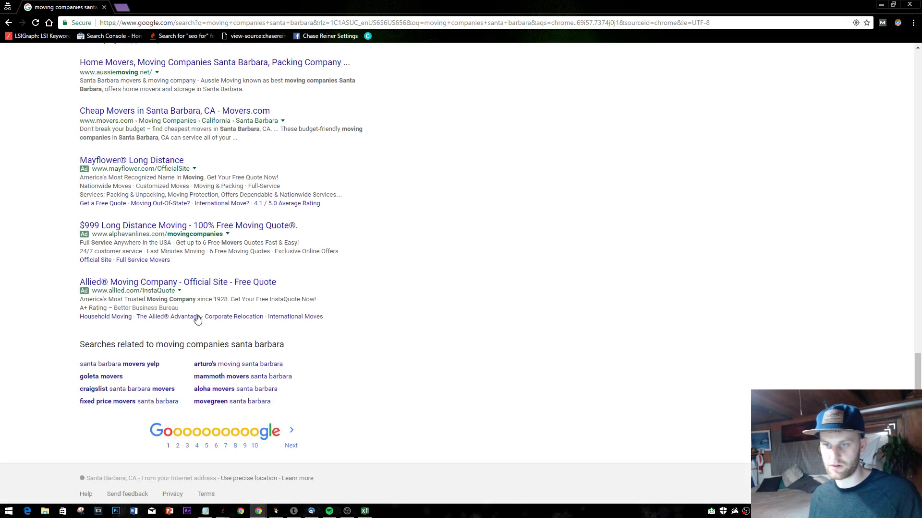
{"action": "left_click", "coordinate": [291, 444]}
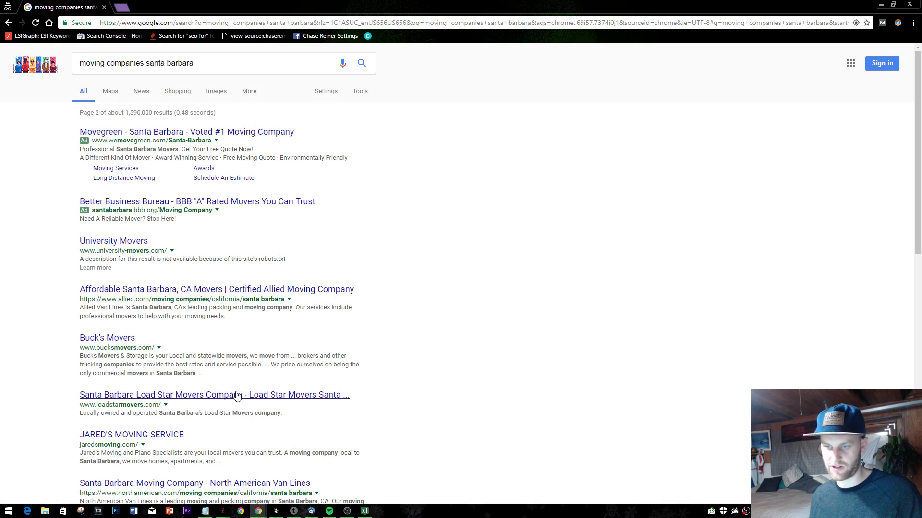
{"action": "scroll", "coordinate": [163, 324], "scroll_direction": "down", "scroll_amount": 4}
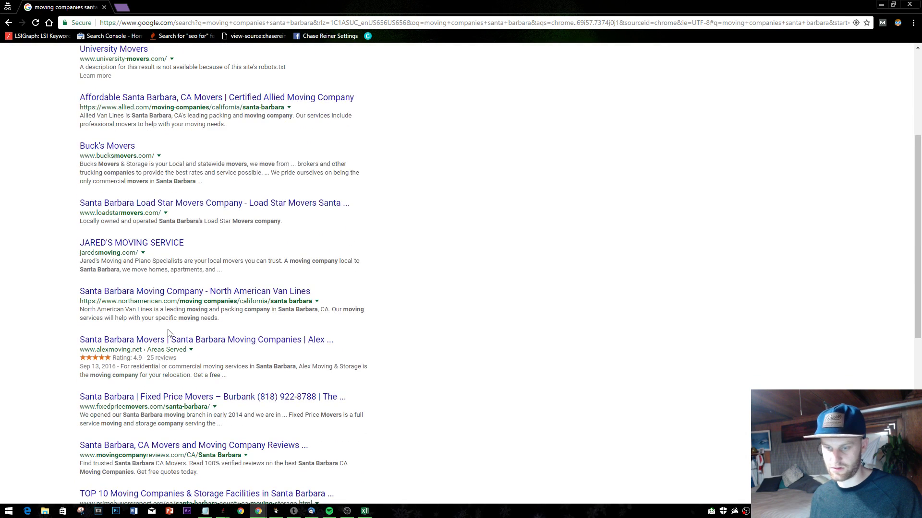
{"action": "scroll", "coordinate": [169, 333], "scroll_direction": "down", "scroll_amount": 4}
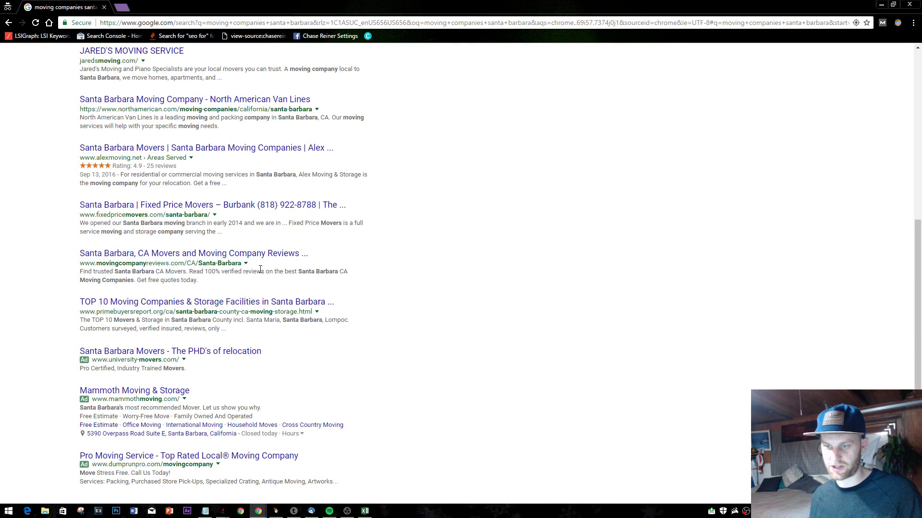
{"action": "scroll", "coordinate": [260, 269], "scroll_direction": "down", "scroll_amount": 1}
{"action": "scroll", "coordinate": [262, 273], "scroll_direction": "up", "scroll_amount": 4}
{"action": "scroll", "coordinate": [259, 300], "scroll_direction": "up", "scroll_amount": 3}
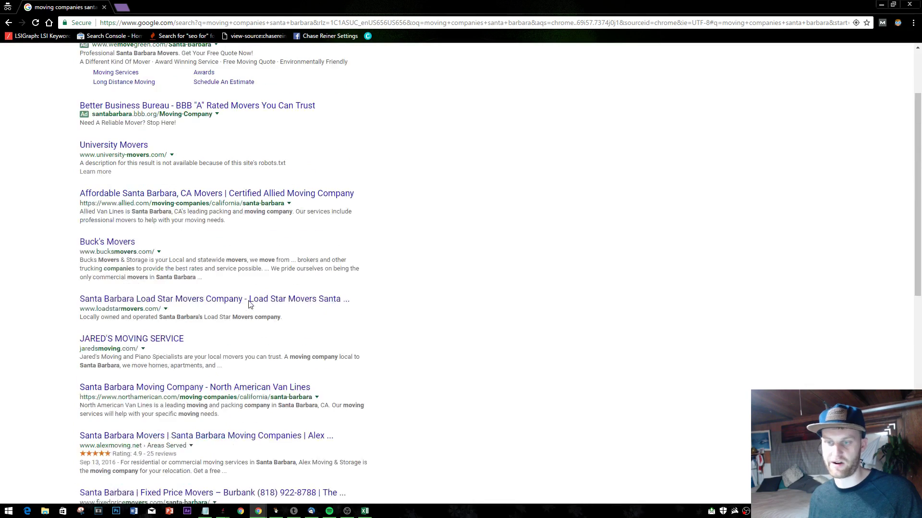
{"action": "scroll", "coordinate": [243, 350], "scroll_direction": "down", "scroll_amount": 10}
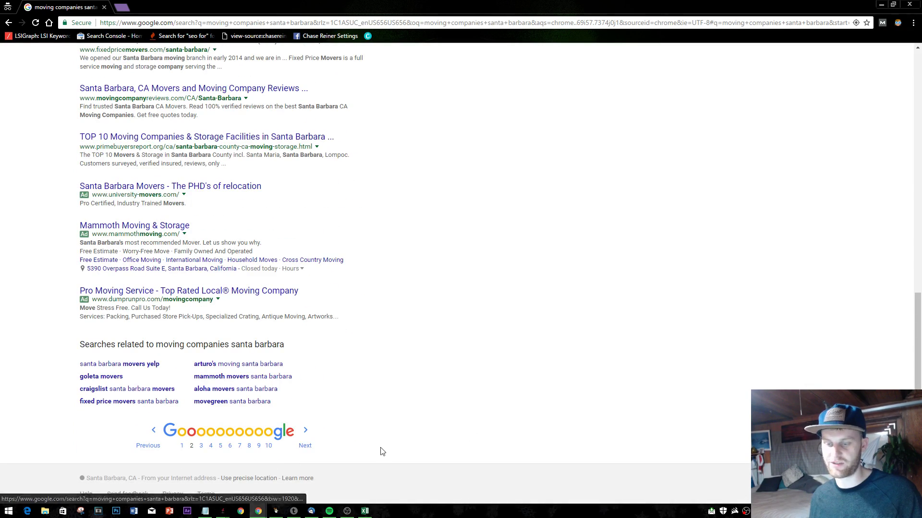
{"action": "left_click", "coordinate": [306, 446]}
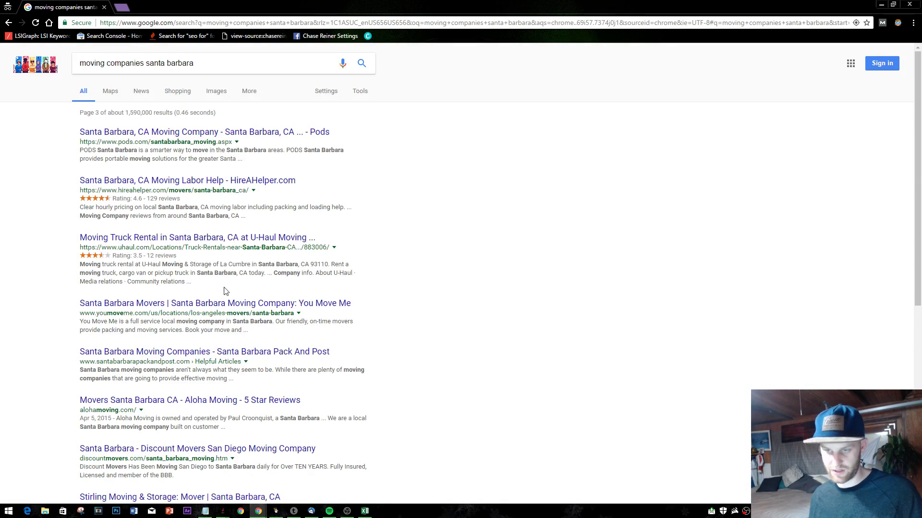
- Select Aloha Moving's result description on page 3, then switch back to the Top 10 Optimizer
{"action": "scroll", "coordinate": [225, 291], "scroll_direction": "down", "scroll_amount": 1}
{"action": "scroll", "coordinate": [219, 274], "scroll_direction": "down", "scroll_amount": 4}
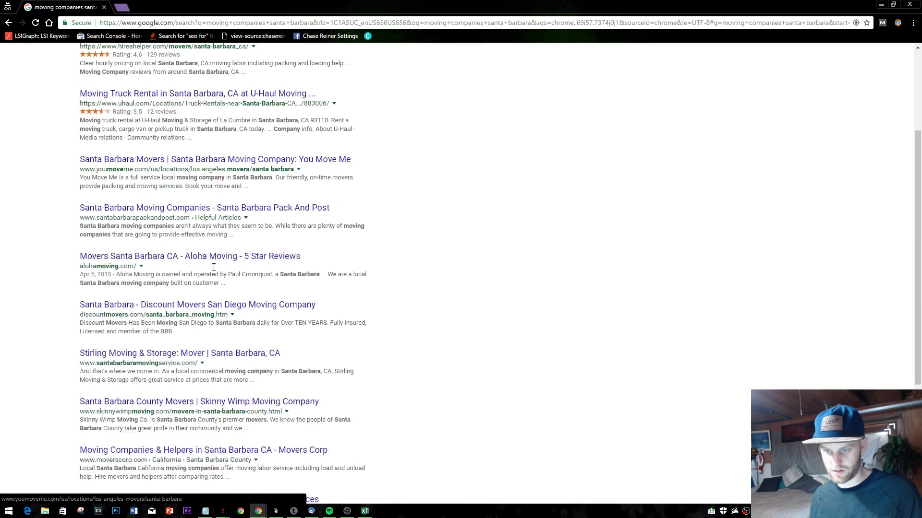
{"action": "scroll", "coordinate": [219, 274], "scroll_direction": "up", "scroll_amount": 3}
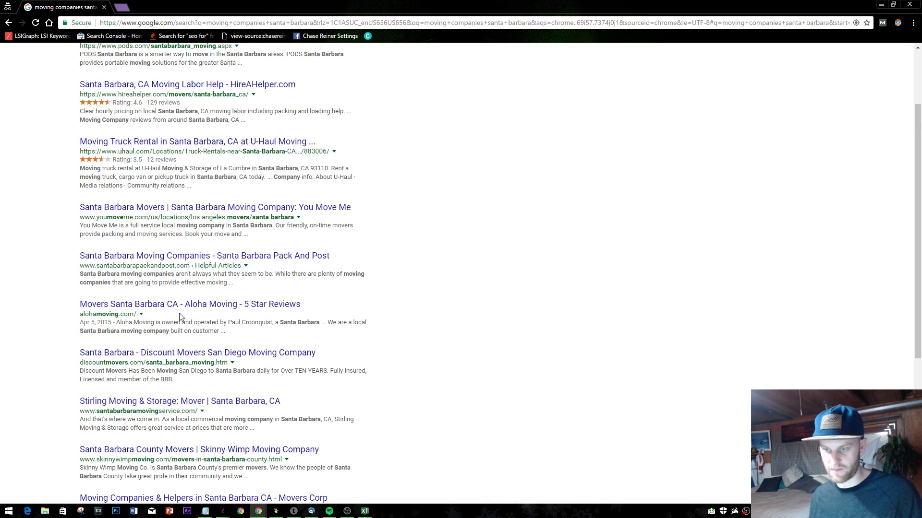
{"action": "left_click_drag", "start_coordinate": [120, 328], "coordinate": [164, 323]}
{"action": "left_click", "coordinate": [214, 322]}
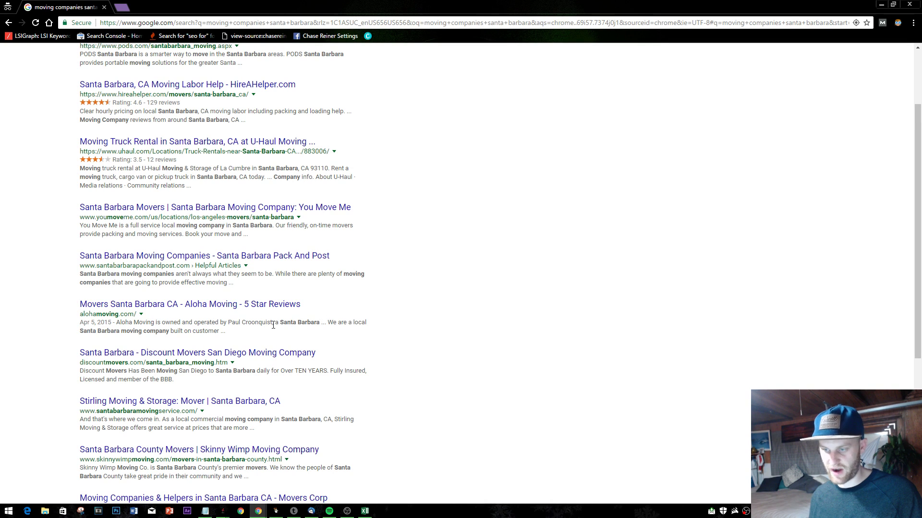
{"action": "left_click_drag", "start_coordinate": [273, 325], "coordinate": [355, 324]}
{"action": "left_click", "coordinate": [338, 329]}
{"action": "triple_click", "coordinate": [166, 333]}
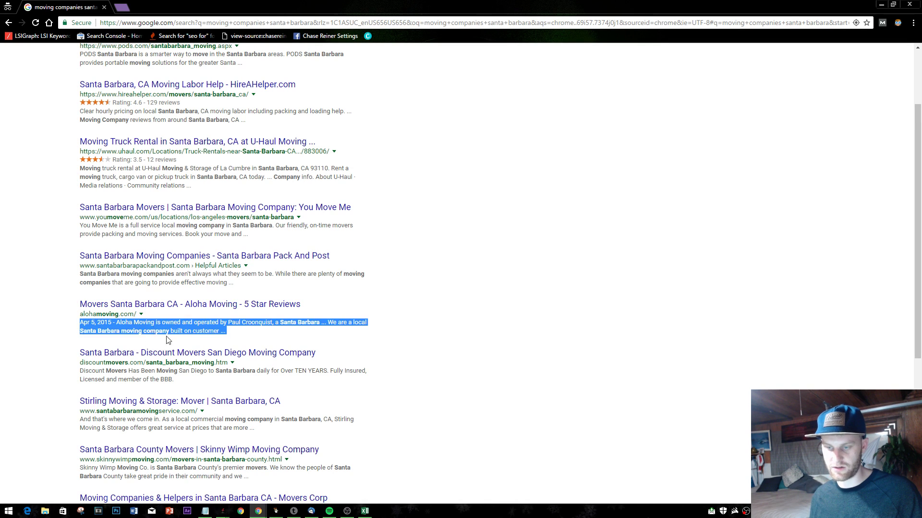
{"action": "key", "text": "alt+Tab"}
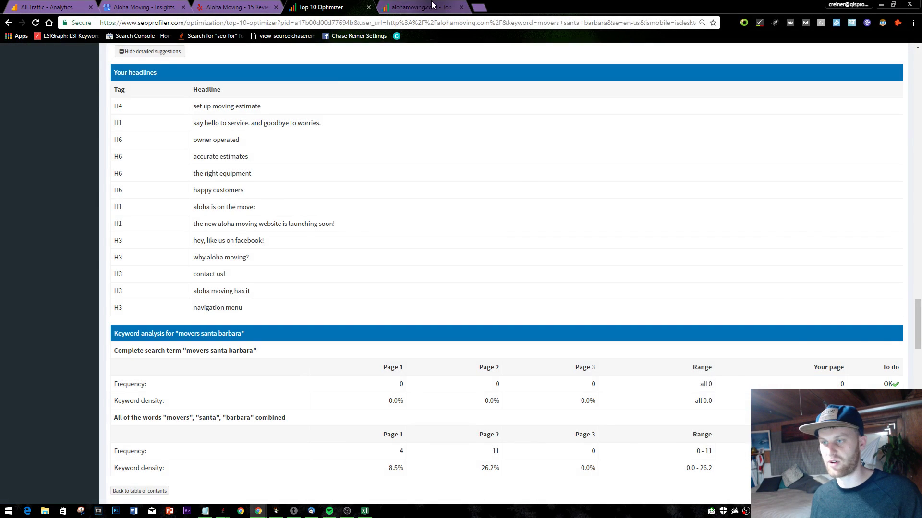
- Load the Aloha Moving homepage in a new blank tab
{"action": "left_click", "coordinate": [470, 5]}
{"action": "left_click", "coordinate": [475, 7]}
{"action": "left_click", "coordinate": [139, 5]}
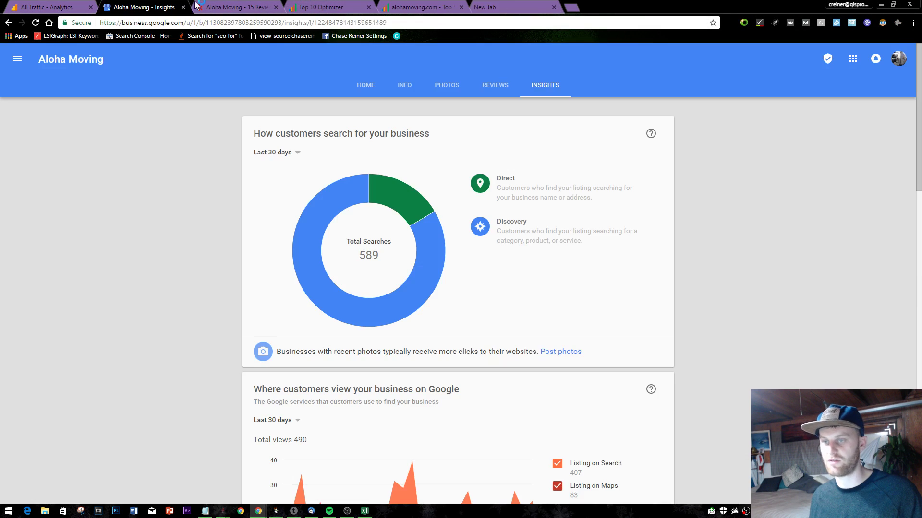
{"action": "left_click", "coordinate": [495, 8]}
{"action": "type", "text": "c"}
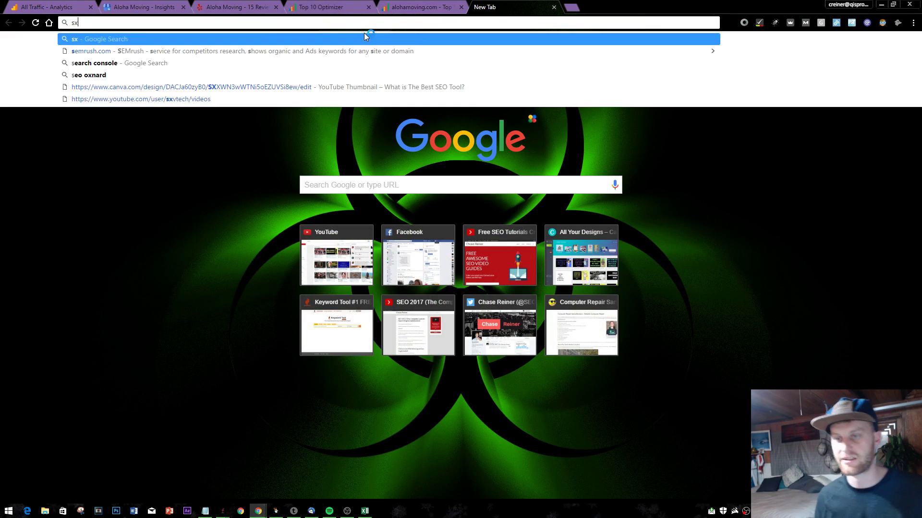
{"action": "key", "text": "BackSpace"}
{"action": "type", "text": "alohamoving.com"}
{"action": "key", "text": "Return"}
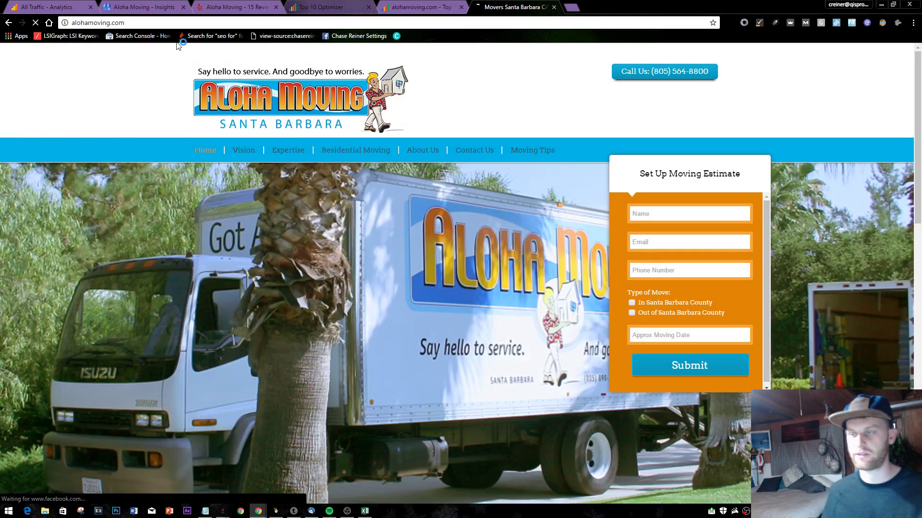
- Go to alohamoving.com/wp-admin and log in to WordPress
{"action": "left_click", "coordinate": [137, 24]}
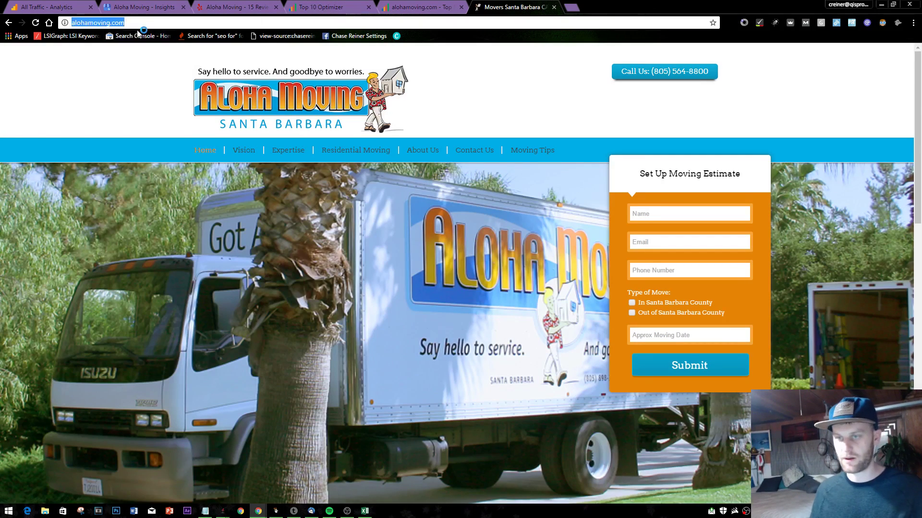
{"action": "type", "text": "alohamoving.com/wp-admin"}
{"action": "key", "text": "Return"}
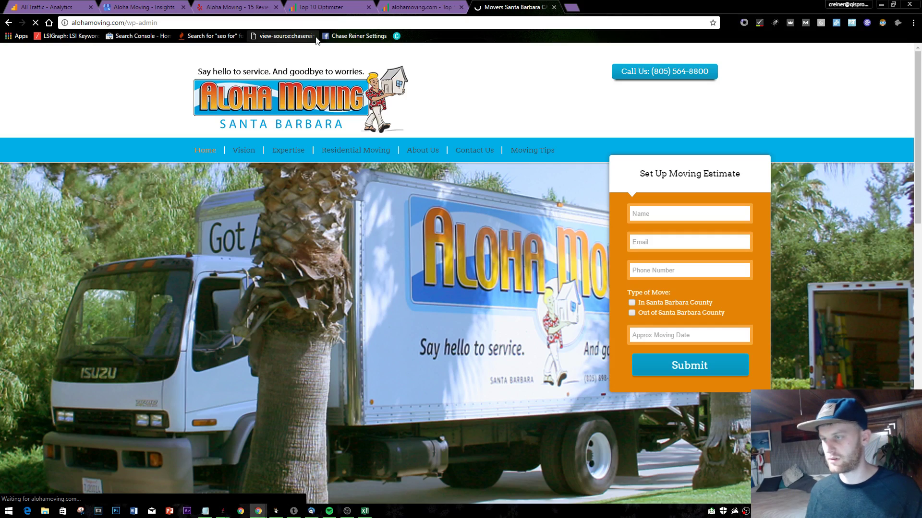
{"action": "left_click", "coordinate": [358, 24]}
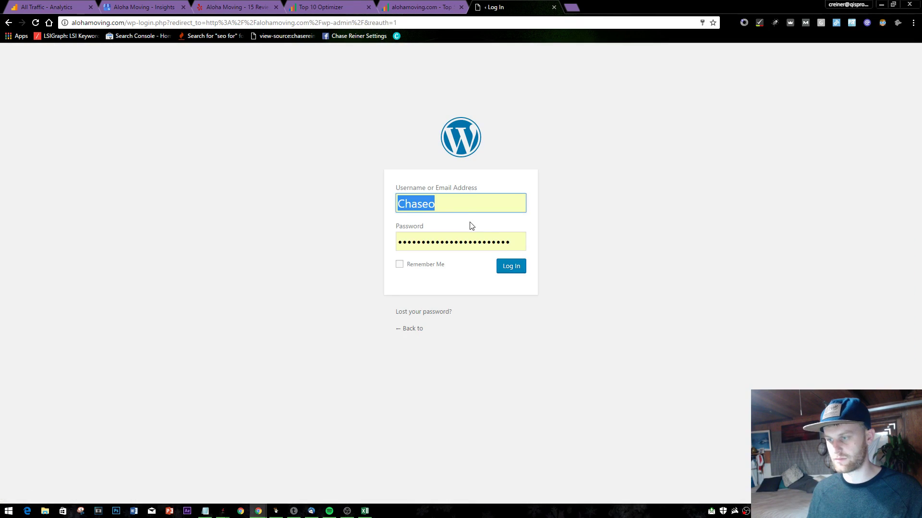
{"action": "left_click", "coordinate": [513, 271]}
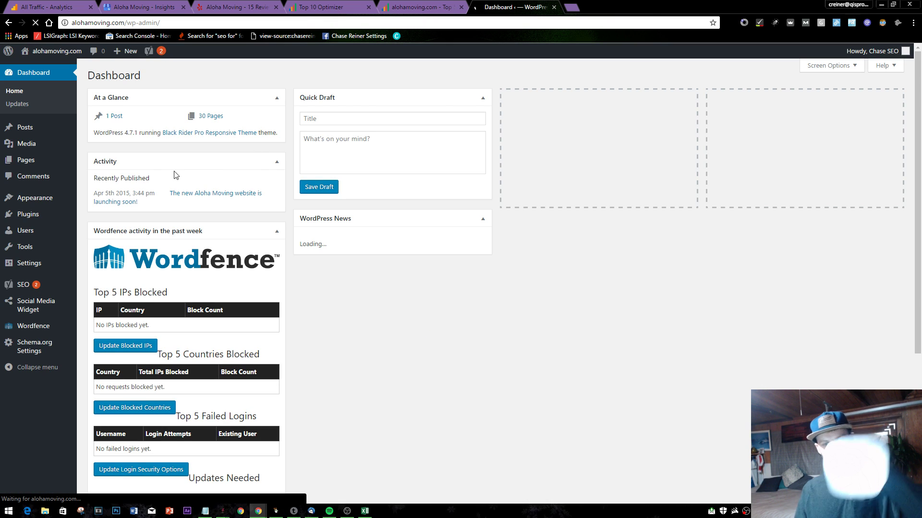
- Return to alohamoving.com and open the Home page with Edit Page
{"action": "left_click", "coordinate": [494, 24]}
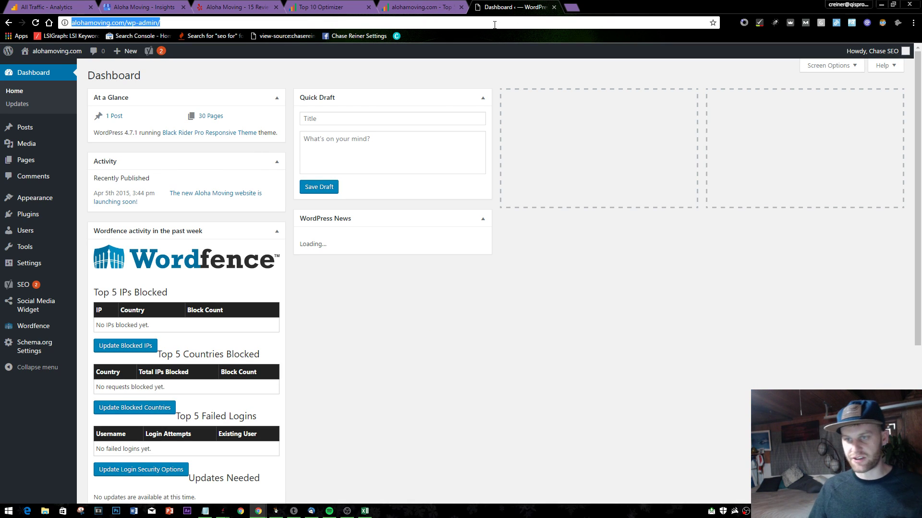
{"action": "type", "text": "alohamoving.com"}
{"action": "key", "text": "Return"}
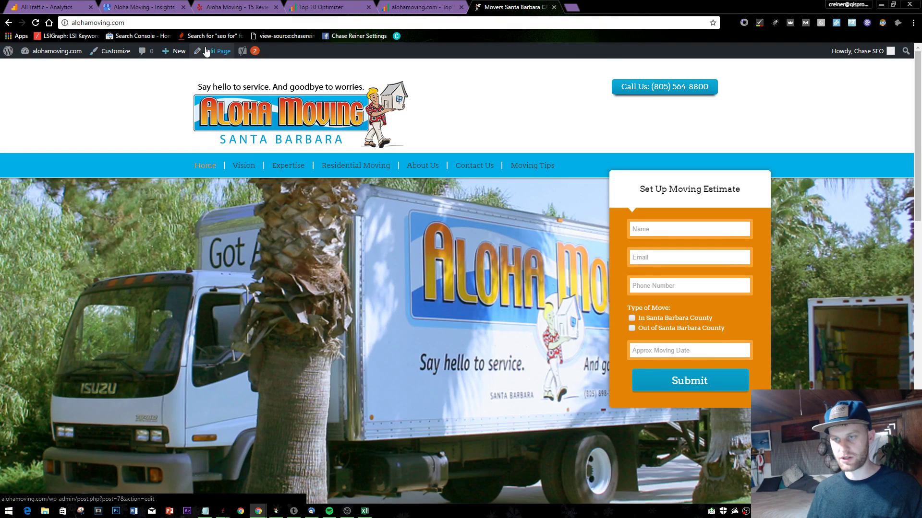
{"action": "left_click", "coordinate": [206, 51]}
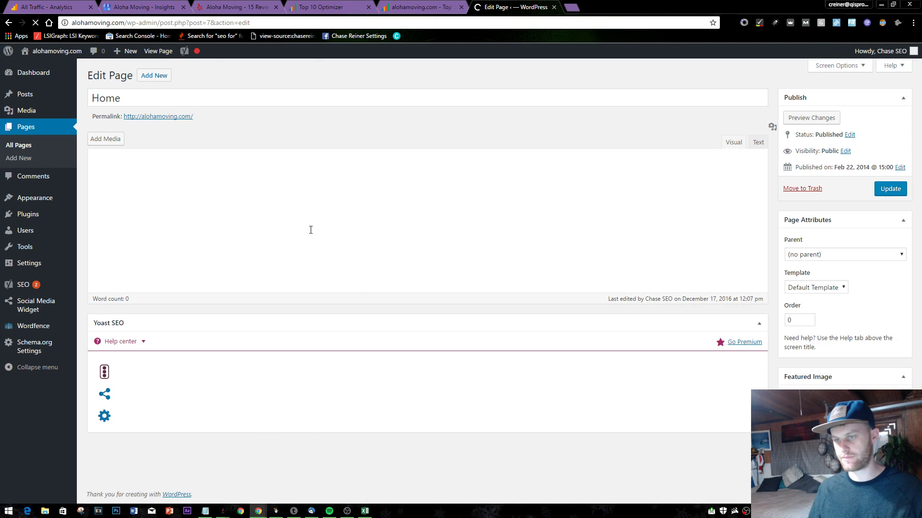
- Review the page editor and cross-check the SEOprofiler and Top 10 Optimizer reports
{"action": "scroll", "coordinate": [357, 231], "scroll_direction": "down", "scroll_amount": 2}
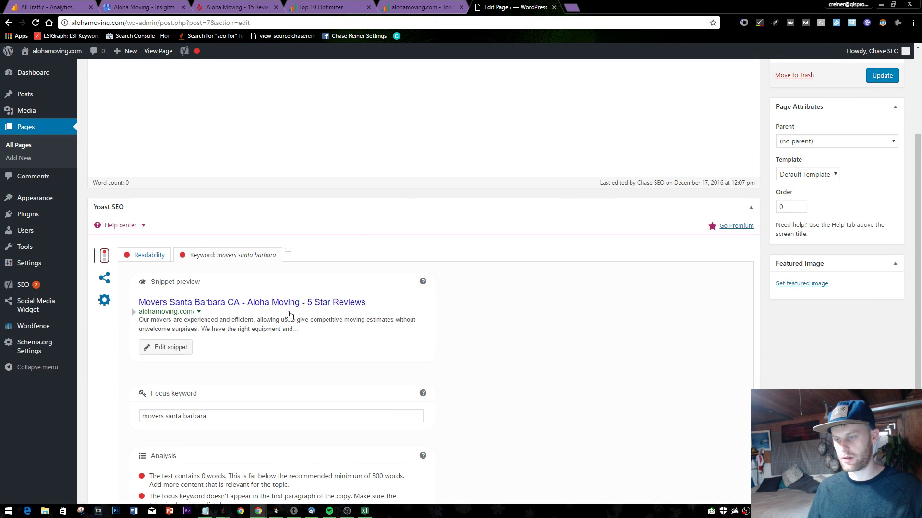
{"action": "scroll", "coordinate": [330, 292], "scroll_direction": "up", "scroll_amount": 3}
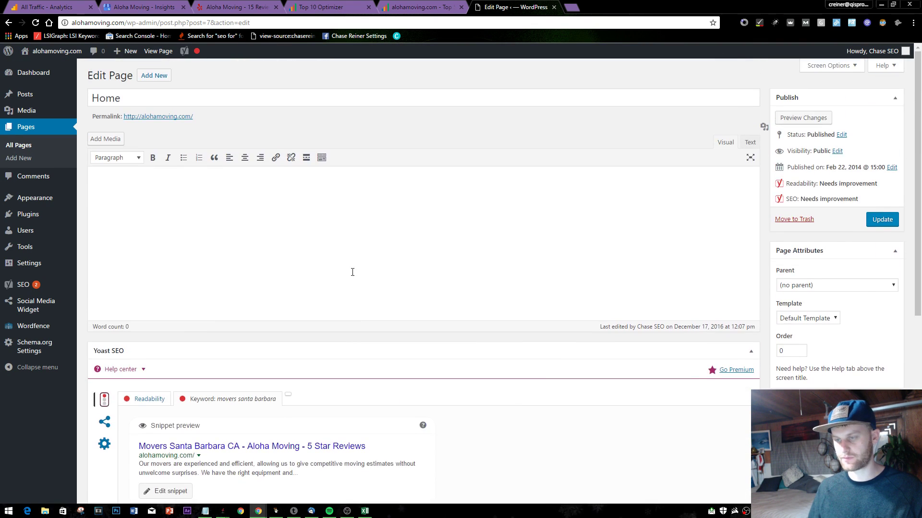
{"action": "scroll", "coordinate": [349, 265], "scroll_direction": "down", "scroll_amount": 2}
{"action": "scroll", "coordinate": [318, 247], "scroll_direction": "up", "scroll_amount": 2}
{"action": "left_click", "coordinate": [297, 251]}
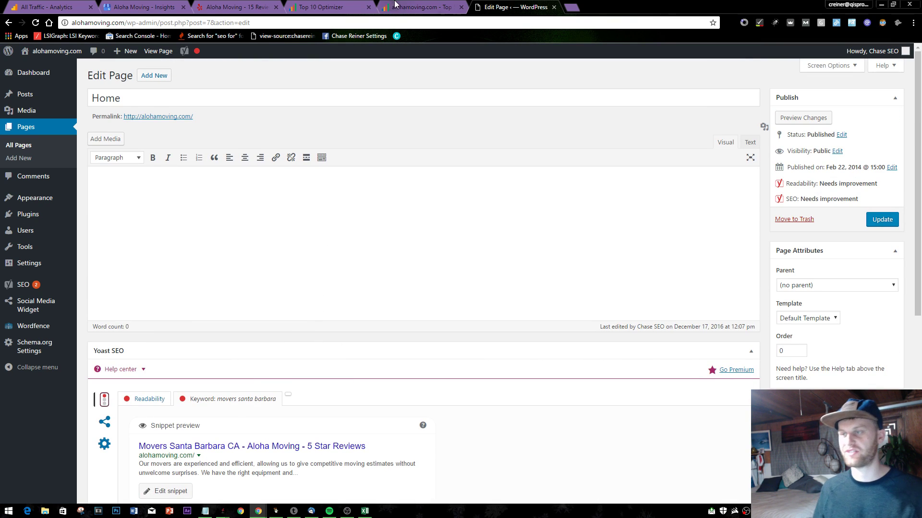
{"action": "left_click", "coordinate": [394, 6]}
{"action": "key", "text": "ctrl+Tab"}
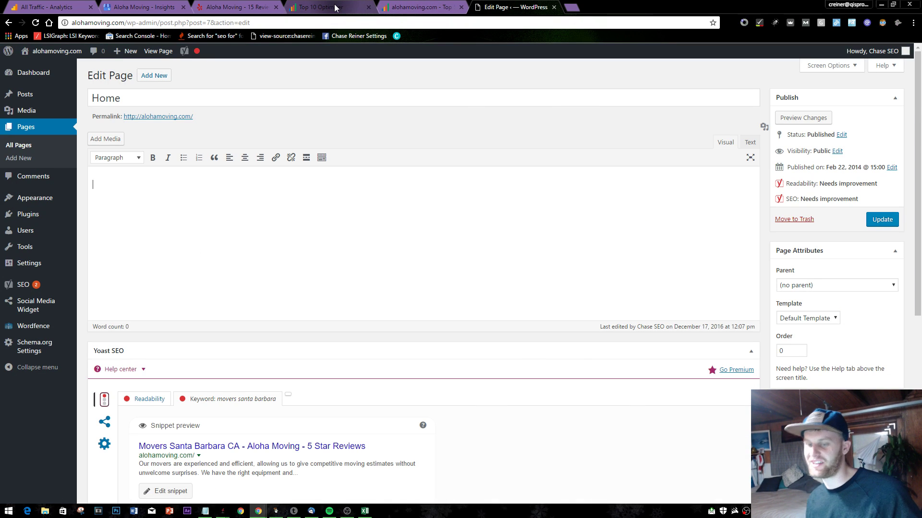
{"action": "left_click", "coordinate": [335, 7]}
{"action": "key", "text": "ctrl+Tab"}
{"action": "key", "text": "ctrl+Tab"}
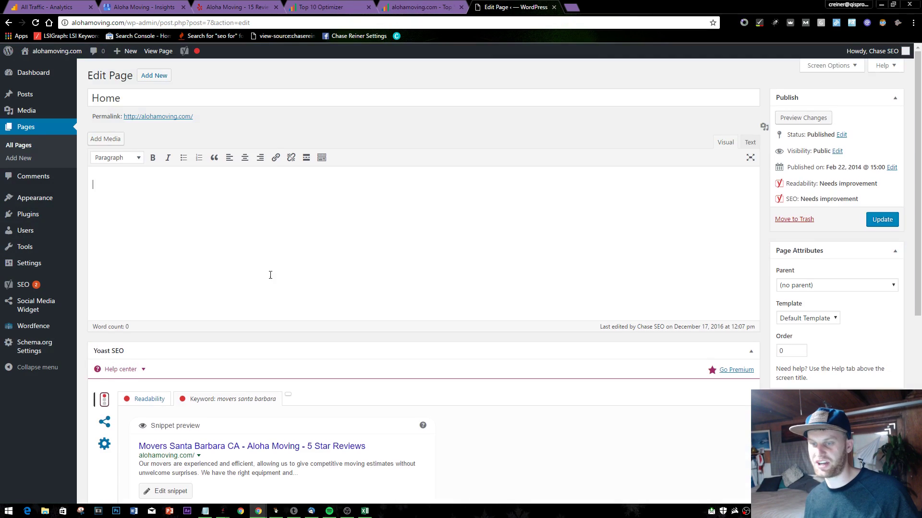
{"action": "scroll", "coordinate": [270, 275], "scroll_direction": "down", "scroll_amount": 6}
- Open the Black Rider Theme Options and look over the slider settings
{"action": "mouse_move", "coordinate": [43, 208]}
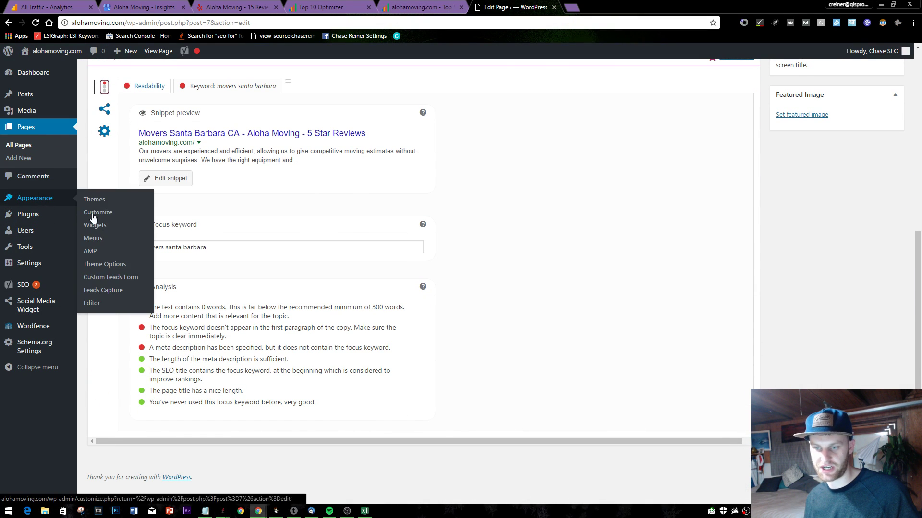
{"action": "left_click", "coordinate": [124, 265]}
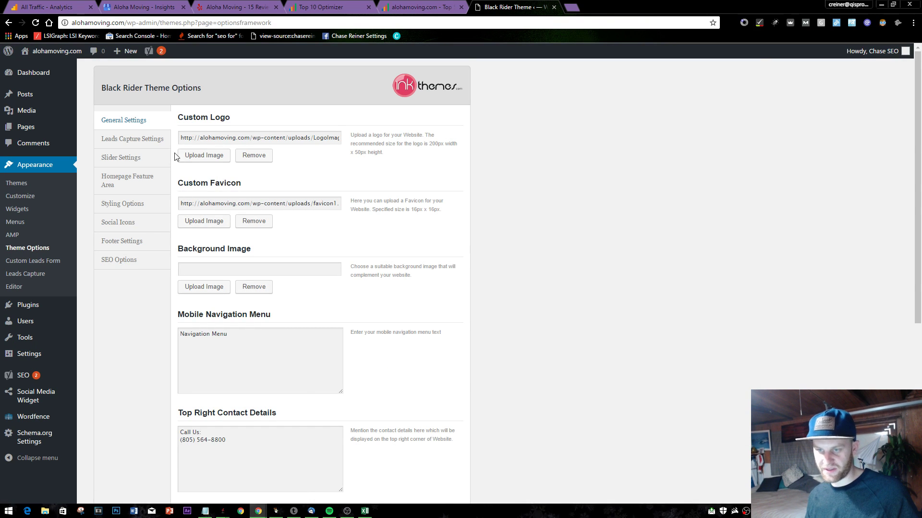
{"action": "scroll", "coordinate": [150, 137], "scroll_direction": "down", "scroll_amount": 6}
{"action": "scroll", "coordinate": [251, 307], "scroll_direction": "down", "scroll_amount": 4}
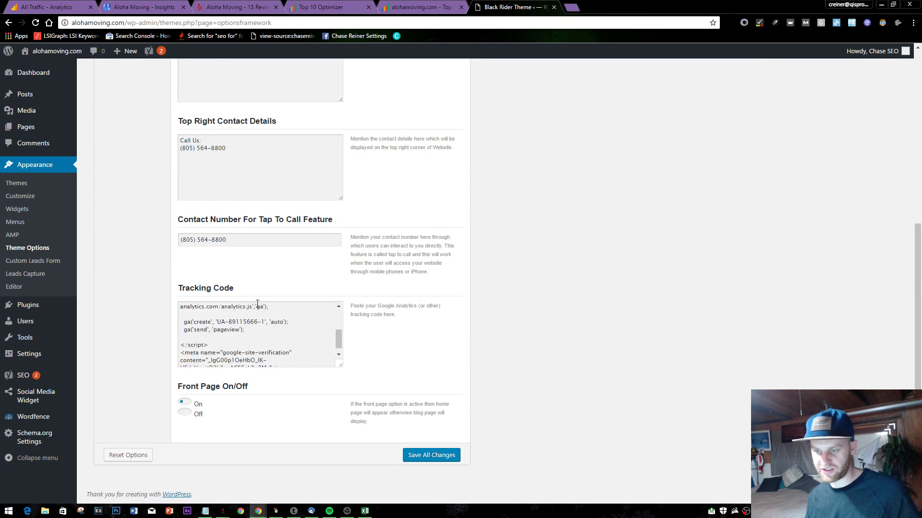
{"action": "scroll", "coordinate": [258, 304], "scroll_direction": "up", "scroll_amount": 10}
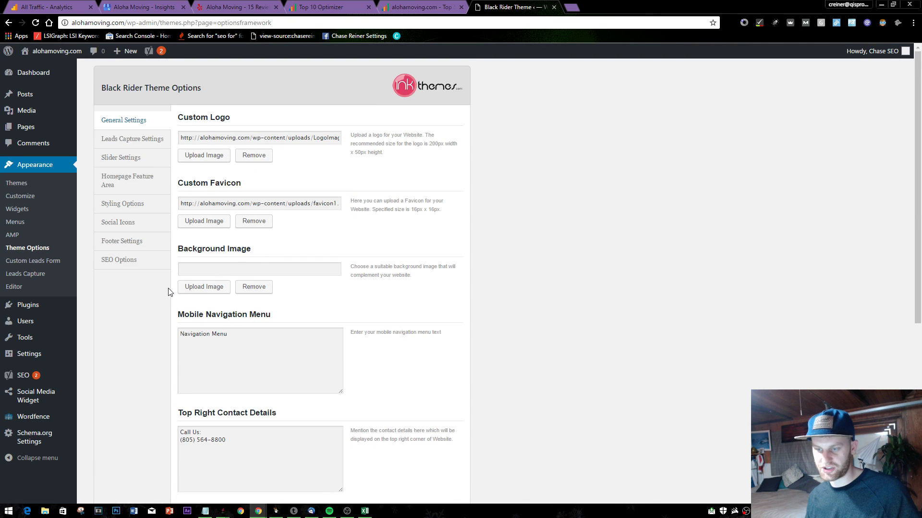
{"action": "left_click", "coordinate": [136, 160]}
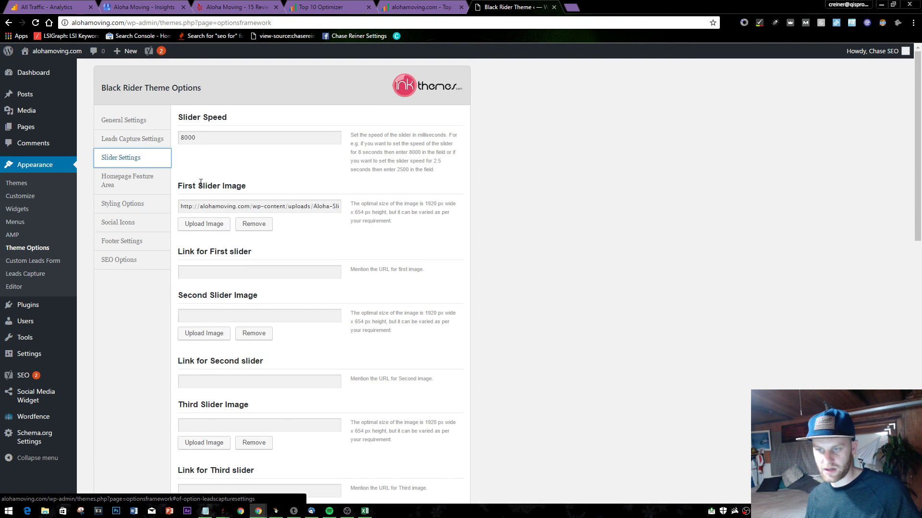
{"action": "scroll", "coordinate": [208, 231], "scroll_direction": "down", "scroll_amount": 12}
{"action": "scroll", "coordinate": [202, 216], "scroll_direction": "up", "scroll_amount": 12}
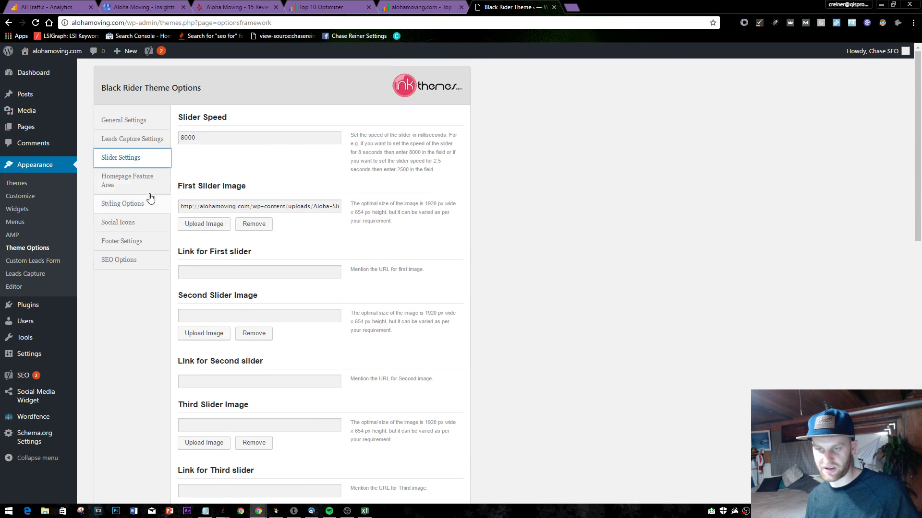
- Show the Homepage Feature Area, select the Owner Operated heading, and open a new tab
{"action": "left_click", "coordinate": [144, 180]}
{"action": "scroll", "coordinate": [207, 180], "scroll_direction": "down", "scroll_amount": 2}
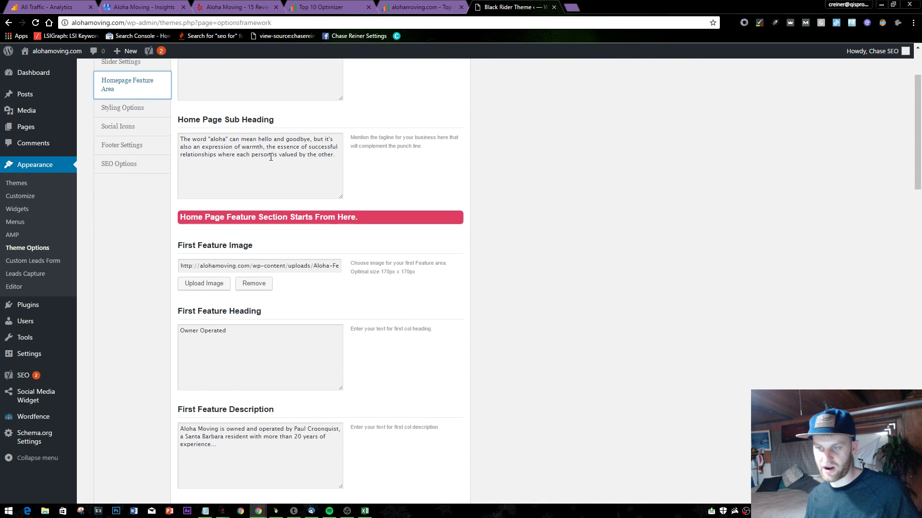
{"action": "left_click_drag", "start_coordinate": [271, 154], "coordinate": [308, 155]}
{"action": "left_click", "coordinate": [249, 170]}
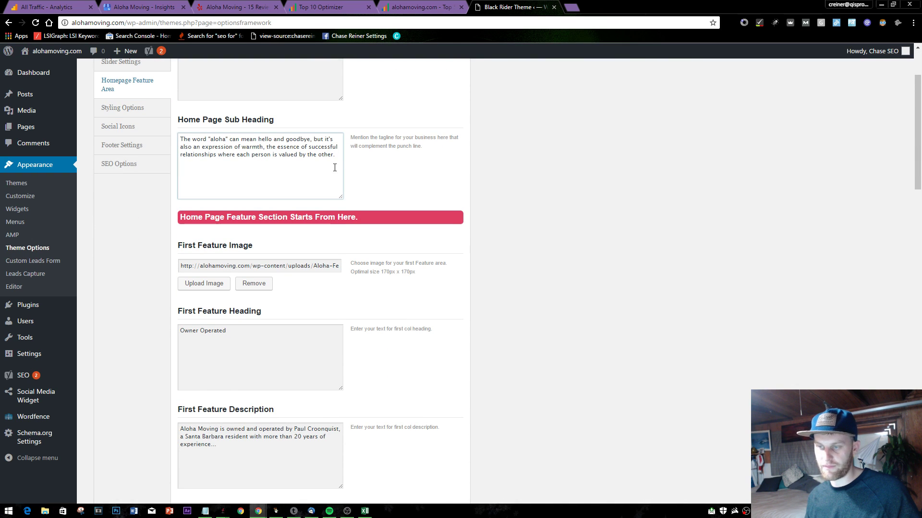
{"action": "scroll", "coordinate": [297, 174], "scroll_direction": "down", "scroll_amount": 4}
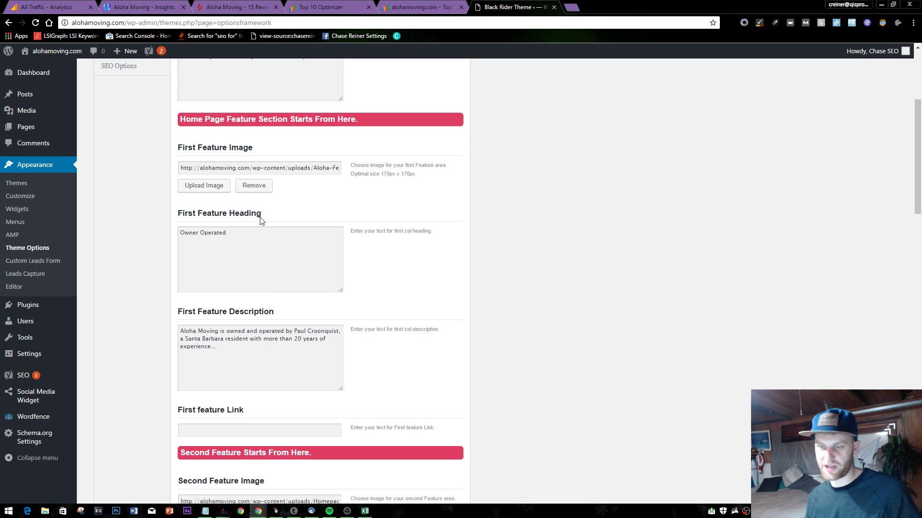
{"action": "left_click", "coordinate": [271, 163]}
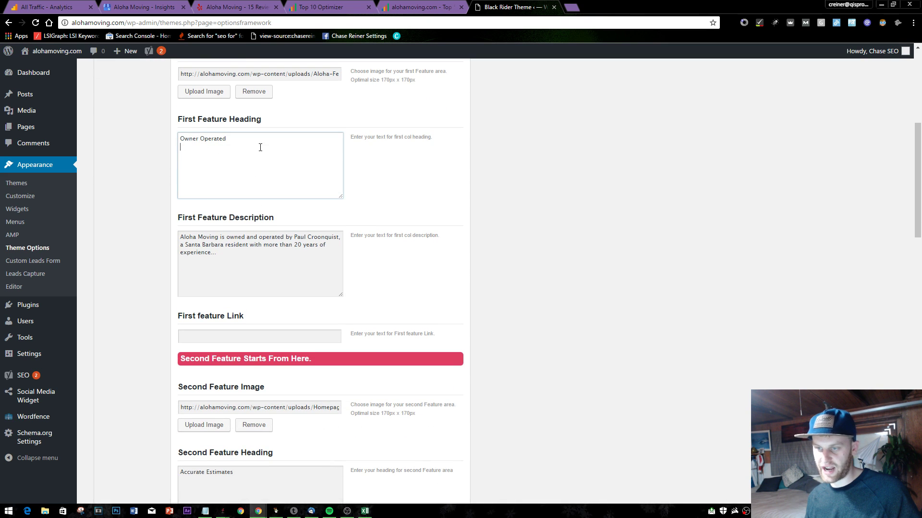
{"action": "left_click", "coordinate": [575, 4]}
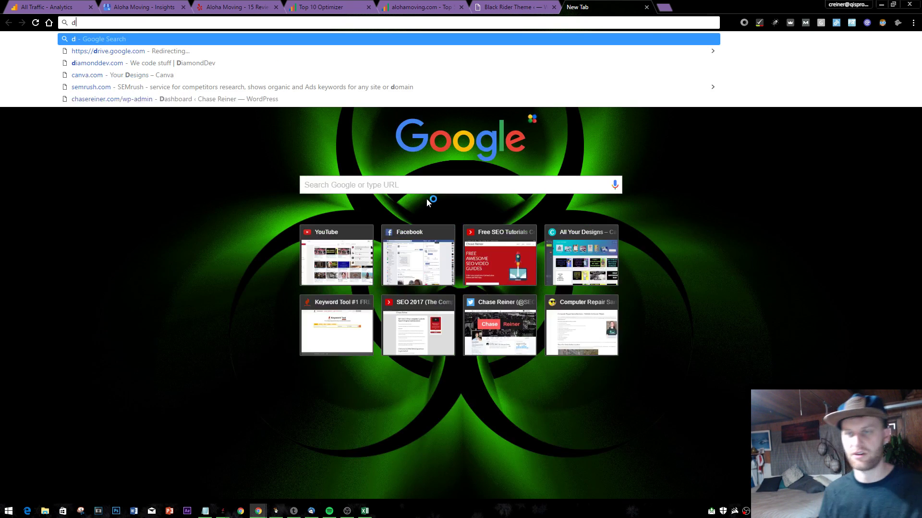
- Load alohamoving.com, view its page source, and search the source for Owner Operated
{"action": "type", "text": "alo"}
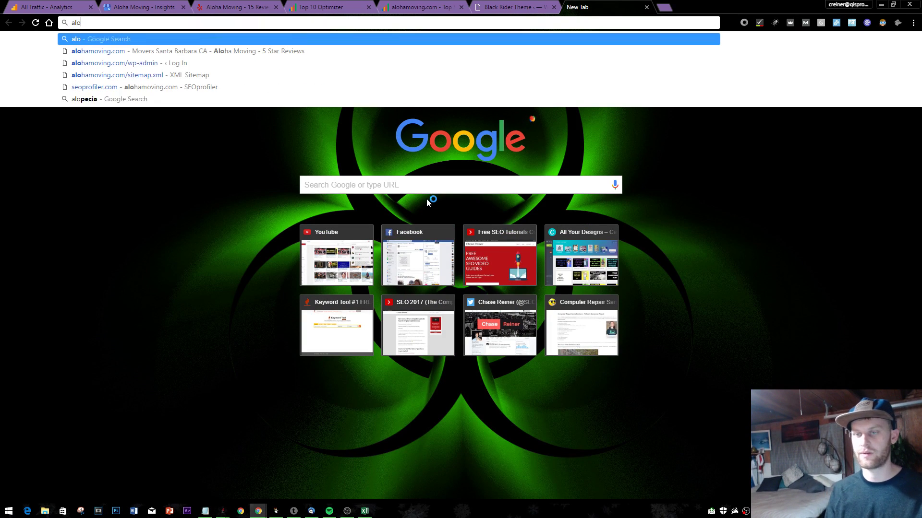
{"action": "key", "text": "Return"}
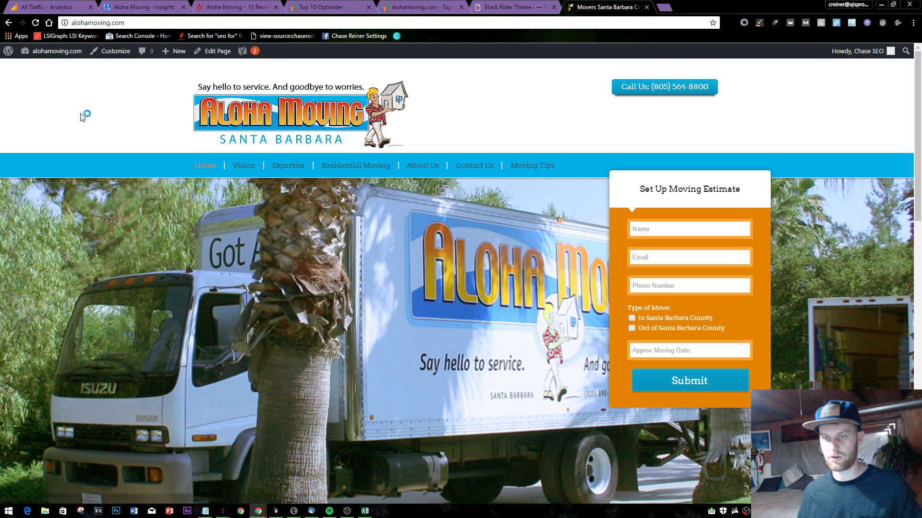
{"action": "right_click", "coordinate": [81, 114]}
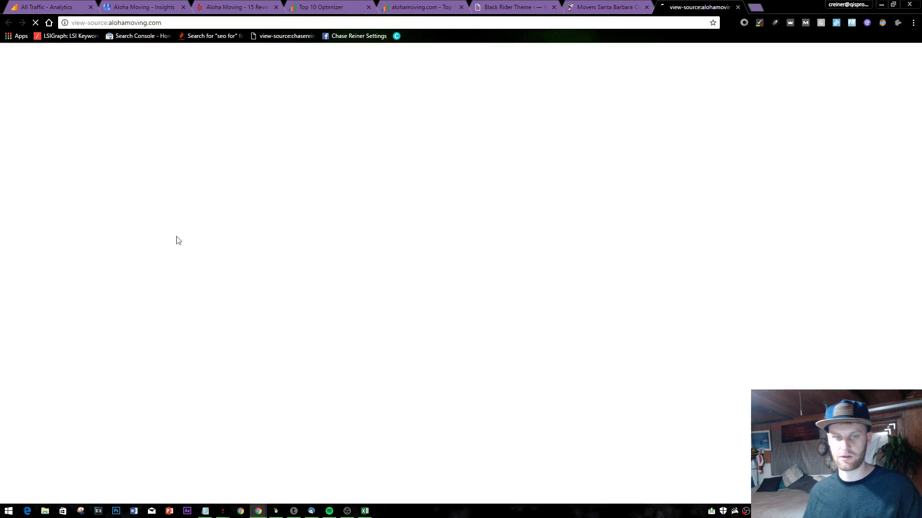
{"action": "left_click", "coordinate": [144, 247]}
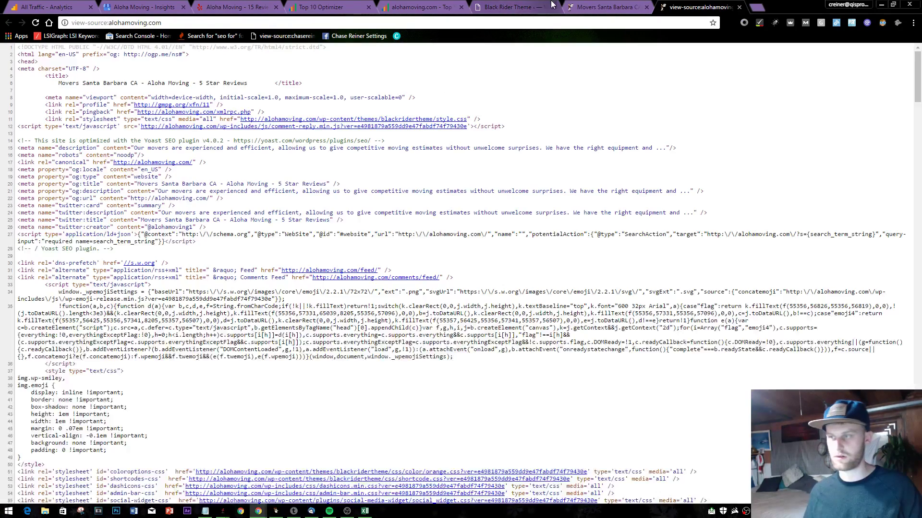
{"action": "left_click", "coordinate": [537, 6]}
{"action": "left_click", "coordinate": [699, 7]}
{"action": "key", "text": "ctrl+f"}
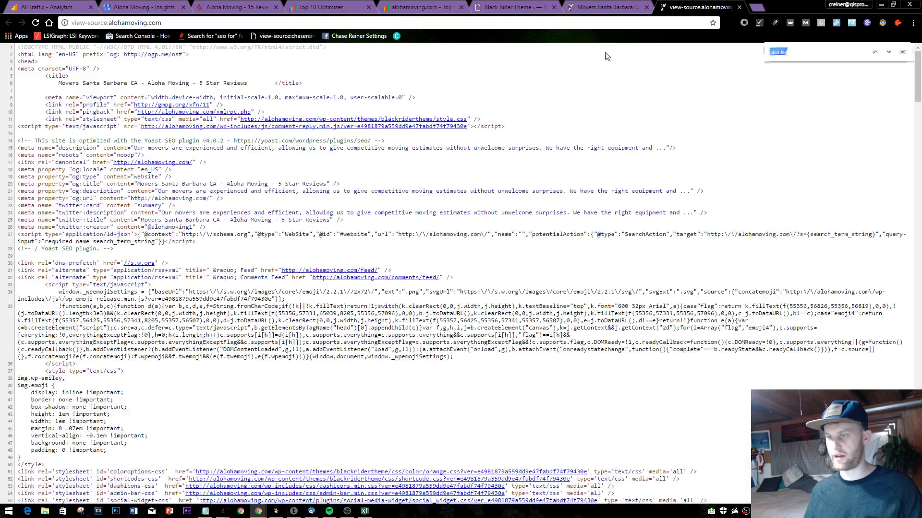
{"action": "type", "text": "Owner Operated"}
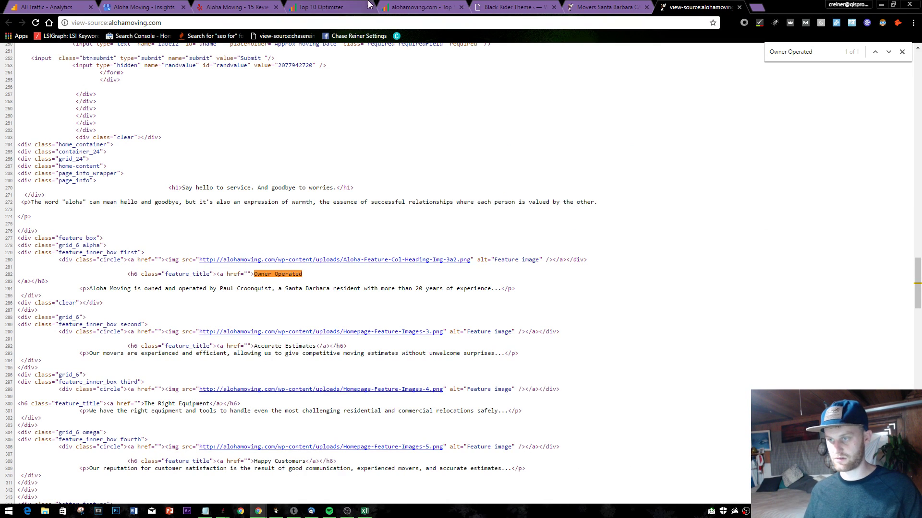
- Scroll through the live homepage and select the text of the first two feature blurbs
{"action": "left_click", "coordinate": [606, 7]}
{"action": "scroll", "coordinate": [343, 302], "scroll_direction": "down", "scroll_amount": 8}
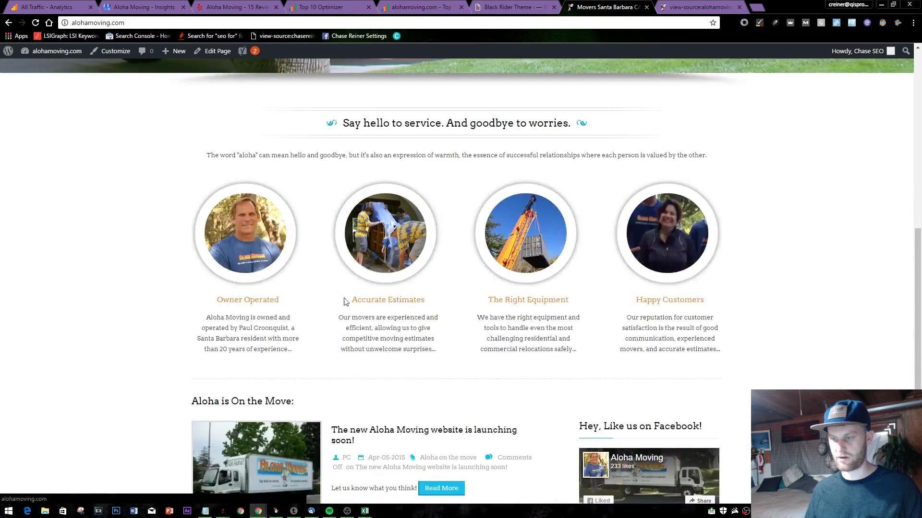
{"action": "scroll", "coordinate": [480, 279], "scroll_direction": "down", "scroll_amount": 5}
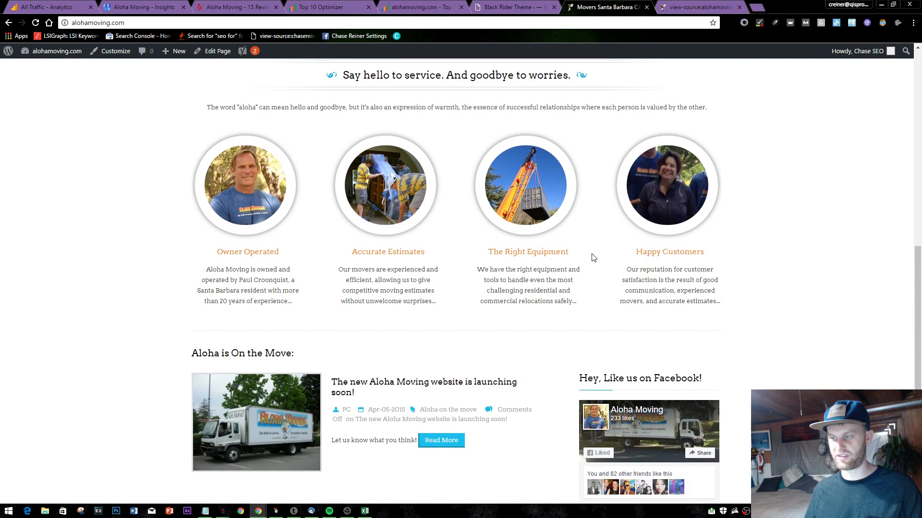
{"action": "scroll", "coordinate": [396, 344], "scroll_direction": "up", "scroll_amount": 6}
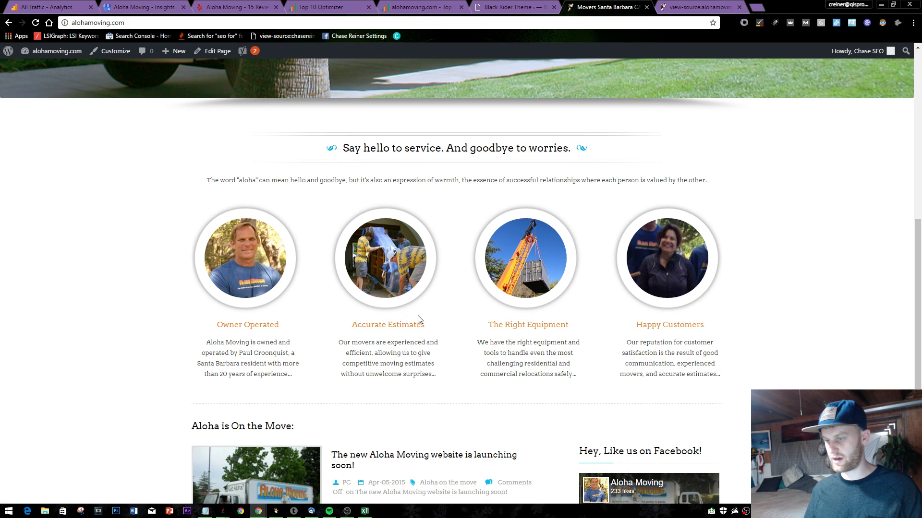
{"action": "scroll", "coordinate": [419, 320], "scroll_direction": "up", "scroll_amount": 10}
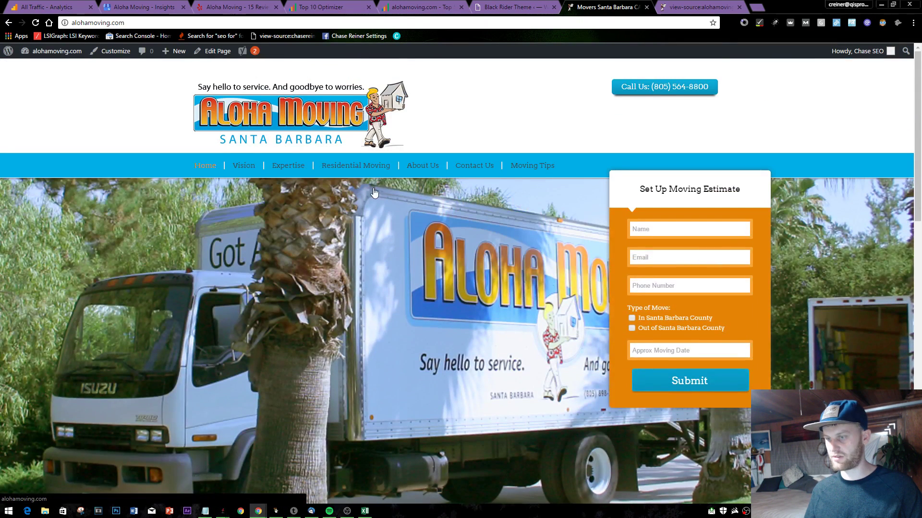
{"action": "scroll", "coordinate": [379, 206], "scroll_direction": "down", "scroll_amount": 10}
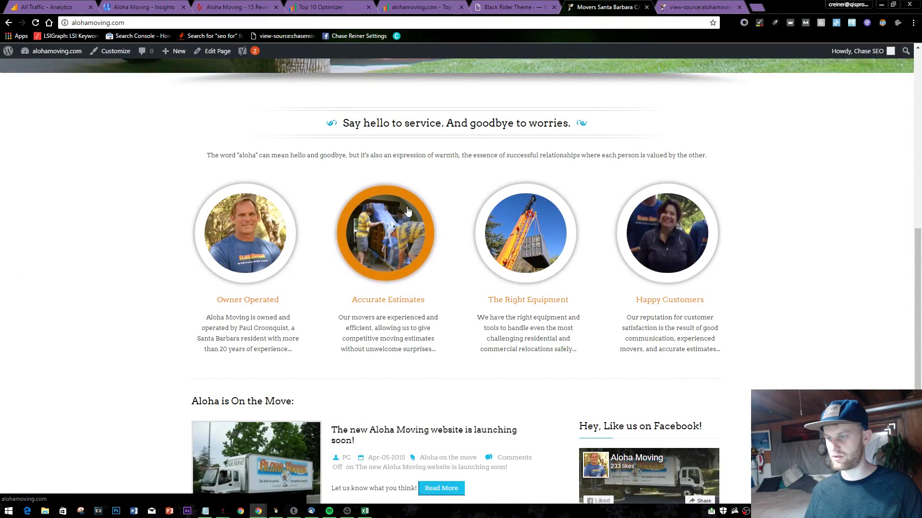
{"action": "scroll", "coordinate": [578, 293], "scroll_direction": "down", "scroll_amount": 3}
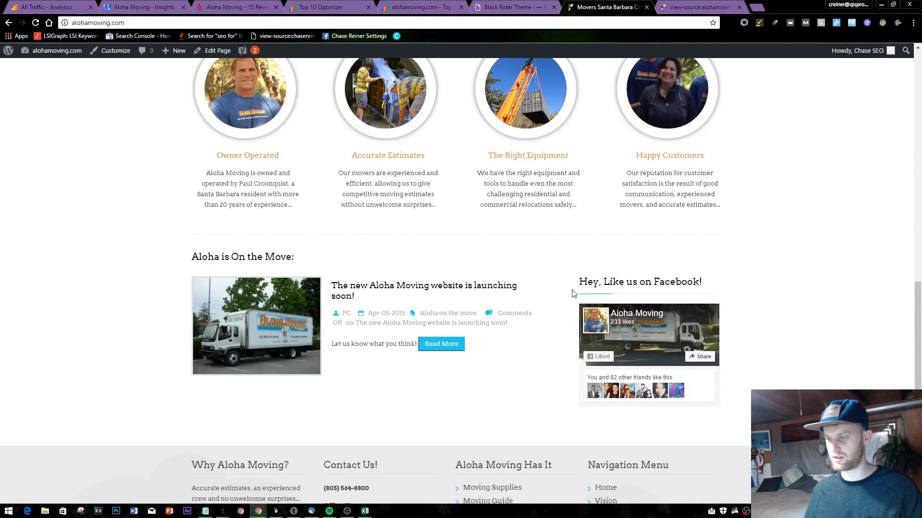
{"action": "scroll", "coordinate": [572, 294], "scroll_direction": "up", "scroll_amount": 5}
{"action": "scroll", "coordinate": [464, 254], "scroll_direction": "up", "scroll_amount": 7}
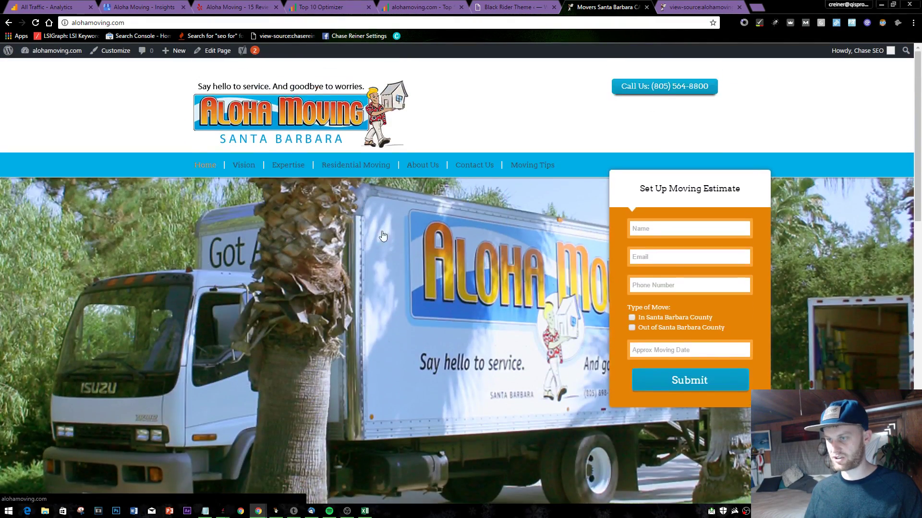
{"action": "scroll", "coordinate": [401, 230], "scroll_direction": "down", "scroll_amount": 14}
{"action": "scroll", "coordinate": [348, 317], "scroll_direction": "down", "scroll_amount": 1}
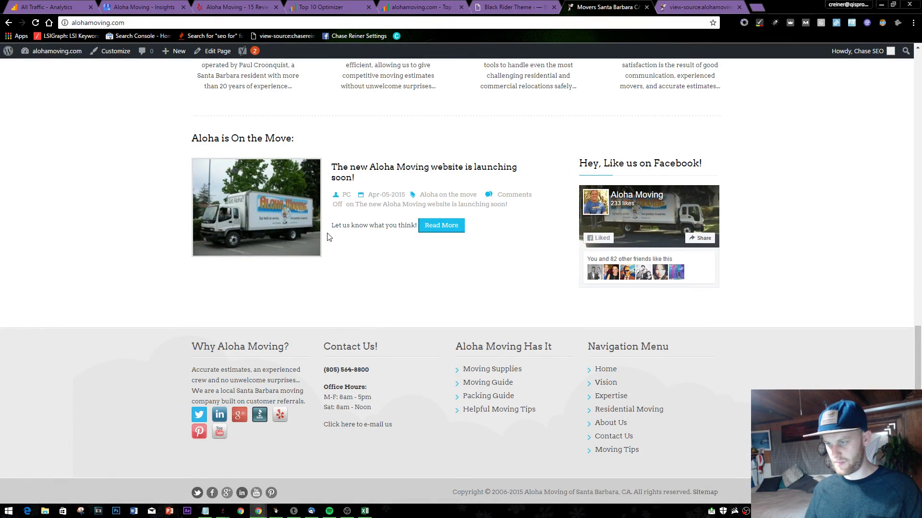
{"action": "scroll", "coordinate": [594, 191], "scroll_direction": "up", "scroll_amount": 6}
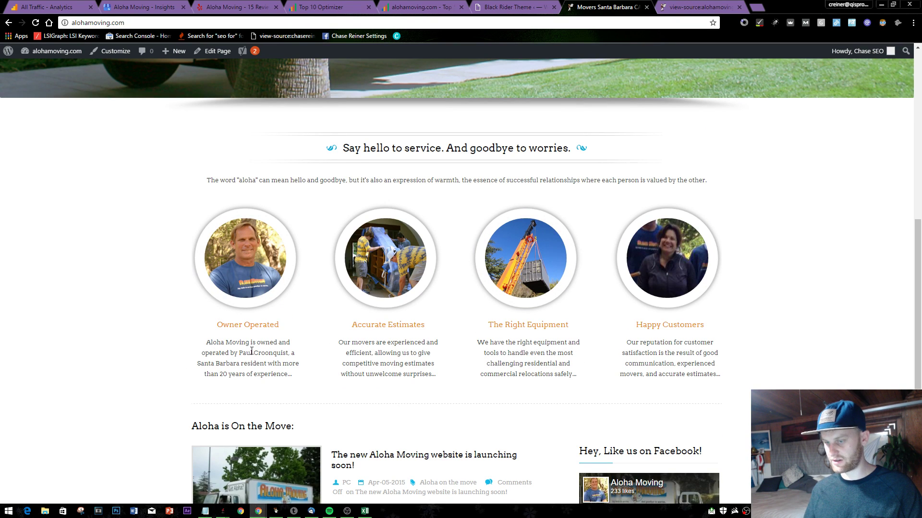
{"action": "left_click_drag", "start_coordinate": [251, 351], "coordinate": [387, 367]}
- Search the page for movers (2 matches), then step through the 5 santa barbara matches
{"action": "key", "text": "ctrl+f"}
{"action": "type", "text": "move"}
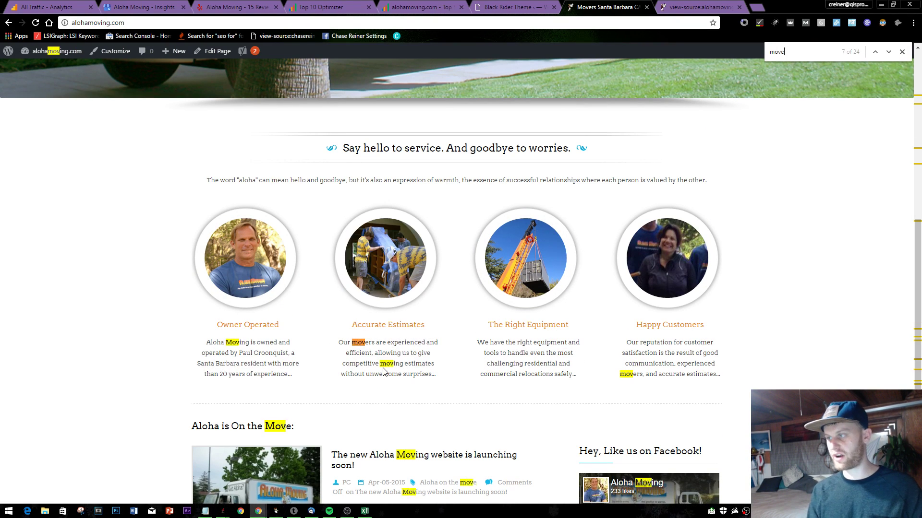
{"action": "type", "text": "rs"}
{"action": "key", "text": "Return"}
{"action": "key", "text": "Return"}
{"action": "key", "text": "Return"}
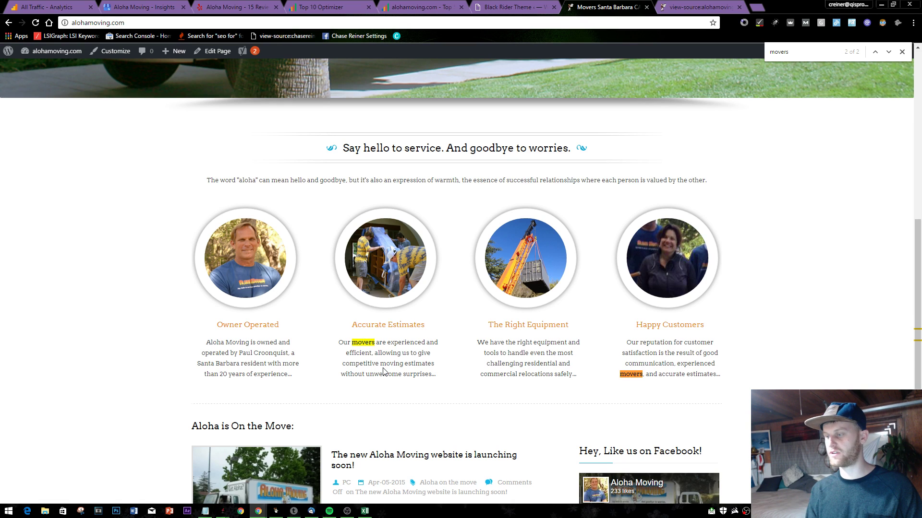
{"action": "type", "text": "santa barbara"}
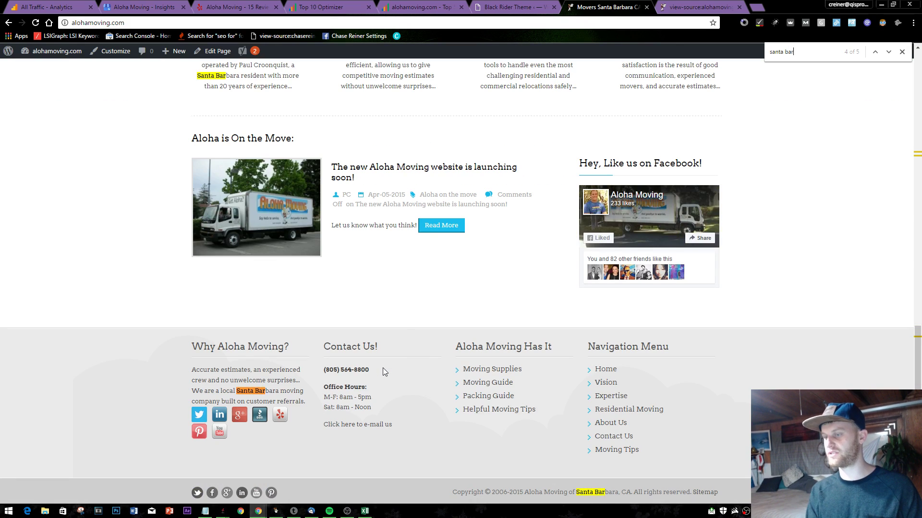
{"action": "key", "text": "Return"}
{"action": "key", "text": "Return"}
{"action": "key", "text": "Return"}
{"action": "key", "text": "Return"}
{"action": "key", "text": "Return"}
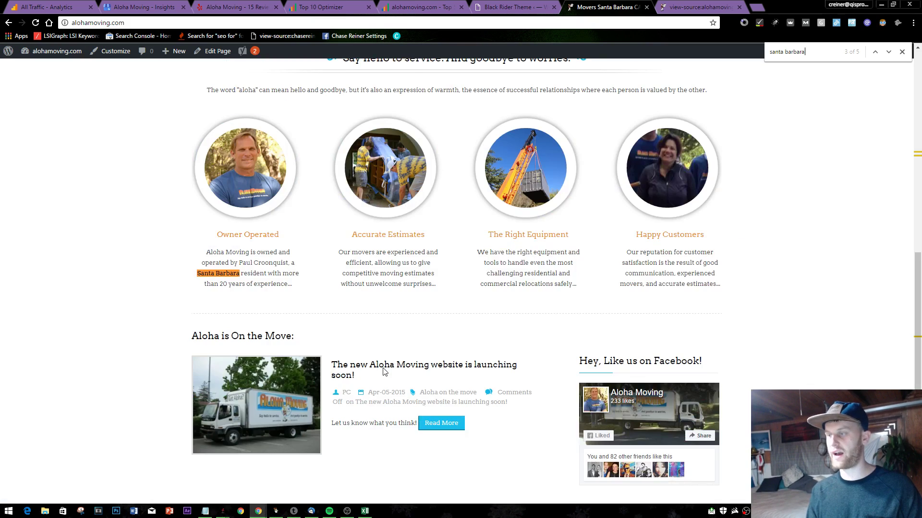
{"action": "key", "text": "Return"}
{"action": "key", "text": "Return"}
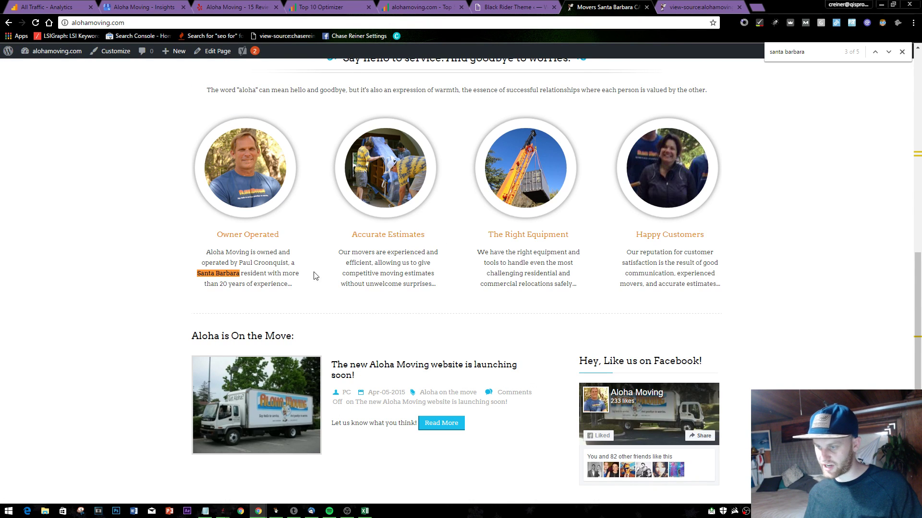
- Locate 'our san' in the theme options' homepage feature descriptions
{"action": "left_click", "coordinate": [512, 5]}
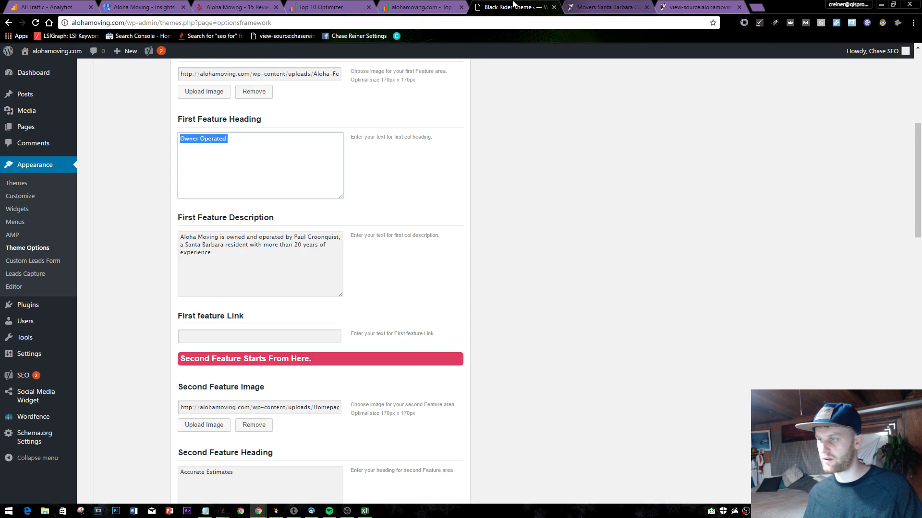
{"action": "scroll", "coordinate": [290, 202], "scroll_direction": "up", "scroll_amount": 1}
{"action": "scroll", "coordinate": [290, 202], "scroll_direction": "down", "scroll_amount": 1}
{"action": "left_click", "coordinate": [269, 245]}
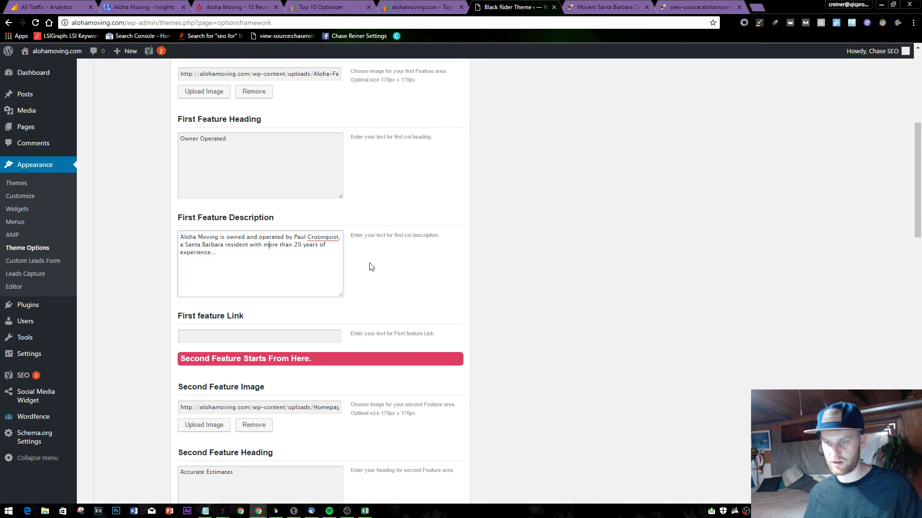
{"action": "key", "text": "ctrl+f"}
{"action": "type", "text": "our san"}
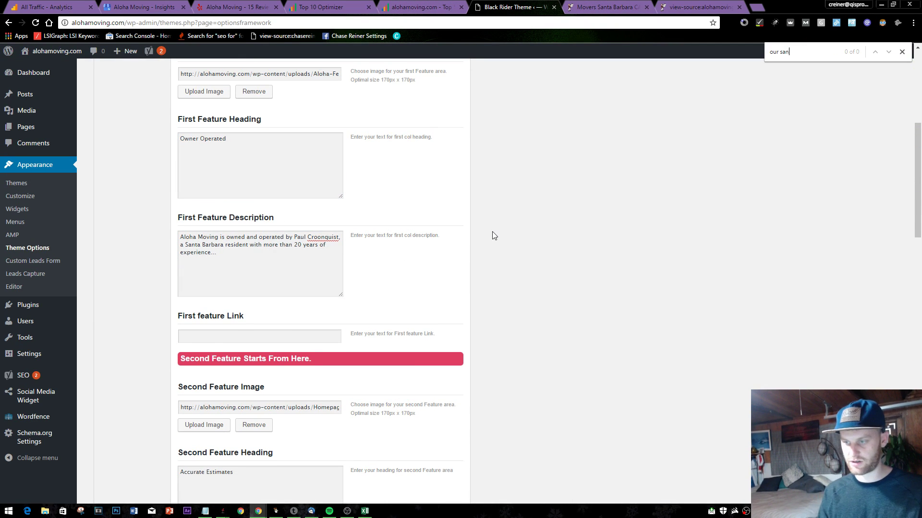
{"action": "scroll", "coordinate": [446, 223], "scroll_direction": "down", "scroll_amount": 7}
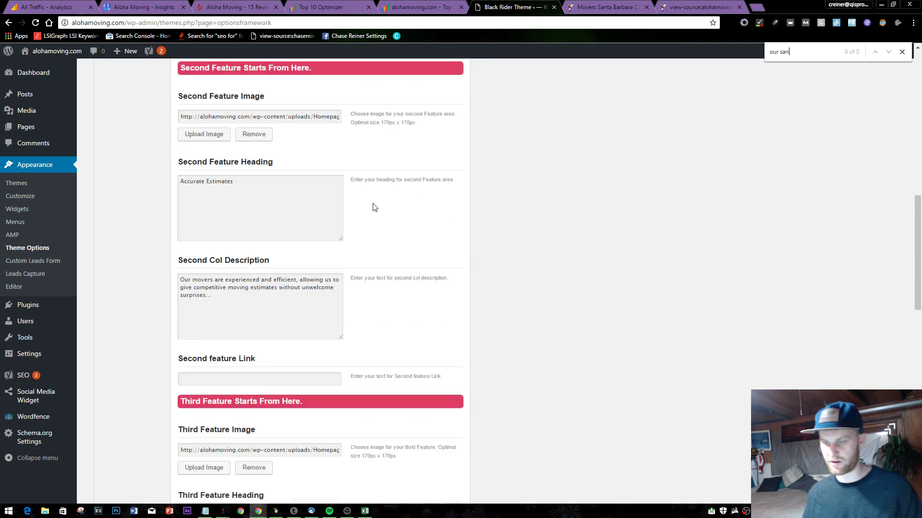
- Insert 'Santa Barbara' after 'Our' in the second feature description, capitalizing the S
{"action": "left_click_drag", "start_coordinate": [280, 241], "coordinate": [288, 242]}
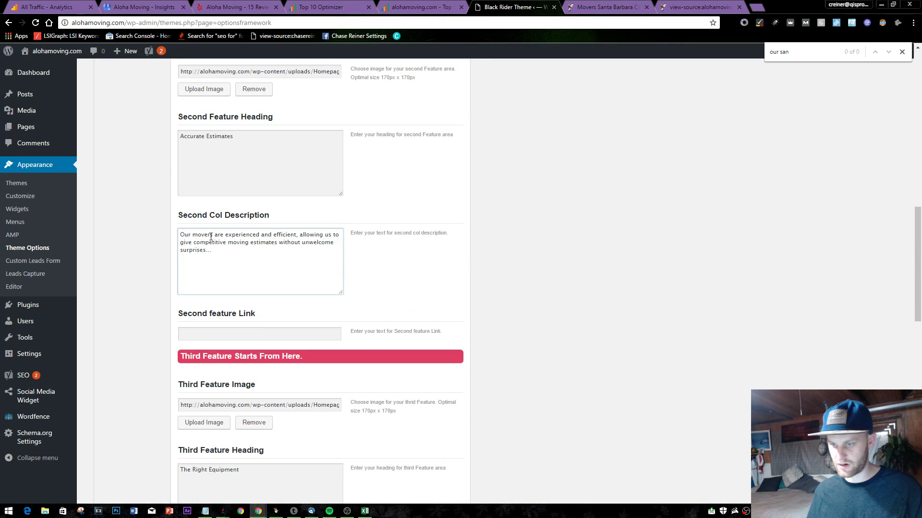
{"action": "type", "text": "santa barbara"}
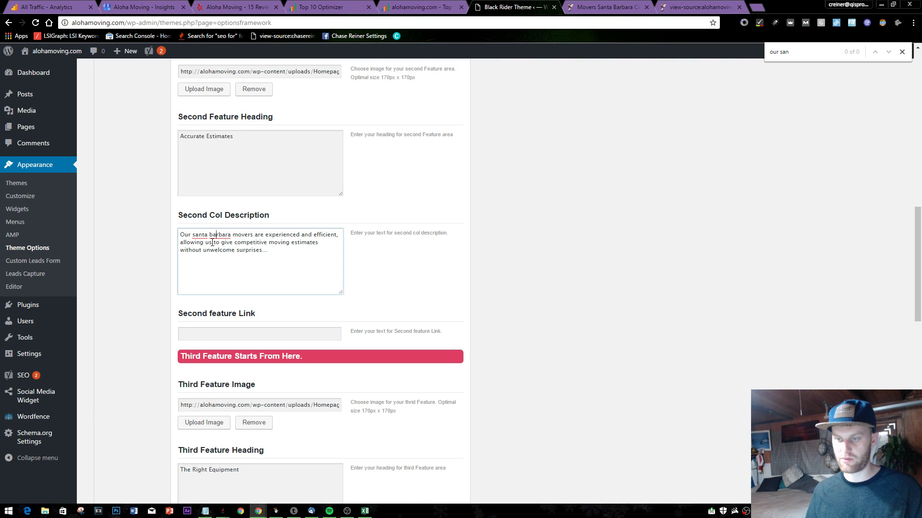
{"action": "left_click_drag", "start_coordinate": [302, 262], "coordinate": [152, 226]}
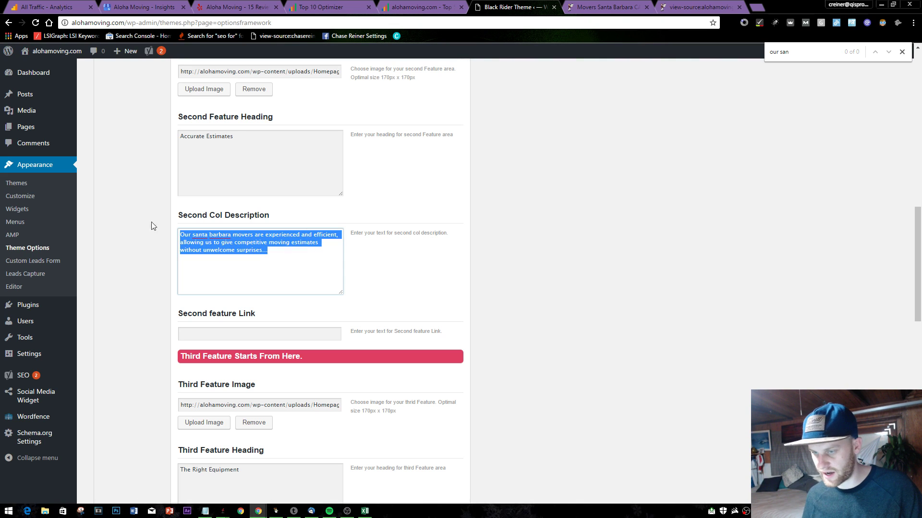
{"action": "left_click", "coordinate": [215, 254]}
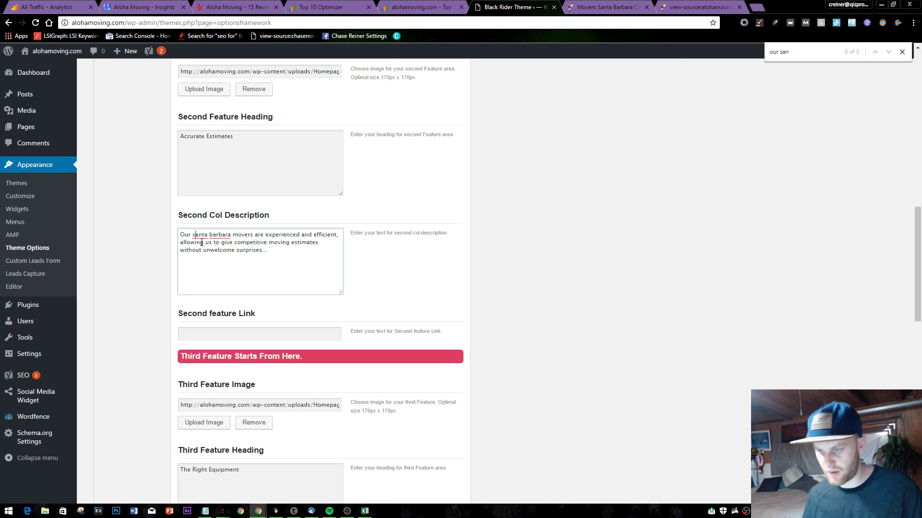
{"action": "left_click", "coordinate": [194, 235]}
{"action": "key", "text": "BackSpace"}
{"action": "type", "text": "S"}
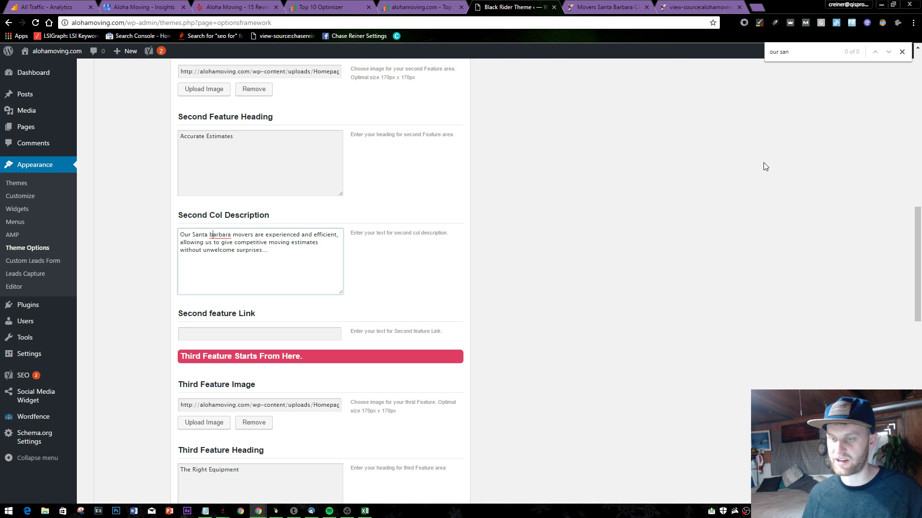
- Review the third and fourth feature headings against the live homepage
{"action": "scroll", "coordinate": [570, 246], "scroll_direction": "down", "scroll_amount": 3}
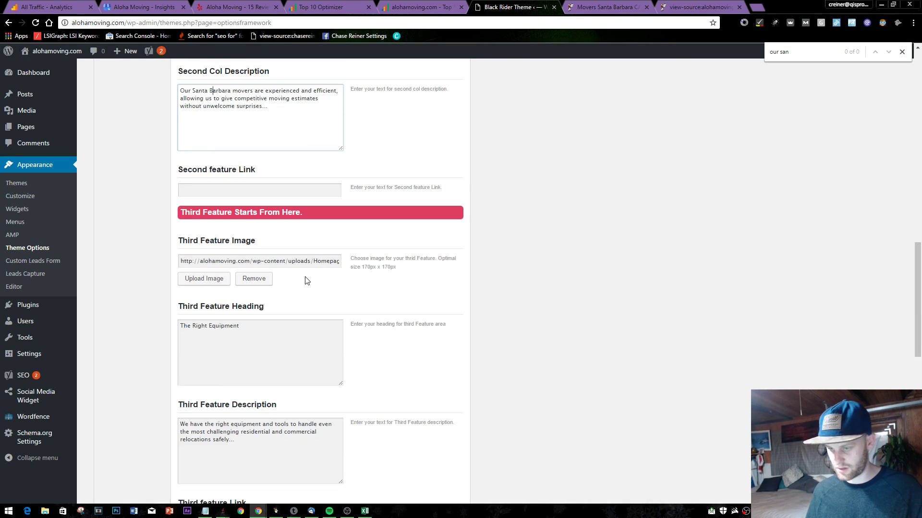
{"action": "scroll", "coordinate": [291, 337], "scroll_direction": "down", "scroll_amount": 1}
{"action": "left_click", "coordinate": [290, 333]}
{"action": "scroll", "coordinate": [343, 290], "scroll_direction": "down", "scroll_amount": 2}
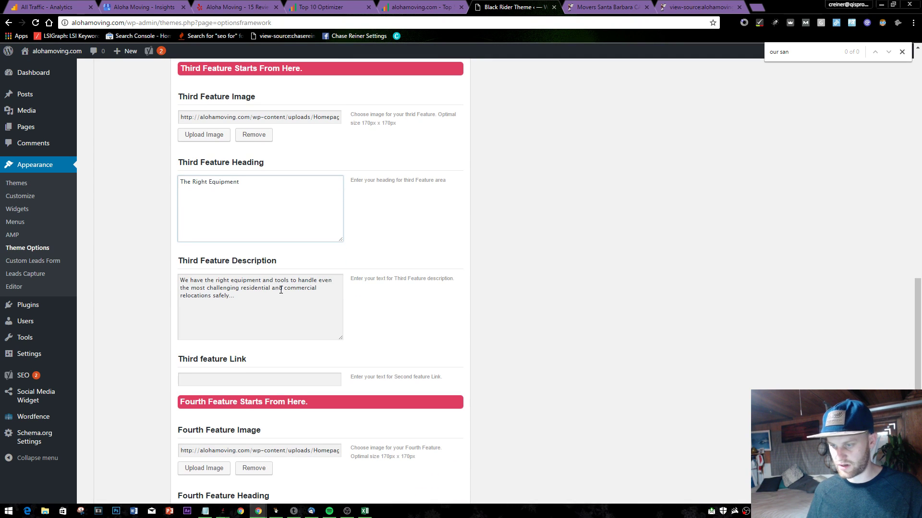
{"action": "scroll", "coordinate": [279, 288], "scroll_direction": "down", "scroll_amount": 5}
{"action": "scroll", "coordinate": [283, 292], "scroll_direction": "down", "scroll_amount": 4}
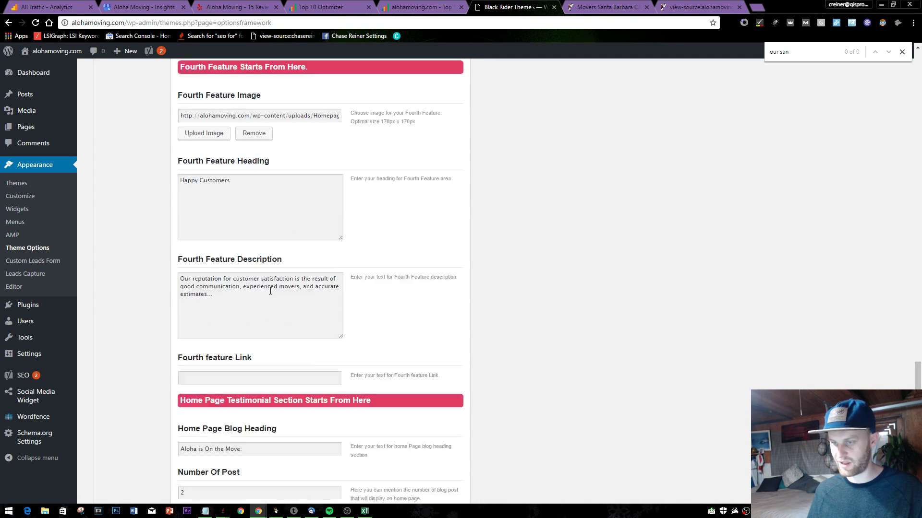
{"action": "scroll", "coordinate": [315, 268], "scroll_direction": "up", "scroll_amount": 1}
{"action": "left_click", "coordinate": [242, 195]}
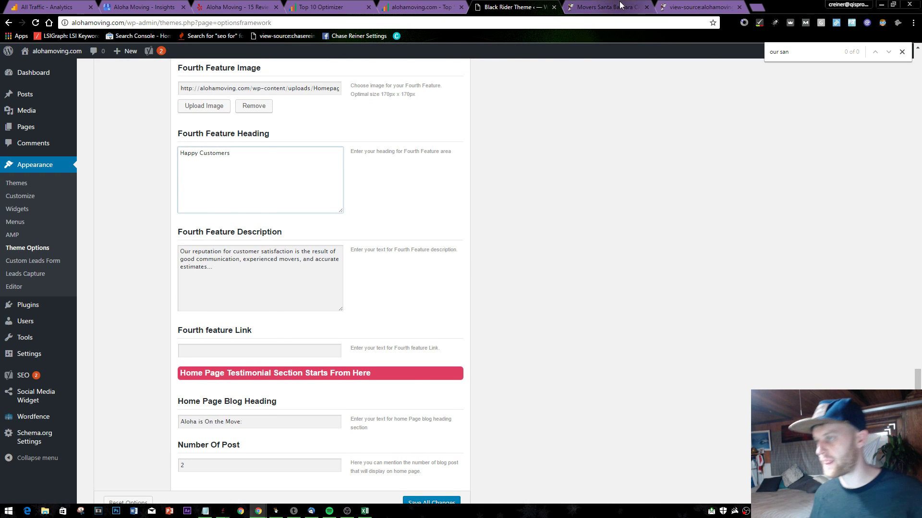
{"action": "left_click", "coordinate": [612, 6]}
{"action": "left_click", "coordinate": [516, 6]}
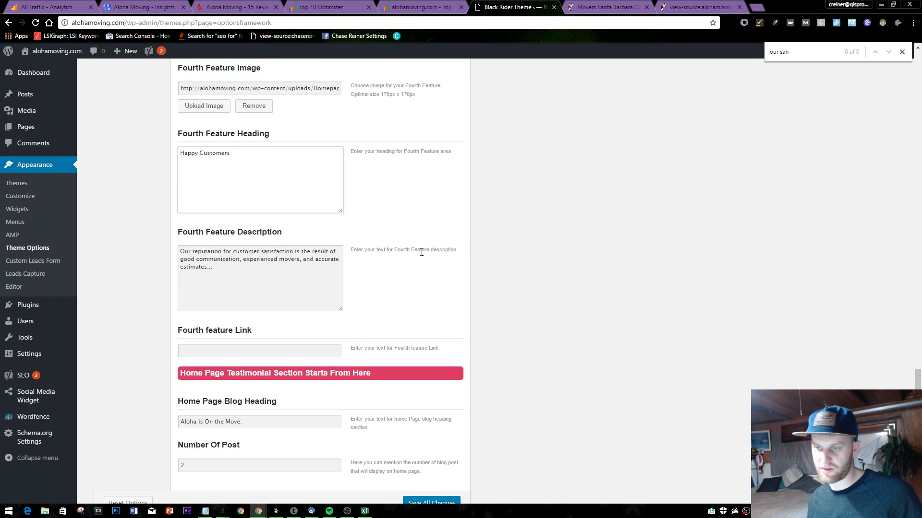
- Save the edited theme options until the Options Updated message appears
{"action": "scroll", "coordinate": [421, 252], "scroll_direction": "up", "scroll_amount": 8}
{"action": "scroll", "coordinate": [268, 259], "scroll_direction": "up", "scroll_amount": 6}
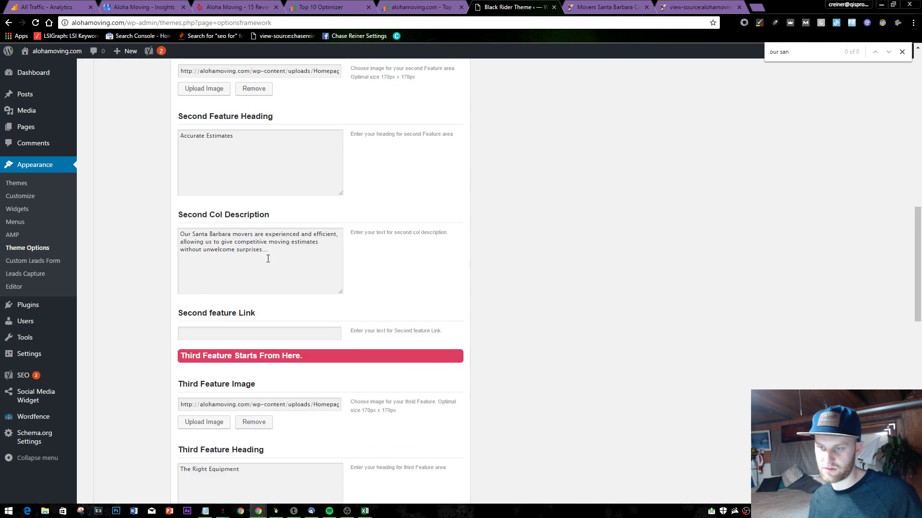
{"action": "scroll", "coordinate": [268, 259], "scroll_direction": "up", "scroll_amount": 10}
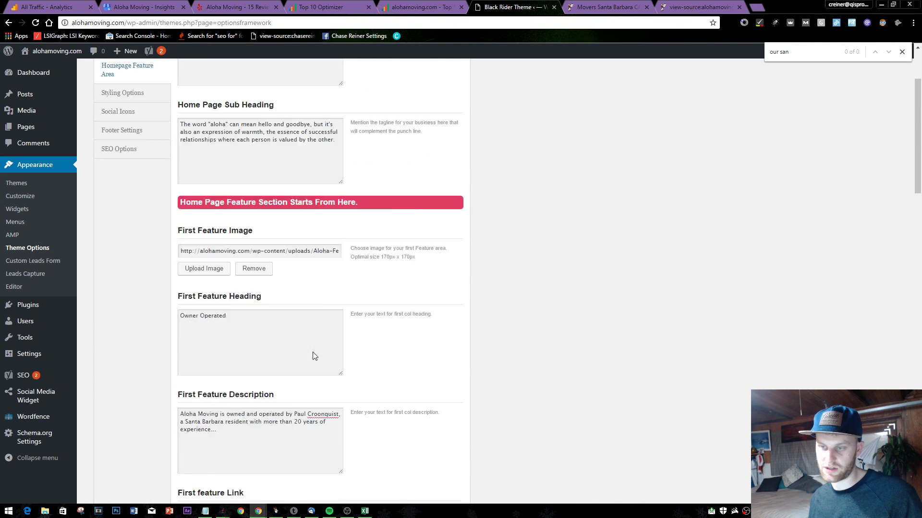
{"action": "scroll", "coordinate": [314, 356], "scroll_direction": "up", "scroll_amount": 3}
{"action": "scroll", "coordinate": [315, 360], "scroll_direction": "down", "scroll_amount": 20}
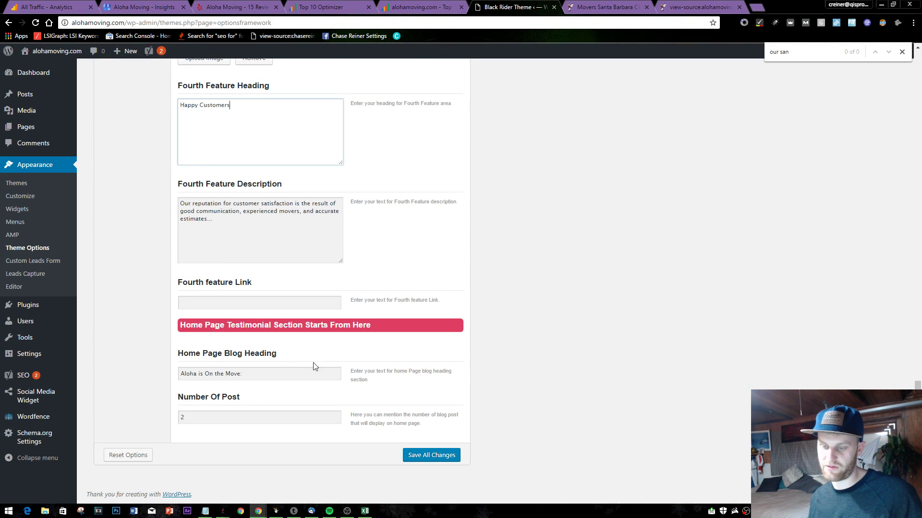
{"action": "left_click", "coordinate": [441, 454]}
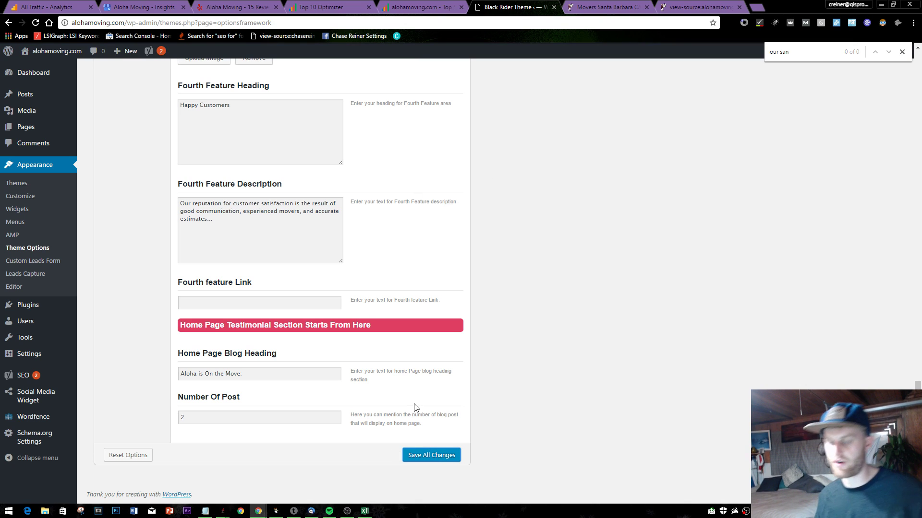
{"action": "left_click", "coordinate": [449, 464]}
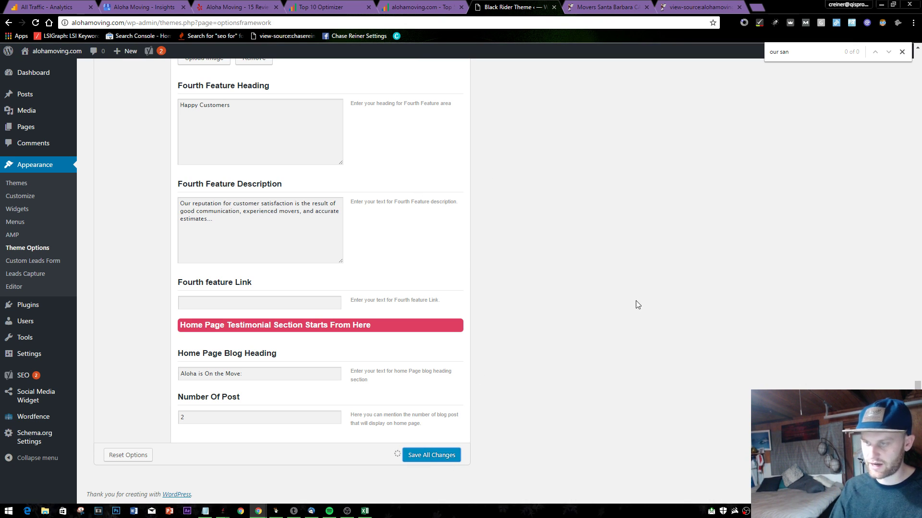
{"action": "scroll", "coordinate": [629, 154], "scroll_direction": "up", "scroll_amount": 20}
{"action": "scroll", "coordinate": [574, 185], "scroll_direction": "up", "scroll_amount": 4}
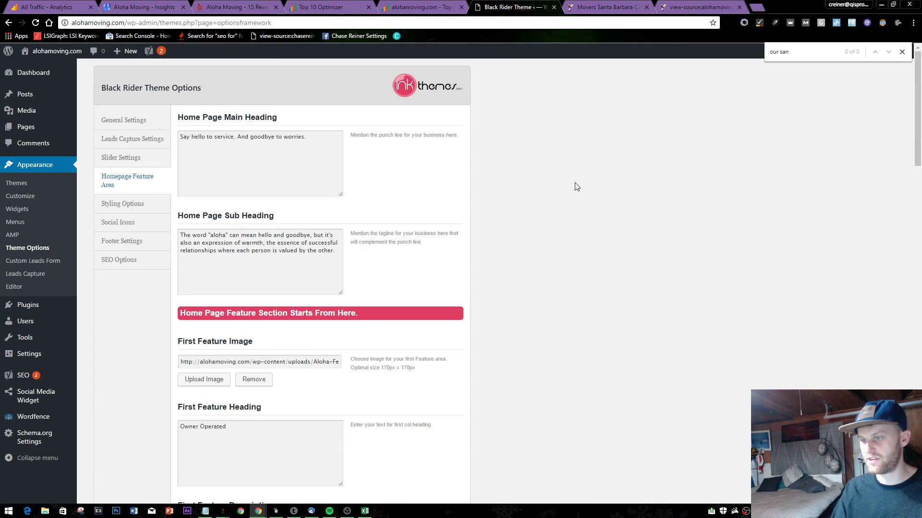
{"action": "scroll", "coordinate": [539, 179], "scroll_direction": "down", "scroll_amount": 20}
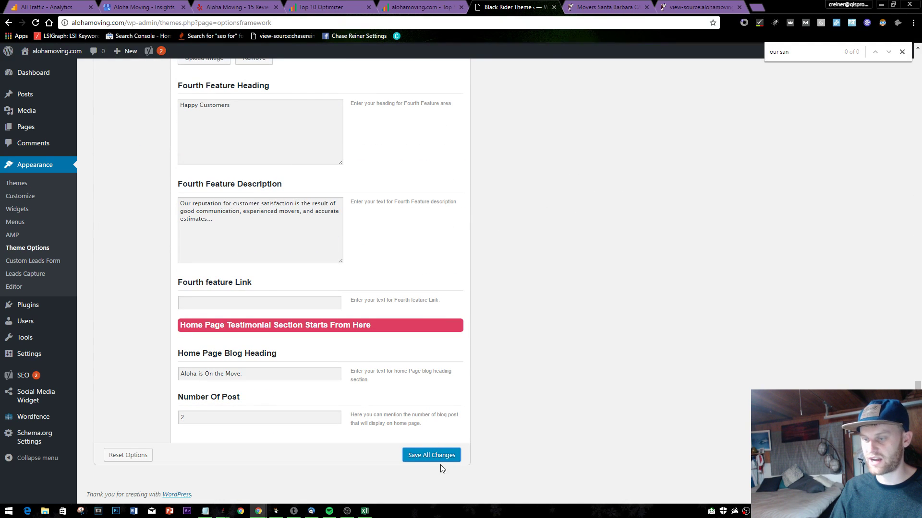
{"action": "left_click", "coordinate": [205, 511]}
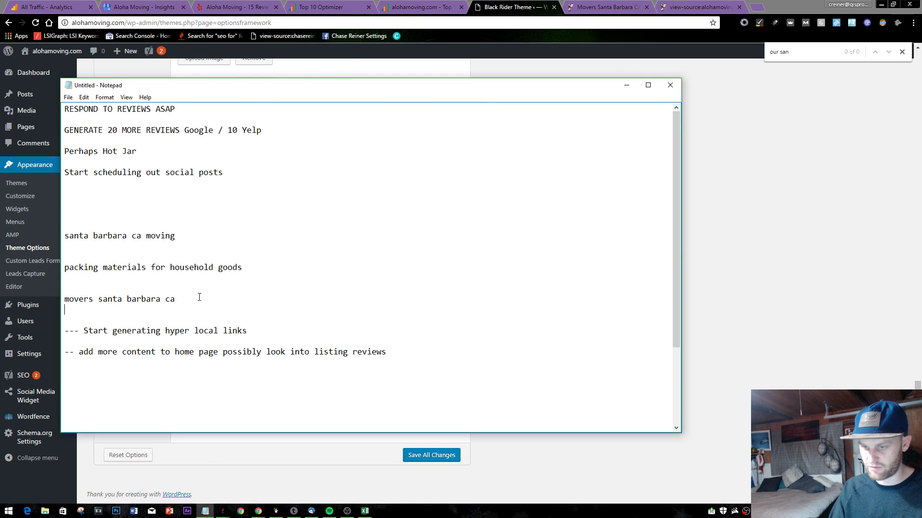
- Append '( also try to add in headings with movers and lsi keywords)' to the santa barbara line, then minimize Notepad
{"action": "left_click_drag", "start_coordinate": [133, 268], "coordinate": [282, 251]}
{"action": "left_click", "coordinate": [279, 253]}
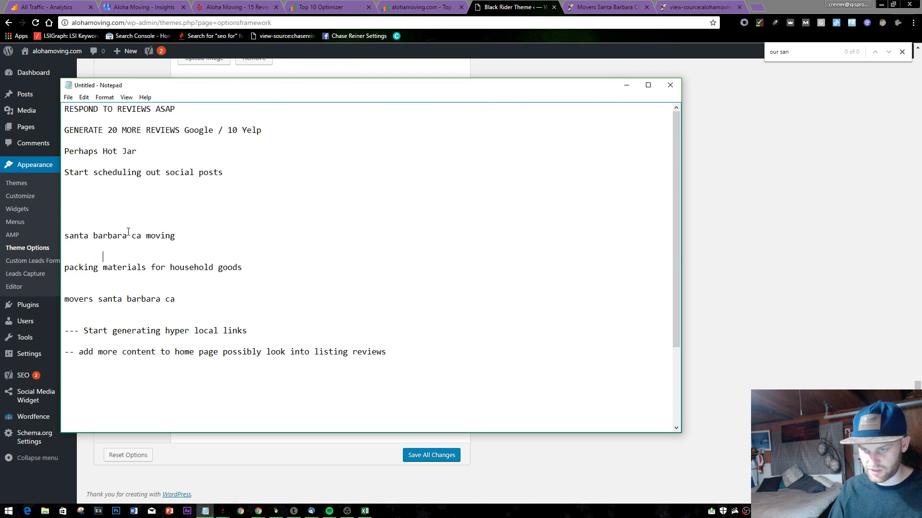
{"action": "left_click_drag", "start_coordinate": [128, 235], "coordinate": [233, 231]}
{"action": "left_click", "coordinate": [233, 231]}
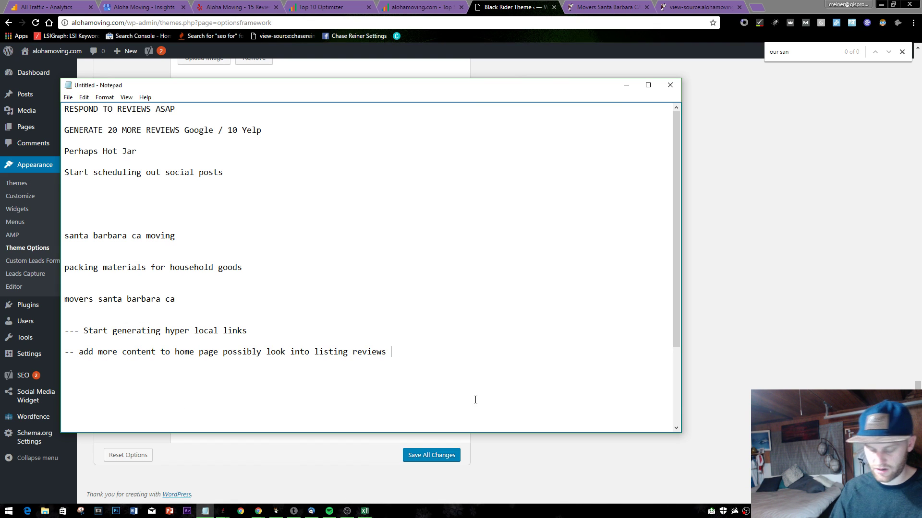
{"action": "type", "text": "( also try "}
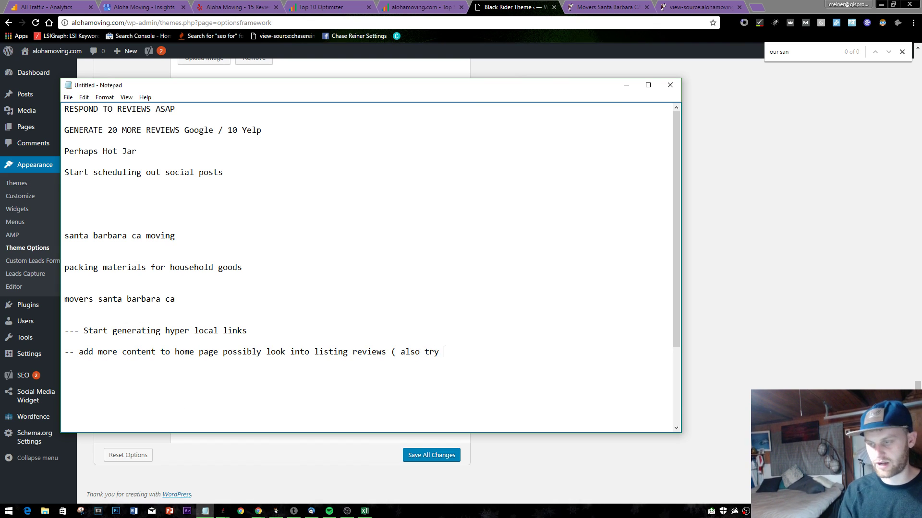
{"action": "type", "text": "to add in hea"}
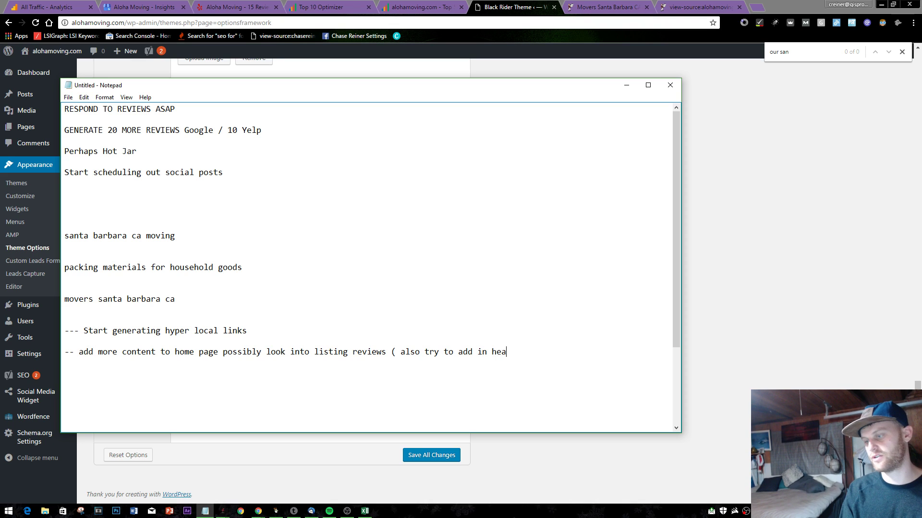
{"action": "type", "text": "dings with "}
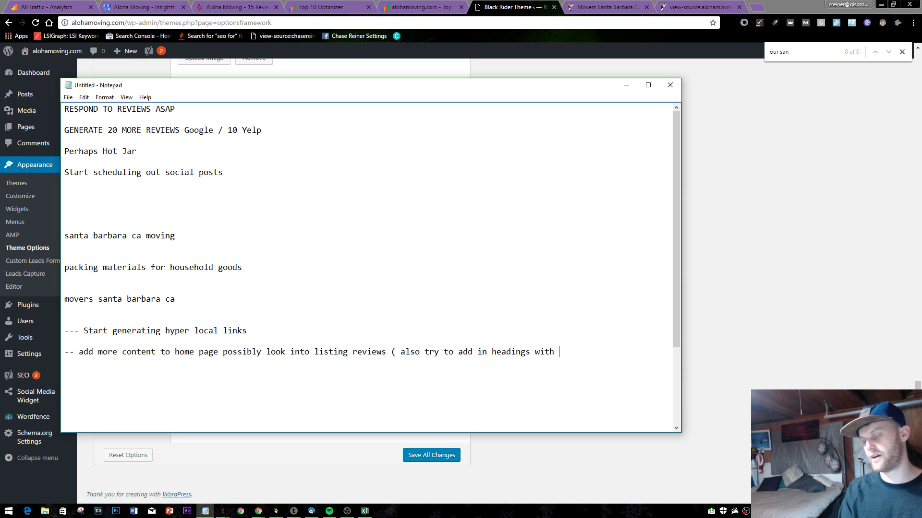
{"action": "type", "text": "movers and s"}
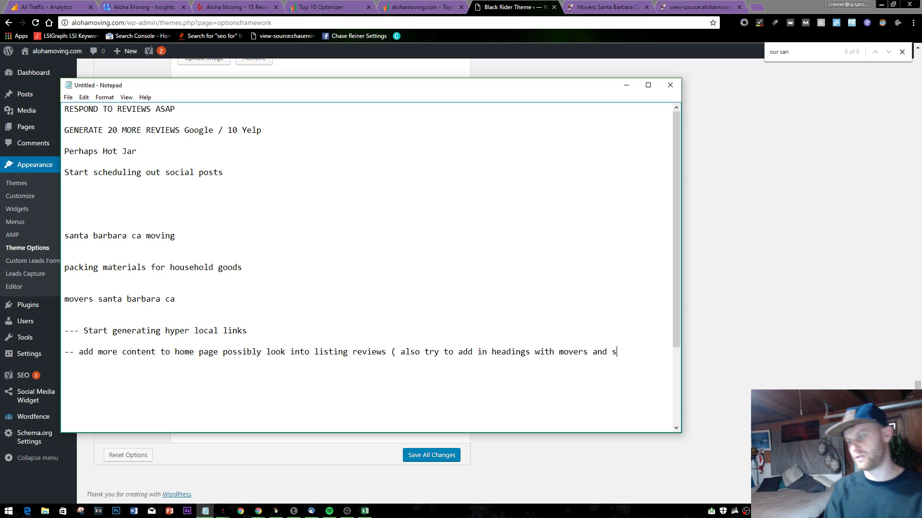
{"action": "type", "text": "emanti"}
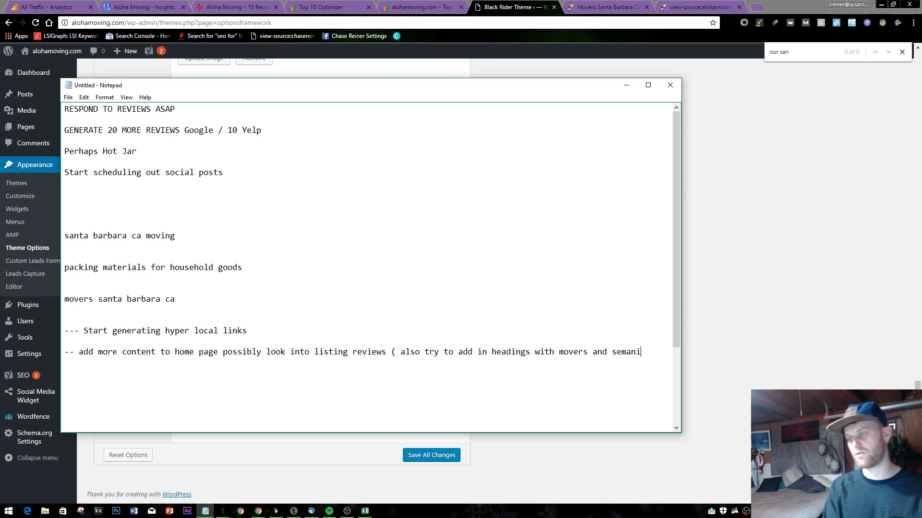
{"action": "type", "text": "c keywords"}
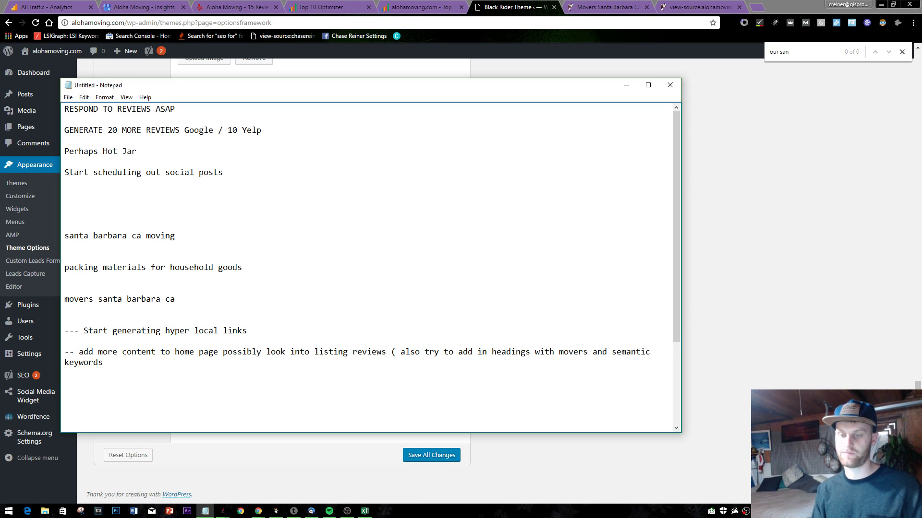
{"action": "key", "text": "BackSpace"}
{"action": "key", "text": "BackSpace"}
{"action": "key", "text": "BackSpace"}
{"action": "key", "text": "BackSpace"}
{"action": "key", "text": "BackSpace"}
{"action": "key", "text": "BackSpace"}
{"action": "key", "text": "BackSpace"}
{"action": "key", "text": "BackSpace"}
{"action": "key", "text": "BackSpace"}
{"action": "key", "text": "BackSpace"}
{"action": "key", "text": "BackSpace"}
{"action": "key", "text": "BackSpace"}
{"action": "key", "text": "BackSpace"}
{"action": "key", "text": "BackSpace"}
{"action": "key", "text": "BackSpace"}
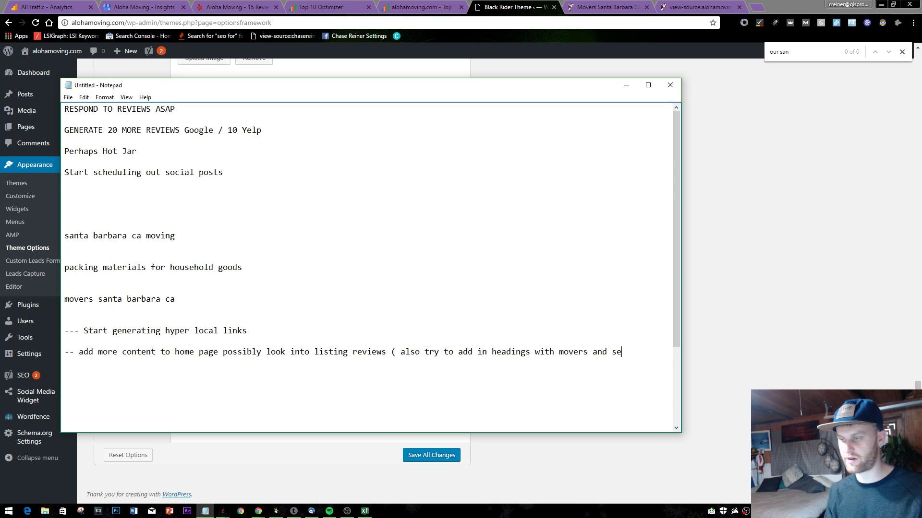
{"action": "type", "text": "i keywords)"}
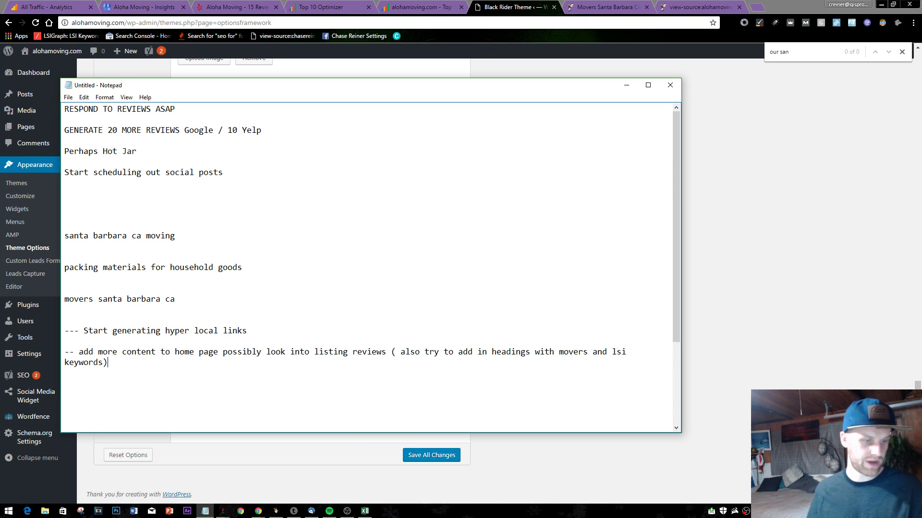
{"action": "key", "text": "alt+Tab"}
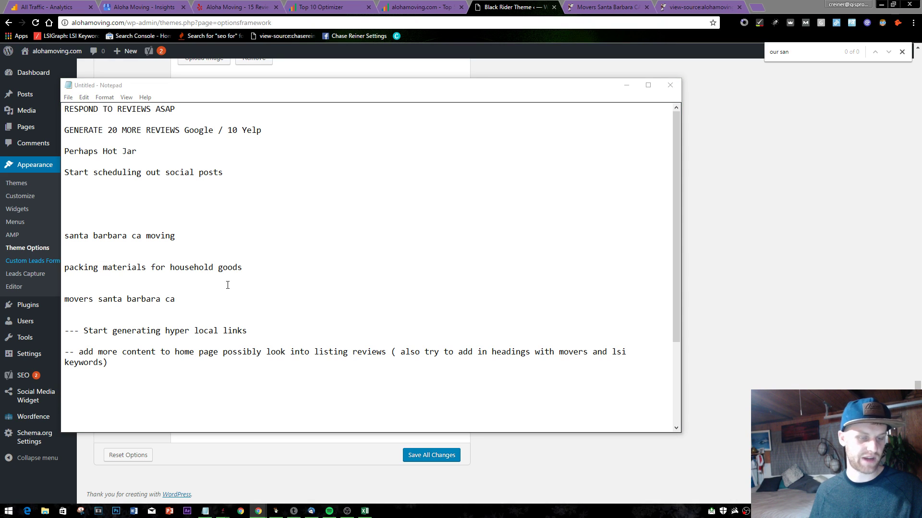
{"action": "left_click", "coordinate": [626, 85]}
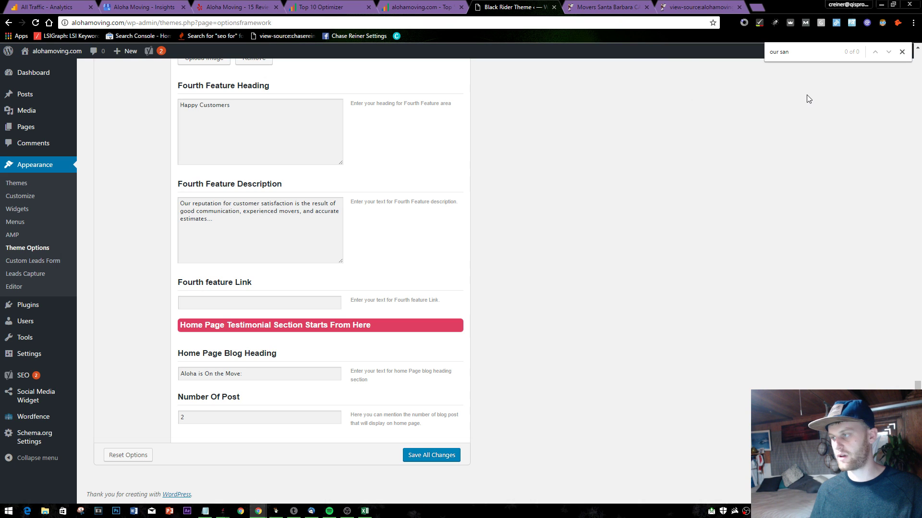
- Close the 'our san' find bar, click Save All Changes, and switch to the Movers Santa Barbara tab
{"action": "left_click", "coordinate": [902, 51]}
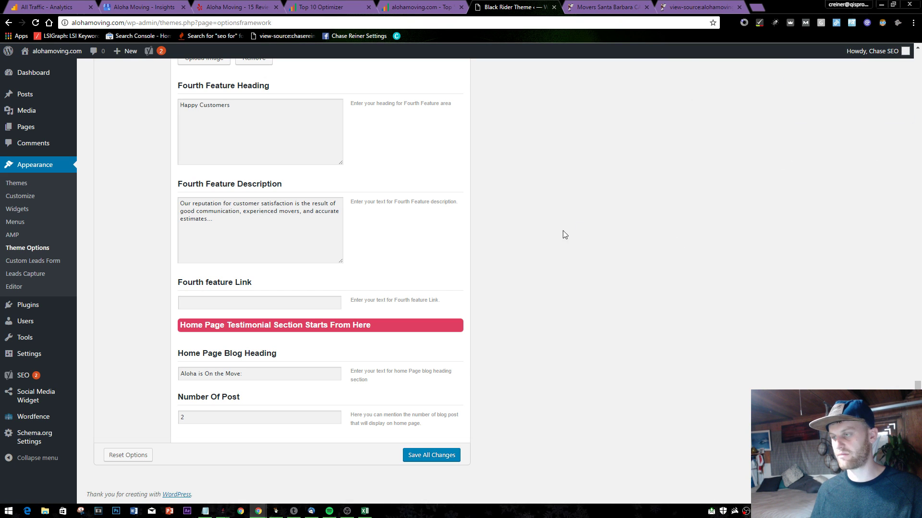
{"action": "left_click", "coordinate": [434, 458]}
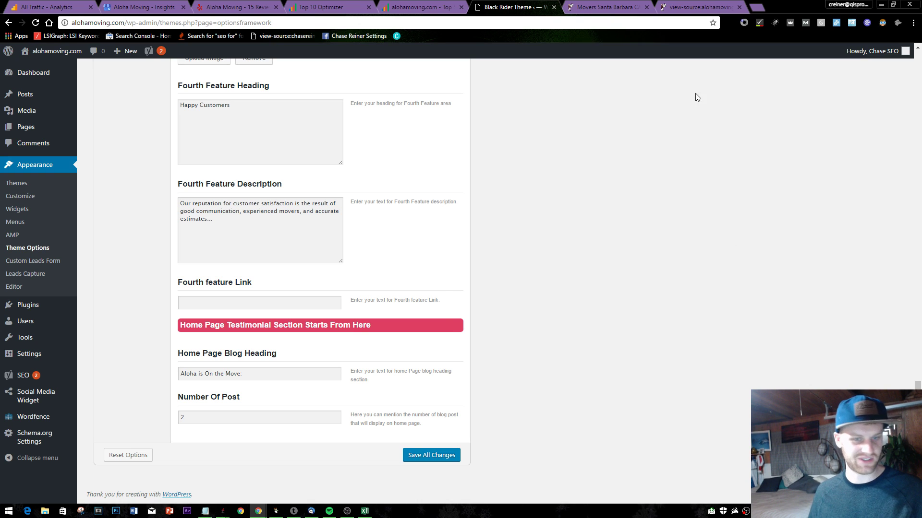
{"action": "scroll", "coordinate": [532, 98], "scroll_direction": "up", "scroll_amount": 3}
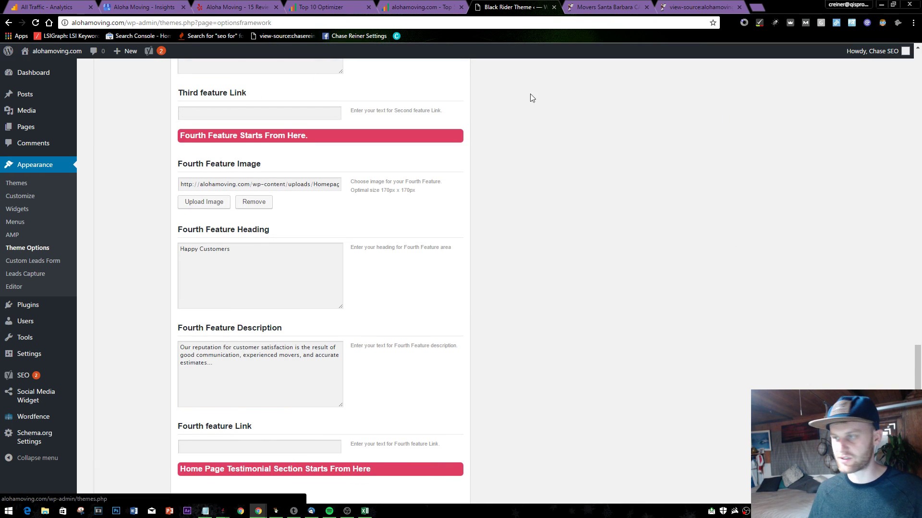
{"action": "left_click", "coordinate": [582, 5]}
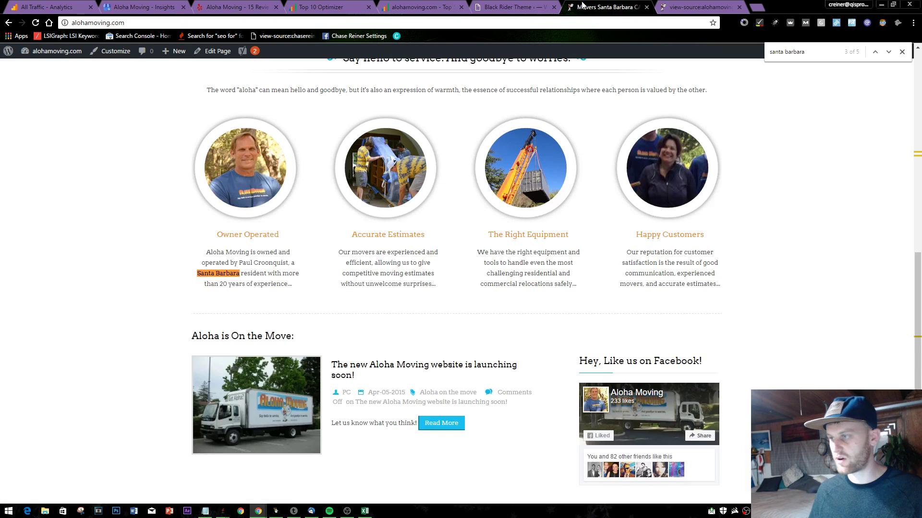
- Close the Aloha Moving tab, re-check the Top 10 Optimizer headline keyword tables, and open a blank tab
{"action": "left_click", "coordinate": [646, 7]}
{"action": "left_click", "coordinate": [320, 5]}
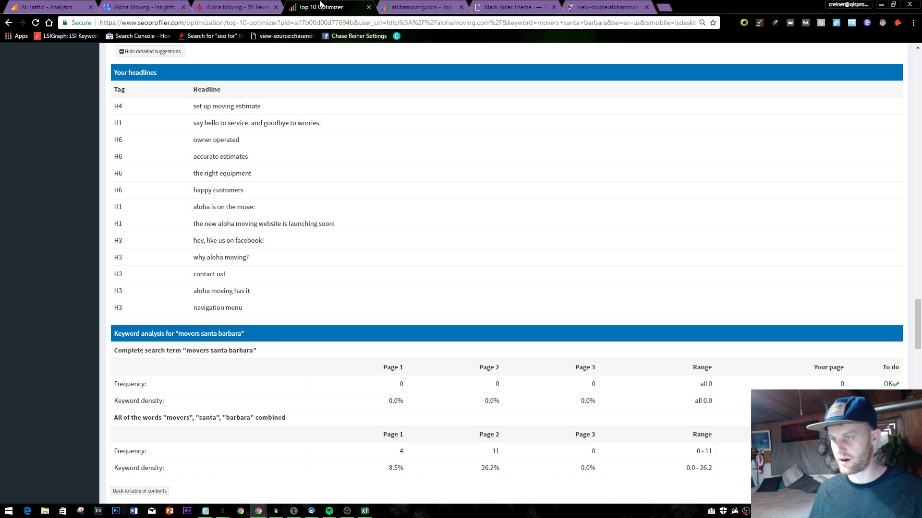
{"action": "left_click", "coordinate": [384, 6]}
{"action": "left_click", "coordinate": [321, 7]}
{"action": "scroll", "coordinate": [153, 111], "scroll_direction": "down", "scroll_amount": 3}
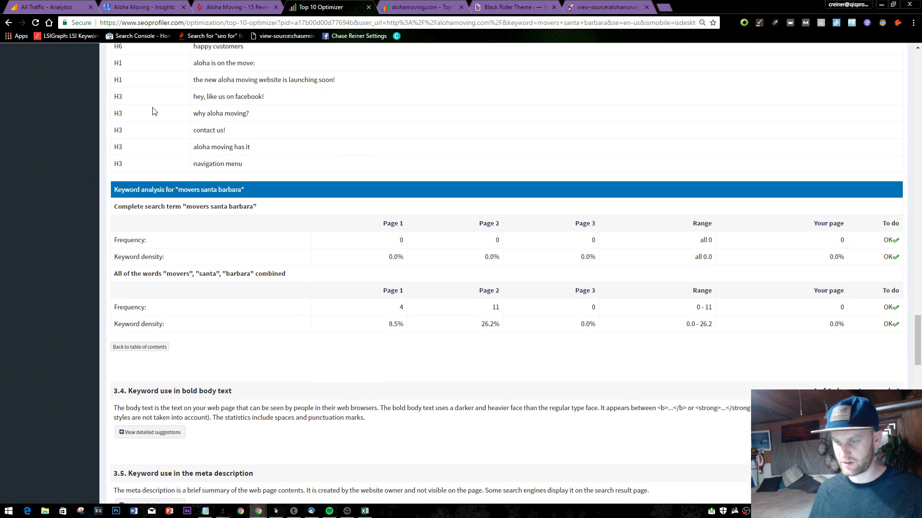
{"action": "scroll", "coordinate": [178, 182], "scroll_direction": "down", "scroll_amount": 1}
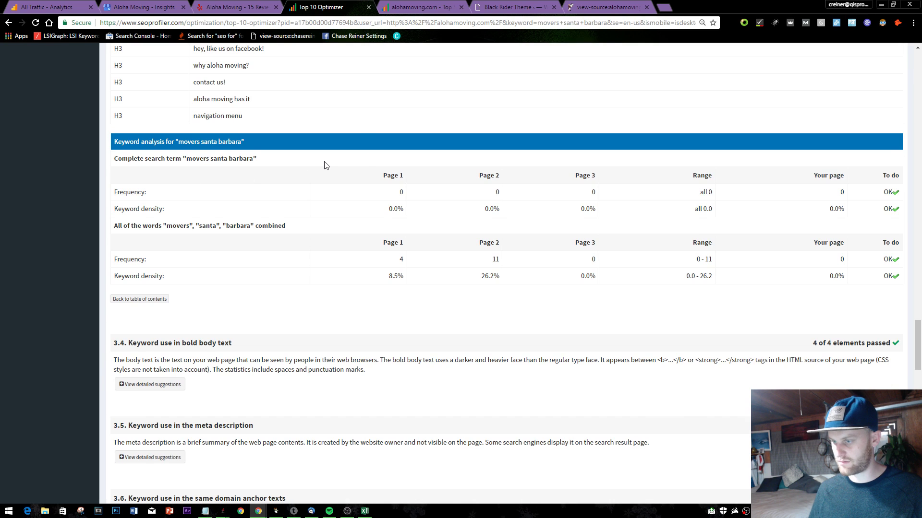
{"action": "scroll", "coordinate": [317, 164], "scroll_direction": "up", "scroll_amount": 3}
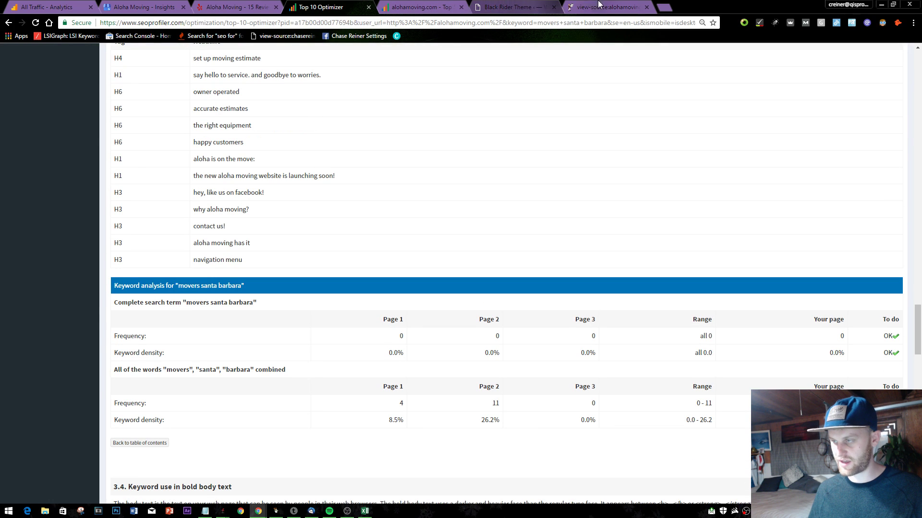
{"action": "left_click", "coordinate": [598, 5]}
{"action": "left_click", "coordinate": [528, 6]}
{"action": "left_click", "coordinate": [664, 7]}
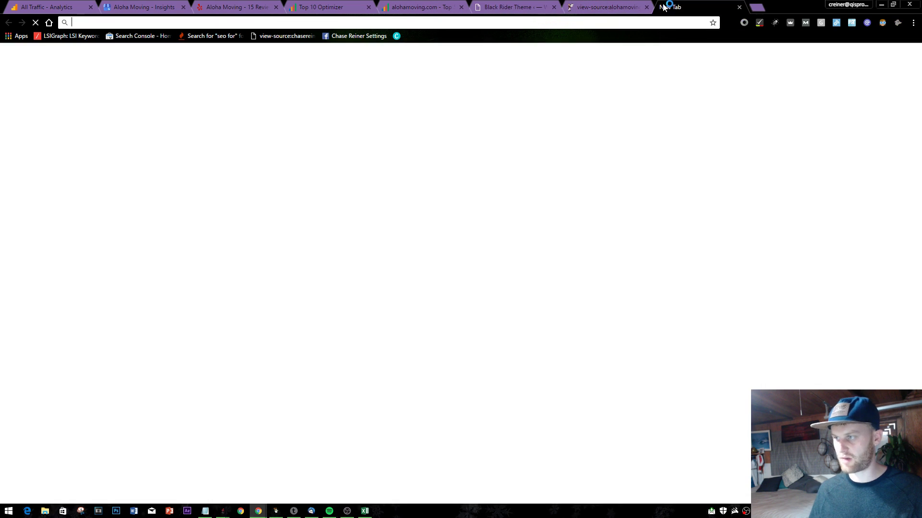
- Load alohamoving.com and highlight the footer's outdated 2006-2015 copyright years
{"action": "type", "text": "aloa"}
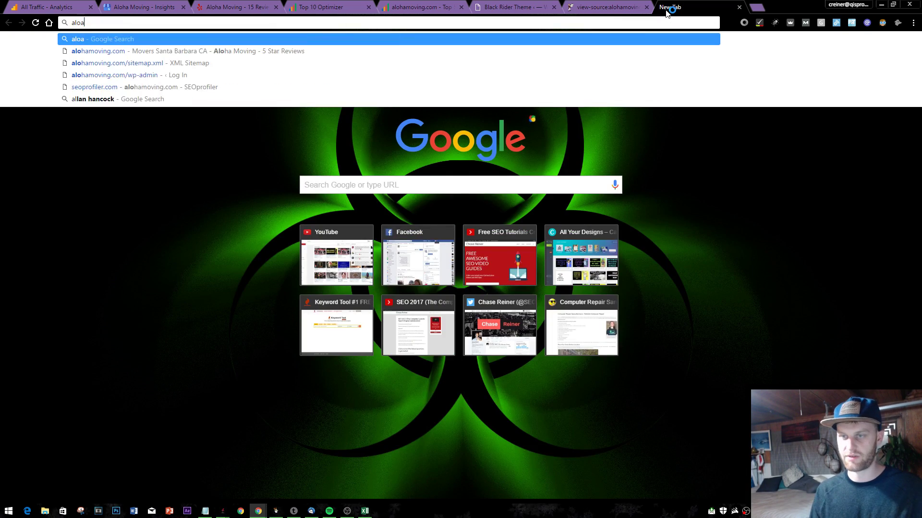
{"action": "key", "text": "BackSpace"}
{"action": "key", "text": "Return"}
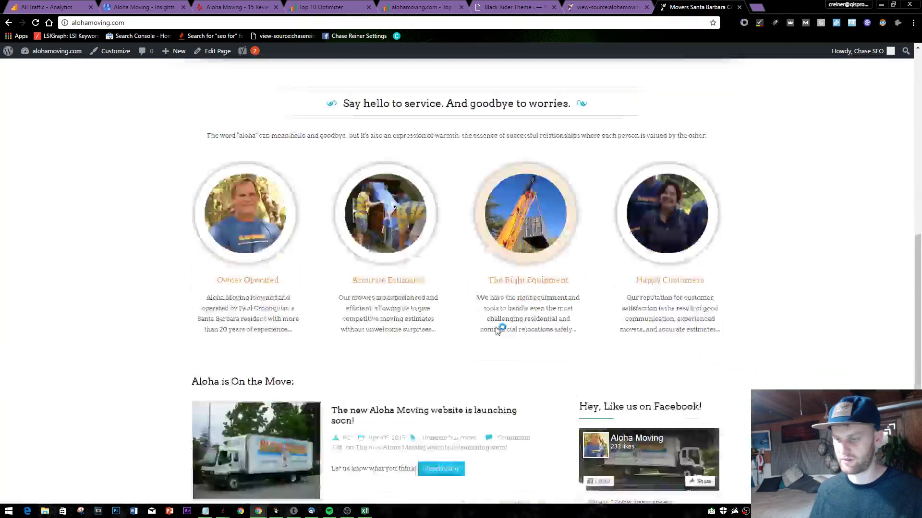
{"action": "scroll", "coordinate": [497, 331], "scroll_direction": "down", "scroll_amount": 5}
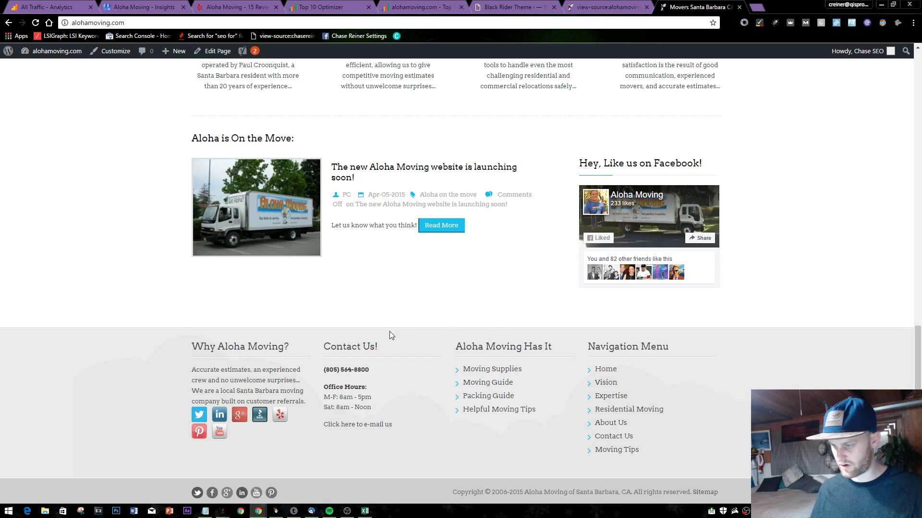
{"action": "double_click", "coordinate": [264, 346]}
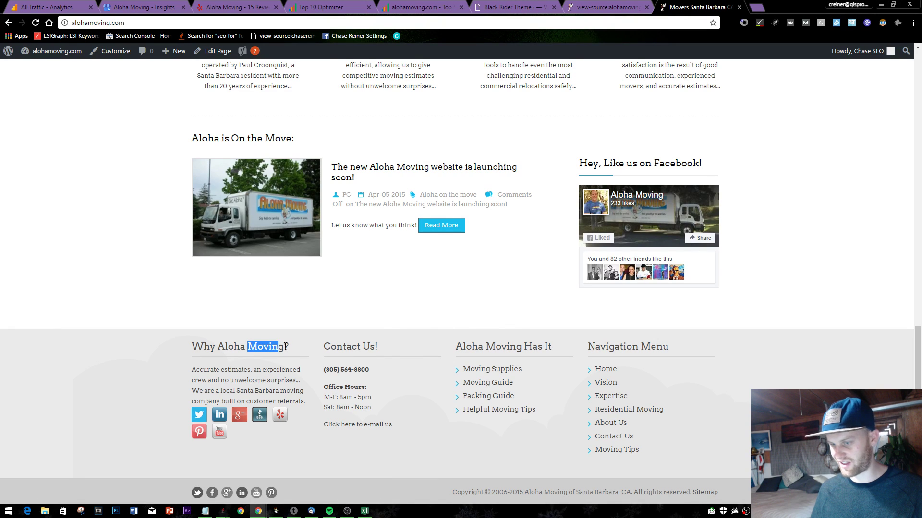
{"action": "left_click", "coordinate": [340, 348]}
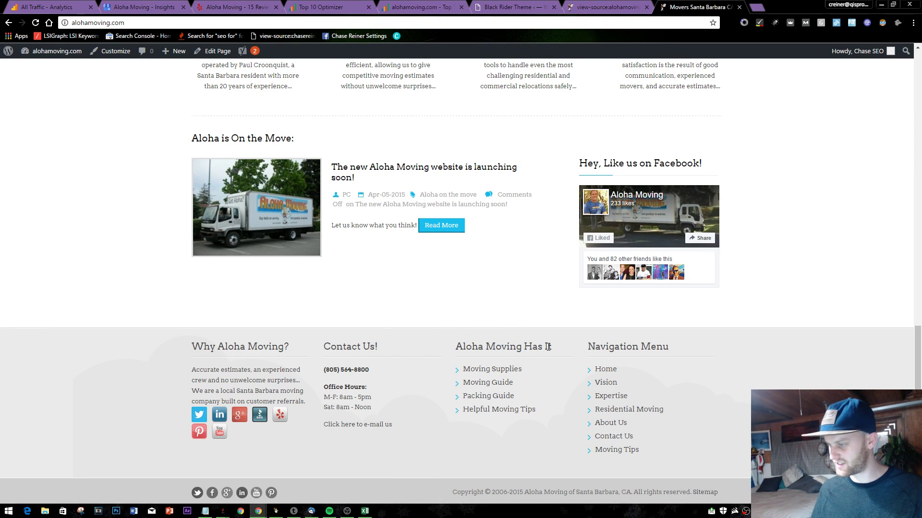
{"action": "left_click_drag", "start_coordinate": [544, 346], "coordinate": [524, 351]}
{"action": "left_click", "coordinate": [443, 353]}
{"action": "left_click", "coordinate": [548, 347]}
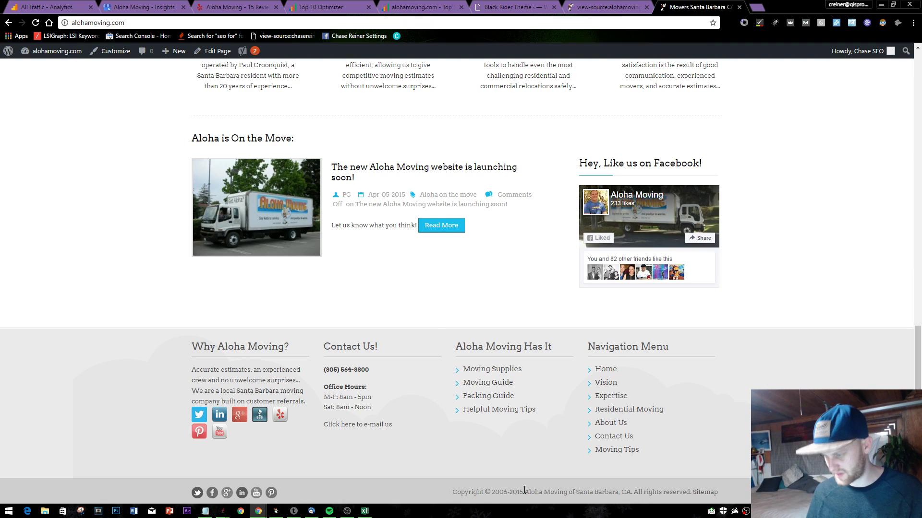
{"action": "left_click_drag", "start_coordinate": [523, 491], "coordinate": [490, 488]}
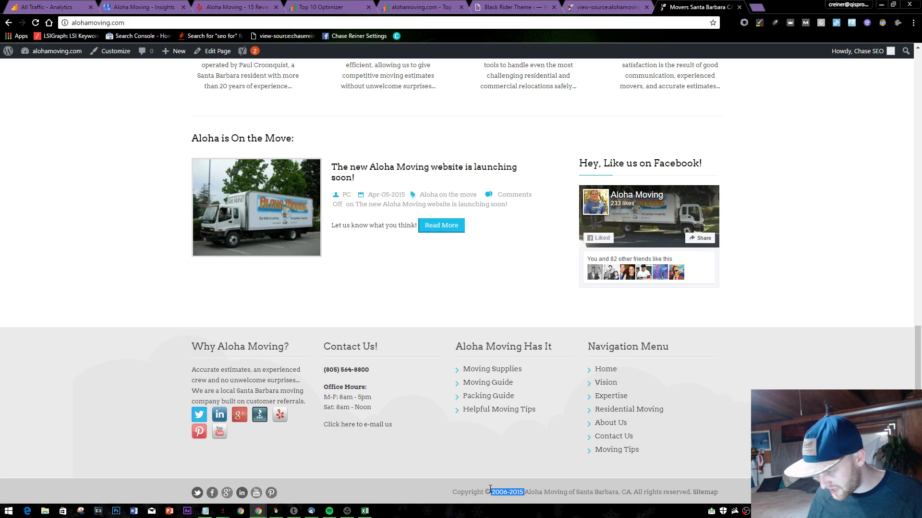
{"action": "left_click", "coordinate": [528, 459]}
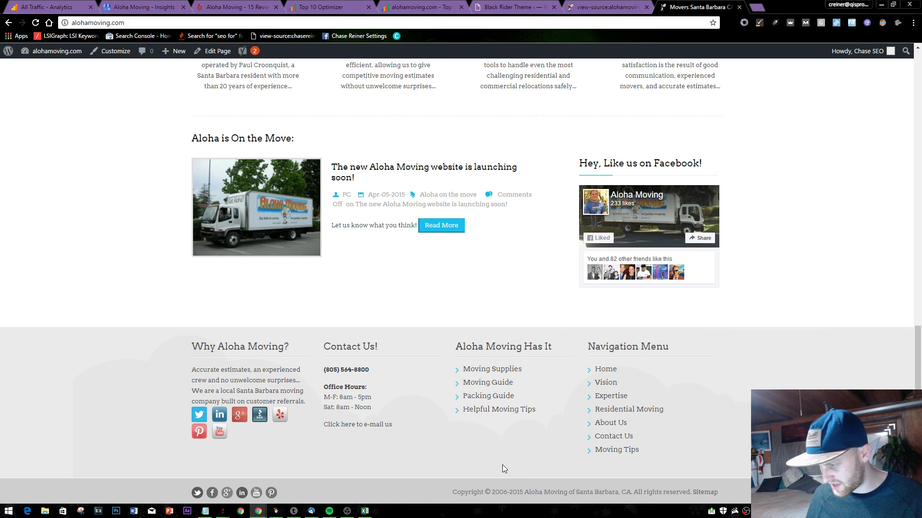
- Add a '--- update copyright to 2017' item to the Notepad to-do list, then close the page source tab
{"action": "key", "text": "alt+Tab"}
{"action": "key", "text": "alt+Tab"}
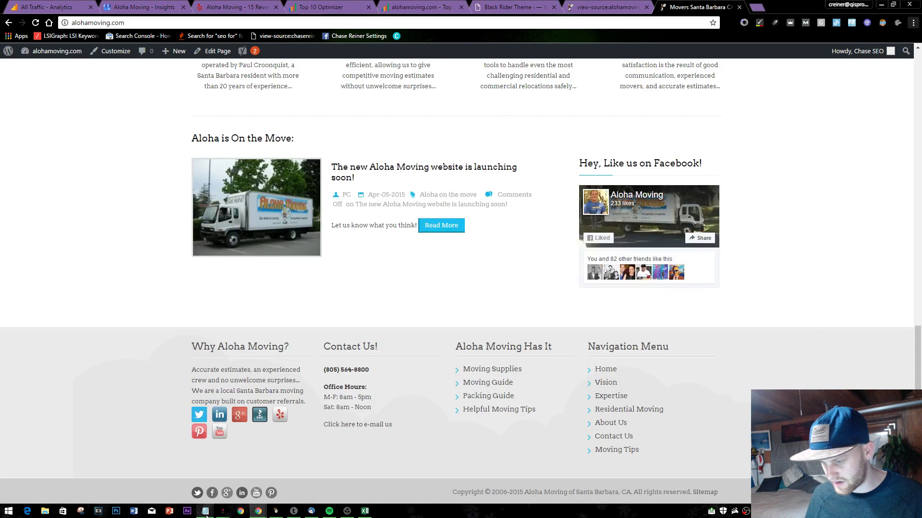
{"action": "key", "text": "Up"}
{"action": "key", "text": "Up"}
{"action": "key", "text": "Up"}
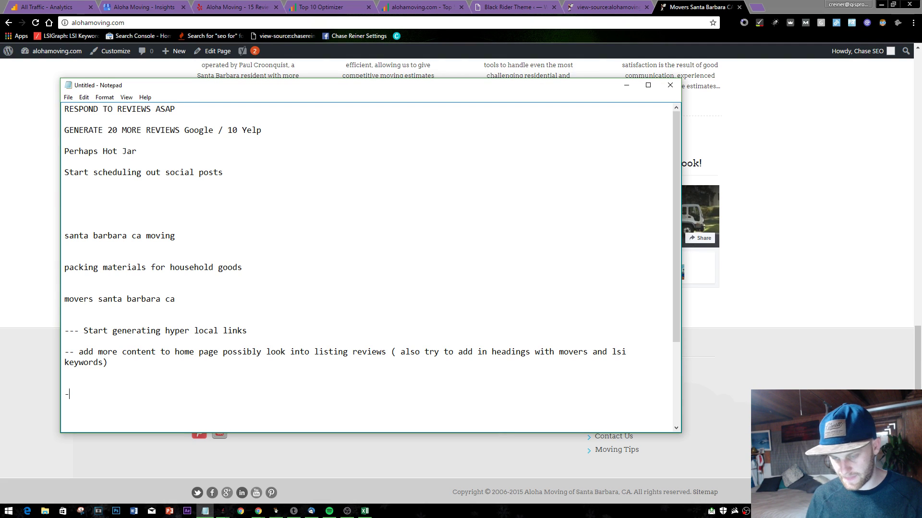
{"action": "type", "text": "--- update coi"}
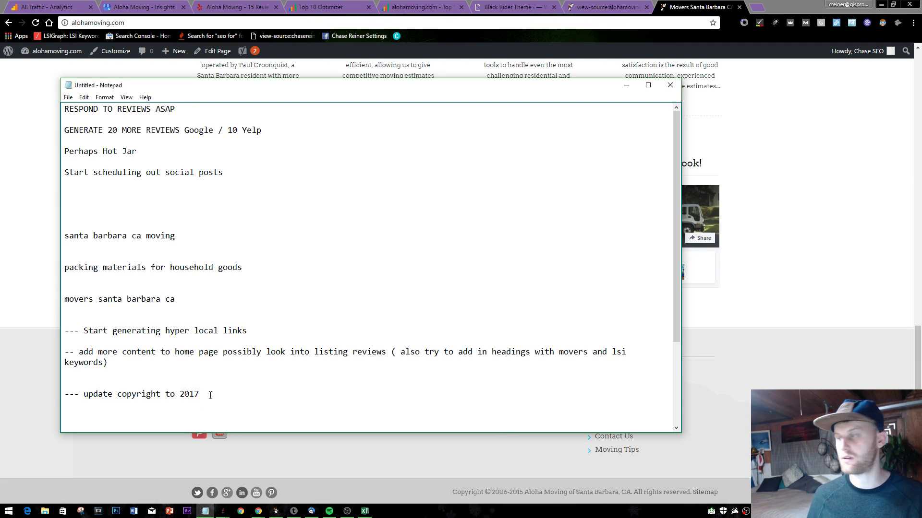
{"action": "left_click", "coordinate": [739, 115]}
{"action": "left_click", "coordinate": [607, 6]}
{"action": "left_click", "coordinate": [647, 7]}
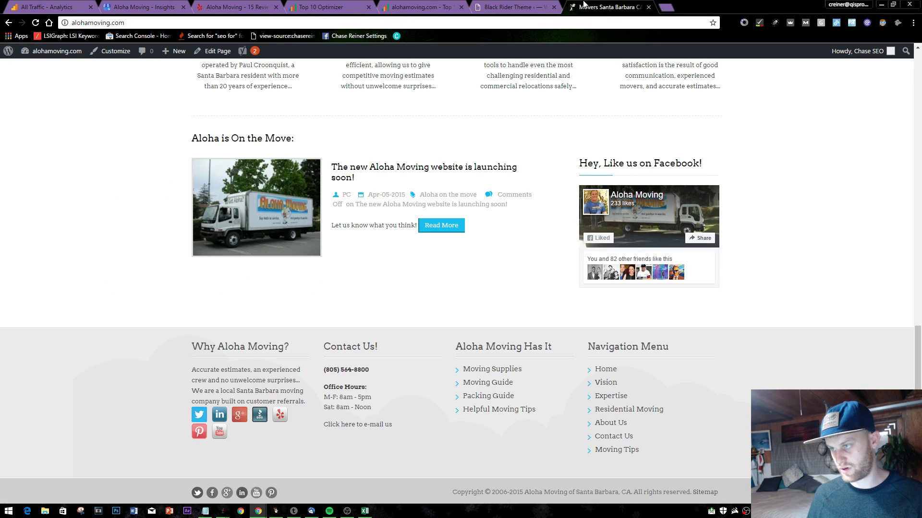
- Run a Google site:alohamoving.com search to list indexed pages, then close the results
{"action": "left_click", "coordinate": [128, 22]}
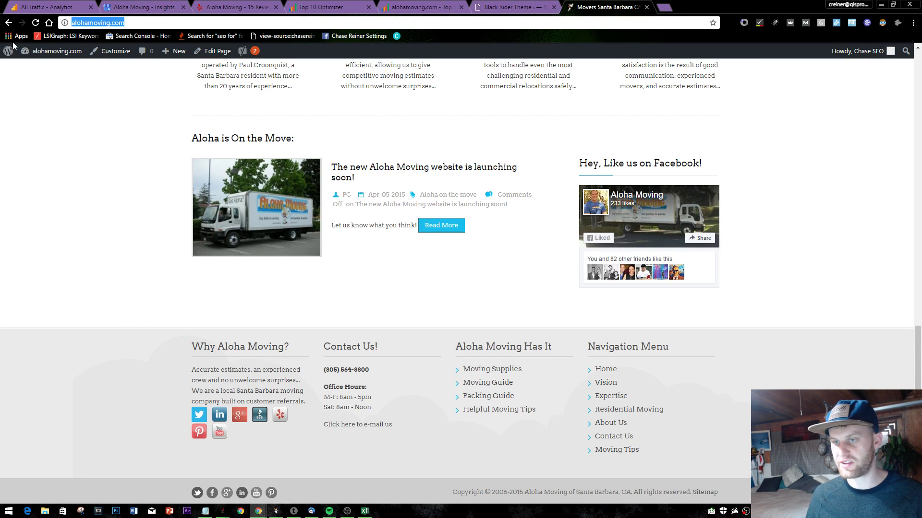
{"action": "key", "text": "Home"}
{"action": "type", "text": "site:"}
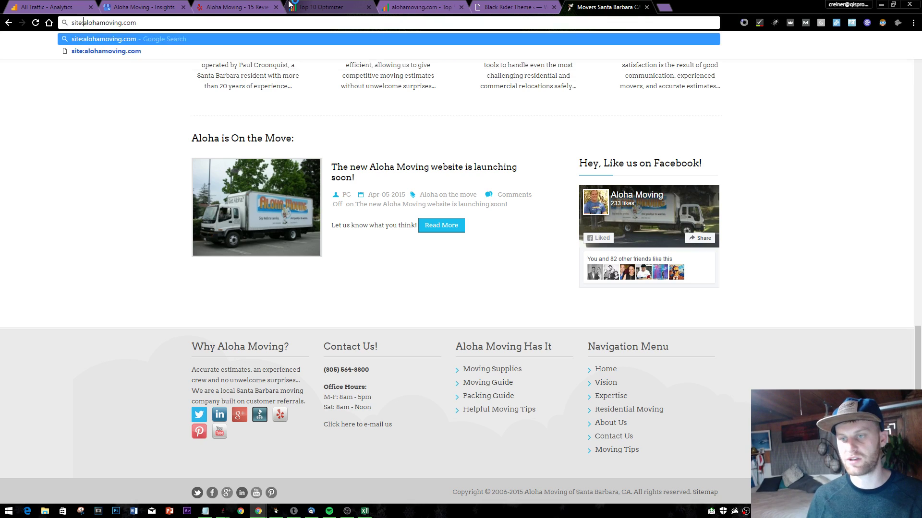
{"action": "key", "text": "Return"}
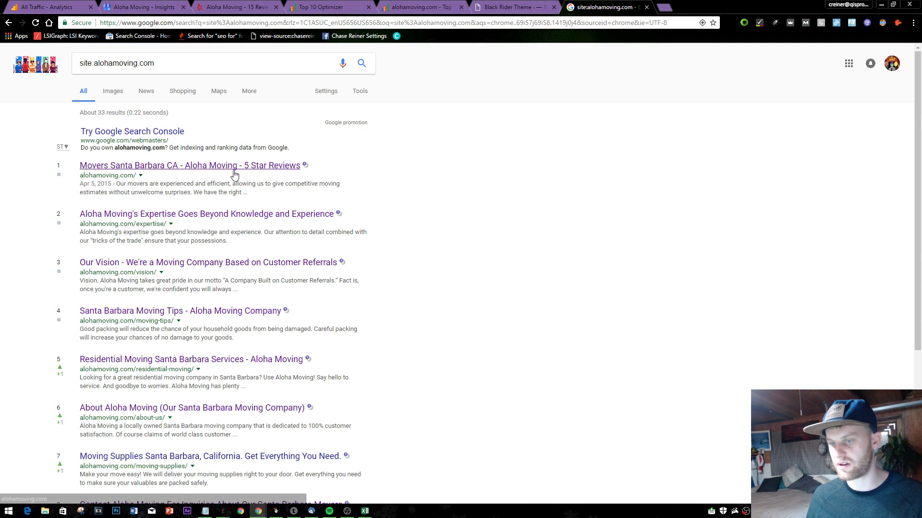
{"action": "scroll", "coordinate": [234, 175], "scroll_direction": "down", "scroll_amount": 5}
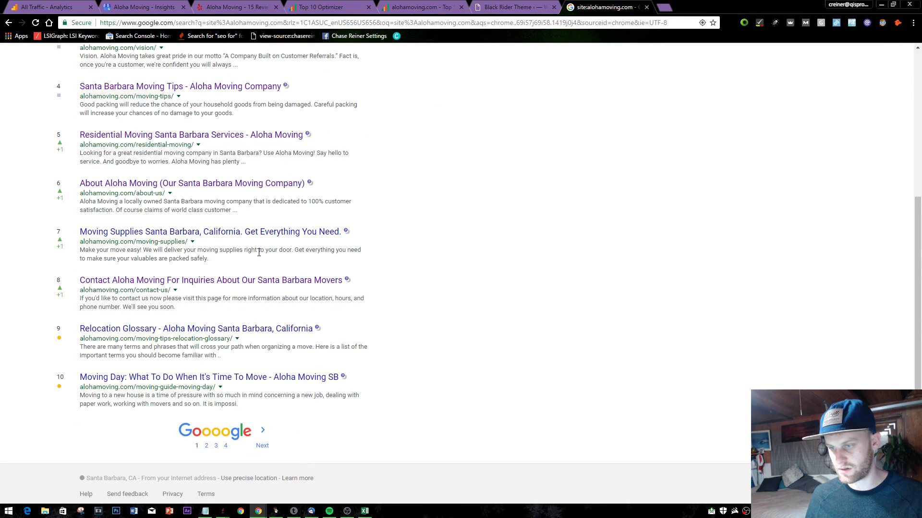
{"action": "scroll", "coordinate": [365, 284], "scroll_direction": "up", "scroll_amount": 5}
{"action": "left_click", "coordinate": [646, 7]}
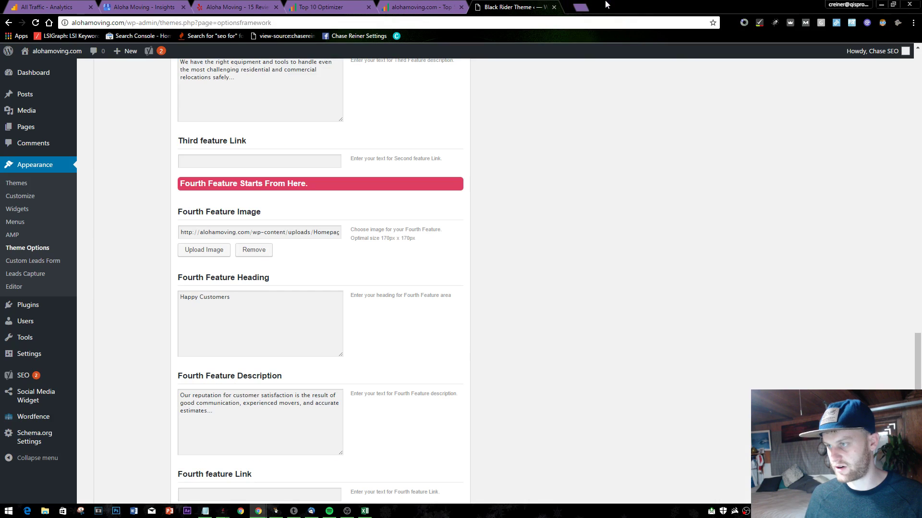
- Open alohamoving.com/sitemap.xml in a new browser tab
{"action": "key", "text": "ctrl+t"}
{"action": "type", "text": "ala"}
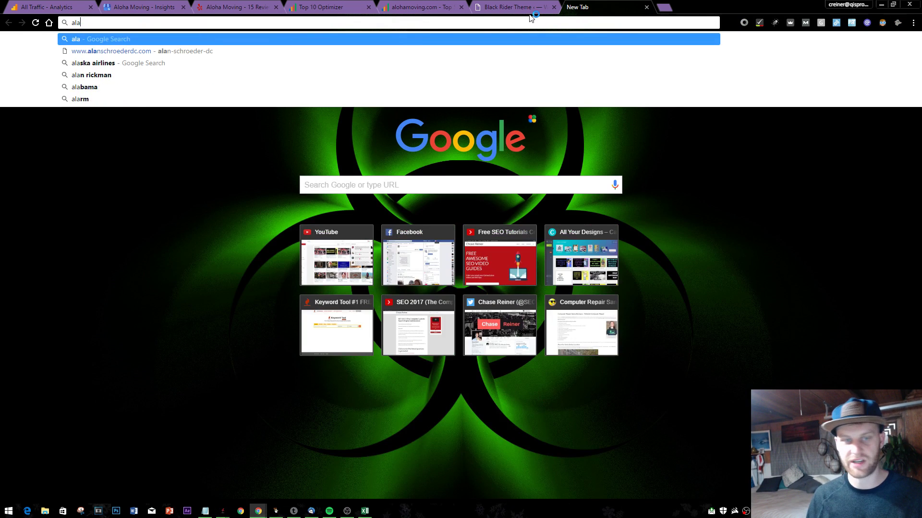
{"action": "key", "text": "BackSpace"}
{"action": "key", "text": "Return"}
{"action": "left_click", "coordinate": [499, 24]}
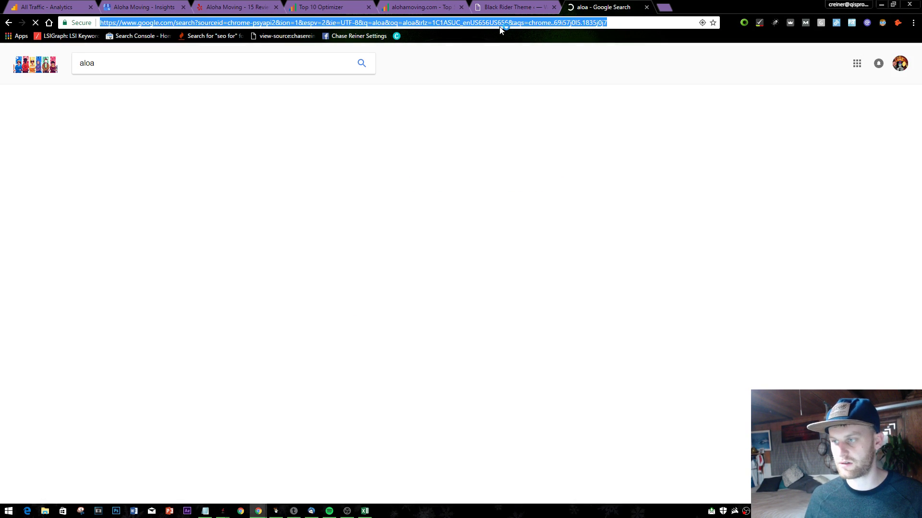
{"action": "type", "text": "alo"}
{"action": "type", "text": "ham"}
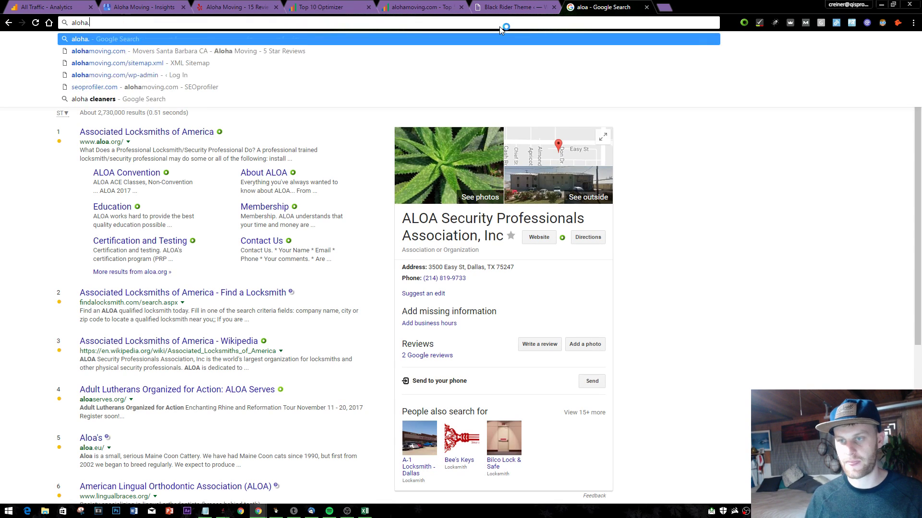
{"action": "key", "text": "Return"}
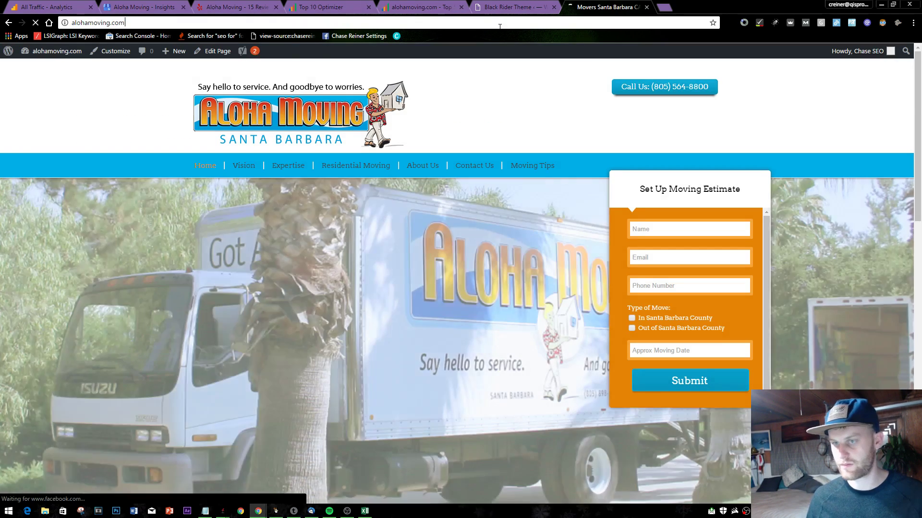
{"action": "left_click", "coordinate": [499, 27]}
{"action": "type", "text": "/si"}
{"action": "key", "text": "Return"}
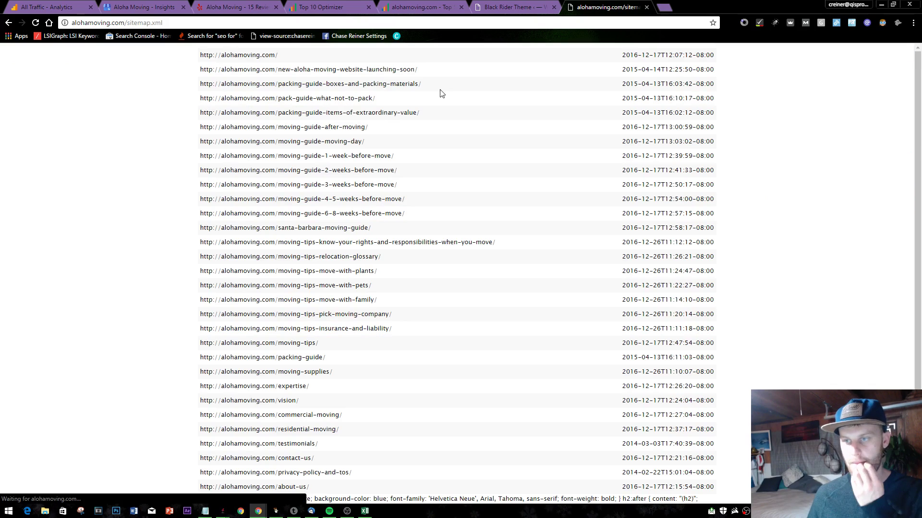
- Highlight sitemap rows to compare page URLs and their last-modified dates
{"action": "triple_click", "coordinate": [624, 57]}
{"action": "left_click", "coordinate": [675, 66]}
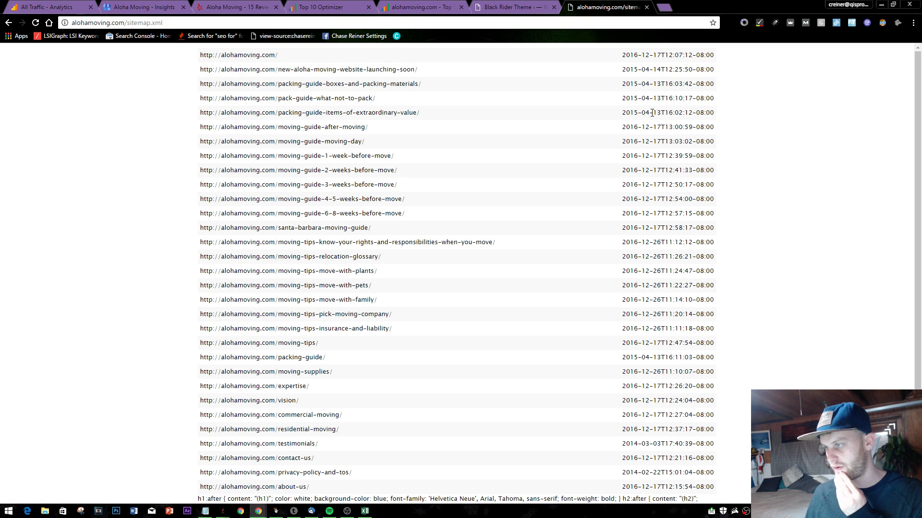
{"action": "left_click_drag", "start_coordinate": [652, 113], "coordinate": [704, 387]}
{"action": "left_click", "coordinate": [792, 309]}
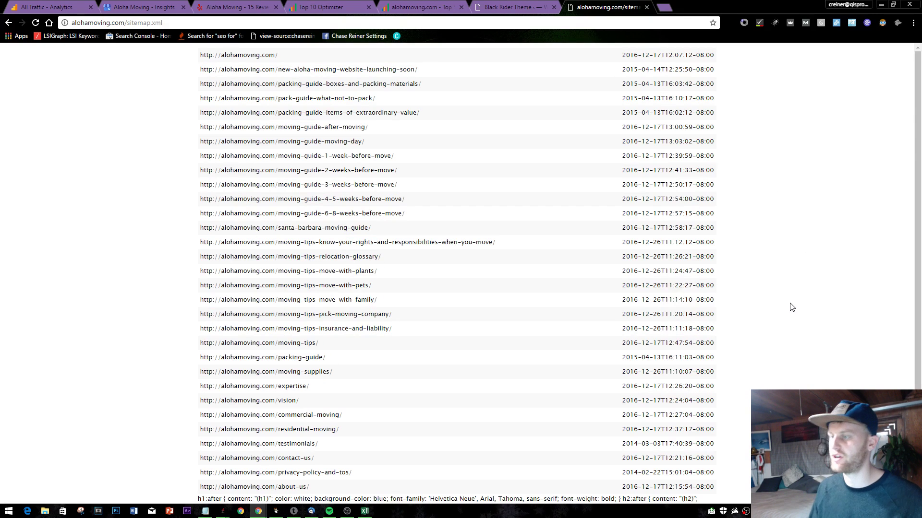
{"action": "left_click_drag", "start_coordinate": [637, 91], "coordinate": [647, 129]}
{"action": "left_click", "coordinate": [651, 149]}
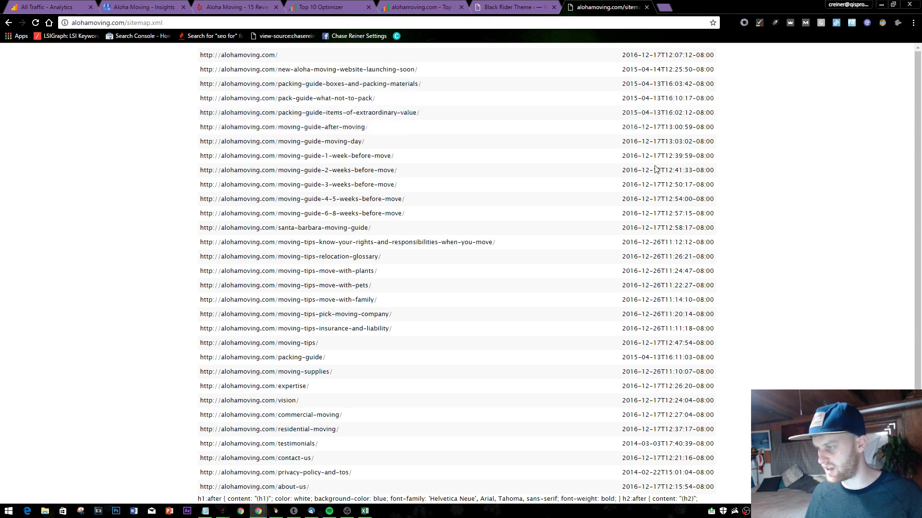
{"action": "double_click", "coordinate": [663, 242]}
{"action": "left_click", "coordinate": [675, 222]}
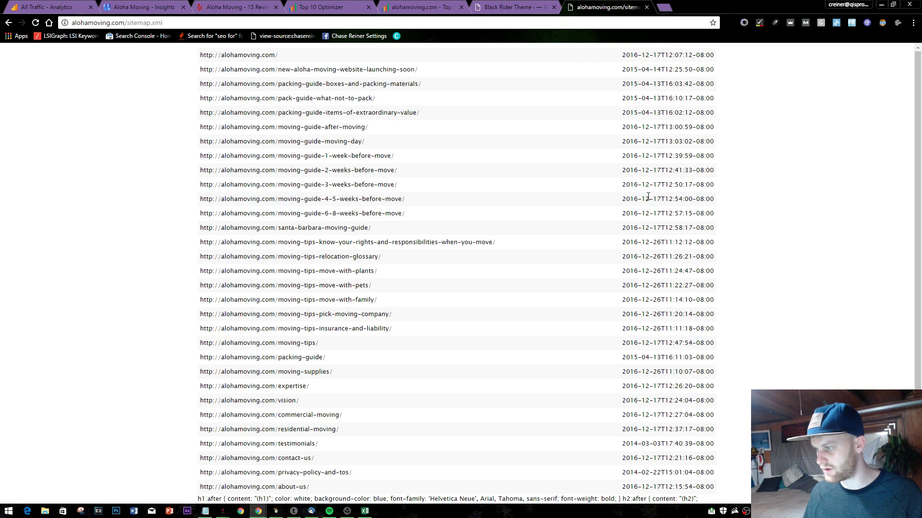
- Scroll through the rest of the sitemap, then close its tab
{"action": "scroll", "coordinate": [664, 239], "scroll_direction": "down", "scroll_amount": 1}
{"action": "scroll", "coordinate": [663, 238], "scroll_direction": "up", "scroll_amount": 1}
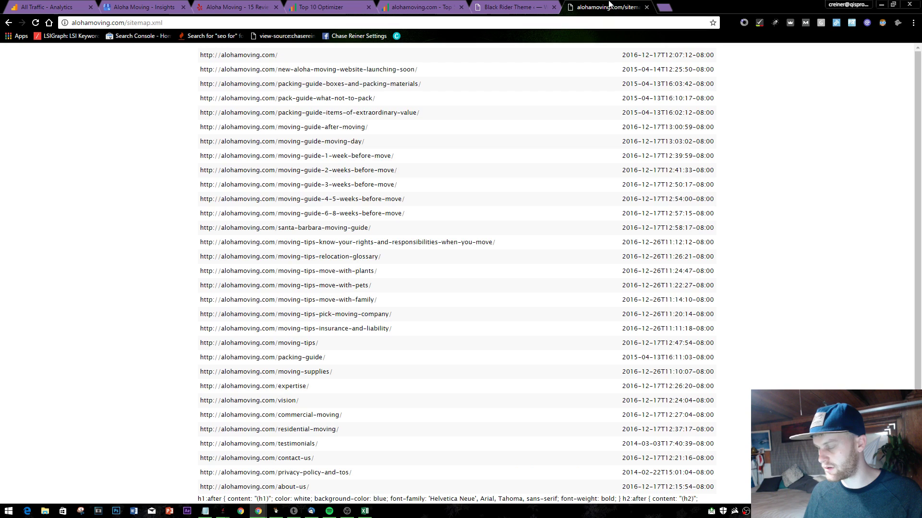
{"action": "left_click", "coordinate": [647, 7]}
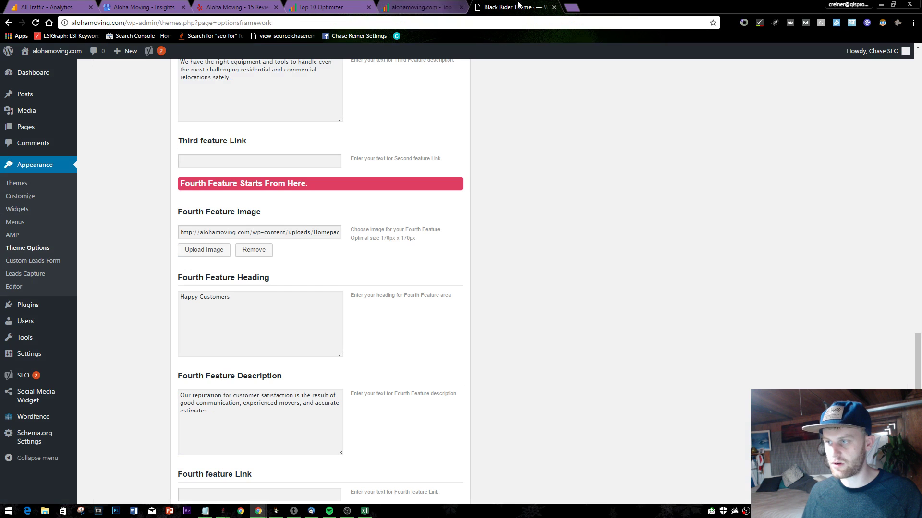
- Browse the 143 visitor leads in Leads Capture, then go to Appearance > Themes
{"action": "left_click", "coordinate": [42, 275]}
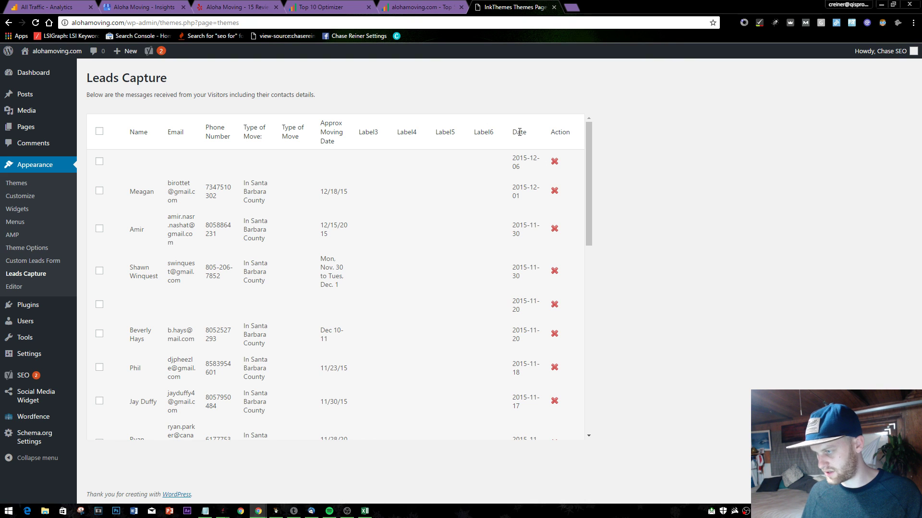
{"action": "left_click_drag", "start_coordinate": [590, 174], "coordinate": [594, 413]}
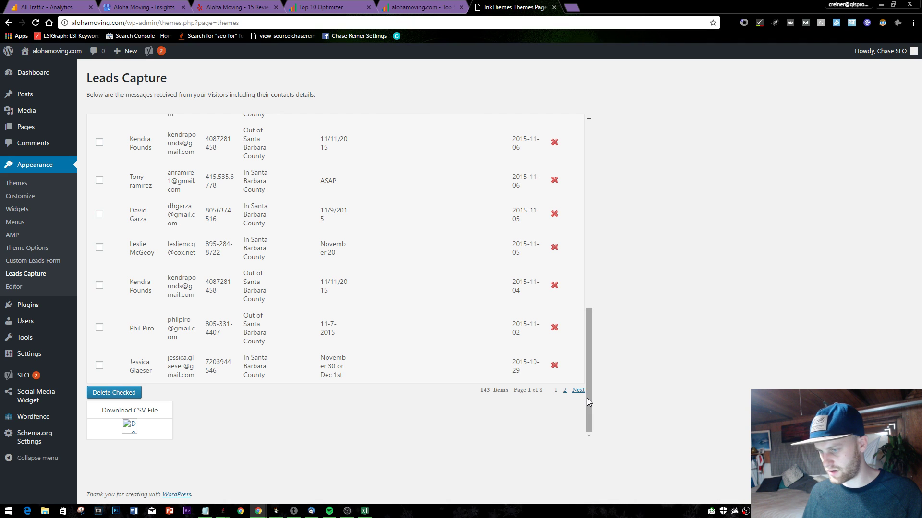
{"action": "left_click_drag", "start_coordinate": [589, 401], "coordinate": [589, 214]}
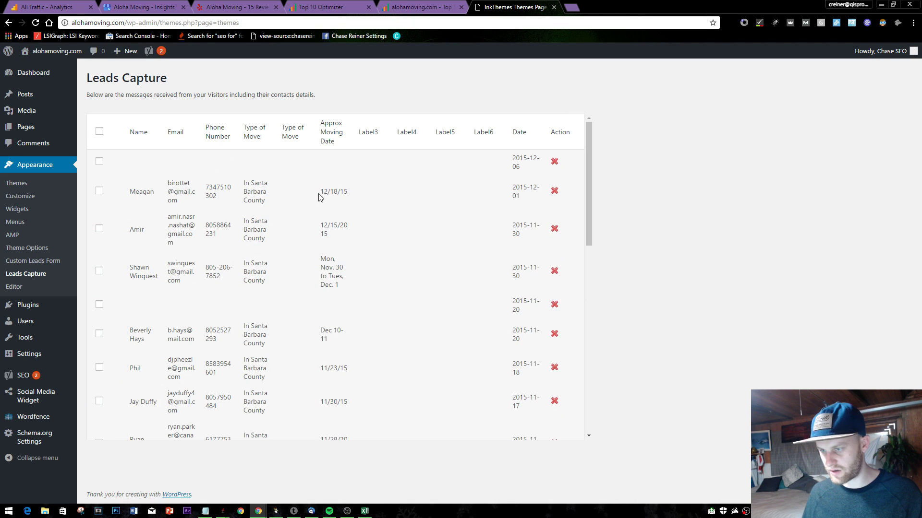
{"action": "left_click_drag", "start_coordinate": [319, 196], "coordinate": [383, 181]}
{"action": "left_click", "coordinate": [384, 183]}
{"action": "left_click_drag", "start_coordinate": [590, 131], "coordinate": [149, 127]}
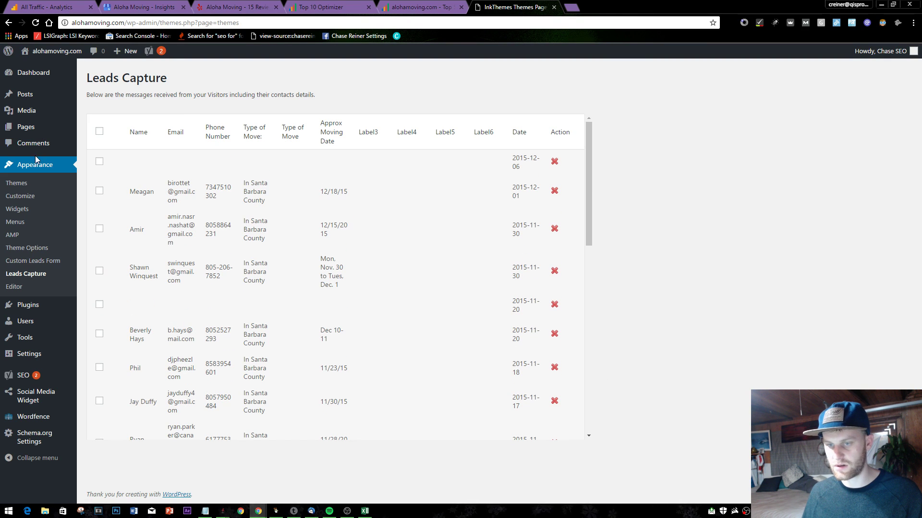
{"action": "left_click", "coordinate": [40, 171]}
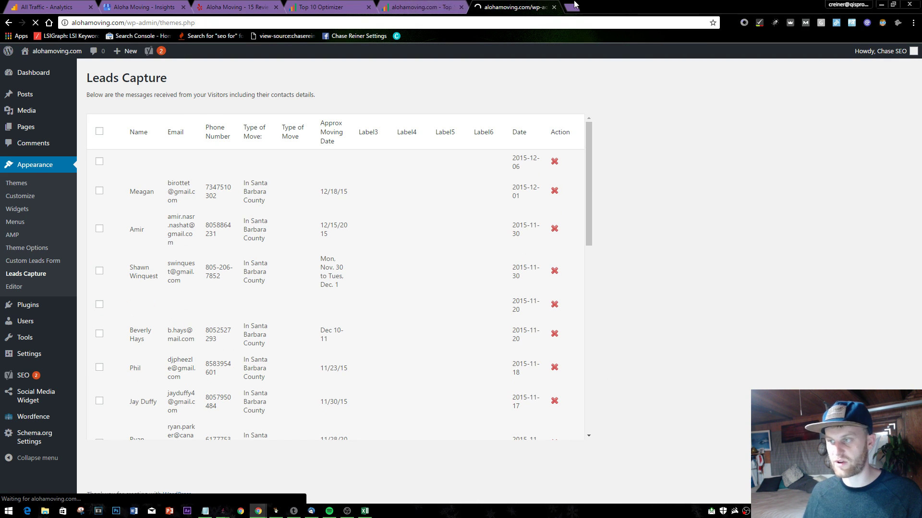
- Add '-consider remarketing with adwords' as a new Notepad to-do line, then return to the browser
{"action": "key", "text": "alt+Tab"}
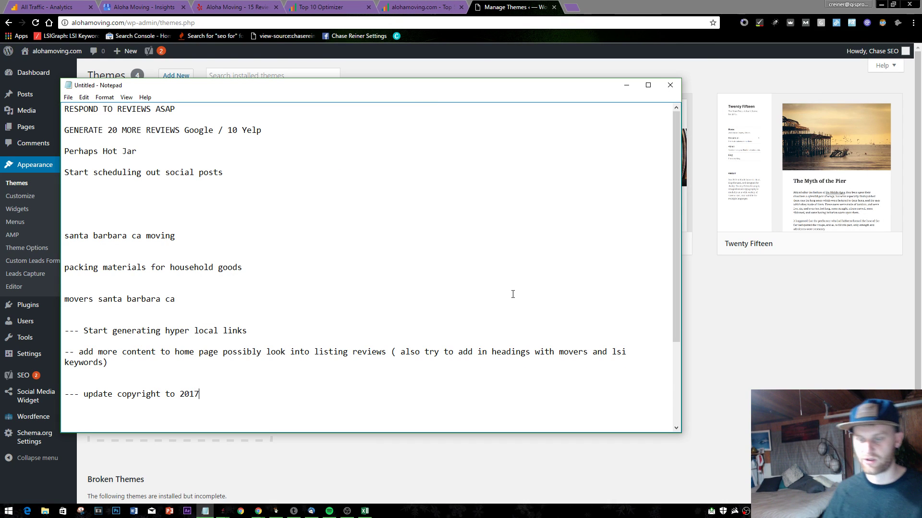
{"action": "key", "text": "Return"}
{"action": "key", "text": "Return"}
{"action": "type", "text": "-consider"}
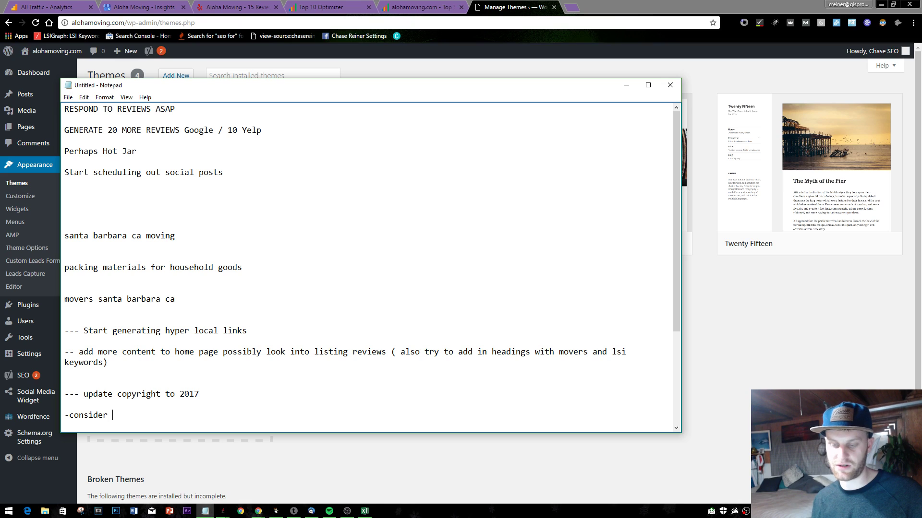
{"action": "type", "text": "remarketing wi"}
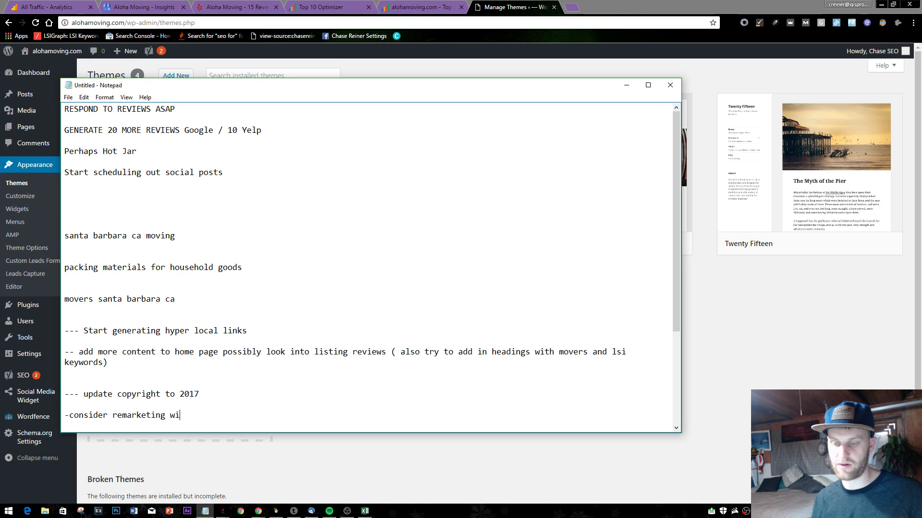
{"action": "type", "text": "th adword"}
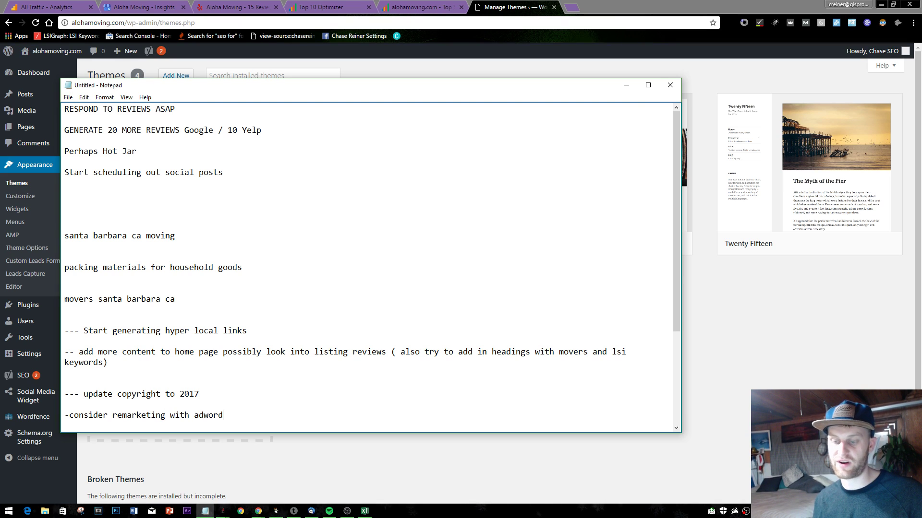
{"action": "type", "text": "s"}
{"action": "key", "text": "Return"}
{"action": "key", "text": "Return"}
{"action": "type", "text": "--"}
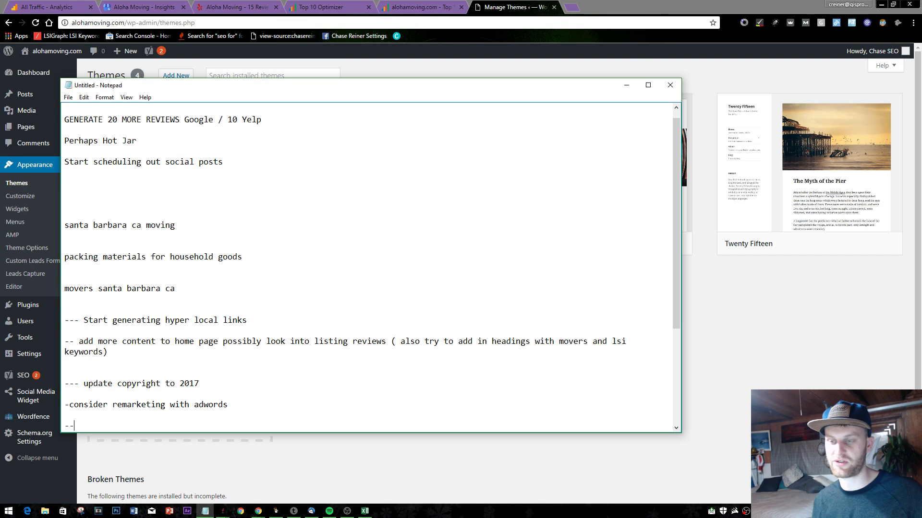
{"action": "key", "text": "BackSpace"}
{"action": "key", "text": "BackSpace"}
{"action": "left_click", "coordinate": [703, 66]}
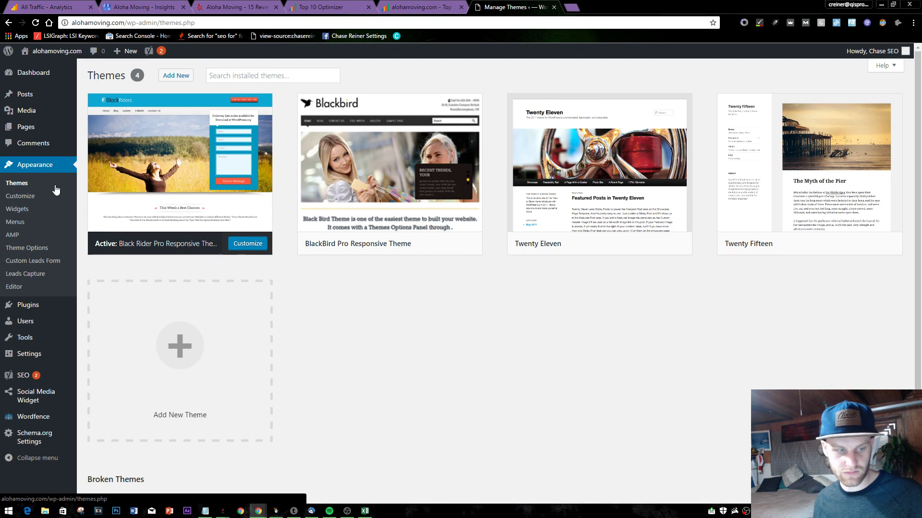
- Return to the SEOprofiler Top 10 Optimizer report and scroll to section 3.4
{"action": "left_click", "coordinate": [459, 4]}
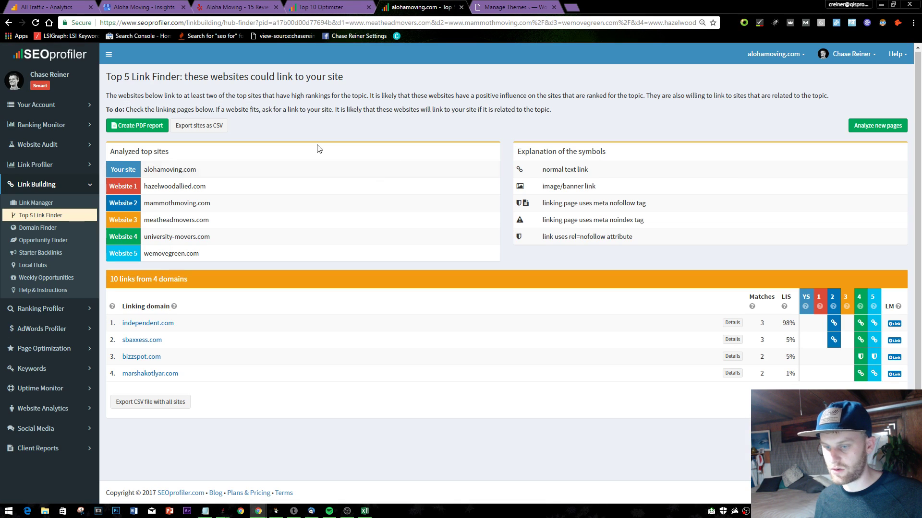
{"action": "left_click", "coordinate": [321, 7]}
{"action": "scroll", "coordinate": [268, 259], "scroll_direction": "down", "scroll_amount": 5}
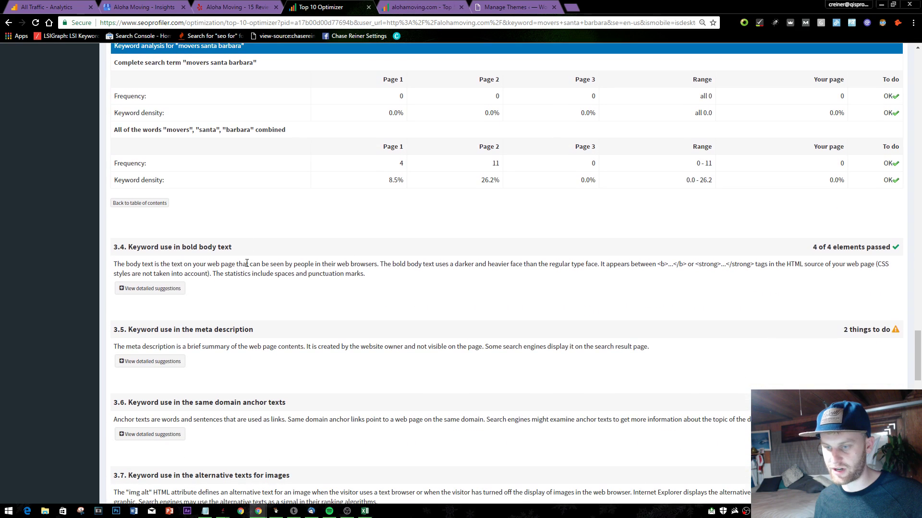
{"action": "scroll", "coordinate": [287, 180], "scroll_direction": "up", "scroll_amount": 3}
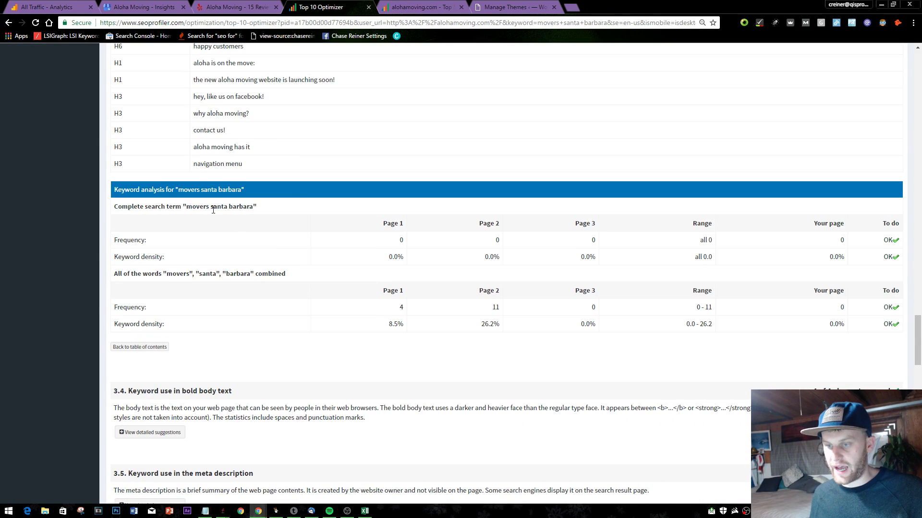
{"action": "scroll", "coordinate": [265, 199], "scroll_direction": "down", "scroll_amount": 3}
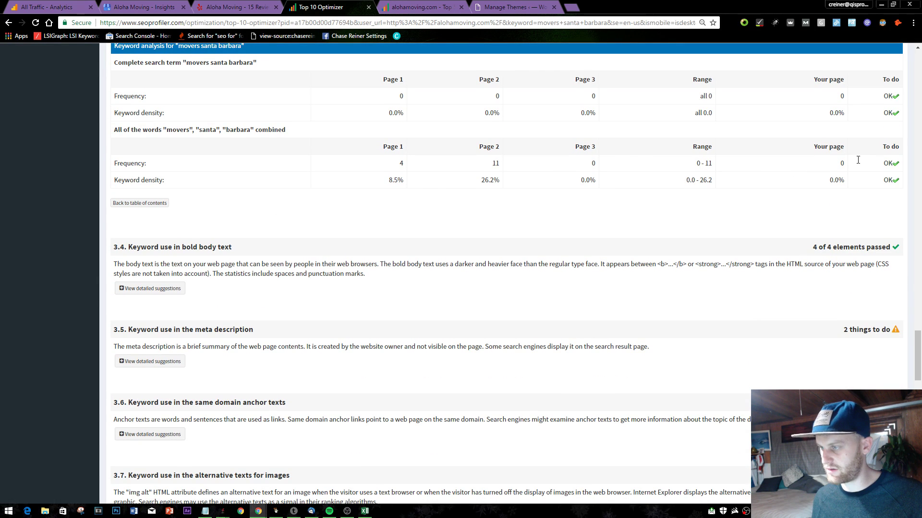
{"action": "scroll", "coordinate": [497, 258], "scroll_direction": "up", "scroll_amount": 1}
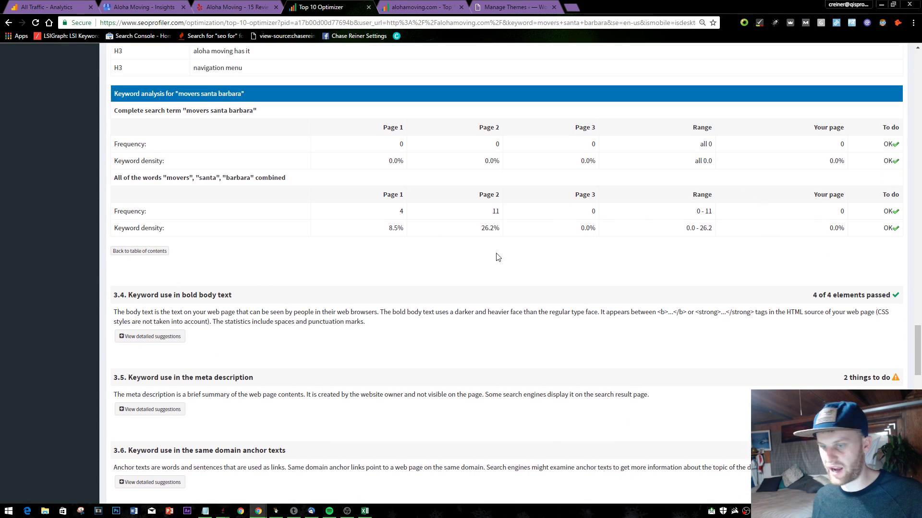
{"action": "double_click", "coordinate": [775, 204]}
{"action": "left_click", "coordinate": [792, 206]}
{"action": "scroll", "coordinate": [803, 206], "scroll_direction": "up", "scroll_amount": 9}
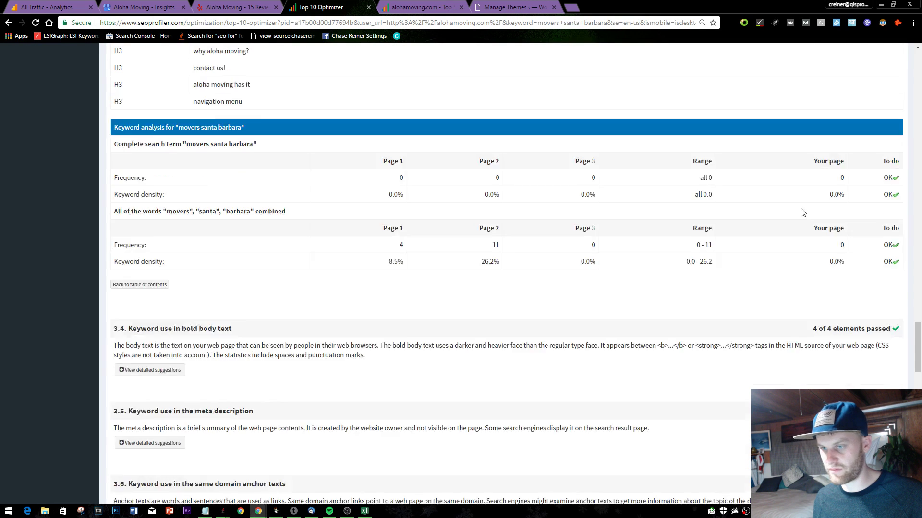
{"action": "scroll", "coordinate": [175, 253], "scroll_direction": "down", "scroll_amount": 12}
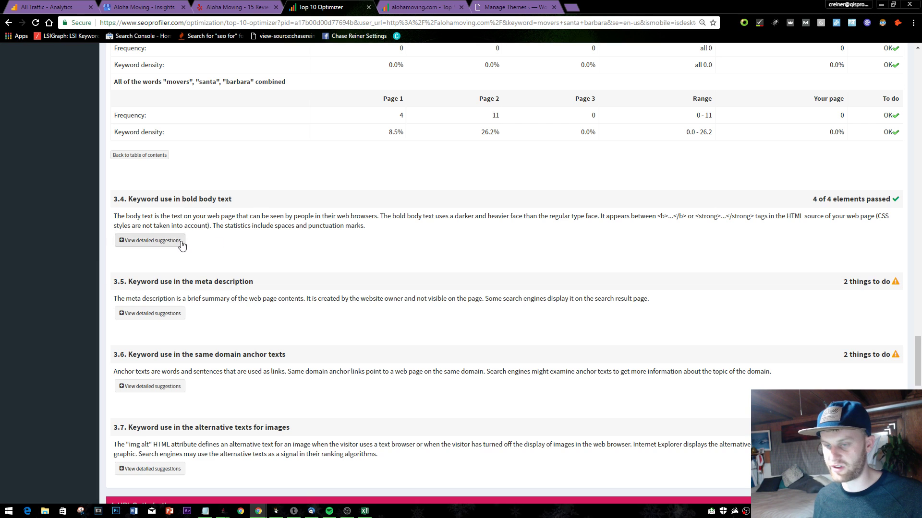
- Expand the bold body text keyword details, showing 0.0% density for all four elements
{"action": "left_click", "coordinate": [152, 240]}
{"action": "scroll", "coordinate": [218, 231], "scroll_direction": "down", "scroll_amount": 3}
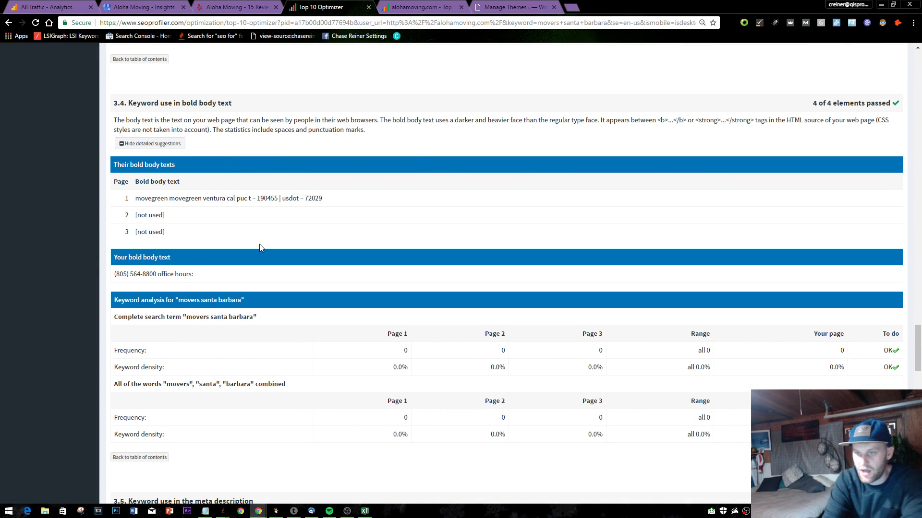
{"action": "scroll", "coordinate": [275, 207], "scroll_direction": "down", "scroll_amount": 1}
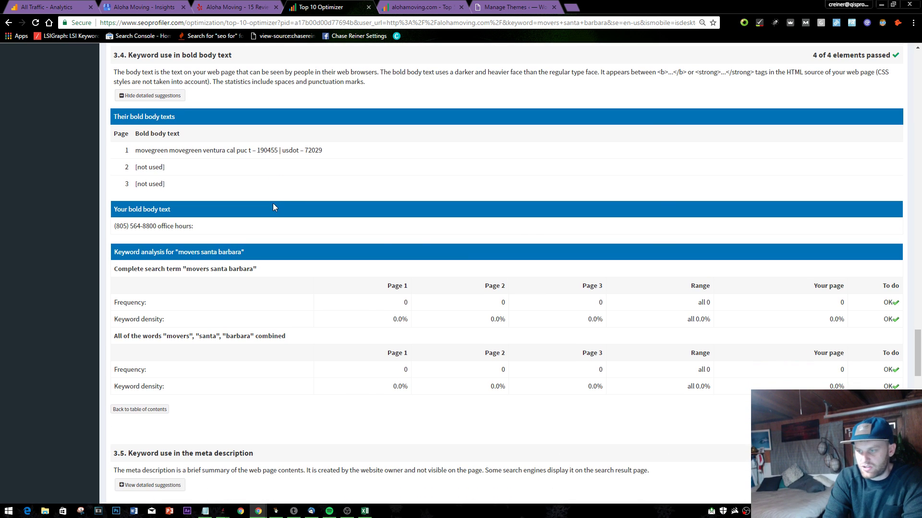
{"action": "left_click_drag", "start_coordinate": [690, 387], "coordinate": [692, 390]}
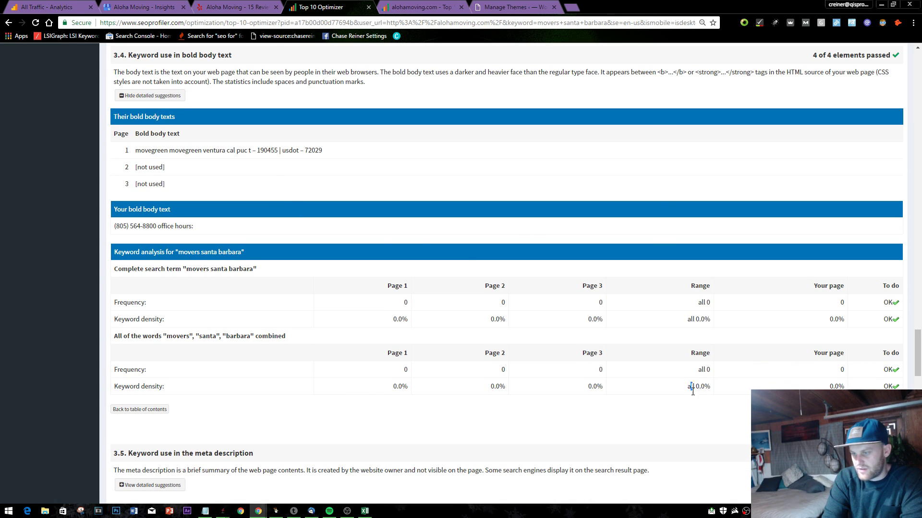
{"action": "scroll", "coordinate": [453, 259], "scroll_direction": "up", "scroll_amount": 5}
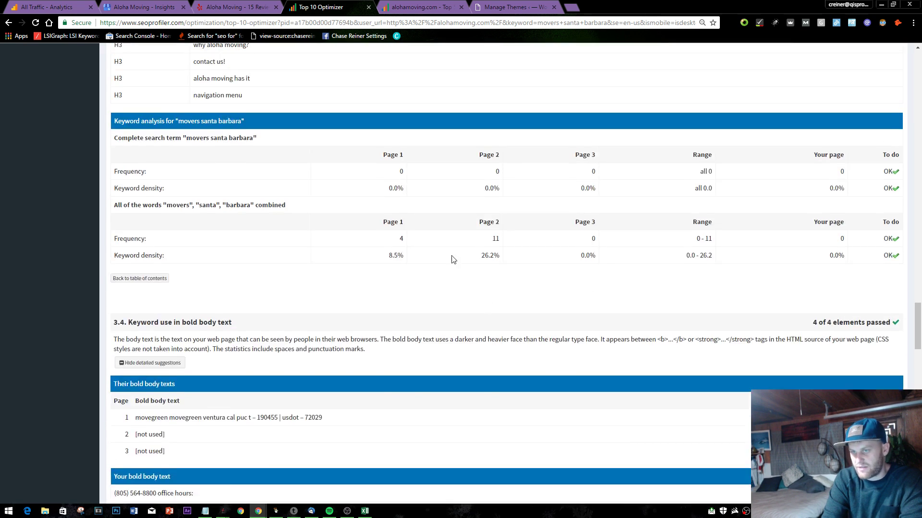
{"action": "scroll", "coordinate": [397, 202], "scroll_direction": "down", "scroll_amount": 9}
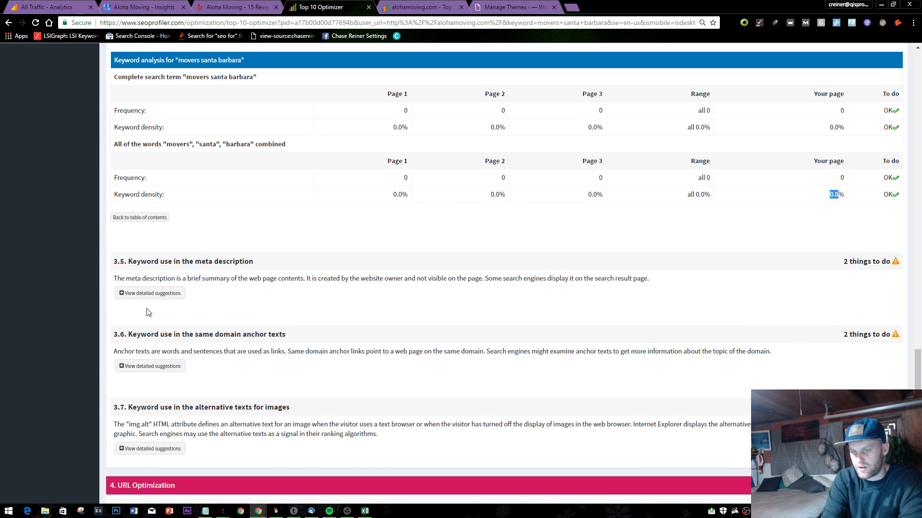
- Add '--also bold and italics not being used' to the Notepad list, then return to the browser
{"action": "key", "text": "alt+Tab"}
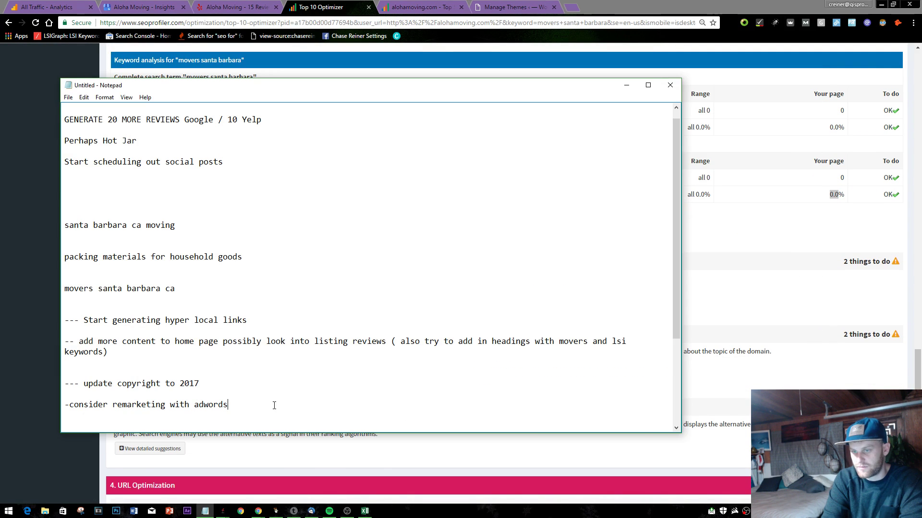
{"action": "key", "text": "Return"}
{"action": "key", "text": "Return"}
{"action": "type", "text": "--"}
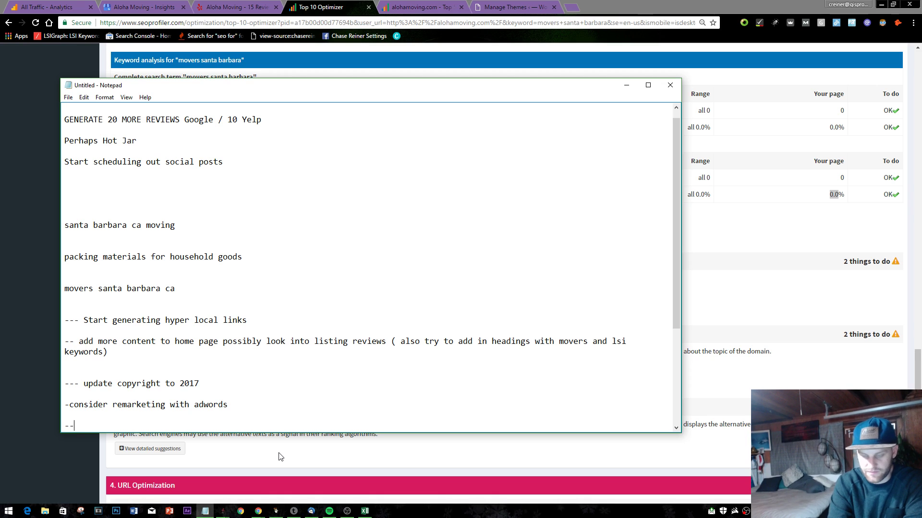
{"action": "key", "text": "BackSpace"}
{"action": "key", "text": "BackSpace"}
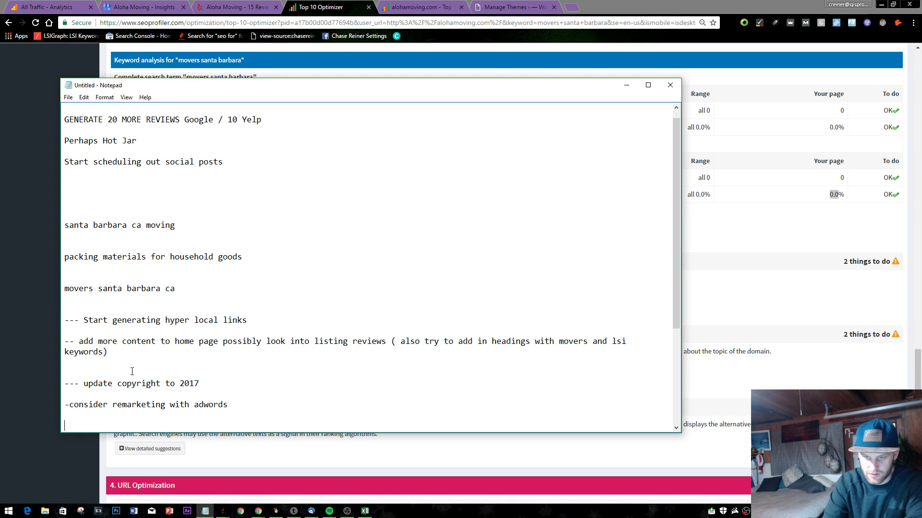
{"action": "type", "text": "--also"}
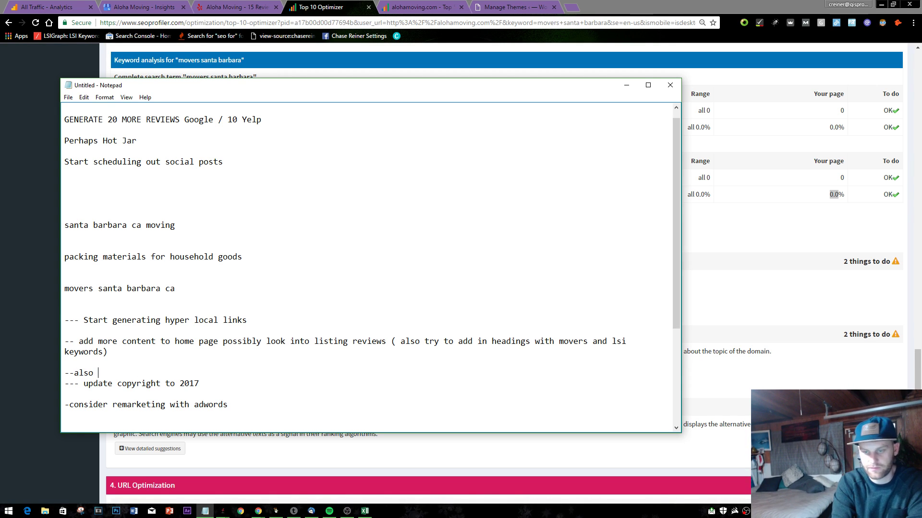
{"action": "type", "text": " bold and i"}
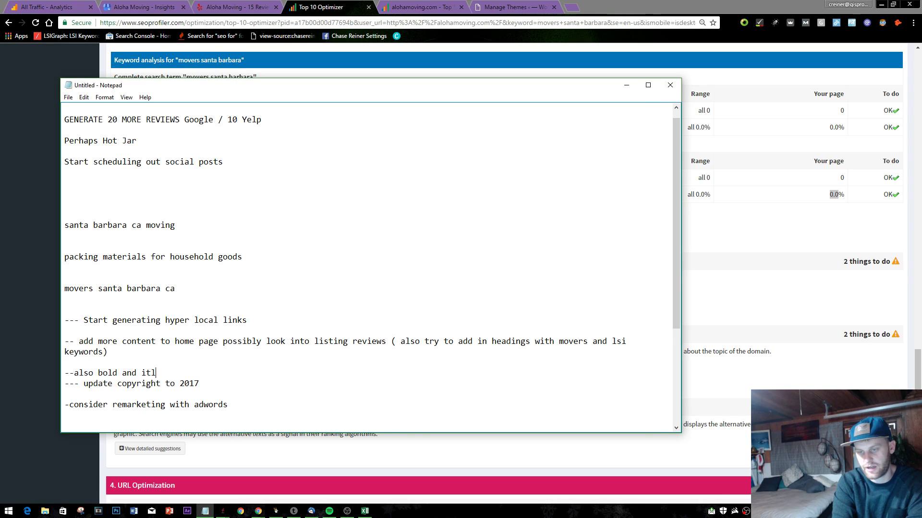
{"action": "type", "text": "talics npt b"}
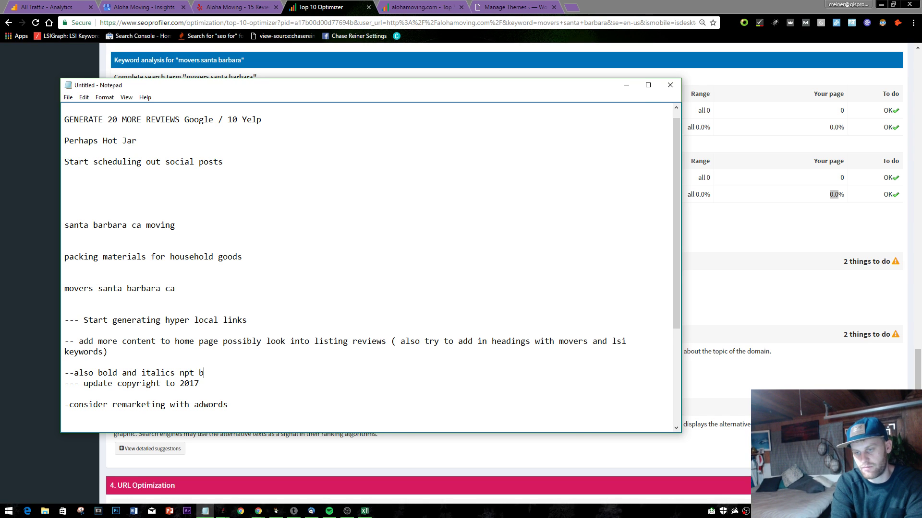
{"action": "type", "text": "eing used"}
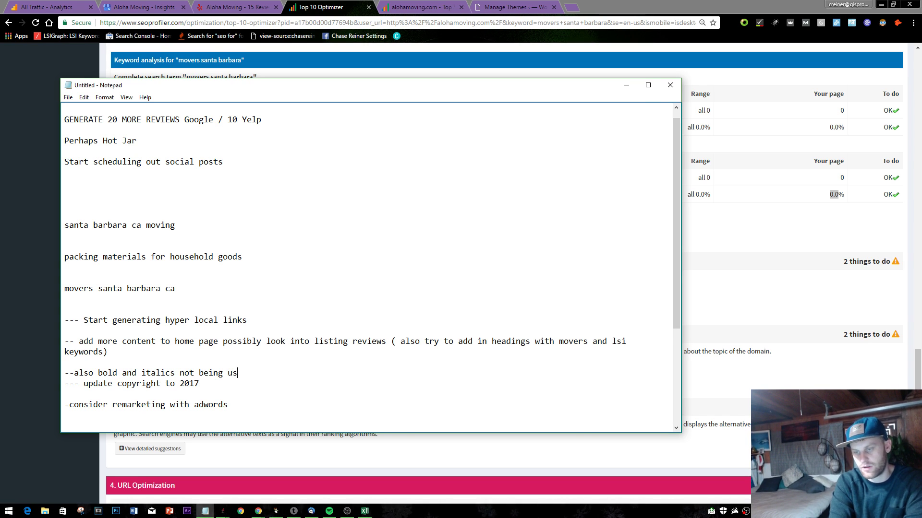
{"action": "key", "text": "Return"}
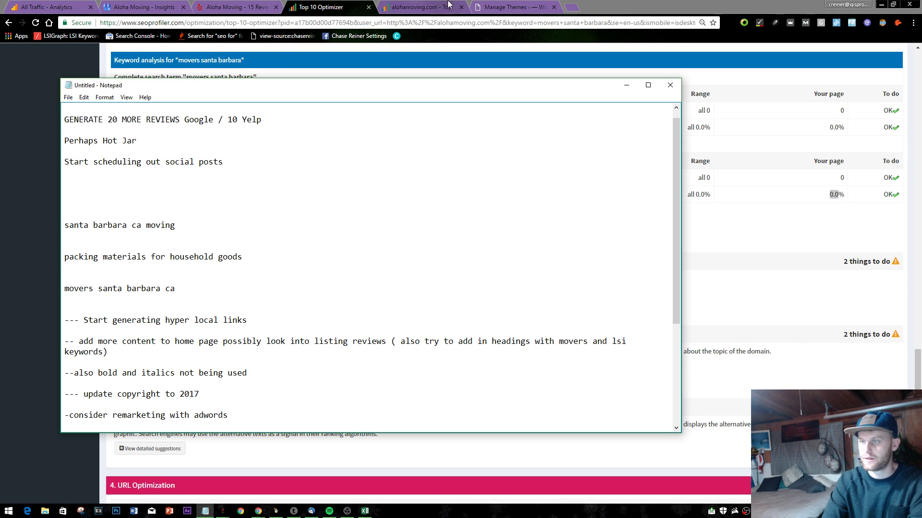
{"action": "left_click", "coordinate": [418, 7]}
- Back in the Top 10 Optimizer report, expand the meta description keyword details
{"action": "left_click", "coordinate": [235, 7]}
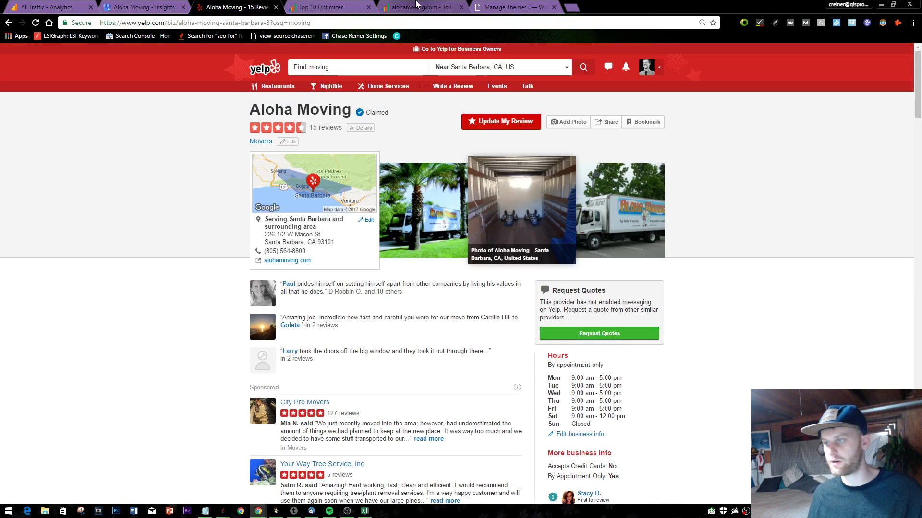
{"action": "left_click", "coordinate": [321, 6]}
{"action": "scroll", "coordinate": [271, 232], "scroll_direction": "down", "scroll_amount": 2}
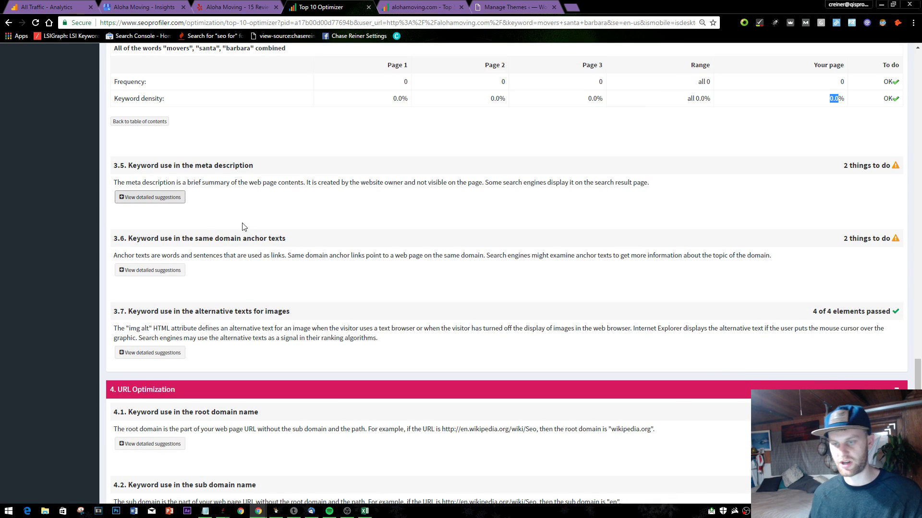
{"action": "left_click", "coordinate": [149, 197]}
- Expand the same-domain anchor text details, showing 0 uses of movers, santa or barbara
{"action": "scroll", "coordinate": [384, 375], "scroll_direction": "down", "scroll_amount": 2}
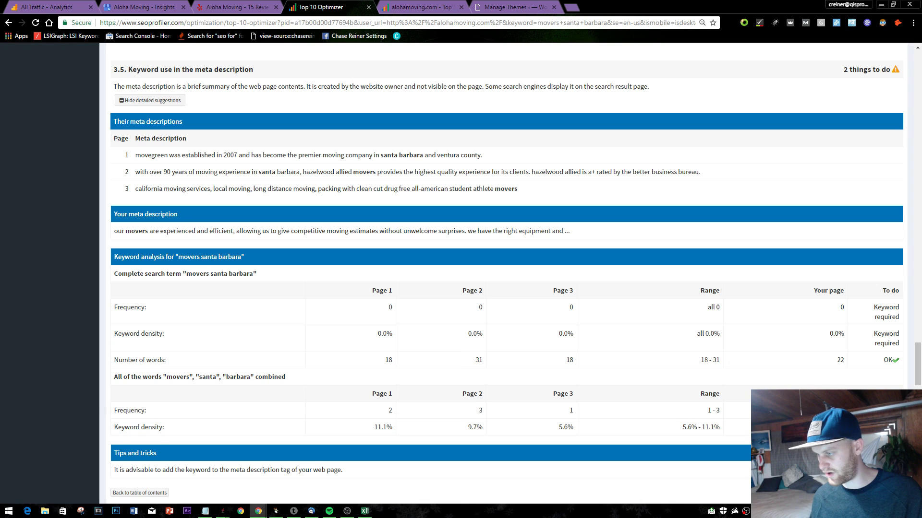
{"action": "scroll", "coordinate": [335, 209], "scroll_direction": "down", "scroll_amount": 7}
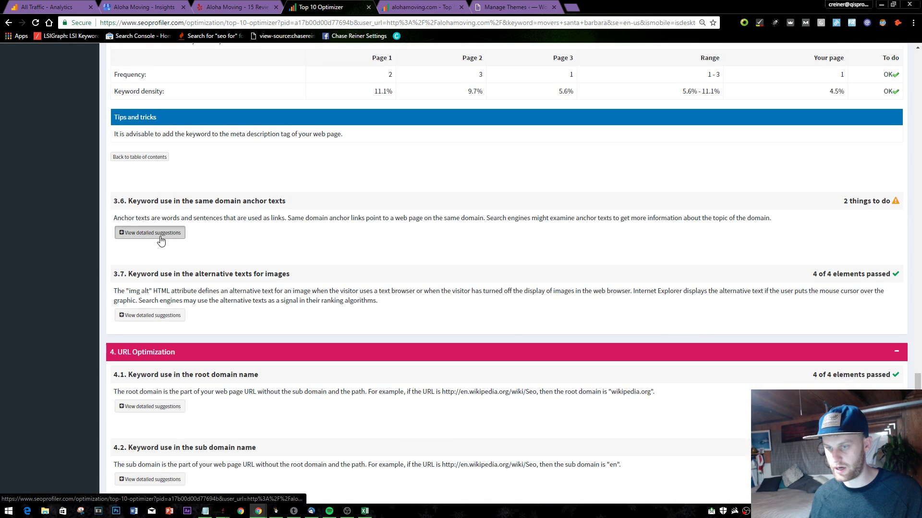
{"action": "left_click", "coordinate": [179, 237]}
{"action": "scroll", "coordinate": [288, 240], "scroll_direction": "down", "scroll_amount": 2}
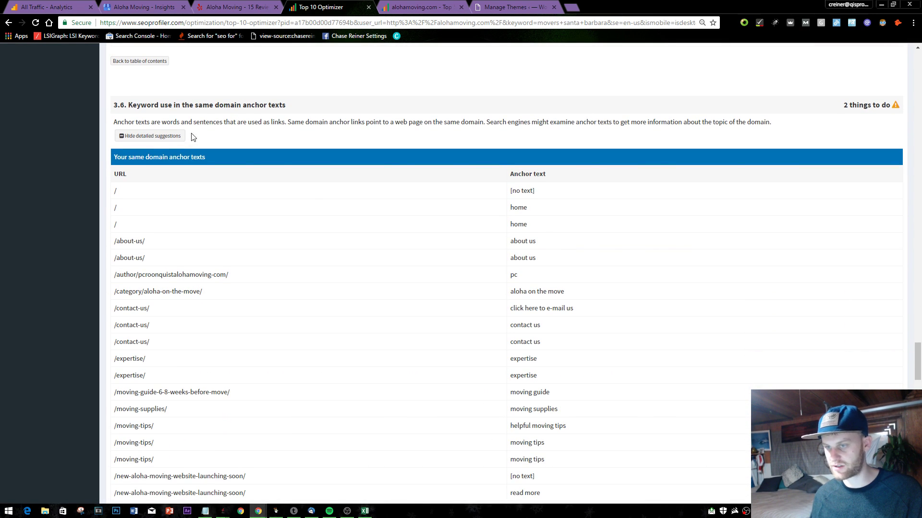
{"action": "scroll", "coordinate": [211, 134], "scroll_direction": "down", "scroll_amount": 1}
{"action": "scroll", "coordinate": [282, 88], "scroll_direction": "down", "scroll_amount": 5}
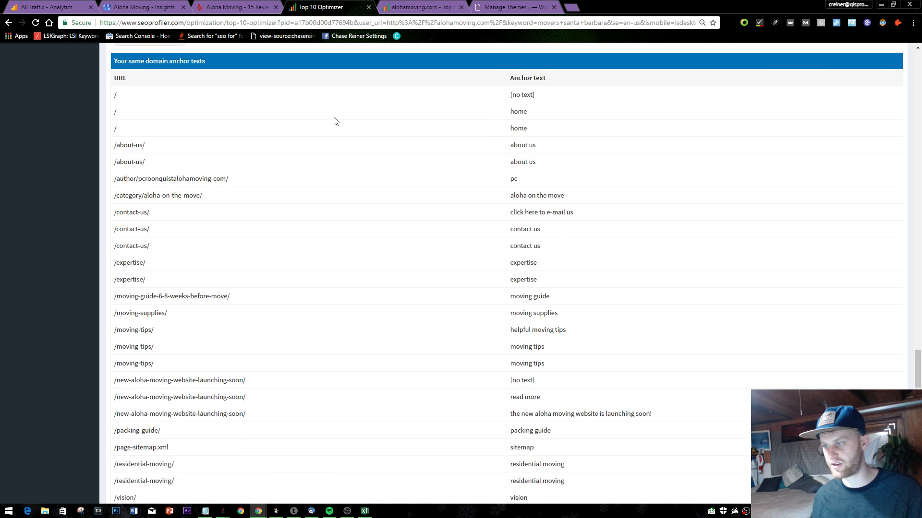
{"action": "scroll", "coordinate": [425, 343], "scroll_direction": "down", "scroll_amount": 3}
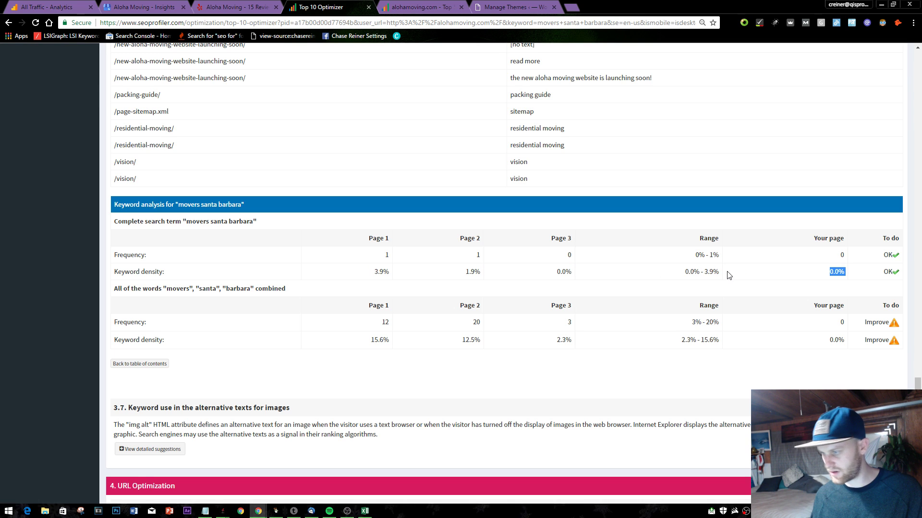
{"action": "left_click", "coordinate": [711, 269]}
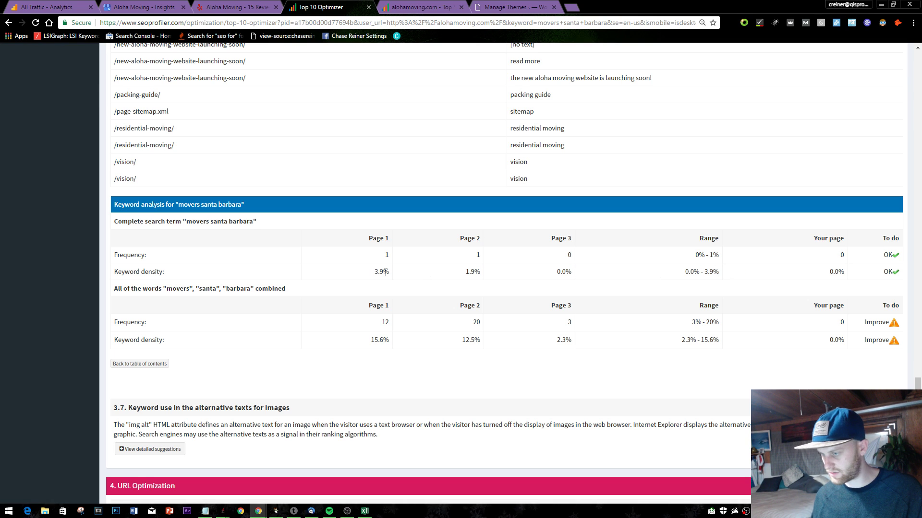
{"action": "left_click", "coordinate": [728, 262]}
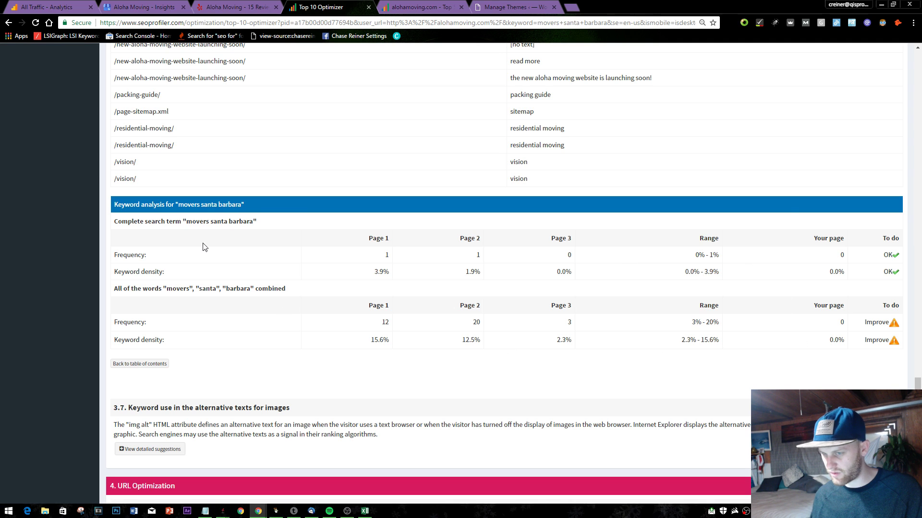
{"action": "triple_click", "coordinate": [273, 288]}
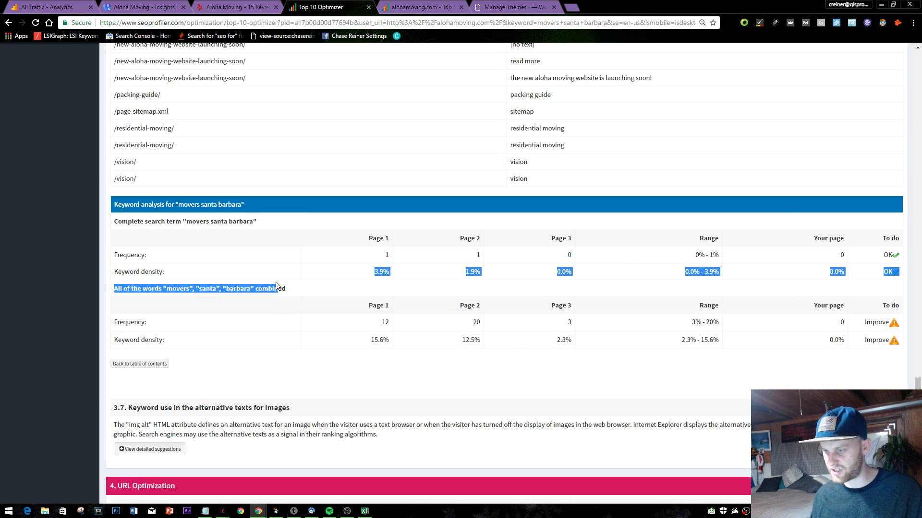
{"action": "left_click", "coordinate": [334, 294]}
{"action": "scroll", "coordinate": [349, 307], "scroll_direction": "up", "scroll_amount": 10}
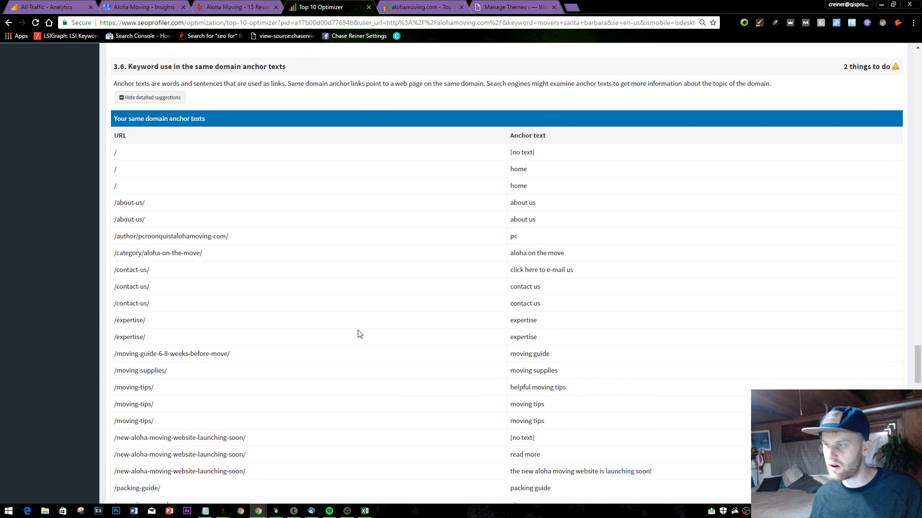
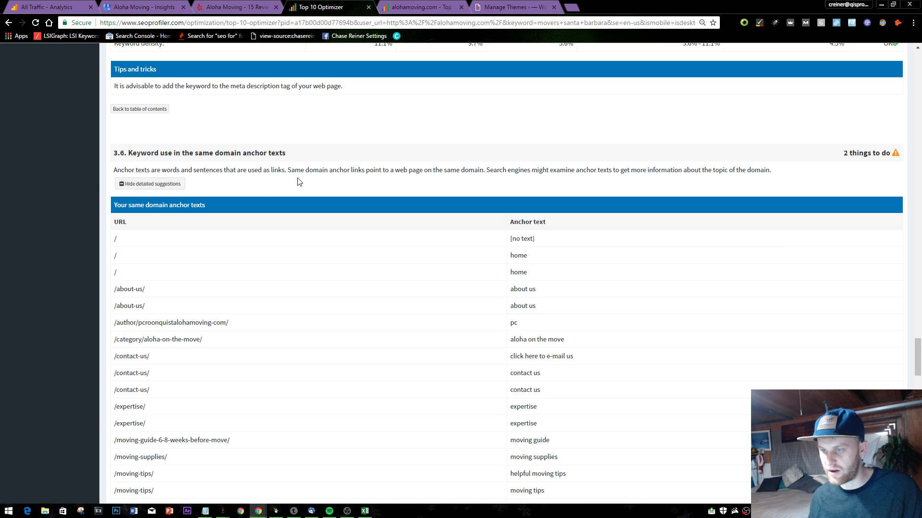
- Scroll the Top 10 Optimizer anchor-text table, highlighting and then clearing its first rows
{"action": "scroll", "coordinate": [367, 174], "scroll_direction": "down", "scroll_amount": 9}
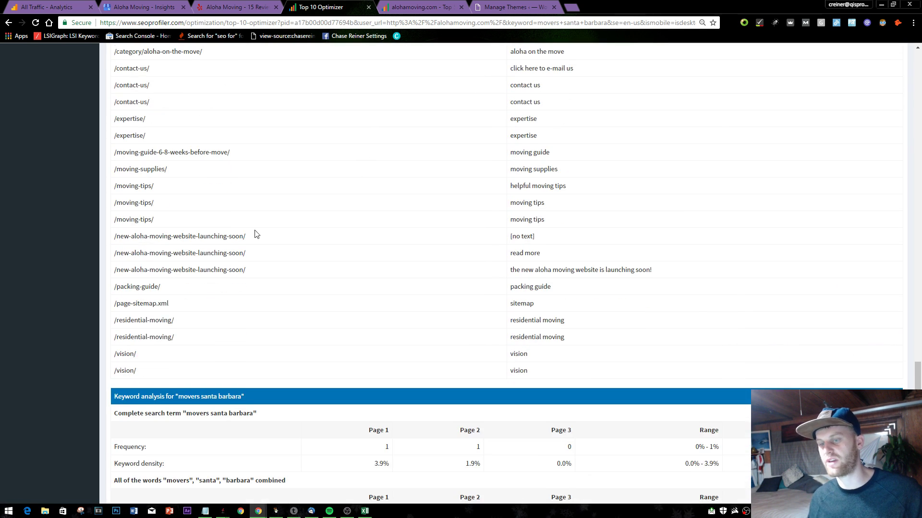
{"action": "scroll", "coordinate": [214, 310], "scroll_direction": "down", "scroll_amount": 2}
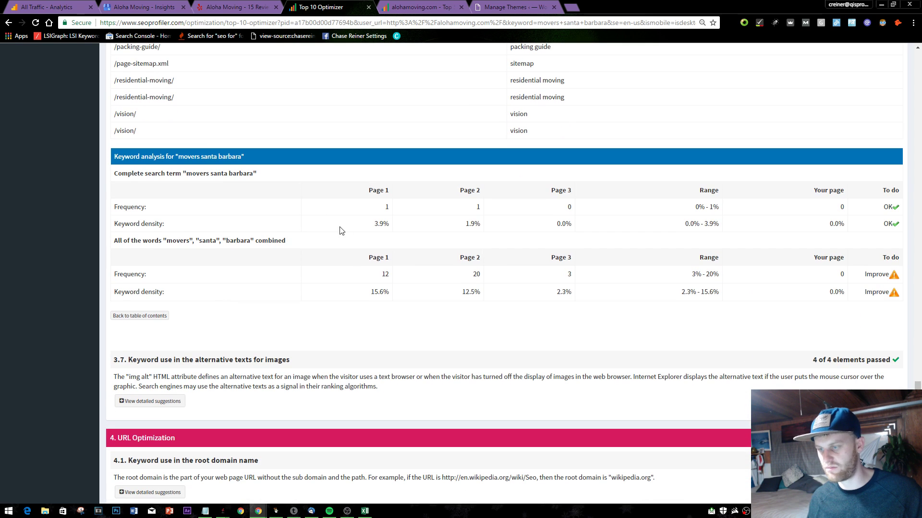
{"action": "scroll", "coordinate": [277, 198], "scroll_direction": "up", "scroll_amount": 11}
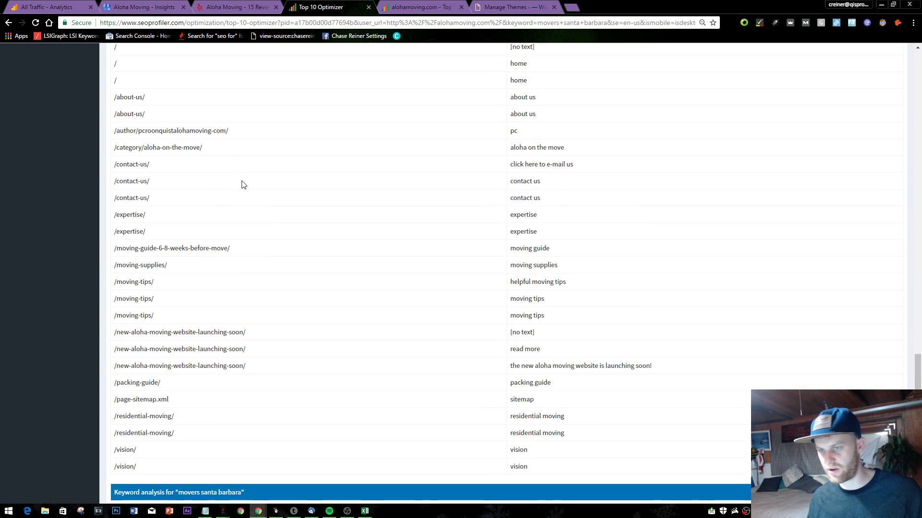
{"action": "scroll", "coordinate": [168, 226], "scroll_direction": "down", "scroll_amount": 1}
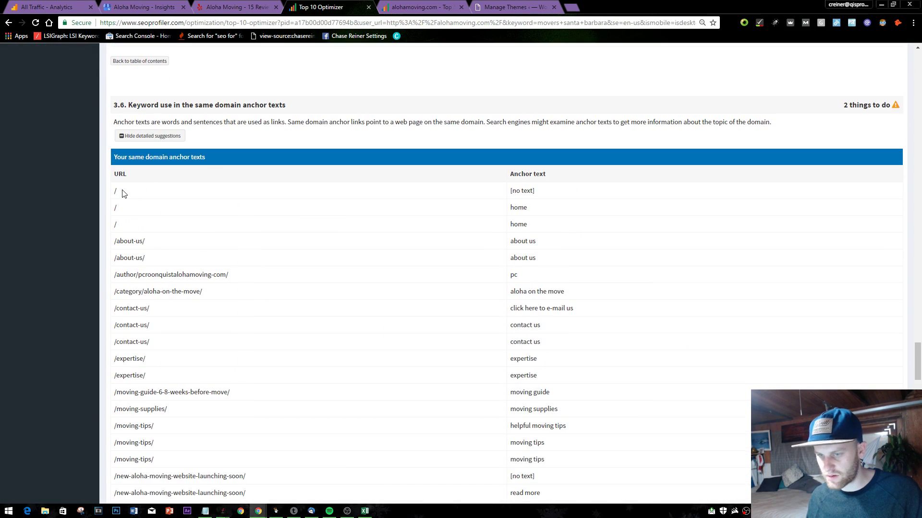
{"action": "left_click_drag", "start_coordinate": [125, 193], "coordinate": [125, 216]}
{"action": "left_click", "coordinate": [126, 218]}
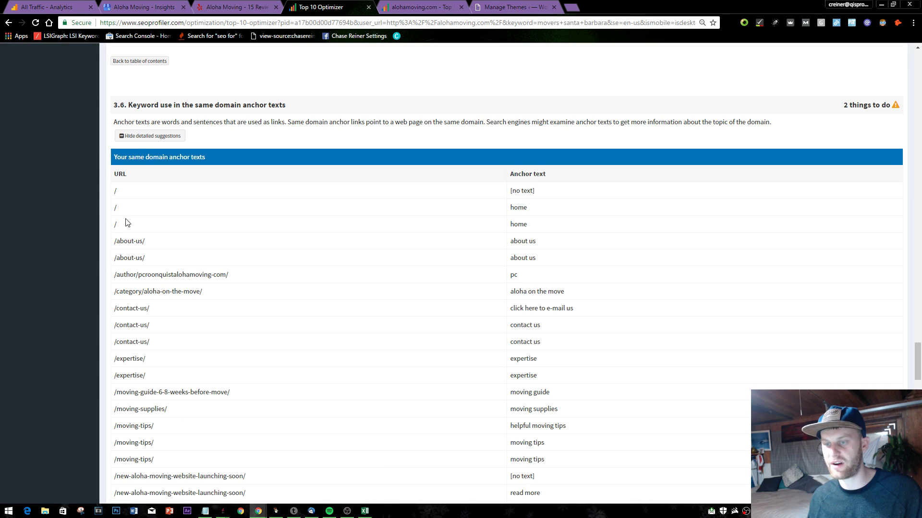
{"action": "scroll", "coordinate": [136, 204], "scroll_direction": "down", "scroll_amount": 1}
{"action": "scroll", "coordinate": [137, 204], "scroll_direction": "down", "scroll_amount": 5}
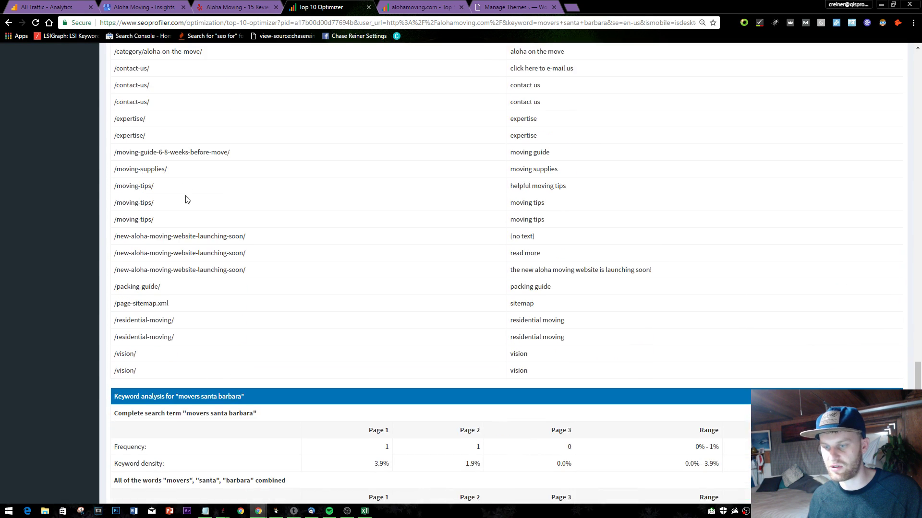
{"action": "scroll", "coordinate": [481, 220], "scroll_direction": "up", "scroll_amount": 4}
- Inspect the remaining anchor-text rows, selecting and then deselecting the last /vision/ row
{"action": "left_click_drag", "start_coordinate": [511, 161], "coordinate": [520, 367]}
{"action": "scroll", "coordinate": [519, 432], "scroll_direction": "up", "scroll_amount": 5}
{"action": "scroll", "coordinate": [519, 412], "scroll_direction": "down", "scroll_amount": 6}
{"action": "scroll", "coordinate": [575, 385], "scroll_direction": "down", "scroll_amount": 5}
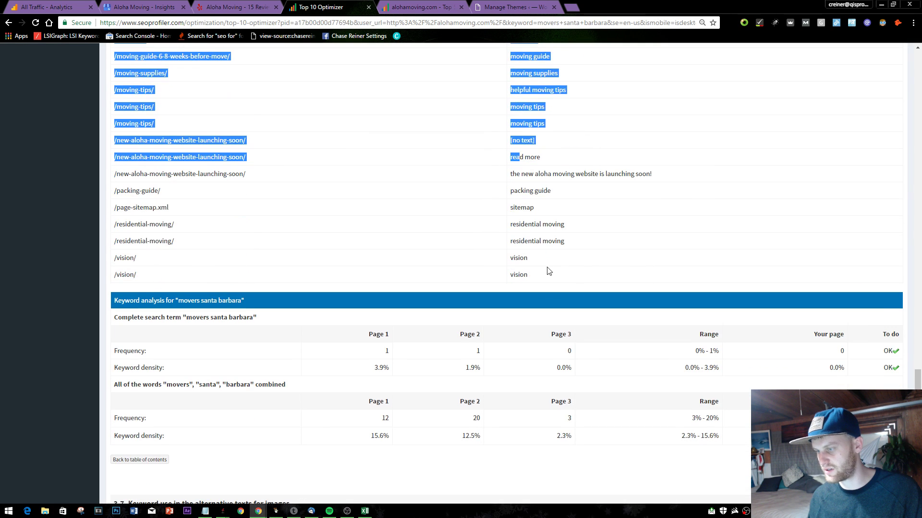
{"action": "triple_click", "coordinate": [549, 271]}
{"action": "left_click", "coordinate": [592, 205]}
{"action": "scroll", "coordinate": [594, 211], "scroll_direction": "up", "scroll_amount": 5}
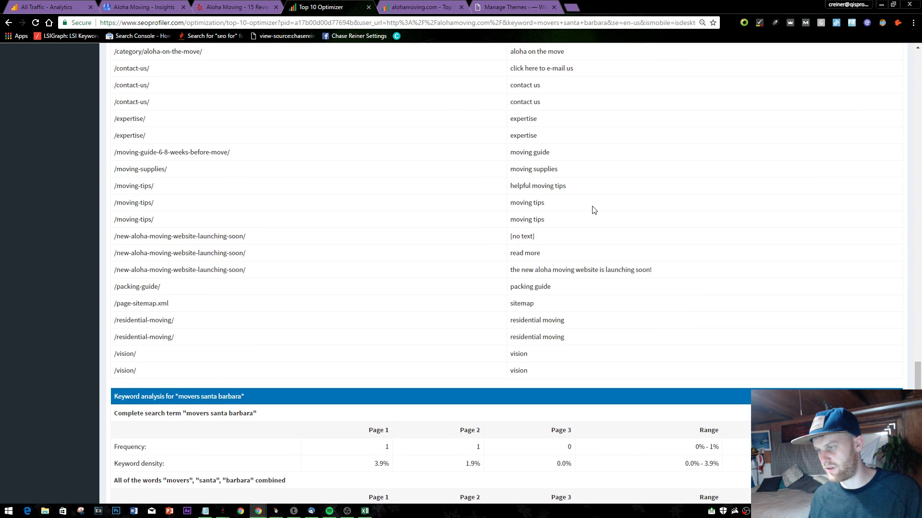
{"action": "scroll", "coordinate": [595, 253], "scroll_direction": "up", "scroll_amount": 2}
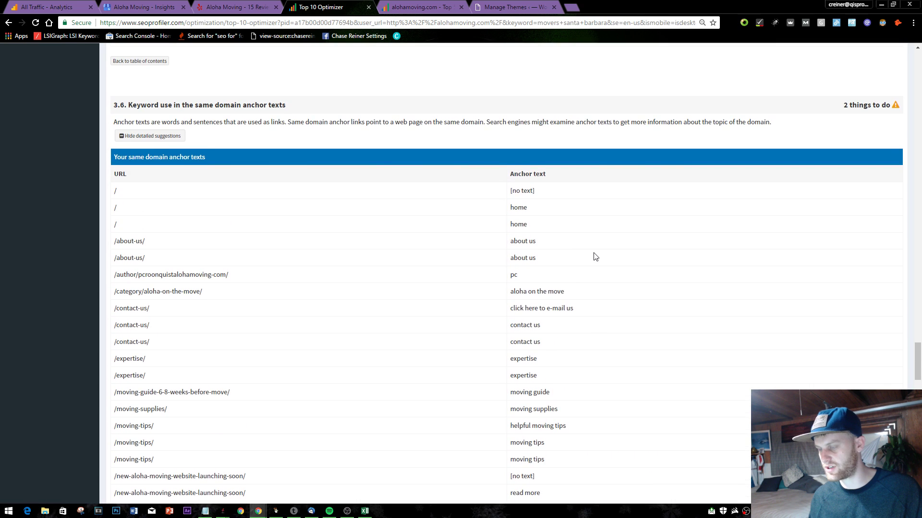
{"action": "scroll", "coordinate": [594, 254], "scroll_direction": "down", "scroll_amount": 11}
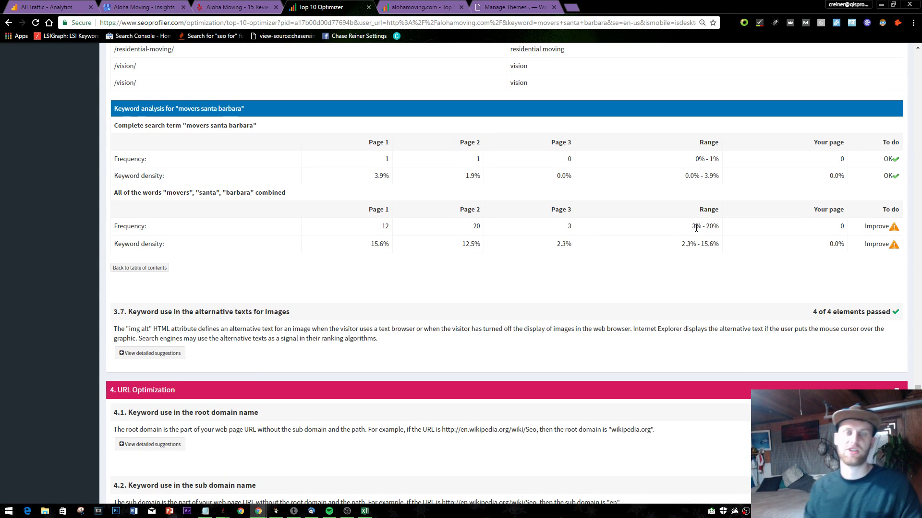
{"action": "scroll", "coordinate": [695, 229], "scroll_direction": "down", "scroll_amount": 2}
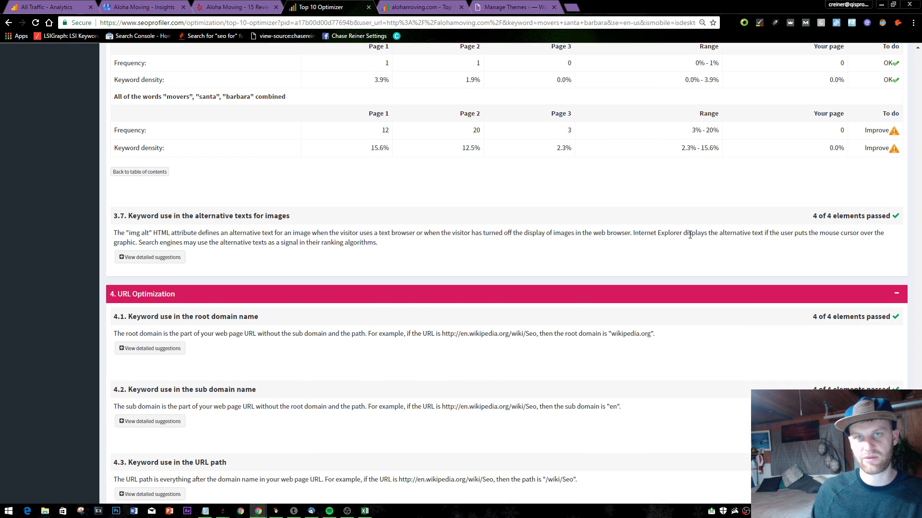
{"action": "scroll", "coordinate": [690, 229], "scroll_direction": "down", "scroll_amount": 1}
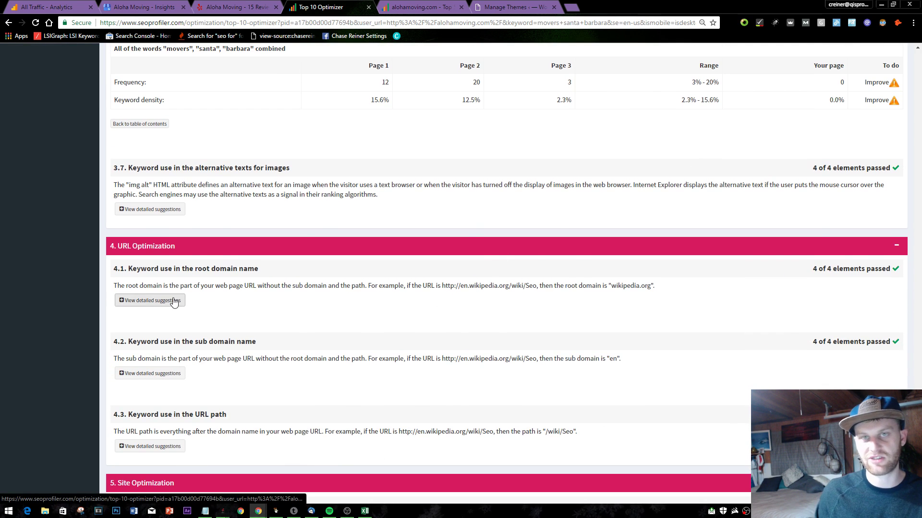
- Load alohamoving.com in a new browser tab and scroll through the homepage to the footer
{"action": "key", "text": "alt+Tab"}
{"action": "left_click", "coordinate": [235, 7]}
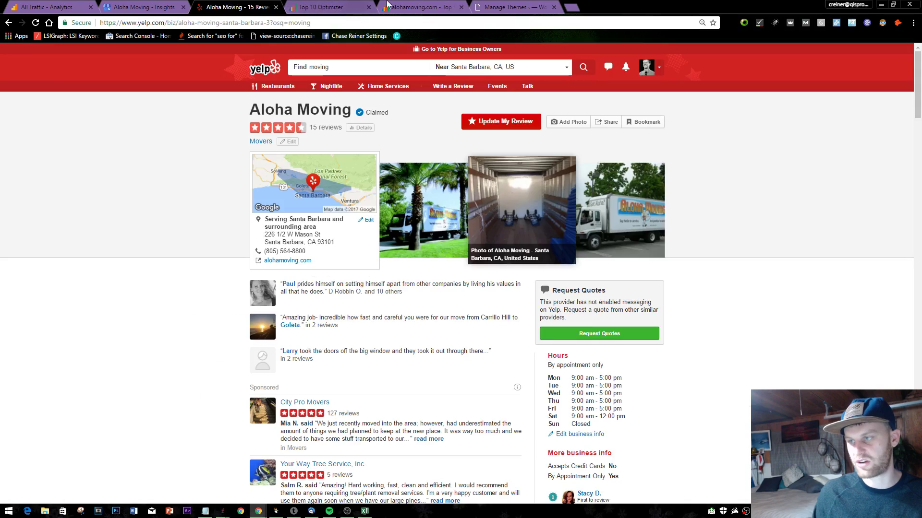
{"action": "left_click", "coordinate": [420, 7]}
{"action": "left_click", "coordinate": [508, 5]}
{"action": "left_click", "coordinate": [574, 7]}
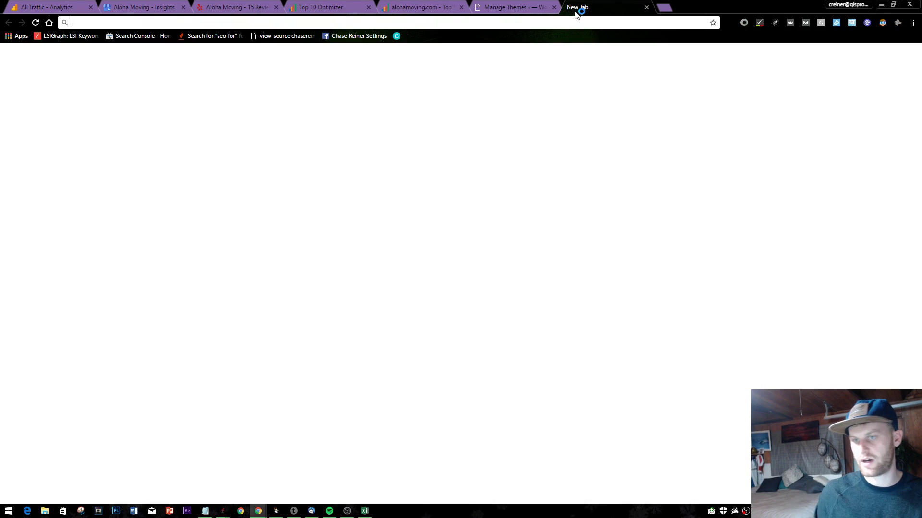
{"action": "type", "text": "aloha"}
{"action": "key", "text": "BackSpace"}
{"action": "key", "text": "Return"}
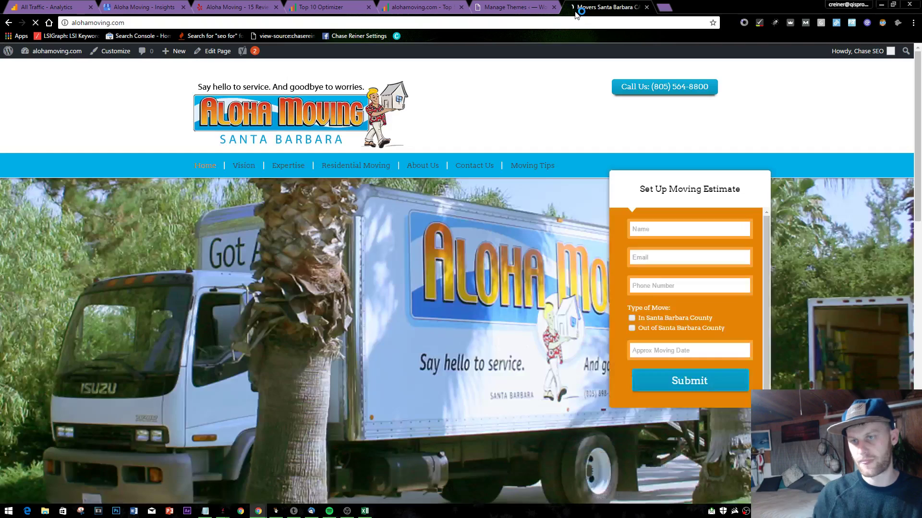
{"action": "scroll", "coordinate": [571, 426], "scroll_direction": "down", "scroll_amount": 10}
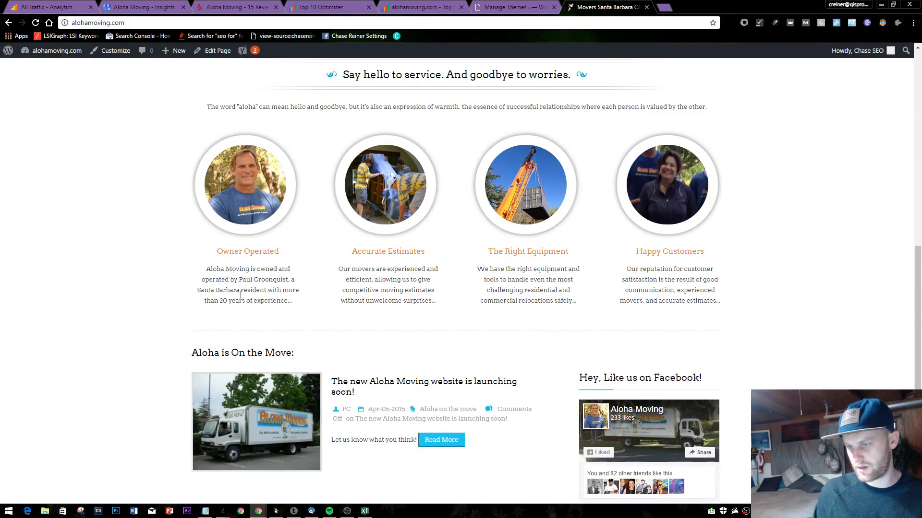
{"action": "scroll", "coordinate": [484, 298], "scroll_direction": "down", "scroll_amount": 5}
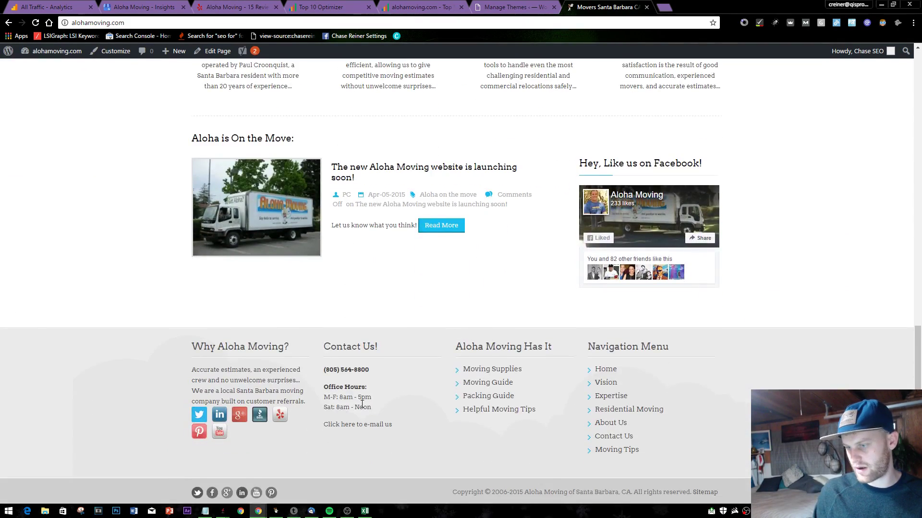
{"action": "scroll", "coordinate": [363, 404], "scroll_direction": "up", "scroll_amount": 15}
- Add '--consider linking to authoritive sources' below the remarketing note in Notepad, then return to Chrome
{"action": "key", "text": "alt+Tab"}
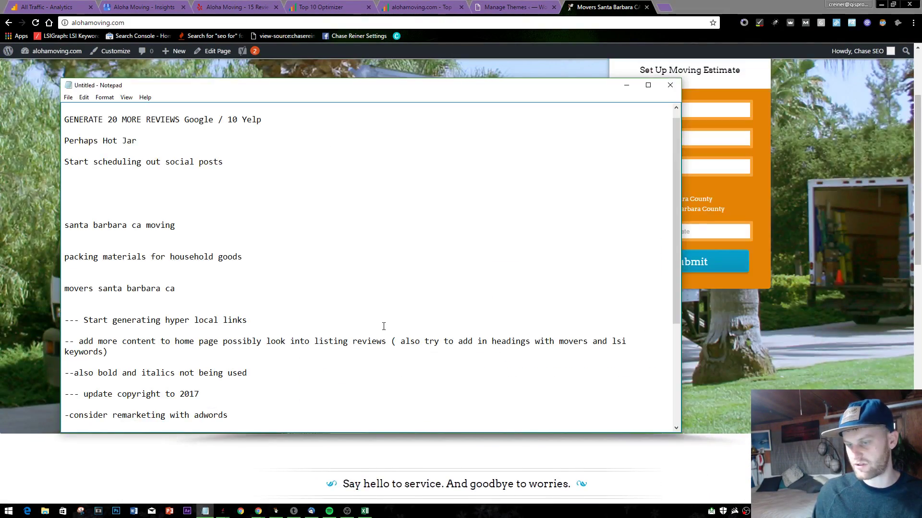
{"action": "scroll", "coordinate": [383, 327], "scroll_direction": "down", "scroll_amount": 2}
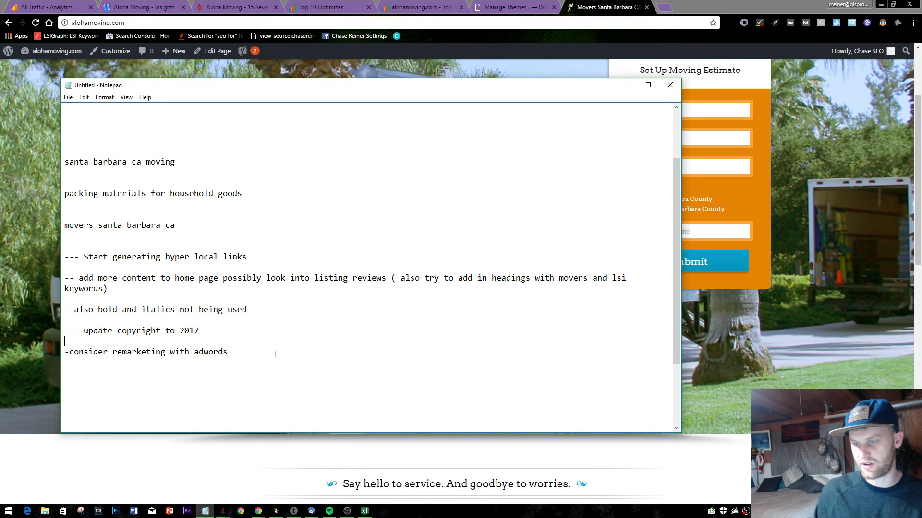
{"action": "left_click", "coordinate": [245, 355]}
{"action": "key", "text": "Return"}
{"action": "key", "text": "Return"}
{"action": "type", "text": "--consiod"}
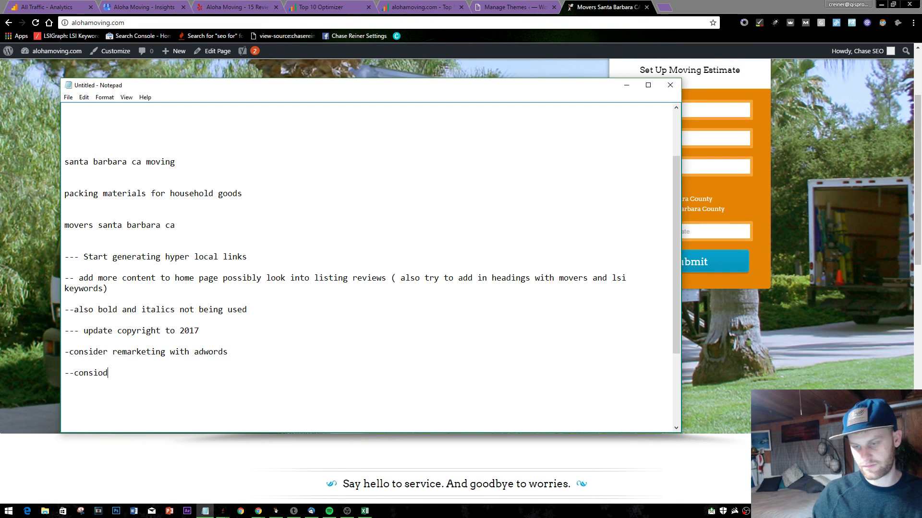
{"action": "key", "text": "BackSpace"}
{"action": "key", "text": "BackSpace"}
{"action": "type", "text": "der linking to"}
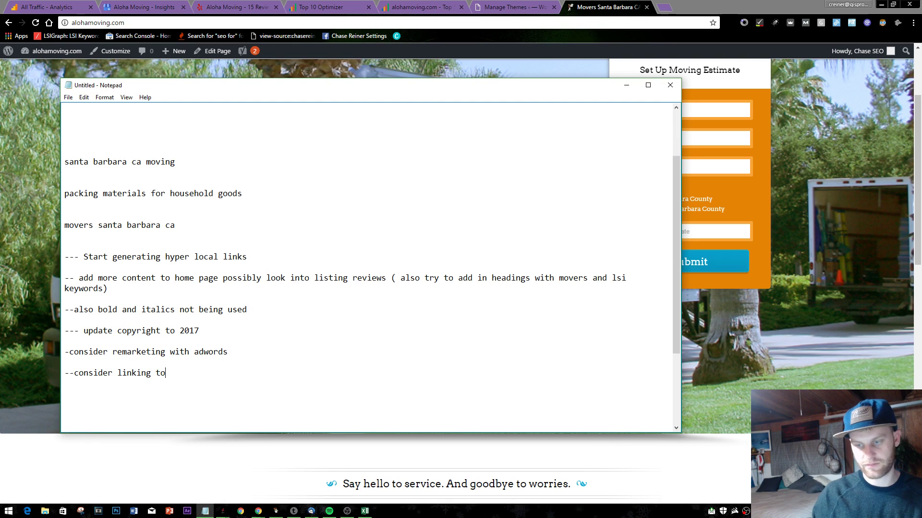
{"action": "type", "text": " authorit"}
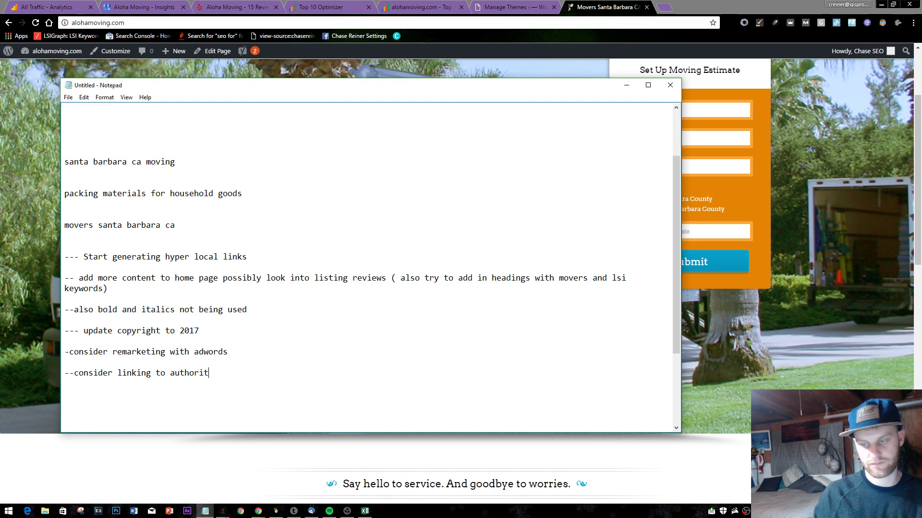
{"action": "type", "text": "ive sour"}
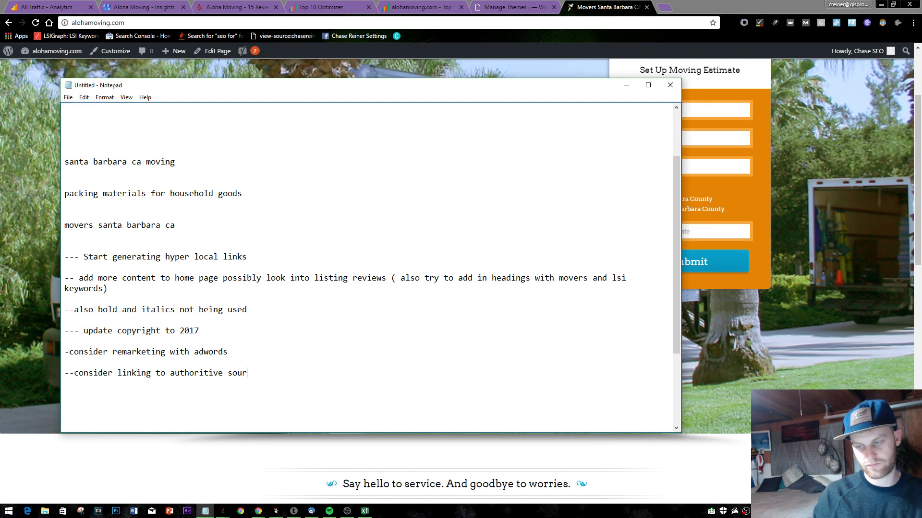
{"action": "type", "text": "ces"}
{"action": "left_click", "coordinate": [551, 5]}
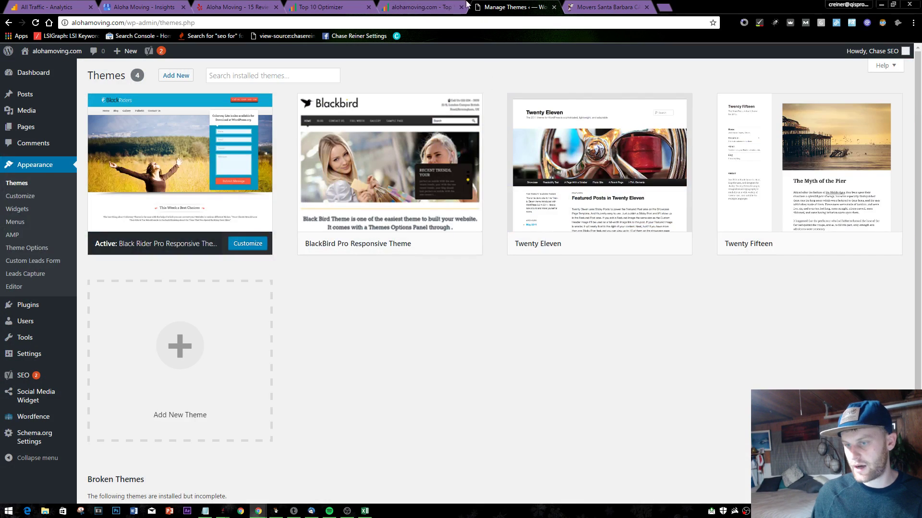
- In the Top 10 Optimizer report, expand the root domain, sub domain and URL path details (4.1–4.3)
{"action": "left_click", "coordinate": [465, 6]}
{"action": "left_click", "coordinate": [308, 7]}
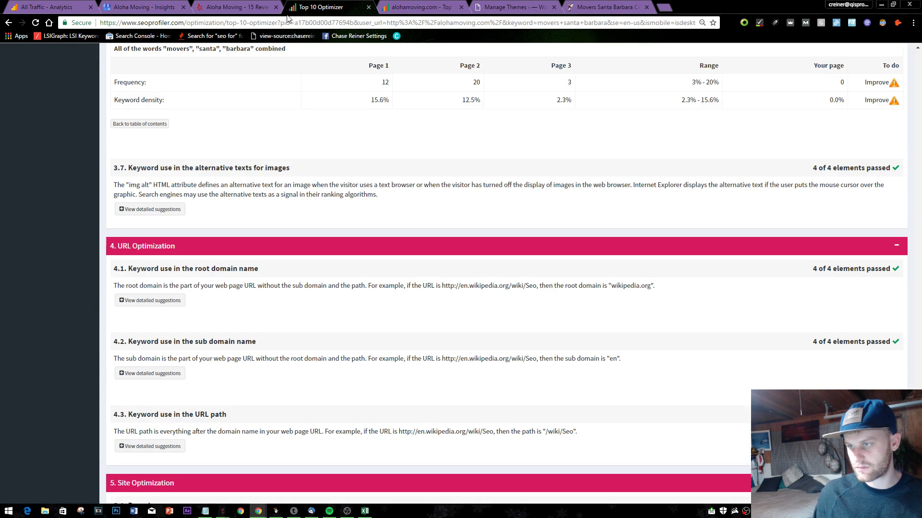
{"action": "scroll", "coordinate": [311, 156], "scroll_direction": "down", "scroll_amount": 3}
{"action": "left_click", "coordinate": [127, 156]}
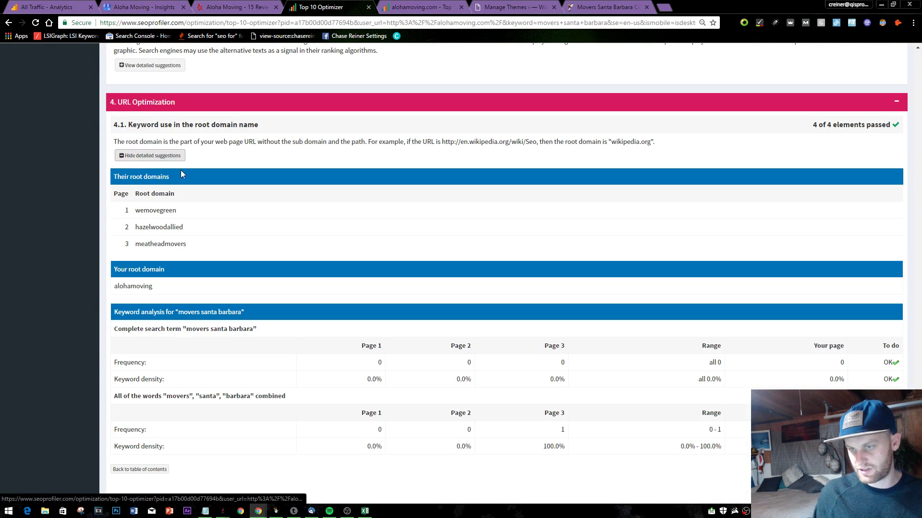
{"action": "scroll", "coordinate": [226, 269], "scroll_direction": "down", "scroll_amount": 7}
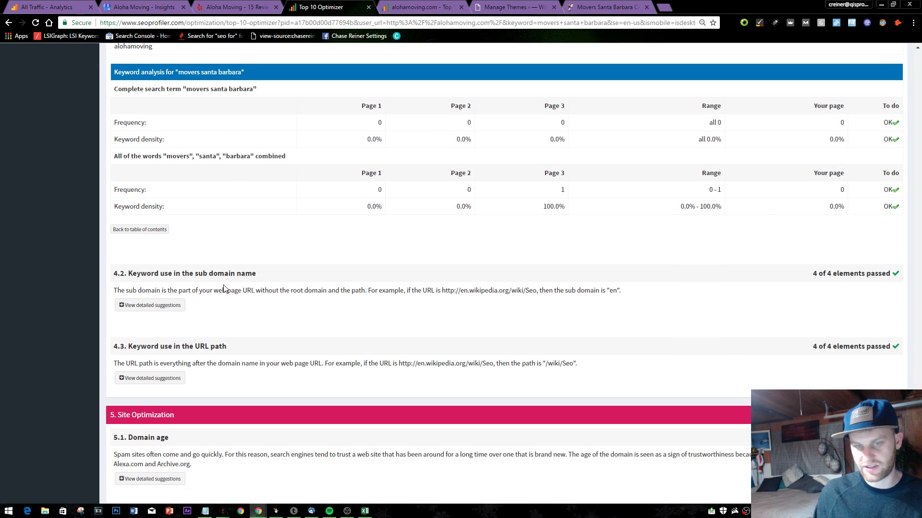
{"action": "left_click", "coordinate": [179, 218]}
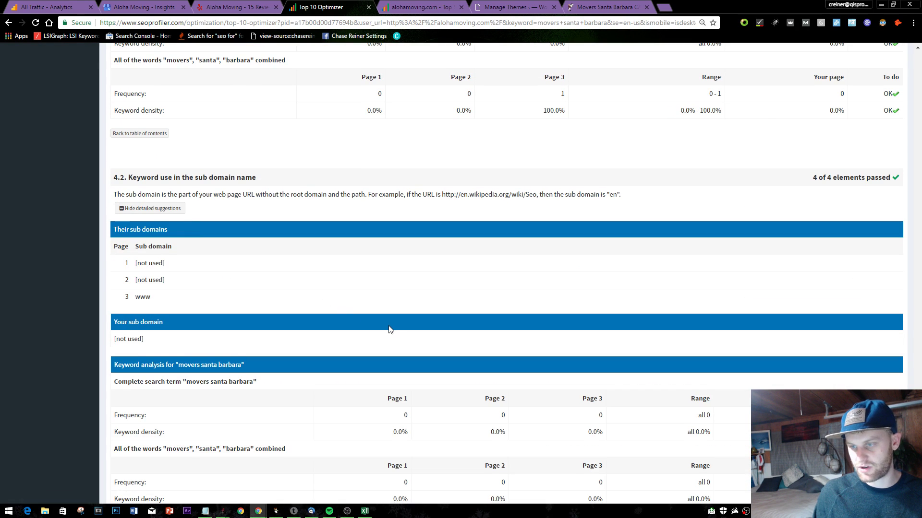
{"action": "scroll", "coordinate": [288, 316], "scroll_direction": "down", "scroll_amount": 5}
{"action": "left_click", "coordinate": [175, 311]}
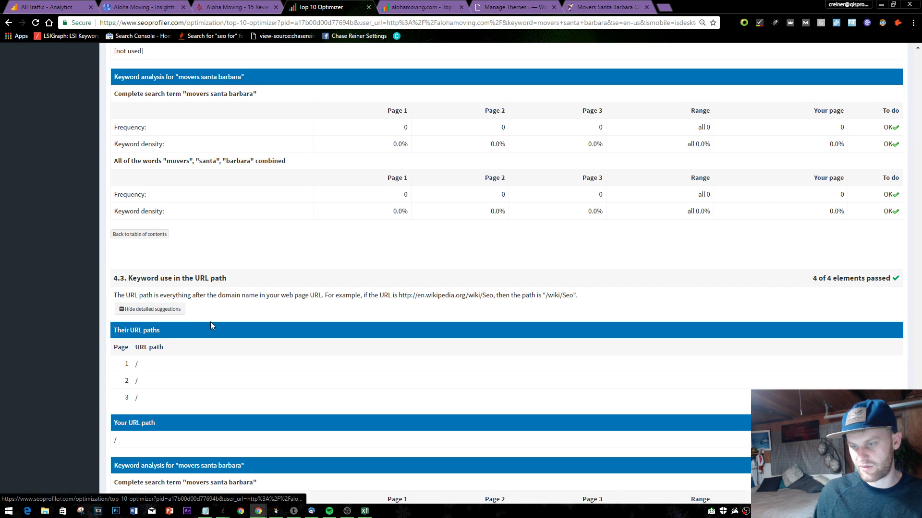
- Expand the domain age comparison and highlight the site's August 2000 registration date
{"action": "scroll", "coordinate": [211, 321], "scroll_direction": "down", "scroll_amount": 5}
{"action": "scroll", "coordinate": [422, 349], "scroll_direction": "down", "scroll_amount": 2}
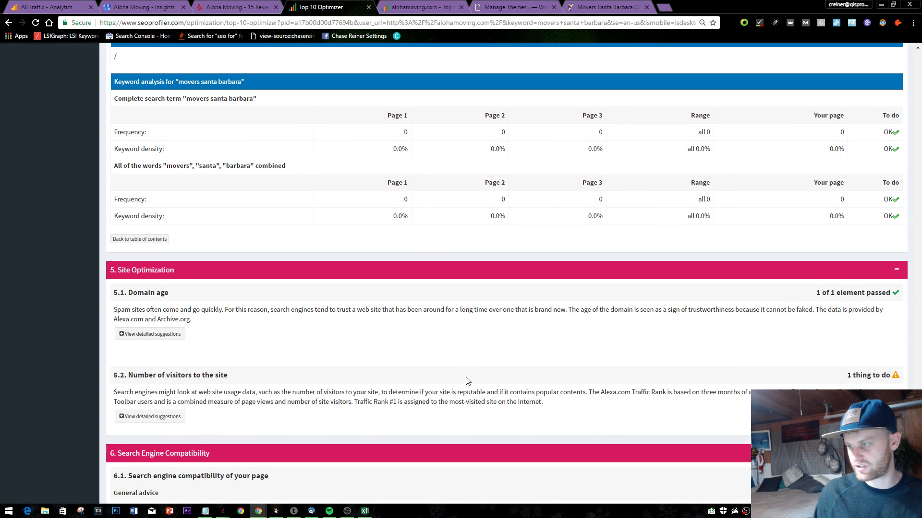
{"action": "scroll", "coordinate": [281, 316], "scroll_direction": "down", "scroll_amount": 2}
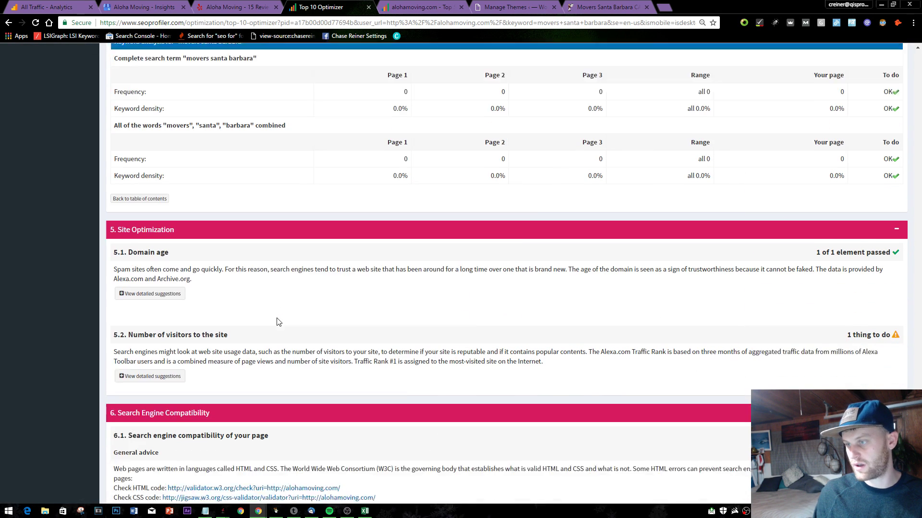
{"action": "left_click", "coordinate": [161, 240]}
{"action": "scroll", "coordinate": [333, 303], "scroll_direction": "down", "scroll_amount": 1}
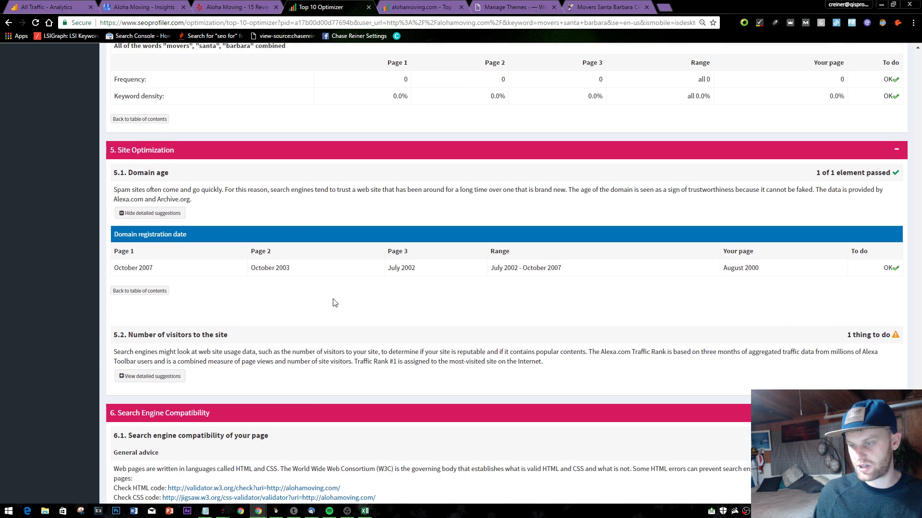
{"action": "mouse_move", "coordinate": [723, 244]}
{"action": "left_mouse_down"}
{"action": "mouse_move", "coordinate": [795, 240]}
{"action": "mouse_move", "coordinate": [723, 244]}
{"action": "left_mouse_up"}
{"action": "left_click", "coordinate": [792, 238]}
{"action": "double_click", "coordinate": [725, 244]}
{"action": "triple_click", "coordinate": [725, 244]}
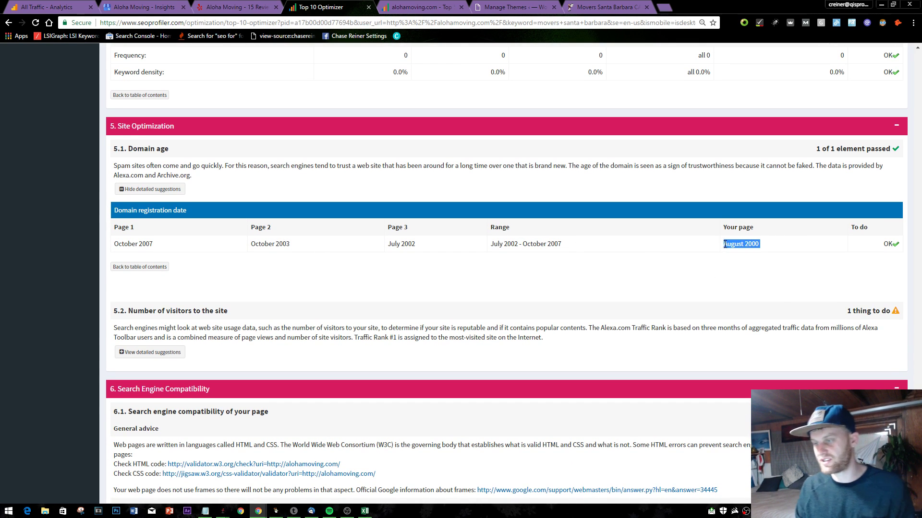
{"action": "left_click", "coordinate": [623, 281]}
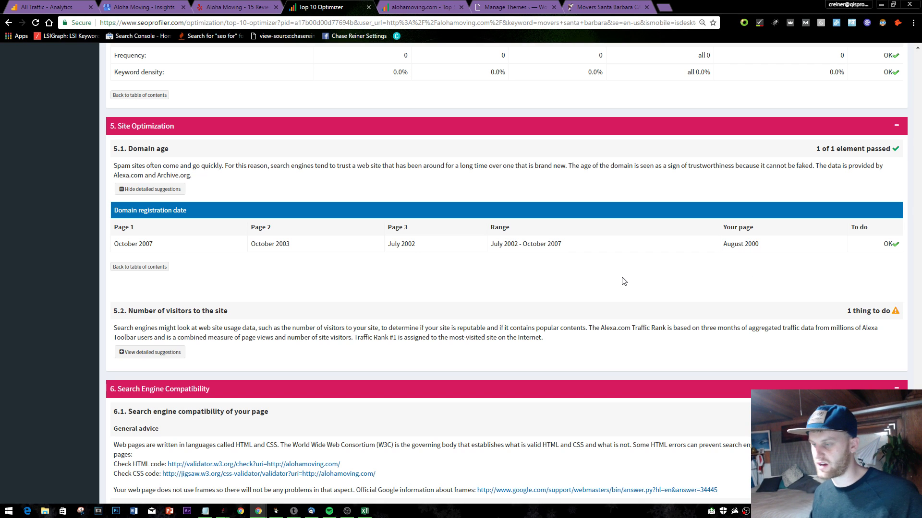
{"action": "scroll", "coordinate": [503, 364], "scroll_direction": "down", "scroll_amount": 3}
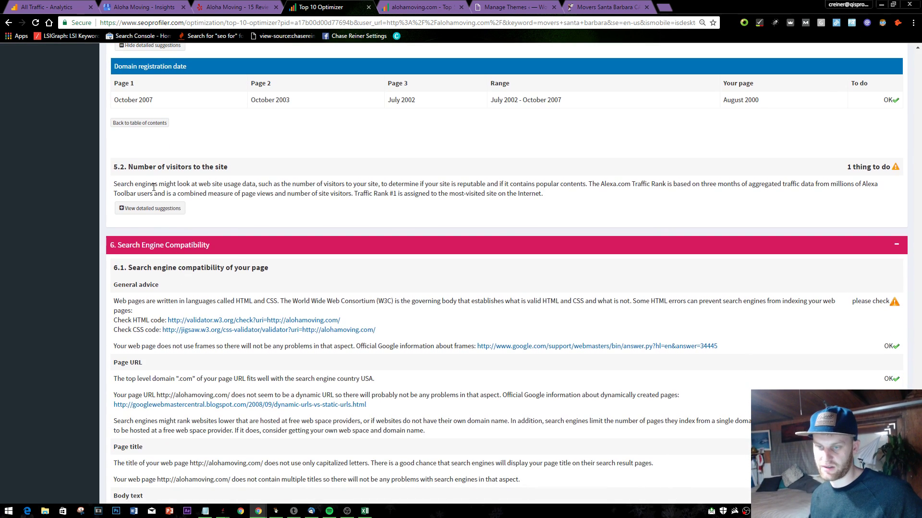
- Expand the Alexa traffic rank comparison and highlight the site's 9,782,168 rank
{"action": "left_click", "coordinate": [161, 210]}
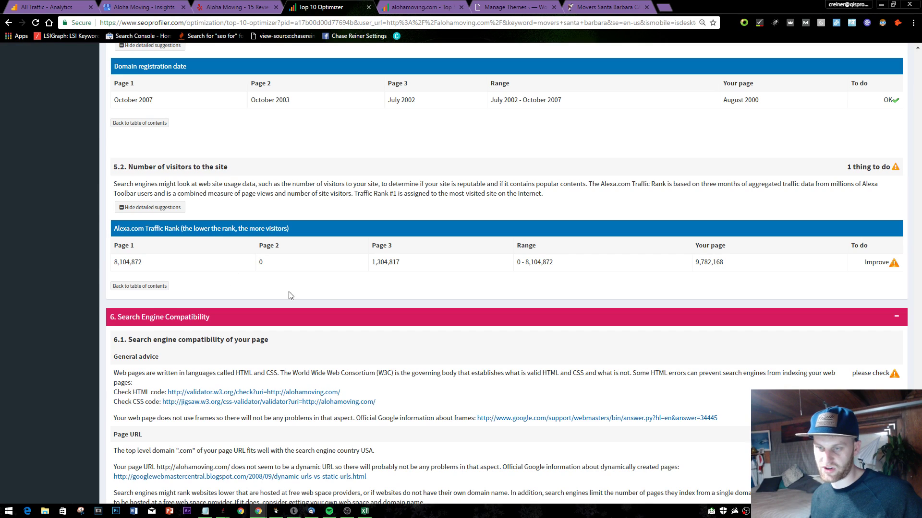
{"action": "mouse_move", "coordinate": [728, 264]}
{"action": "left_mouse_down"}
{"action": "mouse_move", "coordinate": [670, 268]}
{"action": "mouse_move", "coordinate": [753, 271]}
{"action": "mouse_move", "coordinate": [741, 263]}
{"action": "left_mouse_up"}
{"action": "left_click", "coordinate": [670, 268]}
{"action": "left_click", "coordinate": [754, 271]}
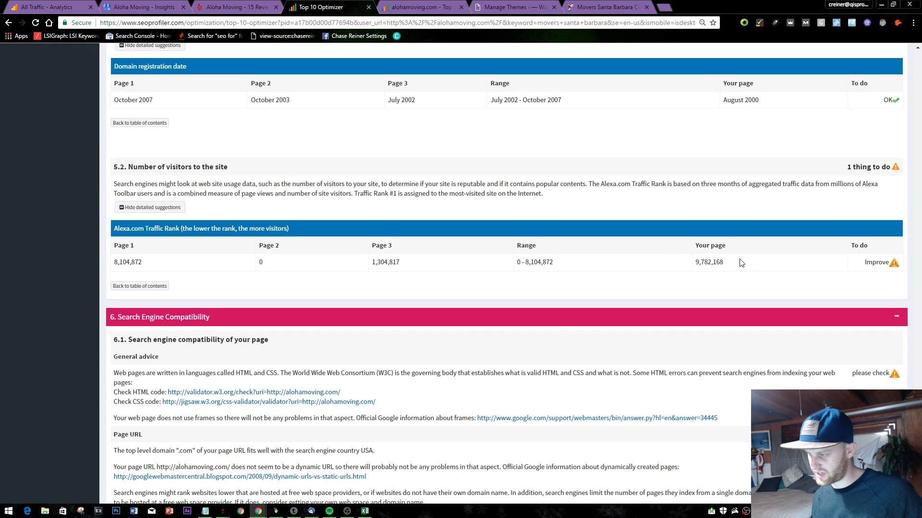
{"action": "double_click", "coordinate": [713, 264]}
{"action": "left_click", "coordinate": [698, 273]}
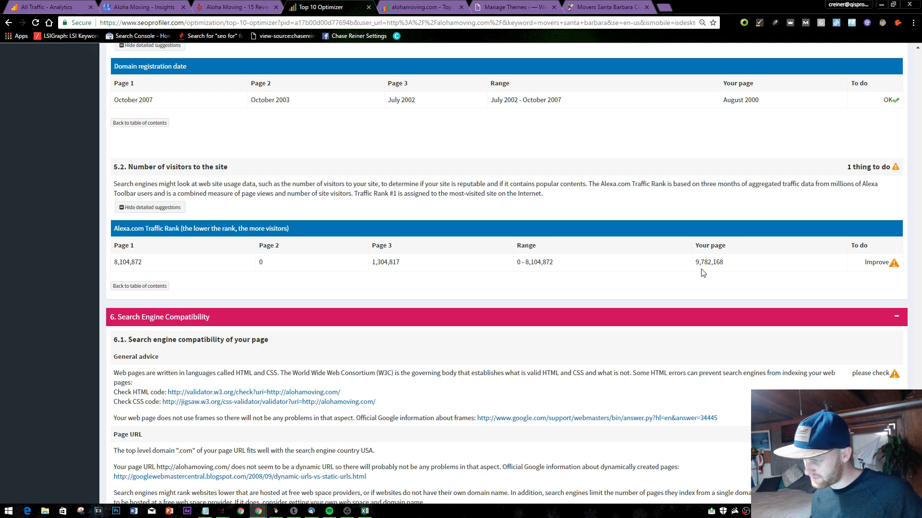
{"action": "scroll", "coordinate": [395, 281], "scroll_direction": "down", "scroll_amount": 2}
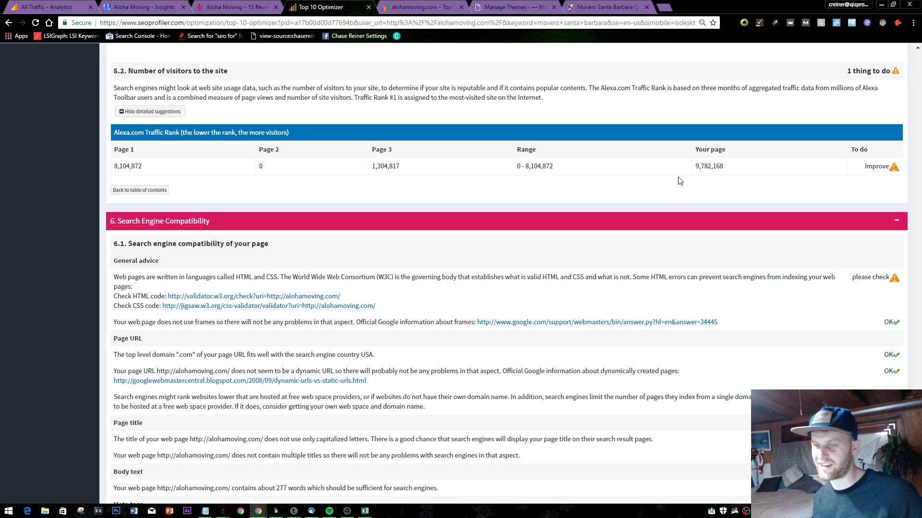
{"action": "scroll", "coordinate": [343, 225], "scroll_direction": "down", "scroll_amount": 2}
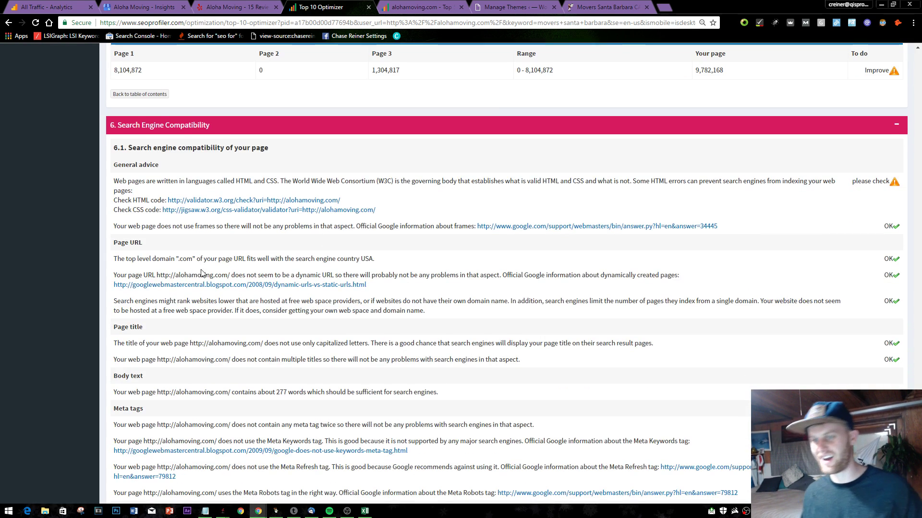
{"action": "scroll", "coordinate": [343, 226], "scroll_direction": "down", "scroll_amount": 4}
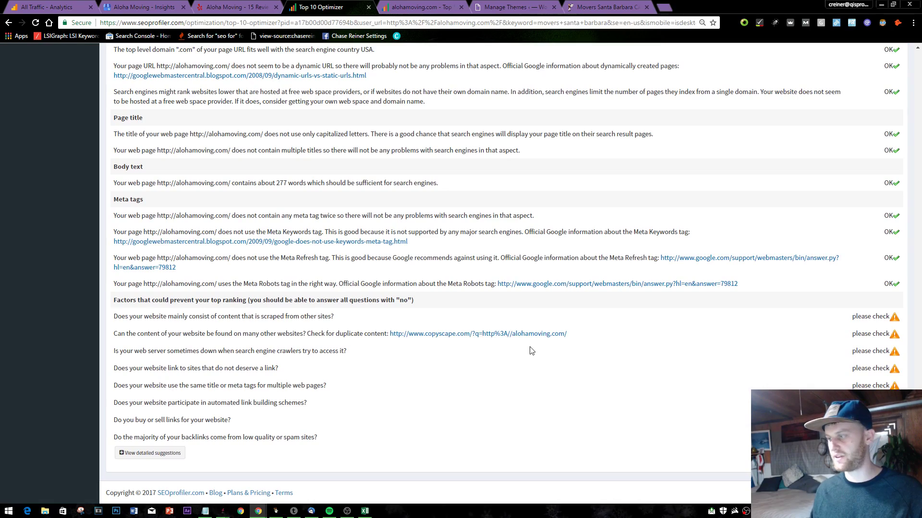
{"action": "scroll", "coordinate": [274, 351], "scroll_direction": "up", "scroll_amount": 6}
{"action": "scroll", "coordinate": [274, 351], "scroll_direction": "down", "scroll_amount": 6}
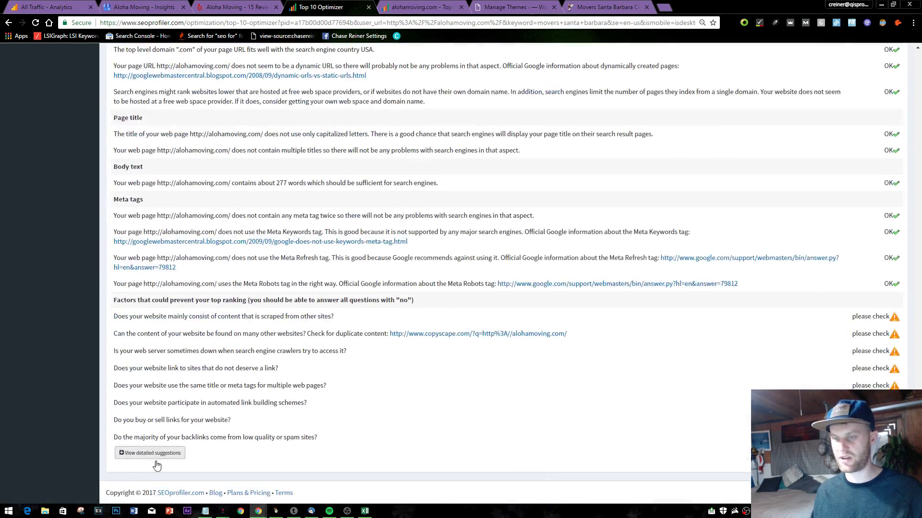
- Expand the detailed suggestions for the top-ranking factors and read through them
{"action": "left_click", "coordinate": [150, 453]}
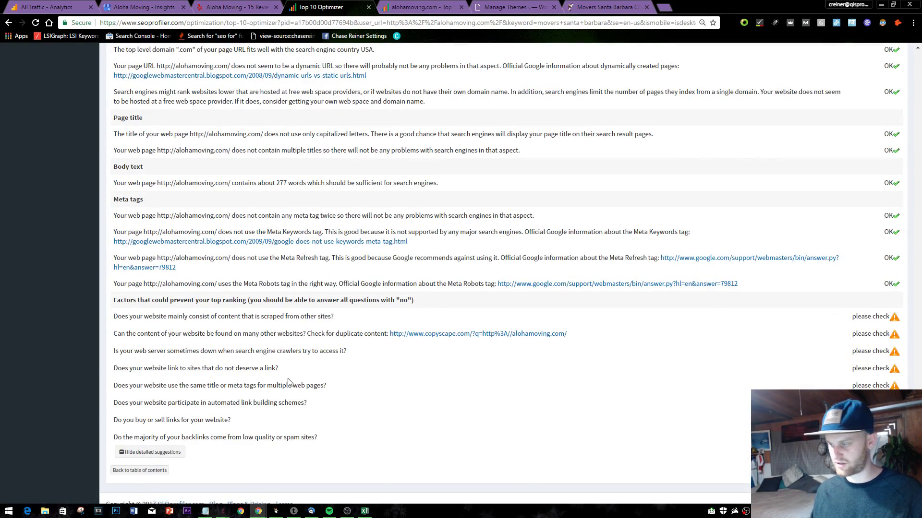
{"action": "scroll", "coordinate": [232, 370], "scroll_direction": "down", "scroll_amount": 8}
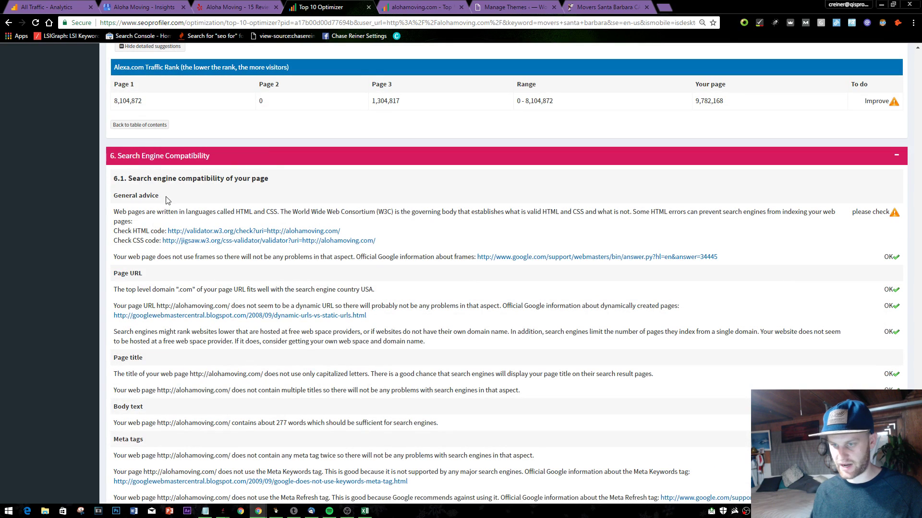
{"action": "scroll", "coordinate": [272, 253], "scroll_direction": "down", "scroll_amount": 1}
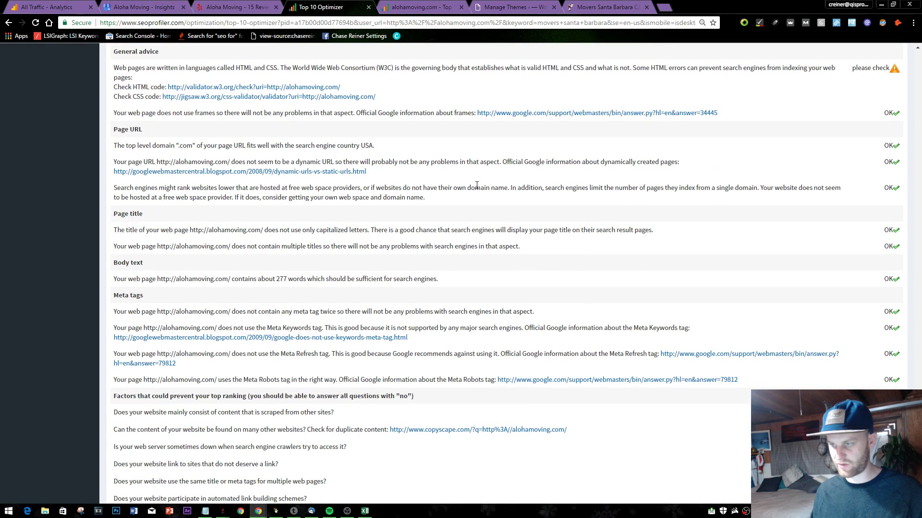
{"action": "scroll", "coordinate": [267, 202], "scroll_direction": "down", "scroll_amount": 2}
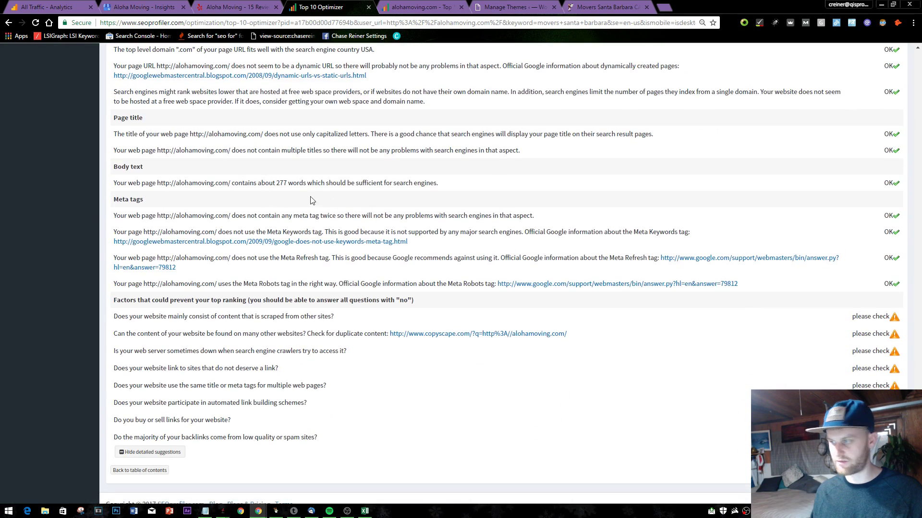
{"action": "scroll", "coordinate": [311, 202], "scroll_direction": "up", "scroll_amount": 20}
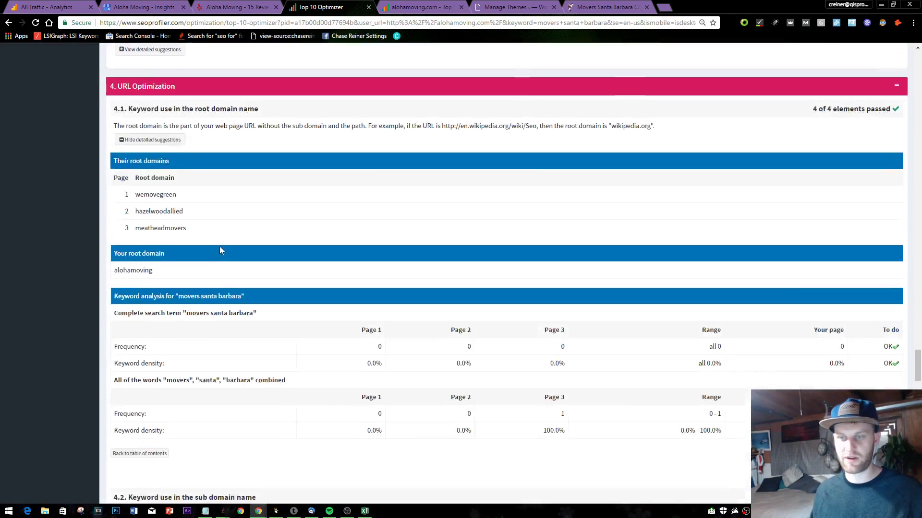
{"action": "scroll", "coordinate": [258, 235], "scroll_direction": "up", "scroll_amount": 20}
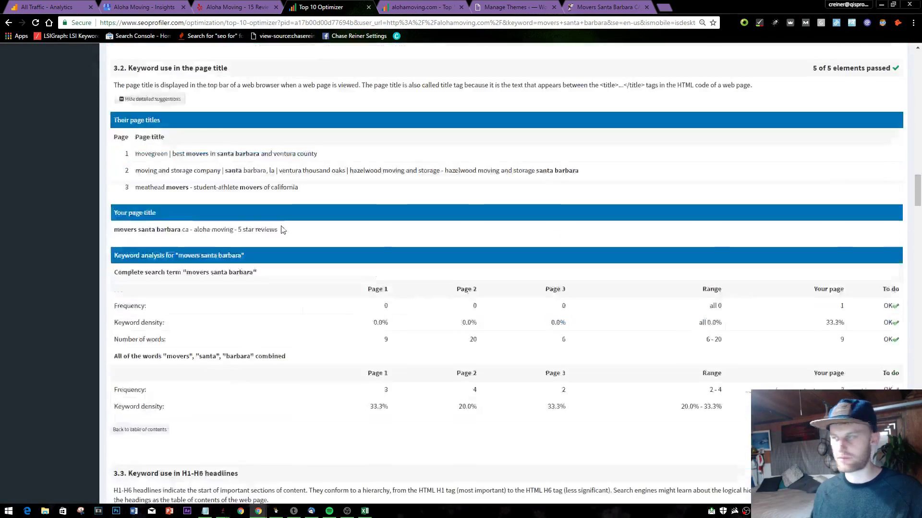
{"action": "scroll", "coordinate": [179, 197], "scroll_direction": "up", "scroll_amount": 20}
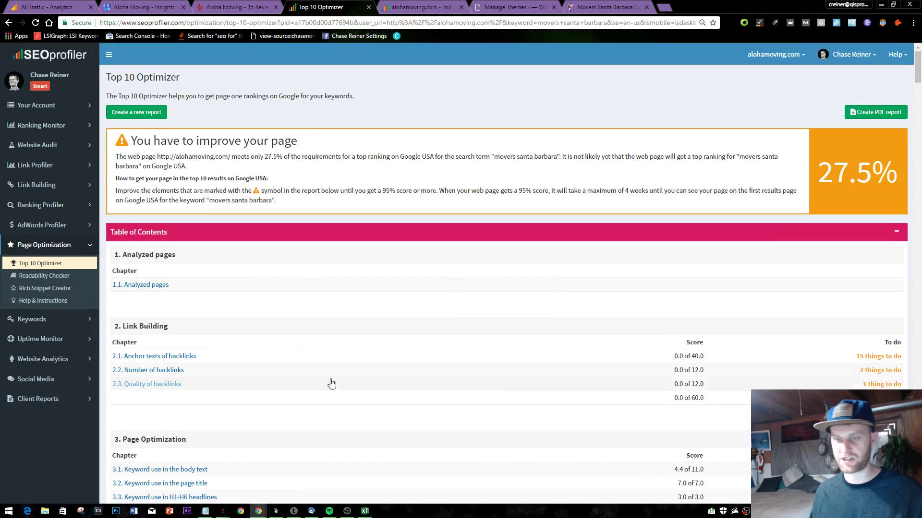
- Browse the sidebar's AdWords Profiler, Ranking Profiler, Link Building and Keywords tool menus
{"action": "left_click", "coordinate": [53, 225]}
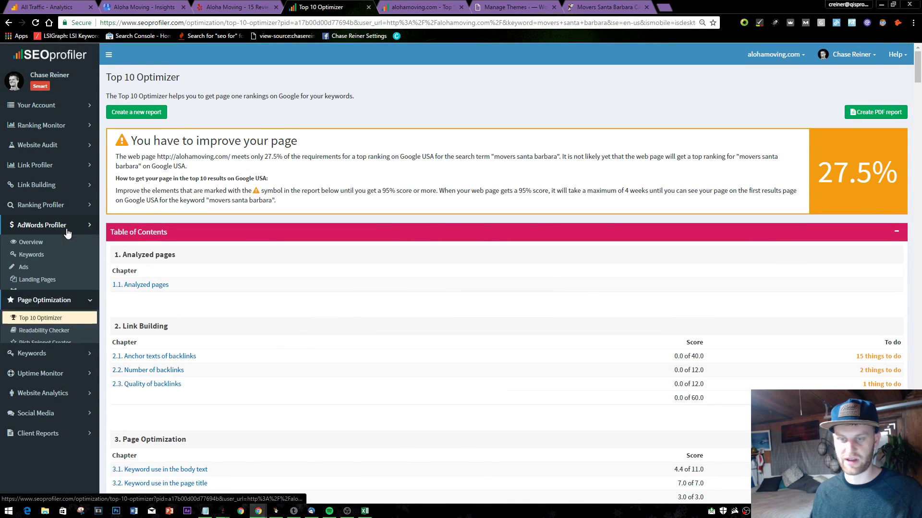
{"action": "left_click", "coordinate": [68, 205]}
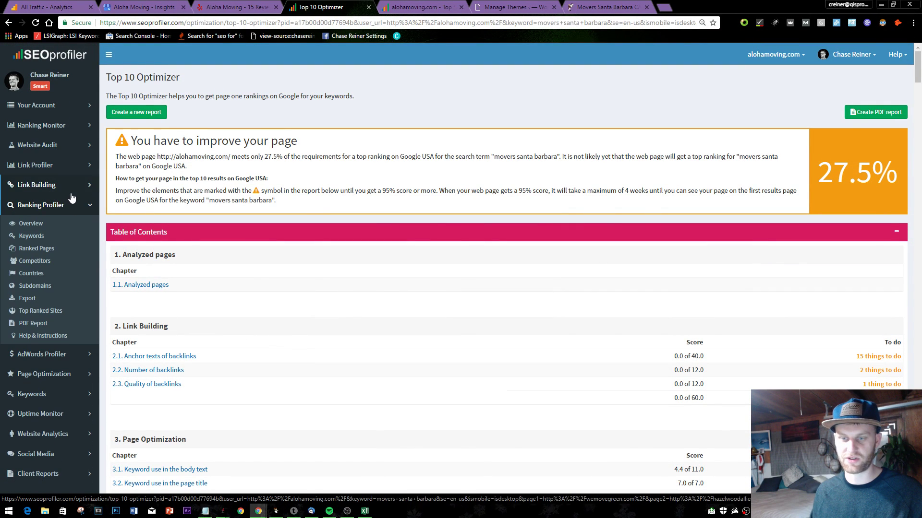
{"action": "left_click", "coordinate": [70, 186]}
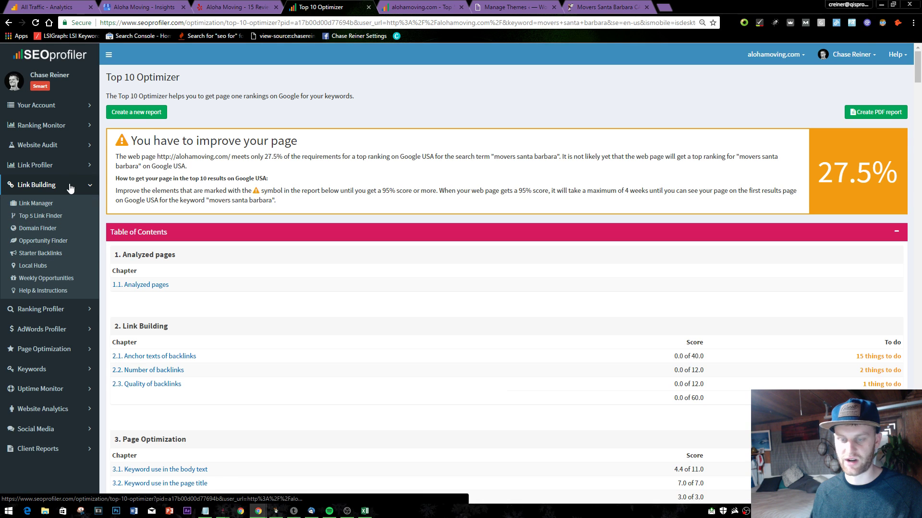
{"action": "left_click", "coordinate": [65, 187]}
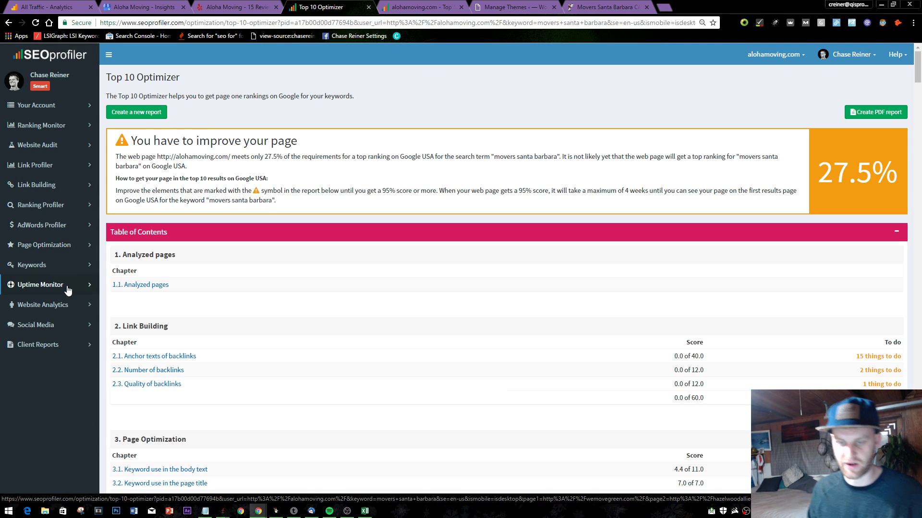
{"action": "left_click", "coordinate": [73, 266]}
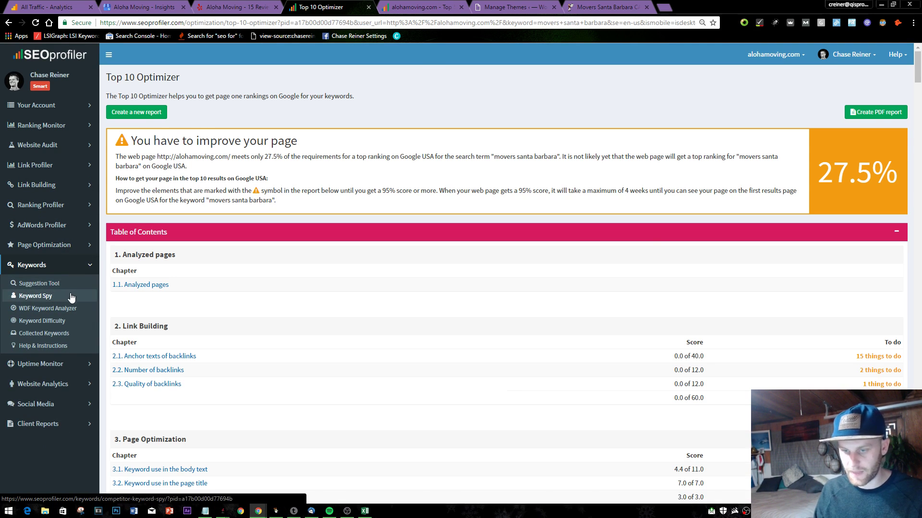
- Close the Top 10 Optimizer tab and go back to the alohamoving.com homepage
{"action": "middle_click", "coordinate": [329, 6]}
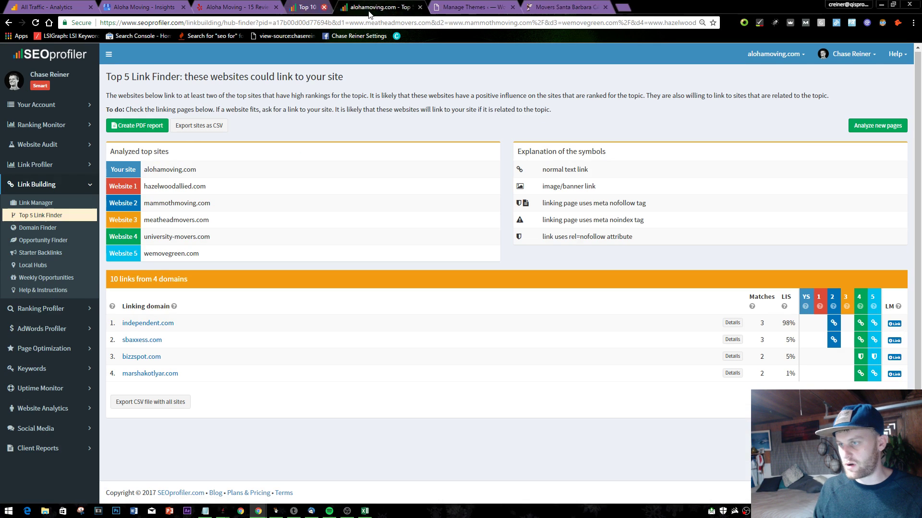
{"action": "key", "text": "ctrl+shift+Tab"}
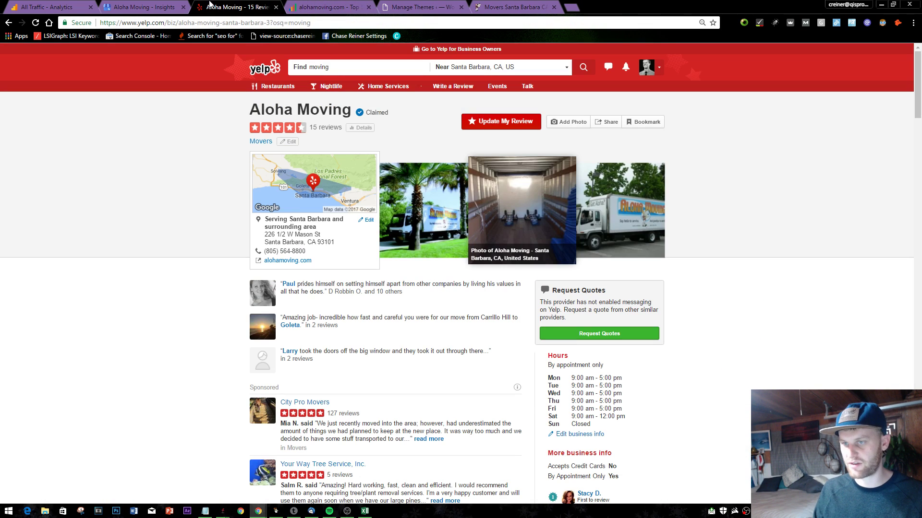
{"action": "left_click", "coordinate": [307, 6]}
{"action": "left_click", "coordinate": [423, 6]}
{"action": "left_click", "coordinate": [516, 6]}
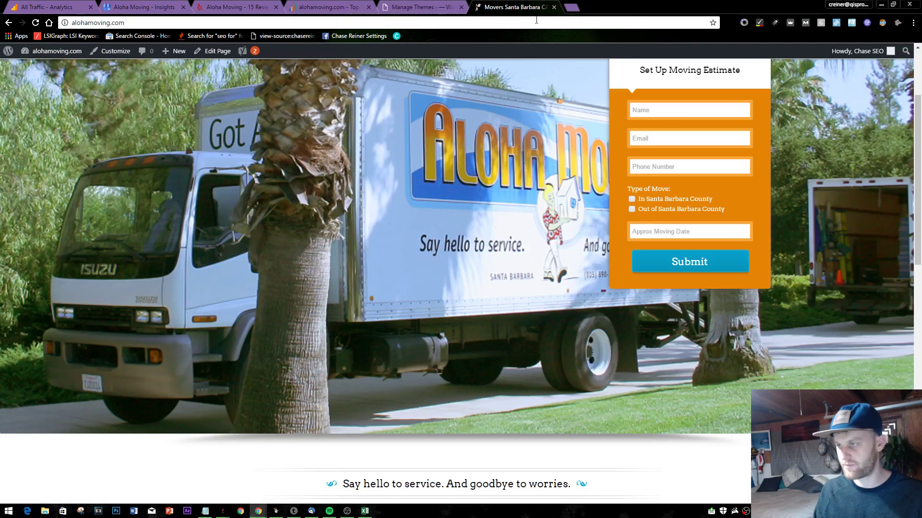
{"action": "scroll", "coordinate": [673, 162], "scroll_direction": "up", "scroll_amount": 3}
{"action": "scroll", "coordinate": [673, 162], "scroll_direction": "down", "scroll_amount": 6}
{"action": "scroll", "coordinate": [673, 162], "scroll_direction": "up", "scroll_amount": 5}
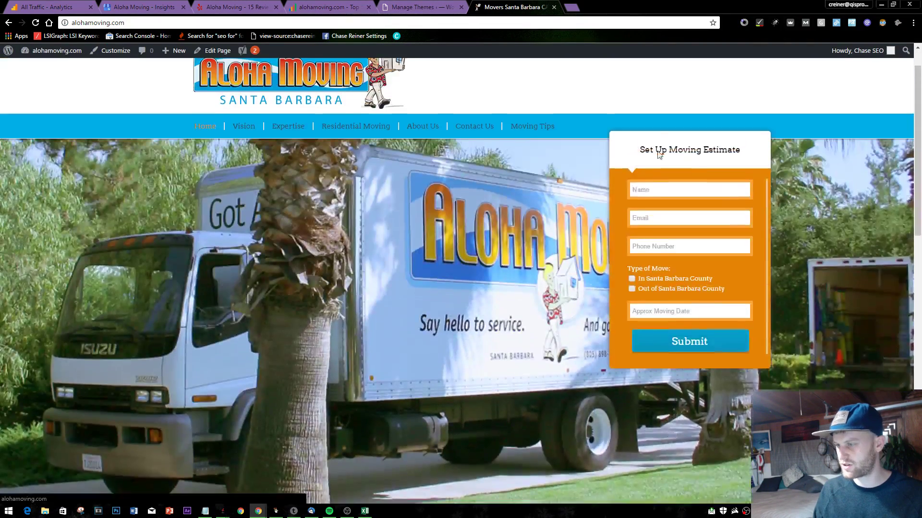
{"action": "scroll", "coordinate": [658, 154], "scroll_direction": "up", "scroll_amount": 2}
- Load hotjar.com in a new browser tab and switch to it
{"action": "left_click", "coordinate": [571, 7]}
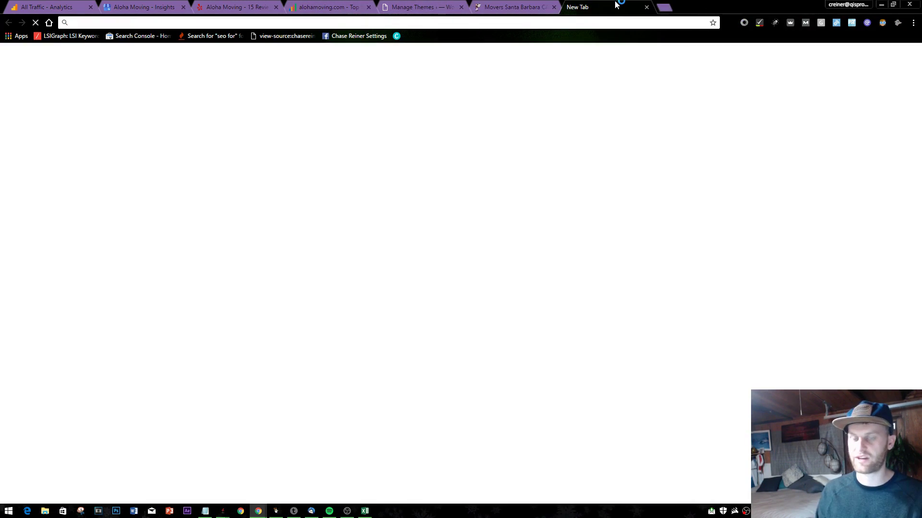
{"action": "type", "text": "hotar"}
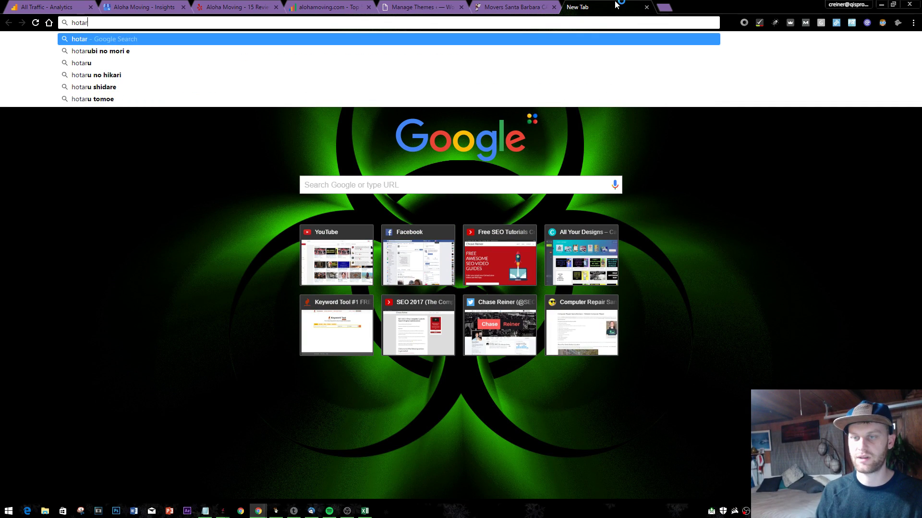
{"action": "key", "text": "BackSpace"}
{"action": "key", "text": "BackSpace"}
{"action": "type", "text": "jar"}
{"action": "key", "text": "Return"}
{"action": "left_click", "coordinate": [512, 7]}
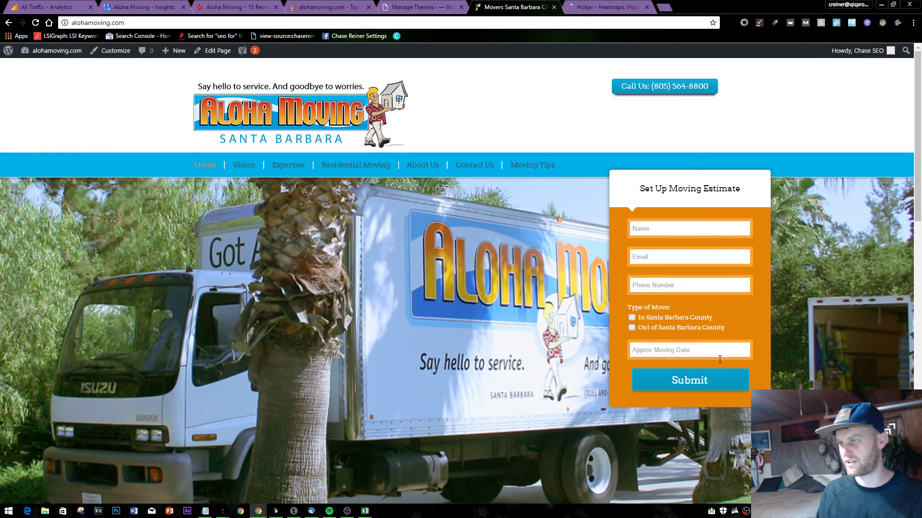
{"action": "key", "text": "ctrl+Tab"}
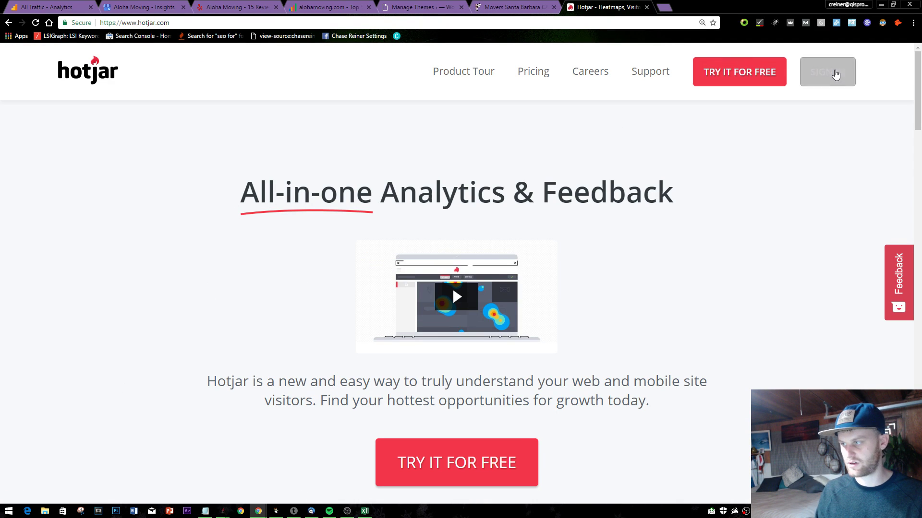
- Try signing in to Hotjar with a saved e-mail address and the account password
{"action": "left_click", "coordinate": [835, 74]}
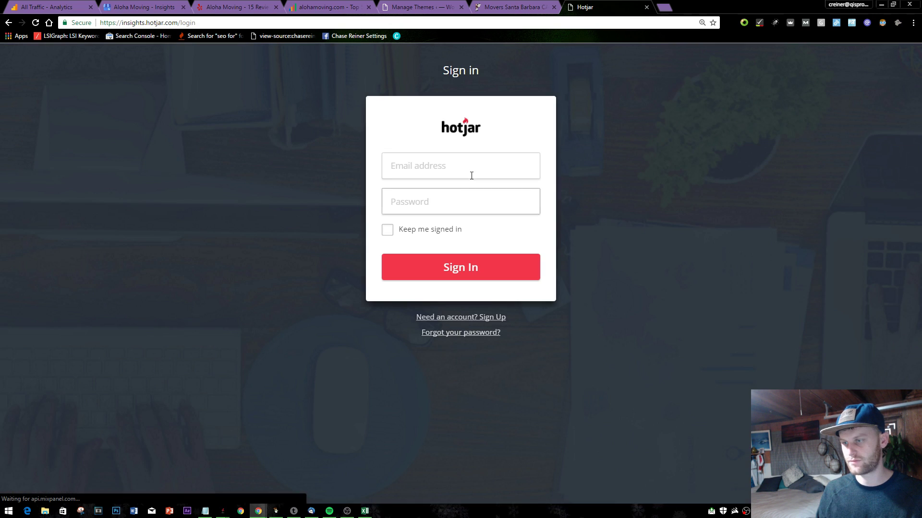
{"action": "left_click", "coordinate": [471, 176]}
{"action": "type", "text": "c"}
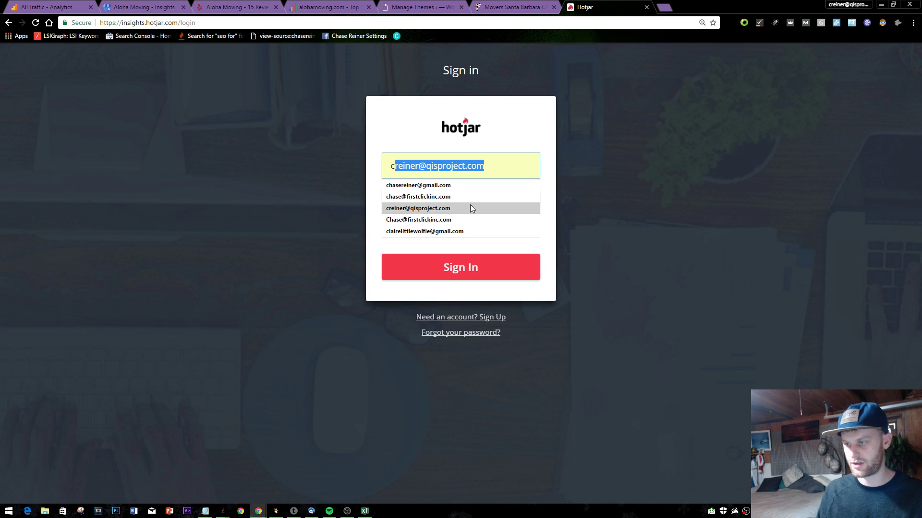
{"action": "left_click", "coordinate": [450, 257]}
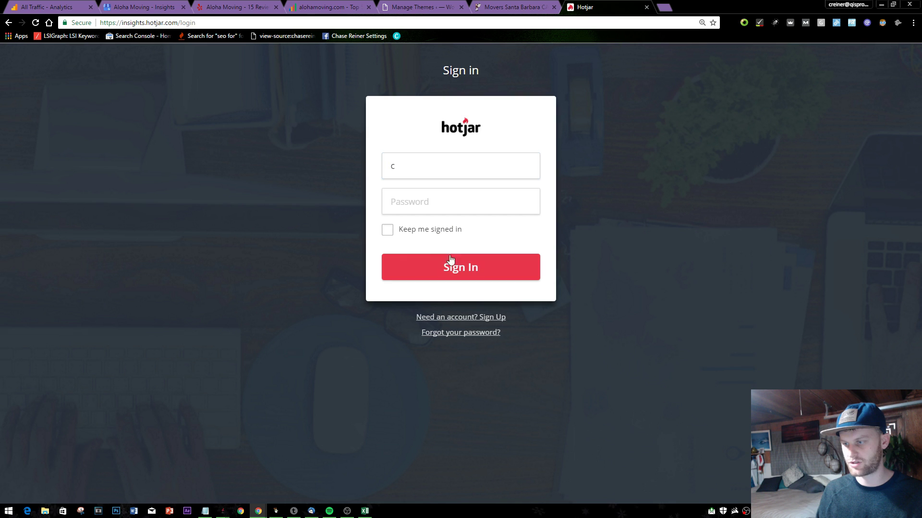
{"action": "left_click", "coordinate": [458, 175]}
{"action": "key", "text": "BackSpace"}
{"action": "type", "text": "im"}
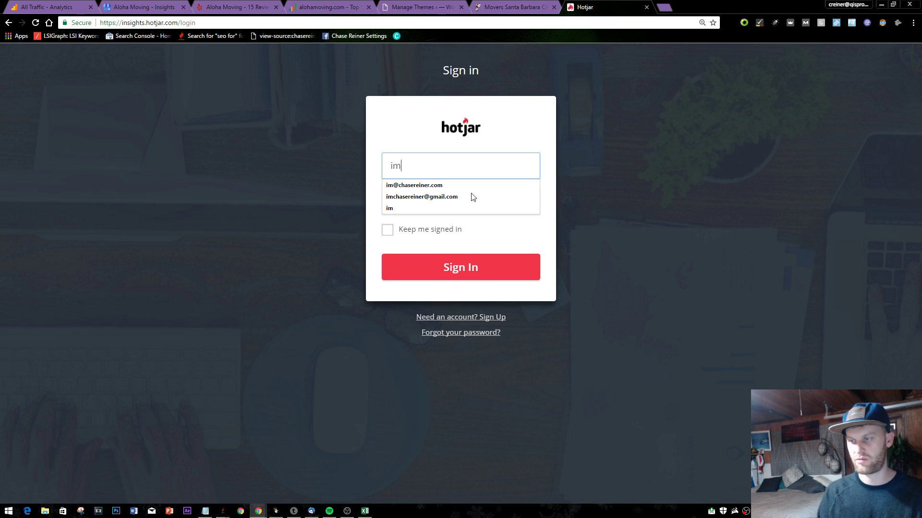
{"action": "key", "text": "Down"}
{"action": "key", "text": "Return"}
{"action": "type", "text": "*********"}
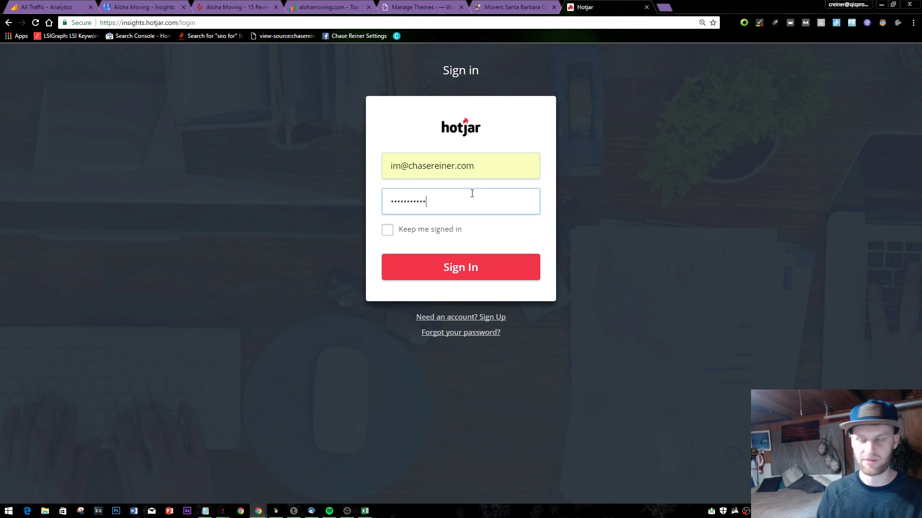
{"action": "key", "text": "Return"}
- On the Hotjar sign-up page, enter the user's full name and e-mail address
{"action": "left_click", "coordinate": [458, 329]}
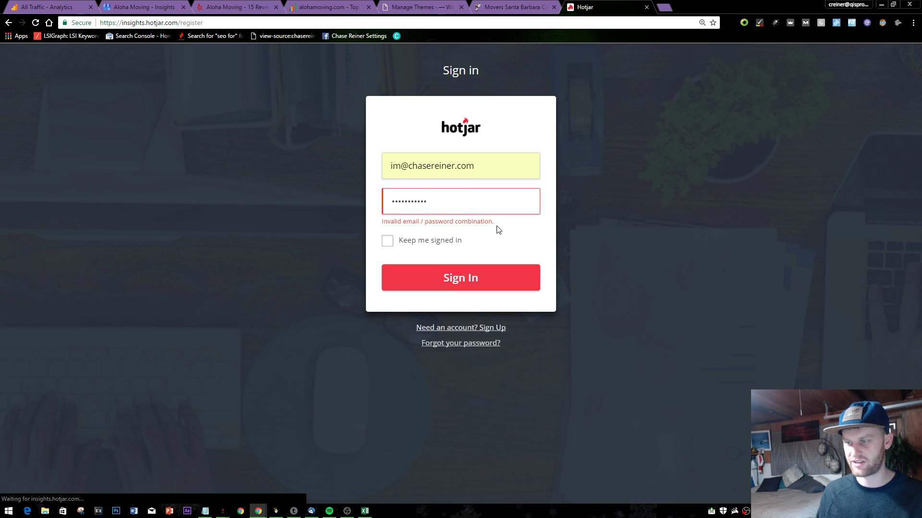
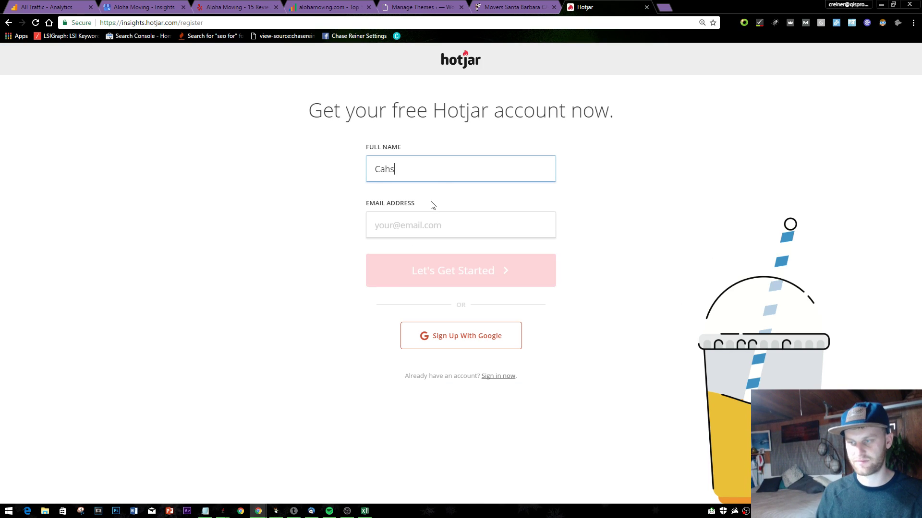
{"action": "key", "text": "BackSpace"}
{"action": "key", "text": "BackSpace"}
{"action": "key", "text": "BackSpace"}
{"action": "key", "text": "Tab"}
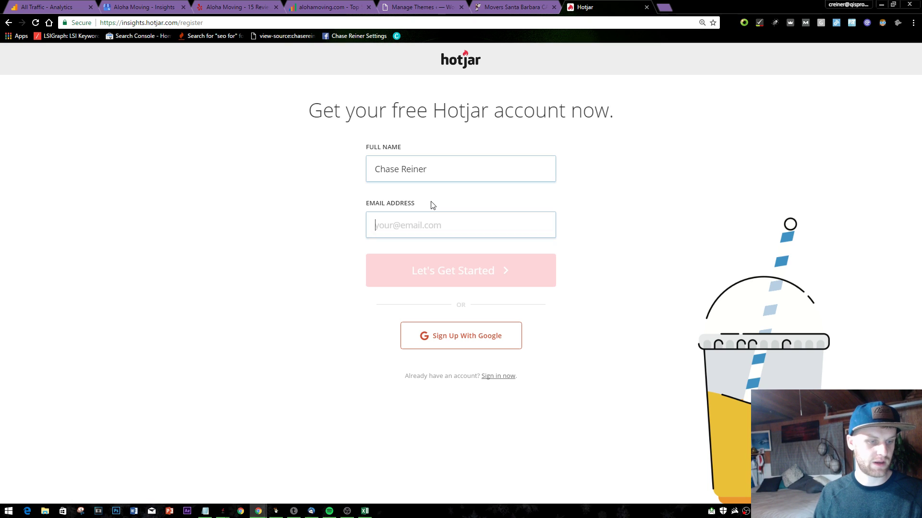
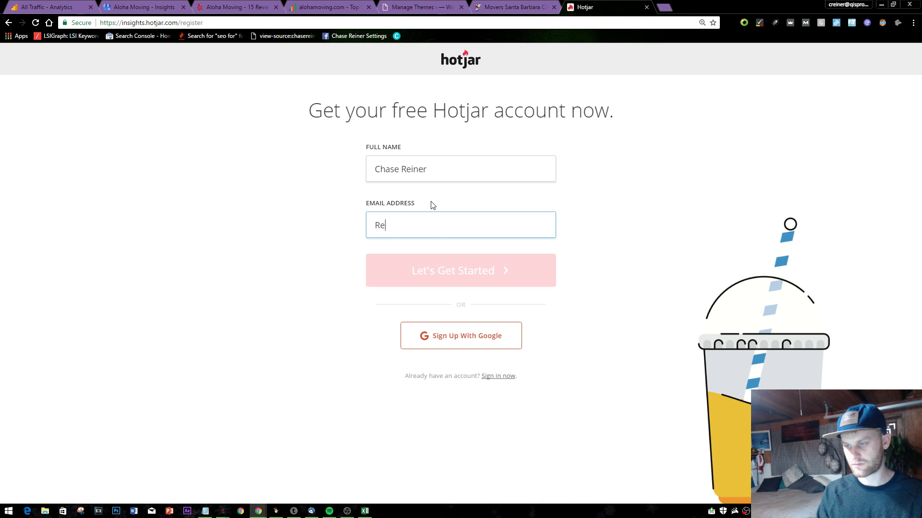
{"action": "key", "text": "BackSpace"}
{"action": "key", "text": "BackSpace"}
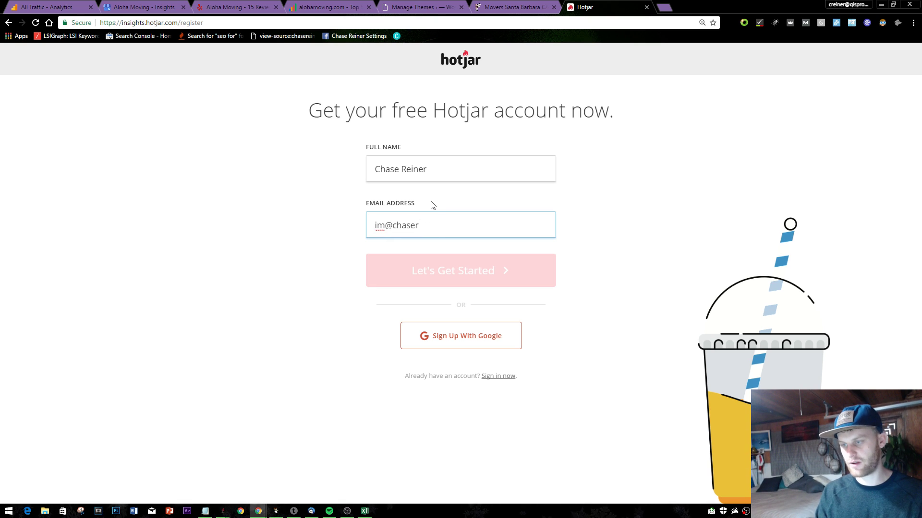
{"action": "key", "text": "Return"}
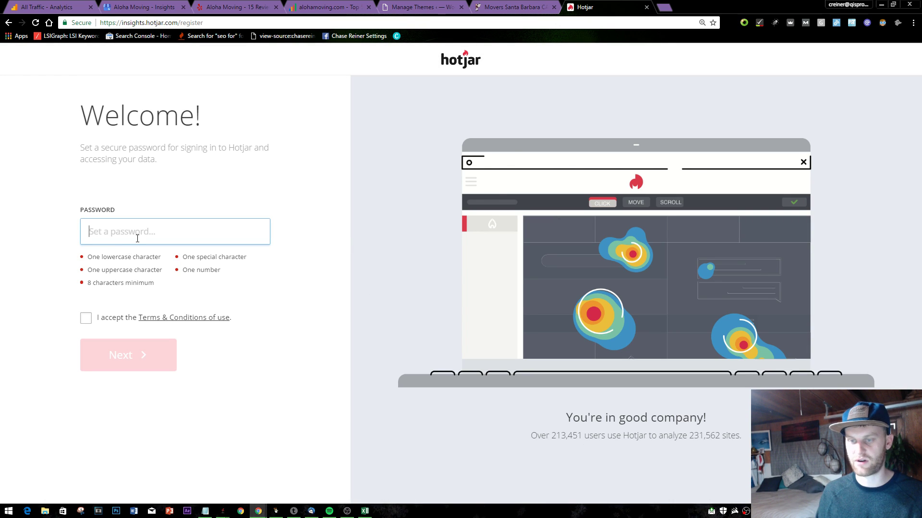
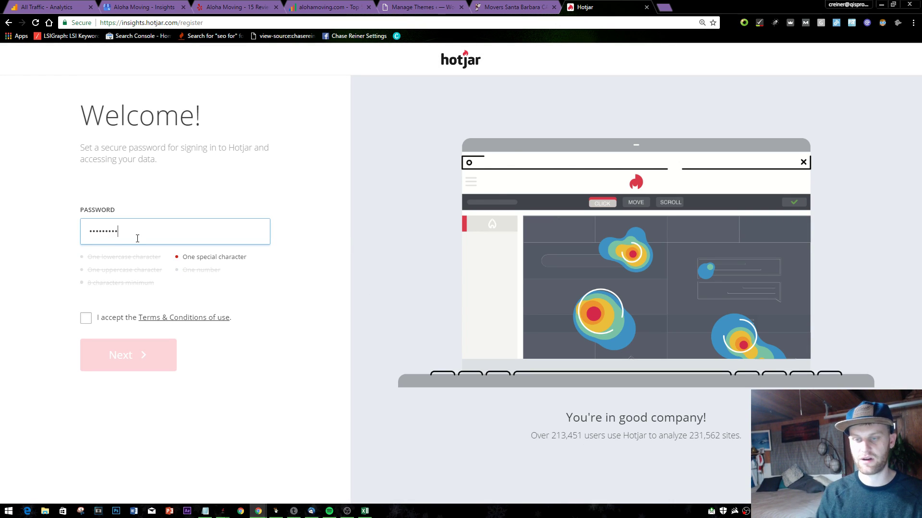
- Set a secure account password, accept the terms and continue to account customisation
{"action": "left_click", "coordinate": [102, 319]}
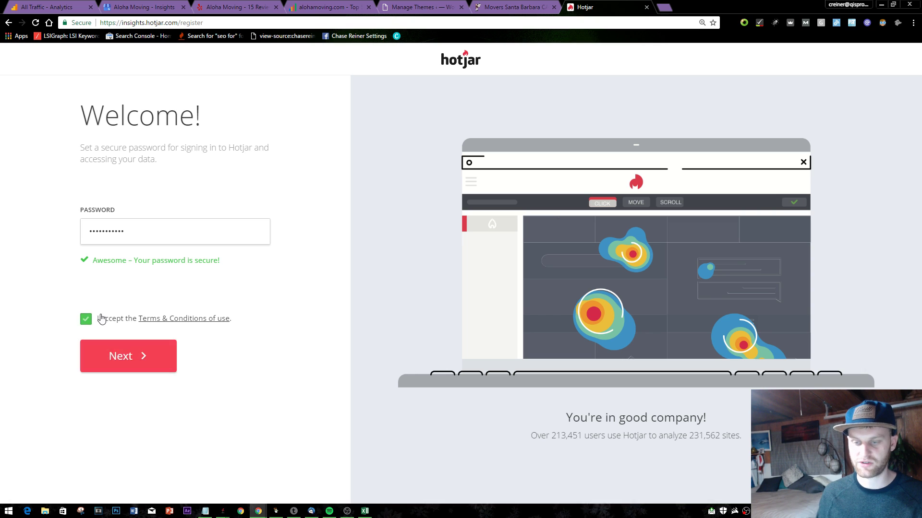
{"action": "left_click", "coordinate": [132, 346]}
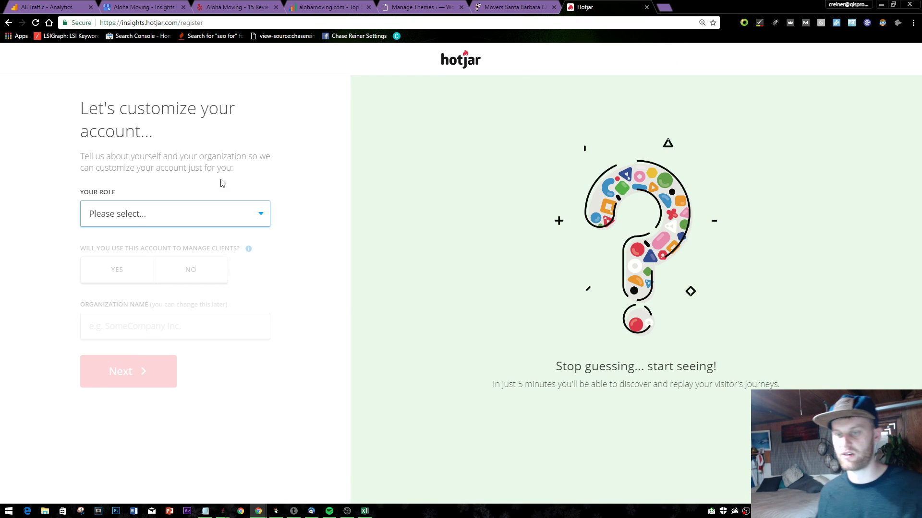
{"action": "left_click", "coordinate": [135, 211]}
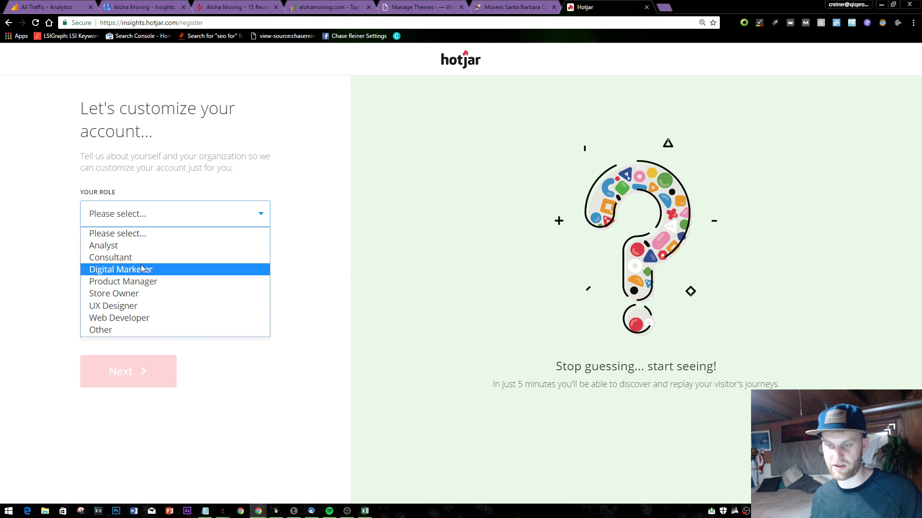
- Add '--consider youtube for local' to the Notepad to-do list, then return to Hotjar
{"action": "key", "text": "alt+Tab"}
{"action": "key", "text": "alt+Tab"}
{"action": "key", "text": "alt+Tab"}
{"action": "key", "text": "alt+Tab"}
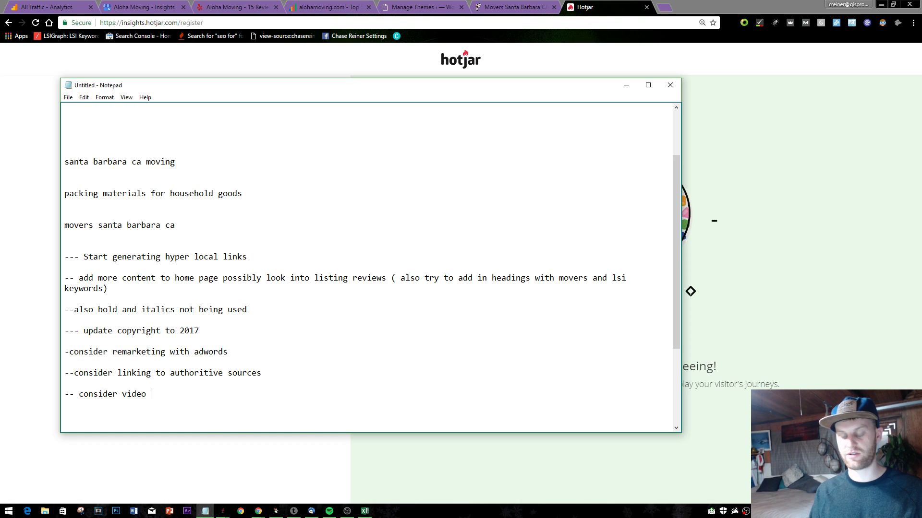
{"action": "type", "text": "--conside"}
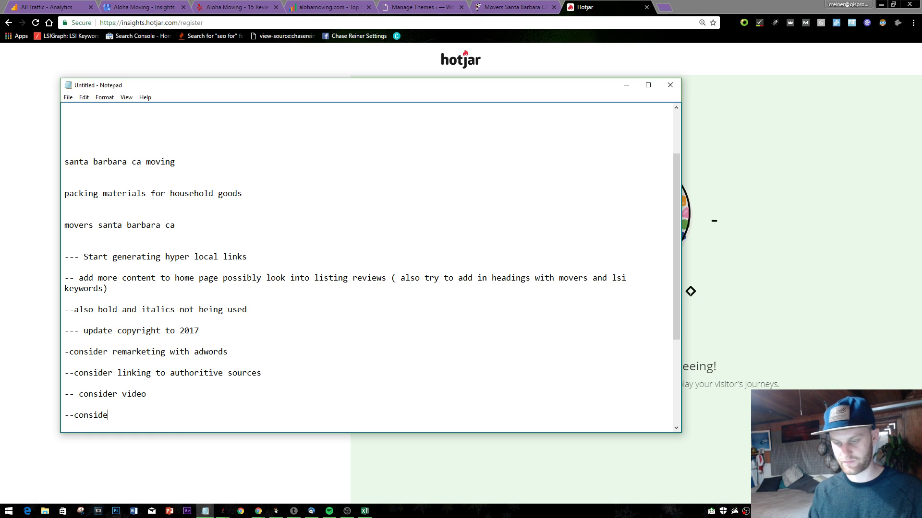
{"action": "type", "text": "r youtube"}
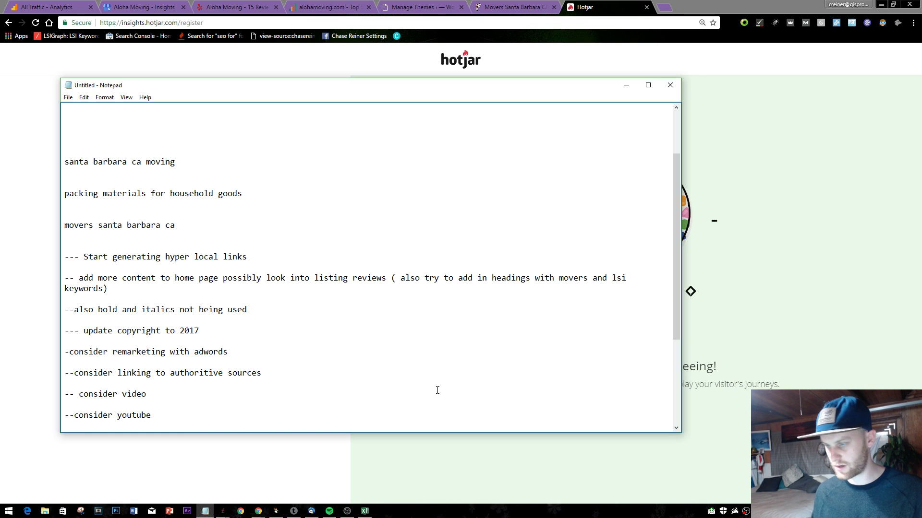
{"action": "type", "text": " for local"}
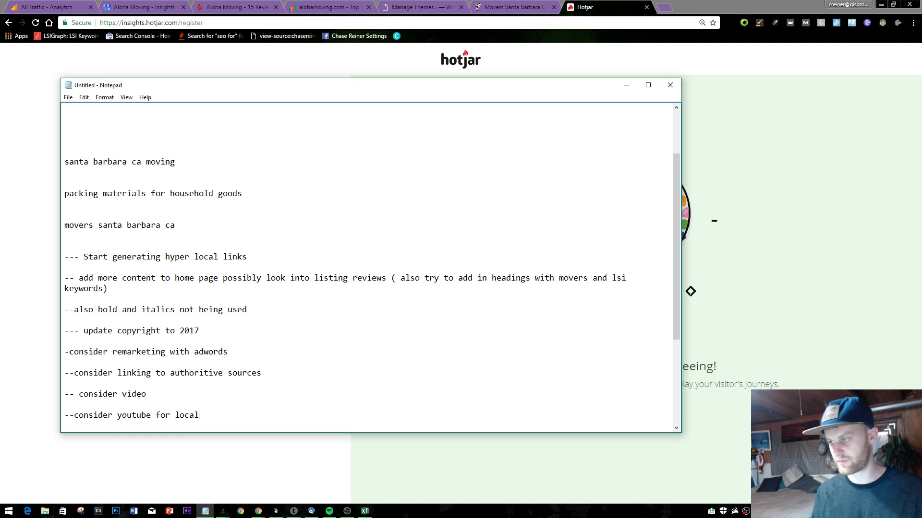
{"action": "left_click", "coordinate": [790, 249]}
{"action": "left_click", "coordinate": [212, 223]}
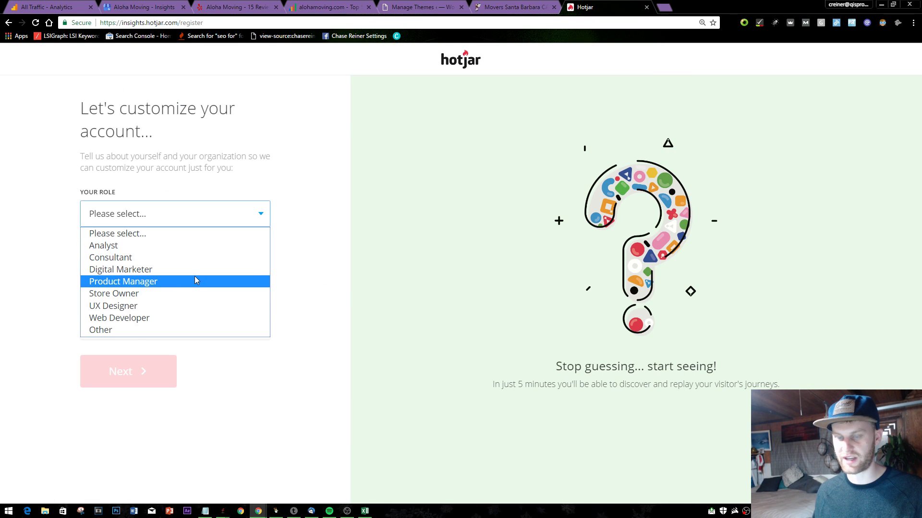
- Choose Digital Marketer as the Hotjar role and answer No to managing clients
{"action": "left_click", "coordinate": [313, 276]}
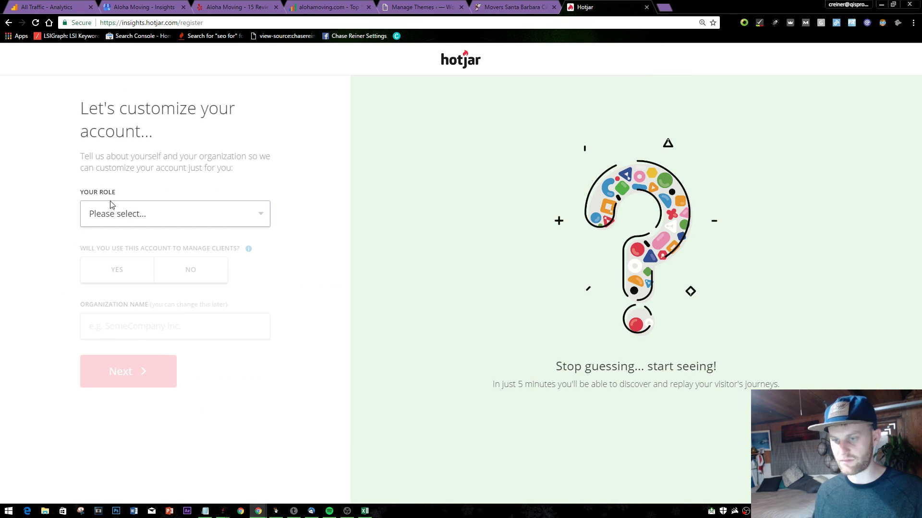
{"action": "left_click", "coordinate": [110, 204]}
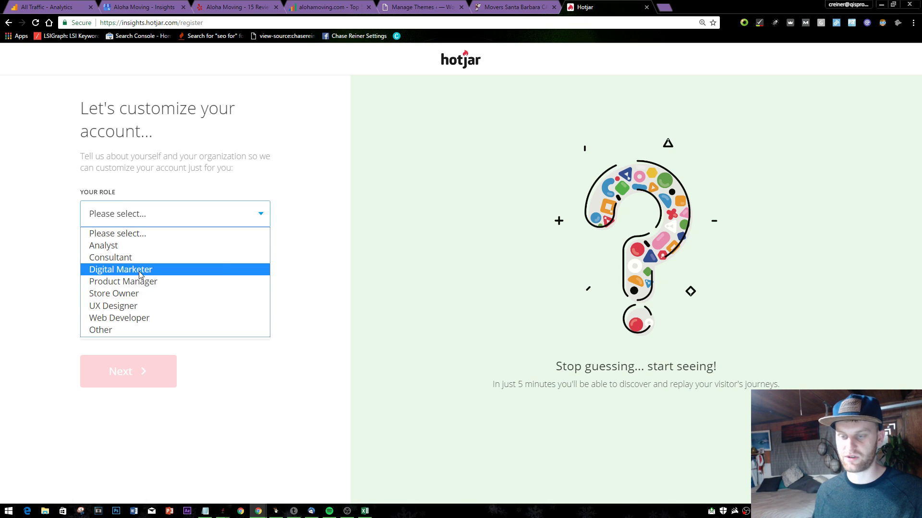
{"action": "left_click", "coordinate": [349, 252]}
{"action": "left_click", "coordinate": [192, 222]}
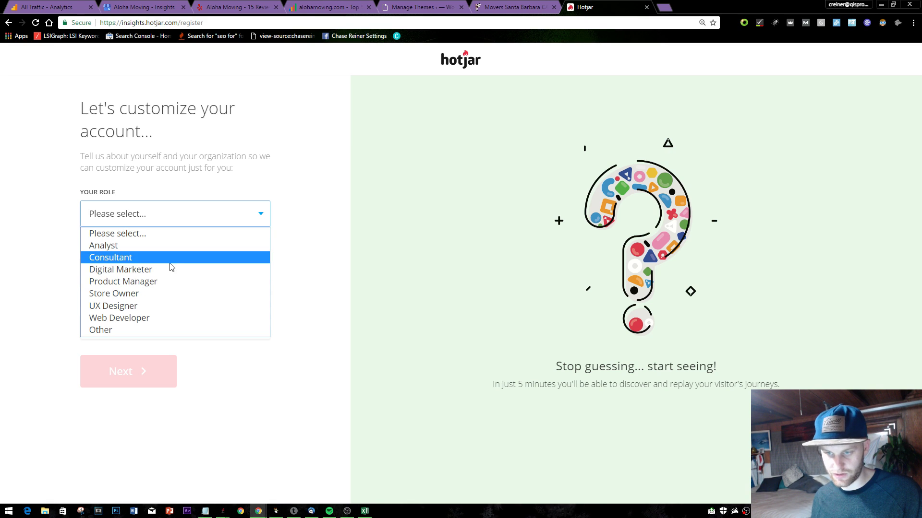
{"action": "left_click", "coordinate": [168, 270]}
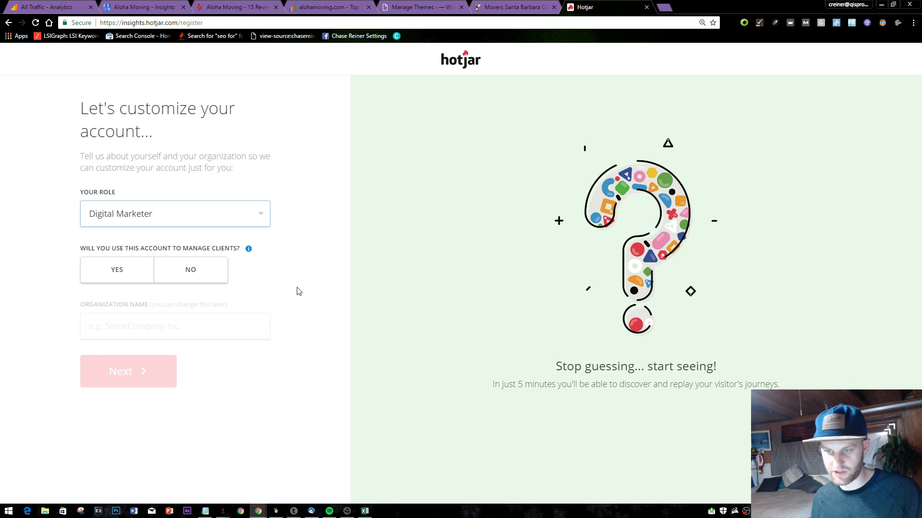
{"action": "left_click", "coordinate": [141, 283]}
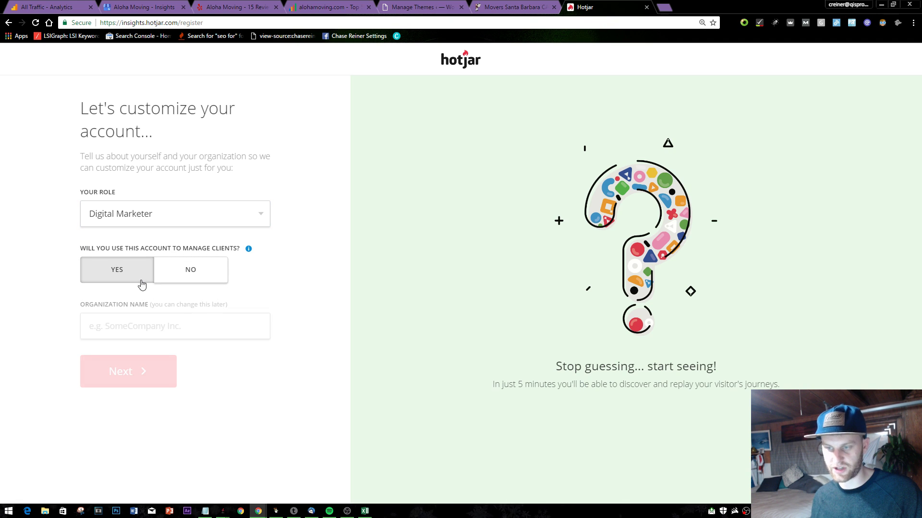
{"action": "left_click", "coordinate": [185, 269]}
- Name the organization Aloha Moving, submit it and pass the not-a-robot check
{"action": "left_click", "coordinate": [154, 335]}
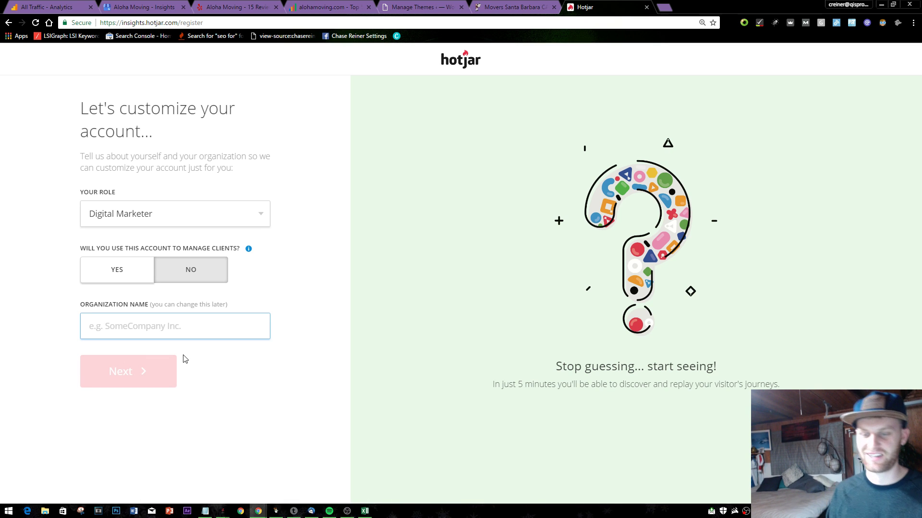
{"action": "type", "text": "Aloha Moving"}
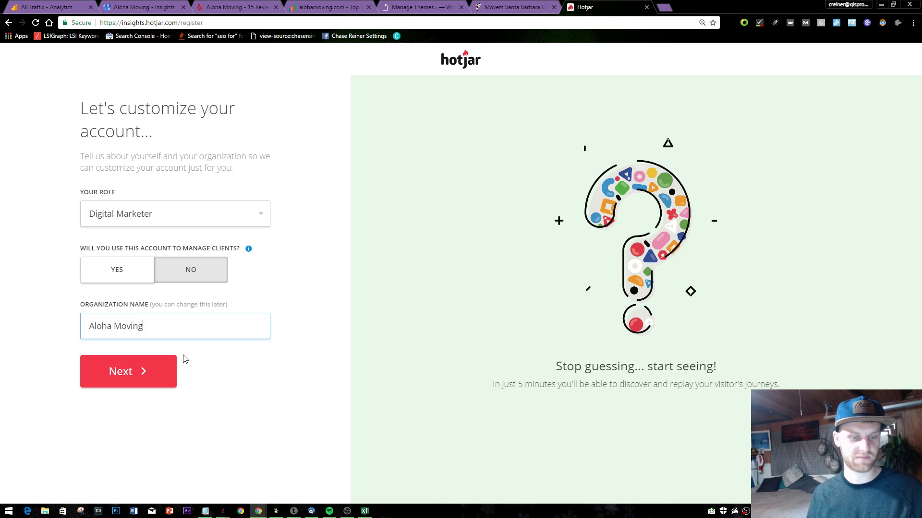
{"action": "left_click", "coordinate": [91, 375]}
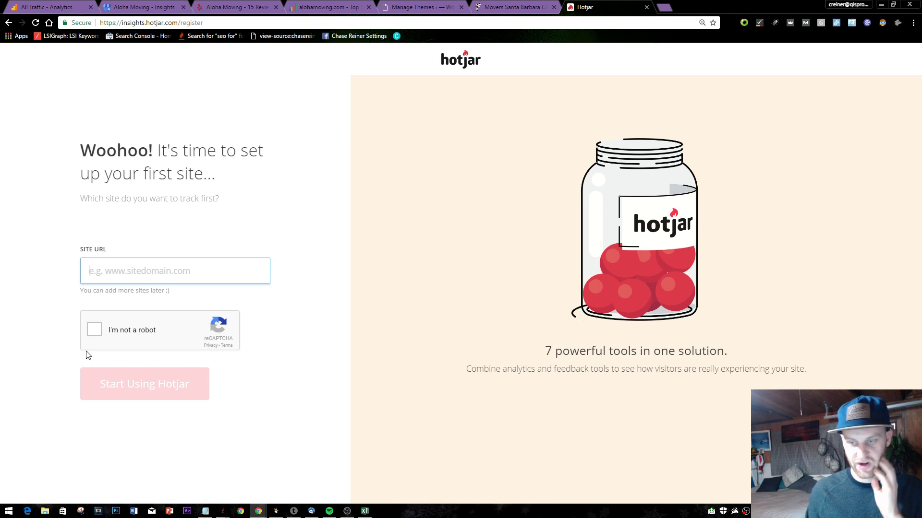
{"action": "left_click", "coordinate": [94, 330]}
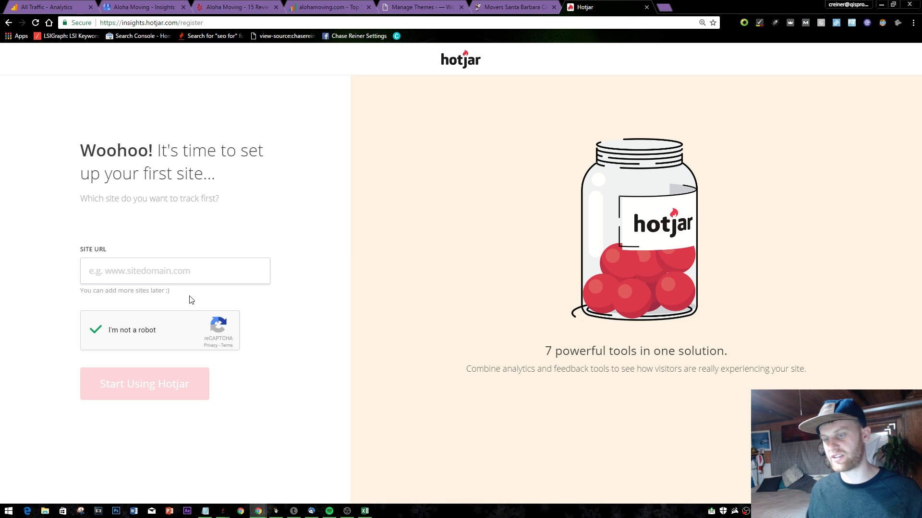
{"action": "left_click", "coordinate": [262, 274]}
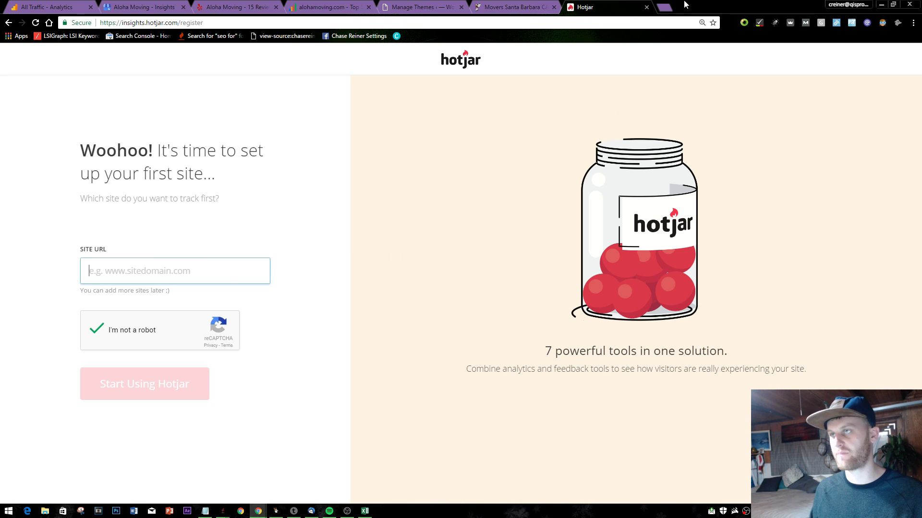
{"action": "left_click", "coordinate": [512, 7]}
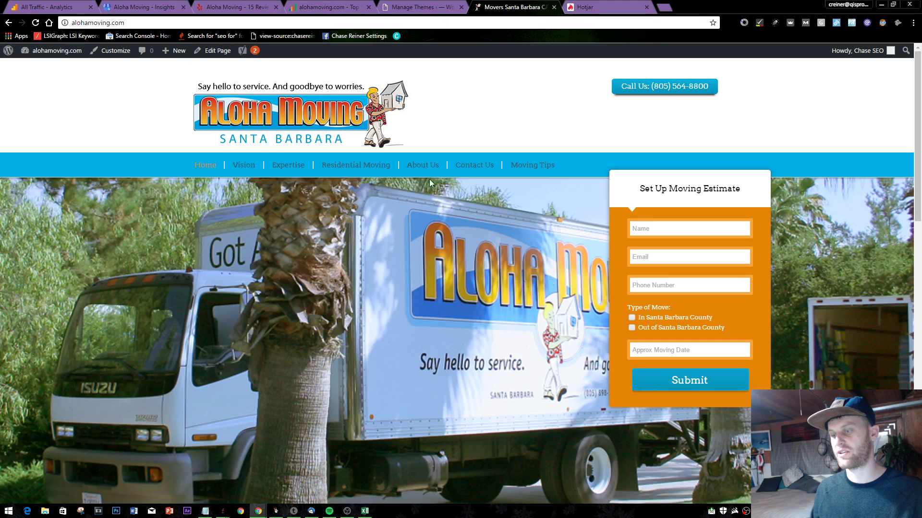
- Scroll through the alohamoving.com homepage from the hero section down to the footer
{"action": "scroll", "coordinate": [432, 202], "scroll_direction": "down", "scroll_amount": 10}
{"action": "scroll", "coordinate": [408, 226], "scroll_direction": "down", "scroll_amount": 2}
{"action": "scroll", "coordinate": [463, 278], "scroll_direction": "up", "scroll_amount": 5}
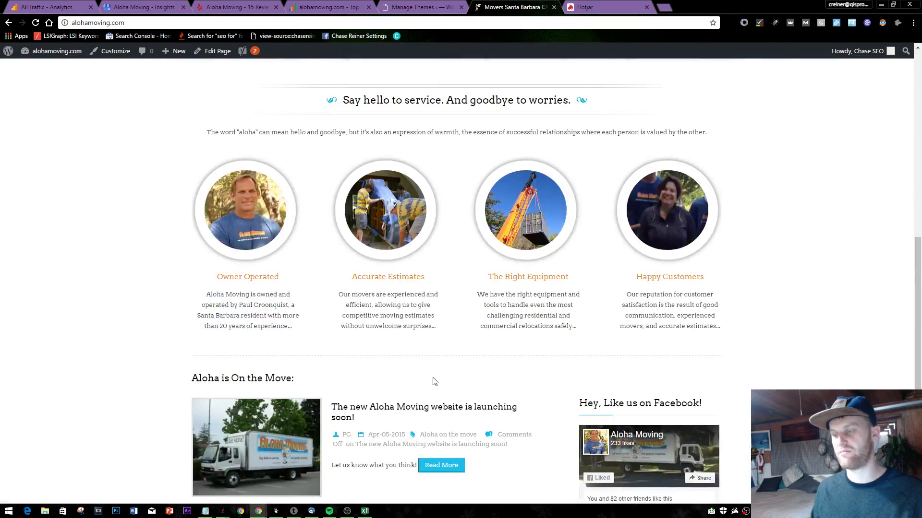
{"action": "scroll", "coordinate": [389, 315], "scroll_direction": "down", "scroll_amount": 1}
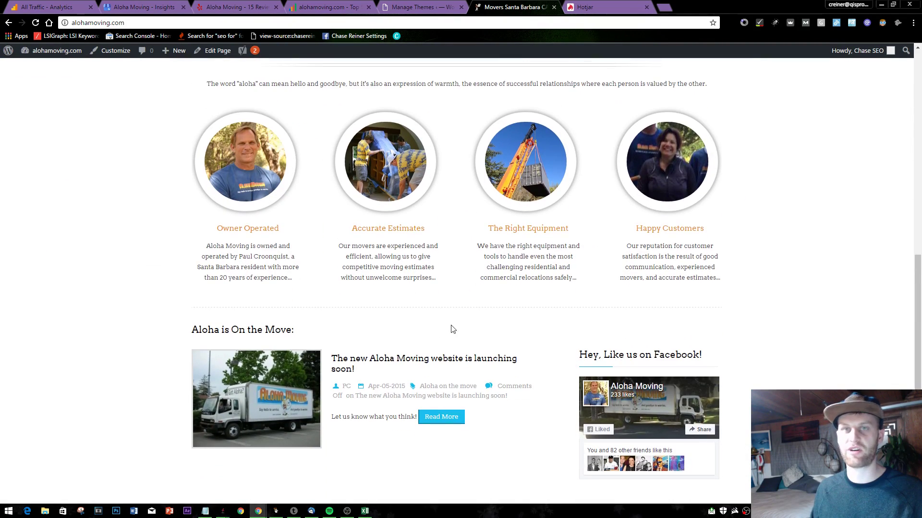
{"action": "scroll", "coordinate": [278, 247], "scroll_direction": "down", "scroll_amount": 4}
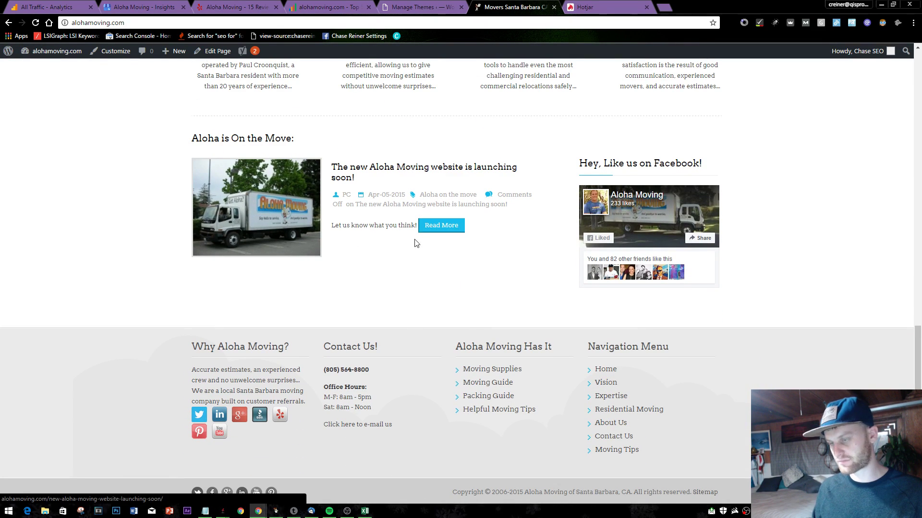
{"action": "double_click", "coordinate": [378, 226]}
{"action": "left_click", "coordinate": [373, 278]}
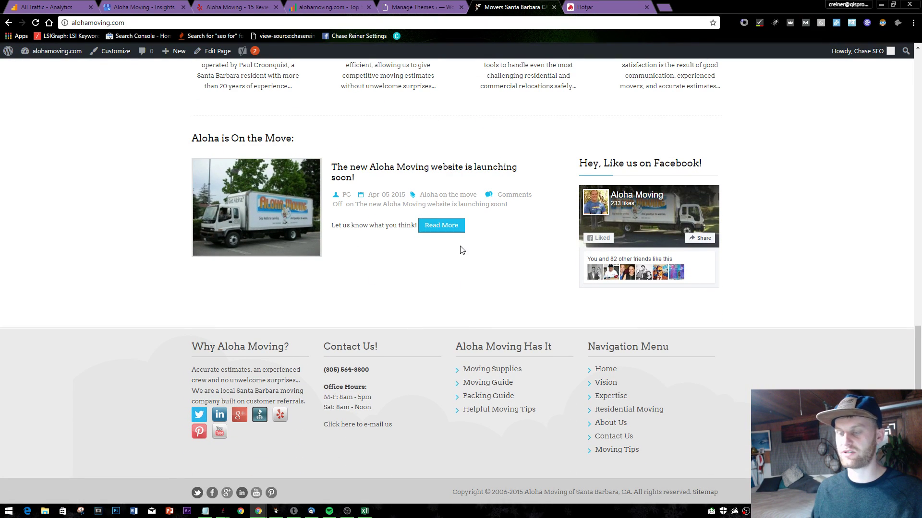
{"action": "scroll", "coordinate": [461, 250], "scroll_direction": "up", "scroll_amount": 10}
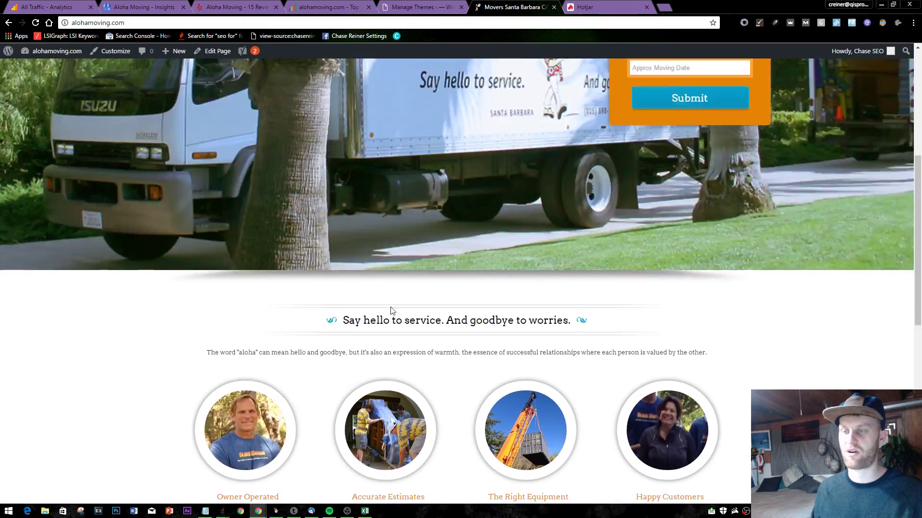
{"action": "scroll", "coordinate": [391, 311], "scroll_direction": "down", "scroll_amount": 8}
{"action": "scroll", "coordinate": [531, 321], "scroll_direction": "up", "scroll_amount": 12}
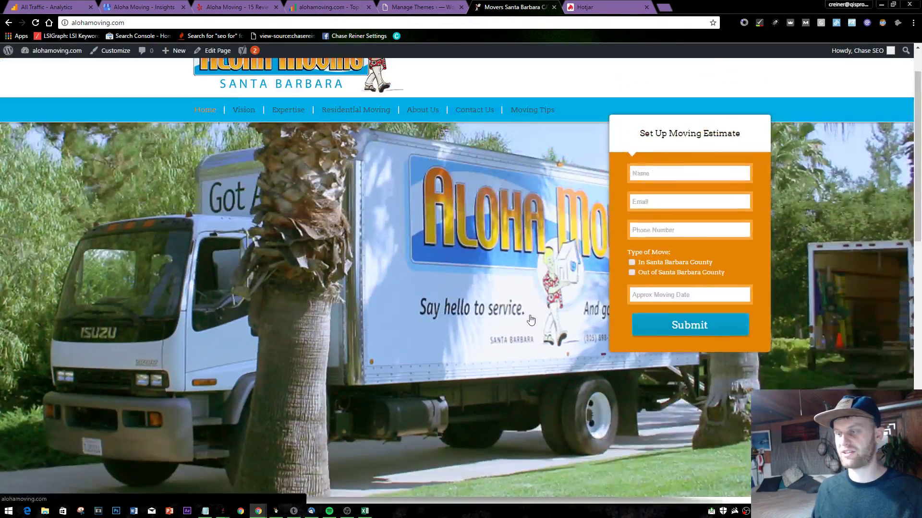
{"action": "scroll", "coordinate": [531, 320], "scroll_direction": "up", "scroll_amount": 1}
{"action": "scroll", "coordinate": [542, 288], "scroll_direction": "down", "scroll_amount": 10}
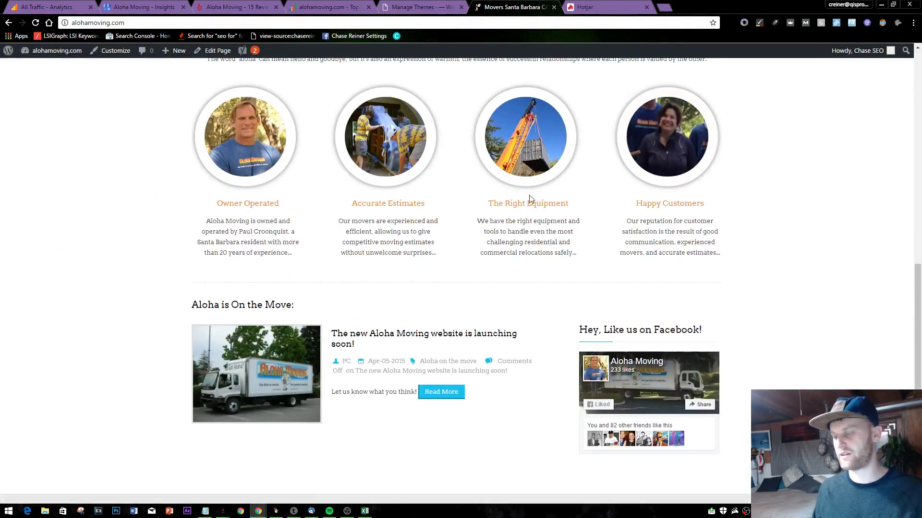
{"action": "scroll", "coordinate": [573, 161], "scroll_direction": "down", "scroll_amount": 3}
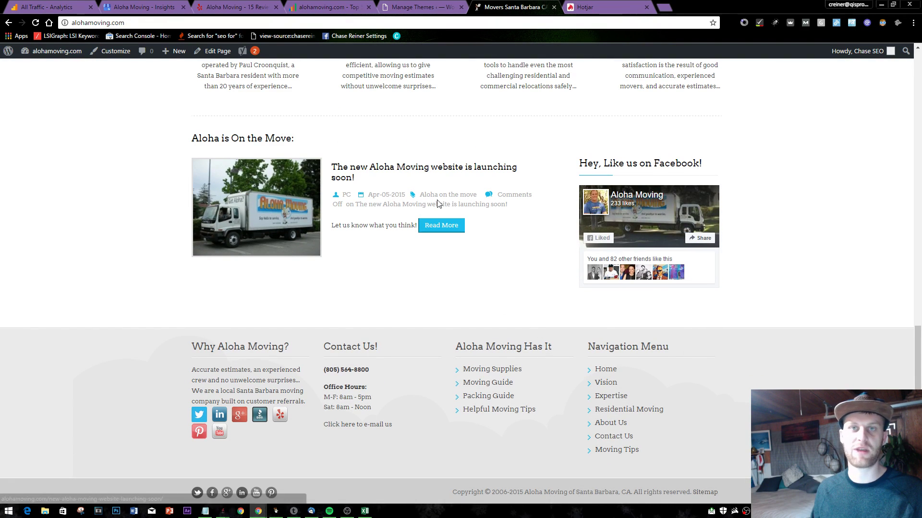
{"action": "scroll", "coordinate": [384, 234], "scroll_direction": "up", "scroll_amount": 15}
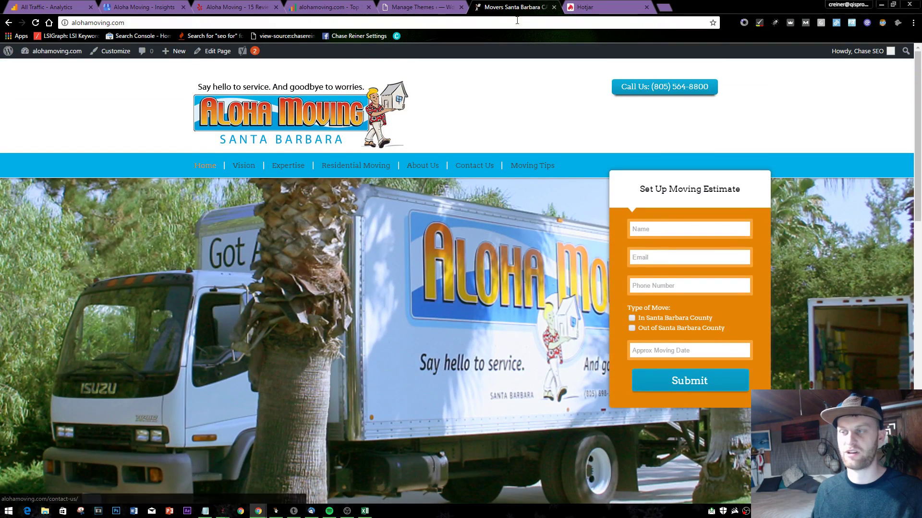
- Move past the Themes and Movers Santa Barbara tabs to Hotjar's first-site setup page
{"action": "left_click", "coordinate": [411, 7]}
{"action": "left_click", "coordinate": [516, 6]}
{"action": "left_click", "coordinate": [591, 7]}
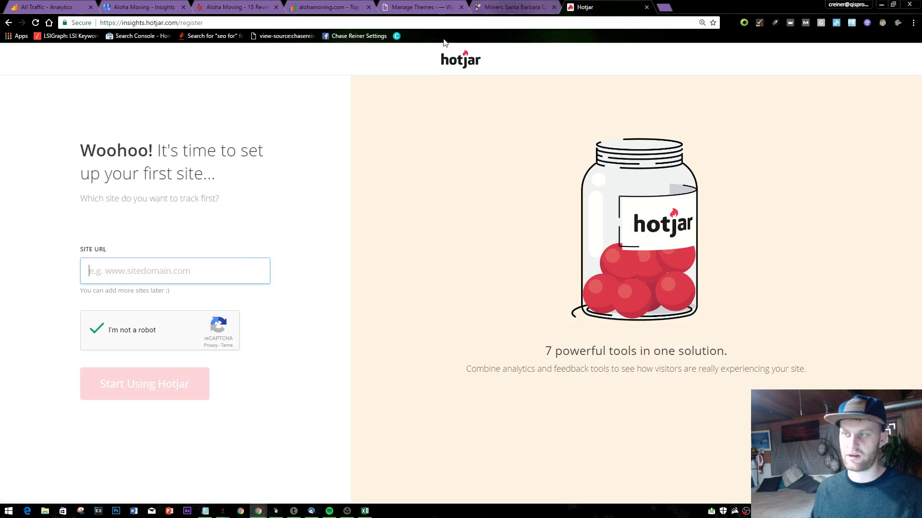
- Check alohamoving.com's connection security and add '-- consider ssl' to the Notepad to-do list
{"action": "type", "text": "htt"}
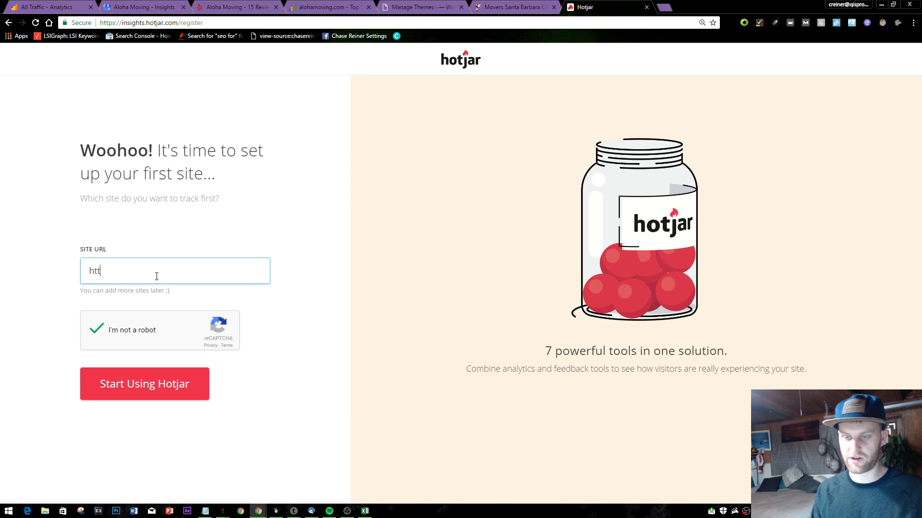
{"action": "type", "text": "p://"}
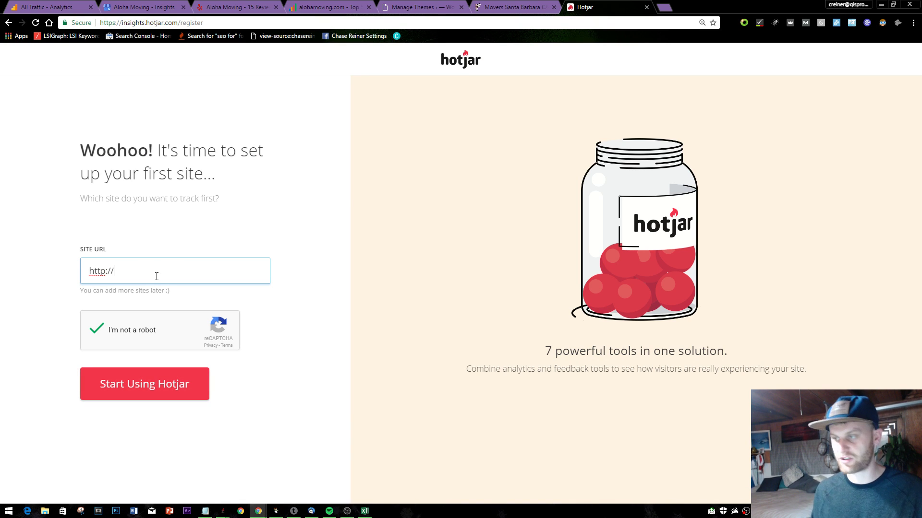
{"action": "left_click", "coordinate": [486, 5]}
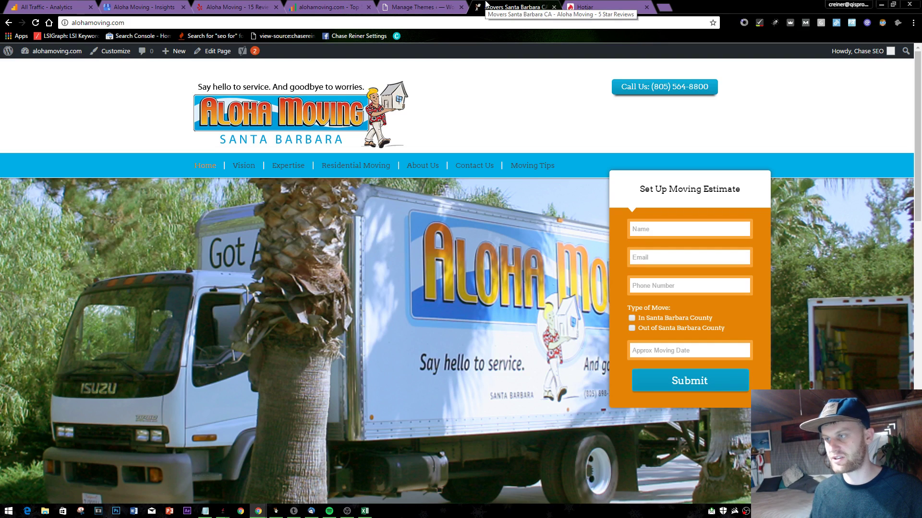
{"action": "left_click", "coordinate": [65, 22]}
{"action": "key", "text": "alt+Tab"}
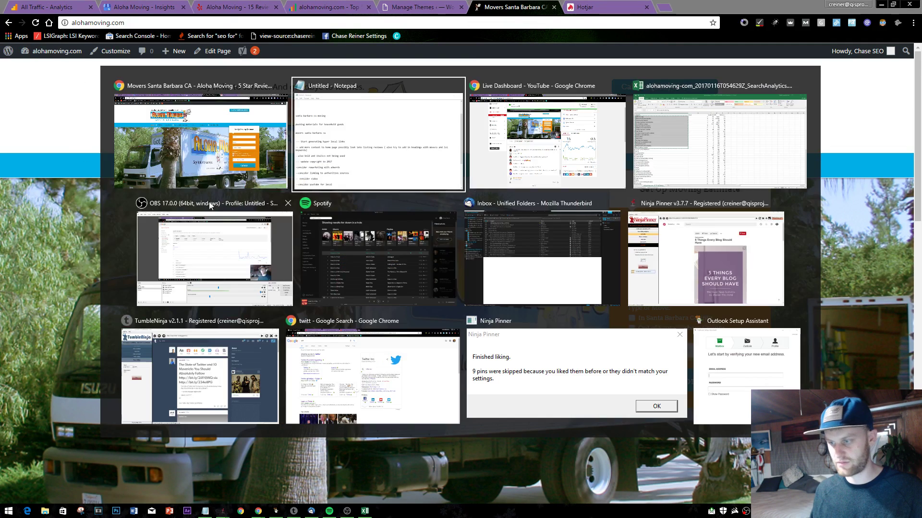
{"action": "key", "text": "Return"}
{"action": "key", "text": "Return"}
{"action": "type", "text": "--"}
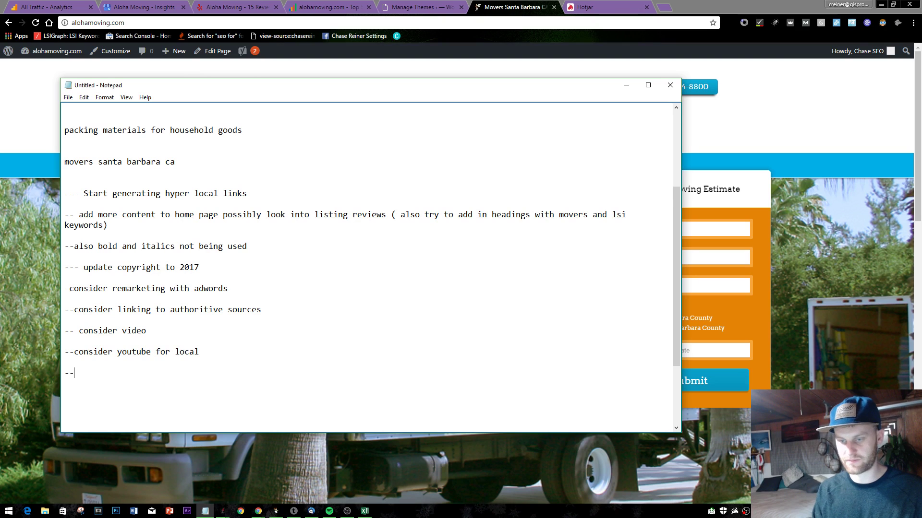
{"action": "type", "text": " consider ssl"}
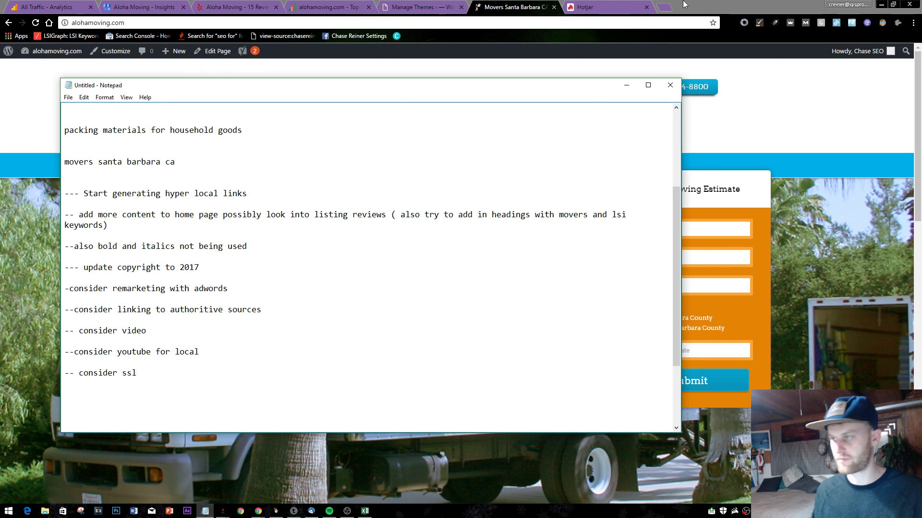
{"action": "left_click", "coordinate": [684, 5]}
{"action": "key", "text": "ctrl+Tab"}
{"action": "left_click", "coordinate": [149, 267]}
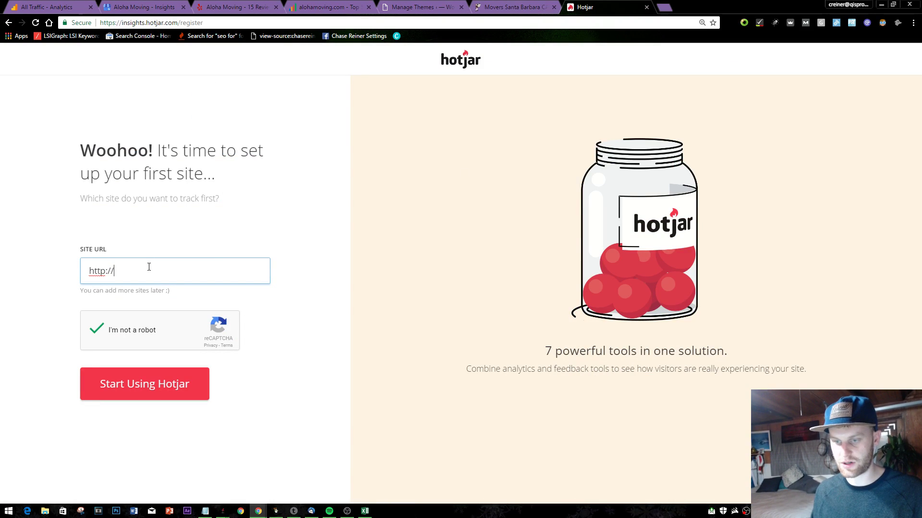
{"action": "left_click", "coordinate": [511, 7]}
{"action": "left_click", "coordinate": [641, 4]}
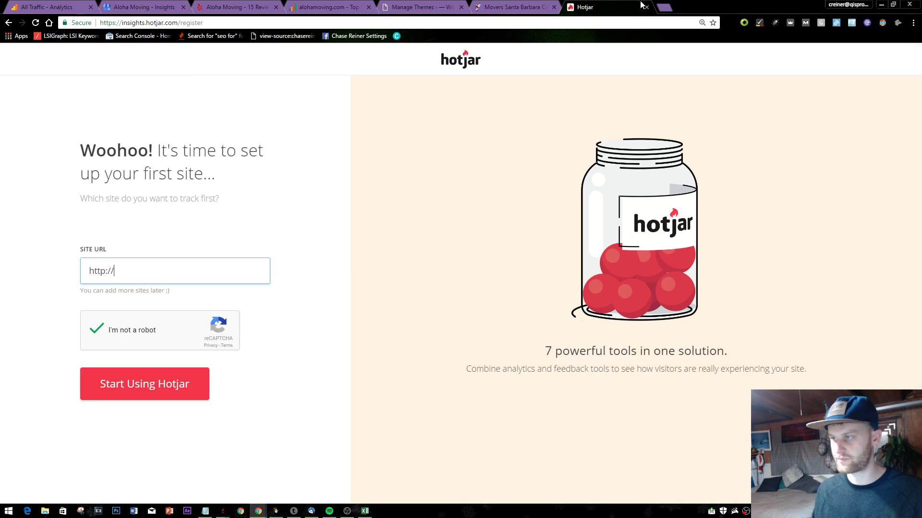
{"action": "key", "text": "ctrl+a"}
{"action": "type", "text": "http://alohamoving.com/"}
{"action": "left_click", "coordinate": [144, 395]}
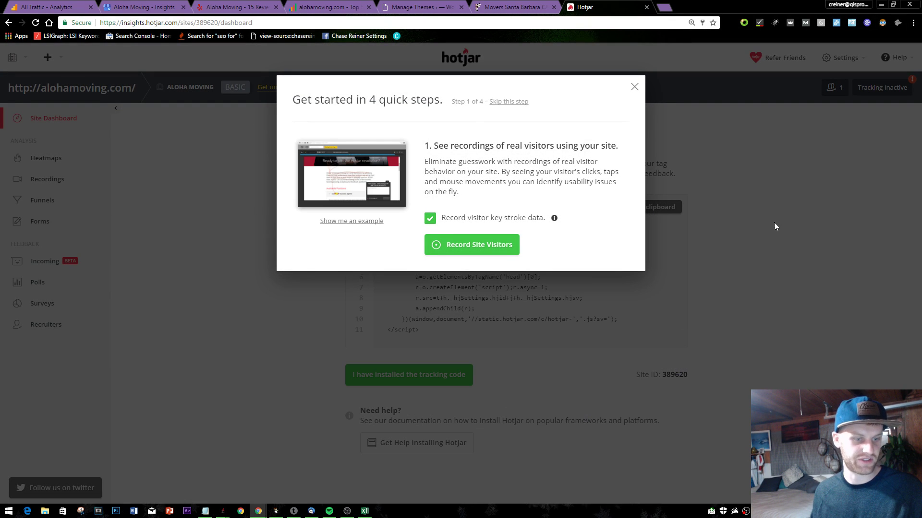
- Create a homepage heatmap and add a feedback question without asking for email
{"action": "left_click", "coordinate": [469, 247]}
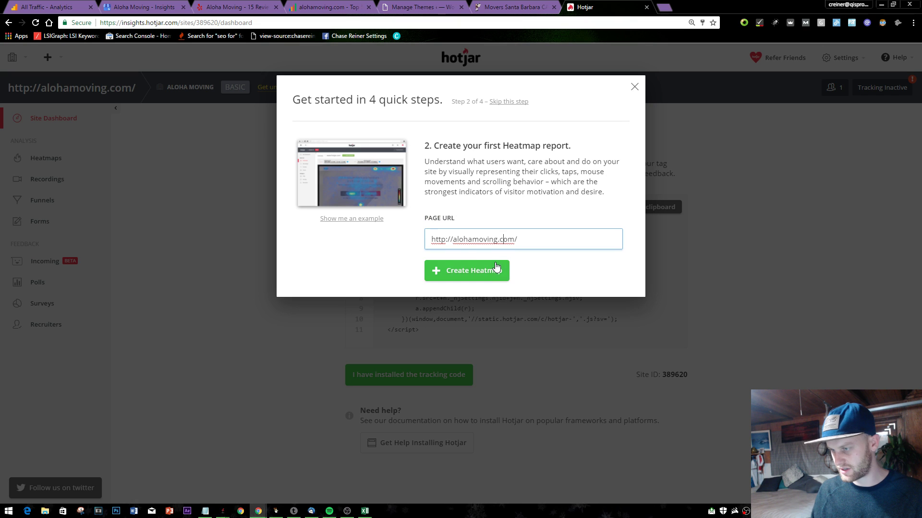
{"action": "left_click", "coordinate": [496, 267]}
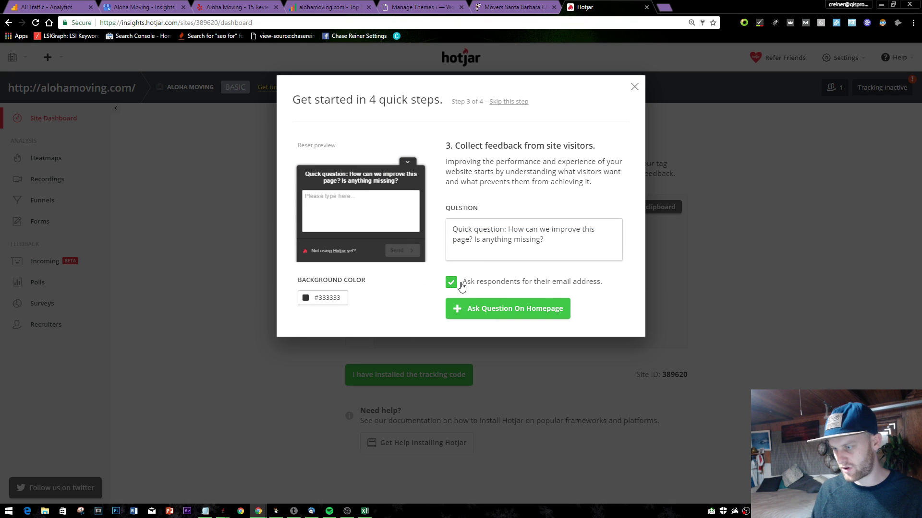
{"action": "left_click", "coordinate": [460, 285]}
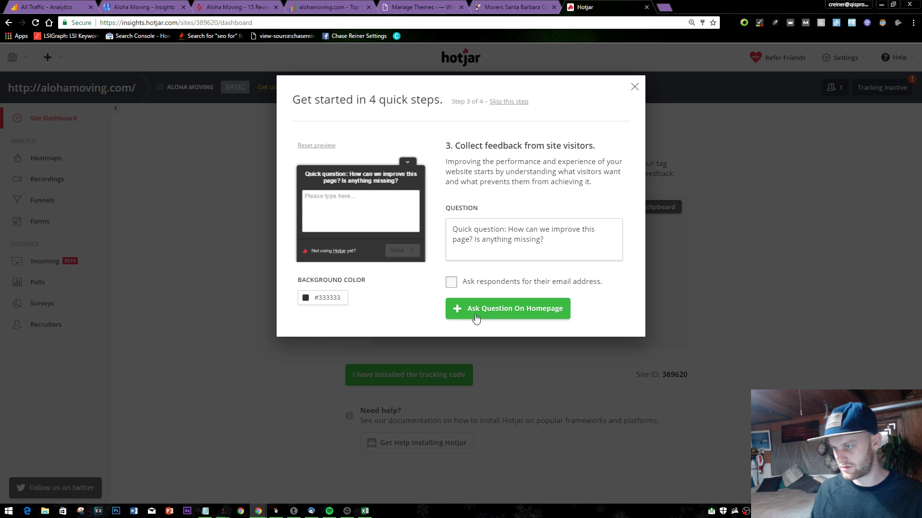
{"action": "left_click", "coordinate": [525, 103]}
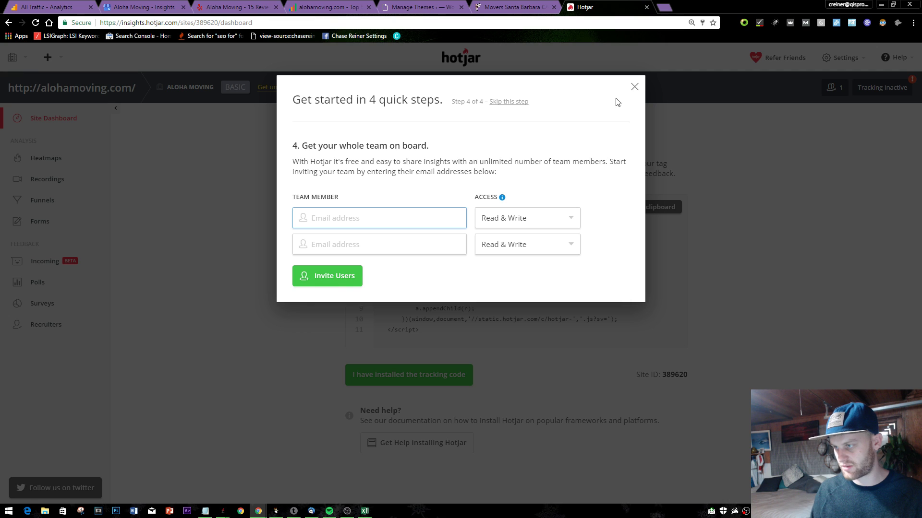
- Close the getting-started steps and advance the guided tour through Your Sites and Settings to its end
{"action": "left_click", "coordinate": [634, 87]}
{"action": "key", "text": "ctrl+a"}
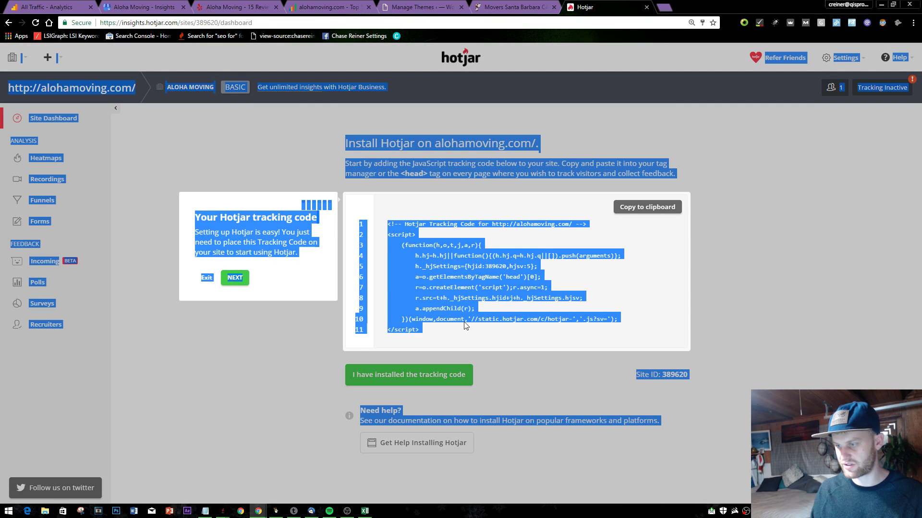
{"action": "left_click", "coordinate": [440, 338]}
{"action": "left_click", "coordinate": [235, 277]}
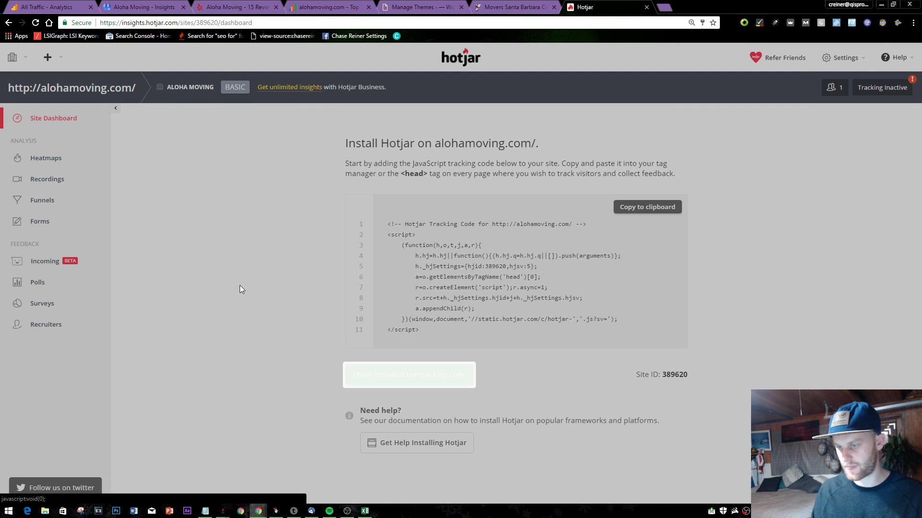
{"action": "left_click", "coordinate": [435, 332]}
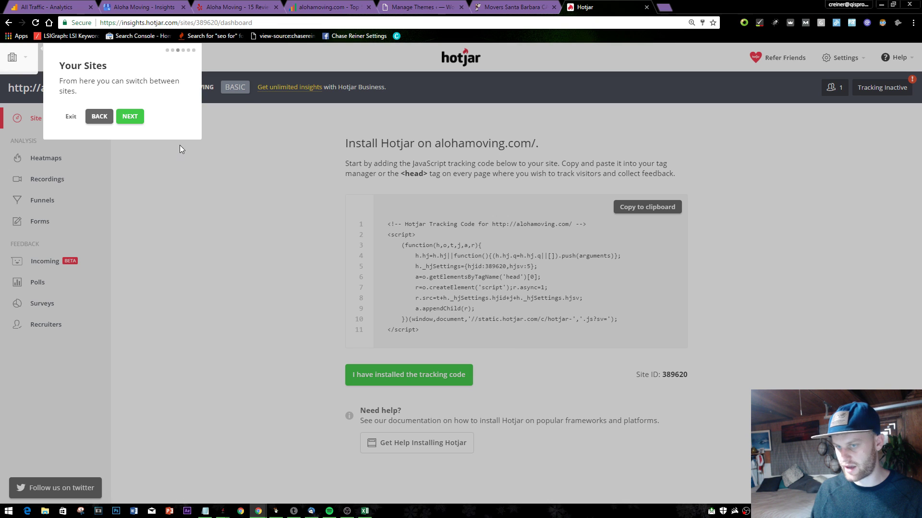
{"action": "left_click", "coordinate": [130, 116]}
{"action": "left_click", "coordinate": [199, 177]}
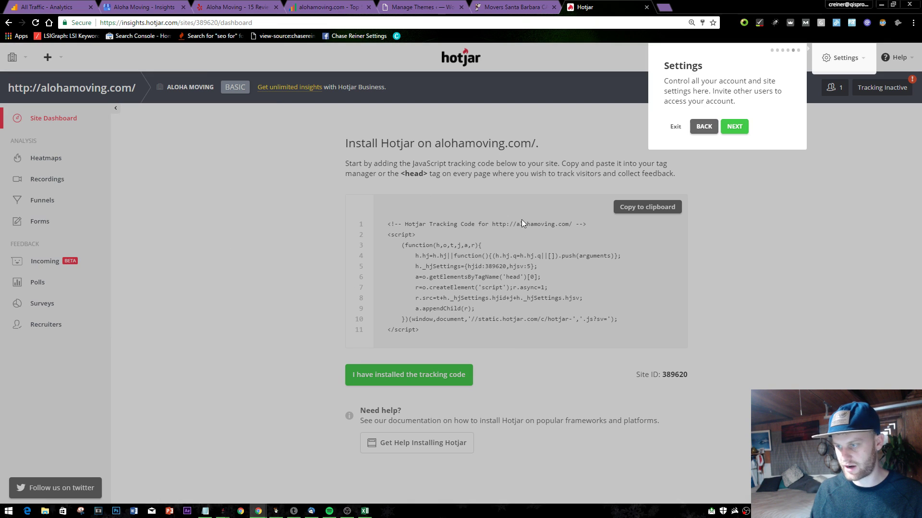
{"action": "left_click", "coordinate": [732, 128]}
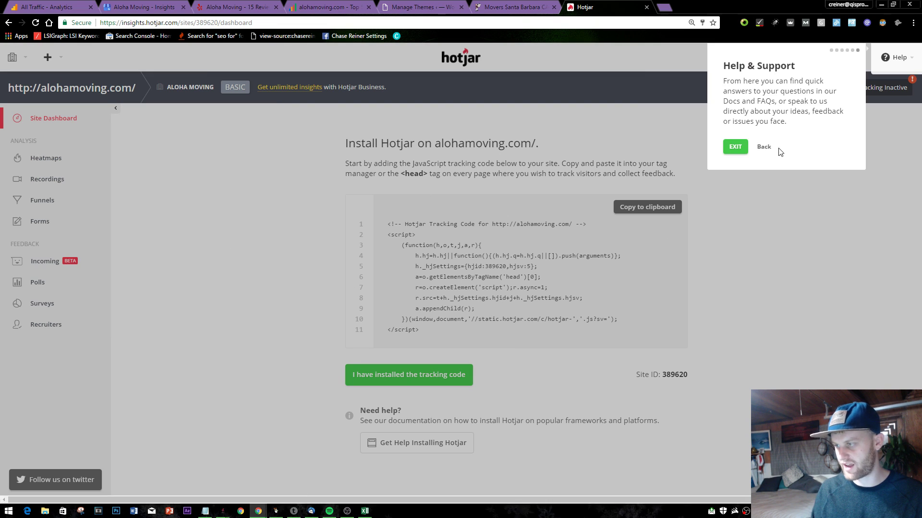
{"action": "left_click", "coordinate": [735, 147]}
- Copy the Hotjar tracking code and return to the WordPress Themes page
{"action": "key", "text": "ctrl+a"}
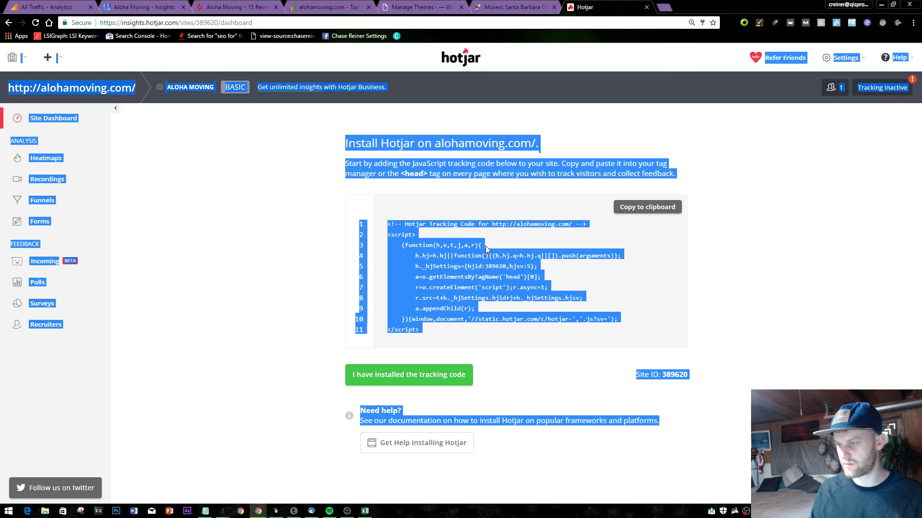
{"action": "left_click", "coordinate": [443, 318]}
{"action": "left_click", "coordinate": [638, 208]}
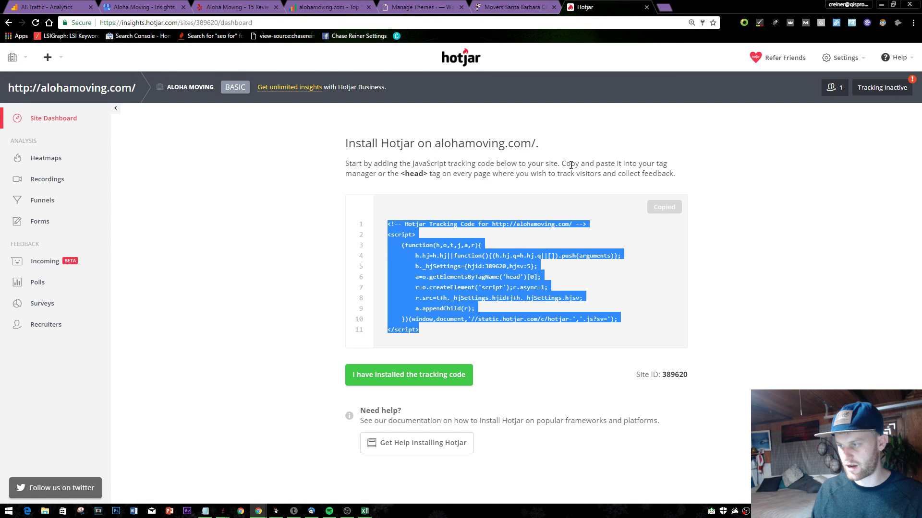
{"action": "left_click", "coordinate": [511, 6]}
{"action": "left_click", "coordinate": [417, 6]}
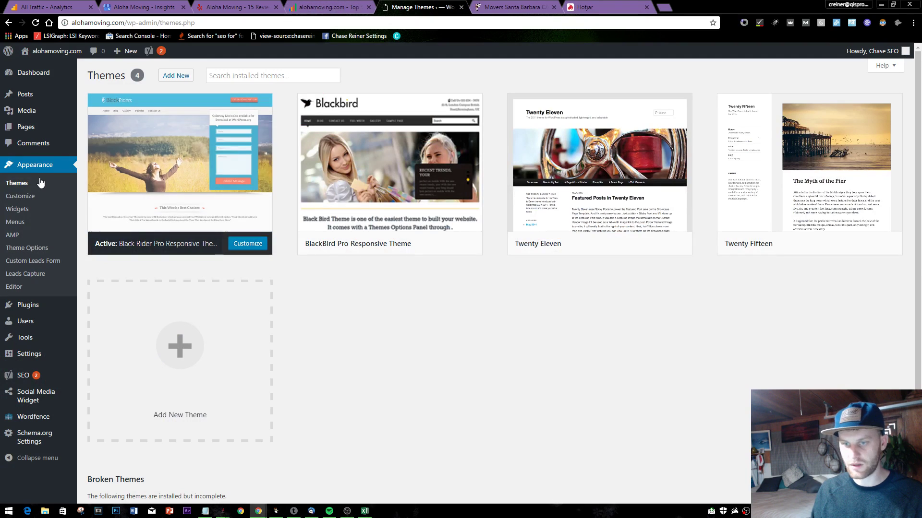
- In Black Rider Theme Options, change the footer copyright to 2006–2017 and save
{"action": "left_click", "coordinate": [50, 247]}
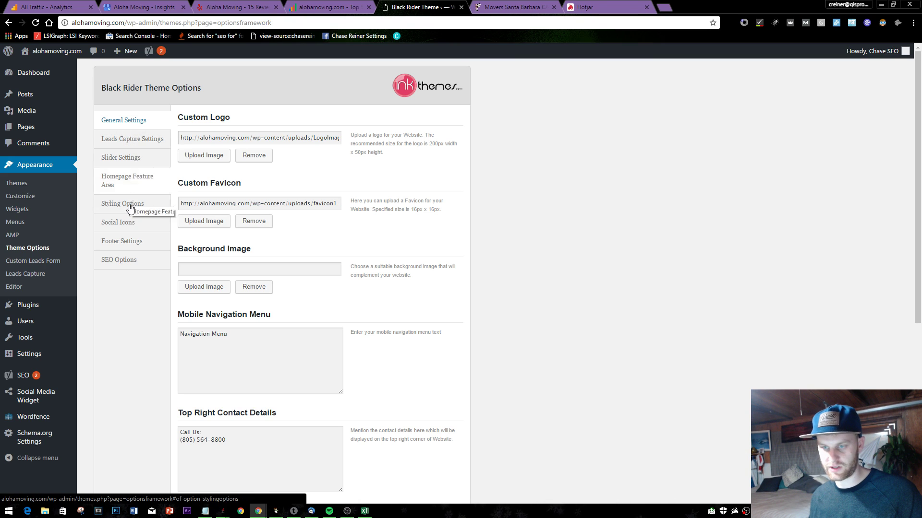
{"action": "left_click", "coordinate": [137, 259]}
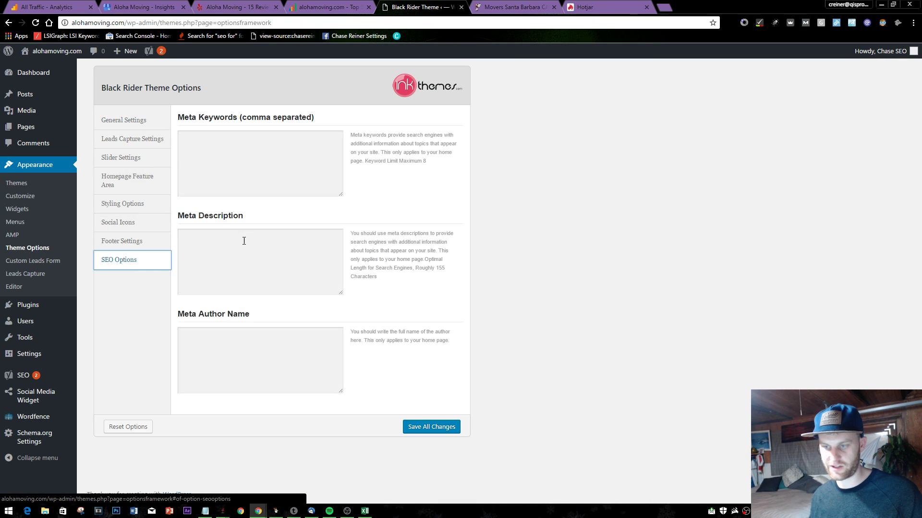
{"action": "left_click", "coordinate": [264, 283]}
{"action": "left_click", "coordinate": [254, 347]}
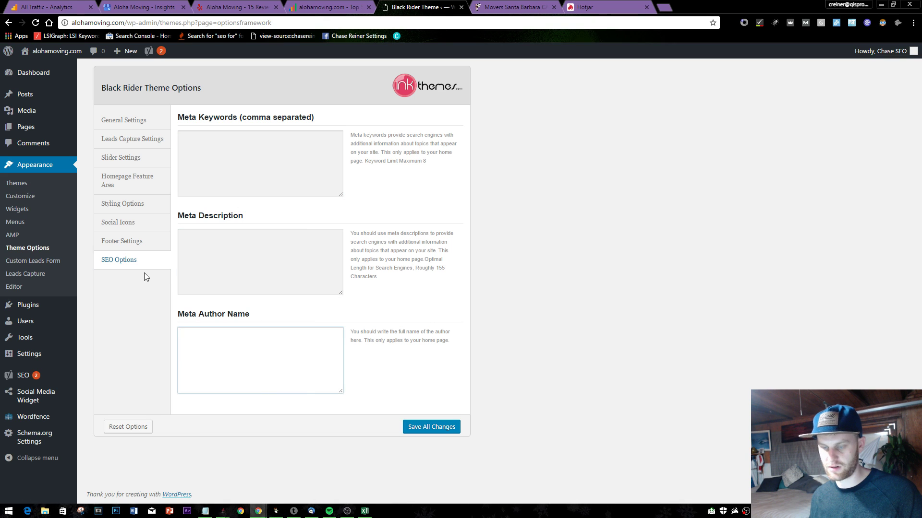
{"action": "left_click", "coordinate": [130, 241]}
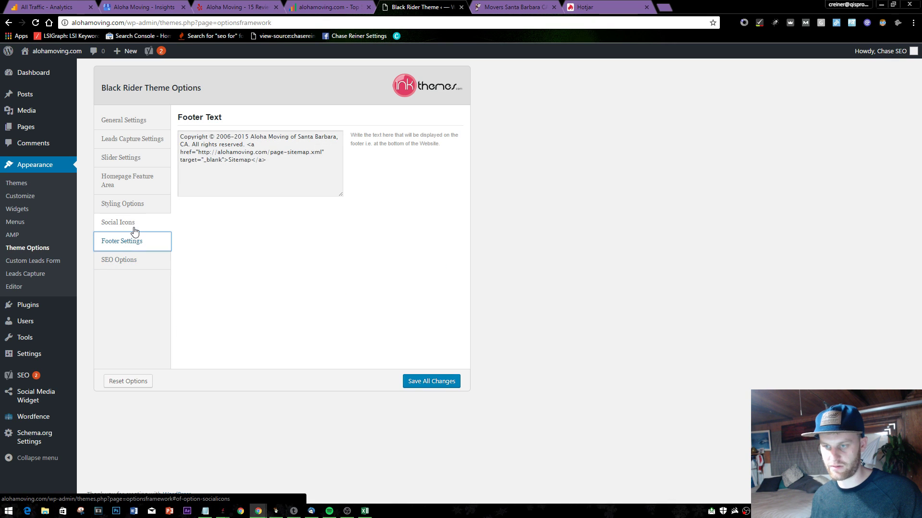
{"action": "left_click", "coordinate": [135, 232]}
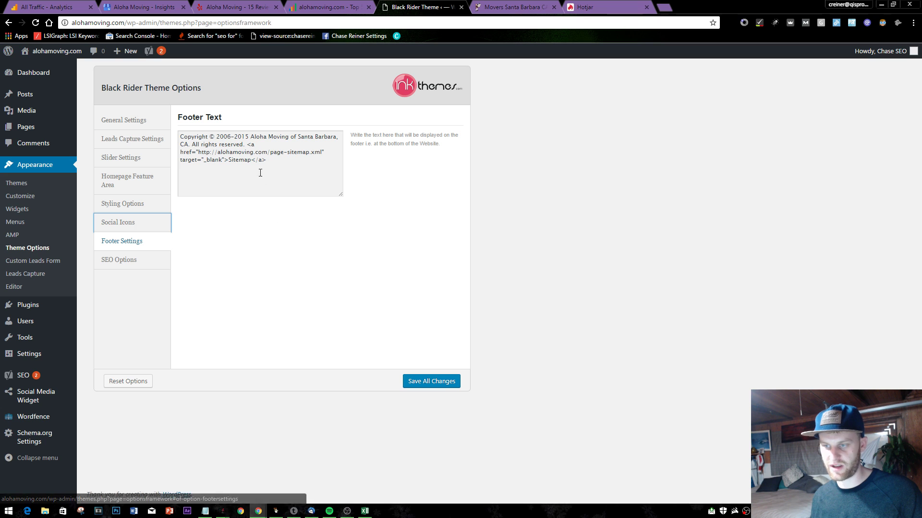
{"action": "left_click", "coordinate": [246, 137]}
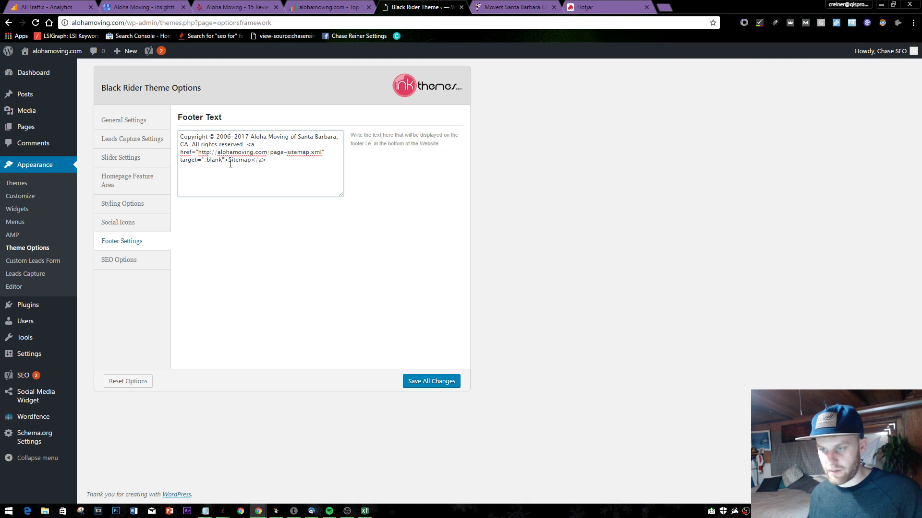
{"action": "left_click", "coordinate": [436, 384]}
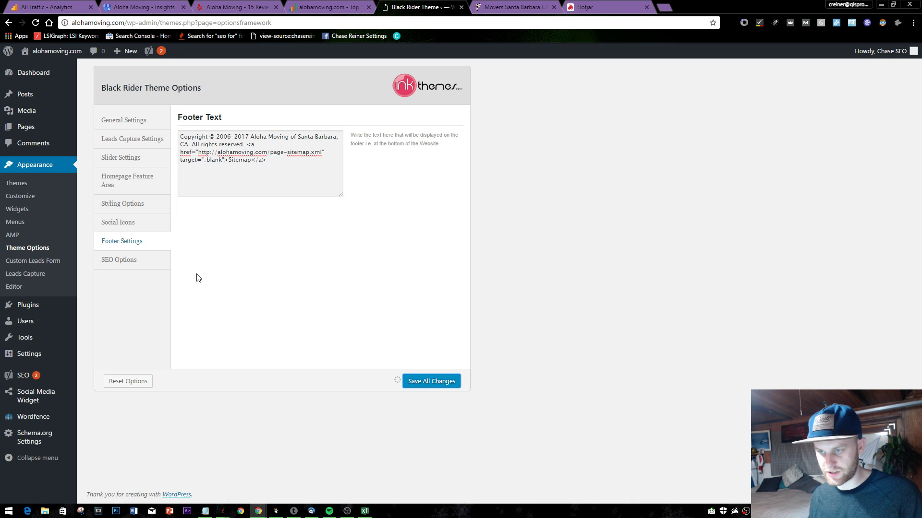
- Look over the social icons, styling and homepage feature area settings, including the main heading and sub heading
{"action": "left_click", "coordinate": [132, 223]}
{"action": "left_click", "coordinate": [129, 203]}
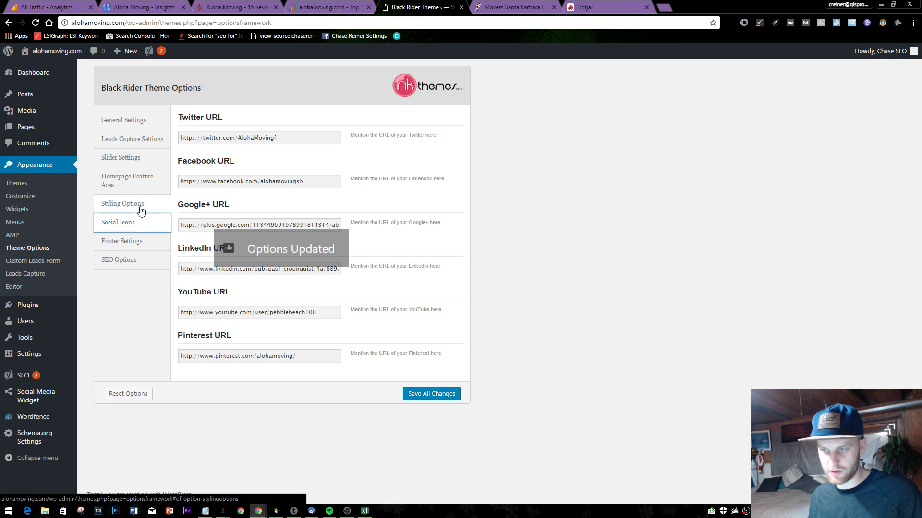
{"action": "left_click", "coordinate": [153, 186]}
{"action": "left_click", "coordinate": [258, 137]}
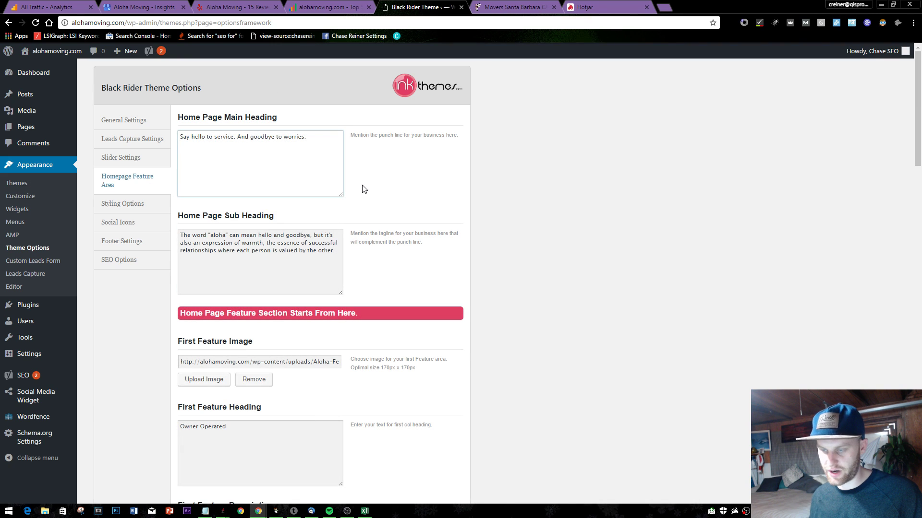
{"action": "triple_click", "coordinate": [314, 139]}
{"action": "left_click", "coordinate": [214, 137]}
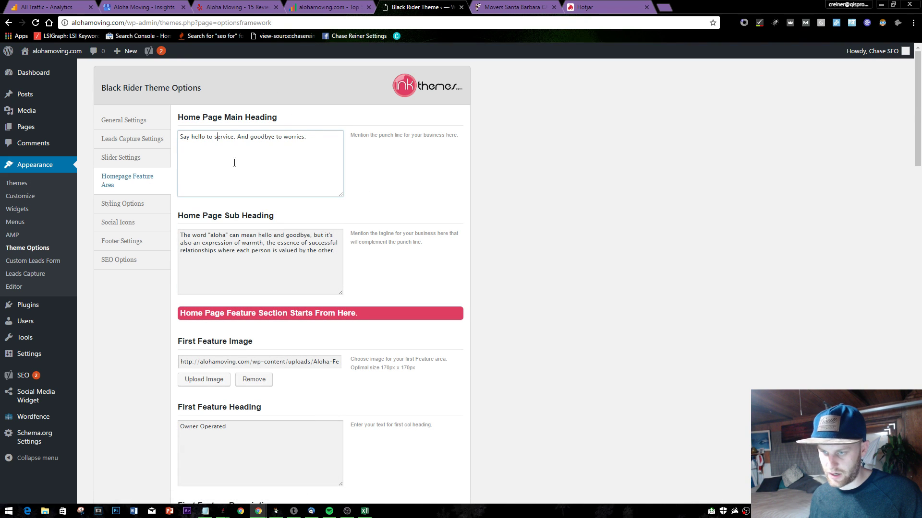
{"action": "left_click_drag", "start_coordinate": [326, 154], "coordinate": [239, 152]}
{"action": "left_click", "coordinate": [276, 259]}
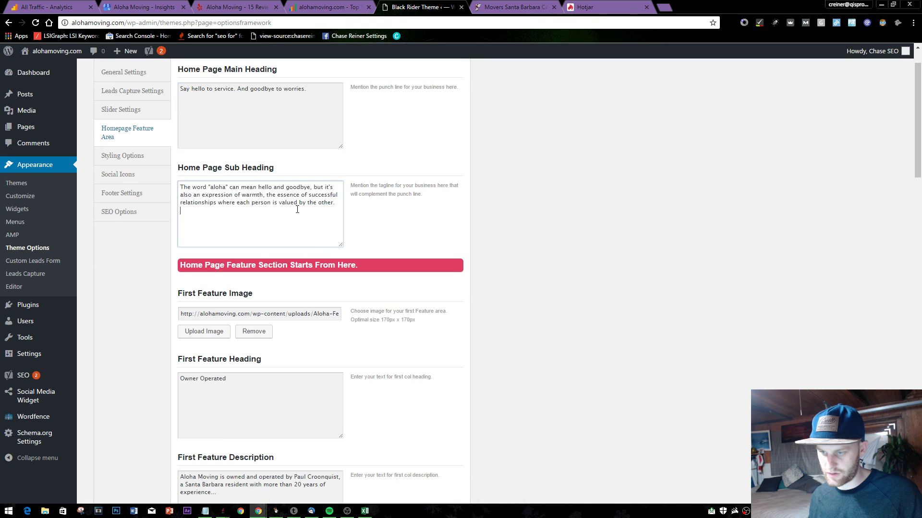
{"action": "scroll", "coordinate": [275, 227], "scroll_direction": "down", "scroll_amount": 4}
{"action": "scroll", "coordinate": [290, 264], "scroll_direction": "down", "scroll_amount": 15}
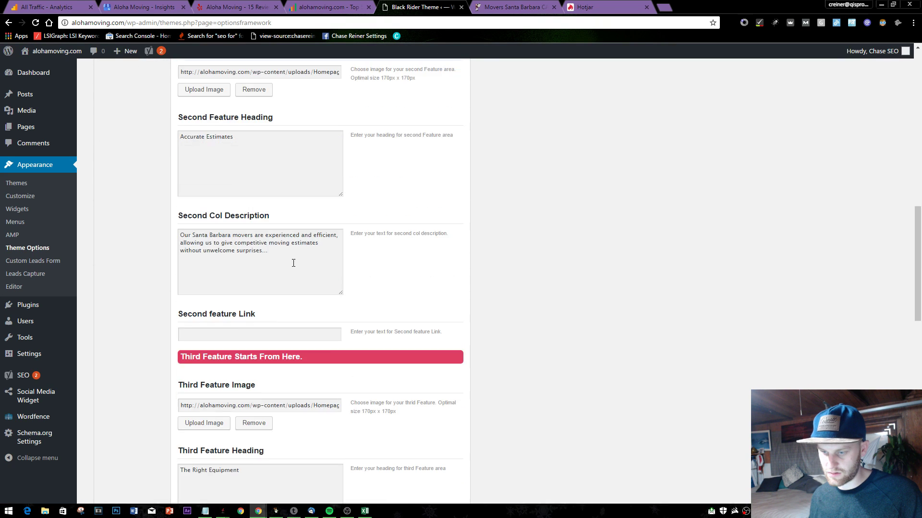
{"action": "scroll", "coordinate": [252, 223], "scroll_direction": "up", "scroll_amount": 6}
{"action": "scroll", "coordinate": [252, 223], "scroll_direction": "up", "scroll_amount": 10}
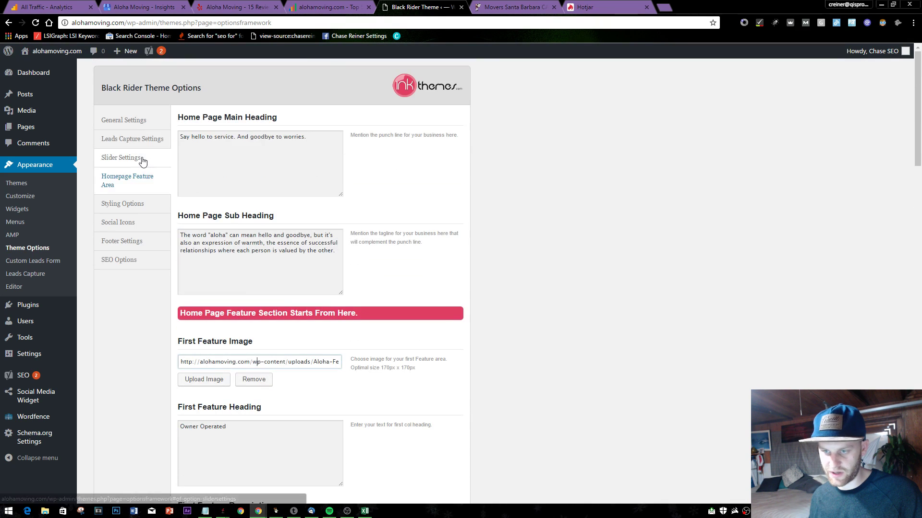
- Open General Settings and scroll to the end of the existing Tracking Code
{"action": "left_click", "coordinate": [139, 159]}
{"action": "left_click", "coordinate": [144, 141]}
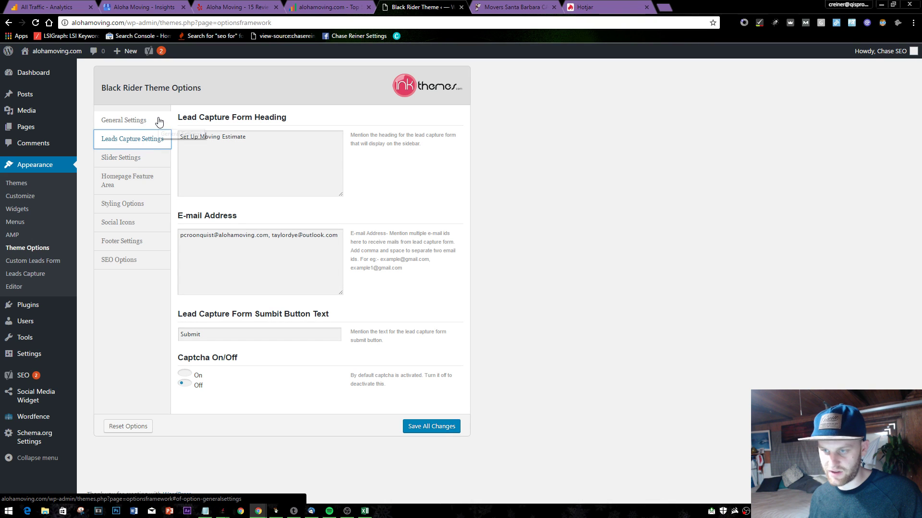
{"action": "left_click", "coordinate": [159, 122]}
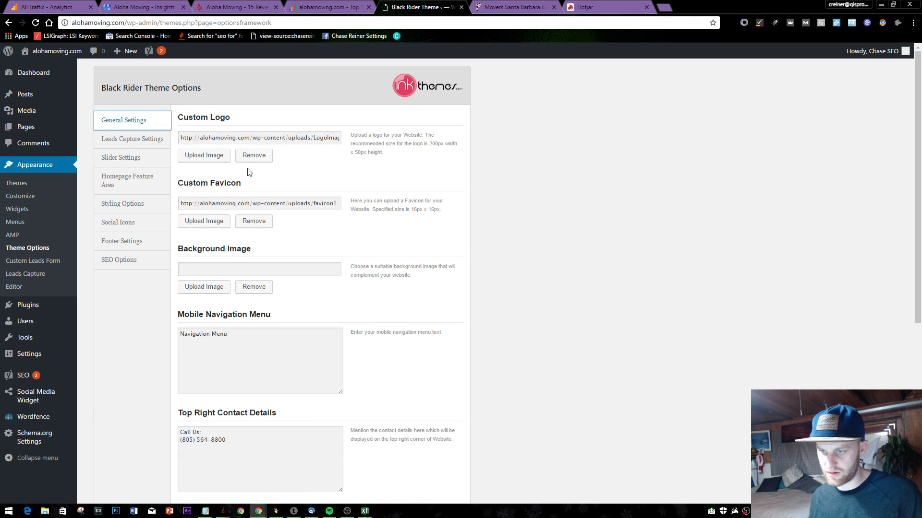
{"action": "scroll", "coordinate": [249, 173], "scroll_direction": "down", "scroll_amount": 6}
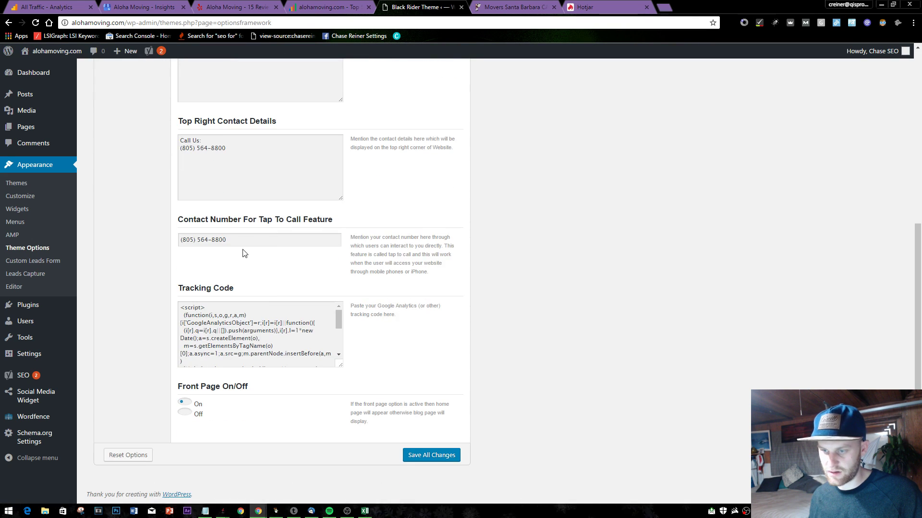
{"action": "left_click_drag", "start_coordinate": [286, 348], "coordinate": [282, 428]}
- Paste the Hotjar snippet on a new line after the last meta tag and save
{"action": "left_click", "coordinate": [308, 358]}
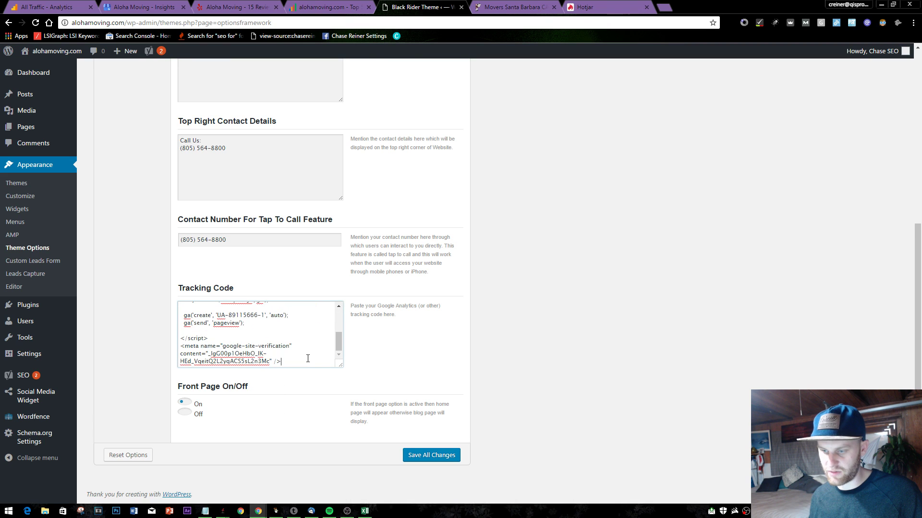
{"action": "key", "text": "Return"}
{"action": "key", "text": "ctrl+v"}
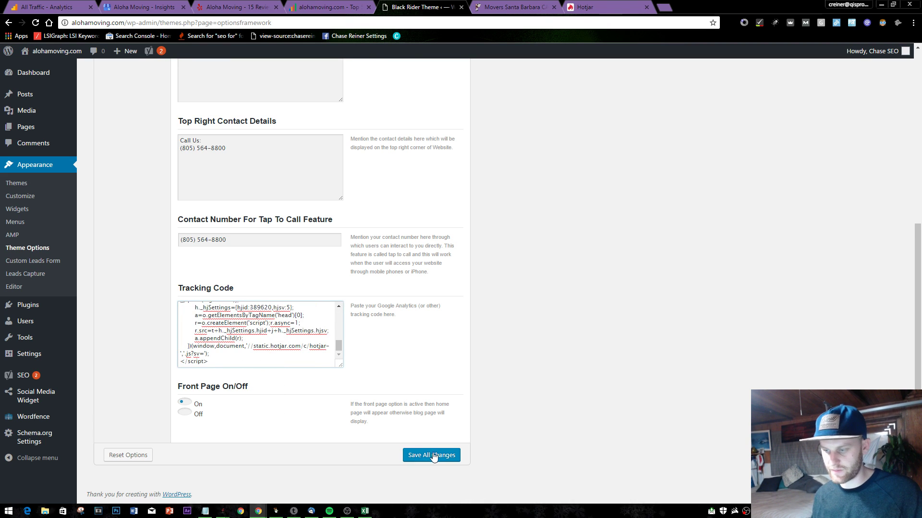
{"action": "left_click", "coordinate": [434, 456]}
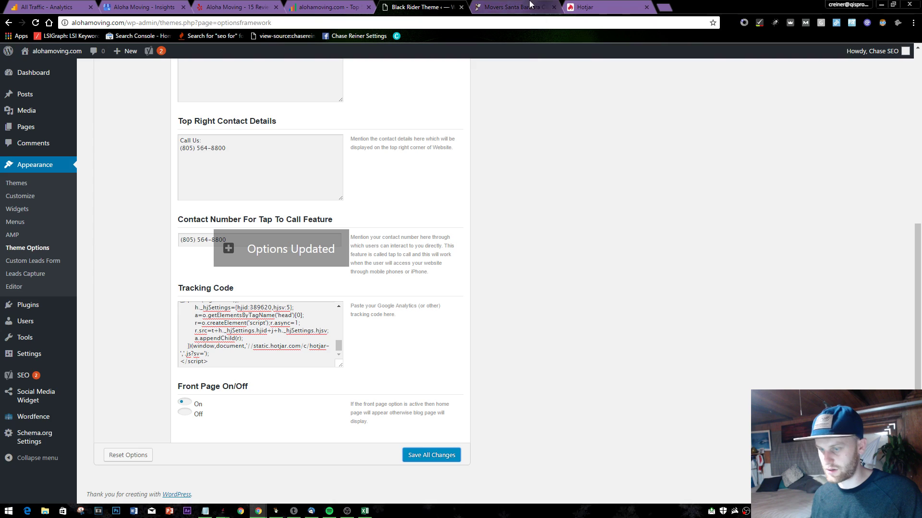
- Reload the live alohamoving.com homepage
{"action": "left_click", "coordinate": [511, 7]}
{"action": "key", "text": "F5"}
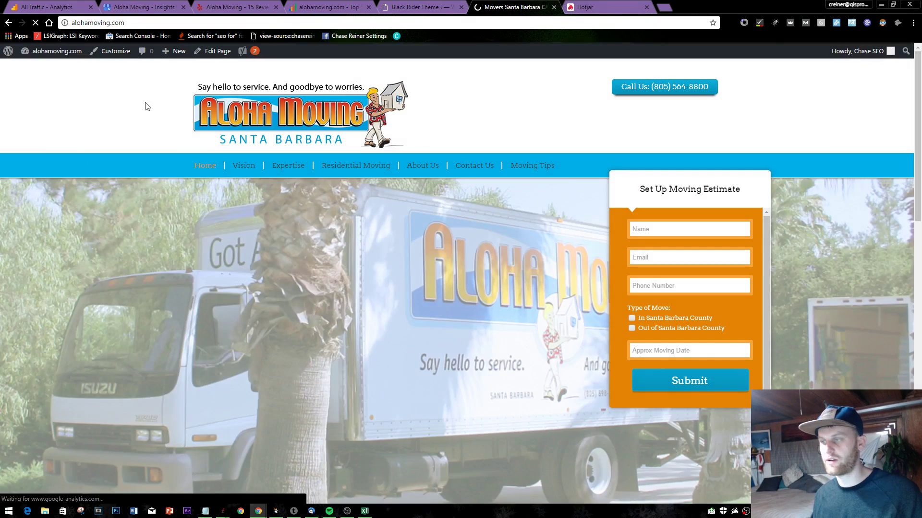
{"action": "right_click", "coordinate": [164, 74]}
- Return to Hotjar and open the alohamoving.com Heatmaps list
{"action": "left_click", "coordinate": [583, 7]}
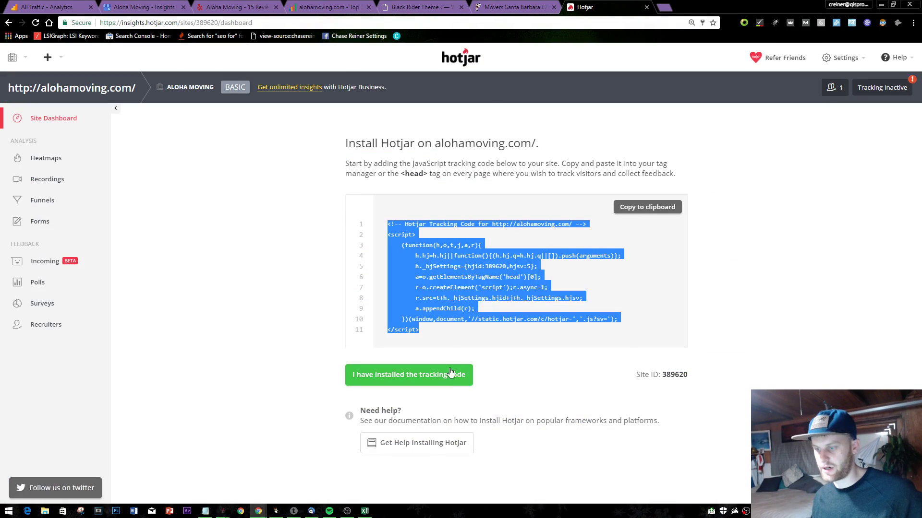
{"action": "left_click", "coordinate": [664, 256]}
{"action": "mouse_move", "coordinate": [861, 93]}
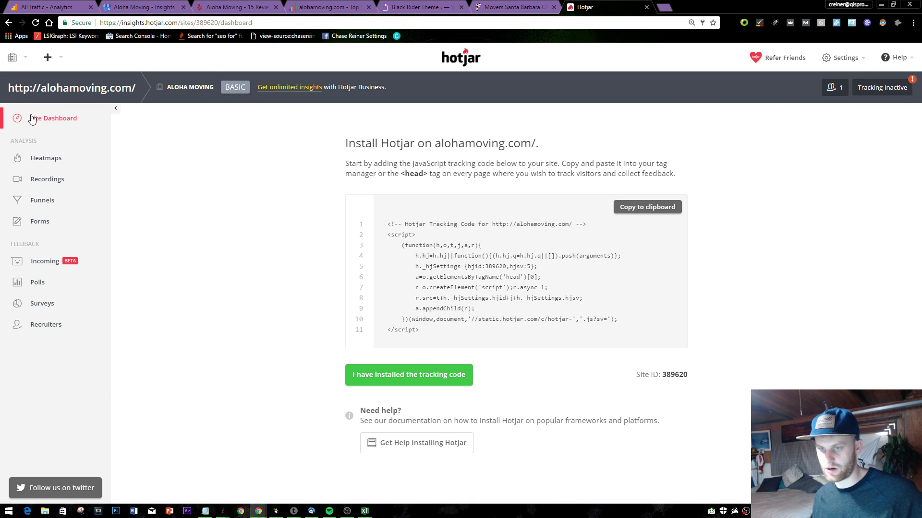
{"action": "left_click", "coordinate": [43, 158]}
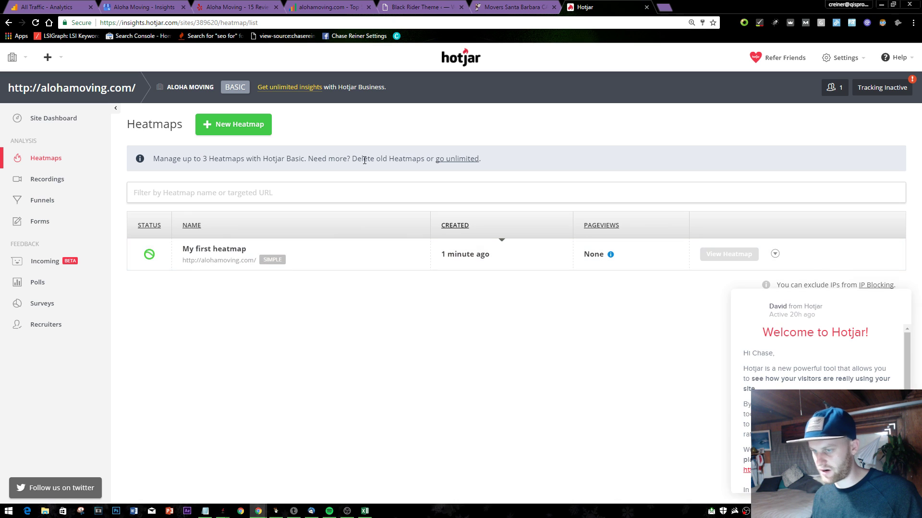
- Dismiss the welcome chat and view the still-empty Recordings page
{"action": "left_click", "coordinate": [891, 308]}
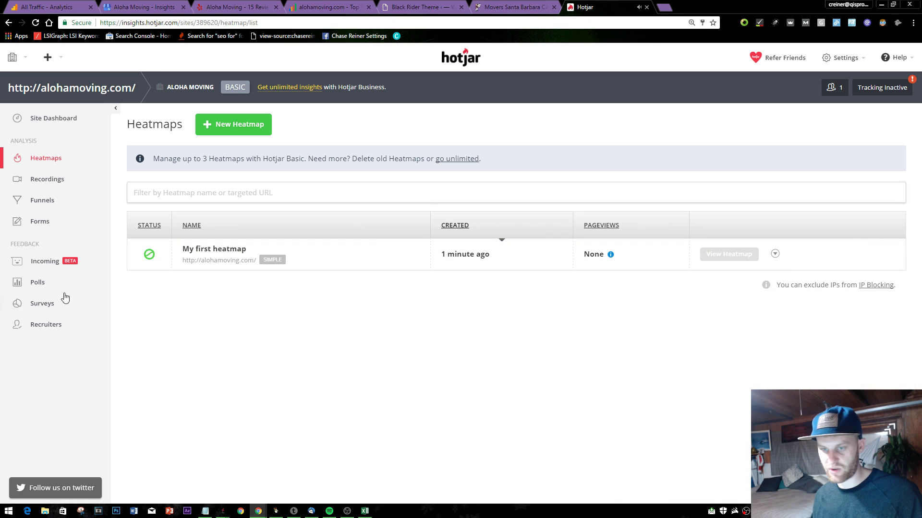
{"action": "left_click", "coordinate": [57, 183]}
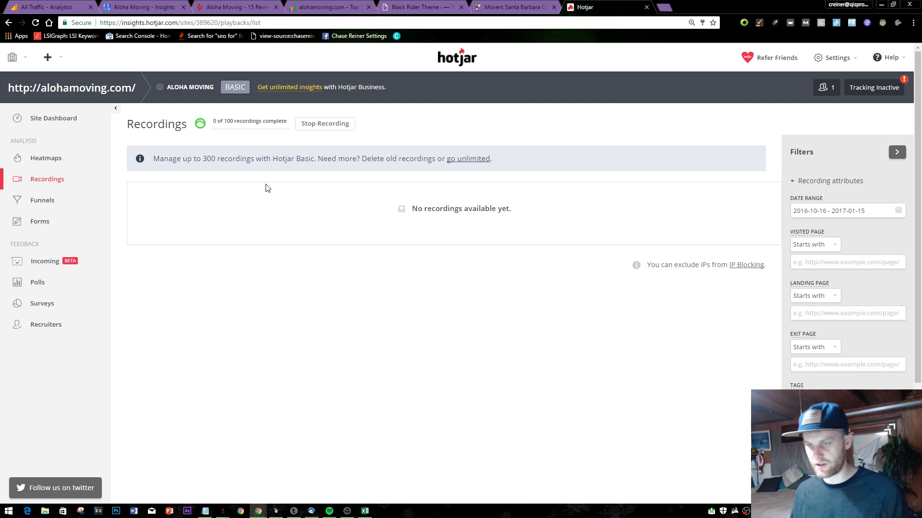
{"action": "scroll", "coordinate": [713, 247], "scroll_direction": "down", "scroll_amount": 3}
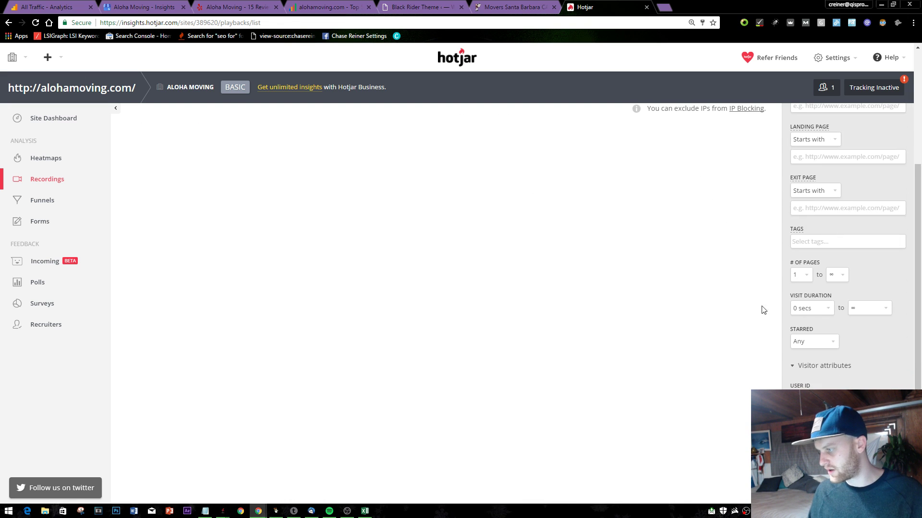
{"action": "scroll", "coordinate": [749, 268], "scroll_direction": "up", "scroll_amount": 3}
- Run Verify Installation from the Tracking Inactive panel, close it, and switch to the live site's tab
{"action": "left_click", "coordinate": [873, 87]}
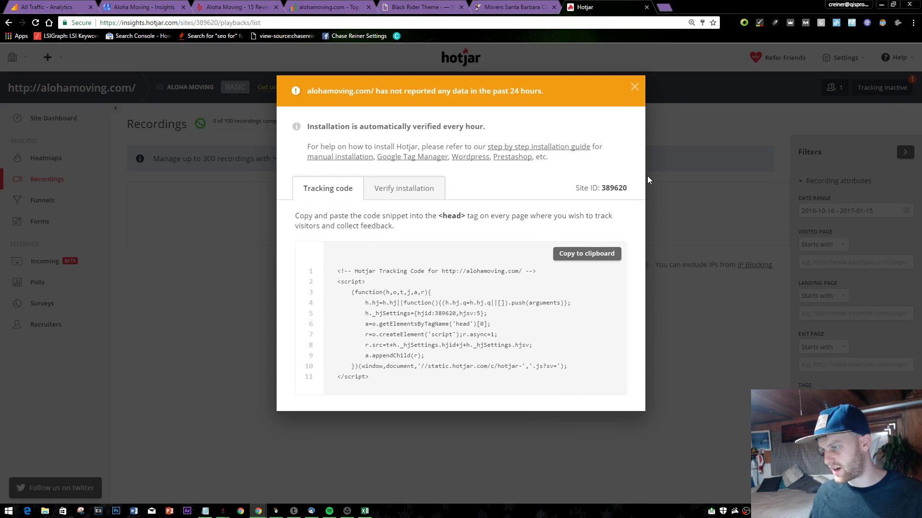
{"action": "left_click", "coordinate": [384, 192]}
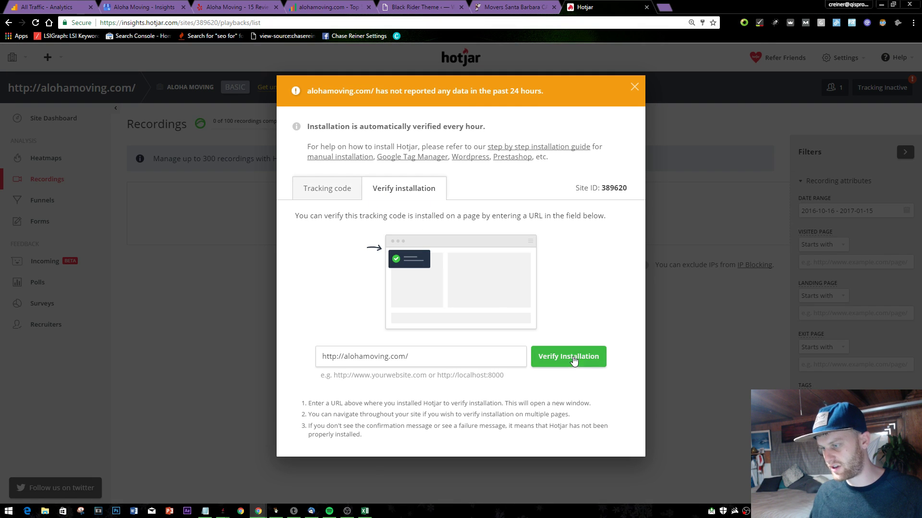
{"action": "left_click", "coordinate": [567, 356]}
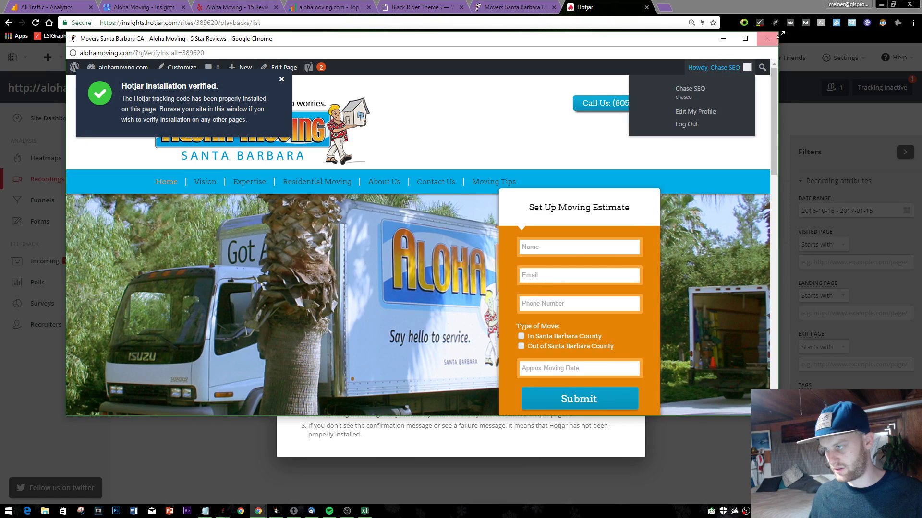
{"action": "left_click", "coordinate": [767, 39]}
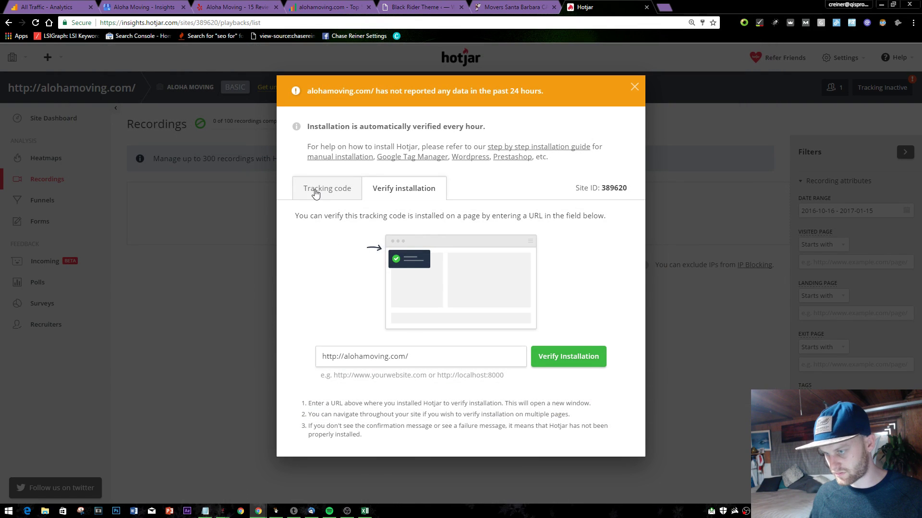
{"action": "left_click", "coordinate": [315, 192]}
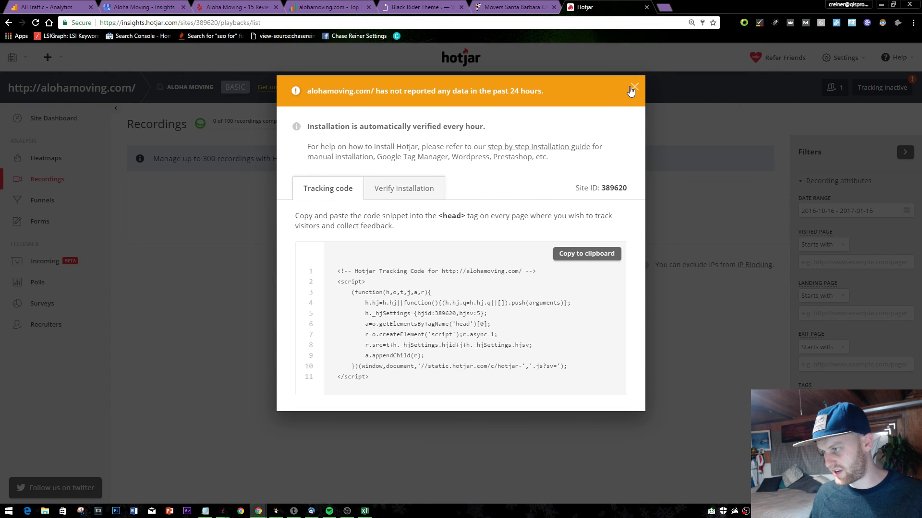
{"action": "left_click", "coordinate": [632, 90]}
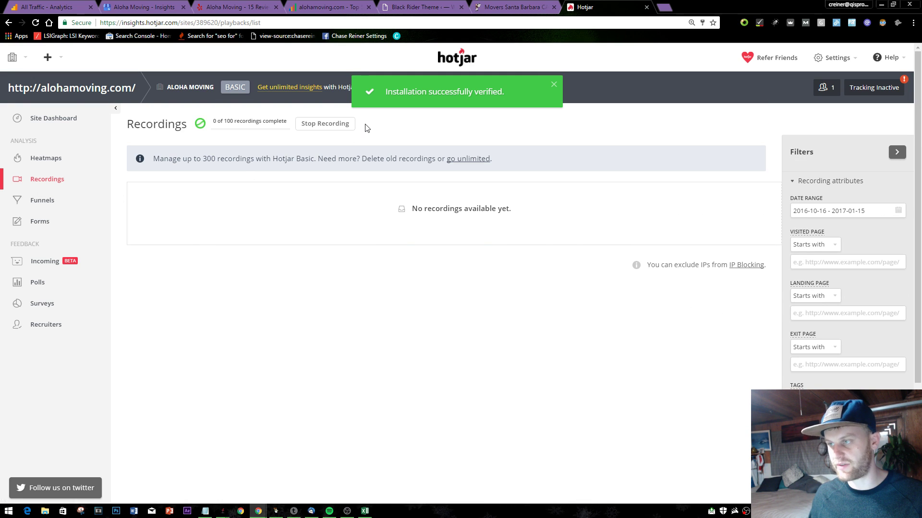
{"action": "left_click", "coordinate": [524, 5]}
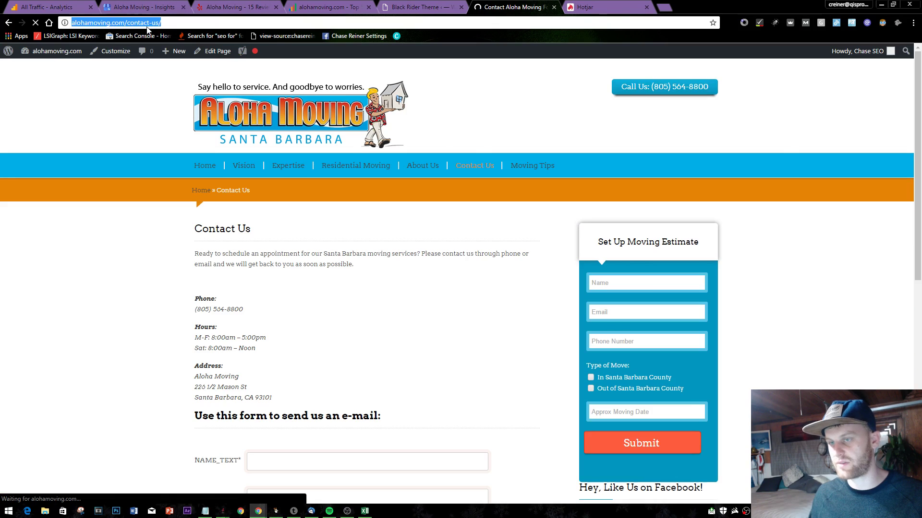
- Cycle through the open browser tabs and settle on the live Contact Us page
{"action": "key", "text": "ctrl+Tab"}
{"action": "key", "text": "ctrl+shift+Tab"}
{"action": "key", "text": "ctrl+shift+Tab"}
{"action": "key", "text": "ctrl+shift+Tab"}
{"action": "key", "text": "ctrl+shift+Tab"}
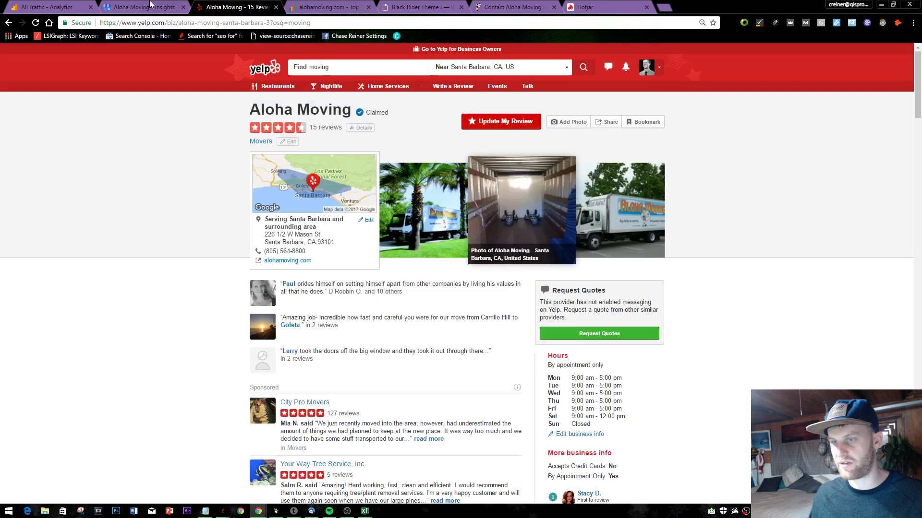
{"action": "left_click", "coordinate": [151, 6]}
{"action": "left_click", "coordinate": [513, 6]}
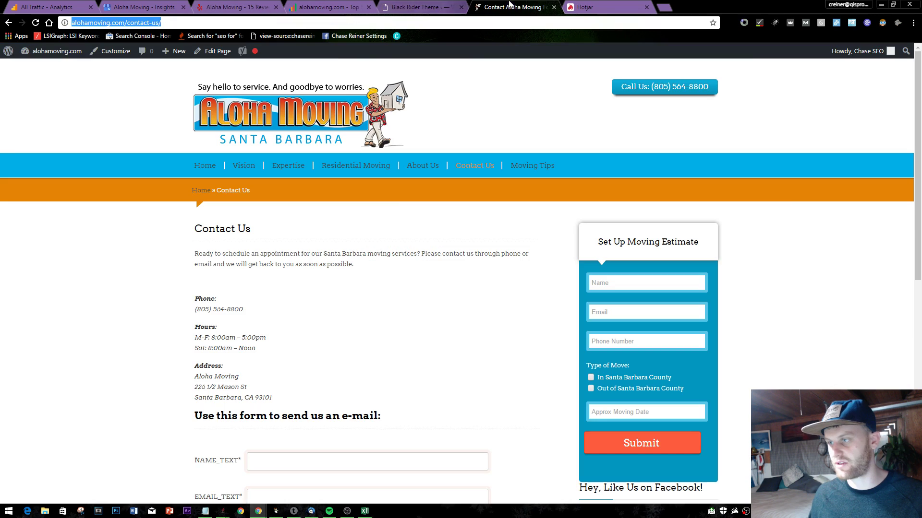
{"action": "left_click", "coordinate": [597, 7]}
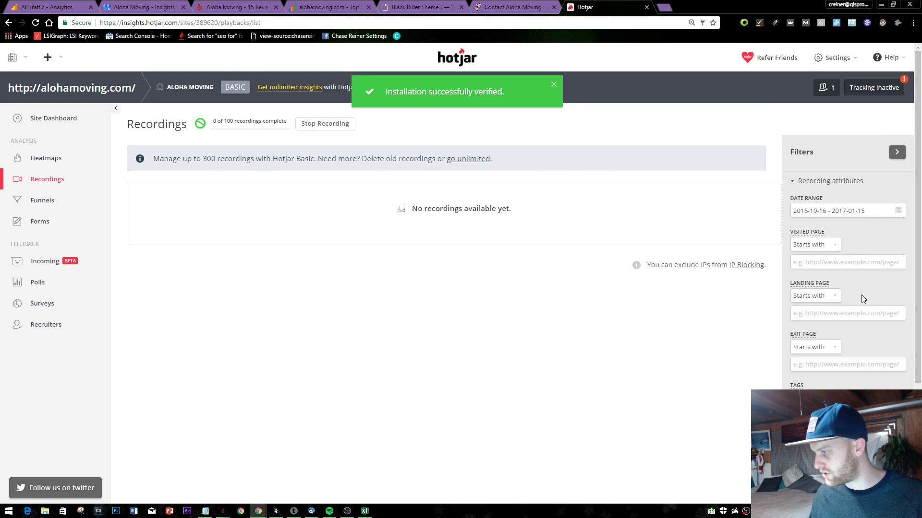
{"action": "left_click", "coordinate": [47, 158]}
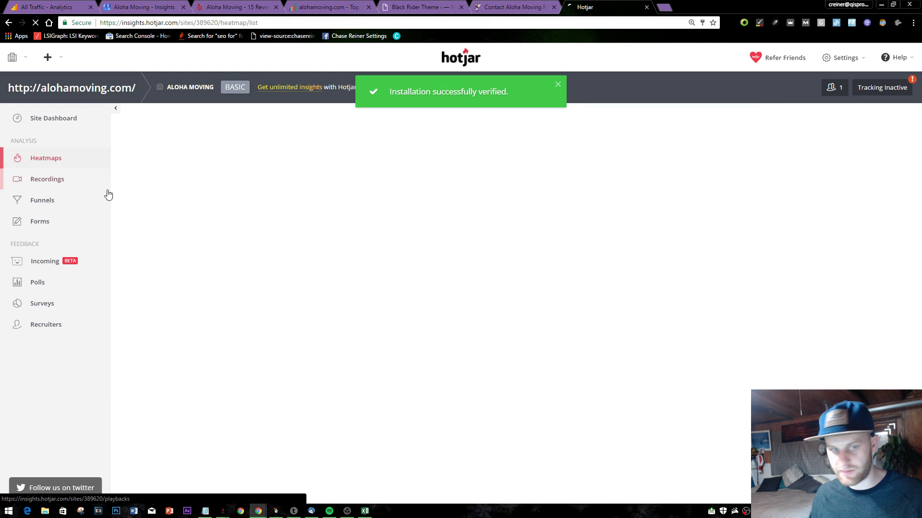
{"action": "left_click", "coordinate": [234, 126]}
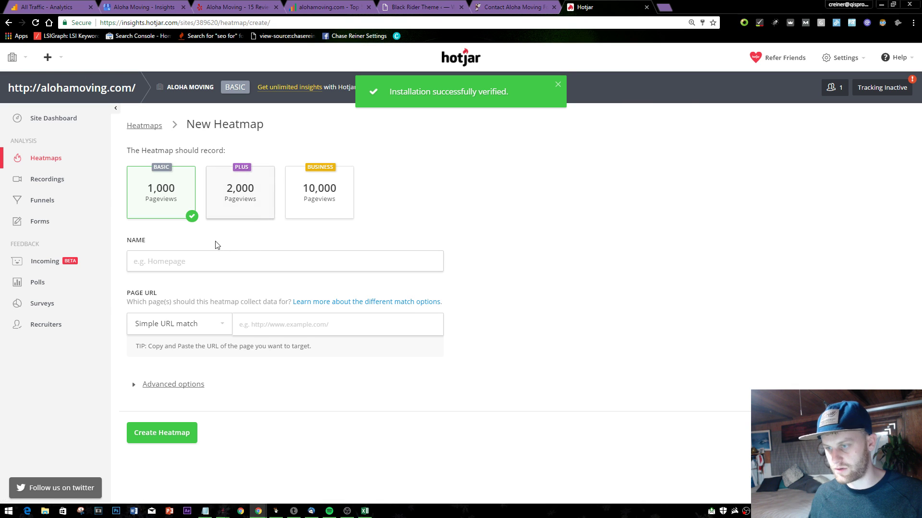
{"action": "type", "text": "http://alohamoving.com/contact-us/"}
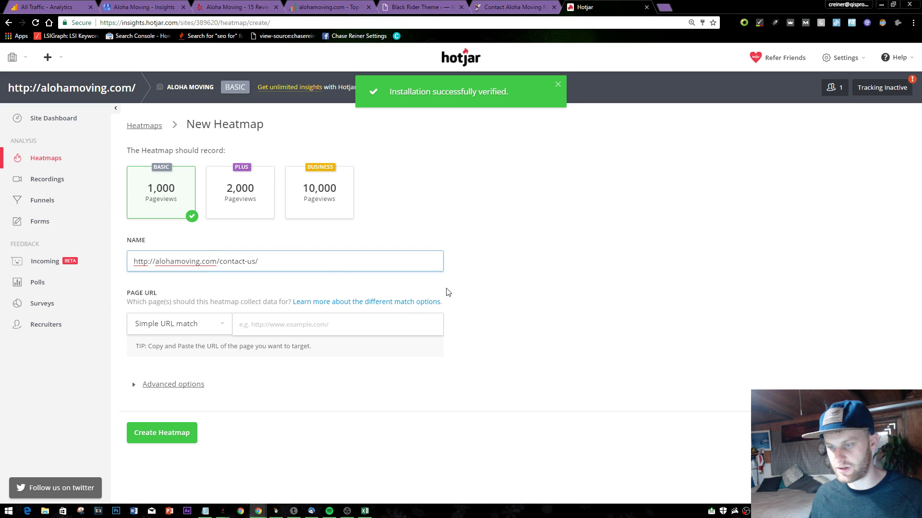
{"action": "key", "text": "ctrl+a"}
{"action": "key", "text": "BackSpace"}
{"action": "type", "text": "Contaxc"}
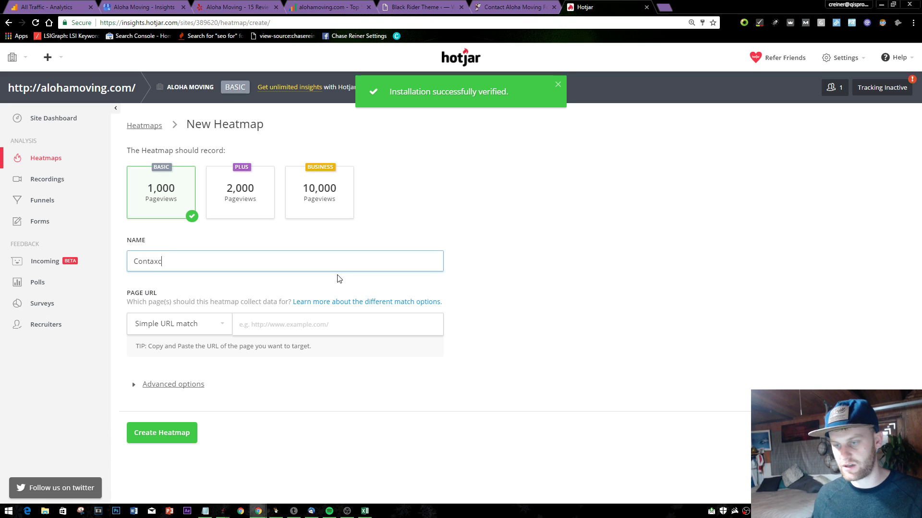
{"action": "key", "text": "BackSpace"}
{"action": "key", "text": "BackSpace"}
{"action": "type", "text": "ct"}
{"action": "left_click", "coordinate": [199, 328]}
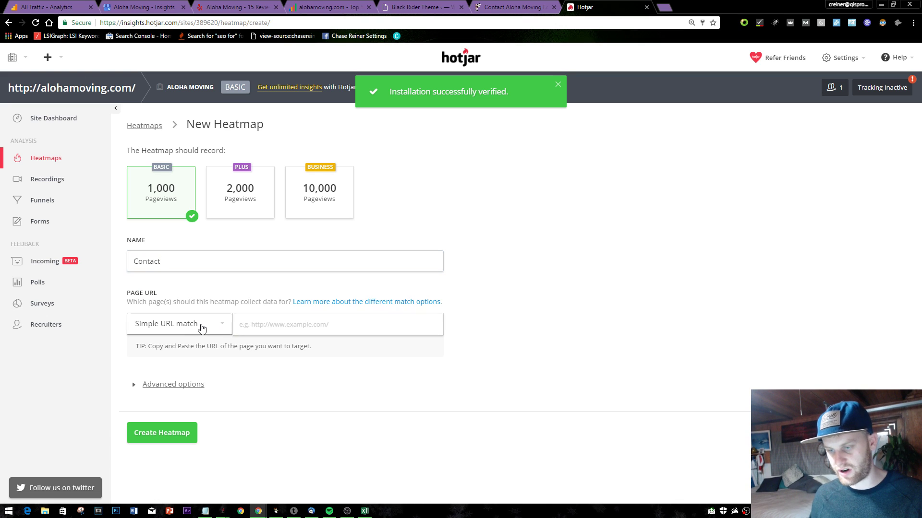
{"action": "left_click", "coordinate": [186, 367]}
{"action": "left_click", "coordinate": [294, 325]}
{"action": "type", "text": "http://alohamoving.com/contact-us/"}
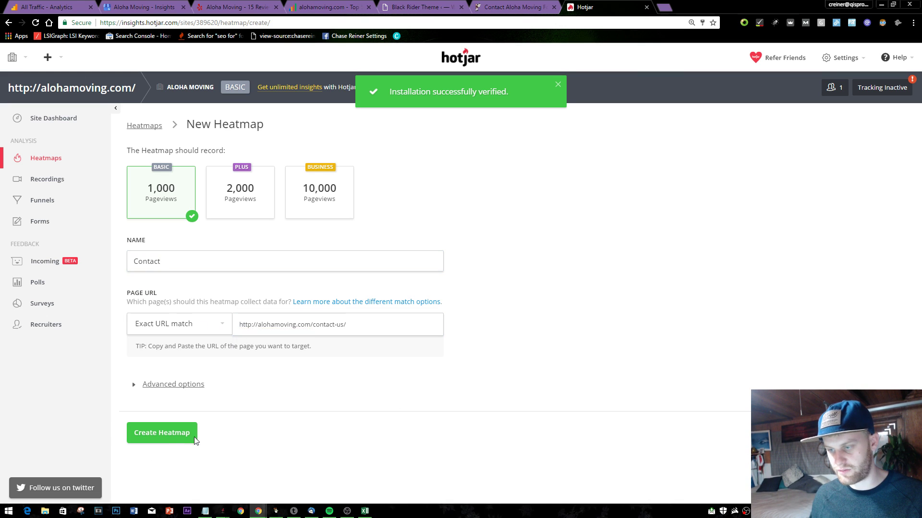
{"action": "left_click", "coordinate": [172, 447]}
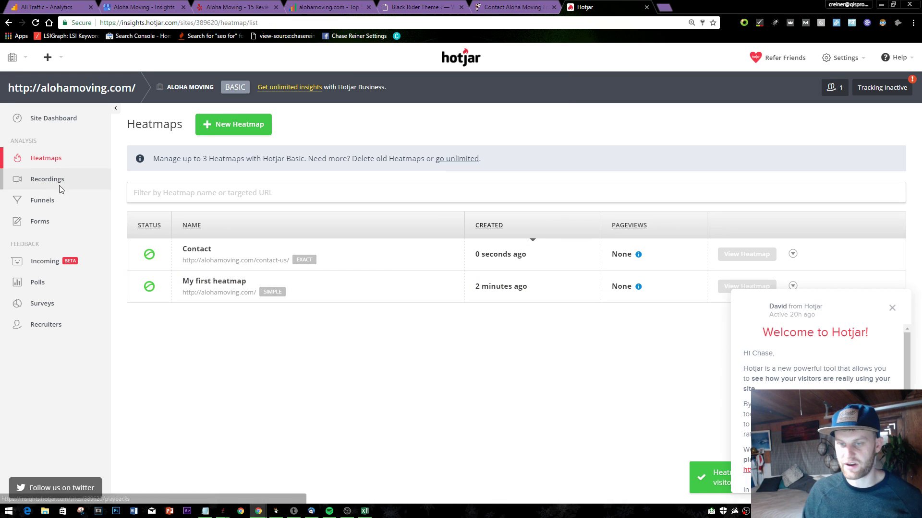
- On Recordings, try a landing-page 'contains' contact-us filter, then reset all filters
{"action": "left_click", "coordinate": [41, 179]}
{"action": "left_click", "coordinate": [890, 307]}
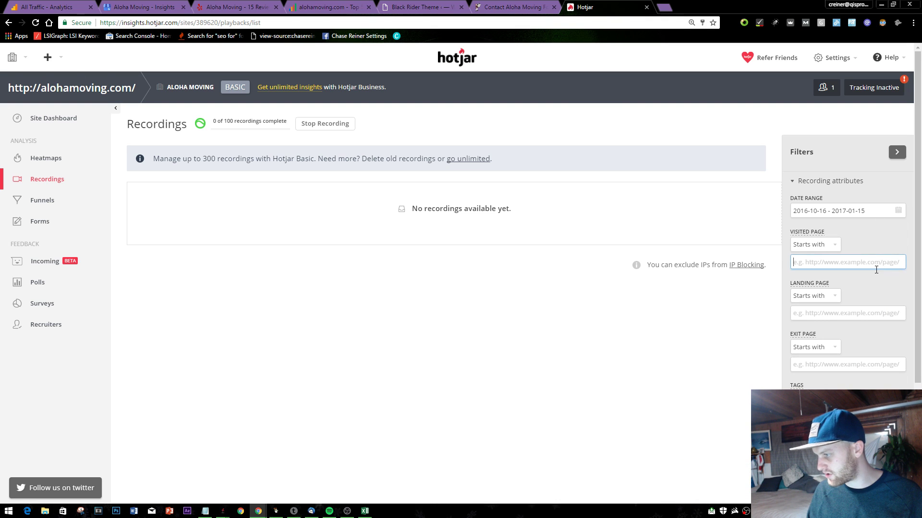
{"action": "scroll", "coordinate": [867, 274], "scroll_direction": "down", "scroll_amount": 1}
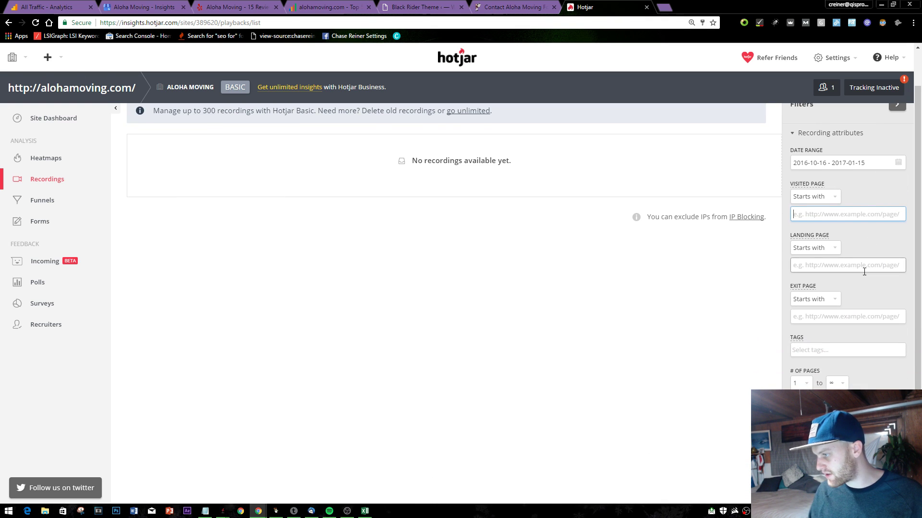
{"action": "left_click", "coordinate": [864, 265]}
{"action": "scroll", "coordinate": [848, 268], "scroll_direction": "down", "scroll_amount": 2}
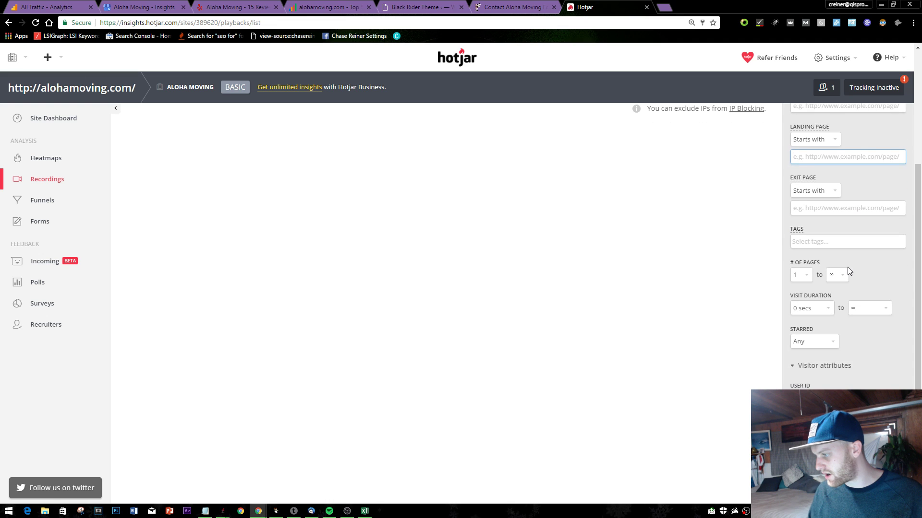
{"action": "scroll", "coordinate": [871, 336], "scroll_direction": "up", "scroll_amount": 3}
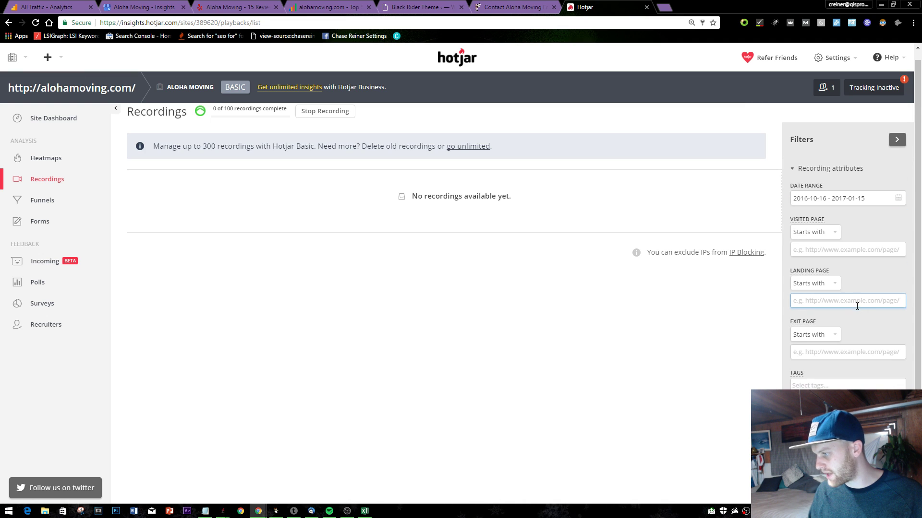
{"action": "left_click", "coordinate": [837, 283]}
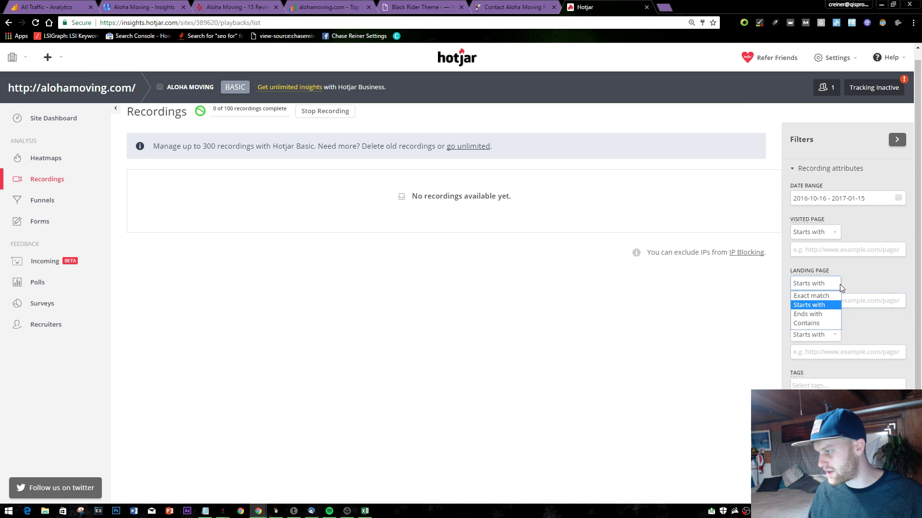
{"action": "left_click", "coordinate": [819, 324]}
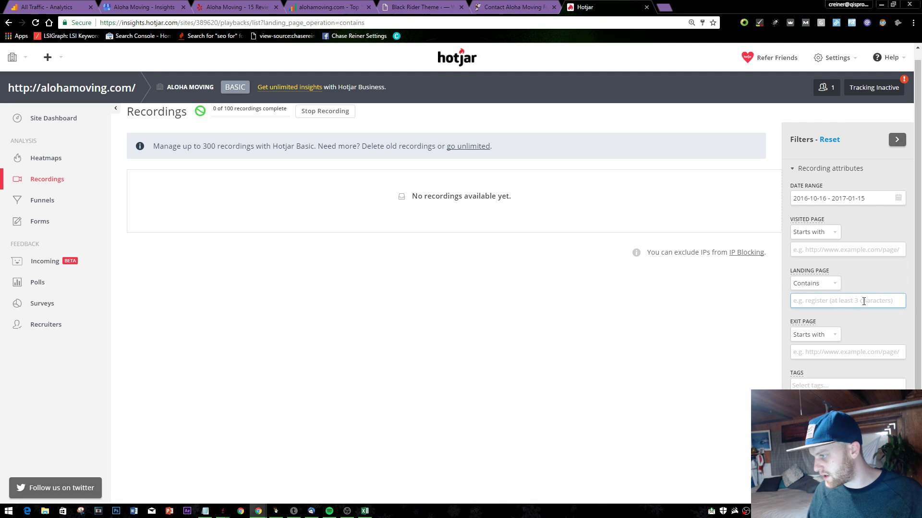
{"action": "type", "text": "http://alohamoving.com/contact-us/"}
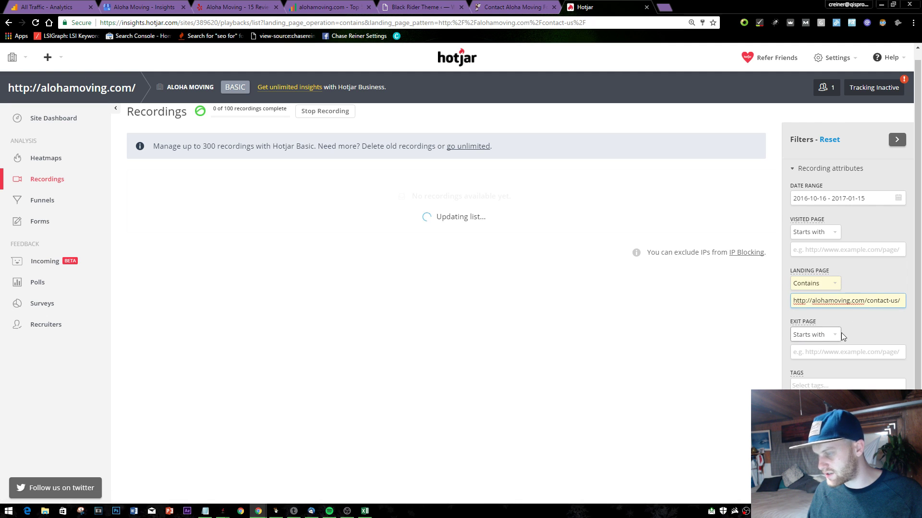
{"action": "left_click_drag", "start_coordinate": [859, 306], "coordinate": [834, 315]}
{"action": "key", "text": "BackSpace"}
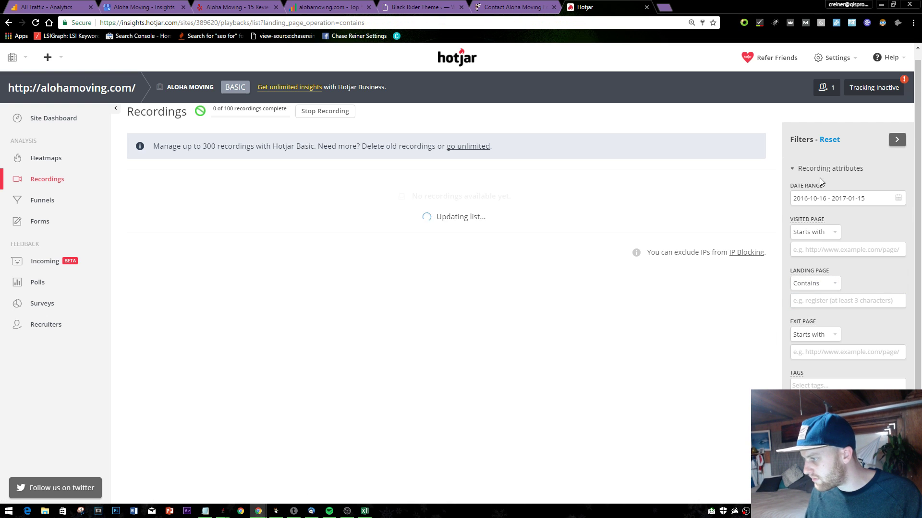
{"action": "left_click", "coordinate": [829, 140]}
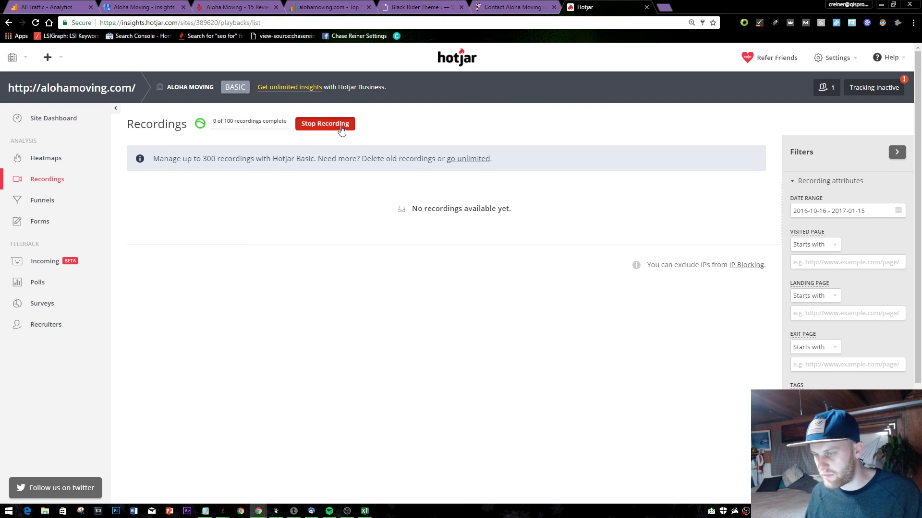
- Stop the current recording, start a 100-recording Basic snapshot, and close the Hotjar tab
{"action": "left_click", "coordinate": [325, 126]}
{"action": "left_click", "coordinate": [451, 233]}
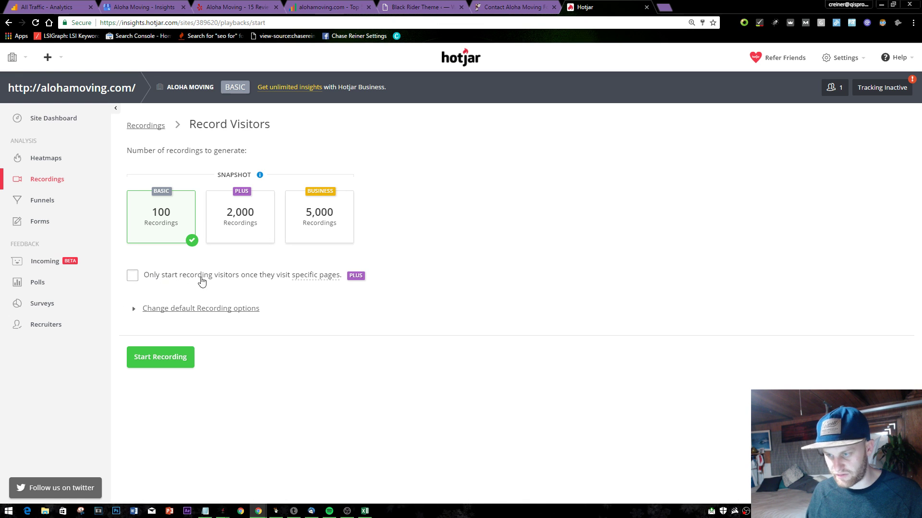
{"action": "left_click", "coordinate": [186, 358]}
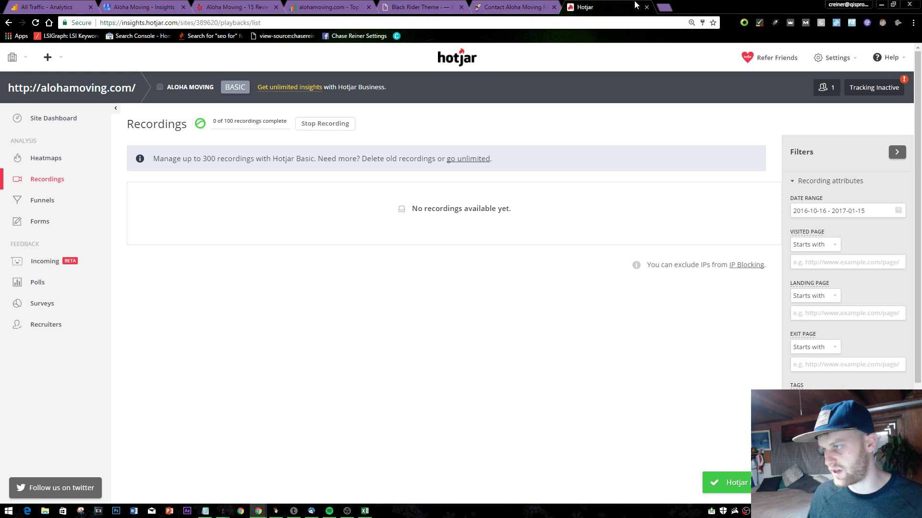
{"action": "left_click", "coordinate": [646, 7]}
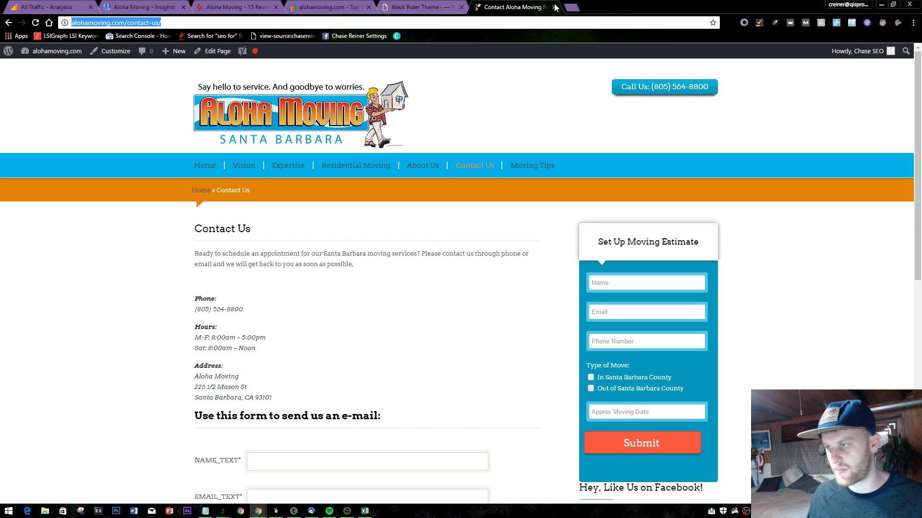
- Close the contact page and return to the theme options' header text fields
{"action": "left_click", "coordinate": [555, 7]}
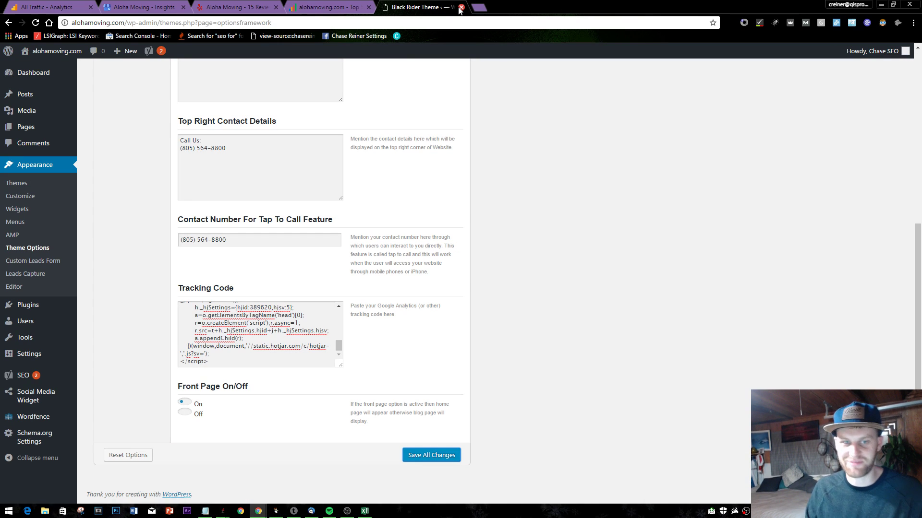
{"action": "scroll", "coordinate": [488, 123], "scroll_direction": "up", "scroll_amount": 6}
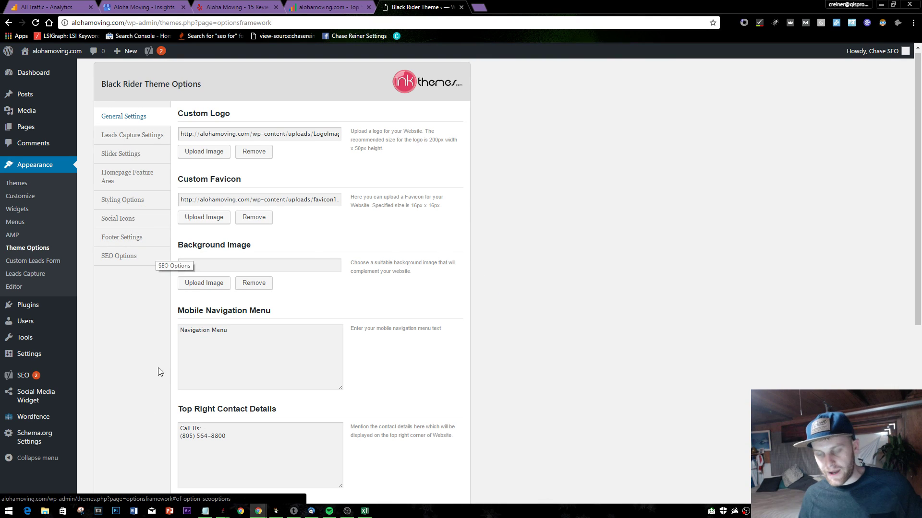
{"action": "left_click", "coordinate": [229, 341]}
{"action": "key", "text": "ctrl+a"}
{"action": "scroll", "coordinate": [480, 278], "scroll_direction": "down", "scroll_amount": 4}
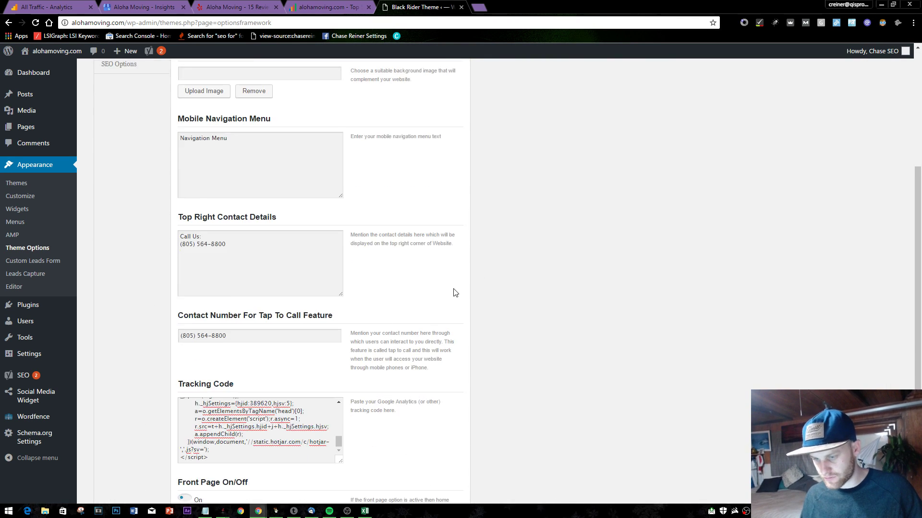
{"action": "scroll", "coordinate": [432, 302], "scroll_direction": "up", "scroll_amount": 4}
{"action": "scroll", "coordinate": [323, 248], "scroll_direction": "down", "scroll_amount": 5}
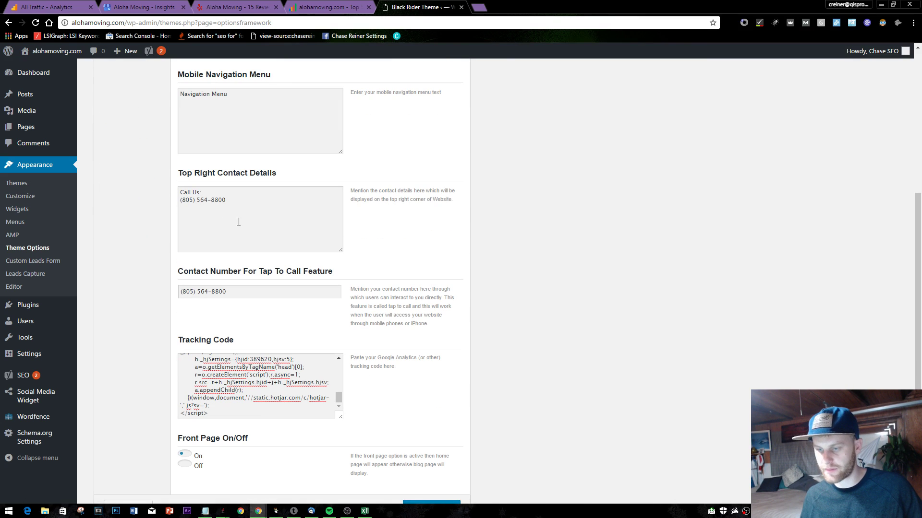
- Change the top-right contact heading to 'Call Our Santa Barbara Movers:' and save all changes
{"action": "left_click", "coordinate": [212, 192]}
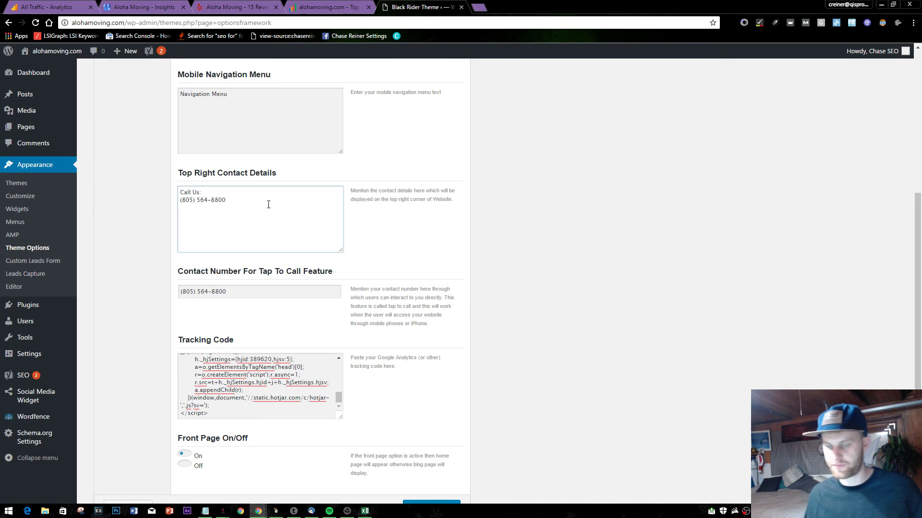
{"action": "key", "text": "BackSpace"}
{"action": "key", "text": "BackSpace"}
{"action": "key", "text": "BackSpace"}
{"action": "type", "text": "Our Santa B"}
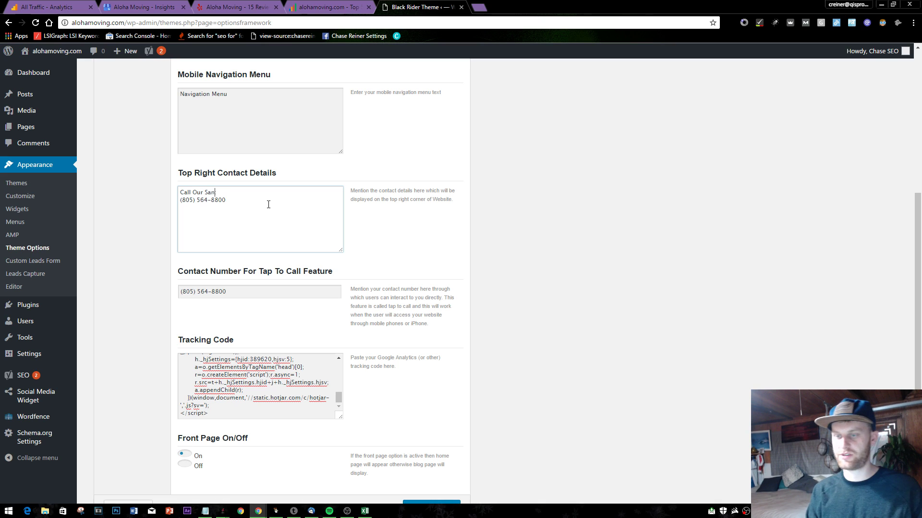
{"action": "key", "text": "BackSpace"}
{"action": "key", "text": "BackSpace"}
{"action": "key", "text": "BackSpace"}
{"action": "key", "text": "BackSpace"}
{"action": "key", "text": "BackSpace"}
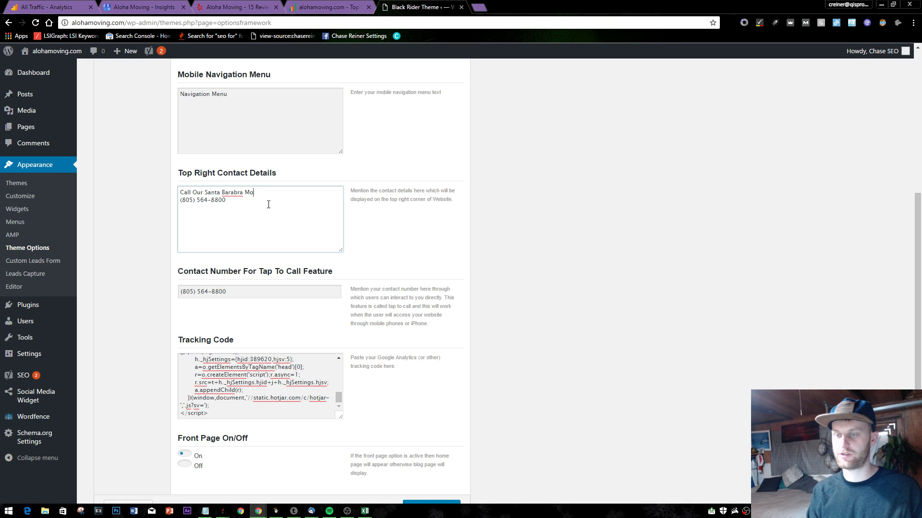
{"action": "key", "text": "BackSpace"}
{"action": "key", "text": "BackSpace"}
{"action": "key", "text": "BackSpace"}
{"action": "key", "text": "BackSpace"}
{"action": "key", "text": "BackSpace"}
{"action": "key", "text": "BackSpace"}
{"action": "key", "text": "BackSpace"}
{"action": "key", "text": "BackSpace"}
{"action": "key", "text": "BackSpace"}
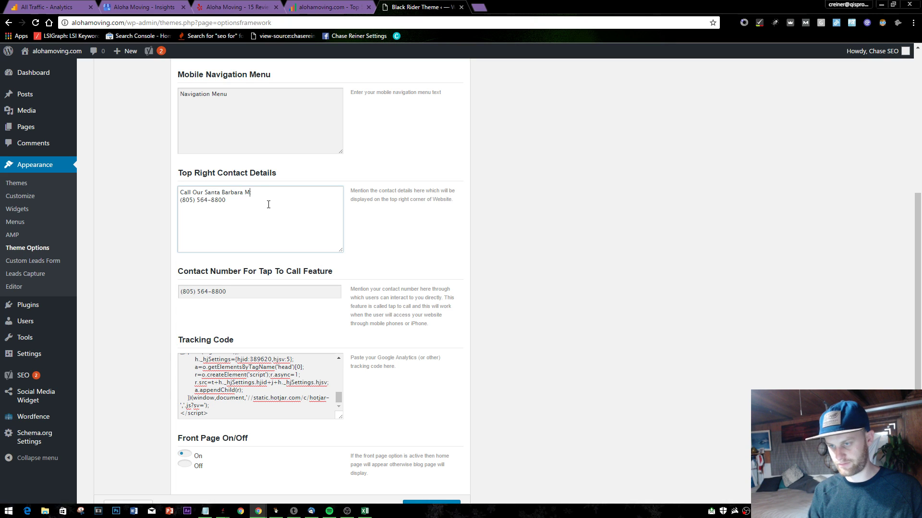
{"action": "left_click", "coordinate": [571, 115]}
{"action": "scroll", "coordinate": [343, 397], "scroll_direction": "down", "scroll_amount": 1}
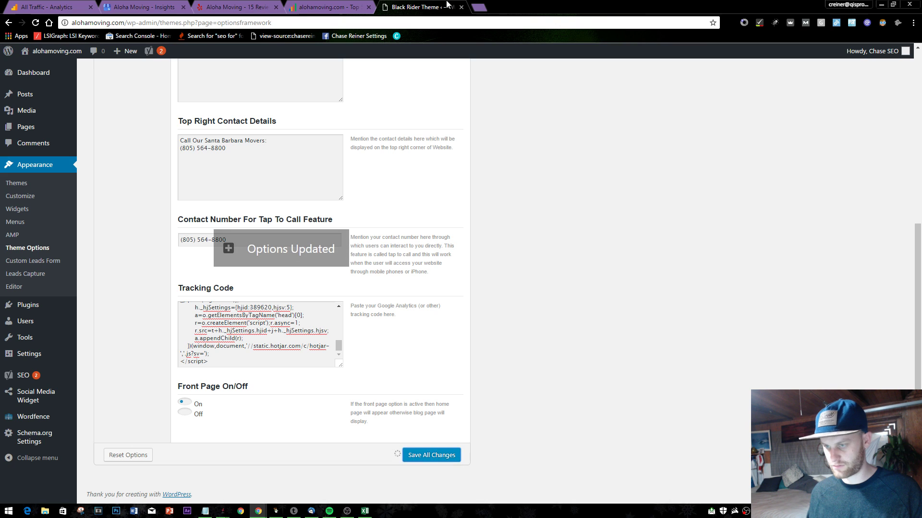
- Open a new, empty browser tab
{"action": "left_click", "coordinate": [477, 9]}
{"action": "type", "text": "f"}
{"action": "key", "text": "BackSpace"}
{"action": "key", "text": "BackSpace"}
- Load the Aloha Moving homepage after a misdirected 'aloa' search
{"action": "type", "text": "aloa"}
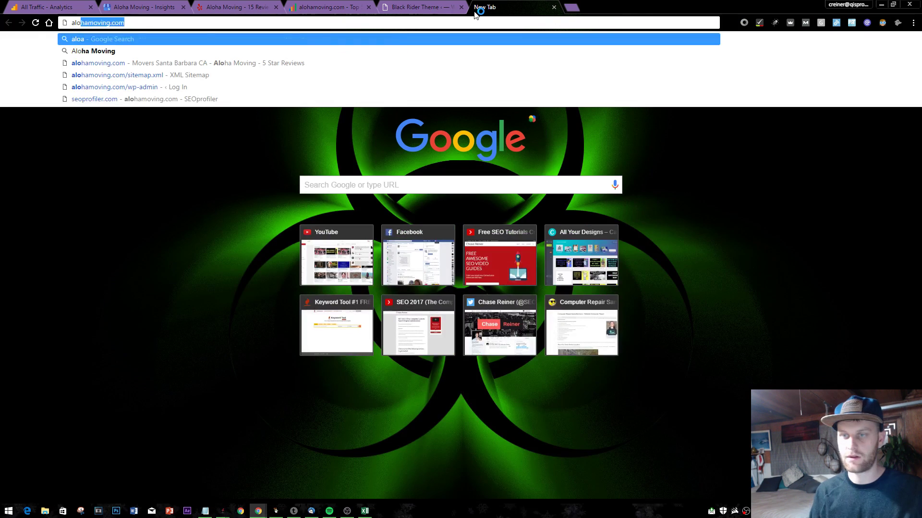
{"action": "key", "text": "Return"}
{"action": "left_click", "coordinate": [405, 23]}
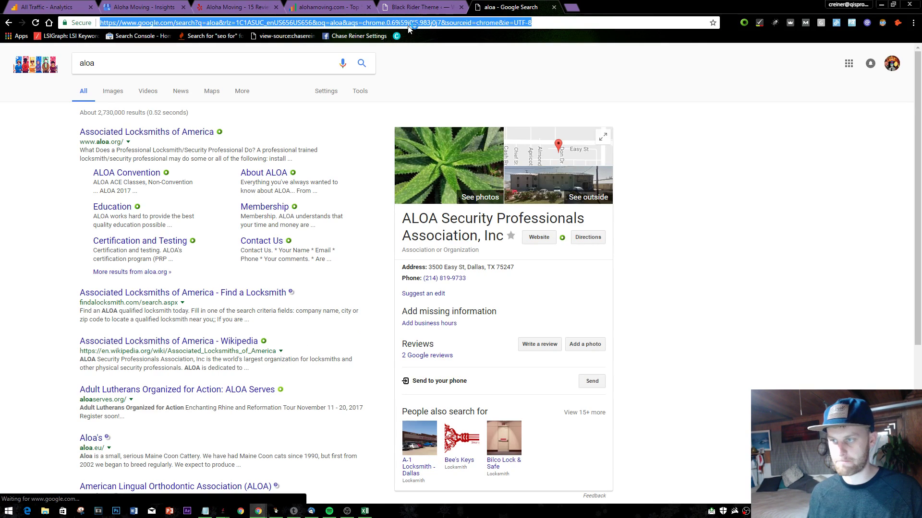
{"action": "type", "text": "aloha"}
{"action": "key", "text": "Return"}
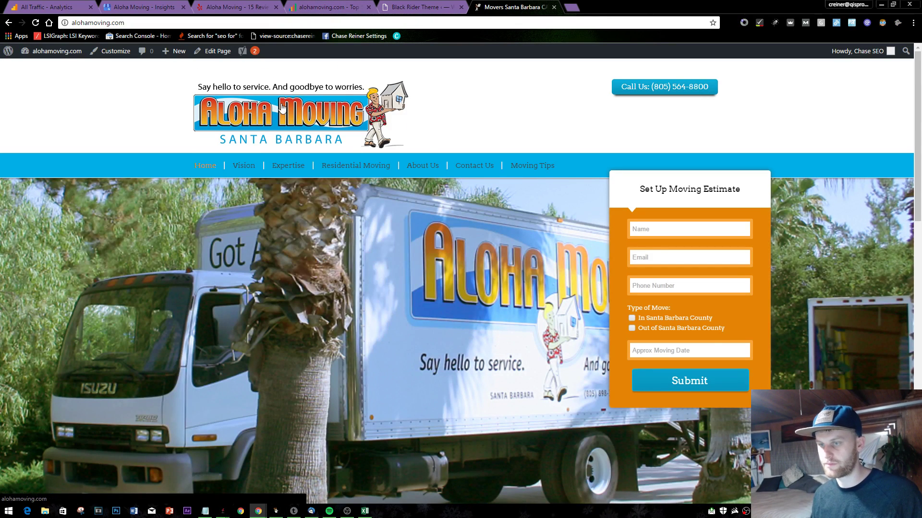
- Inspect the homepage logo's markup to check its empty alt attribute
{"action": "right_click", "coordinate": [282, 104]}
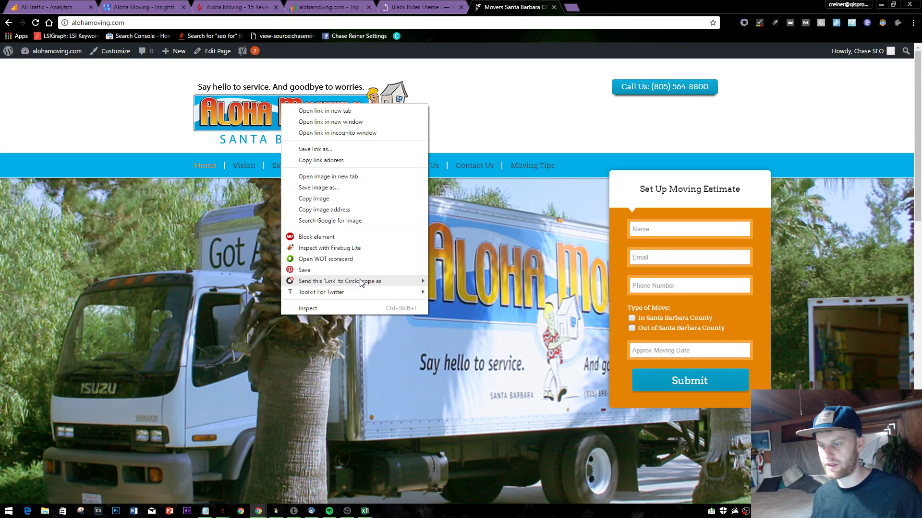
{"action": "left_click", "coordinate": [345, 311]}
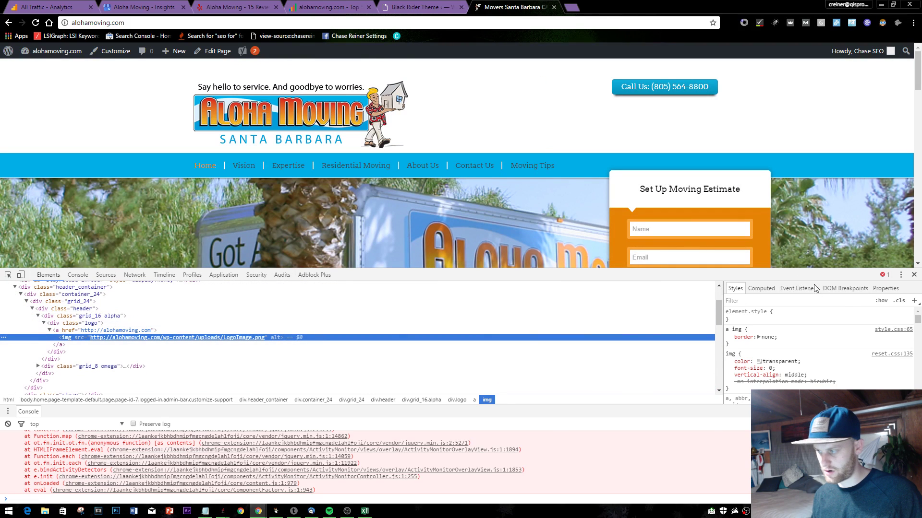
{"action": "left_click", "coordinate": [914, 275]}
- Switch back to WordPress and open Media > Library
{"action": "left_click", "coordinate": [444, 7]}
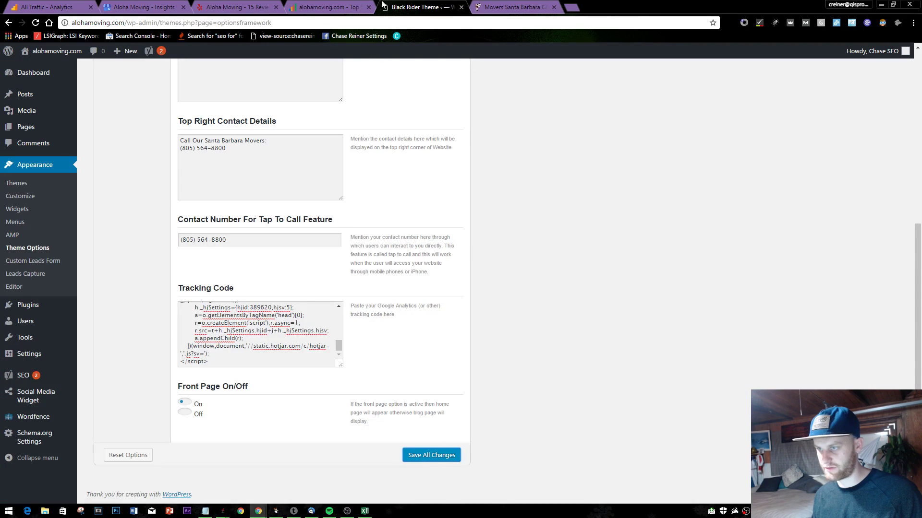
{"action": "scroll", "coordinate": [322, 262], "scroll_direction": "up", "scroll_amount": 7}
{"action": "left_click", "coordinate": [53, 128]}
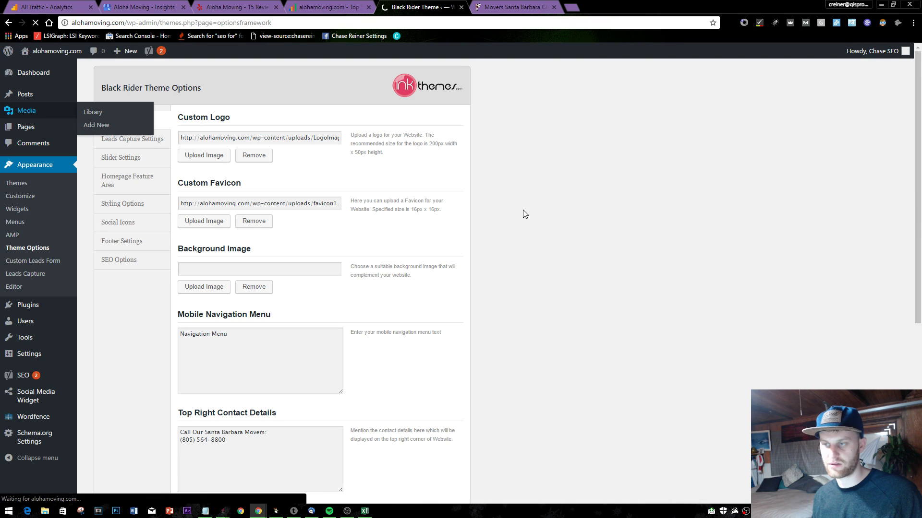
{"action": "left_click", "coordinate": [557, 5]}
- Give the Aloha Moving logo the alt text 'mover' and save it
{"action": "left_click", "coordinate": [553, 7]}
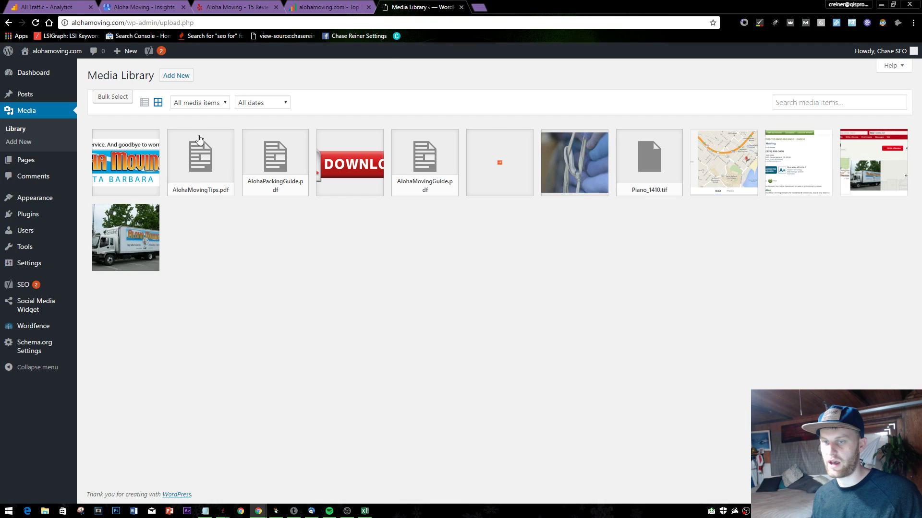
{"action": "left_click", "coordinate": [144, 177]}
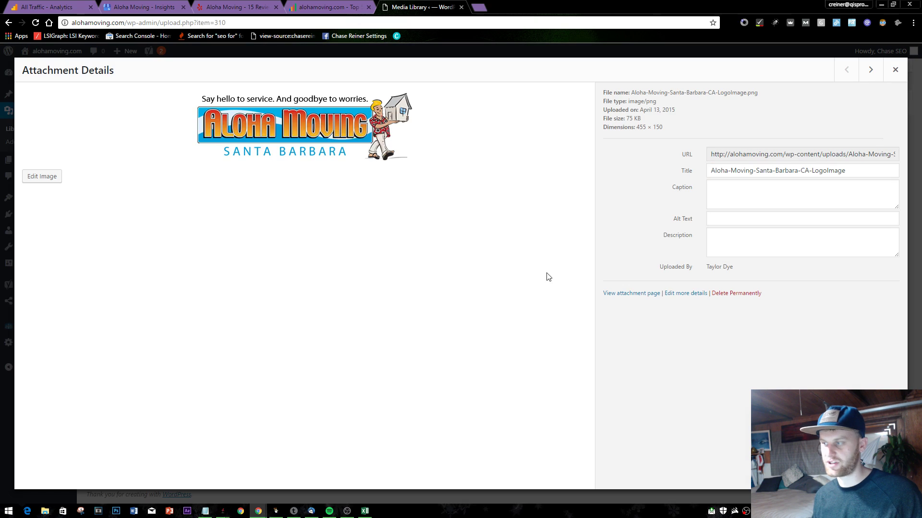
{"action": "left_click", "coordinate": [781, 225]}
{"action": "type", "text": "mover"}
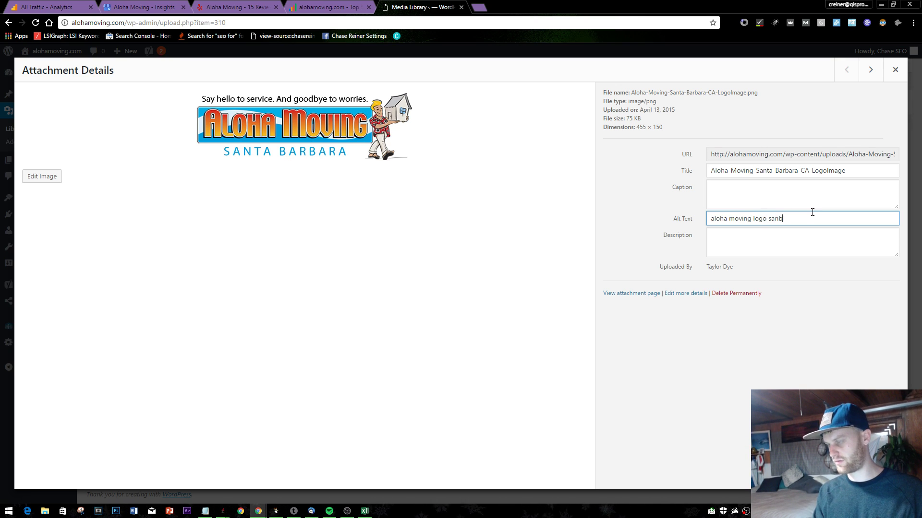
{"action": "left_click", "coordinate": [633, 357]}
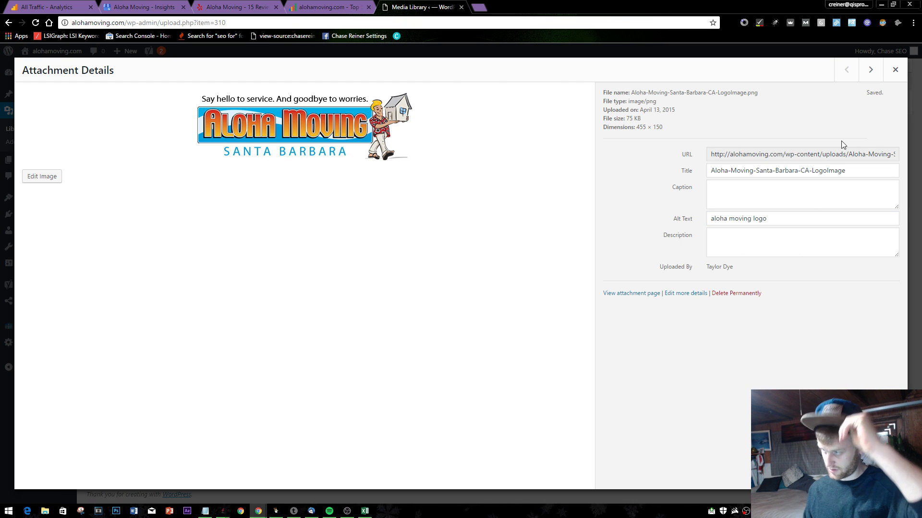
{"action": "left_click", "coordinate": [895, 69]}
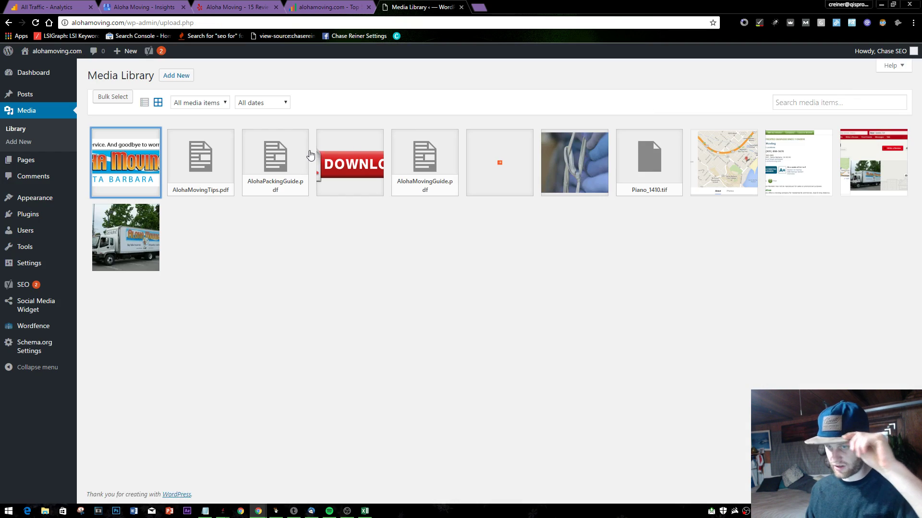
- Check AlohaMovingTips.pdf unchanged, then give the tied-rope photo the alt text 'tie over blankets'
{"action": "left_click", "coordinate": [227, 166]}
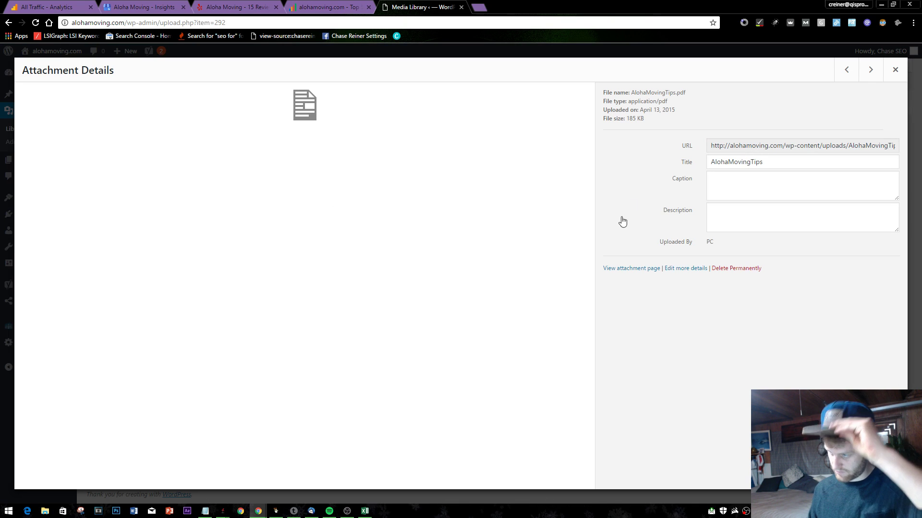
{"action": "left_click", "coordinate": [715, 179]}
{"action": "left_click", "coordinate": [894, 70]}
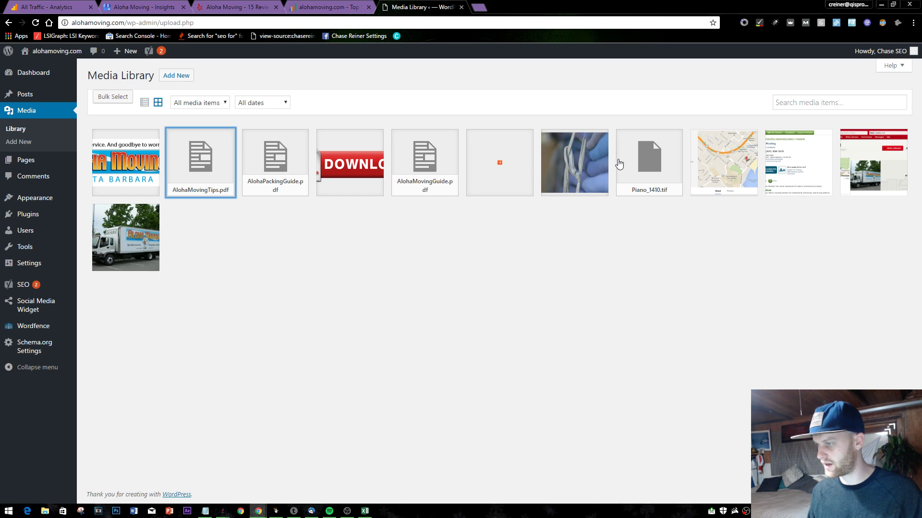
{"action": "left_click", "coordinate": [607, 168]}
{"action": "left_click", "coordinate": [726, 231]}
{"action": "left_click", "coordinate": [729, 221]}
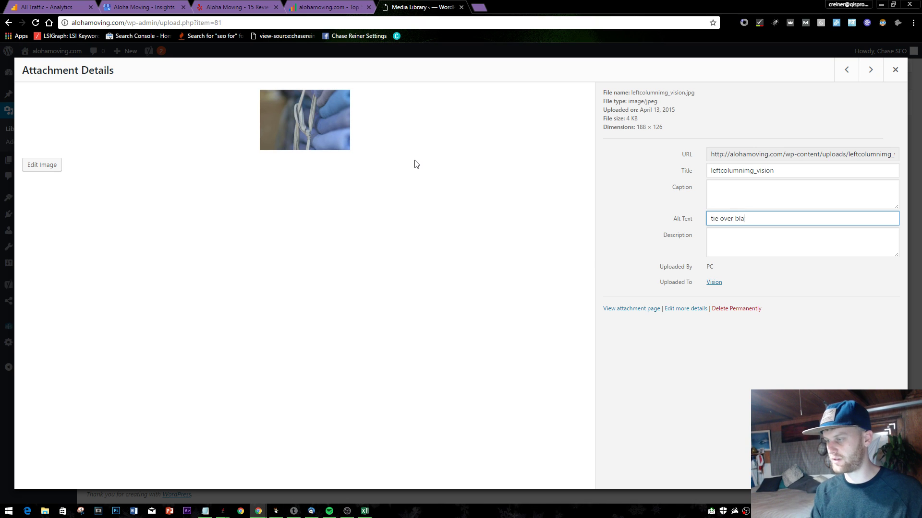
{"action": "left_click", "coordinate": [715, 161]}
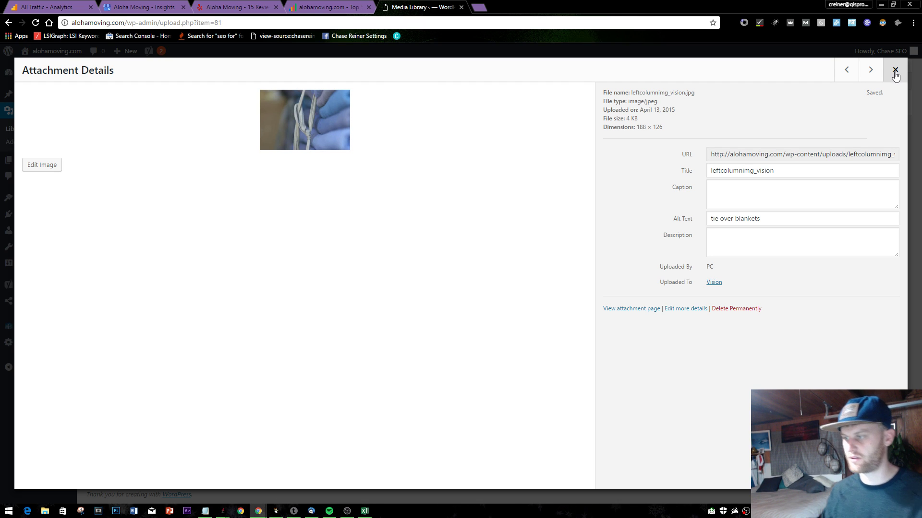
{"action": "left_click", "coordinate": [887, 72]}
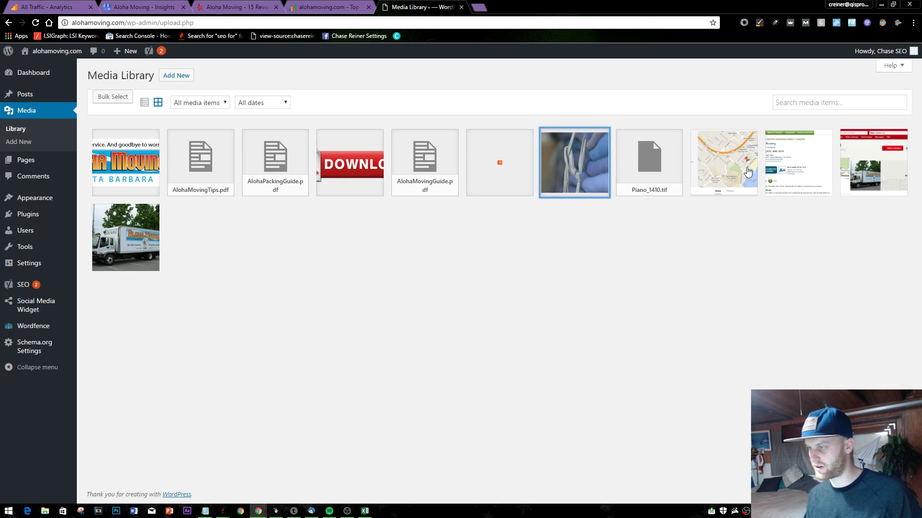
- Give the map image the alt text 'aloha moving location' and close its details
{"action": "left_click", "coordinate": [751, 175]}
{"action": "left_click", "coordinate": [754, 226]}
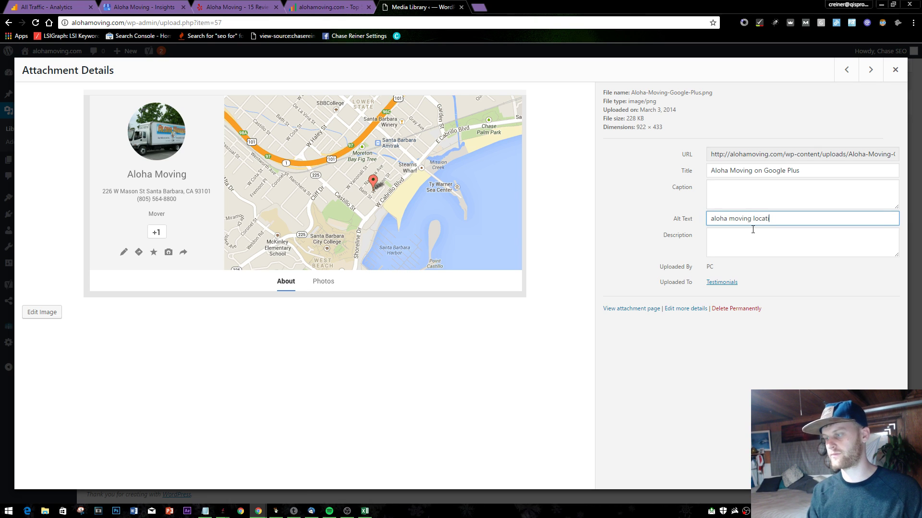
{"action": "left_click", "coordinate": [895, 70]}
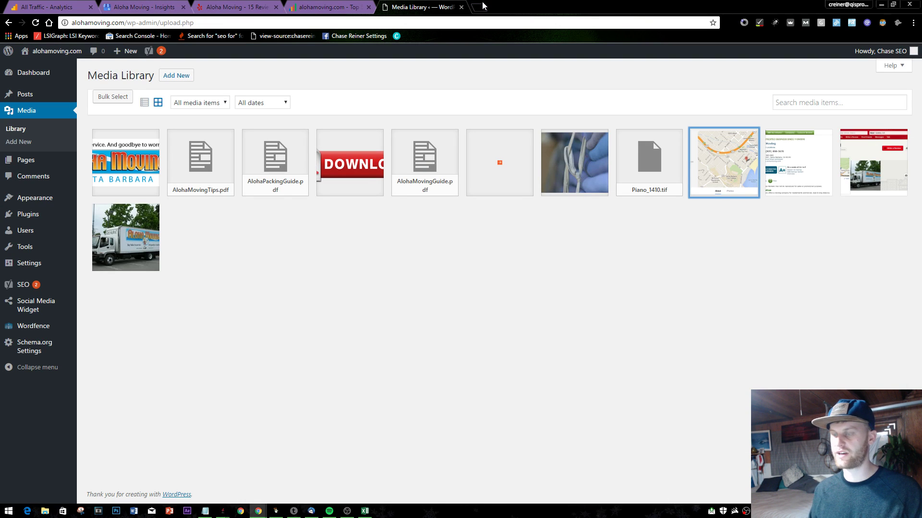
- Load Google in a new tab and switch to the other Google account
{"action": "left_click", "coordinate": [483, 6]}
{"action": "type", "text": "mo"}
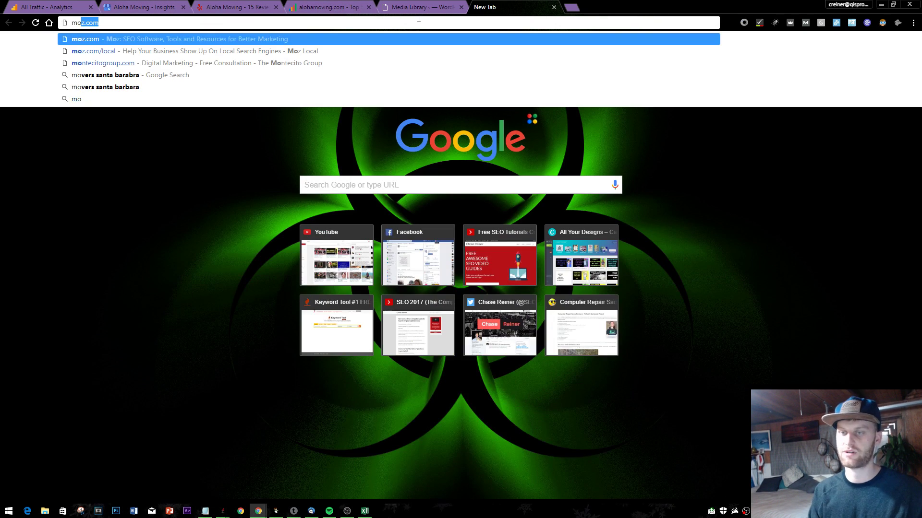
{"action": "key", "text": "BackSpace"}
{"action": "key", "text": "BackSpace"}
{"action": "key", "text": "BackSpace"}
{"action": "type", "text": "goo"}
{"action": "key", "text": "Return"}
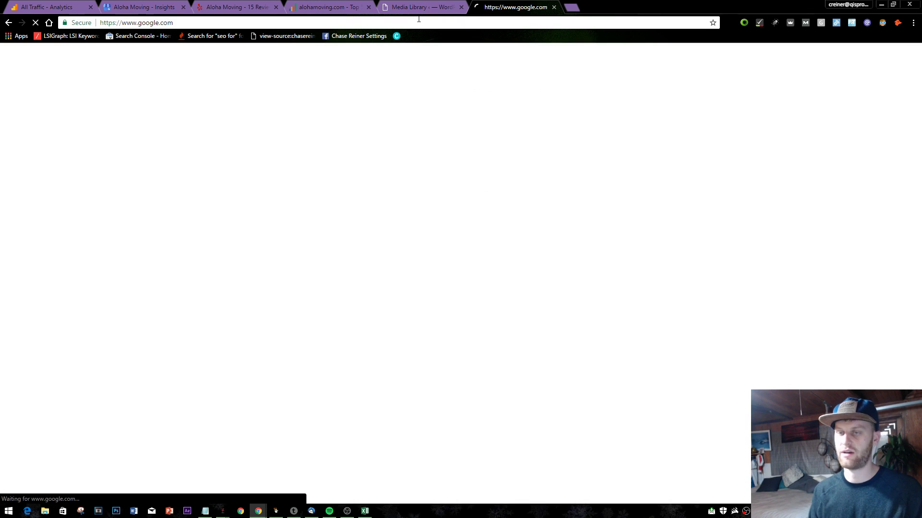
{"action": "left_click", "coordinate": [900, 58]}
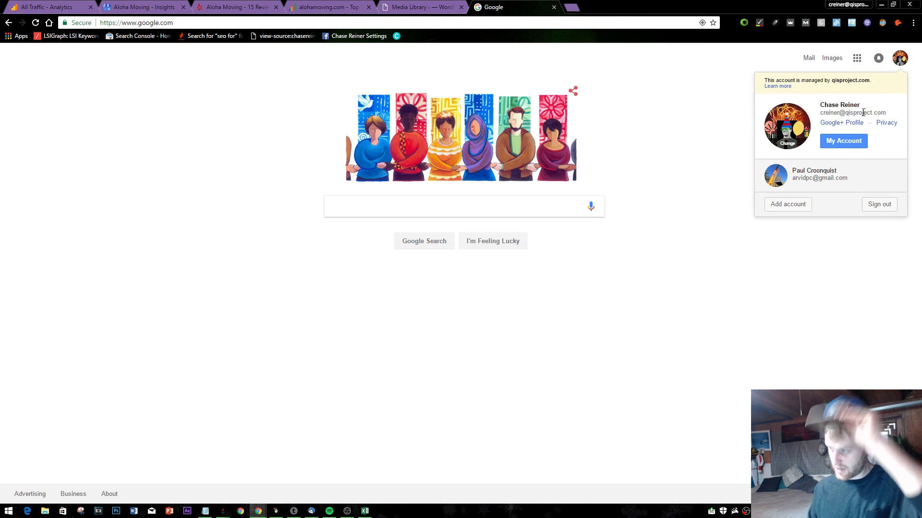
{"action": "left_click", "coordinate": [835, 178]}
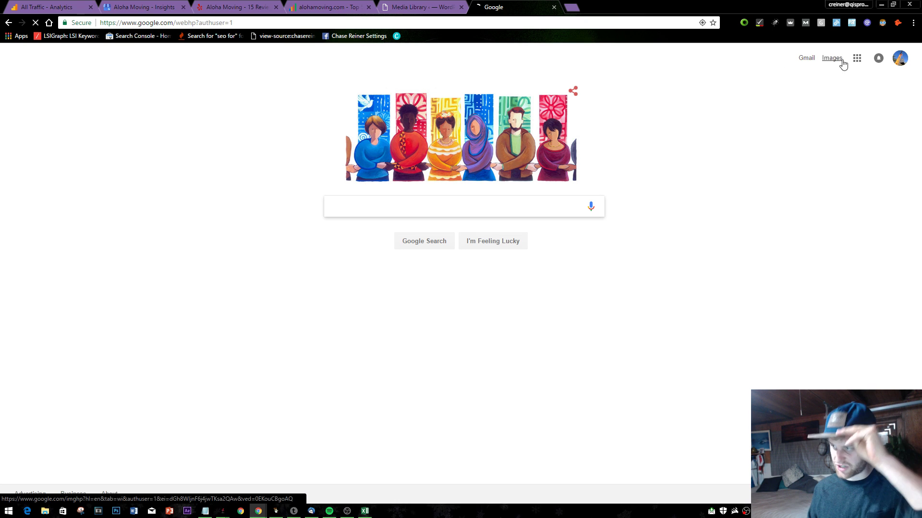
- Open Google My Business from the apps grid and browse Aloha Moving's Photos page
{"action": "left_click", "coordinate": [857, 58]}
{"action": "scroll", "coordinate": [823, 281], "scroll_direction": "down", "scroll_amount": 3}
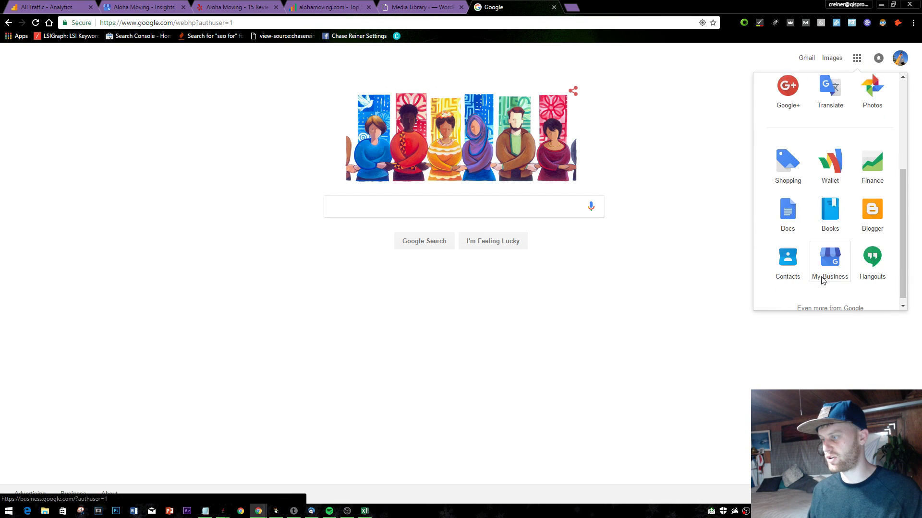
{"action": "scroll", "coordinate": [813, 261], "scroll_direction": "down", "scroll_amount": 3}
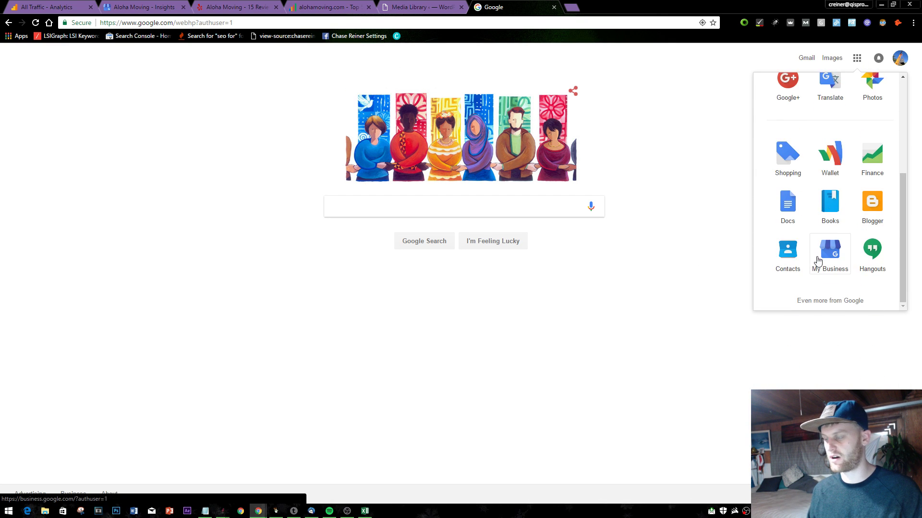
{"action": "scroll", "coordinate": [811, 267], "scroll_direction": "up", "scroll_amount": 3}
{"action": "scroll", "coordinate": [843, 260], "scroll_direction": "down", "scroll_amount": 3}
{"action": "left_click", "coordinate": [843, 260]}
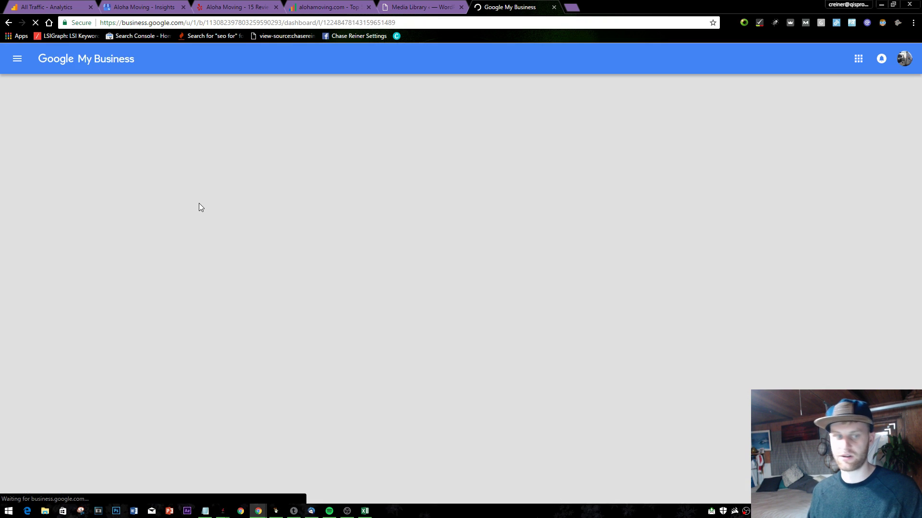
{"action": "scroll", "coordinate": [408, 216], "scroll_direction": "down", "scroll_amount": 3}
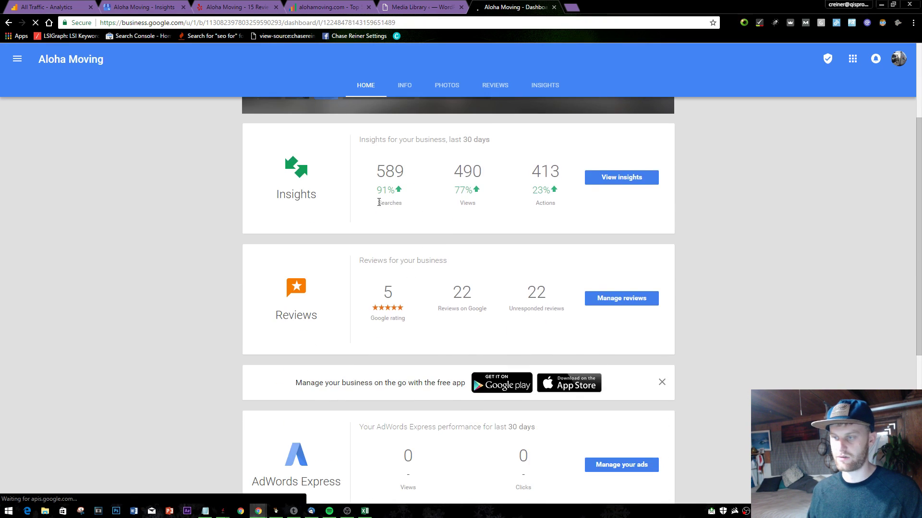
{"action": "scroll", "coordinate": [417, 220], "scroll_direction": "up", "scroll_amount": 3}
{"action": "left_click", "coordinate": [369, 235]}
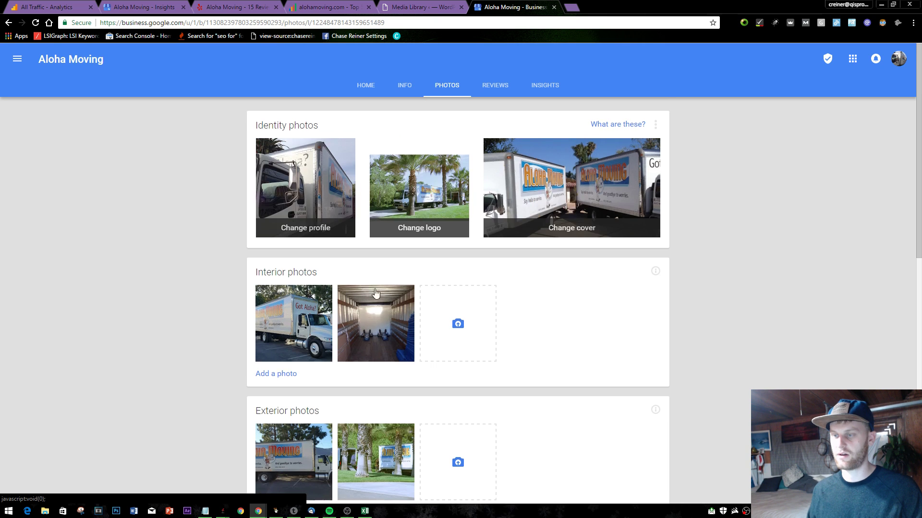
{"action": "scroll", "coordinate": [375, 288], "scroll_direction": "down", "scroll_amount": 10}
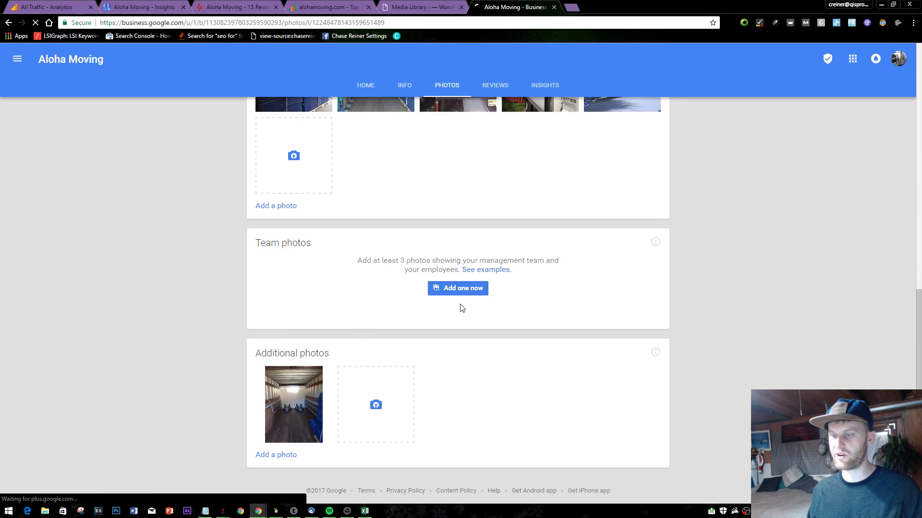
- Set Aloha-Moving-Truck.jpg's alt text to 'aloha moving truck' in the Media Library
{"action": "left_click", "coordinate": [417, 7]}
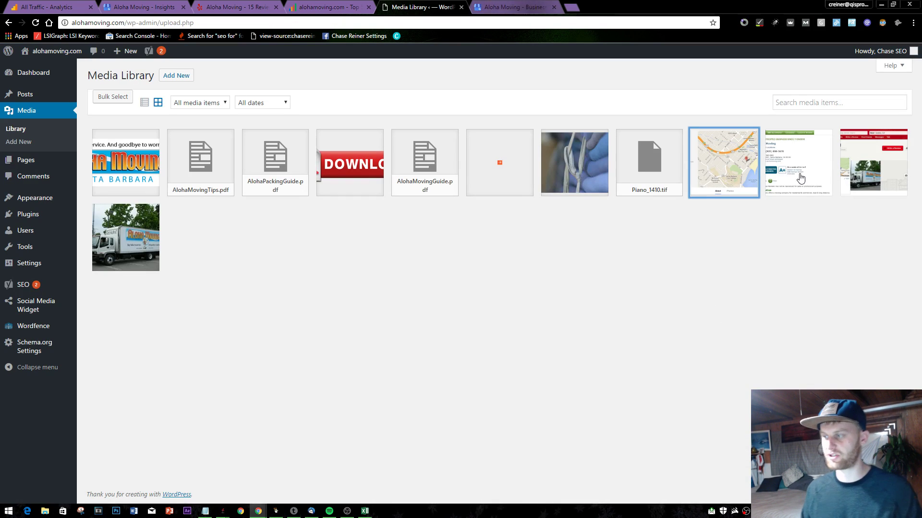
{"action": "left_click", "coordinate": [155, 244]}
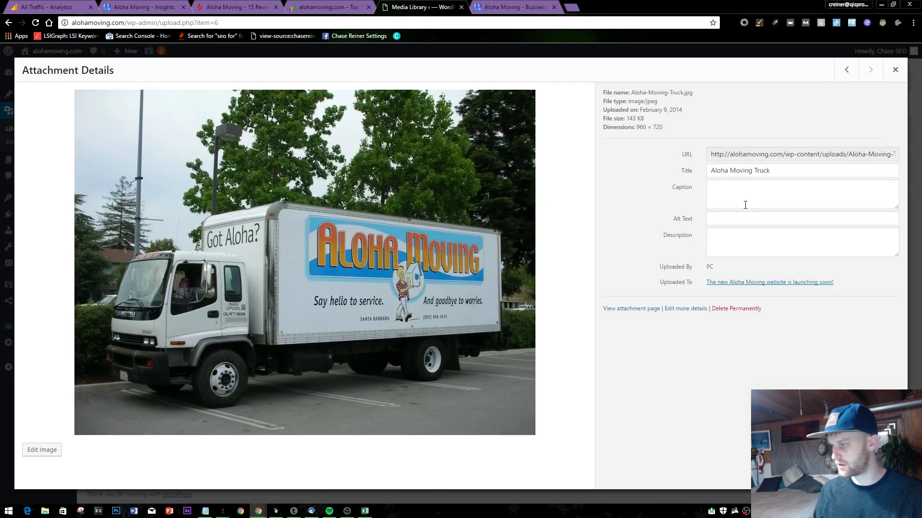
{"action": "left_click", "coordinate": [763, 232]}
{"action": "left_click", "coordinate": [773, 219]}
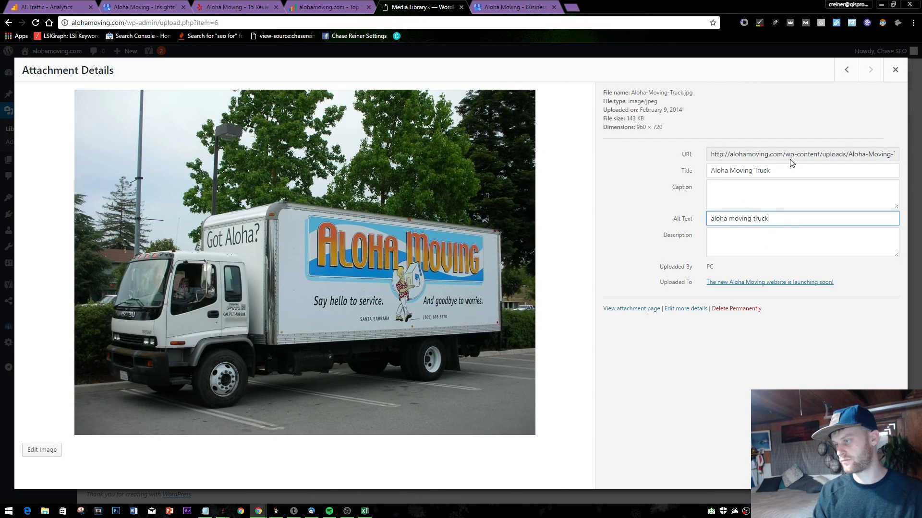
{"action": "left_click", "coordinate": [847, 316]}
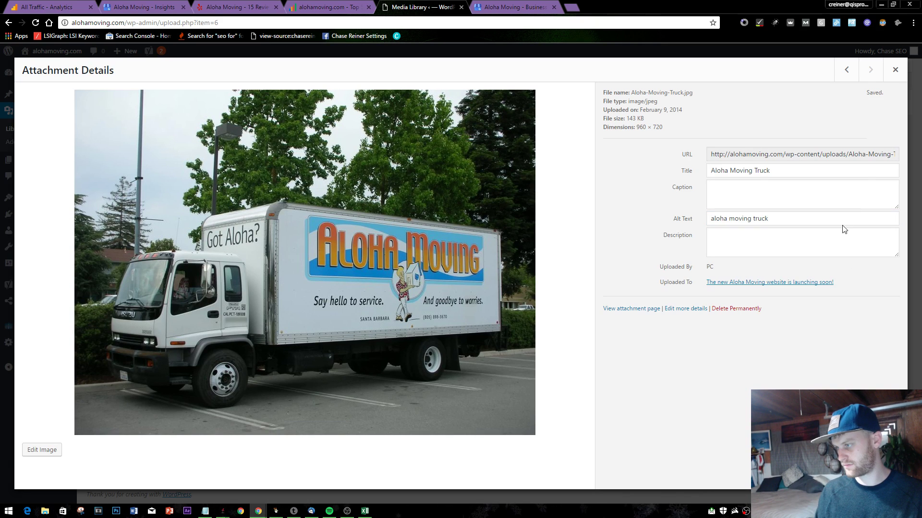
{"action": "left_click", "coordinate": [895, 69]}
- Open Facebook in a new tab and dismiss the notification post and chat windows
{"action": "left_click", "coordinate": [573, 8]}
{"action": "type", "text": "fac"}
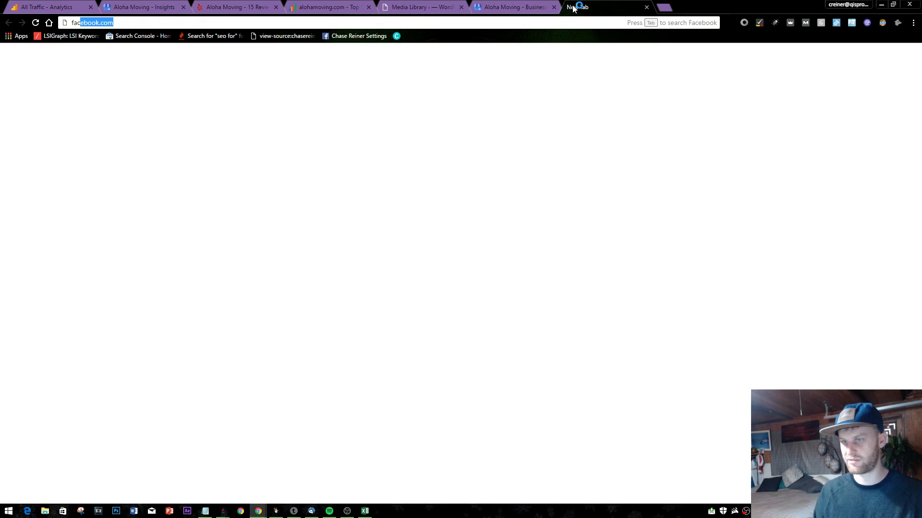
{"action": "key", "text": "Return"}
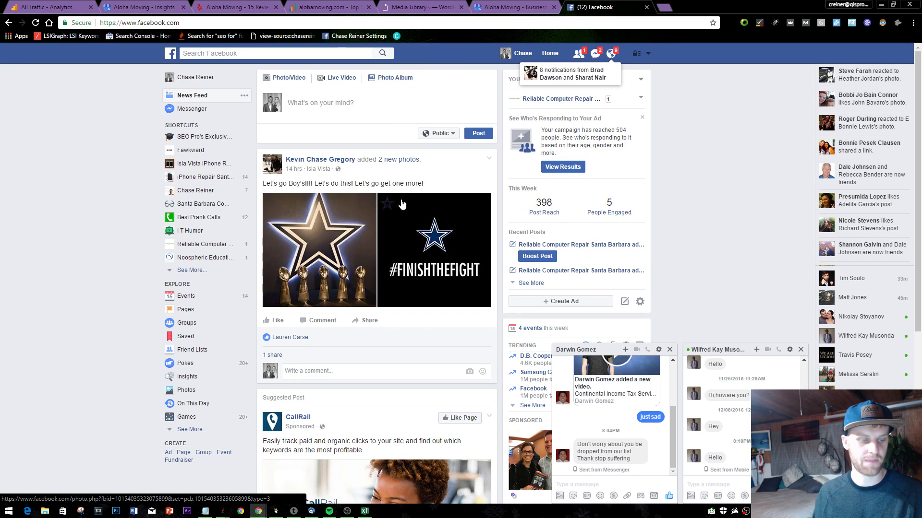
{"action": "left_click", "coordinate": [610, 53]}
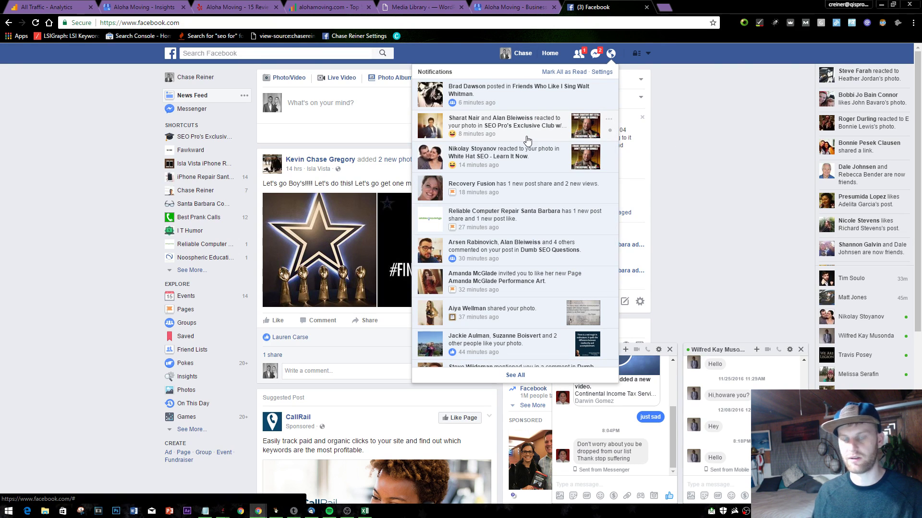
{"action": "left_click", "coordinate": [576, 154]}
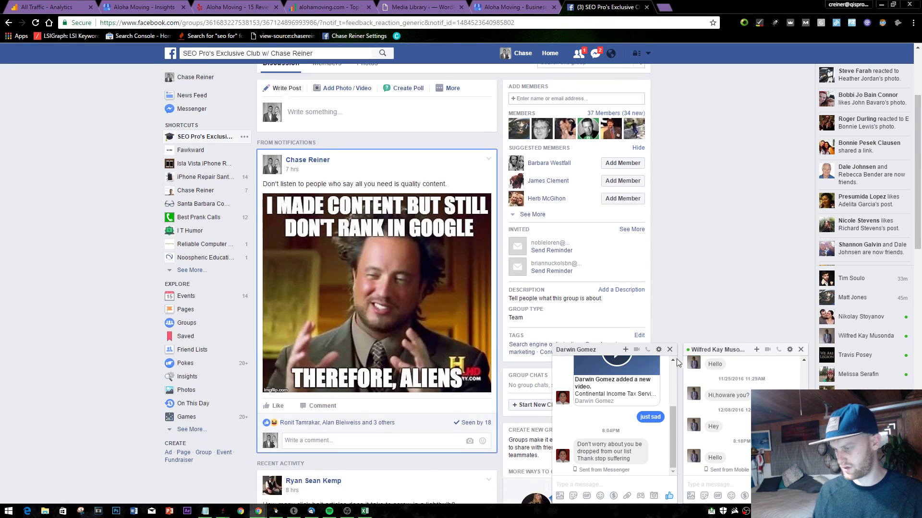
{"action": "left_click", "coordinate": [670, 350]}
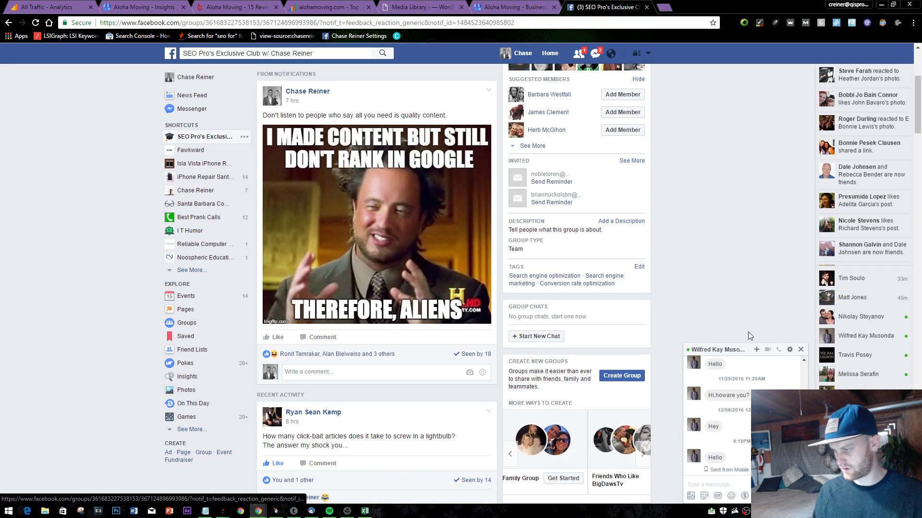
{"action": "left_click", "coordinate": [801, 349]}
- Search Facebook for 'aloha mov' and open the Aloha Moving business page
{"action": "scroll", "coordinate": [655, 211], "scroll_direction": "up", "scroll_amount": 4}
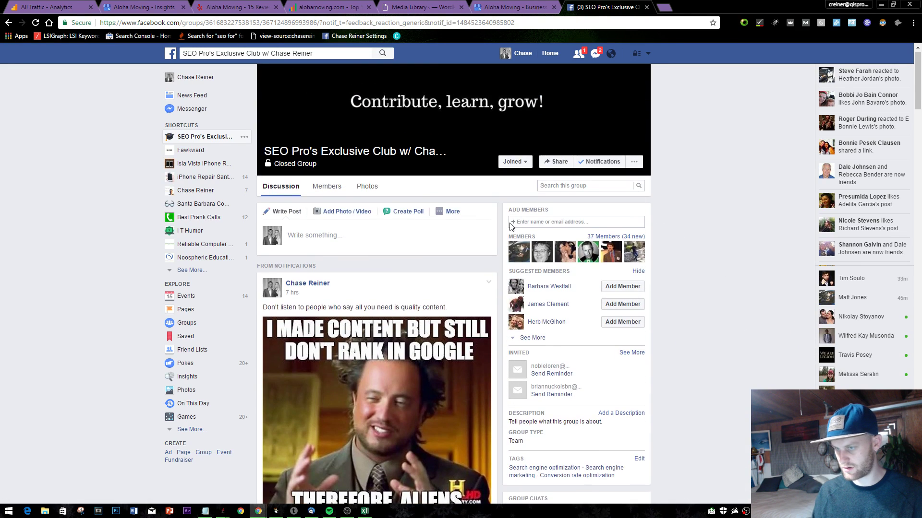
{"action": "left_click", "coordinate": [295, 53]}
{"action": "left_click", "coordinate": [514, 6]}
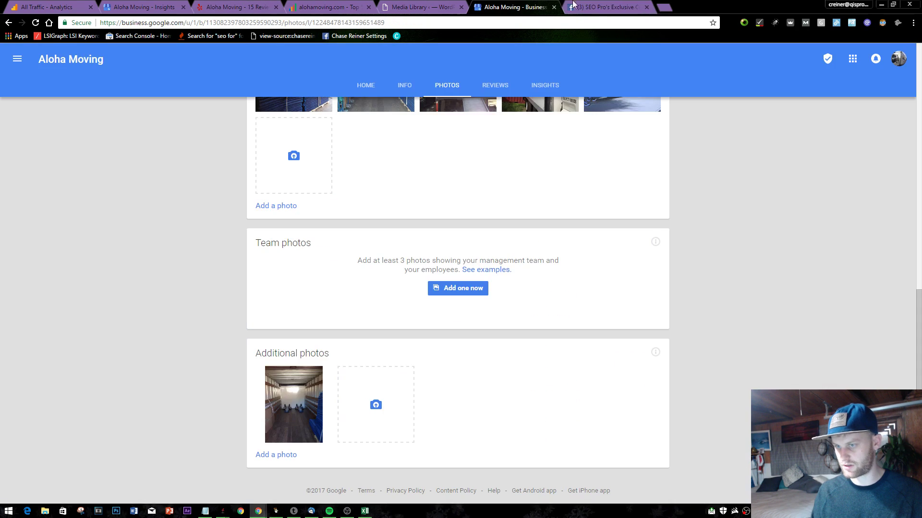
{"action": "left_click", "coordinate": [593, 4]}
{"action": "type", "text": "alk"}
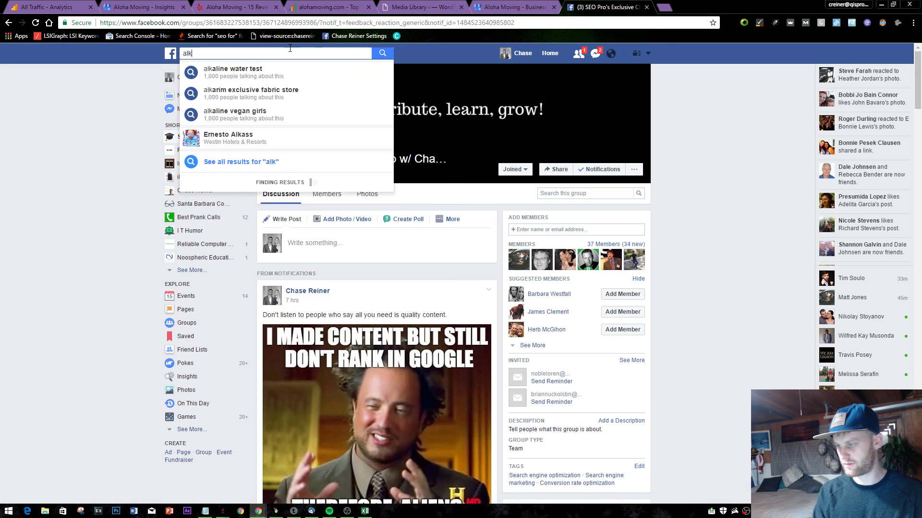
{"action": "key", "text": "BackSpace"}
{"action": "type", "text": "oha mov"}
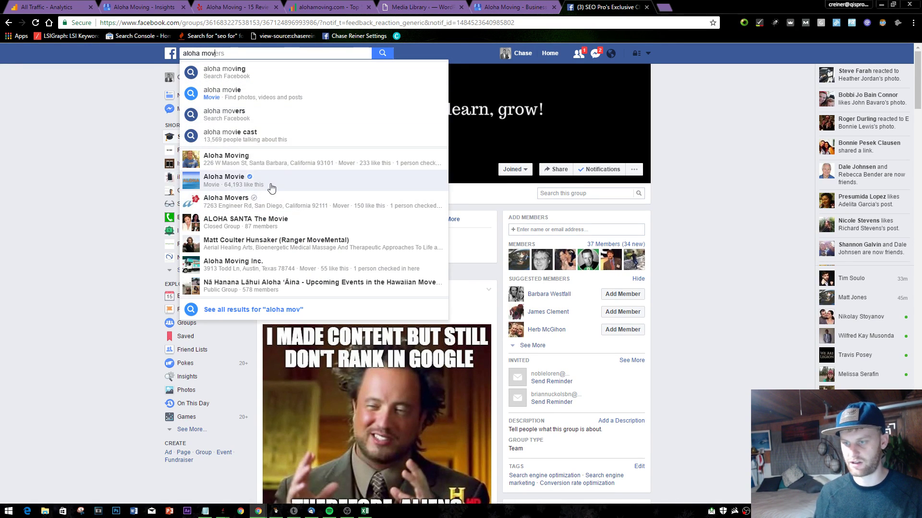
{"action": "left_click", "coordinate": [288, 160]}
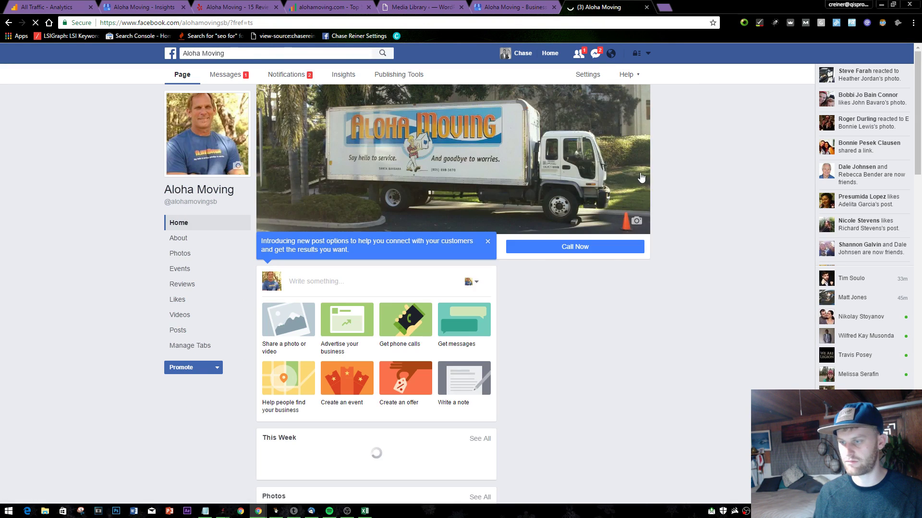
- Scroll through Aloha Moving's posts and open the Got Aloha truck photo full size
{"action": "scroll", "coordinate": [642, 178], "scroll_direction": "down", "scroll_amount": 15}
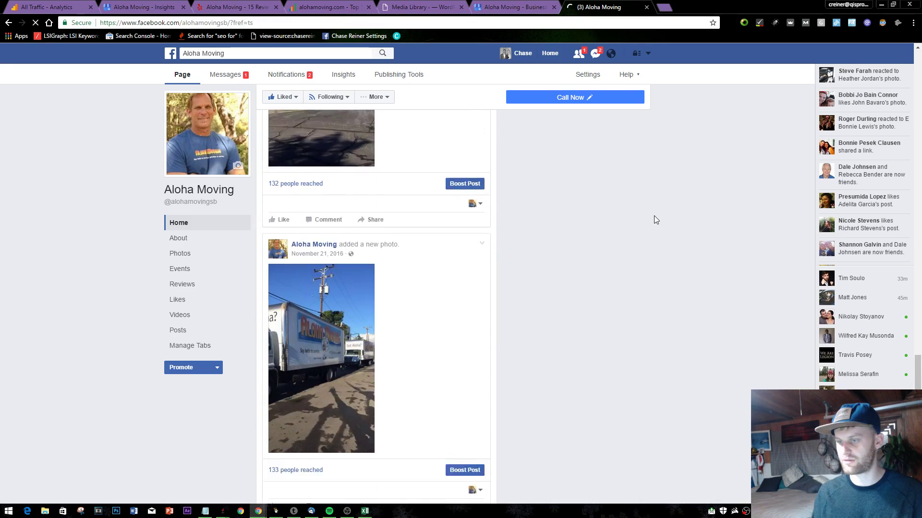
{"action": "scroll", "coordinate": [654, 240], "scroll_direction": "up", "scroll_amount": 15}
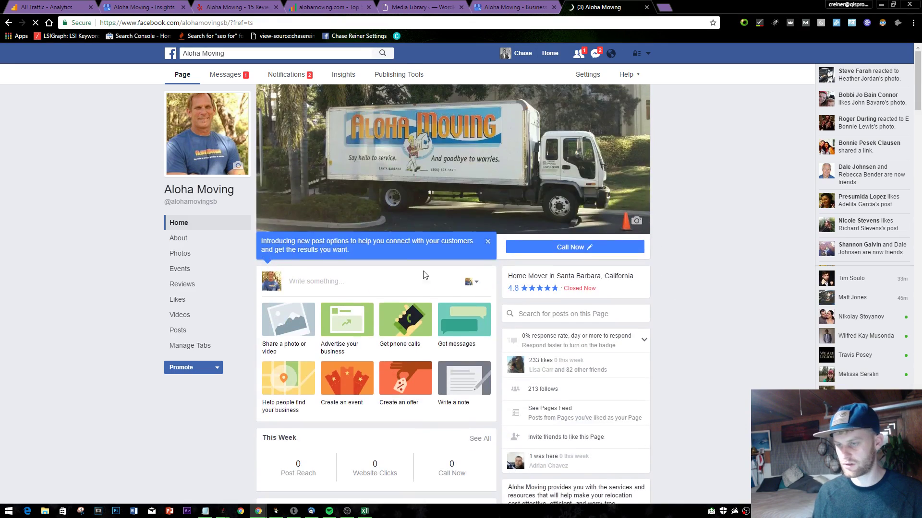
{"action": "scroll", "coordinate": [304, 366], "scroll_direction": "down", "scroll_amount": 10}
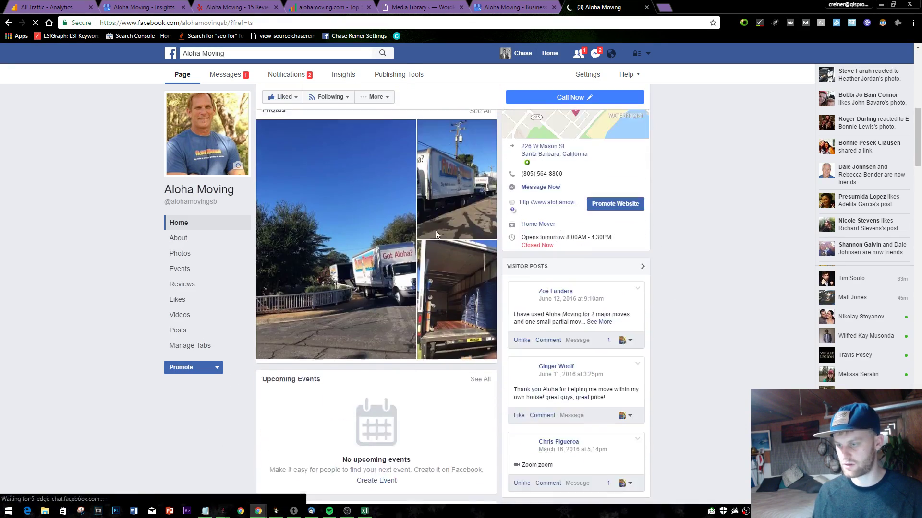
{"action": "scroll", "coordinate": [497, 262], "scroll_direction": "down", "scroll_amount": 10}
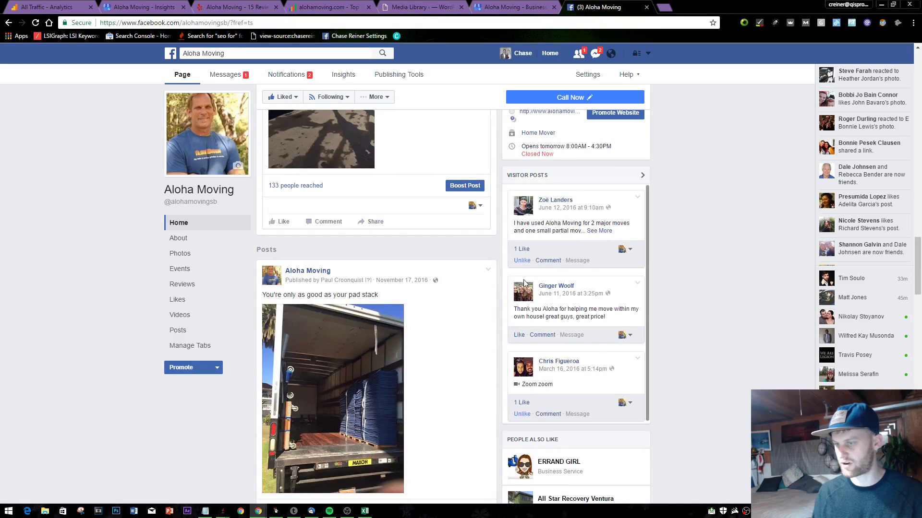
{"action": "scroll", "coordinate": [495, 259], "scroll_direction": "up", "scroll_amount": 6}
{"action": "scroll", "coordinate": [341, 265], "scroll_direction": "down", "scroll_amount": 6}
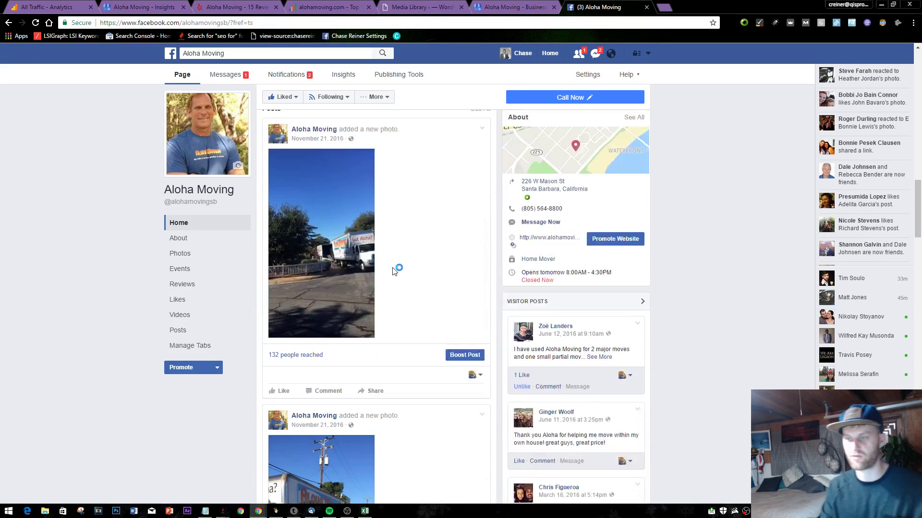
{"action": "right_click", "coordinate": [342, 265]}
{"action": "key", "text": "Escape"}
{"action": "left_click", "coordinate": [340, 223]}
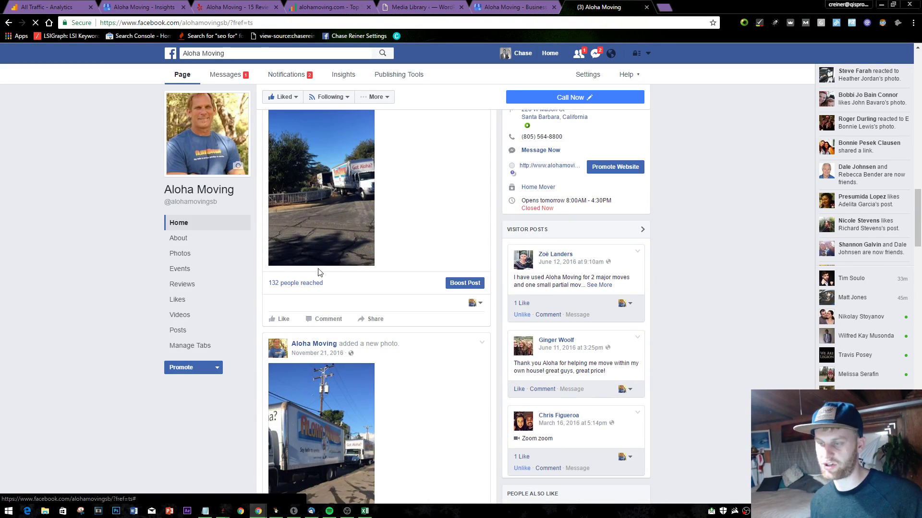
{"action": "right_click", "coordinate": [339, 223]}
- Start saving the image and create a new Desktop folder named 'aloha moving'
{"action": "left_click", "coordinate": [425, 235]}
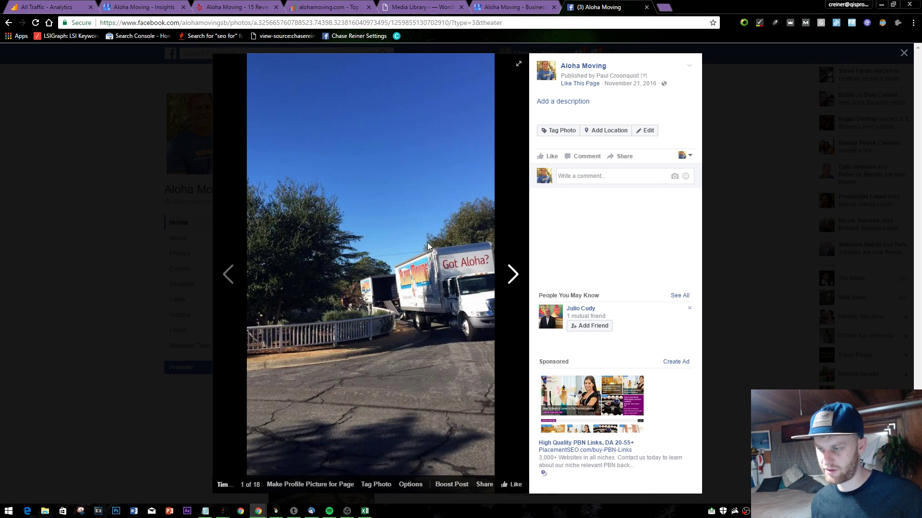
{"action": "key", "text": "BackSpace"}
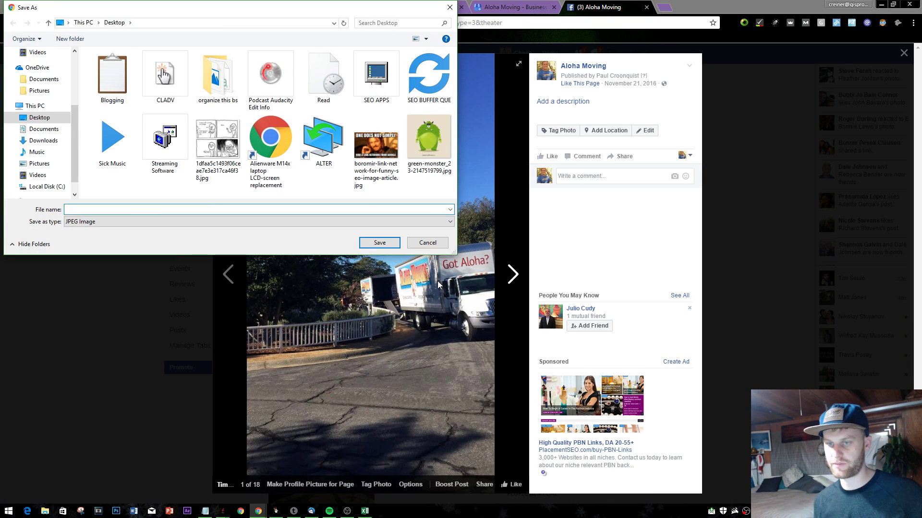
{"action": "left_click", "coordinate": [370, 158]}
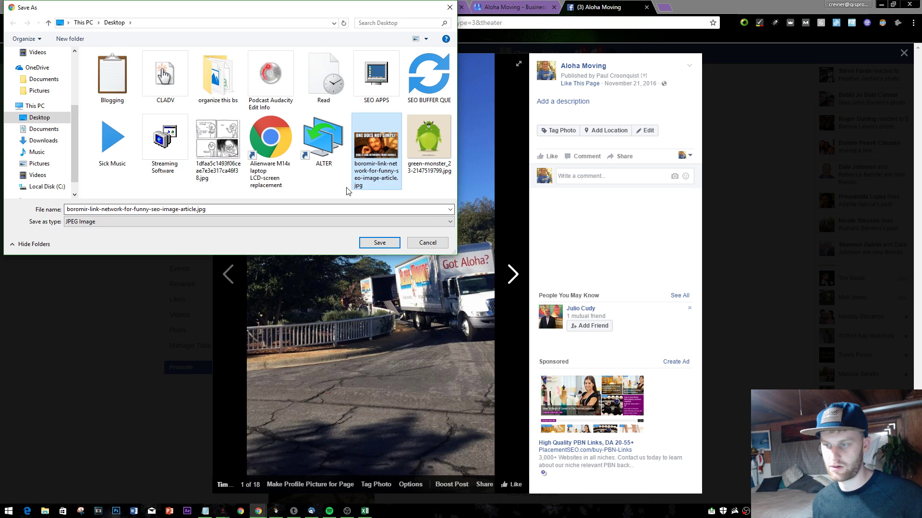
{"action": "right_click", "coordinate": [437, 187]}
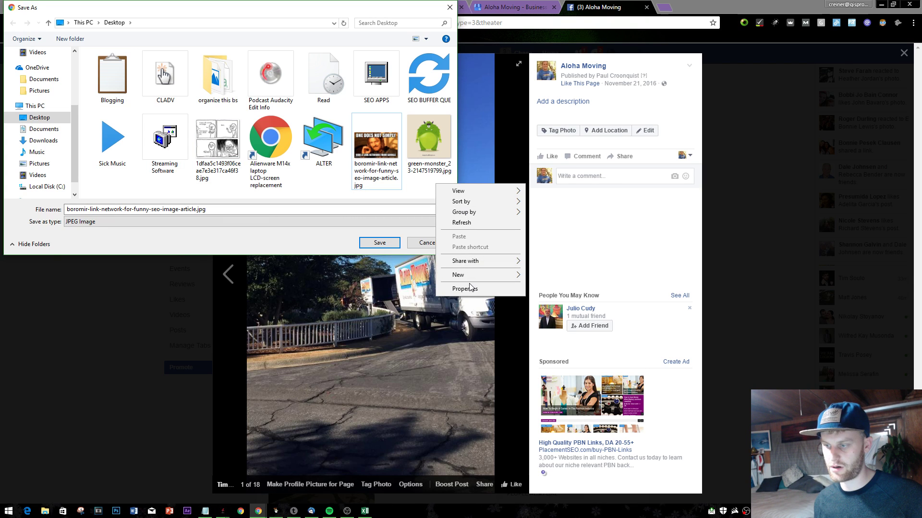
{"action": "mouse_move", "coordinate": [492, 276]}
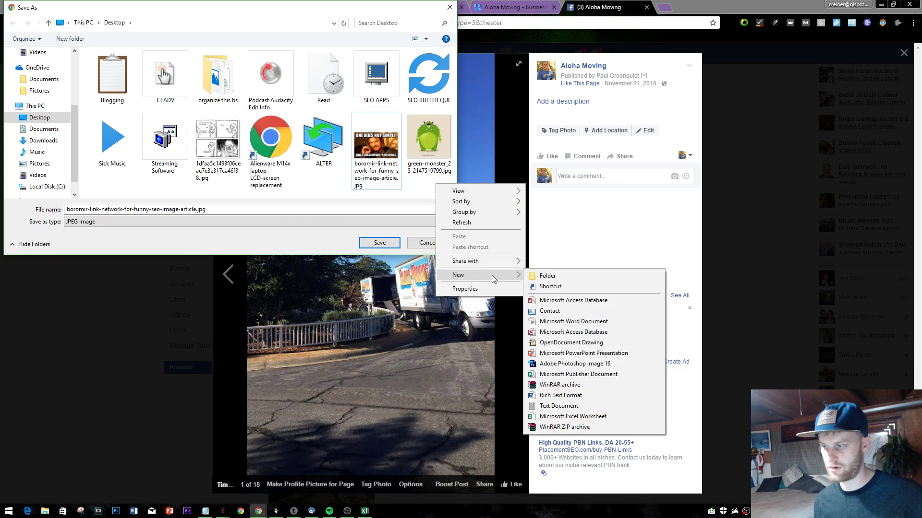
{"action": "left_click", "coordinate": [556, 274]}
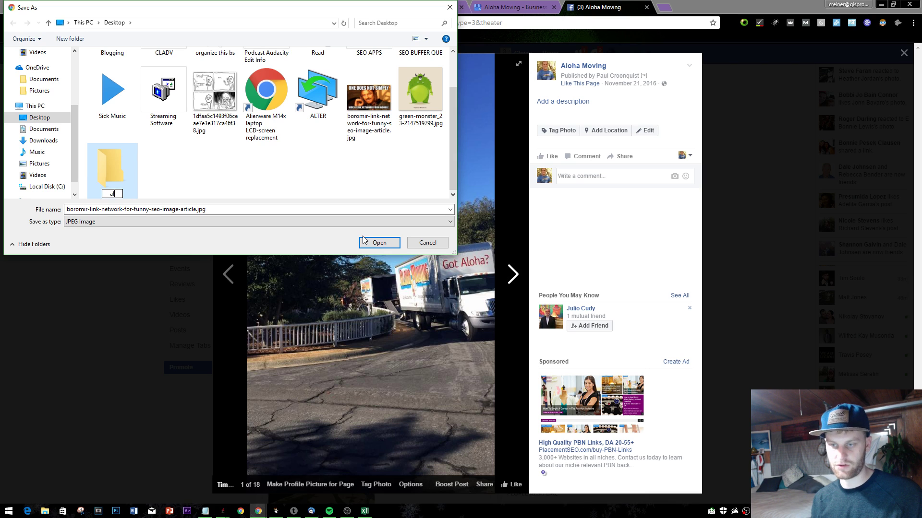
{"action": "key", "text": "Return"}
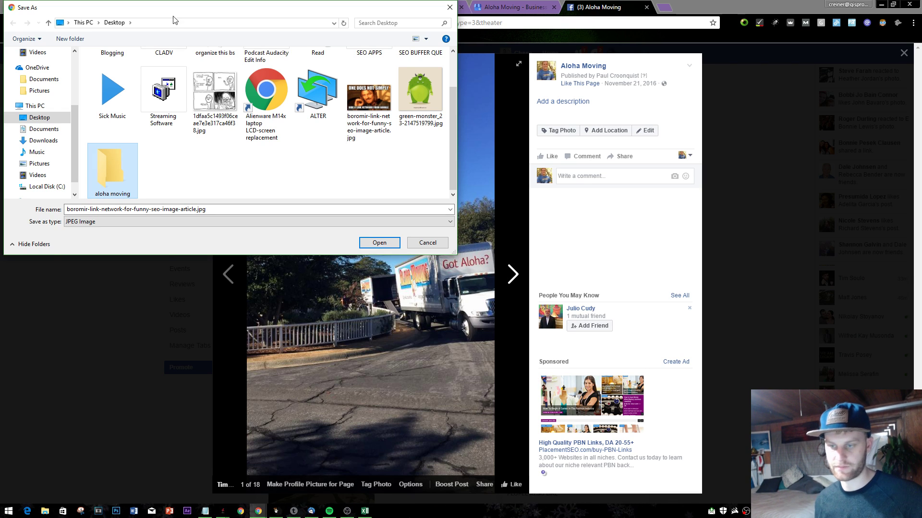
- Save the photo inside the 'aloha moving' folder as 'aloha moving trucks'
{"action": "double_click", "coordinate": [123, 169]}
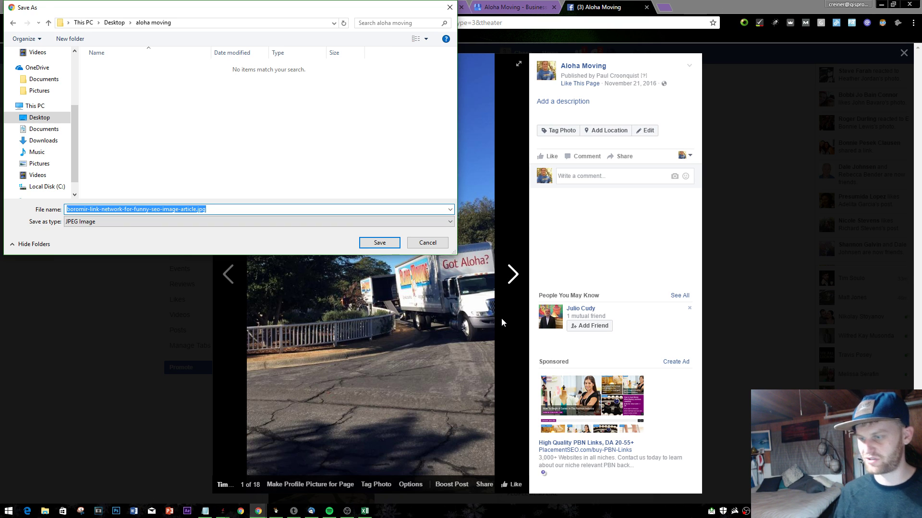
{"action": "type", "text": "aloha moving trucks at work"}
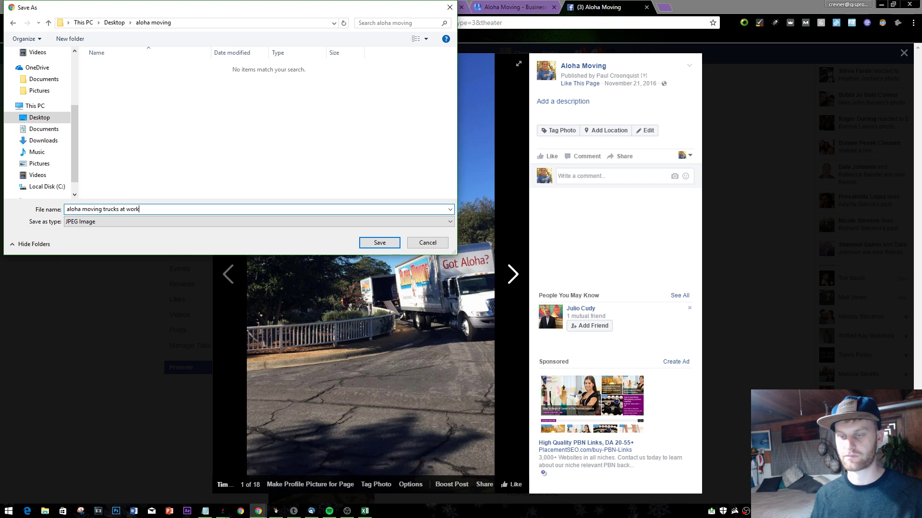
{"action": "key", "text": "Return"}
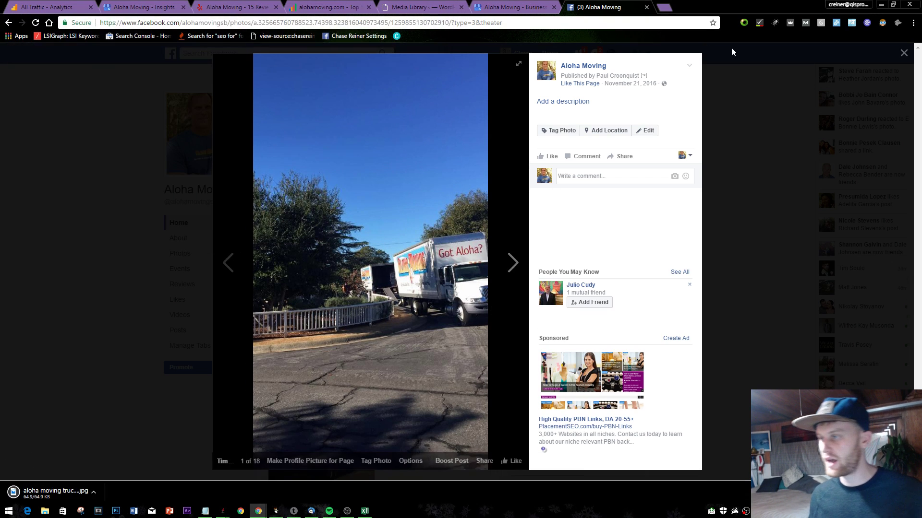
- Load alohamoving.com in a new tab, then bring the Notepad SEO to-do notes forward
{"action": "left_click", "coordinate": [391, 6]}
{"action": "left_click", "coordinate": [144, 6]}
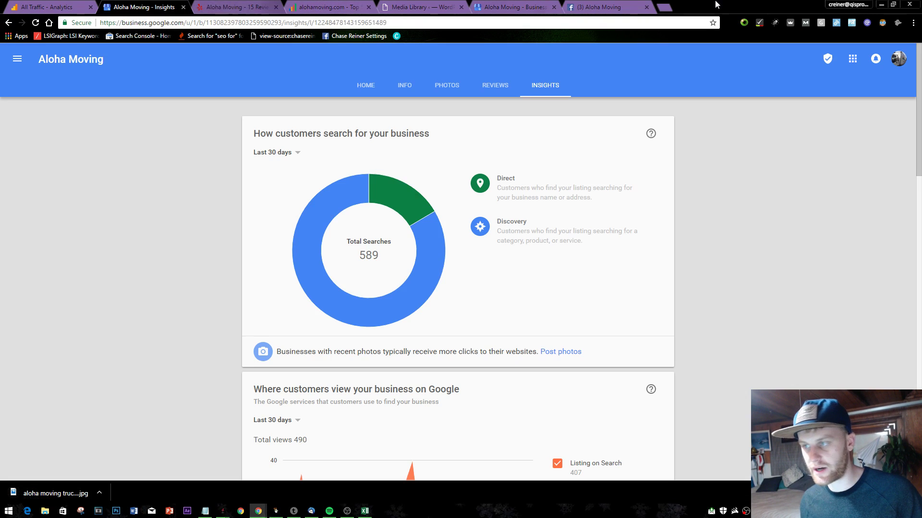
{"action": "left_click", "coordinate": [664, 7]}
{"action": "type", "text": "c"}
{"action": "key", "text": "BackSpace"}
{"action": "key", "text": "BackSpace"}
{"action": "type", "text": "fa"}
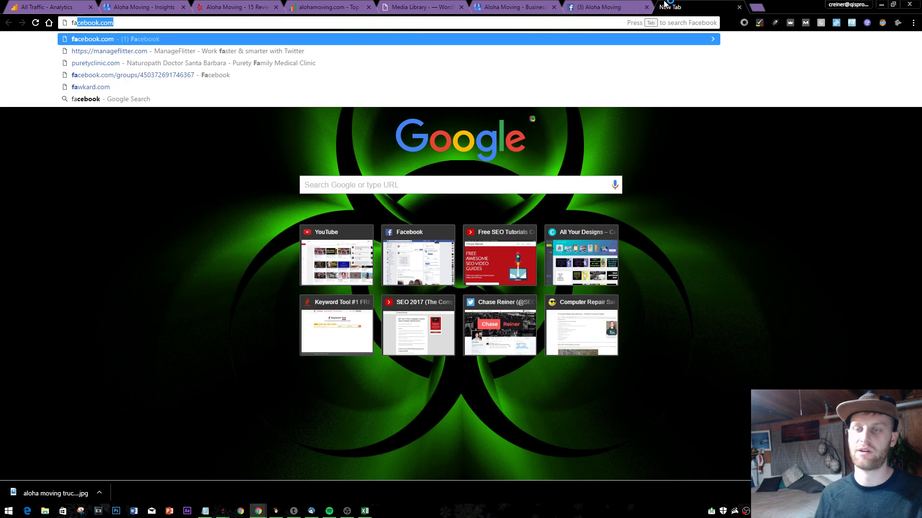
{"action": "key", "text": "BackSpace"}
{"action": "key", "text": "BackSpace"}
{"action": "type", "text": "v"}
{"action": "key", "text": "BackSpace"}
{"action": "type", "text": "amoving"}
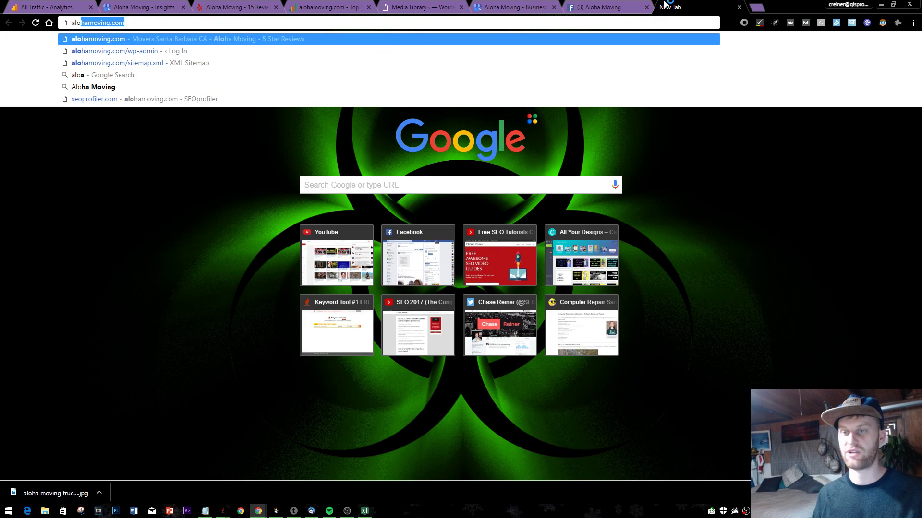
{"action": "key", "text": "Return"}
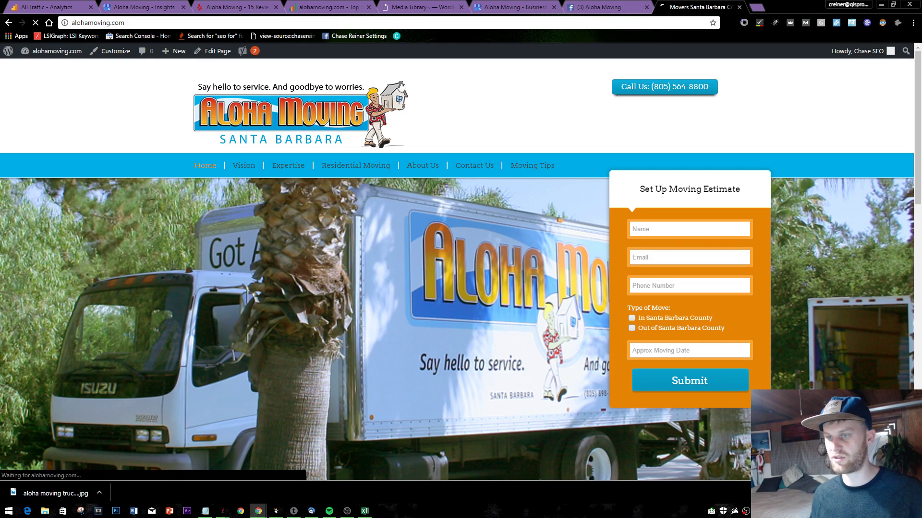
{"action": "key", "text": "alt+Tab"}
{"action": "scroll", "coordinate": [135, 342], "scroll_direction": "down", "scroll_amount": 2}
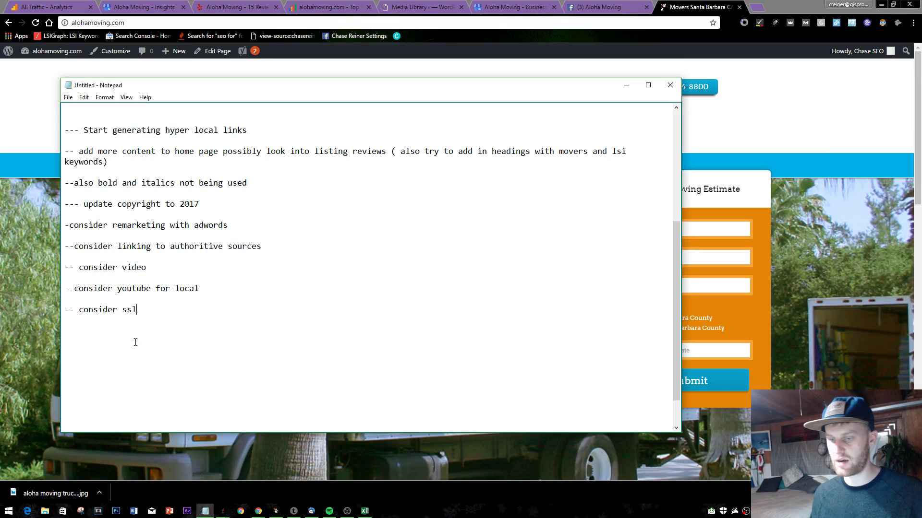
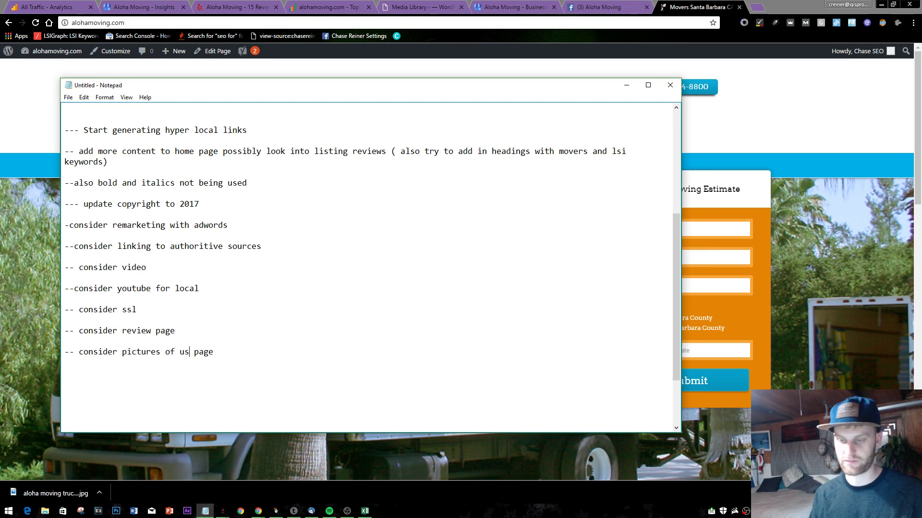
- Bring the alohamoving.com home page back in front of the Notepad SEO to-do notes
{"action": "left_click", "coordinate": [696, 42]}
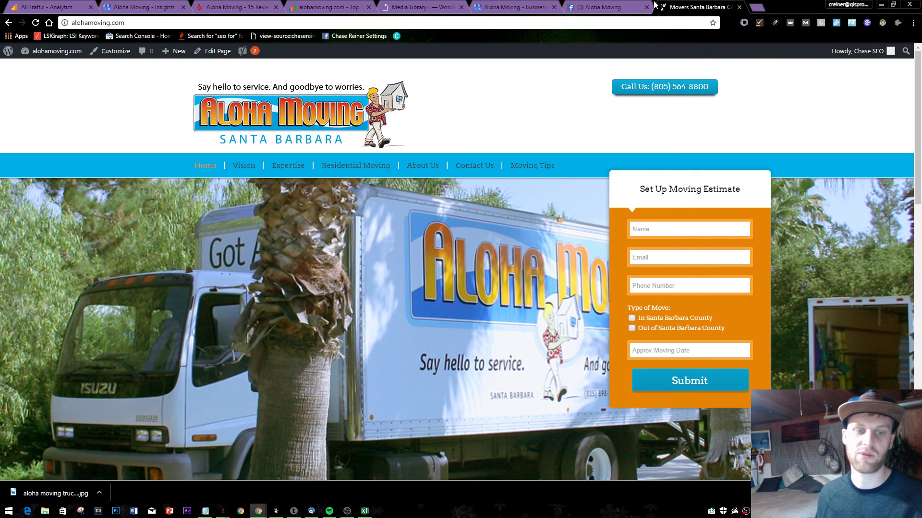
- On the Aloha Moving Facebook page, save a truck photo as 'aloha moving trucks in santa barbar…'
{"action": "left_click", "coordinate": [624, 7]}
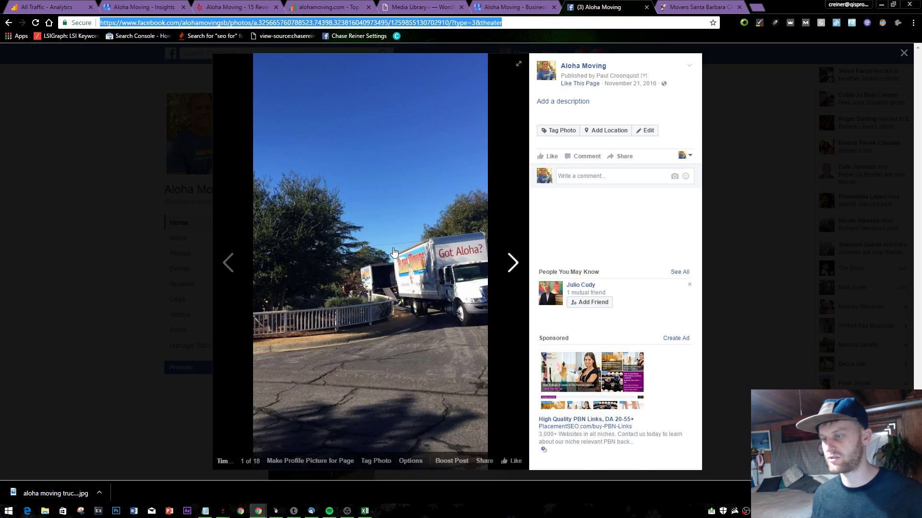
{"action": "left_click", "coordinate": [747, 257]}
{"action": "scroll", "coordinate": [399, 303], "scroll_direction": "down", "scroll_amount": 5}
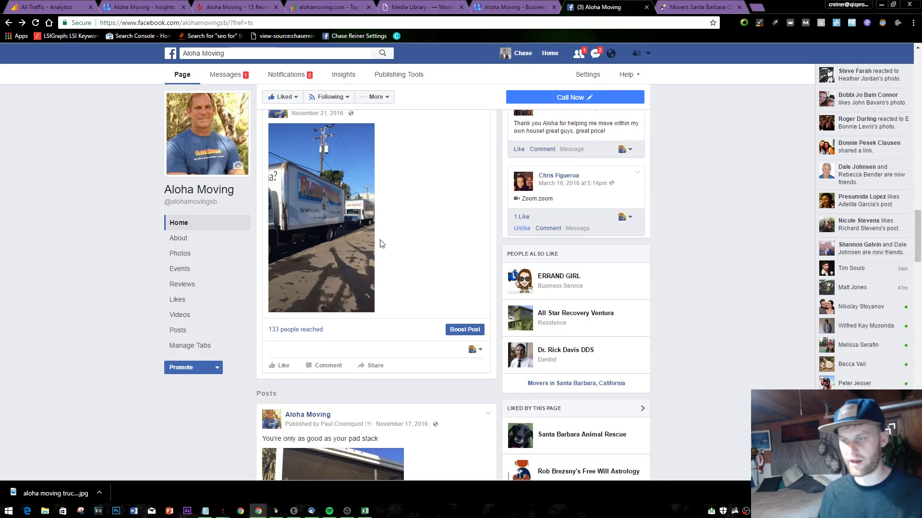
{"action": "right_click", "coordinate": [328, 230]}
{"action": "left_click", "coordinate": [309, 208]}
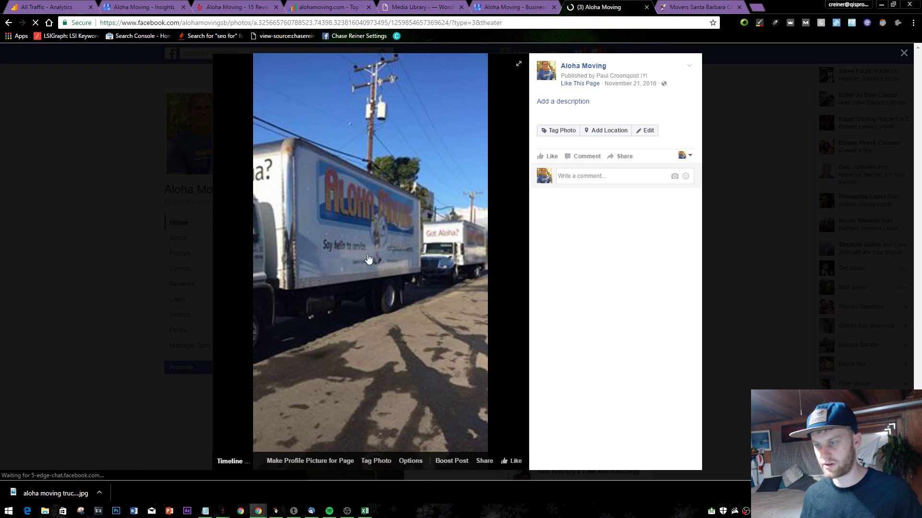
{"action": "right_click", "coordinate": [351, 219]}
{"action": "left_click", "coordinate": [407, 236]}
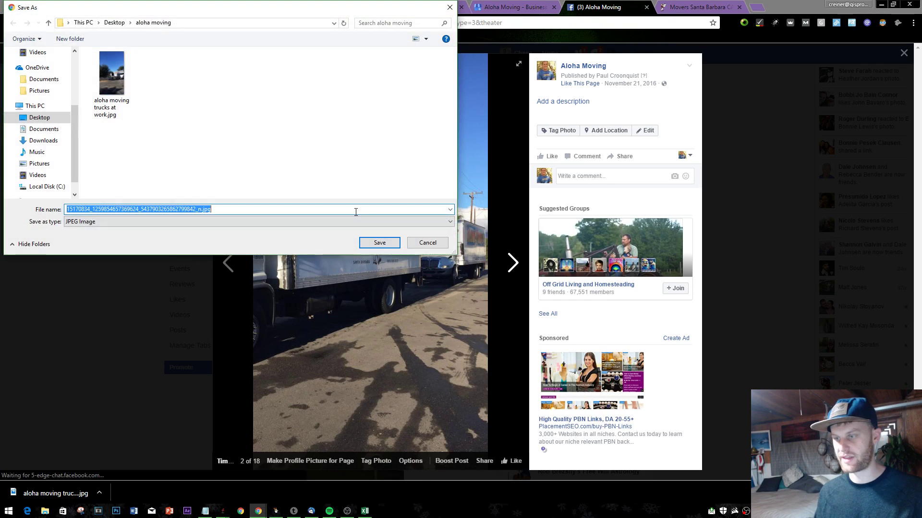
{"action": "type", "text": "aloha moving trucks"}
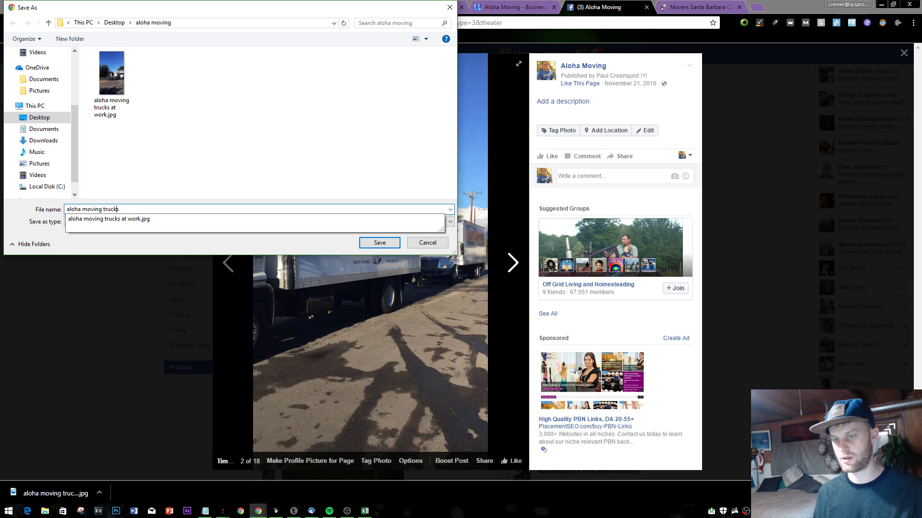
{"action": "type", "text": " in santa b"}
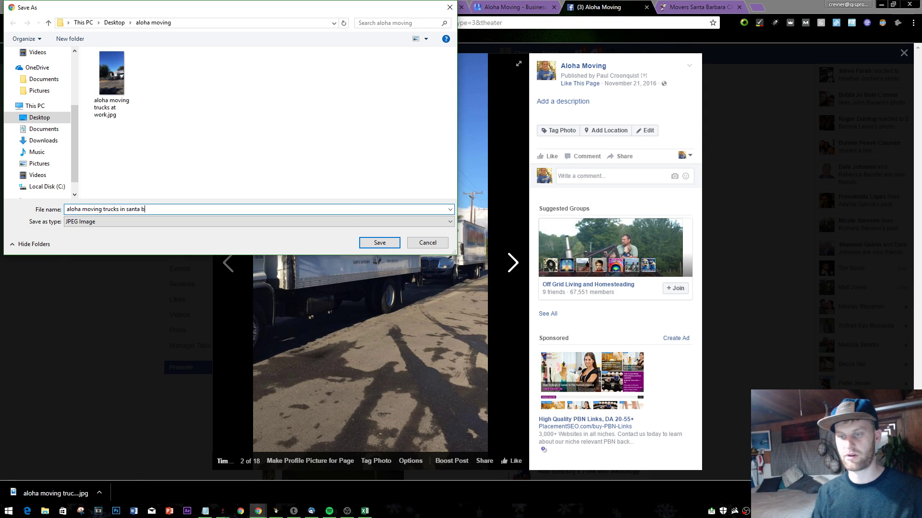
{"action": "type", "text": "ntа barbar"}
{"action": "key", "text": "Return"}
- Save the pad-stack photo as 'inside our trucks'
{"action": "left_click", "coordinate": [171, 177]}
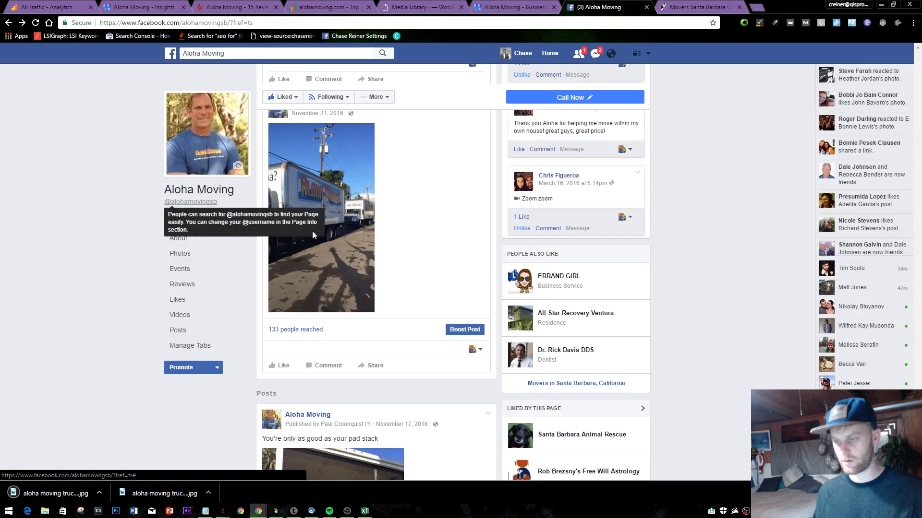
{"action": "scroll", "coordinate": [312, 230], "scroll_direction": "down", "scroll_amount": 5}
{"action": "scroll", "coordinate": [363, 274], "scroll_direction": "down", "scroll_amount": 3}
{"action": "left_click", "coordinate": [336, 312]}
{"action": "right_click", "coordinate": [313, 235]}
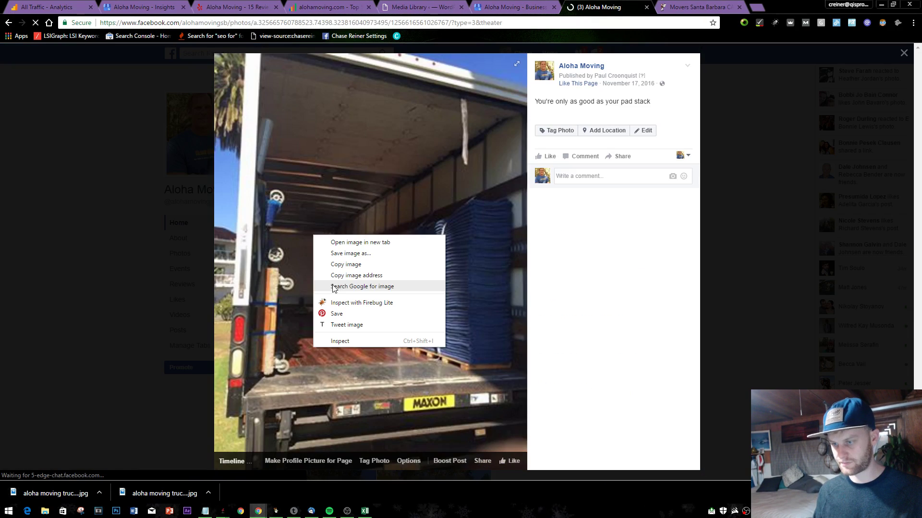
{"action": "left_click", "coordinate": [350, 253]}
{"action": "type", "text": "inside our truck"}
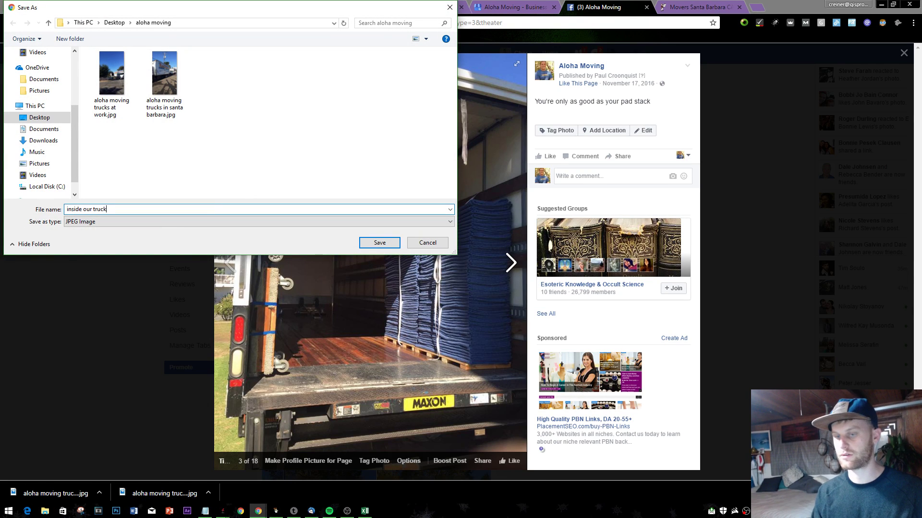
{"action": "key", "text": "BackSpace"}
{"action": "key", "text": "BackSpace"}
{"action": "key", "text": "BackSpace"}
{"action": "key", "text": "BackSpace"}
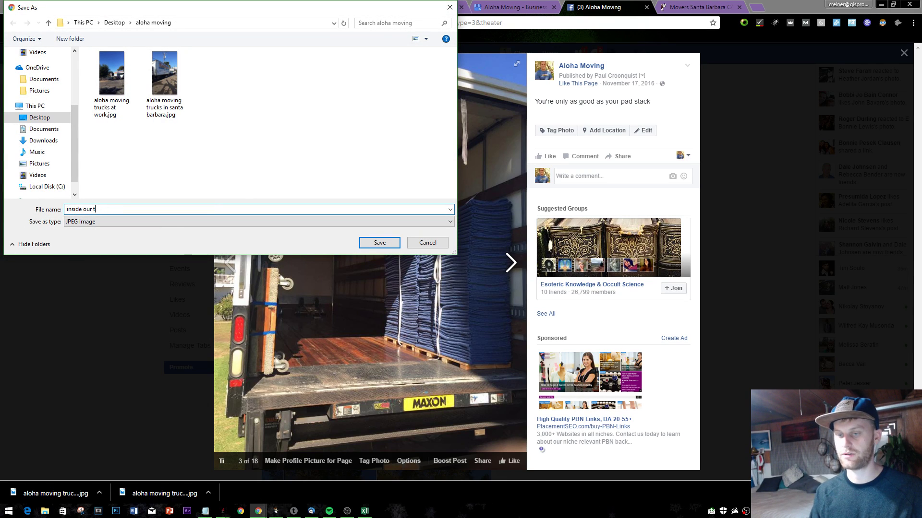
{"action": "type", "text": "uc"}
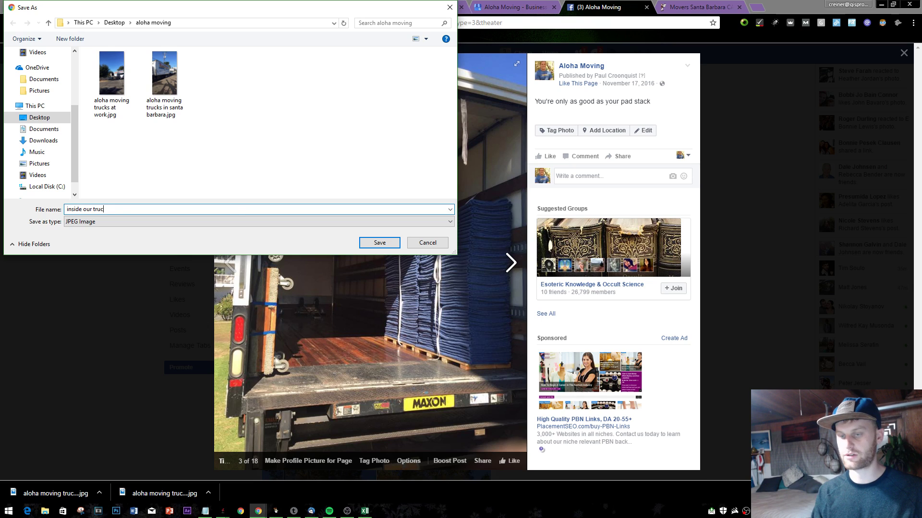
{"action": "type", "text": "ks"}
{"action": "key", "text": "Return"}
- Save the parked truck photo as 'aloha moving truck on street'
{"action": "left_click", "coordinate": [18, 198]}
{"action": "scroll", "coordinate": [499, 240], "scroll_direction": "down", "scroll_amount": 3}
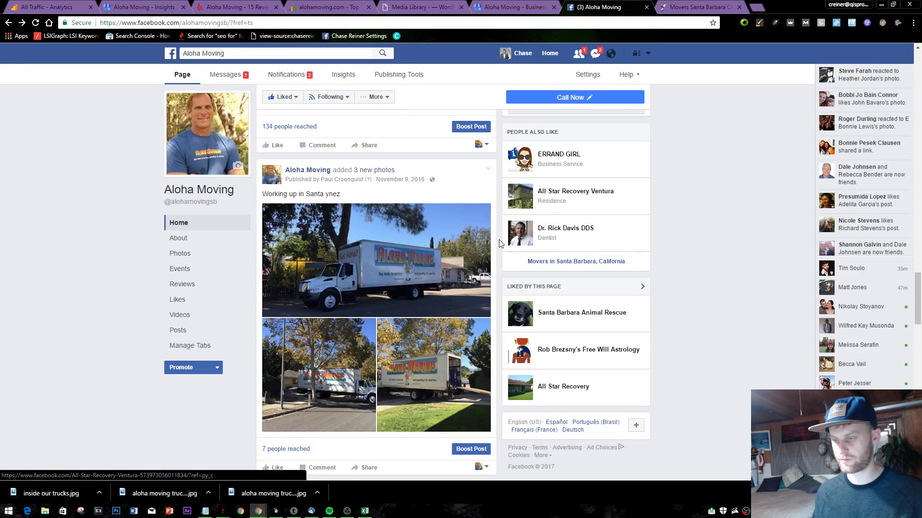
{"action": "scroll", "coordinate": [499, 240], "scroll_direction": "down", "scroll_amount": 3}
{"action": "left_click", "coordinate": [756, 7]}
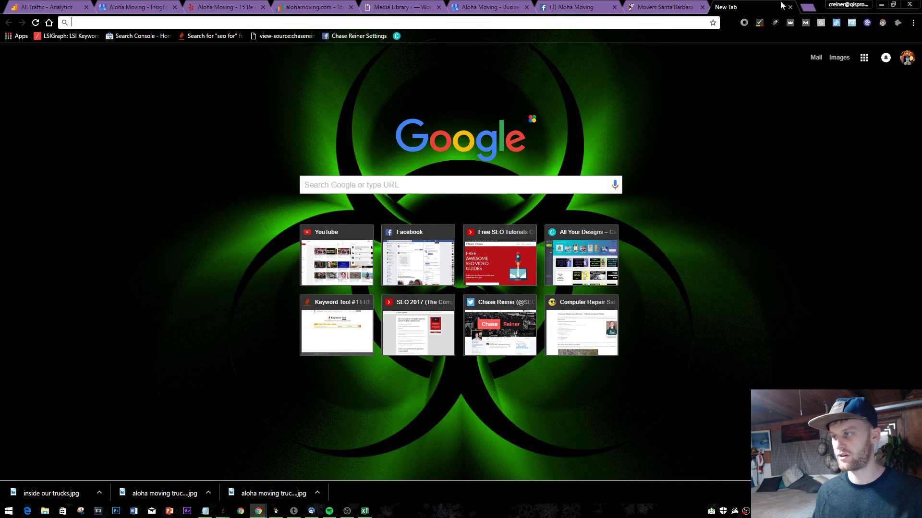
{"action": "left_click", "coordinate": [790, 7]}
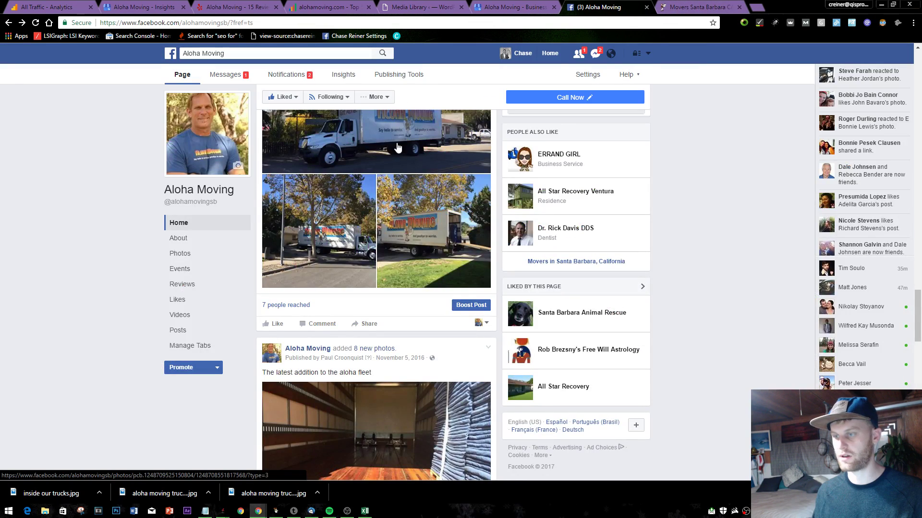
{"action": "left_click", "coordinate": [342, 279]}
{"action": "right_click", "coordinate": [330, 264]}
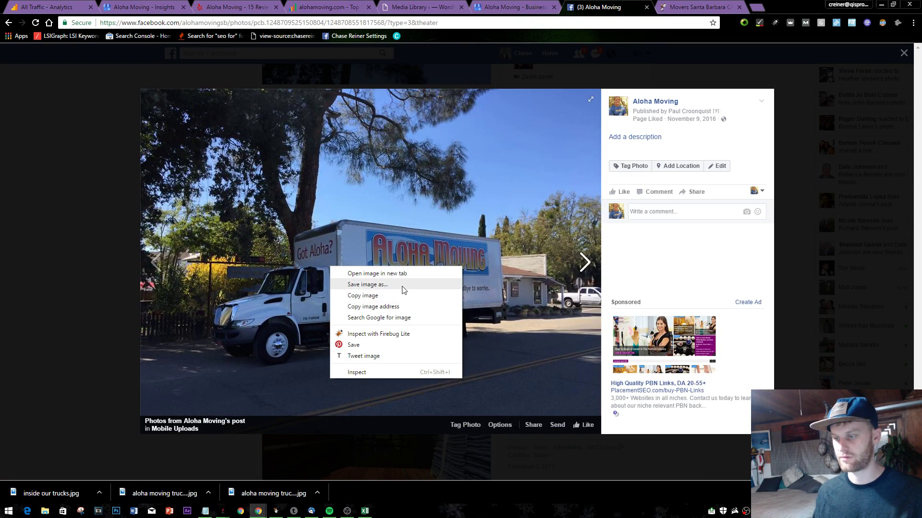
{"action": "left_click", "coordinate": [400, 290]}
{"action": "type", "text": "a"}
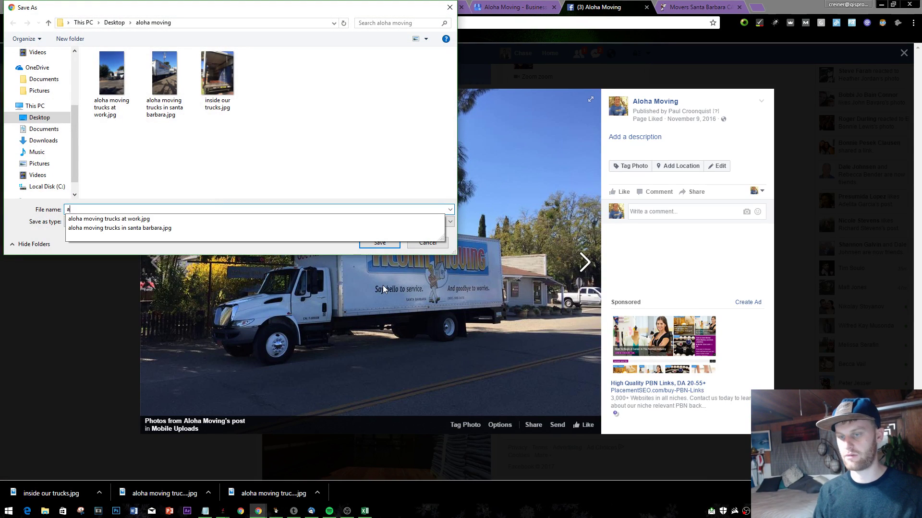
{"action": "type", "text": "loha moving tru"}
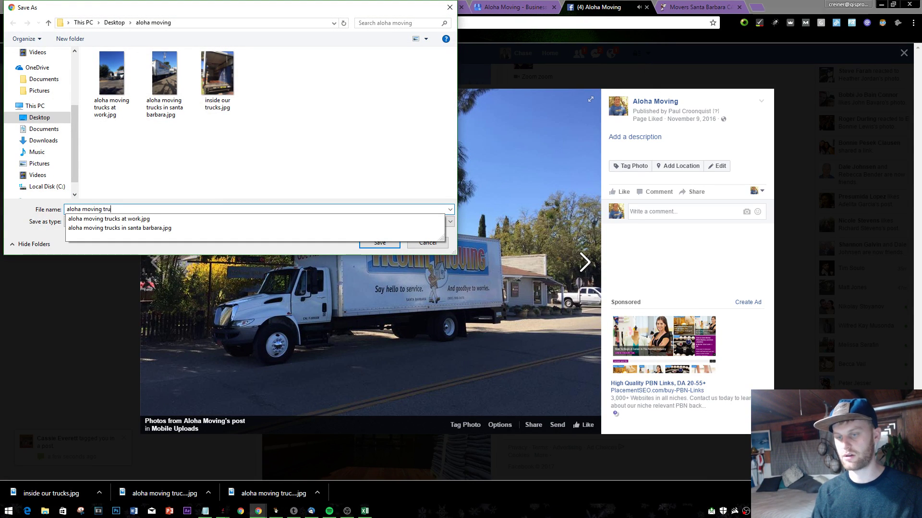
{"action": "type", "text": "ck on street"}
{"action": "key", "text": "Return"}
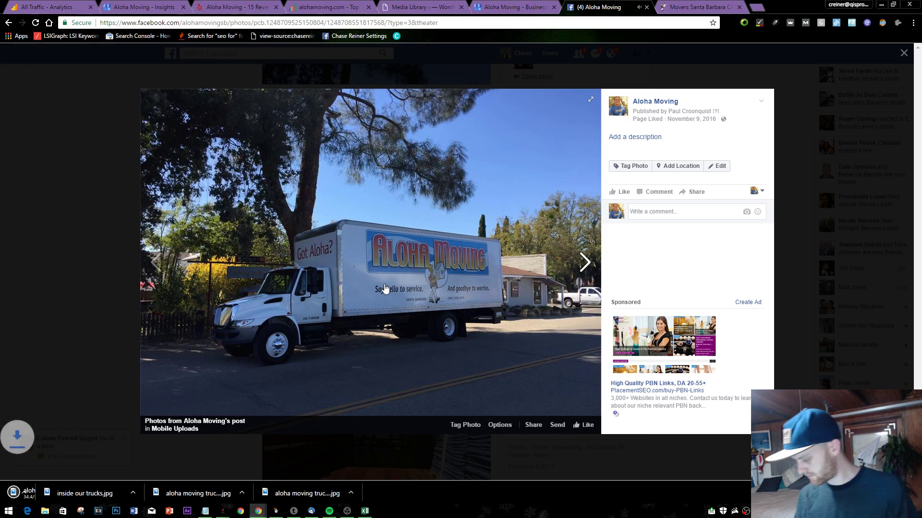
- Save another truck photo from the post as 'moving furniture…'
{"action": "key", "text": "Escape"}
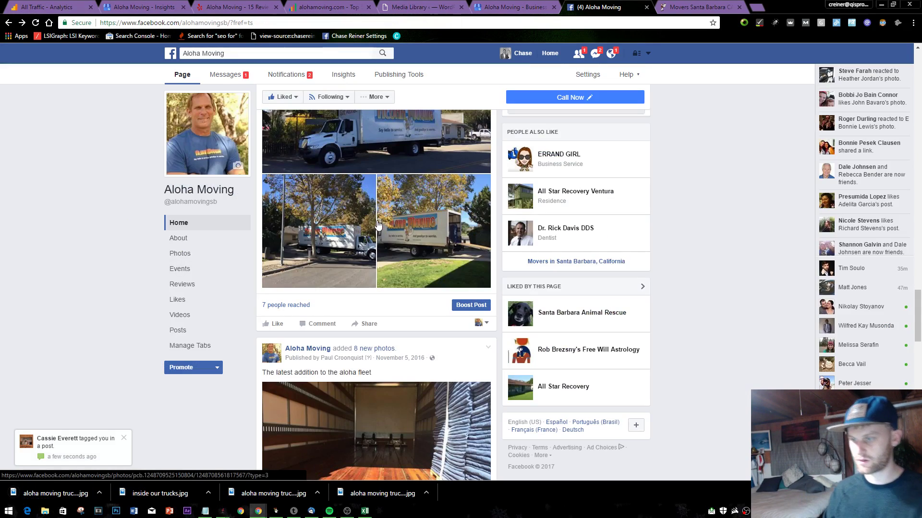
{"action": "left_click", "coordinate": [319, 230]}
{"action": "right_click", "coordinate": [353, 262]}
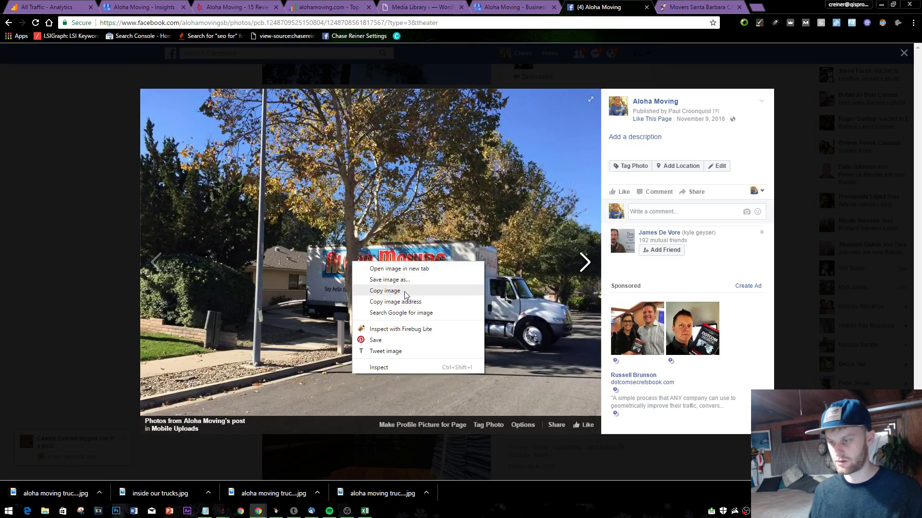
{"action": "left_click", "coordinate": [397, 282]}
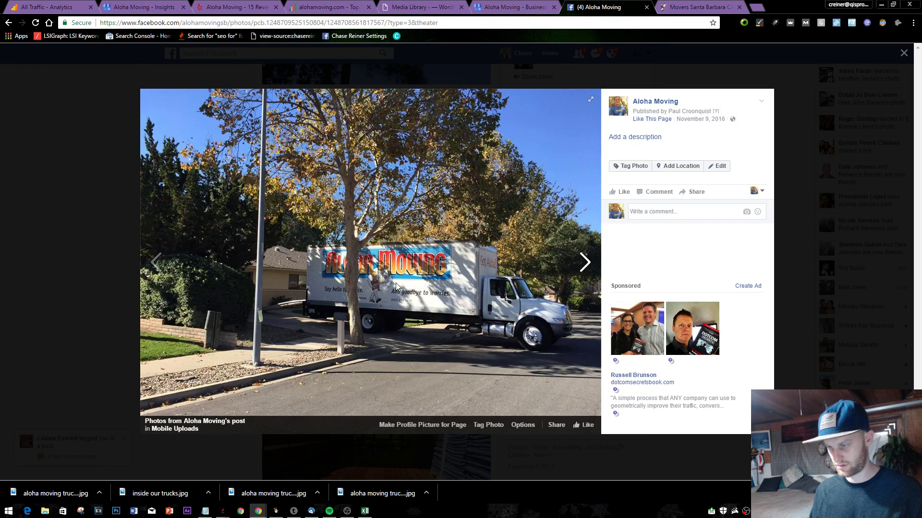
{"action": "type", "text": "at"}
{"action": "key", "text": "BackSpace"}
{"action": "key", "text": "BackSpace"}
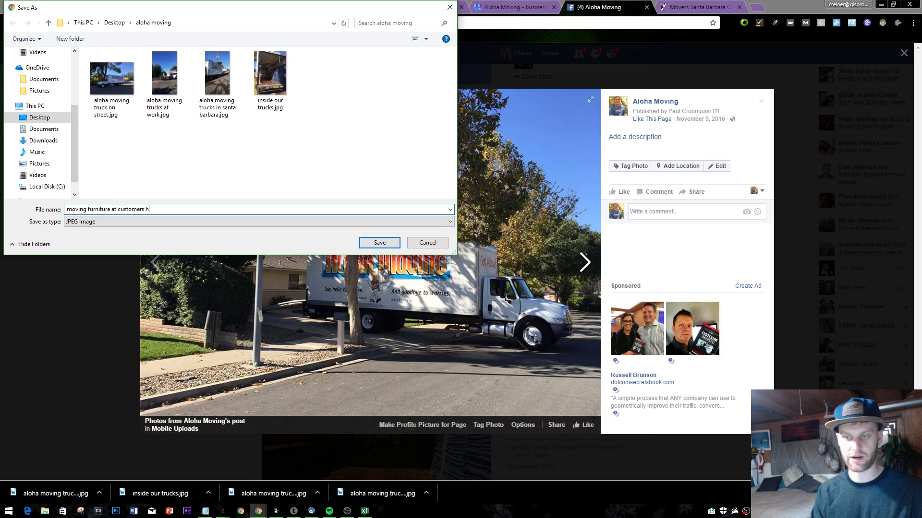
{"action": "key", "text": "Return"}
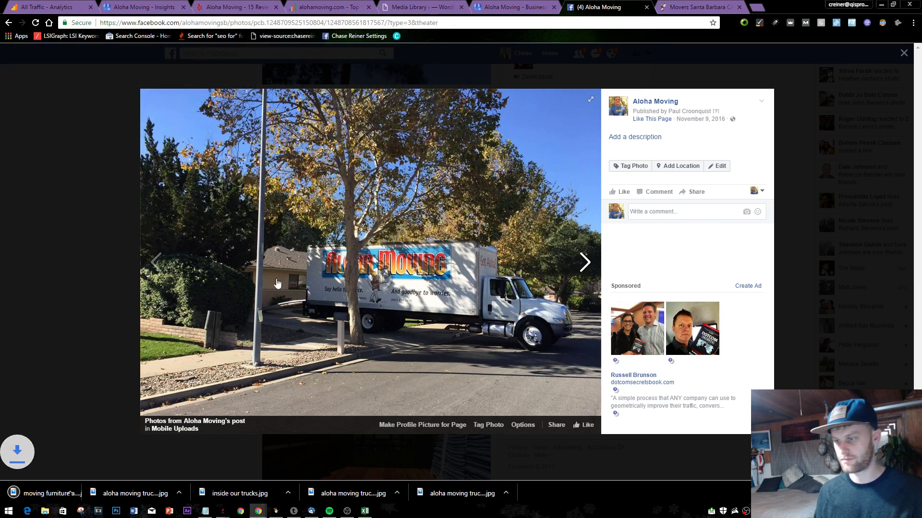
- Save the truck-with-ramp photo as 'getting ready to move'
{"action": "left_click", "coordinate": [8, 160]}
{"action": "left_click", "coordinate": [455, 267]}
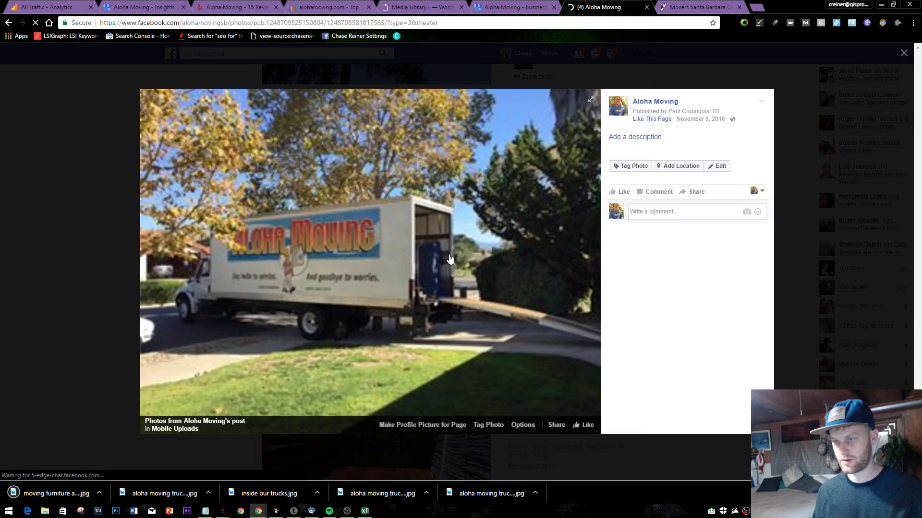
{"action": "right_click", "coordinate": [397, 258]}
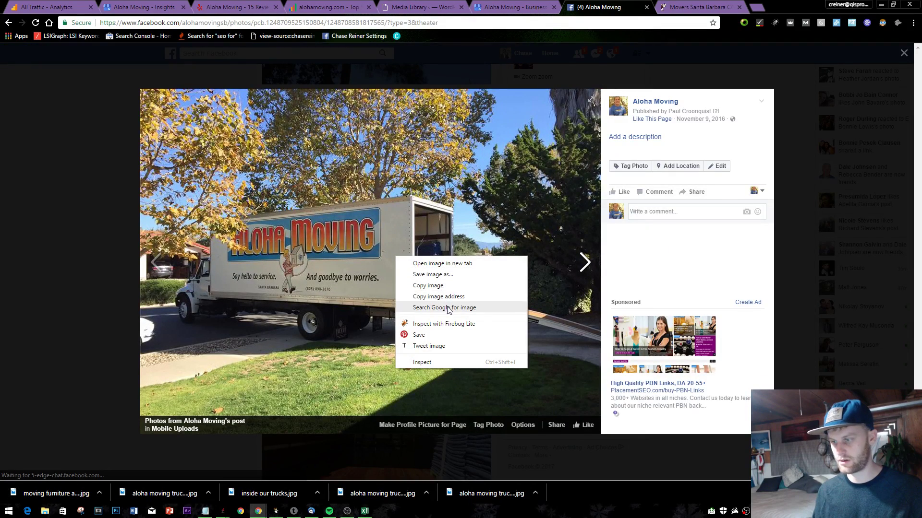
{"action": "left_click", "coordinate": [455, 275]}
{"action": "type", "text": "get"}
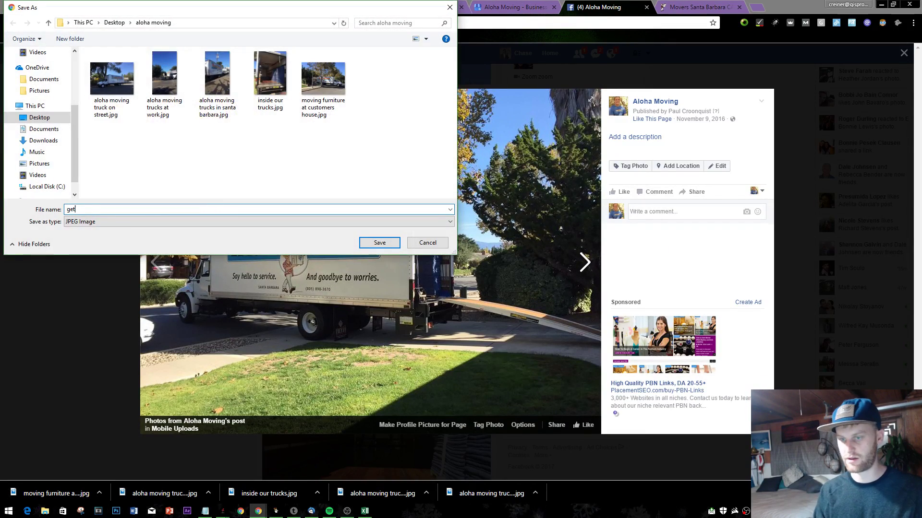
{"action": "type", "text": "ting ready to"}
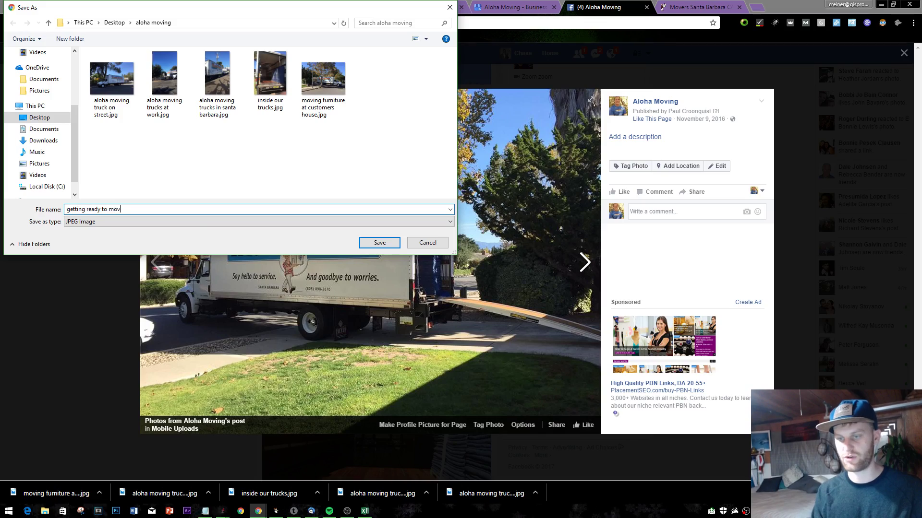
{"action": "type", "text": " mov"}
{"action": "key", "text": "Return"}
- Save the truck-floor photo from the latest post as another truck-interior image
{"action": "left_click", "coordinate": [101, 231]}
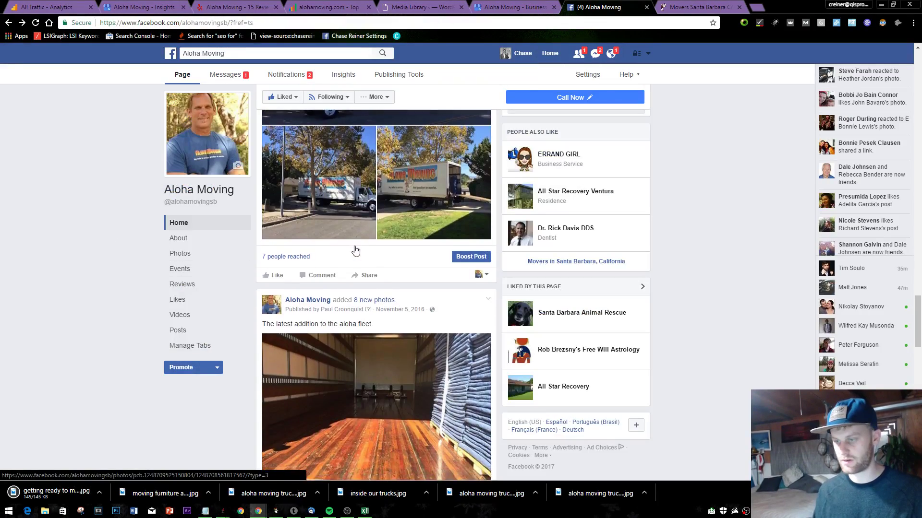
{"action": "scroll", "coordinate": [355, 250], "scroll_direction": "down", "scroll_amount": 8}
{"action": "scroll", "coordinate": [355, 250], "scroll_direction": "up", "scroll_amount": 4}
{"action": "left_click", "coordinate": [448, 218]}
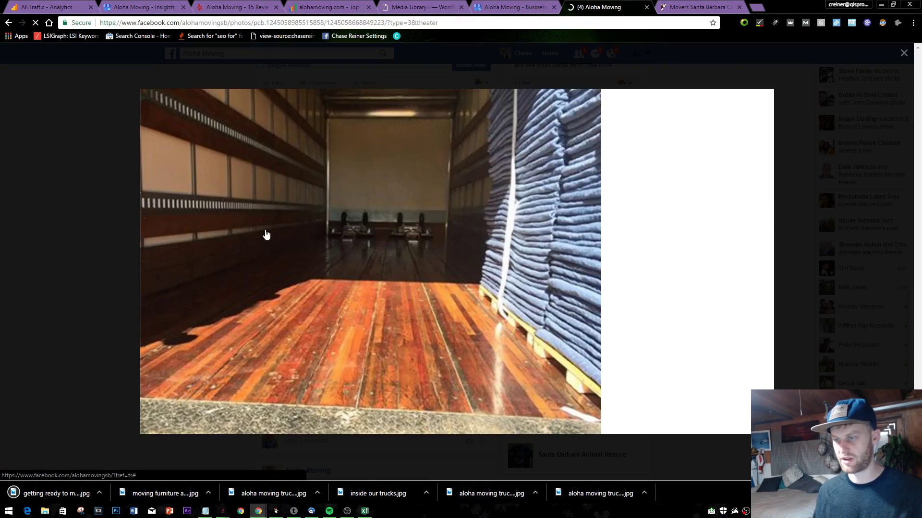
{"action": "right_click", "coordinate": [265, 231]}
{"action": "left_click", "coordinate": [307, 243]}
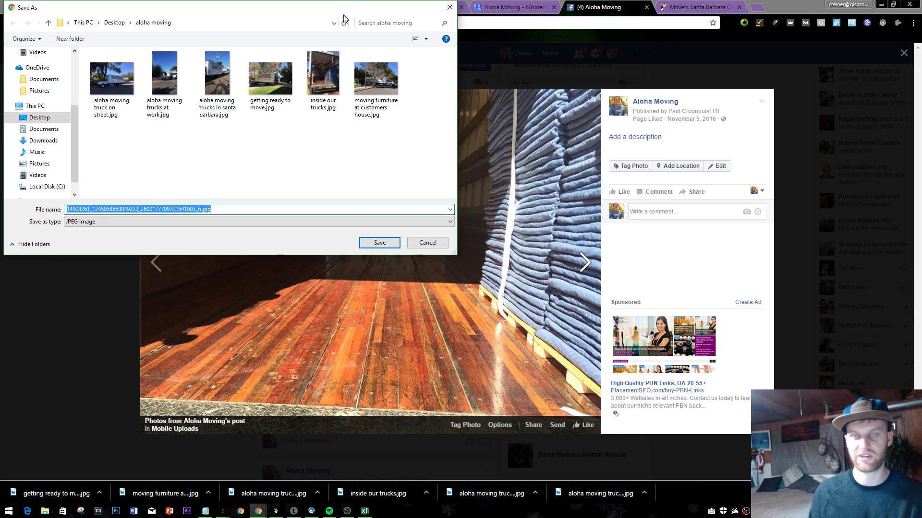
{"action": "left_click_drag", "start_coordinate": [345, 15], "coordinate": [384, 74]}
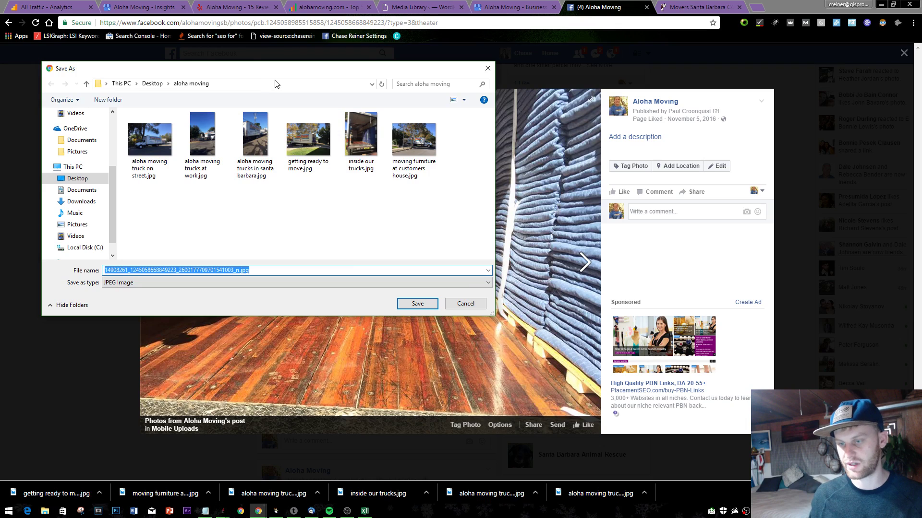
{"action": "type", "text": "insid"}
{"action": "key", "text": "BackSpace"}
{"action": "key", "text": "BackSpace"}
{"action": "key", "text": "BackSpace"}
{"action": "type", "text": "anopth"}
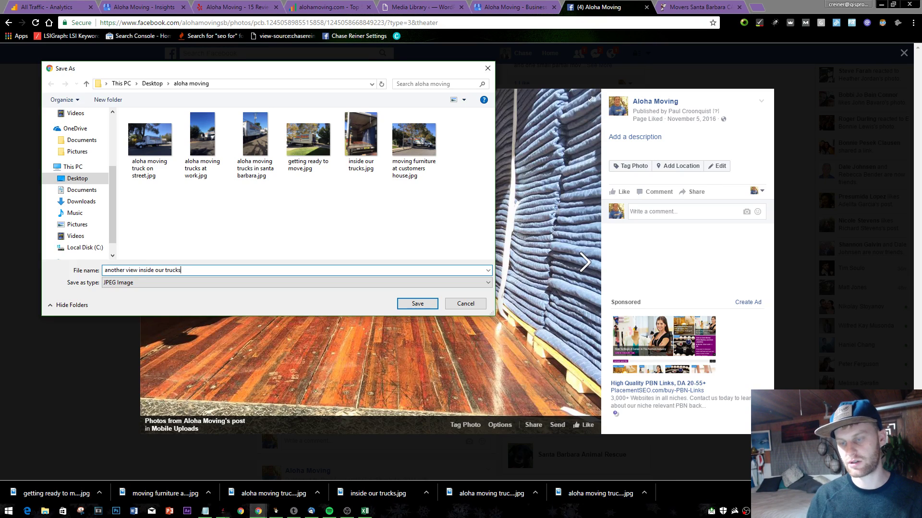
{"action": "key", "text": "Return"}
- Save the truck-on-grass photo as 'truck on grass field'
{"action": "left_click", "coordinate": [120, 130]}
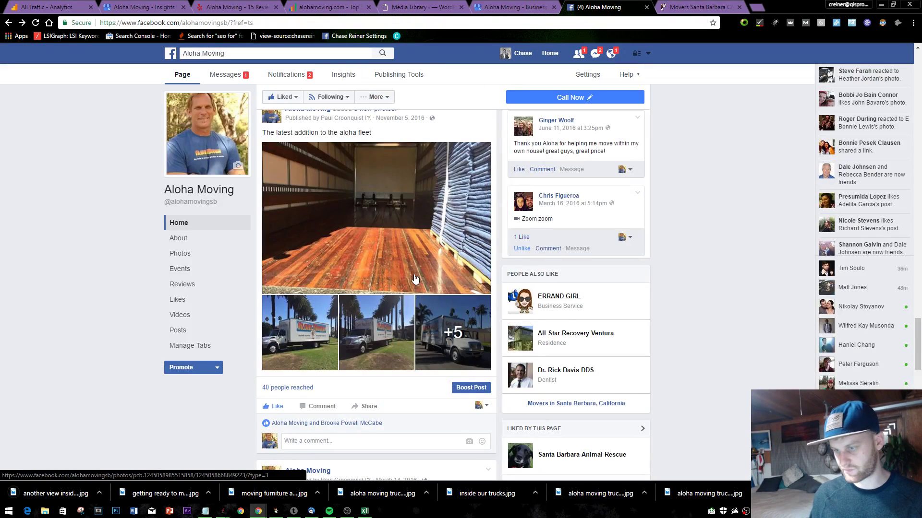
{"action": "scroll", "coordinate": [416, 279], "scroll_direction": "down", "scroll_amount": 2}
{"action": "left_click_drag", "start_coordinate": [342, 189], "coordinate": [339, 208]}
{"action": "left_click", "coordinate": [320, 227]}
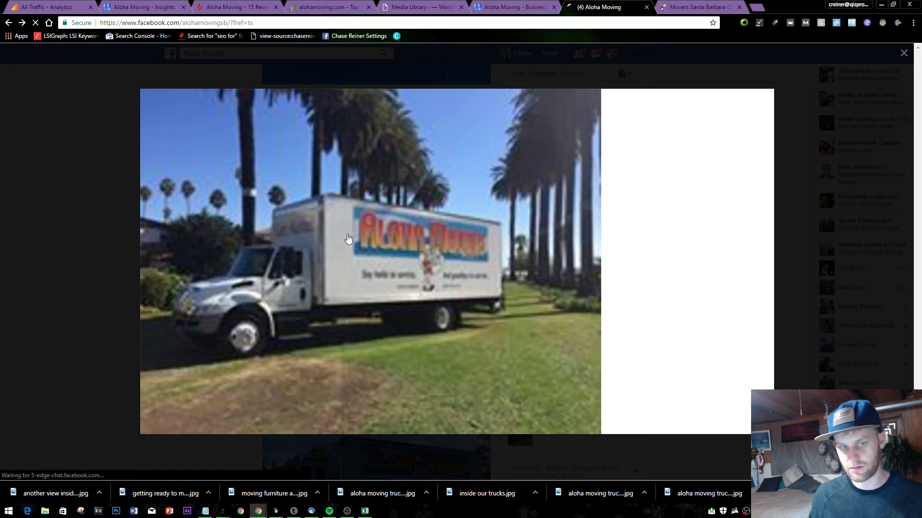
{"action": "right_click", "coordinate": [461, 202]}
{"action": "left_click", "coordinate": [499, 231]}
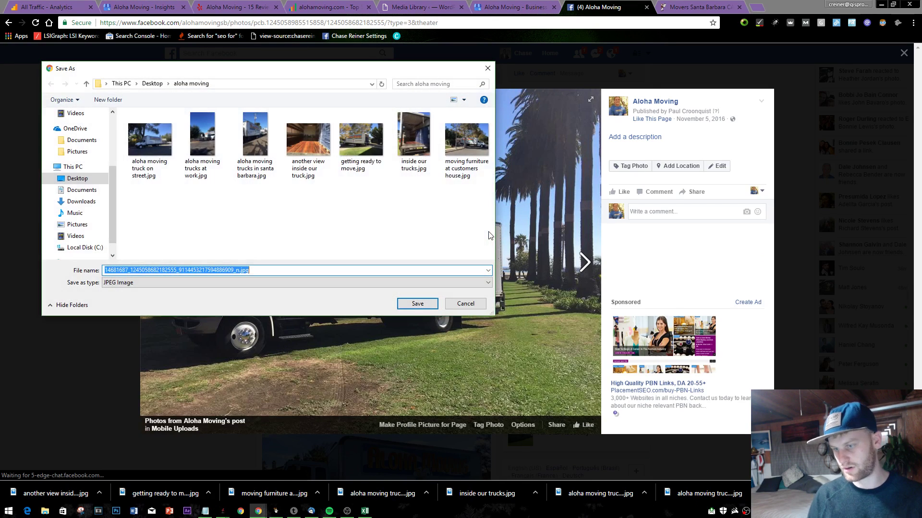
{"action": "type", "text": "truck on grass"}
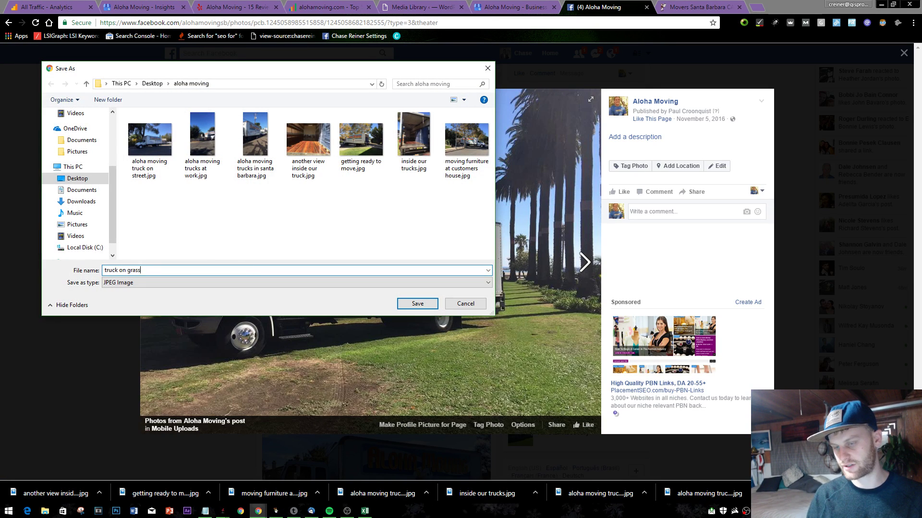
{"action": "type", "text": " field"}
{"action": "key", "text": "Return"}
- Save the owner-beside-truck photo under an 'own…' file name
{"action": "key", "text": "Escape"}
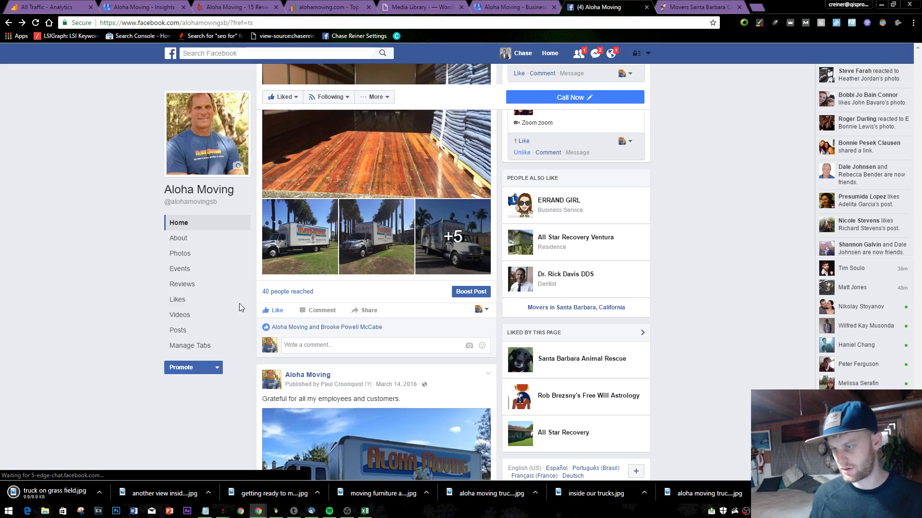
{"action": "scroll", "coordinate": [390, 314], "scroll_direction": "down", "scroll_amount": 6}
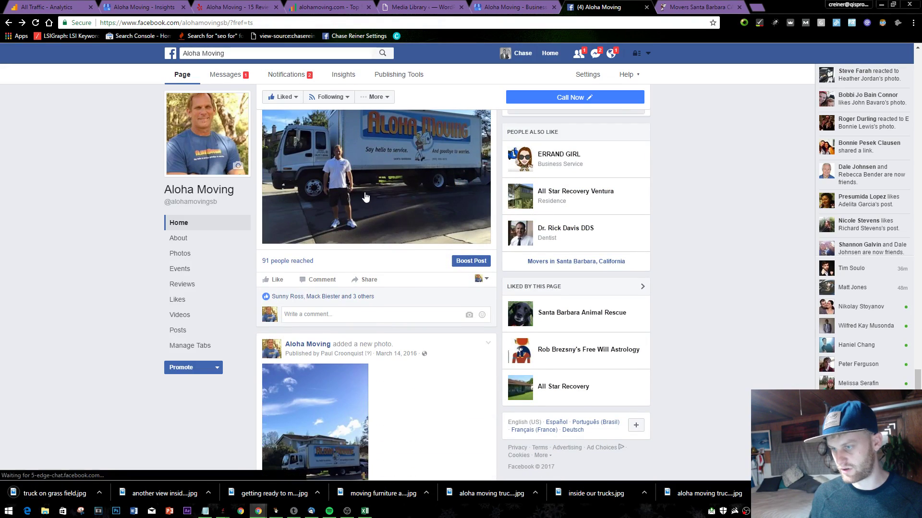
{"action": "left_click", "coordinate": [283, 239]}
{"action": "right_click", "coordinate": [283, 238]}
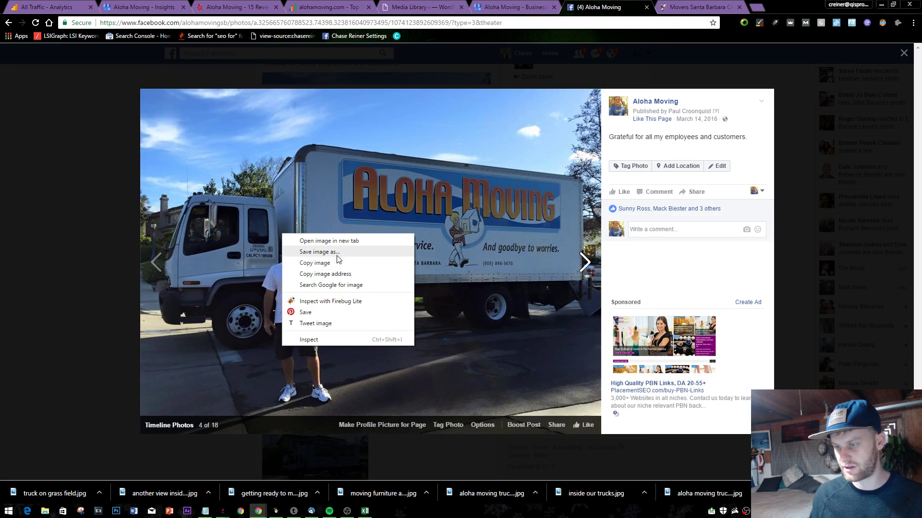
{"action": "left_click", "coordinate": [331, 249]}
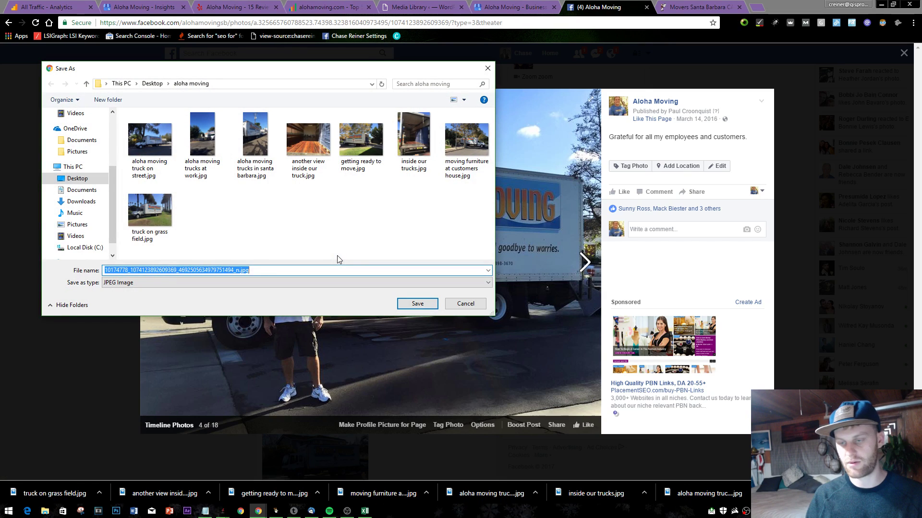
{"action": "type", "text": "owner of aloha moving with truck"}
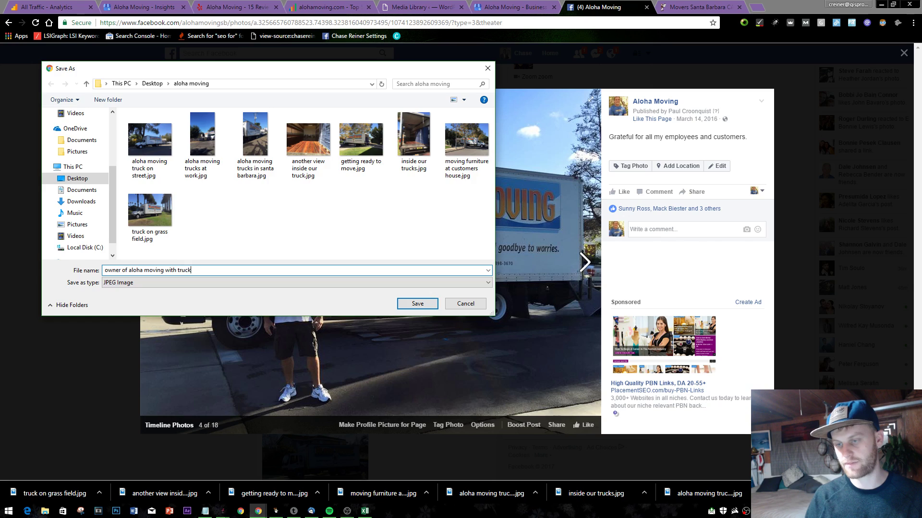
{"action": "key", "text": "Return"}
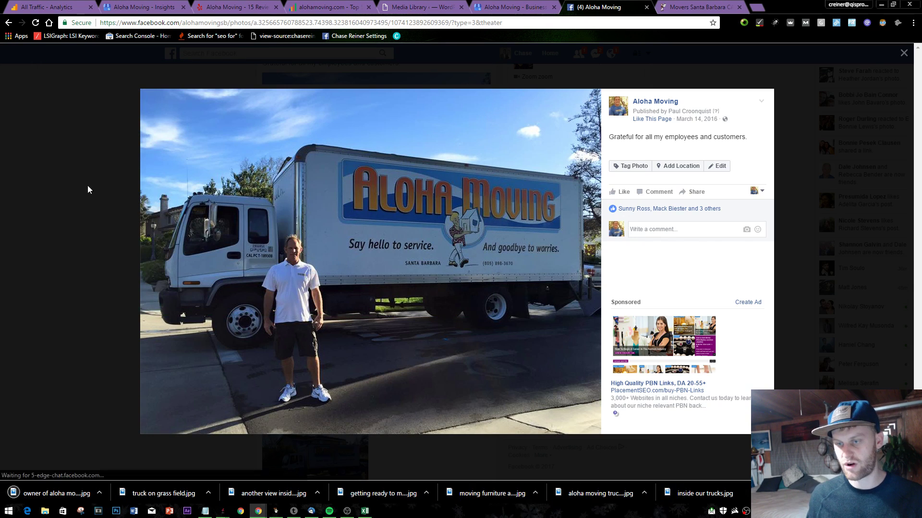
- Open the tall truck-by-house photo but close it without saving
{"action": "left_click", "coordinate": [86, 189]}
{"action": "scroll", "coordinate": [327, 273], "scroll_direction": "down", "scroll_amount": 9}
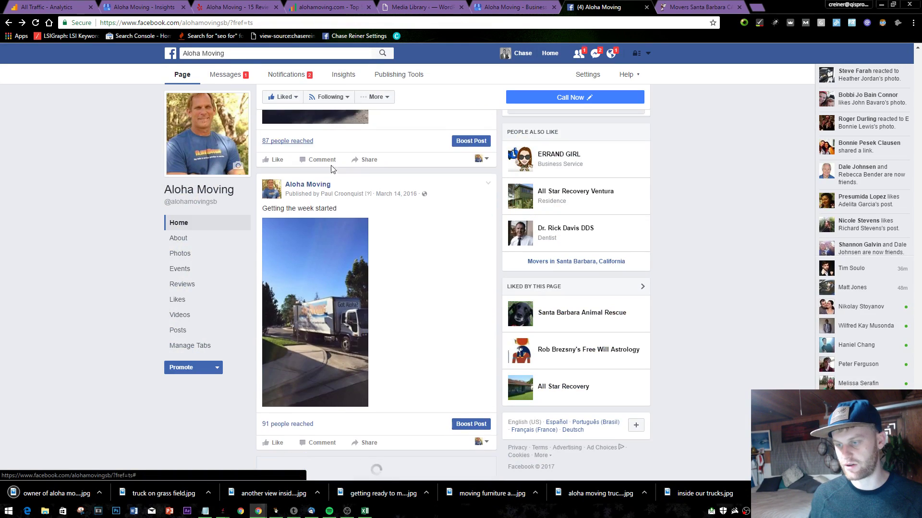
{"action": "scroll", "coordinate": [344, 240], "scroll_direction": "up", "scroll_amount": 4}
{"action": "left_click", "coordinate": [343, 240]}
{"action": "right_click", "coordinate": [389, 278]}
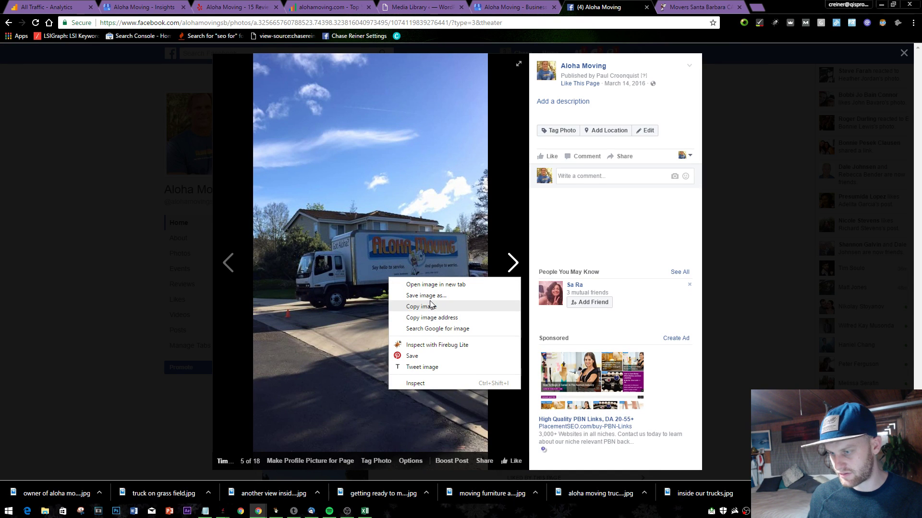
{"action": "left_click", "coordinate": [87, 223]}
{"action": "left_click", "coordinate": [87, 223]}
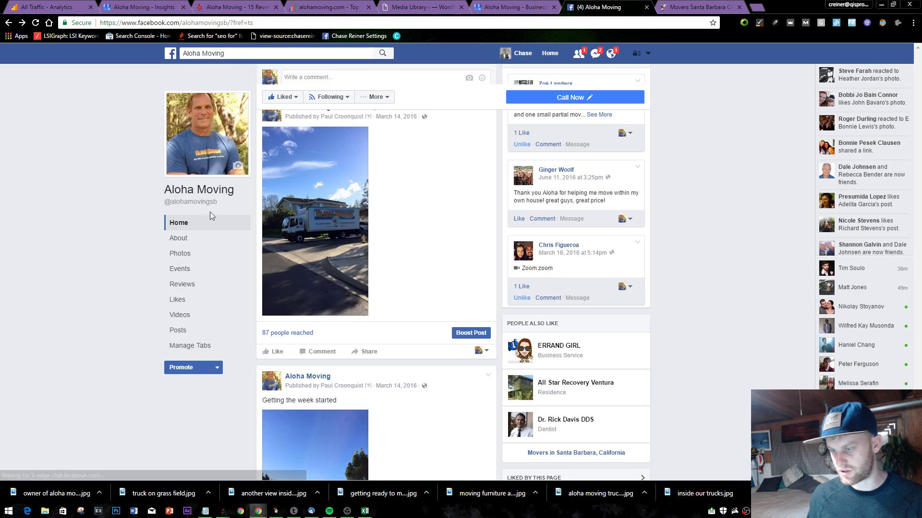
- Load the page's older posts, then go to its Photos section
{"action": "scroll", "coordinate": [212, 216], "scroll_direction": "down", "scroll_amount": 4}
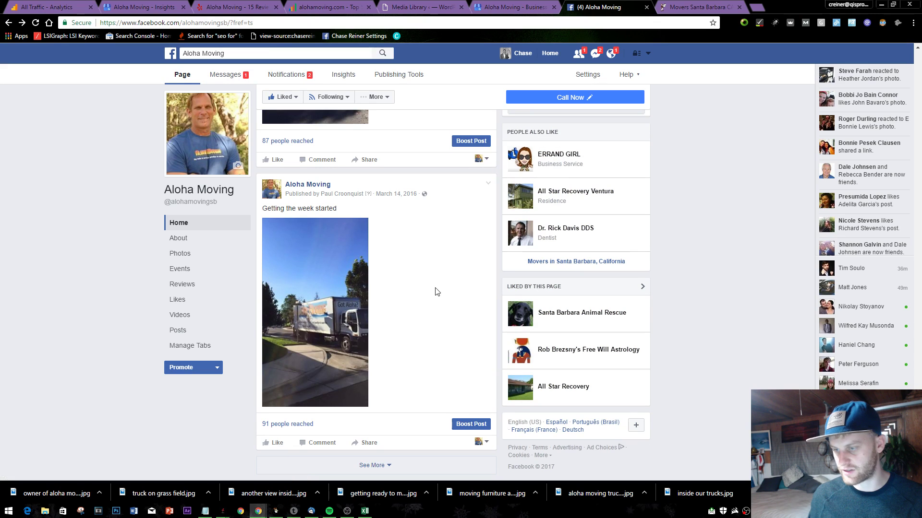
{"action": "left_click", "coordinate": [376, 465]}
{"action": "scroll", "coordinate": [464, 357], "scroll_direction": "down", "scroll_amount": 10}
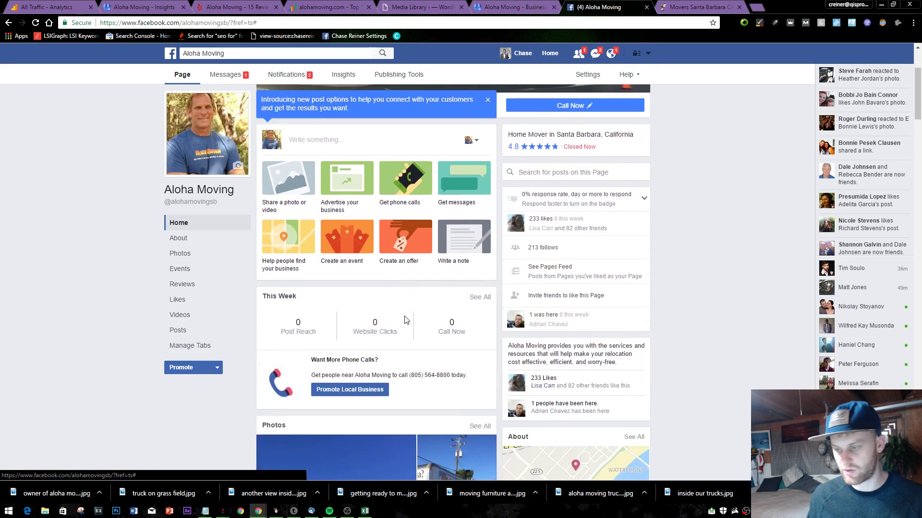
{"action": "scroll", "coordinate": [463, 357], "scroll_direction": "down", "scroll_amount": 15}
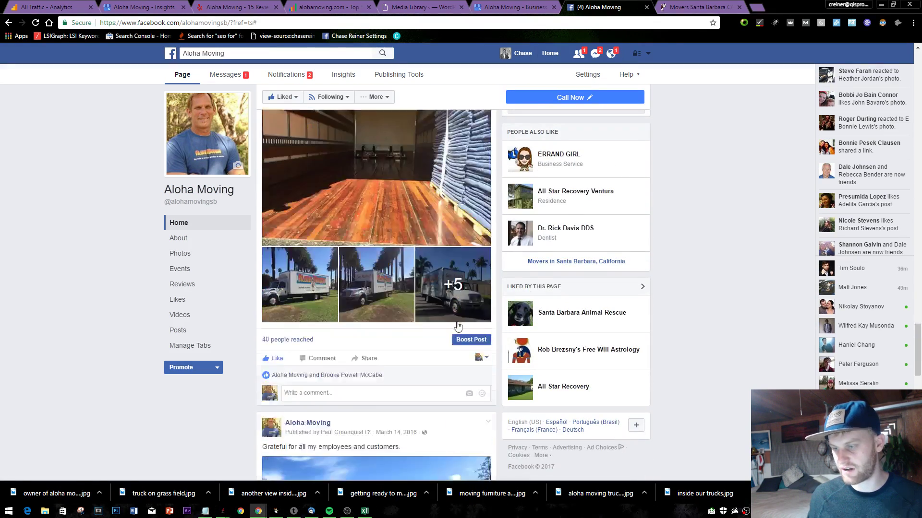
{"action": "scroll", "coordinate": [456, 321], "scroll_direction": "down", "scroll_amount": 5}
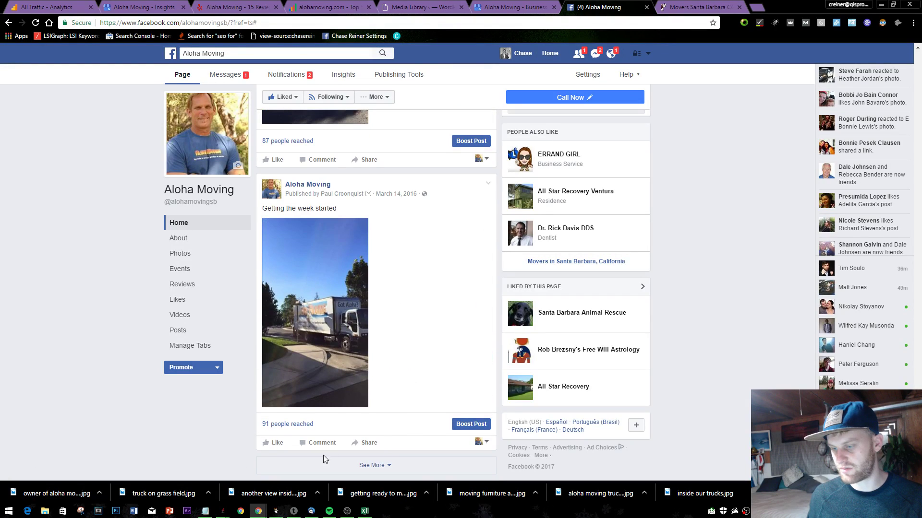
{"action": "left_click", "coordinate": [324, 456]}
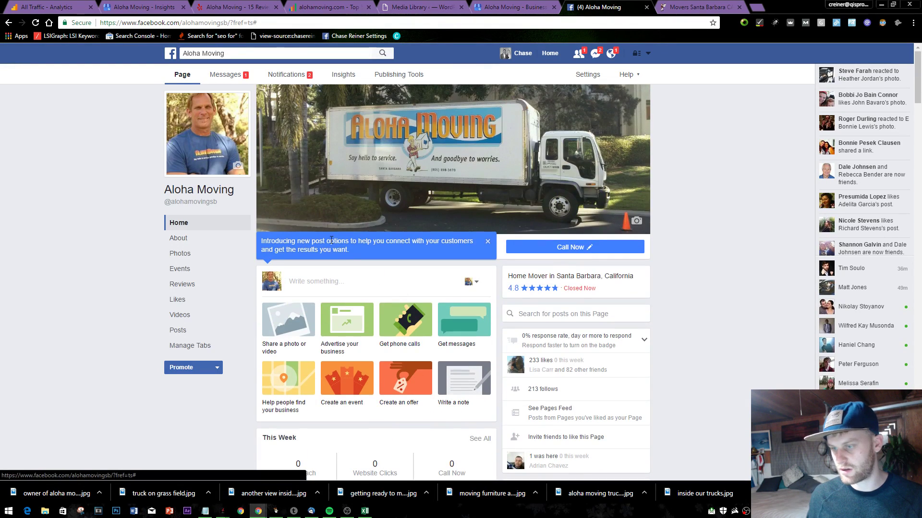
{"action": "scroll", "coordinate": [331, 240], "scroll_direction": "down", "scroll_amount": 15}
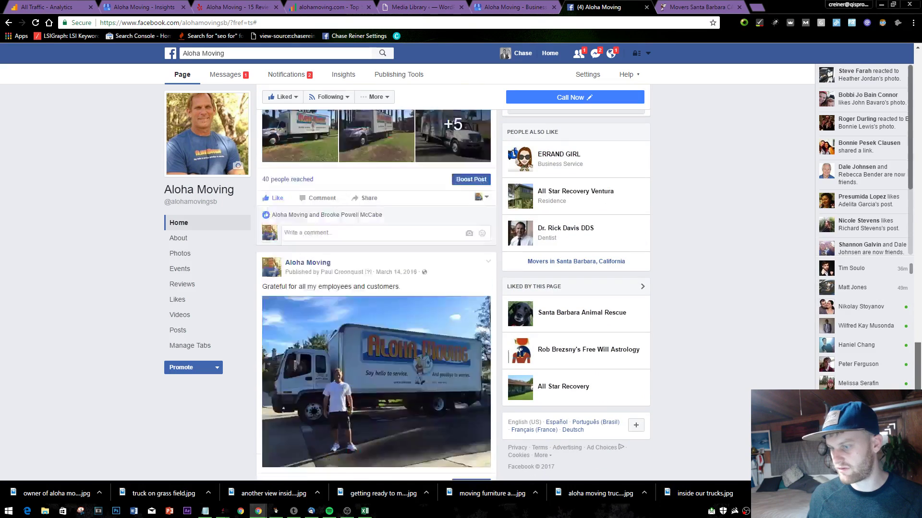
{"action": "scroll", "coordinate": [376, 288], "scroll_direction": "down", "scroll_amount": 5}
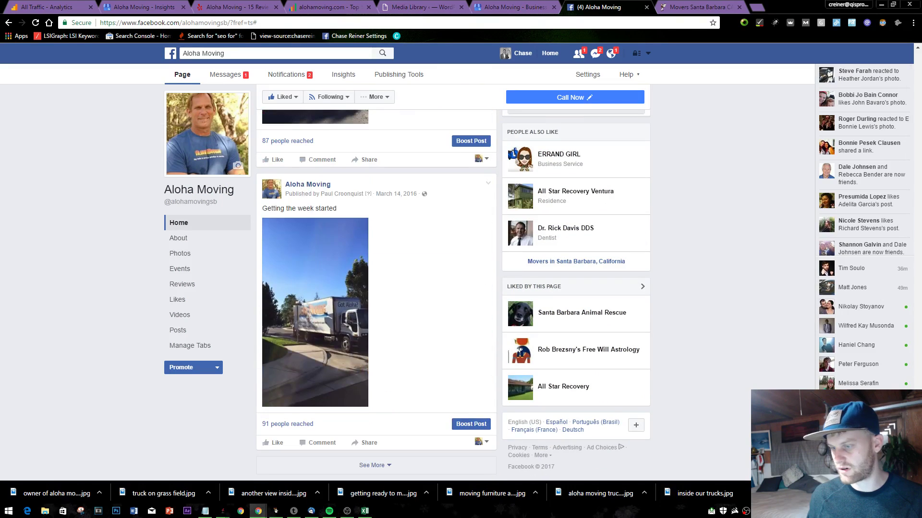
{"action": "left_click", "coordinate": [389, 468]}
{"action": "left_click", "coordinate": [199, 254]}
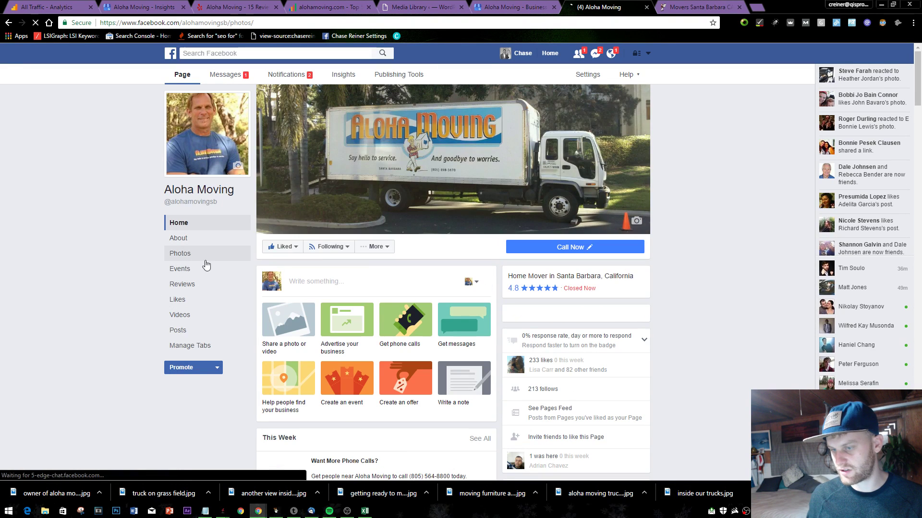
- Open the team group photo in Timeline Photos and save it as 'aloha moving team at work'
{"action": "scroll", "coordinate": [320, 261], "scroll_direction": "down", "scroll_amount": 4}
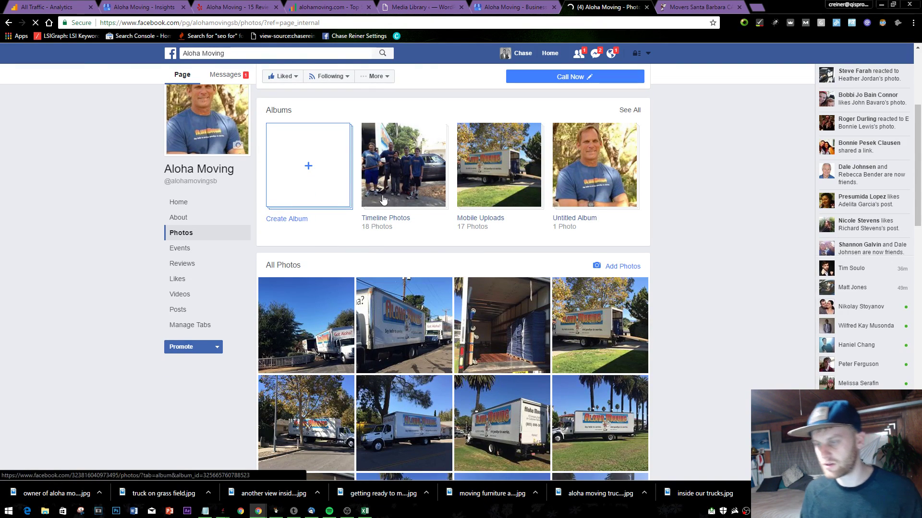
{"action": "left_click", "coordinate": [360, 195]}
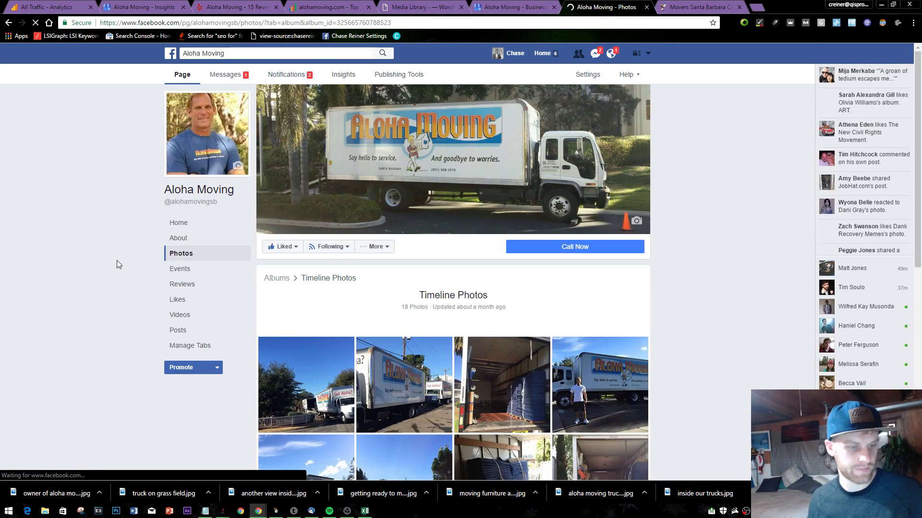
{"action": "scroll", "coordinate": [289, 300], "scroll_direction": "down", "scroll_amount": 5}
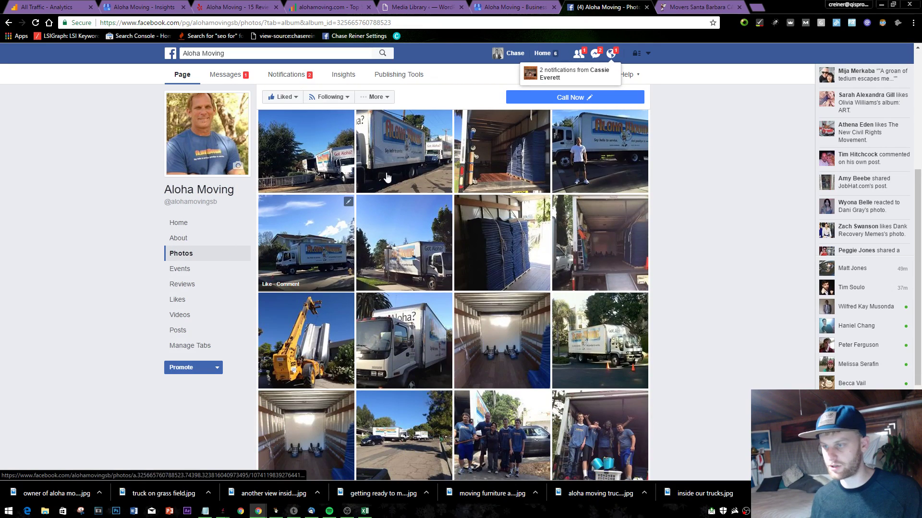
{"action": "scroll", "coordinate": [312, 178], "scroll_direction": "down", "scroll_amount": 3}
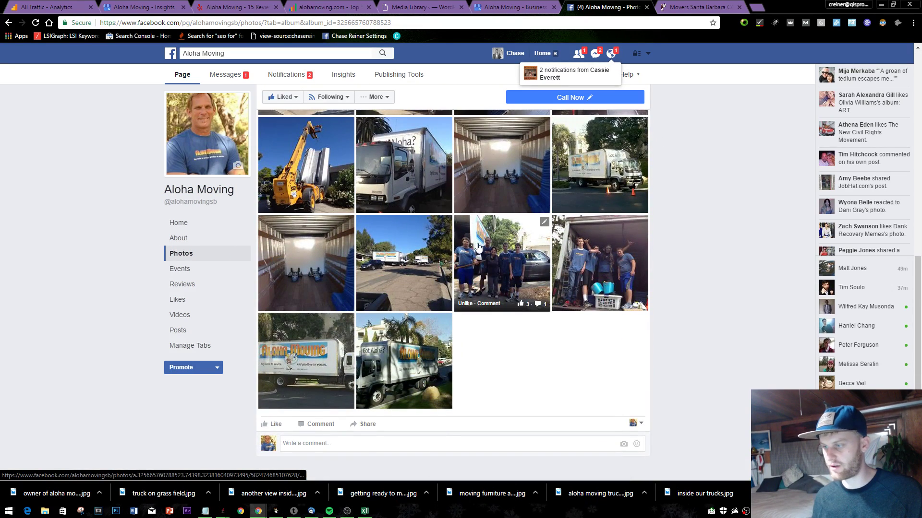
{"action": "left_click", "coordinate": [502, 269]}
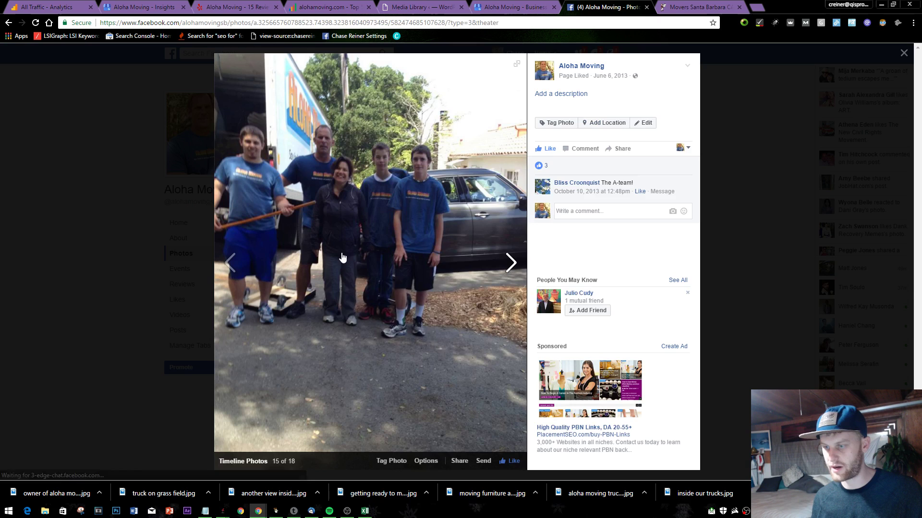
{"action": "right_click", "coordinate": [341, 255]}
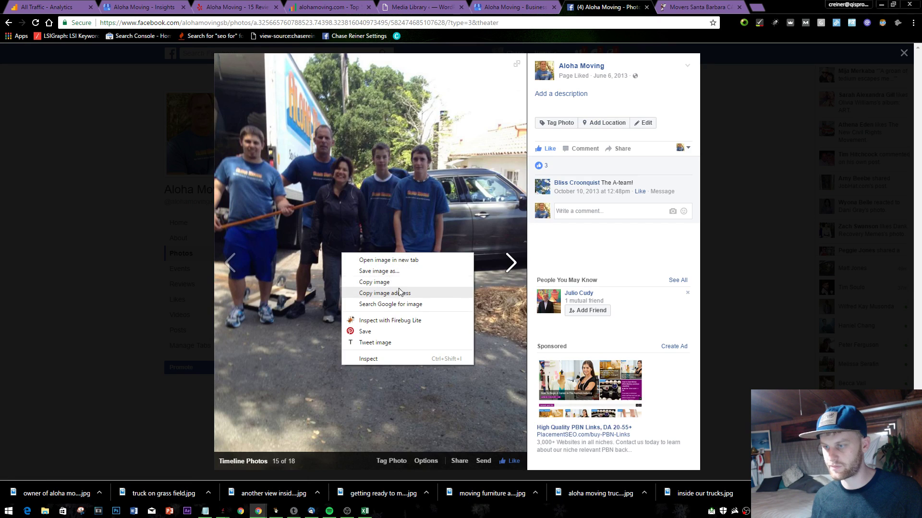
{"action": "left_click", "coordinate": [399, 272]}
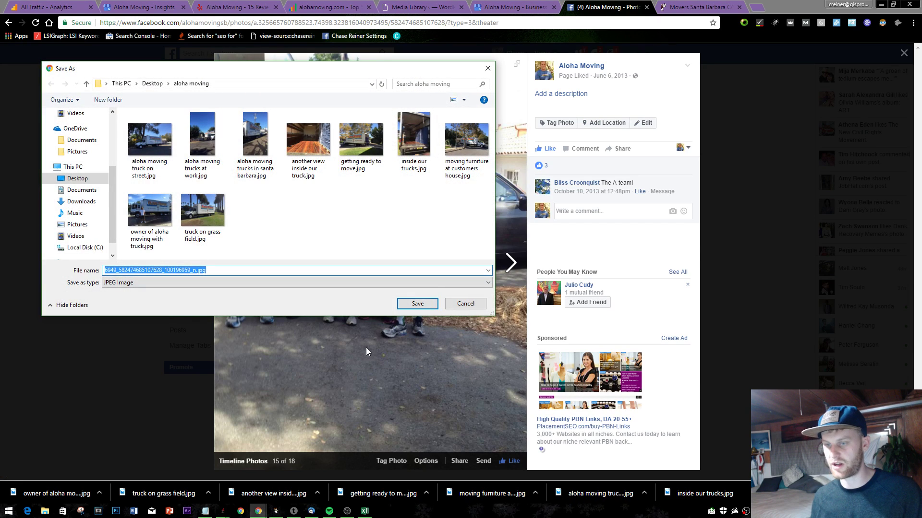
{"action": "type", "text": "aloha m"}
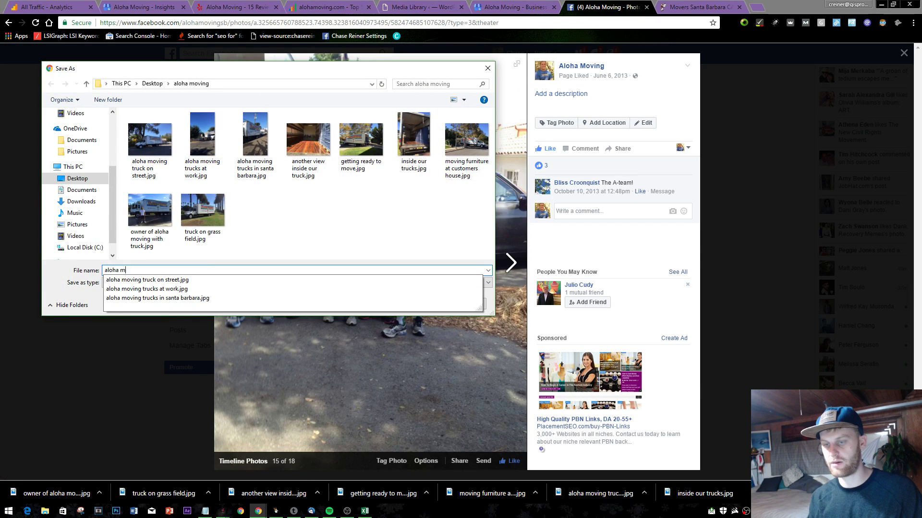
{"action": "type", "text": "oving team at work"}
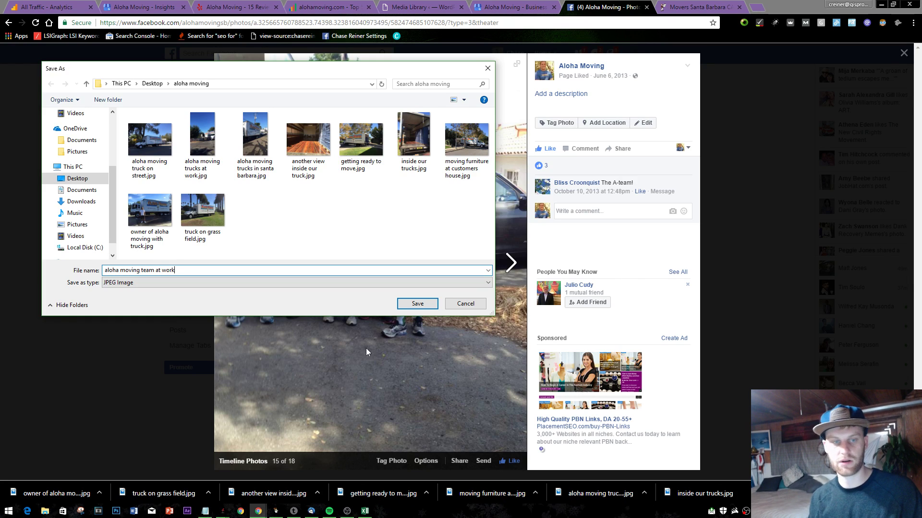
{"action": "key", "text": "Return"}
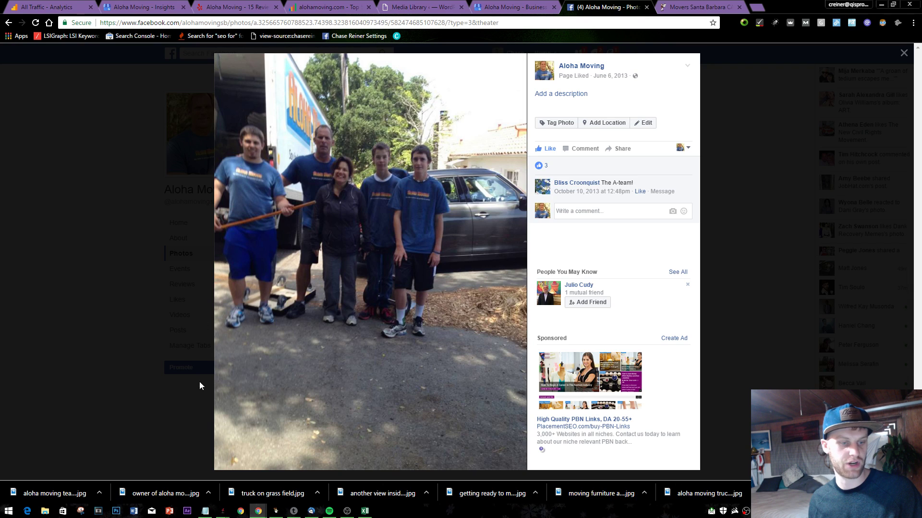
{"action": "left_click", "coordinate": [721, 243]}
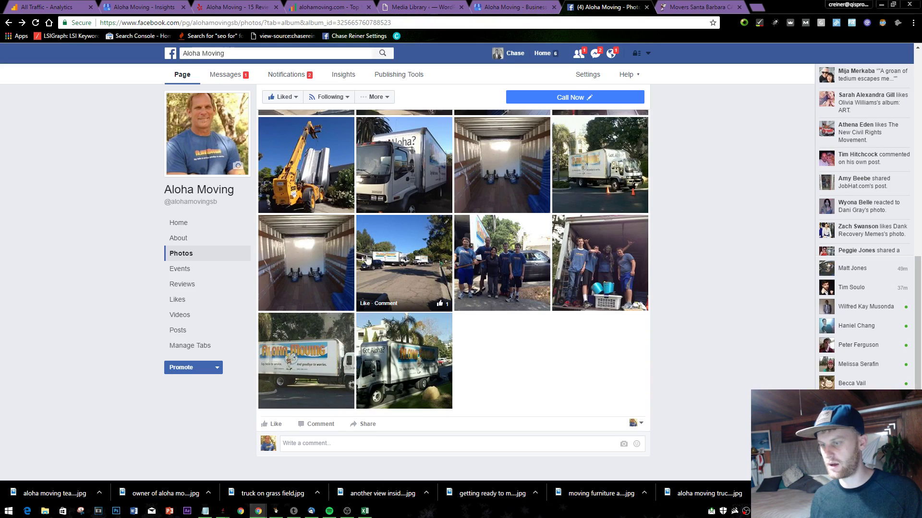
- Save the nephews-in-the-truck photo as 'aloha movers at work'
{"action": "left_click", "coordinate": [597, 270]}
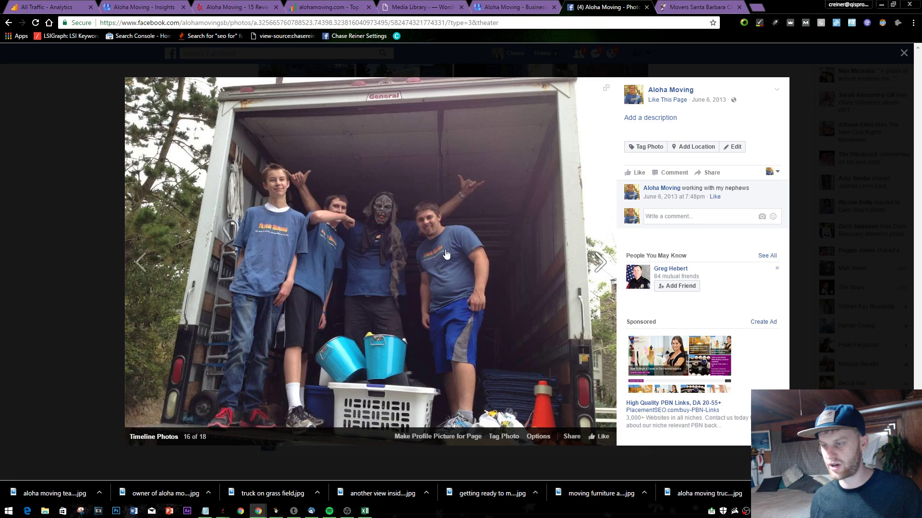
{"action": "right_click", "coordinate": [445, 254]}
{"action": "left_click", "coordinate": [490, 267]}
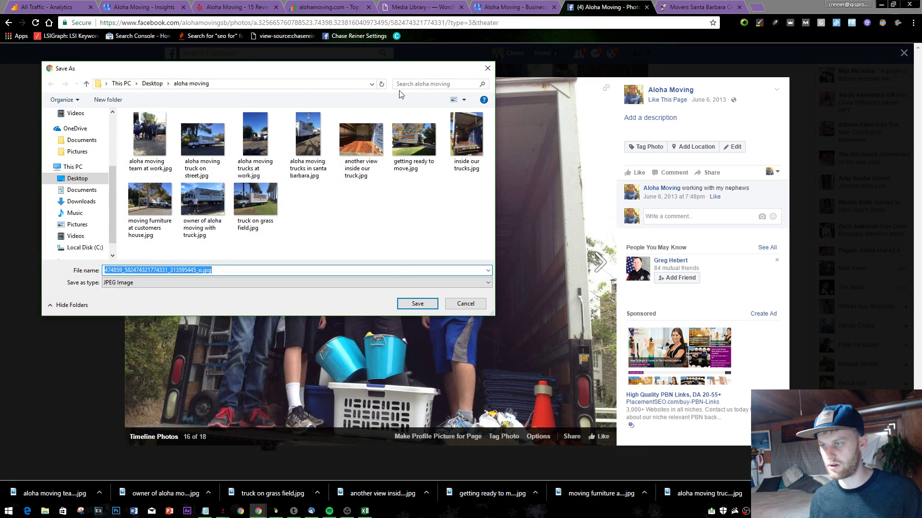
{"action": "left_click_drag", "start_coordinate": [425, 72], "coordinate": [638, 171]}
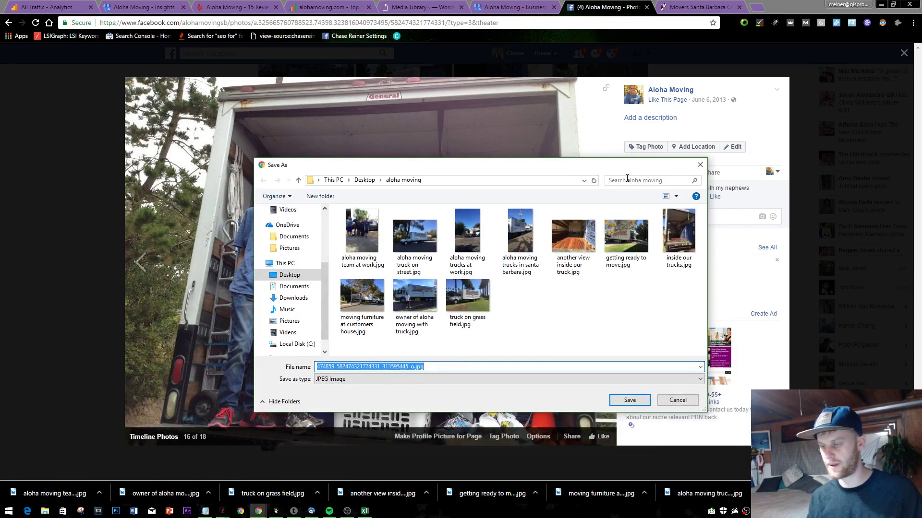
{"action": "type", "text": "mo"}
{"action": "key", "text": "BackSpace"}
{"action": "key", "text": "BackSpace"}
{"action": "type", "text": "p"}
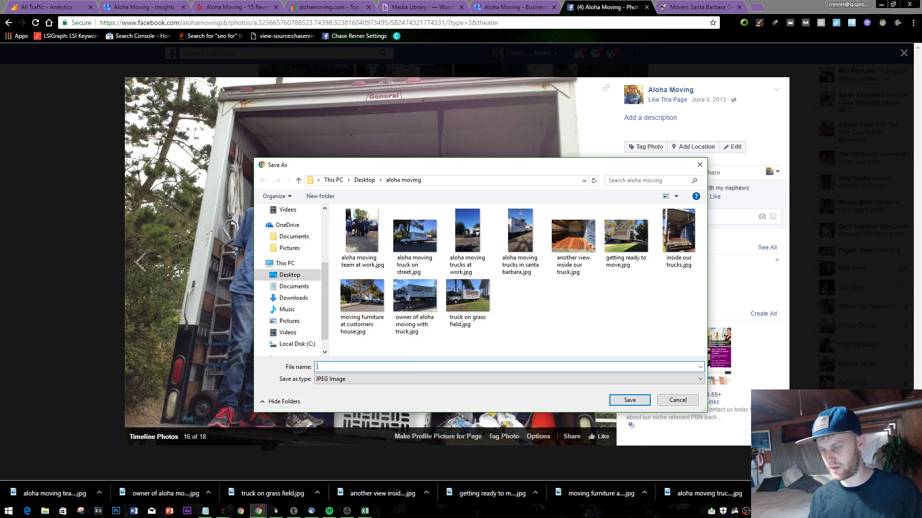
{"action": "type", "text": "al"}
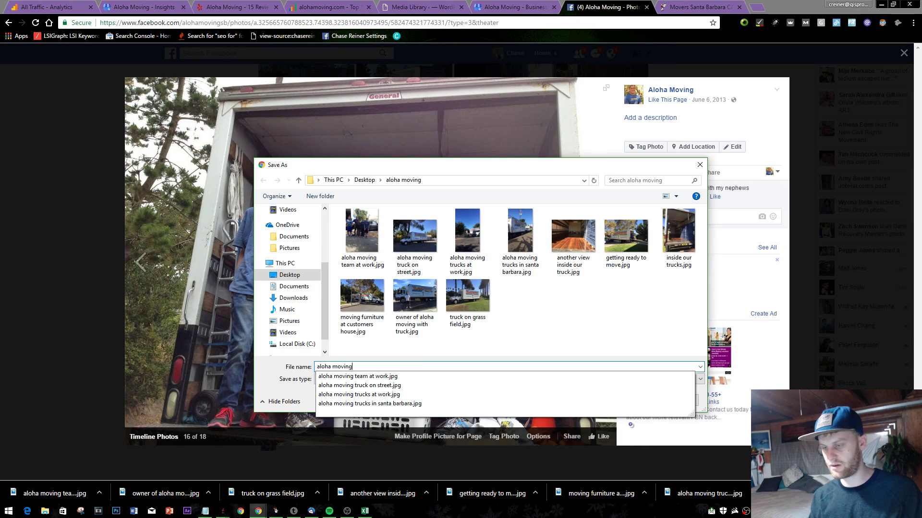
{"action": "type", "text": "oha moving"}
{"action": "key", "text": "BackSpace"}
{"action": "key", "text": "BackSpace"}
{"action": "key", "text": "BackSpace"}
{"action": "type", "text": "ers at"}
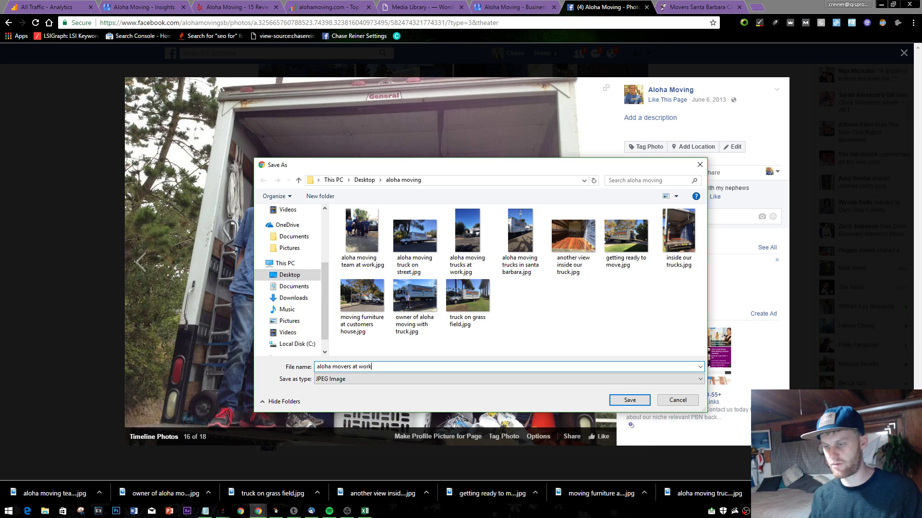
{"action": "type", "text": " work"}
{"action": "key", "text": "Return"}
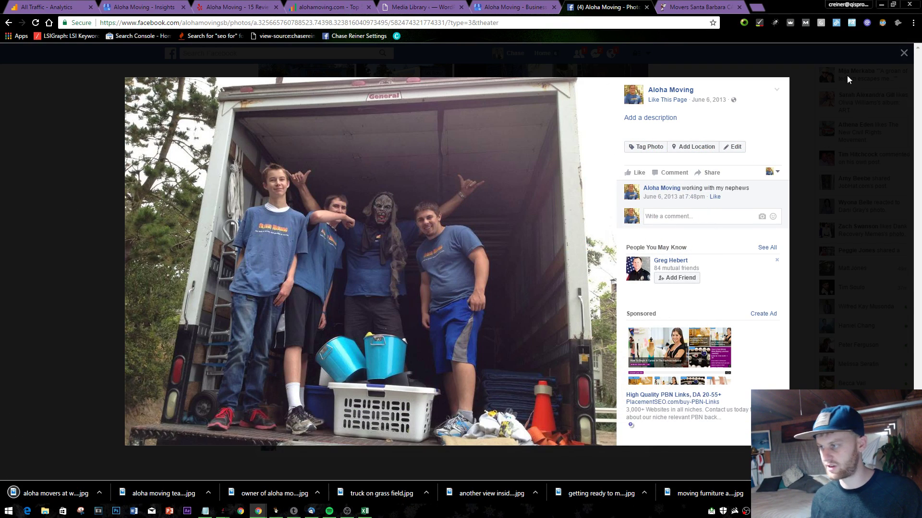
{"action": "left_click", "coordinate": [904, 55]}
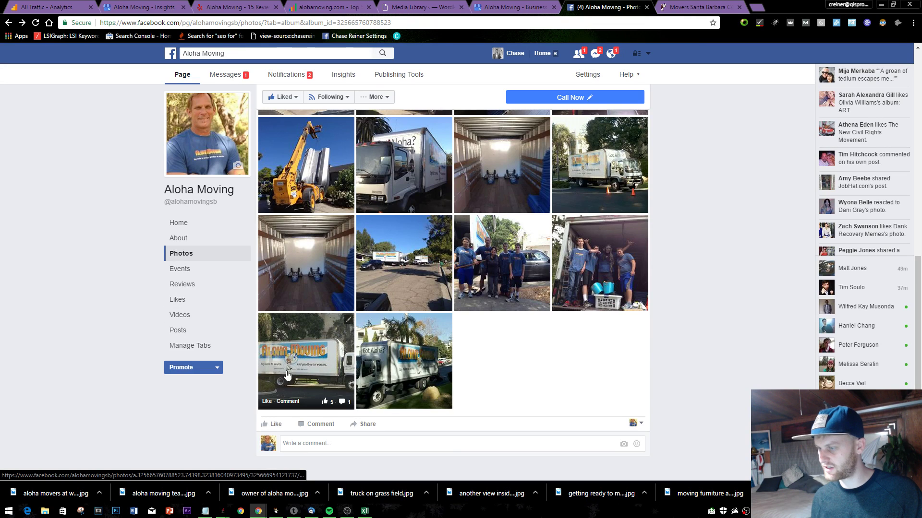
- Save the empty truck interior photo as 'dollys inside truck'
{"action": "scroll", "coordinate": [404, 369], "scroll_direction": "up", "scroll_amount": 1}
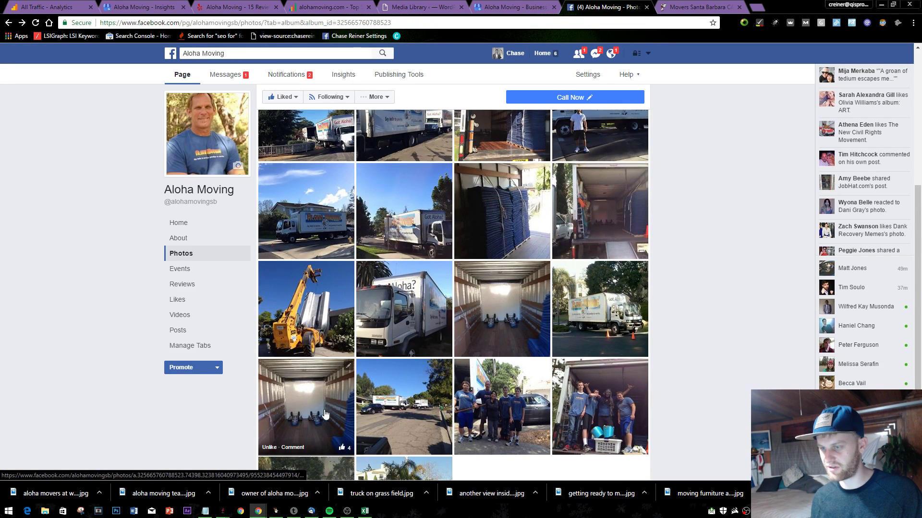
{"action": "left_click", "coordinate": [332, 428]}
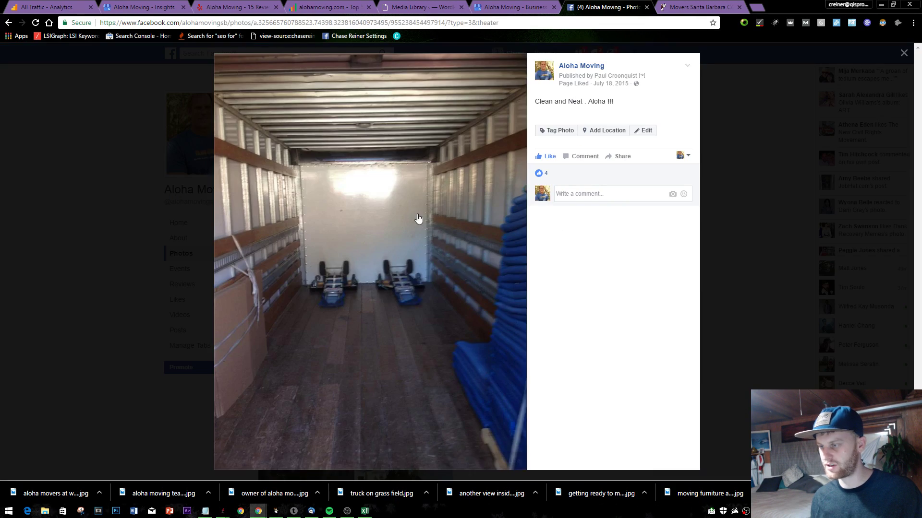
{"action": "right_click", "coordinate": [391, 209]}
{"action": "left_click", "coordinate": [461, 232]}
{"action": "type", "text": "dollys inside truck"}
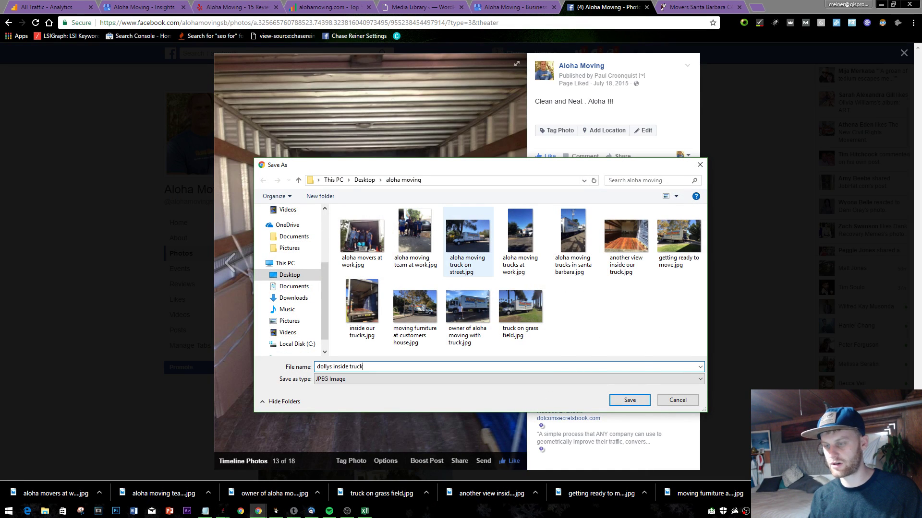
{"action": "key", "text": "Return"}
{"action": "left_click", "coordinate": [62, 214]}
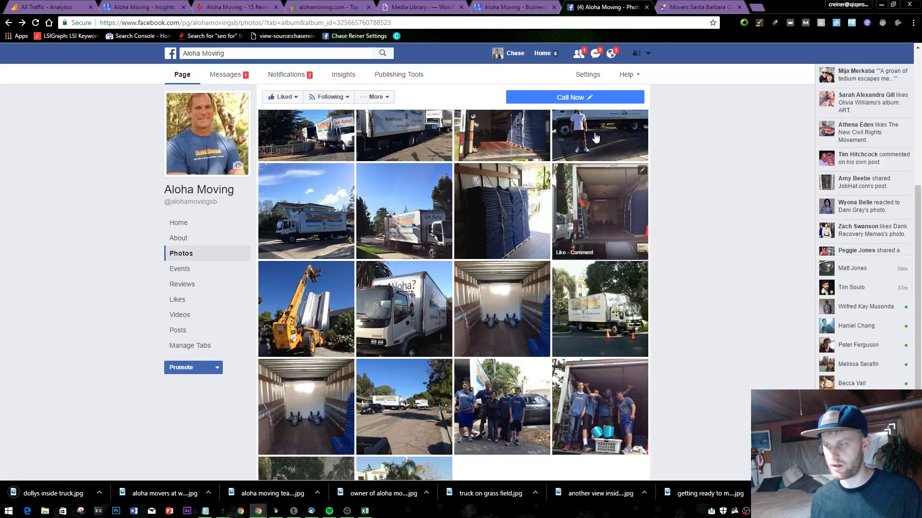
- Save the first Profile Pictures photo named after the owner of Aloha Moving, then return to All Albums
{"action": "scroll", "coordinate": [596, 137], "scroll_direction": "up", "scroll_amount": 6}
{"action": "scroll", "coordinate": [461, 267], "scroll_direction": "down", "scroll_amount": 2}
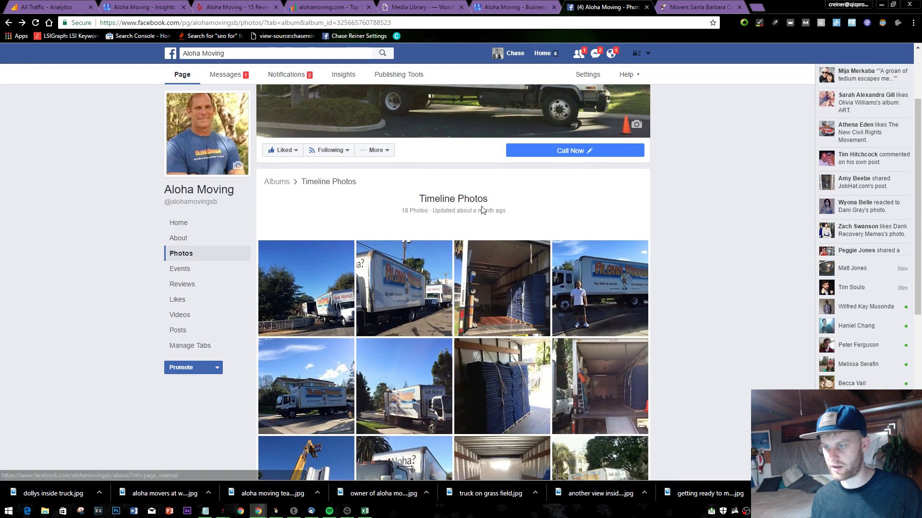
{"action": "left_click", "coordinate": [283, 182]}
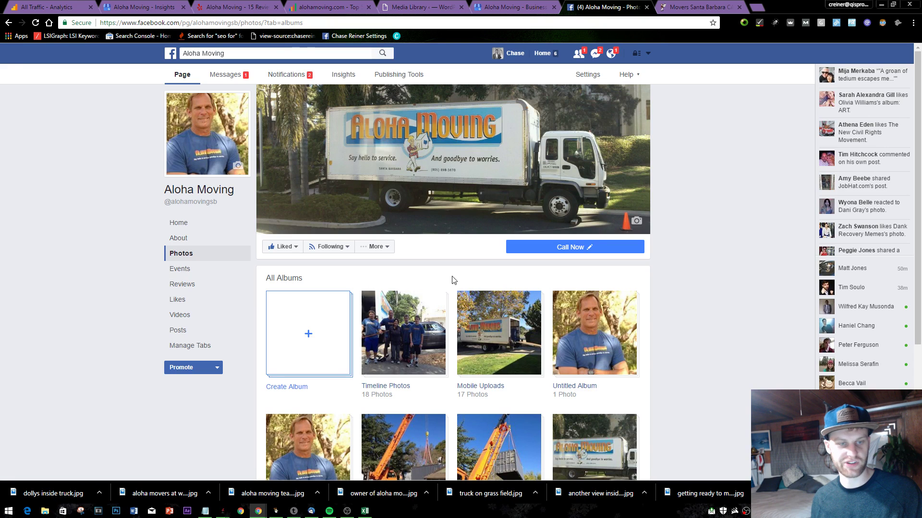
{"action": "scroll", "coordinate": [446, 276], "scroll_direction": "down", "scroll_amount": 2}
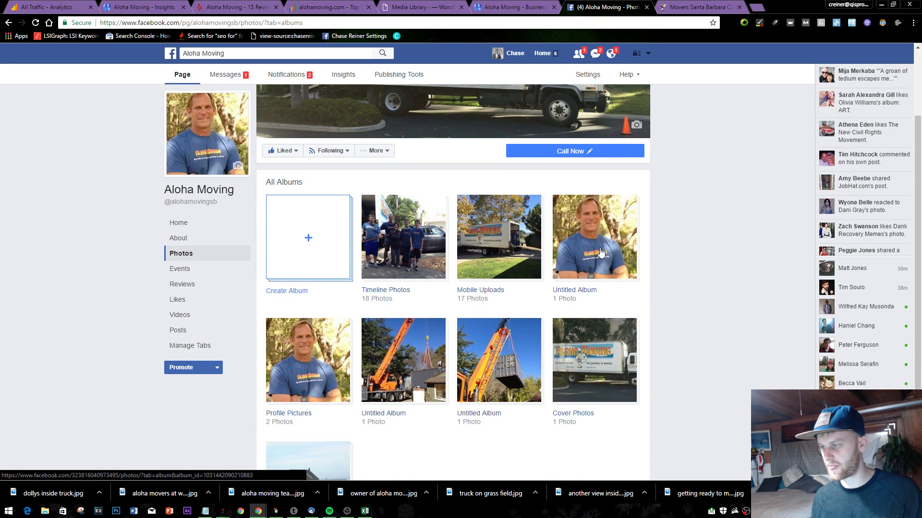
{"action": "scroll", "coordinate": [601, 252], "scroll_direction": "down", "scroll_amount": 2}
{"action": "left_click", "coordinate": [342, 280]}
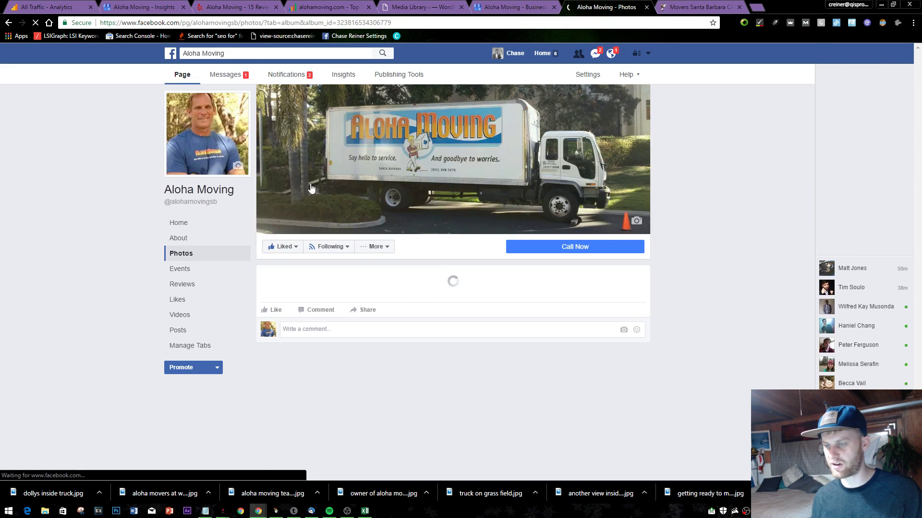
{"action": "left_click", "coordinate": [308, 379]}
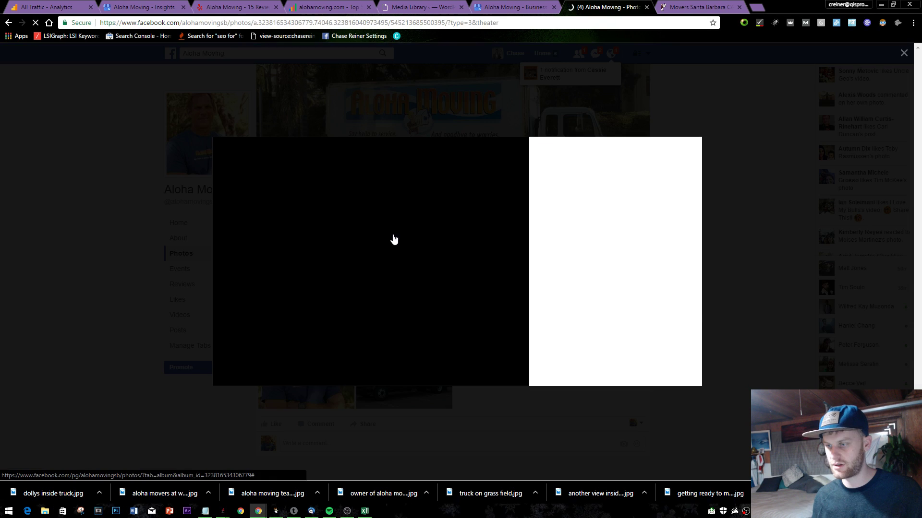
{"action": "right_click", "coordinate": [417, 223]}
{"action": "left_click", "coordinate": [454, 240]}
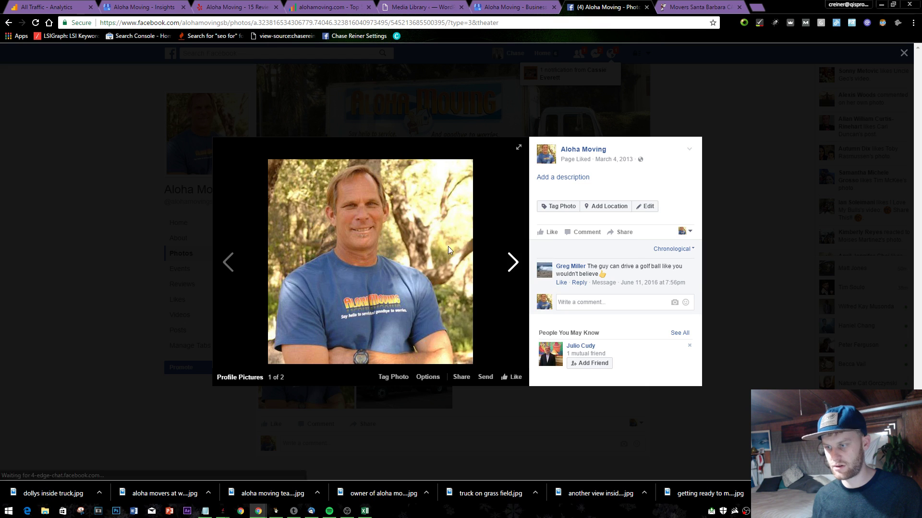
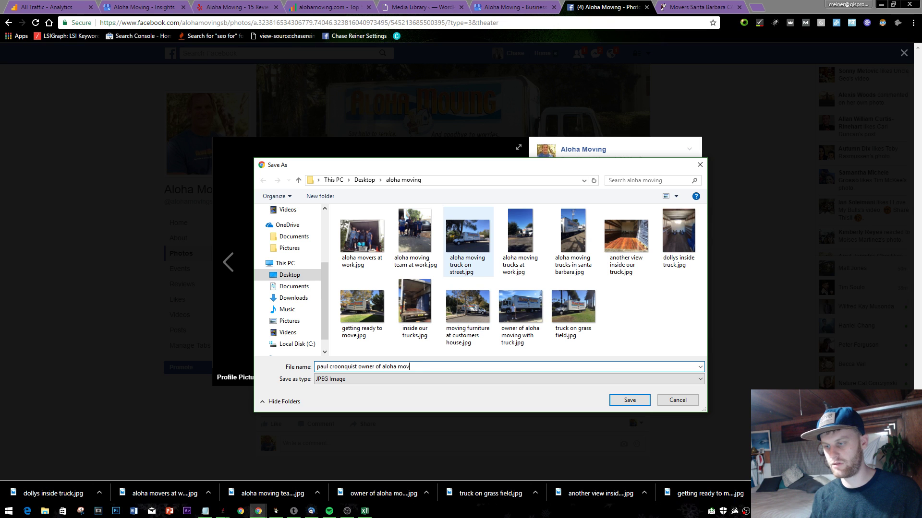
{"action": "type", "text": "ing"}
{"action": "key", "text": "Return"}
{"action": "left_click", "coordinate": [9, 23]}
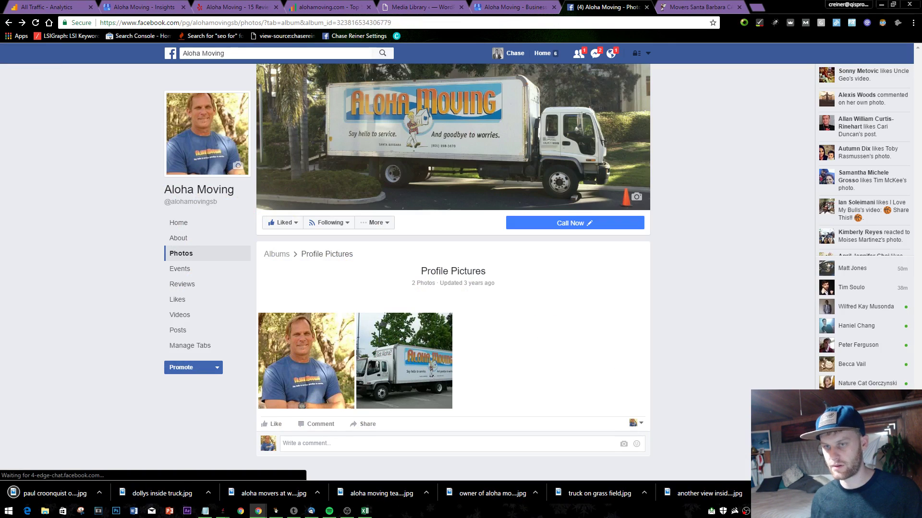
{"action": "left_click", "coordinate": [9, 23]}
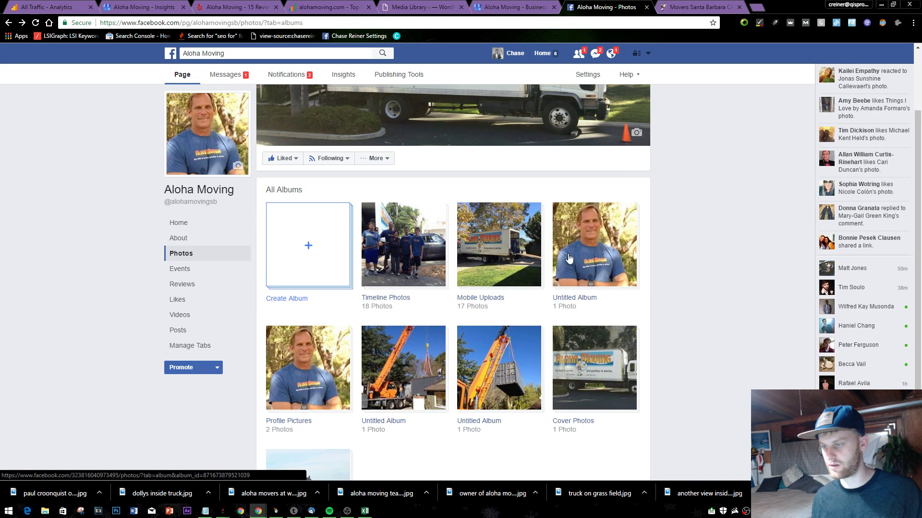
- Look inside the three-photo Untitled Album and return to the albums list
{"action": "scroll", "coordinate": [477, 293], "scroll_direction": "down", "scroll_amount": 1}
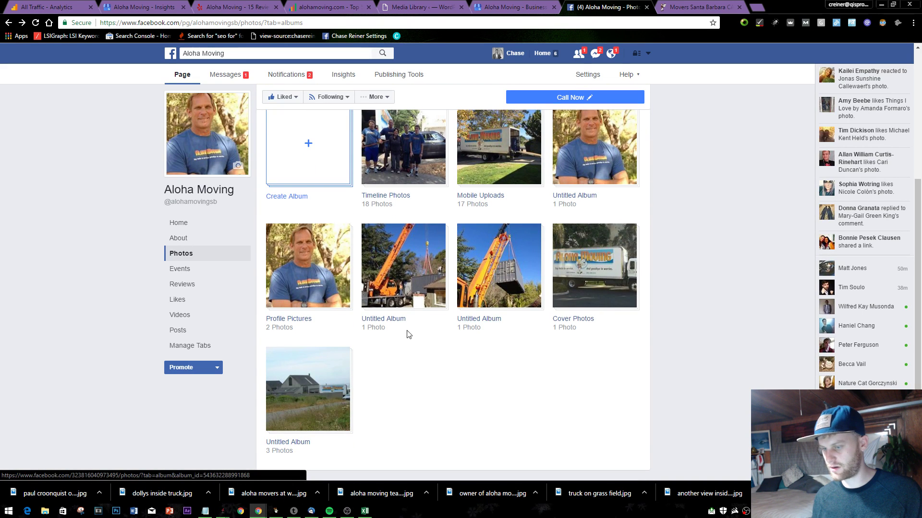
{"action": "scroll", "coordinate": [457, 377], "scroll_direction": "down", "scroll_amount": 1}
{"action": "left_click", "coordinate": [336, 360]}
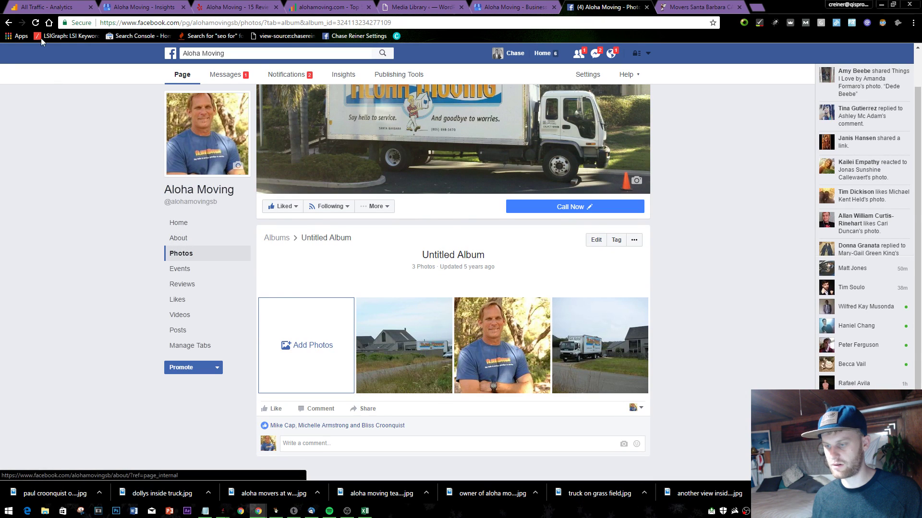
{"action": "key", "text": "alt+Left"}
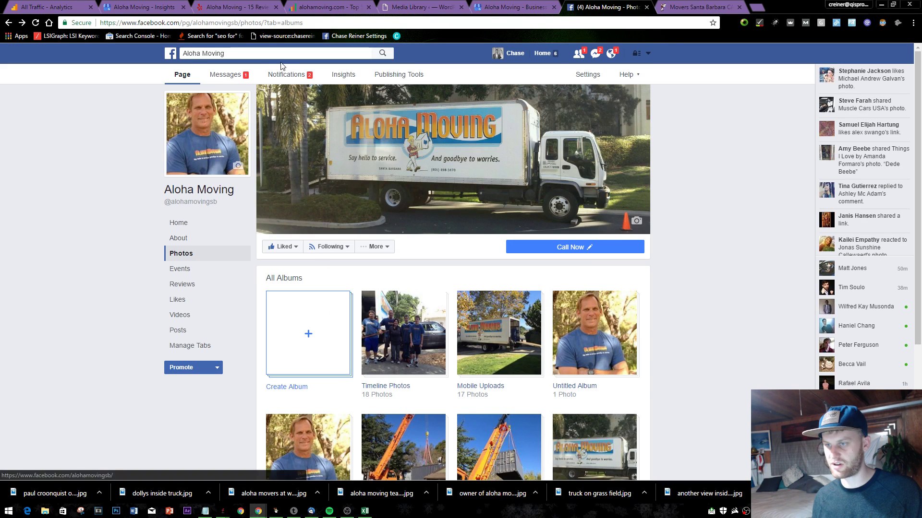
- Review the page's Insights reach figures and notifications, then switch to alohamoving.com
{"action": "left_click", "coordinate": [331, 75]}
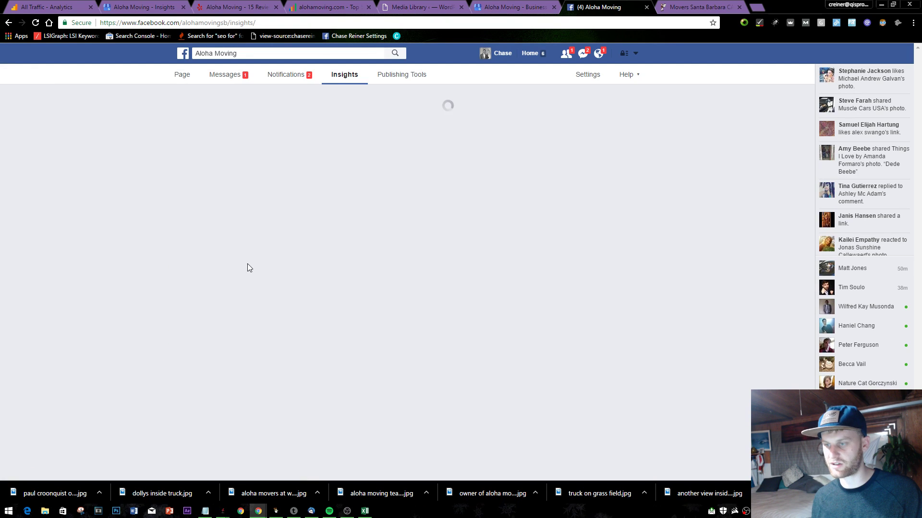
{"action": "scroll", "coordinate": [432, 276], "scroll_direction": "down", "scroll_amount": 3}
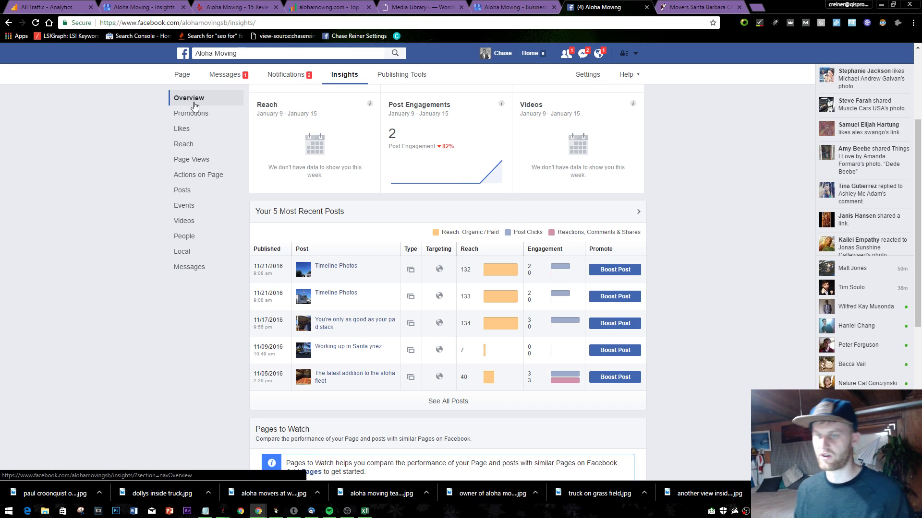
{"action": "left_click", "coordinate": [183, 73]}
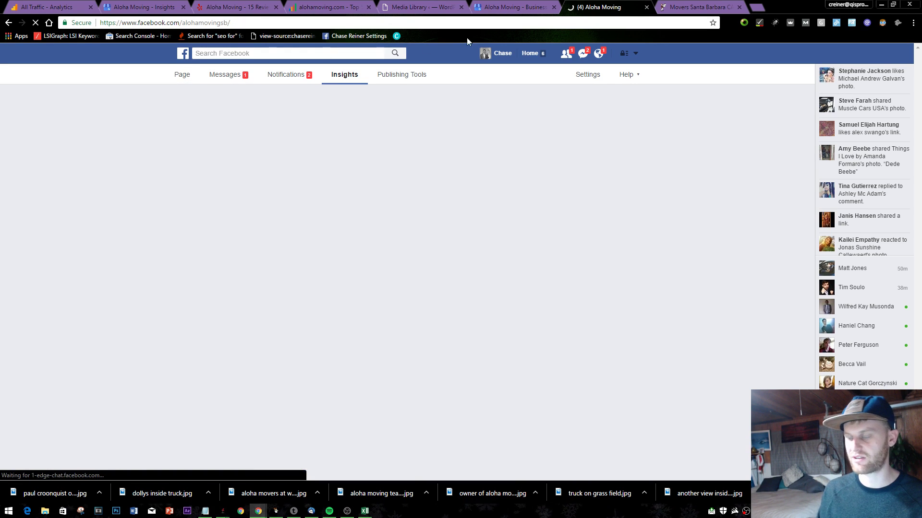
{"action": "left_click", "coordinate": [611, 53]}
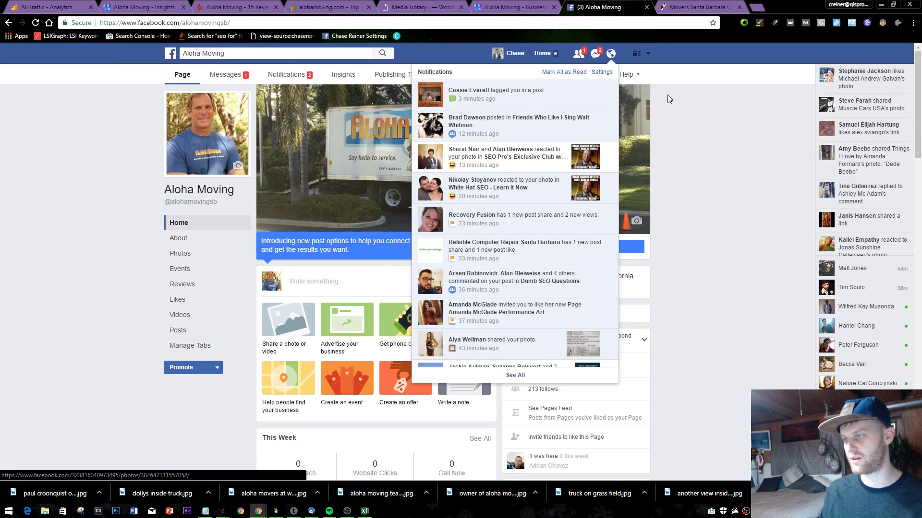
{"action": "left_click", "coordinate": [668, 95]}
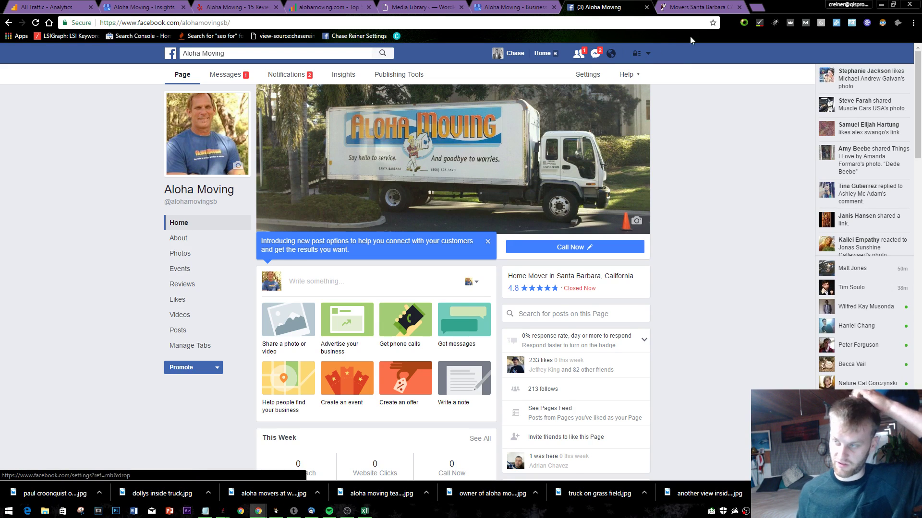
{"action": "left_click", "coordinate": [680, 5]}
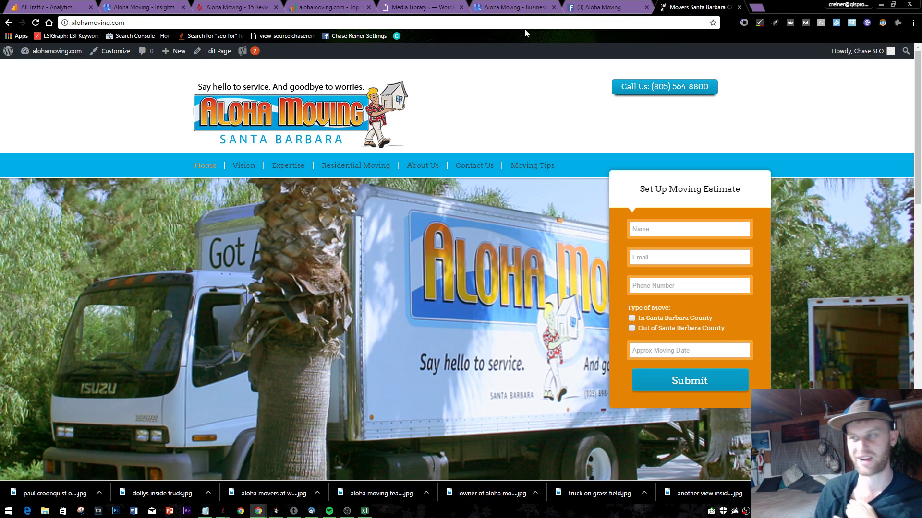
- Cycle through the open Chrome tabs, ending on the business listing insights page
{"action": "left_click", "coordinate": [610, 7]}
{"action": "left_click", "coordinate": [661, 6]}
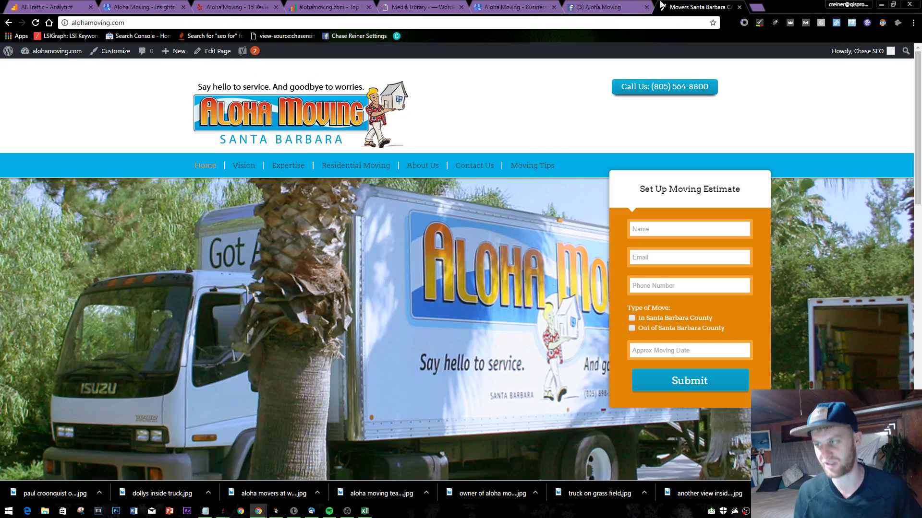
{"action": "left_click", "coordinate": [625, 6]}
{"action": "left_click", "coordinate": [659, 5]}
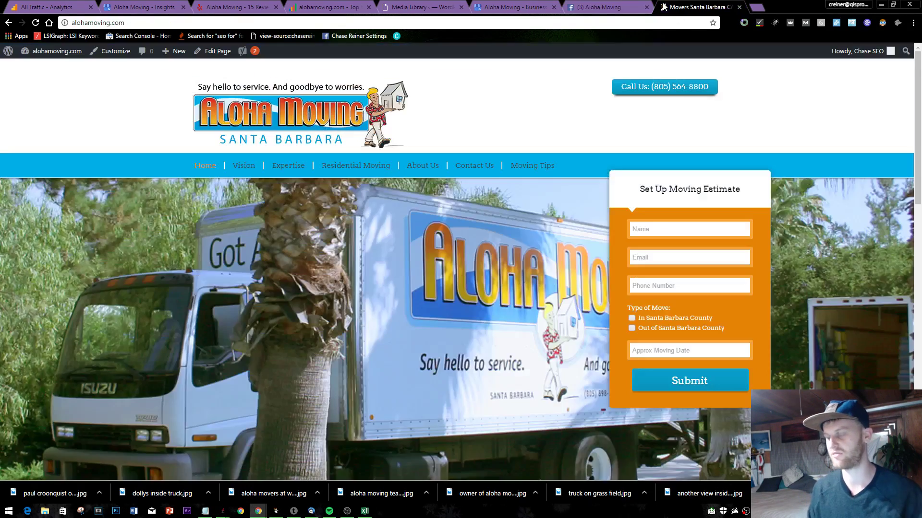
{"action": "left_click", "coordinate": [651, 5]}
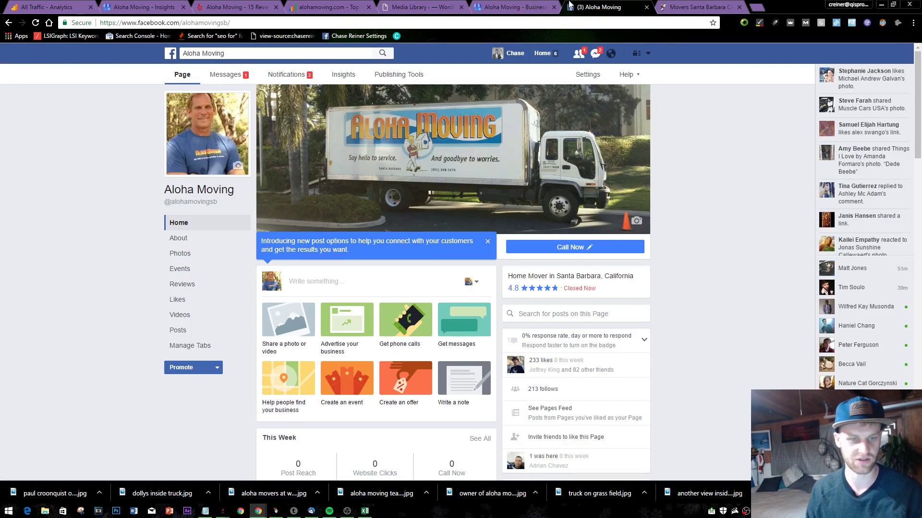
{"action": "left_click", "coordinate": [672, 6]}
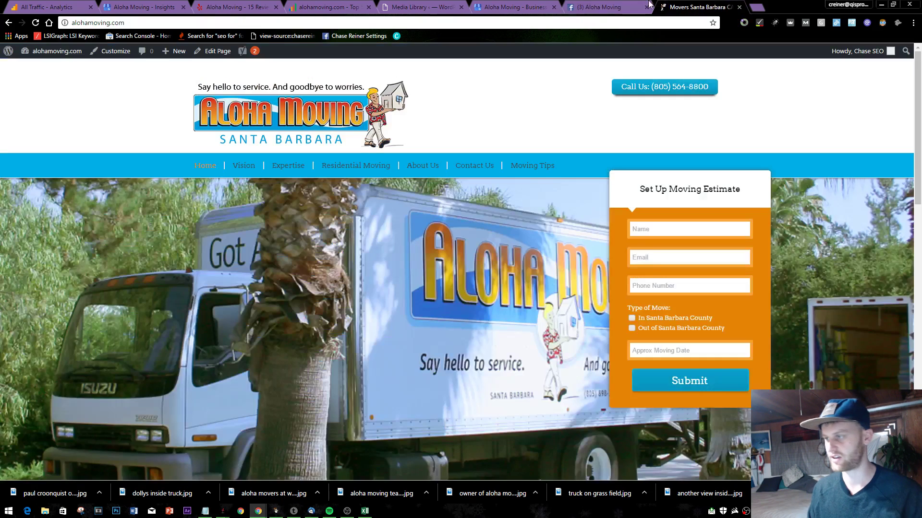
{"action": "left_click", "coordinate": [624, 6]}
{"action": "left_click", "coordinate": [487, 5]}
{"action": "left_click", "coordinate": [417, 7]}
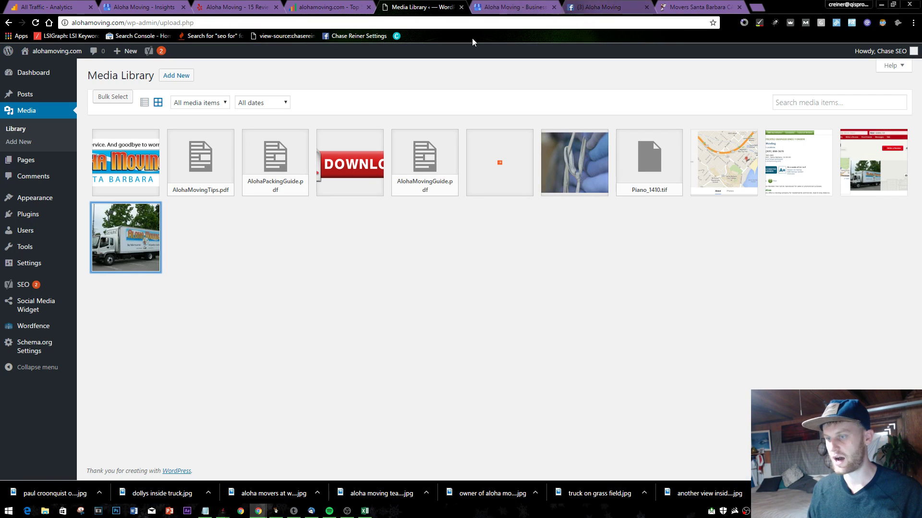
{"action": "left_click", "coordinate": [356, 5]}
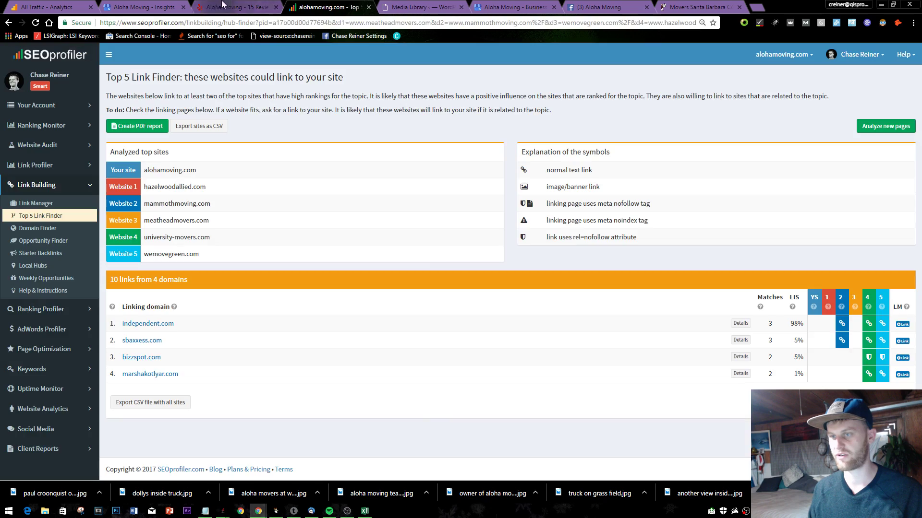
{"action": "left_click", "coordinate": [143, 7]}
{"action": "left_click", "coordinate": [53, 6]}
{"action": "left_click", "coordinate": [231, 7]}
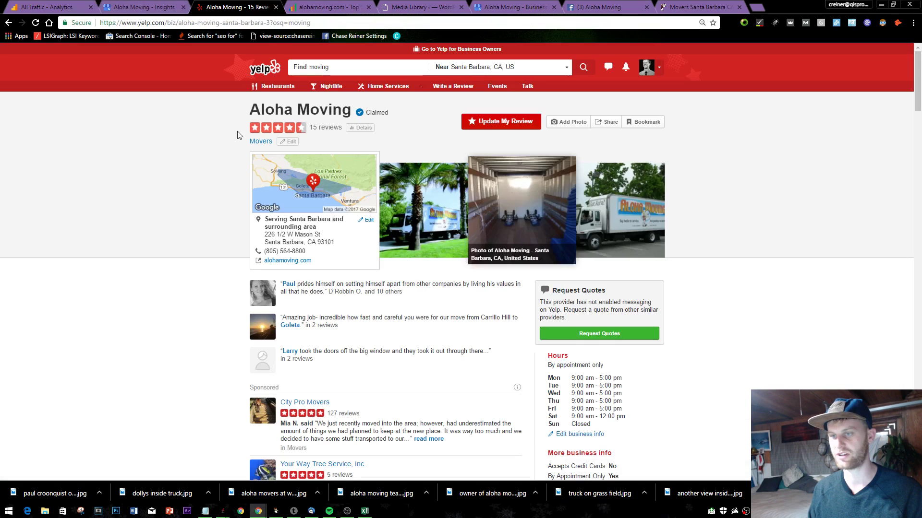
{"action": "left_click", "coordinate": [696, 7]}
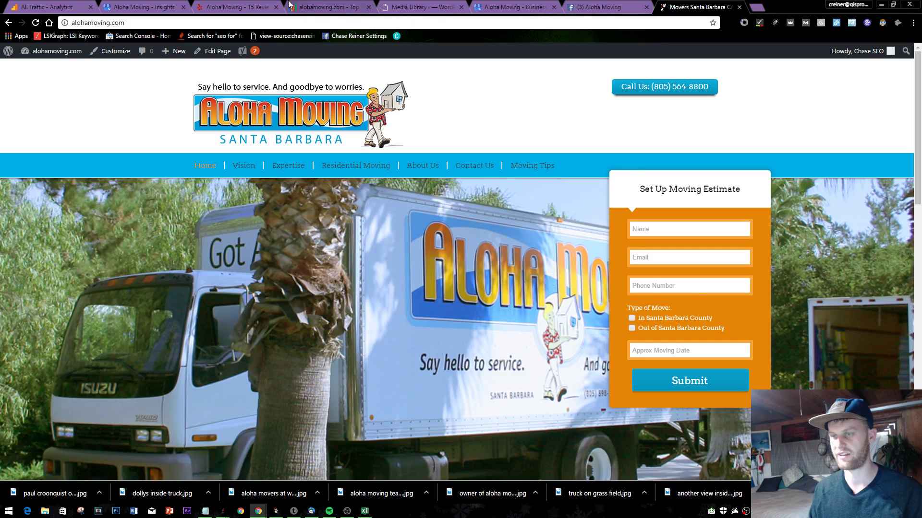
{"action": "left_click", "coordinate": [219, 7]}
{"action": "left_click", "coordinate": [144, 7]}
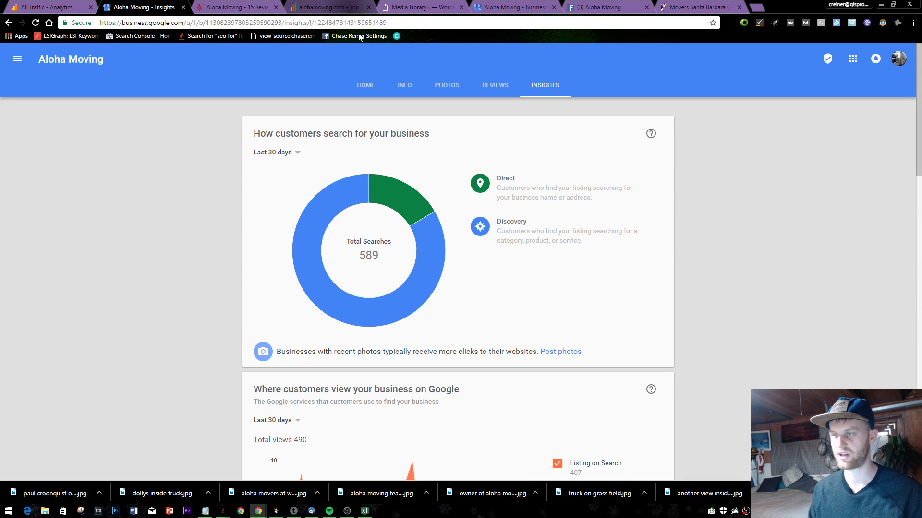
- Open the listing's Photos section and show the downloaded photo in the aloha moving folder
{"action": "left_click", "coordinate": [446, 85]}
{"action": "right_click", "coordinate": [377, 498]}
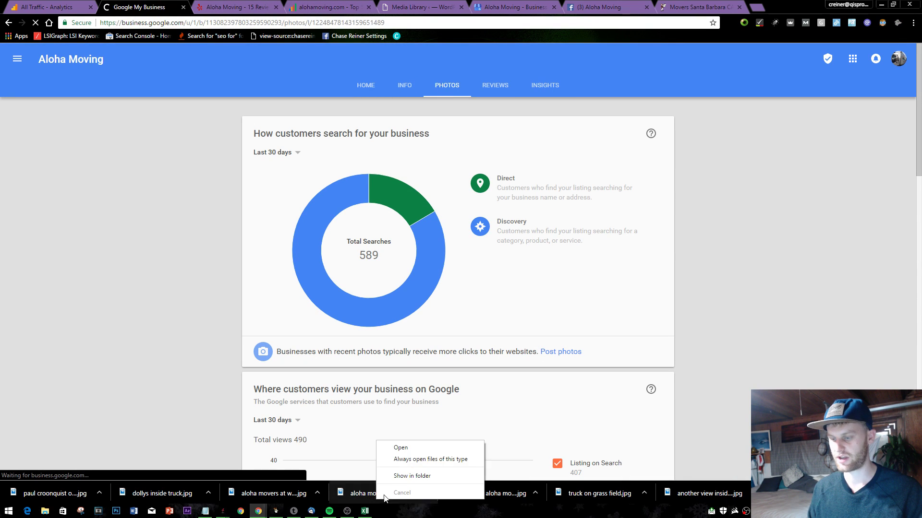
{"action": "left_click", "coordinate": [405, 477]}
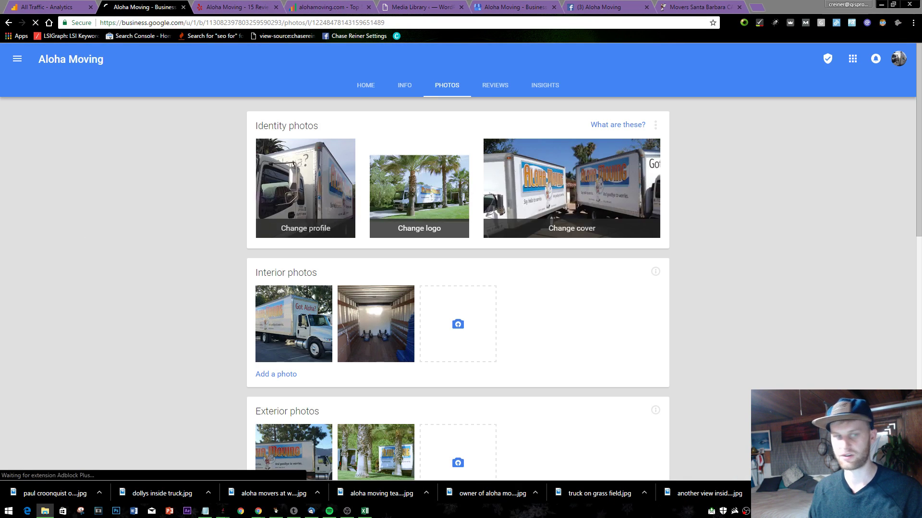
{"action": "double_click", "coordinate": [382, 199]}
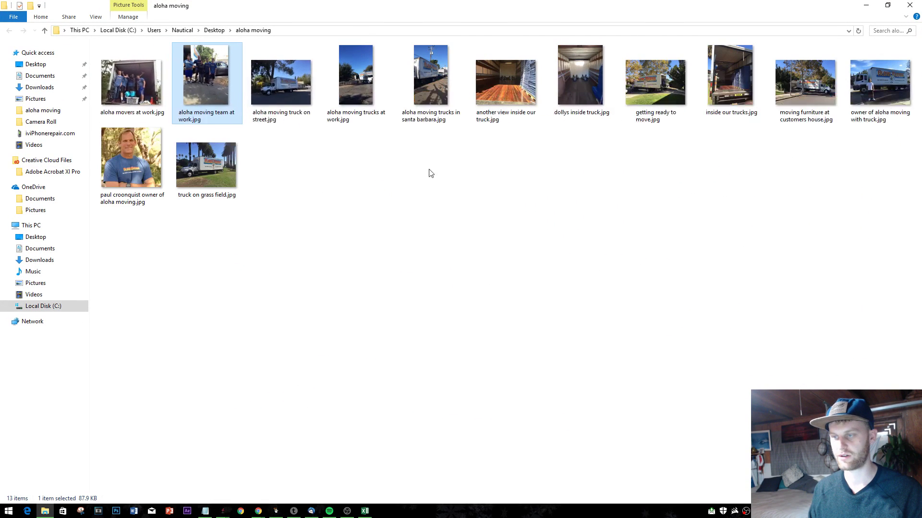
- In Properties, rate aloha moving team at work.jpg five stars and title it 'aloha moving'
{"action": "right_click", "coordinate": [212, 111]}
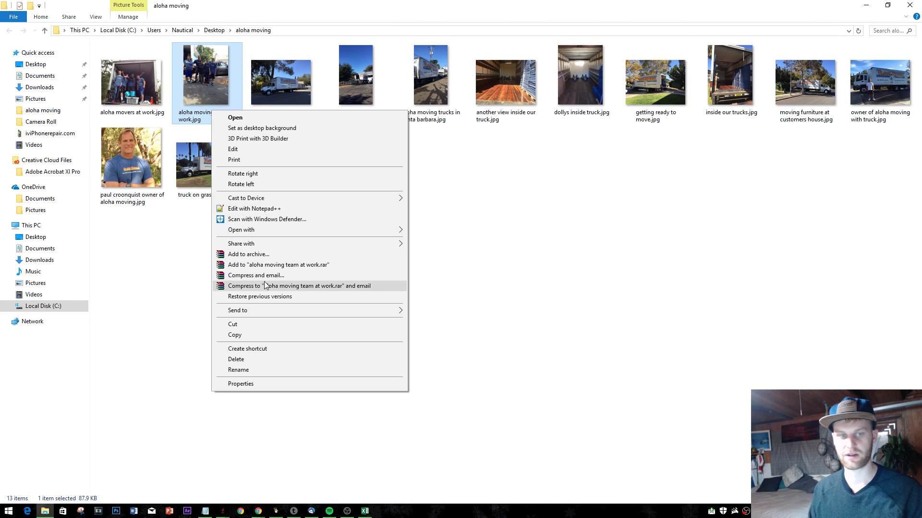
{"action": "left_click", "coordinate": [258, 386]}
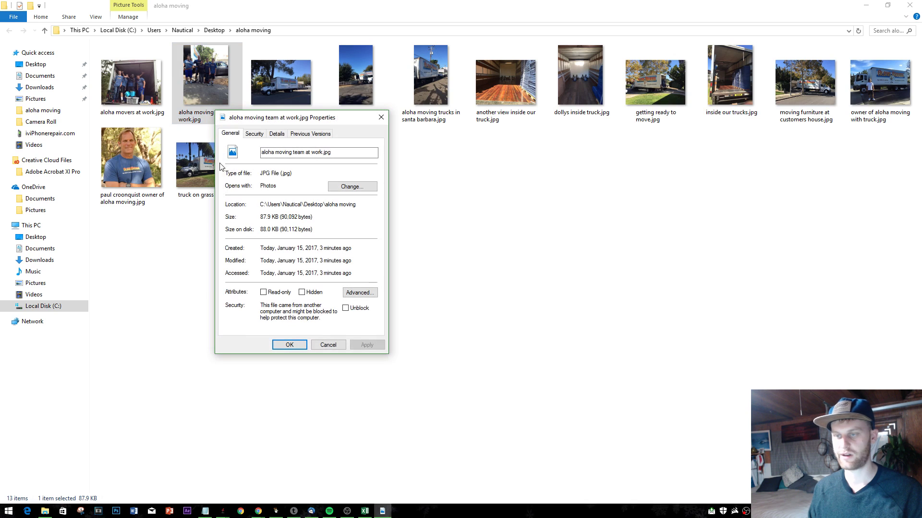
{"action": "left_click", "coordinate": [271, 136]}
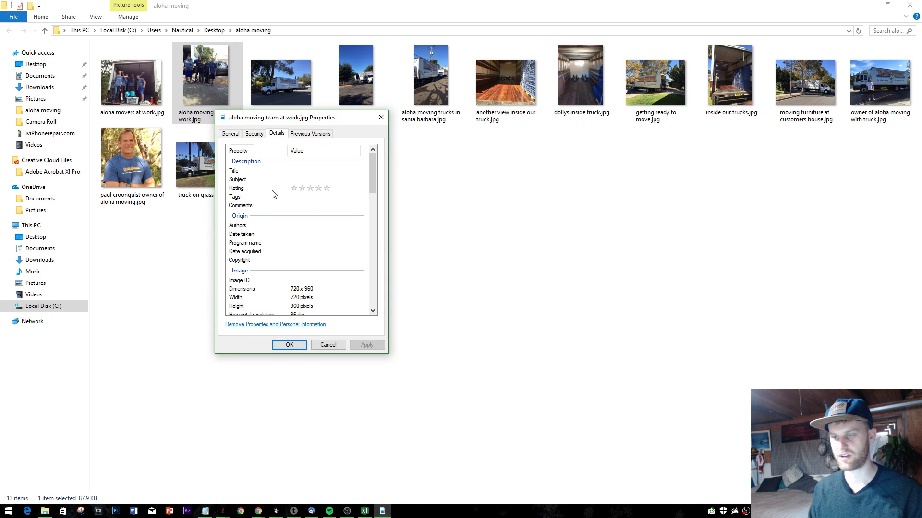
{"action": "left_click", "coordinate": [327, 190]}
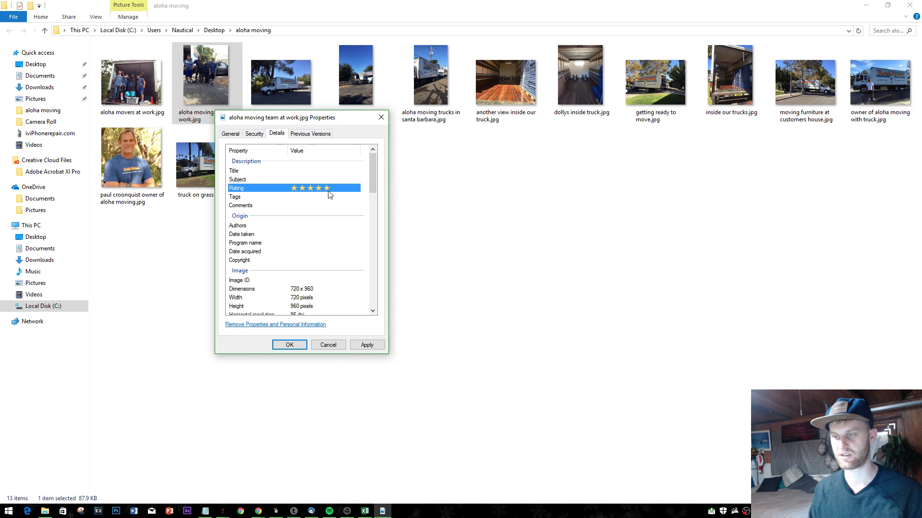
{"action": "left_click", "coordinate": [277, 171]}
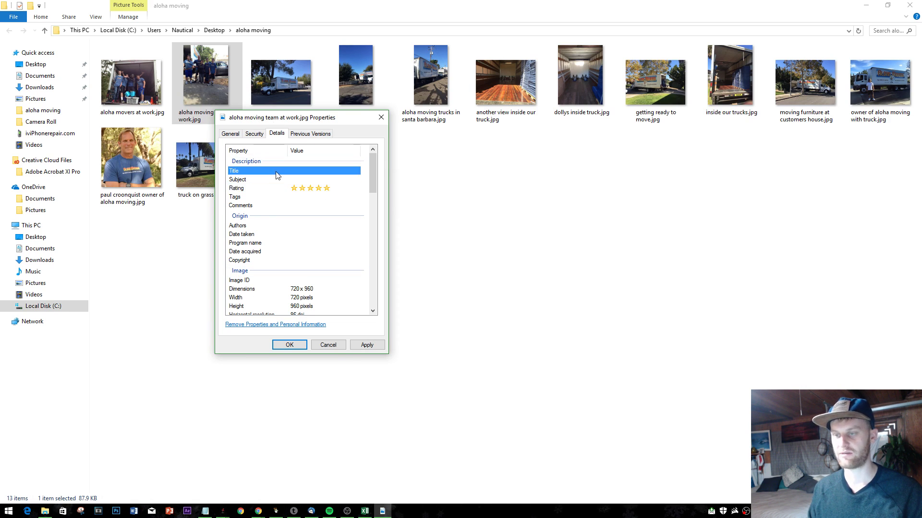
{"action": "left_click", "coordinate": [298, 170]}
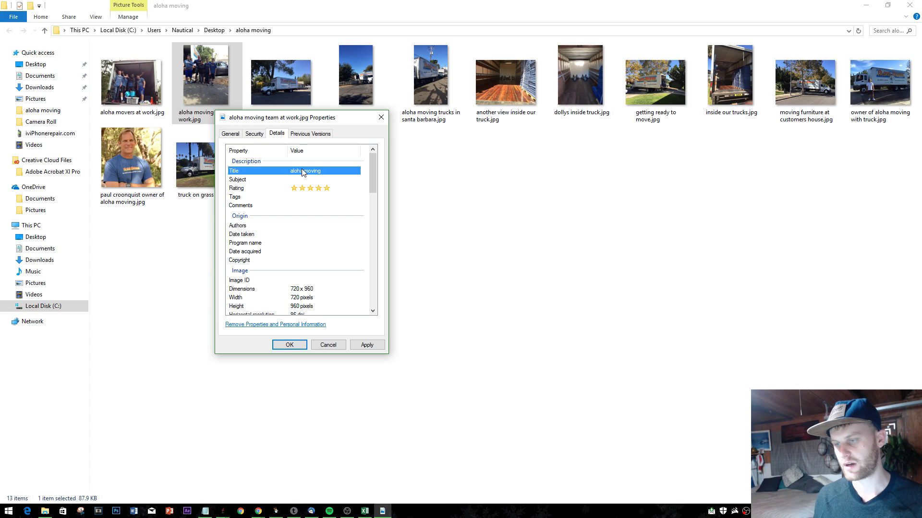
{"action": "left_click", "coordinate": [366, 345]}
{"action": "left_click", "coordinate": [289, 344]}
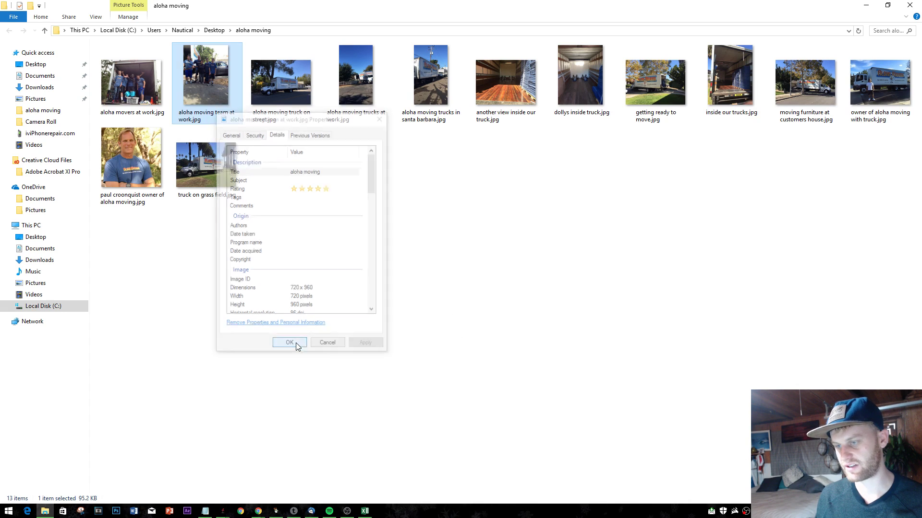
{"action": "left_click_drag", "start_coordinate": [415, 5], "coordinate": [794, 195]}
- Drag a photo from the aloha moving folder into Interior photos to upload it
{"action": "left_click", "coordinate": [154, 220]}
{"action": "scroll", "coordinate": [309, 330], "scroll_direction": "down", "scroll_amount": 3}
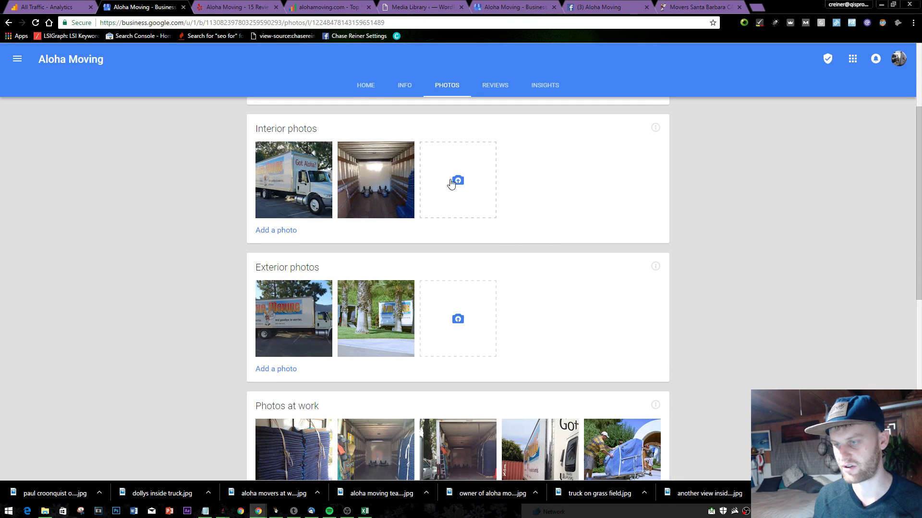
{"action": "scroll", "coordinate": [384, 185], "scroll_direction": "down", "scroll_amount": 3}
{"action": "scroll", "coordinate": [408, 182], "scroll_direction": "up", "scroll_amount": 3}
{"action": "left_click", "coordinate": [445, 178]}
{"action": "key", "text": "alt+Tab"}
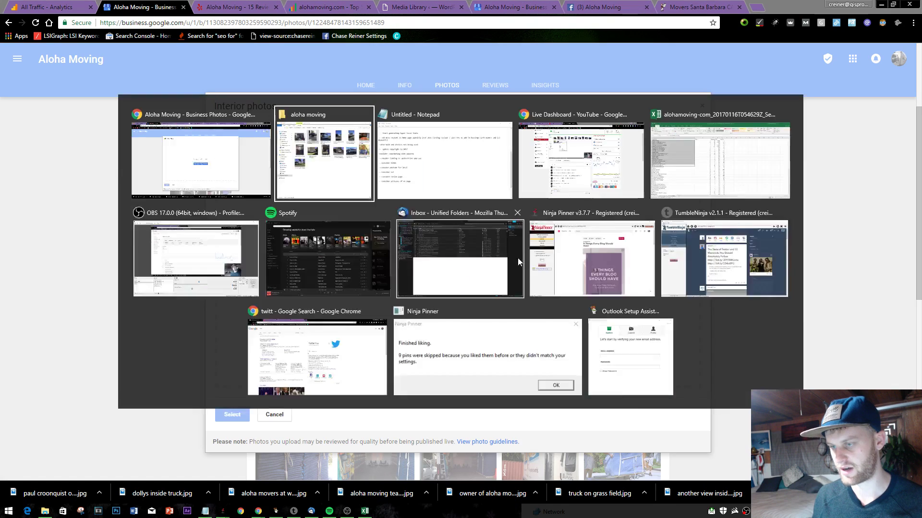
{"action": "left_click_drag", "start_coordinate": [750, 197], "coordinate": [727, 232]}
{"action": "left_click_drag", "start_coordinate": [764, 375], "coordinate": [437, 255]}
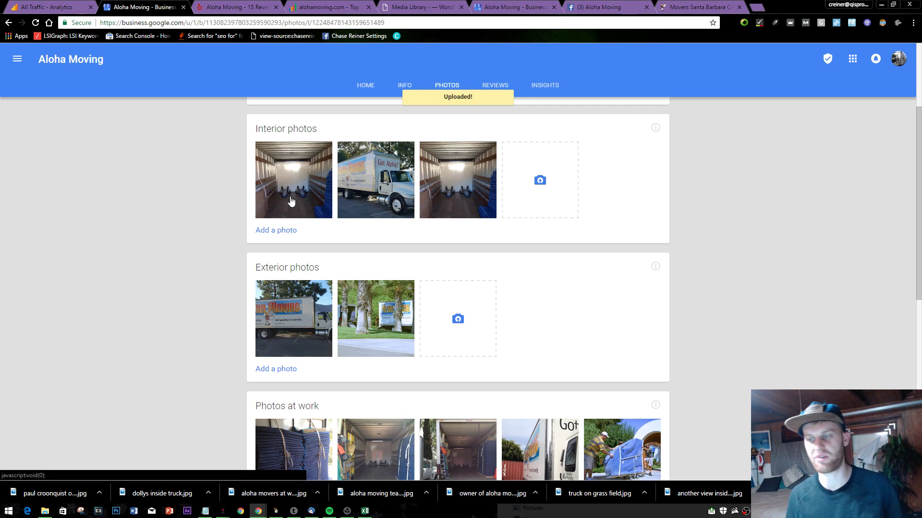
- Preview the Interior photos and inspect the displayed photo's page code
{"action": "left_click", "coordinate": [281, 202]}
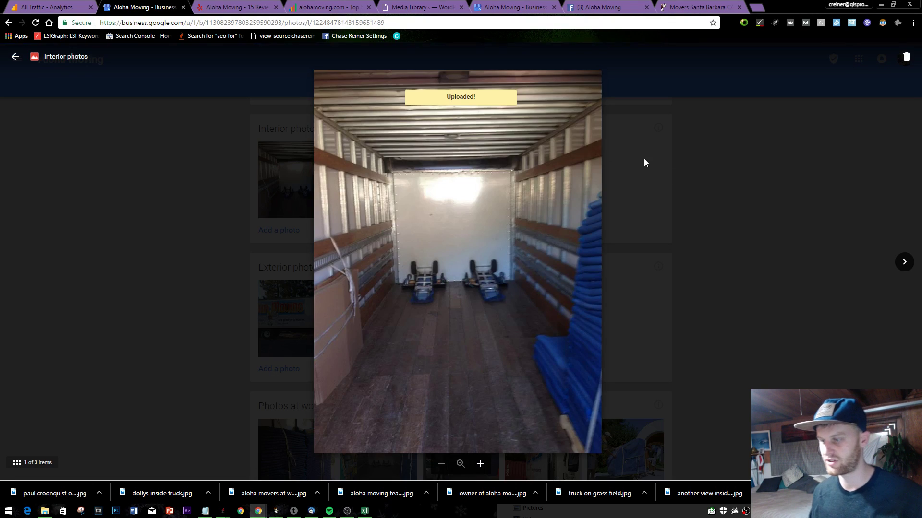
{"action": "left_click", "coordinate": [644, 159]}
{"action": "left_click", "coordinate": [487, 192]}
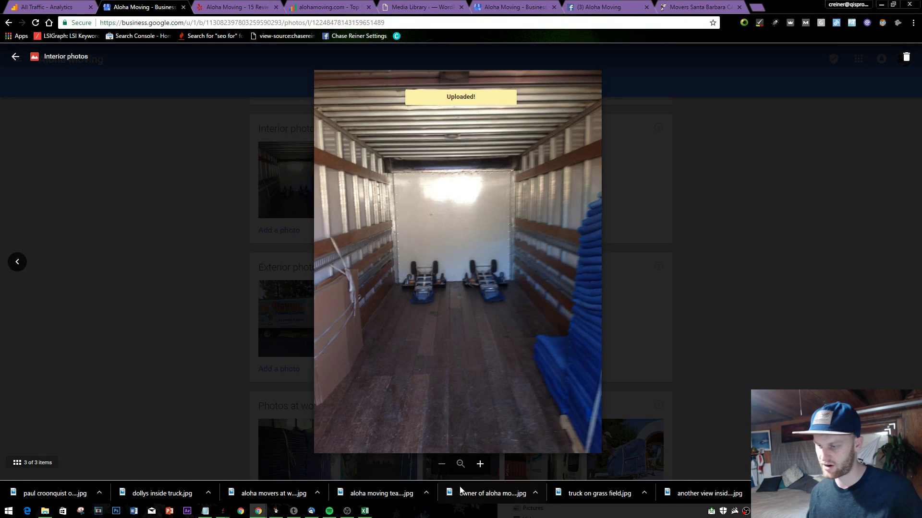
{"action": "right_click", "coordinate": [531, 248]}
{"action": "left_click", "coordinate": [547, 365]}
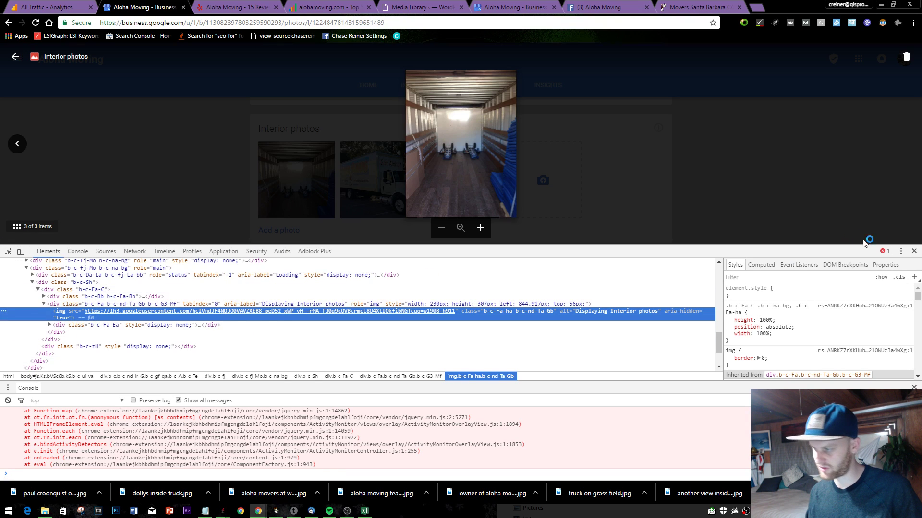
{"action": "left_click", "coordinate": [914, 251]}
{"action": "right_click", "coordinate": [471, 225]}
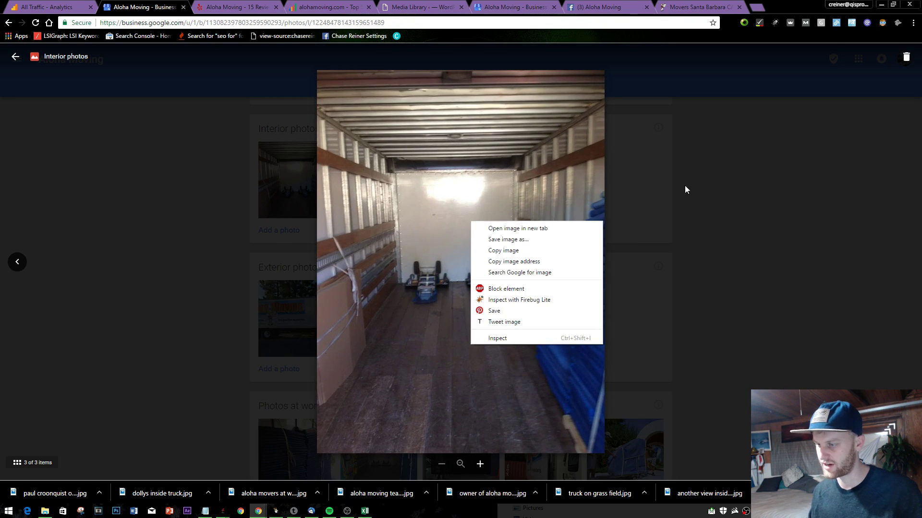
{"action": "left_click", "coordinate": [685, 187]}
- Delete the dollies-in-truck photo from Interior photos
{"action": "left_click", "coordinate": [471, 194]}
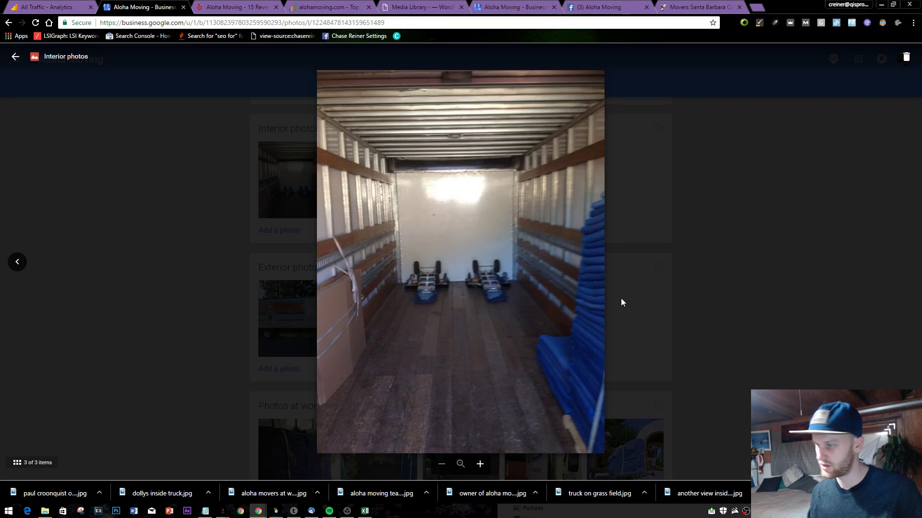
{"action": "left_click", "coordinate": [905, 57]}
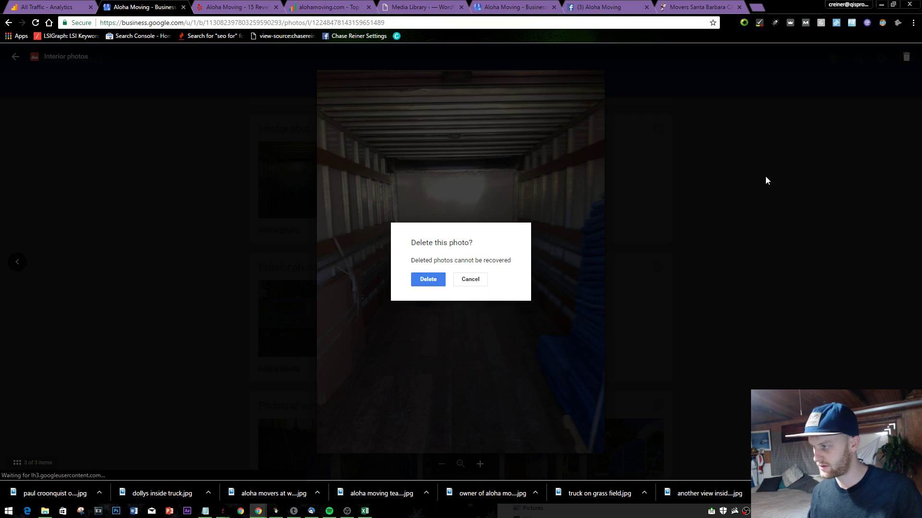
{"action": "left_click", "coordinate": [423, 283]}
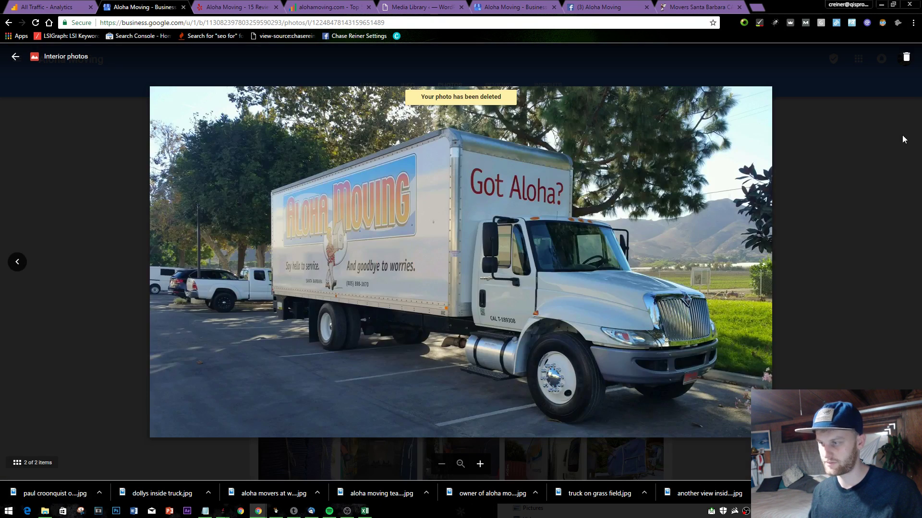
{"action": "left_click", "coordinate": [902, 139]}
{"action": "left_click", "coordinate": [492, 209]}
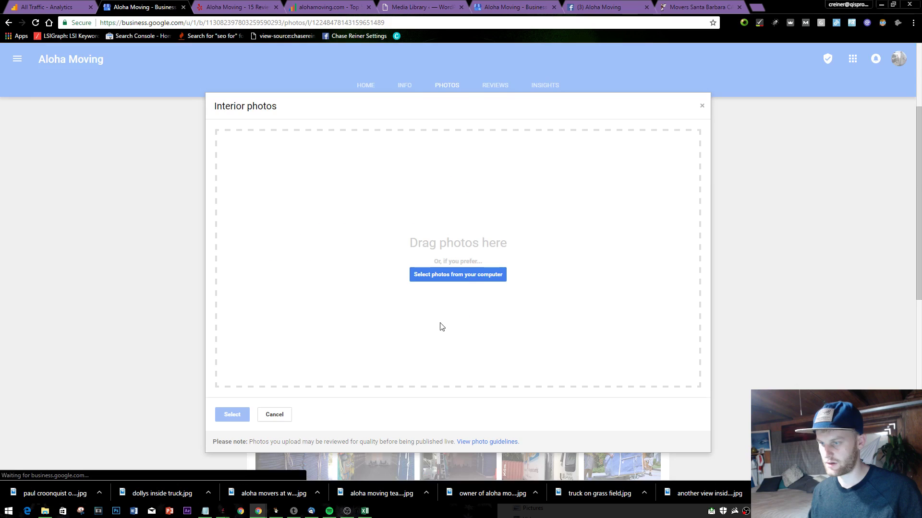
- Upload the 'another view inside our truck' photo to Interior photos
{"action": "left_click", "coordinate": [438, 272]}
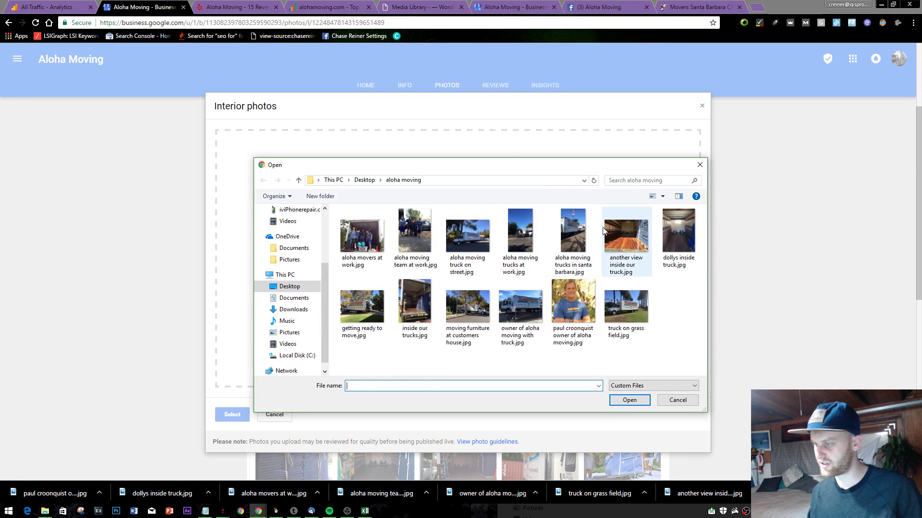
{"action": "double_click", "coordinate": [616, 234]}
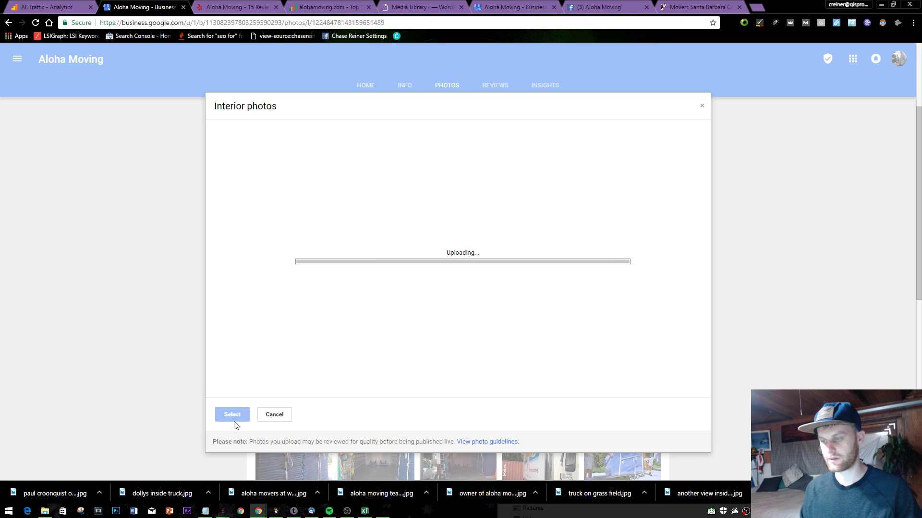
{"action": "scroll", "coordinate": [420, 336], "scroll_direction": "down", "scroll_amount": 1}
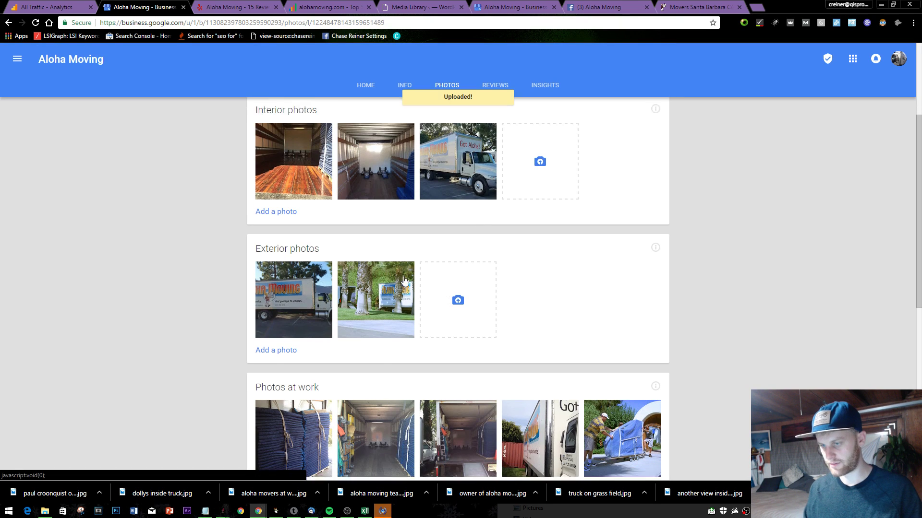
- Upload seven truck photos, from truck on street to getting ready to move, to Exterior photos
{"action": "left_click", "coordinate": [457, 295]}
{"action": "left_click", "coordinate": [471, 279]}
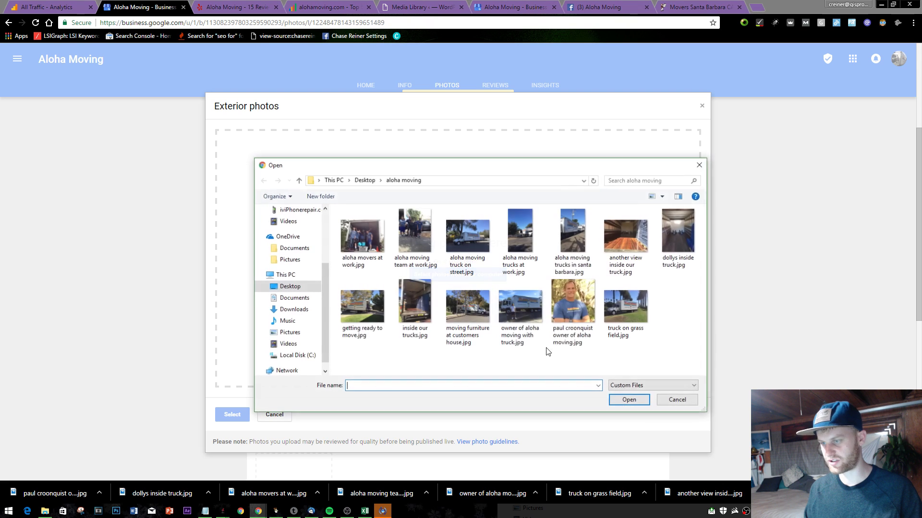
{"action": "left_click", "coordinate": [468, 230]}
{"action": "left_click", "coordinate": [510, 248], "text": "ctrl"}
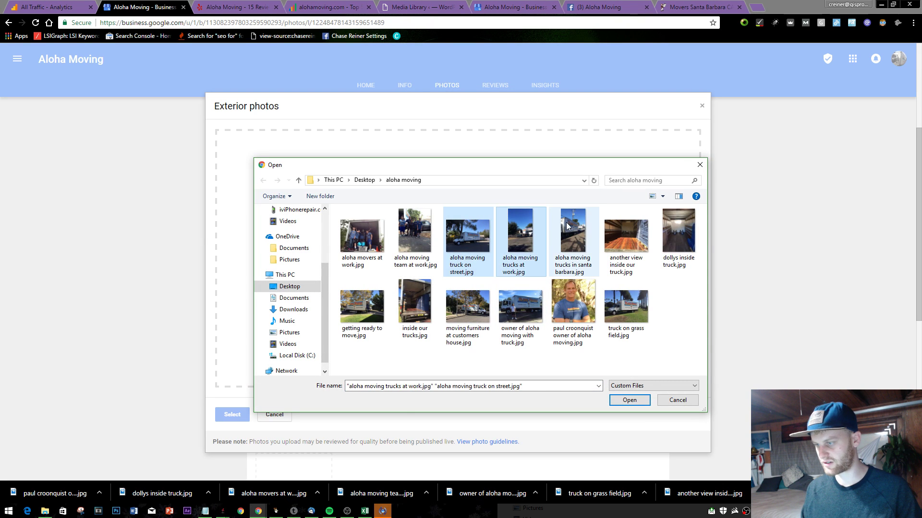
{"action": "left_click", "coordinate": [572, 237], "text": "ctrl"}
{"action": "left_click", "coordinate": [528, 309], "text": "ctrl"}
{"action": "left_click", "coordinate": [617, 312], "text": "ctrl"}
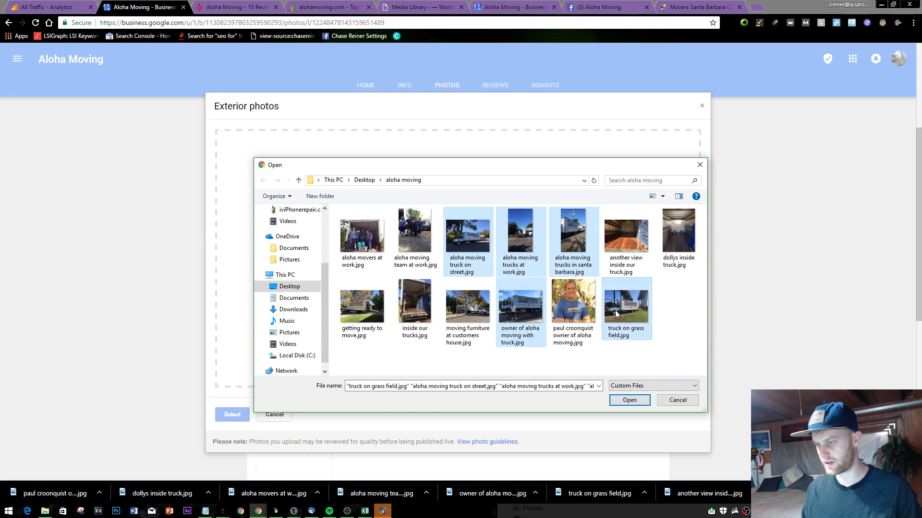
{"action": "left_click", "coordinate": [451, 315], "text": "ctrl"}
{"action": "left_click", "coordinate": [363, 307], "text": "ctrl"}
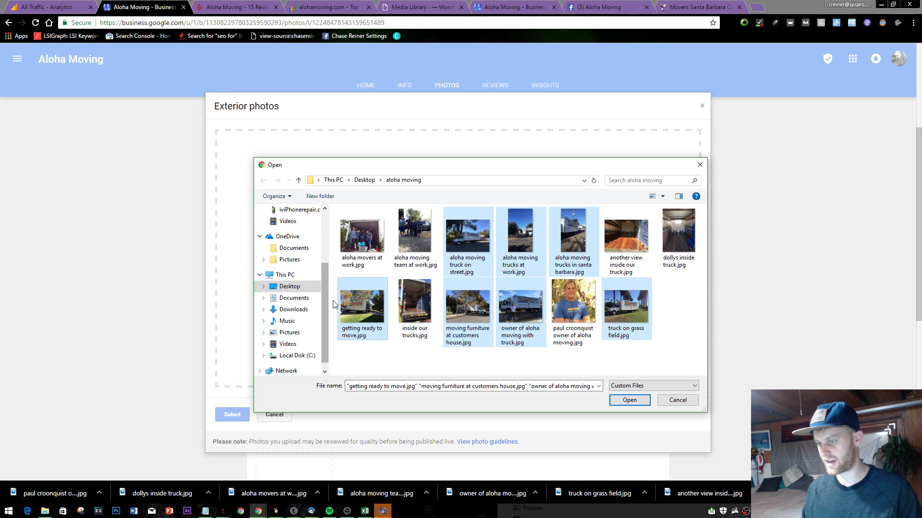
{"action": "left_click", "coordinate": [617, 401]}
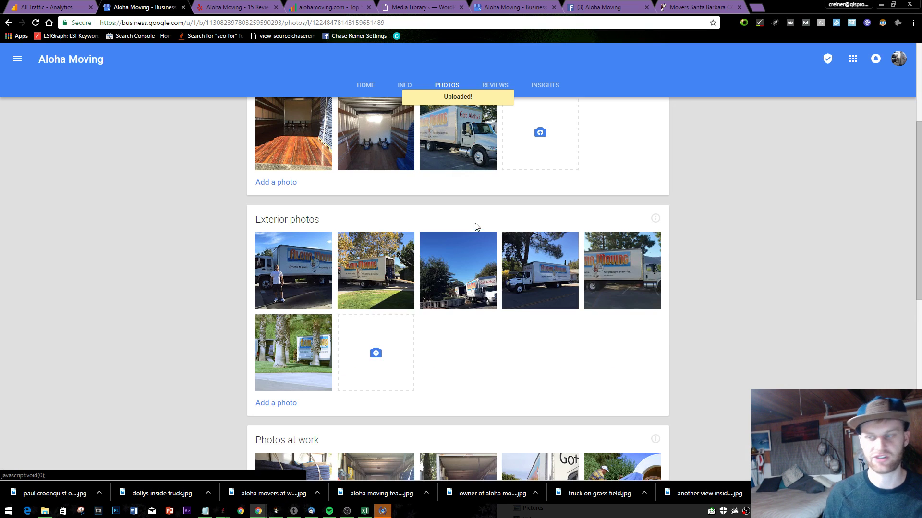
- Upload aloha movers at work, aloha moving team at work, and the owner's portrait to Team photos
{"action": "scroll", "coordinate": [593, 241], "scroll_direction": "down", "scroll_amount": 3}
{"action": "scroll", "coordinate": [593, 241], "scroll_direction": "down", "scroll_amount": 6}
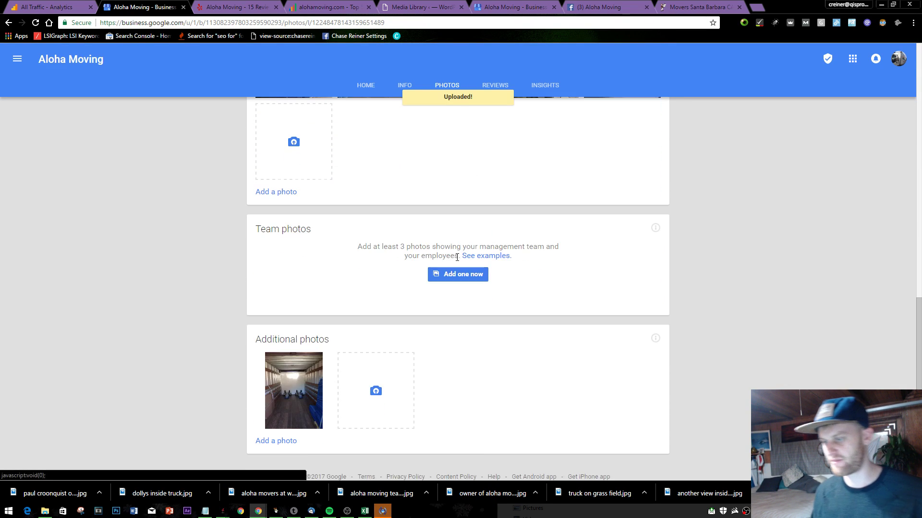
{"action": "scroll", "coordinate": [574, 336], "scroll_direction": "up", "scroll_amount": 10}
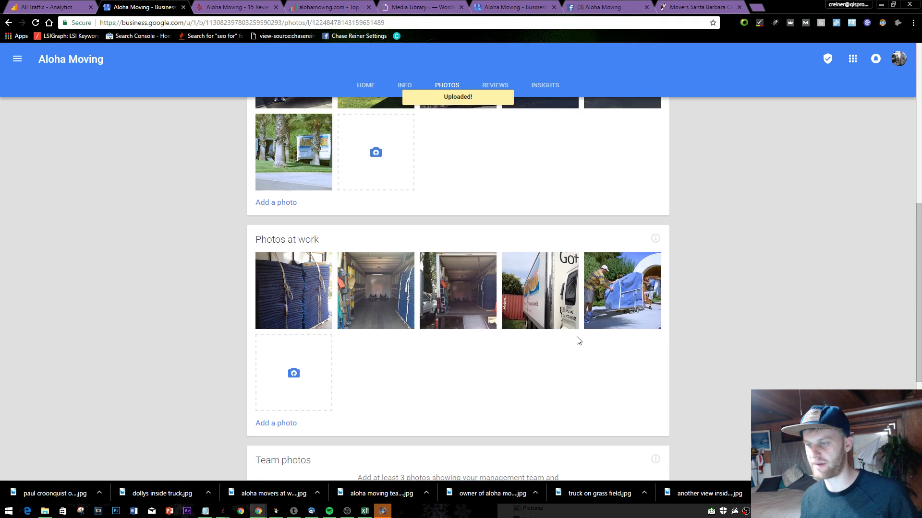
{"action": "scroll", "coordinate": [574, 335], "scroll_direction": "down", "scroll_amount": 2}
{"action": "scroll", "coordinate": [491, 302], "scroll_direction": "down", "scroll_amount": 8}
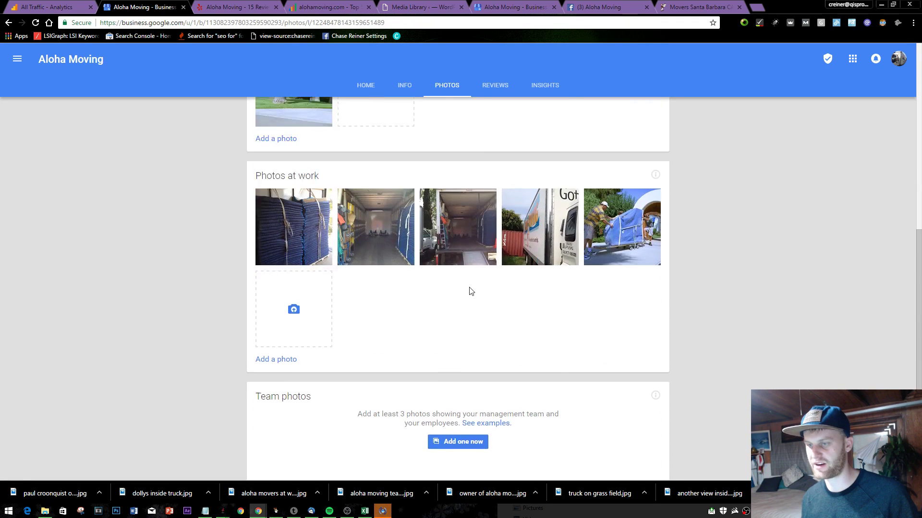
{"action": "left_click", "coordinate": [442, 263]}
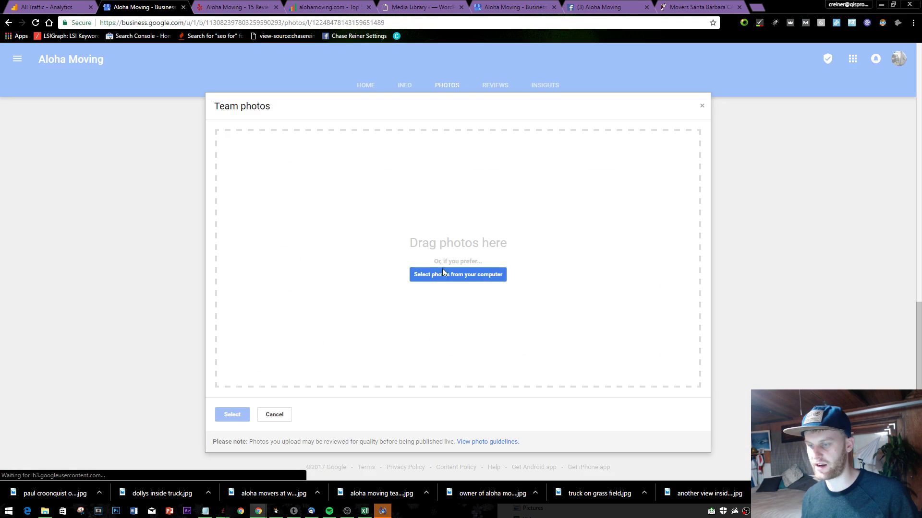
{"action": "left_click", "coordinate": [470, 274]}
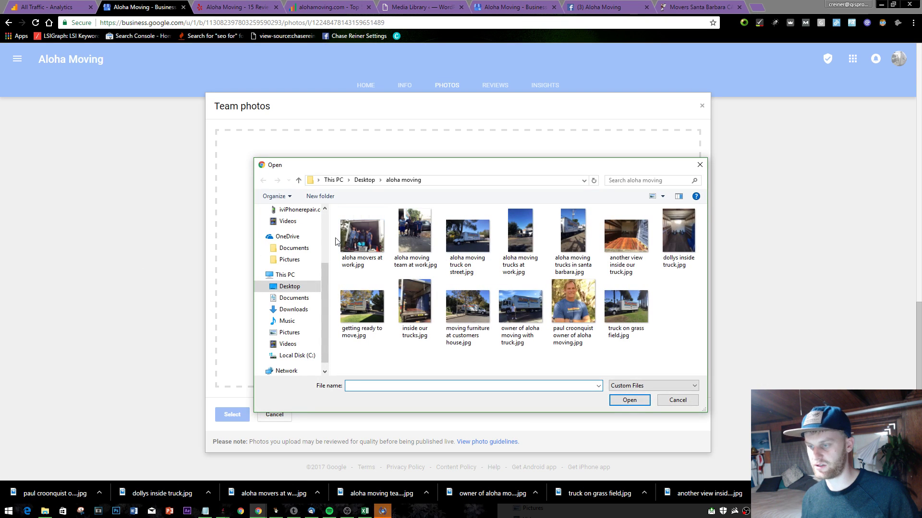
{"action": "left_click", "coordinate": [362, 235]}
{"action": "left_click", "coordinate": [414, 229], "text": "ctrl"}
{"action": "left_click", "coordinate": [573, 303], "text": "ctrl"}
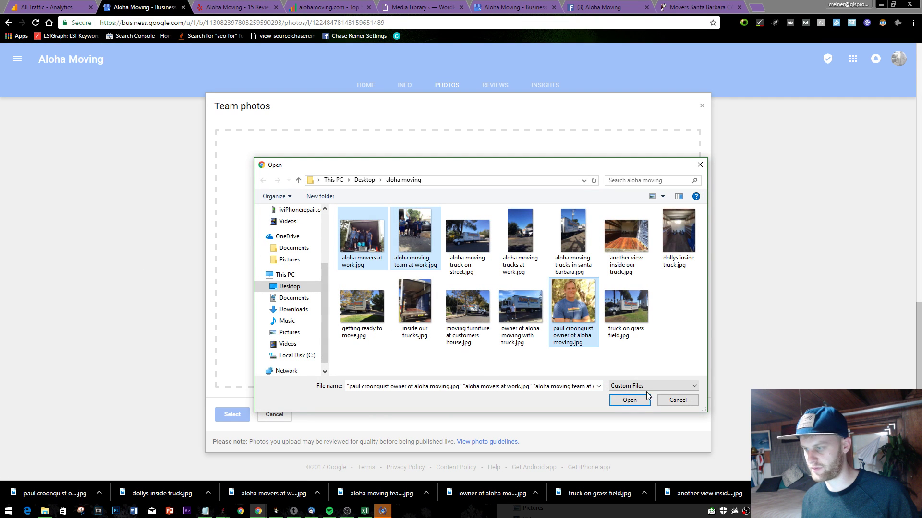
{"action": "left_click", "coordinate": [622, 403]}
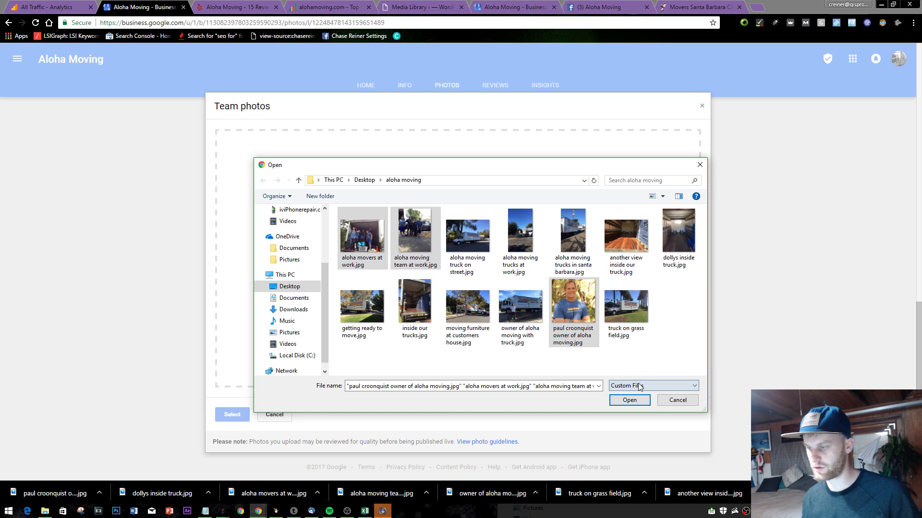
{"action": "left_click", "coordinate": [629, 401]}
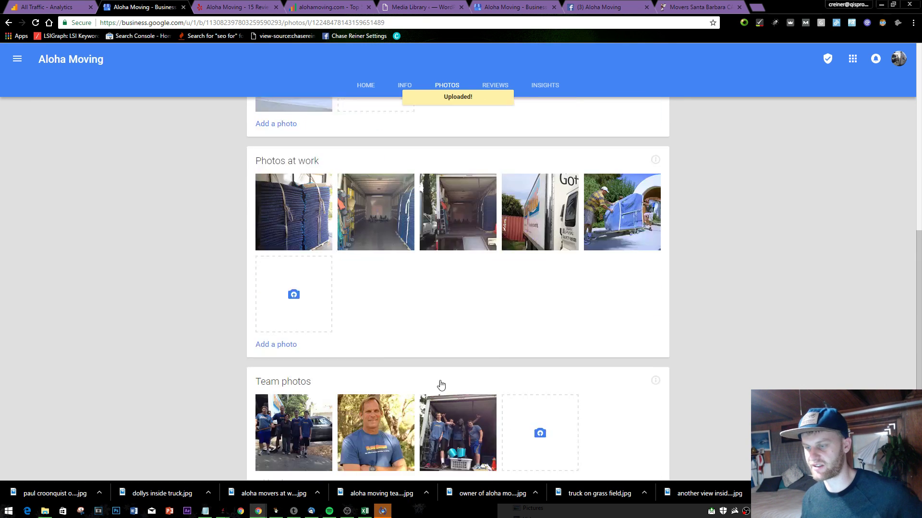
{"action": "scroll", "coordinate": [524, 421], "scroll_direction": "up", "scroll_amount": 4}
{"action": "scroll", "coordinate": [584, 392], "scroll_direction": "down", "scroll_amount": 13}
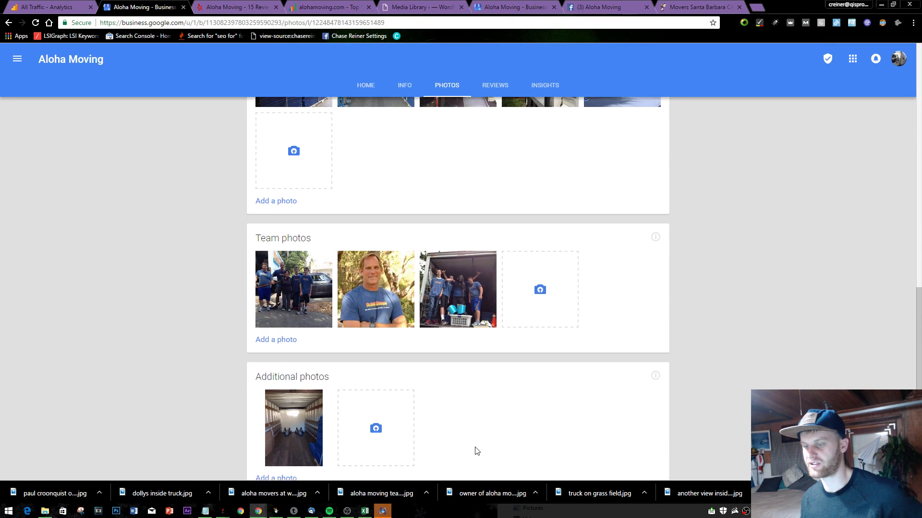
- Delete the dollies-in-truck photo from Additional photos
{"action": "left_click", "coordinate": [319, 386]}
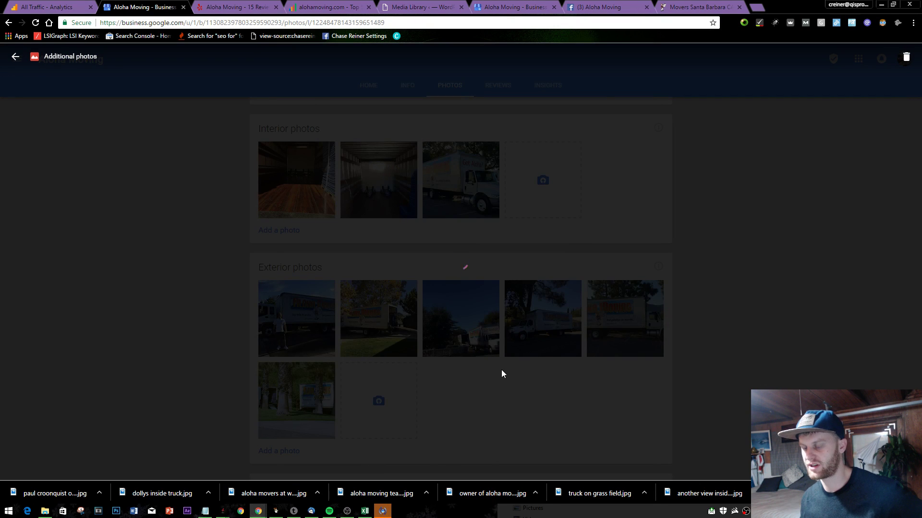
{"action": "left_click", "coordinate": [905, 58]}
{"action": "left_click", "coordinate": [428, 279]}
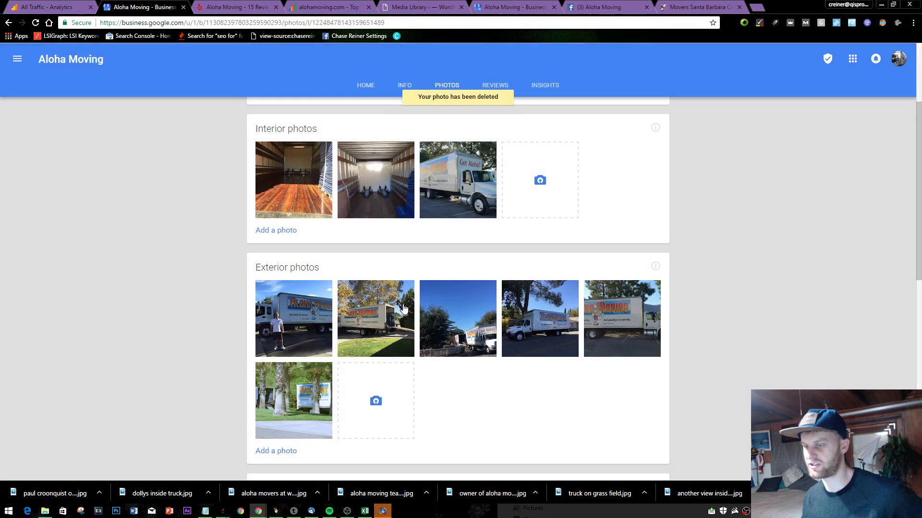
{"action": "scroll", "coordinate": [336, 348], "scroll_direction": "down", "scroll_amount": 10}
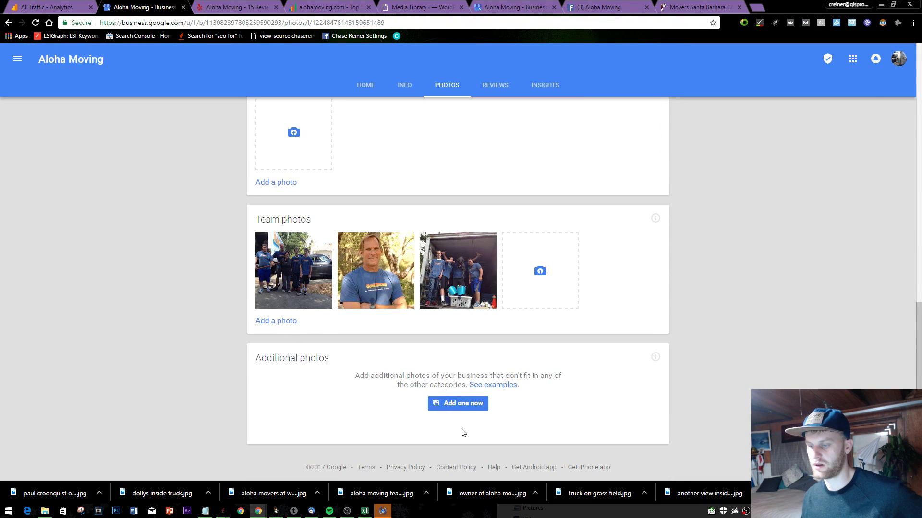
- Start an Additional photos upload, then cancel the file picker and upload dialog
{"action": "left_click", "coordinate": [466, 405]}
{"action": "left_click", "coordinate": [469, 280]}
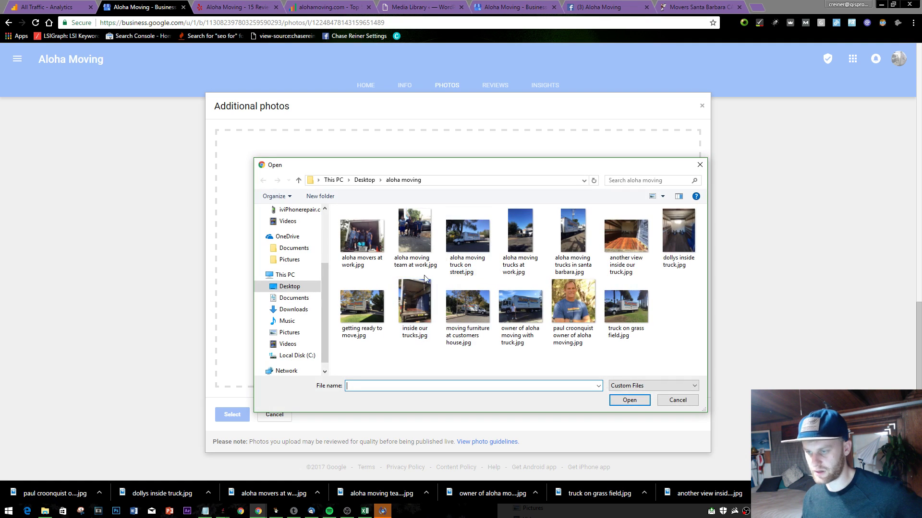
{"action": "left_click", "coordinate": [700, 166]}
{"action": "left_click", "coordinate": [702, 107]}
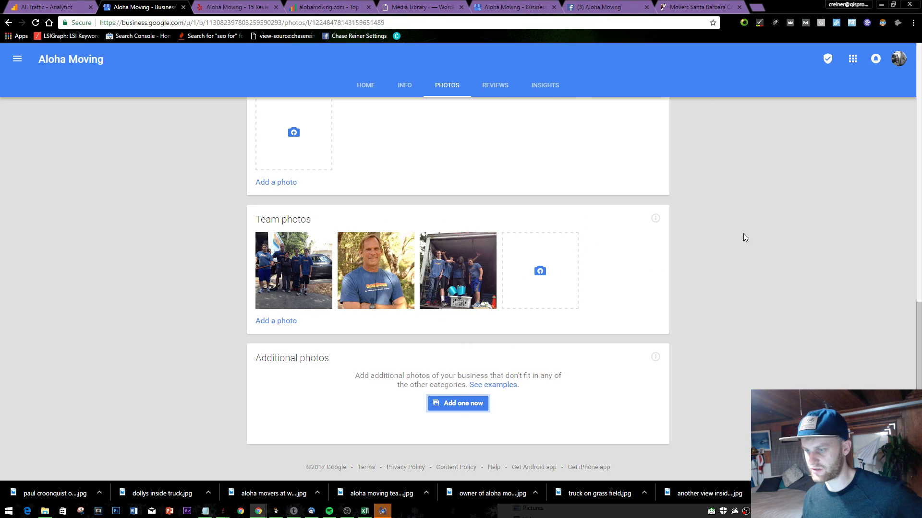
{"action": "scroll", "coordinate": [729, 230], "scroll_direction": "up", "scroll_amount": 10}
{"action": "scroll", "coordinate": [735, 235], "scroll_direction": "down", "scroll_amount": 5}
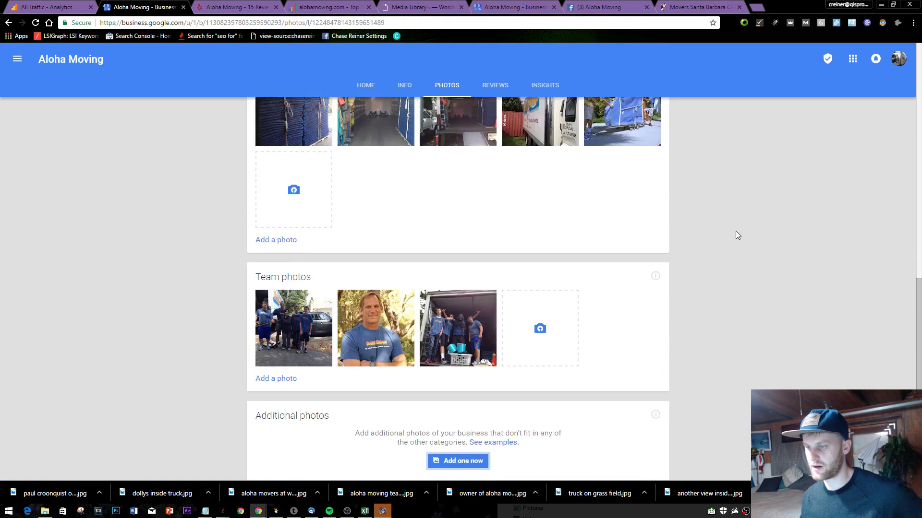
{"action": "scroll", "coordinate": [733, 249], "scroll_direction": "up", "scroll_amount": 5}
{"action": "scroll", "coordinate": [547, 168], "scroll_direction": "down", "scroll_amount": 5}
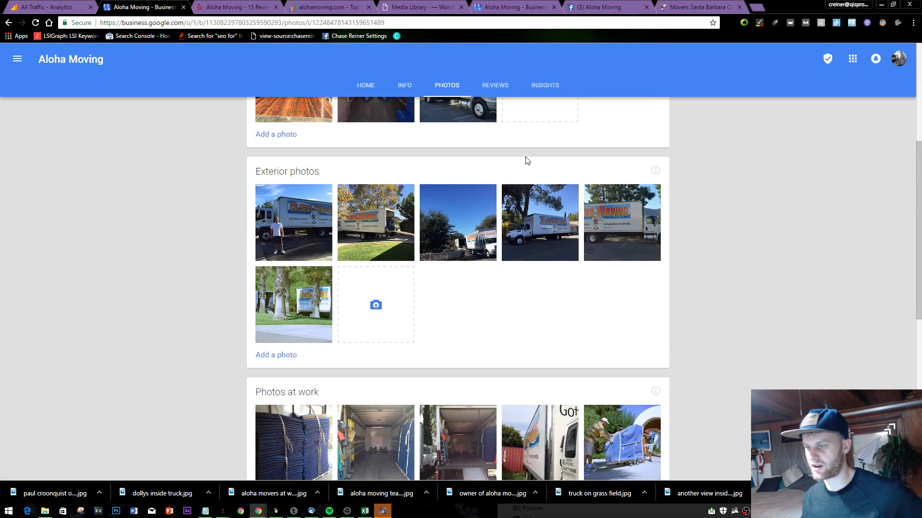
{"action": "scroll", "coordinate": [525, 159], "scroll_direction": "up", "scroll_amount": 5}
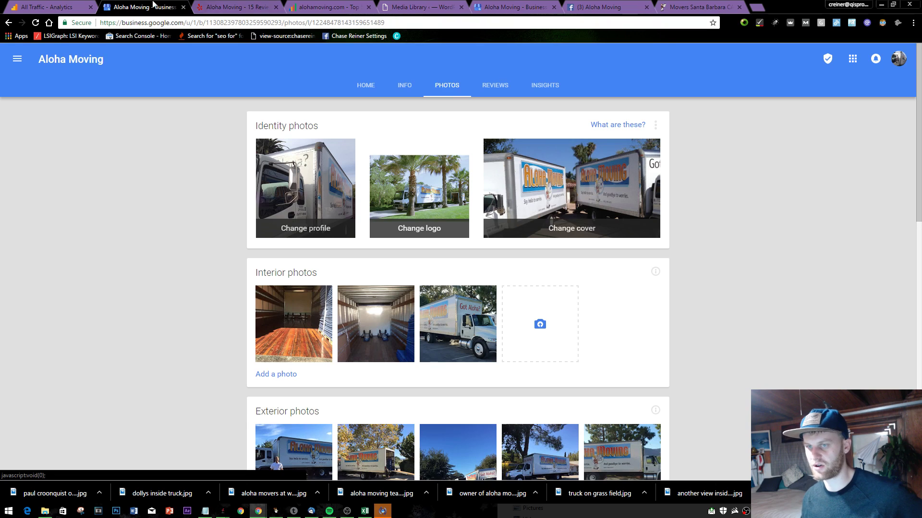
{"action": "left_click", "coordinate": [710, 6]}
- Save the alohamoving.com header logo as 'aloha moving logo.png' in the aloha moving folder
{"action": "left_click", "coordinate": [606, 7]}
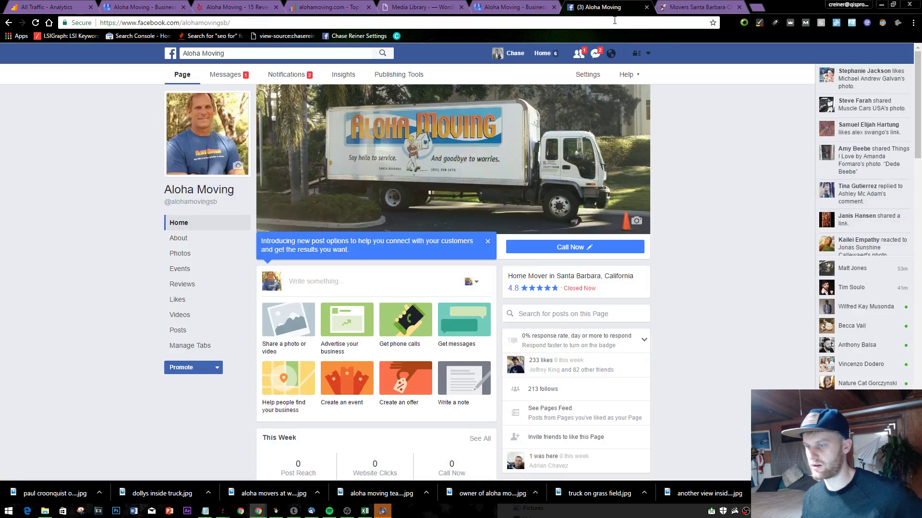
{"action": "left_click", "coordinate": [722, 5]}
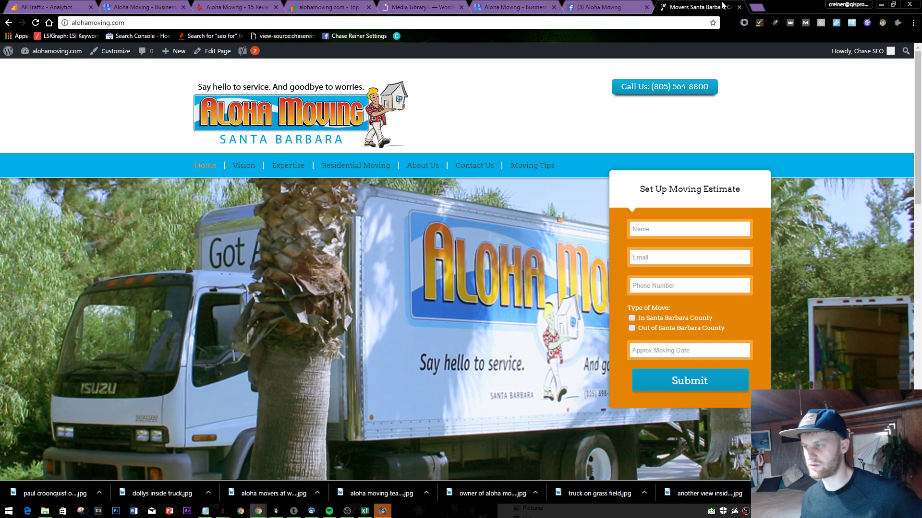
{"action": "right_click", "coordinate": [330, 98]}
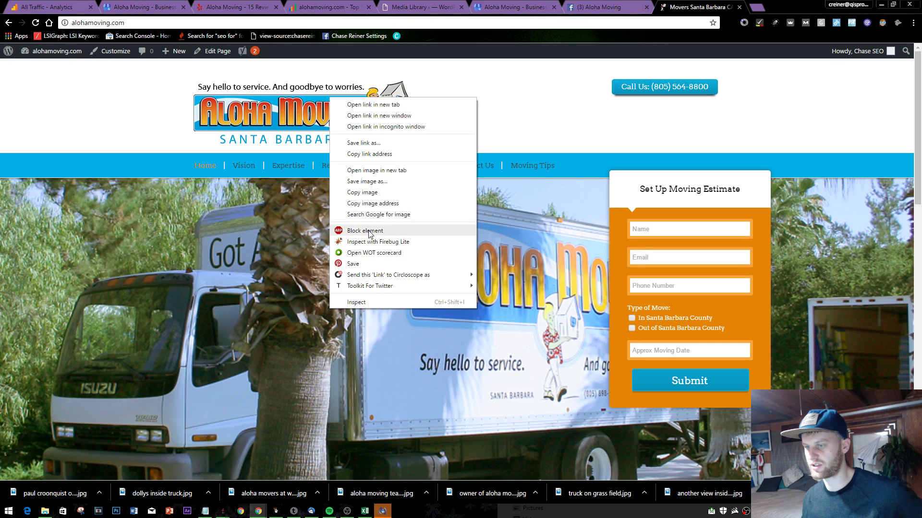
{"action": "left_click", "coordinate": [384, 181]}
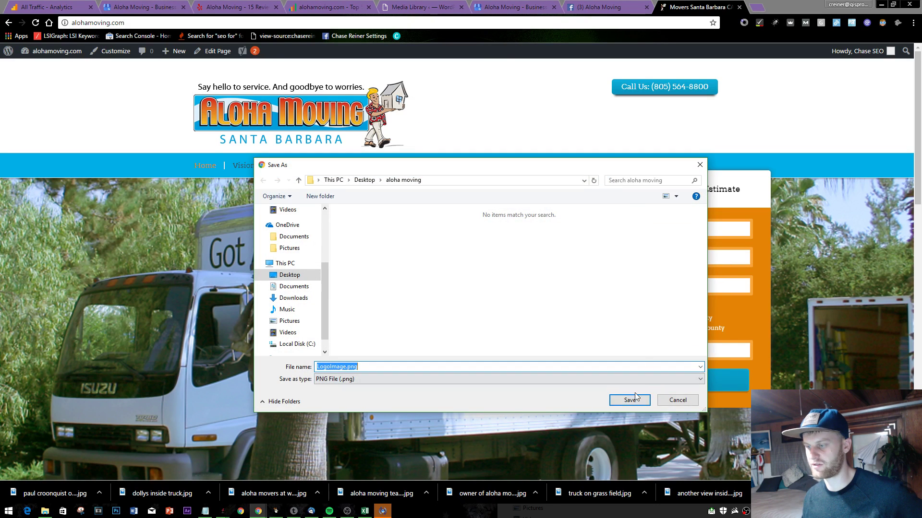
{"action": "type", "text": "alo"}
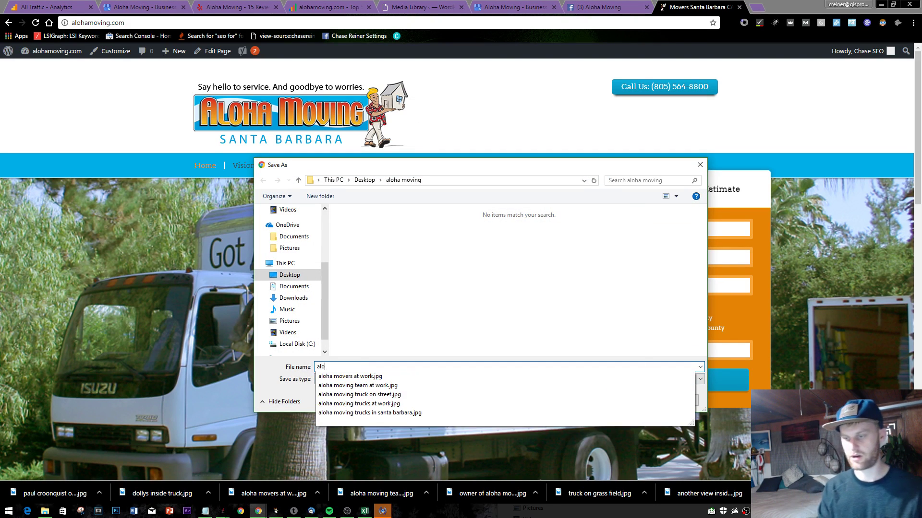
{"action": "type", "text": "ha moving logo"}
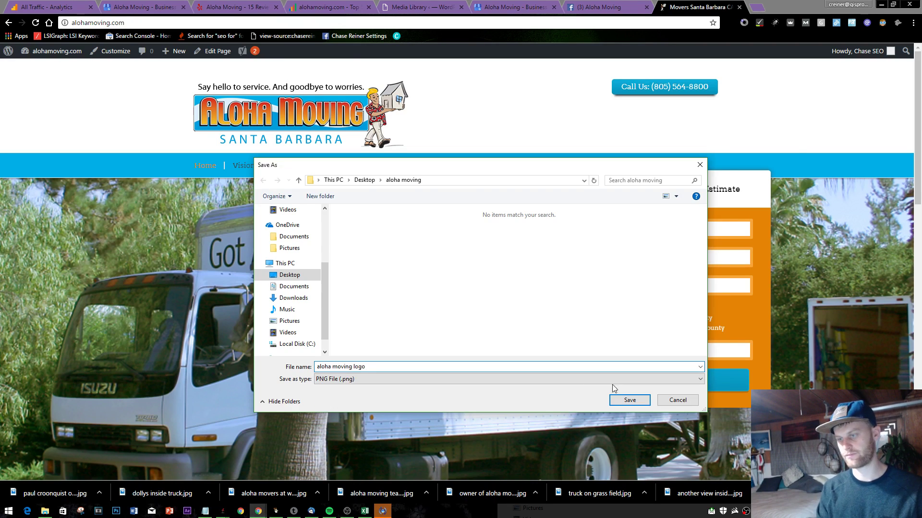
{"action": "left_click", "coordinate": [630, 400]}
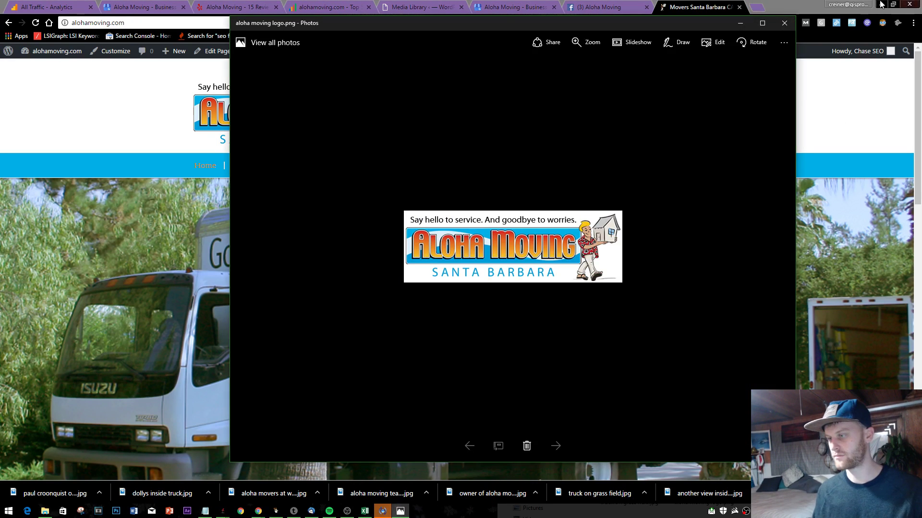
{"action": "left_click", "coordinate": [785, 21]}
{"action": "left_click", "coordinate": [619, 7]}
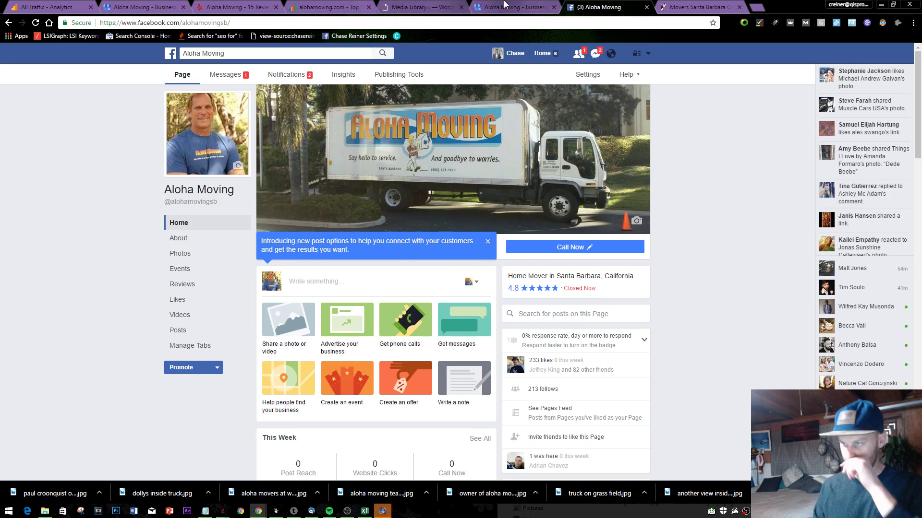
- Reload the business Photos page and view the current logo enlarged
{"action": "left_click", "coordinate": [514, 6]}
{"action": "scroll", "coordinate": [525, 178], "scroll_direction": "up", "scroll_amount": 5}
{"action": "scroll", "coordinate": [551, 181], "scroll_direction": "up", "scroll_amount": 3}
{"action": "scroll", "coordinate": [429, 277], "scroll_direction": "down", "scroll_amount": 10}
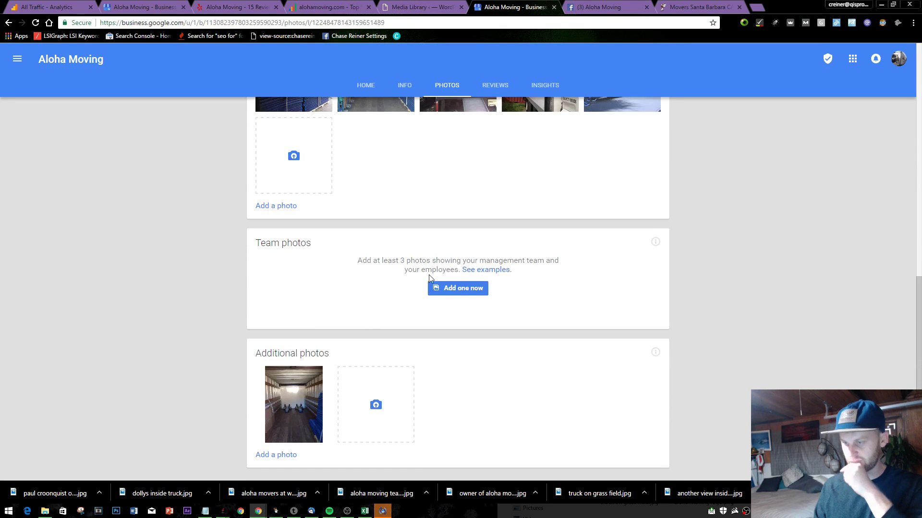
{"action": "key", "text": "F5"}
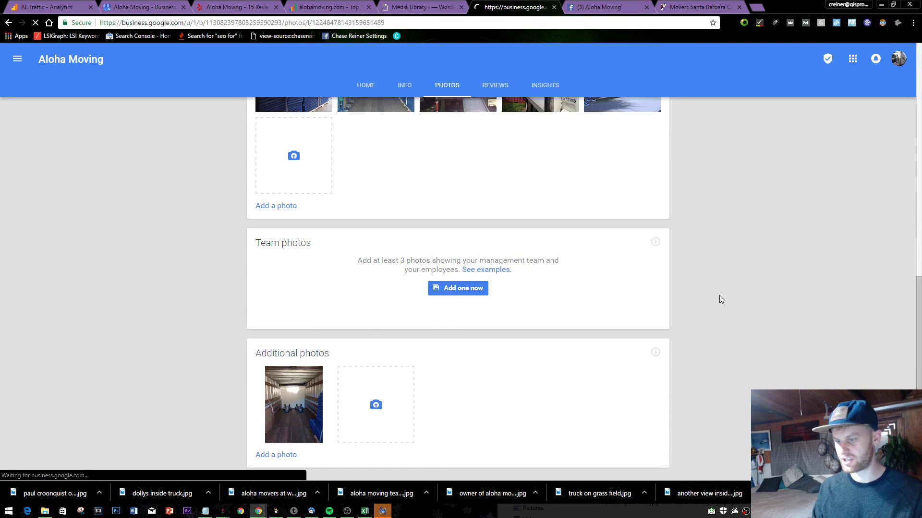
{"action": "scroll", "coordinate": [504, 231], "scroll_direction": "down", "scroll_amount": 3}
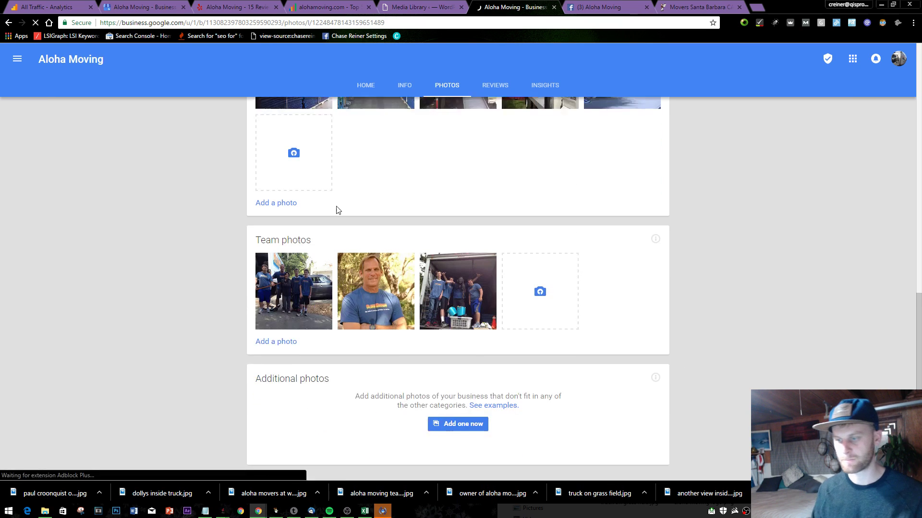
{"action": "scroll", "coordinate": [545, 234], "scroll_direction": "up", "scroll_amount": 15}
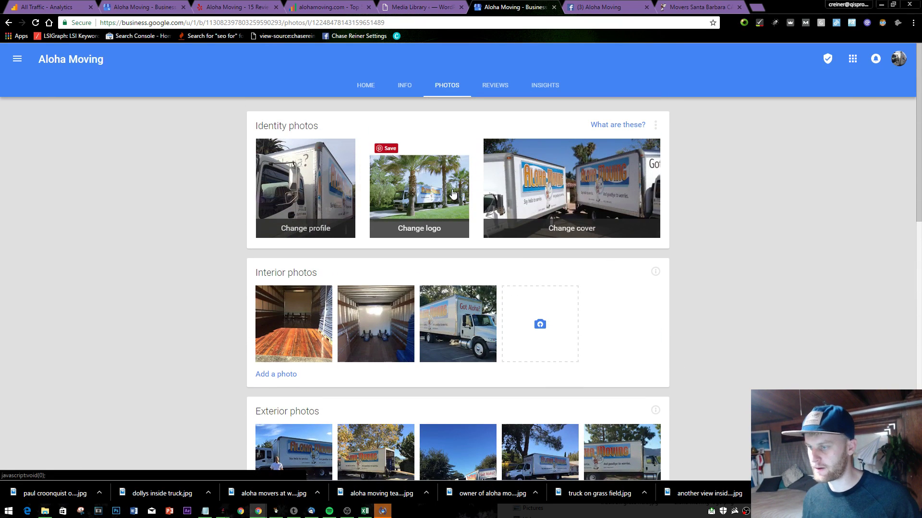
{"action": "left_click", "coordinate": [454, 191]}
{"action": "left_click", "coordinate": [465, 379]}
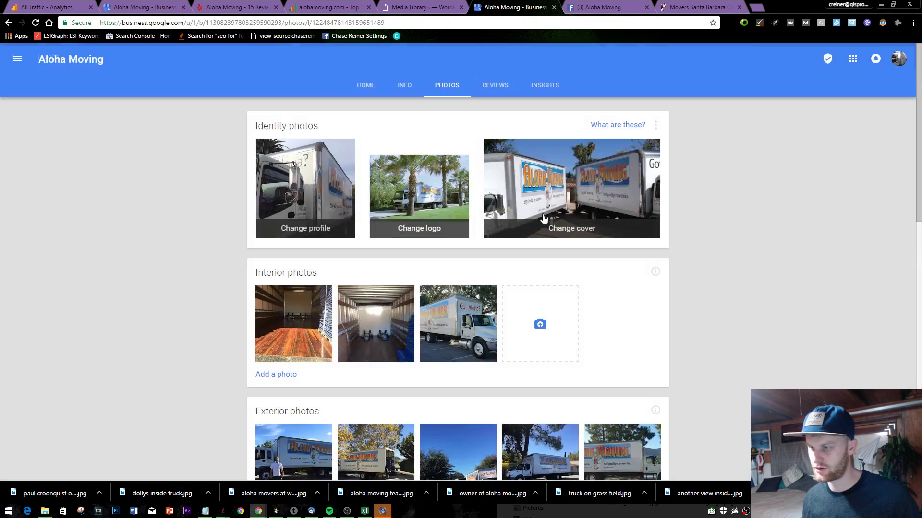
- Try uploading aloha moving logo.png as the business logo, cancelling after the size rejection
{"action": "left_click", "coordinate": [436, 233]}
{"action": "left_click", "coordinate": [447, 273]}
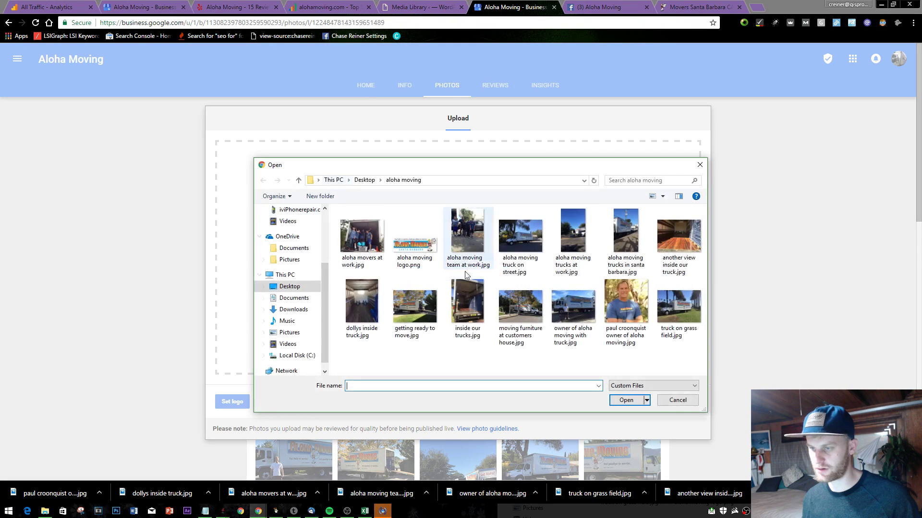
{"action": "double_click", "coordinate": [430, 230]}
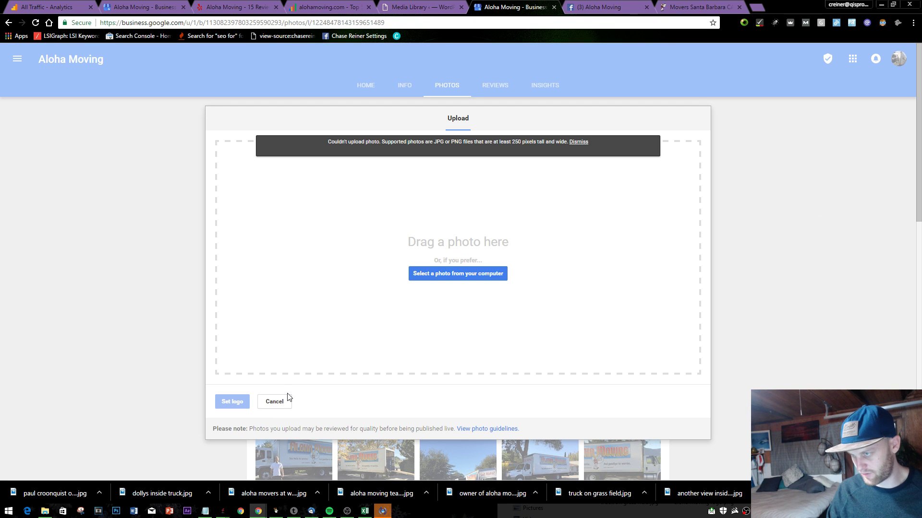
{"action": "left_click", "coordinate": [275, 402]}
- Search for and launch Paint from the Start menu
{"action": "key", "text": "super"}
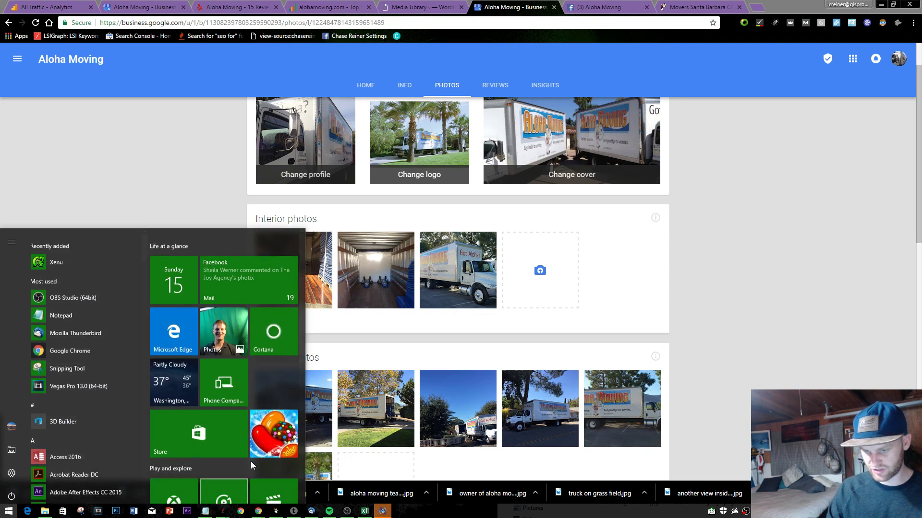
{"action": "mouse_move", "coordinate": [258, 512]}
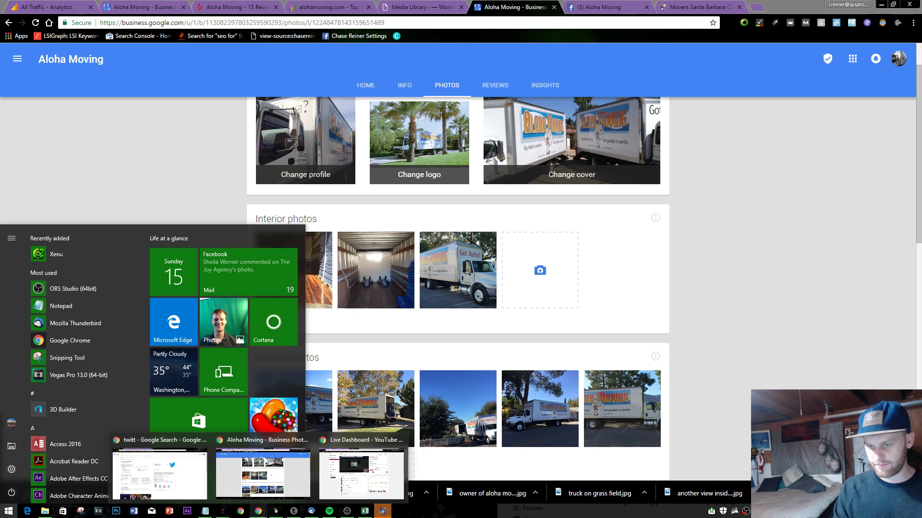
{"action": "type", "text": "paint"}
{"action": "key", "text": "Escape"}
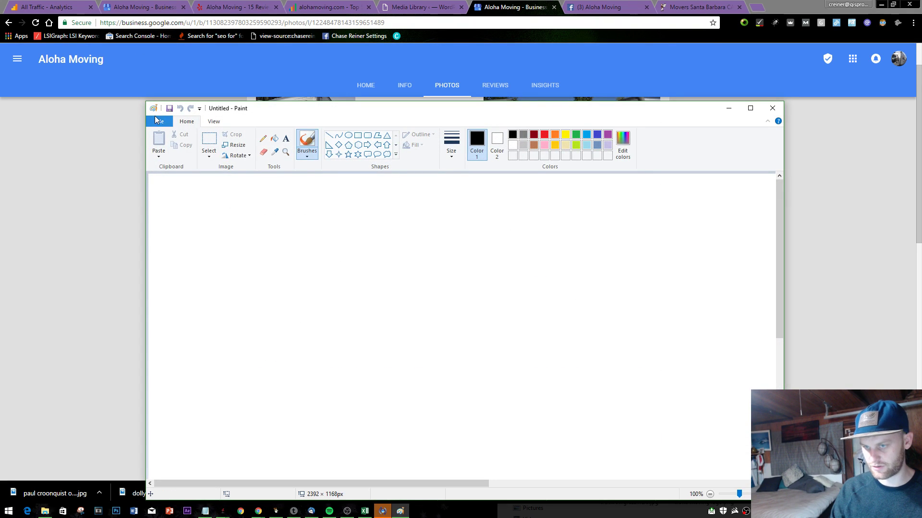
- Open aloha moving logo.png from the aloha moving folder in Paint
{"action": "left_click", "coordinate": [156, 117]}
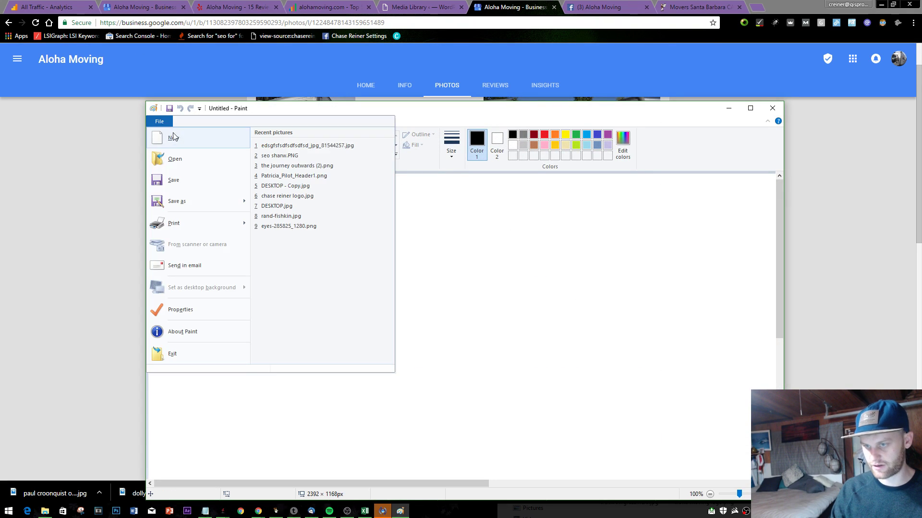
{"action": "left_click", "coordinate": [177, 155]}
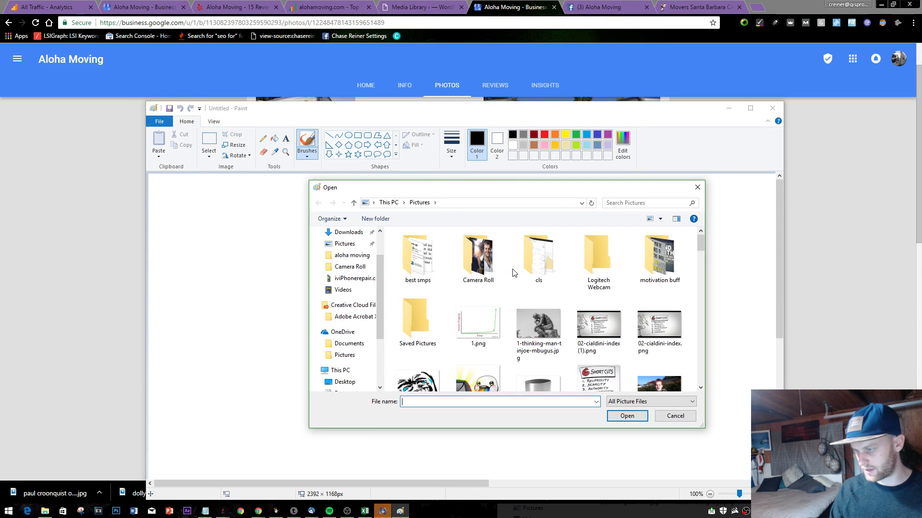
{"action": "left_click", "coordinate": [352, 255]}
{"action": "double_click", "coordinate": [477, 264]}
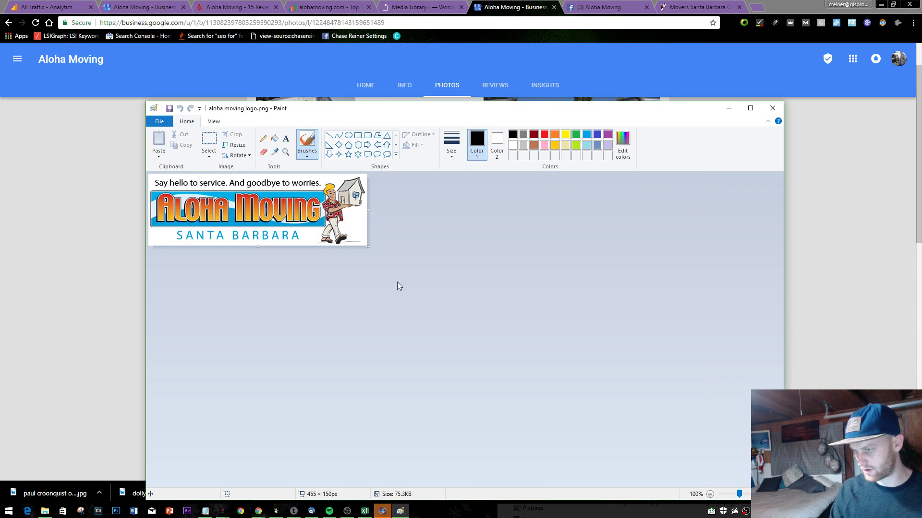
- Enlarge the canvas, move the logo lower, and trim the canvas to 457 × 318 px
{"action": "left_click", "coordinate": [233, 145]}
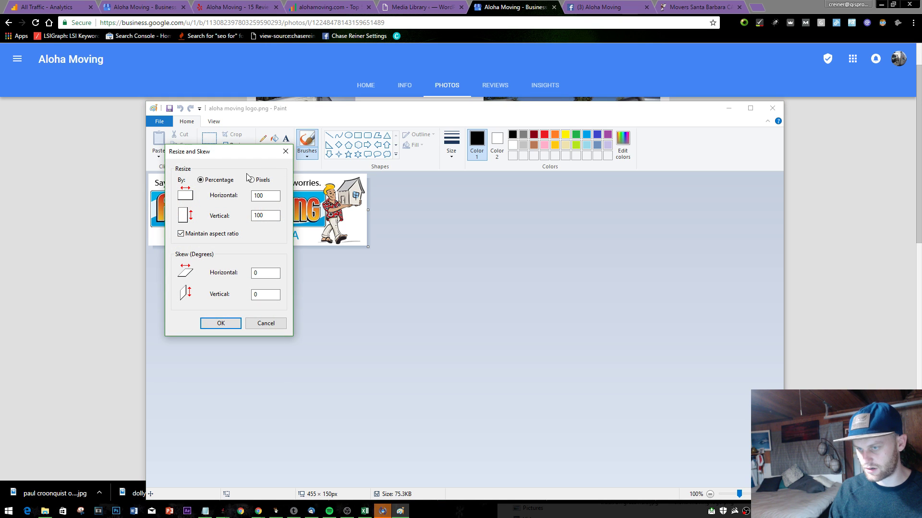
{"action": "left_click", "coordinate": [289, 152]}
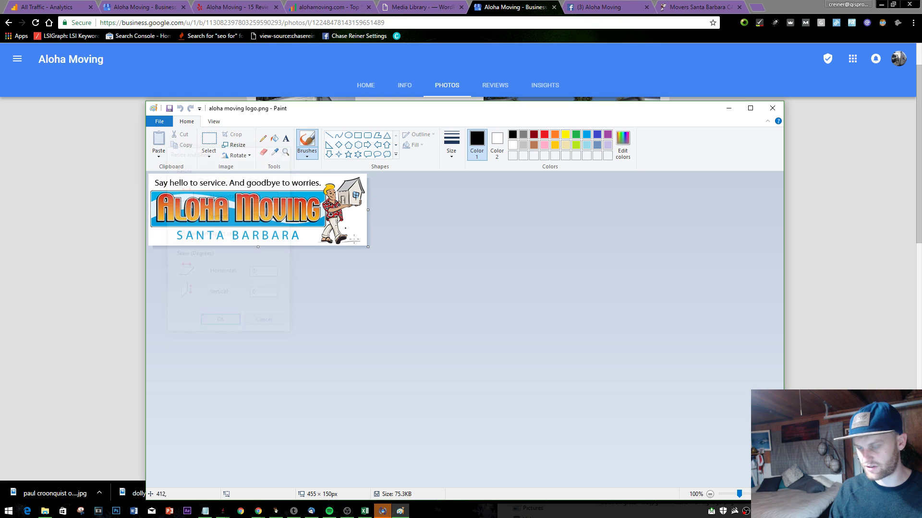
{"action": "left_click_drag", "start_coordinate": [368, 247], "coordinate": [368, 333]}
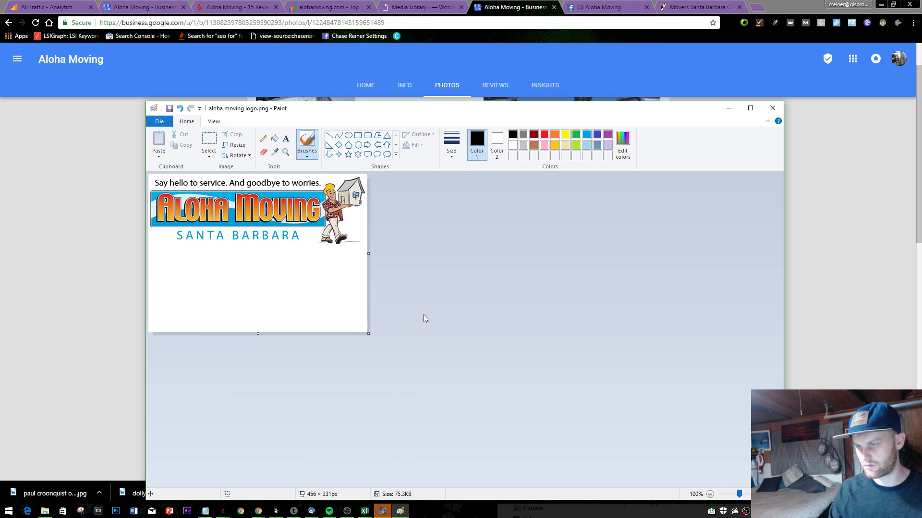
{"action": "left_click", "coordinate": [214, 137]}
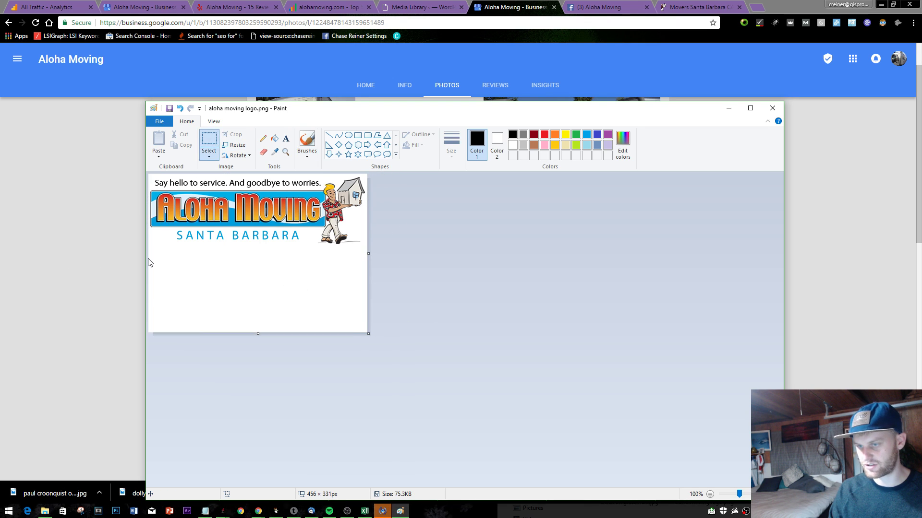
{"action": "left_click_drag", "start_coordinate": [255, 204], "coordinate": [256, 235]}
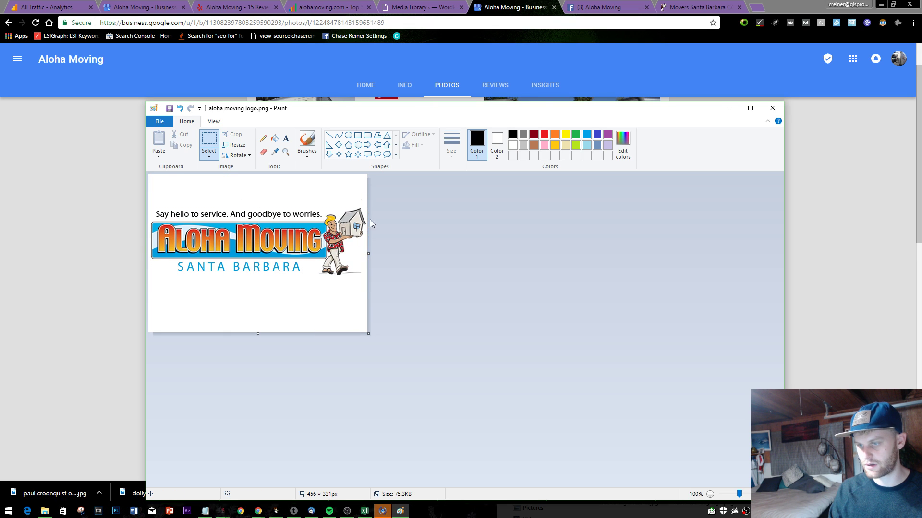
{"action": "left_click", "coordinate": [235, 144]}
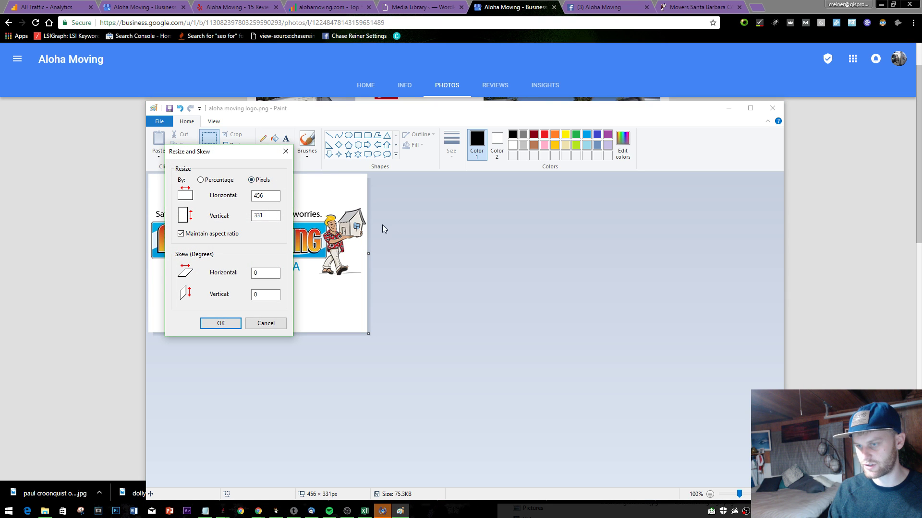
{"action": "left_click", "coordinate": [286, 152]}
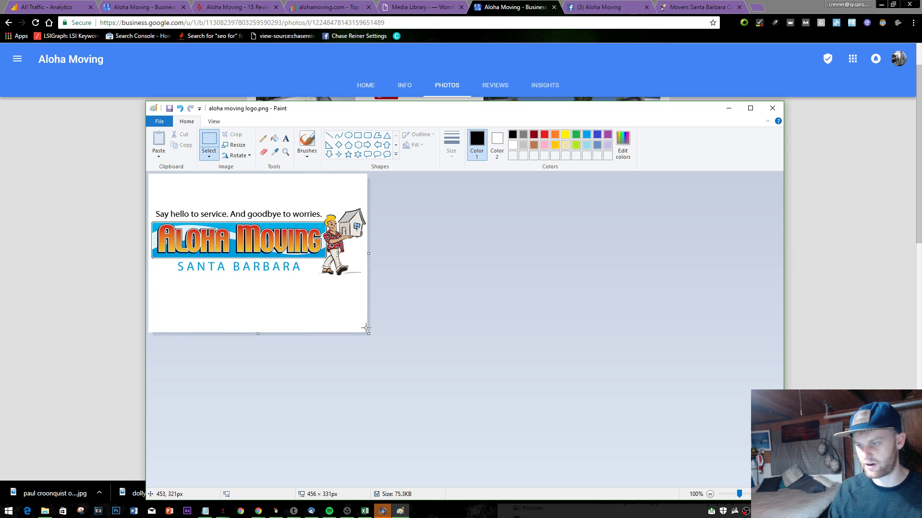
{"action": "left_click_drag", "start_coordinate": [369, 333], "coordinate": [368, 327]}
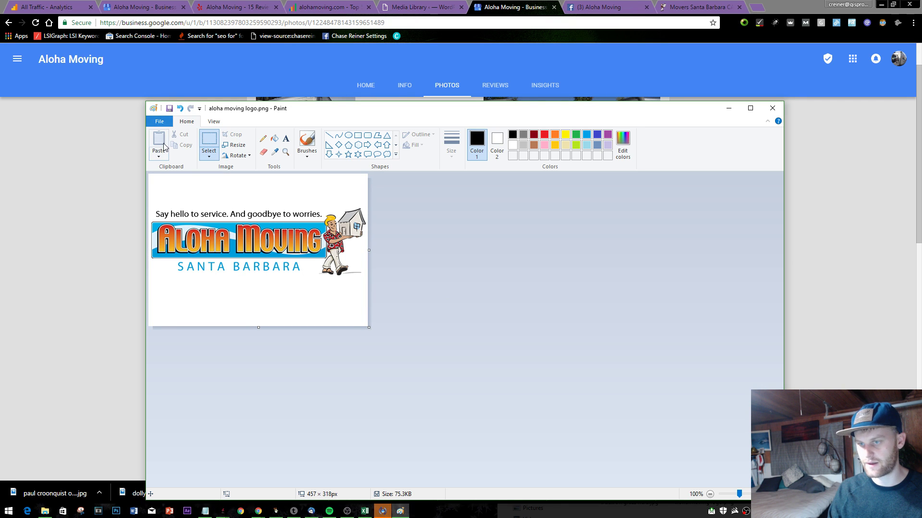
- Upload the padded aloha moving logo.png as the business logo, then close the business tab
{"action": "left_click", "coordinate": [826, 108]}
{"action": "left_click", "coordinate": [426, 177]}
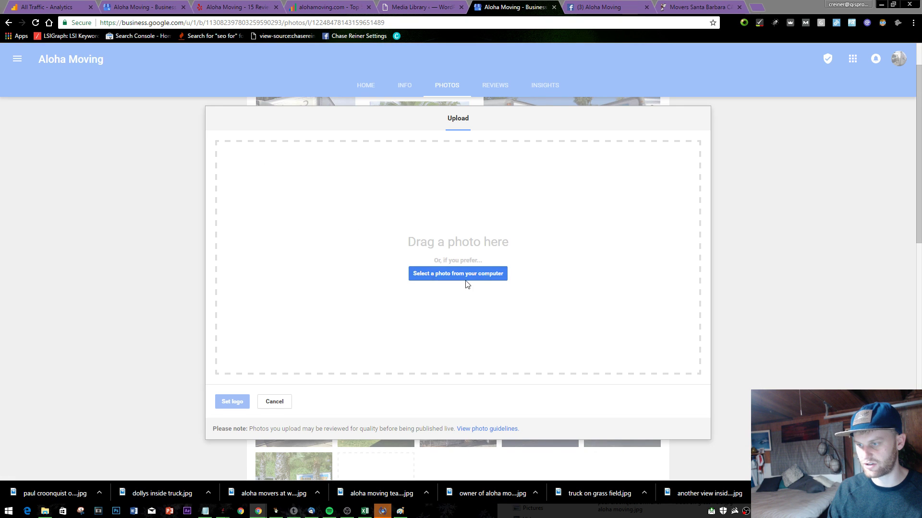
{"action": "left_click", "coordinate": [464, 280]}
{"action": "double_click", "coordinate": [416, 238]}
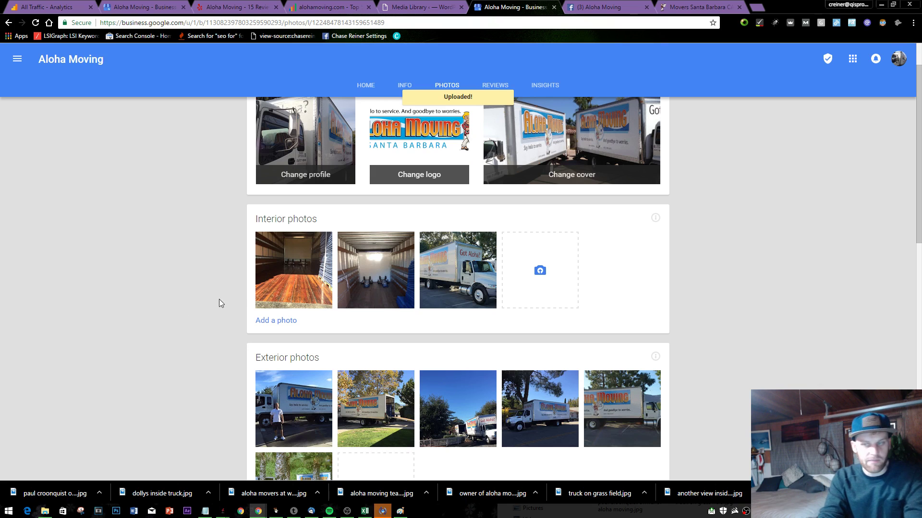
{"action": "scroll", "coordinate": [478, 235], "scroll_direction": "up", "scroll_amount": 2}
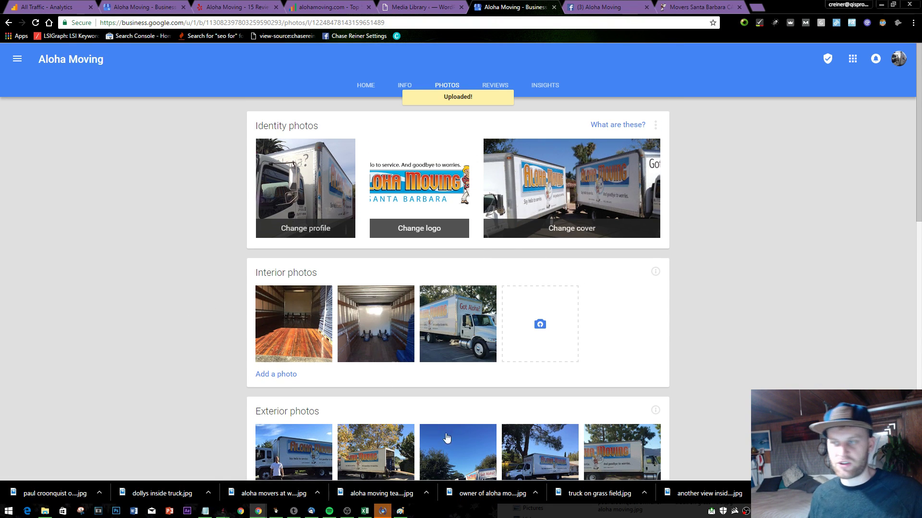
{"action": "left_click", "coordinate": [553, 7]}
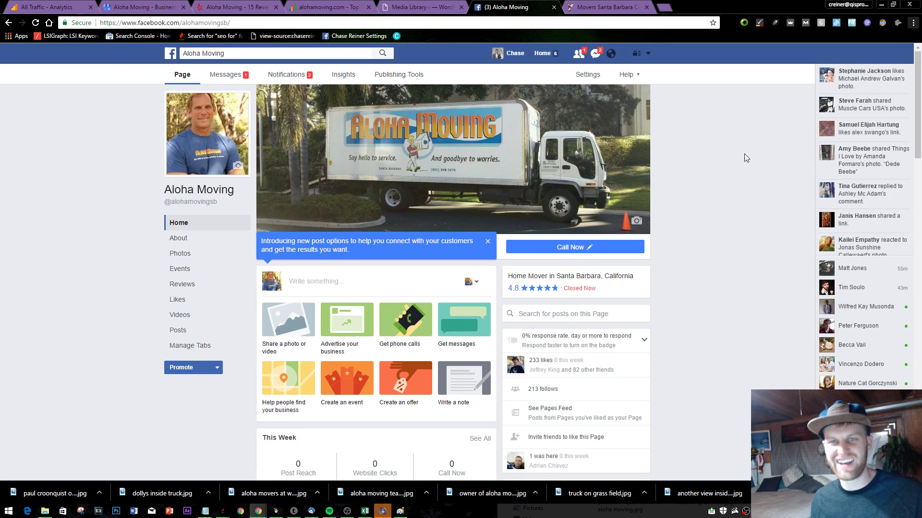
{"action": "key", "text": "alt+Tab"}
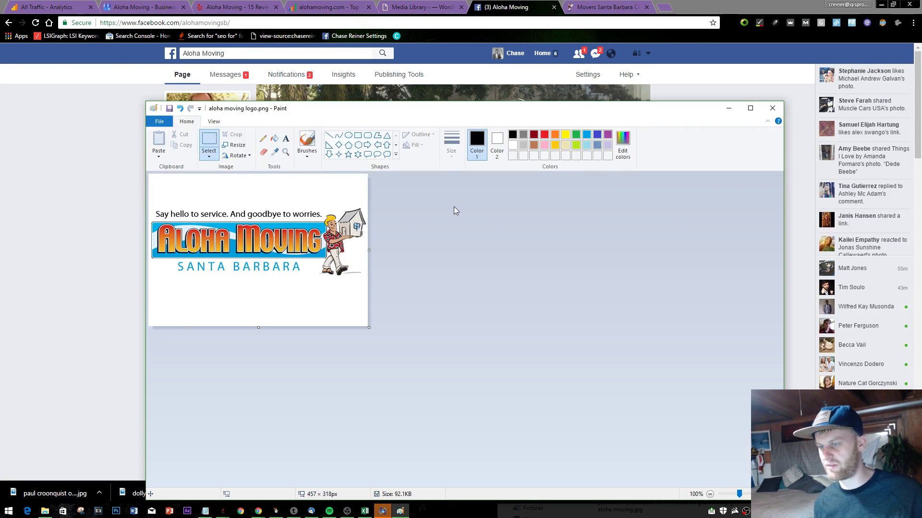
{"action": "left_click", "coordinate": [764, 99]}
{"action": "key", "text": "alt+Tab"}
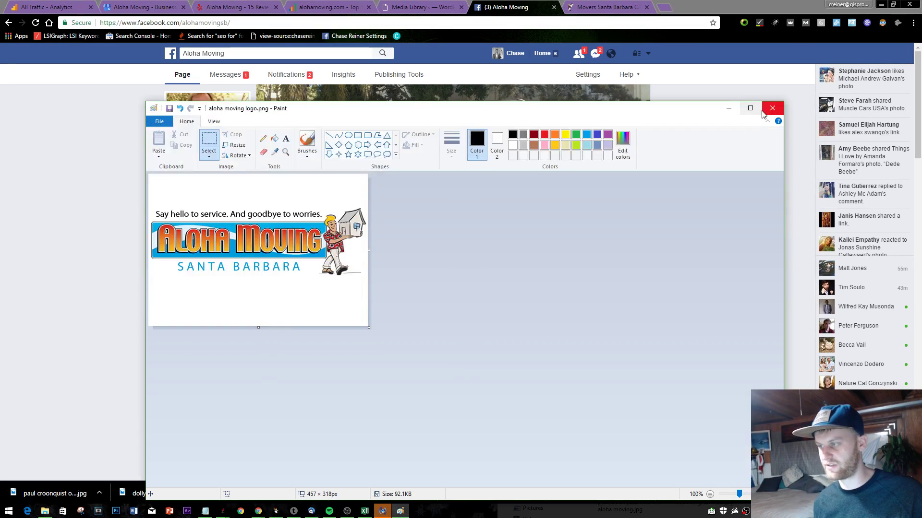
{"action": "left_click", "coordinate": [764, 100]}
{"action": "scroll", "coordinate": [666, 286], "scroll_direction": "down", "scroll_amount": 10}
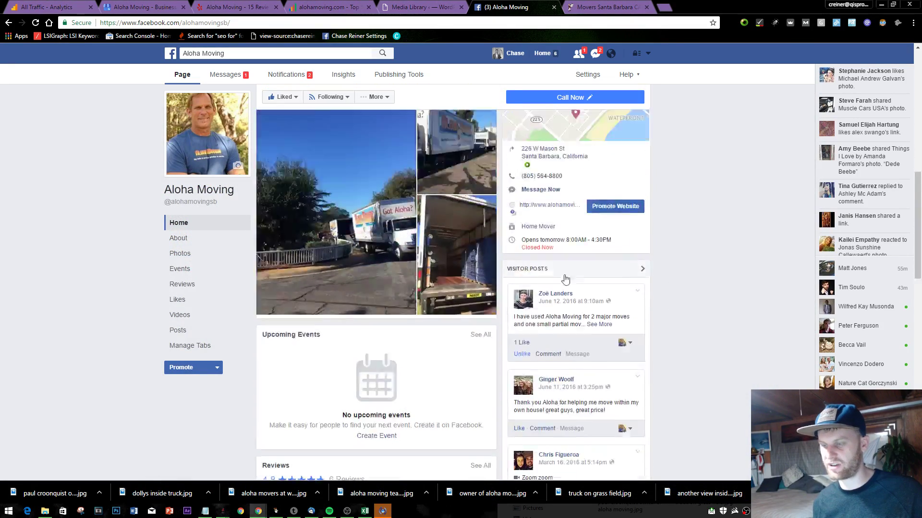
{"action": "scroll", "coordinate": [483, 175], "scroll_direction": "up", "scroll_amount": 3}
{"action": "scroll", "coordinate": [483, 176], "scroll_direction": "up", "scroll_amount": 5}
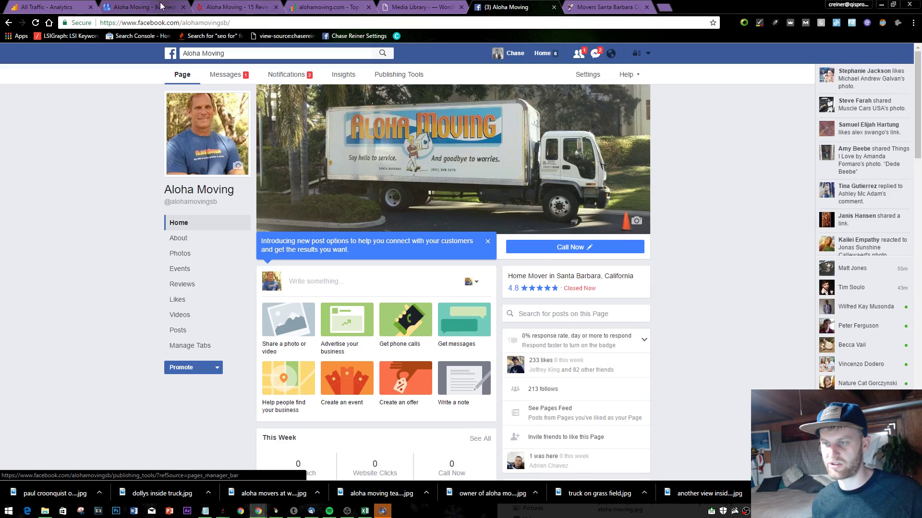
{"action": "left_click", "coordinate": [231, 81]}
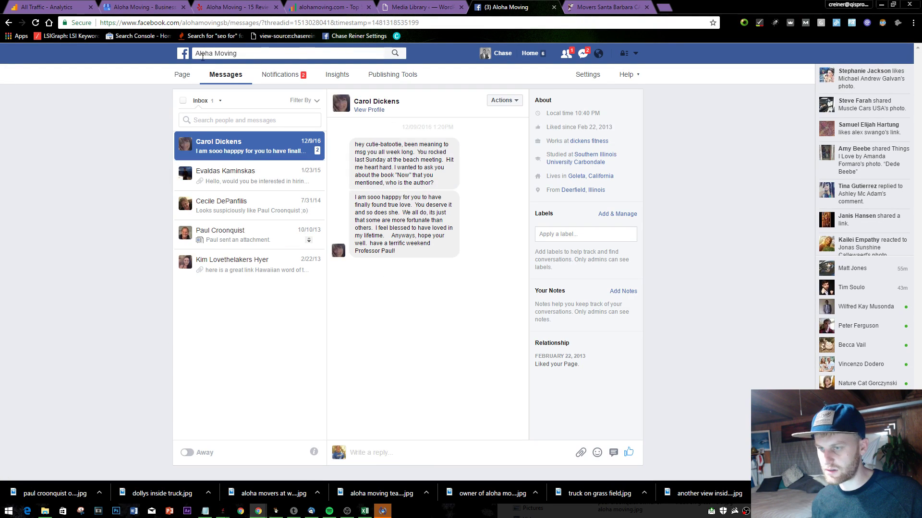
{"action": "left_click", "coordinate": [188, 73]}
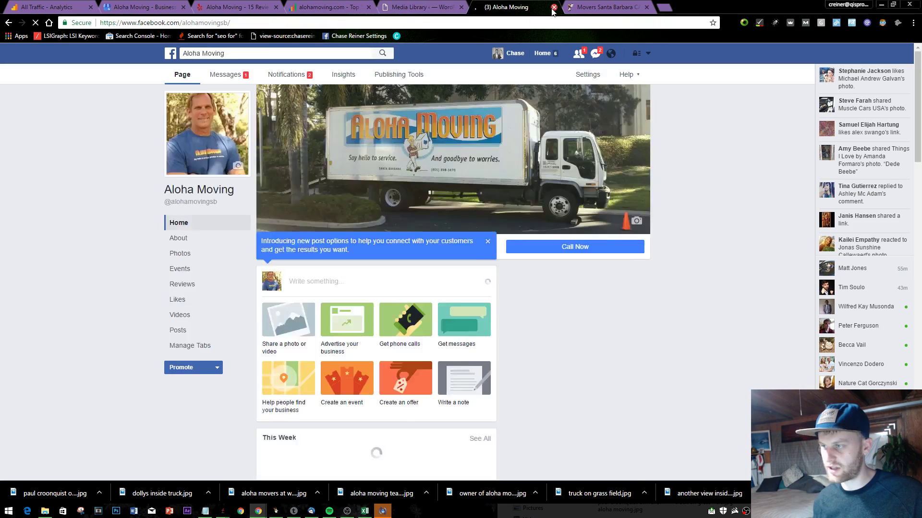
- Close the Facebook tab and reload the alohamoving.com homepage
{"action": "left_click", "coordinate": [554, 7]}
{"action": "scroll", "coordinate": [546, 102], "scroll_direction": "down", "scroll_amount": 20}
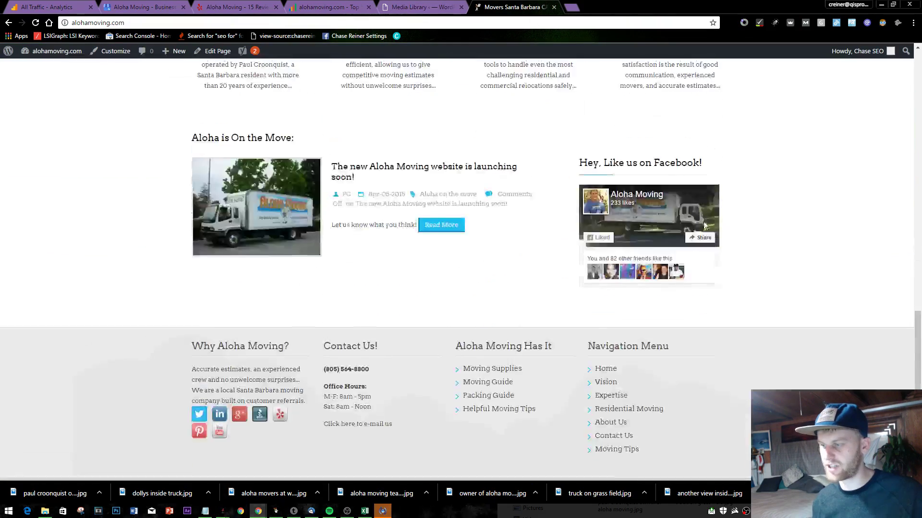
{"action": "scroll", "coordinate": [504, 63], "scroll_direction": "up", "scroll_amount": 20}
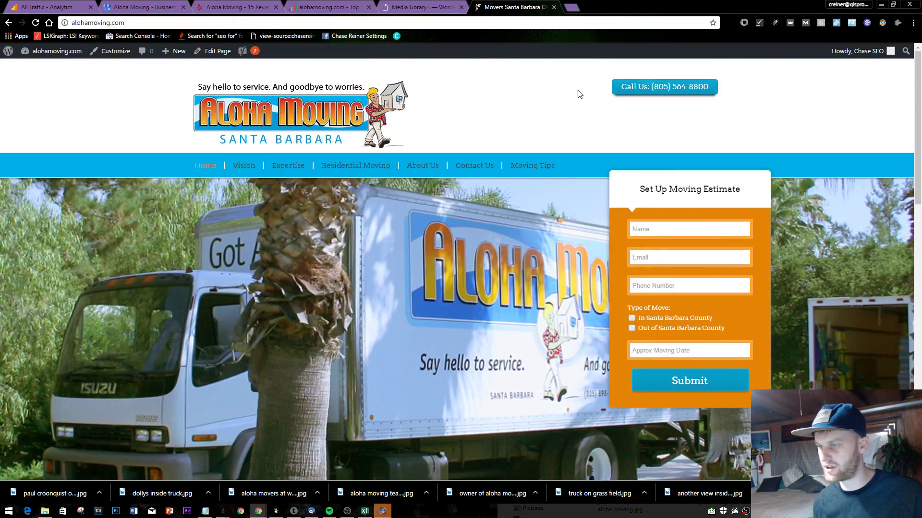
{"action": "key", "text": "F5"}
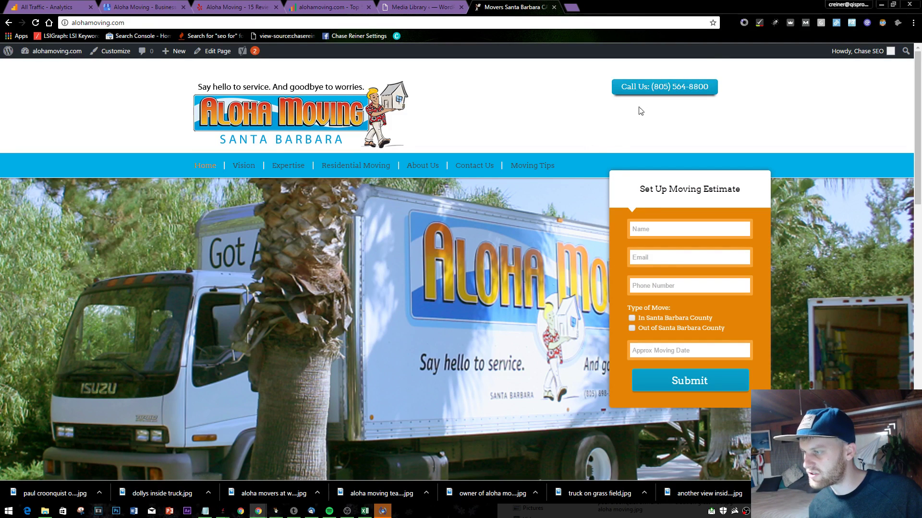
- Bring up the Google Analytics All Traffic Source/Medium report showing 104 sessions
{"action": "right_click", "coordinate": [554, 111]}
{"action": "right_click", "coordinate": [613, 90]}
{"action": "left_click", "coordinate": [689, 89]}
{"action": "scroll", "coordinate": [690, 240], "scroll_direction": "down", "scroll_amount": 20}
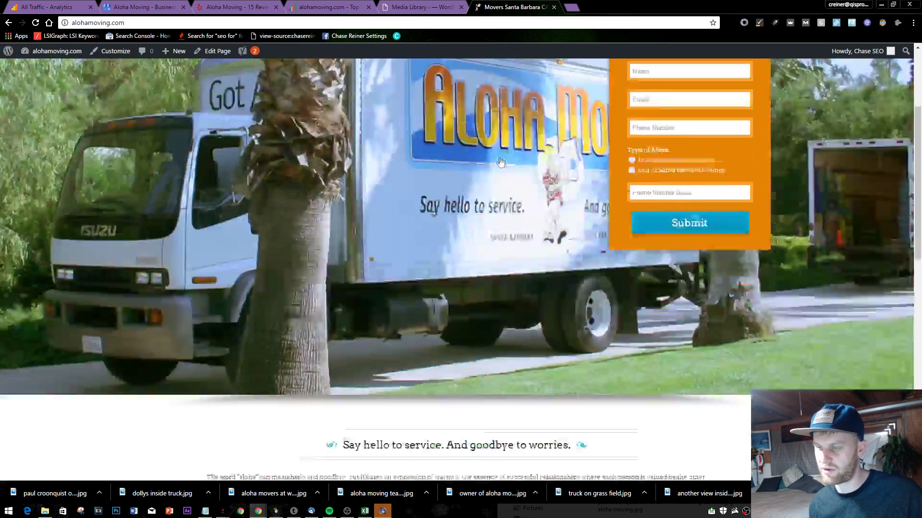
{"action": "left_click", "coordinate": [370, 4]}
{"action": "left_click", "coordinate": [48, 7]}
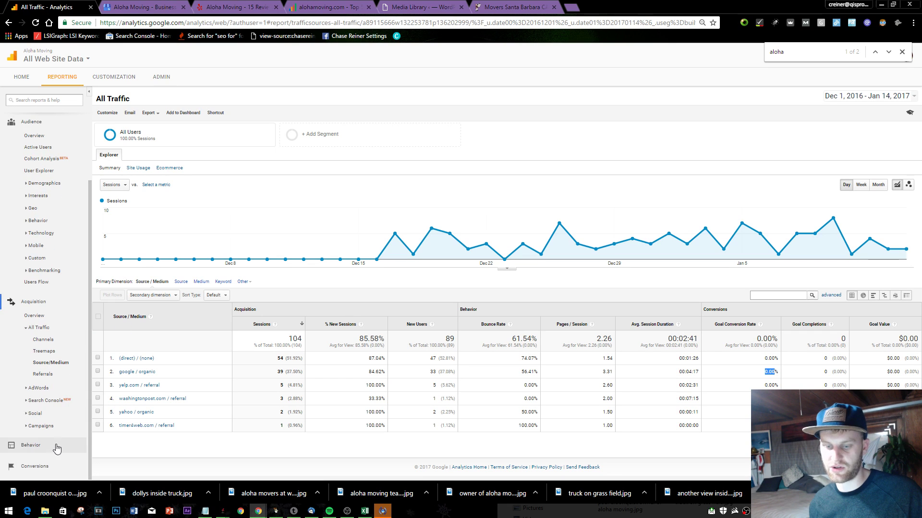
- Open Behavior > Site Content > Content Drilldown in Google Analytics
{"action": "scroll", "coordinate": [48, 399], "scroll_direction": "down", "scroll_amount": 4}
{"action": "left_click", "coordinate": [42, 374]}
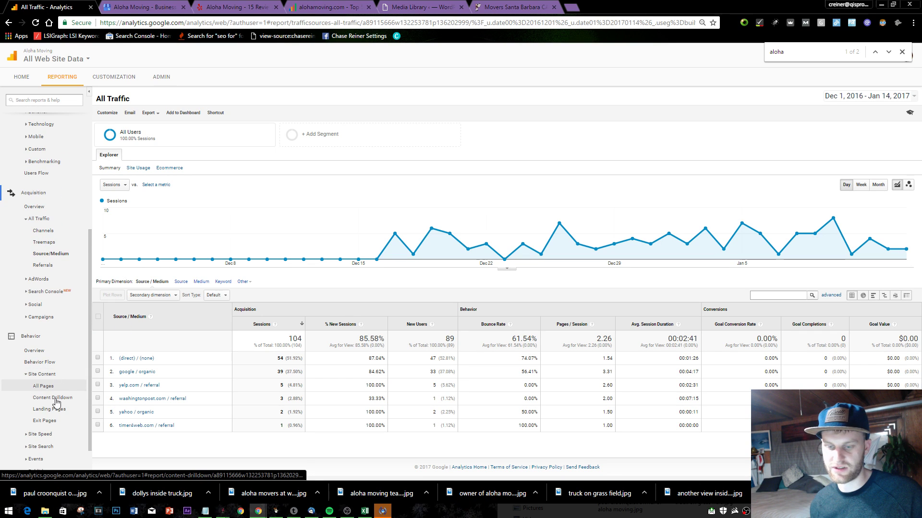
{"action": "left_click", "coordinate": [53, 398]}
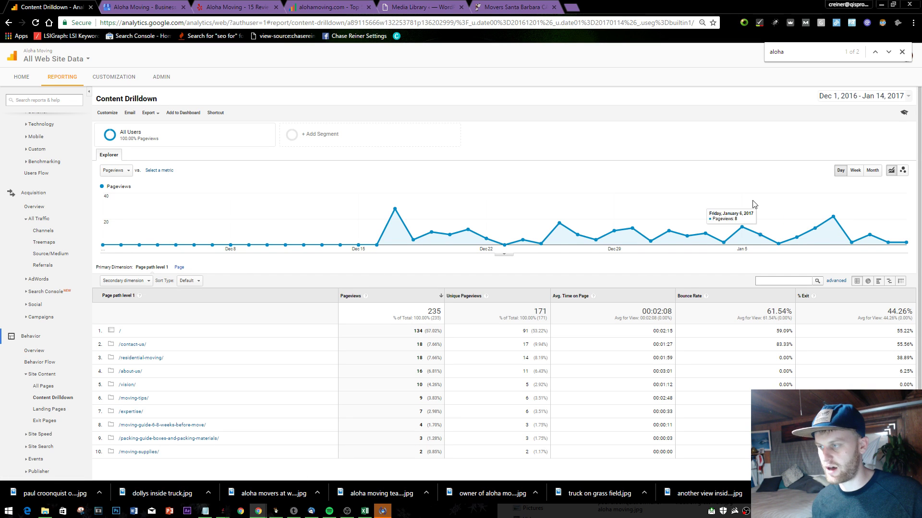
{"action": "scroll", "coordinate": [205, 416], "scroll_direction": "down", "scroll_amount": 1}
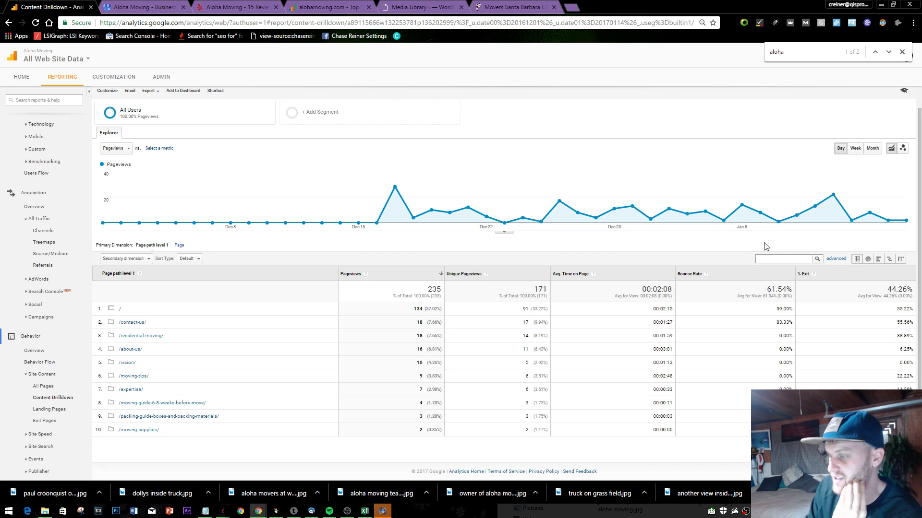
- Review the homepage, /contact-us/ and /residential-moving/ rows, then view SEOprofiler's Top 5 Link Finder
{"action": "right_click", "coordinate": [639, 317]}
{"action": "left_click", "coordinate": [631, 314]}
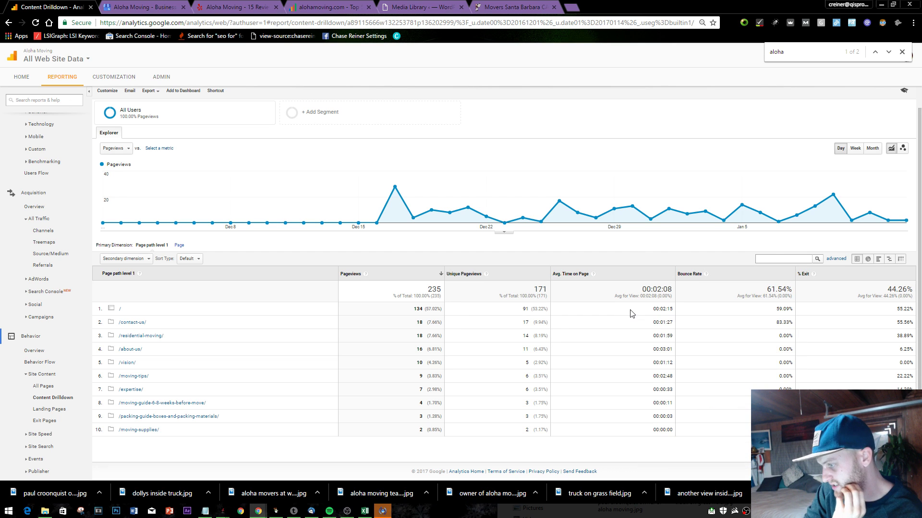
{"action": "left_click_drag", "start_coordinate": [763, 314], "coordinate": [790, 312]}
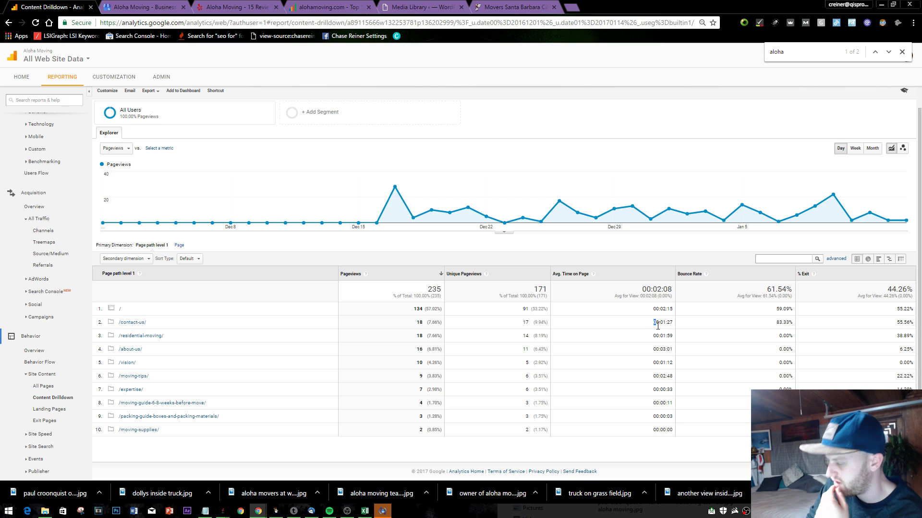
{"action": "left_click_drag", "start_coordinate": [777, 328], "coordinate": [801, 335]}
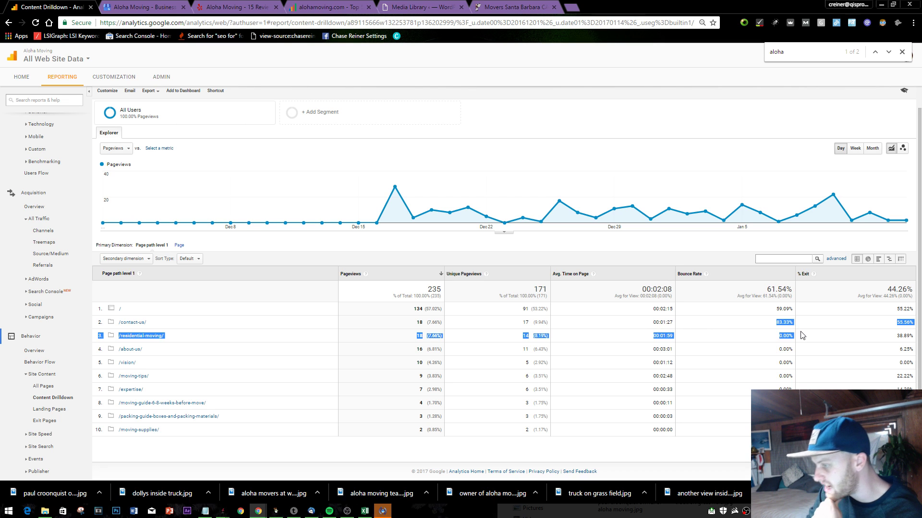
{"action": "left_click", "coordinate": [824, 331]}
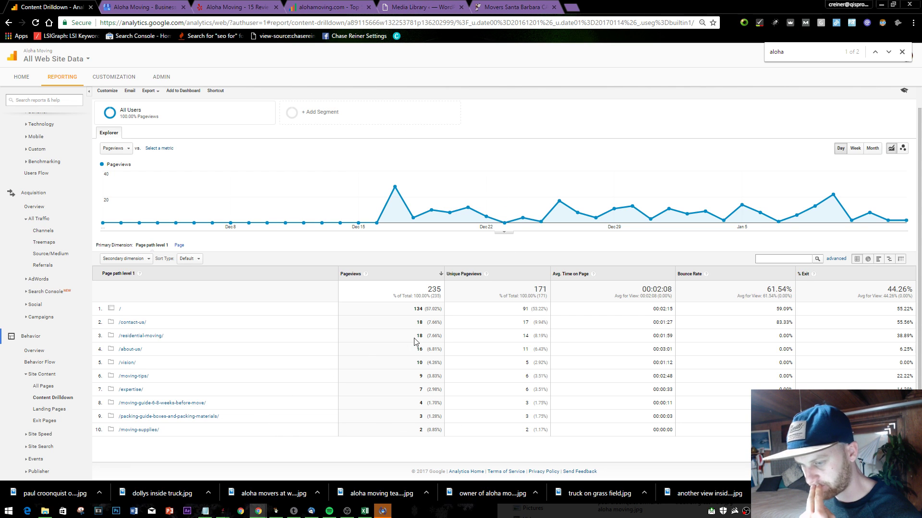
{"action": "left_click_drag", "start_coordinate": [415, 340], "coordinate": [411, 423]}
{"action": "left_click", "coordinate": [409, 447]}
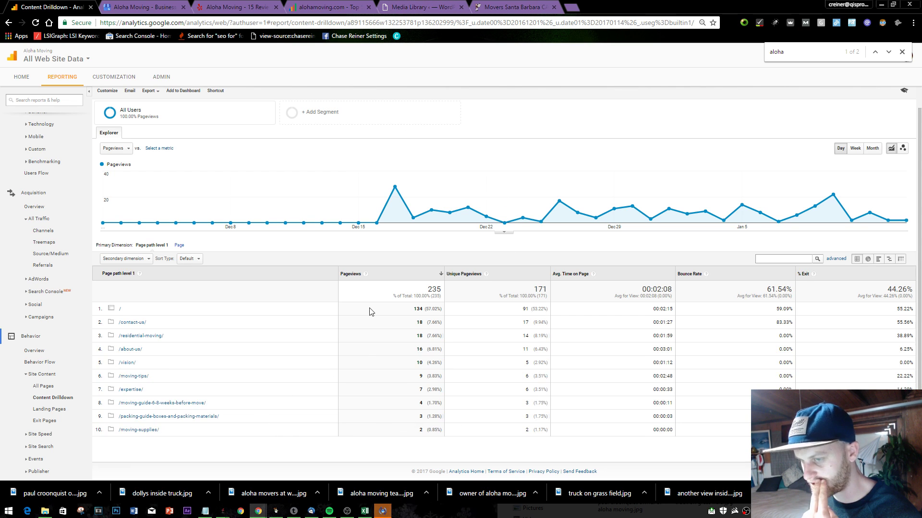
{"action": "scroll", "coordinate": [380, 303], "scroll_direction": "up", "scroll_amount": 1}
{"action": "scroll", "coordinate": [396, 294], "scroll_direction": "down", "scroll_amount": 1}
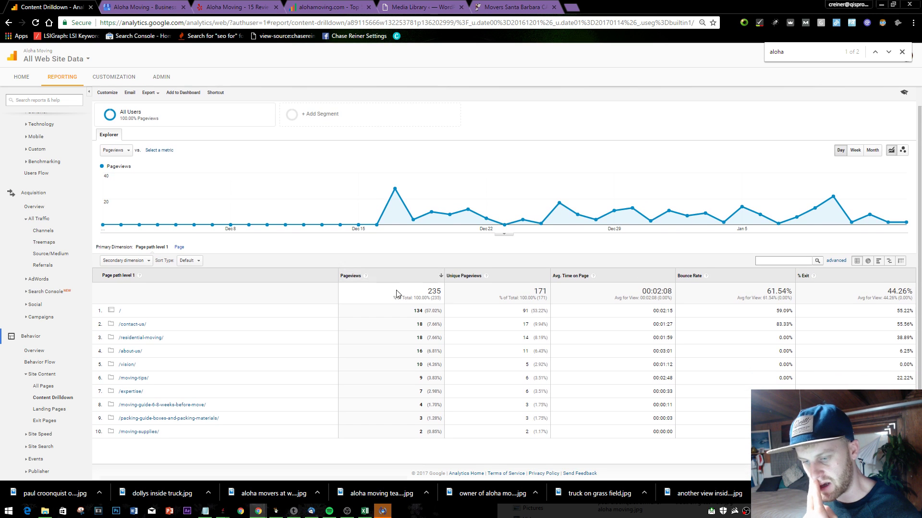
{"action": "scroll", "coordinate": [331, 239], "scroll_direction": "up", "scroll_amount": 1}
{"action": "left_click", "coordinate": [376, 6]}
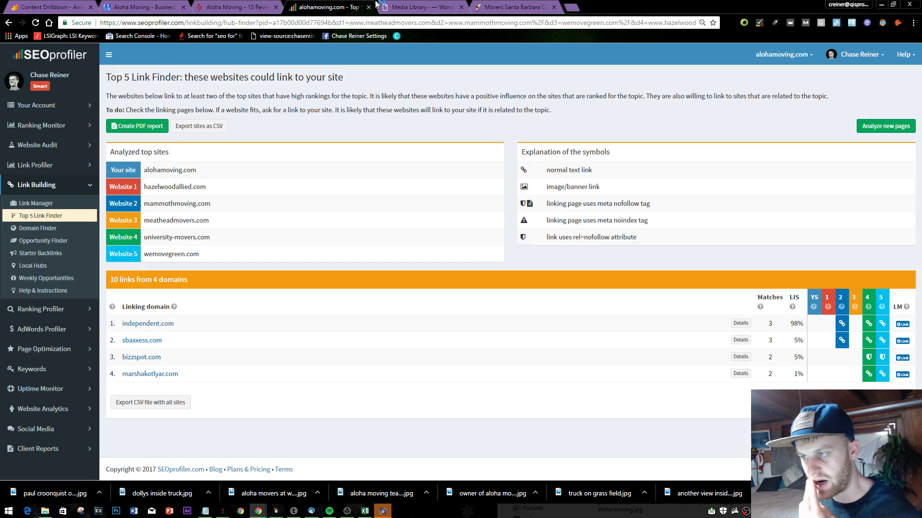
- Look over alohamoving.com's Residential Moving page
{"action": "key", "text": "ctrl+Tab"}
{"action": "key", "text": "ctrl+Tab"}
{"action": "scroll", "coordinate": [354, 290], "scroll_direction": "up", "scroll_amount": 15}
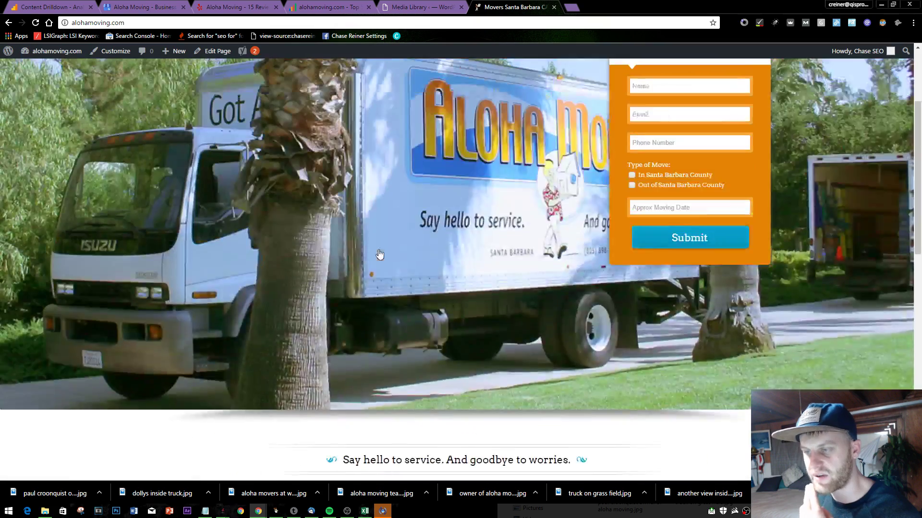
{"action": "scroll", "coordinate": [379, 255], "scroll_direction": "up", "scroll_amount": 5}
{"action": "left_click", "coordinate": [336, 168]}
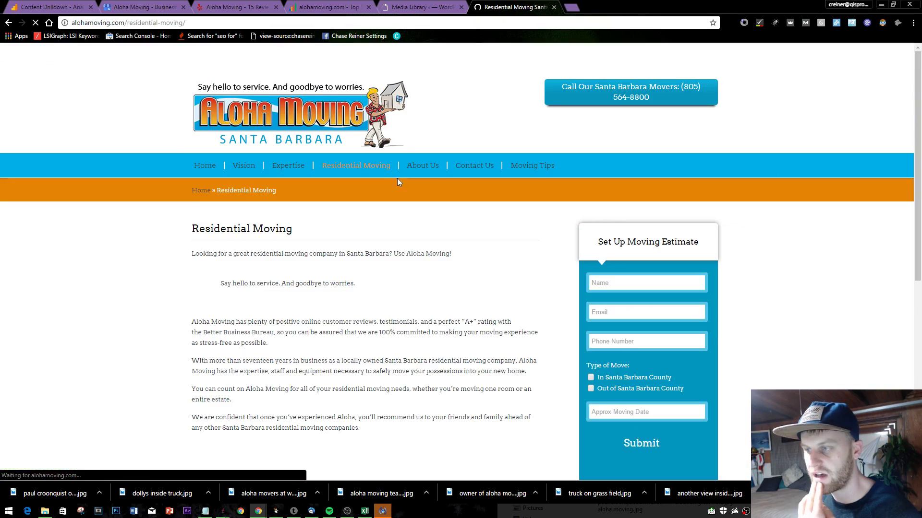
{"action": "scroll", "coordinate": [428, 190], "scroll_direction": "down", "scroll_amount": 8}
{"action": "scroll", "coordinate": [424, 251], "scroll_direction": "up", "scroll_amount": 8}
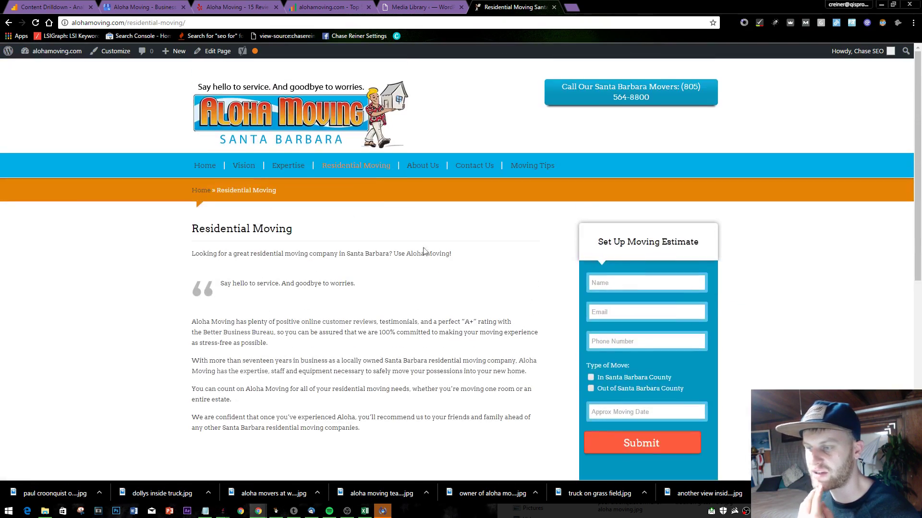
- Return to the Aloha Moving homepage and open a new blank browser tab
{"action": "left_click", "coordinate": [205, 165]}
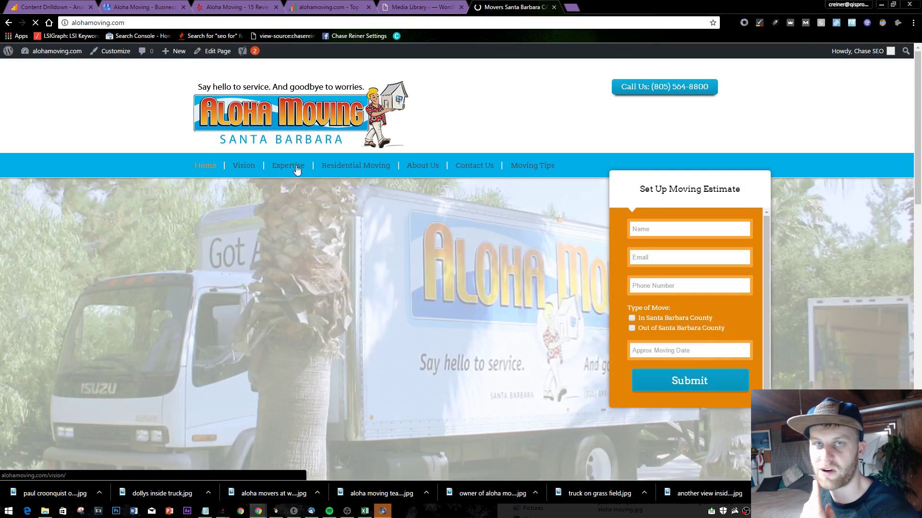
{"action": "scroll", "coordinate": [550, 249], "scroll_direction": "down", "scroll_amount": 6}
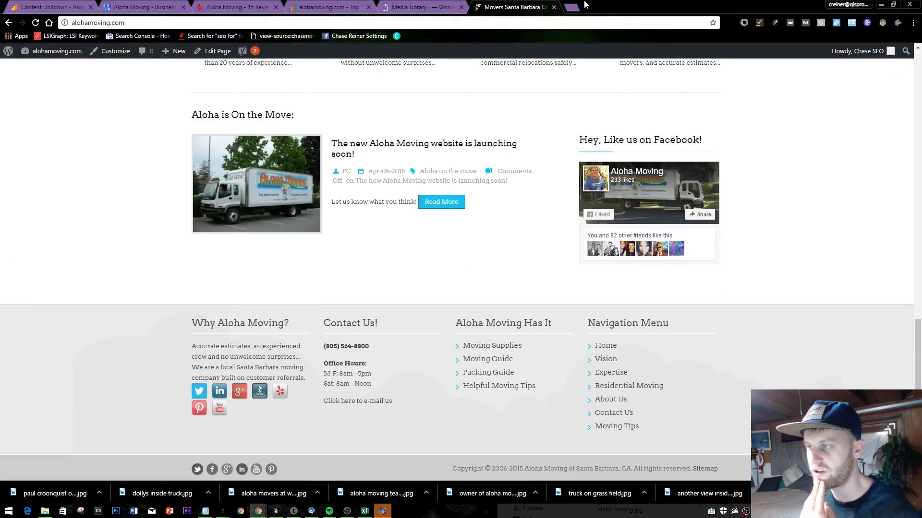
{"action": "left_click", "coordinate": [572, 6]}
- Search Google for 'movers santa barbara' from the address bar
{"action": "type", "text": "ove"}
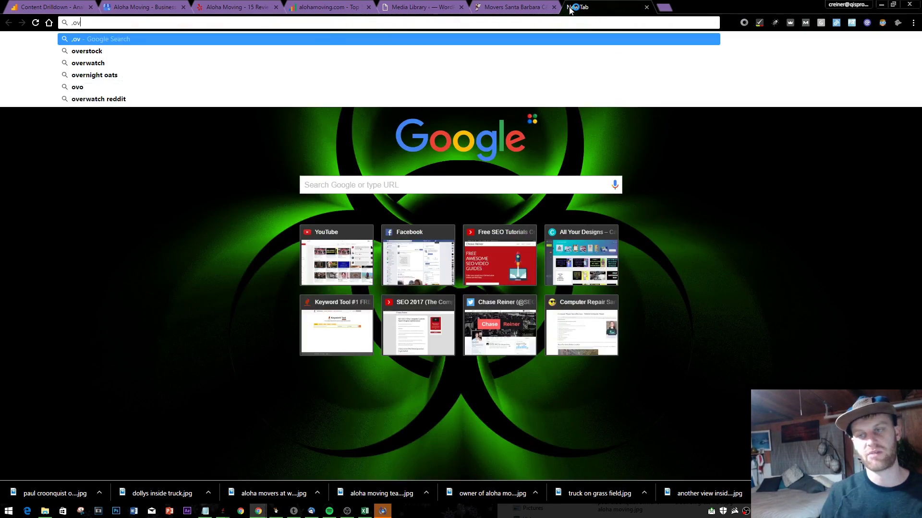
{"action": "key", "text": "BackSpace"}
{"action": "key", "text": "BackSpace"}
{"action": "key", "text": "BackSpace"}
{"action": "type", "text": "mover"}
{"action": "key", "text": "Return"}
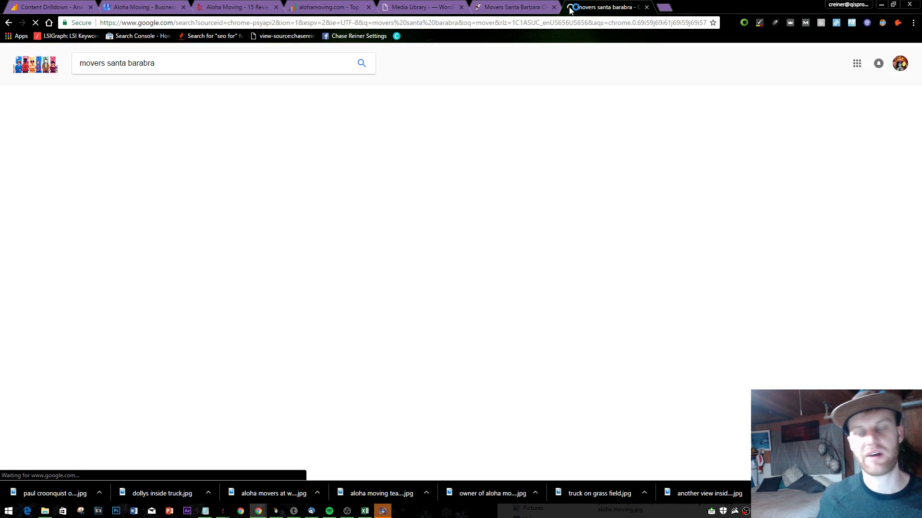
- Open the Meathead Movers result in a new tab and view it
{"action": "scroll", "coordinate": [248, 299], "scroll_direction": "down", "scroll_amount": 4}
{"action": "scroll", "coordinate": [249, 299], "scroll_direction": "down", "scroll_amount": 5}
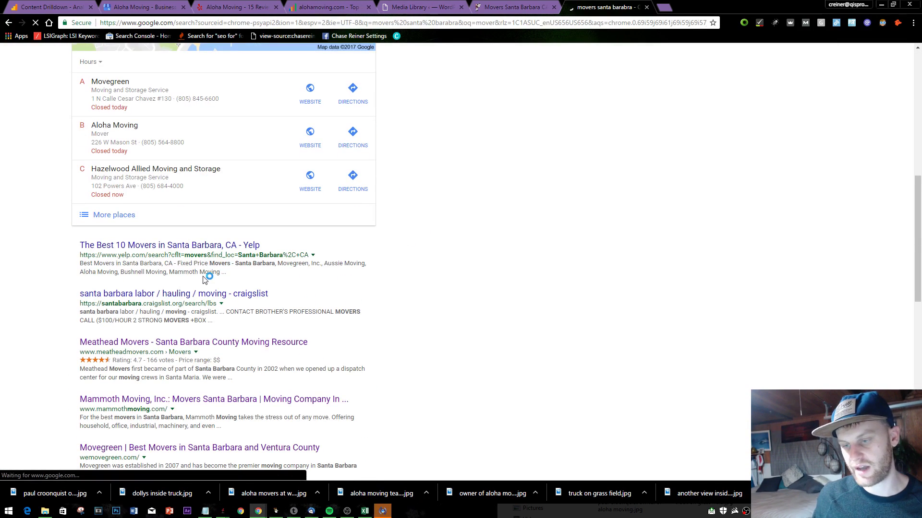
{"action": "right_click", "coordinate": [182, 346]}
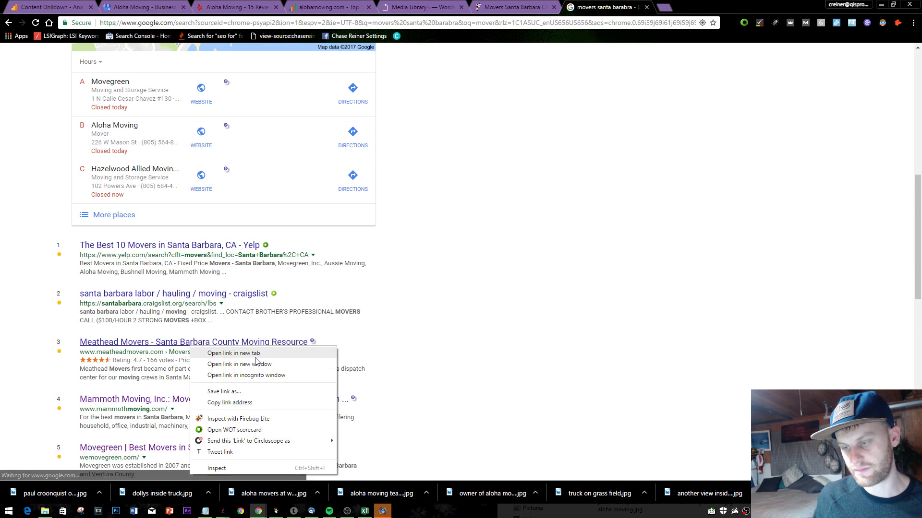
{"action": "left_click", "coordinate": [221, 354]}
{"action": "left_click", "coordinate": [716, 4]}
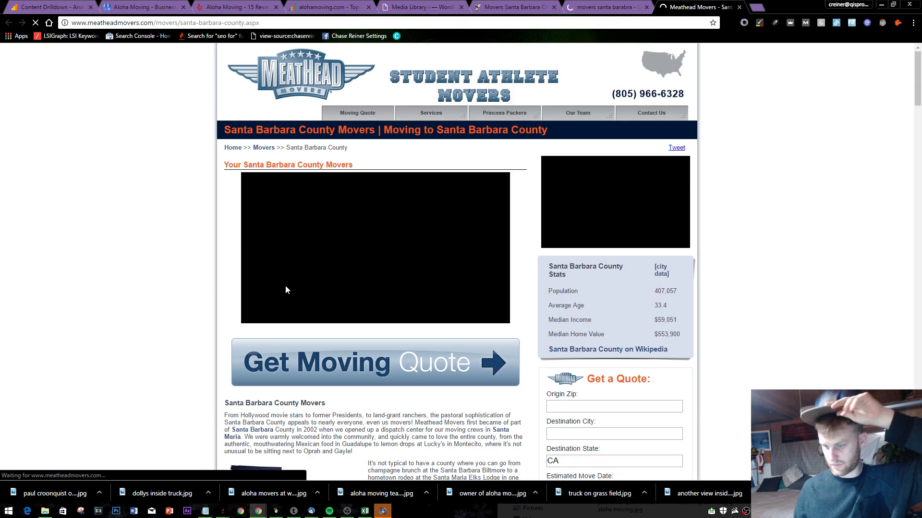
{"action": "scroll", "coordinate": [286, 306], "scroll_direction": "down", "scroll_amount": 10}
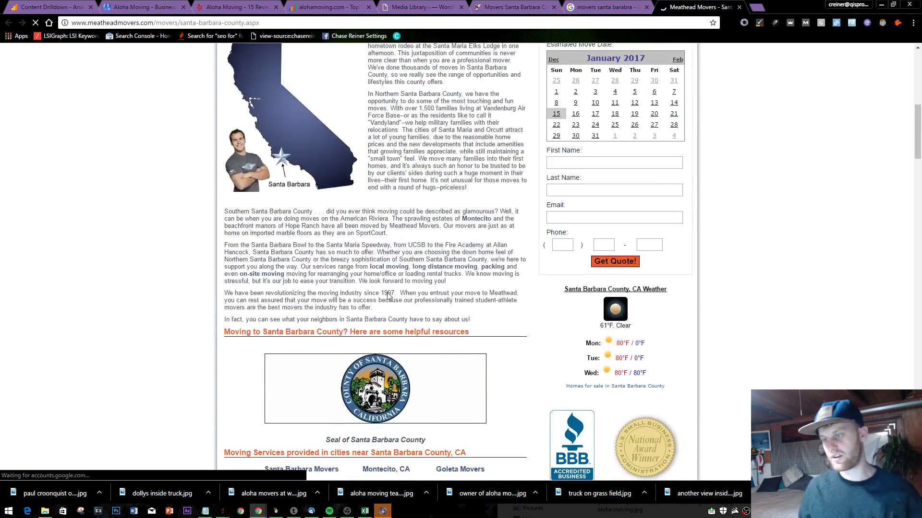
{"action": "scroll", "coordinate": [438, 303], "scroll_direction": "down", "scroll_amount": 15}
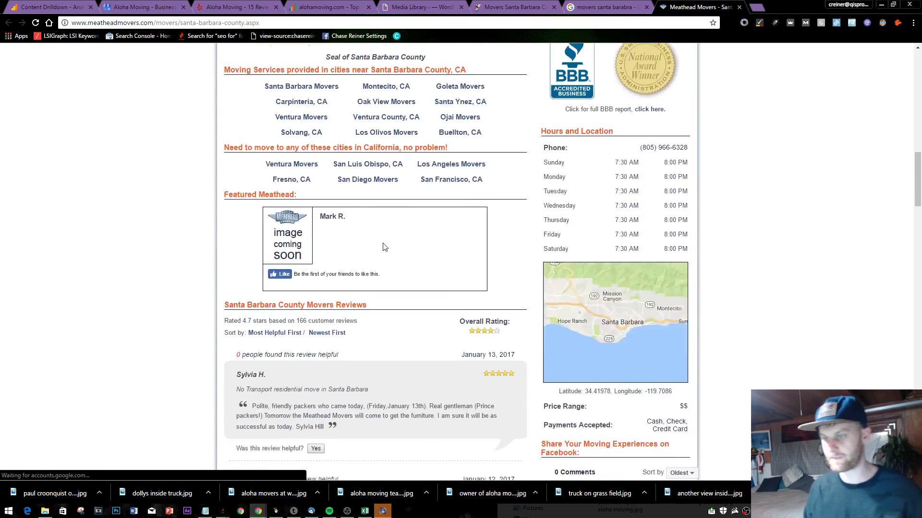
{"action": "scroll", "coordinate": [355, 334], "scroll_direction": "down", "scroll_amount": 20}
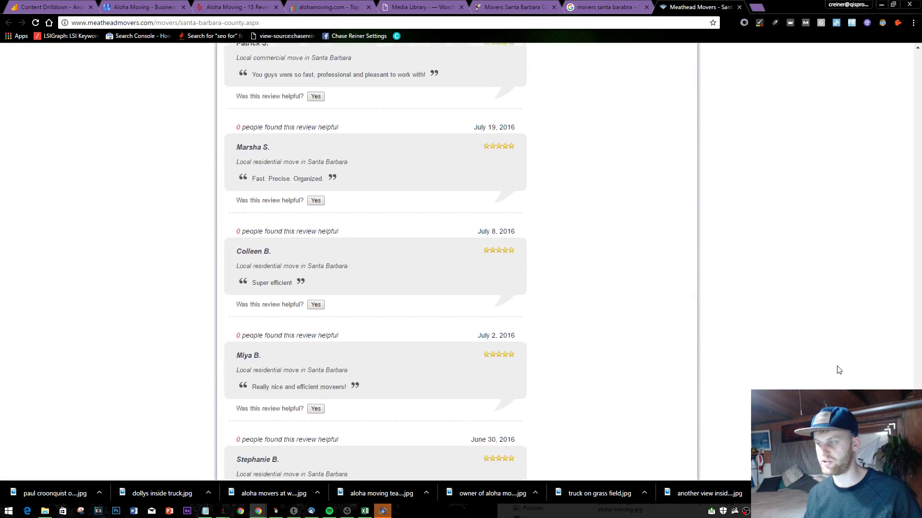
{"action": "scroll", "coordinate": [492, 257], "scroll_direction": "up", "scroll_amount": 20}
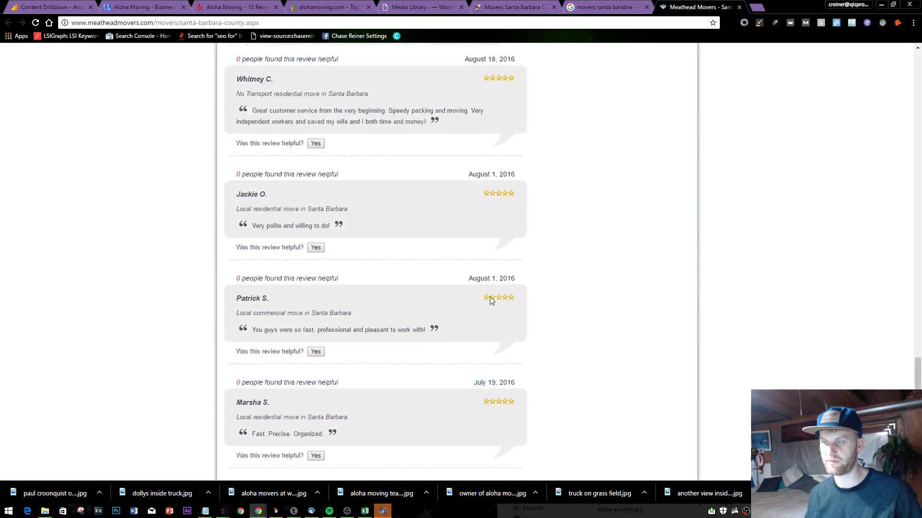
{"action": "scroll", "coordinate": [492, 257], "scroll_direction": "up", "scroll_amount": 15}
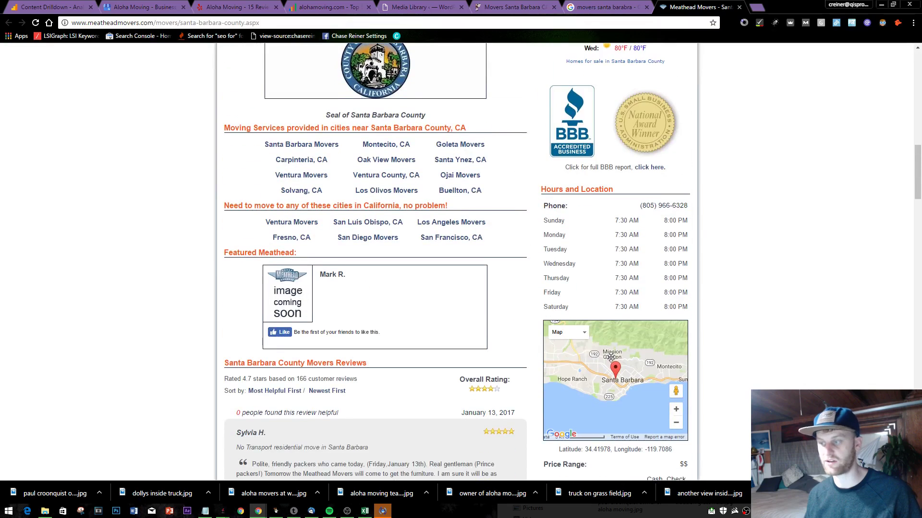
{"action": "scroll", "coordinate": [630, 239], "scroll_direction": "up", "scroll_amount": 5}
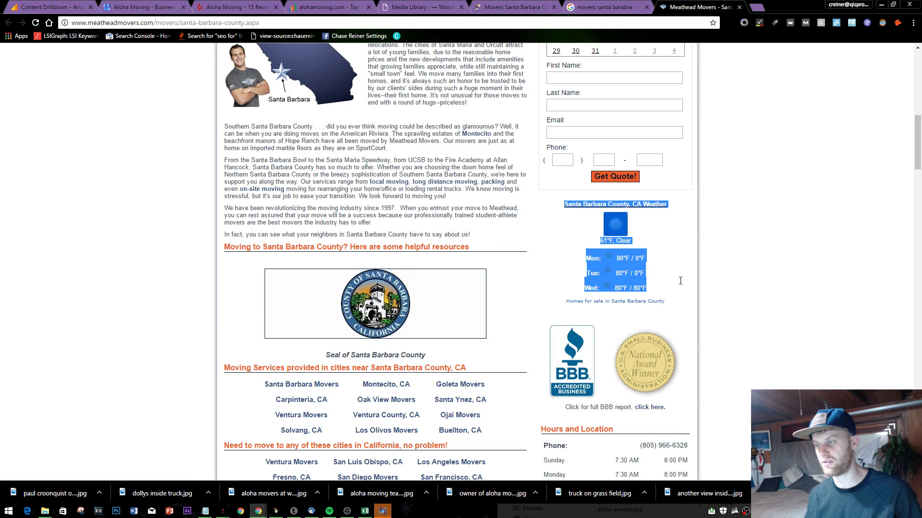
{"action": "scroll", "coordinate": [672, 248], "scroll_direction": "up", "scroll_amount": 9}
{"action": "scroll", "coordinate": [673, 249], "scroll_direction": "up", "scroll_amount": 2}
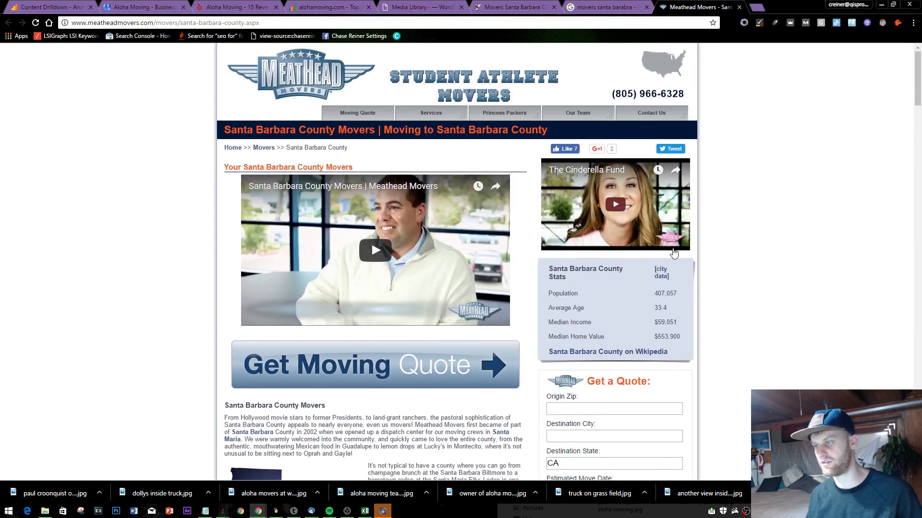
{"action": "scroll", "coordinate": [370, 241], "scroll_direction": "down", "scroll_amount": 4}
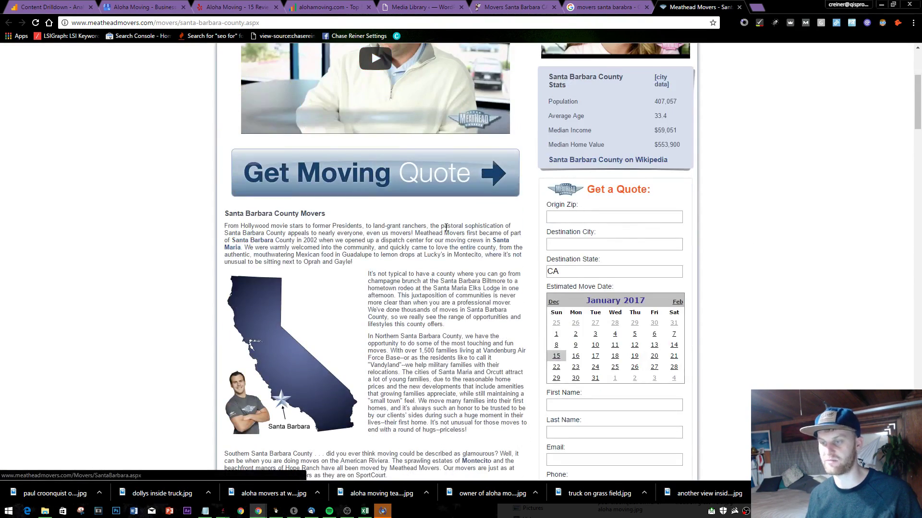
{"action": "scroll", "coordinate": [459, 259], "scroll_direction": "up", "scroll_amount": 4}
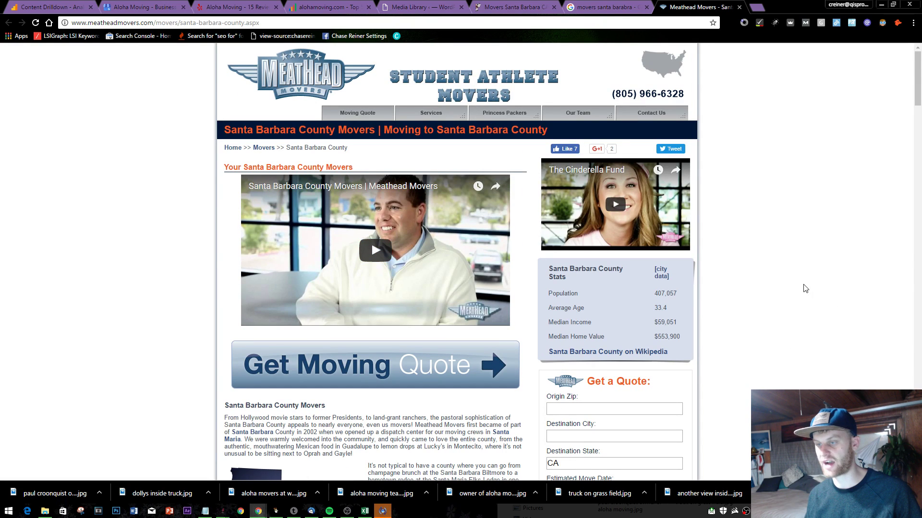
{"action": "right_click", "coordinate": [458, 299]}
{"action": "left_click", "coordinate": [113, 196]}
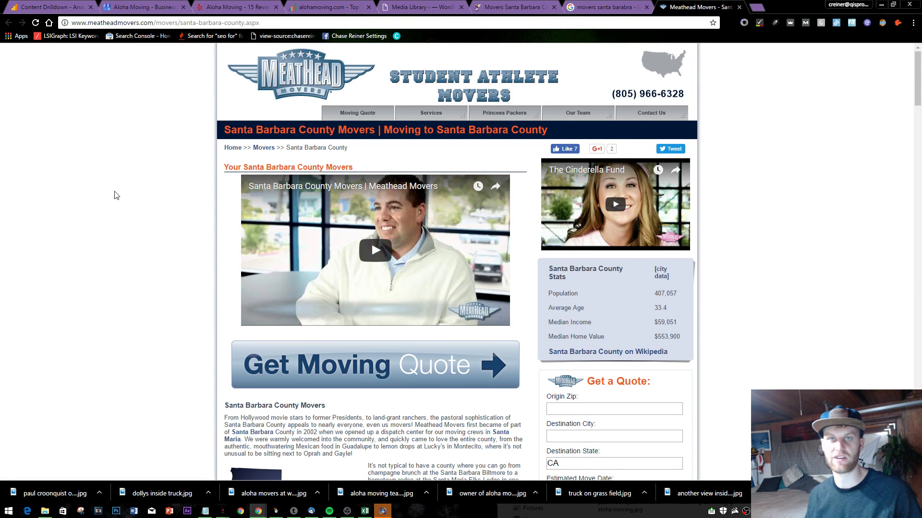
{"action": "right_click", "coordinate": [346, 240]}
{"action": "left_click", "coordinate": [292, 294]}
{"action": "scroll", "coordinate": [240, 264], "scroll_direction": "down", "scroll_amount": 4}
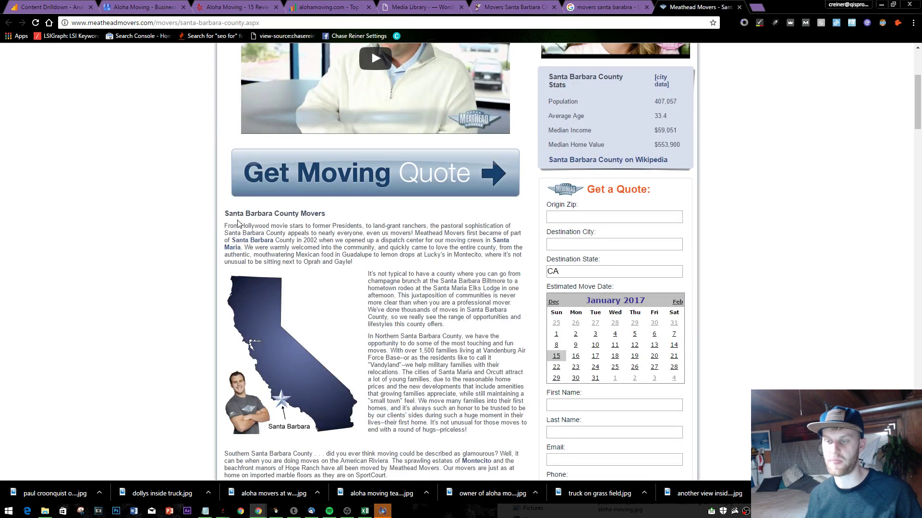
{"action": "left_click_drag", "start_coordinate": [358, 219], "coordinate": [401, 248]}
{"action": "double_click", "coordinate": [293, 213]}
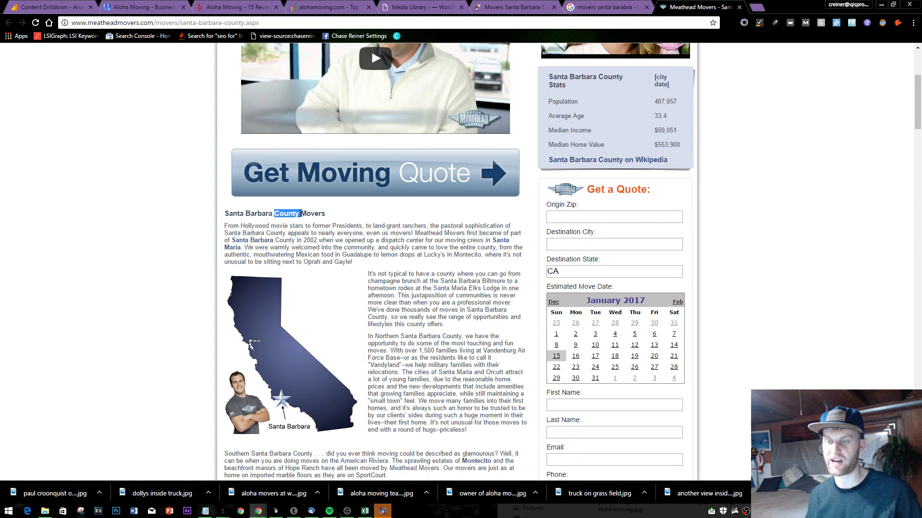
{"action": "right_click", "coordinate": [302, 214]}
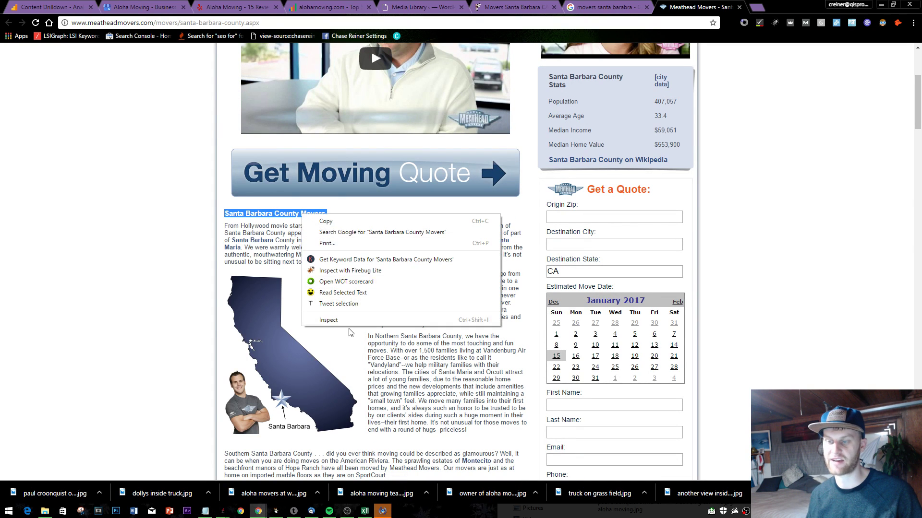
{"action": "left_click", "coordinate": [319, 320]}
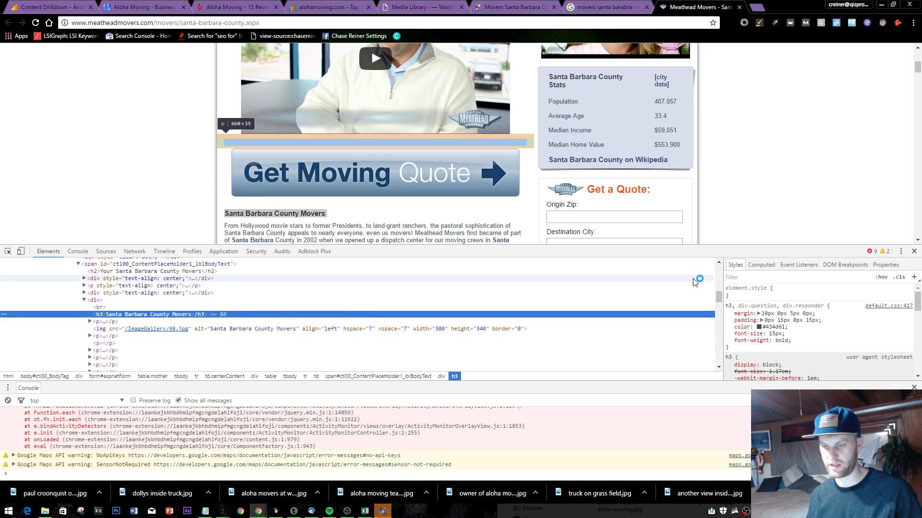
{"action": "left_click", "coordinate": [914, 251]}
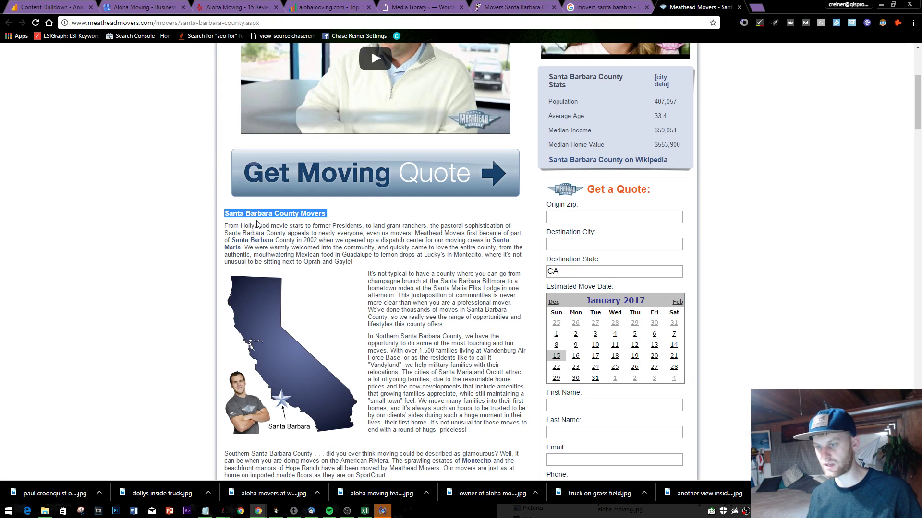
{"action": "left_click_drag", "start_coordinate": [499, 316], "coordinate": [500, 316]}
{"action": "left_click_drag", "start_coordinate": [416, 233], "coordinate": [441, 442]}
{"action": "scroll", "coordinate": [439, 445], "scroll_direction": "down", "scroll_amount": 15}
{"action": "scroll", "coordinate": [451, 244], "scroll_direction": "up", "scroll_amount": 7}
{"action": "scroll", "coordinate": [423, 130], "scroll_direction": "up", "scroll_amount": 4}
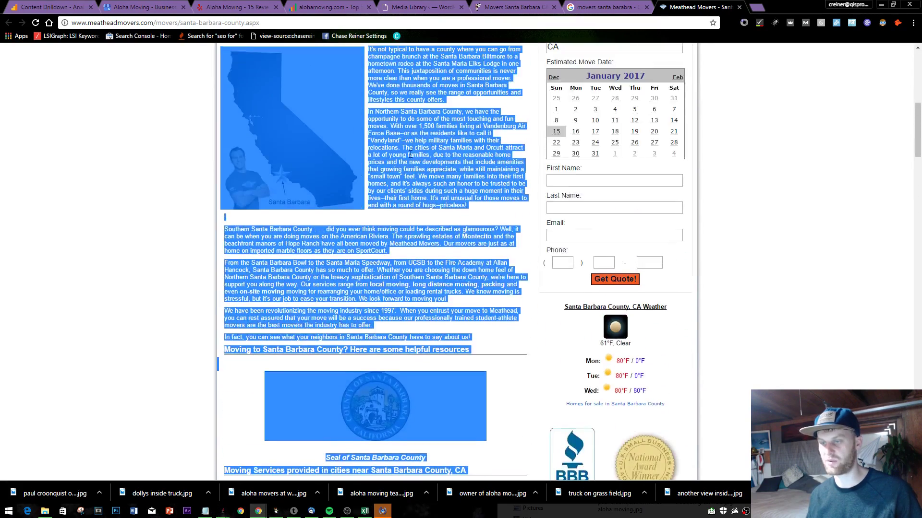
{"action": "left_click", "coordinate": [403, 233]}
{"action": "scroll", "coordinate": [402, 233], "scroll_direction": "down", "scroll_amount": 5}
{"action": "scroll", "coordinate": [370, 187], "scroll_direction": "down", "scroll_amount": 3}
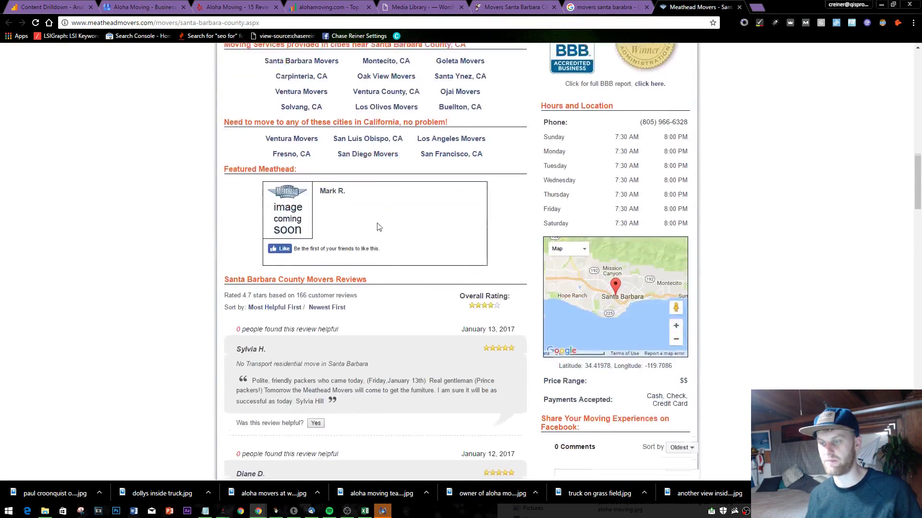
{"action": "scroll", "coordinate": [371, 187], "scroll_direction": "up", "scroll_amount": 3}
{"action": "right_click", "coordinate": [371, 189]}
{"action": "left_click", "coordinate": [398, 307]}
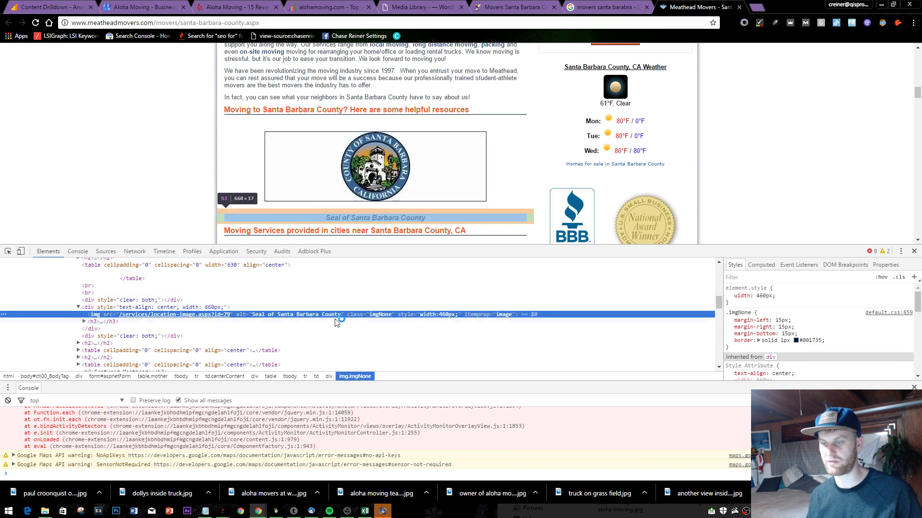
{"action": "left_click", "coordinate": [913, 251]}
{"action": "scroll", "coordinate": [716, 252], "scroll_direction": "up", "scroll_amount": 15}
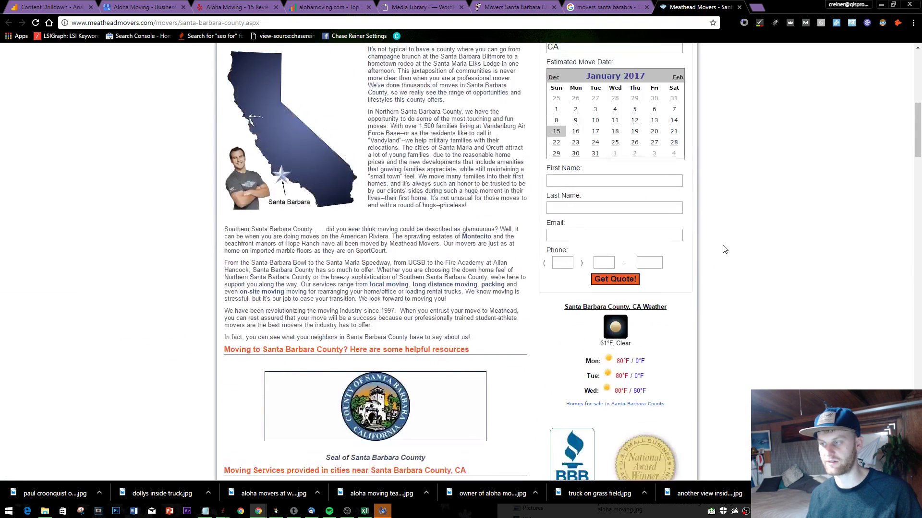
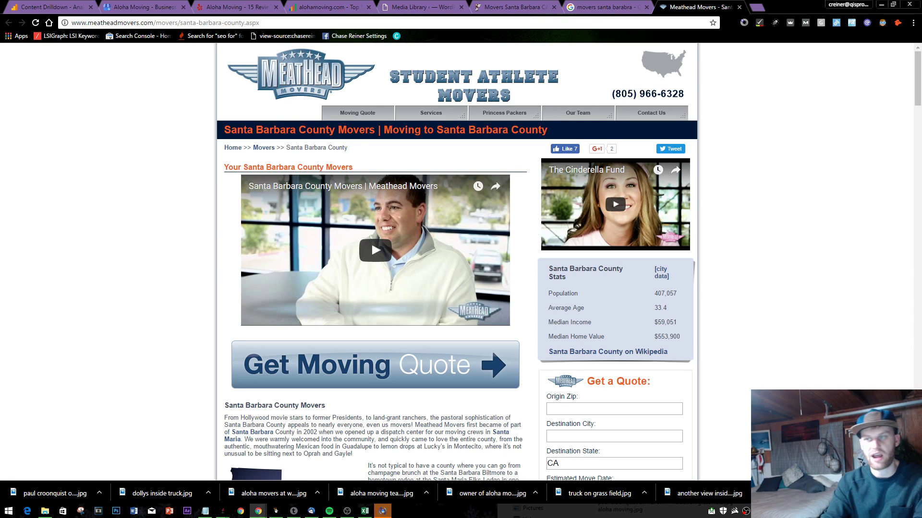
- Close the Meathead Movers tab and open the Mammoth Moving result in a new tab
{"action": "left_click", "coordinate": [739, 7]}
{"action": "scroll", "coordinate": [159, 263], "scroll_direction": "down", "scroll_amount": 3}
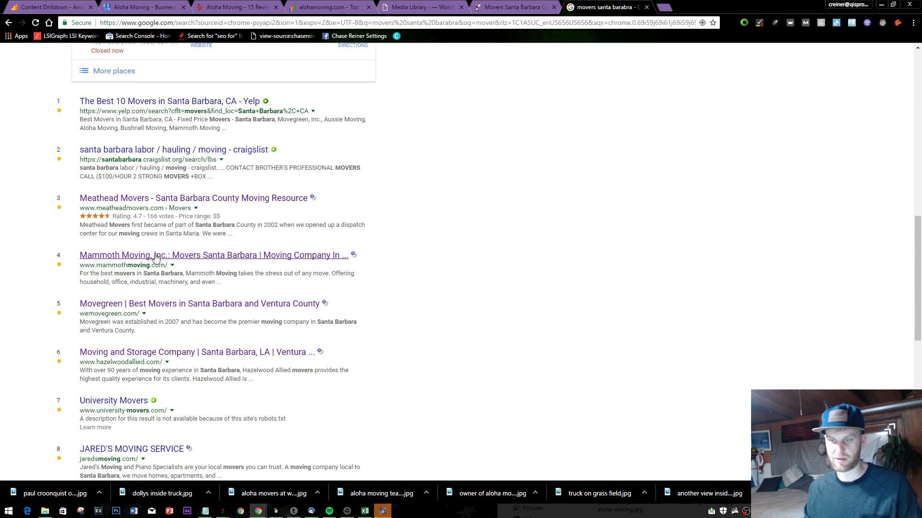
{"action": "right_click", "coordinate": [155, 257]}
{"action": "left_click", "coordinate": [179, 258]}
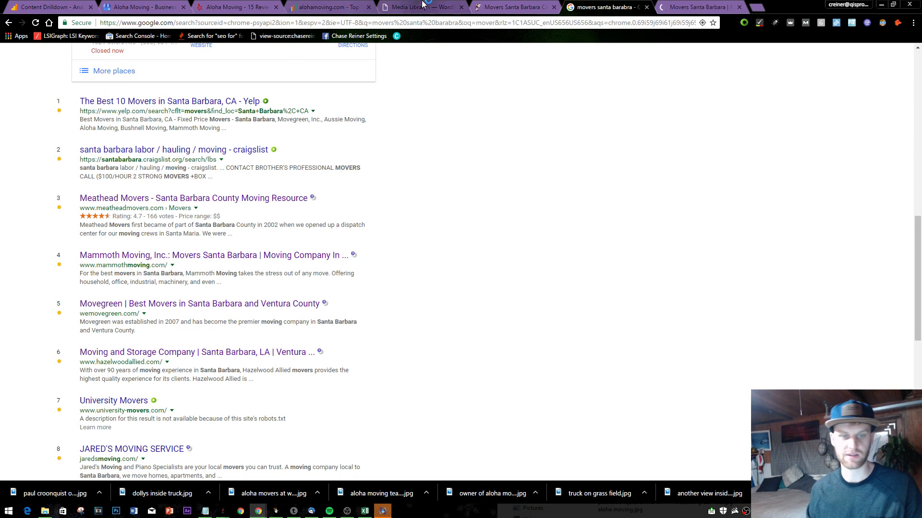
{"action": "key", "text": "ctrl+Tab"}
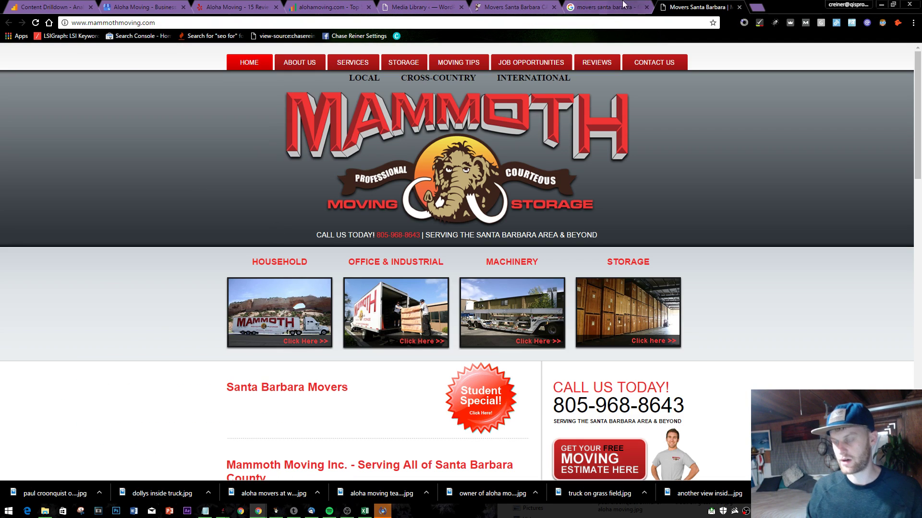
{"action": "left_click", "coordinate": [623, 4]}
{"action": "left_click", "coordinate": [670, 5]}
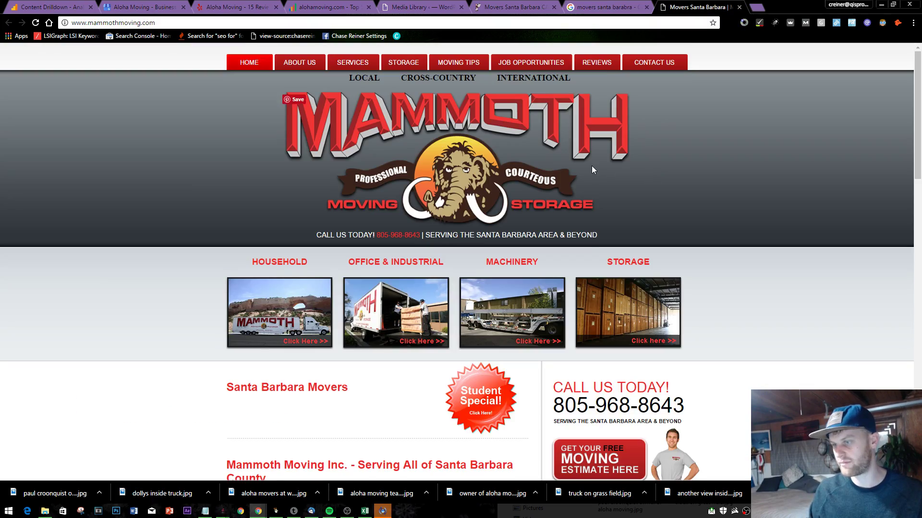
- Browse the Mammoth Moving homepage, selecting its heading and paragraph text
{"action": "scroll", "coordinate": [514, 111], "scroll_direction": "down", "scroll_amount": 15}
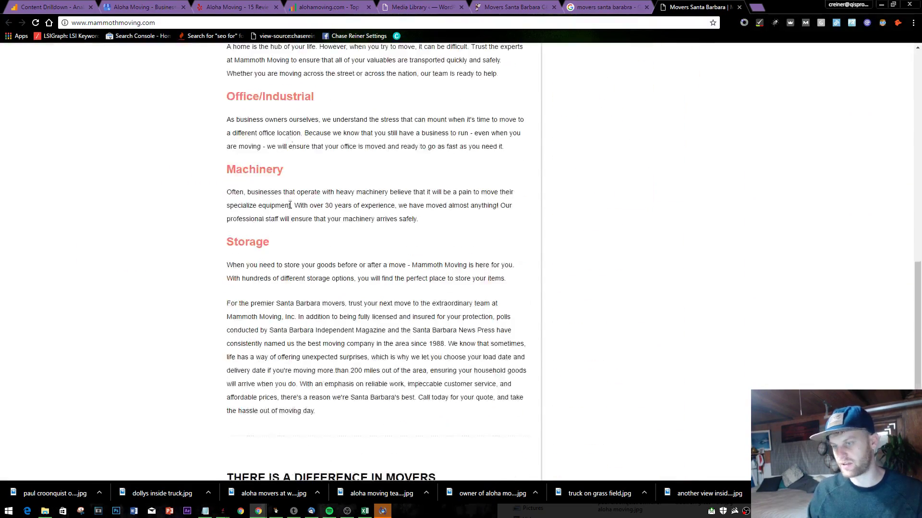
{"action": "scroll", "coordinate": [290, 205], "scroll_direction": "down", "scroll_amount": 10}
{"action": "scroll", "coordinate": [290, 205], "scroll_direction": "up", "scroll_amount": 8}
{"action": "left_click_drag", "start_coordinate": [289, 205], "coordinate": [260, 309]}
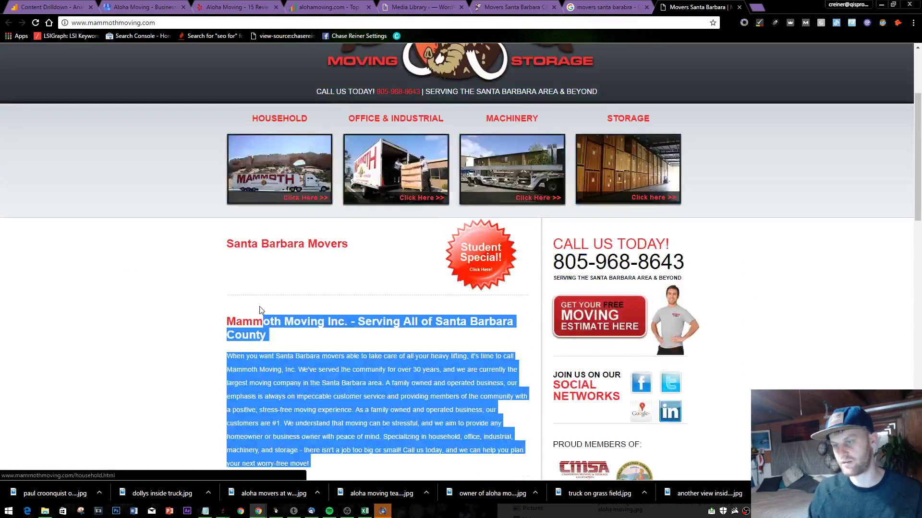
{"action": "left_click", "coordinate": [223, 324]}
{"action": "scroll", "coordinate": [224, 324], "scroll_direction": "down", "scroll_amount": 20}
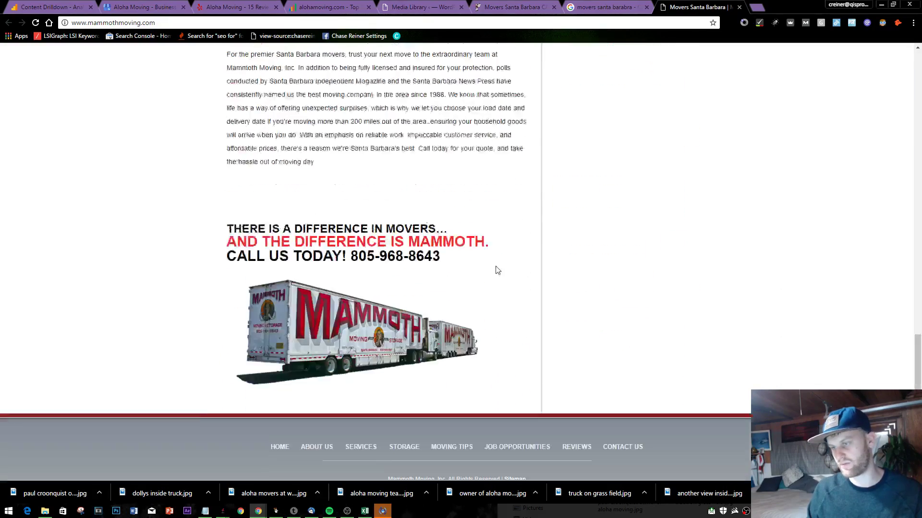
{"action": "scroll", "coordinate": [497, 270], "scroll_direction": "up", "scroll_amount": 3}
- Open the Movegreen result in a new tab and scroll through its homepage
{"action": "left_click", "coordinate": [625, 5]}
{"action": "scroll", "coordinate": [202, 338], "scroll_direction": "down", "scroll_amount": 2}
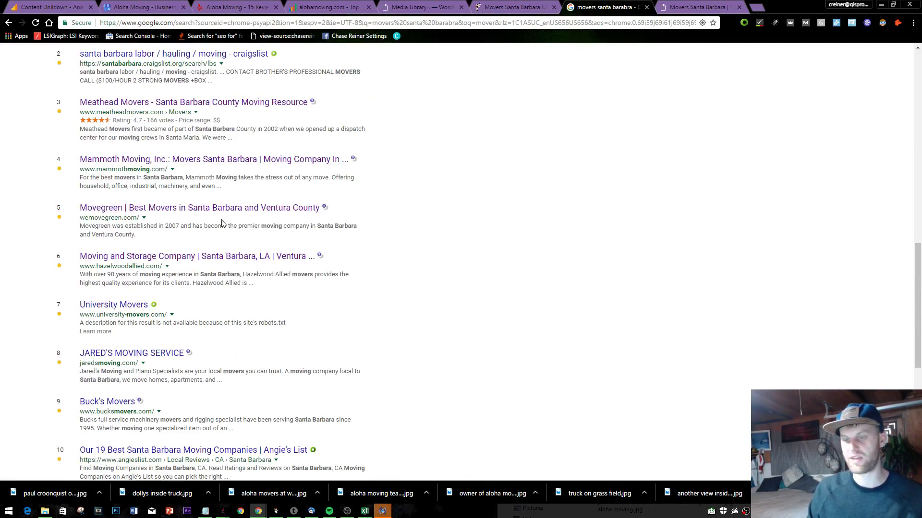
{"action": "right_click", "coordinate": [225, 207]}
{"action": "left_click", "coordinate": [237, 212]}
{"action": "left_click", "coordinate": [741, 5]}
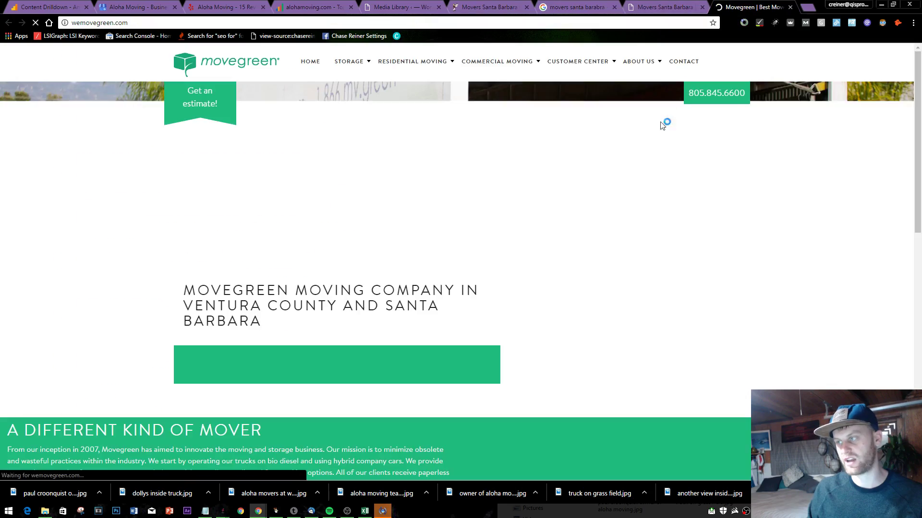
{"action": "scroll", "coordinate": [529, 253], "scroll_direction": "down", "scroll_amount": 15}
{"action": "scroll", "coordinate": [391, 185], "scroll_direction": "up", "scroll_amount": 15}
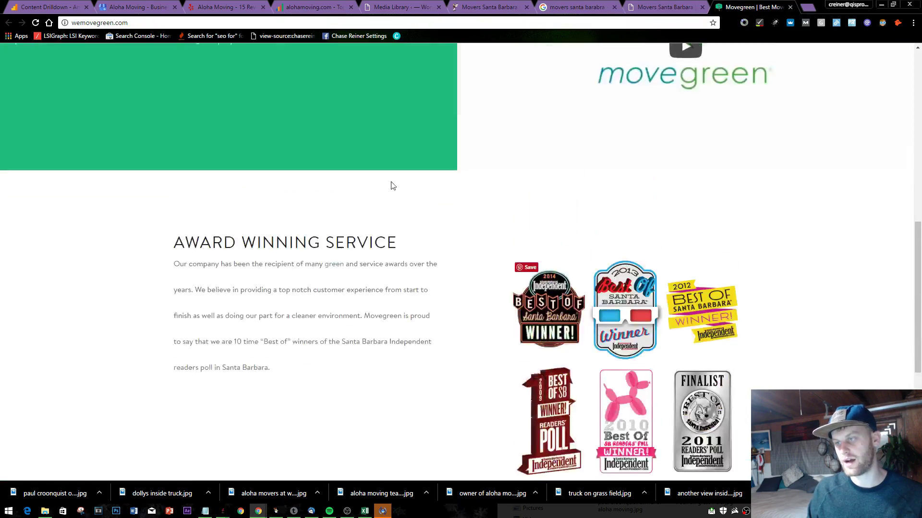
- Select the Mammoth Moving page address, then move to the Movegreen tab
{"action": "left_click", "coordinate": [668, 7]}
{"action": "scroll", "coordinate": [561, 86], "scroll_direction": "up", "scroll_amount": 7}
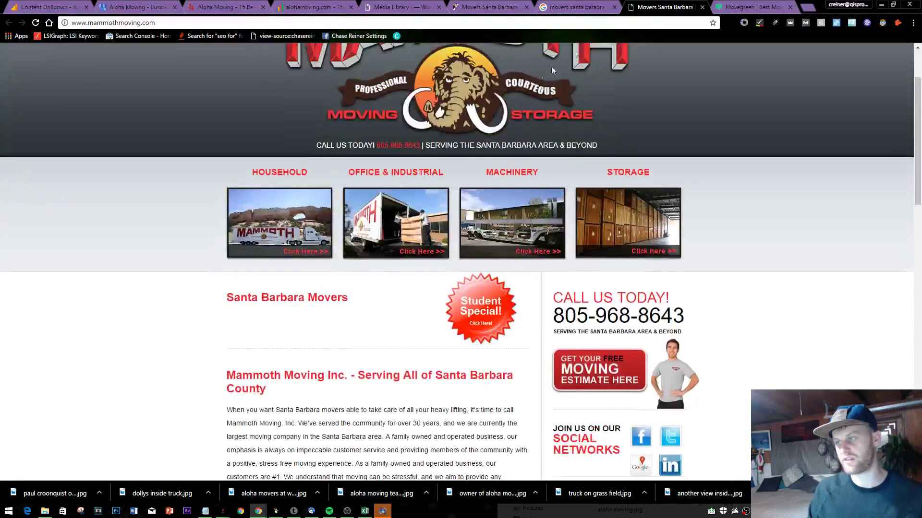
{"action": "left_click", "coordinate": [424, 22]}
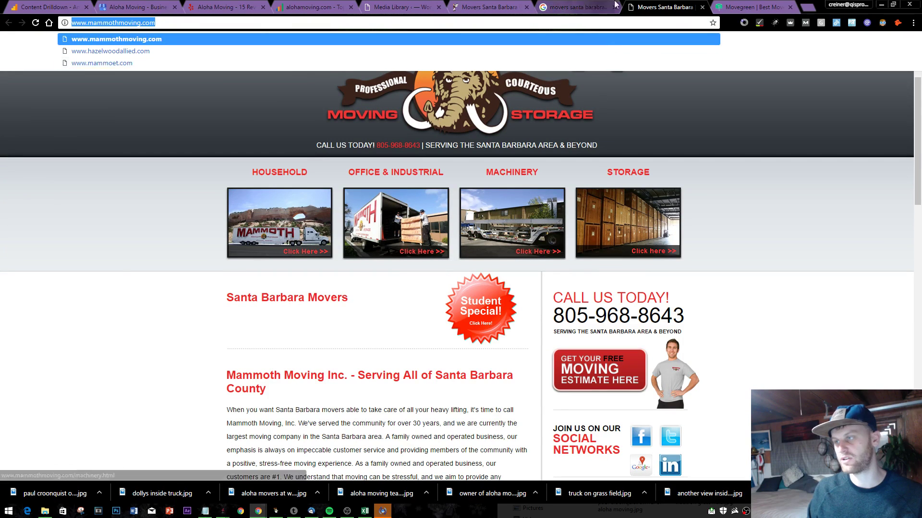
{"action": "left_click", "coordinate": [723, 7]}
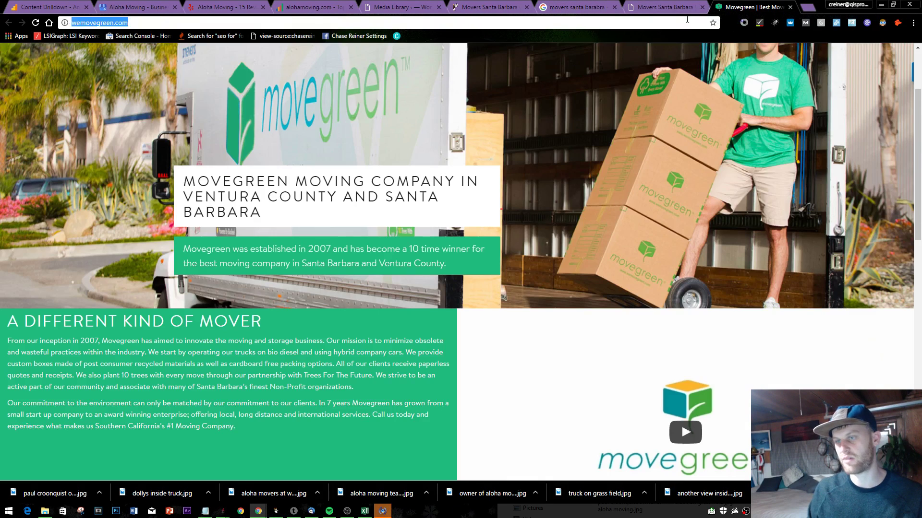
- Go to semrush.com and open mammothmoving.com's full organic keywords report
{"action": "type", "text": "sem,"}
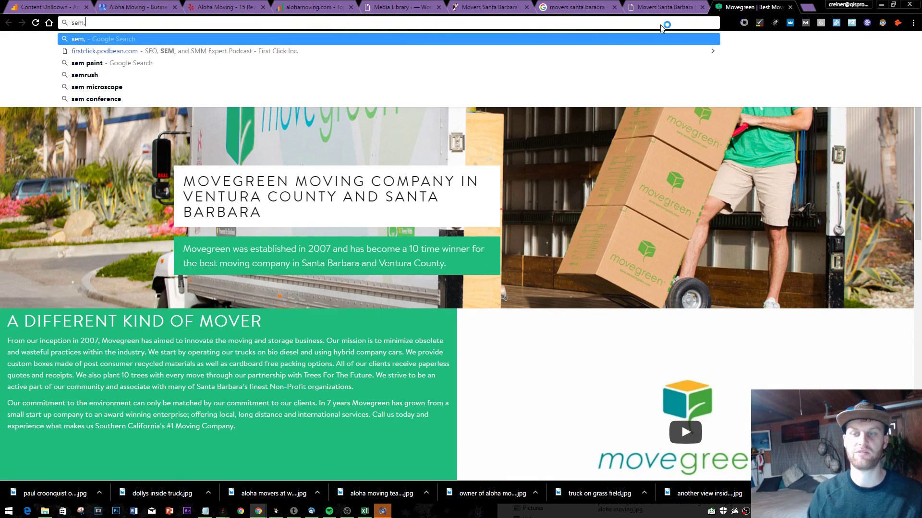
{"action": "key", "text": "BackSpace"}
{"action": "type", "text": "rush"}
{"action": "key", "text": "Return"}
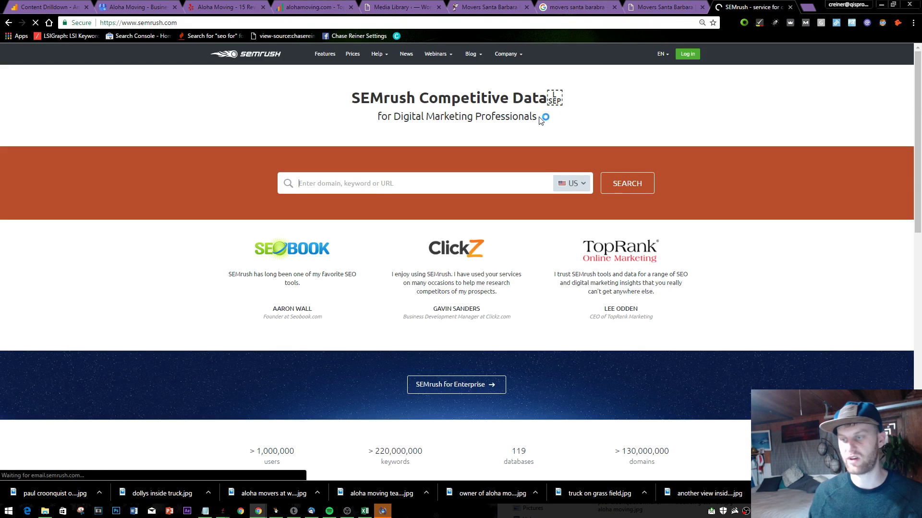
{"action": "left_click", "coordinate": [624, 189]}
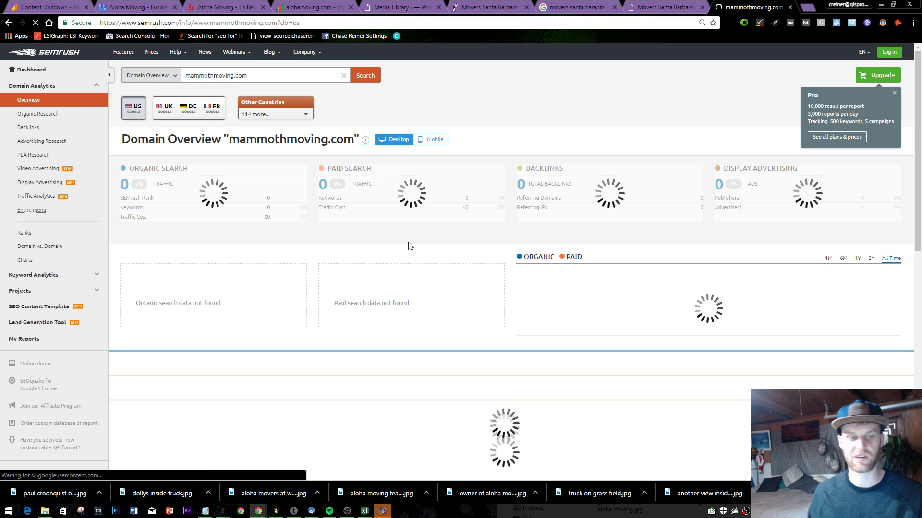
{"action": "scroll", "coordinate": [434, 298], "scroll_direction": "down", "scroll_amount": 2}
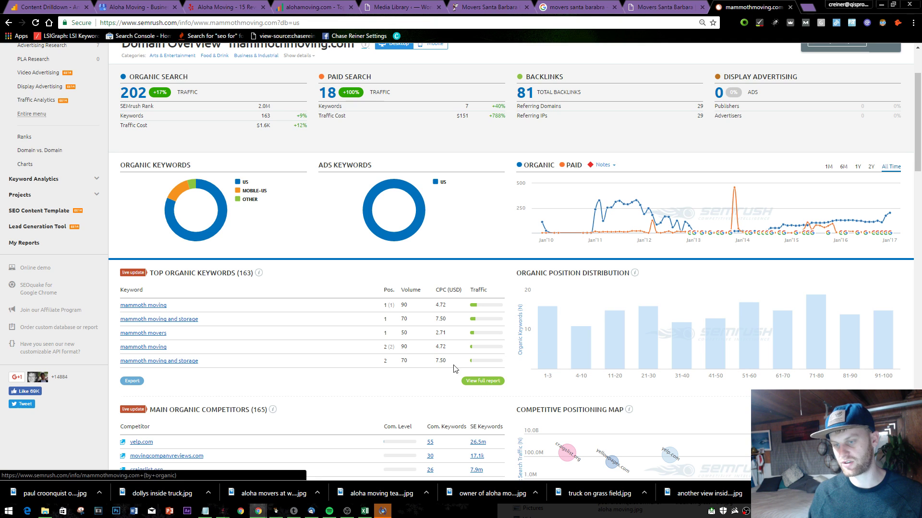
{"action": "left_click", "coordinate": [476, 382]}
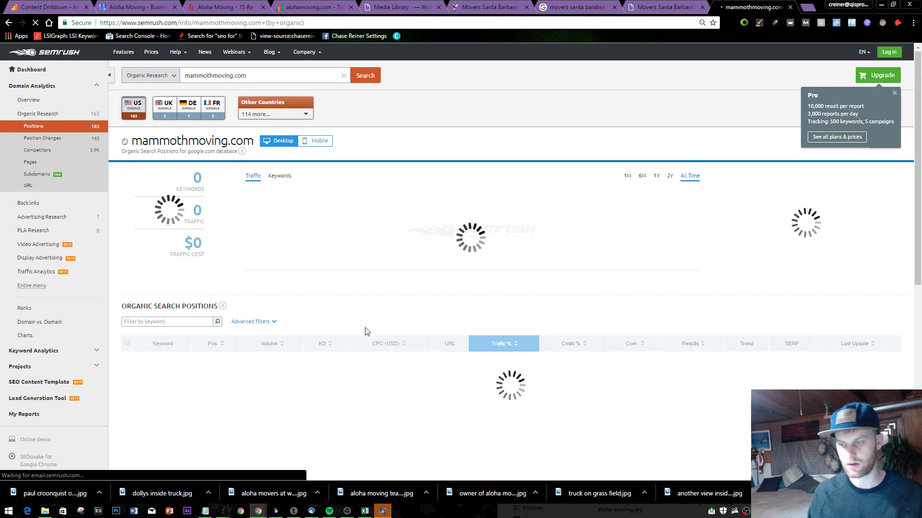
- Copy the keyword 'santa barbara ca moving' and search it in an incognito window
{"action": "scroll", "coordinate": [342, 325], "scroll_direction": "down", "scroll_amount": 2}
{"action": "scroll", "coordinate": [307, 347], "scroll_direction": "down", "scroll_amount": 1}
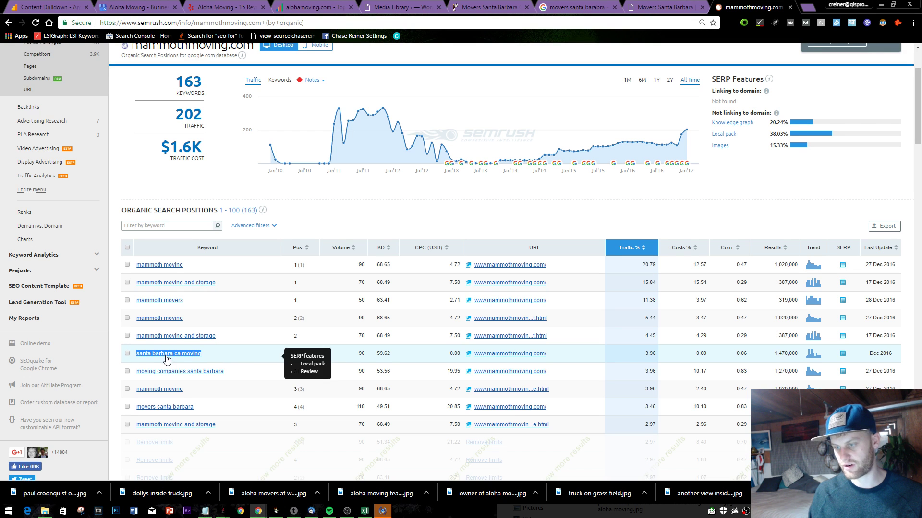
{"action": "key", "text": "ctrl+c"}
{"action": "key", "text": "ctrl+shift+n"}
{"action": "key", "text": "ctrl+v"}
{"action": "key", "text": "Return"}
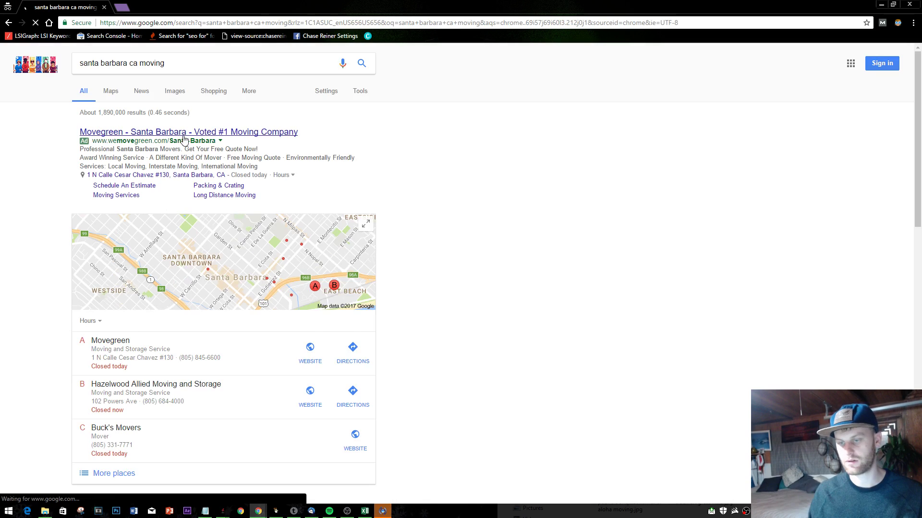
- Expand the local movers list and open Movegreen's website from its listing
{"action": "scroll", "coordinate": [124, 306], "scroll_direction": "down", "scroll_amount": 2}
{"action": "scroll", "coordinate": [123, 307], "scroll_direction": "down", "scroll_amount": 7}
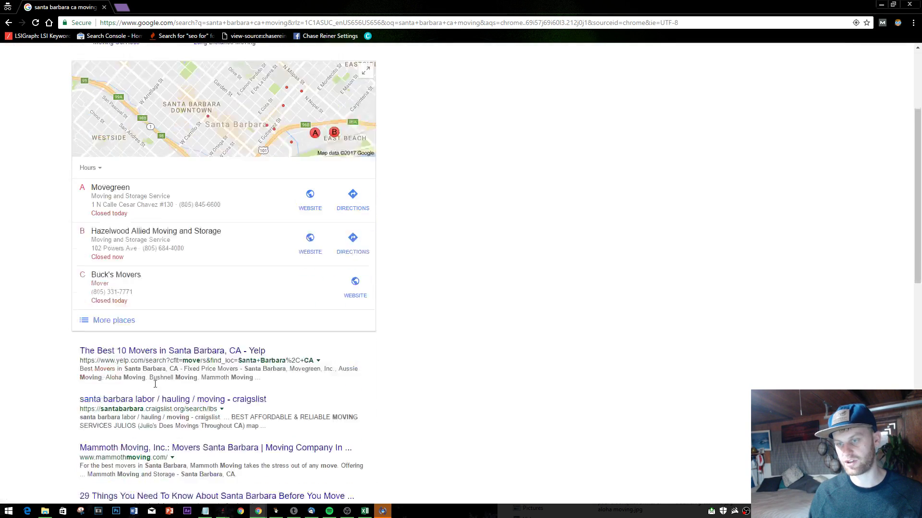
{"action": "scroll", "coordinate": [159, 376], "scroll_direction": "down", "scroll_amount": 4}
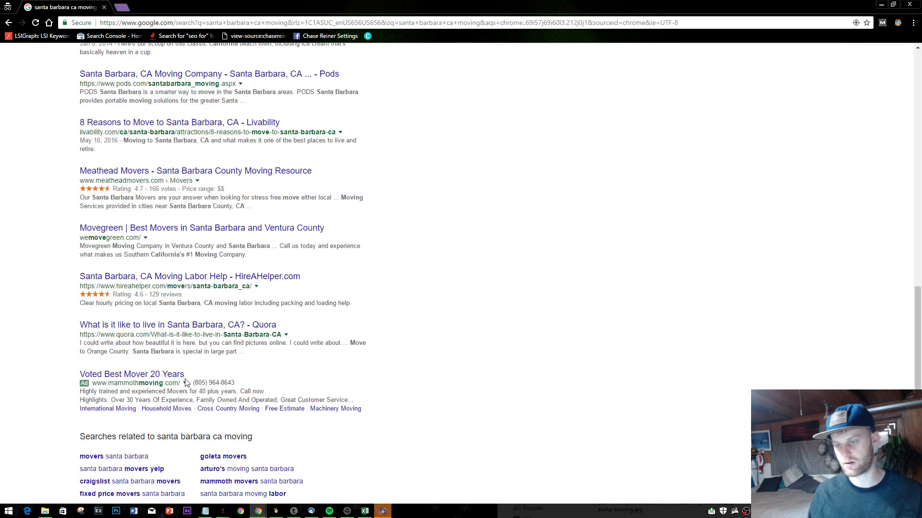
{"action": "scroll", "coordinate": [229, 369], "scroll_direction": "up", "scroll_amount": 10}
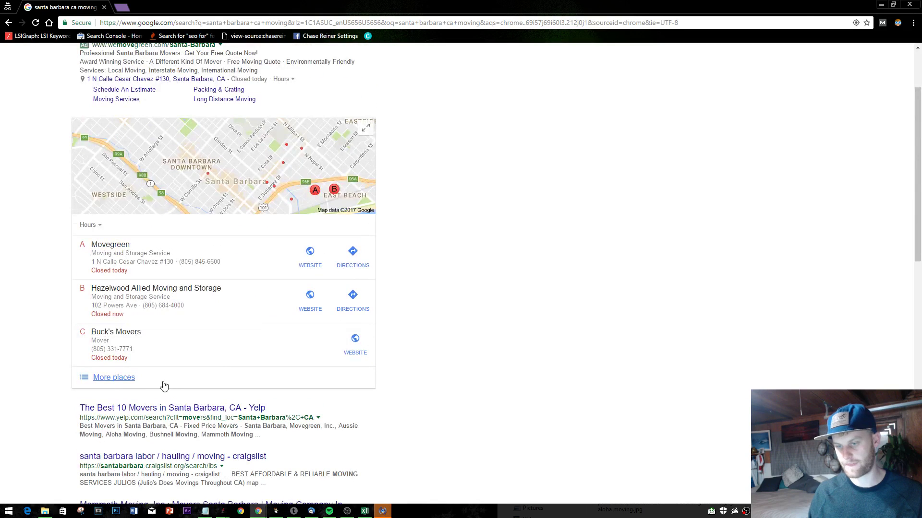
{"action": "left_click", "coordinate": [152, 375]}
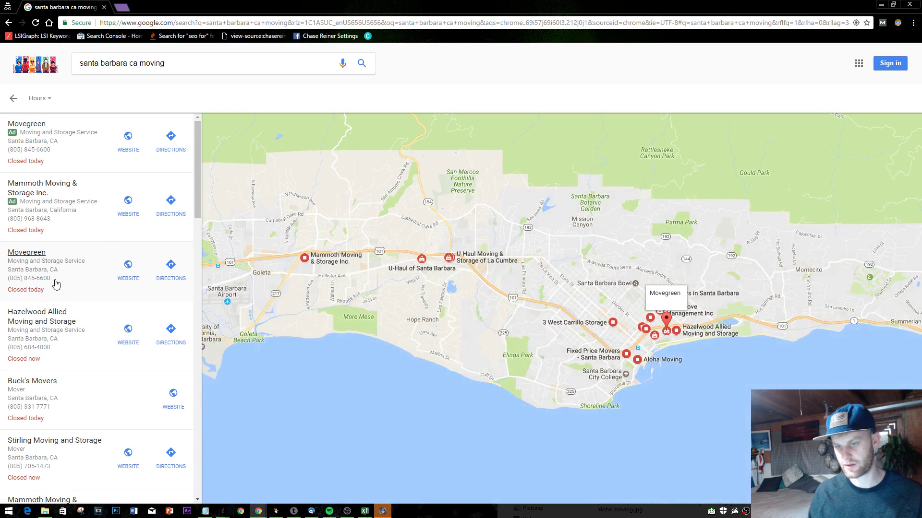
{"action": "left_click", "coordinate": [56, 284]}
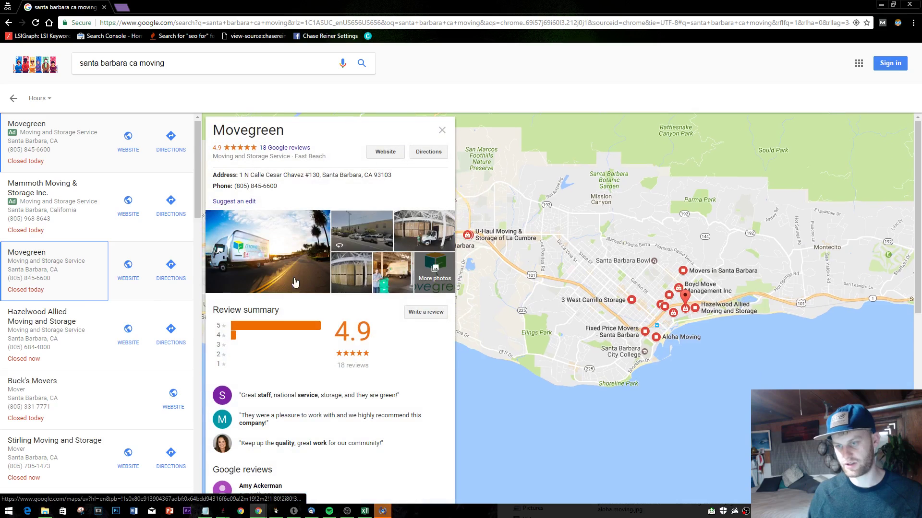
{"action": "left_click", "coordinate": [371, 152]}
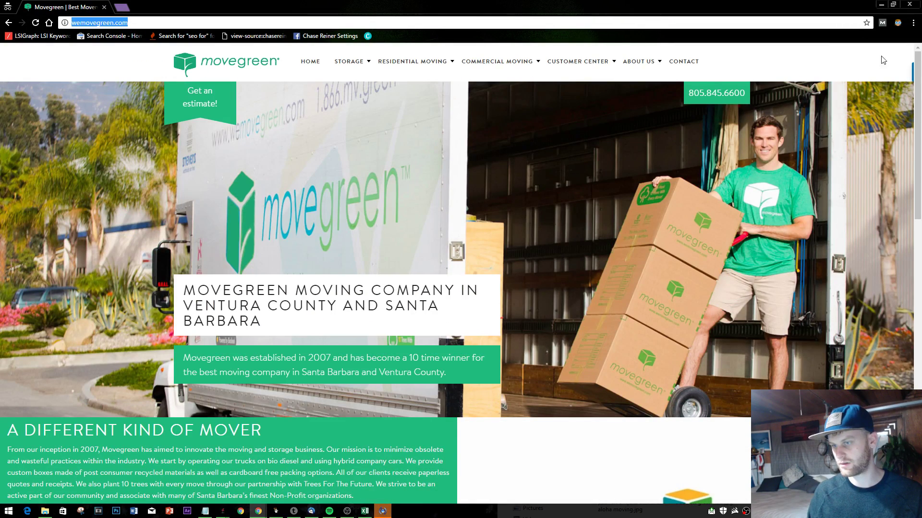
- Read through the Movegreen homepage, highlighting passages of its mover text
{"action": "scroll", "coordinate": [231, 288], "scroll_direction": "down", "scroll_amount": 5}
{"action": "left_click_drag", "start_coordinate": [72, 190], "coordinate": [259, 295]}
{"action": "left_click", "coordinate": [232, 309]}
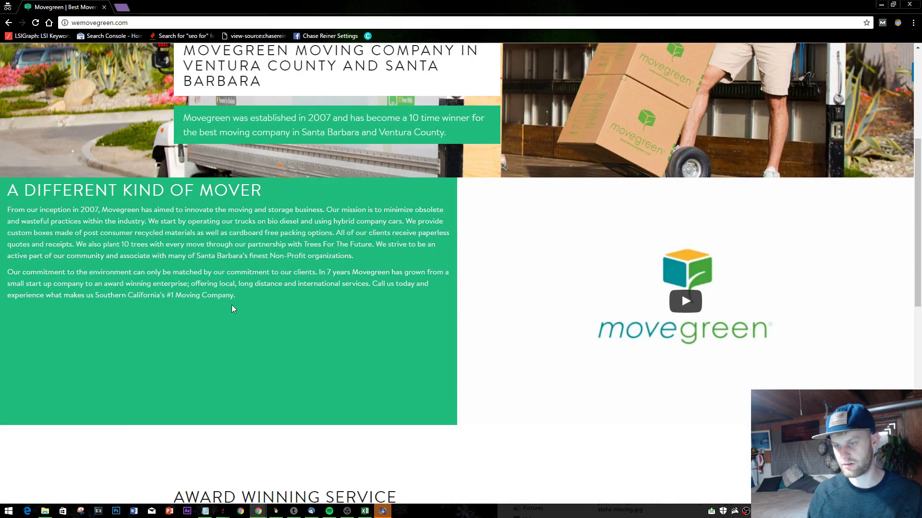
{"action": "scroll", "coordinate": [238, 288], "scroll_direction": "down", "scroll_amount": 10}
{"action": "scroll", "coordinate": [300, 312], "scroll_direction": "up", "scroll_amount": 3}
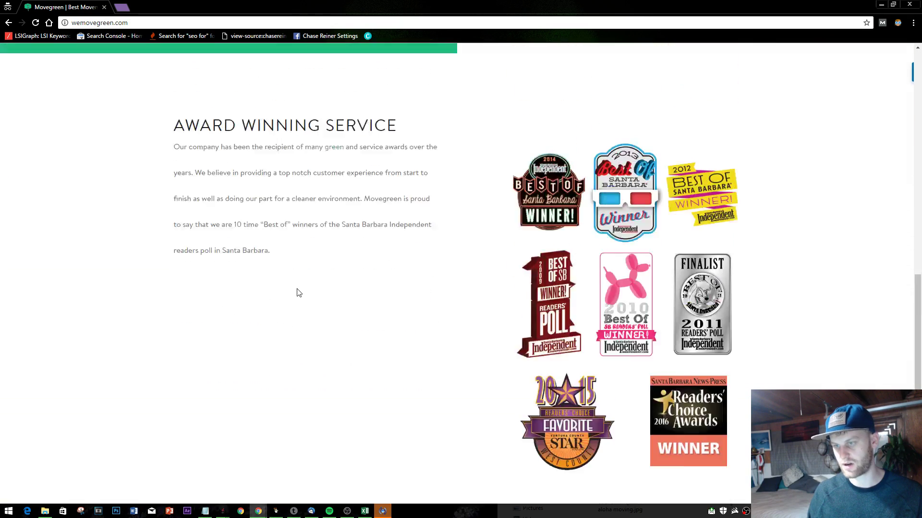
{"action": "scroll", "coordinate": [299, 293], "scroll_direction": "up", "scroll_amount": 1}
{"action": "left_click_drag", "start_coordinate": [174, 323], "coordinate": [175, 168]}
{"action": "scroll", "coordinate": [329, 280], "scroll_direction": "up", "scroll_amount": 8}
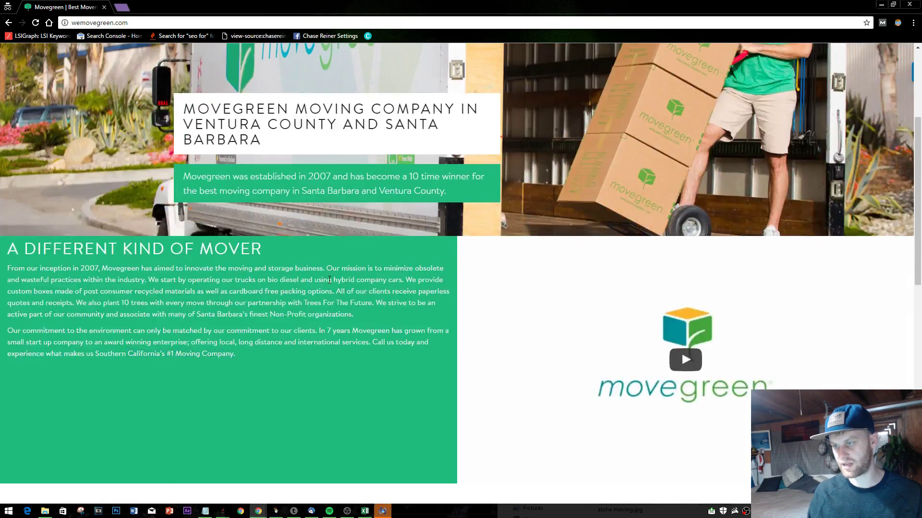
{"action": "double_click", "coordinate": [329, 280]}
{"action": "scroll", "coordinate": [536, 325], "scroll_direction": "up", "scroll_amount": 4}
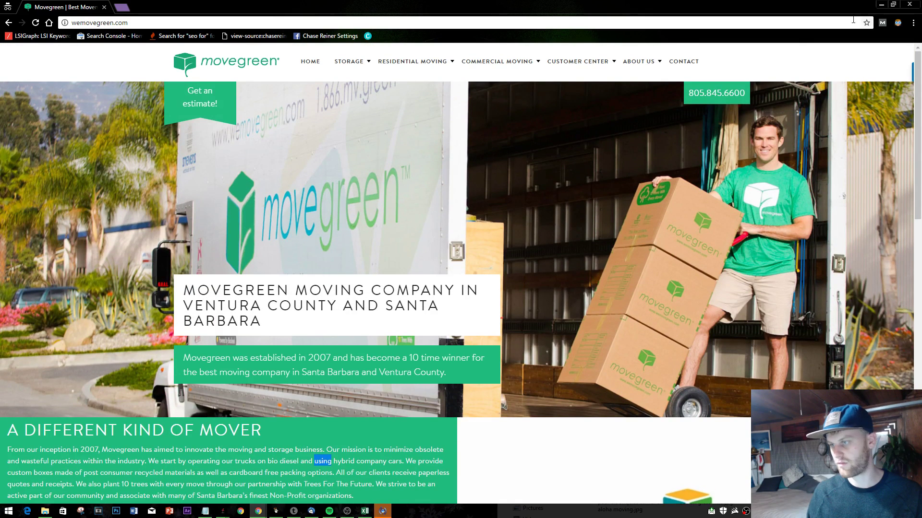
- Go to Movegreen's Local Moving page, then its Interstate & International Moving page
{"action": "mouse_move", "coordinate": [448, 70]}
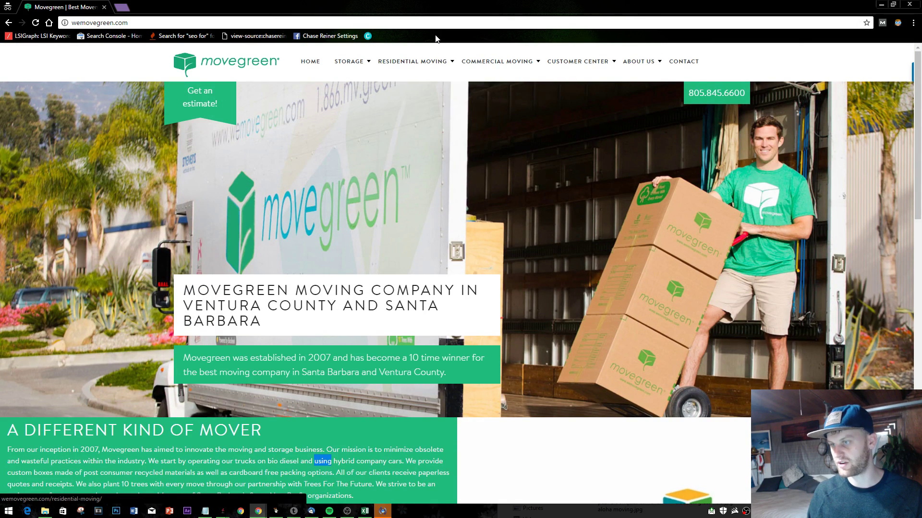
{"action": "mouse_move", "coordinate": [594, 79]}
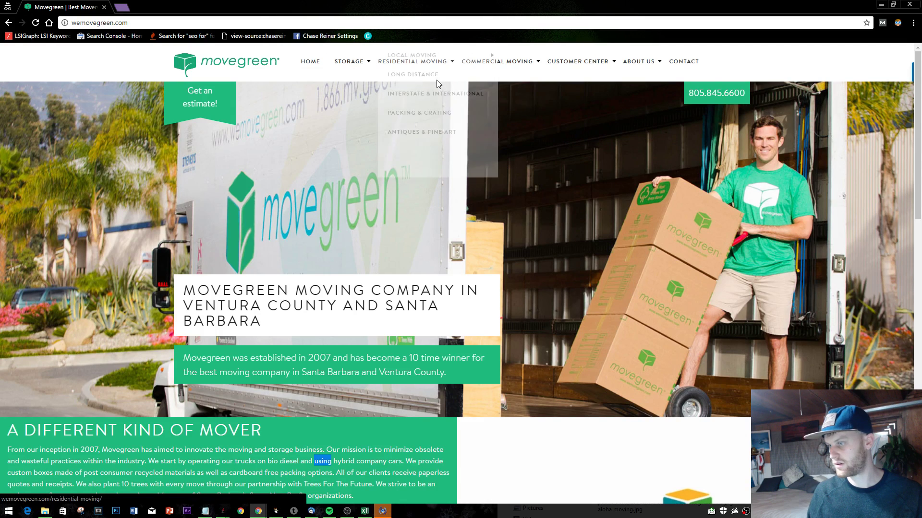
{"action": "left_click", "coordinate": [450, 94]}
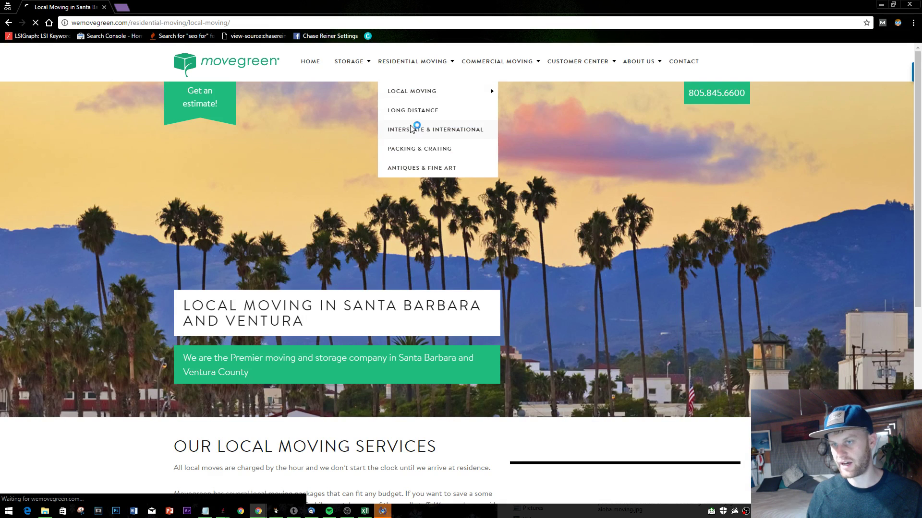
{"action": "left_click", "coordinate": [412, 128]}
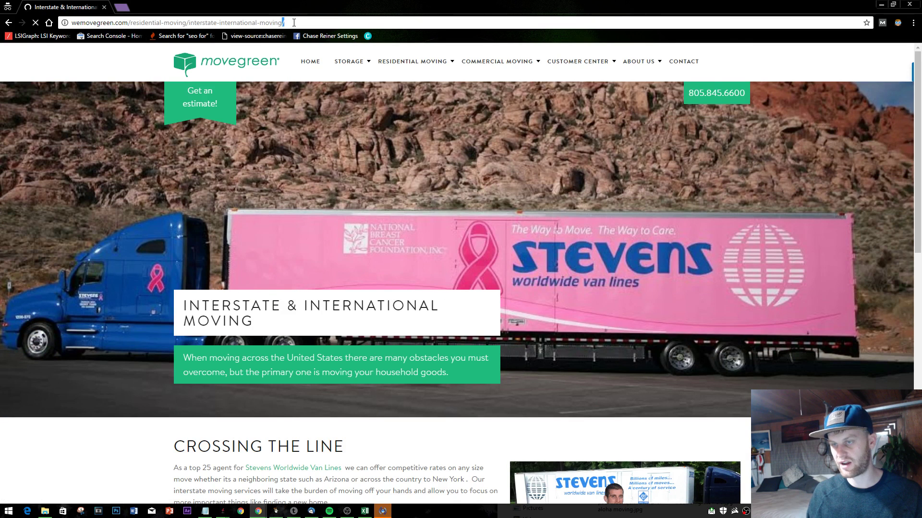
- Select the domain, folder and 'international' parts of the page URL to study its structure
{"action": "left_click_drag", "start_coordinate": [71, 22], "coordinate": [185, 22]}
{"action": "left_click", "coordinate": [319, 24]}
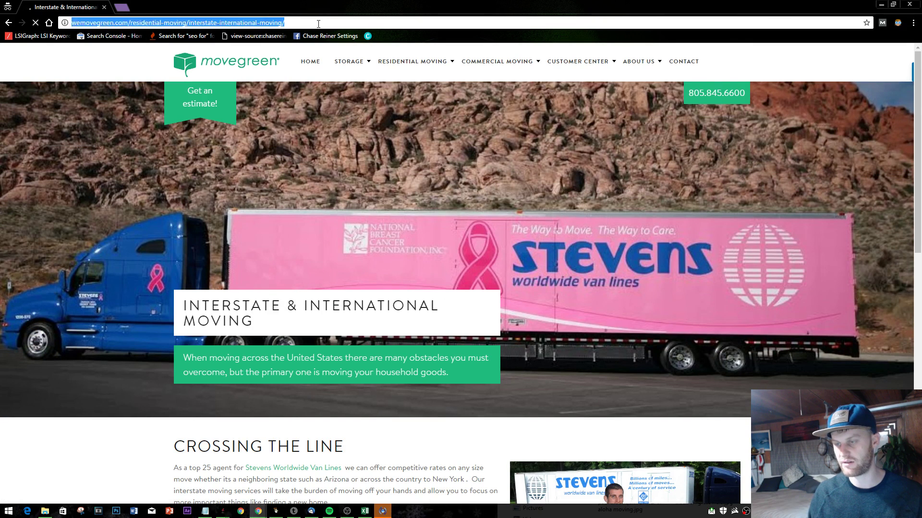
{"action": "key", "text": "shift+Left"}
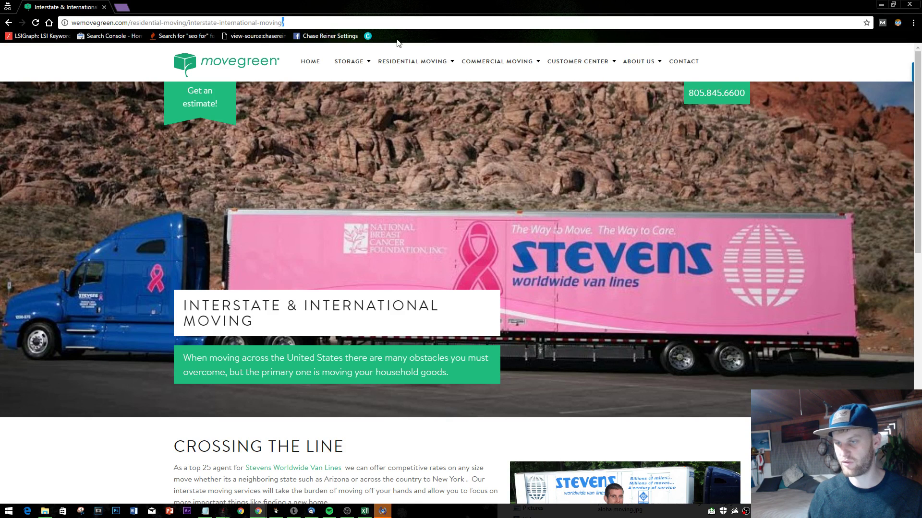
{"action": "double_click", "coordinate": [228, 22]}
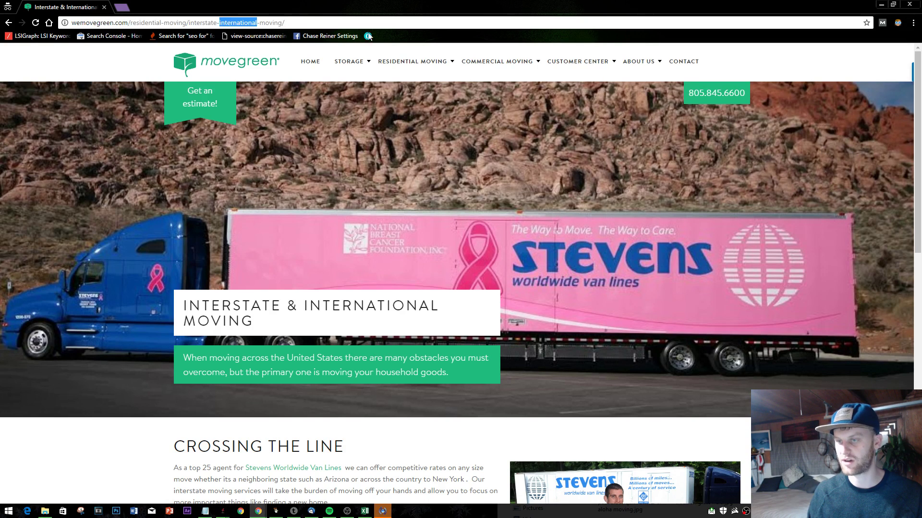
{"action": "mouse_move", "coordinate": [920, 136]}
{"action": "left_mouse_down"}
{"action": "mouse_move", "coordinate": [920, 317]}
{"action": "mouse_move", "coordinate": [920, 137]}
{"action": "left_mouse_up"}
{"action": "key", "text": "alt+Tab"}
- Run Organic Research on wemovegreen.com and copy its 'moving companies santa barbara' keyword
{"action": "scroll", "coordinate": [307, 139], "scroll_direction": "up", "scroll_amount": 2}
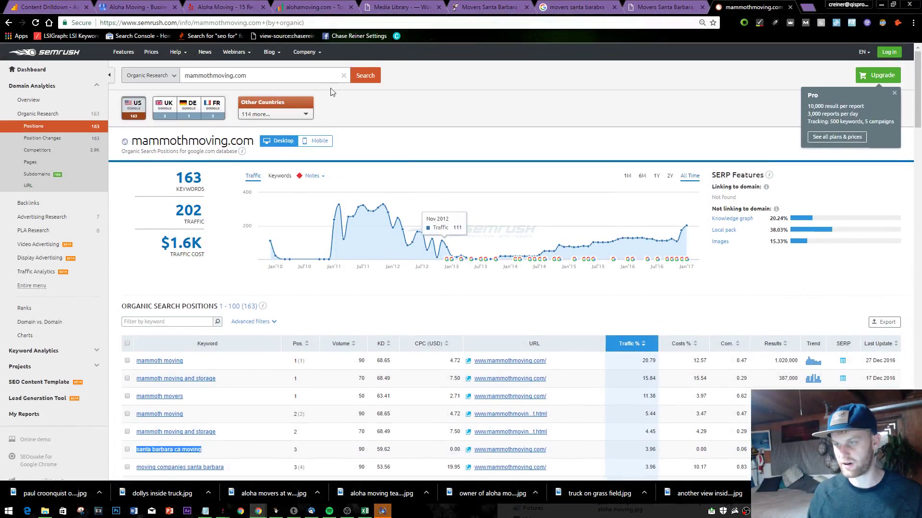
{"action": "left_click", "coordinate": [283, 79]}
{"action": "left_click", "coordinate": [365, 76]}
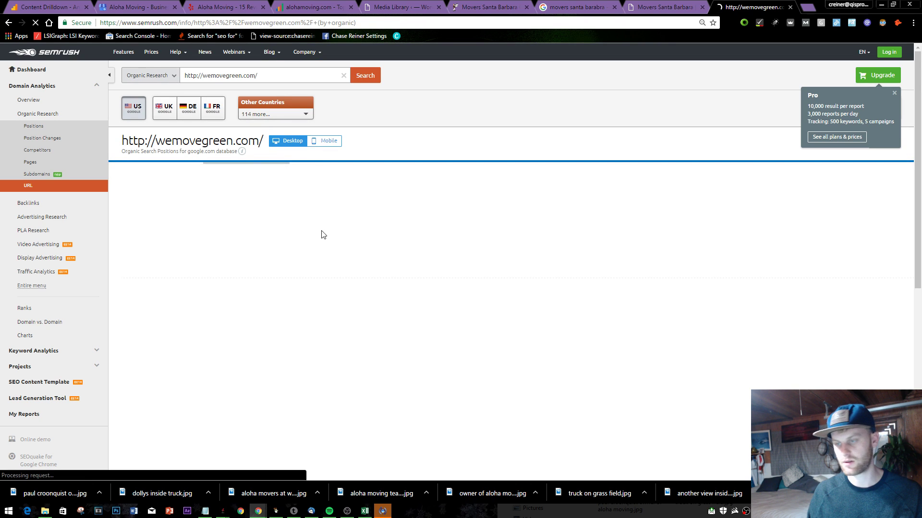
{"action": "scroll", "coordinate": [480, 264], "scroll_direction": "down", "scroll_amount": 1}
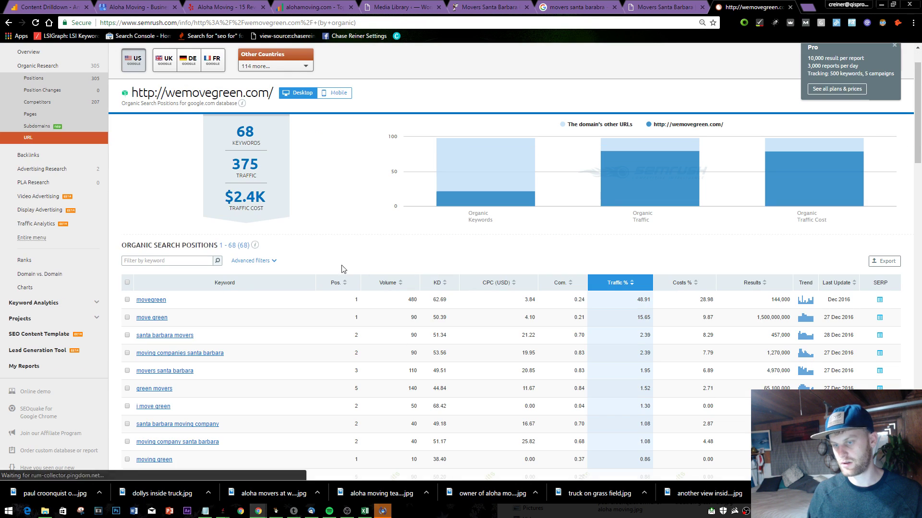
{"action": "scroll", "coordinate": [342, 269], "scroll_direction": "down", "scroll_amount": 2}
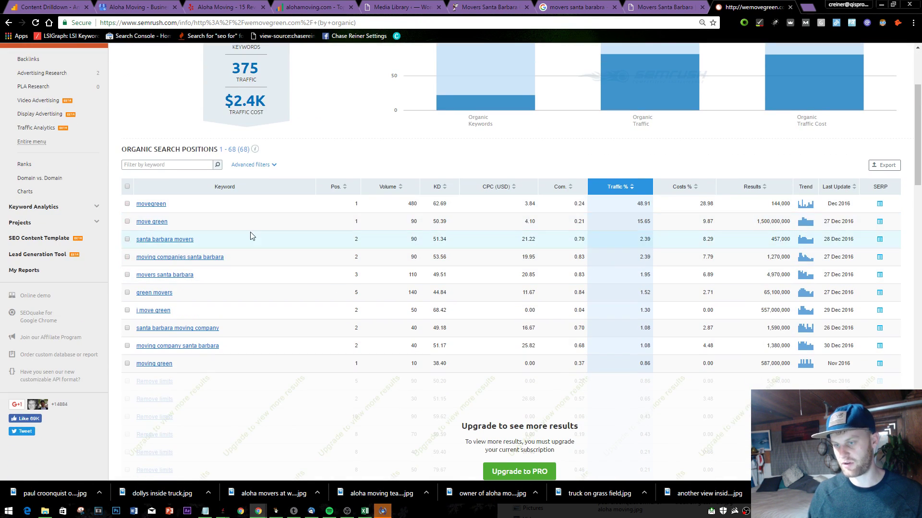
{"action": "left_click_drag", "start_coordinate": [150, 251], "coordinate": [135, 267]}
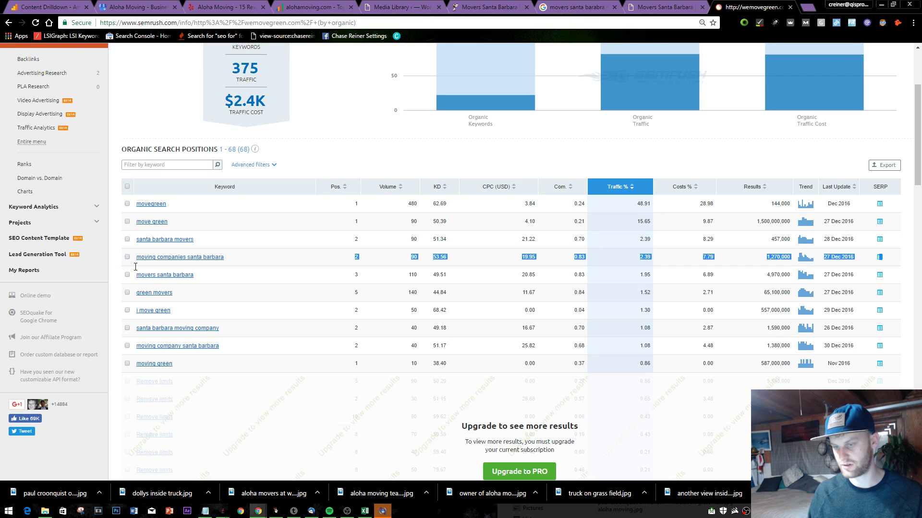
{"action": "key", "text": "ctrl+c"}
{"action": "key", "text": "ctrl+shift+n"}
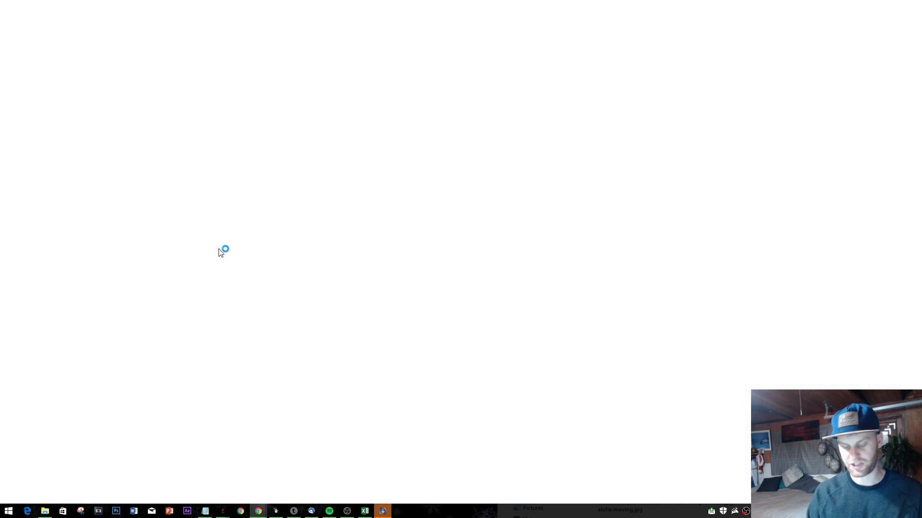
- Search 'moving companies santa barbara' privately and go to the second results page
{"action": "key", "text": "ctrl+v"}
{"action": "key", "text": "Return"}
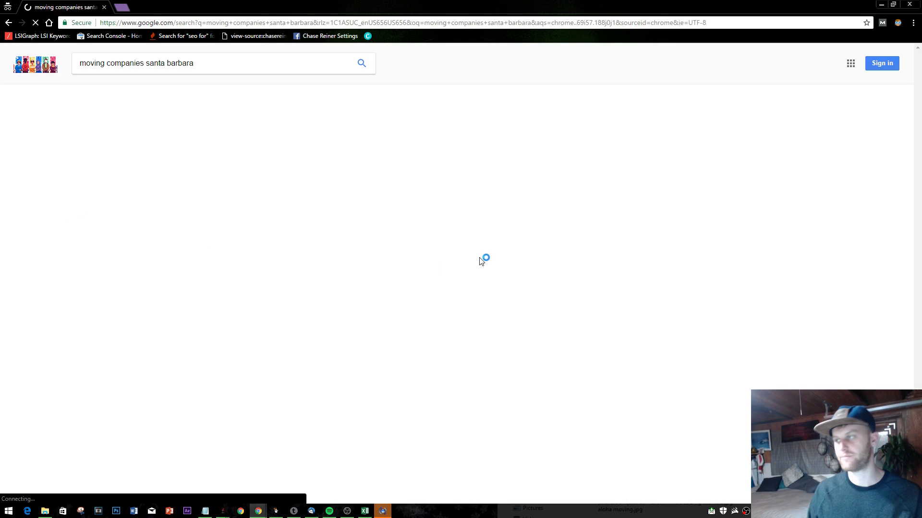
{"action": "scroll", "coordinate": [349, 265], "scroll_direction": "down", "scroll_amount": 4}
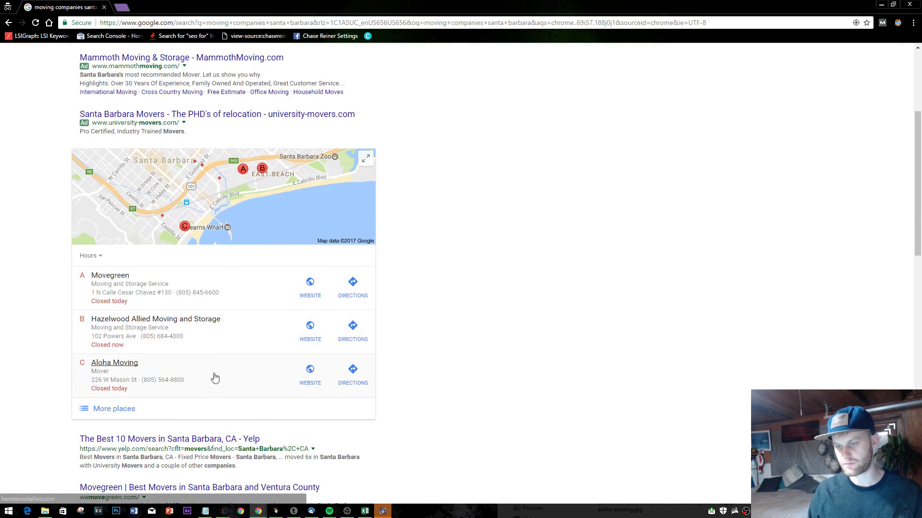
{"action": "scroll", "coordinate": [181, 377], "scroll_direction": "down", "scroll_amount": 7}
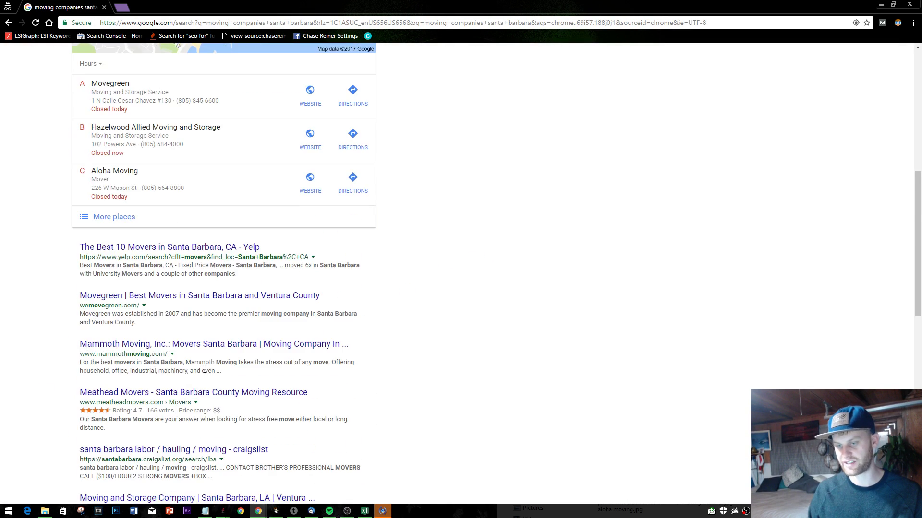
{"action": "scroll", "coordinate": [142, 346], "scroll_direction": "down", "scroll_amount": 9}
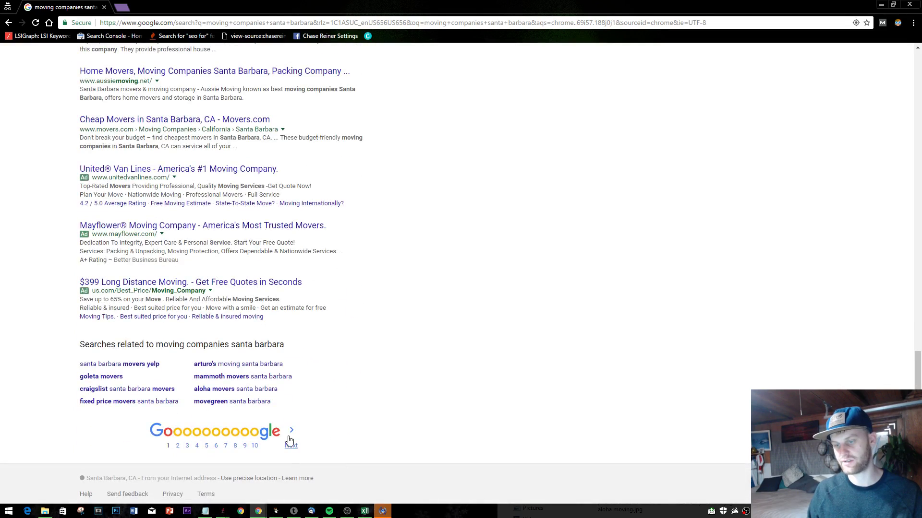
{"action": "left_click", "coordinate": [289, 440]}
{"action": "scroll", "coordinate": [295, 442], "scroll_direction": "down", "scroll_amount": 4}
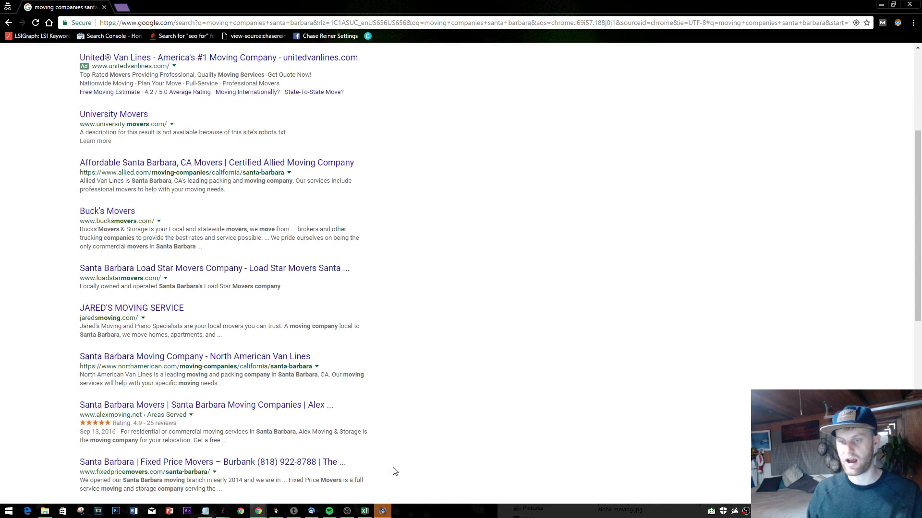
{"action": "key", "text": "alt+Tab"}
{"action": "key", "text": "alt+Tab"}
{"action": "key", "text": "alt+Tab"}
{"action": "key", "text": "alt+Tab"}
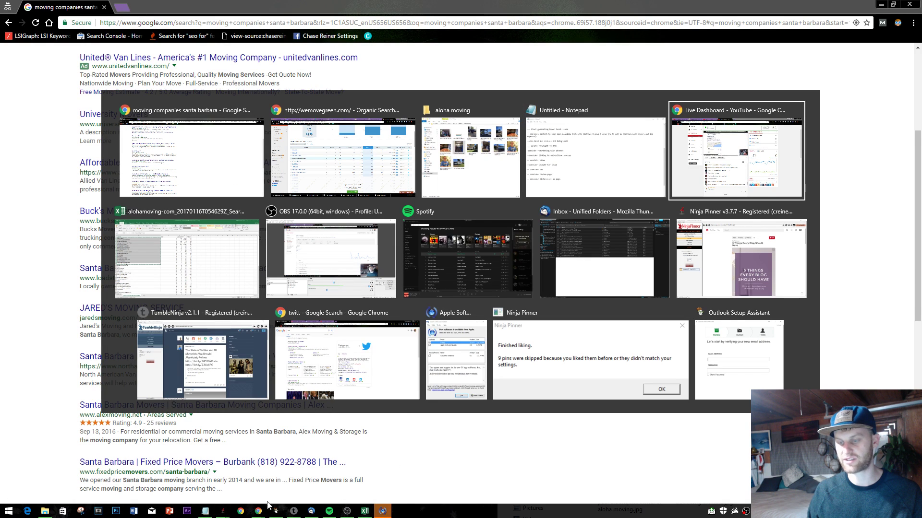
- Append '-- ask for SEM budget' to the Notepad to-do list, then return to Chrome
{"action": "left_click", "coordinate": [204, 511]}
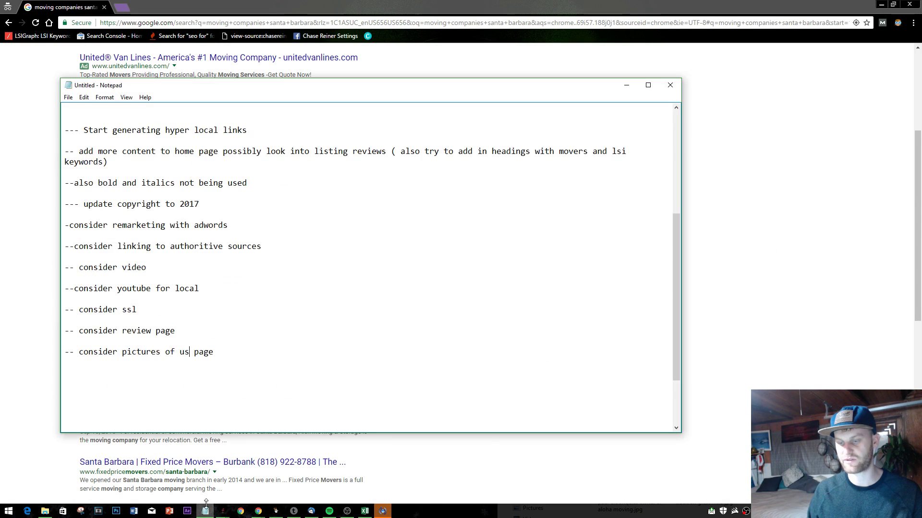
{"action": "left_click", "coordinate": [261, 374]}
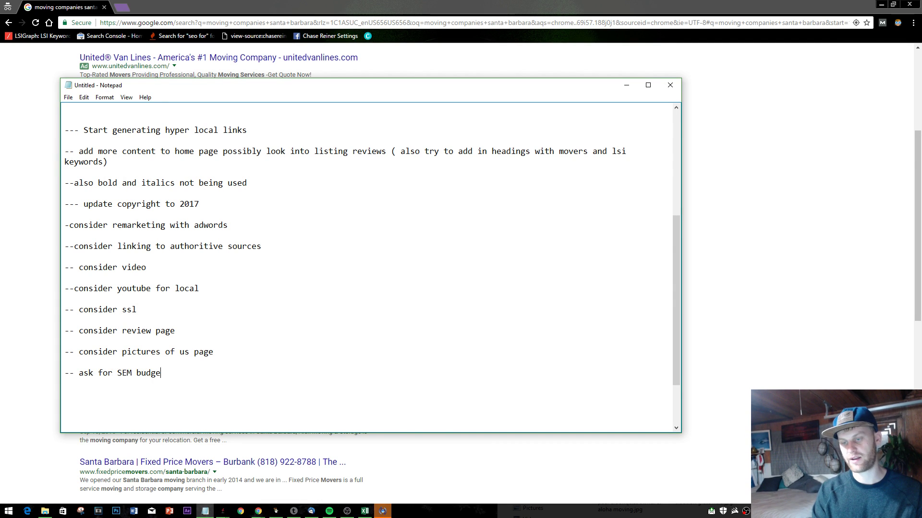
{"action": "left_click", "coordinate": [838, 107]}
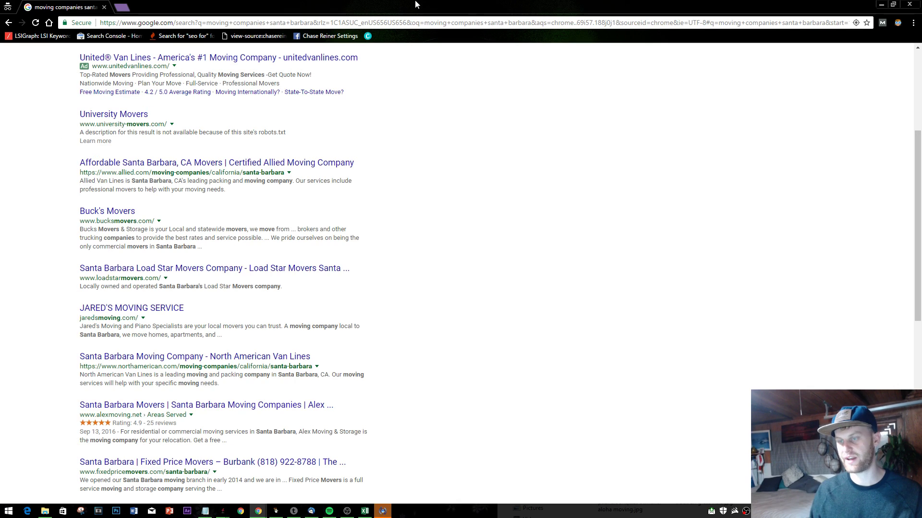
{"action": "scroll", "coordinate": [549, 355], "scroll_direction": "up", "scroll_amount": 4}
- Close the private window plus the Mammoth Moving and wemovegreen report tabs
{"action": "left_click", "coordinate": [919, 4]}
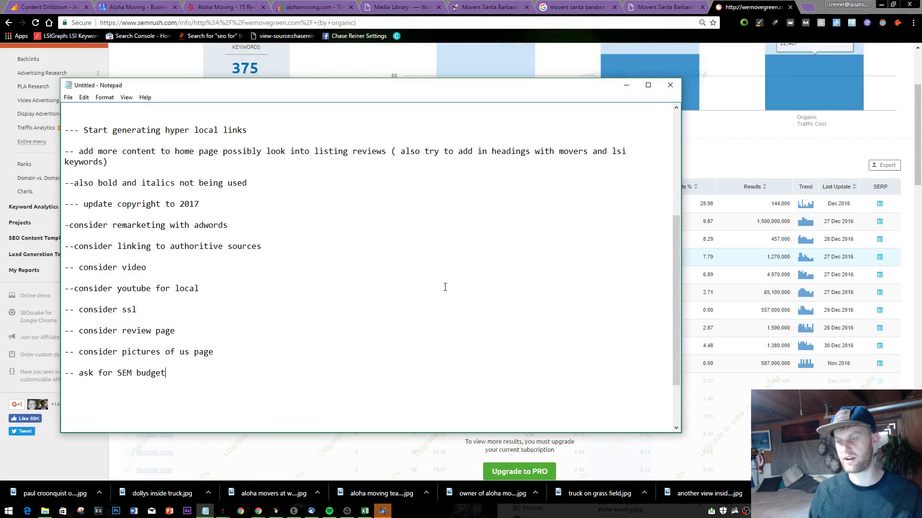
{"action": "left_click", "coordinate": [720, 120]}
{"action": "left_click", "coordinate": [705, 5]}
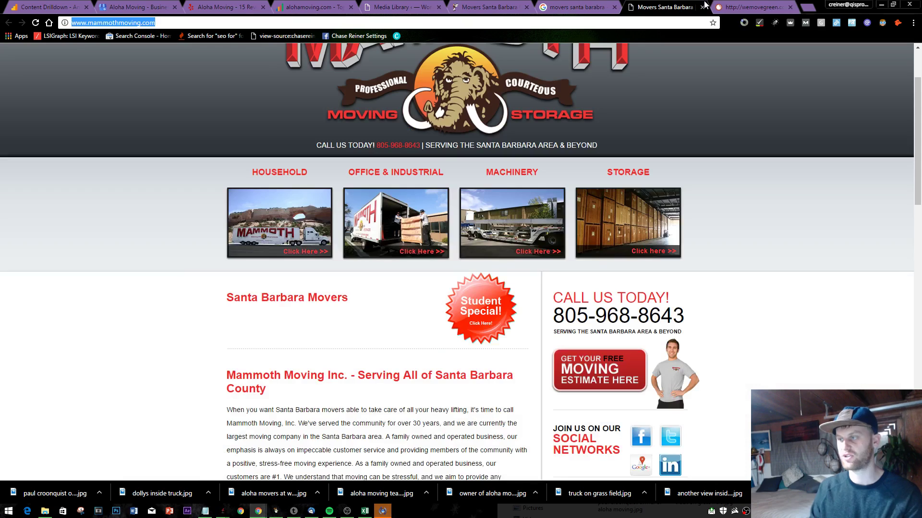
{"action": "left_click", "coordinate": [702, 7]}
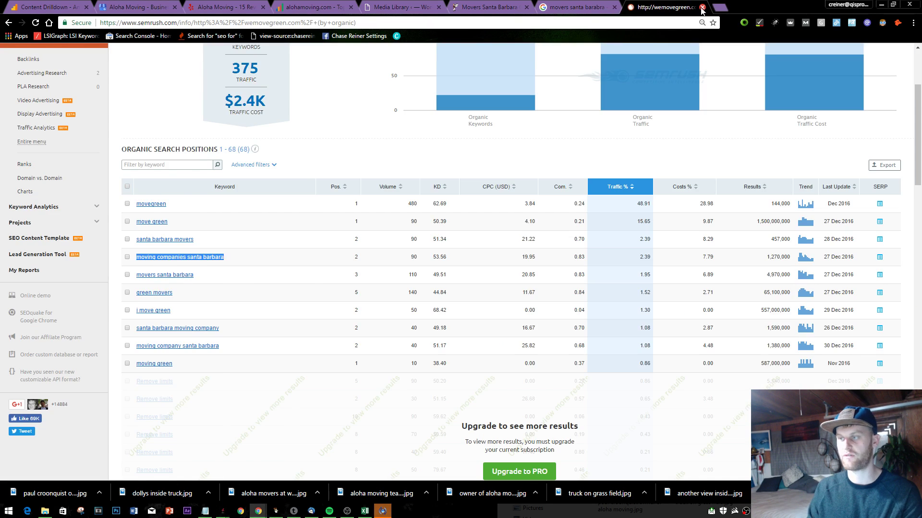
{"action": "left_click", "coordinate": [702, 7]}
- Search movers santa barbara, then flip between the Aloha Moving homepage and WordPress media library
{"action": "scroll", "coordinate": [481, 216], "scroll_direction": "up", "scroll_amount": 13}
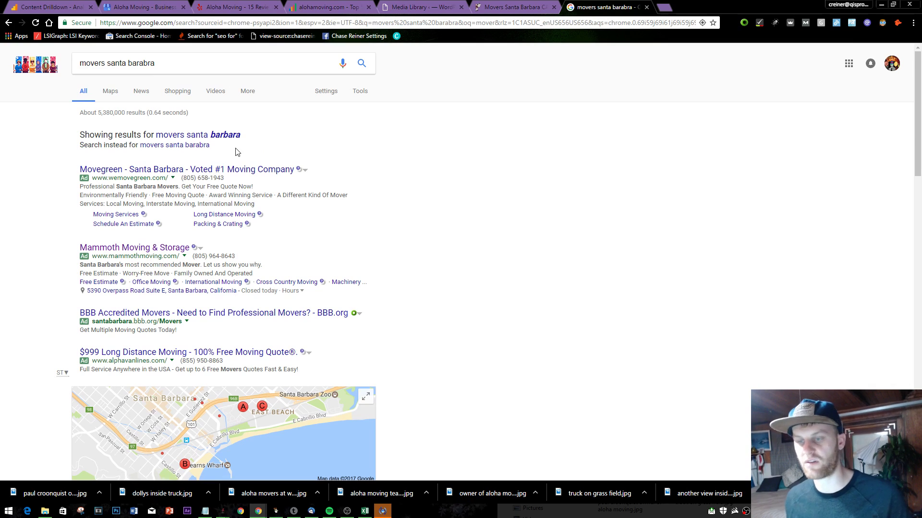
{"action": "left_click", "coordinate": [225, 136]}
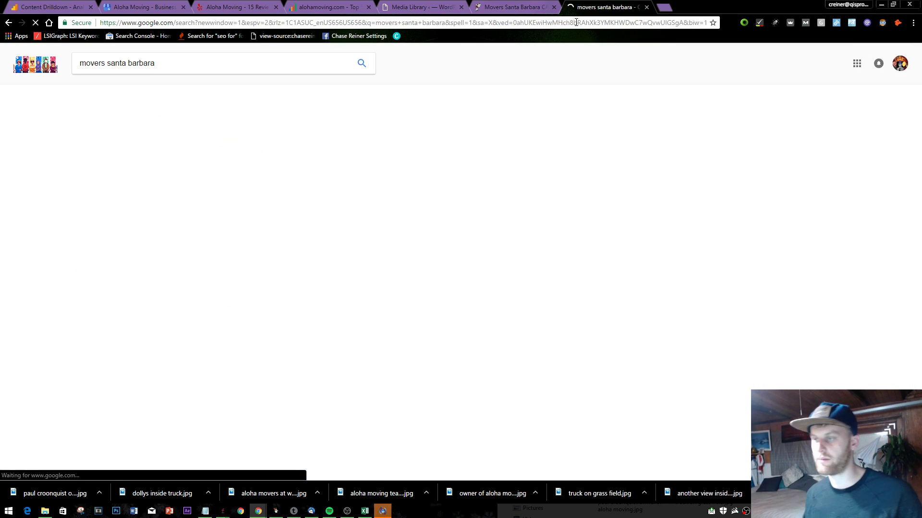
{"action": "left_click", "coordinate": [514, 7]}
{"action": "scroll", "coordinate": [582, 116], "scroll_direction": "up", "scroll_amount": 15}
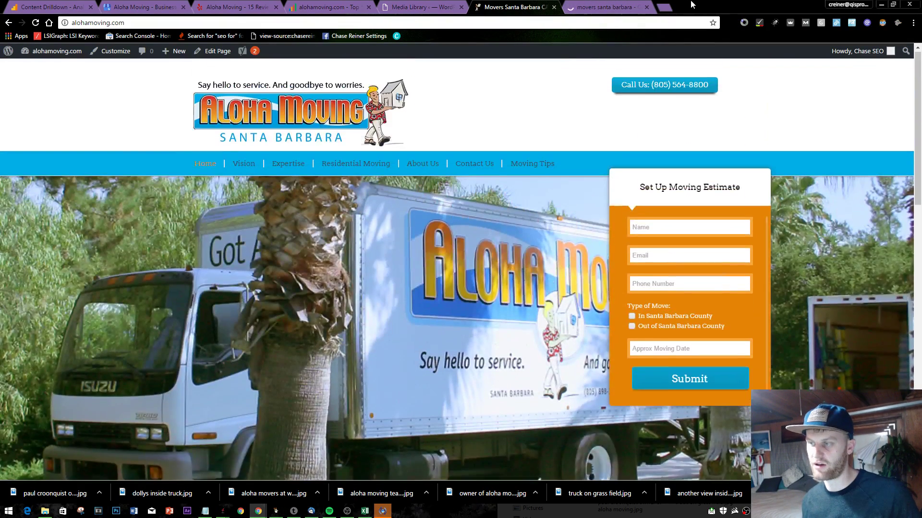
{"action": "left_click", "coordinate": [422, 6]}
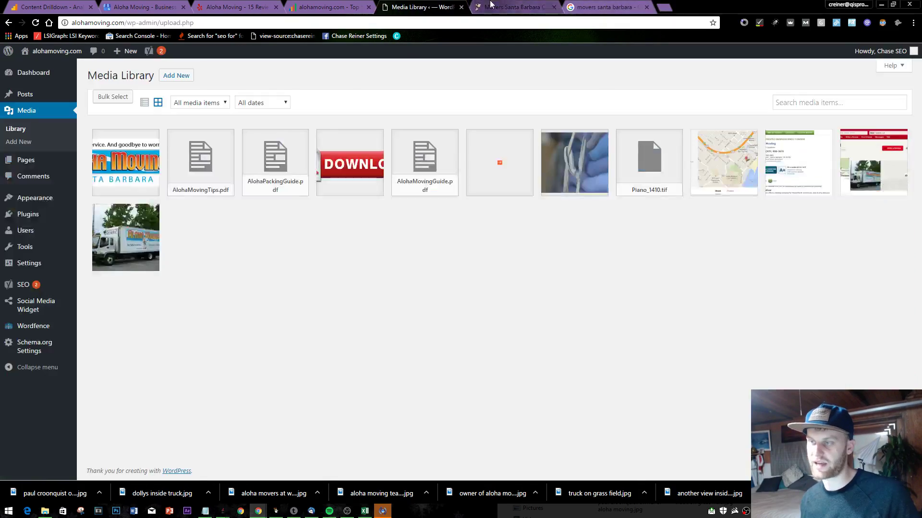
{"action": "left_click", "coordinate": [485, 7]}
{"action": "left_click", "coordinate": [437, 6]}
{"action": "left_click", "coordinate": [551, 12]}
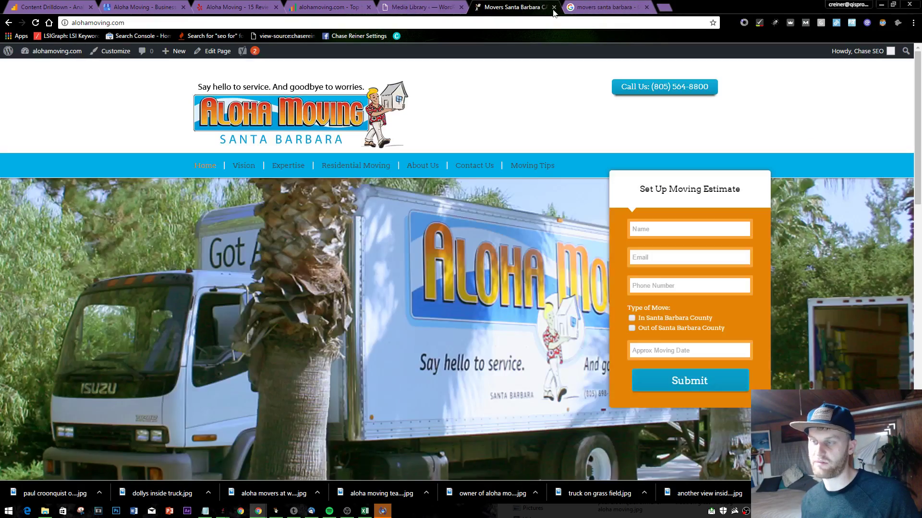
{"action": "scroll", "coordinate": [485, 173], "scroll_direction": "down", "scroll_amount": 6}
- Review the movers santa barbara map pack alongside the Notepad to-do notes
{"action": "key", "text": "ctrl+Tab"}
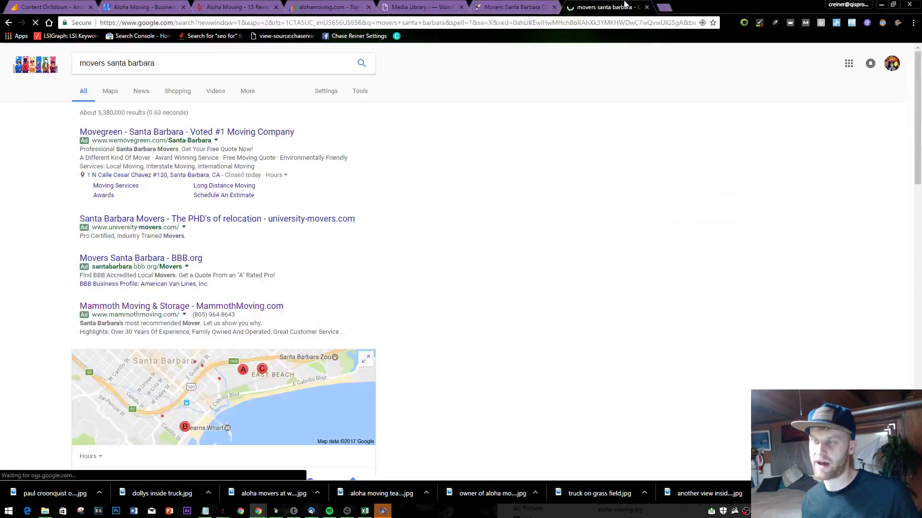
{"action": "scroll", "coordinate": [468, 246], "scroll_direction": "down", "scroll_amount": 10}
{"action": "scroll", "coordinate": [403, 240], "scroll_direction": "up", "scroll_amount": 5}
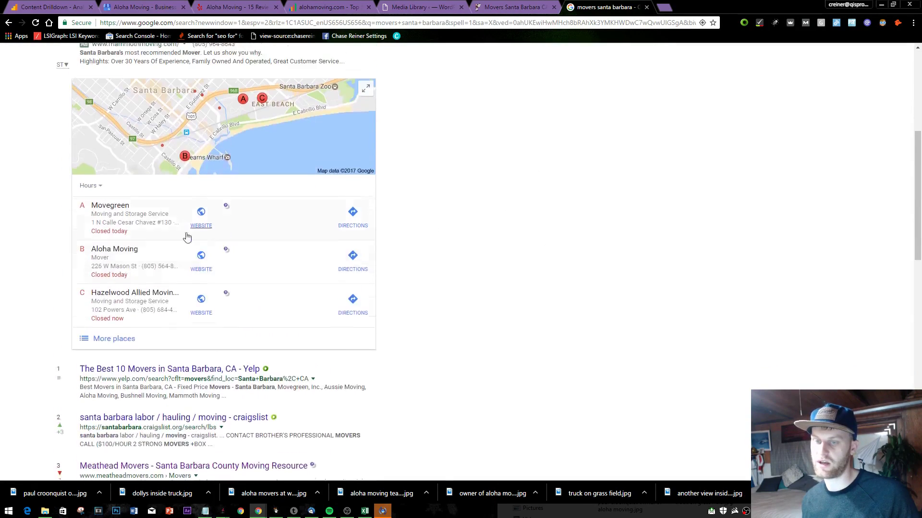
{"action": "key", "text": "alt+Tab"}
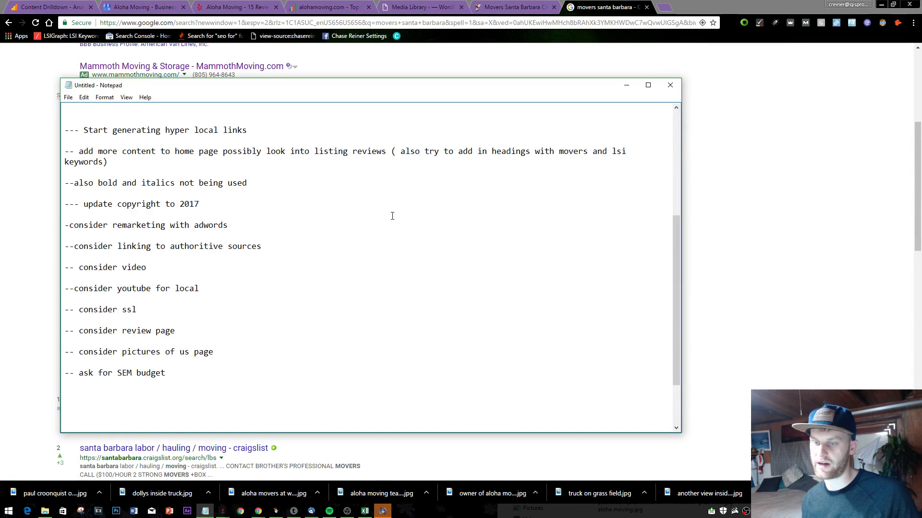
{"action": "key", "text": "alt+Tab"}
{"action": "key", "text": "alt+Tab"}
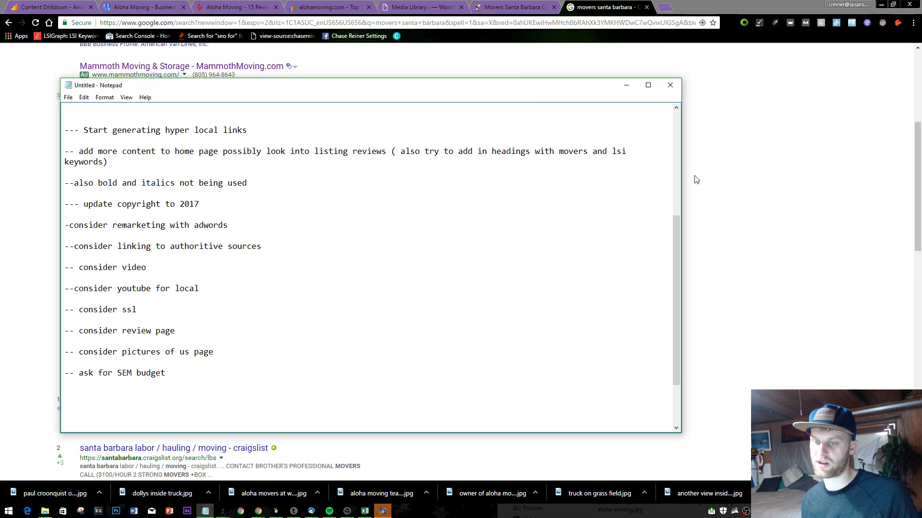
{"action": "scroll", "coordinate": [481, 214], "scroll_direction": "up", "scroll_amount": 6}
- Return to the browser and settle on the SEOprofiler Top 5 Link Finder tab
{"action": "left_click", "coordinate": [772, 145]}
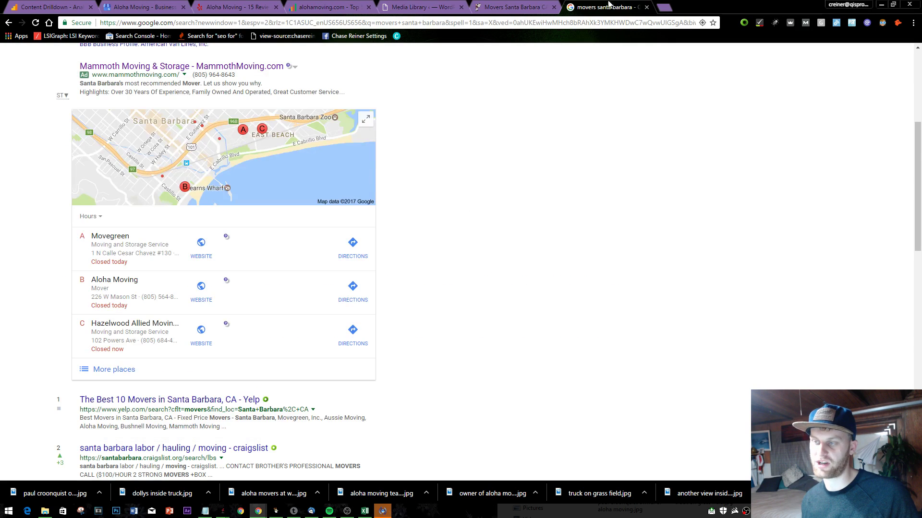
{"action": "left_click", "coordinate": [513, 6]}
{"action": "left_click", "coordinate": [328, 6]}
{"action": "left_click", "coordinate": [423, 6]}
{"action": "left_click", "coordinate": [328, 6]}
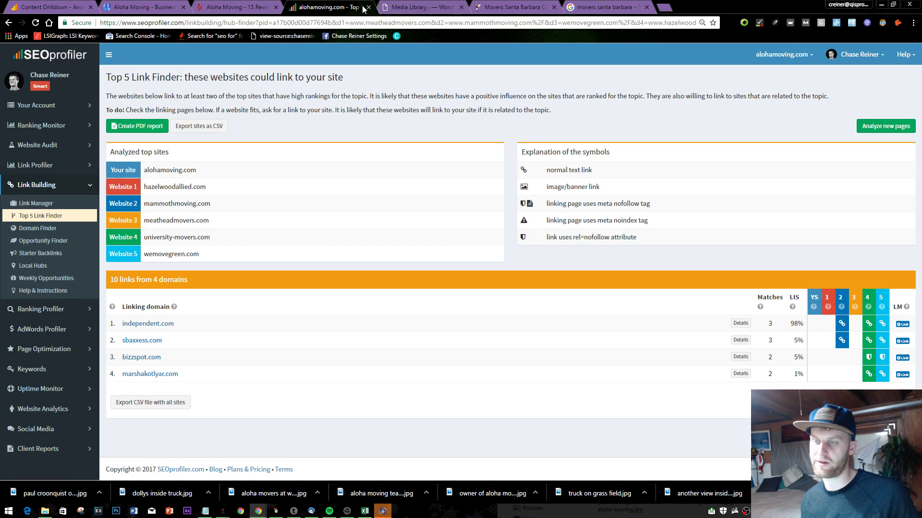
- Cycle through the Yelp, Google My Business, SEOprofiler and Media Library tabs, ending at the Aloha Moving site footer
{"action": "left_click", "coordinate": [235, 6]}
{"action": "left_click", "coordinate": [144, 7]}
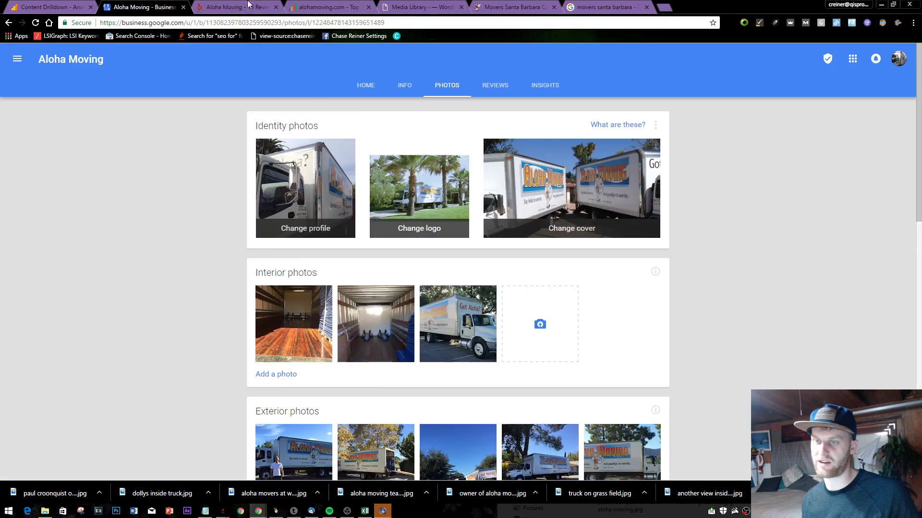
{"action": "left_click", "coordinate": [234, 6]}
{"action": "left_click", "coordinate": [327, 6]}
{"action": "left_click", "coordinate": [423, 7]}
{"action": "left_click", "coordinate": [527, 7]}
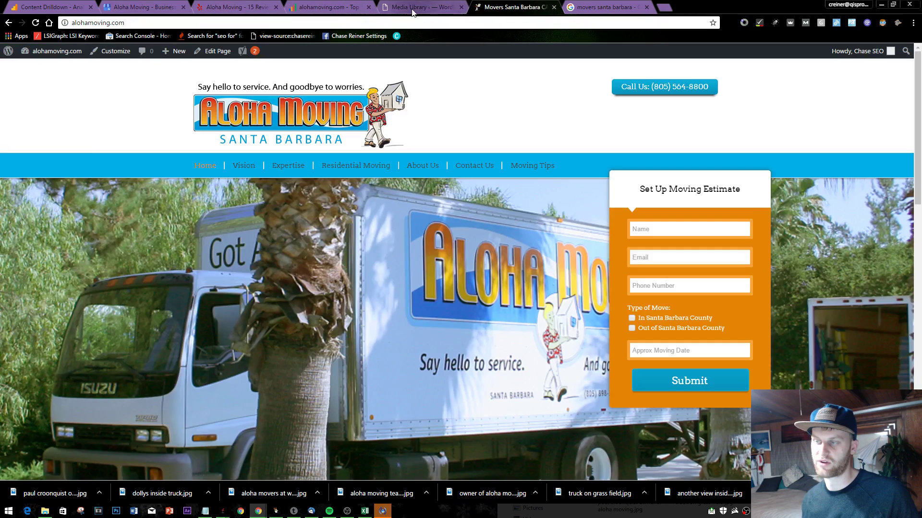
{"action": "left_click", "coordinate": [424, 7]}
{"action": "left_click", "coordinate": [514, 7]}
{"action": "scroll", "coordinate": [455, 283], "scroll_direction": "down", "scroll_amount": 8}
{"action": "scroll", "coordinate": [455, 283], "scroll_direction": "down", "scroll_amount": 6}
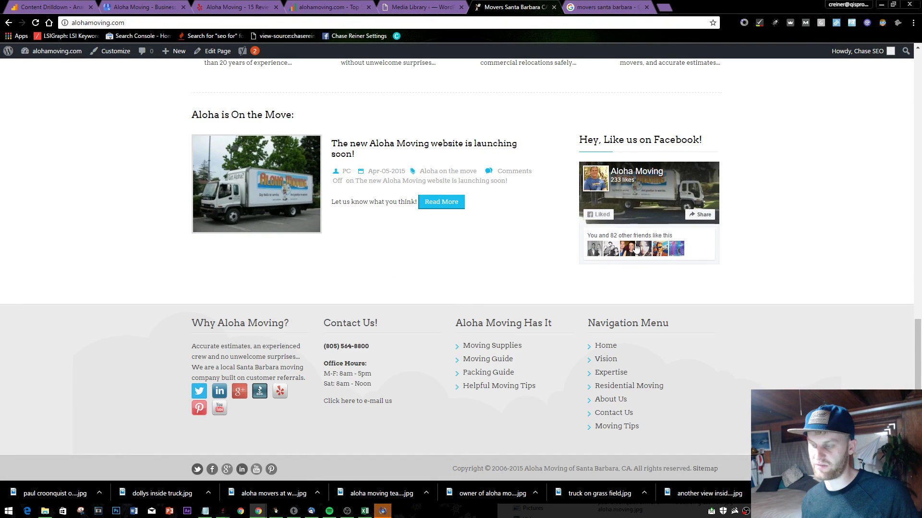
- Open the footer's Facebook box in a new tab and check the page's notifications
{"action": "right_click", "coordinate": [646, 176]}
{"action": "left_click", "coordinate": [624, 180]}
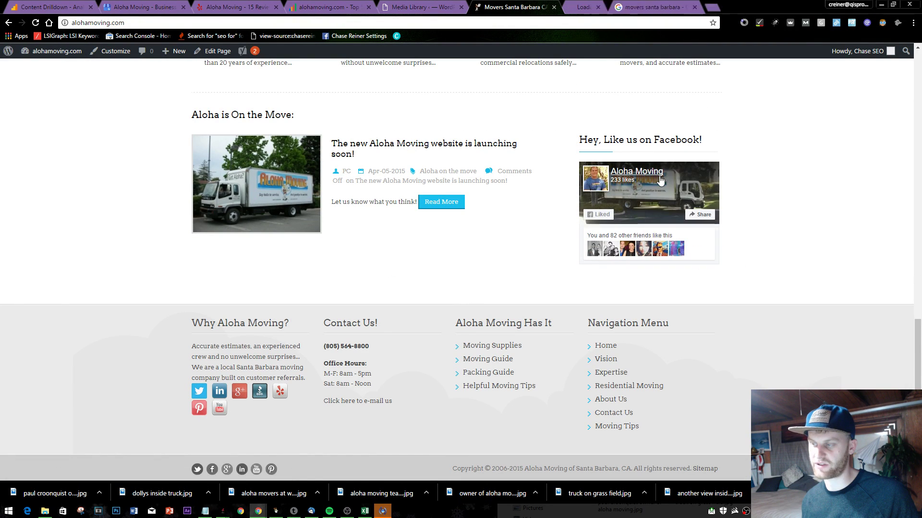
{"action": "left_click", "coordinate": [624, 8]}
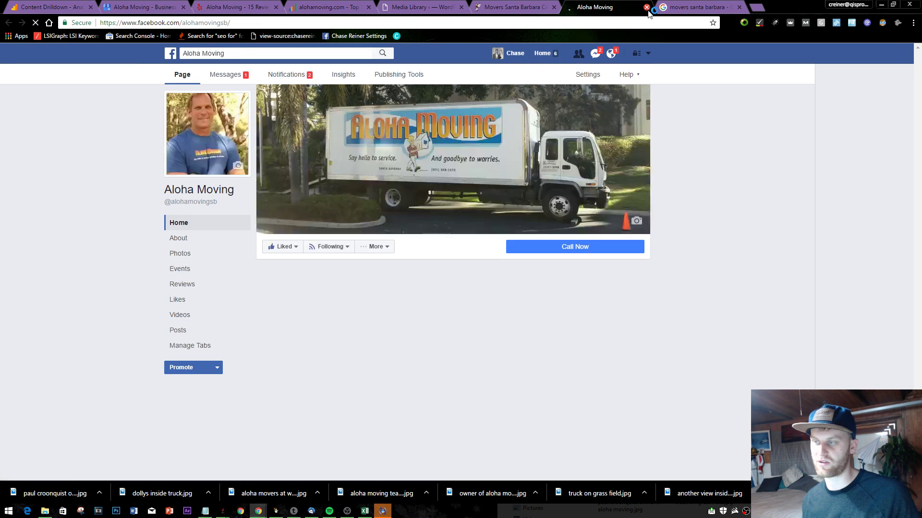
{"action": "left_click", "coordinate": [612, 52]}
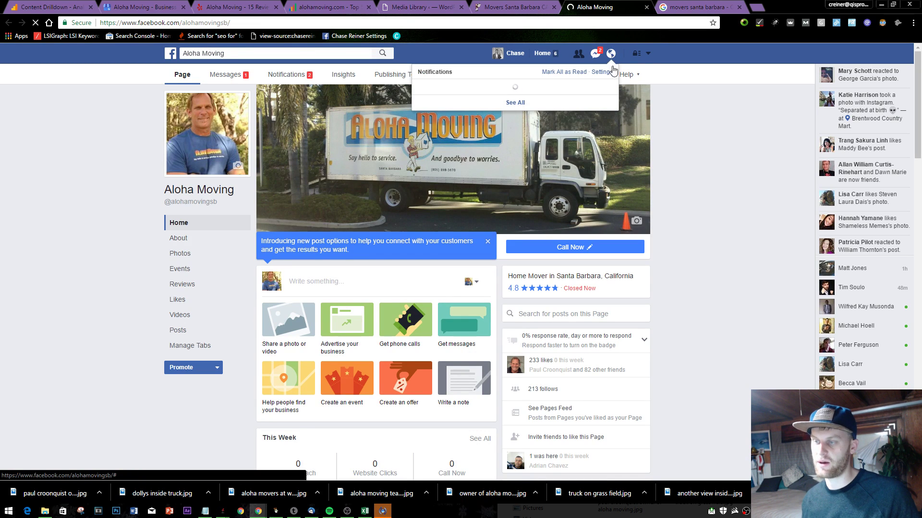
{"action": "left_click", "coordinate": [684, 105]}
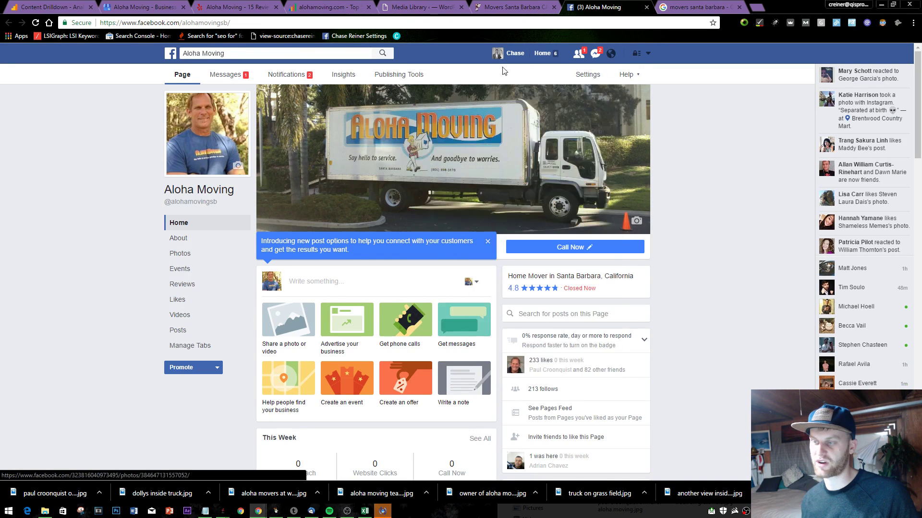
- Look over the Aloha Moving Facebook page's extra actions, then close its tab
{"action": "scroll", "coordinate": [504, 144], "scroll_direction": "down", "scroll_amount": 10}
{"action": "left_click", "coordinate": [375, 97]}
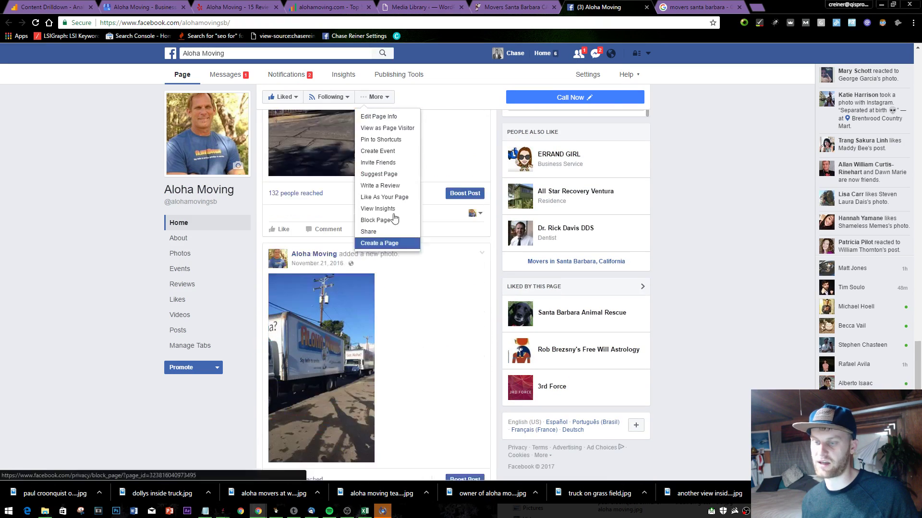
{"action": "key", "text": "Escape"}
{"action": "scroll", "coordinate": [350, 214], "scroll_direction": "up", "scroll_amount": 10}
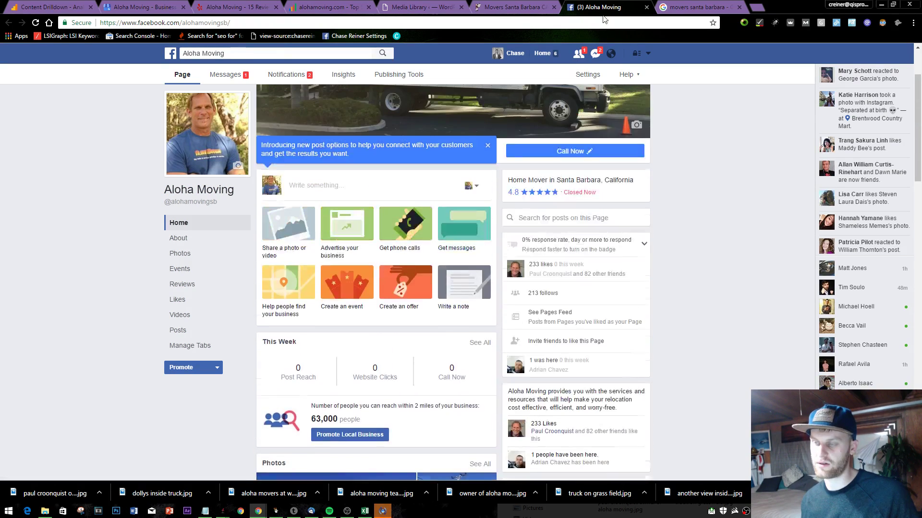
{"action": "left_click", "coordinate": [646, 7]}
{"action": "key", "text": "alt+Tab"}
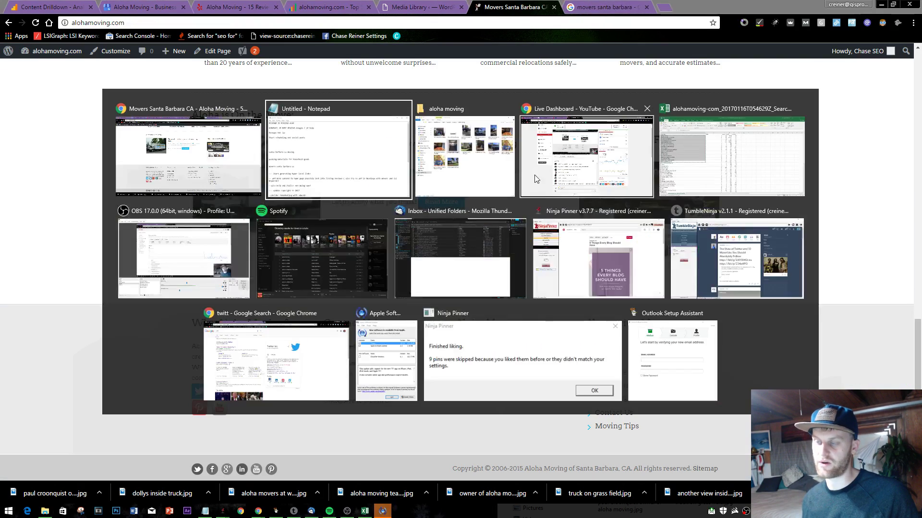
- Add '-- outsourcing craiglist posts' below the SEM budget note and return to the movers santa barbara results
{"action": "scroll", "coordinate": [336, 259], "scroll_direction": "down", "scroll_amount": 4}
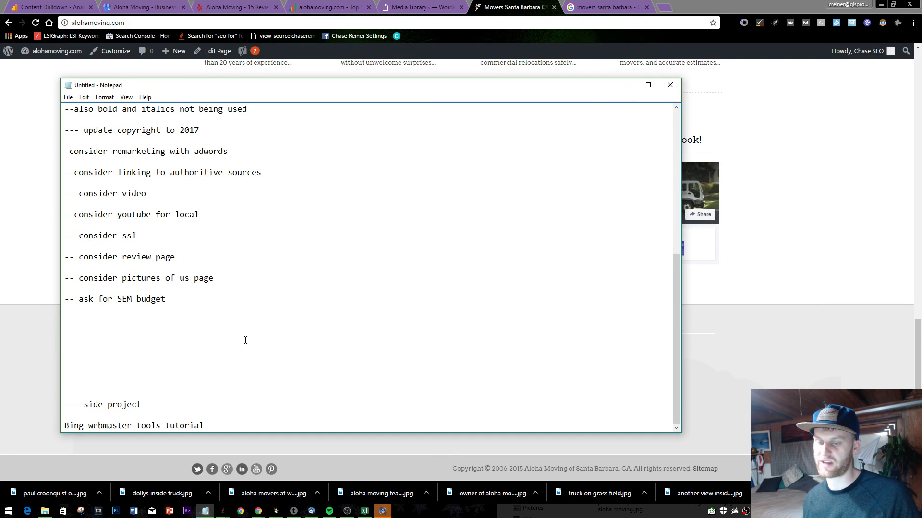
{"action": "key", "text": "BackSpace"}
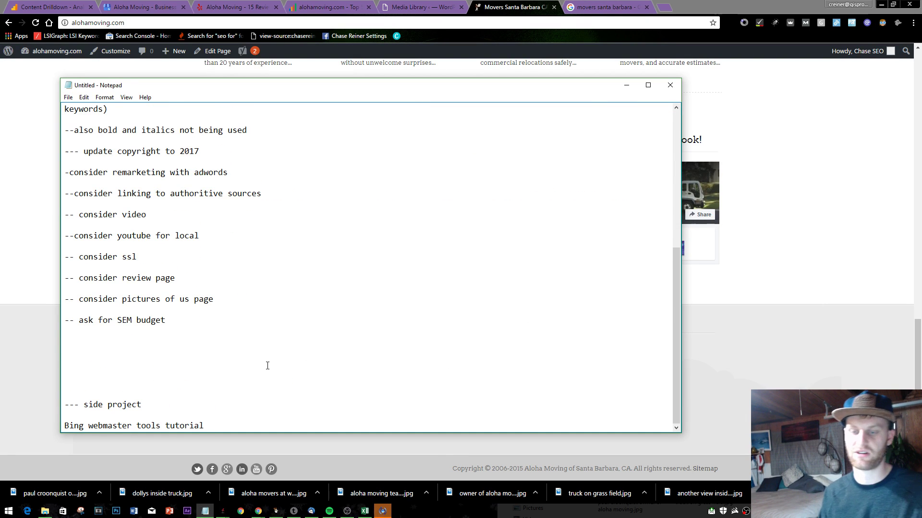
{"action": "type", "text": "C"}
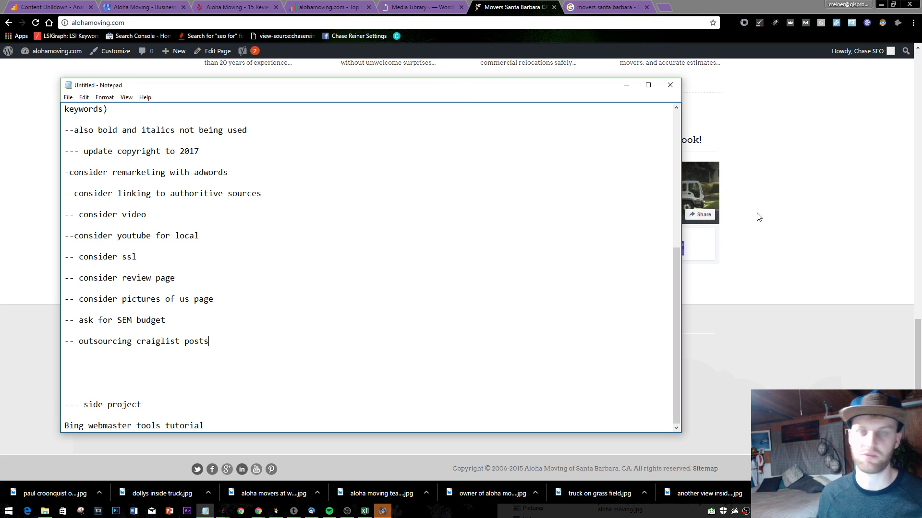
{"action": "left_click", "coordinate": [626, 85]}
{"action": "left_click", "coordinate": [608, 7]}
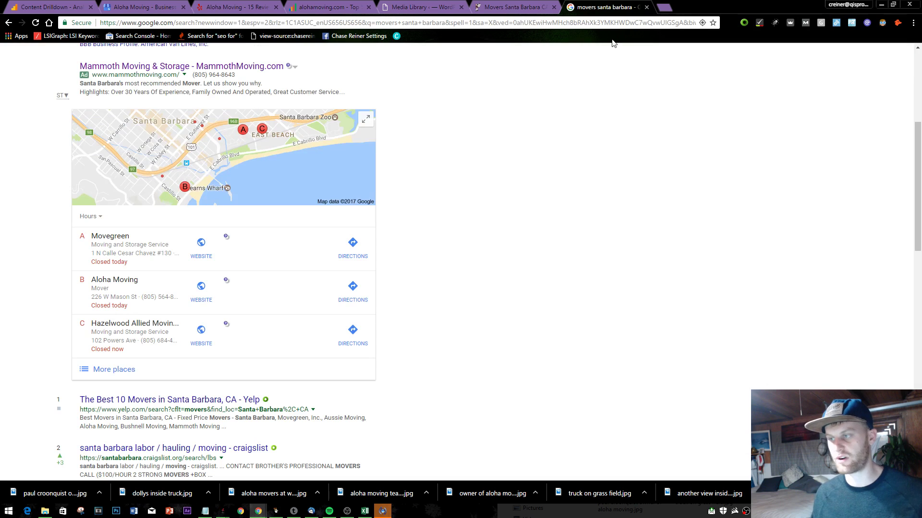
- Open Craigslist and switch the city from Bakersfield to Santa Barbara, CA
{"action": "key", "text": "ctrl+l"}
{"action": "type", "text": "craigslist.org"}
{"action": "key", "text": "Return"}
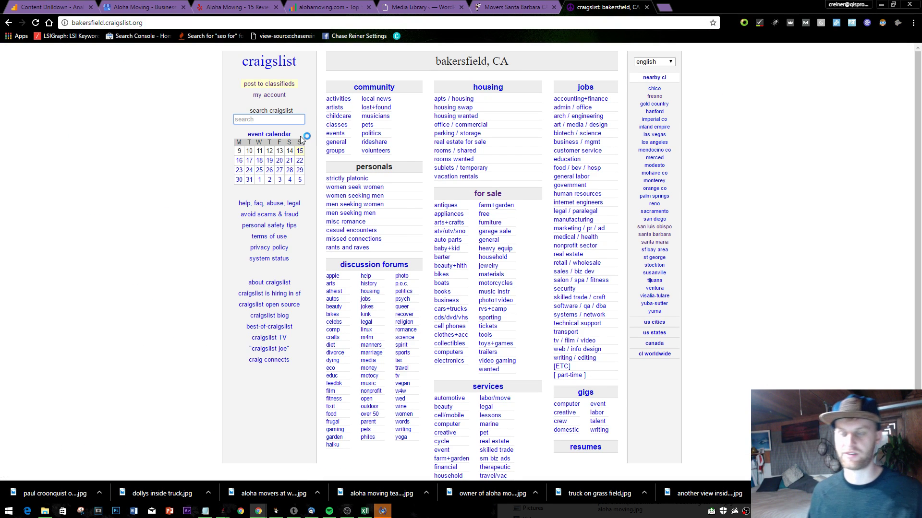
{"action": "type", "text": "movers santa bar"}
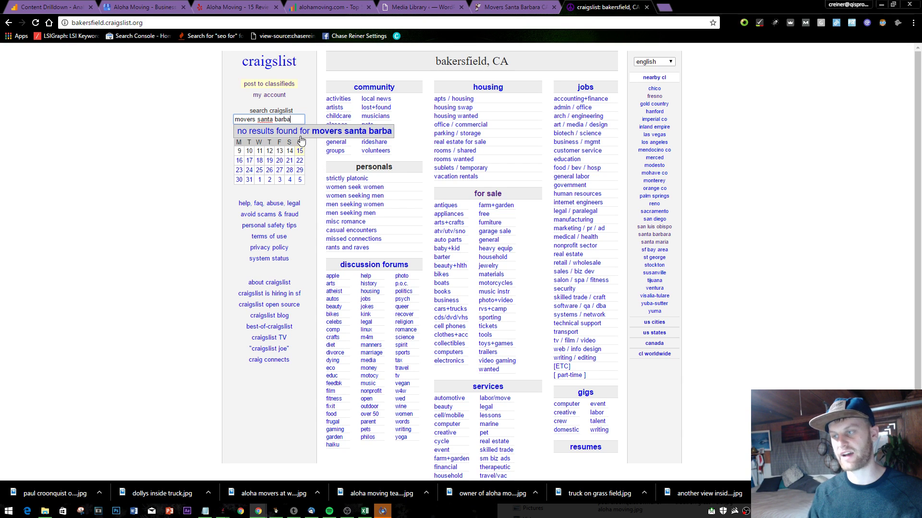
{"action": "left_click", "coordinate": [448, 66]}
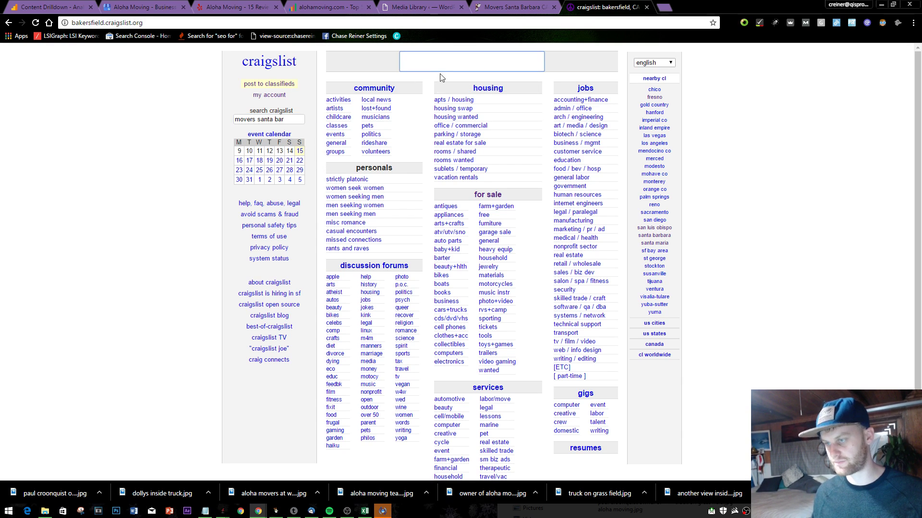
{"action": "type", "text": "santa barbara"}
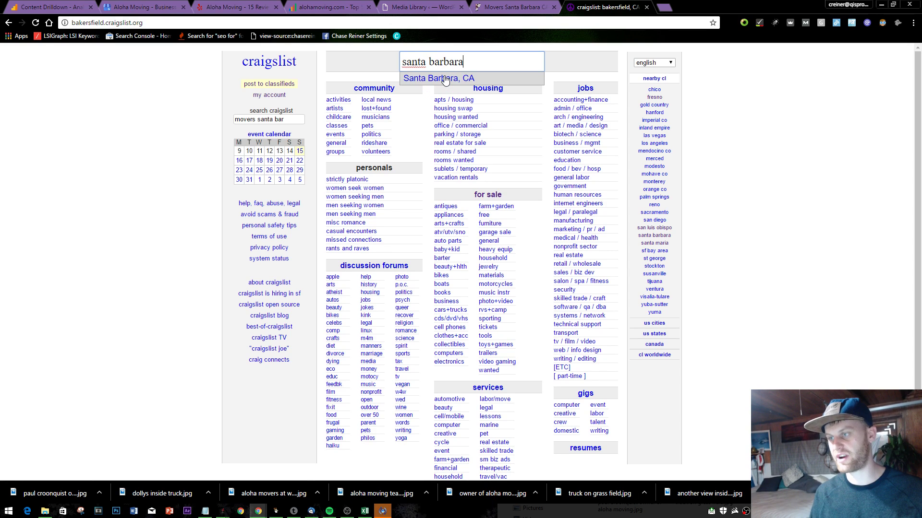
{"action": "left_click", "coordinate": [445, 80]}
- Search Santa Barbara services for 'movers' and scroll through the 1579 ads
{"action": "type", "text": "s"}
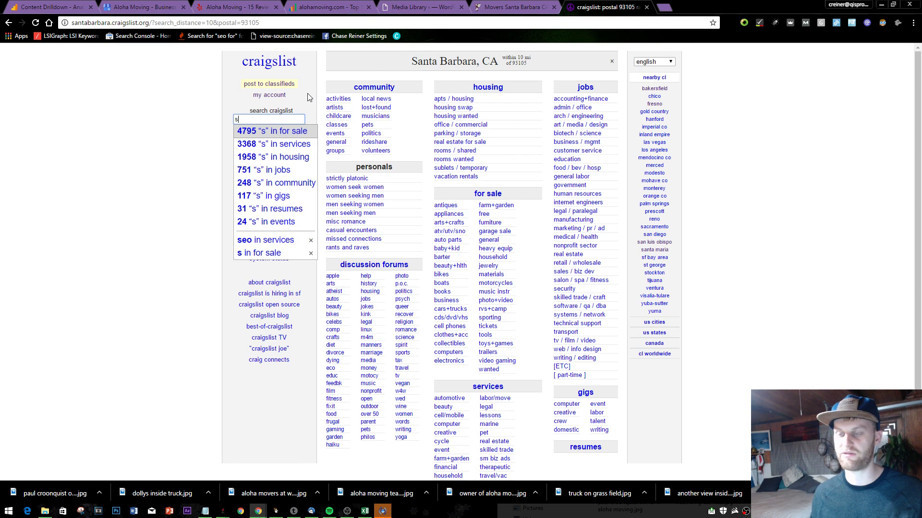
{"action": "key", "text": "BackSpace"}
{"action": "type", "text": "move"}
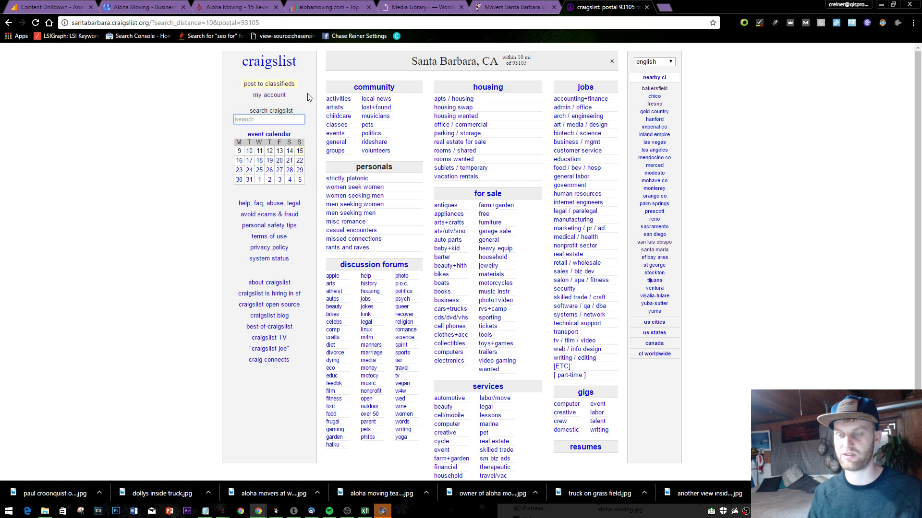
{"action": "type", "text": "r"}
{"action": "key", "text": "Return"}
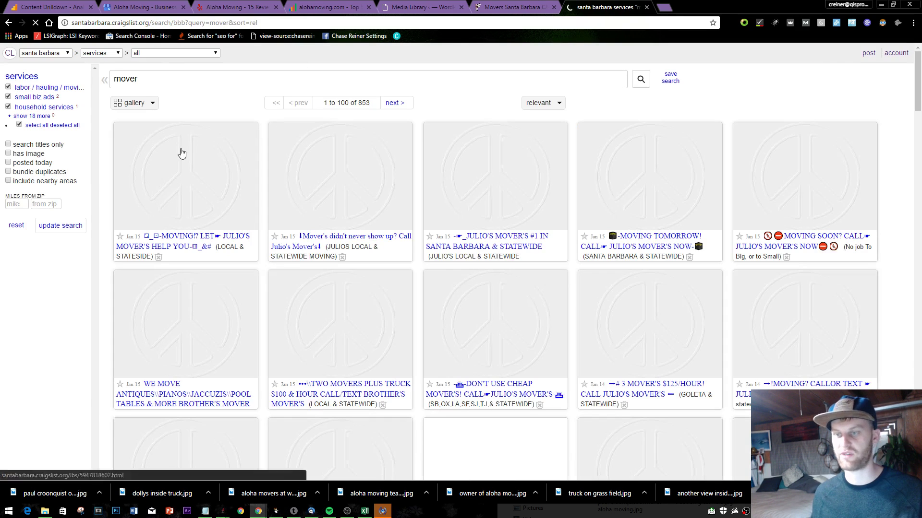
{"action": "type", "text": "s"}
{"action": "key", "text": "Return"}
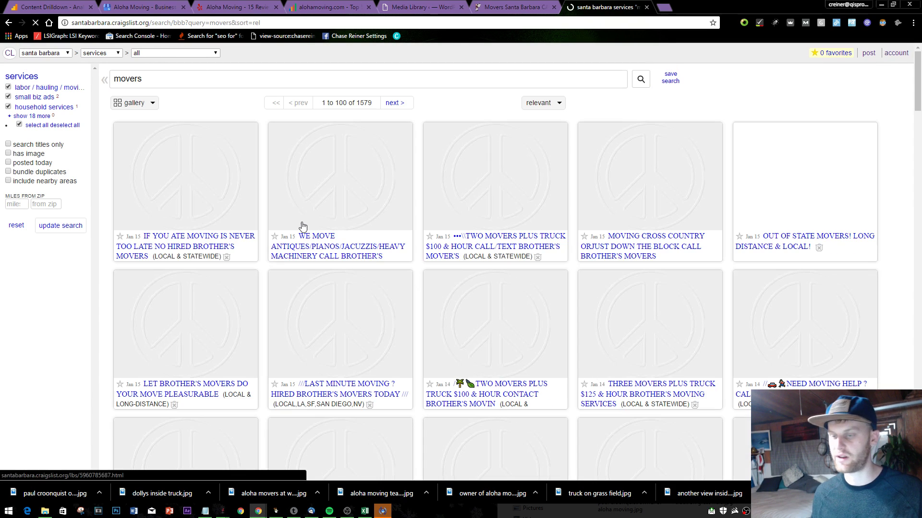
{"action": "scroll", "coordinate": [576, 154], "scroll_direction": "down", "scroll_amount": 2}
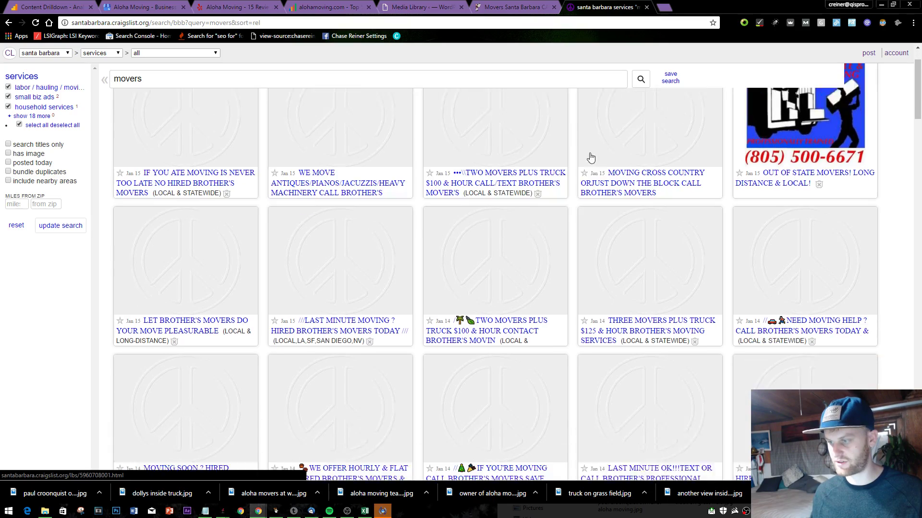
{"action": "scroll", "coordinate": [809, 116], "scroll_direction": "down", "scroll_amount": 10}
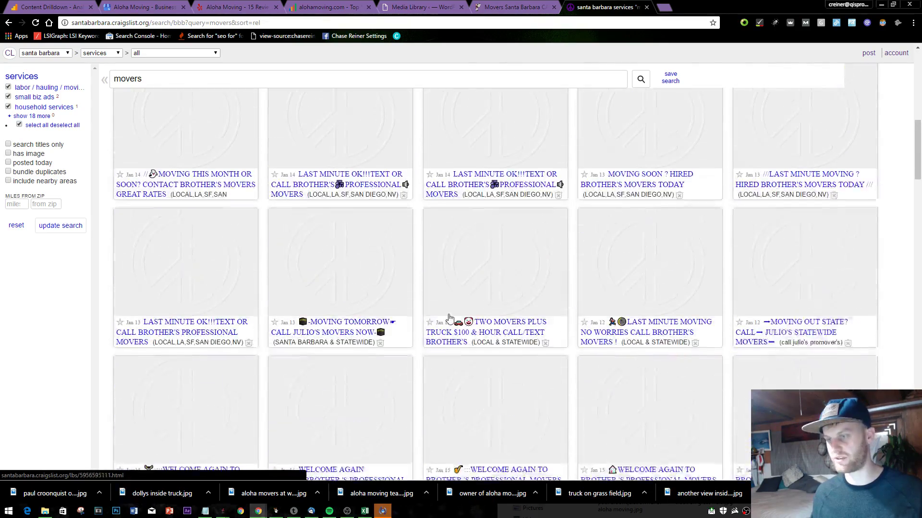
{"action": "scroll", "coordinate": [379, 329], "scroll_direction": "down", "scroll_amount": 10}
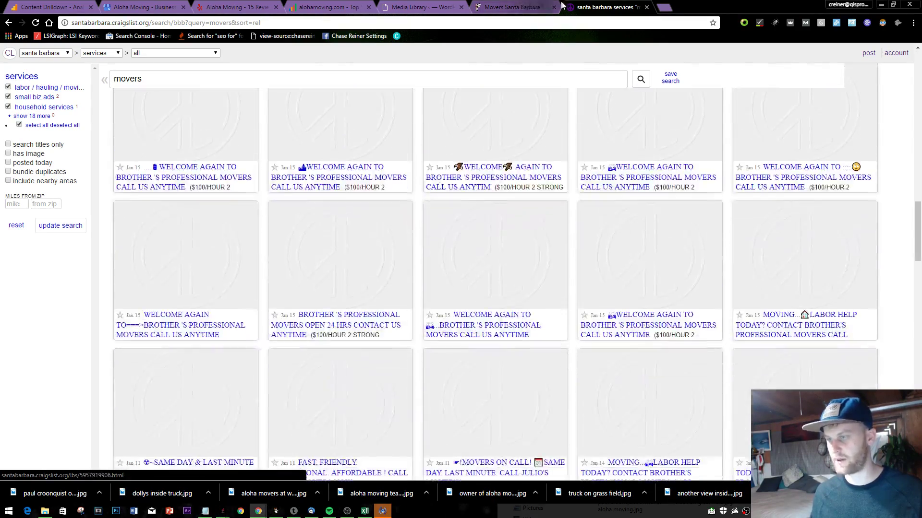
- Close the Craigslist results and look over the Aloha Moving Vision page
{"action": "left_click", "coordinate": [647, 7]}
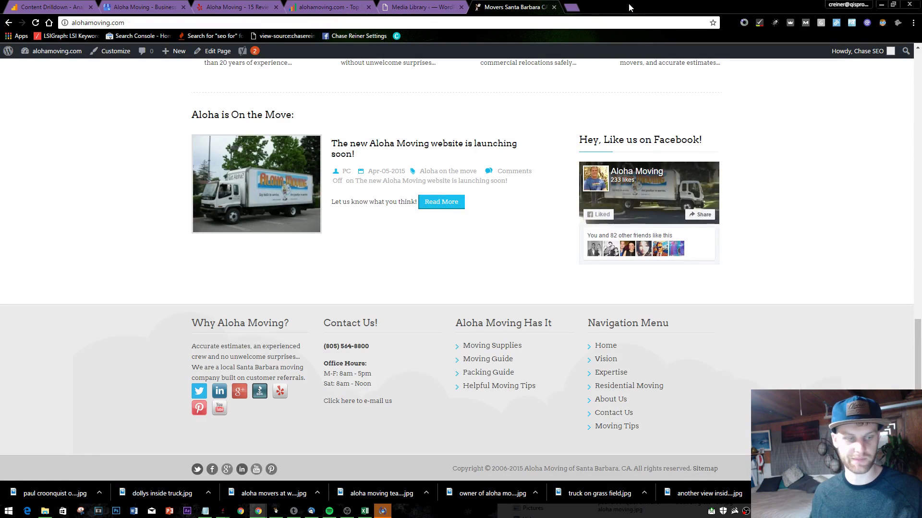
{"action": "scroll", "coordinate": [278, 196], "scroll_direction": "up", "scroll_amount": 15}
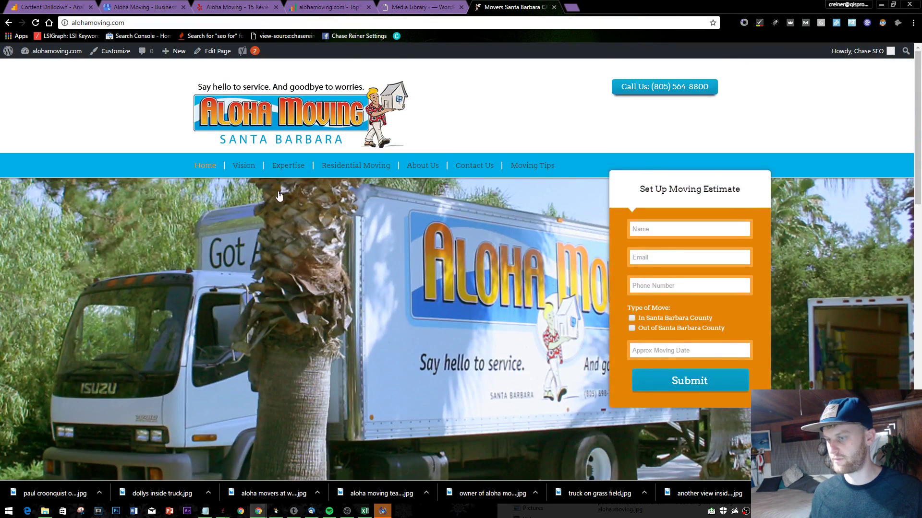
{"action": "left_click", "coordinate": [243, 165]}
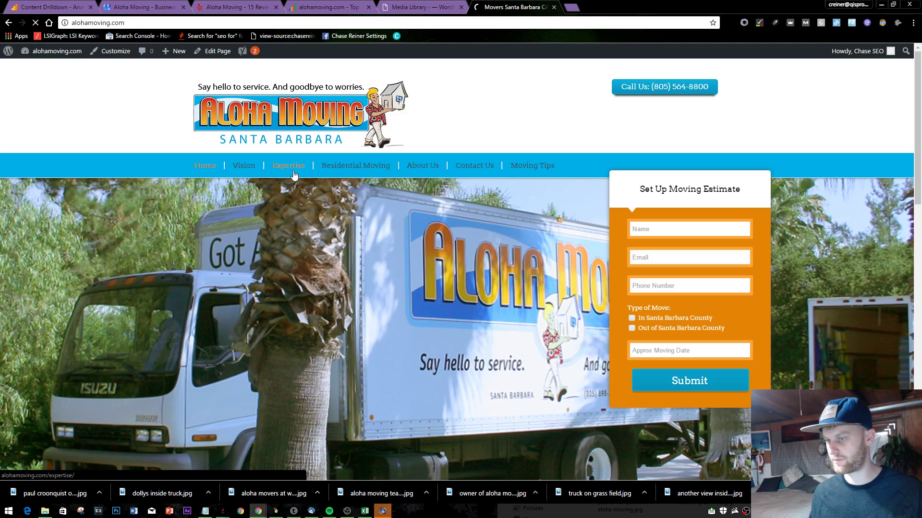
{"action": "scroll", "coordinate": [278, 201], "scroll_direction": "down", "scroll_amount": 10}
{"action": "scroll", "coordinate": [307, 212], "scroll_direction": "up", "scroll_amount": 10}
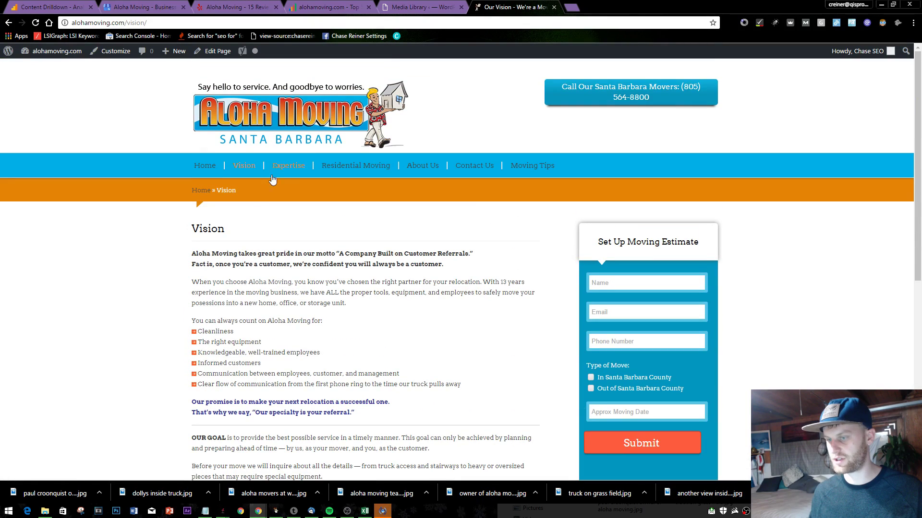
- Browse the Expertise and Residential Moving pages, briefly selecting the opening paragraphs
{"action": "left_click", "coordinate": [272, 177]}
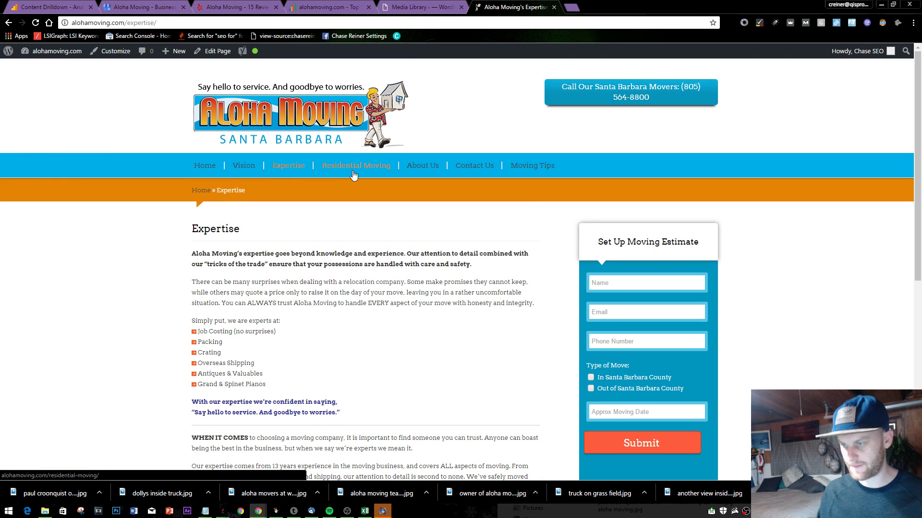
{"action": "left_click", "coordinate": [354, 177]}
{"action": "scroll", "coordinate": [398, 259], "scroll_direction": "down", "scroll_amount": 4}
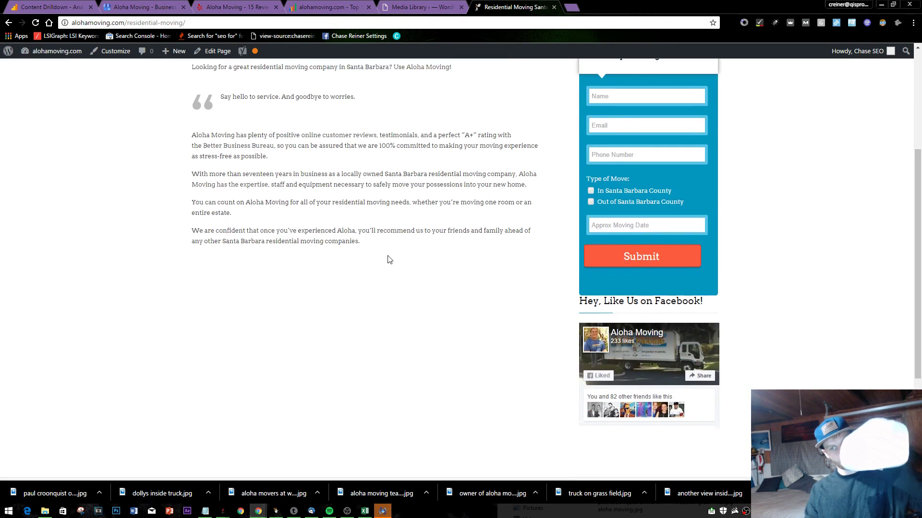
{"action": "scroll", "coordinate": [387, 257], "scroll_direction": "up", "scroll_amount": 3}
{"action": "left_click_drag", "start_coordinate": [290, 254], "coordinate": [528, 324]}
{"action": "left_click", "coordinate": [460, 318]}
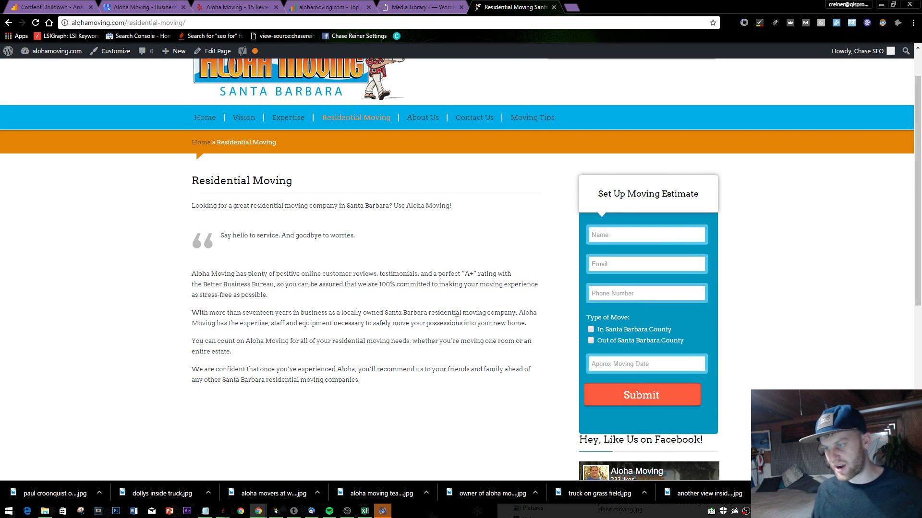
- Review the About Us page, then scroll through the Moving Tips: General page
{"action": "left_click", "coordinate": [418, 120]}
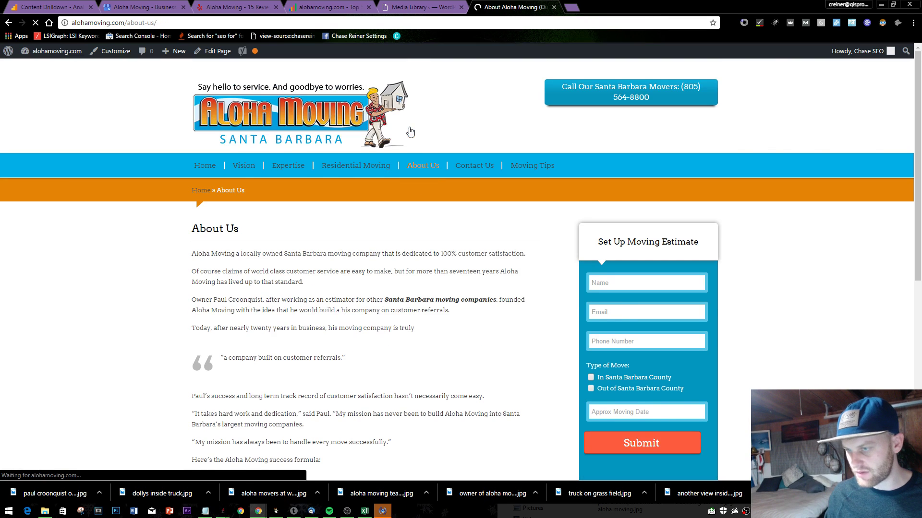
{"action": "scroll", "coordinate": [394, 180], "scroll_direction": "down", "scroll_amount": 1}
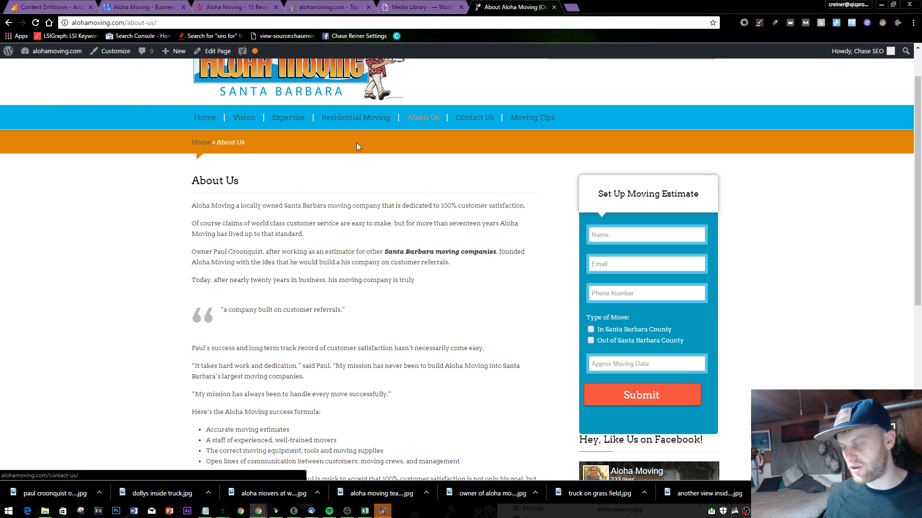
{"action": "scroll", "coordinate": [356, 143], "scroll_direction": "up", "scroll_amount": 1}
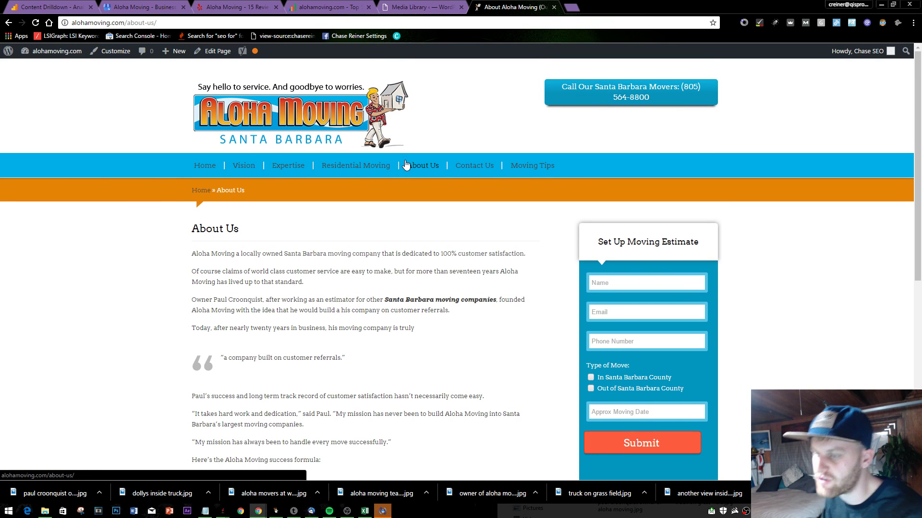
{"action": "left_click", "coordinate": [512, 175]}
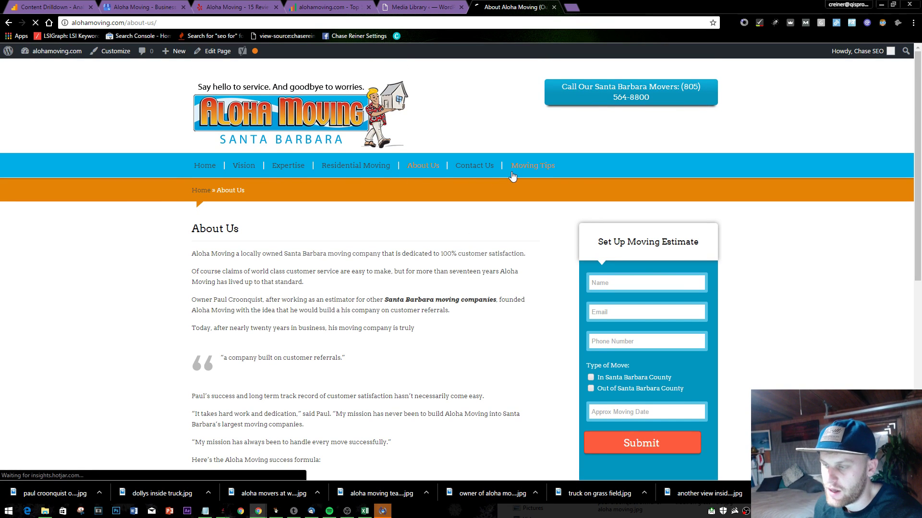
{"action": "scroll", "coordinate": [440, 258], "scroll_direction": "down", "scroll_amount": 8}
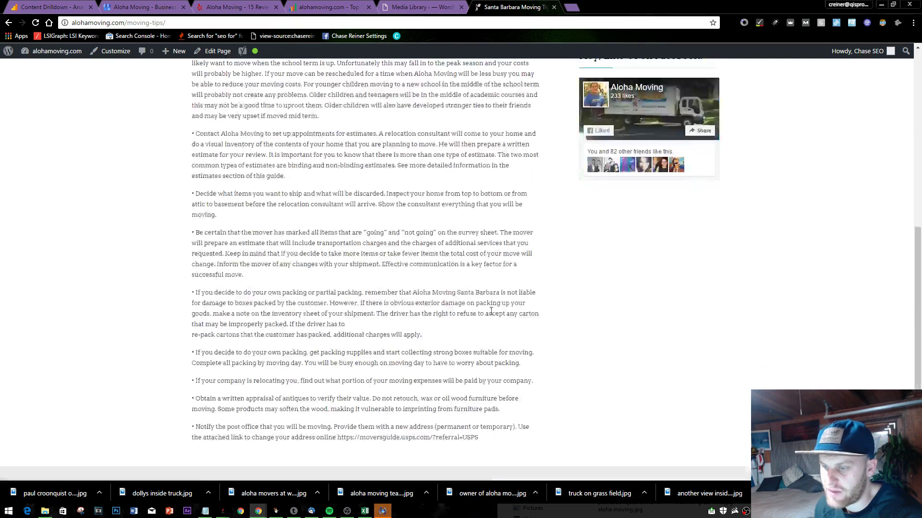
{"action": "scroll", "coordinate": [469, 269], "scroll_direction": "up", "scroll_amount": 8}
{"action": "scroll", "coordinate": [474, 292], "scroll_direction": "down", "scroll_amount": 10}
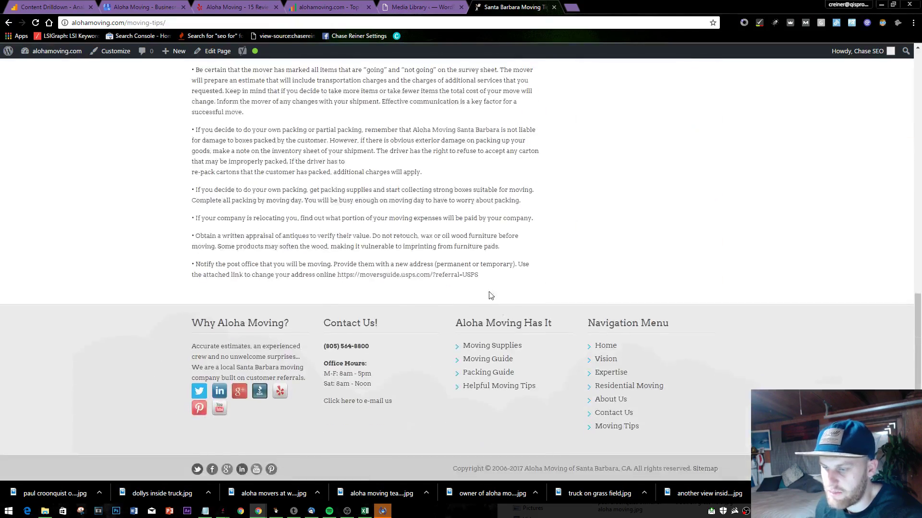
{"action": "scroll", "coordinate": [490, 295], "scroll_direction": "up", "scroll_amount": 10}
{"action": "scroll", "coordinate": [384, 257], "scroll_direction": "down", "scroll_amount": 10}
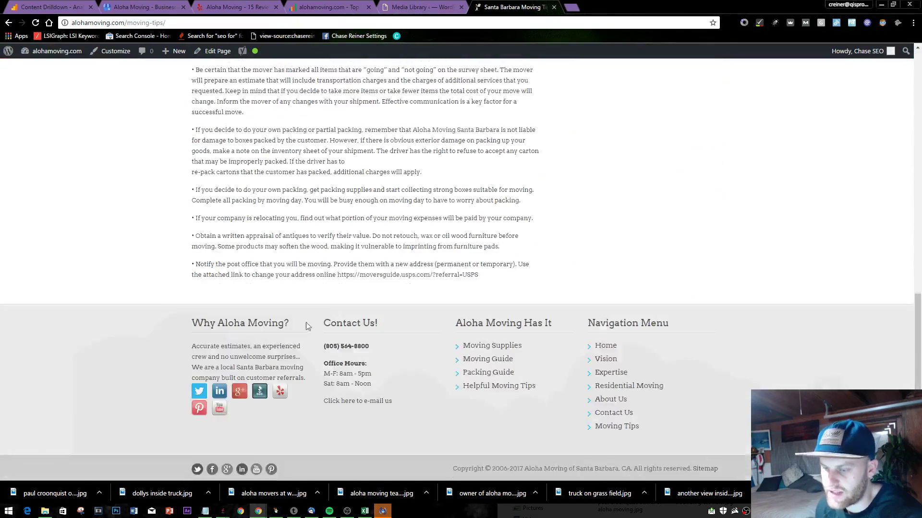
{"action": "scroll", "coordinate": [288, 405], "scroll_direction": "up", "scroll_amount": 7}
{"action": "scroll", "coordinate": [303, 412], "scroll_direction": "up", "scroll_amount": 3}
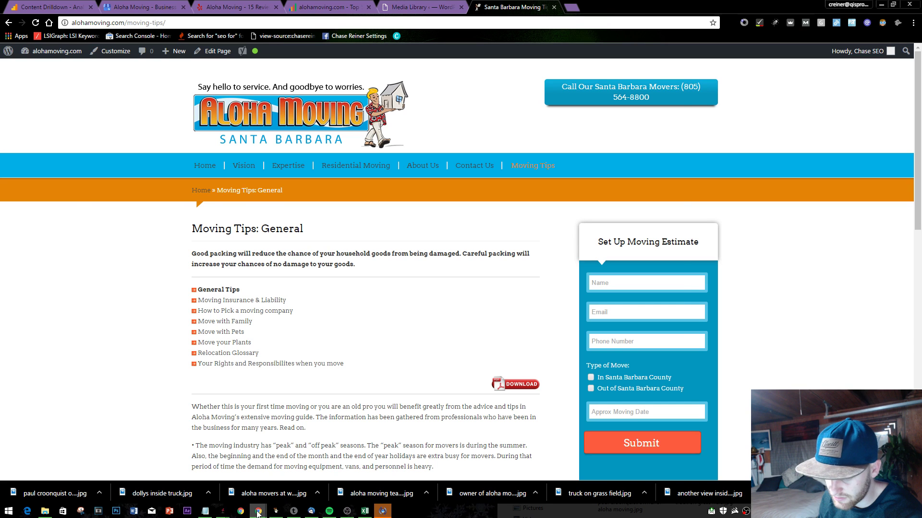
- Add the to-do line '-- possibily minimize menu links' to the Notepad SEO notes
{"action": "left_click", "coordinate": [205, 511]}
{"action": "key", "text": "Return"}
{"action": "key", "text": "Return"}
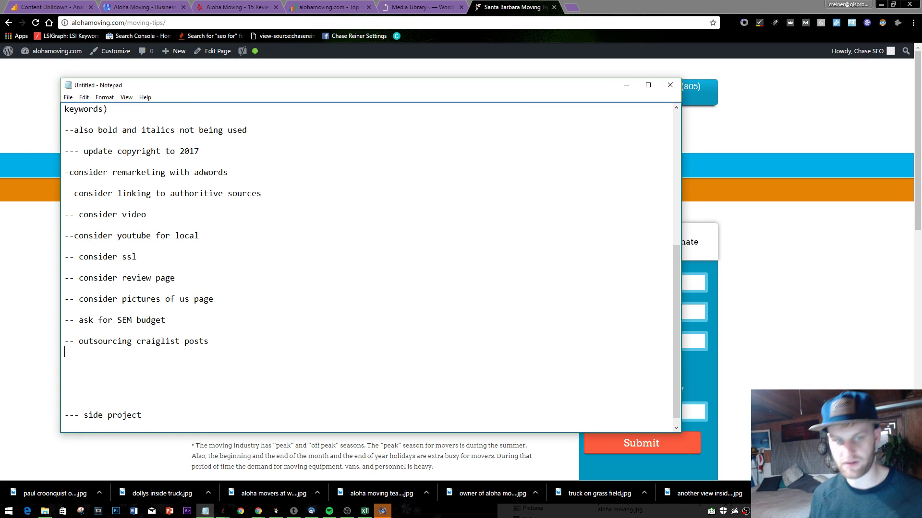
{"action": "type", "text": "-- possibily minimize me"}
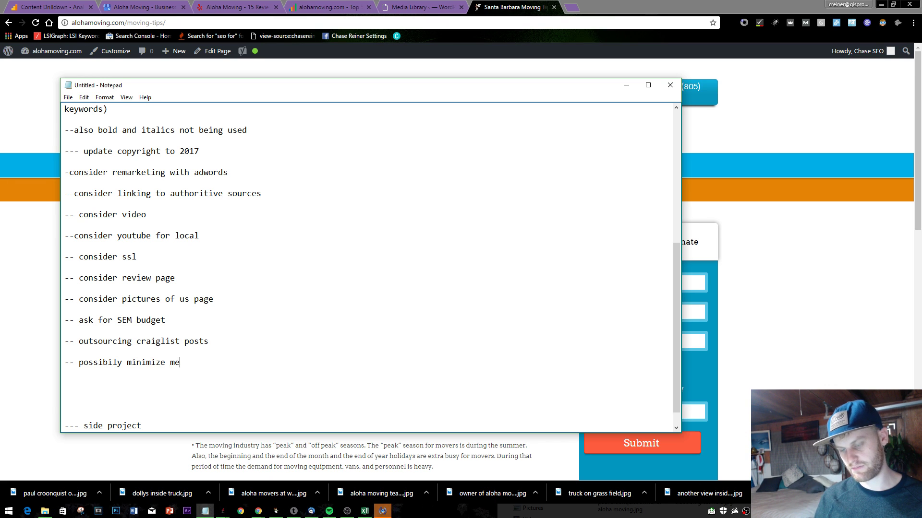
{"action": "type", "text": "nu links"}
{"action": "key", "text": "Return"}
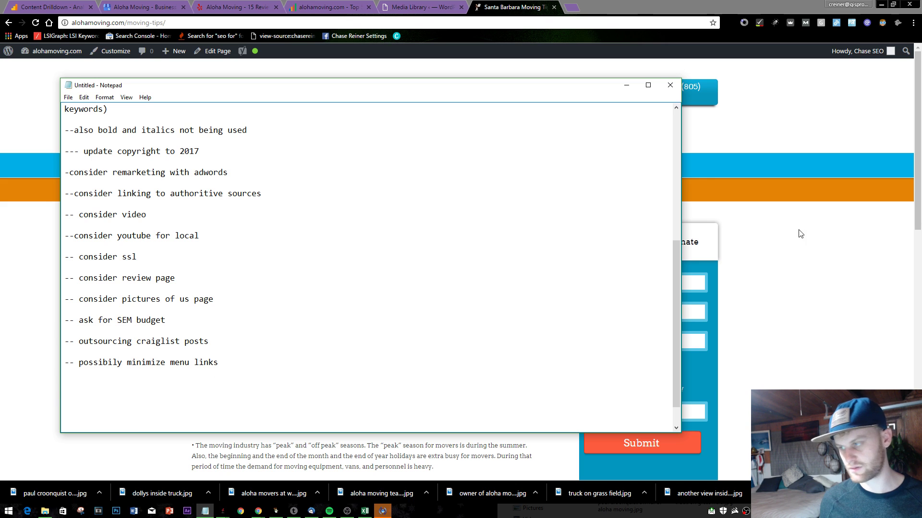
- Scroll the Moving Tips page again, then bring up SEOprofiler's Top 5 Link Finder report
{"action": "left_click", "coordinate": [874, 254]}
{"action": "scroll", "coordinate": [608, 279], "scroll_direction": "down", "scroll_amount": 2}
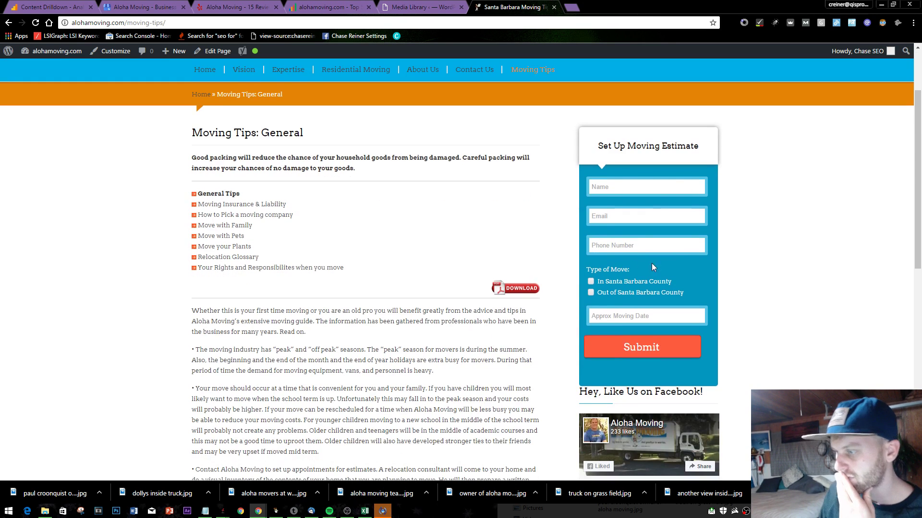
{"action": "scroll", "coordinate": [611, 146], "scroll_direction": "down", "scroll_amount": 1}
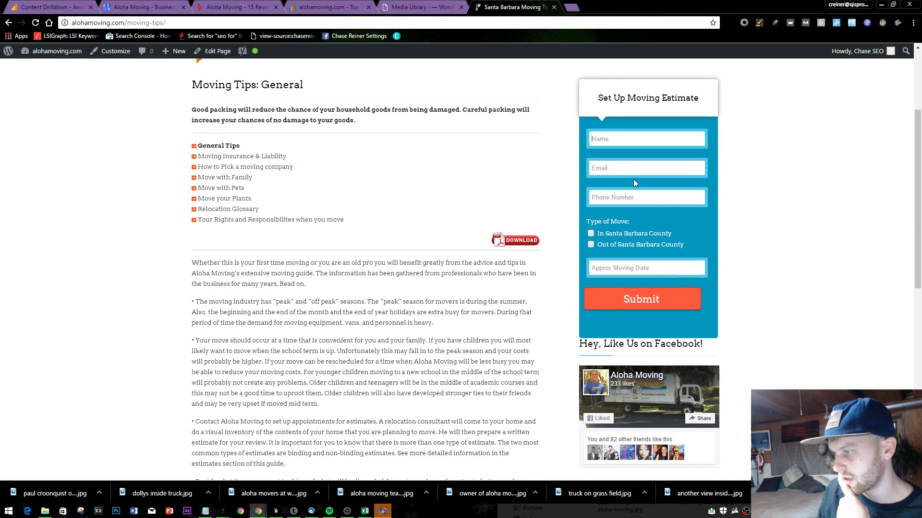
{"action": "scroll", "coordinate": [634, 216], "scroll_direction": "down", "scroll_amount": 15}
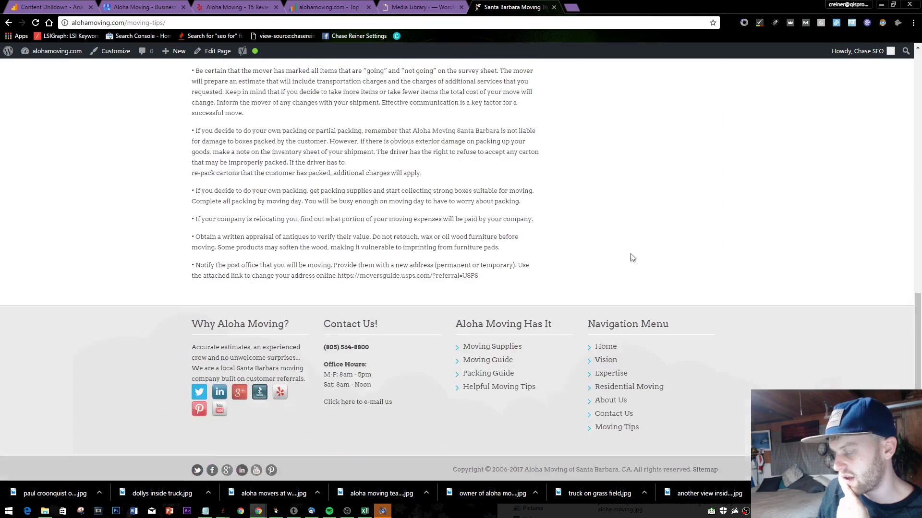
{"action": "scroll", "coordinate": [632, 257], "scroll_direction": "up", "scroll_amount": 20}
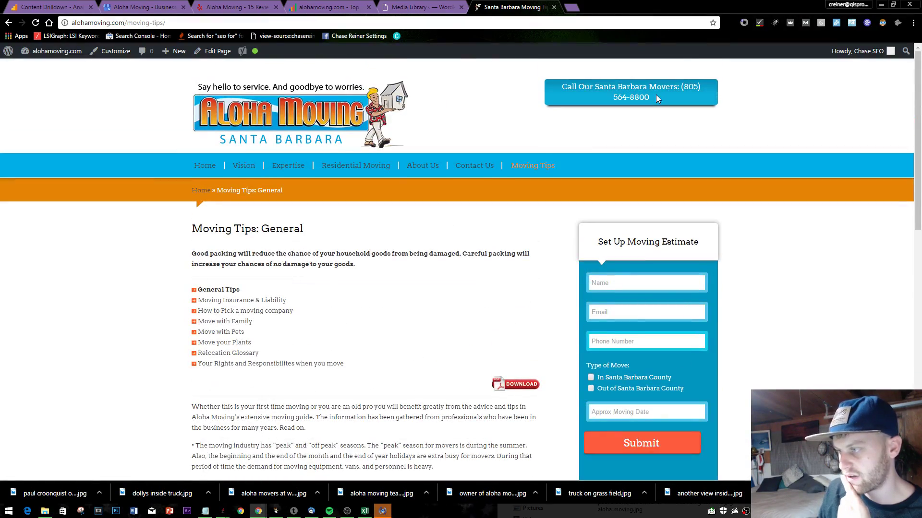
{"action": "left_click", "coordinate": [328, 7]}
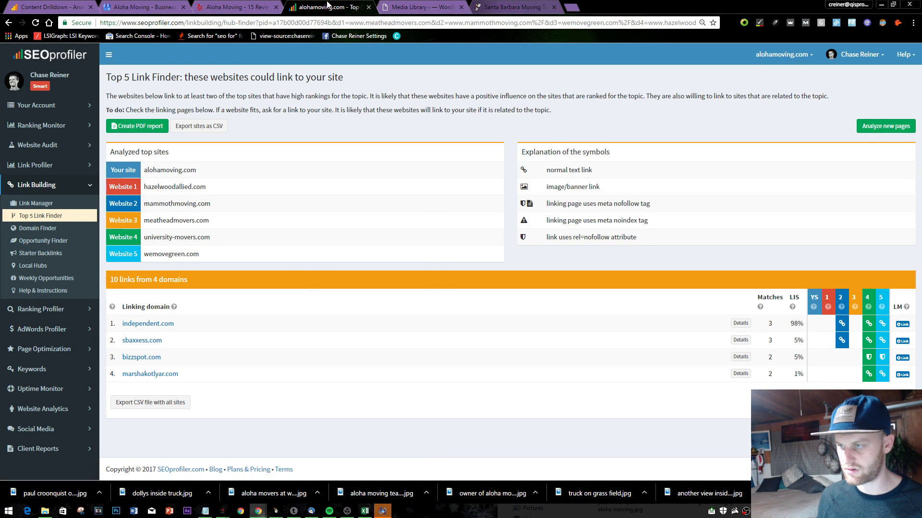
- Close the Link Finder and Yelp tabs, landing on the Google Business profile
{"action": "left_click", "coordinate": [368, 7]}
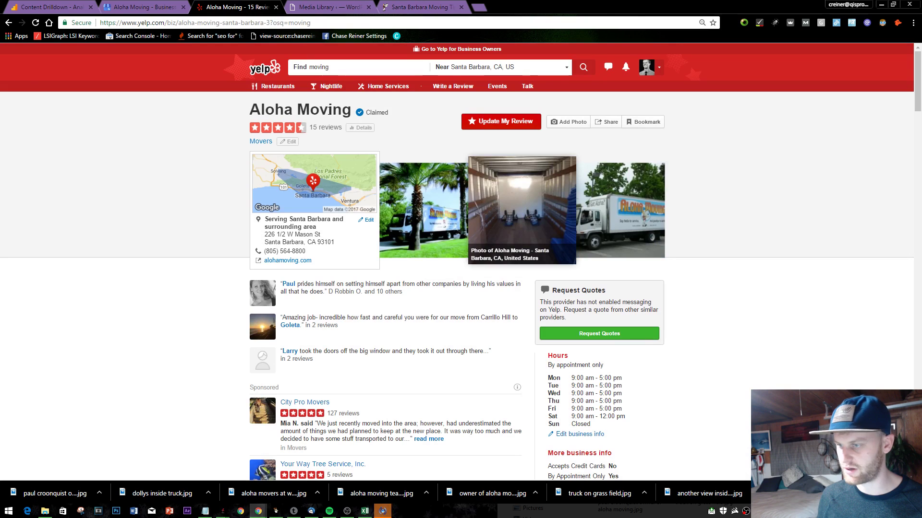
{"action": "scroll", "coordinate": [600, 240], "scroll_direction": "down", "scroll_amount": 3}
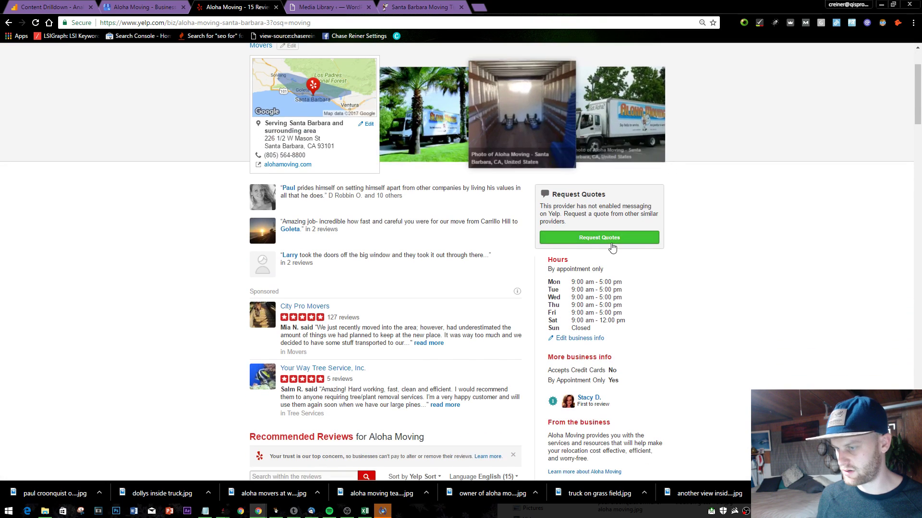
{"action": "scroll", "coordinate": [521, 209], "scroll_direction": "up", "scroll_amount": 3}
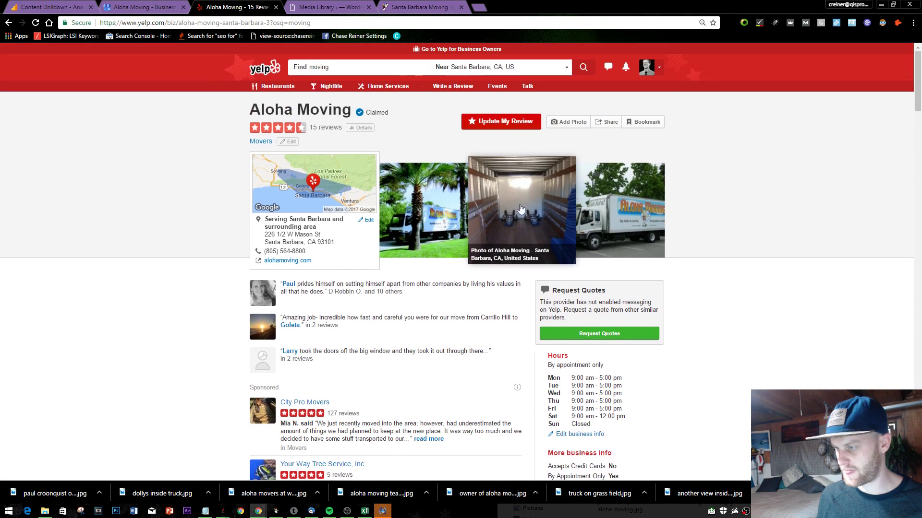
{"action": "left_click", "coordinate": [276, 6]}
{"action": "left_click", "coordinate": [170, 13]}
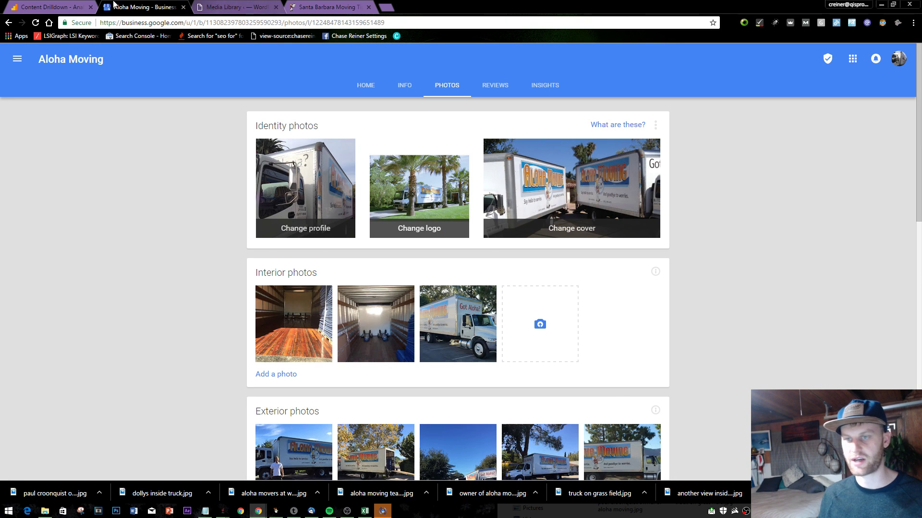
- In Analytics, view traffic by Channels then Source/Medium, then open a blank tab
{"action": "left_click", "coordinate": [72, 7]}
{"action": "left_click", "coordinate": [44, 231]}
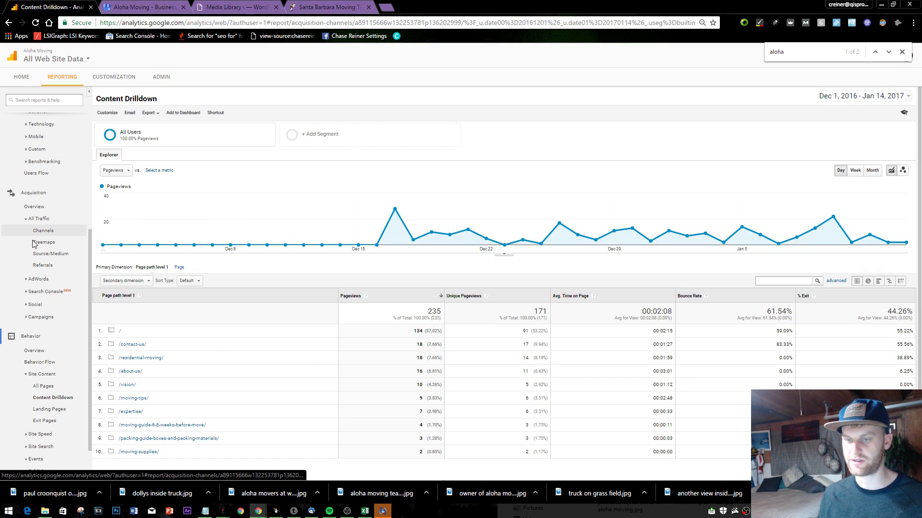
{"action": "left_click", "coordinate": [73, 259]}
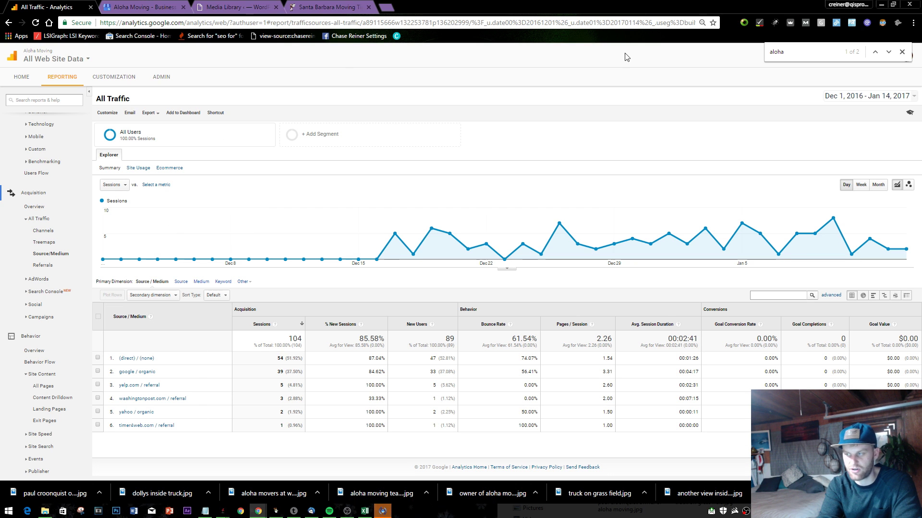
{"action": "left_click", "coordinate": [235, 7]}
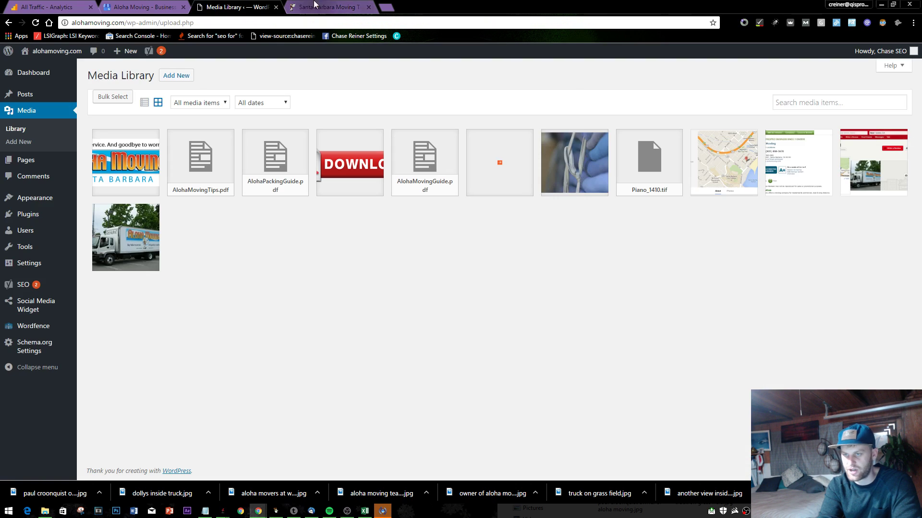
{"action": "left_click", "coordinate": [331, 7]}
{"action": "left_click", "coordinate": [381, 6]}
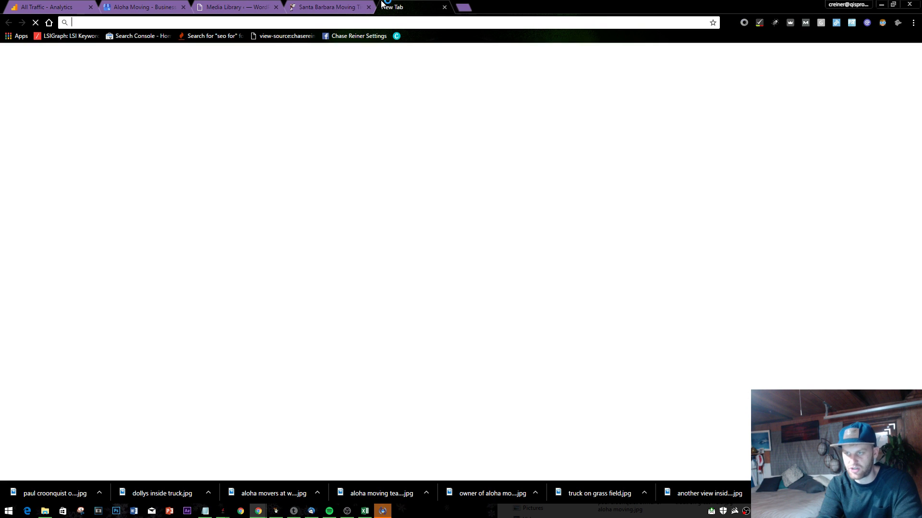
- Load buffer.com, then open the alohamoving.com homepage in a new tab and select its address
{"action": "type", "text": "buffer.com"}
{"action": "key", "text": "Return"}
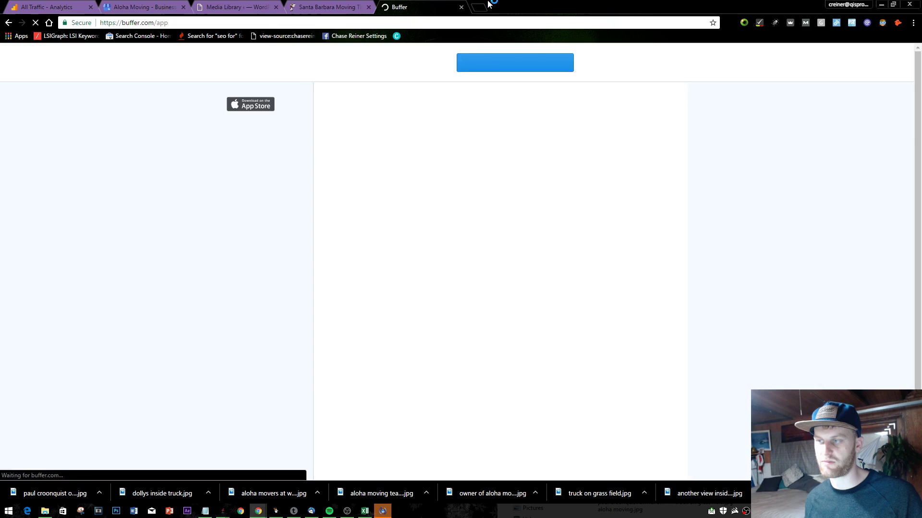
{"action": "left_click", "coordinate": [486, 6]}
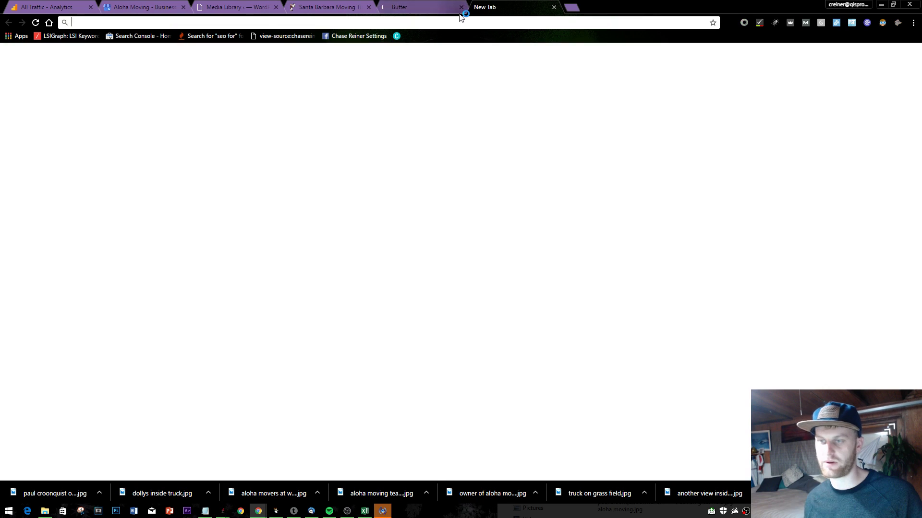
{"action": "type", "text": "alo"}
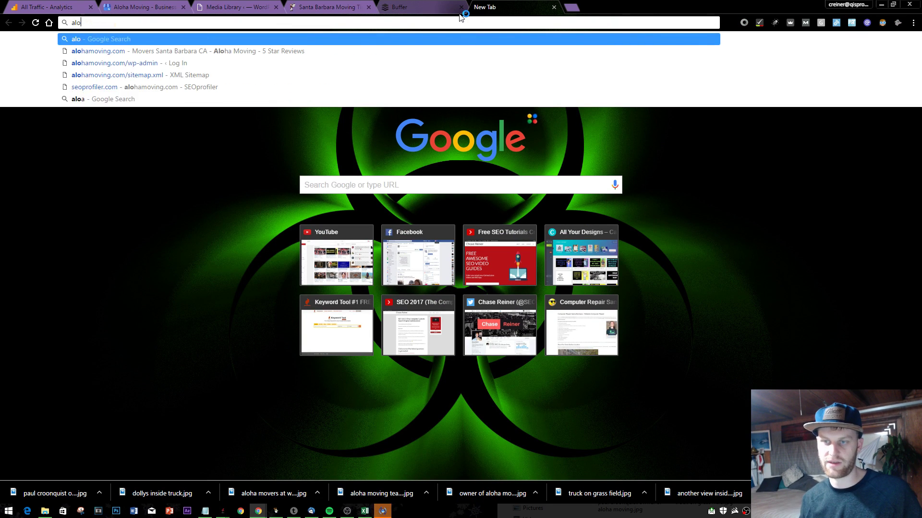
{"action": "key", "text": "Down"}
{"action": "key", "text": "Return"}
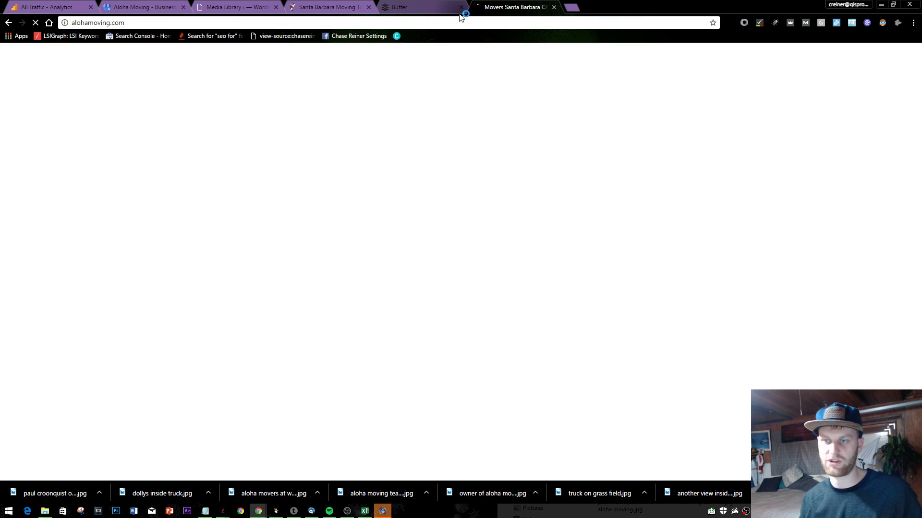
{"action": "left_click", "coordinate": [464, 23]}
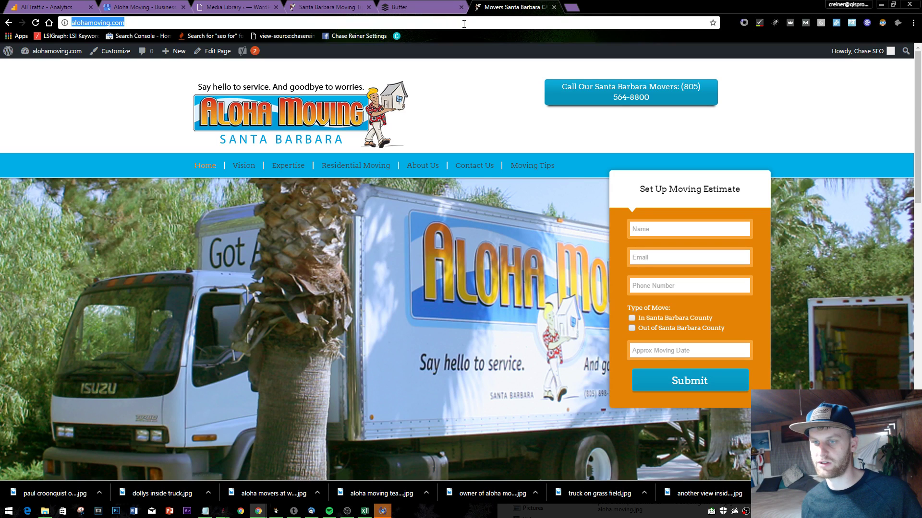
{"action": "right_click", "coordinate": [512, 4]}
{"action": "right_click", "coordinate": [77, 93]}
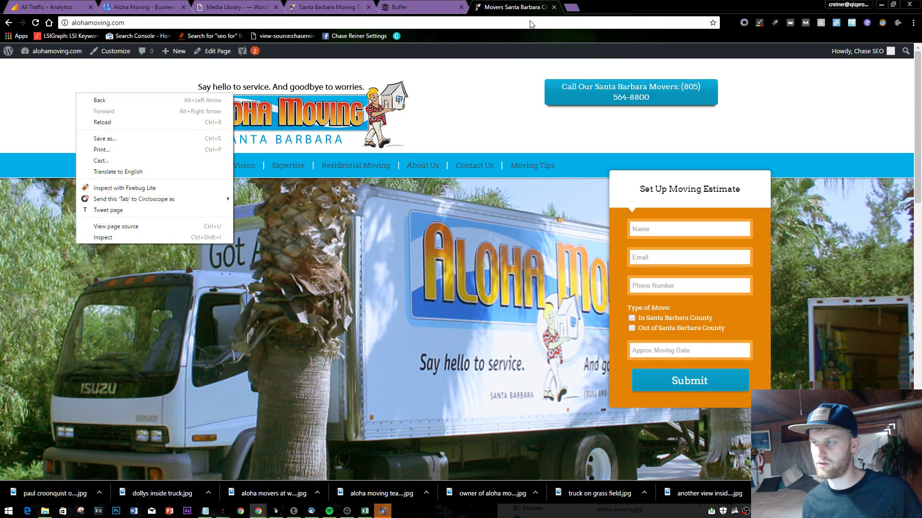
{"action": "left_click", "coordinate": [530, 22]}
{"action": "key", "text": "ctrl+c"}
- Search 'structured data testing tool' in a new tab and open the Google Developers result
{"action": "left_click", "coordinate": [568, 6]}
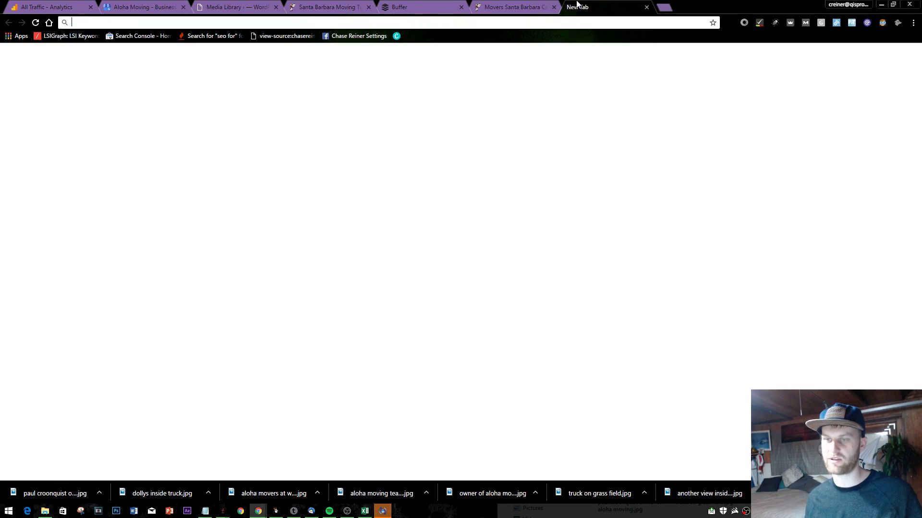
{"action": "type", "text": "strucu"}
{"action": "key", "text": "BackSpace"}
{"action": "type", "text": "r"}
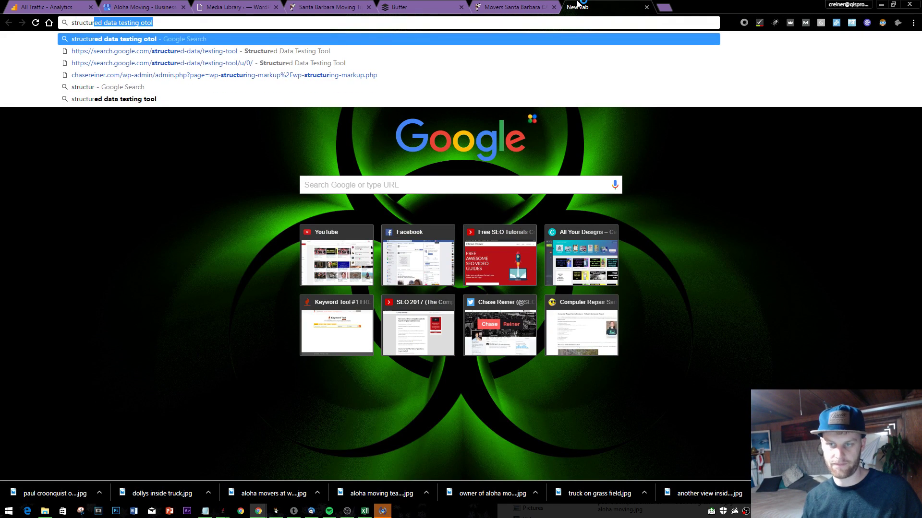
{"action": "key", "text": "Return"}
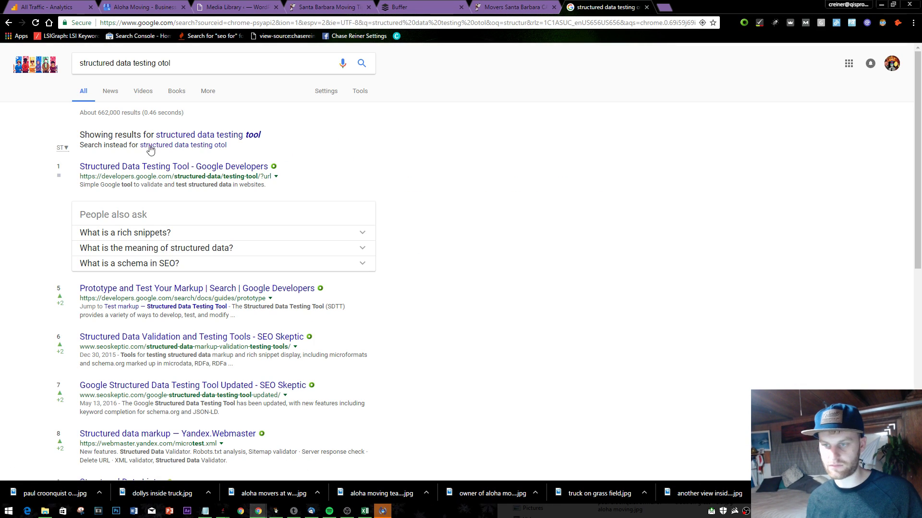
{"action": "left_click", "coordinate": [156, 165]}
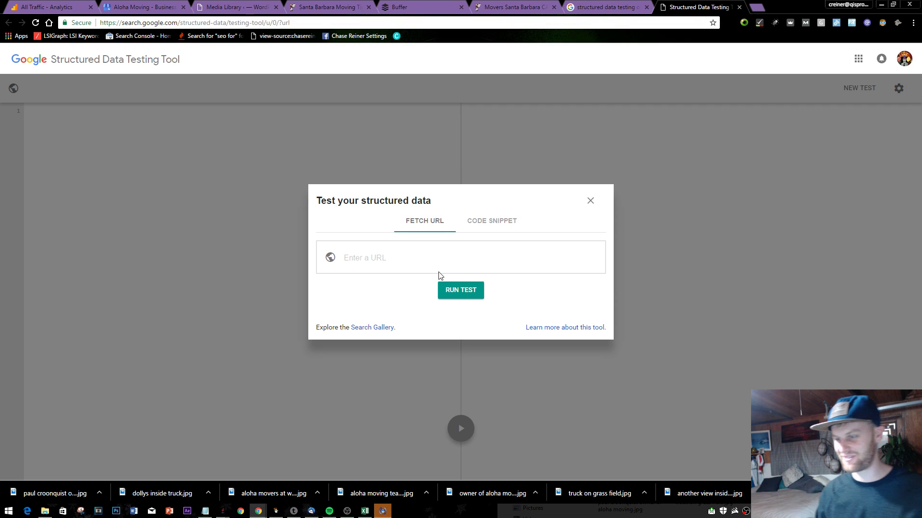
{"action": "left_click", "coordinate": [442, 271]}
{"action": "key", "text": "ctrl+v"}
{"action": "left_click", "coordinate": [460, 290]}
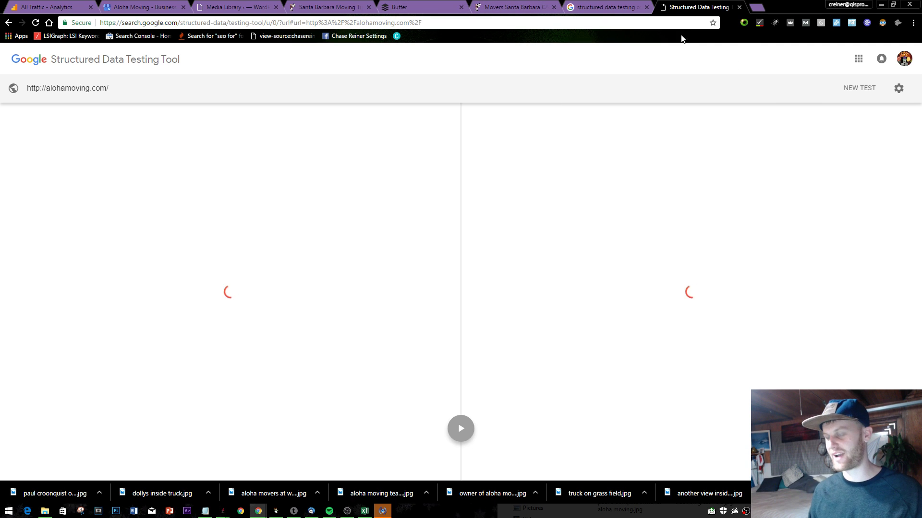
{"action": "left_click", "coordinate": [511, 174]}
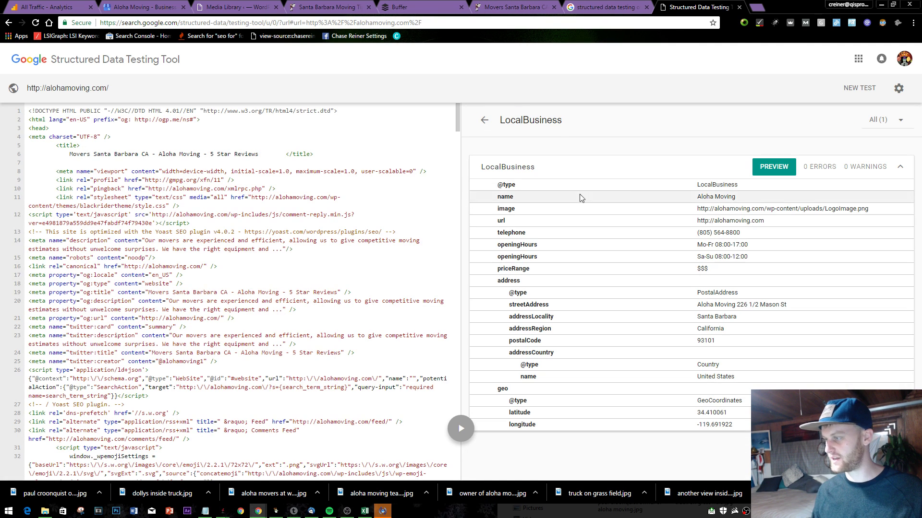
{"action": "left_click", "coordinate": [773, 167]}
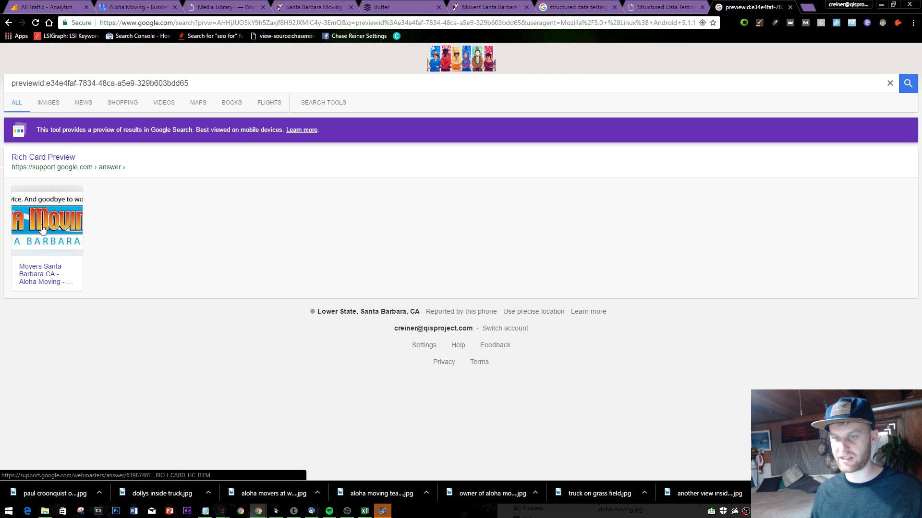
{"action": "left_click", "coordinate": [664, 7]}
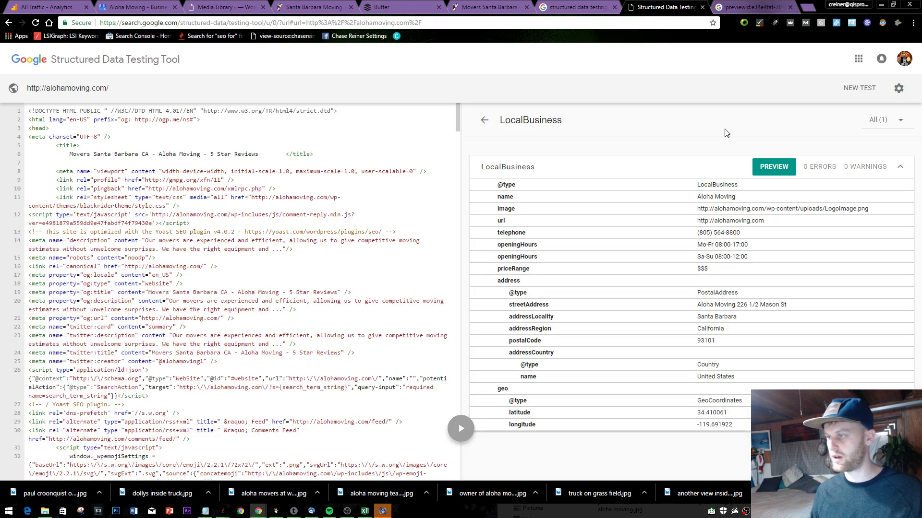
{"action": "left_click", "coordinate": [484, 120]}
- Check the BreadcrumbList and WebSite items, then locate LocalBusiness's streetAddress markup
{"action": "left_click", "coordinate": [533, 202]}
{"action": "left_click", "coordinate": [484, 120]}
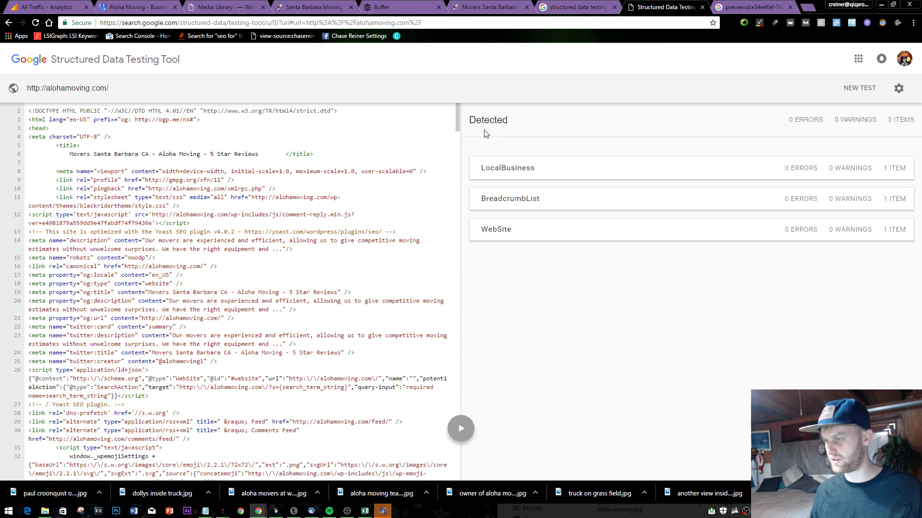
{"action": "left_click", "coordinate": [495, 228]}
{"action": "left_click", "coordinate": [484, 120]}
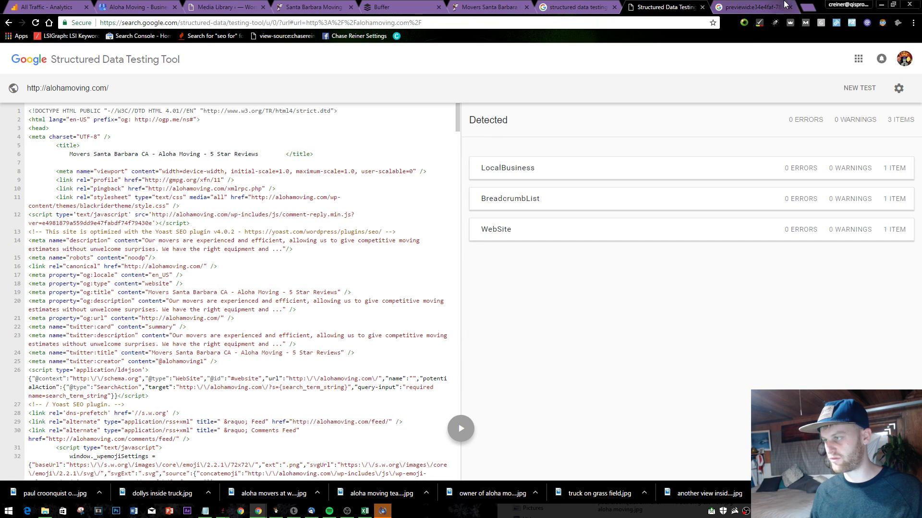
{"action": "left_click", "coordinate": [749, 7]}
{"action": "left_click", "coordinate": [790, 6]}
{"action": "left_click", "coordinate": [598, 176]}
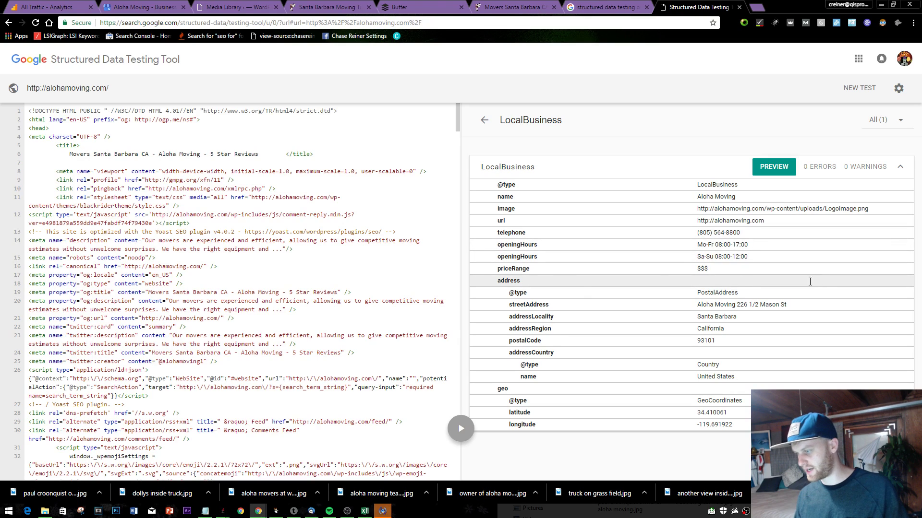
{"action": "left_click", "coordinate": [726, 307]}
{"action": "left_click", "coordinate": [605, 7]}
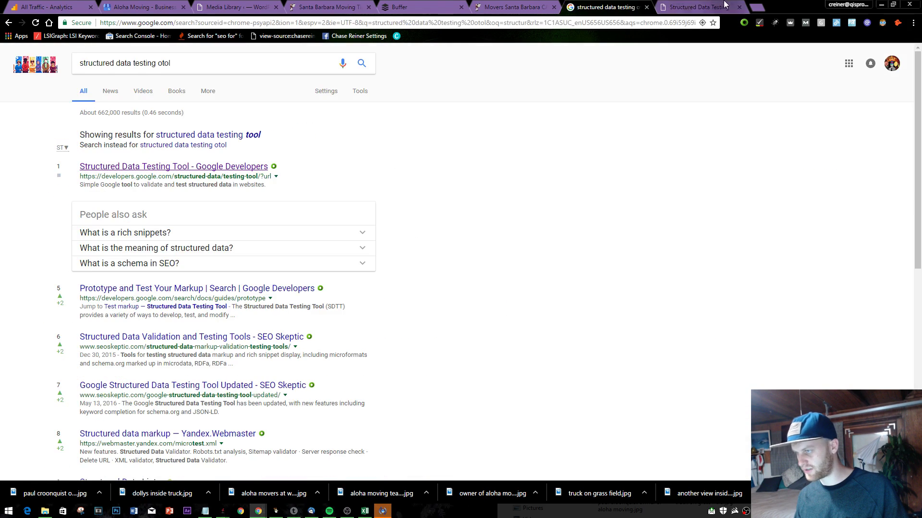
{"action": "left_click", "coordinate": [696, 7]}
- View the Aloha Moving homepage source and search it for '$$$'
{"action": "left_click", "coordinate": [506, 7]}
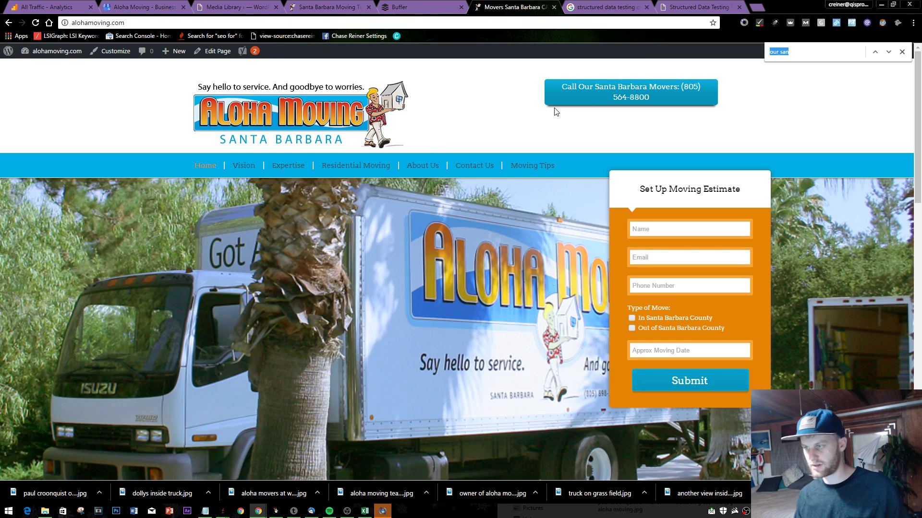
{"action": "left_click", "coordinate": [722, 6]}
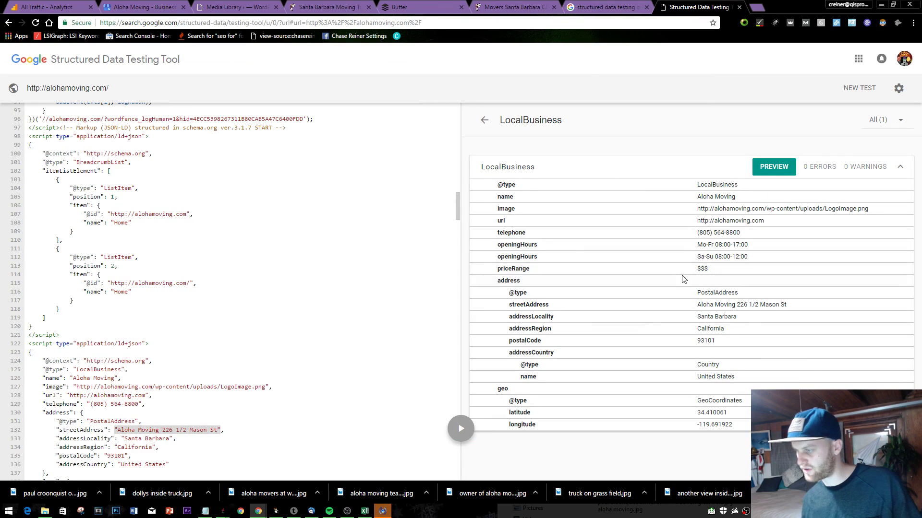
{"action": "left_click", "coordinate": [513, 7]}
{"action": "right_click", "coordinate": [512, 143]}
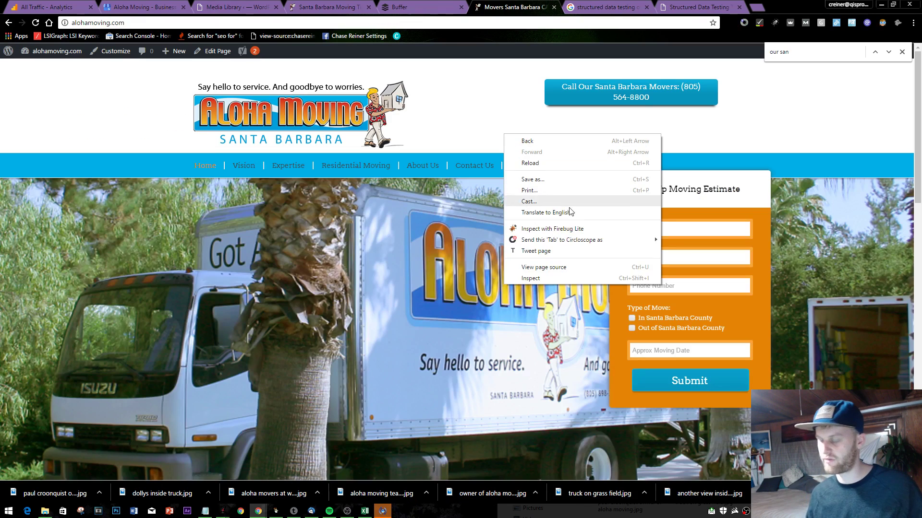
{"action": "left_click", "coordinate": [606, 277]}
{"action": "key", "text": "ctrl+f"}
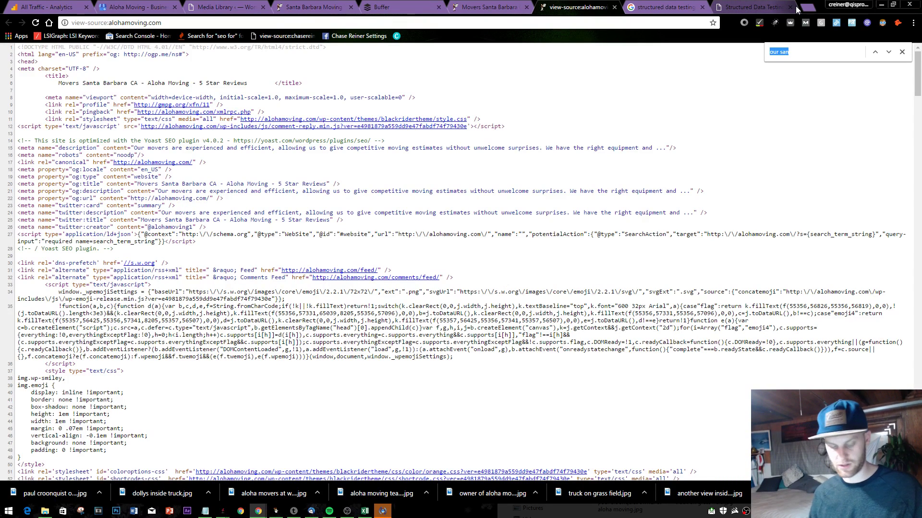
{"action": "type", "text": "$$$"}
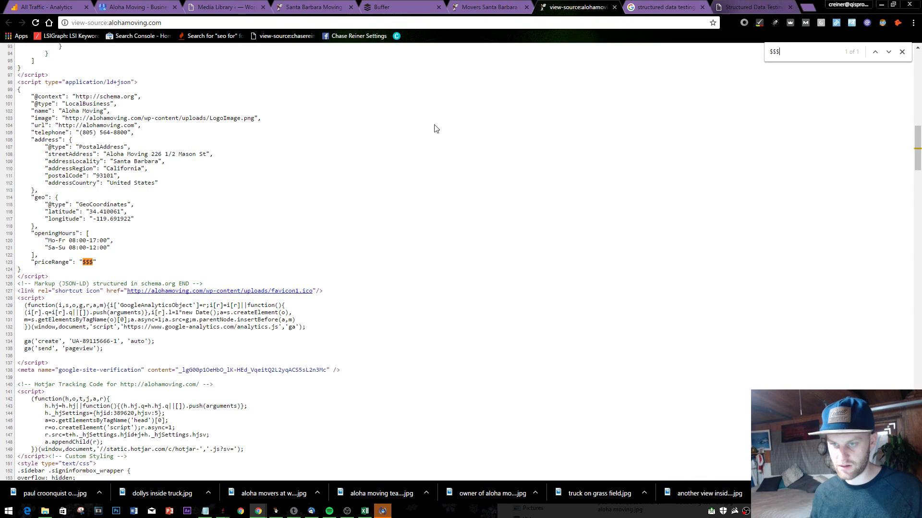
{"action": "scroll", "coordinate": [158, 168], "scroll_direction": "up", "scroll_amount": 1}
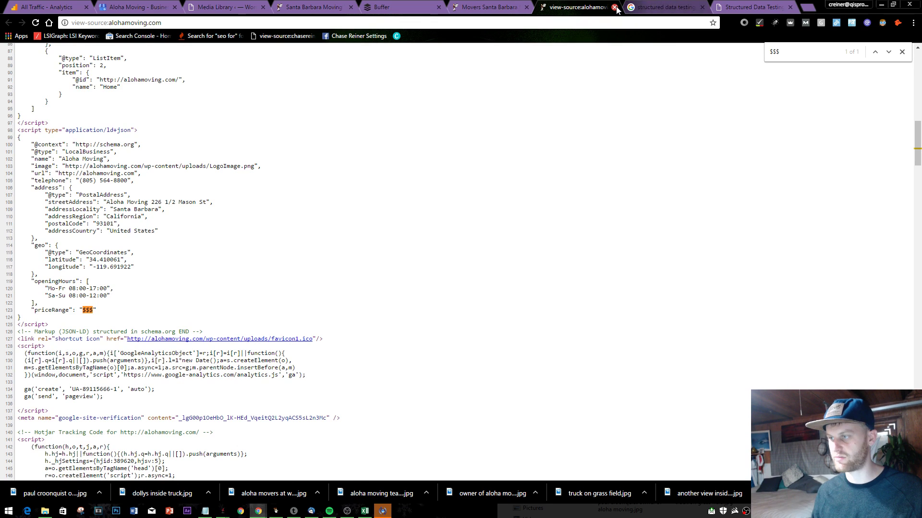
- Close the page source, search results and testing tool tabs
{"action": "left_click", "coordinate": [614, 7]}
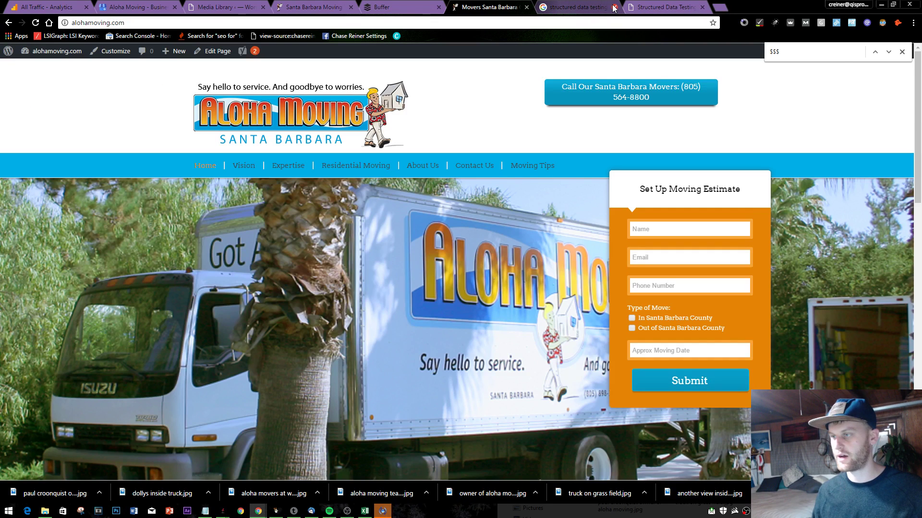
{"action": "left_click", "coordinate": [614, 7]}
{"action": "left_click", "coordinate": [615, 7]}
{"action": "left_click", "coordinate": [614, 7]}
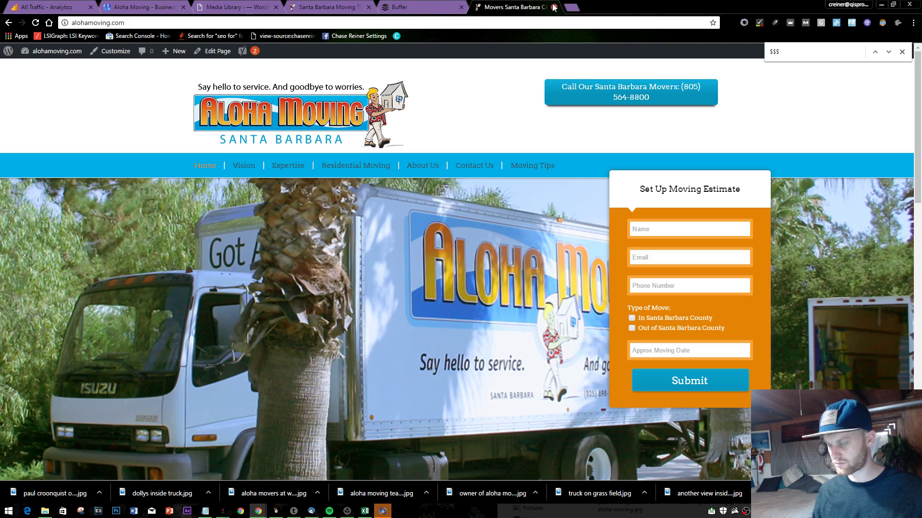
- Close the Aloha Moving homepage and sign out of Buffer
{"action": "left_click", "coordinate": [555, 6]}
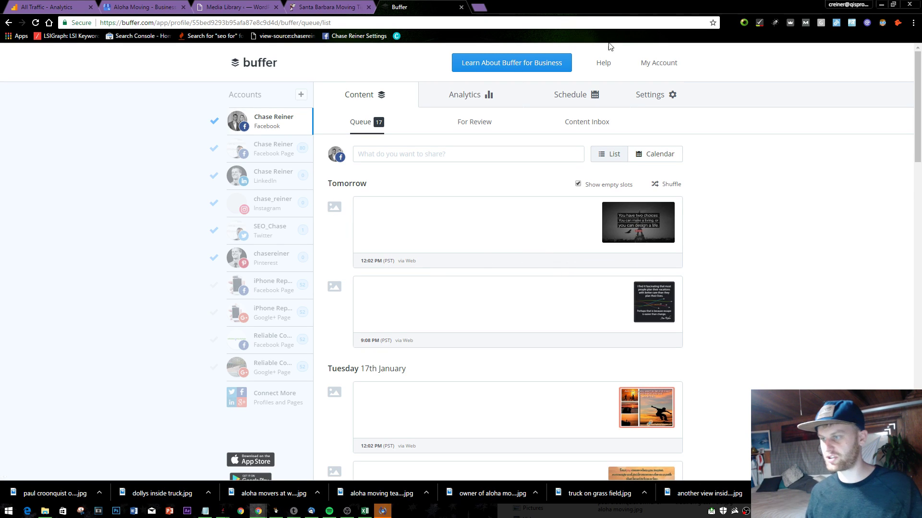
{"action": "left_click", "coordinate": [668, 61]}
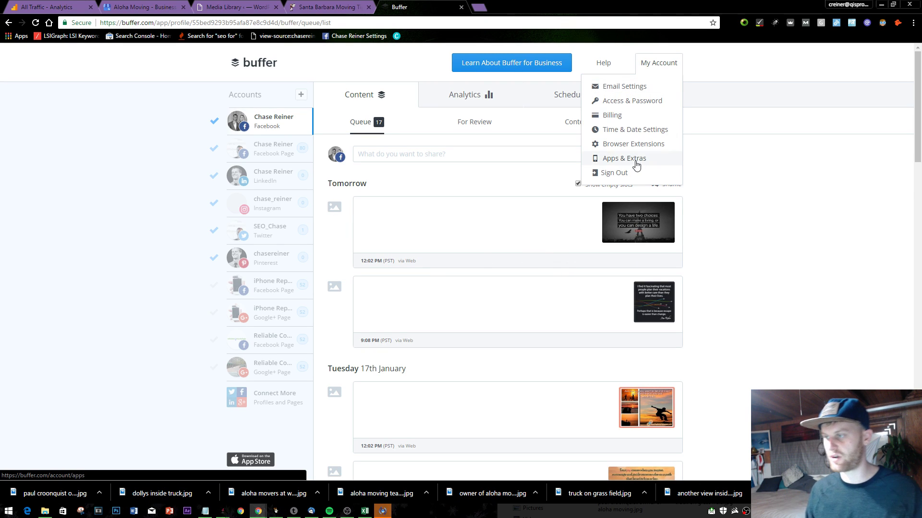
{"action": "left_click", "coordinate": [612, 173]}
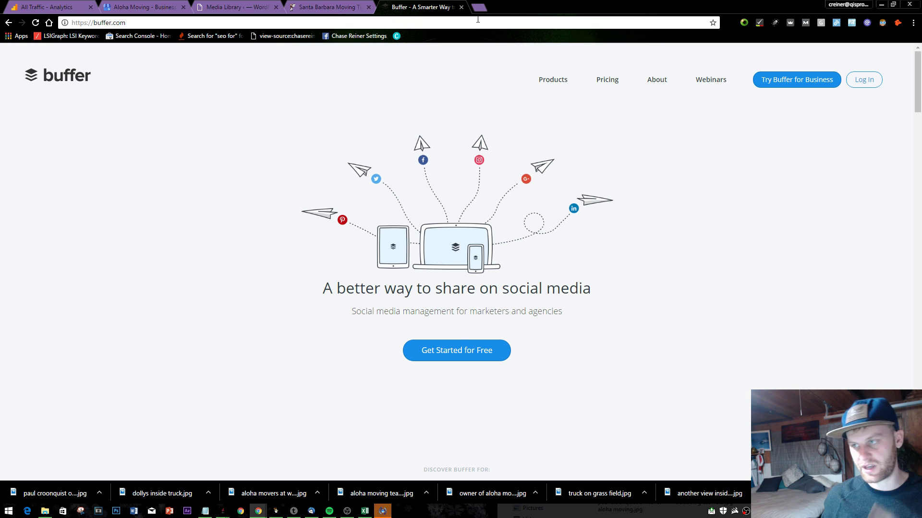
{"action": "left_click", "coordinate": [484, 8]}
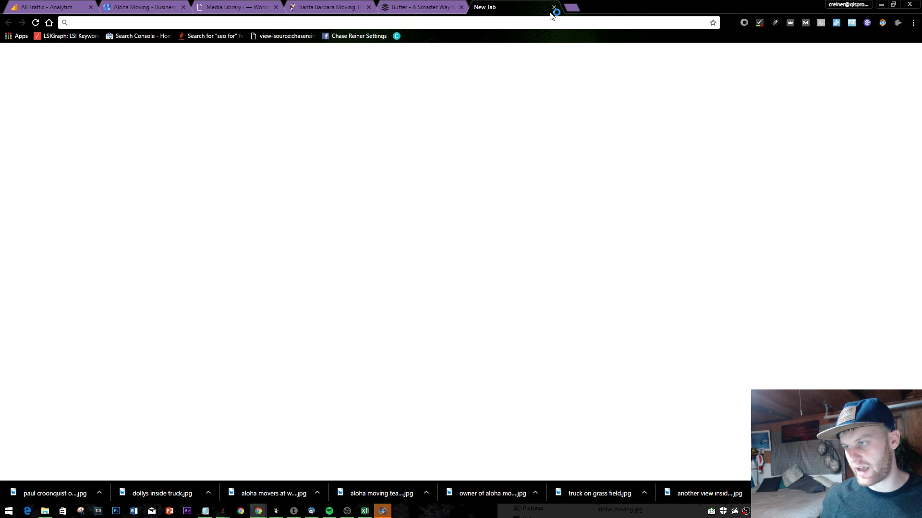
{"action": "left_click", "coordinate": [553, 7]}
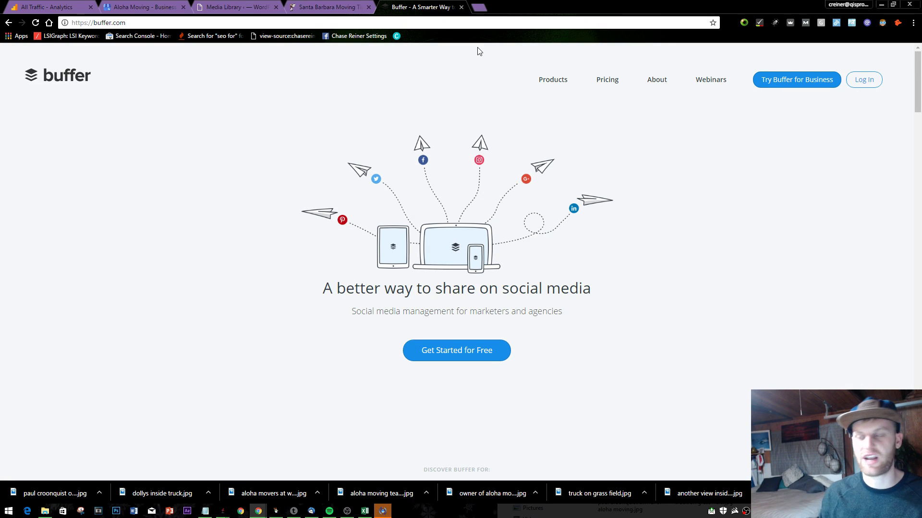
- Open ifttt.com in a new tab and scroll through it
{"action": "left_click", "coordinate": [480, 9]}
{"action": "type", "text": "iftt"}
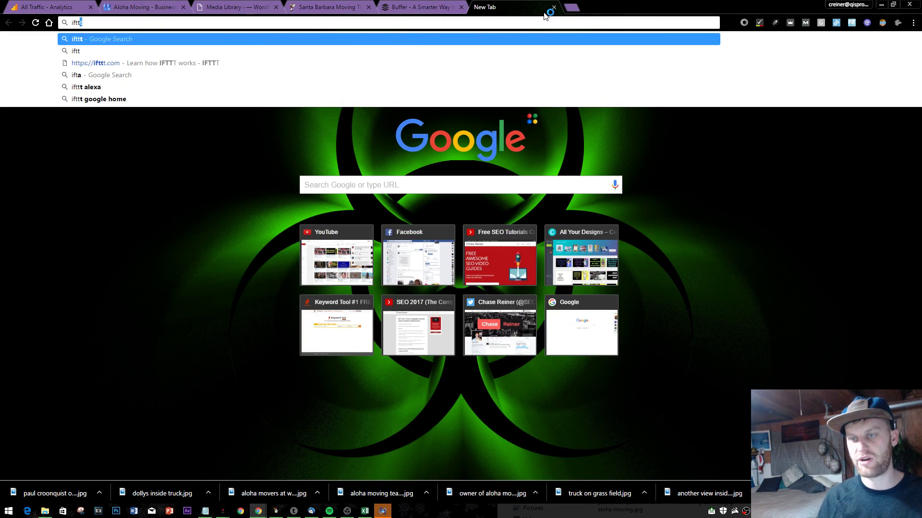
{"action": "type", "text": "t.com"}
{"action": "key", "text": "Return"}
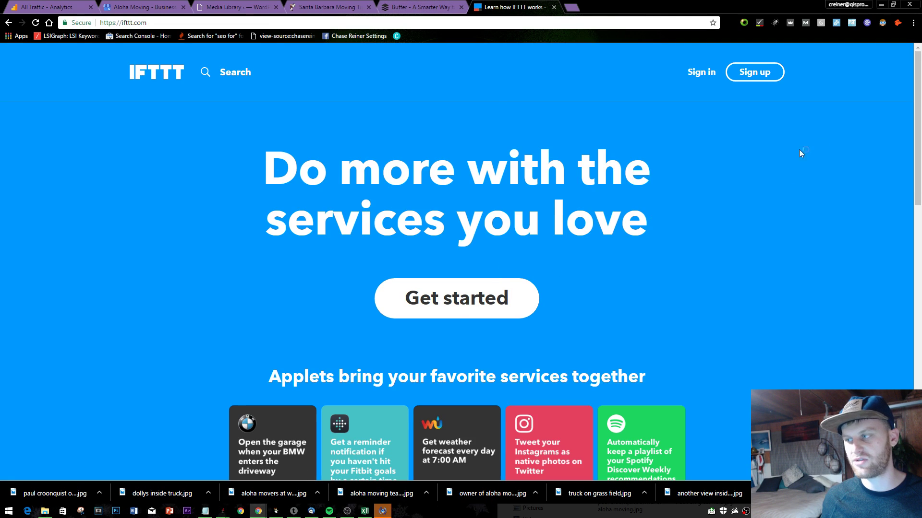
{"action": "scroll", "coordinate": [740, 207], "scroll_direction": "down", "scroll_amount": 8}
{"action": "scroll", "coordinate": [740, 207], "scroll_direction": "up", "scroll_amount": 8}
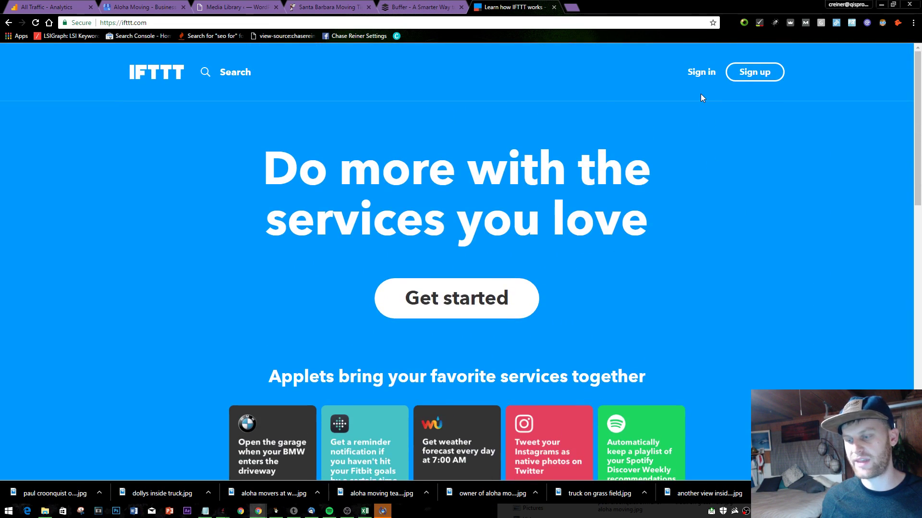
{"action": "scroll", "coordinate": [701, 93], "scroll_direction": "down", "scroll_amount": 5}
{"action": "scroll", "coordinate": [644, 180], "scroll_direction": "up", "scroll_amount": 5}
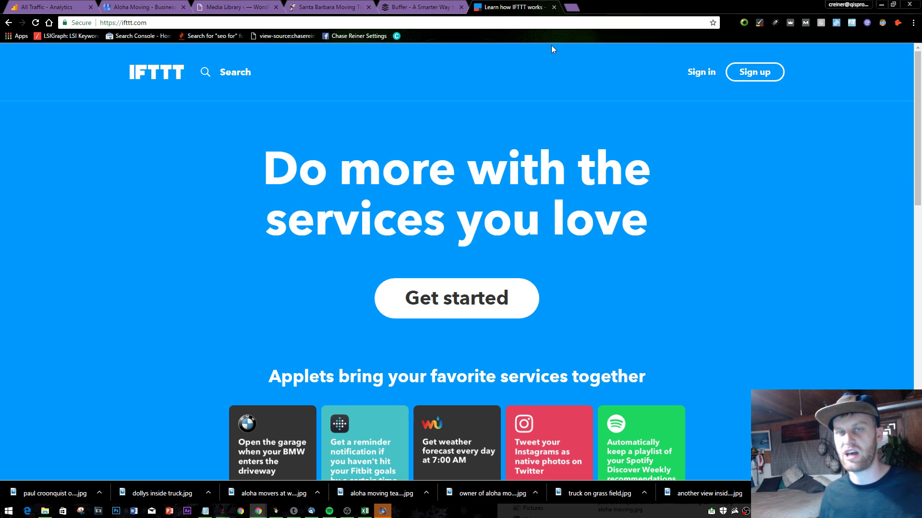
- Visit hootsuite.com in a new tab, scroll it, then close it and return to Buffer
{"action": "left_click", "coordinate": [448, 6]}
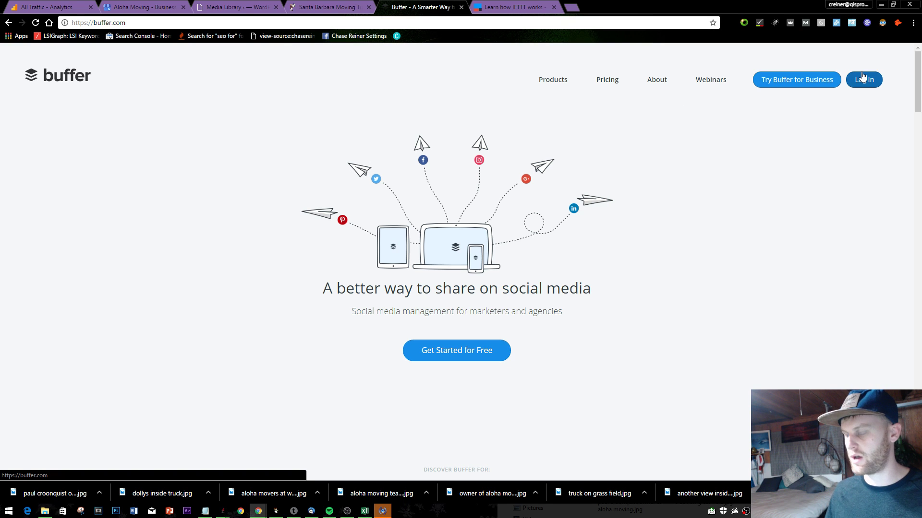
{"action": "left_click", "coordinate": [571, 6]}
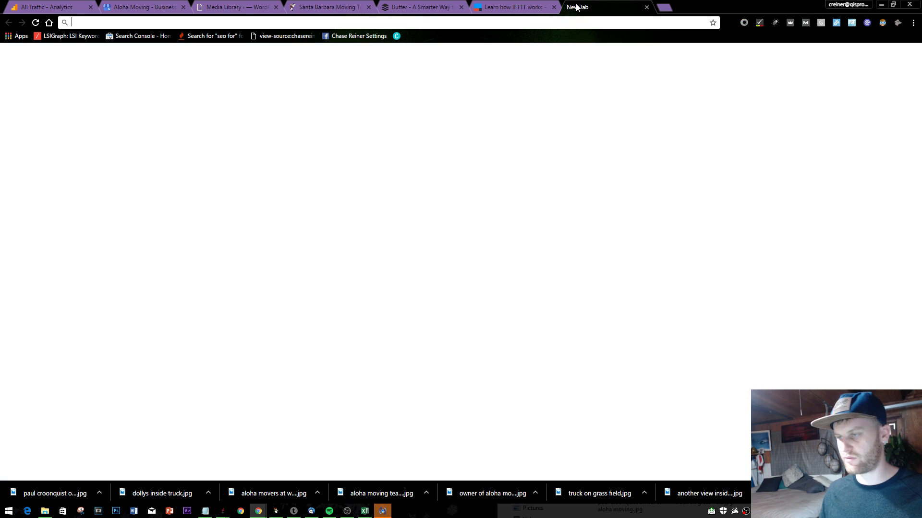
{"action": "type", "text": "hootsuite.com"}
{"action": "key", "text": "Return"}
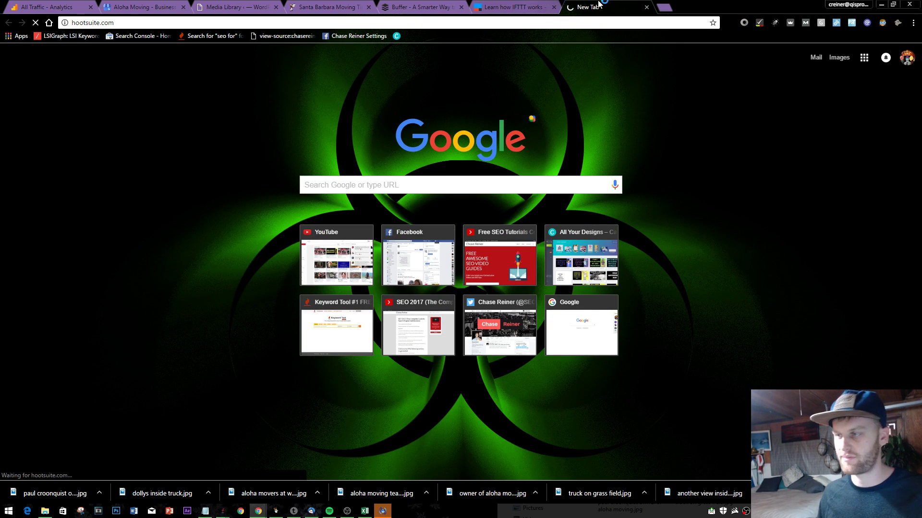
{"action": "left_click_drag", "start_coordinate": [576, 6], "coordinate": [524, 3]}
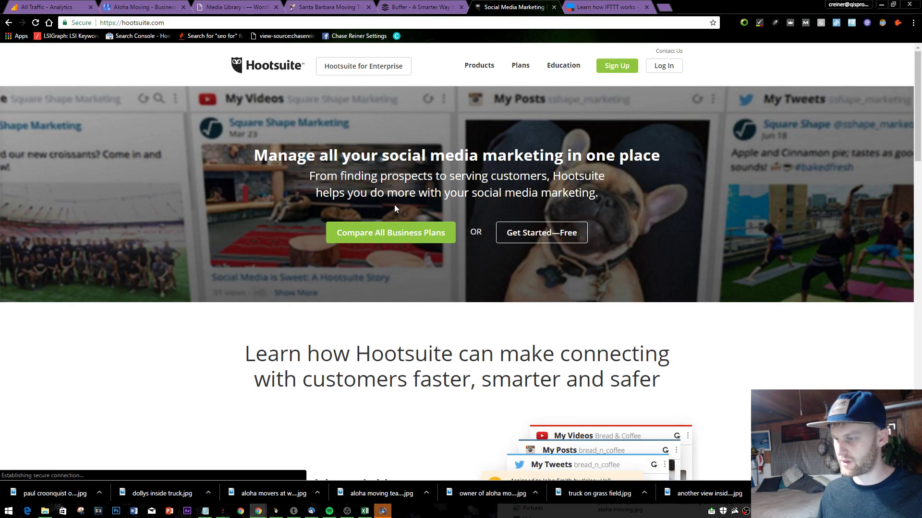
{"action": "scroll", "coordinate": [404, 204], "scroll_direction": "down", "scroll_amount": 5}
{"action": "scroll", "coordinate": [432, 204], "scroll_direction": "down", "scroll_amount": 10}
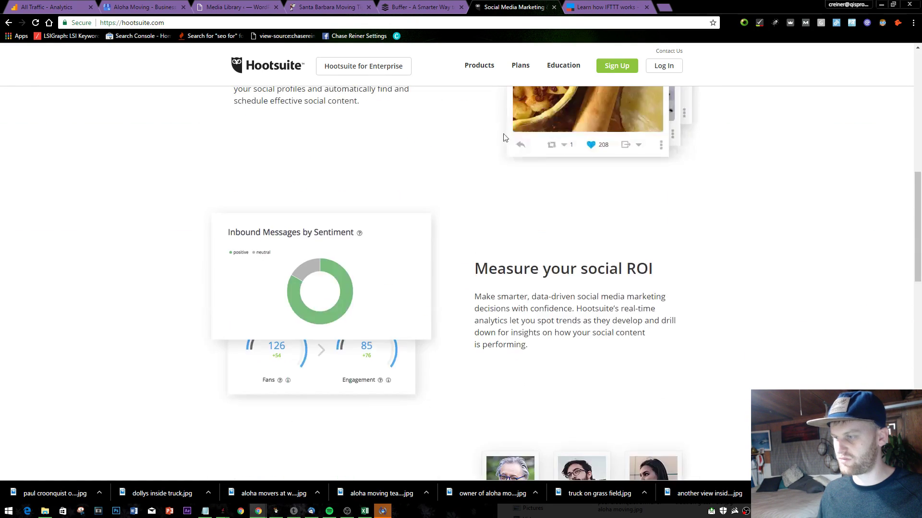
{"action": "scroll", "coordinate": [515, 139], "scroll_direction": "up", "scroll_amount": 15}
{"action": "left_click", "coordinate": [553, 8]}
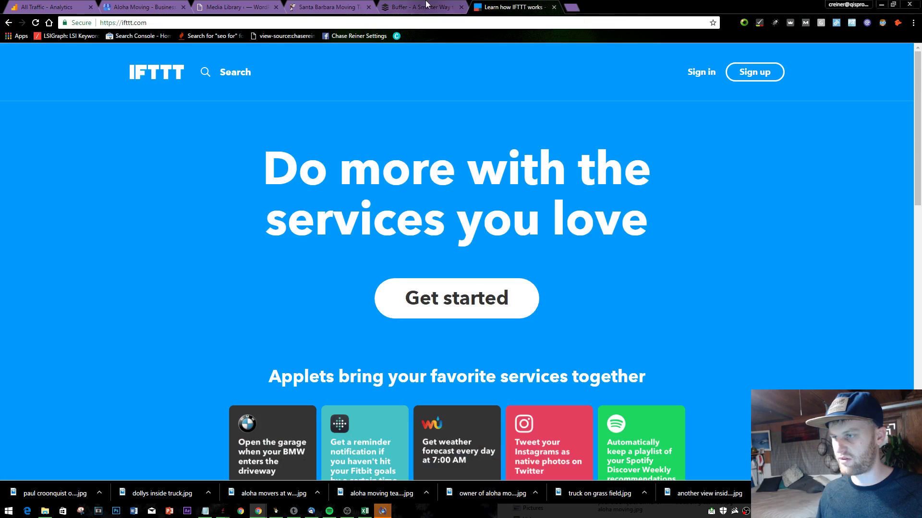
{"action": "key", "text": "ctrl+shift+Tab"}
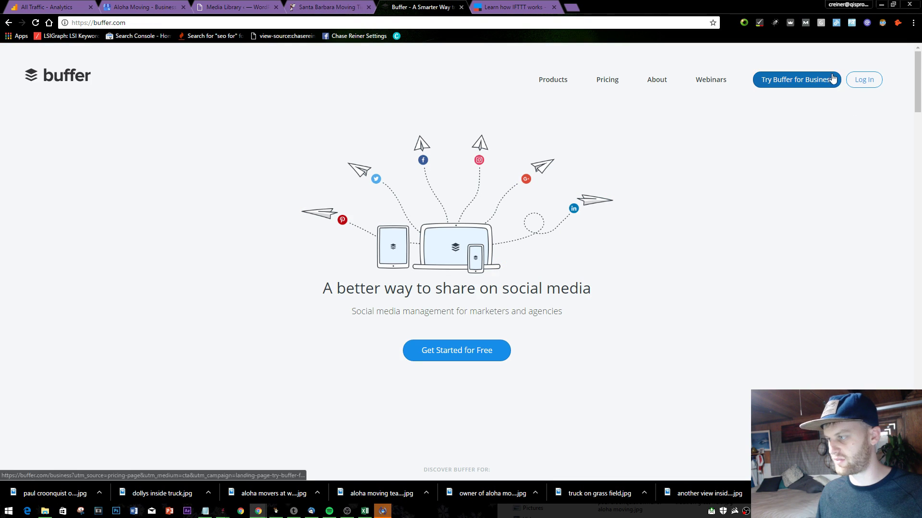
- Open Buffer's sign-in, switch to Create account, and submit an e-mail address and password
{"action": "left_click", "coordinate": [864, 80]}
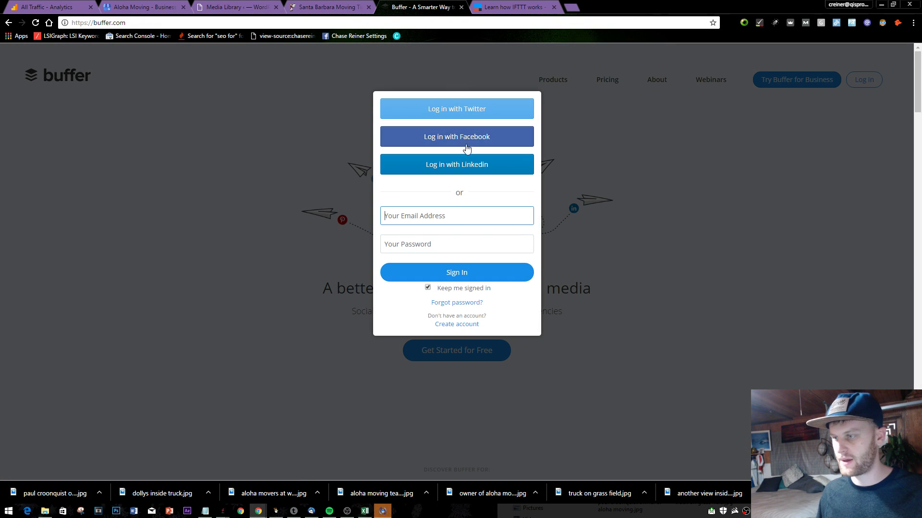
{"action": "left_click", "coordinate": [456, 223]}
{"action": "type", "text": "c"}
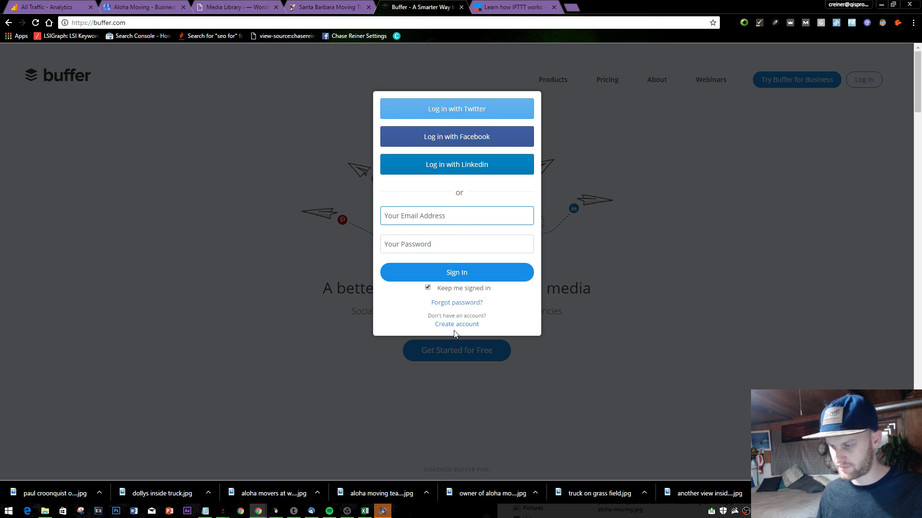
{"action": "left_click", "coordinate": [455, 325]}
{"action": "left_click", "coordinate": [470, 208]}
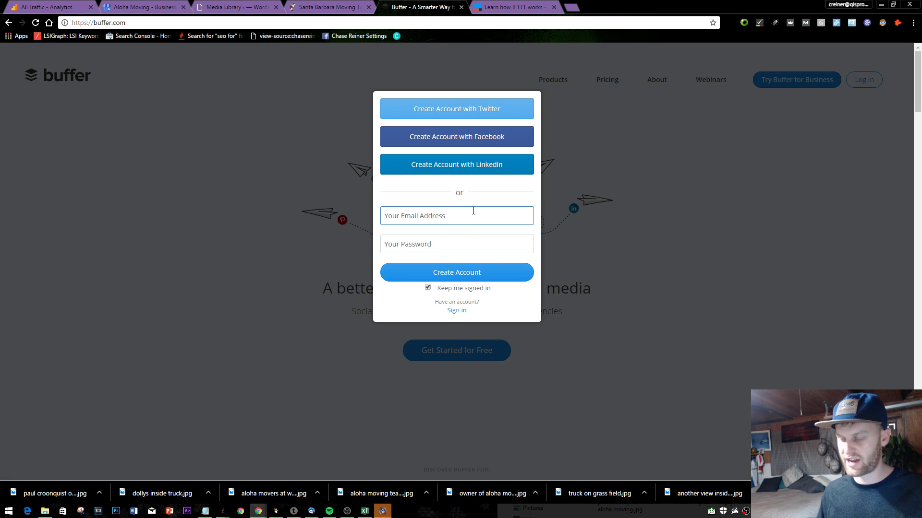
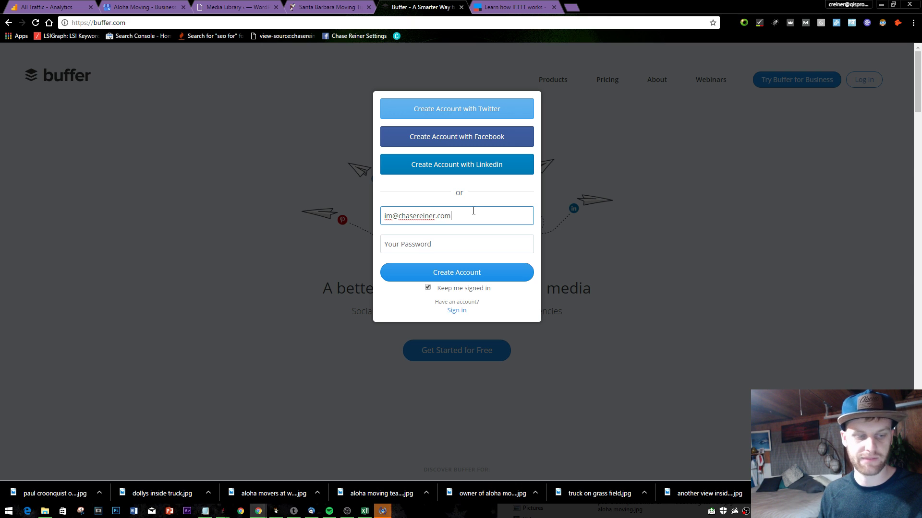
{"action": "key", "text": "Tab"}
{"action": "type", "text": "•"}
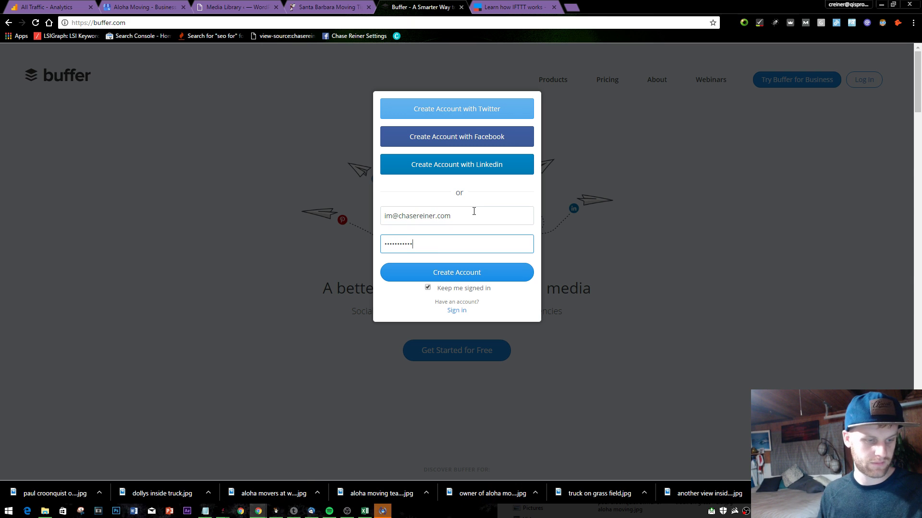
{"action": "key", "text": "Return"}
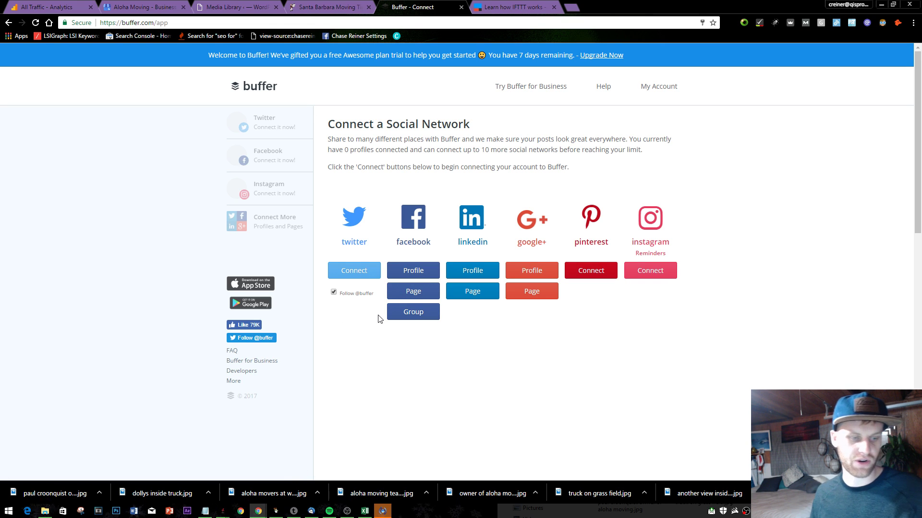
- Open the Aloha Moving home page from the tips page and scroll through it
{"action": "left_click", "coordinate": [328, 7]}
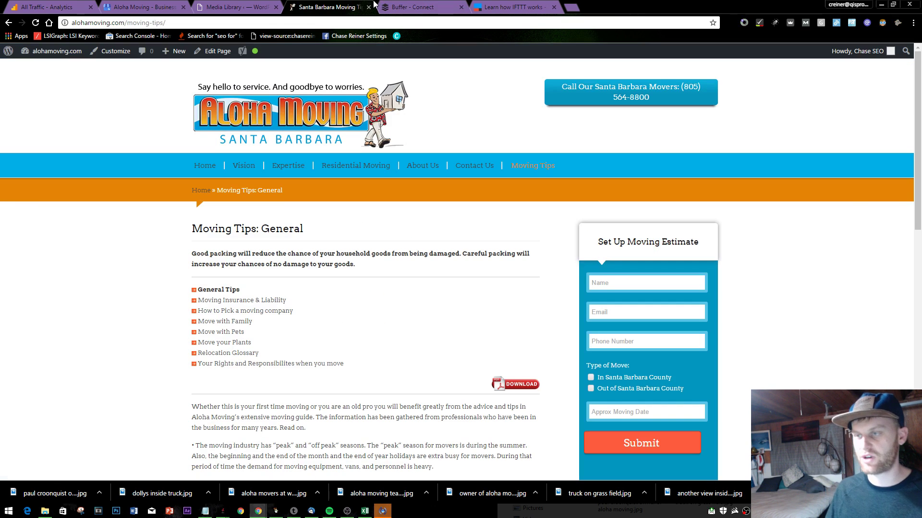
{"action": "left_click", "coordinate": [205, 165]}
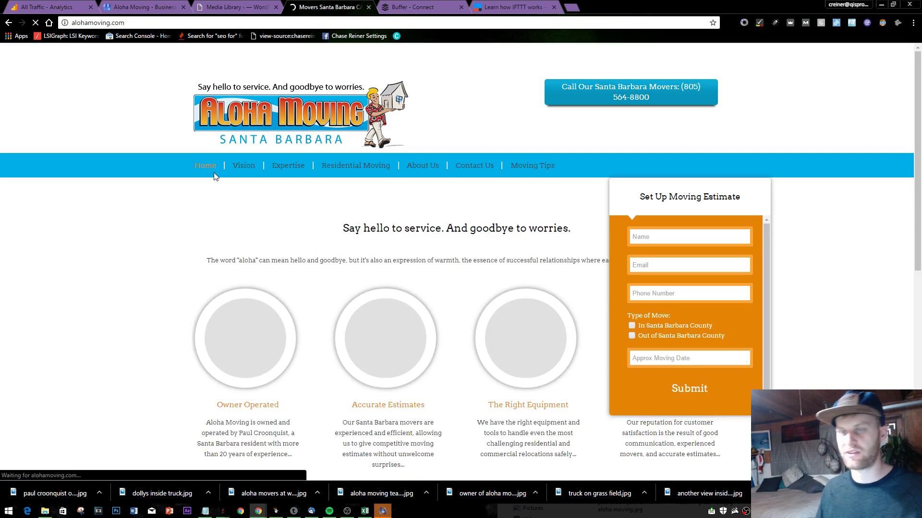
{"action": "scroll", "coordinate": [446, 108], "scroll_direction": "down", "scroll_amount": 2}
{"action": "scroll", "coordinate": [446, 108], "scroll_direction": "down", "scroll_amount": 15}
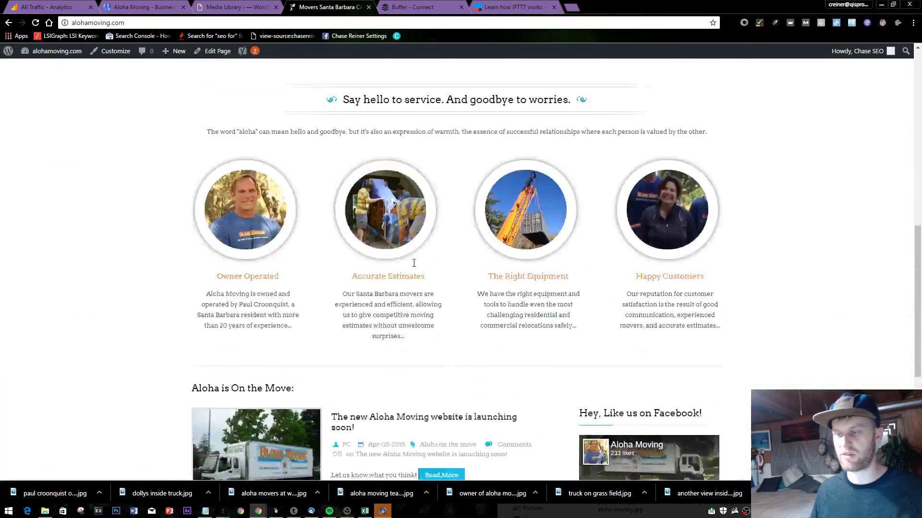
{"action": "scroll", "coordinate": [443, 233], "scroll_direction": "up", "scroll_amount": 1}
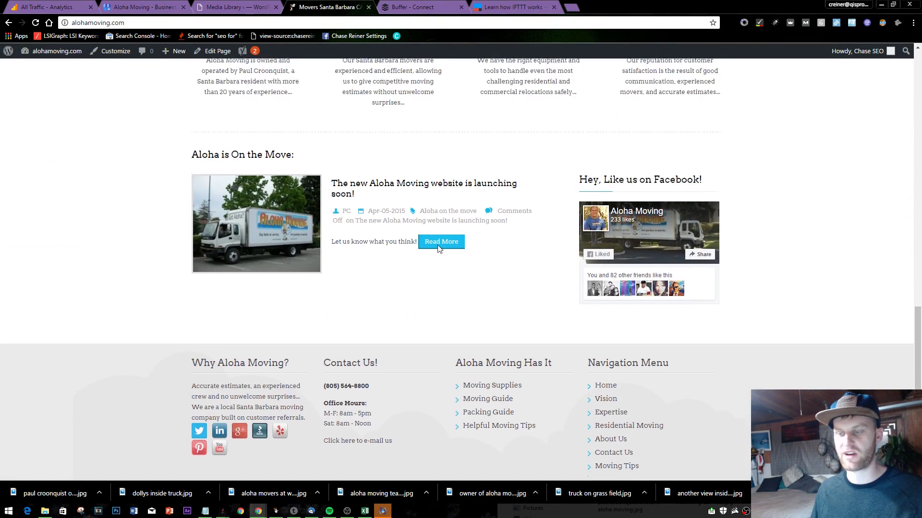
{"action": "scroll", "coordinate": [408, 190], "scroll_direction": "down", "scroll_amount": 1}
{"action": "scroll", "coordinate": [437, 103], "scroll_direction": "up", "scroll_amount": 15}
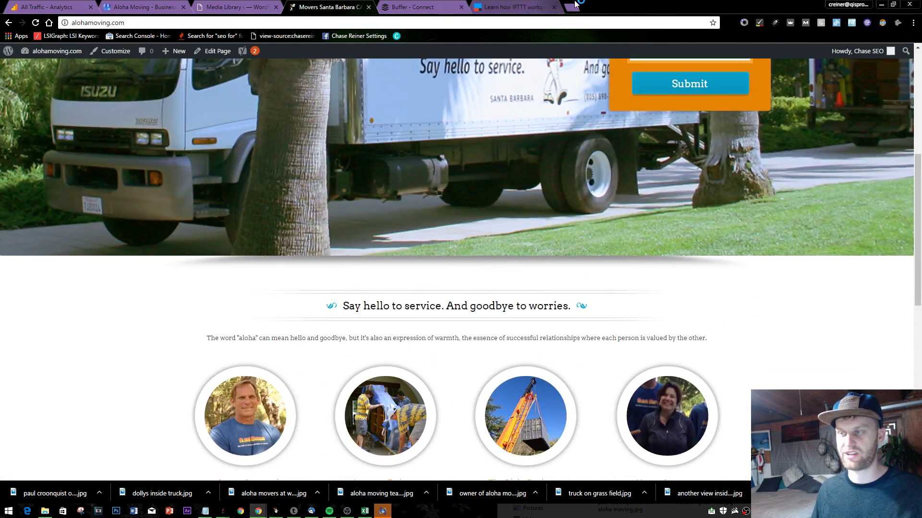
- Look up the iPhone Repair Santa Barbara site's business address in a new tab, then close it
{"action": "left_click", "coordinate": [576, 4]}
{"action": "type", "text": "iphone"}
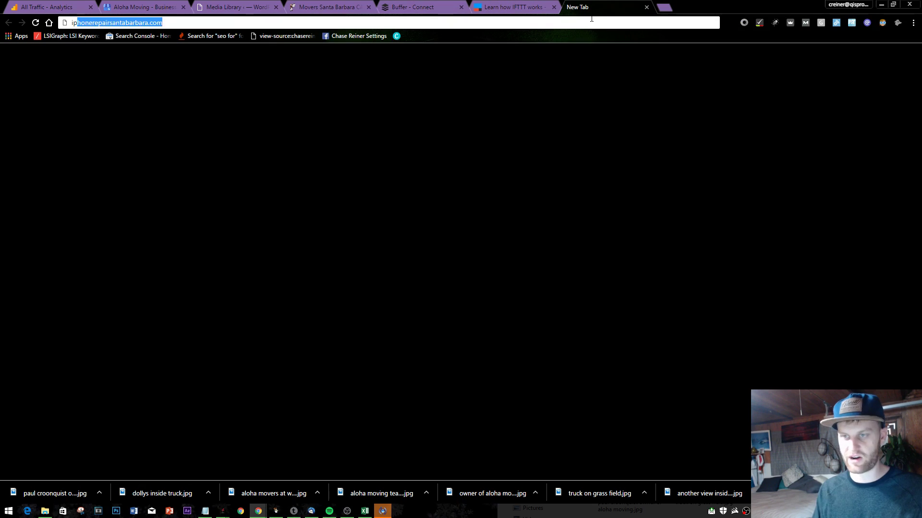
{"action": "key", "text": "Return"}
{"action": "scroll", "coordinate": [547, 268], "scroll_direction": "down", "scroll_amount": 5}
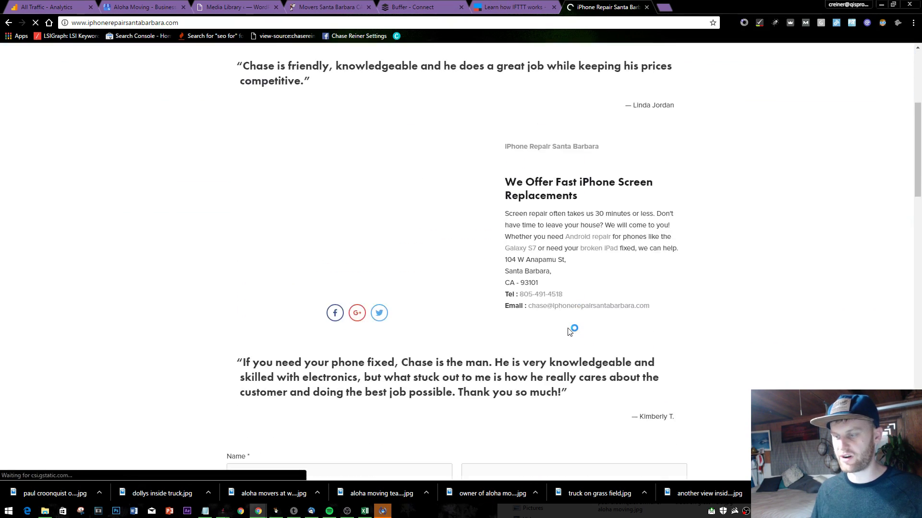
{"action": "left_click_drag", "start_coordinate": [542, 283], "coordinate": [516, 233]}
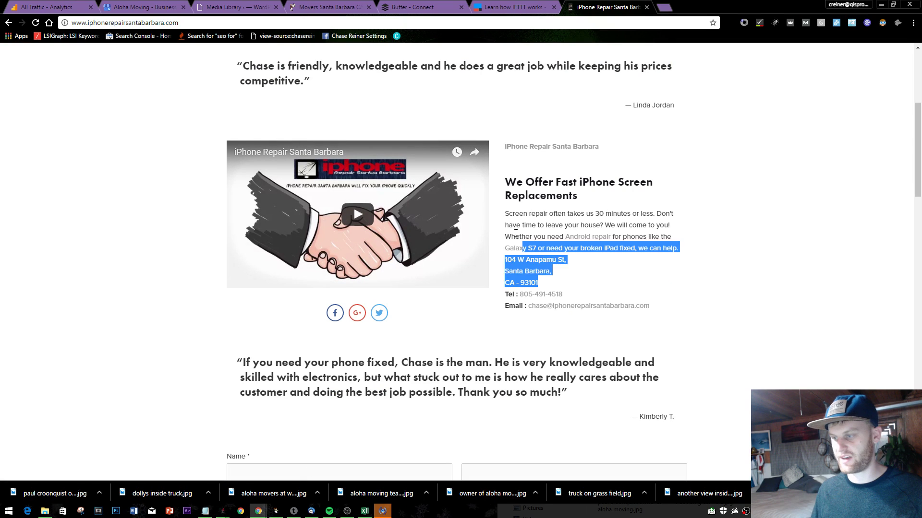
{"action": "left_click", "coordinate": [620, 267]}
{"action": "scroll", "coordinate": [622, 264], "scroll_direction": "up", "scroll_amount": 5}
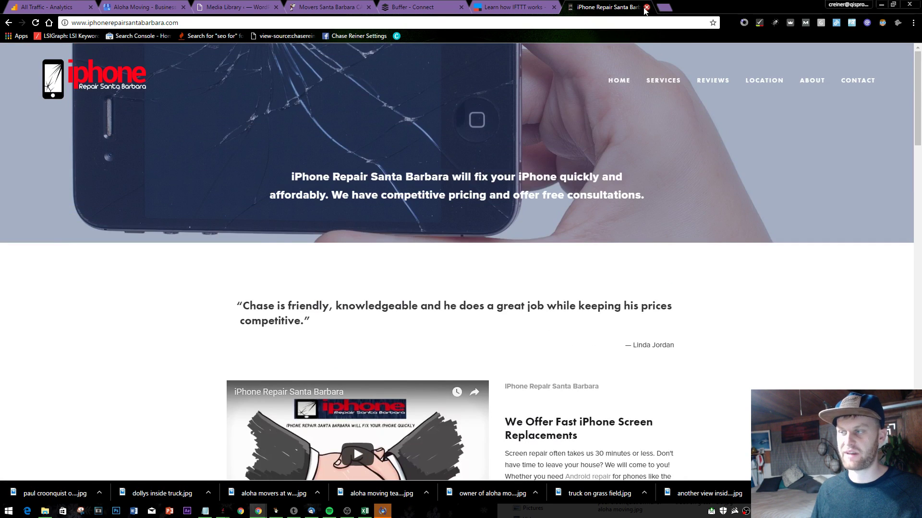
{"action": "left_click", "coordinate": [646, 7]}
- Compare the Aloha Moving home page with Buffer's Connect page, ending on Buffer Connect
{"action": "left_click", "coordinate": [412, 7]}
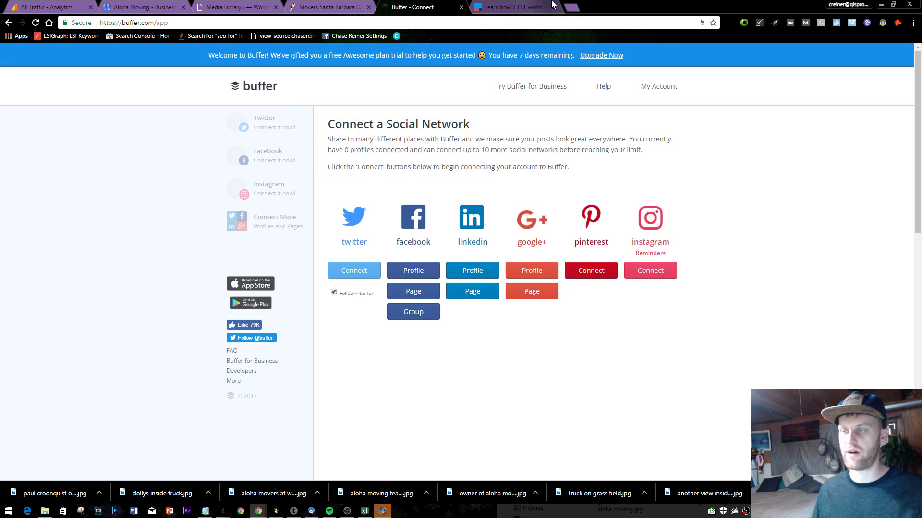
{"action": "left_click", "coordinate": [329, 7]}
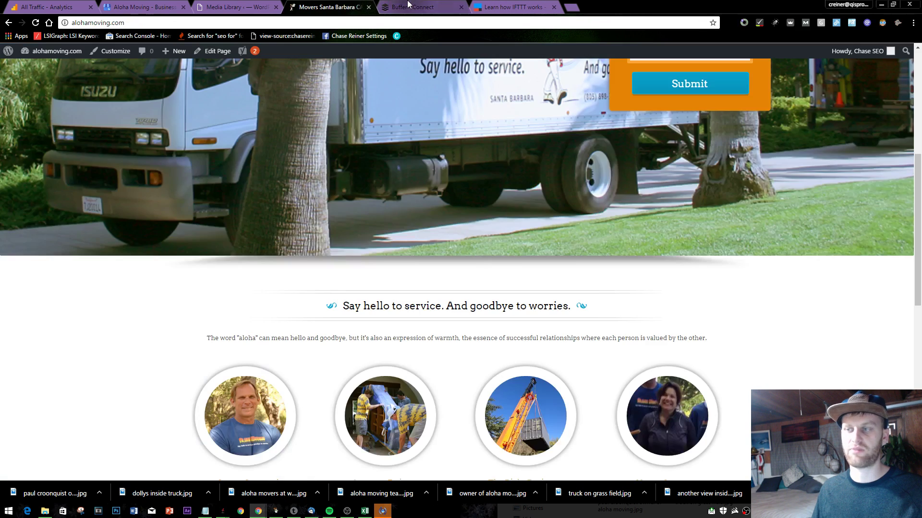
{"action": "left_click", "coordinate": [418, 6]}
{"action": "left_click", "coordinate": [336, 6]}
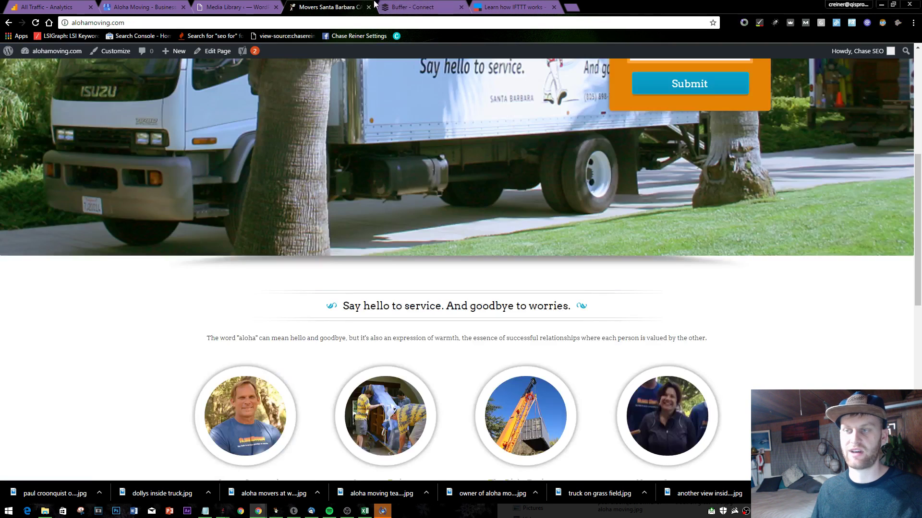
{"action": "left_click", "coordinate": [413, 6]}
{"action": "left_click", "coordinate": [362, 5]}
{"action": "left_click", "coordinate": [380, 7]}
{"action": "left_click", "coordinate": [362, 6]}
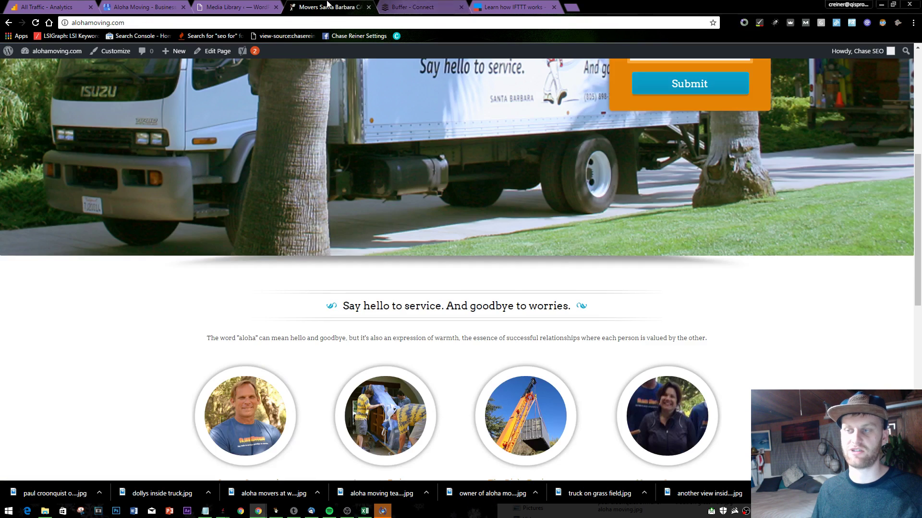
{"action": "left_click", "coordinate": [380, 7]}
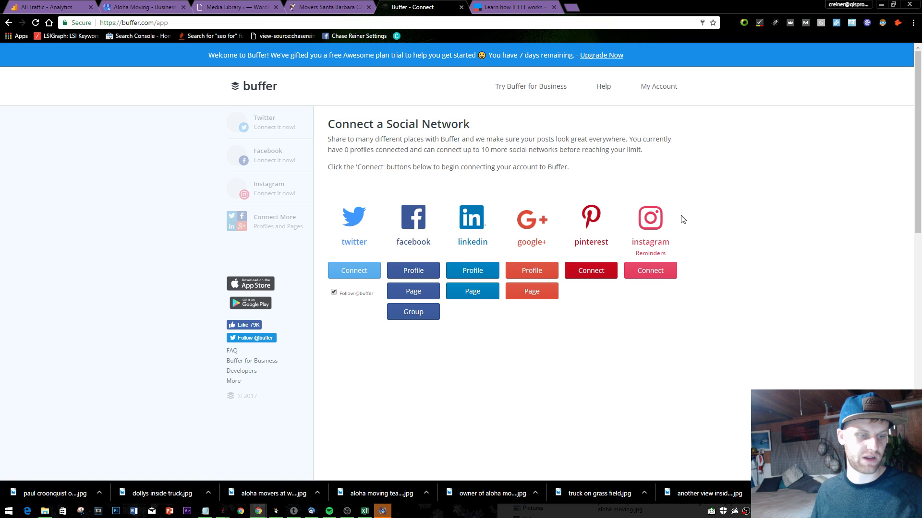
{"action": "scroll", "coordinate": [766, 216], "scroll_direction": "down", "scroll_amount": 1}
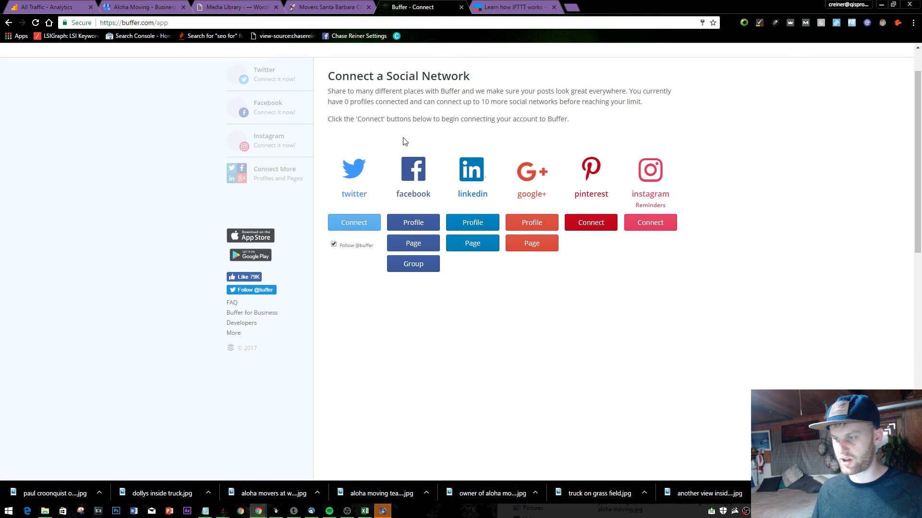
{"action": "scroll", "coordinate": [420, 136], "scroll_direction": "up", "scroll_amount": 1}
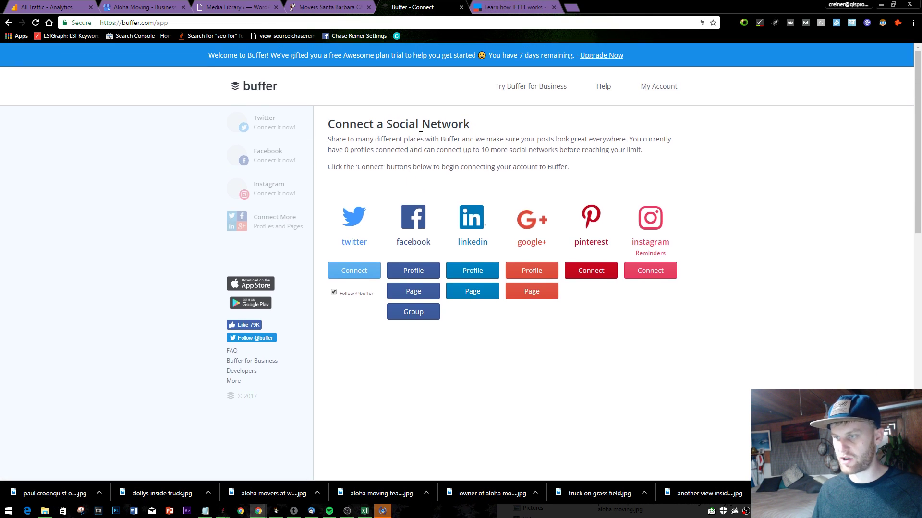
- Connect the Aloha Moving Facebook page to Buffer and dismiss the onboarding composer
{"action": "left_click", "coordinate": [430, 293]}
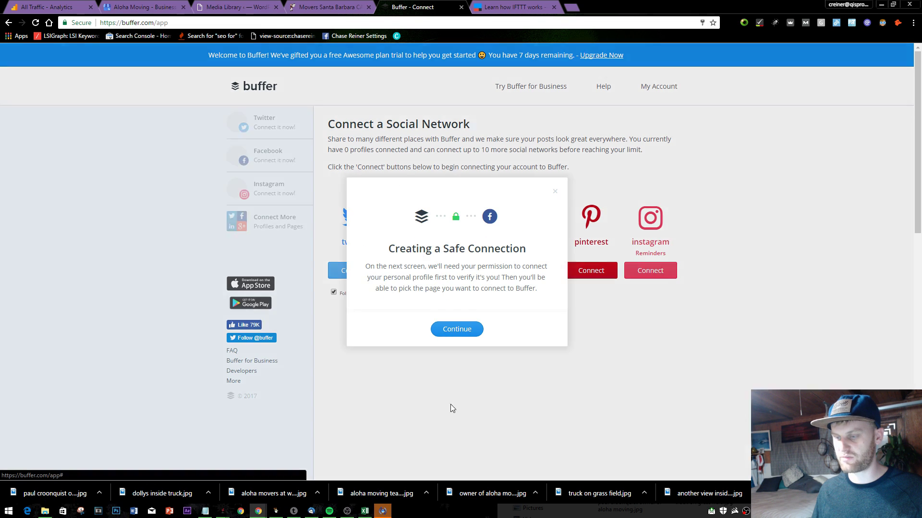
{"action": "left_click", "coordinate": [456, 331]}
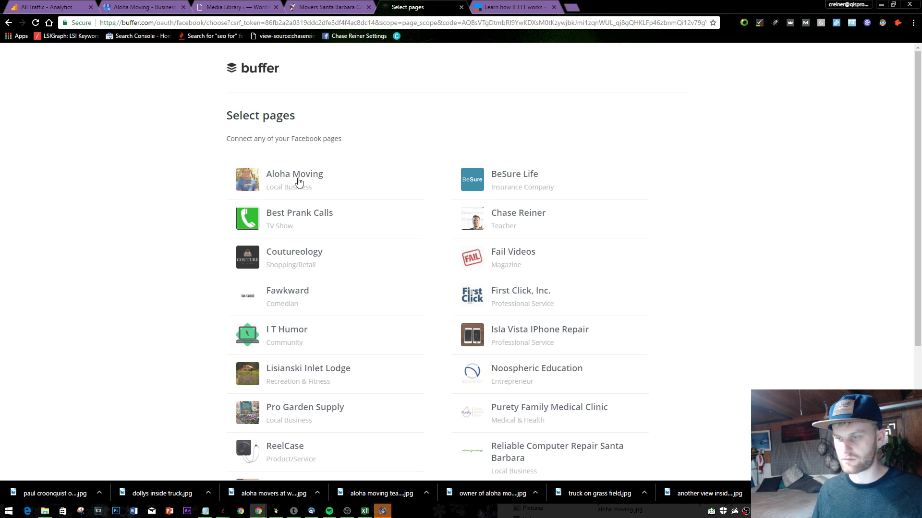
{"action": "left_click", "coordinate": [295, 181]}
{"action": "scroll", "coordinate": [367, 274], "scroll_direction": "down", "scroll_amount": 4}
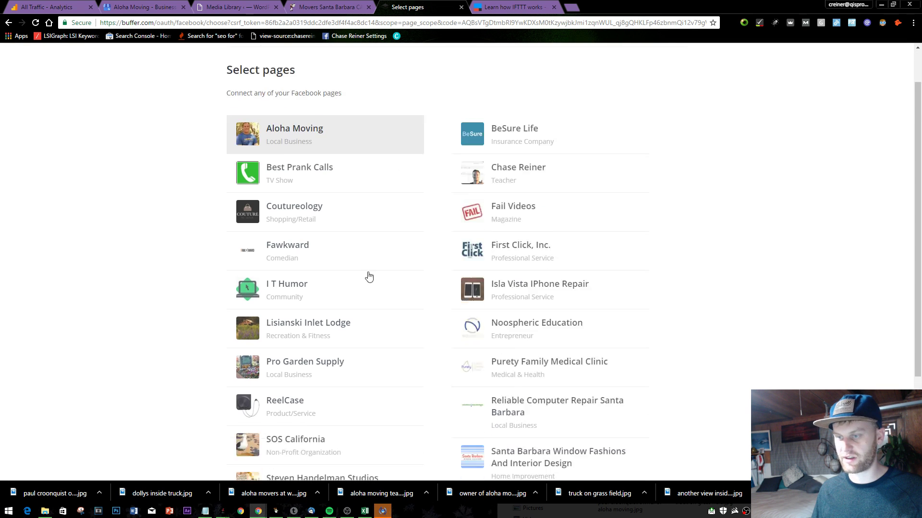
{"action": "left_click", "coordinate": [325, 475]}
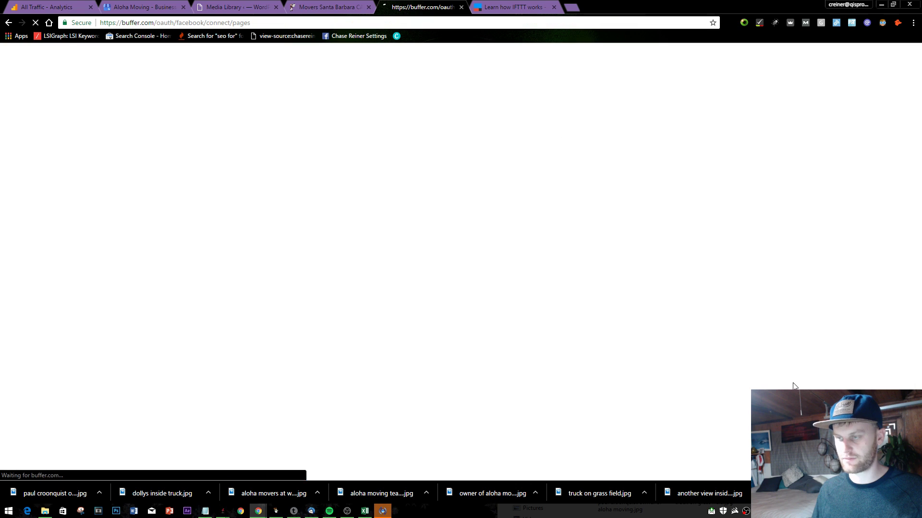
{"action": "left_click", "coordinate": [914, 494]}
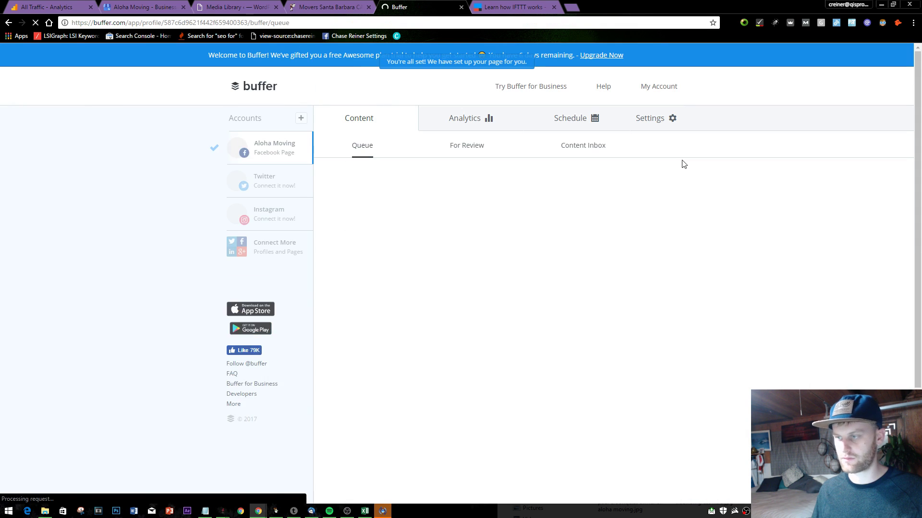
{"action": "left_click", "coordinate": [464, 183]}
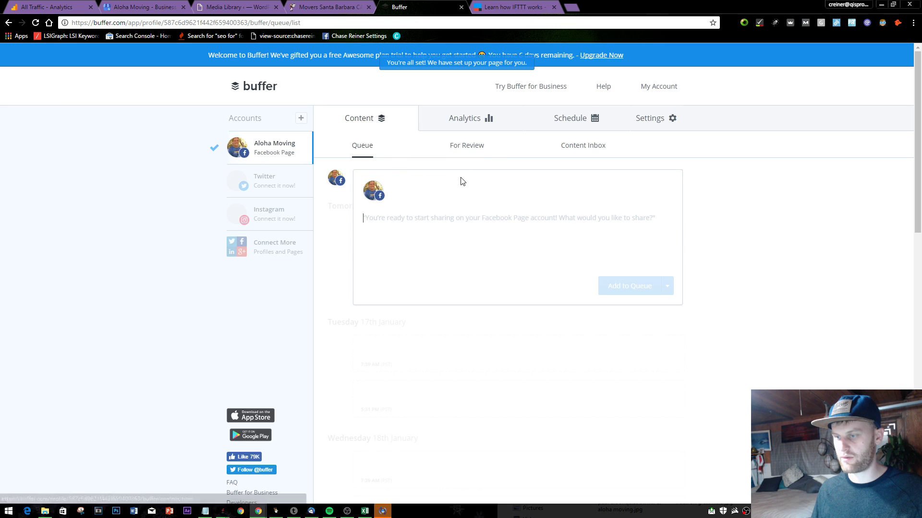
{"action": "left_click", "coordinate": [218, 270]}
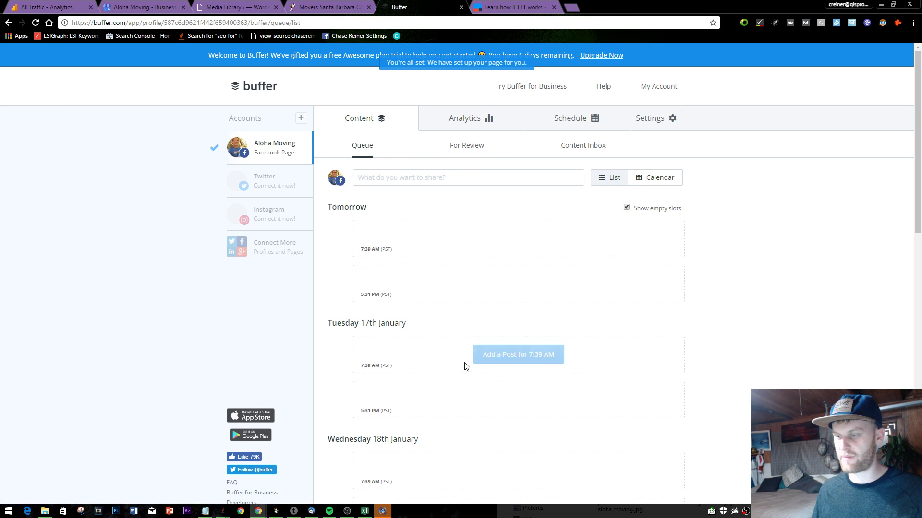
- Delete the 5:31 PM posting slot so only 7:39 AM remains, then return to alohamoving.com
{"action": "left_click", "coordinate": [593, 119]}
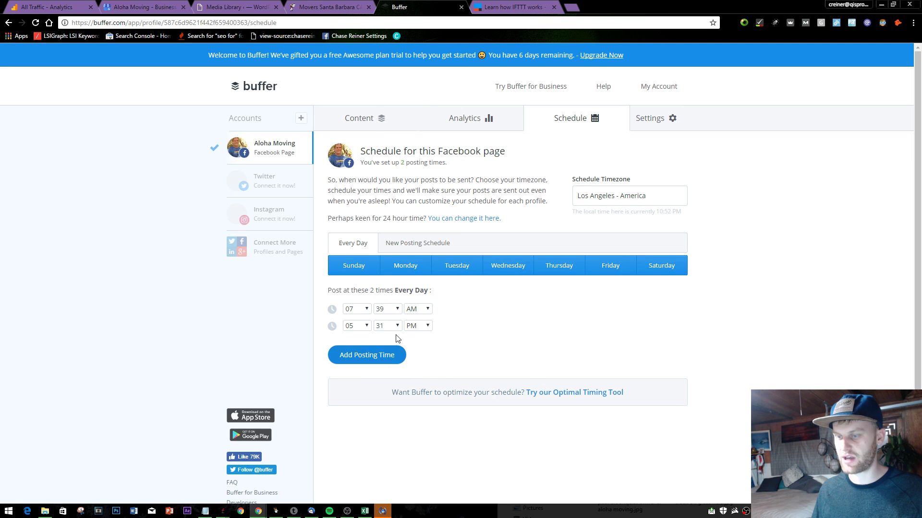
{"action": "left_click", "coordinate": [331, 326]}
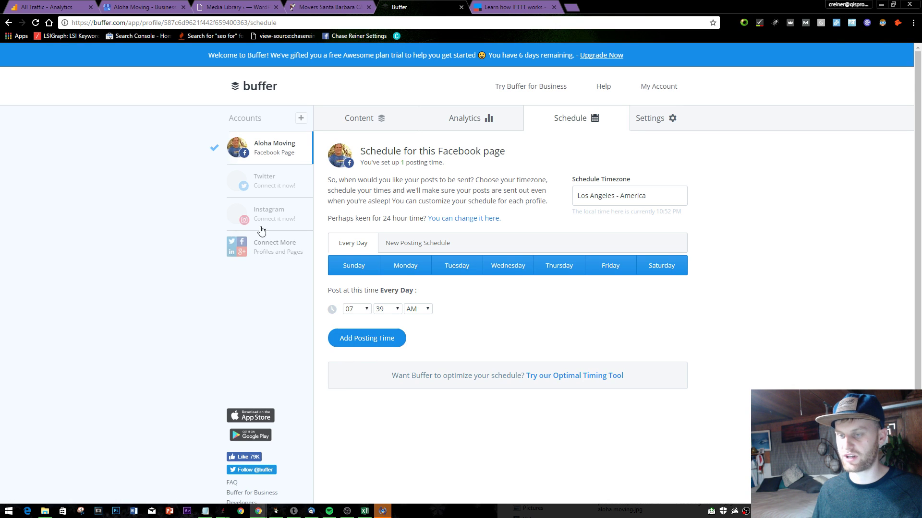
{"action": "left_click", "coordinate": [334, 111]}
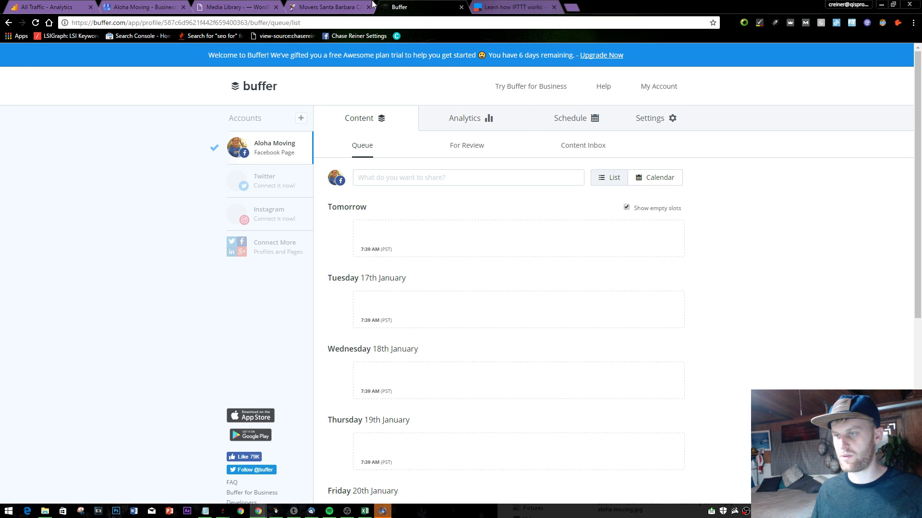
{"action": "key", "text": "ctrl+shift+Tab"}
{"action": "scroll", "coordinate": [525, 196], "scroll_direction": "up", "scroll_amount": 6}
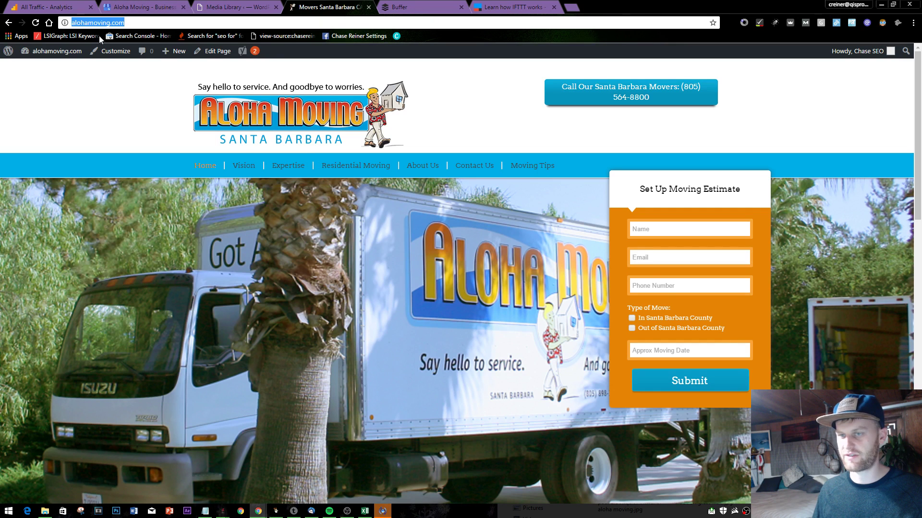
- Open the WordPress dashboard, the Posts list, and the Yoast SEO dashboard's Security tab
{"action": "left_click", "coordinate": [57, 51]}
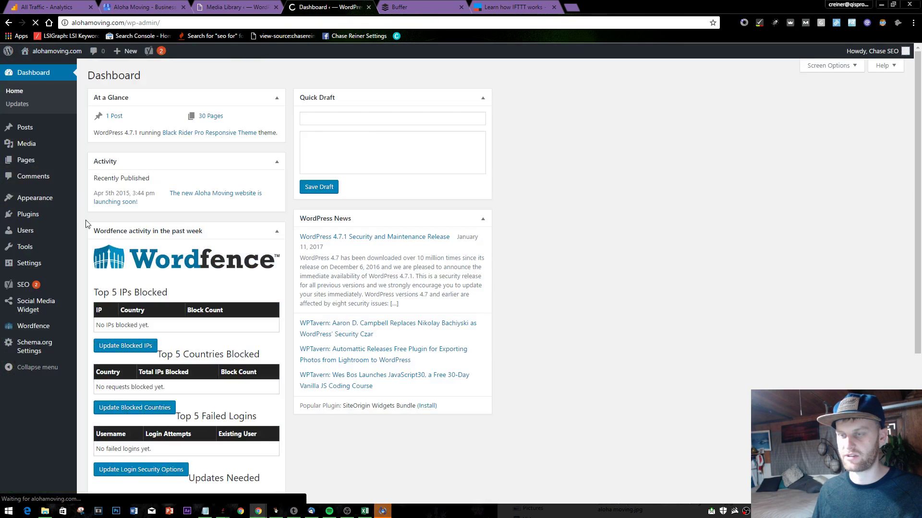
{"action": "mouse_move", "coordinate": [31, 129]}
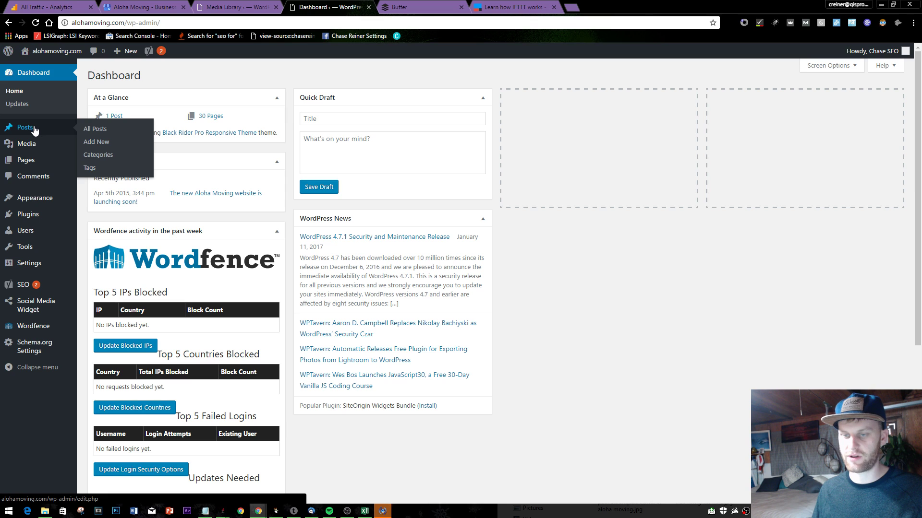
{"action": "left_click", "coordinate": [34, 129]}
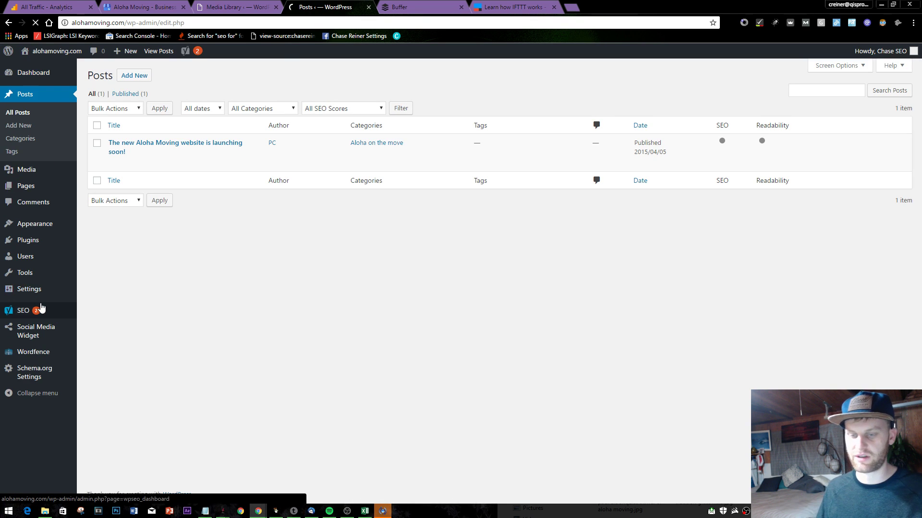
{"action": "left_click", "coordinate": [48, 310]}
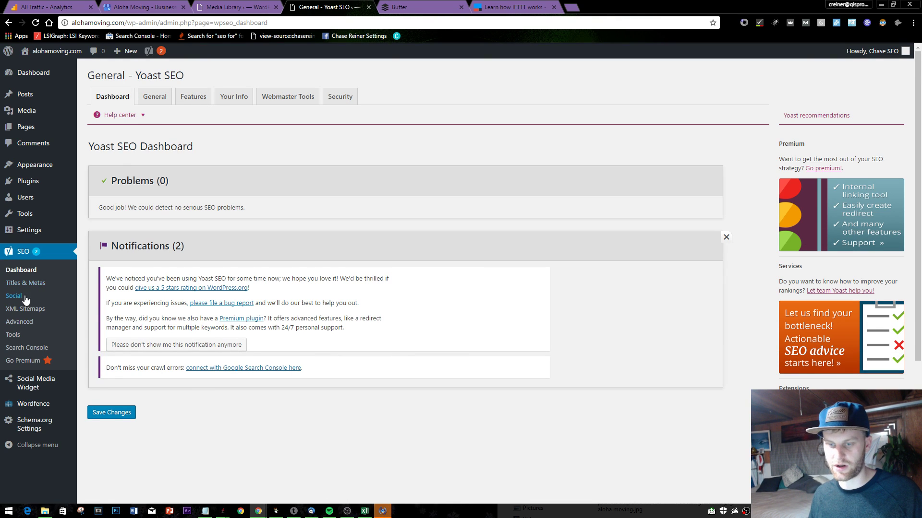
{"action": "left_click", "coordinate": [44, 318]}
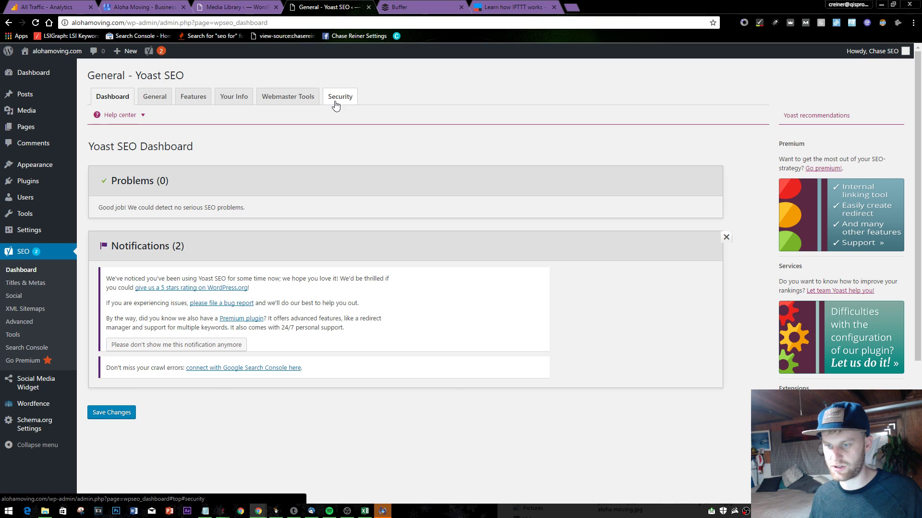
{"action": "left_click", "coordinate": [335, 98]}
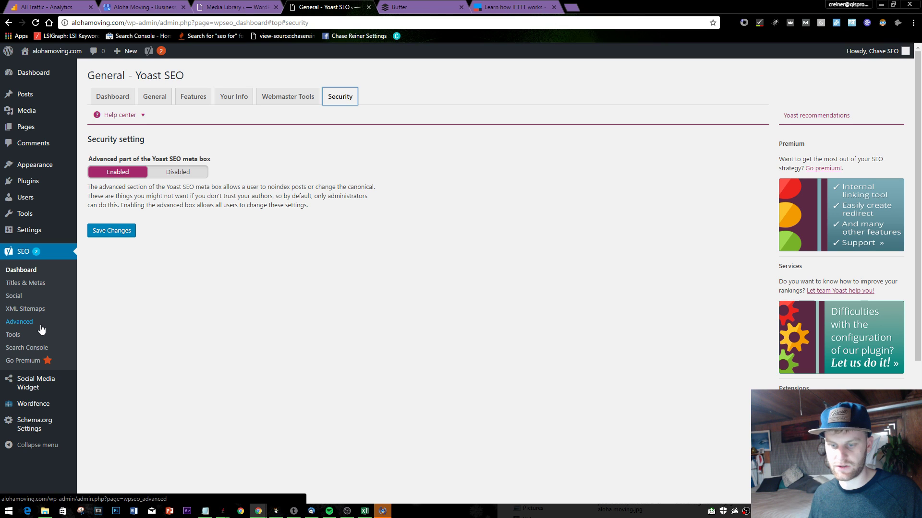
- Review the permalink clean-up options in Yoast's Advanced settings
{"action": "left_click", "coordinate": [19, 322]}
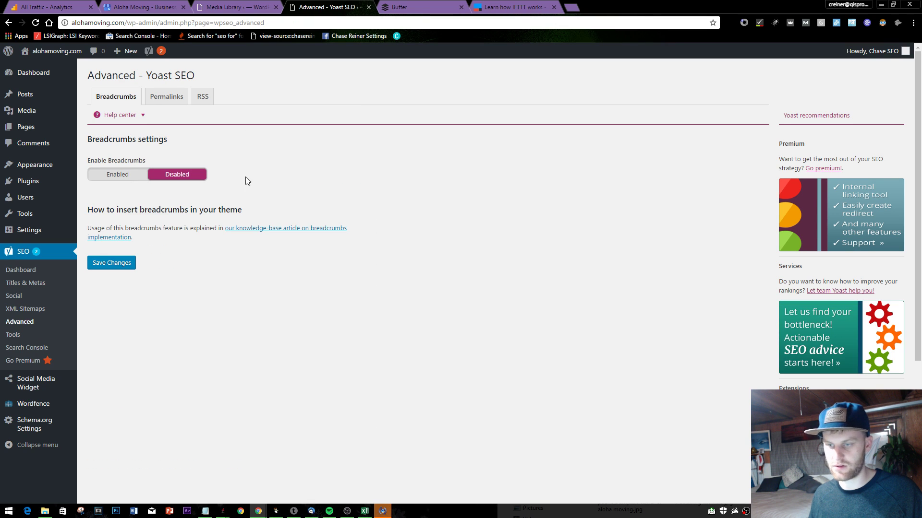
{"action": "left_click", "coordinate": [185, 101]}
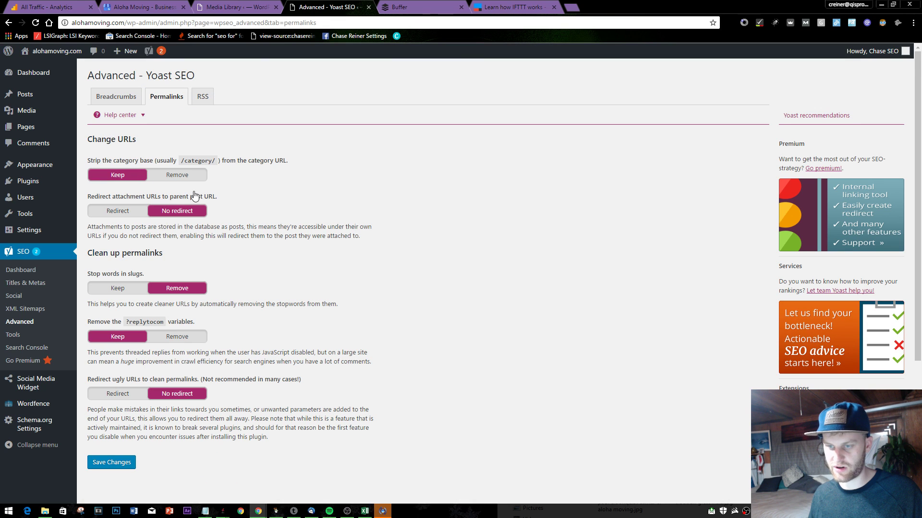
{"action": "scroll", "coordinate": [139, 187], "scroll_direction": "down", "scroll_amount": 4}
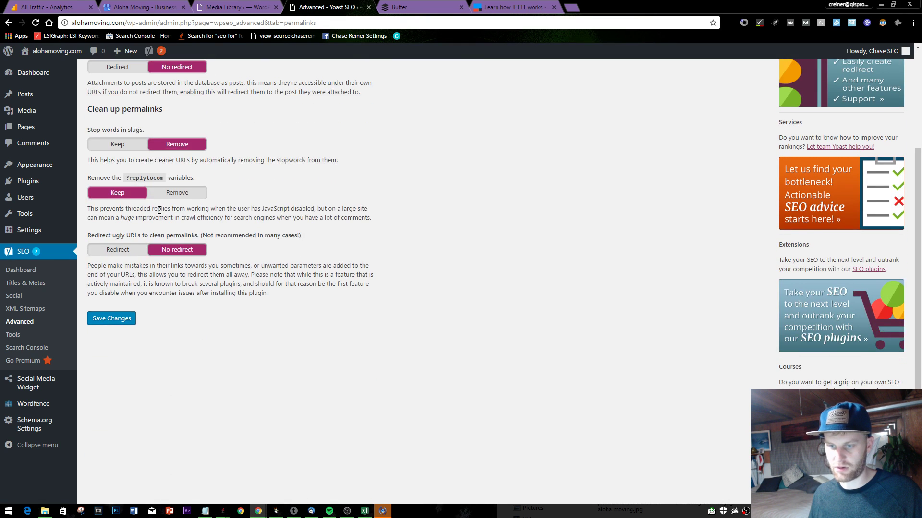
{"action": "scroll", "coordinate": [159, 210], "scroll_direction": "up", "scroll_amount": 3}
- Check Yoast's General, Features, Your Info, Webmaster Tools and Security tabs, then open Titles & Metas
{"action": "left_click", "coordinate": [29, 271]}
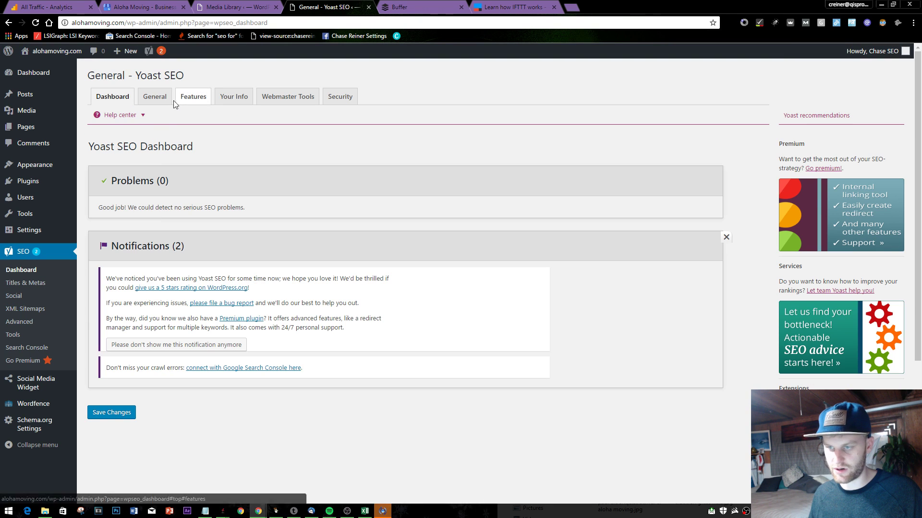
{"action": "left_click", "coordinate": [154, 96]}
{"action": "left_click", "coordinate": [181, 103]}
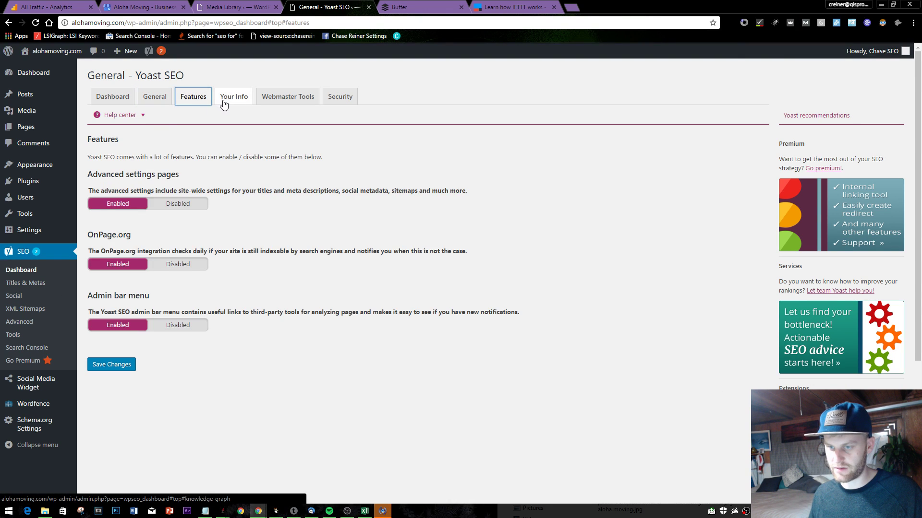
{"action": "left_click", "coordinate": [223, 99]}
{"action": "left_click", "coordinate": [281, 98]}
{"action": "left_click", "coordinate": [336, 97]}
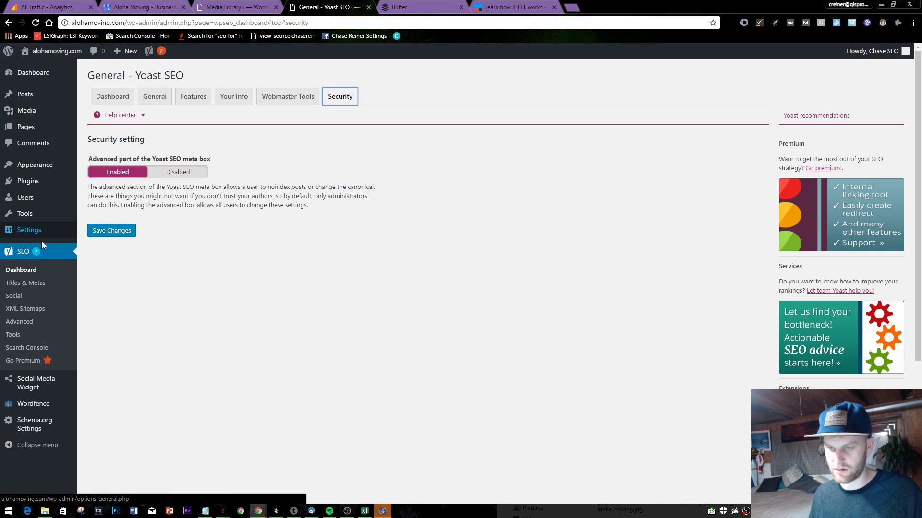
{"action": "left_click", "coordinate": [27, 283]}
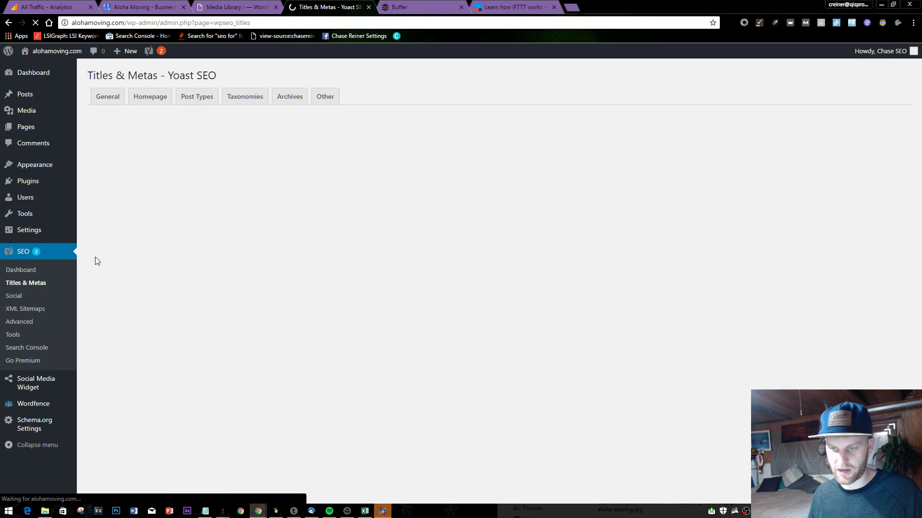
- Review the Homepage, Post Types and Taxonomies tabs, set tag archives to noindex, and save
{"action": "left_click", "coordinate": [154, 97]}
{"action": "left_click", "coordinate": [197, 97]}
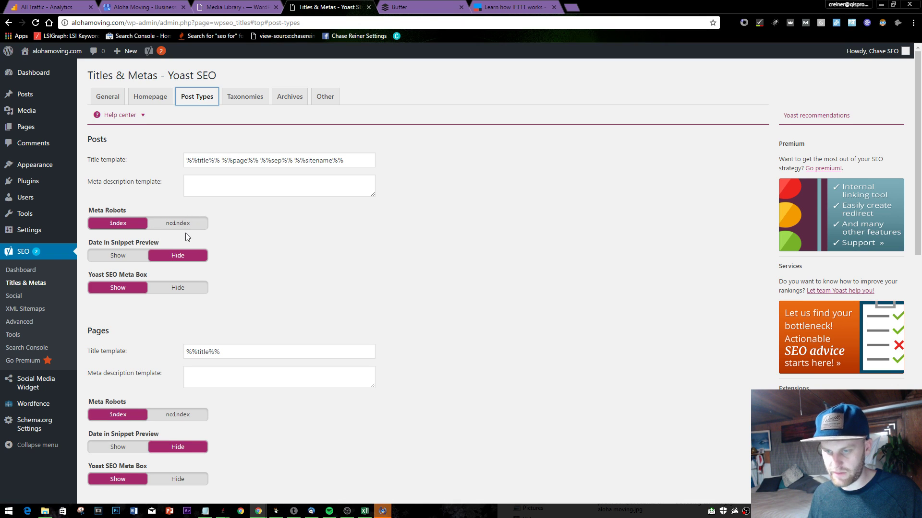
{"action": "scroll", "coordinate": [194, 237], "scroll_direction": "down", "scroll_amount": 3}
{"action": "scroll", "coordinate": [189, 276], "scroll_direction": "down", "scroll_amount": 7}
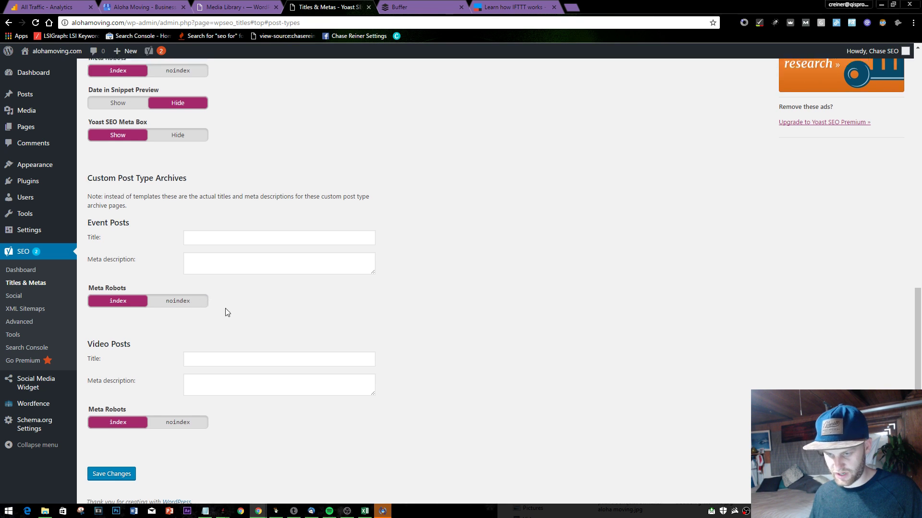
{"action": "scroll", "coordinate": [226, 312], "scroll_direction": "up", "scroll_amount": 20}
{"action": "left_click", "coordinate": [246, 98]}
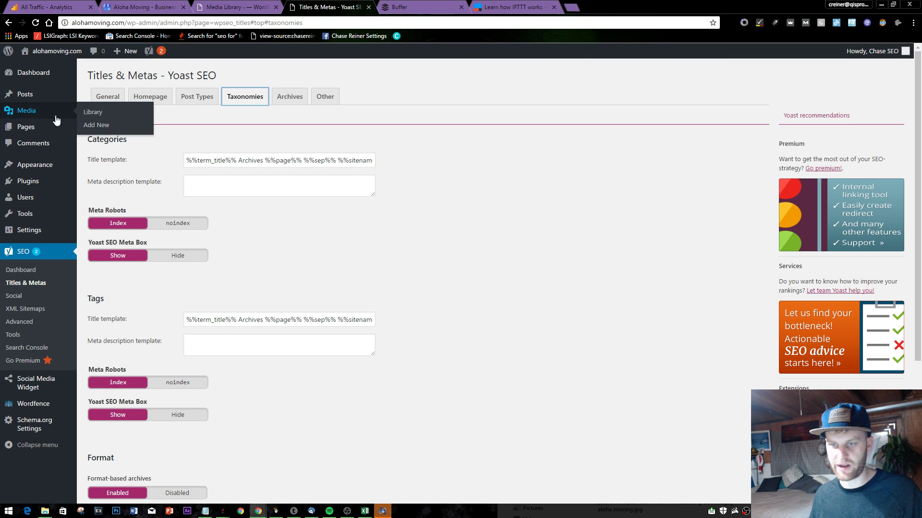
{"action": "scroll", "coordinate": [216, 209], "scroll_direction": "down", "scroll_amount": 4}
{"action": "scroll", "coordinate": [269, 231], "scroll_direction": "up", "scroll_amount": 4}
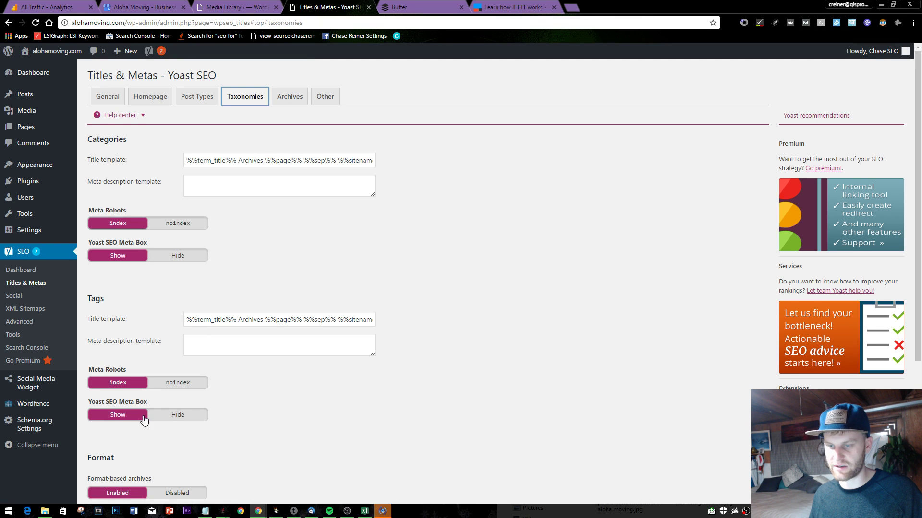
{"action": "left_click", "coordinate": [177, 383]}
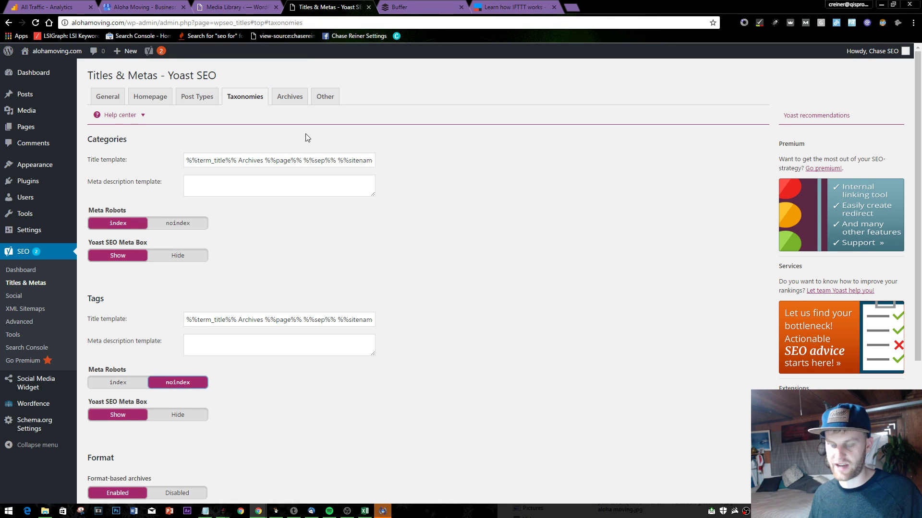
{"action": "scroll", "coordinate": [307, 138], "scroll_direction": "down", "scroll_amount": 4}
{"action": "left_click", "coordinate": [109, 429]}
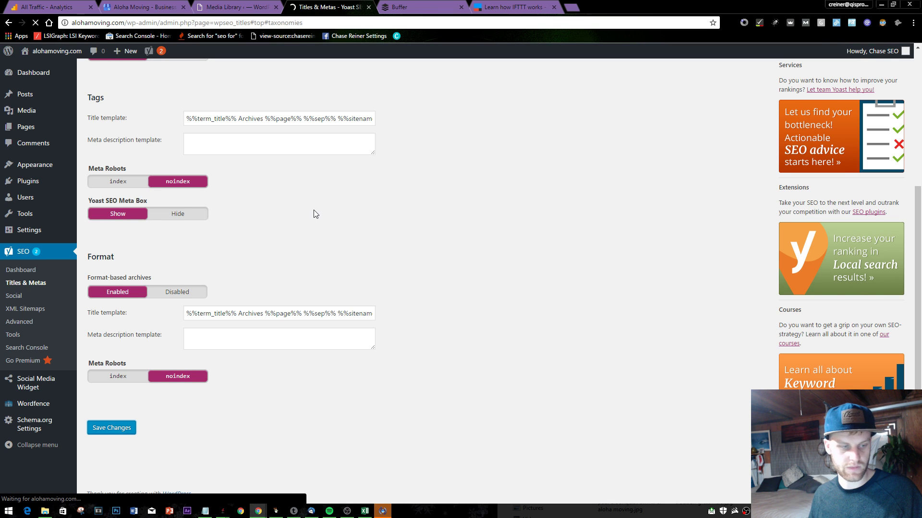
- Set author archives to Disabled, save, and look over the sitewide Other settings
{"action": "left_click", "coordinate": [292, 126]}
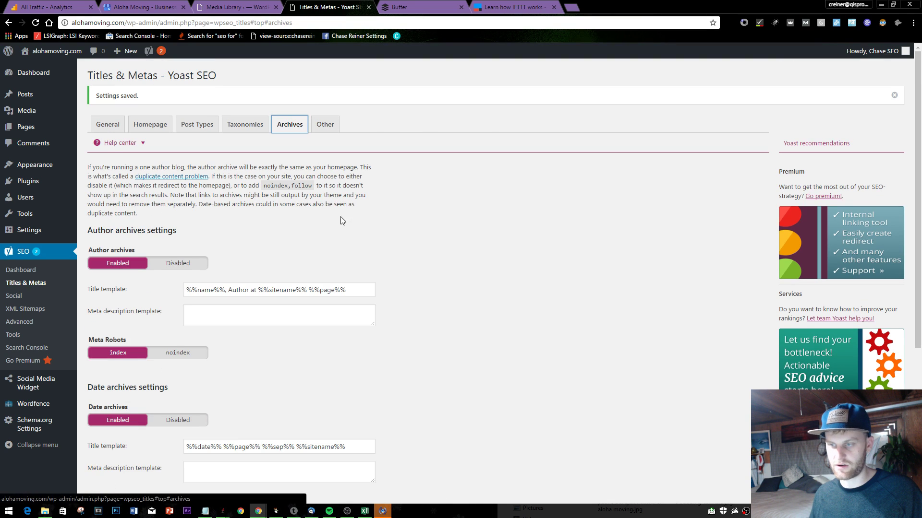
{"action": "scroll", "coordinate": [221, 202], "scroll_direction": "down", "scroll_amount": 2}
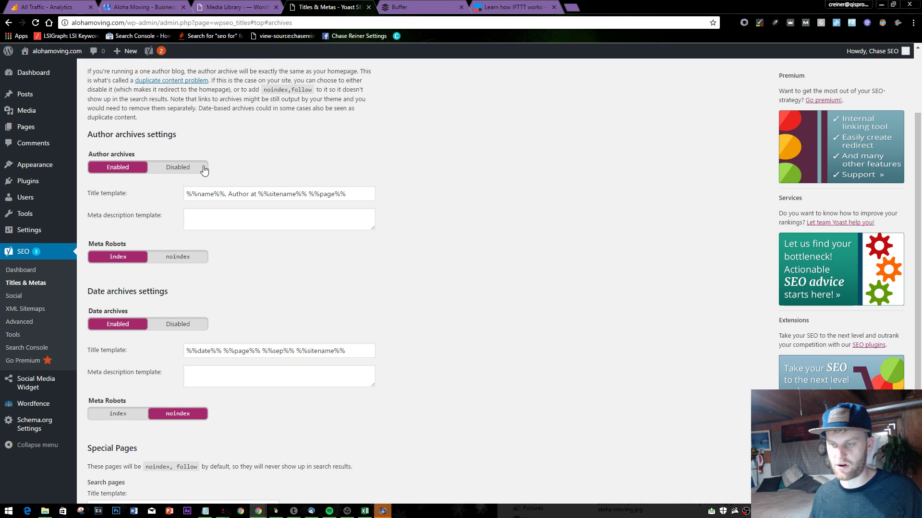
{"action": "left_click", "coordinate": [177, 167]}
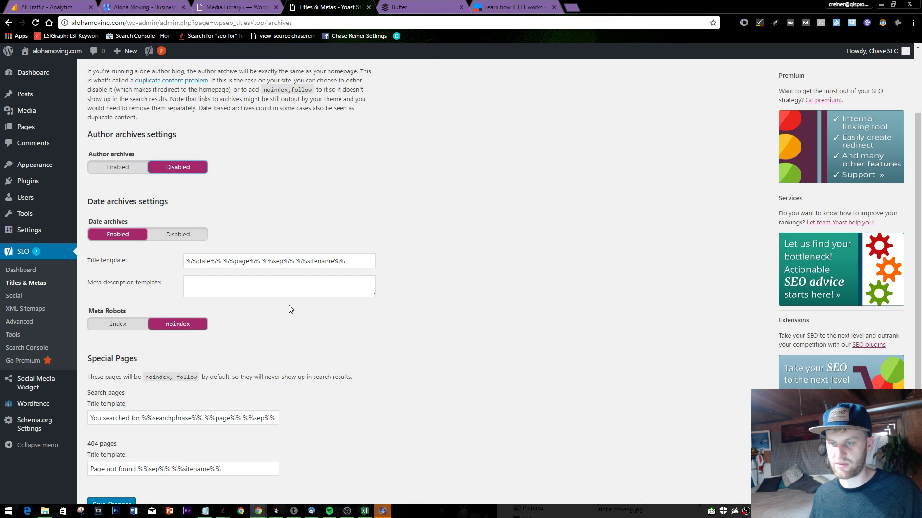
{"action": "scroll", "coordinate": [193, 257], "scroll_direction": "down", "scroll_amount": 3}
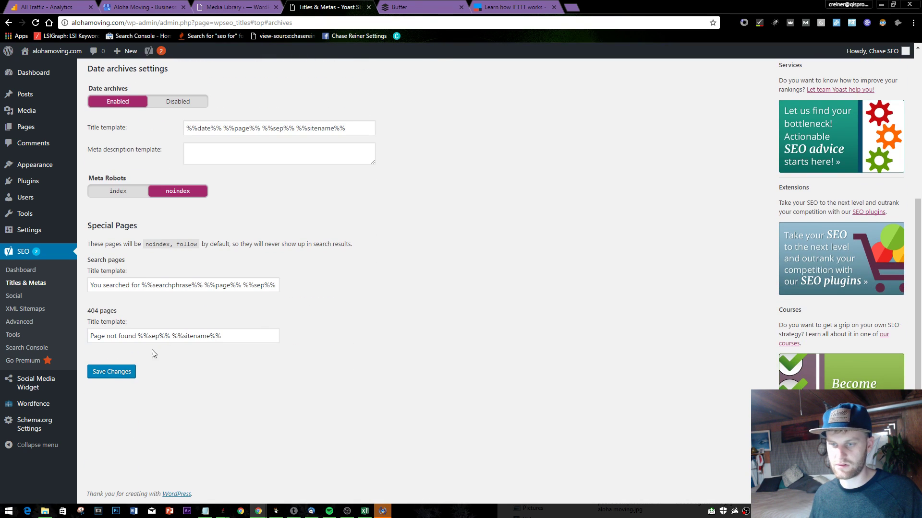
{"action": "left_click", "coordinate": [123, 374]}
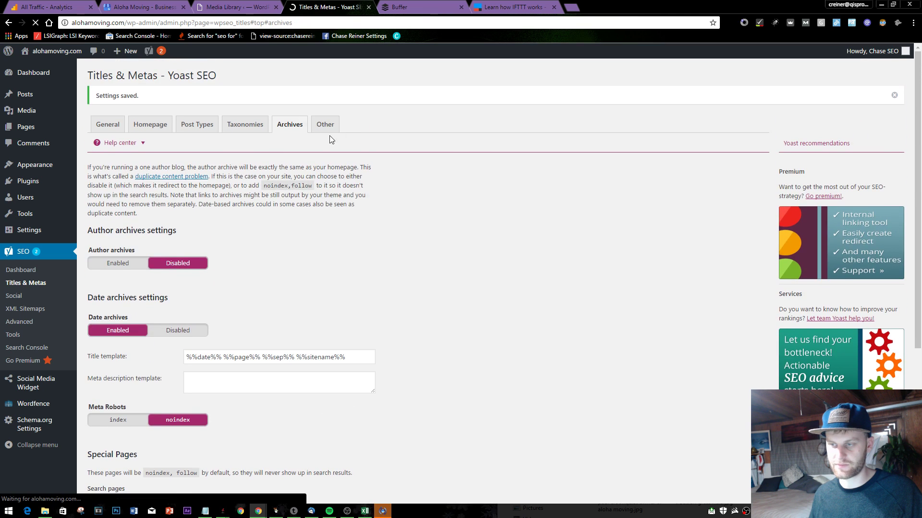
{"action": "left_click", "coordinate": [325, 125]}
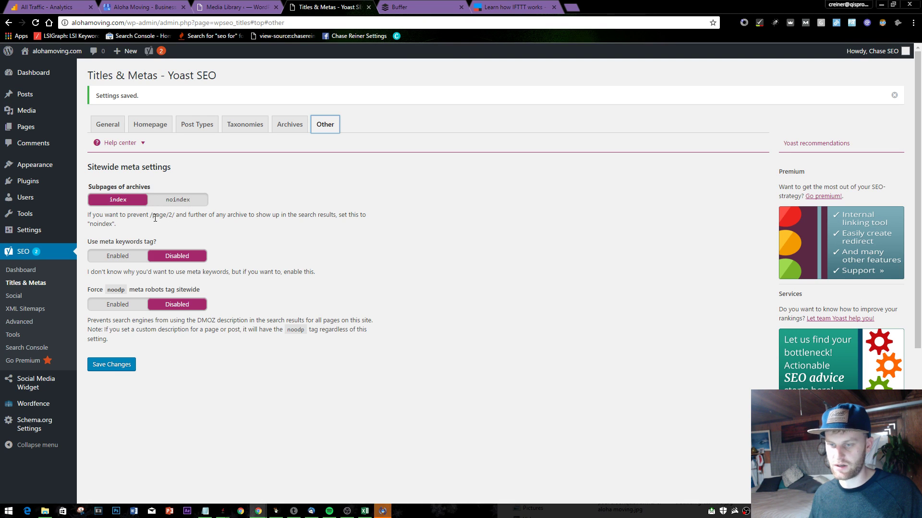
{"action": "mouse_move", "coordinate": [53, 100]}
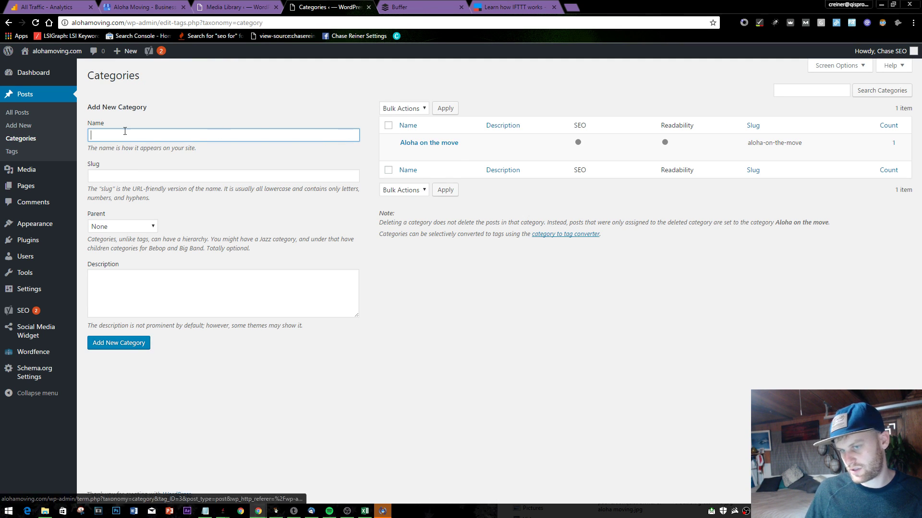
- Scroll through the 30 published pages and bring up link options for the 1 Week moving guide
{"action": "left_click", "coordinate": [49, 194]}
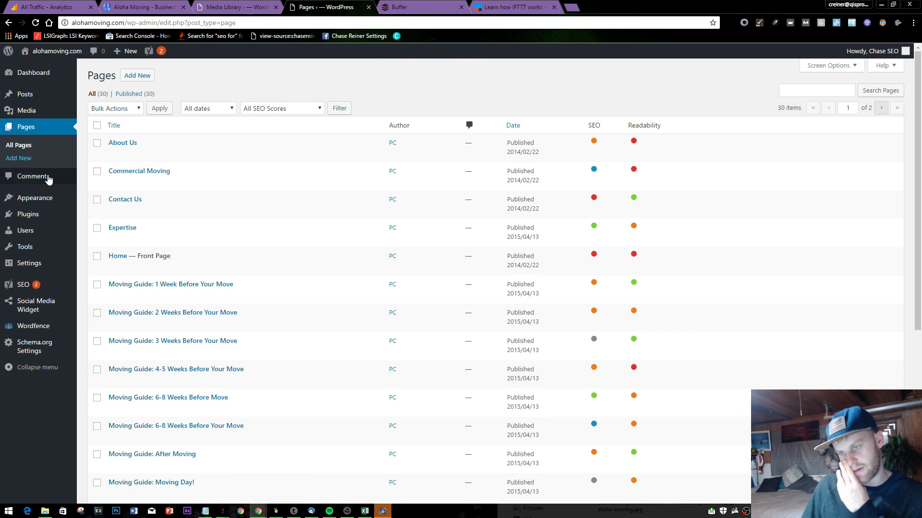
{"action": "scroll", "coordinate": [197, 178], "scroll_direction": "down", "scroll_amount": 2}
{"action": "scroll", "coordinate": [200, 179], "scroll_direction": "down", "scroll_amount": 3}
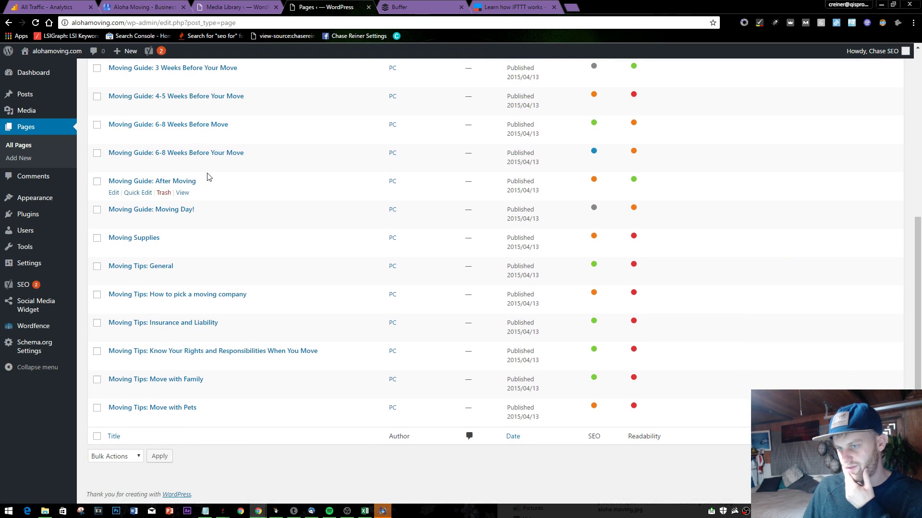
{"action": "scroll", "coordinate": [211, 178], "scroll_direction": "up", "scroll_amount": 5}
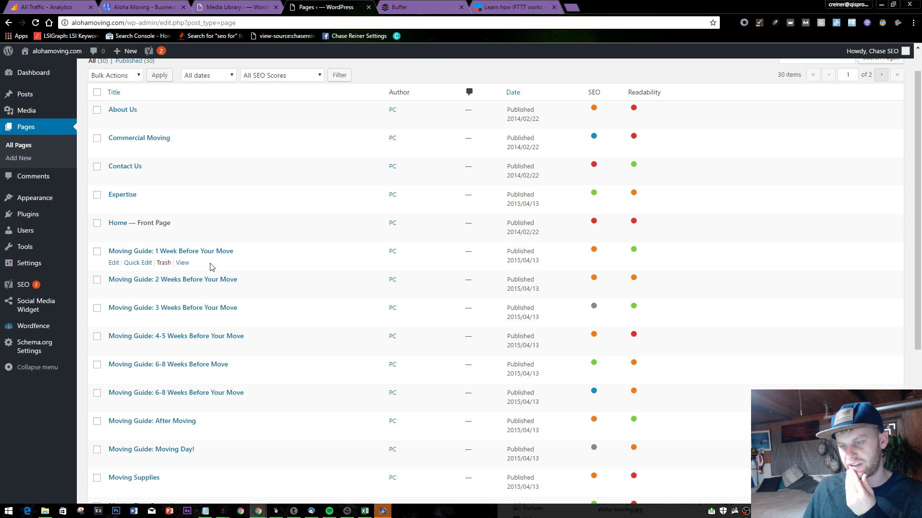
{"action": "scroll", "coordinate": [221, 293], "scroll_direction": "down", "scroll_amount": 2}
{"action": "scroll", "coordinate": [220, 300], "scroll_direction": "down", "scroll_amount": 4}
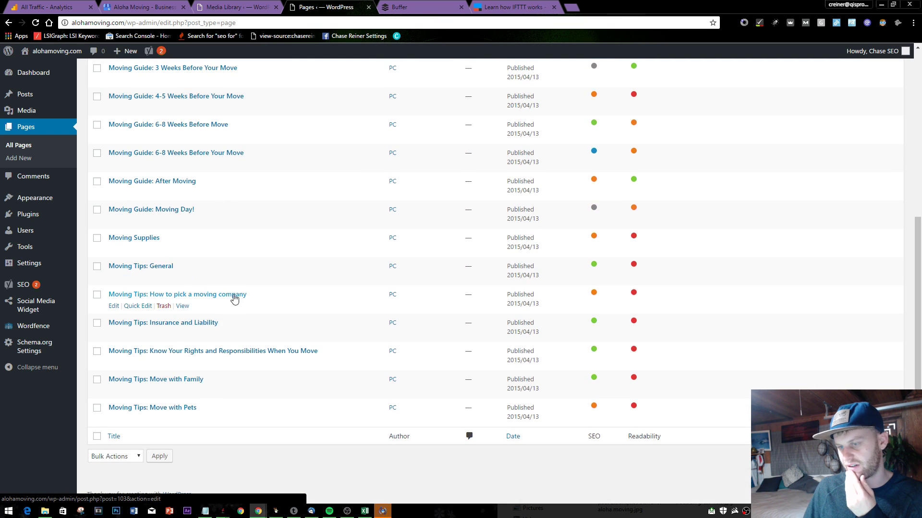
{"action": "scroll", "coordinate": [207, 192], "scroll_direction": "up", "scroll_amount": 2}
{"action": "scroll", "coordinate": [208, 194], "scroll_direction": "up", "scroll_amount": 2}
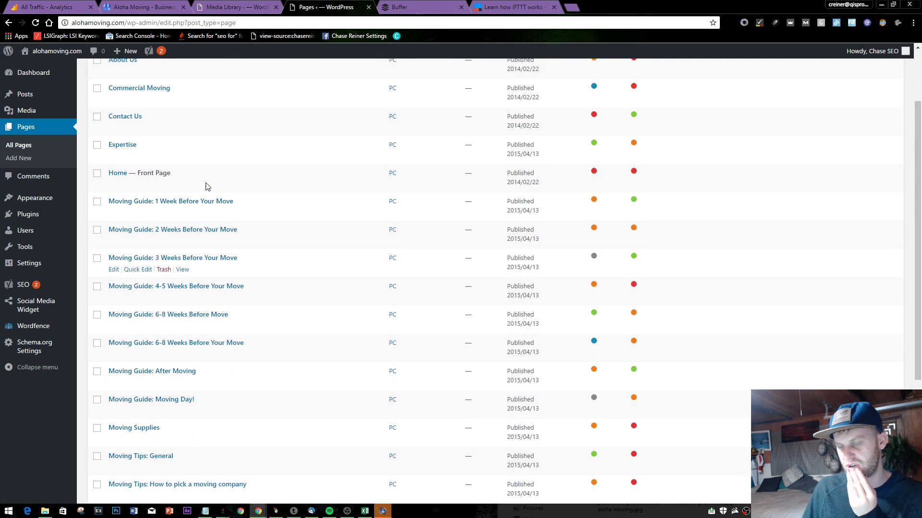
{"action": "right_click", "coordinate": [221, 210]}
{"action": "left_click", "coordinate": [259, 214]}
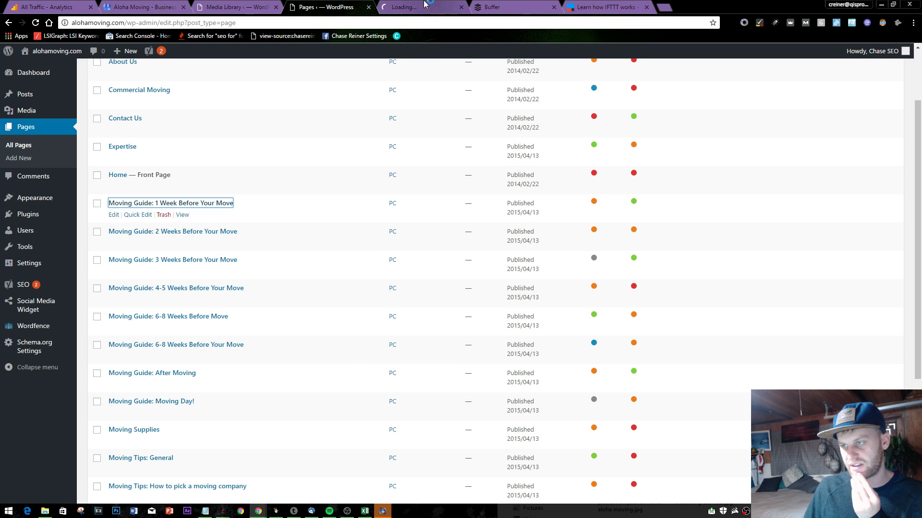
{"action": "left_click", "coordinate": [423, 7]}
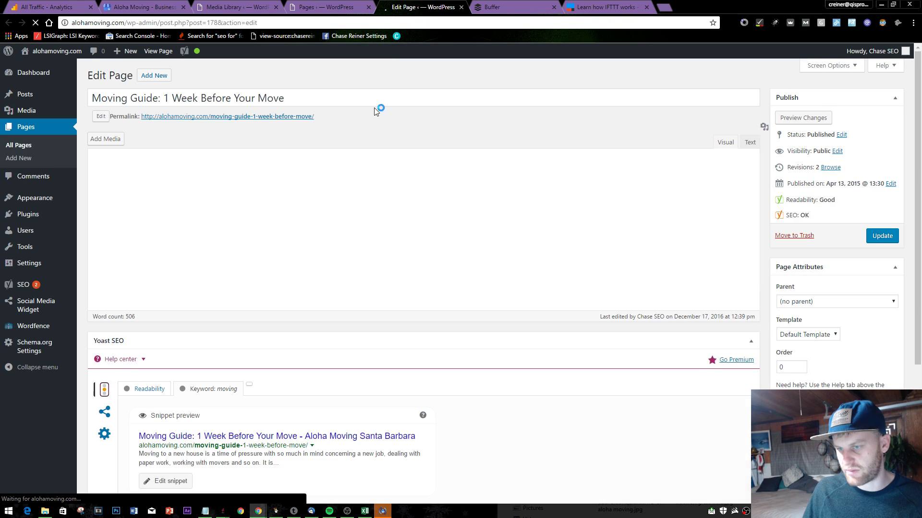
{"action": "scroll", "coordinate": [354, 178], "scroll_direction": "down", "scroll_amount": 15}
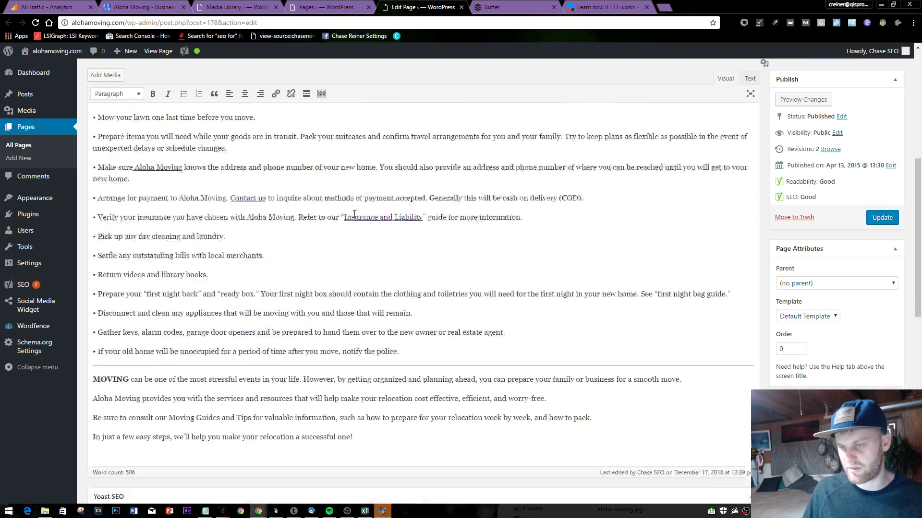
{"action": "scroll", "coordinate": [364, 212], "scroll_direction": "up", "scroll_amount": 3}
{"action": "scroll", "coordinate": [364, 213], "scroll_direction": "up", "scroll_amount": 10}
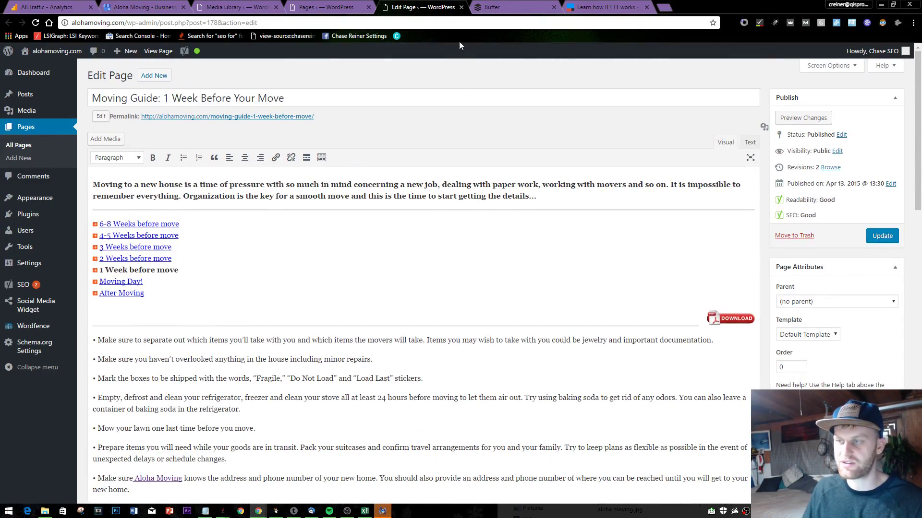
{"action": "left_click", "coordinate": [232, 100]}
{"action": "triple_click", "coordinate": [232, 100]}
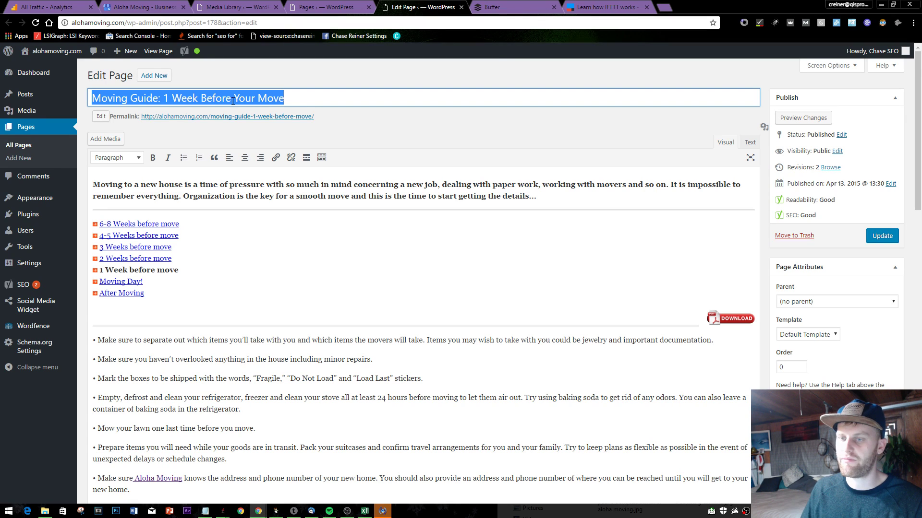
{"action": "left_click", "coordinate": [461, 7]}
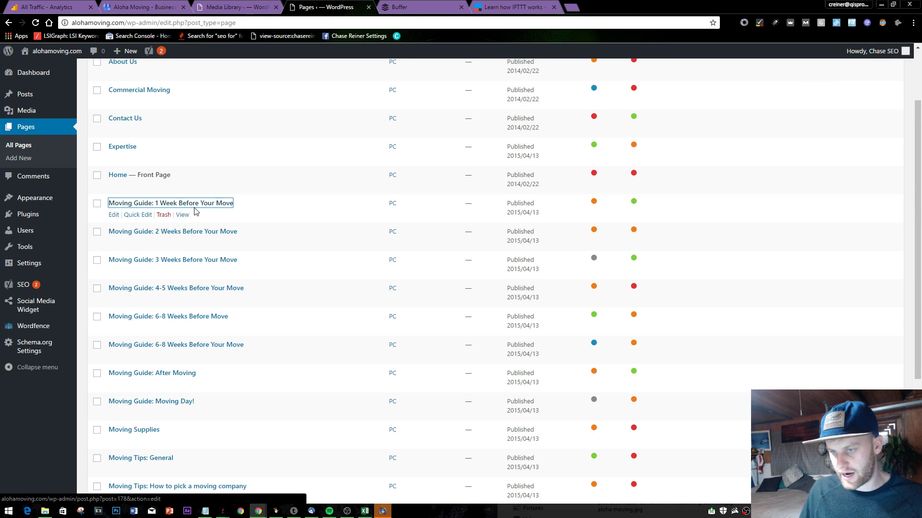
{"action": "scroll", "coordinate": [192, 211], "scroll_direction": "up", "scroll_amount": 2}
{"action": "scroll", "coordinate": [417, 89], "scroll_direction": "down", "scroll_amount": 4}
{"action": "left_click", "coordinate": [513, 7]}
{"action": "left_click", "coordinate": [311, 6]}
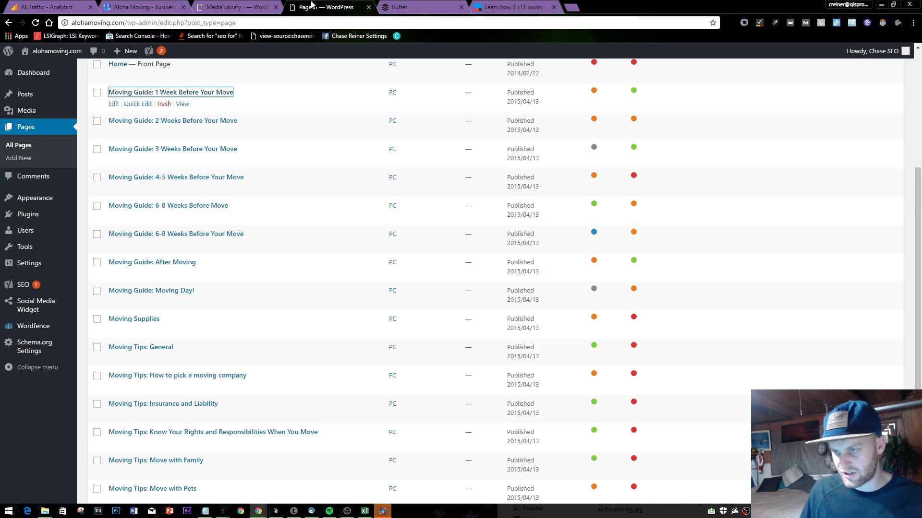
{"action": "scroll", "coordinate": [208, 126], "scroll_direction": "up", "scroll_amount": 2}
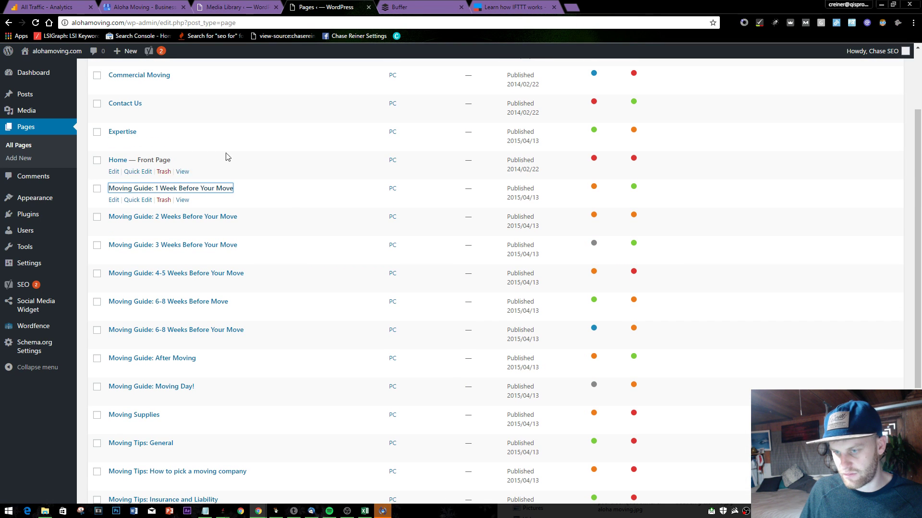
{"action": "scroll", "coordinate": [153, 314], "scroll_direction": "down", "scroll_amount": 4}
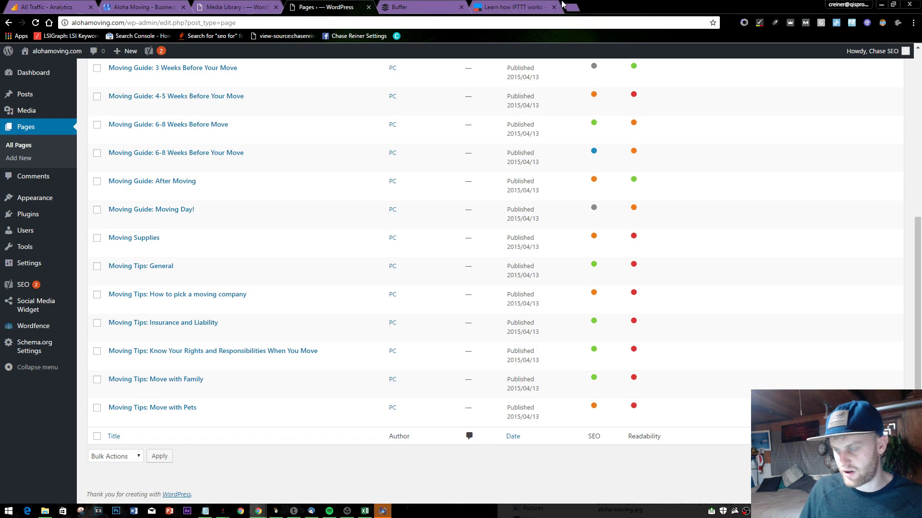
{"action": "left_click", "coordinate": [569, 7]}
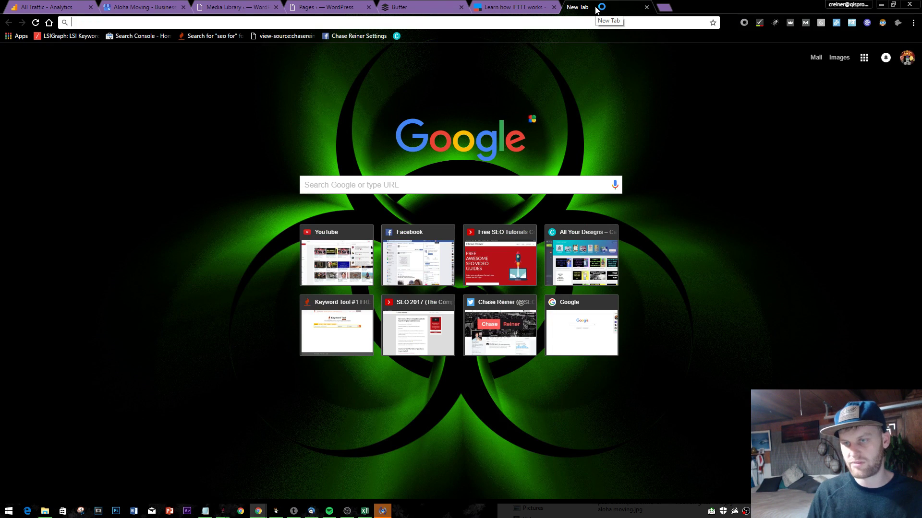
- Load alohamoving.com from the address bar and close the IFTTT help page
{"action": "type", "text": "c"}
{"action": "key", "text": "BackSpace"}
{"action": "key", "text": "BackSpace"}
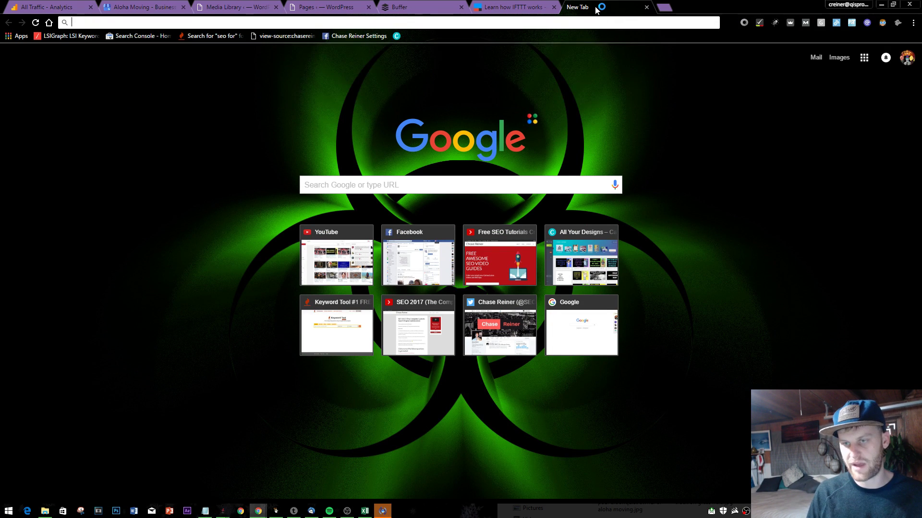
{"action": "type", "text": "f"}
{"action": "key", "text": "BackSpace"}
{"action": "type", "text": "alohamoving.com"}
{"action": "key", "text": "Return"}
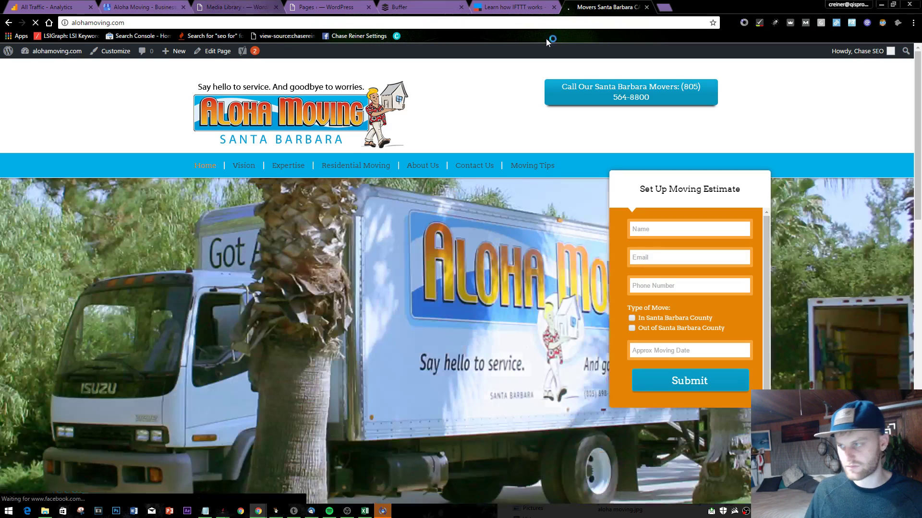
{"action": "left_click", "coordinate": [554, 7]}
- Go from the Moving Tips page to the footer's 'Moving Guide: 6-8 Weeks Before Move' page
{"action": "left_click", "coordinate": [517, 169]}
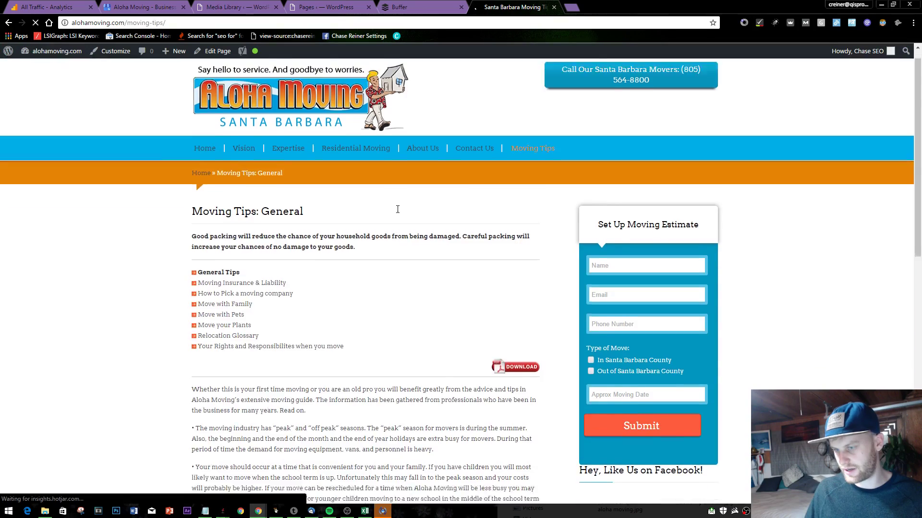
{"action": "scroll", "coordinate": [288, 206], "scroll_direction": "down", "scroll_amount": 3}
{"action": "scroll", "coordinate": [240, 159], "scroll_direction": "down", "scroll_amount": 9}
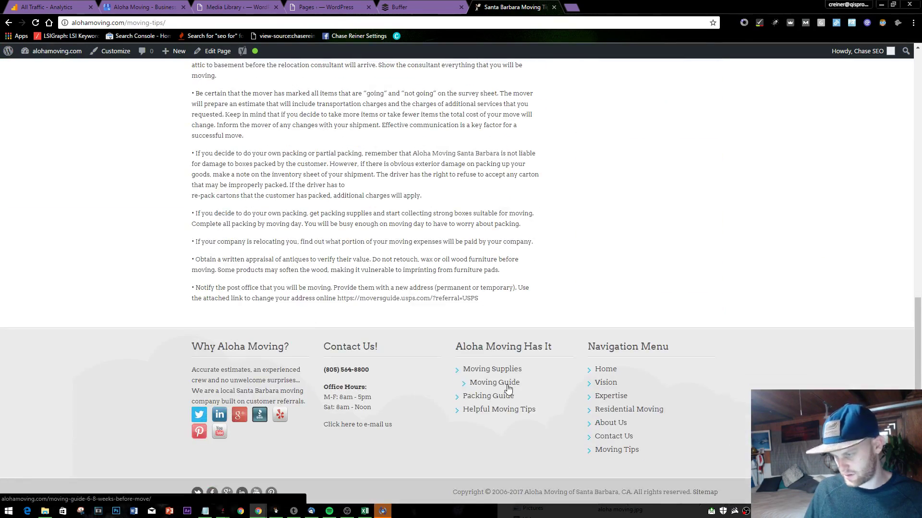
{"action": "left_click", "coordinate": [508, 382]}
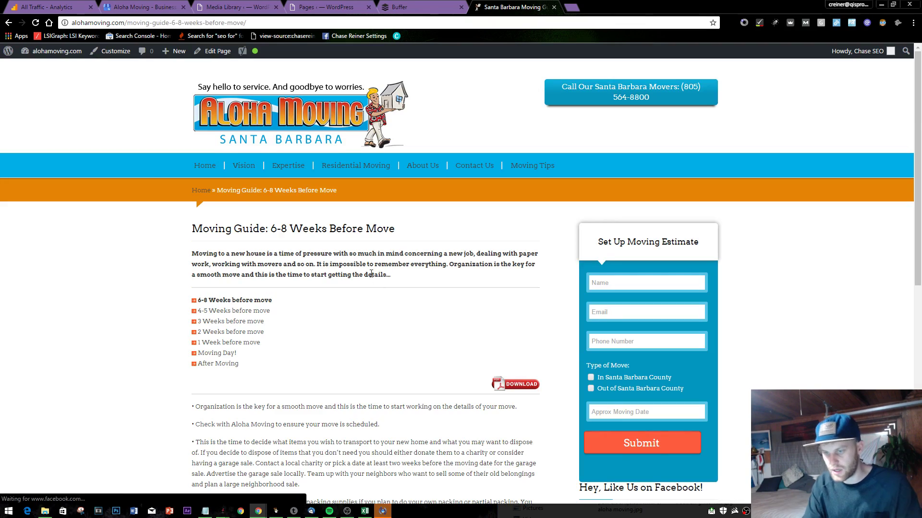
{"action": "scroll", "coordinate": [513, 380], "scroll_direction": "down", "scroll_amount": 12}
{"action": "scroll", "coordinate": [301, 211], "scroll_direction": "up", "scroll_amount": 9}
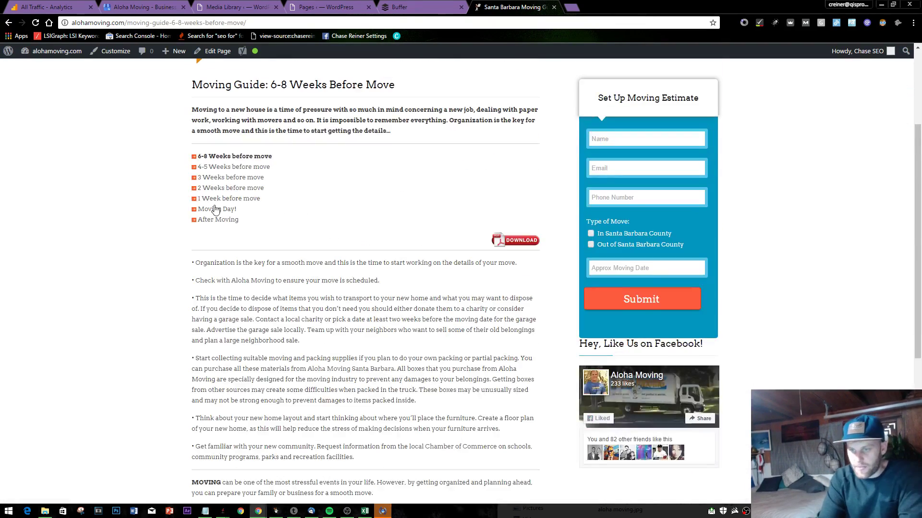
{"action": "scroll", "coordinate": [214, 208], "scroll_direction": "up", "scroll_amount": 2}
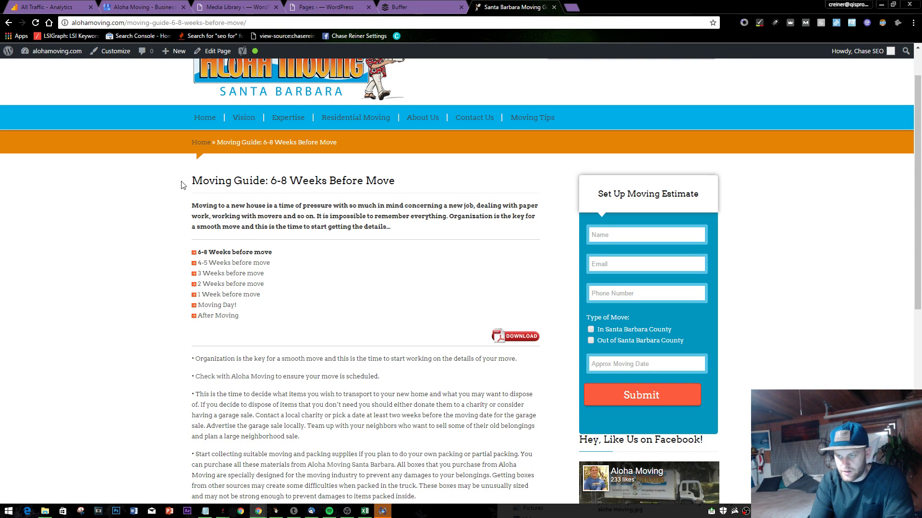
{"action": "left_click_drag", "start_coordinate": [175, 187], "coordinate": [382, 233]}
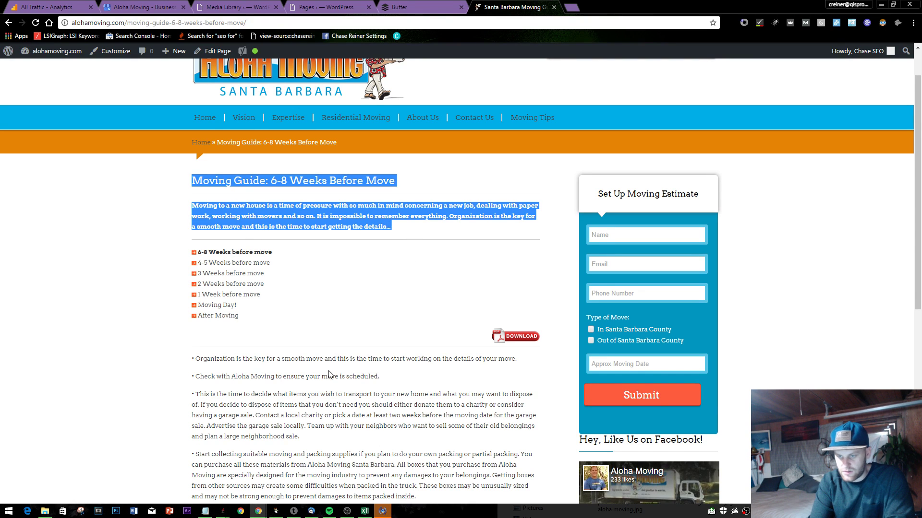
{"action": "scroll", "coordinate": [329, 374], "scroll_direction": "down", "scroll_amount": 2}
{"action": "scroll", "coordinate": [430, 166], "scroll_direction": "up", "scroll_amount": 3}
- Glance at the Buffer queue, then select the guide's six bullet tips from 'Organization' to 'facilities.'
{"action": "left_click", "coordinate": [441, 6]}
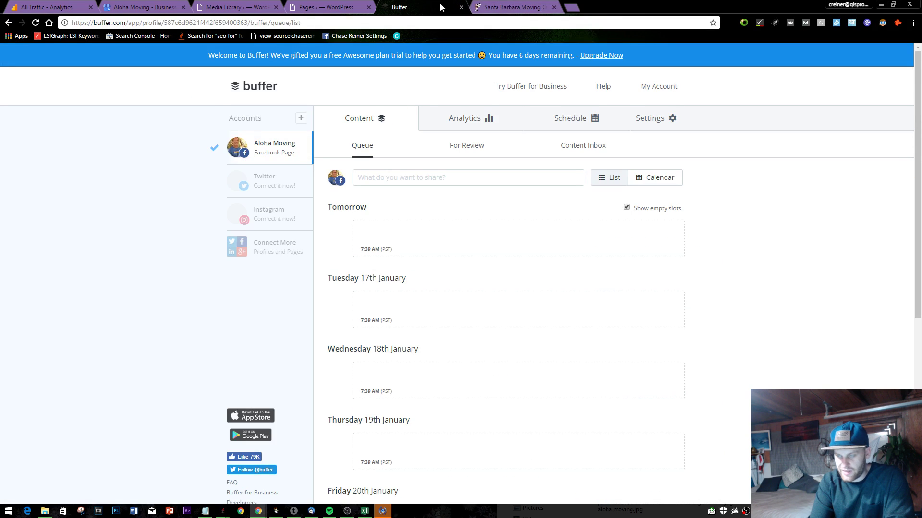
{"action": "left_click", "coordinate": [512, 7]}
{"action": "scroll", "coordinate": [263, 320], "scroll_direction": "down", "scroll_amount": 3}
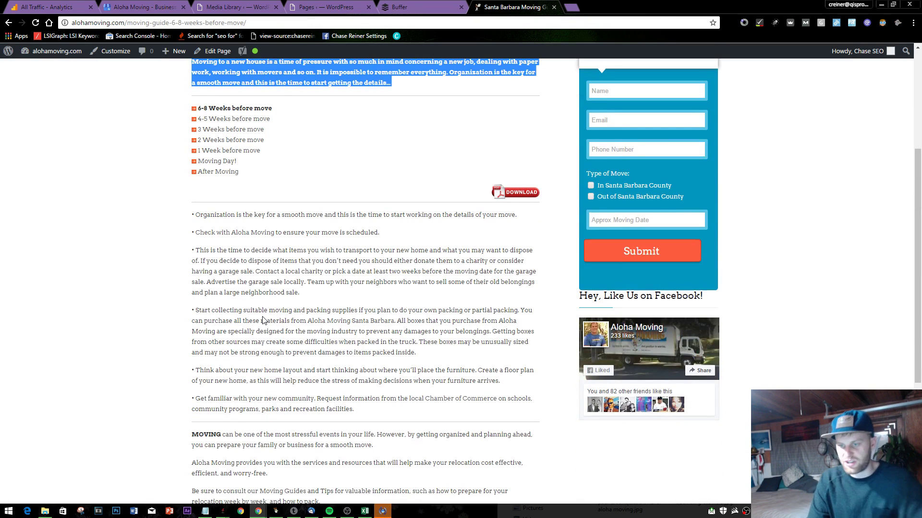
{"action": "left_click", "coordinate": [308, 313]}
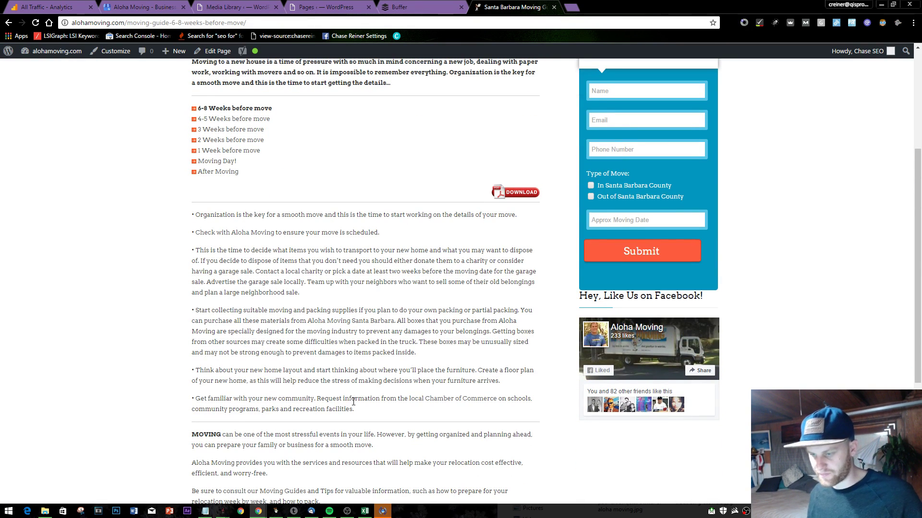
{"action": "left_click_drag", "start_coordinate": [355, 408], "coordinate": [197, 219]}
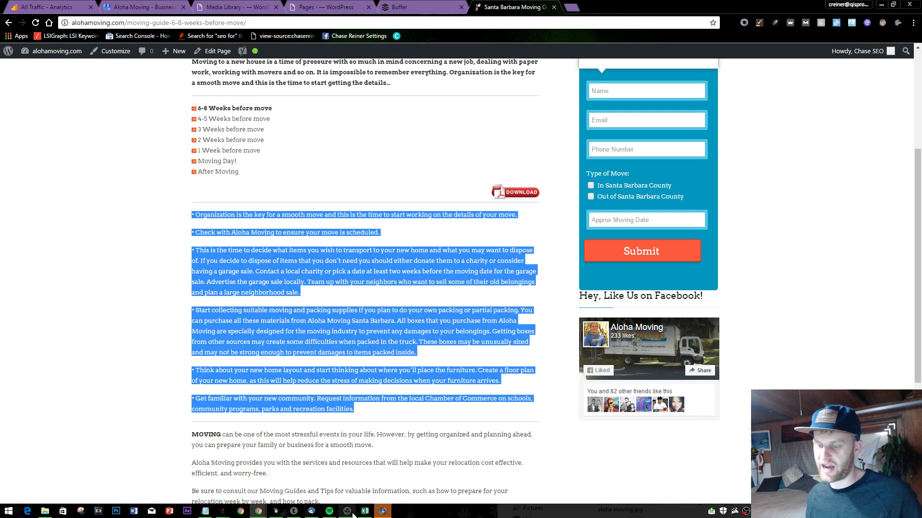
- Paste the six moving-guide tips into Notepad on a new line, wrapped in parentheses
{"action": "left_click", "coordinate": [211, 513]}
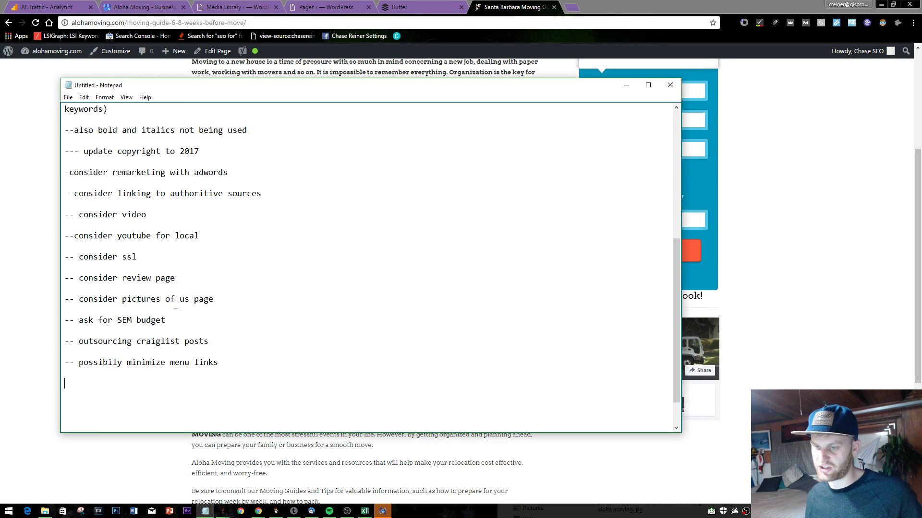
{"action": "key", "text": "Return"}
{"action": "key", "text": "Return"}
{"action": "type", "text": "("}
{"action": "type", "text": "• Organization is the key for a smooth move and this is the time to start working on the details of your move.  • Check with Aloha Moving to ensure your move is scheduled.  • This is the time to decide what items you wish to transport to your new home and what you may want to dispose of. If you decide to dispose of items that you don’t need you should either donate them to a charity or consider having a garage sale. Contact a local charity or pick a date at least two weeks before the moving date for the garage sale. Advertise the garage sale locally. Team up with your neighbors who want to sell some of their old belongings and plan a large neighborhood sale.  • Start collecting suitable moving and packing supplies if you plan to do your own packing or partial packing. You can purchase all these materials from Aloha Moving Santa Barbara. All boxes that you purchase from Aloha Moving are specially designed for the moving industry to prevent any damages to your belongings. Getting boxes from other sources may create some difficulties when packed in the truck. These boxes may be unusually sized and may not be strong enough to prevent damages to items packed inside.  • Think about your new home layout and start thinking about where you’ll place the furniture. Create a floor plan of your new home, as this will help reduce the stress of making decisions when your furniture arrives.  • Get familiar with your new community. Request information from the local Chamber of Commerce on schools, community programs, parks and recreation facilities."}
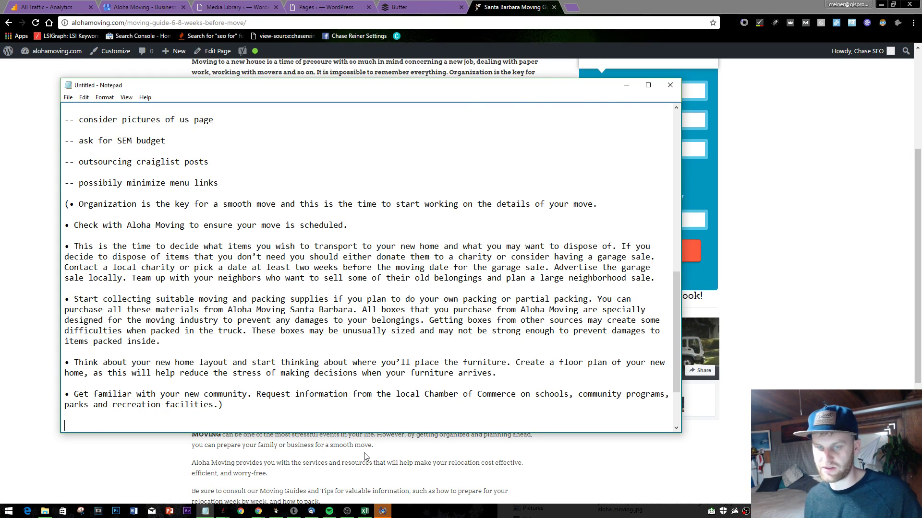
{"action": "type", "text": ")"}
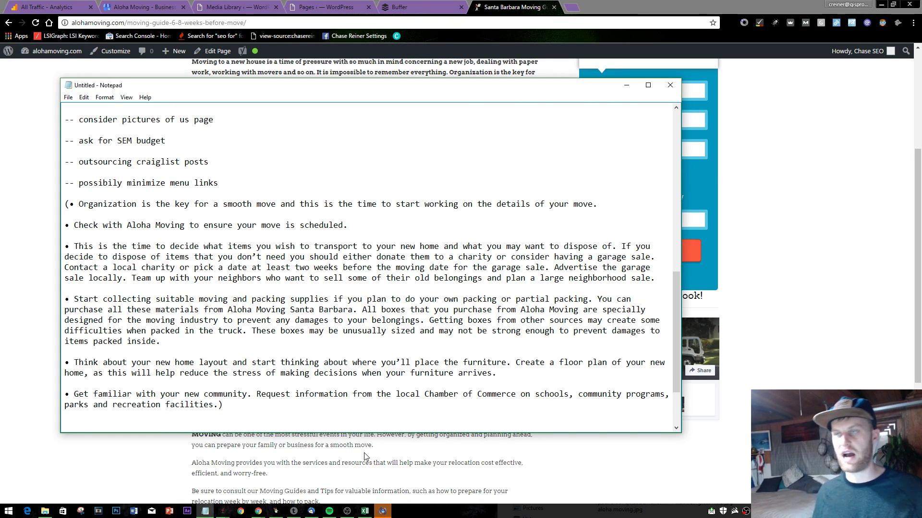
{"action": "key", "text": "Return"}
{"action": "key", "text": "Return"}
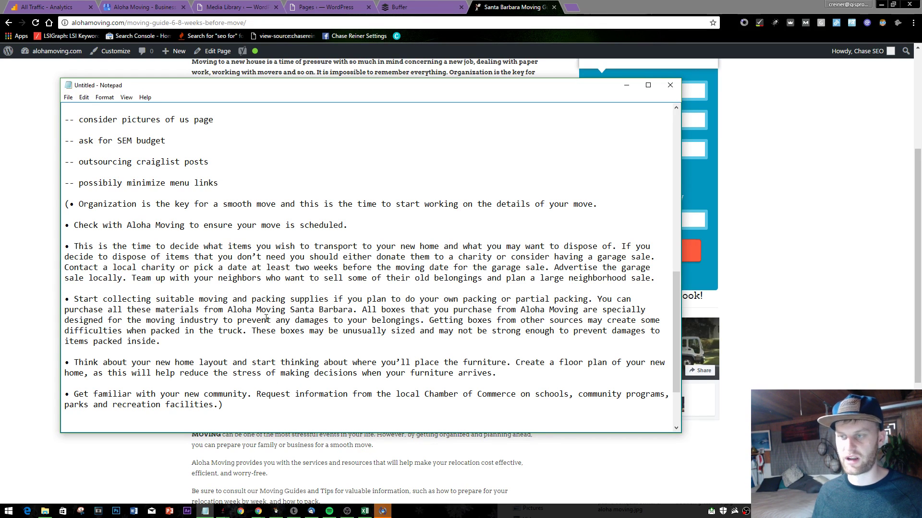
{"action": "scroll", "coordinate": [280, 293], "scroll_direction": "down", "scroll_amount": 2}
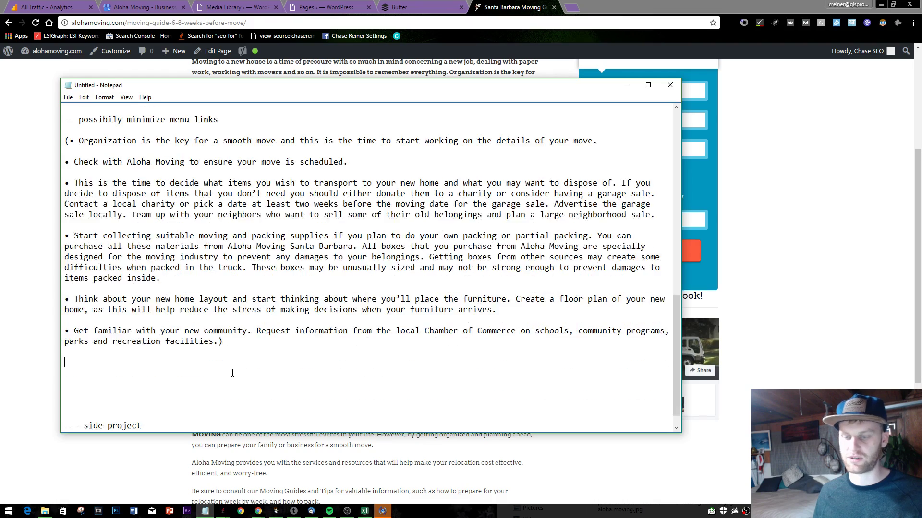
{"action": "scroll", "coordinate": [254, 331], "scroll_direction": "up", "scroll_amount": 4}
{"action": "scroll", "coordinate": [226, 366], "scroll_direction": "down", "scroll_amount": 5}
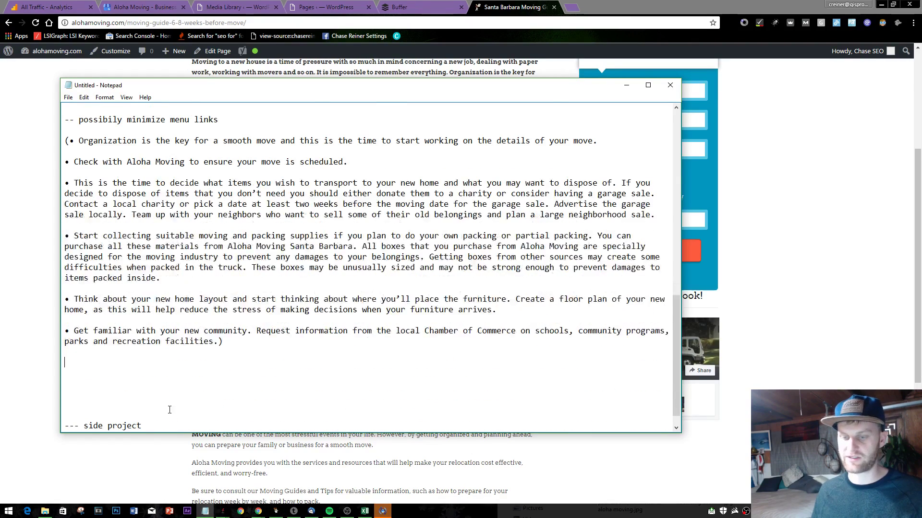
{"action": "scroll", "coordinate": [182, 361], "scroll_direction": "up", "scroll_amount": 3}
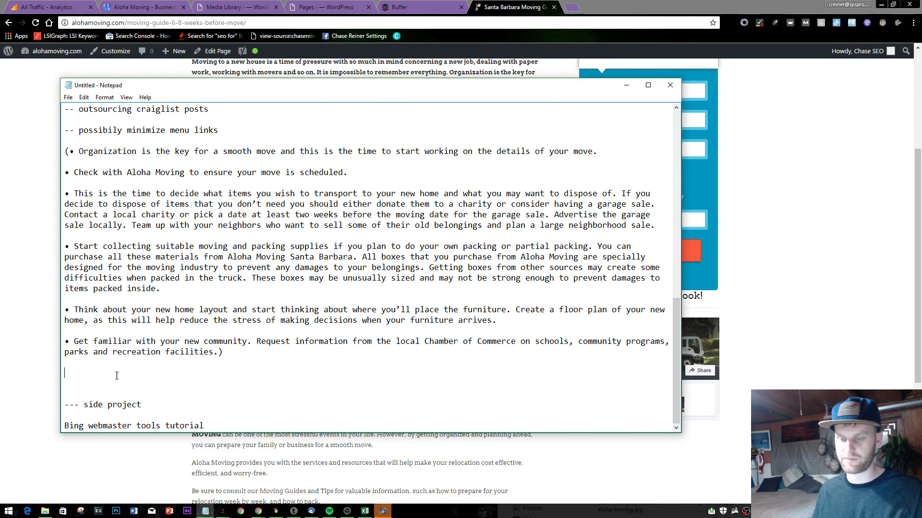
- Add a '(repurpose content)' label line above the pasted tips and go back to Chrome
{"action": "left_click", "coordinate": [252, 206]}
{"action": "key", "text": "shift+Home"}
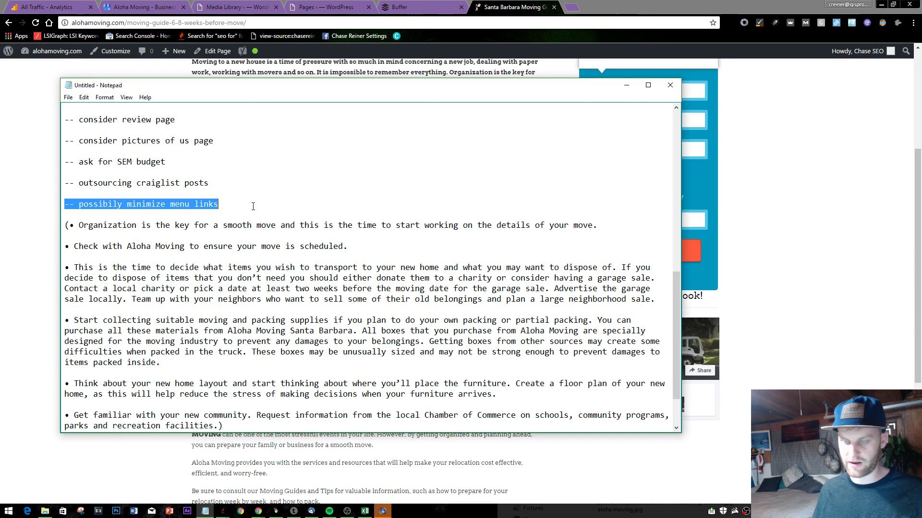
{"action": "key", "text": "Down"}
{"action": "key", "text": "Return"}
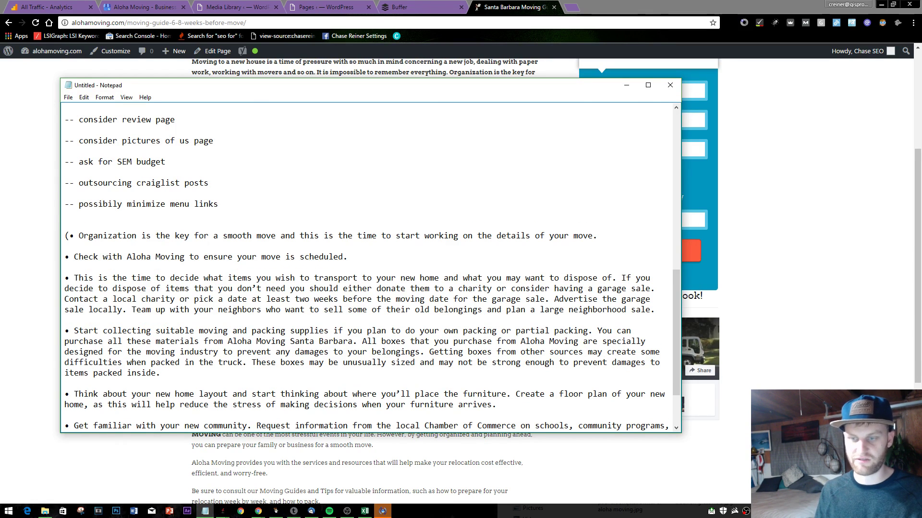
{"action": "type", "text": "(repur"}
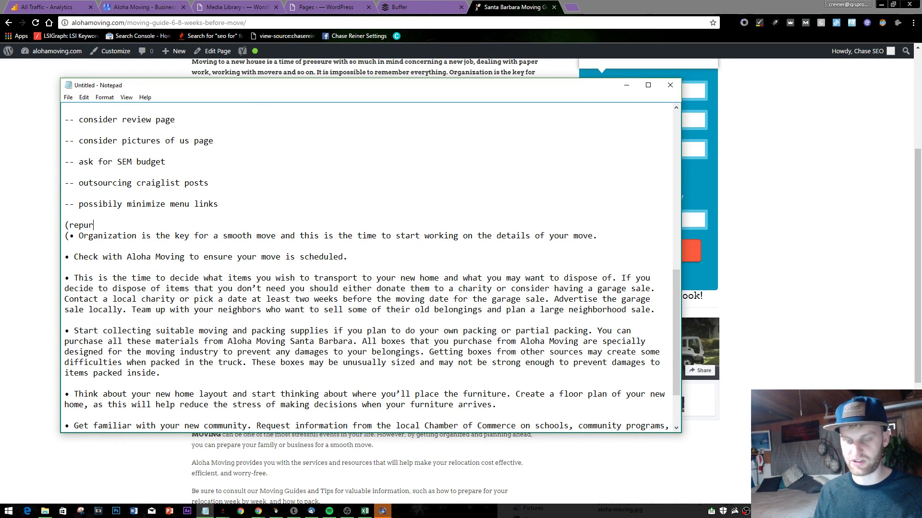
{"action": "type", "text": "posign"}
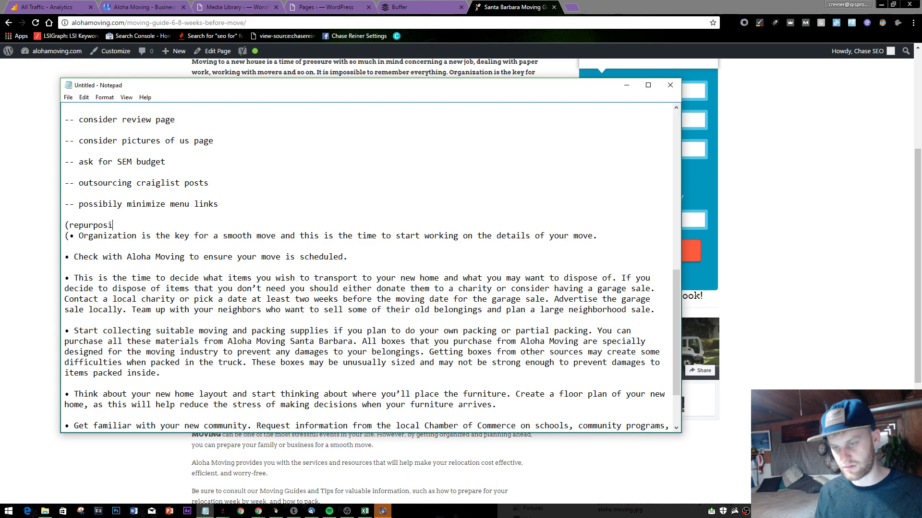
{"action": "key", "text": "BackSpace"}
{"action": "type", "text": "e "}
{"action": "type", "text": "contaent "}
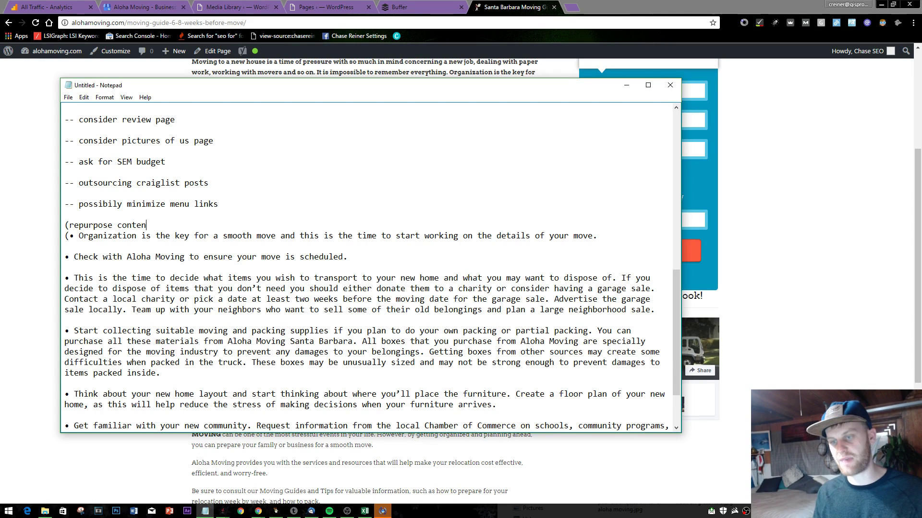
{"action": "type", "text": ")"}
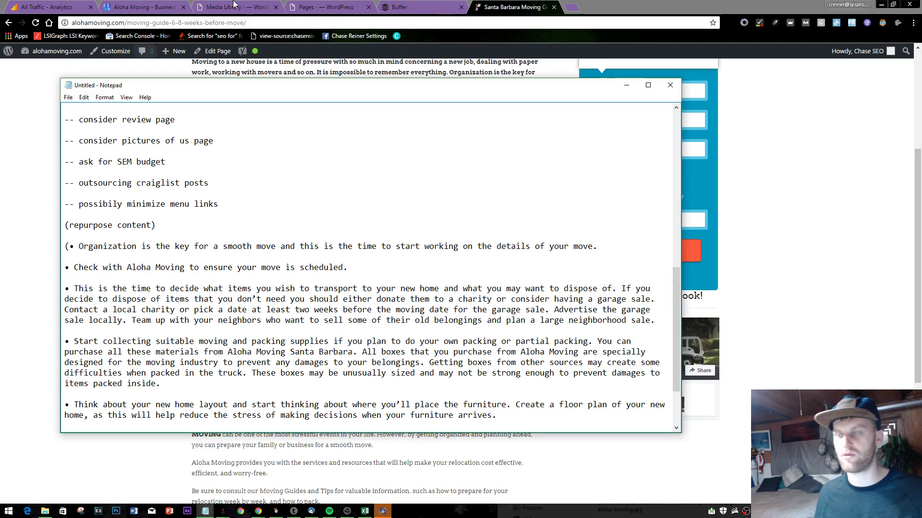
{"action": "key", "text": "alt+Tab"}
{"action": "scroll", "coordinate": [508, 263], "scroll_direction": "up", "scroll_amount": 3}
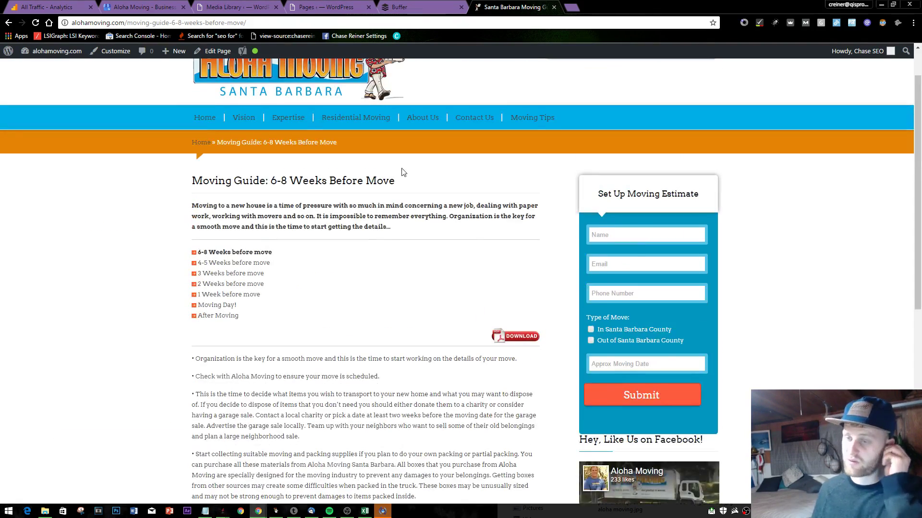
{"action": "scroll", "coordinate": [412, 313], "scroll_direction": "down", "scroll_amount": 5}
{"action": "scroll", "coordinate": [397, 411], "scroll_direction": "up", "scroll_amount": 6}
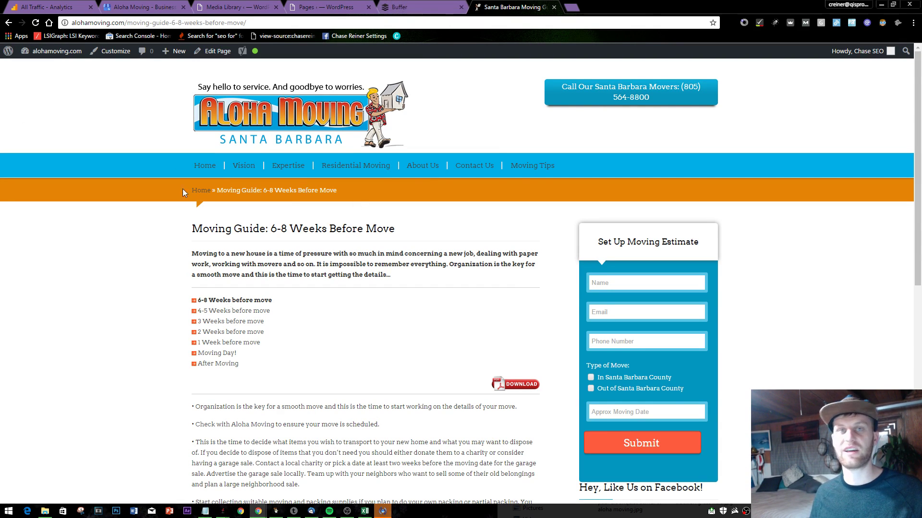
{"action": "left_click", "coordinate": [574, 6]}
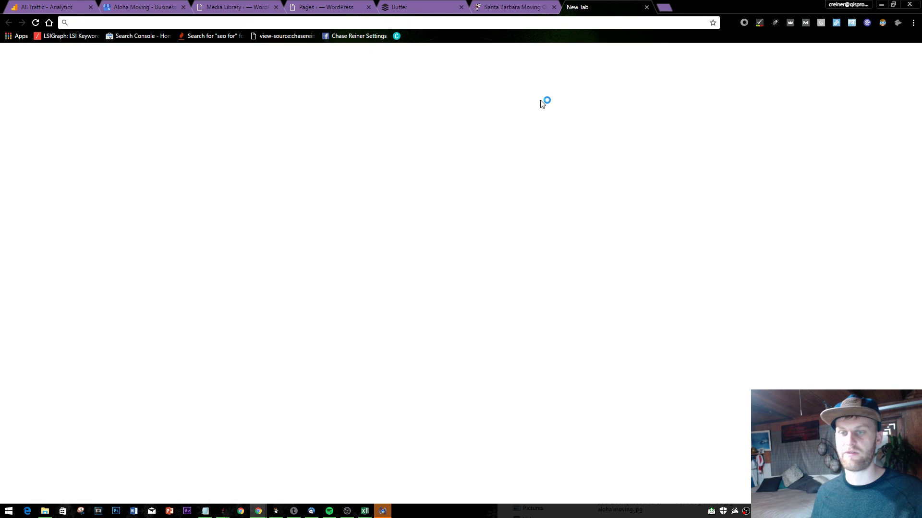
{"action": "key", "text": "Return"}
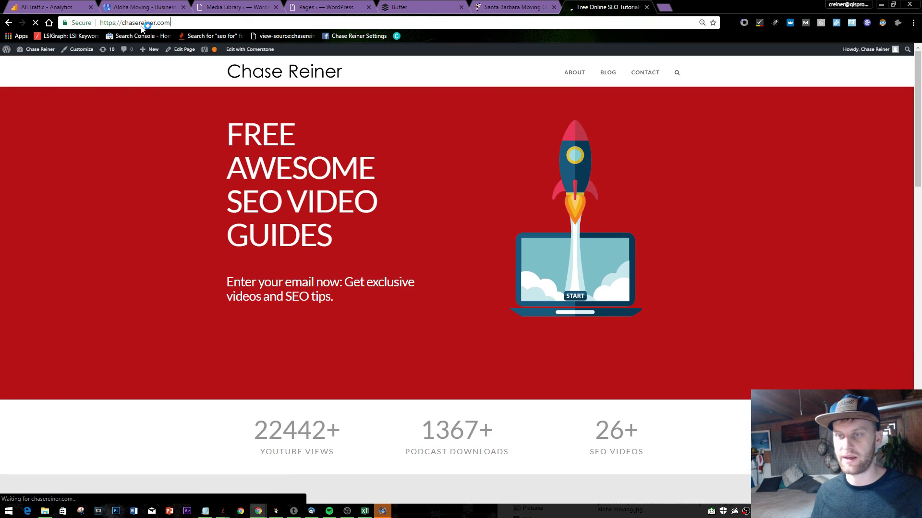
{"action": "left_click", "coordinate": [141, 27]}
{"action": "type", "text": "seo-2017/"}
{"action": "key", "text": "Return"}
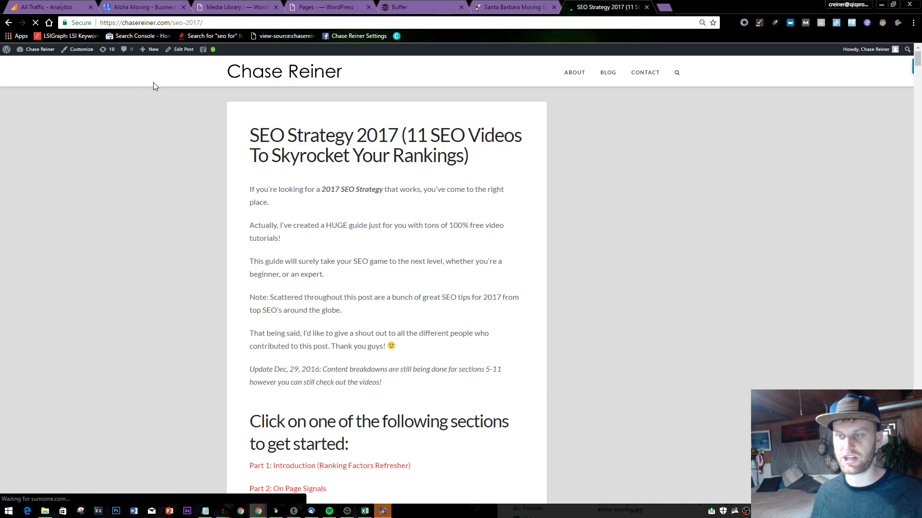
{"action": "left_click", "coordinate": [10, 235]}
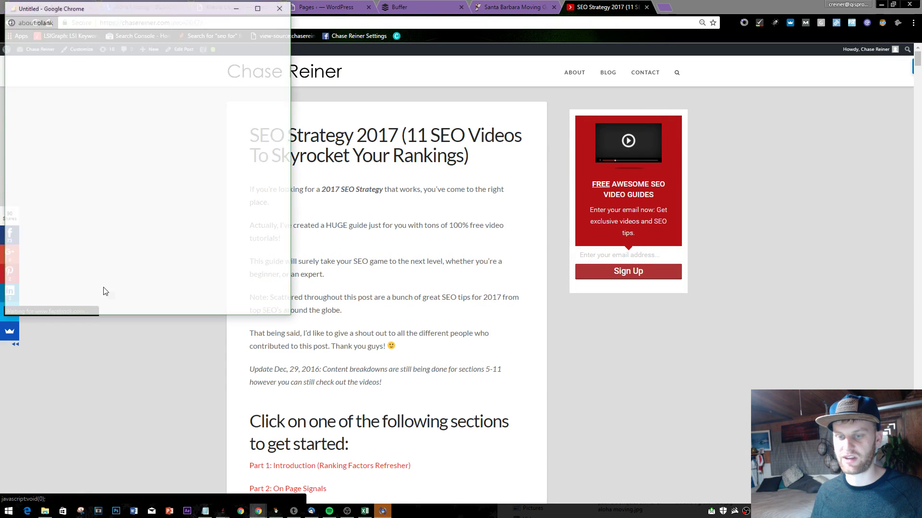
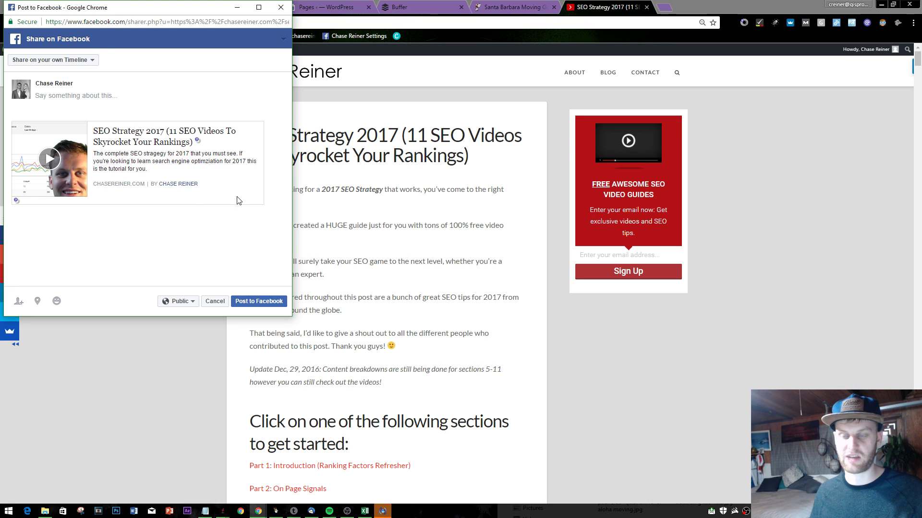
- Cancel the Facebook share of the SEO Strategy 2017 post and confirm leaving without posting
{"action": "left_click", "coordinate": [281, 8]}
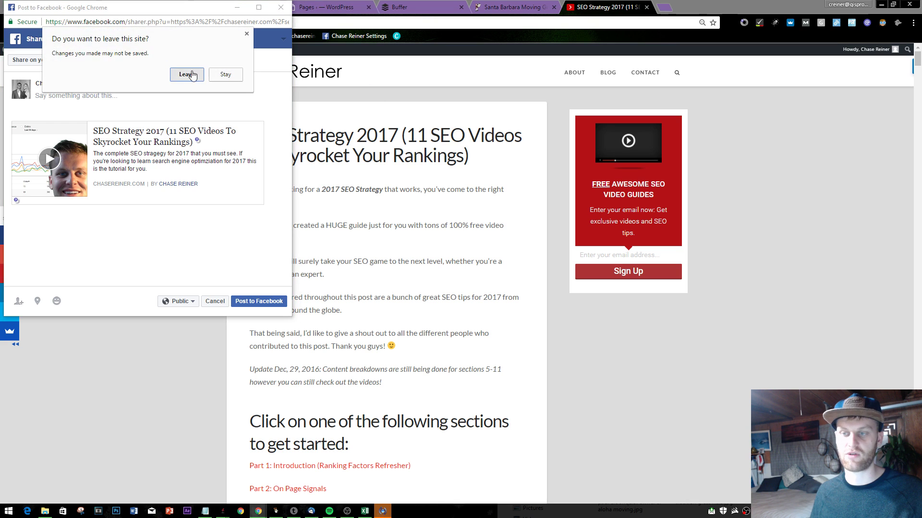
{"action": "left_click", "coordinate": [189, 75]}
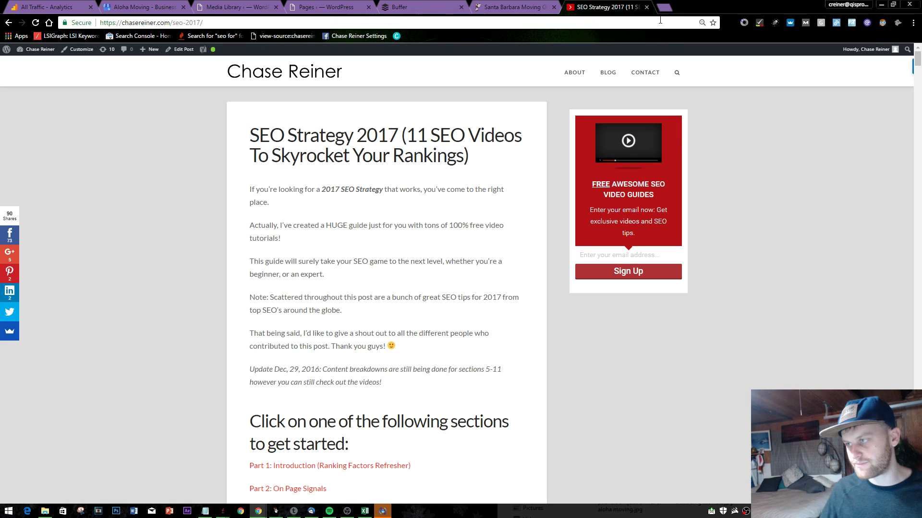
- Close the SEO Strategy 2017 page and add '(possibly ask for video of the day)' to the to-do notes
{"action": "left_click", "coordinate": [647, 8]}
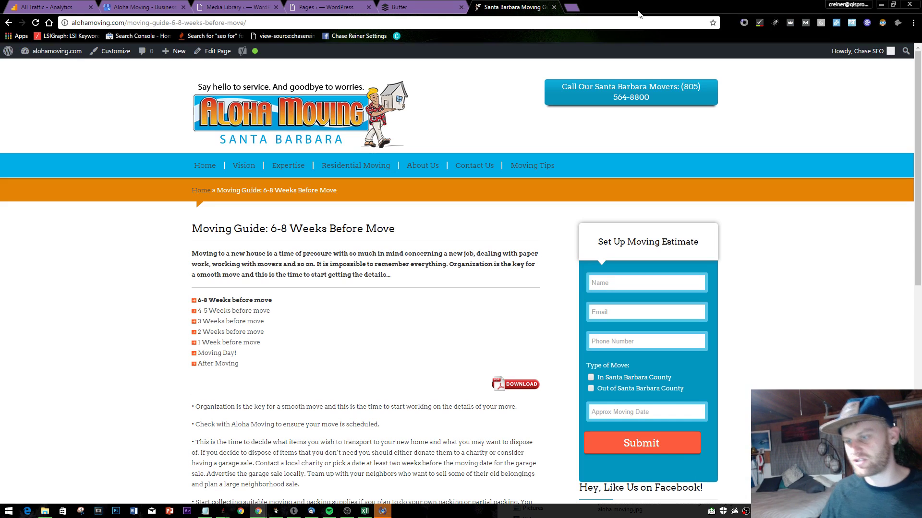
{"action": "left_click", "coordinate": [432, 7]}
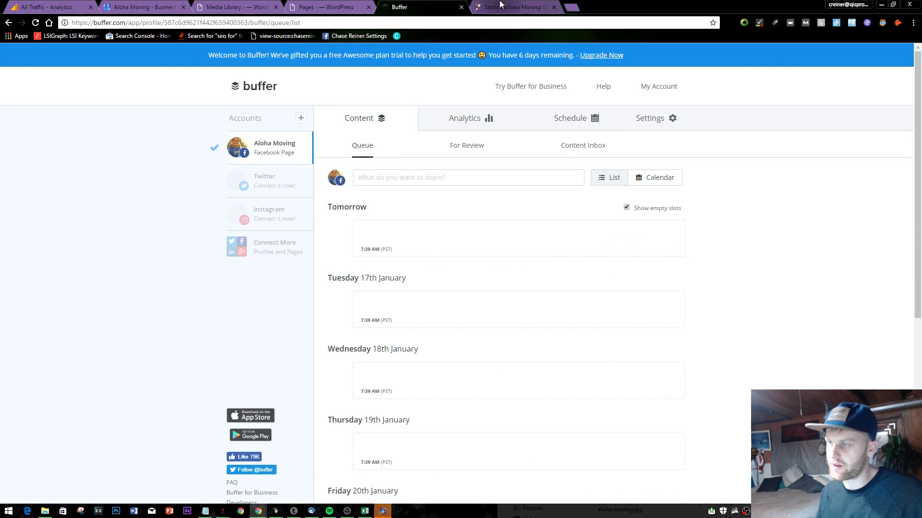
{"action": "key", "text": "ctrl+Tab"}
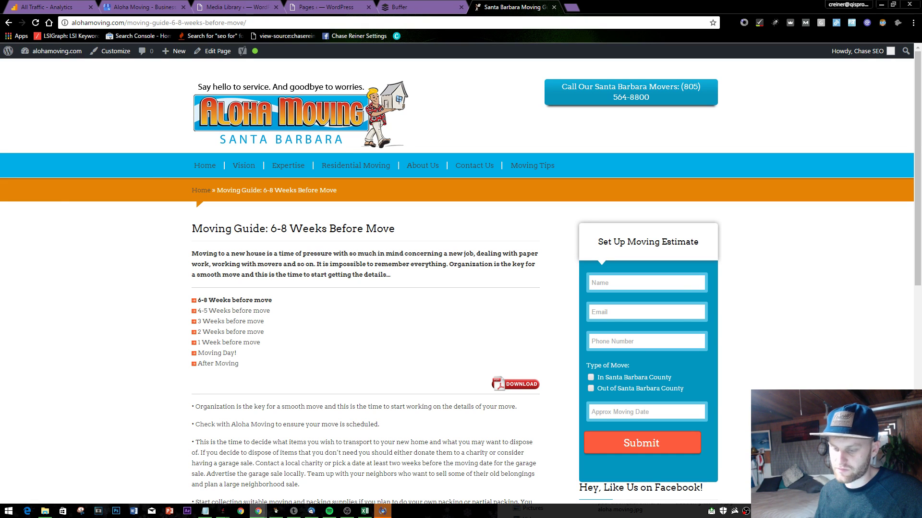
{"action": "left_click", "coordinate": [205, 511]}
{"action": "scroll", "coordinate": [200, 192], "scroll_direction": "down", "scroll_amount": 1}
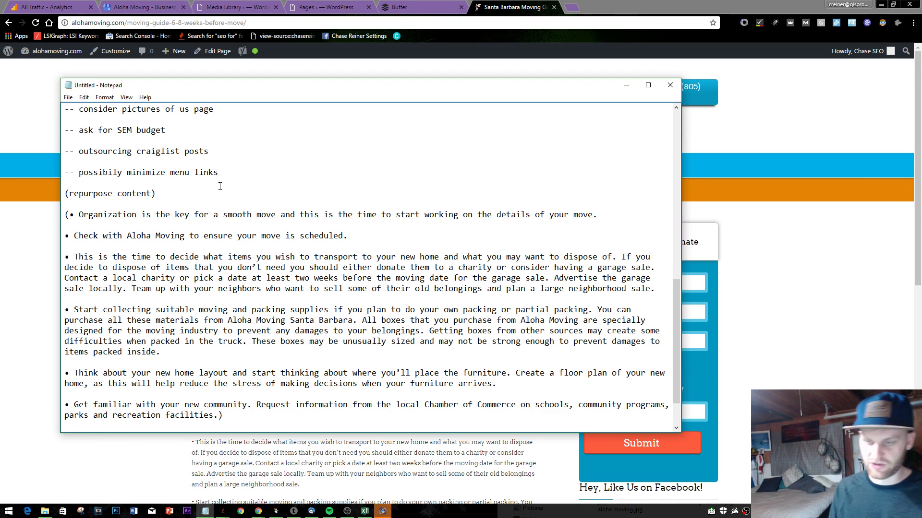
{"action": "type", "text": "(possibly "}
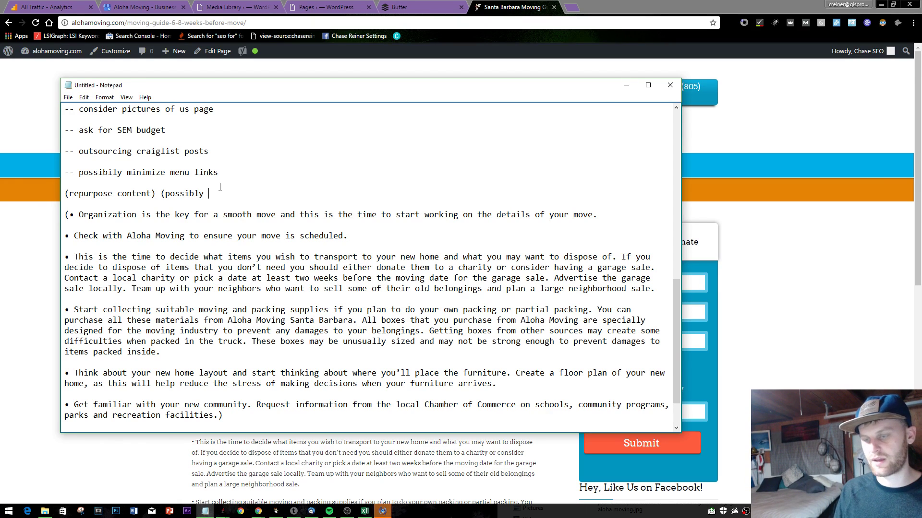
{"action": "type", "text": "ask for video "}
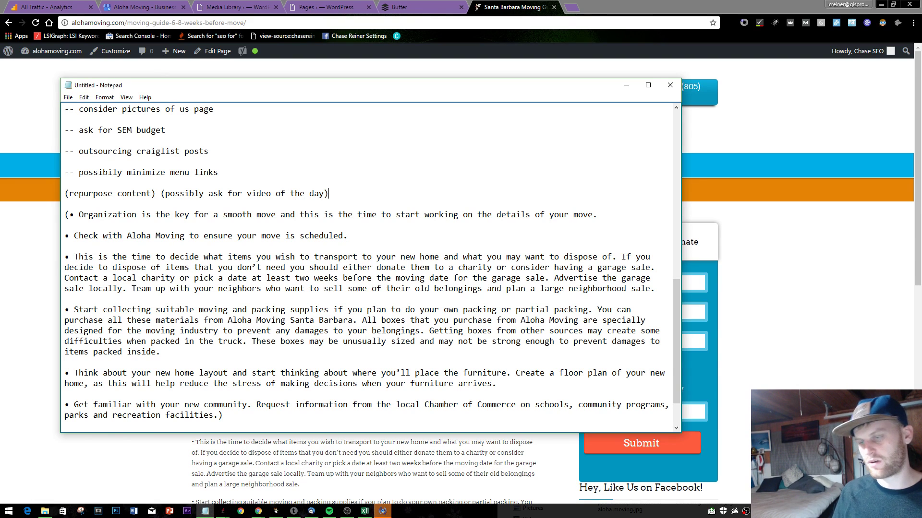
{"action": "type", "text": "of the day)"}
- Recheck the moving guide page and close the Santa Barbara Moving page
{"action": "left_click", "coordinate": [832, 242]}
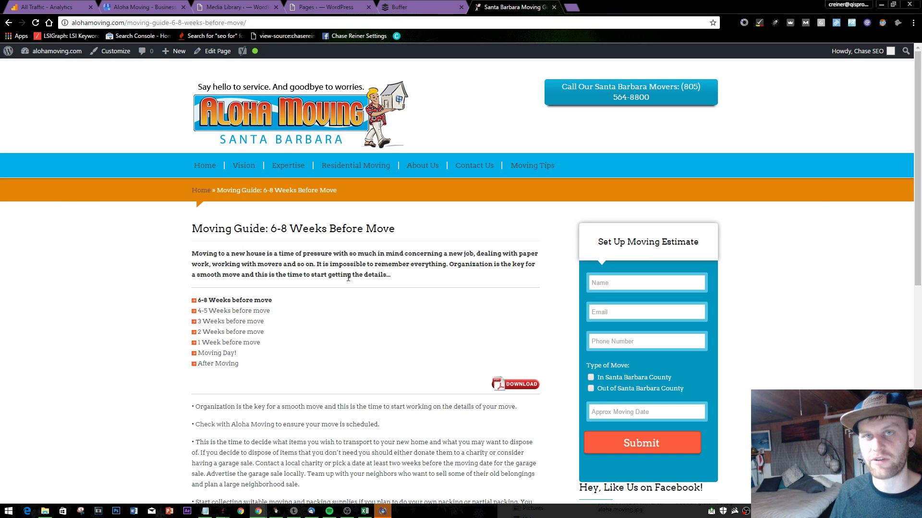
{"action": "key", "text": "alt+Tab"}
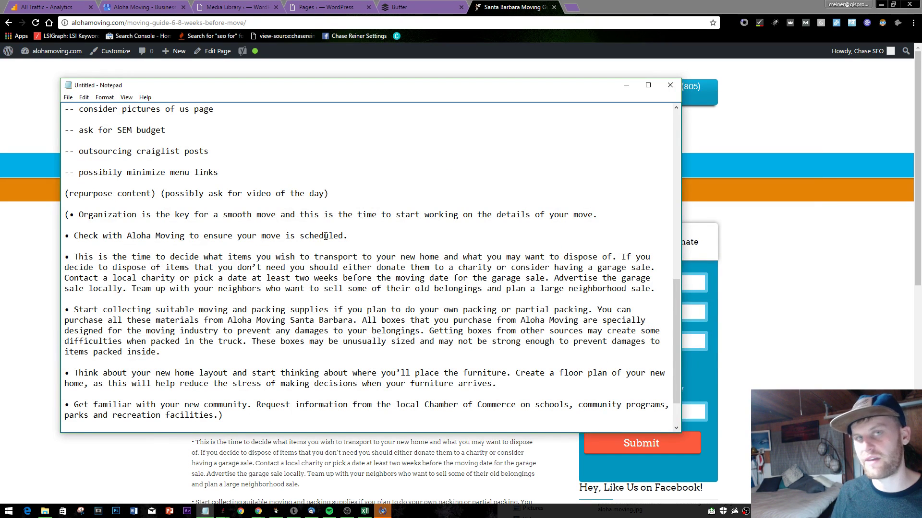
{"action": "left_click", "coordinate": [869, 240]}
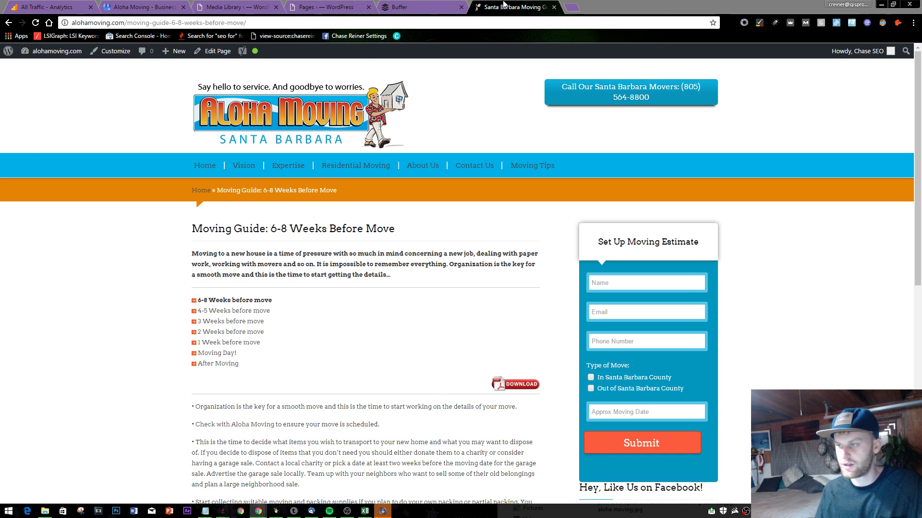
{"action": "left_click", "coordinate": [541, 8]}
{"action": "left_click", "coordinate": [554, 7]}
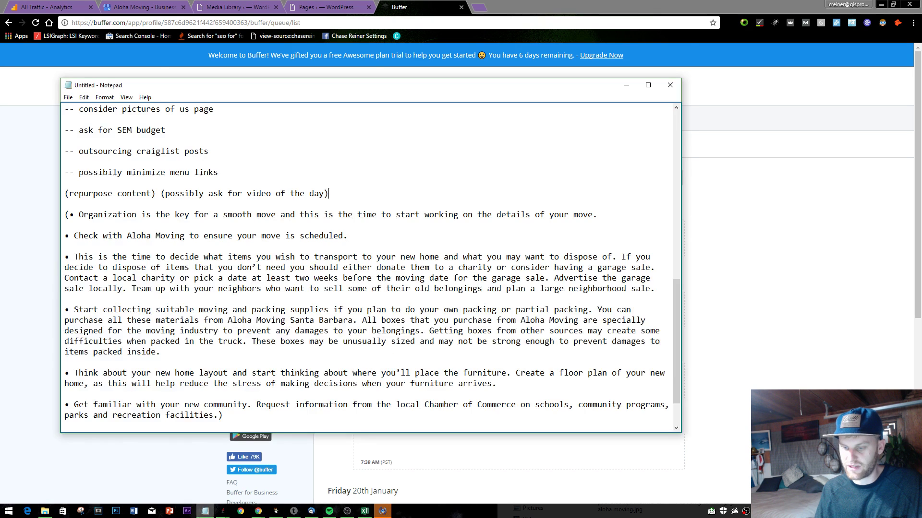
- Add a '--get other social profiles' line above '--- side project' in the to-do list
{"action": "left_click", "coordinate": [205, 510]}
{"action": "scroll", "coordinate": [297, 213], "scroll_direction": "down", "scroll_amount": 2}
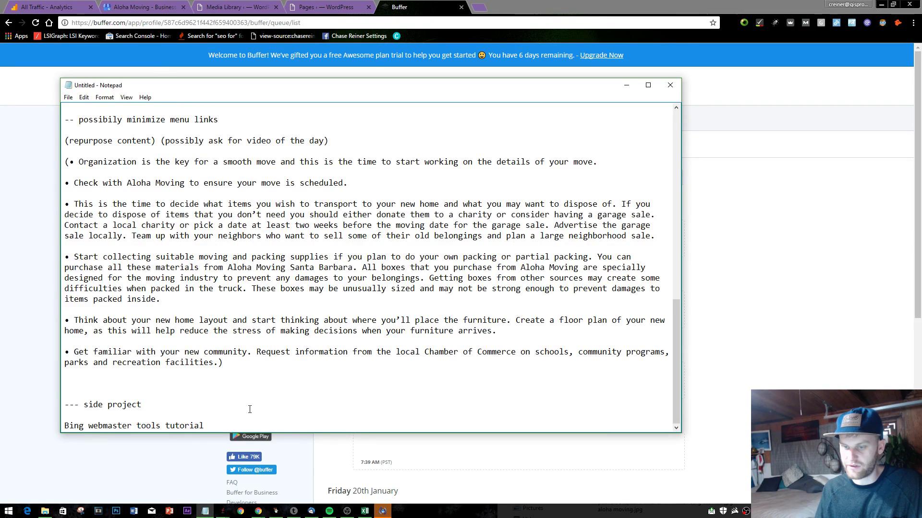
{"action": "key", "text": "Down"}
{"action": "key", "text": "Down"}
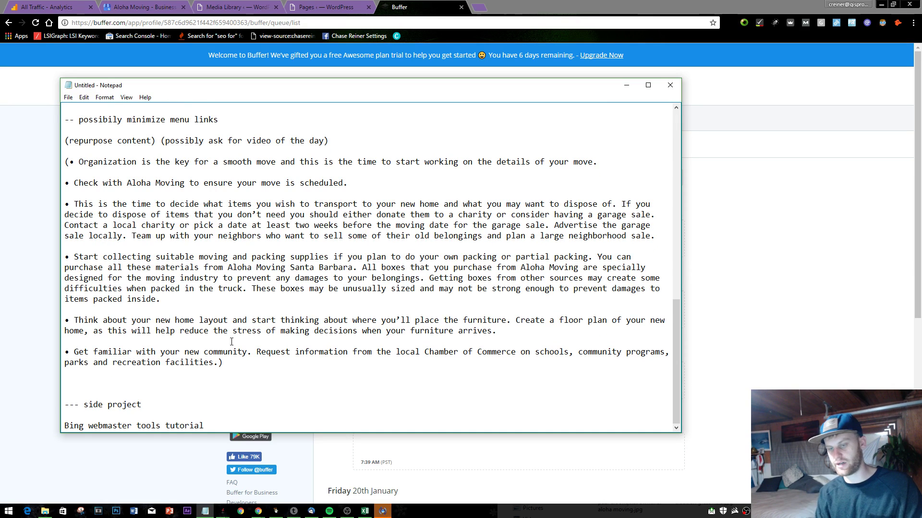
{"action": "scroll", "coordinate": [231, 341], "scroll_direction": "up", "scroll_amount": 1}
{"action": "type", "text": "--ge"}
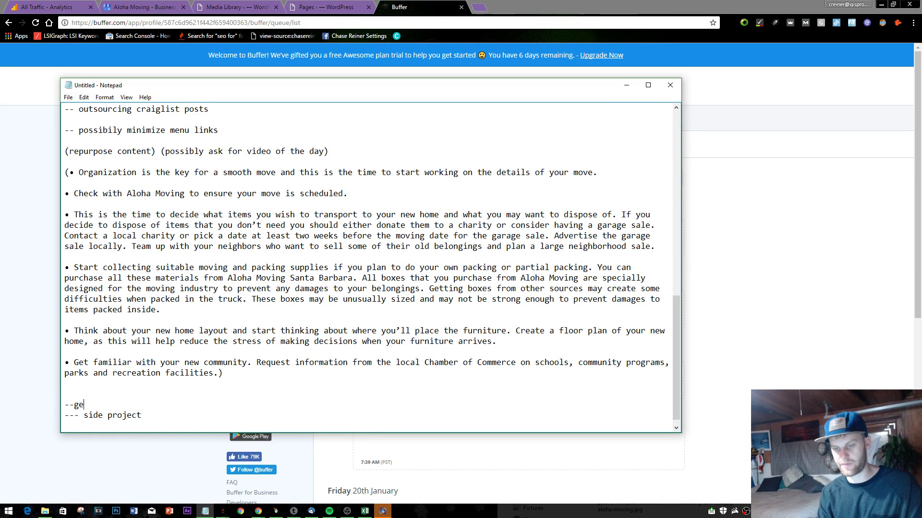
{"action": "type", "text": "t other soci"}
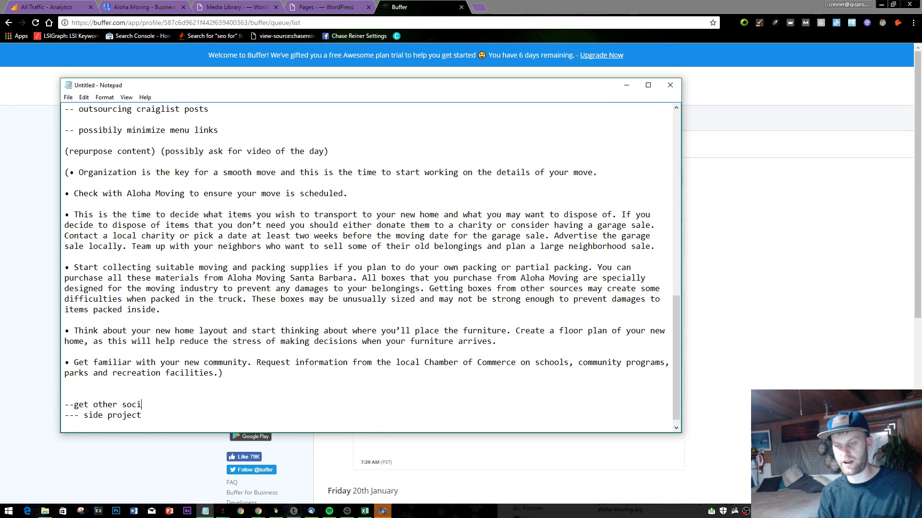
{"action": "type", "text": "al profiles"}
{"action": "key", "text": "Return"}
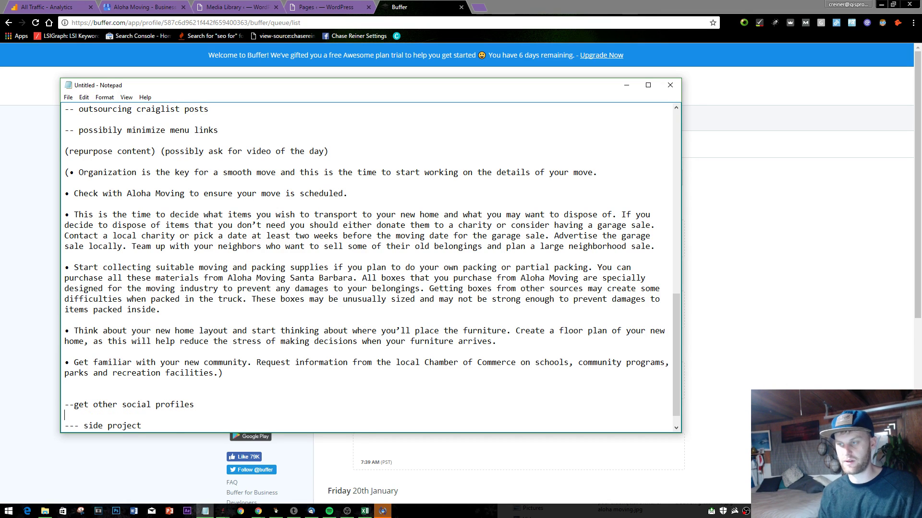
{"action": "left_click", "coordinate": [882, 211]}
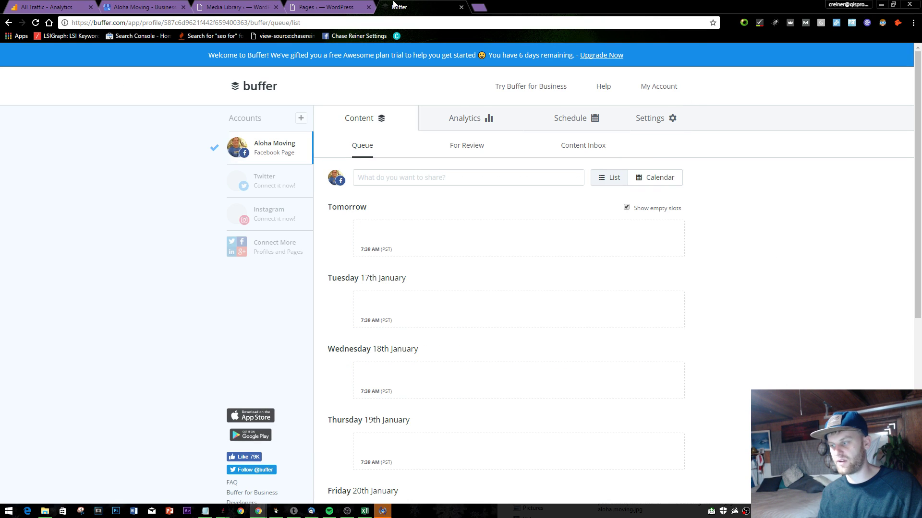
- Open facebook.com in an incognito window and log in with the client's e-mail and password
{"action": "left_click", "coordinate": [327, 7]}
{"action": "scroll", "coordinate": [384, 106], "scroll_direction": "up", "scroll_amount": 4}
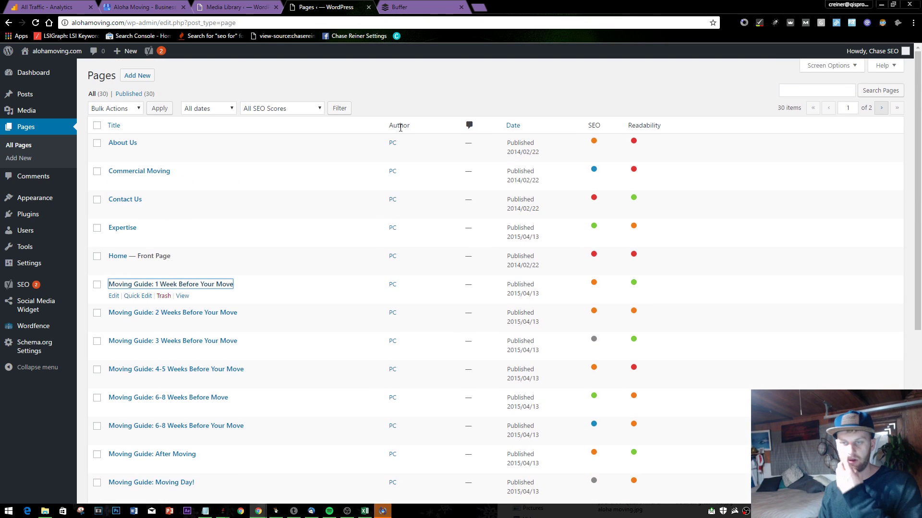
{"action": "left_click", "coordinate": [464, 6]}
{"action": "left_click", "coordinate": [476, 5]}
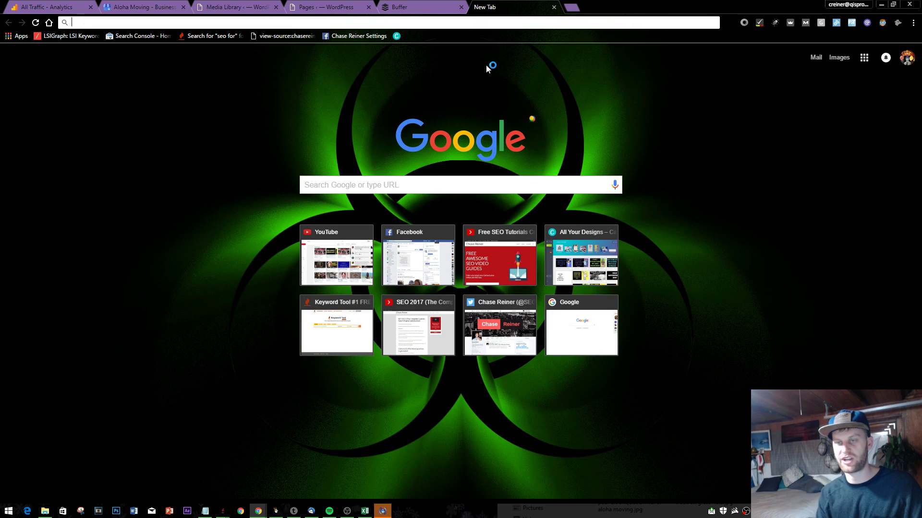
{"action": "key", "text": "ctrl+shift+n"}
{"action": "type", "text": "facebook.com"}
{"action": "key", "text": "Return"}
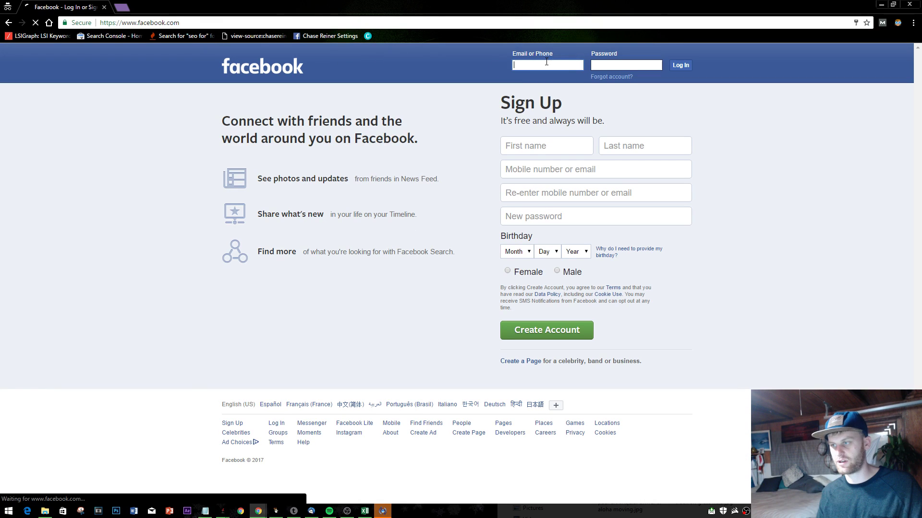
{"action": "left_click", "coordinate": [531, 65]}
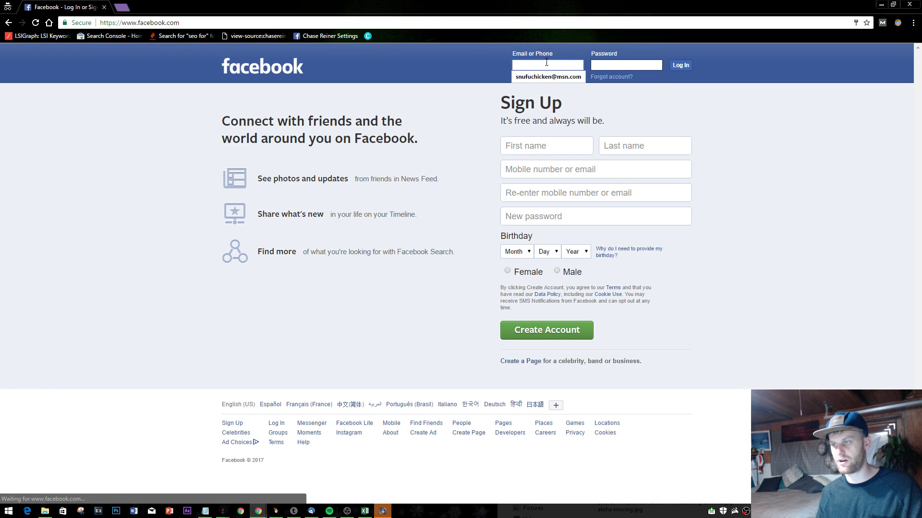
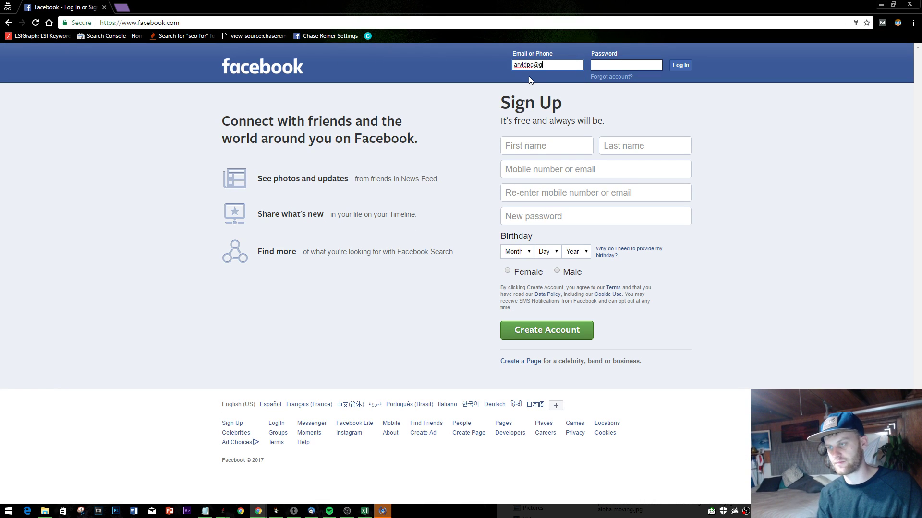
{"action": "key", "text": "Tab"}
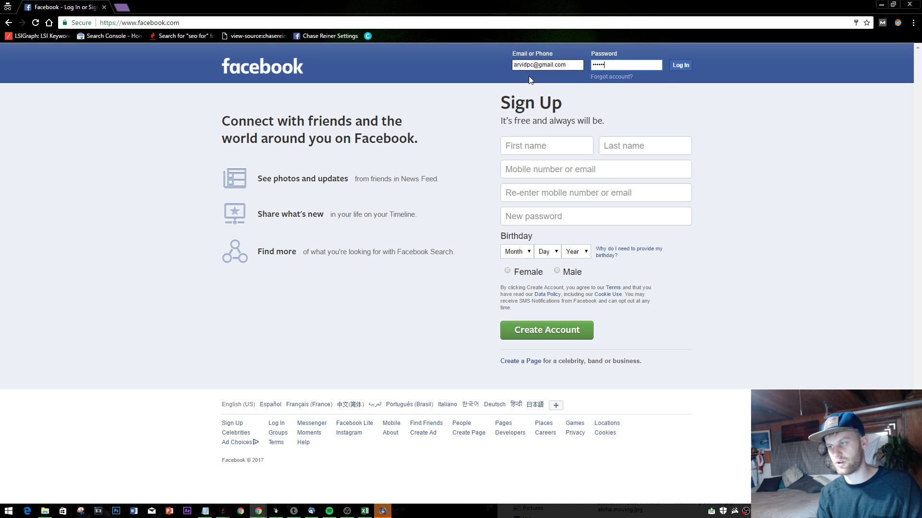
{"action": "key", "text": "Return"}
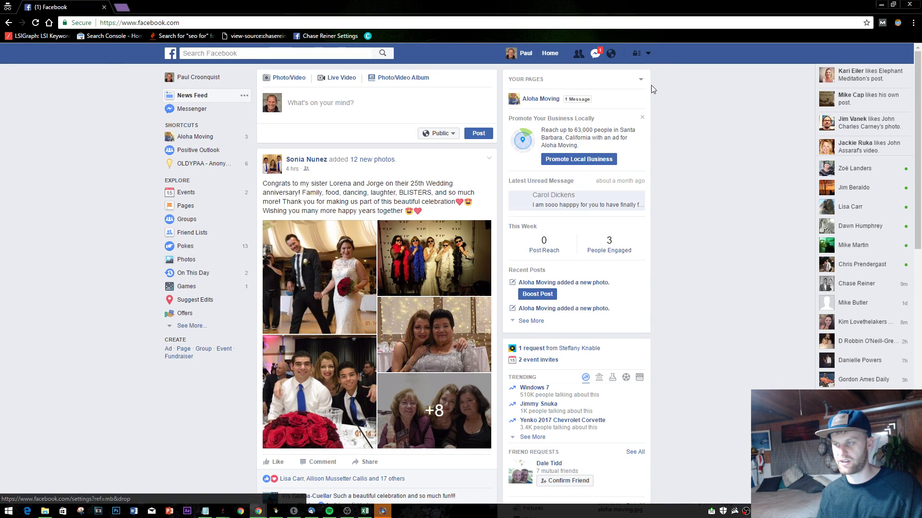
- Open a chat window with a contact from the Facebook chat sidebar
{"action": "scroll", "coordinate": [855, 288], "scroll_direction": "down", "scroll_amount": 1}
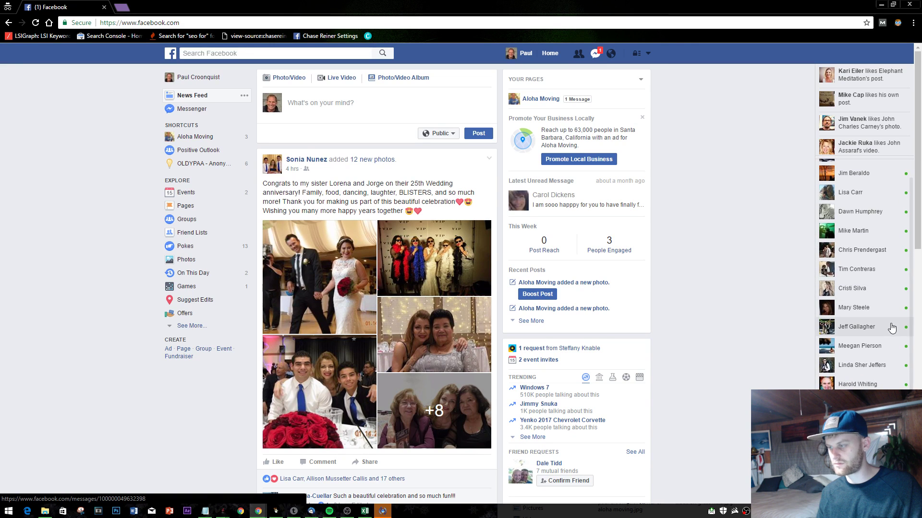
{"action": "left_click", "coordinate": [856, 327]}
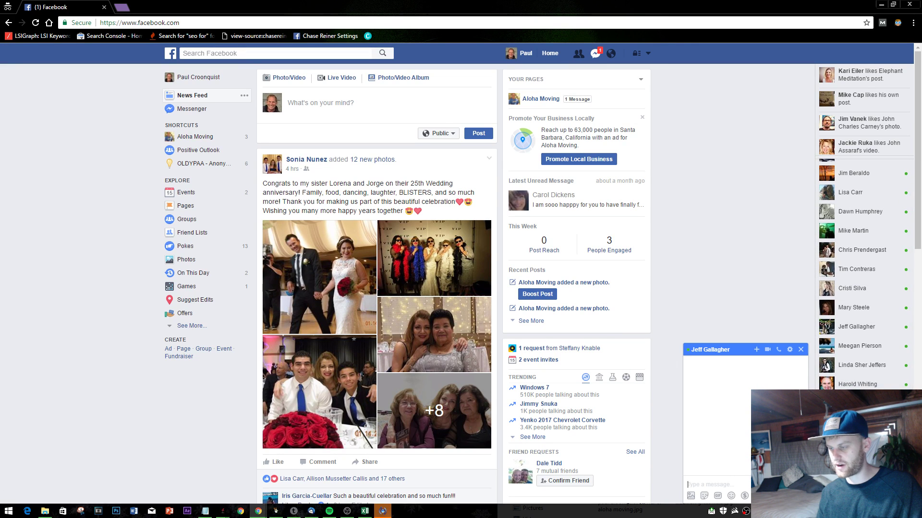
{"action": "scroll", "coordinate": [743, 391], "scroll_direction": "down", "scroll_amount": 5}
{"action": "scroll", "coordinate": [744, 391], "scroll_direction": "up", "scroll_amount": 4}
{"action": "scroll", "coordinate": [743, 391], "scroll_direction": "up", "scroll_amount": 1}
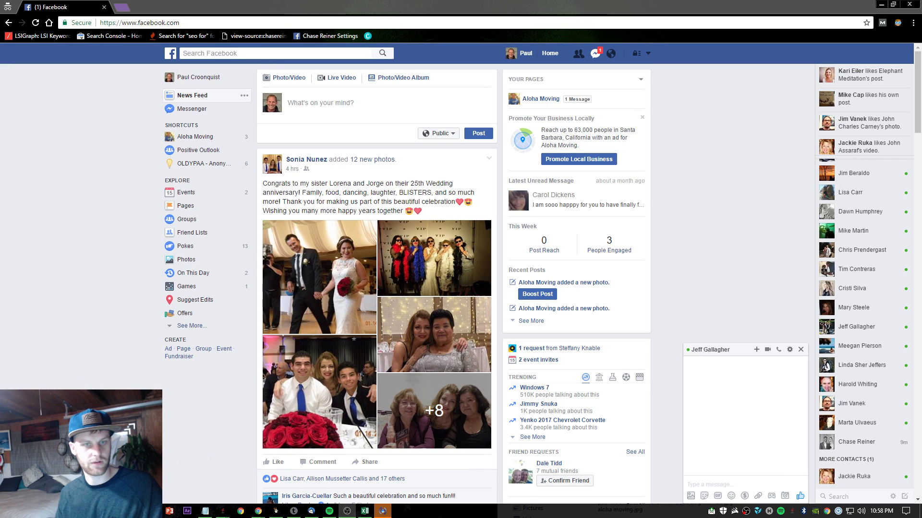
- Load pleper.com in a new incognito tab
{"action": "key", "text": "alt+Tab"}
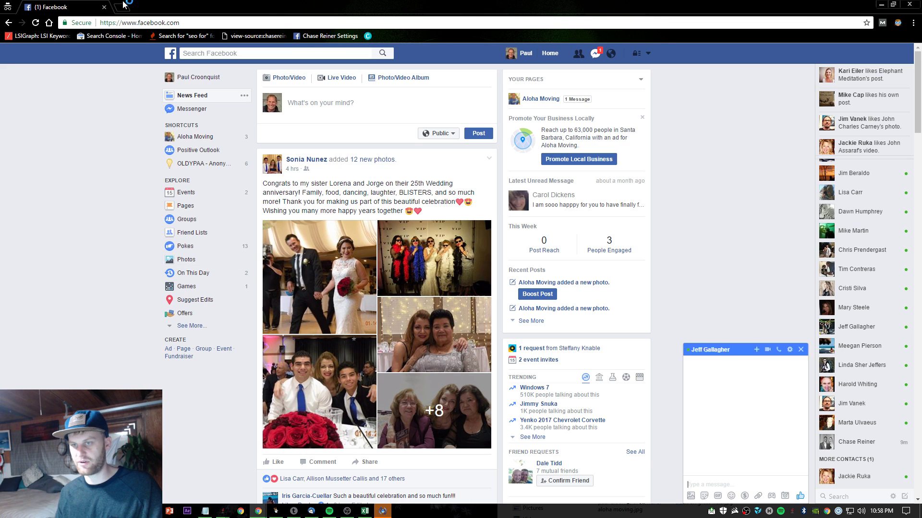
{"action": "key", "text": "ctrl+t"}
{"action": "type", "text": "ple"}
{"action": "key", "text": "Return"}
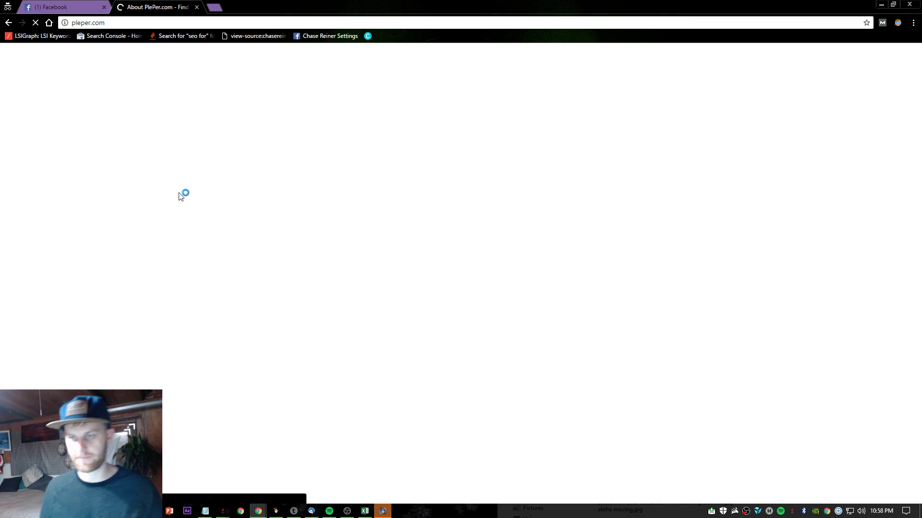
- Open PlePer's Tools > Google review link generator, then return to the Facebook tab
{"action": "scroll", "coordinate": [205, 191], "scroll_direction": "down", "scroll_amount": 2}
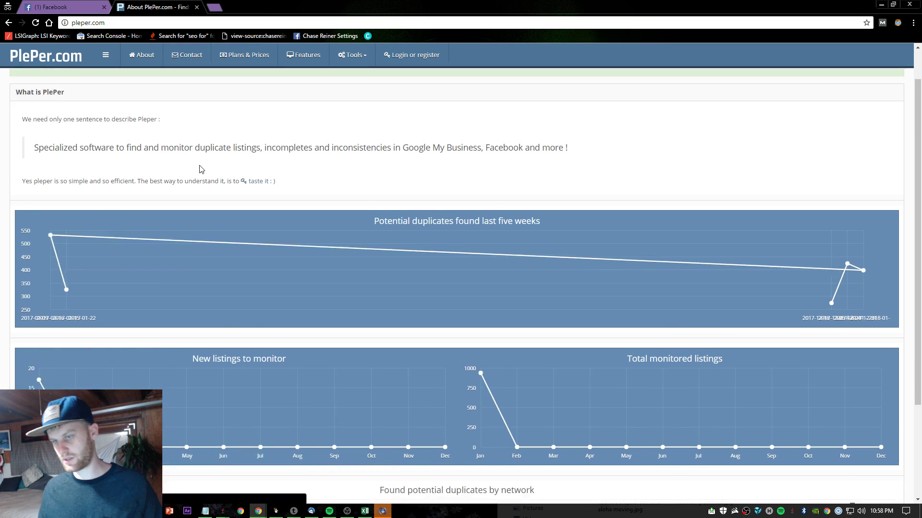
{"action": "scroll", "coordinate": [206, 190], "scroll_direction": "down", "scroll_amount": 1}
{"action": "scroll", "coordinate": [264, 258], "scroll_direction": "up", "scroll_amount": 3}
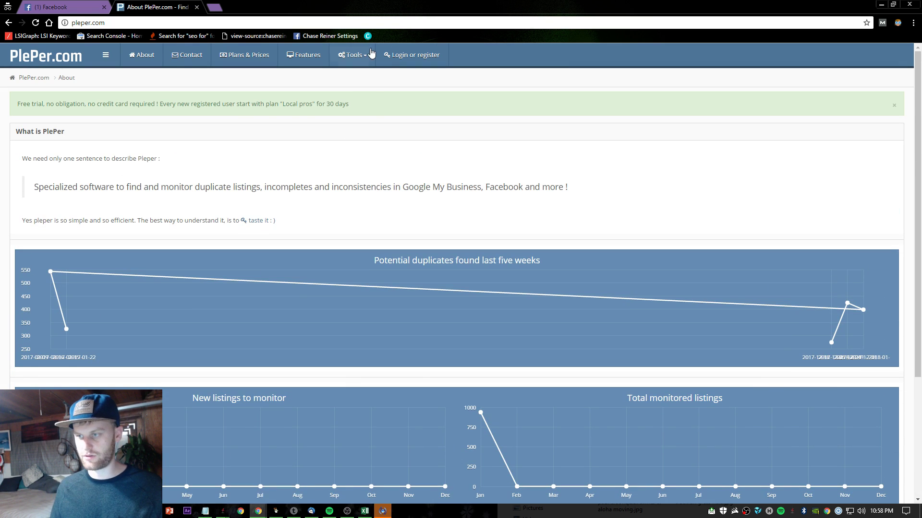
{"action": "left_click", "coordinate": [352, 54]}
{"action": "left_click", "coordinate": [337, 123]}
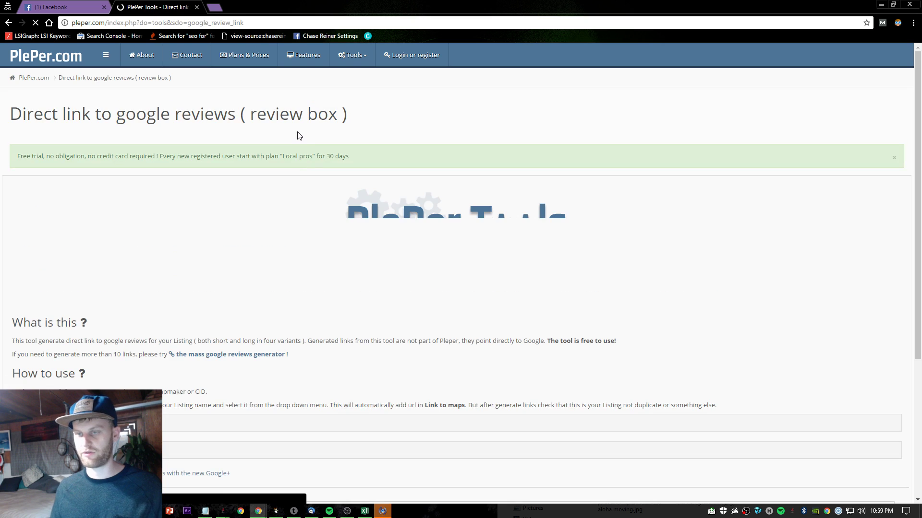
{"action": "scroll", "coordinate": [336, 192], "scroll_direction": "down", "scroll_amount": 3}
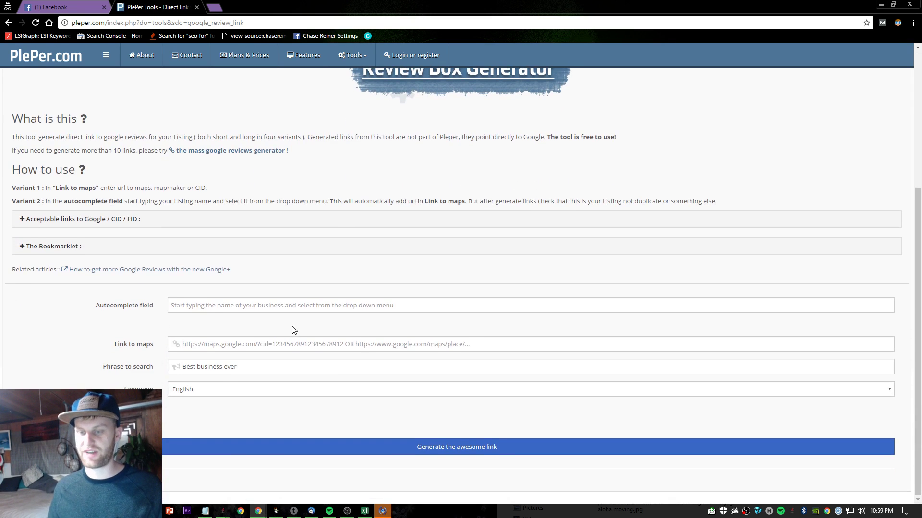
{"action": "scroll", "coordinate": [288, 312], "scroll_direction": "up", "scroll_amount": 3}
{"action": "left_click", "coordinate": [44, 5]}
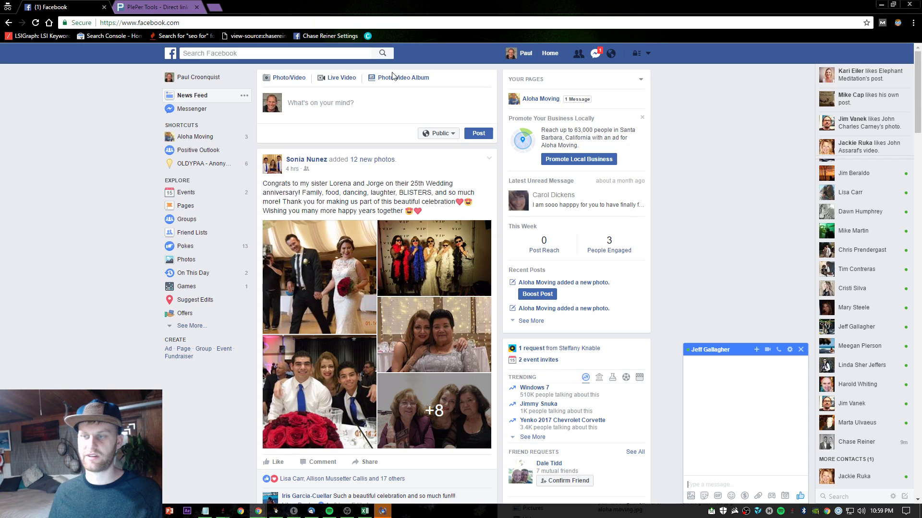
- Open the earlier review-request chat in Messenger and select the message with the goo.gl/NRjm4G link
{"action": "left_click", "coordinate": [596, 55]}
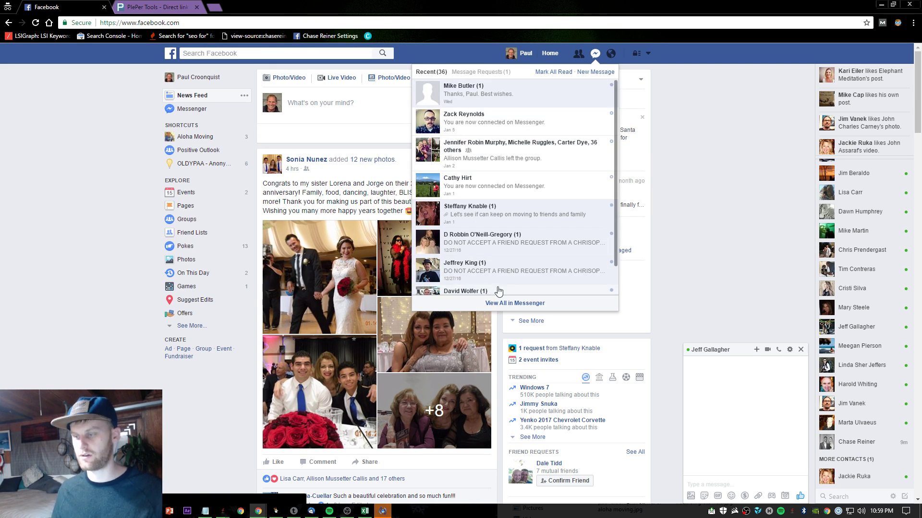
{"action": "left_click", "coordinate": [508, 301]}
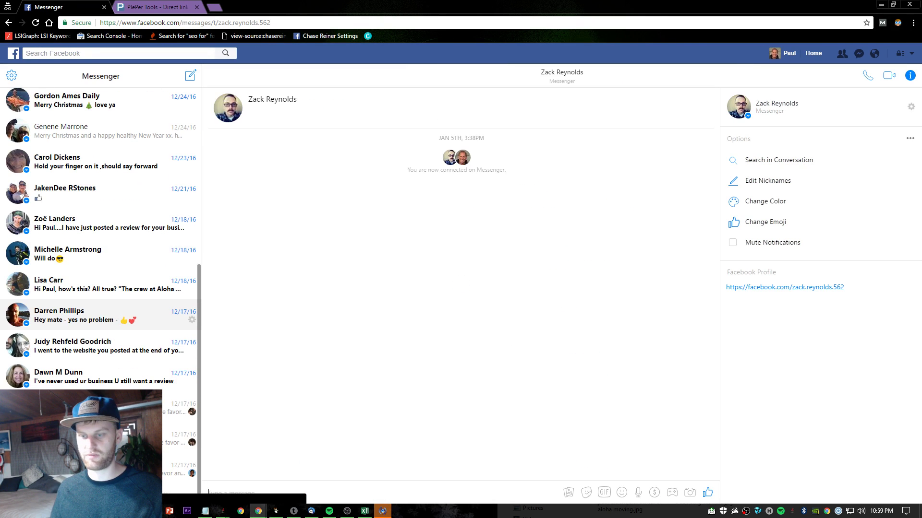
{"action": "left_click", "coordinate": [112, 358]}
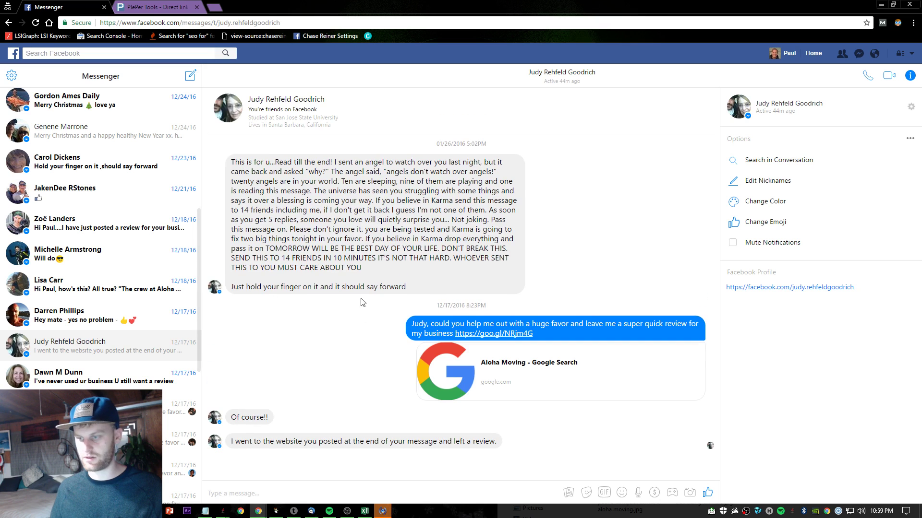
{"action": "left_click_drag", "start_coordinate": [411, 324], "coordinate": [534, 335]}
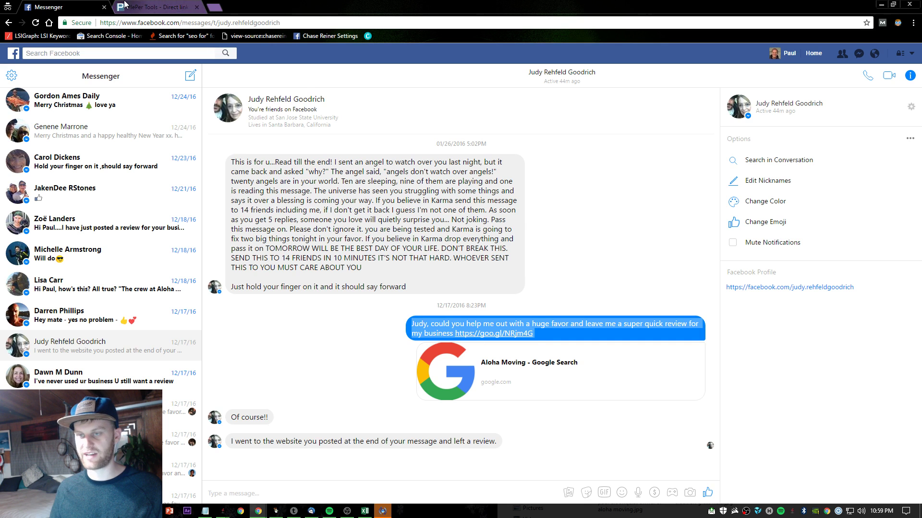
{"action": "left_click", "coordinate": [154, 6]}
{"action": "scroll", "coordinate": [300, 305], "scroll_direction": "down", "scroll_amount": 4}
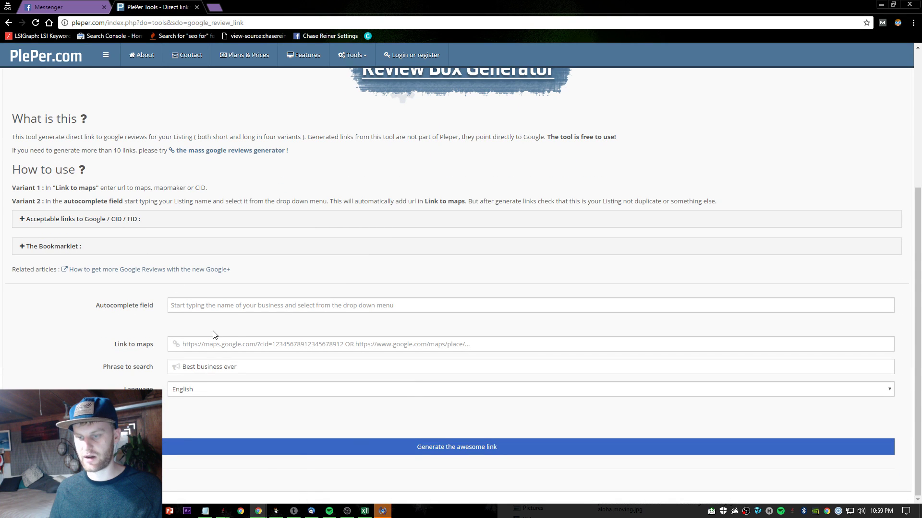
- Search 'aloha movi', pick Aloha Moving on West Mason Street and generate its review links
{"action": "left_click", "coordinate": [127, 219]}
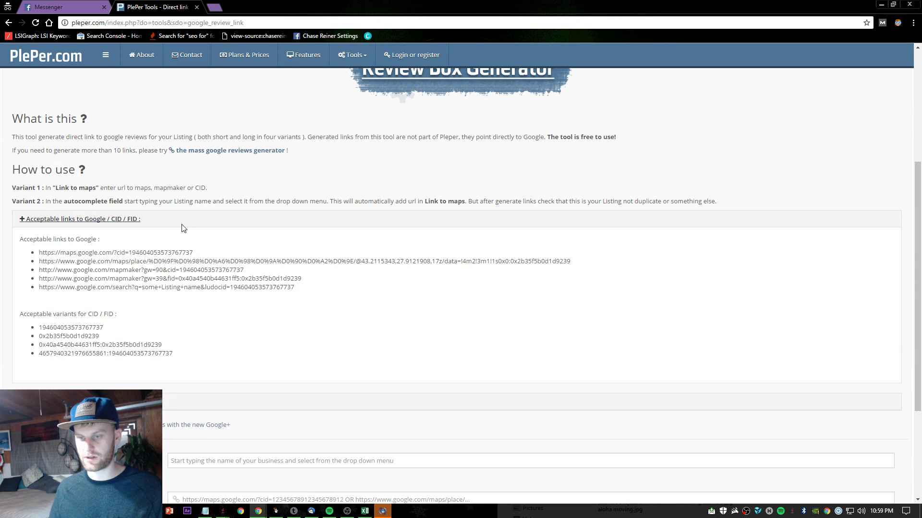
{"action": "scroll", "coordinate": [245, 216], "scroll_direction": "up", "scroll_amount": 4}
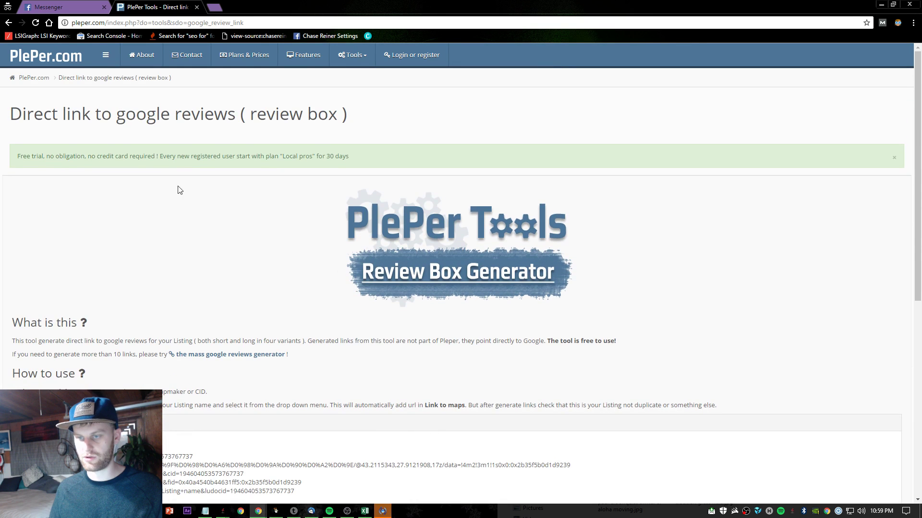
{"action": "scroll", "coordinate": [125, 202], "scroll_direction": "down", "scroll_amount": 5}
{"action": "scroll", "coordinate": [125, 304], "scroll_direction": "down", "scroll_amount": 2}
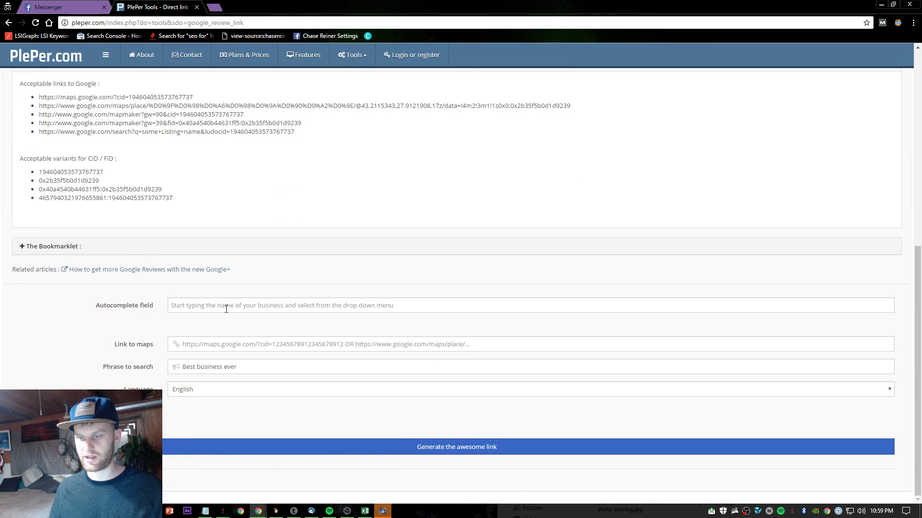
{"action": "left_click", "coordinate": [247, 305]}
{"action": "type", "text": "al"}
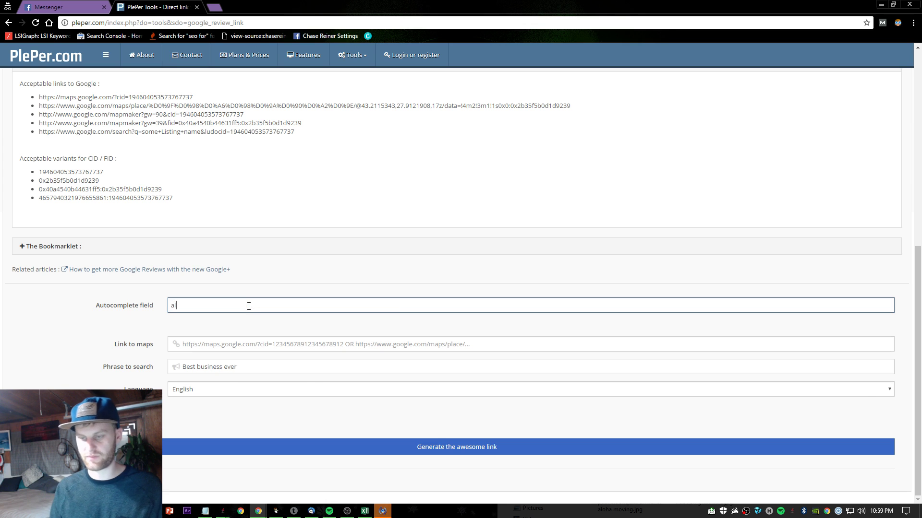
{"action": "type", "text": "oha movi"}
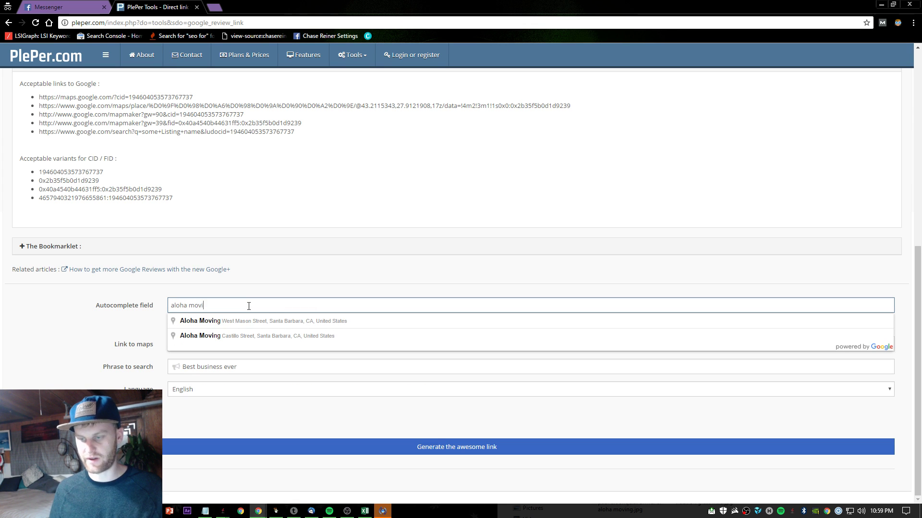
{"action": "left_click", "coordinate": [250, 320]}
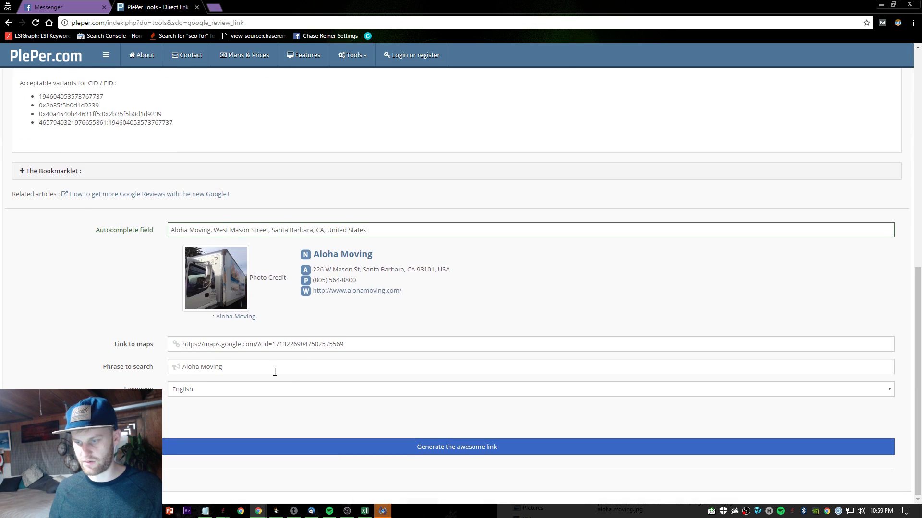
{"action": "left_click", "coordinate": [218, 446]}
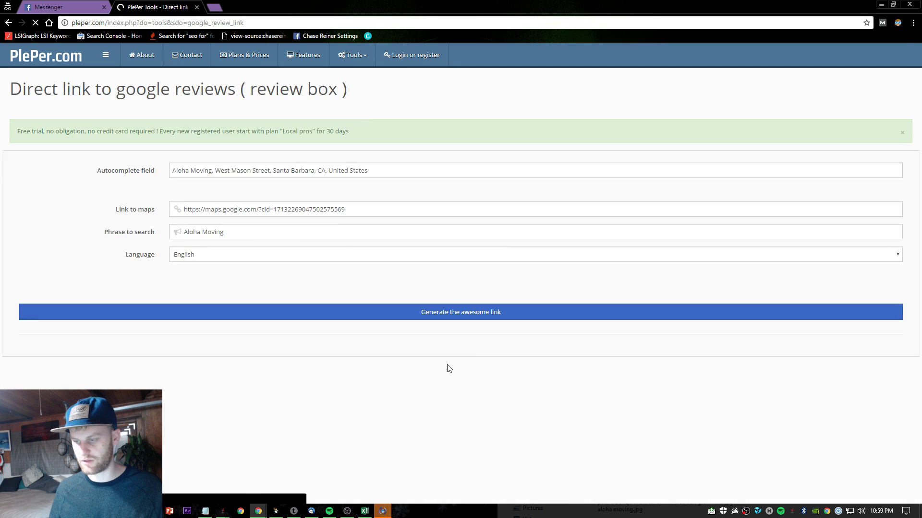
{"action": "scroll", "coordinate": [633, 384], "scroll_direction": "down", "scroll_amount": 1}
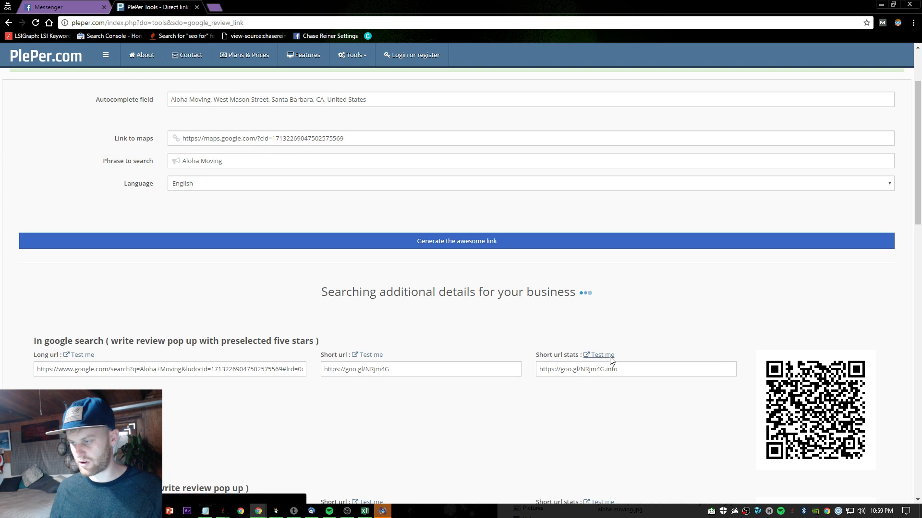
{"action": "left_click", "coordinate": [607, 355]}
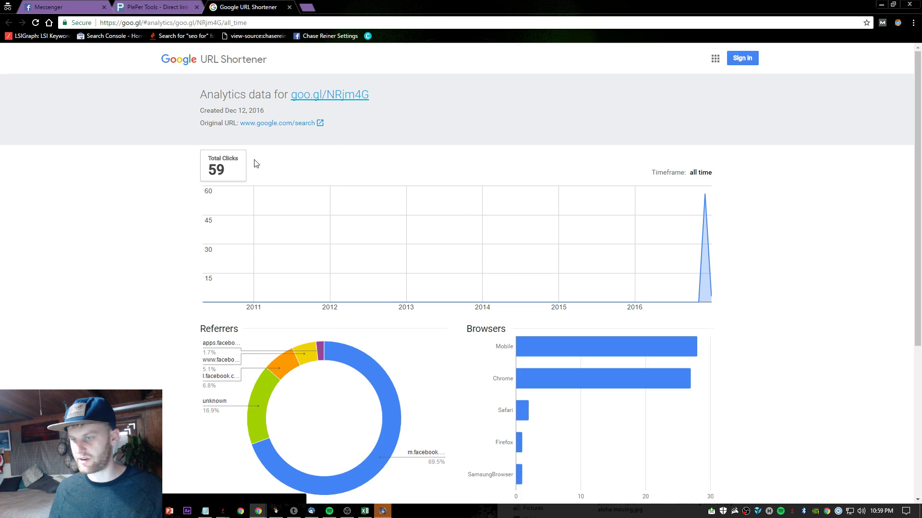
- Close PlePer and review goo.gl/NRjm4G analytics: 59 clicks, mostly m.facebook referrers and mobile browsers
{"action": "left_click", "coordinate": [196, 7]}
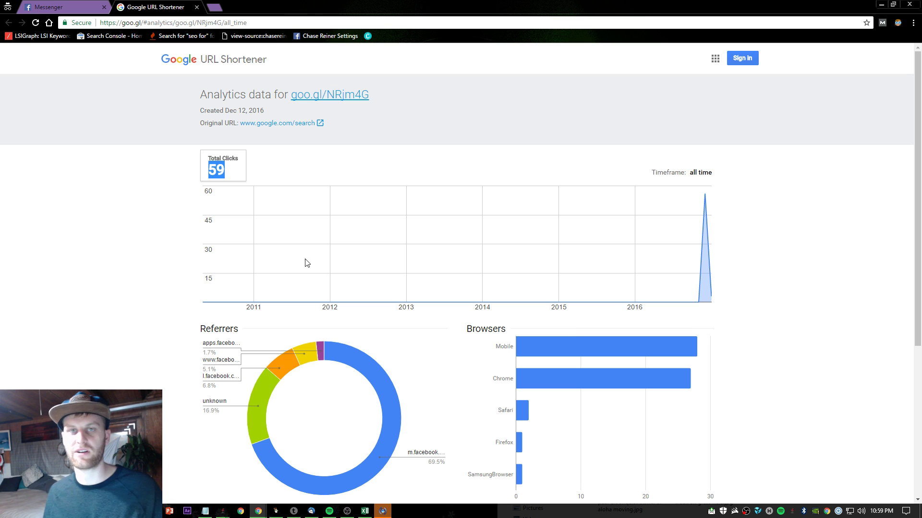
{"action": "left_click", "coordinate": [67, 7]}
{"action": "left_click", "coordinate": [144, 6]}
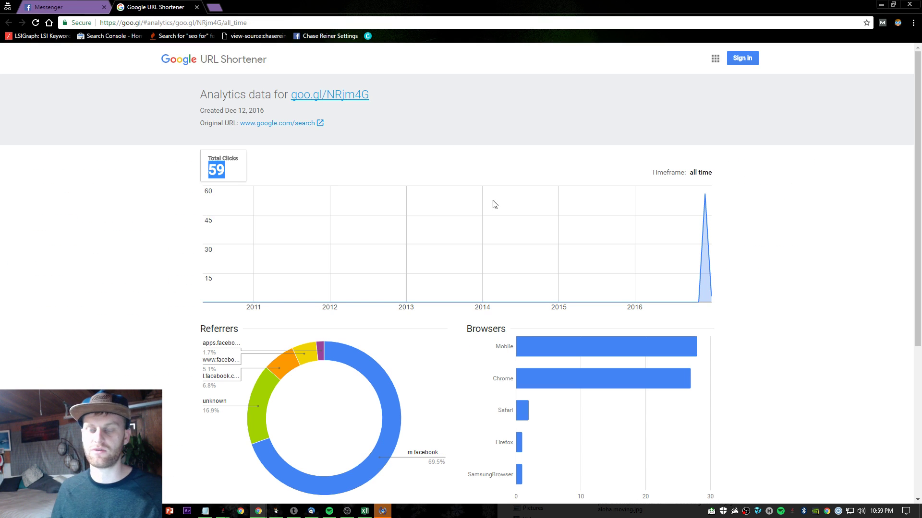
{"action": "scroll", "coordinate": [618, 196], "scroll_direction": "down", "scroll_amount": 1}
{"action": "scroll", "coordinate": [316, 243], "scroll_direction": "down", "scroll_amount": 3}
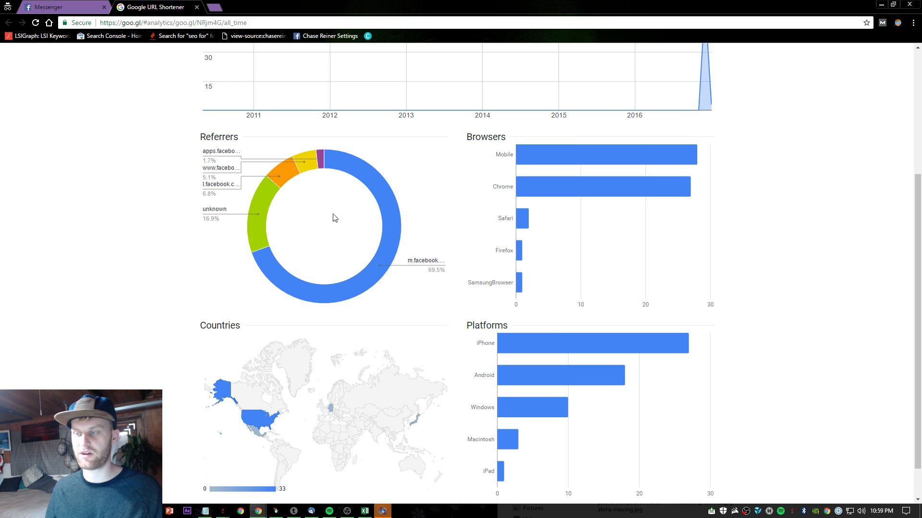
{"action": "mouse_move", "coordinate": [557, 179]}
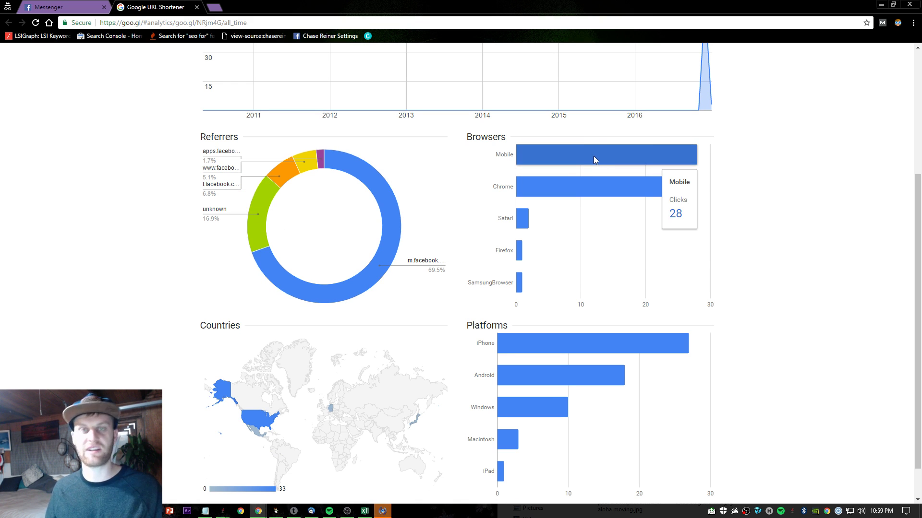
{"action": "scroll", "coordinate": [593, 156], "scroll_direction": "down", "scroll_amount": 2}
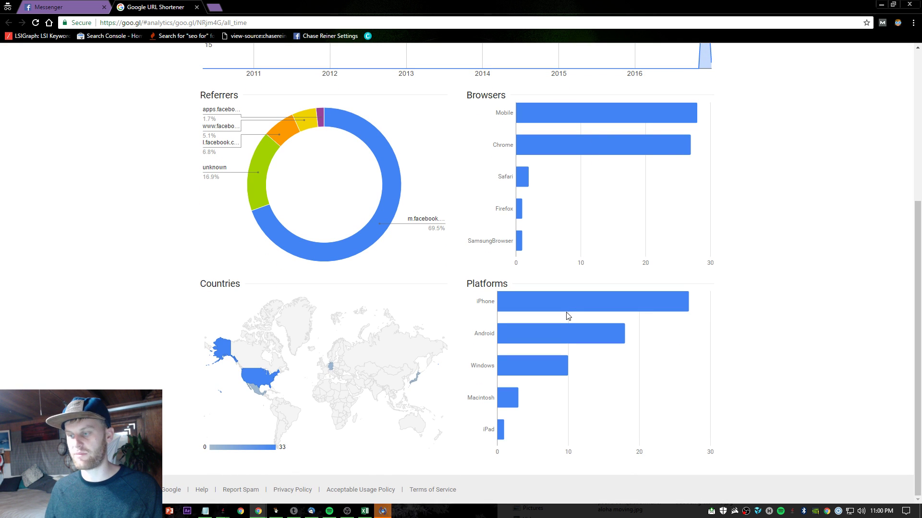
{"action": "scroll", "coordinate": [555, 307], "scroll_direction": "up", "scroll_amount": 5}
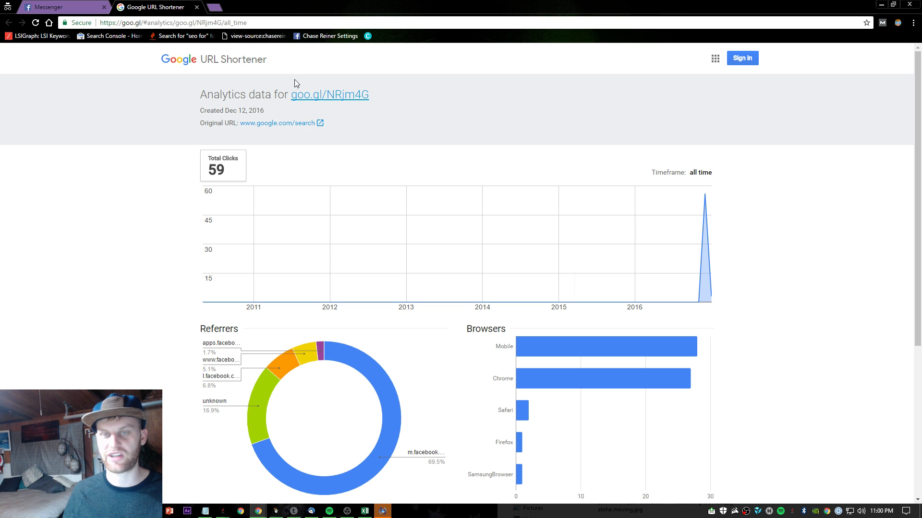
- Paste the Aloha Moving review link into a friend's Facebook chat, producing its Google Search preview
{"action": "middle_click", "coordinate": [157, 4]}
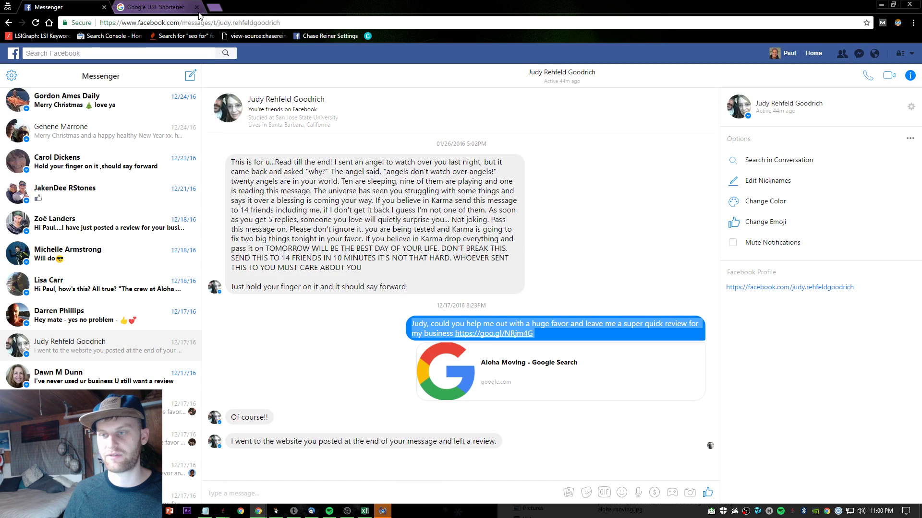
{"action": "left_click", "coordinate": [14, 55]}
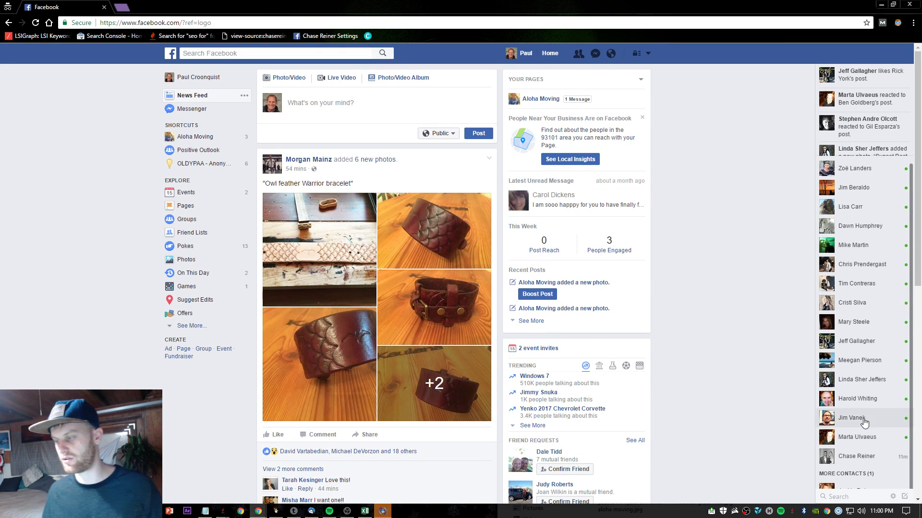
{"action": "mouse_move", "coordinate": [852, 383]}
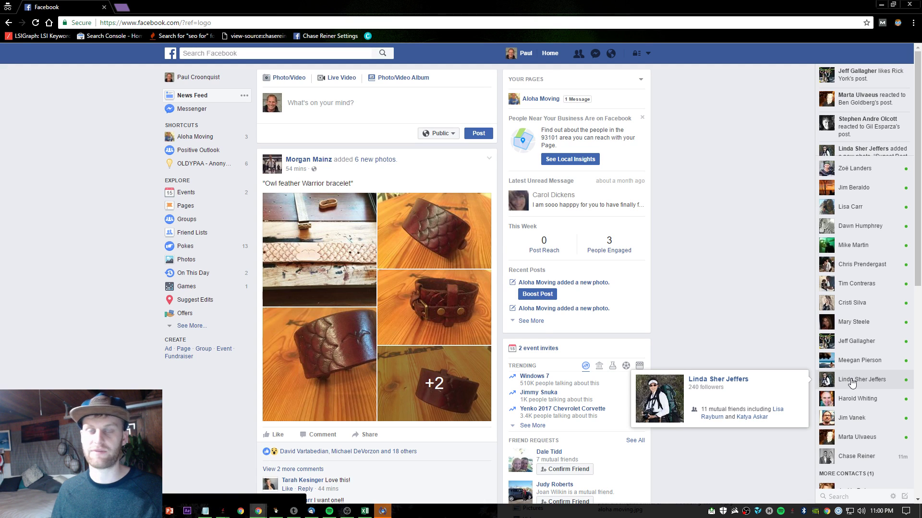
{"action": "left_click", "coordinate": [852, 382]}
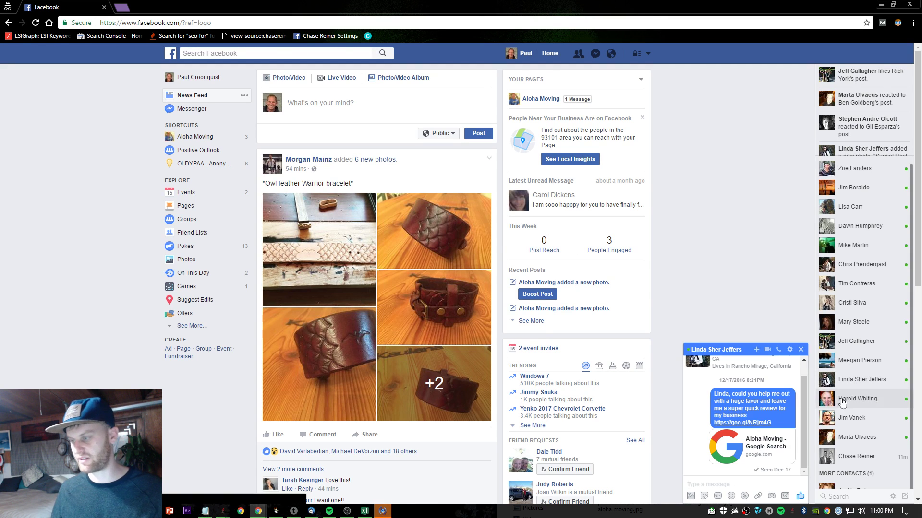
{"action": "left_click", "coordinate": [850, 422]}
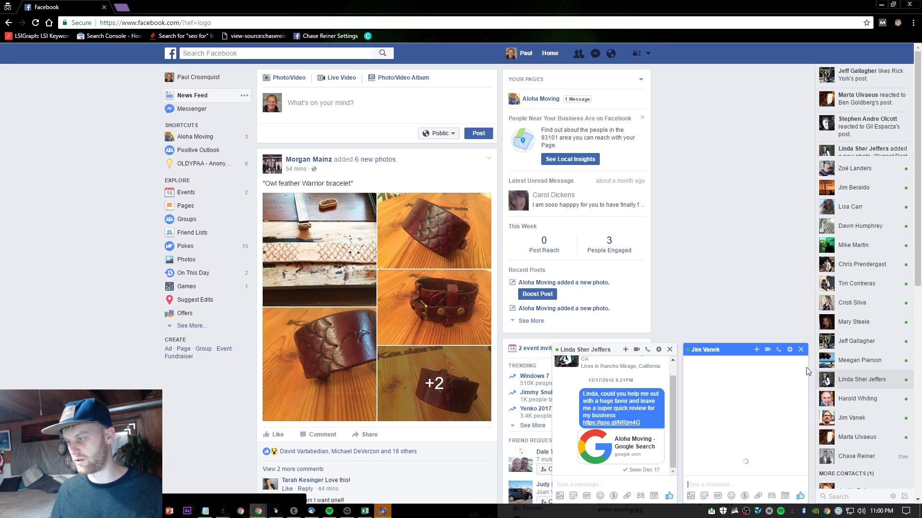
{"action": "left_click", "coordinate": [670, 350]}
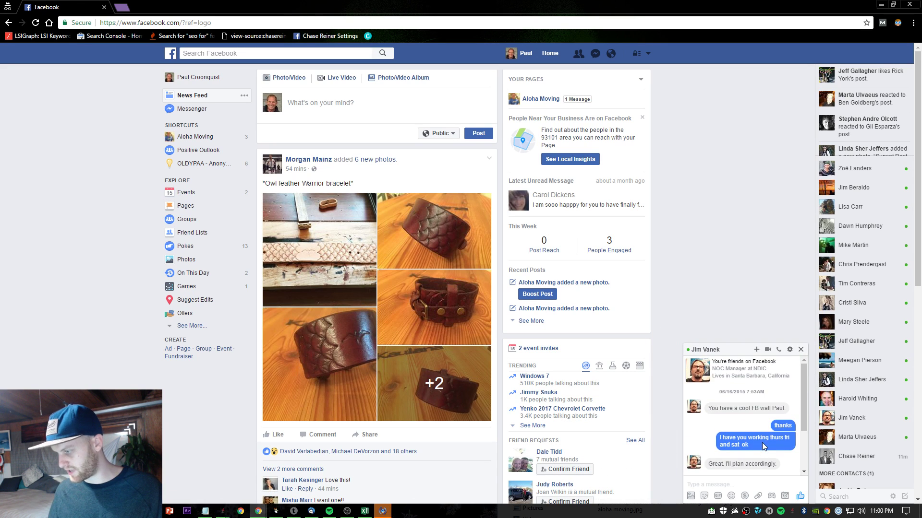
{"action": "left_click", "coordinate": [753, 485]}
{"action": "key", "text": "ctrl+v"}
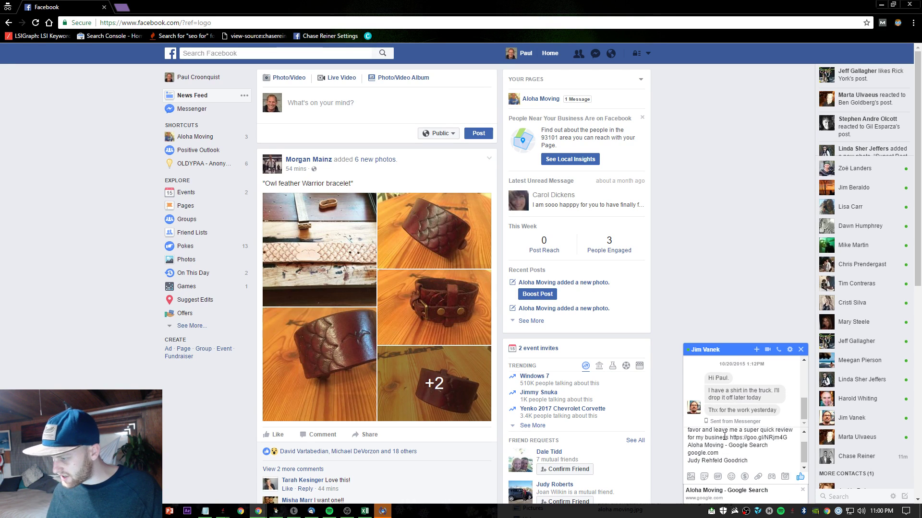
- Copy the review-request message and paste it into a new Notepad note
{"action": "left_click", "coordinate": [268, 22]}
{"action": "left_click_drag", "start_coordinate": [196, 22], "coordinate": [21, 22]}
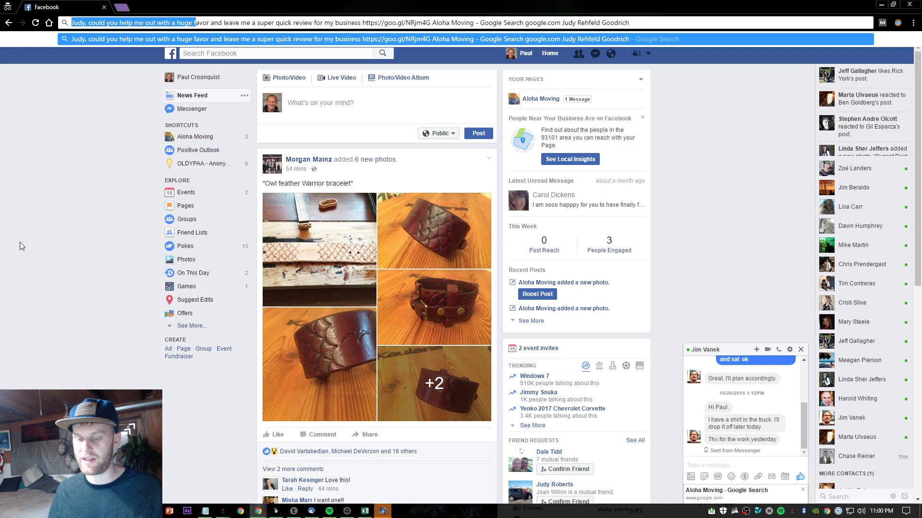
{"action": "key", "text": "super"}
{"action": "key", "text": "super"}
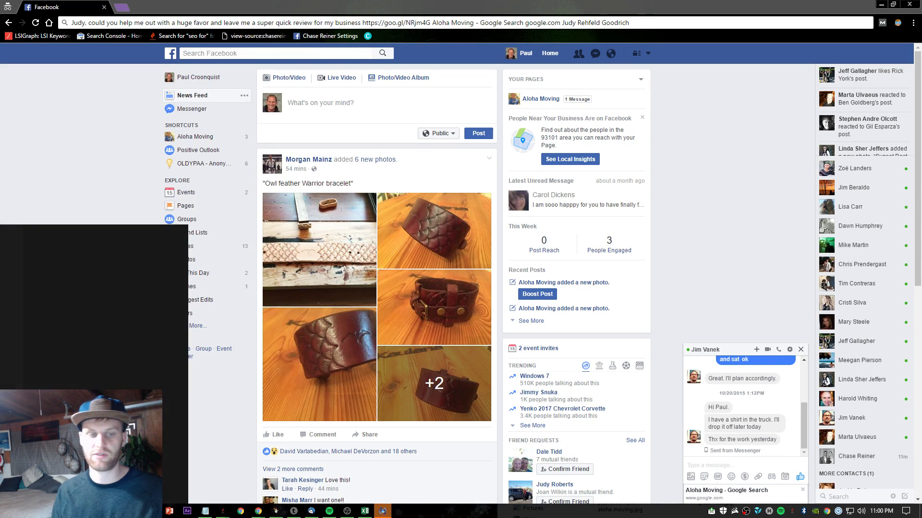
{"action": "type", "text": "notepad"}
{"action": "key", "text": "Return"}
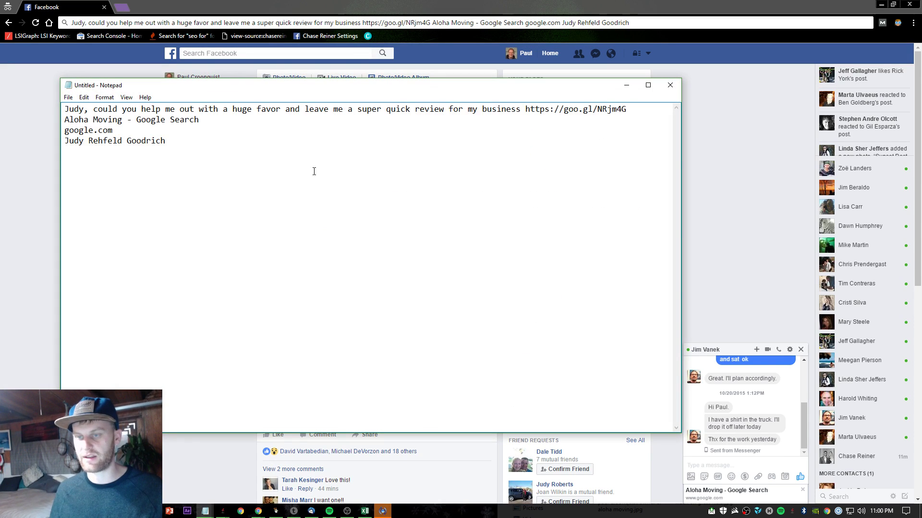
- Delete the recipient's names, google.com and search-title lines, leaving the request with its goo.gl link
{"action": "left_click_drag", "start_coordinate": [87, 111], "coordinate": [65, 111]}
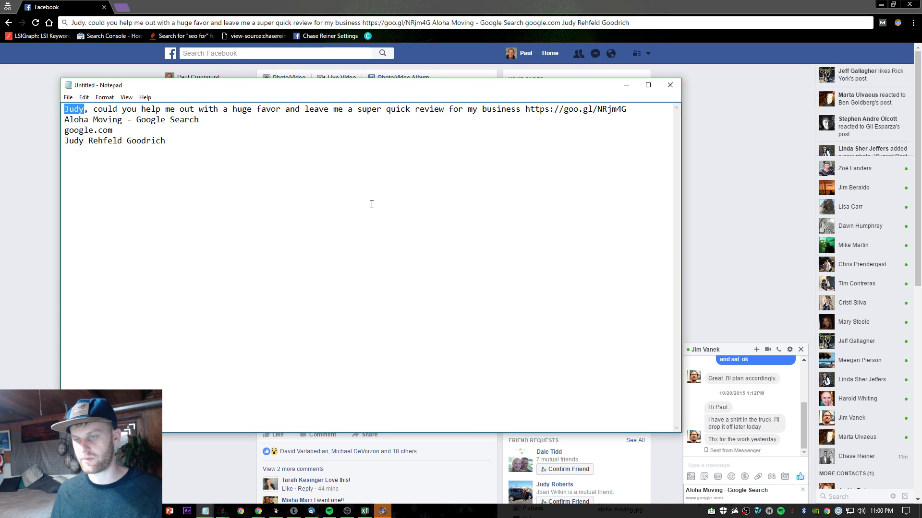
{"action": "key", "text": "BackSpace"}
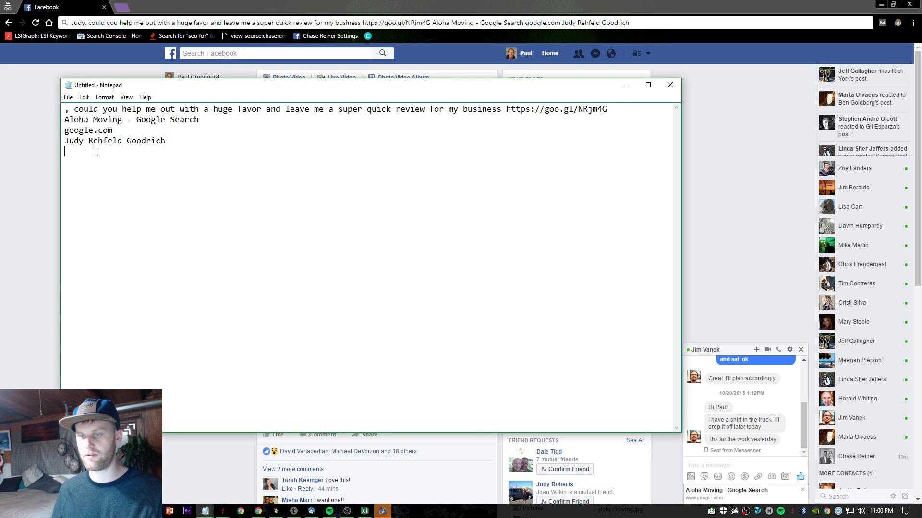
{"action": "left_click_drag", "start_coordinate": [97, 151], "coordinate": [64, 141]}
{"action": "key", "text": "BackSpace"}
{"action": "key", "text": "BackSpace"}
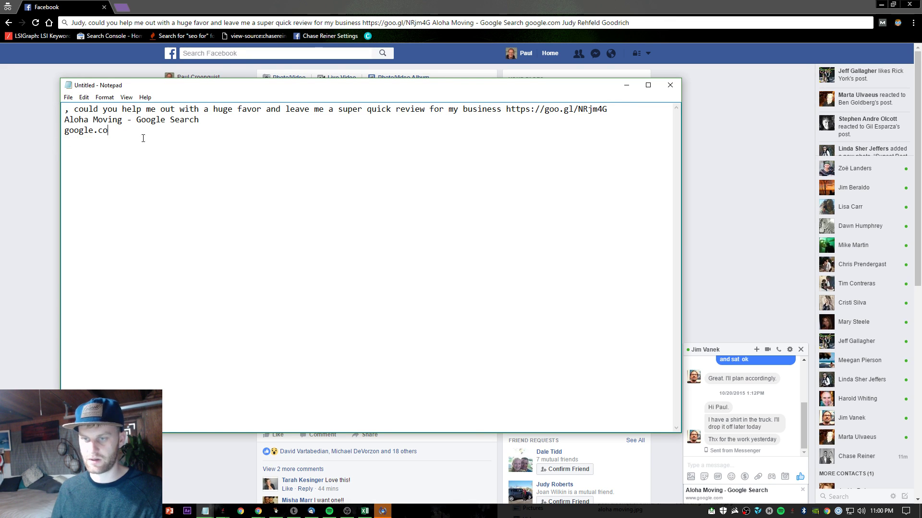
{"action": "mouse_move", "coordinate": [55, 126]}
{"action": "left_mouse_down"}
{"action": "mouse_move", "coordinate": [86, 110]}
{"action": "mouse_move", "coordinate": [61, 123]}
{"action": "left_mouse_up"}
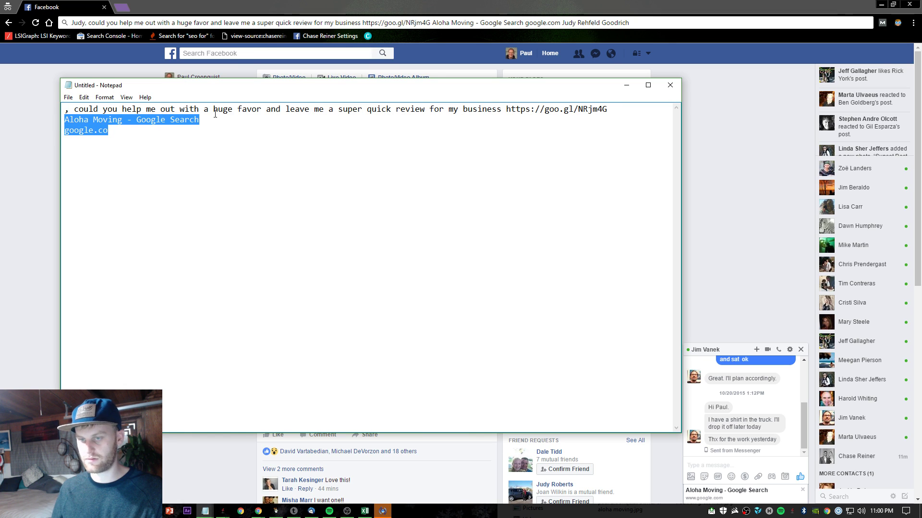
{"action": "left_click_drag", "start_coordinate": [170, 144], "coordinate": [63, 127]}
{"action": "key", "text": "BackSpace"}
{"action": "key", "text": "BackSpace"}
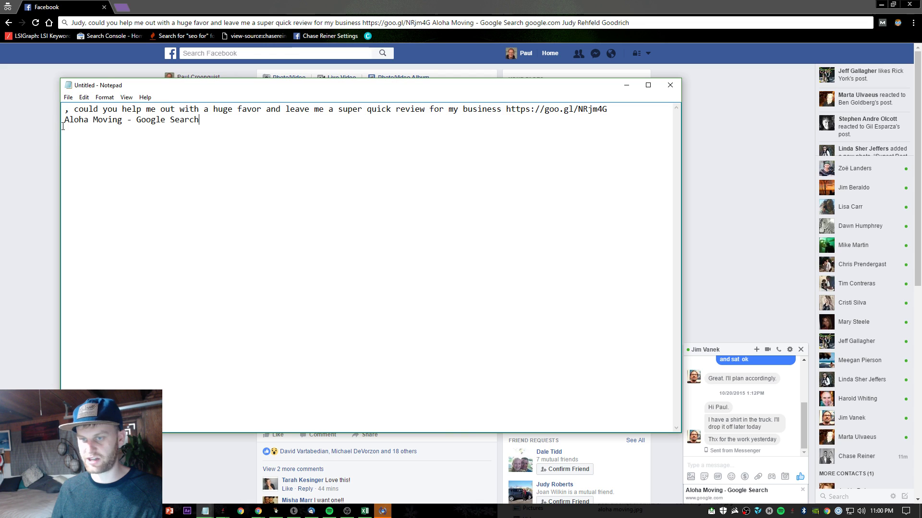
{"action": "key", "text": "BackSpace"}
{"action": "key", "text": "BackSpace"}
{"action": "key", "text": "BackSpace"}
{"action": "key", "text": "BackSpace"}
{"action": "key", "text": "BackSpace"}
{"action": "key", "text": "BackSpace"}
{"action": "key", "text": "BackSpace"}
{"action": "key", "text": "BackSpace"}
{"action": "key", "text": "BackSpace"}
{"action": "key", "text": "BackSpace"}
{"action": "key", "text": "BackSpace"}
{"action": "key", "text": "BackSpace"}
{"action": "key", "text": "BackSpace"}
{"action": "key", "text": "BackSpace"}
{"action": "key", "text": "BackSpace"}
{"action": "key", "text": "BackSpace"}
{"action": "key", "text": "BackSpace"}
{"action": "key", "text": "BackSpace"}
{"action": "key", "text": "BackSpace"}
{"action": "key", "text": "BackSpace"}
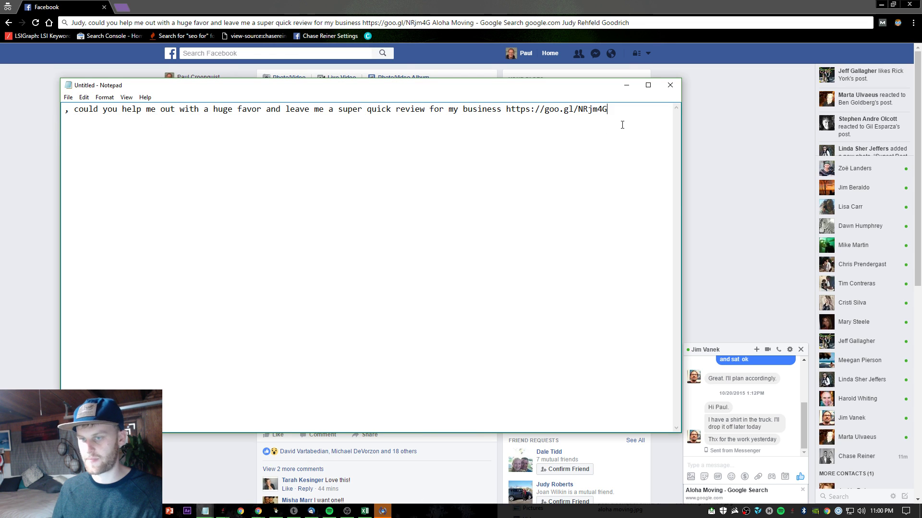
{"action": "left_click_drag", "start_coordinate": [625, 120], "coordinate": [64, 111]}
{"action": "left_click", "coordinate": [170, 129]}
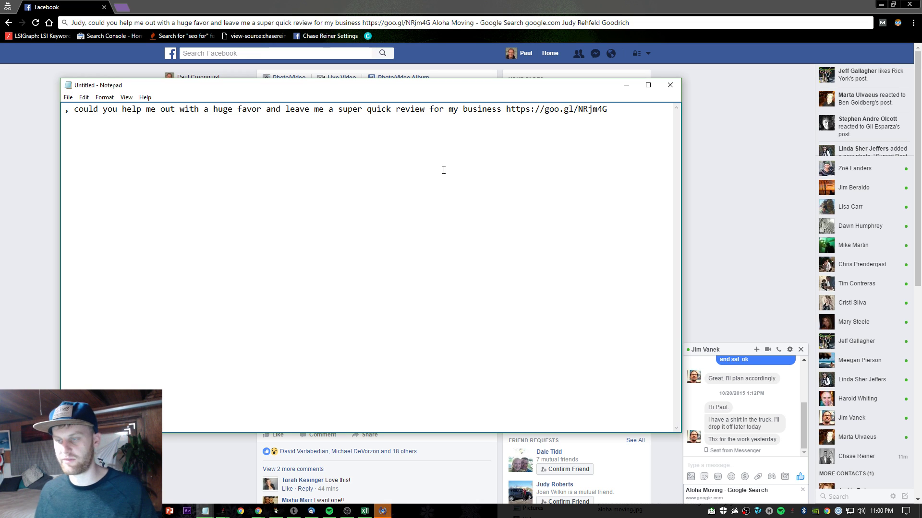
{"action": "left_click", "coordinate": [626, 85]}
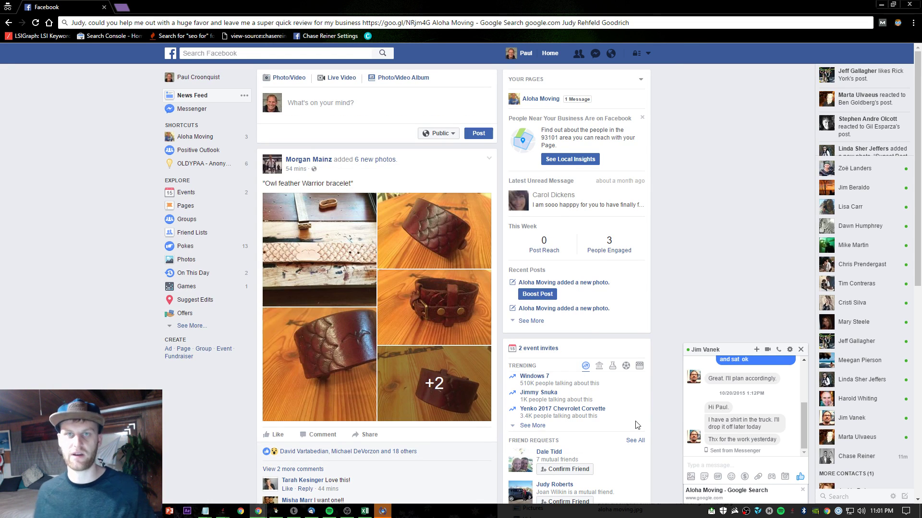
- Paste the review request into the open Facebook chat, then delete it to clear the draft
{"action": "left_click", "coordinate": [802, 490]}
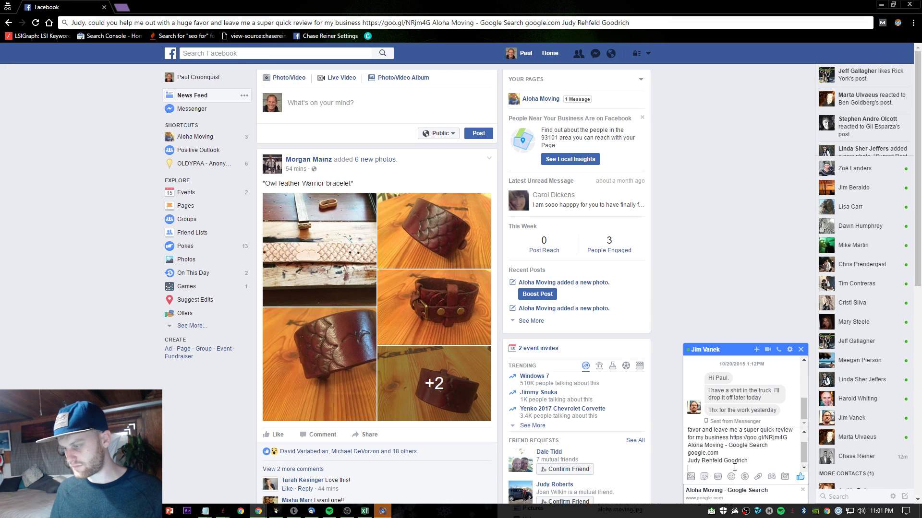
{"action": "left_click_drag", "start_coordinate": [718, 456], "coordinate": [701, 420]}
{"action": "key", "text": "ctrl+c"}
{"action": "key", "text": "BackSpace"}
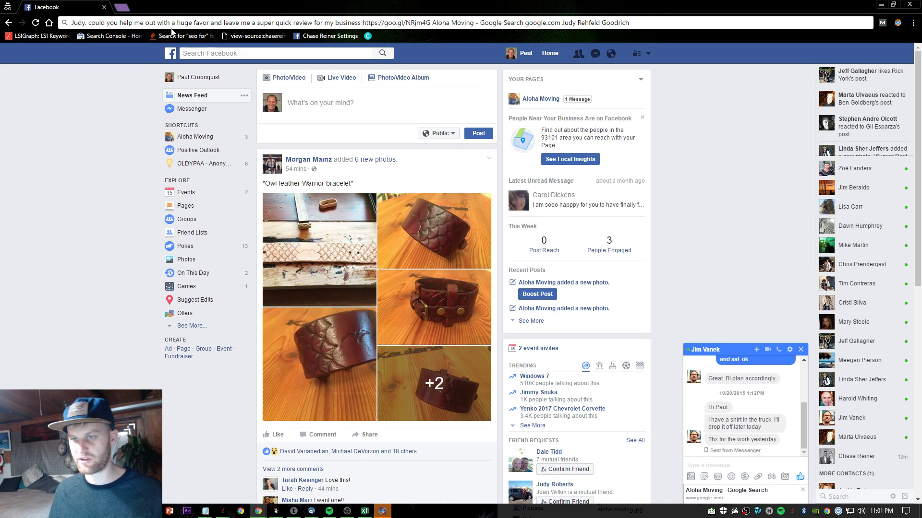
- Undo the address bar edits to restore the earlier Messenger conversation URL
{"action": "left_click", "coordinate": [194, 24]}
{"action": "key", "text": "ctrl+v"}
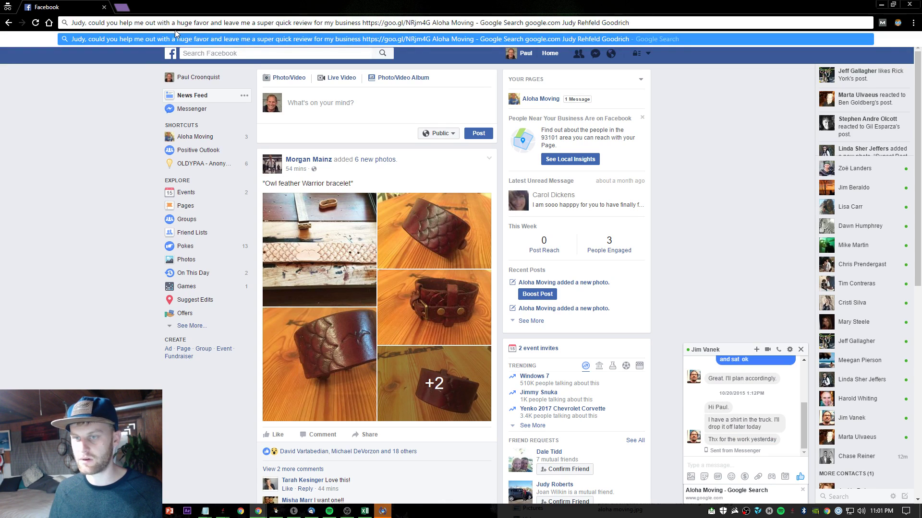
{"action": "key", "text": "ctrl+a"}
{"action": "key", "text": "ctrl+z"}
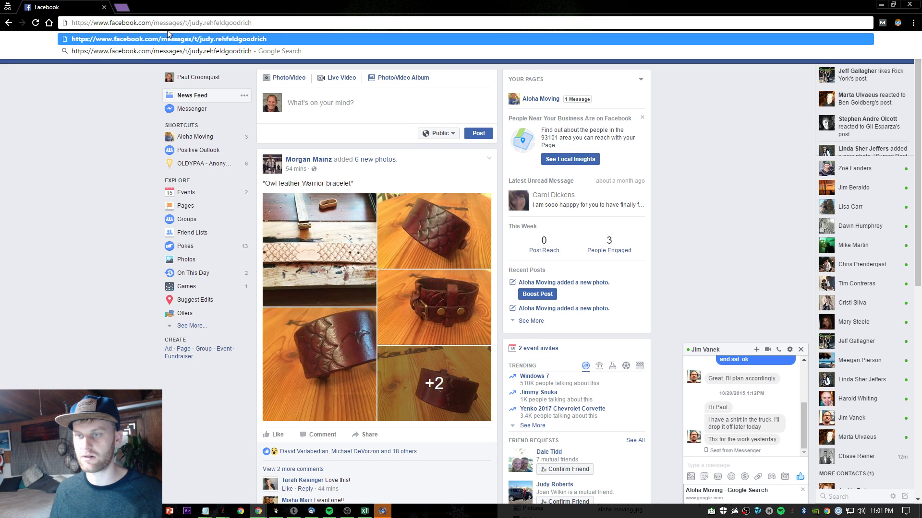
{"action": "left_click", "coordinate": [220, 24], "text": "shift"}
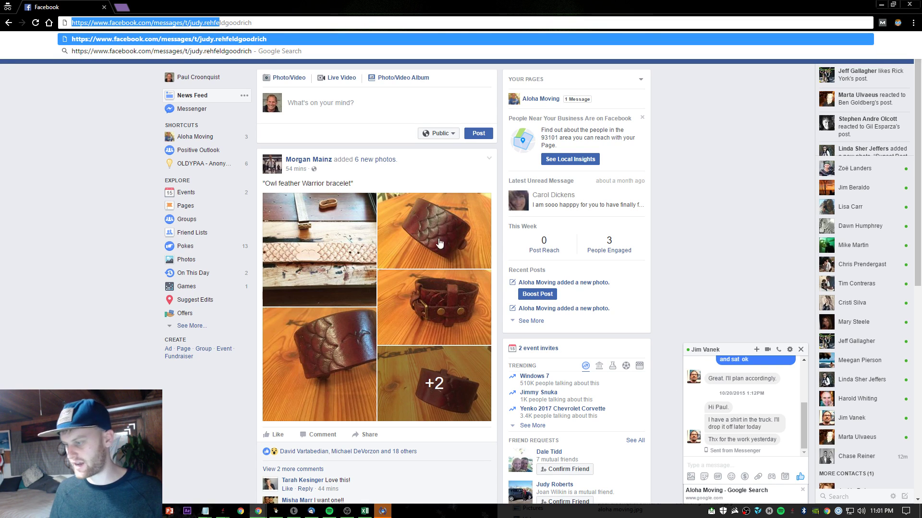
{"action": "left_click", "coordinate": [96, 94]}
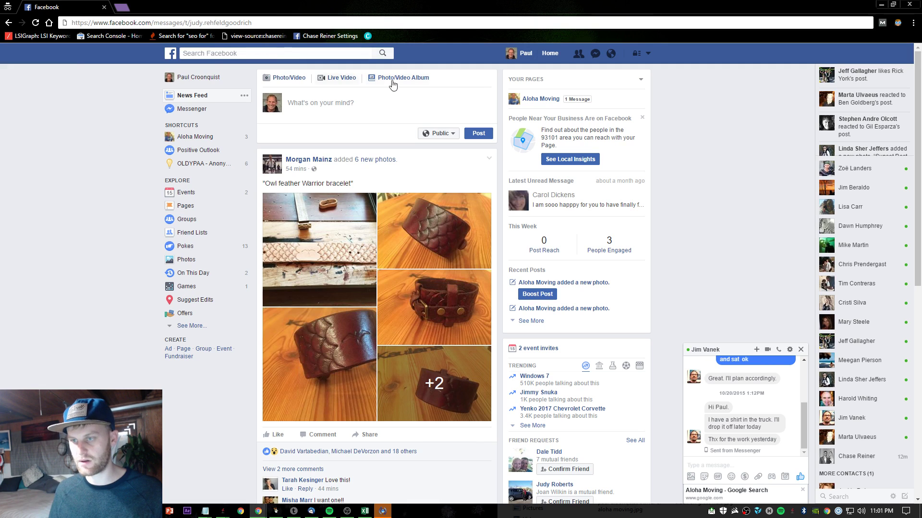
- Browse past Messenger conversations to find and select the earlier review request message
{"action": "left_click", "coordinate": [593, 57]}
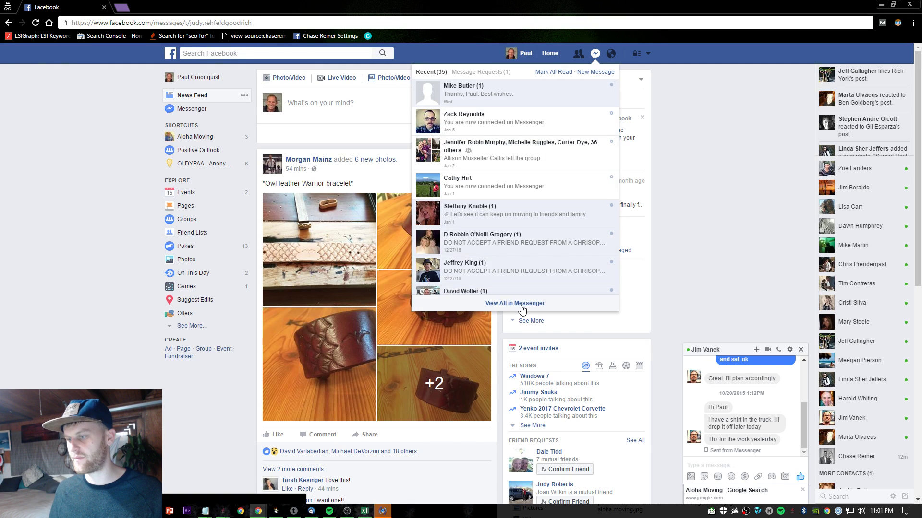
{"action": "left_click", "coordinate": [522, 303]}
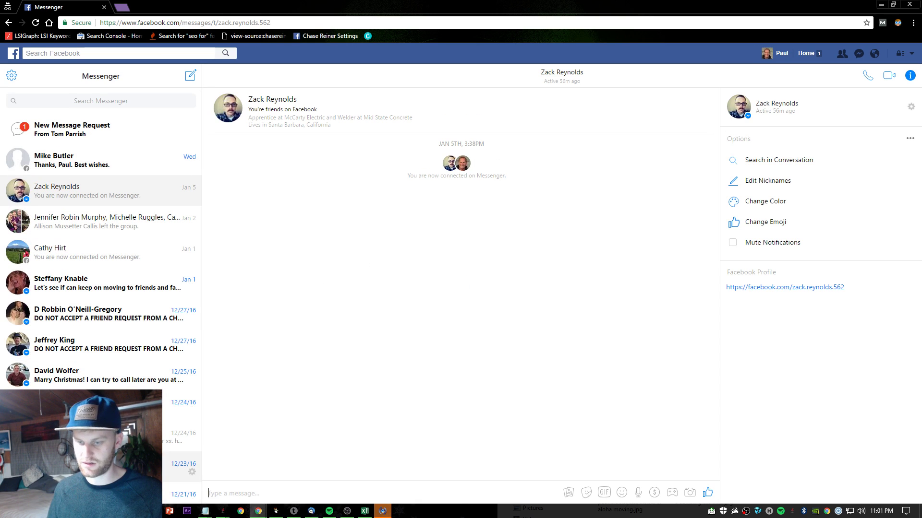
{"action": "left_click", "coordinate": [185, 433]}
{"action": "scroll", "coordinate": [184, 434], "scroll_direction": "down", "scroll_amount": 2}
{"action": "scroll", "coordinate": [117, 263], "scroll_direction": "up", "scroll_amount": 2}
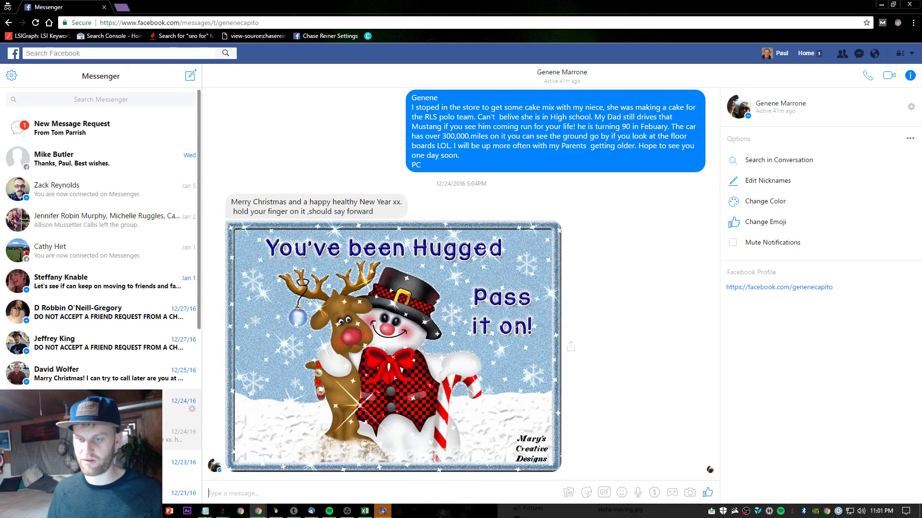
{"action": "left_click", "coordinate": [132, 262]}
{"action": "scroll", "coordinate": [91, 365], "scroll_direction": "down", "scroll_amount": 6}
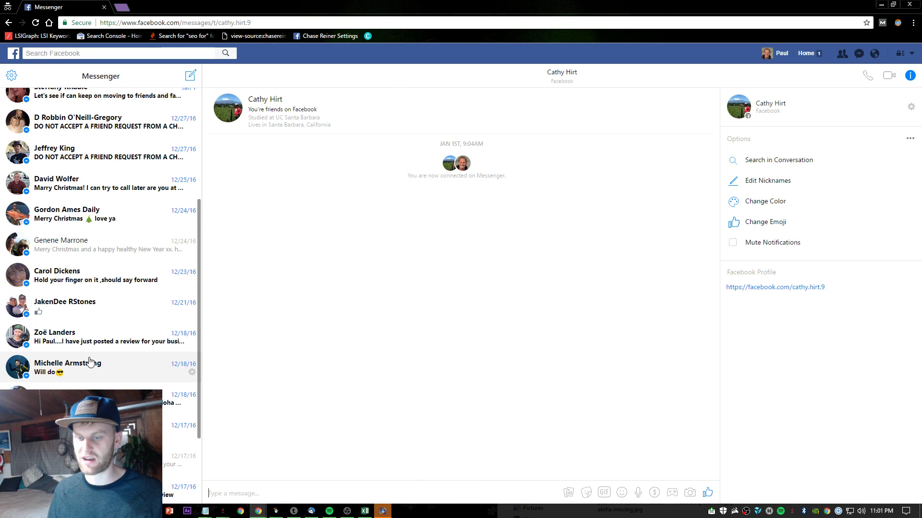
{"action": "left_click", "coordinate": [185, 349]}
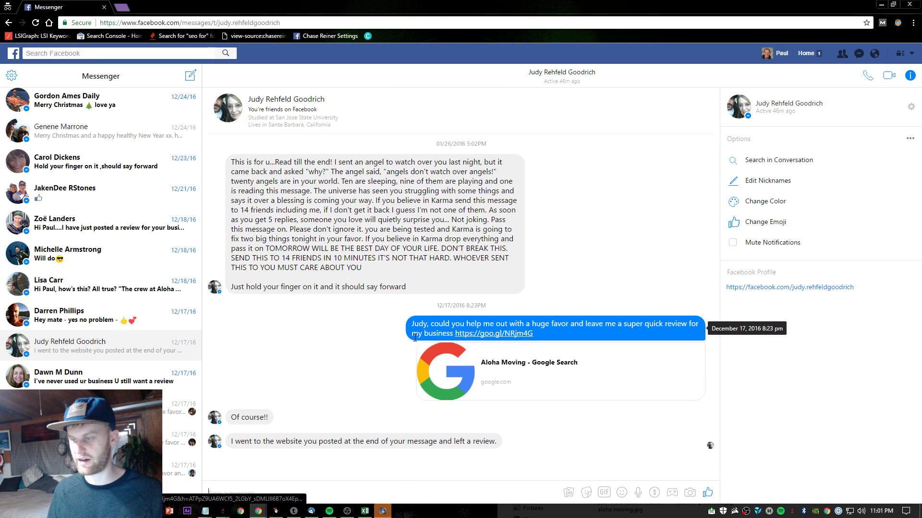
{"action": "left_click_drag", "start_coordinate": [427, 323], "coordinate": [597, 356]}
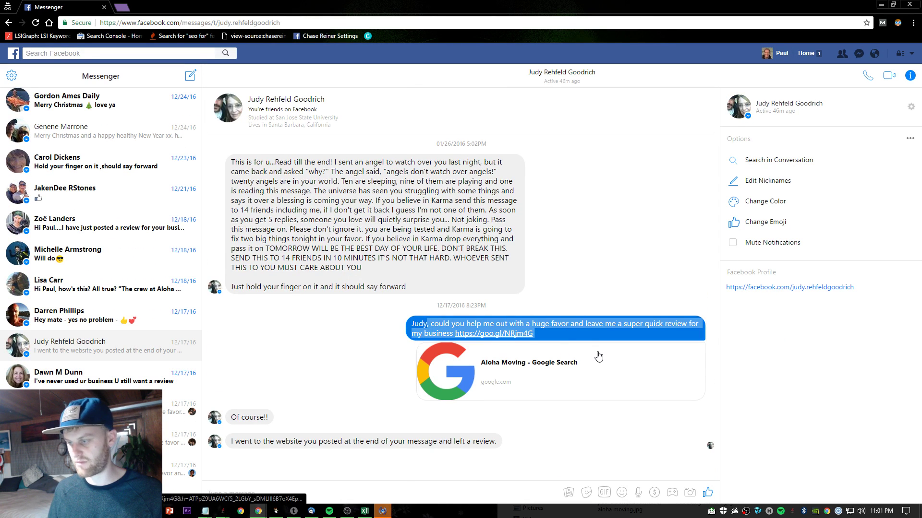
- Return to the News Feed and open a chat with another contact from the sidebar
{"action": "left_click", "coordinate": [8, 22]}
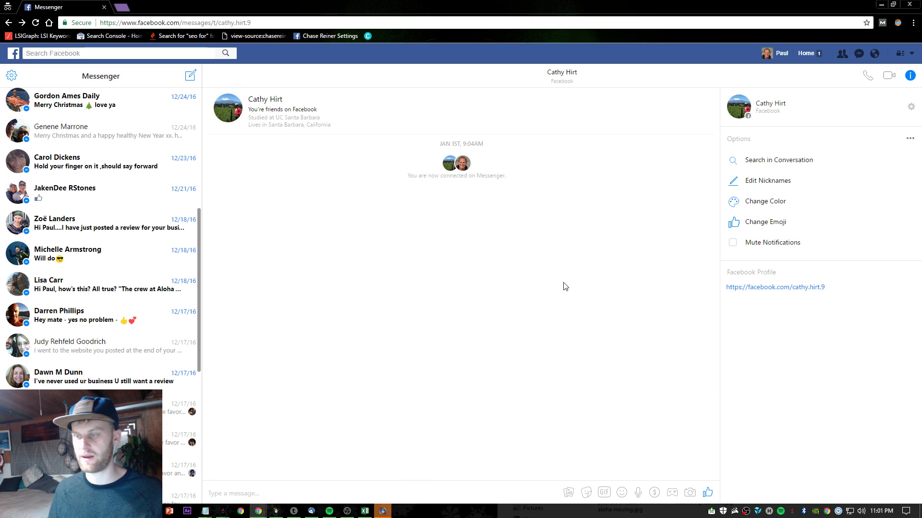
{"action": "left_click", "coordinate": [9, 23]}
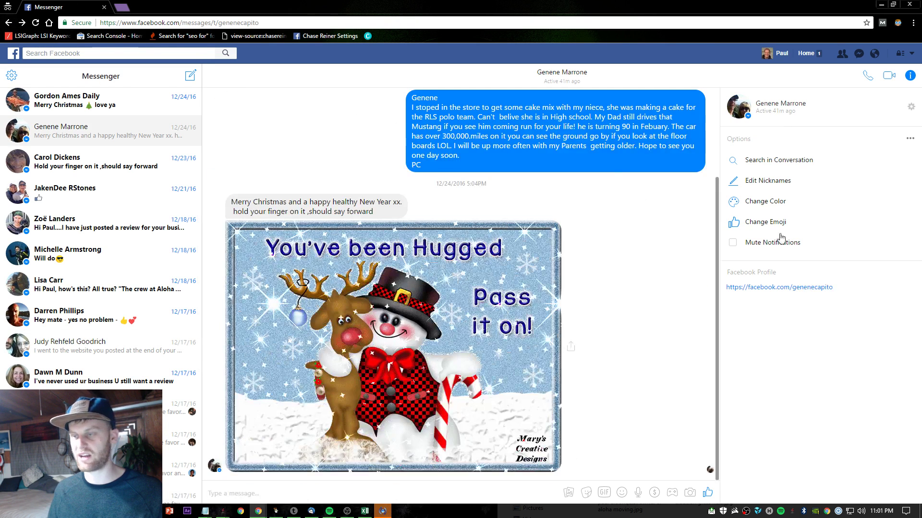
{"action": "left_click", "coordinate": [9, 22]}
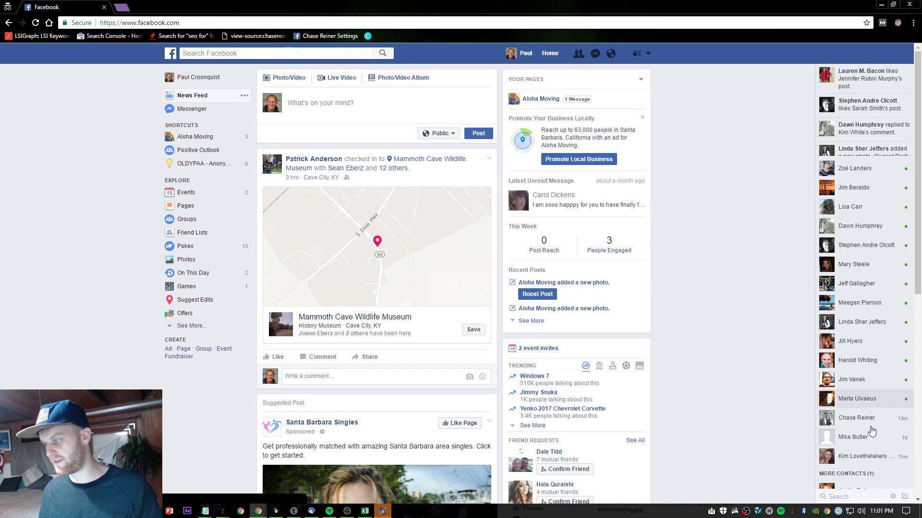
{"action": "left_click", "coordinate": [850, 323]}
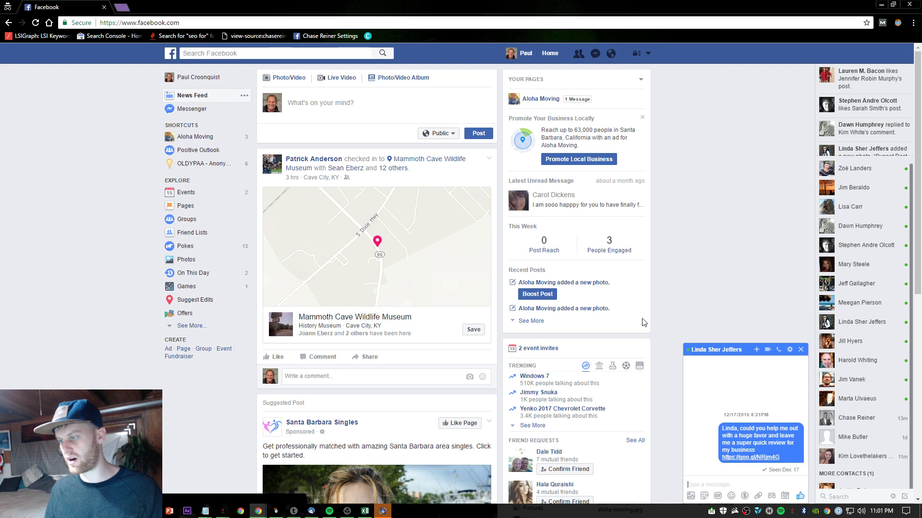
{"action": "left_click", "coordinate": [801, 349]}
{"action": "left_click", "coordinate": [883, 265]}
{"action": "scroll", "coordinate": [787, 408], "scroll_direction": "up", "scroll_amount": 5}
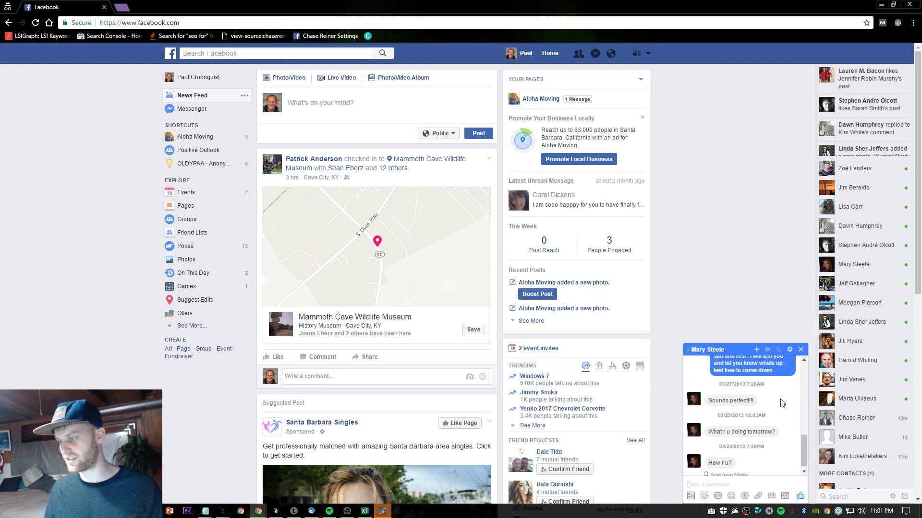
{"action": "scroll", "coordinate": [787, 407], "scroll_direction": "down", "scroll_amount": 3}
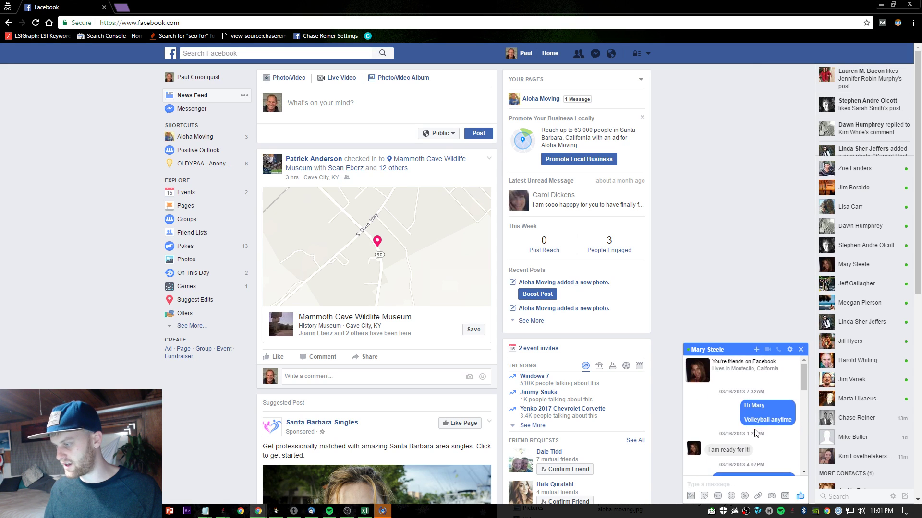
{"action": "scroll", "coordinate": [769, 454], "scroll_direction": "down", "scroll_amount": 2}
- Paste the review request and trim the extra text after the goo.gl/NRjm4G short link
{"action": "key", "text": "ctrl+v"}
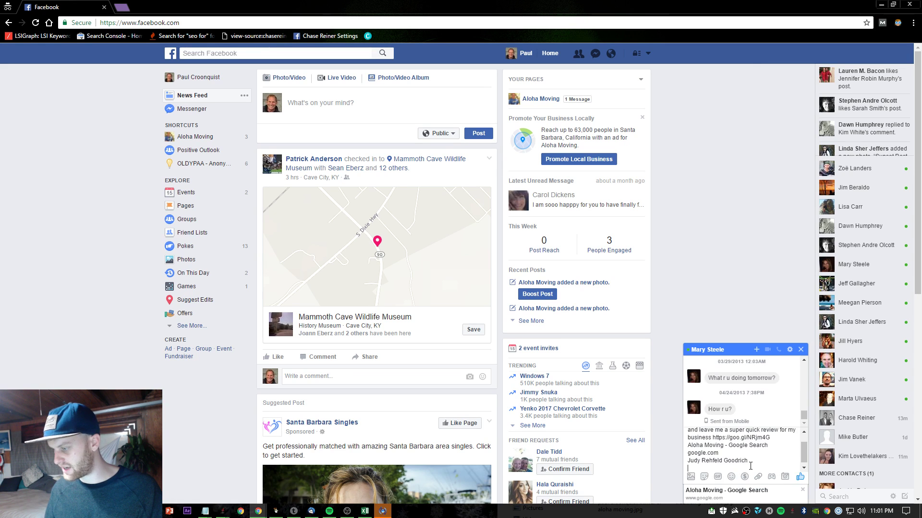
{"action": "left_click_drag", "start_coordinate": [744, 462], "coordinate": [715, 438]}
{"action": "key", "text": "ctrl+c"}
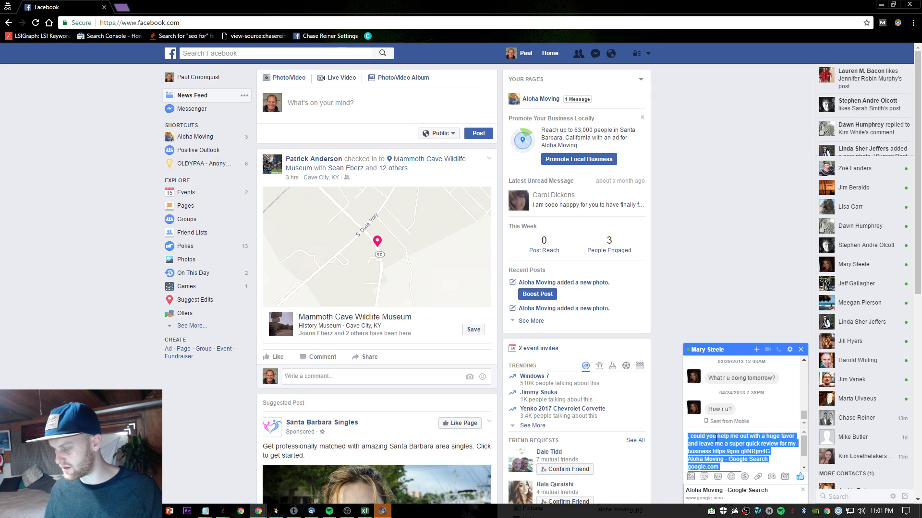
{"action": "left_click", "coordinate": [716, 438]}
{"action": "left_click", "coordinate": [211, 23]}
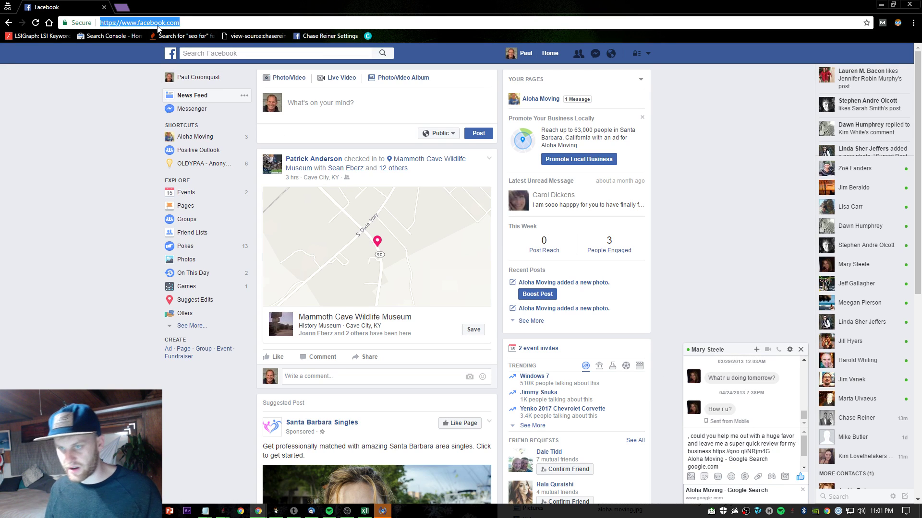
{"action": "key", "text": "ctrl+v"}
{"action": "left_click_drag", "start_coordinate": [185, 23], "coordinate": [64, 35]}
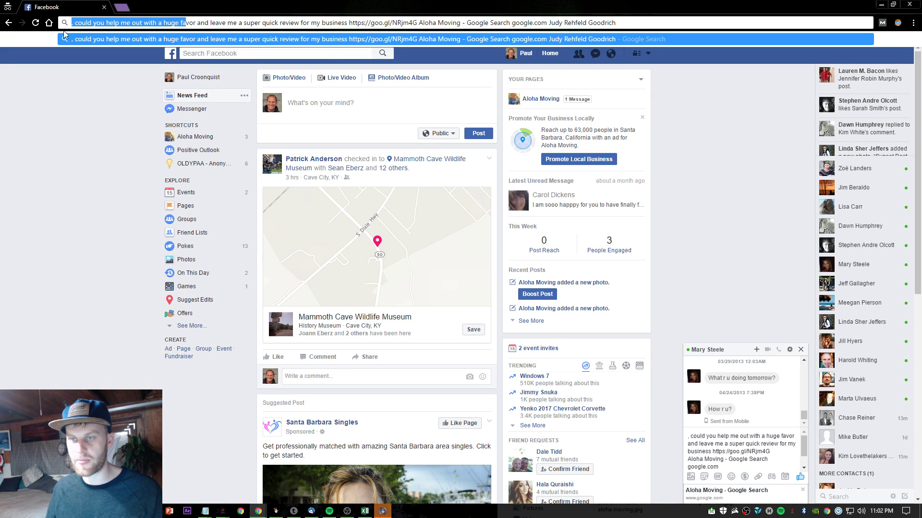
{"action": "left_click", "coordinate": [359, 22]}
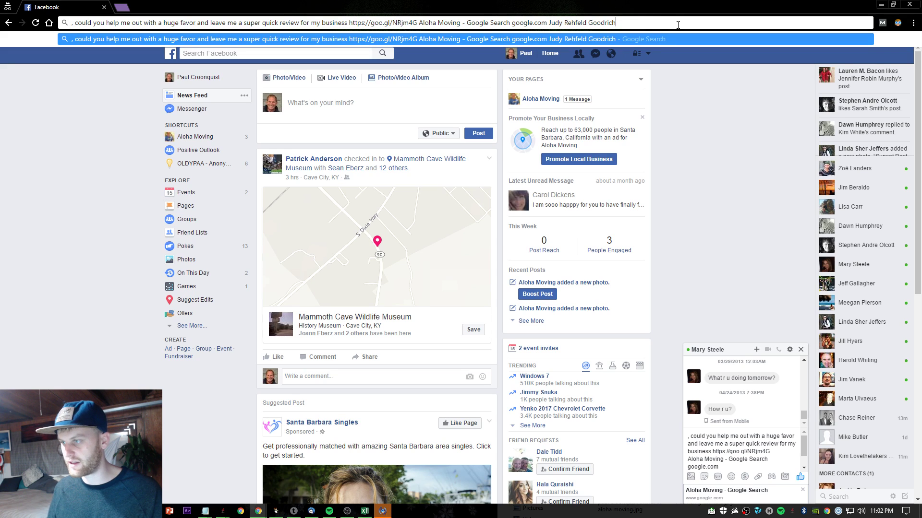
{"action": "left_click_drag", "start_coordinate": [678, 24], "coordinate": [469, 25]}
{"action": "key", "text": "BackSpace"}
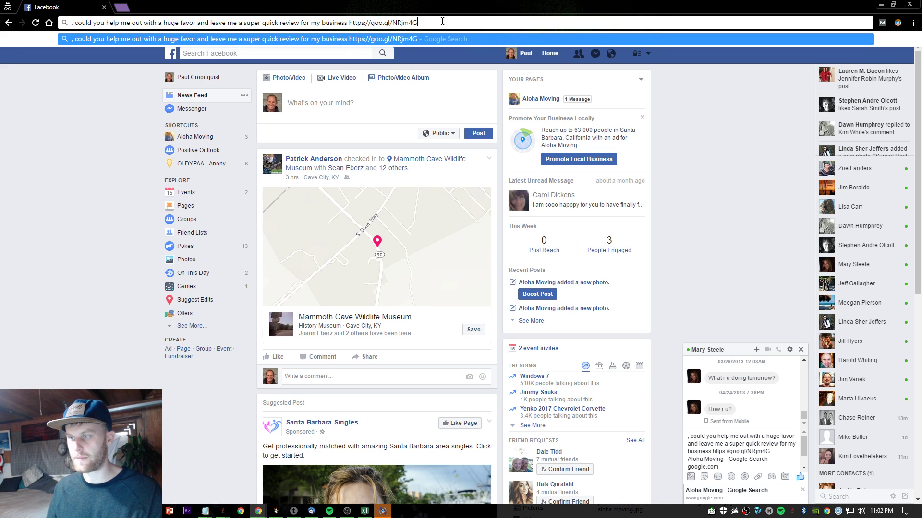
{"action": "left_click_drag", "start_coordinate": [442, 21], "coordinate": [72, 22]}
{"action": "key", "text": "ctrl+c"}
{"action": "left_click", "coordinate": [101, 204]}
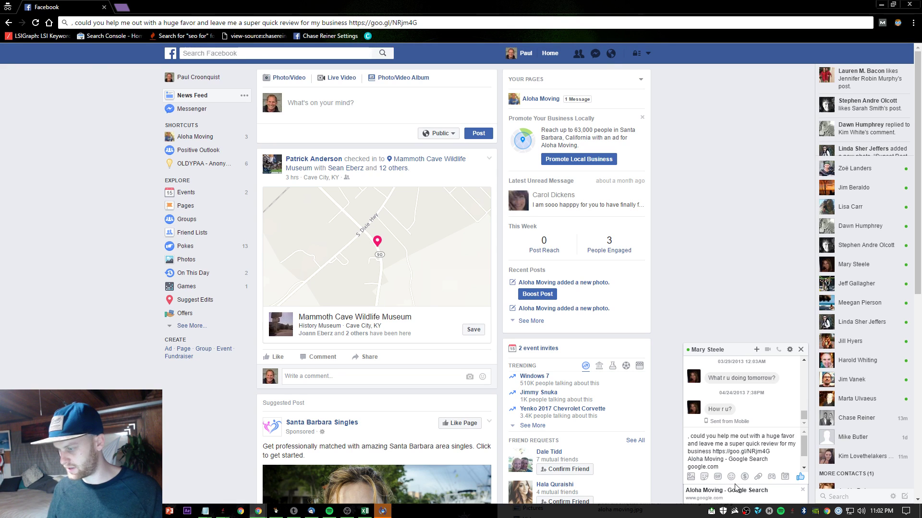
- Remove the leftover preview lines, prefix the friend's first name, send the request, and close the chat
{"action": "left_click", "coordinate": [804, 495]}
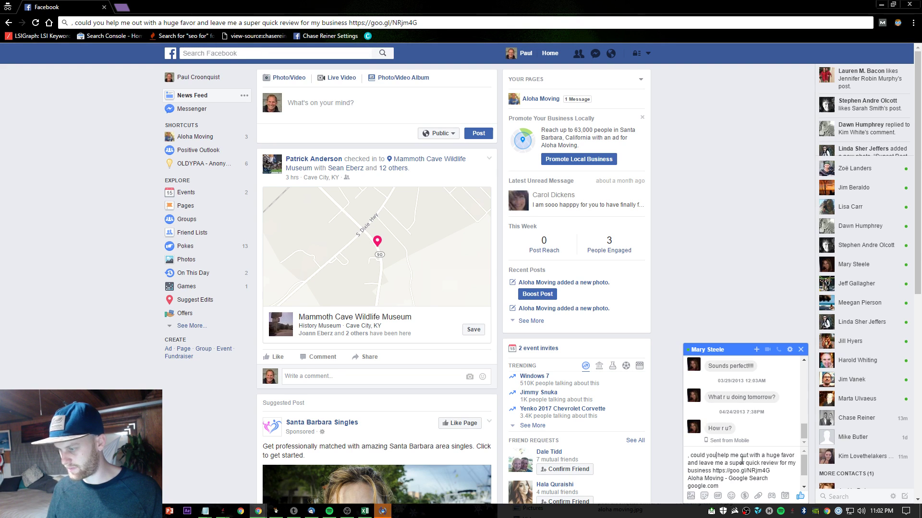
{"action": "left_click_drag", "start_coordinate": [687, 477], "coordinate": [706, 485]}
{"action": "key", "text": "BackSpace"}
{"action": "key", "text": "BackSpace"}
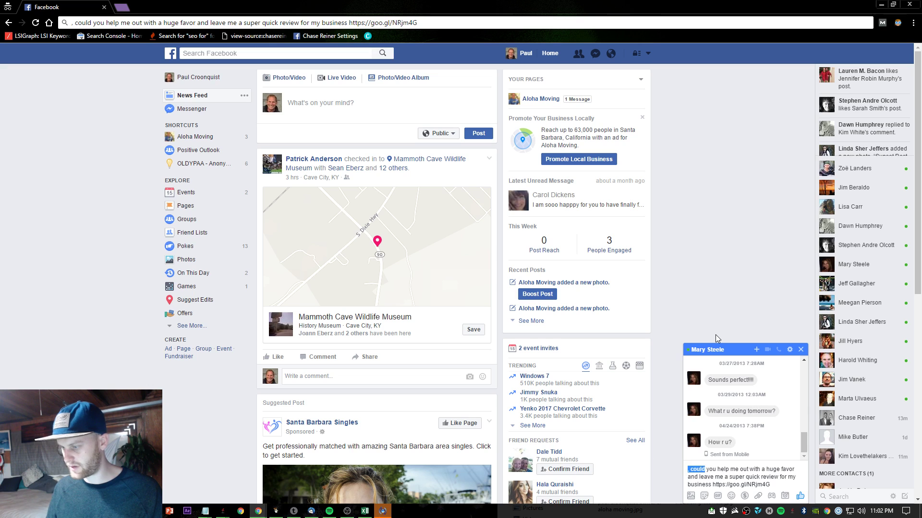
{"action": "key", "text": "Home"}
{"action": "type", "text": "Mary"}
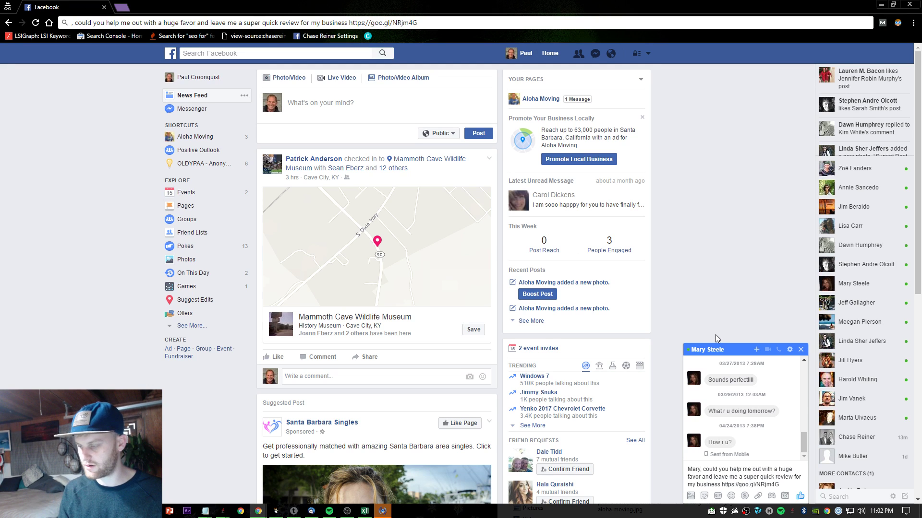
{"action": "key", "text": "Return"}
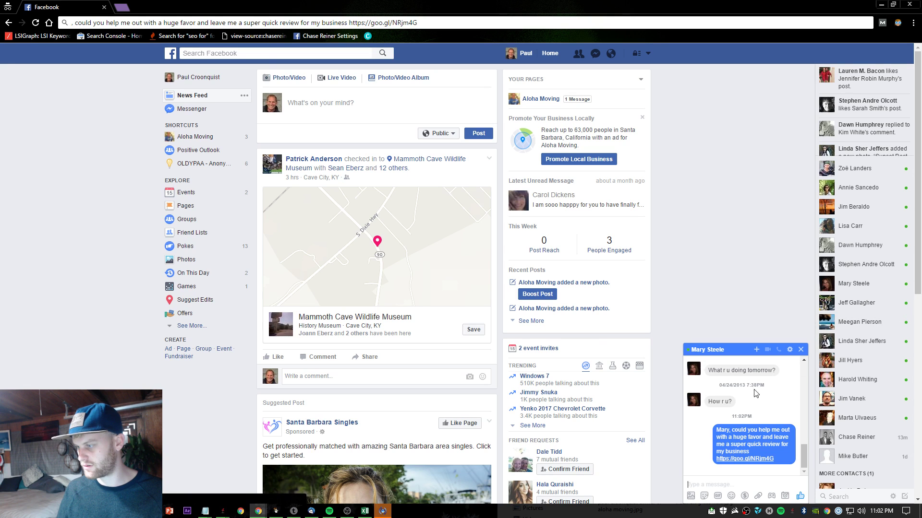
{"action": "left_click", "coordinate": [801, 349]}
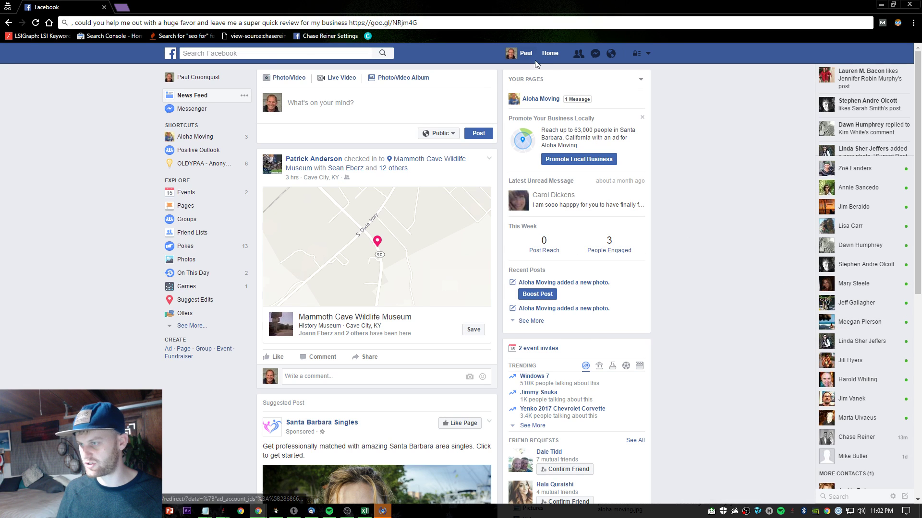
- Open the signed-in account's Friends list from the profile
{"action": "left_click", "coordinate": [526, 54]}
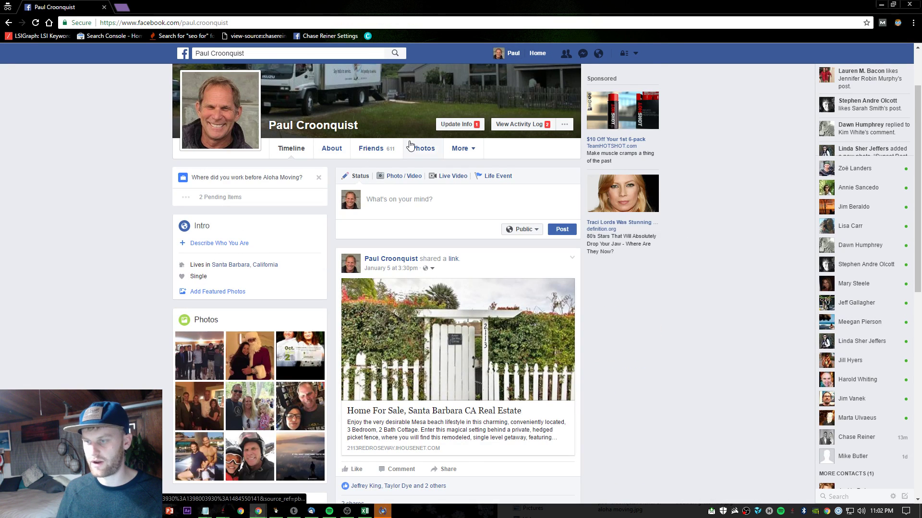
{"action": "left_click", "coordinate": [362, 153]}
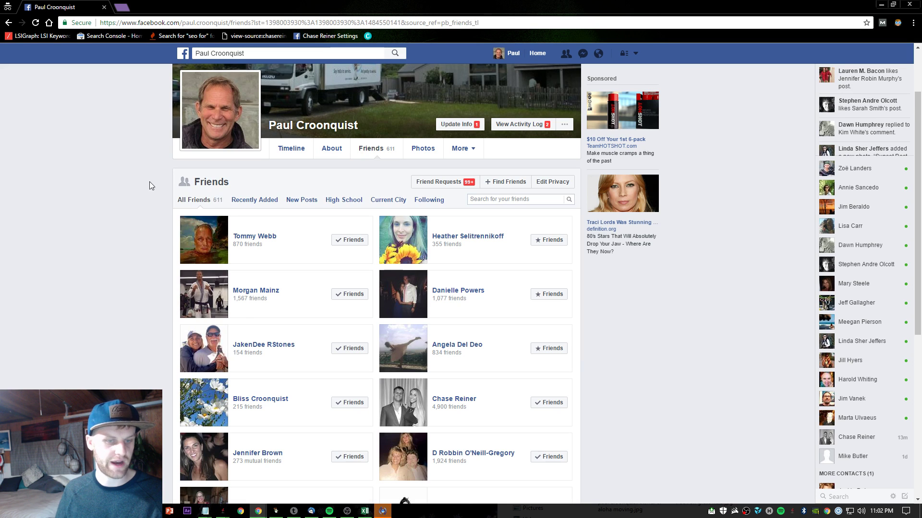
{"action": "scroll", "coordinate": [402, 110], "scroll_direction": "down", "scroll_amount": 2}
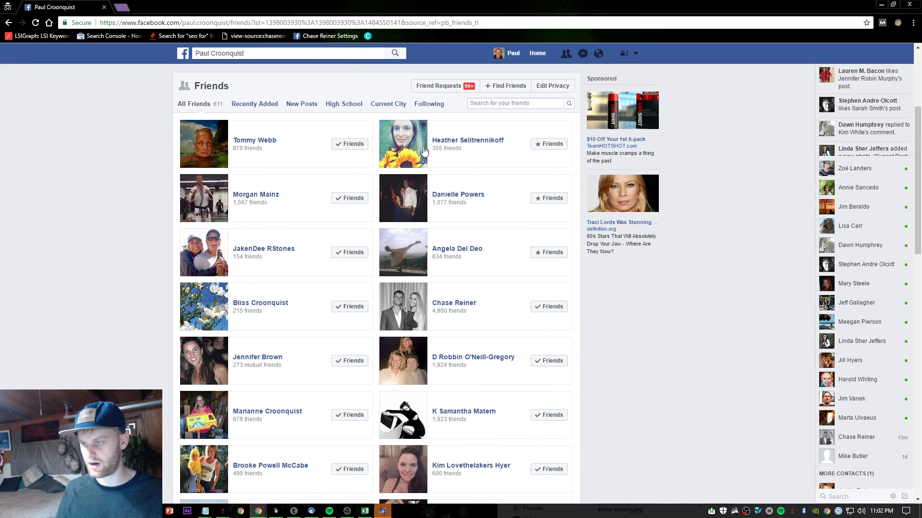
- Review one friend's earlier review-request chat, close it, and scroll further down the list
{"action": "mouse_move", "coordinate": [420, 149]}
{"action": "left_click", "coordinate": [528, 281]}
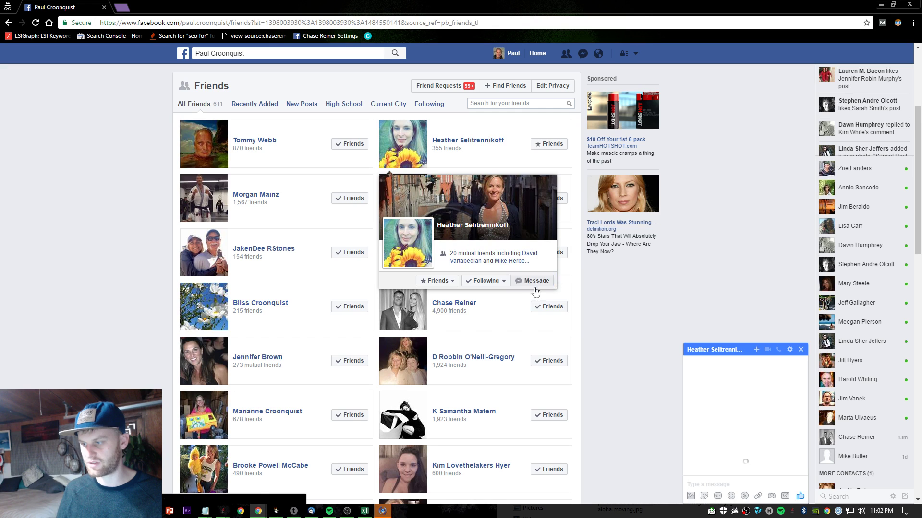
{"action": "scroll", "coordinate": [757, 447], "scroll_direction": "up", "scroll_amount": 3}
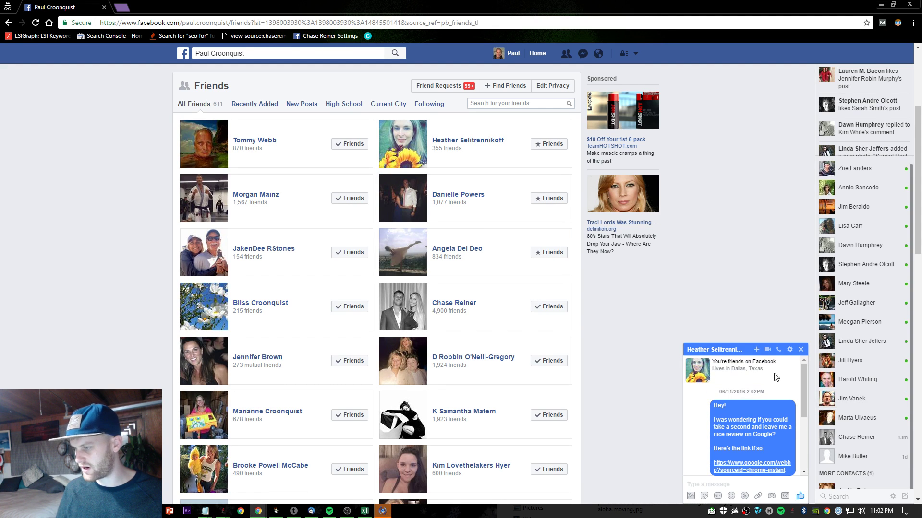
{"action": "scroll", "coordinate": [771, 406], "scroll_direction": "down", "scroll_amount": 3}
{"action": "scroll", "coordinate": [772, 406], "scroll_direction": "up", "scroll_amount": 3}
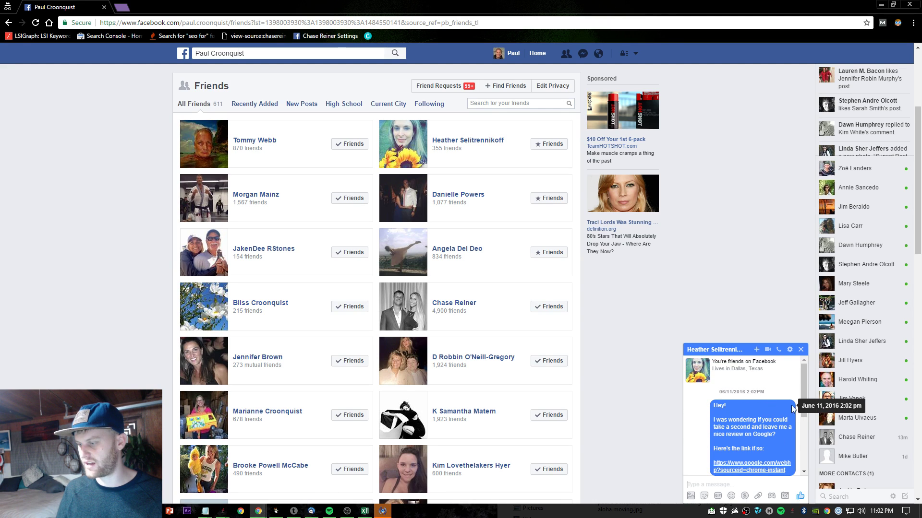
{"action": "left_click", "coordinate": [801, 349]}
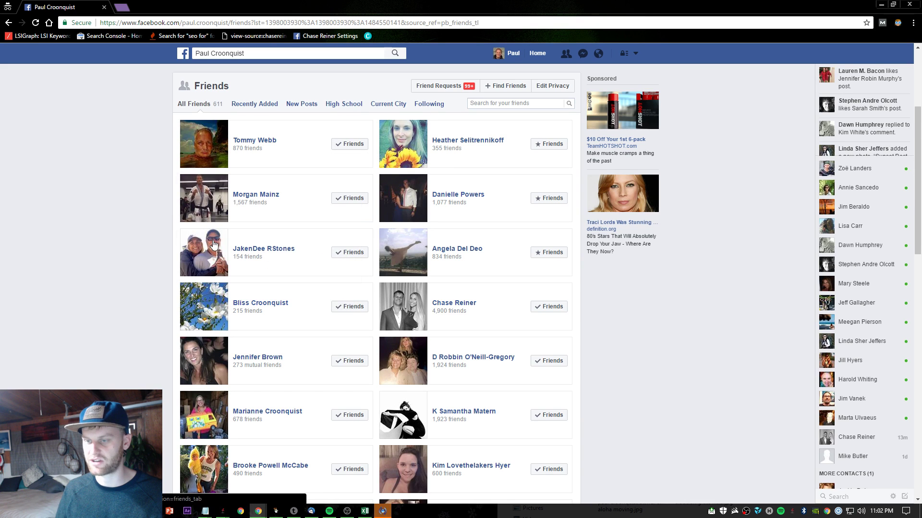
{"action": "scroll", "coordinate": [214, 245], "scroll_direction": "down", "scroll_amount": 7}
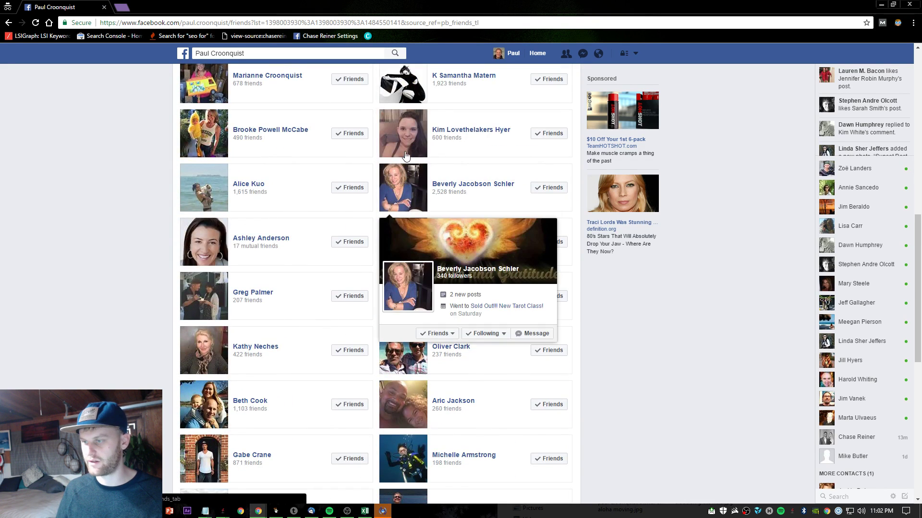
{"action": "scroll", "coordinate": [406, 155], "scroll_direction": "down", "scroll_amount": 15}
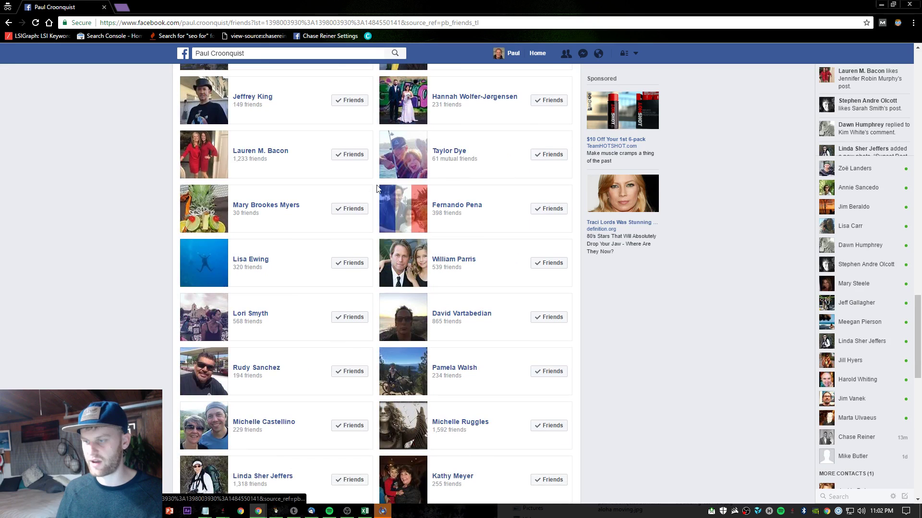
{"action": "scroll", "coordinate": [377, 189], "scroll_direction": "down", "scroll_amount": 3}
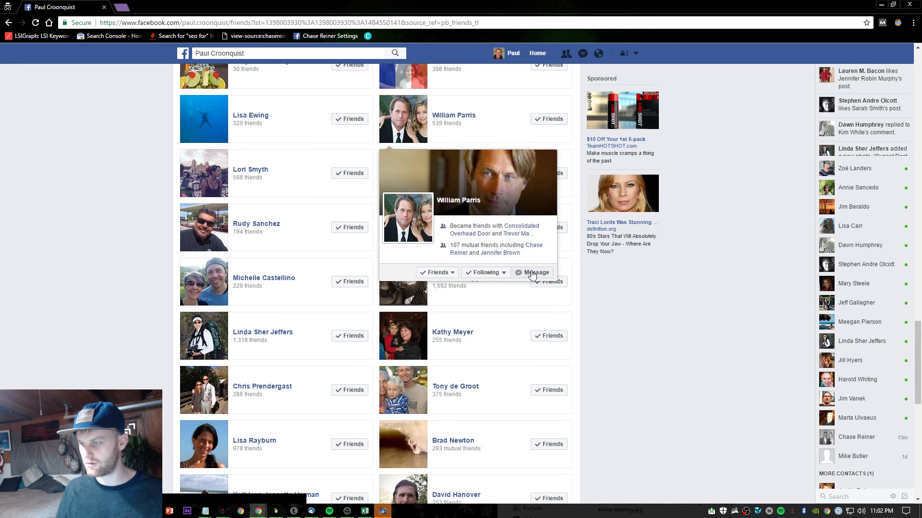
- Send a friend the review request, greeting them by first name
{"action": "left_click", "coordinate": [532, 274]}
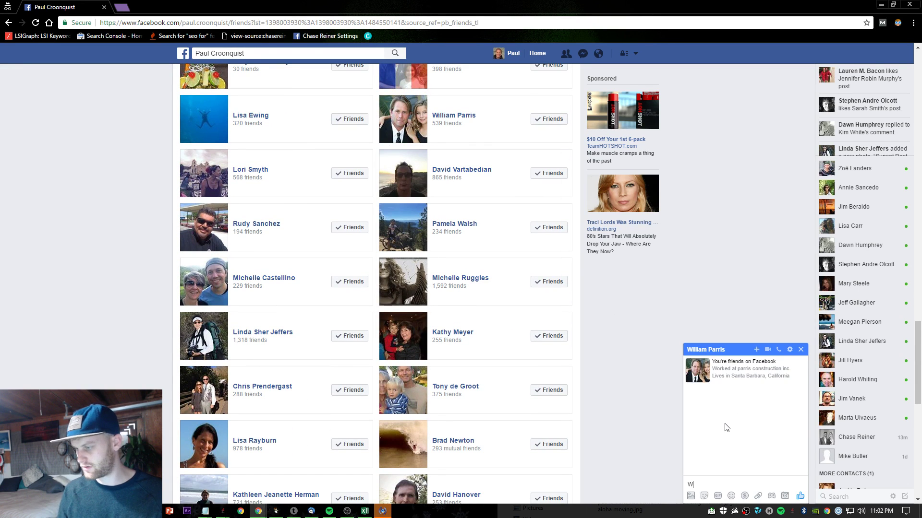
{"action": "type", "text": "William"}
{"action": "key", "text": "ctrl+v"}
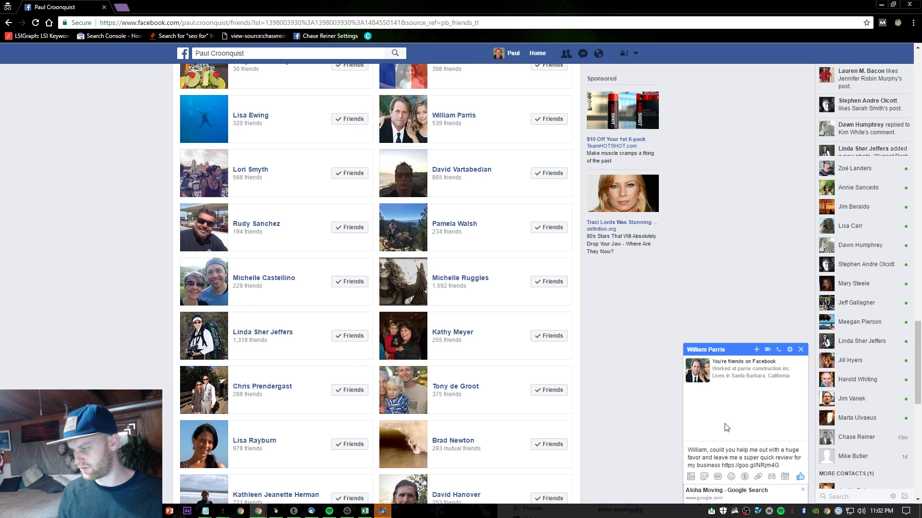
{"action": "key", "text": "Return"}
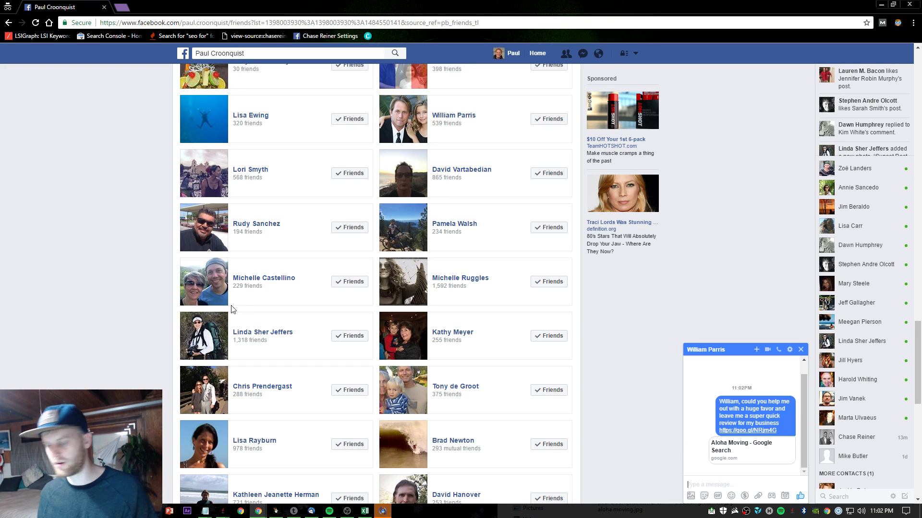
- Open a chat with the next friend in the list, then close it
{"action": "scroll", "coordinate": [208, 240], "scroll_direction": "down", "scroll_amount": 3}
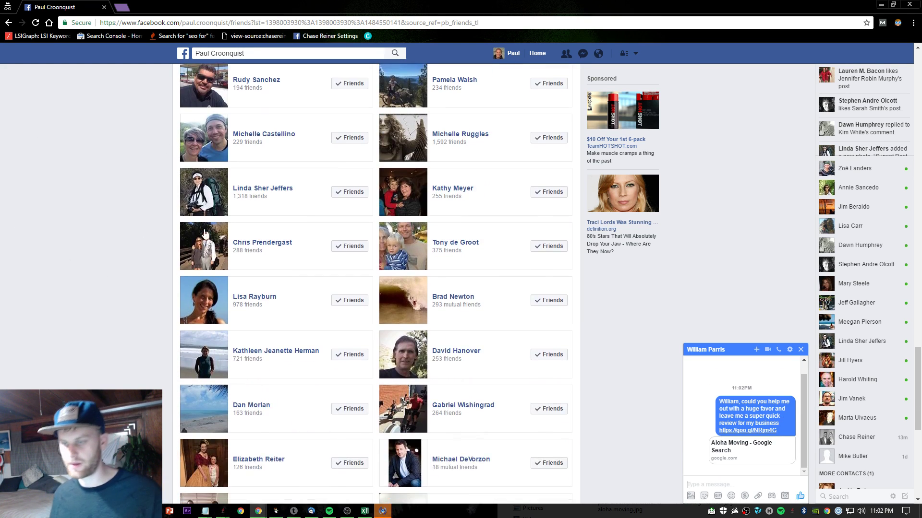
{"action": "mouse_move", "coordinate": [205, 216]}
{"action": "left_click", "coordinate": [331, 337]}
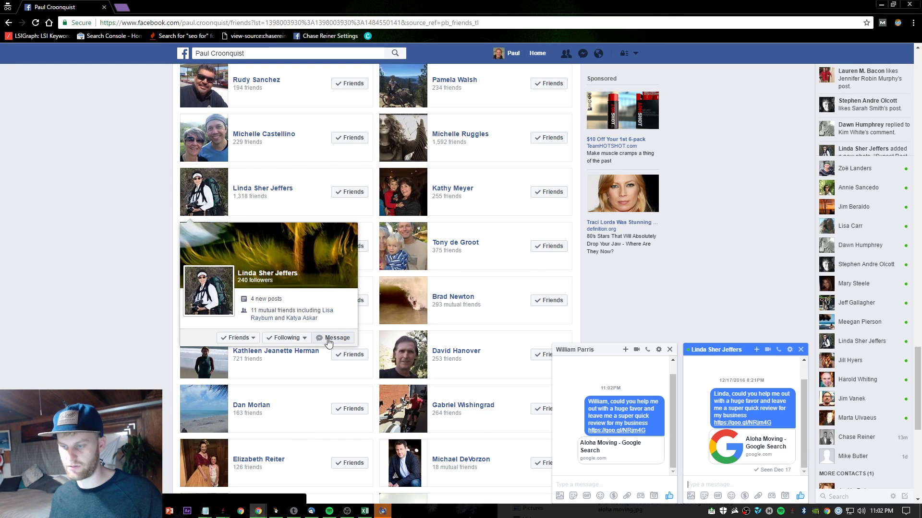
{"action": "left_click", "coordinate": [801, 349]}
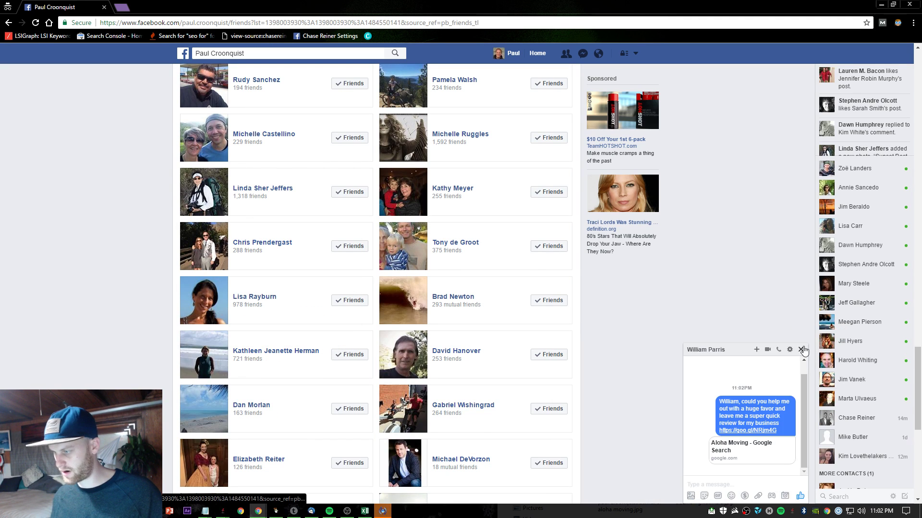
- Send another friend the name-prefixed review request, close the chat, and scroll on
{"action": "scroll", "coordinate": [805, 350], "scroll_direction": "down", "scroll_amount": 4}
{"action": "mouse_move", "coordinate": [425, 166]}
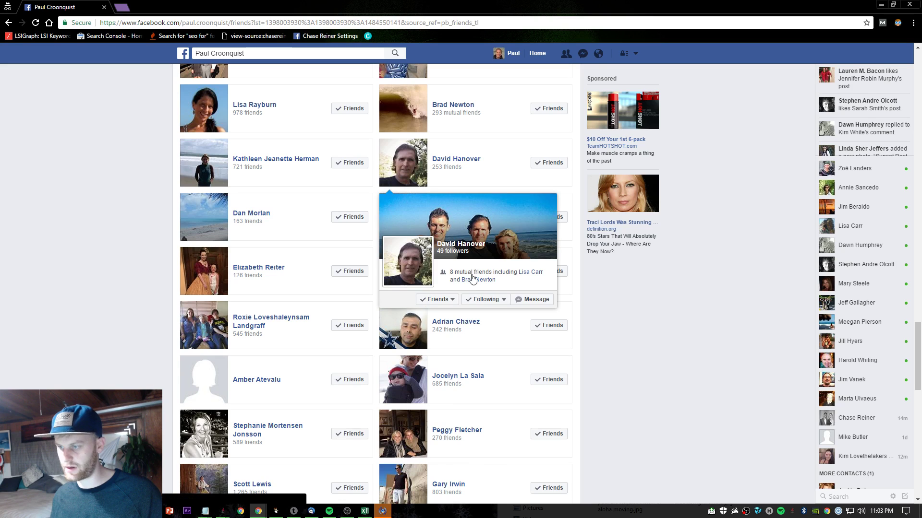
{"action": "left_click", "coordinate": [533, 299]}
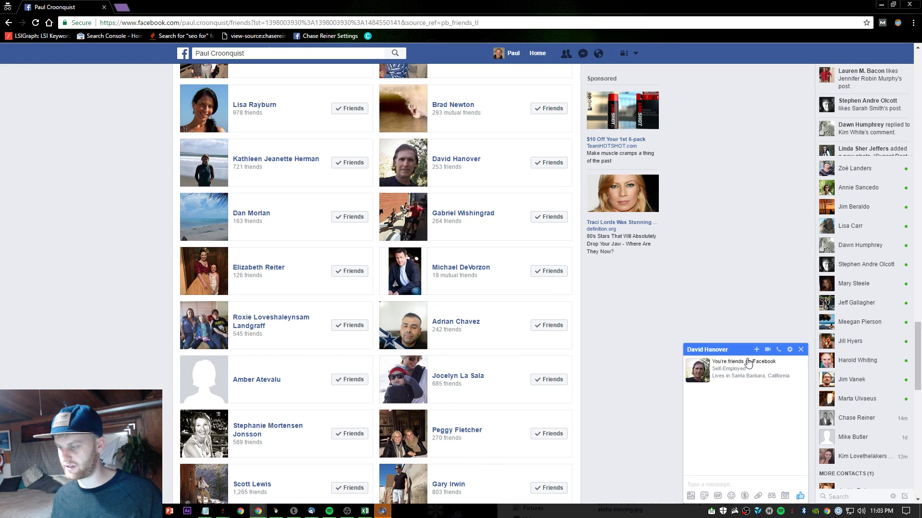
{"action": "type", "text": "David"}
{"action": "type", "text": ", could you help me out with a huge favor and leave me a super quick review for my business https://goo.gl/NRjm4G"}
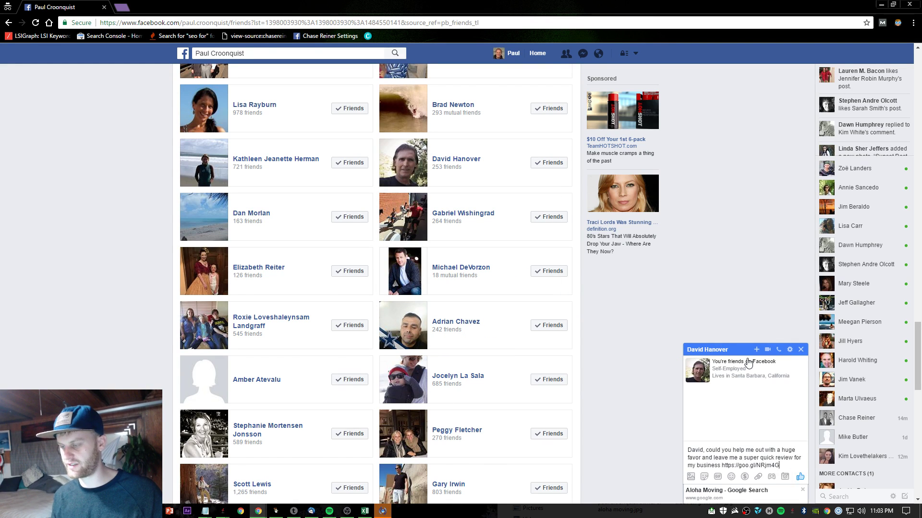
{"action": "key", "text": "Return"}
{"action": "left_click", "coordinate": [800, 349]}
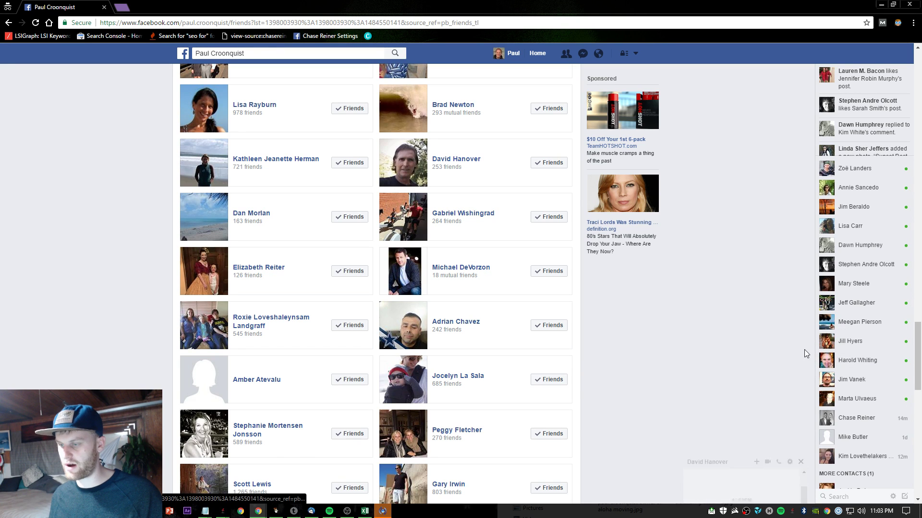
{"action": "scroll", "coordinate": [310, 247], "scroll_direction": "down", "scroll_amount": 3}
{"action": "scroll", "coordinate": [309, 247], "scroll_direction": "down", "scroll_amount": 1}
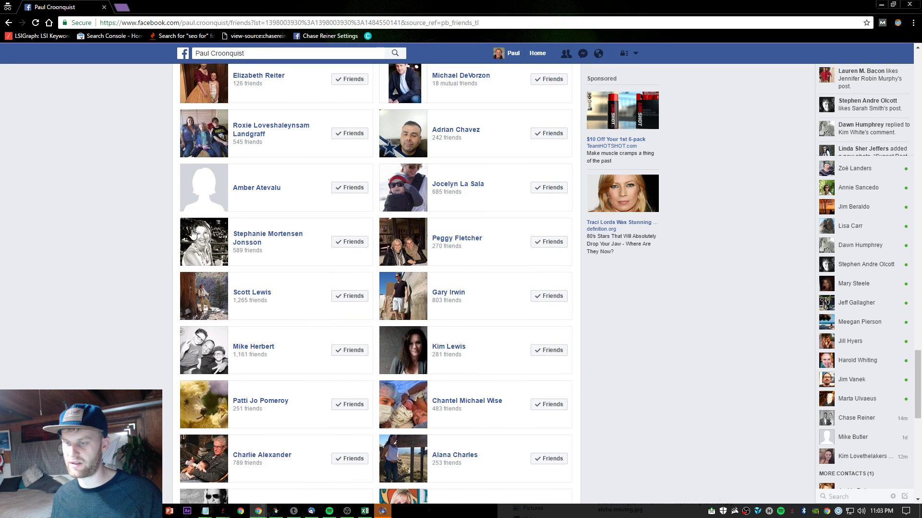
- Send a friend the goo.gl/NRjm4G review request, greeting them by first name, and close the chat
{"action": "mouse_move", "coordinate": [229, 244]}
{"action": "left_click", "coordinate": [331, 202]}
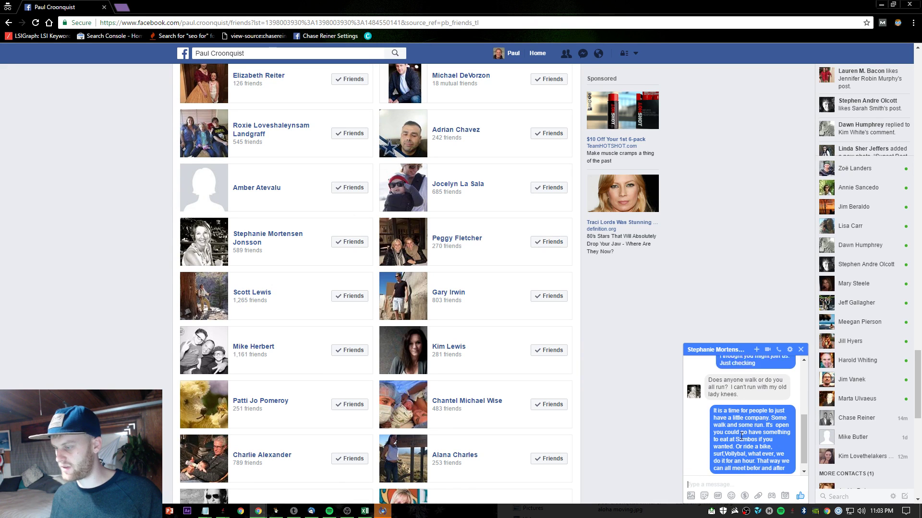
{"action": "type", "text": "S"}
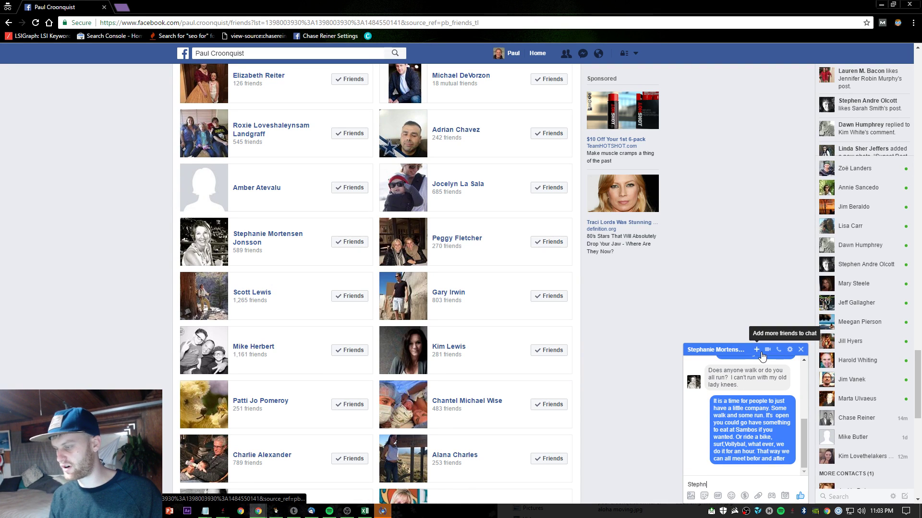
{"action": "type", "text": "tephanie,"}
{"action": "type", "text": "could you help me out with a huge favor and leave me a super quick review for my business https://goo.gl/NRjm4G"}
{"action": "key", "text": "Return"}
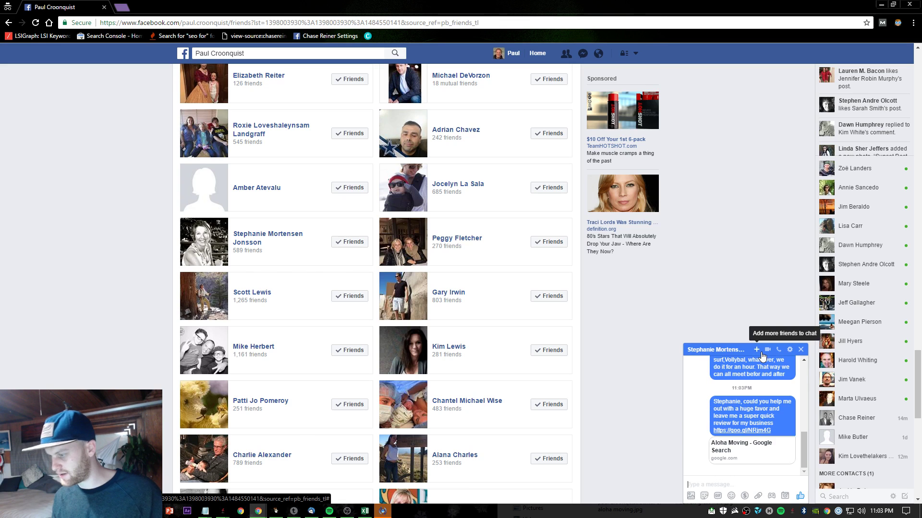
{"action": "left_click", "coordinate": [801, 349]}
- Send the next friend down the list the name-prefixed review request and close the chat
{"action": "scroll", "coordinate": [438, 220], "scroll_direction": "down", "scroll_amount": 3}
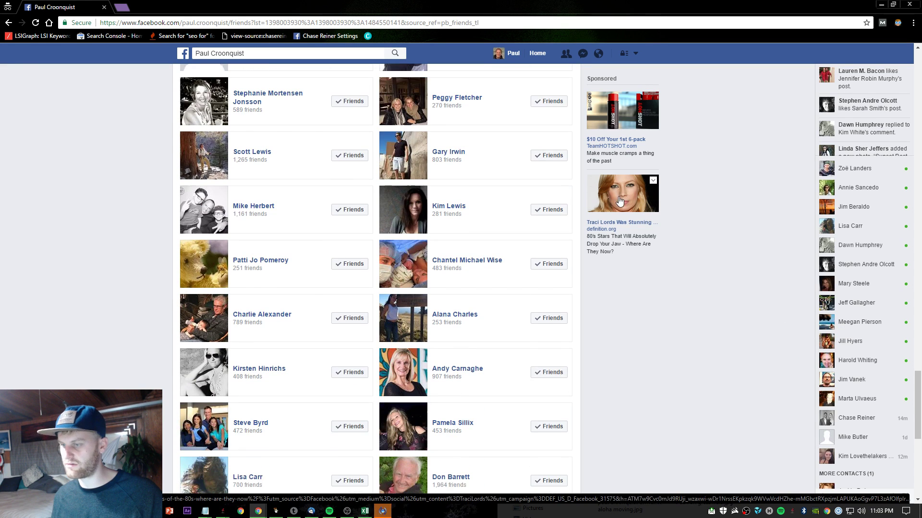
{"action": "scroll", "coordinate": [411, 201], "scroll_direction": "down", "scroll_amount": 3}
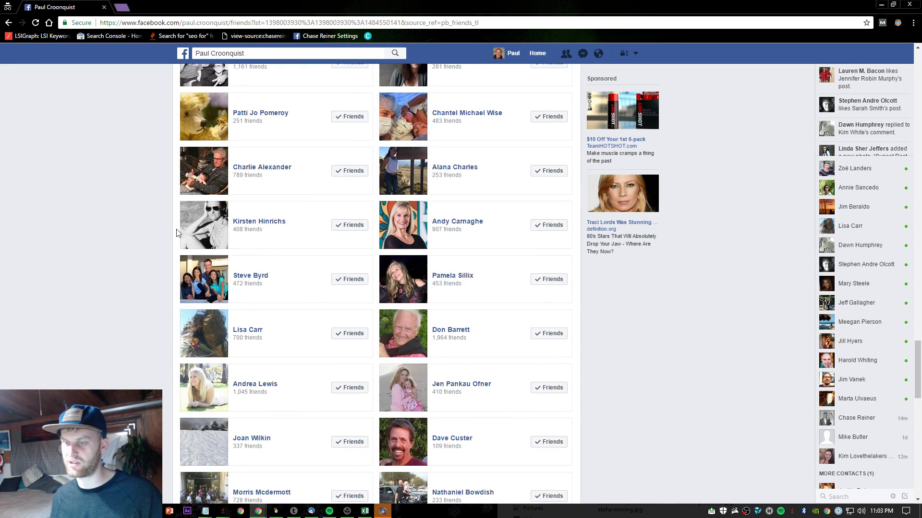
{"action": "mouse_move", "coordinate": [218, 228]}
{"action": "left_click", "coordinate": [332, 185]}
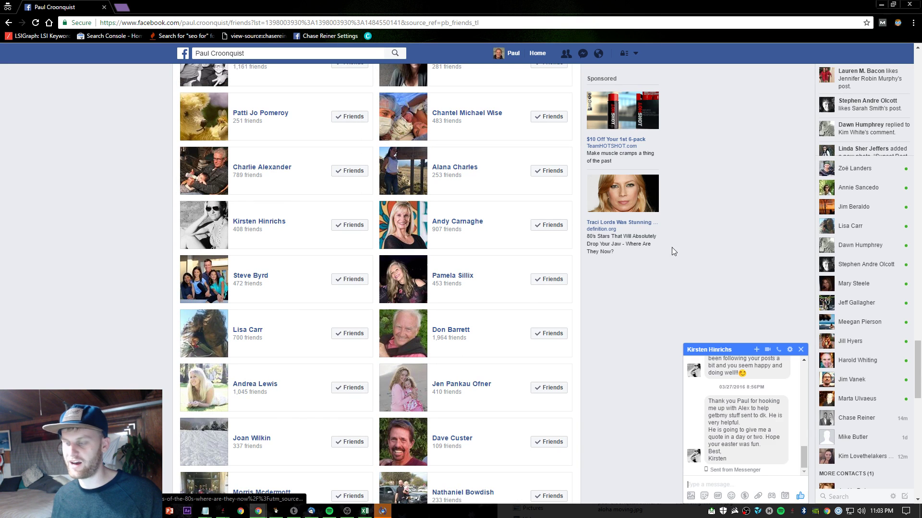
{"action": "scroll", "coordinate": [787, 406], "scroll_direction": "up", "scroll_amount": 10}
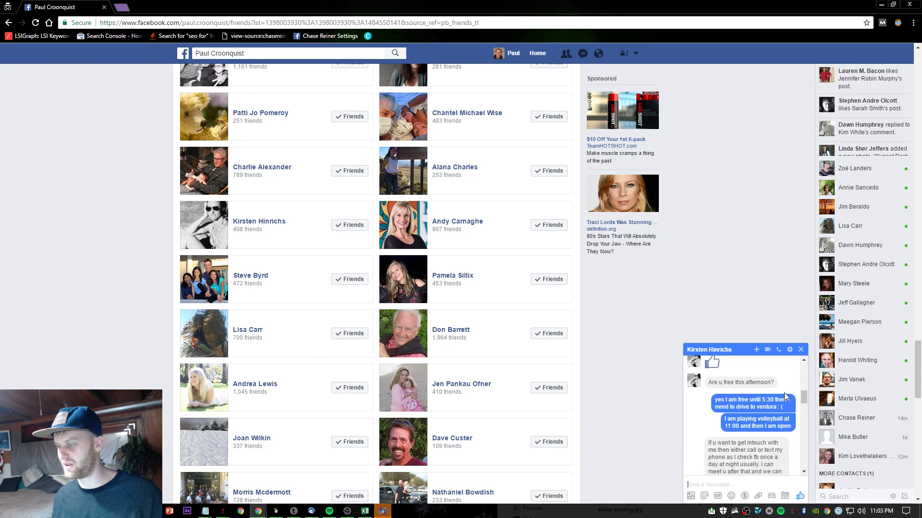
{"action": "scroll", "coordinate": [787, 392], "scroll_direction": "down", "scroll_amount": 10}
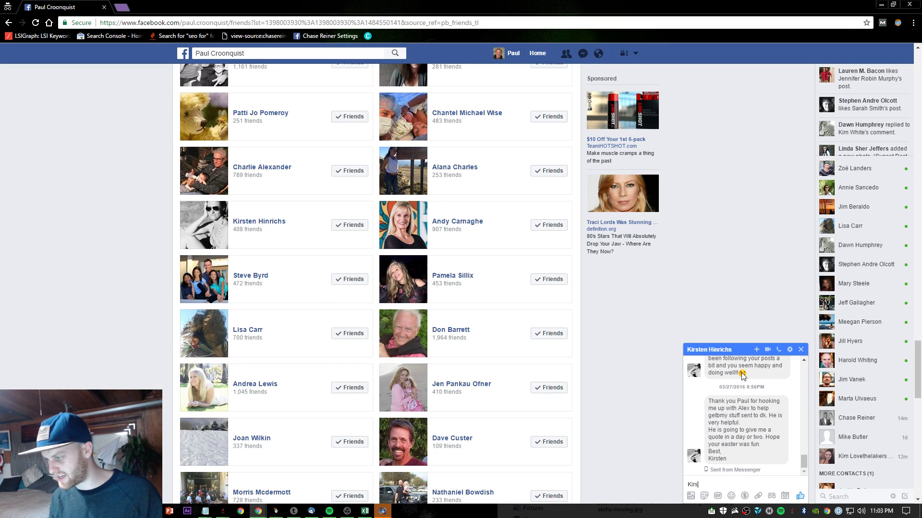
{"action": "type", "text": "Kirsten"}
{"action": "type", "text": ", could you help me out with a huge favor and leave me a super quick review for my business https://goo.gl/NRjm4G"}
{"action": "key", "text": "Return"}
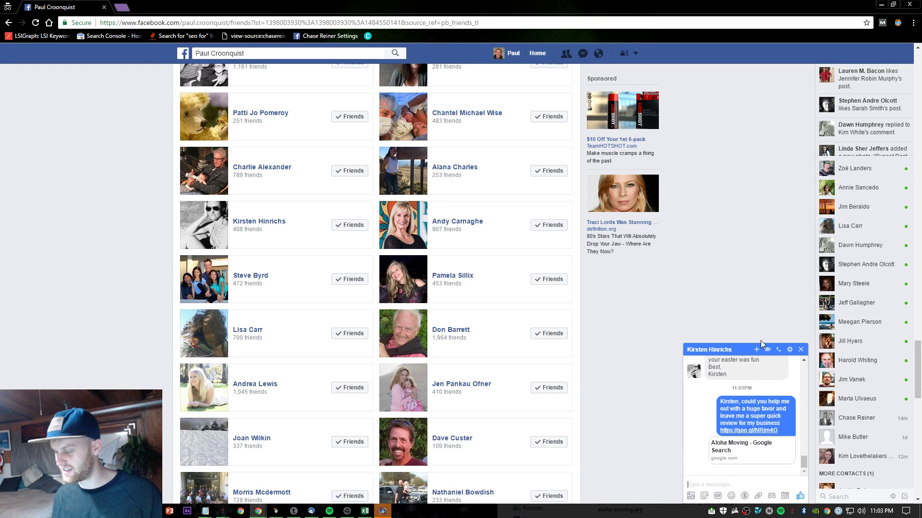
{"action": "left_click", "coordinate": [800, 350]}
- Send a final friend the review request, close the chat, and minimize the Facebook window
{"action": "scroll", "coordinate": [509, 265], "scroll_direction": "down", "scroll_amount": 8}
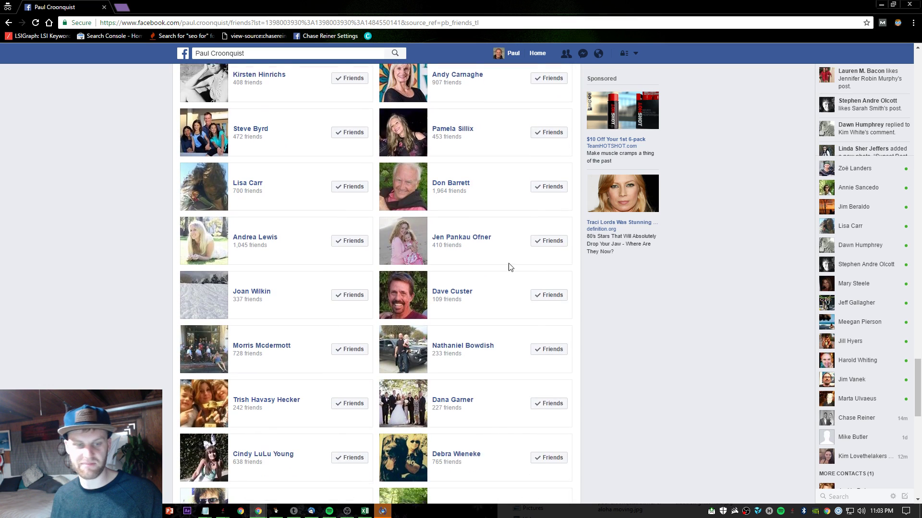
{"action": "scroll", "coordinate": [424, 169], "scroll_direction": "down", "scroll_amount": 2}
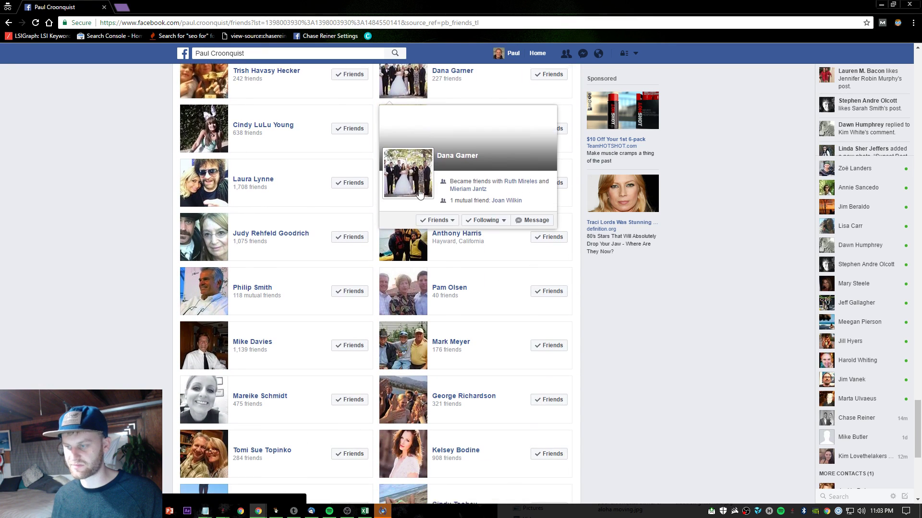
{"action": "mouse_move", "coordinate": [403, 144]}
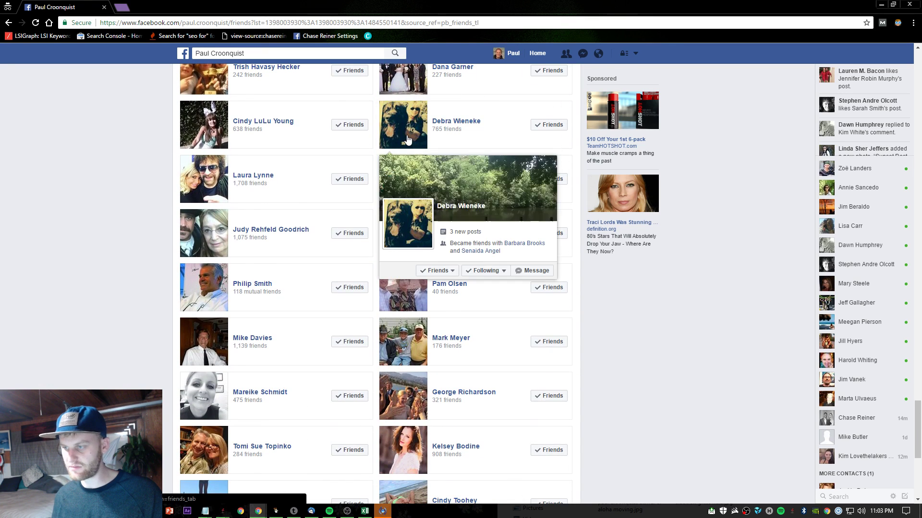
{"action": "left_click", "coordinate": [536, 271]}
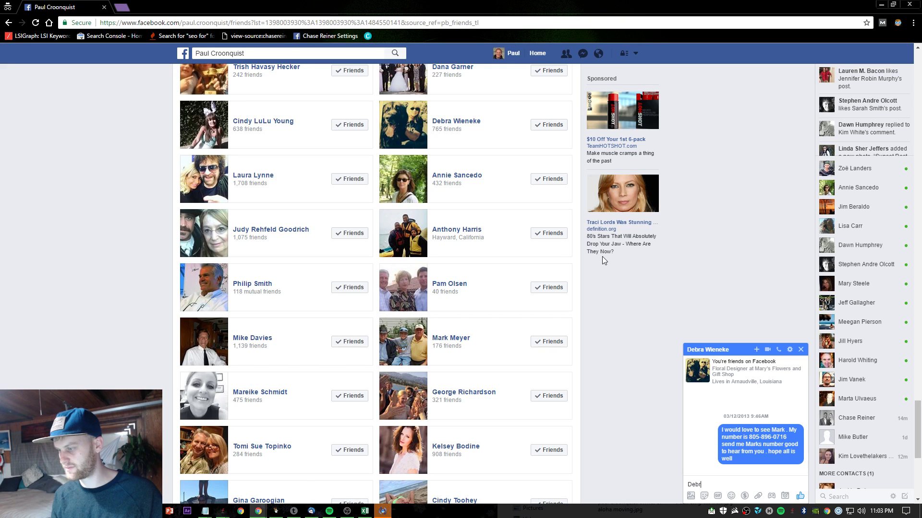
{"action": "type", "text": "Debra"}
{"action": "type", "text": ", could you help me out with a huge favor and leave me a super quick review for my business https://goo.gl/NRjm4G"}
{"action": "key", "text": "Return"}
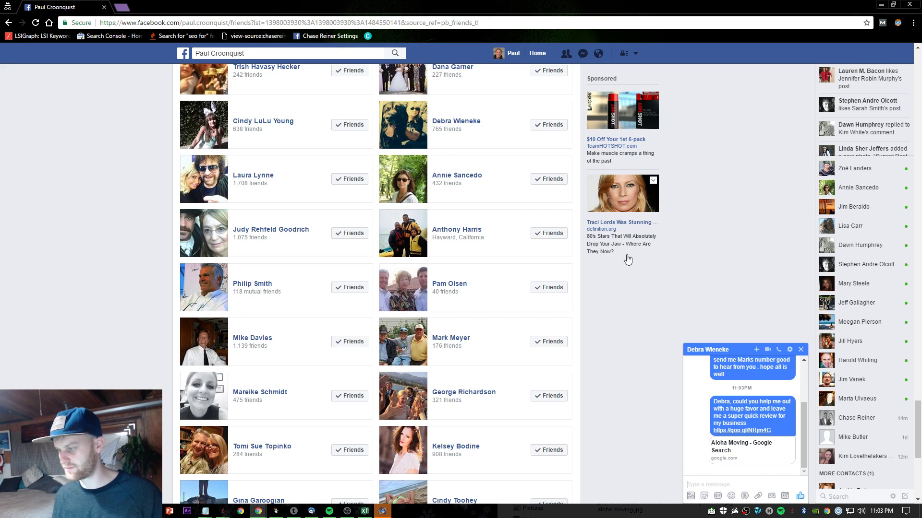
{"action": "left_click", "coordinate": [801, 350]}
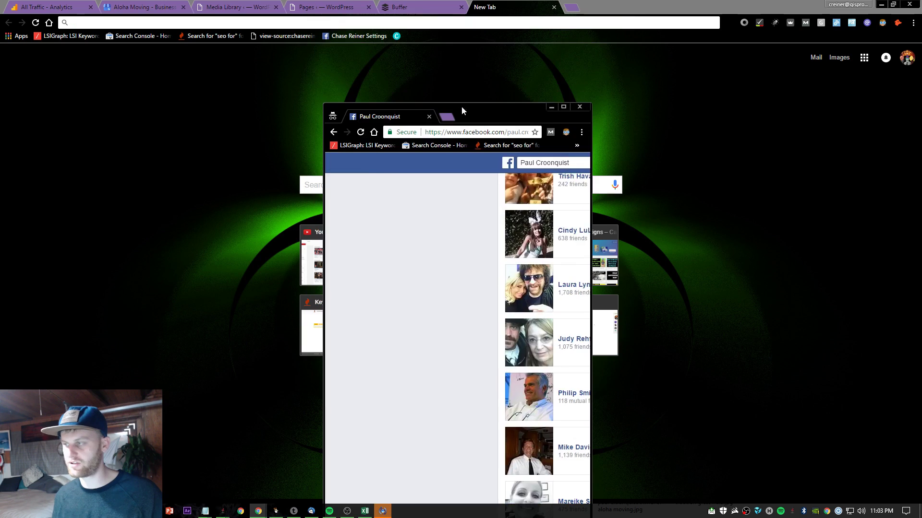
{"action": "left_click_drag", "start_coordinate": [462, 5], "coordinate": [462, 105]}
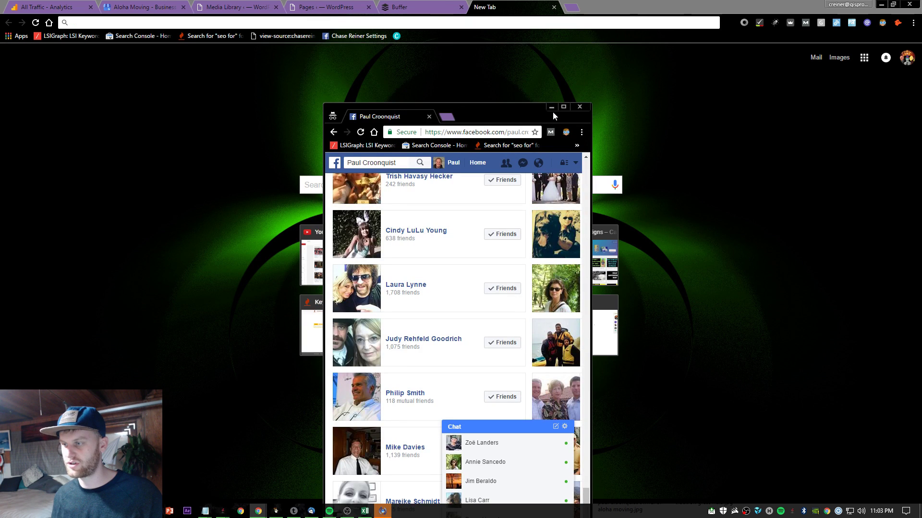
{"action": "left_click", "coordinate": [552, 108]}
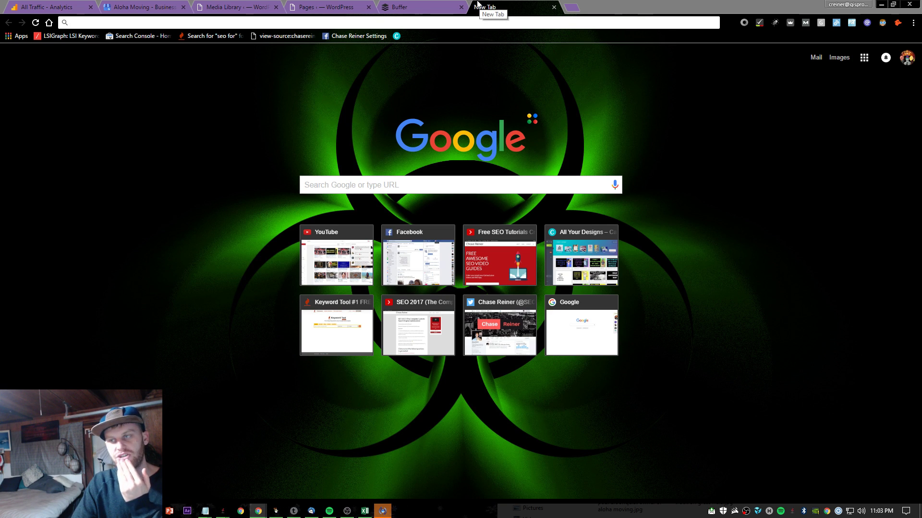
- Go to Yelp and search for 'movers' near Santa Barbara
{"action": "left_click", "coordinate": [373, 24]}
{"action": "type", "text": "yelp.com"}
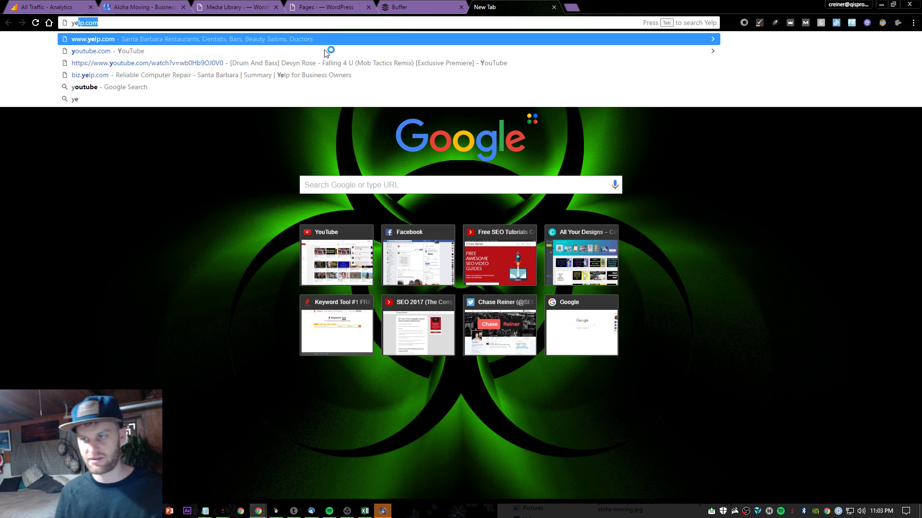
{"action": "key", "text": "Return"}
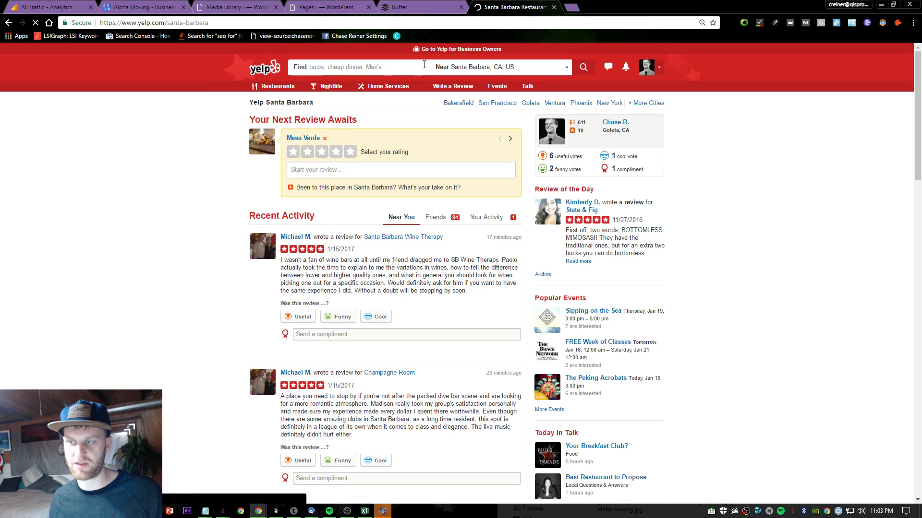
{"action": "left_click", "coordinate": [425, 65]}
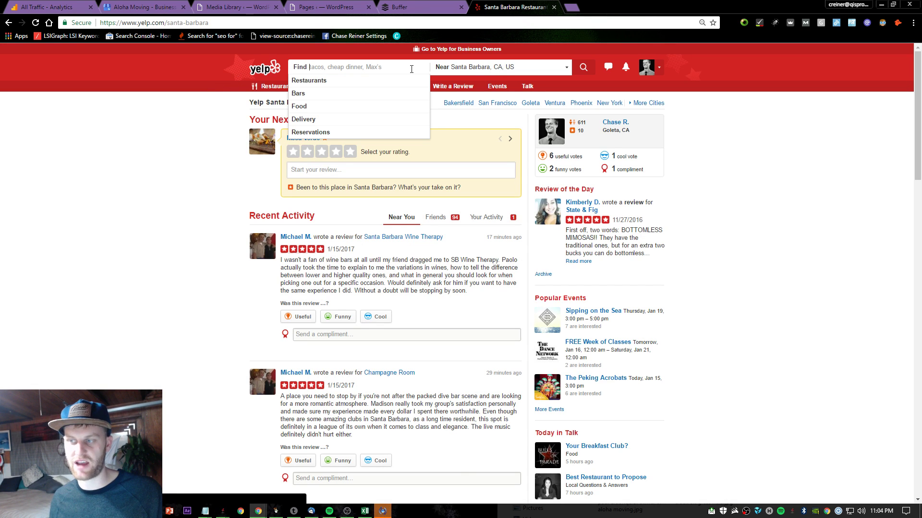
{"action": "type", "text": "movers santa barbara"}
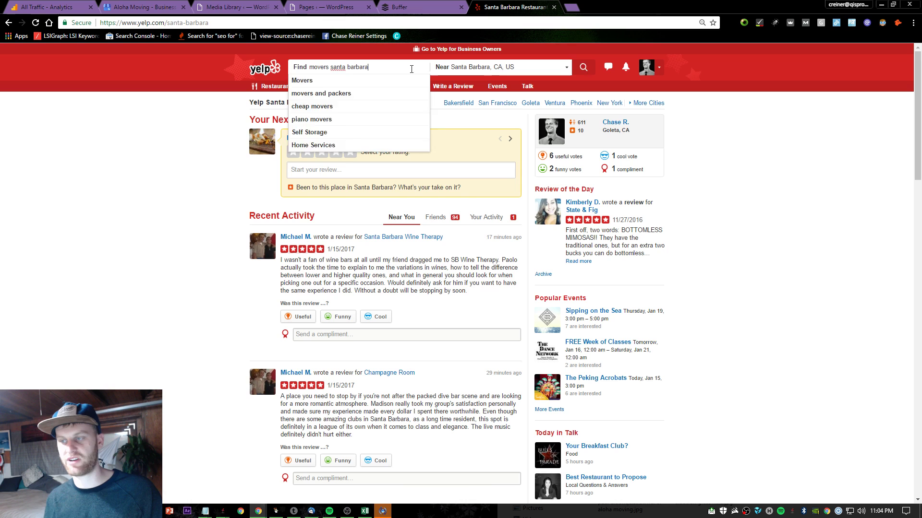
{"action": "key", "text": "Return"}
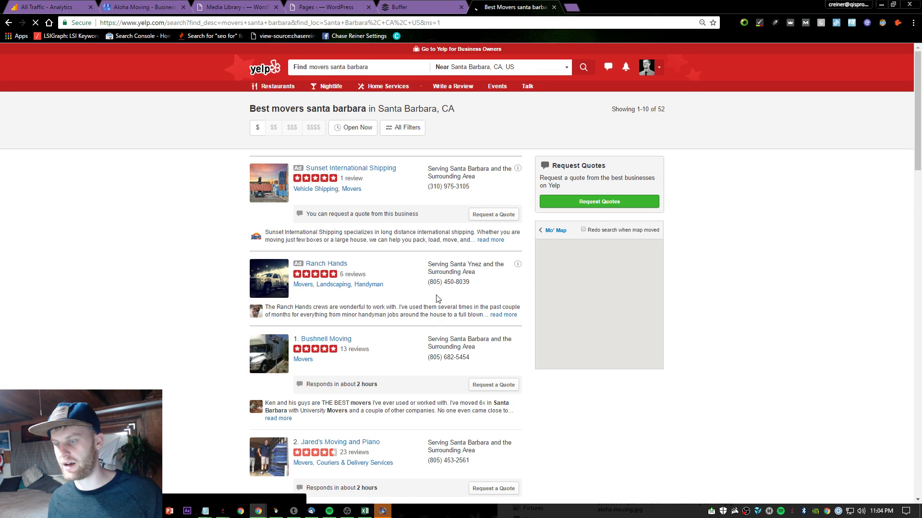
{"action": "scroll", "coordinate": [438, 299], "scroll_direction": "down", "scroll_amount": 6}
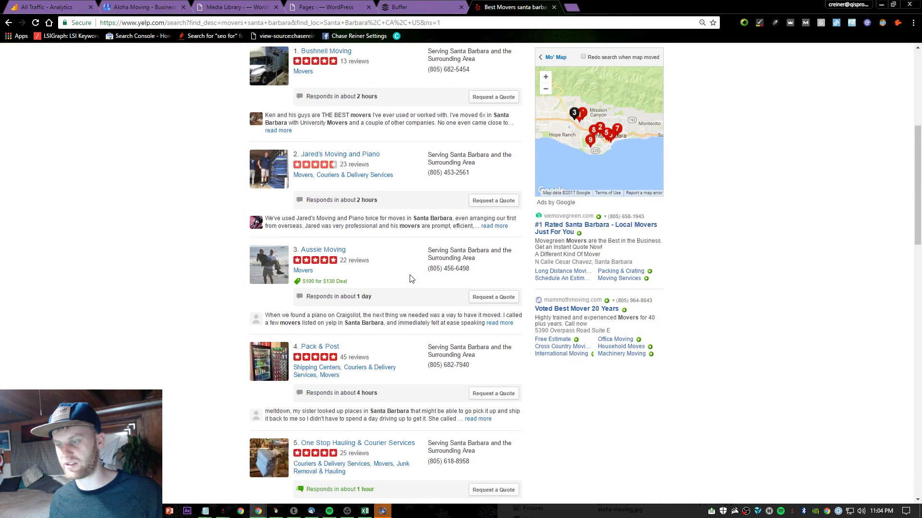
{"action": "scroll", "coordinate": [412, 279], "scroll_direction": "up", "scroll_amount": 6}
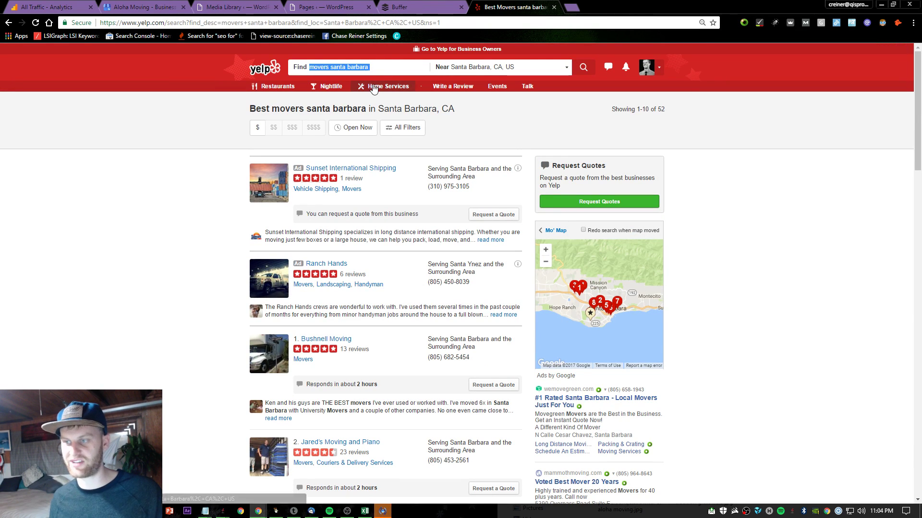
- Rerun the 'movers' search after fixing a typo and find Aloha Moving ranked fourth with 15 reviews
{"action": "left_click", "coordinate": [389, 64]}
{"action": "type", "text": "m"}
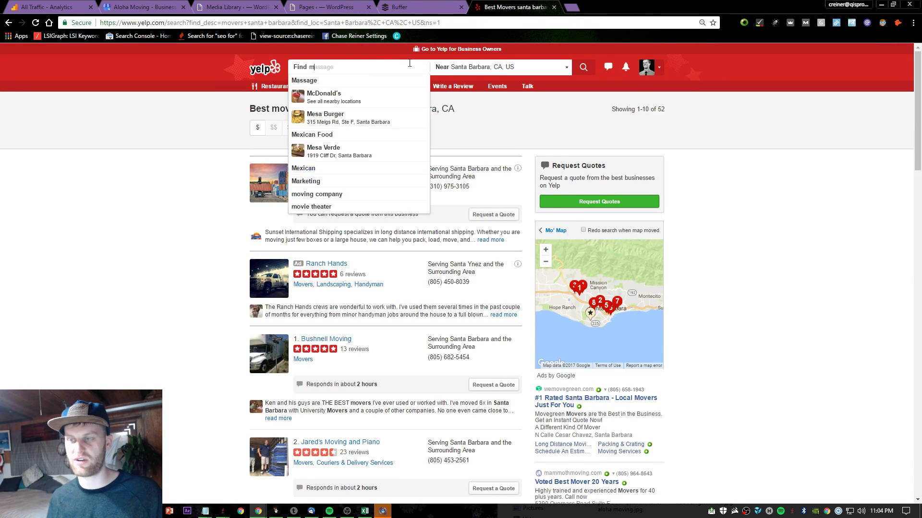
{"action": "type", "text": "oivers"}
{"action": "key", "text": "Return"}
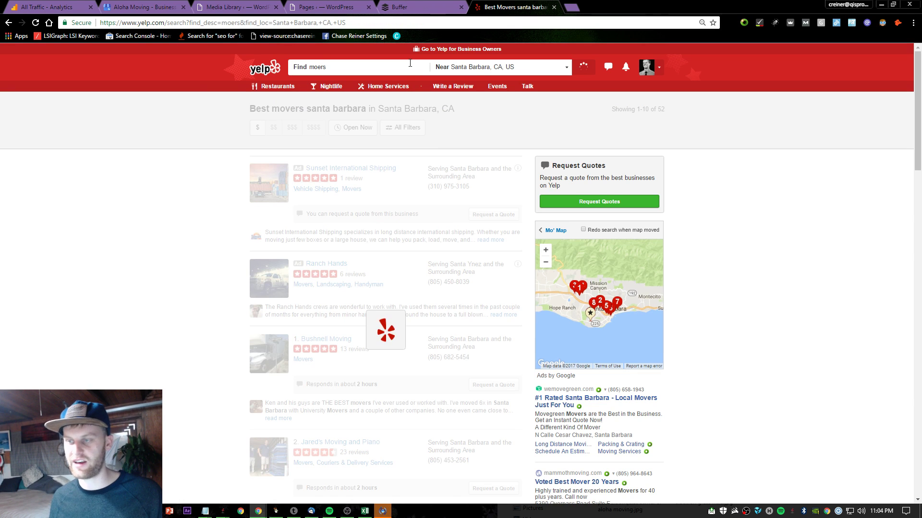
{"action": "left_click", "coordinate": [330, 66]}
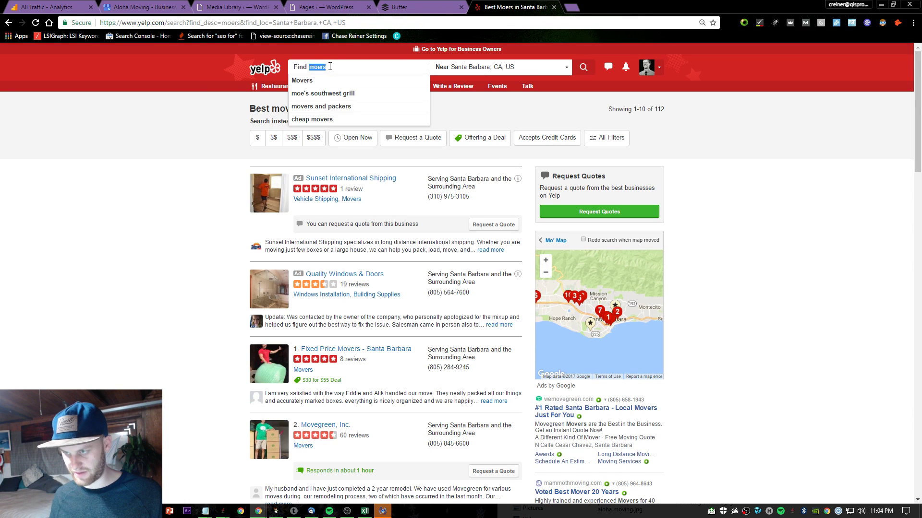
{"action": "type", "text": ",o"}
{"action": "key", "text": "BackSpace"}
{"action": "key", "text": "BackSpace"}
{"action": "type", "text": "movers"}
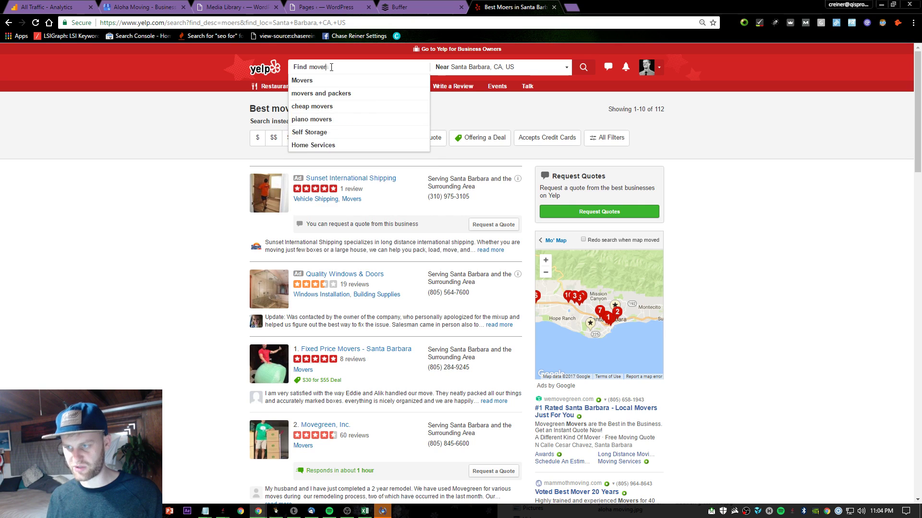
{"action": "key", "text": "Return"}
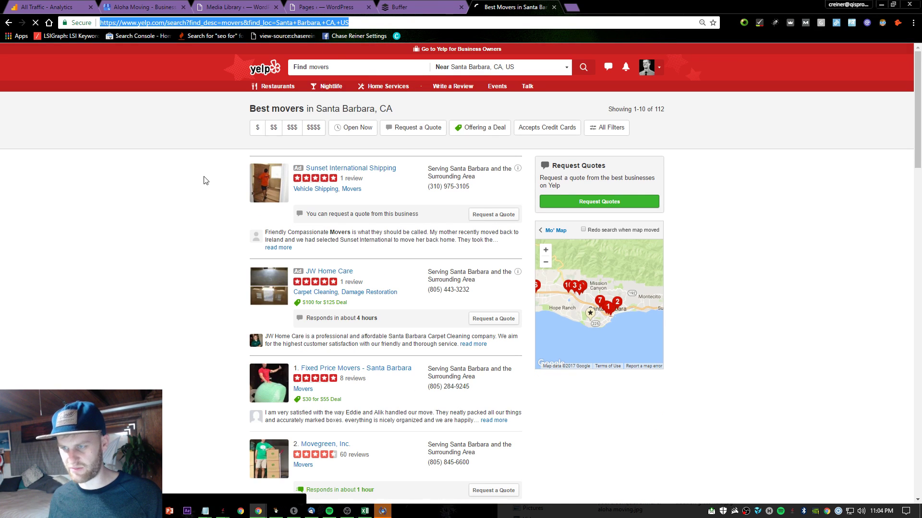
{"action": "scroll", "coordinate": [186, 188], "scroll_direction": "down", "scroll_amount": 3}
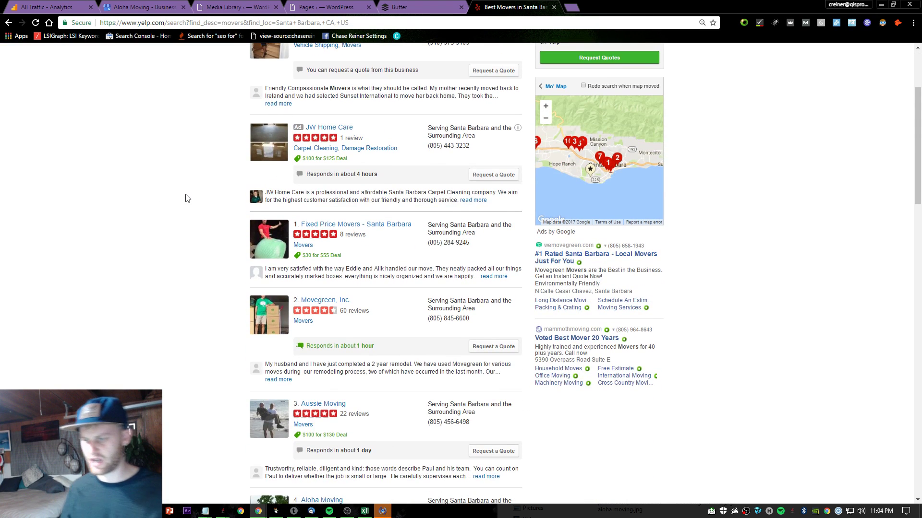
{"action": "scroll", "coordinate": [131, 217], "scroll_direction": "down", "scroll_amount": 4}
{"action": "scroll", "coordinate": [313, 204], "scroll_direction": "down", "scroll_amount": 3}
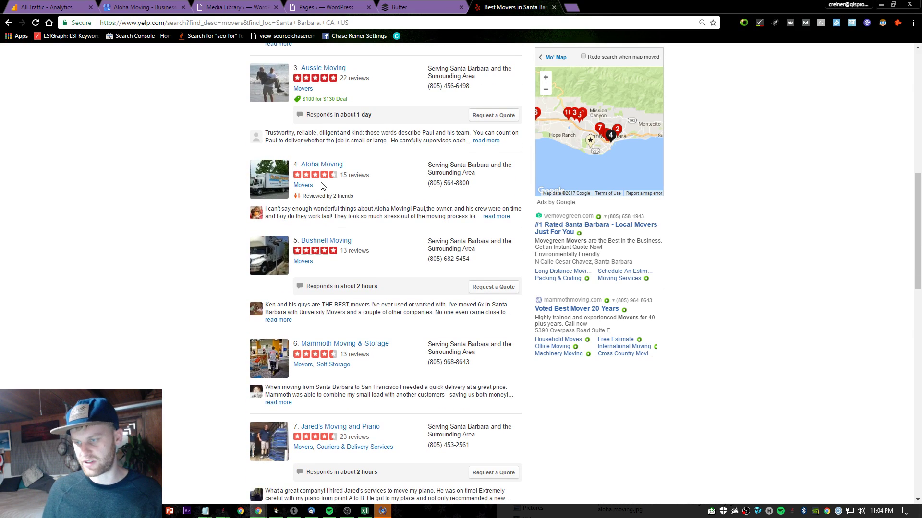
{"action": "scroll", "coordinate": [322, 186], "scroll_direction": "up", "scroll_amount": 10}
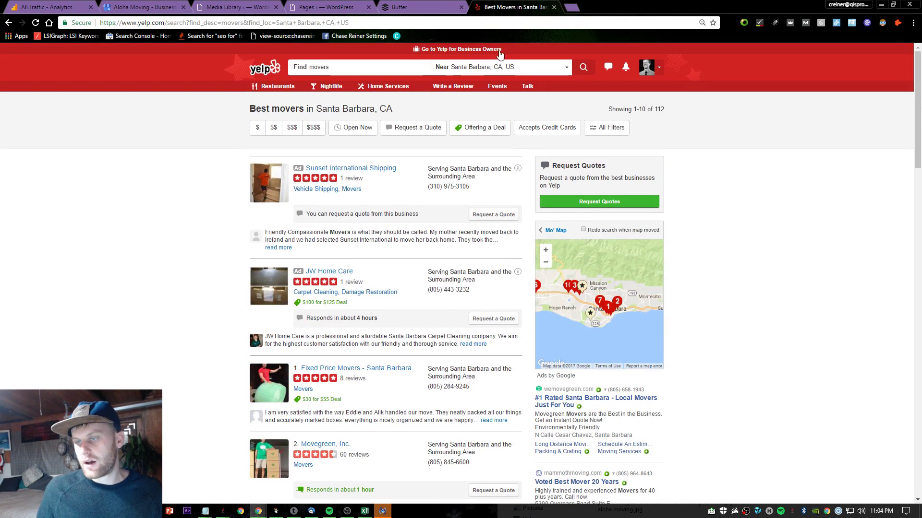
- Close the Yelp movers results and the WordPress Pages and Media Library tabs
{"action": "middle_click", "coordinate": [493, 8]}
{"action": "left_click", "coordinate": [347, 9]}
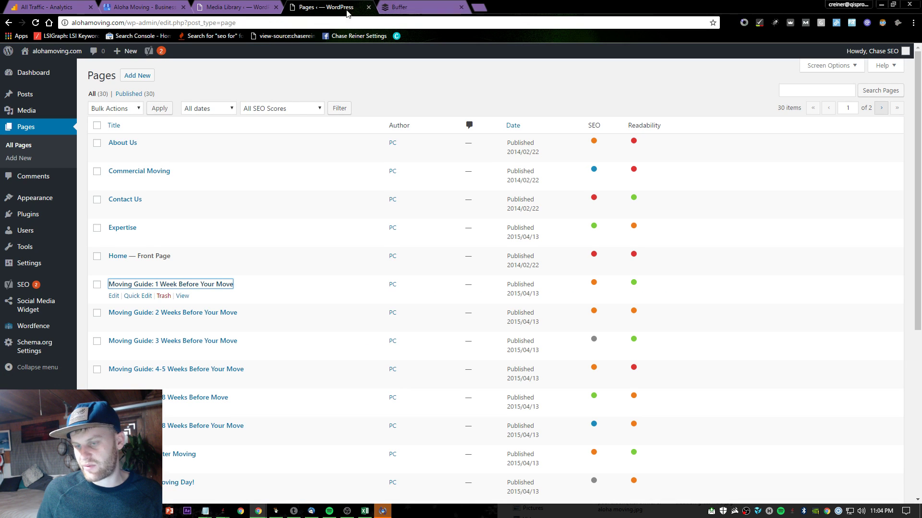
{"action": "scroll", "coordinate": [323, 238], "scroll_direction": "down", "scroll_amount": 6}
{"action": "scroll", "coordinate": [356, 245], "scroll_direction": "up", "scroll_amount": 6}
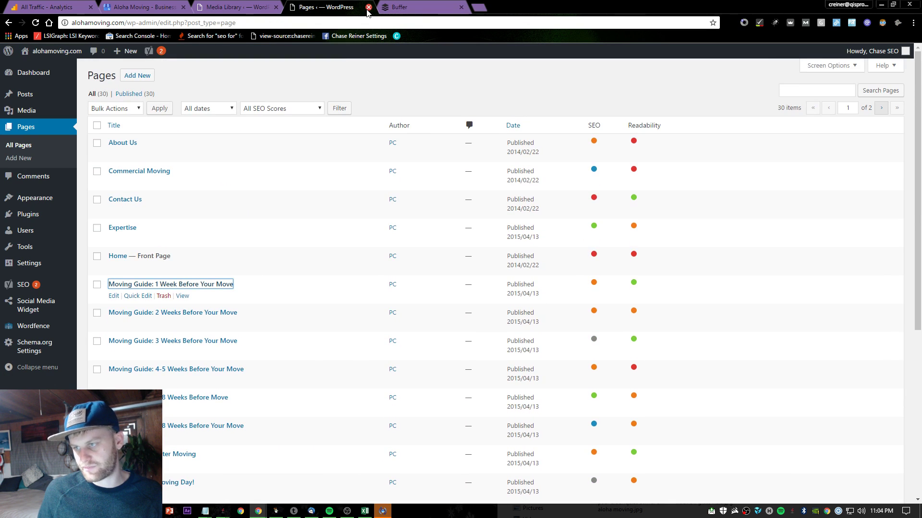
{"action": "left_click", "coordinate": [368, 7]}
{"action": "left_click", "coordinate": [262, 11]}
{"action": "left_click", "coordinate": [276, 7]}
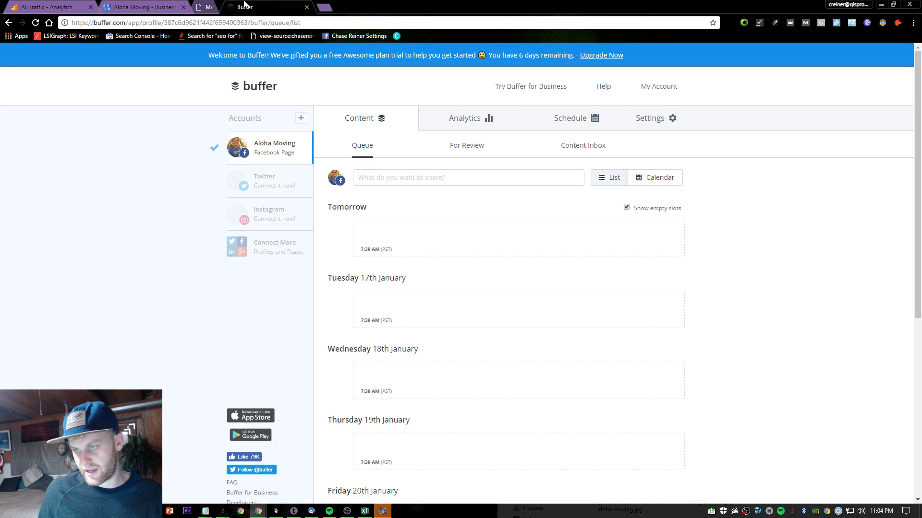
- Go from Aloha Moving's photos page to the listing dashboard and open its full insights
{"action": "left_click", "coordinate": [171, 8]}
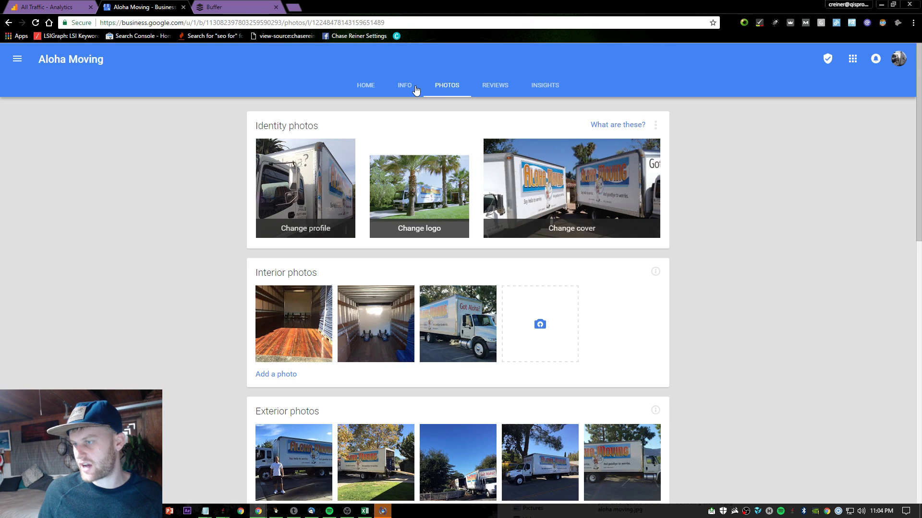
{"action": "left_click", "coordinate": [369, 84]}
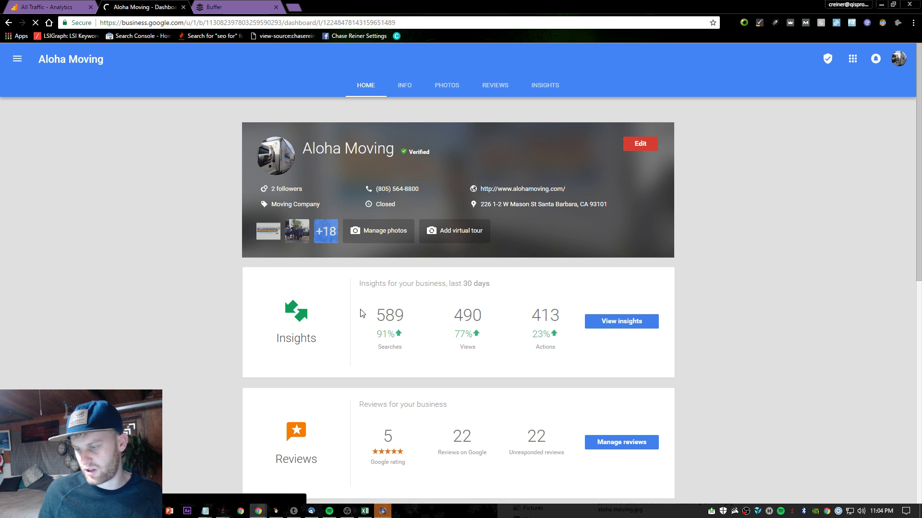
{"action": "left_click_drag", "start_coordinate": [362, 314], "coordinate": [572, 334]}
{"action": "left_click", "coordinate": [679, 361]}
{"action": "left_click", "coordinate": [608, 326]}
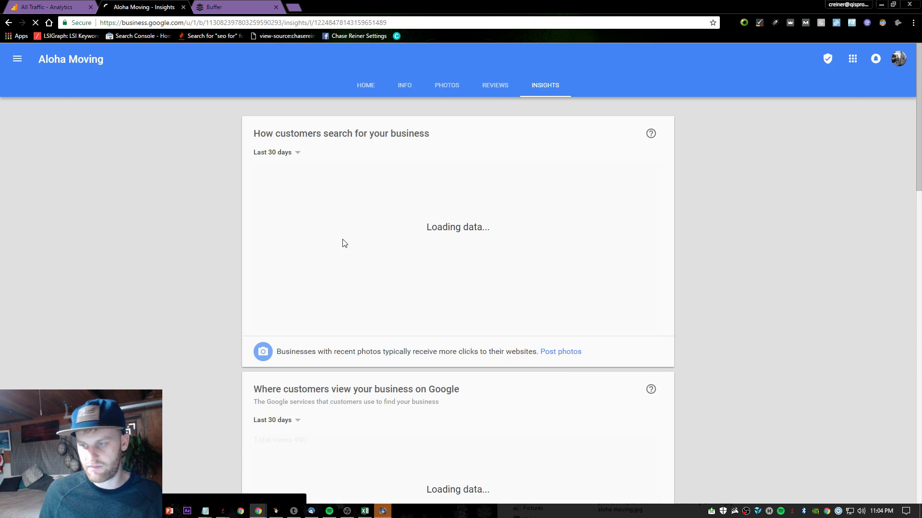
{"action": "scroll", "coordinate": [419, 204], "scroll_direction": "down", "scroll_amount": 1}
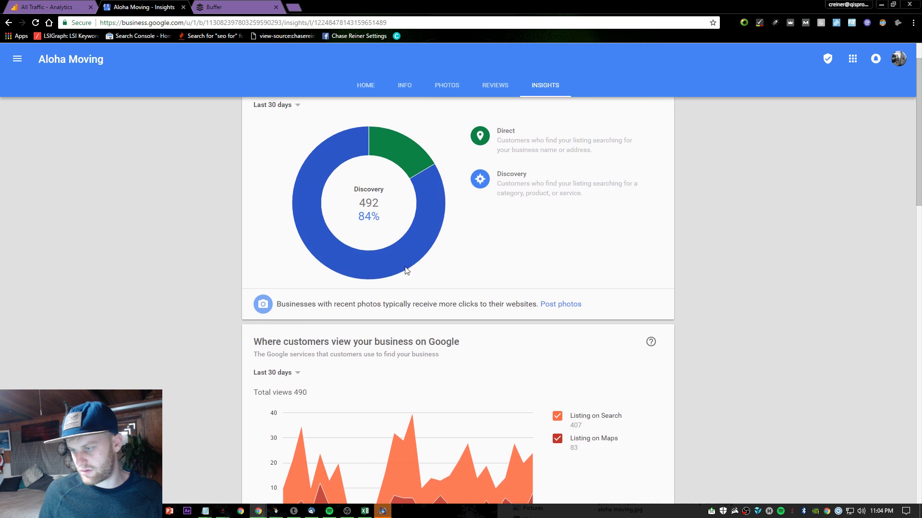
{"action": "scroll", "coordinate": [548, 204], "scroll_direction": "up", "scroll_amount": 1}
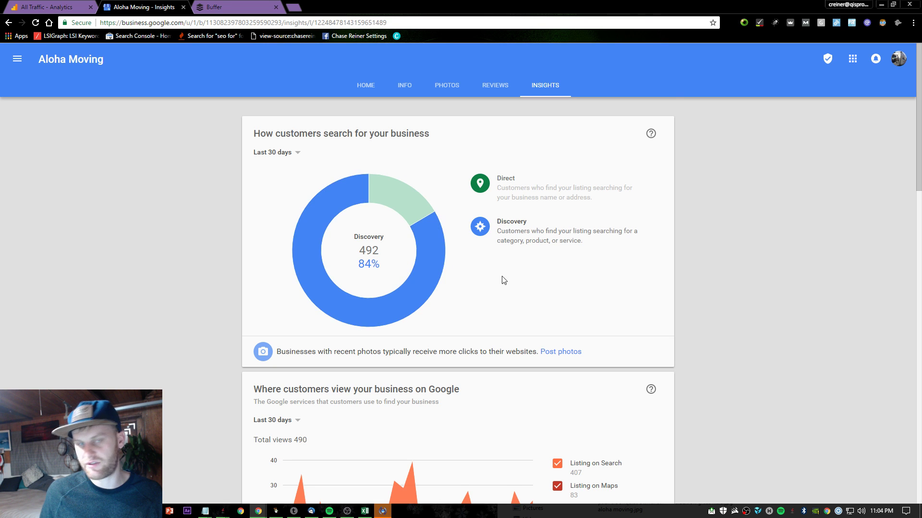
{"action": "scroll", "coordinate": [501, 283], "scroll_direction": "down", "scroll_amount": 4}
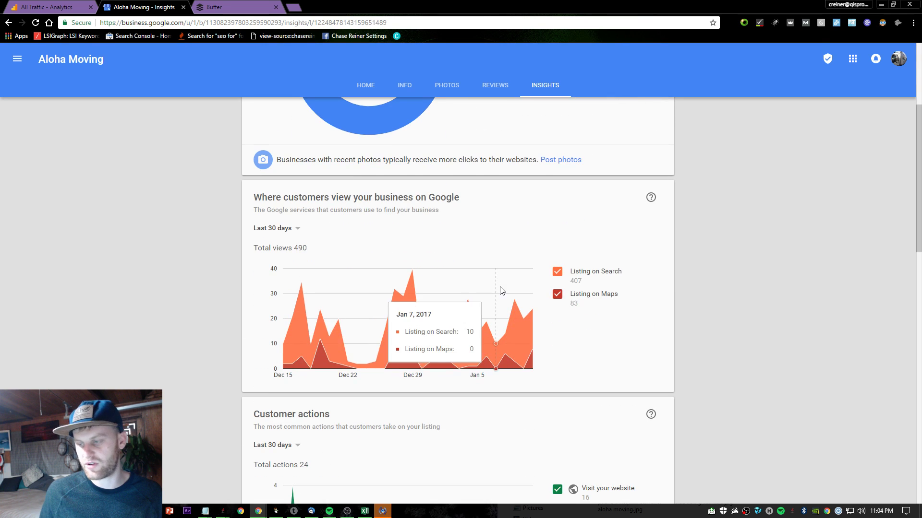
- Show the listing views for the last 90 days (987 views)
{"action": "left_click", "coordinate": [295, 238]}
{"action": "left_click", "coordinate": [309, 250]}
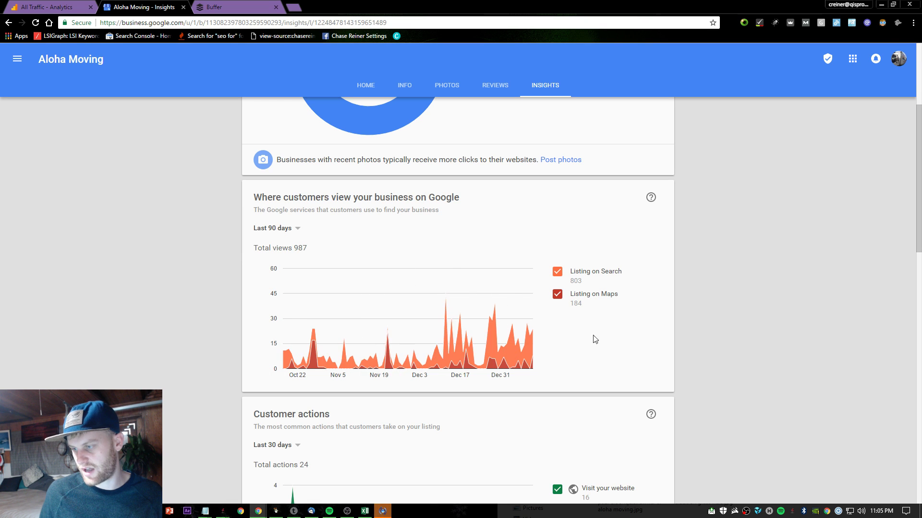
{"action": "scroll", "coordinate": [528, 327], "scroll_direction": "down", "scroll_amount": 7}
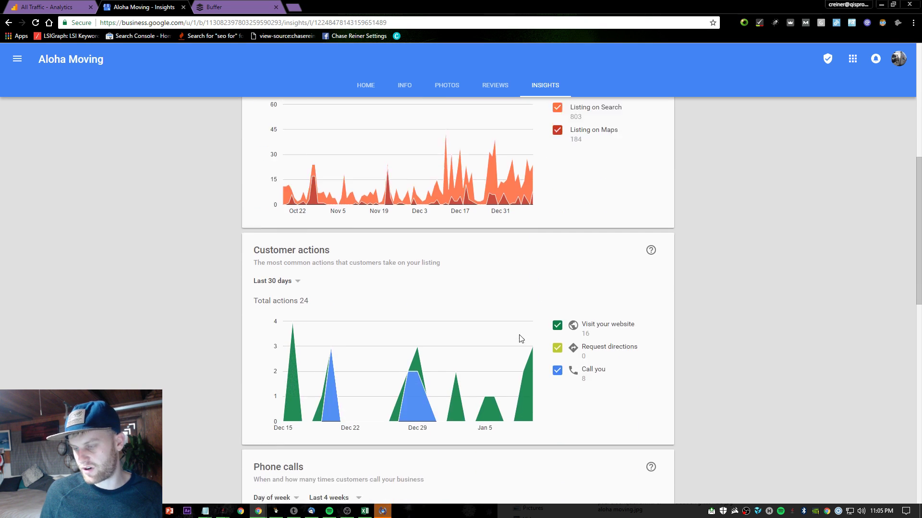
{"action": "scroll", "coordinate": [362, 269], "scroll_direction": "up", "scroll_amount": 1}
- Show customer actions for the last 90 days (47 actions) and review the insights page
{"action": "left_click", "coordinate": [288, 159]}
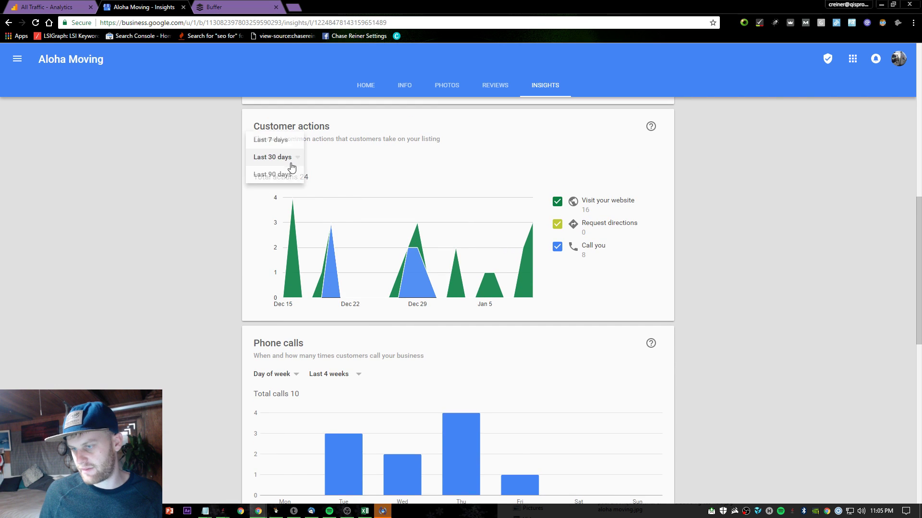
{"action": "double_click", "coordinate": [293, 174]}
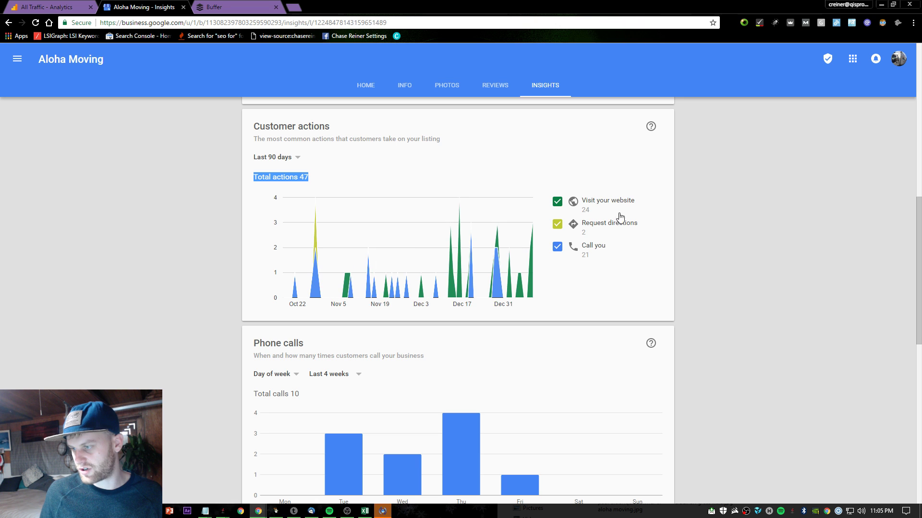
{"action": "scroll", "coordinate": [659, 361], "scroll_direction": "down", "scroll_amount": 4}
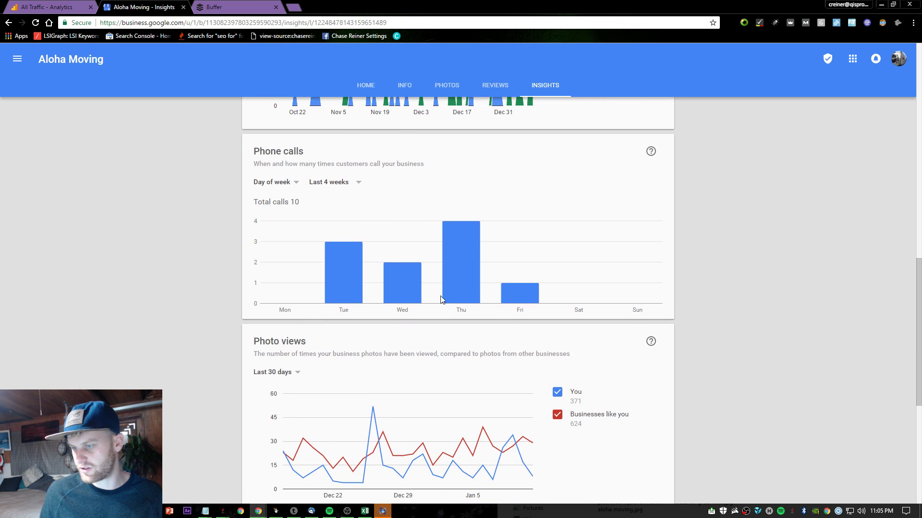
{"action": "scroll", "coordinate": [482, 282], "scroll_direction": "down", "scroll_amount": 5}
{"action": "scroll", "coordinate": [484, 269], "scroll_direction": "up", "scroll_amount": 1}
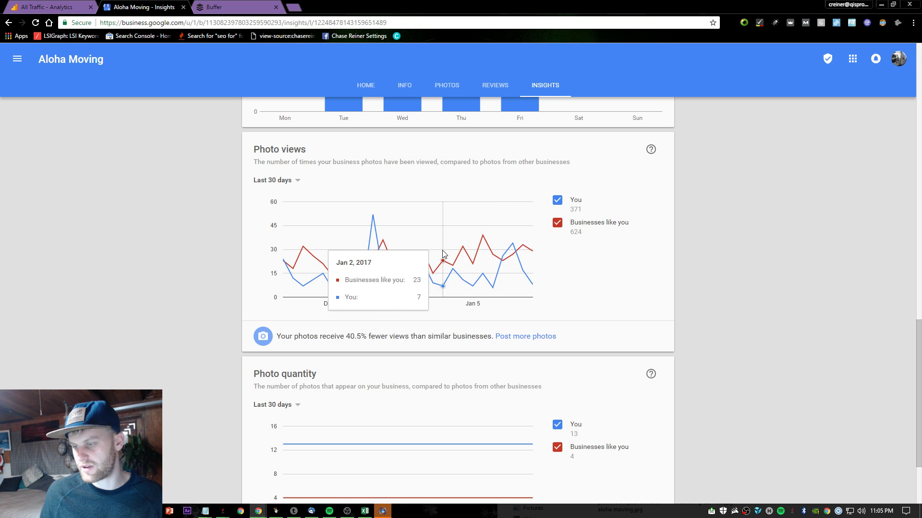
{"action": "scroll", "coordinate": [515, 253], "scroll_direction": "down", "scroll_amount": 3}
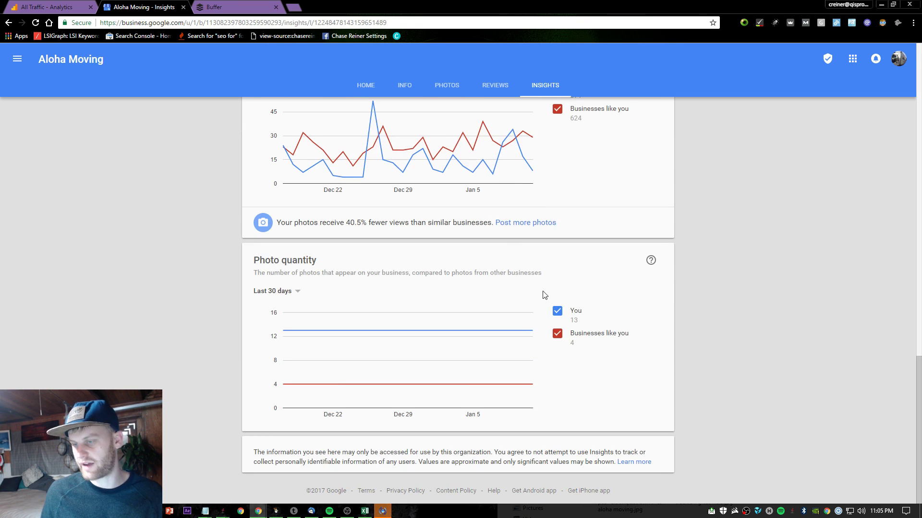
{"action": "scroll", "coordinate": [443, 339], "scroll_direction": "up", "scroll_amount": 3}
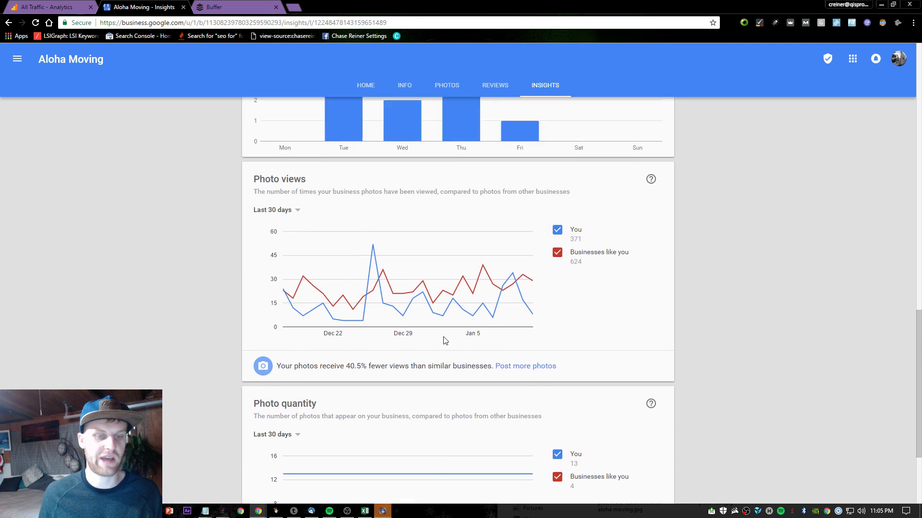
{"action": "scroll", "coordinate": [235, 263], "scroll_direction": "up", "scroll_amount": 10}
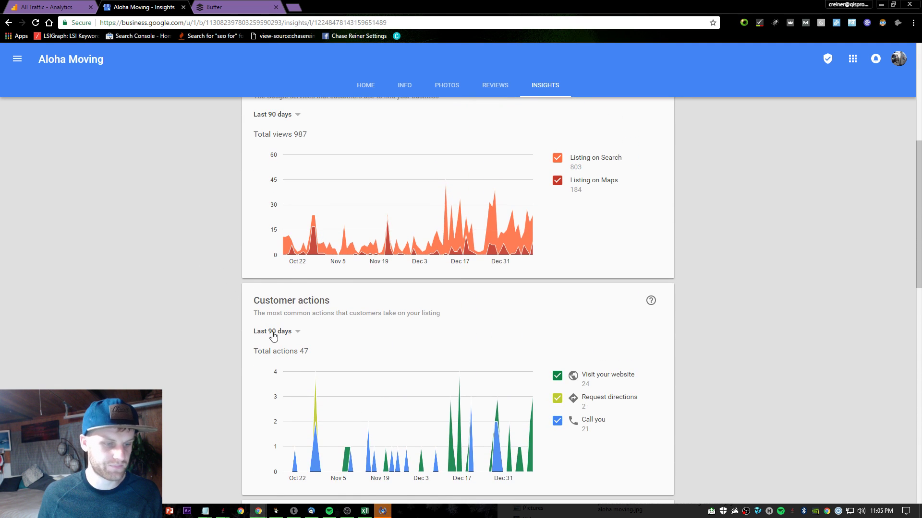
{"action": "scroll", "coordinate": [273, 336], "scroll_direction": "up", "scroll_amount": 7}
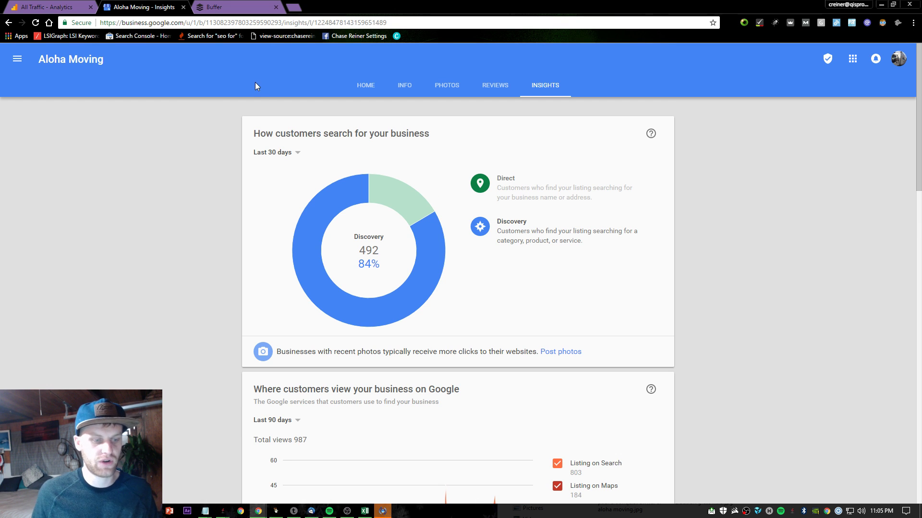
- Load iphonerepairsantabarbara.com in a new tab and select its customer testimonial quotes
{"action": "left_click", "coordinate": [292, 6]}
{"action": "type", "text": "i"}
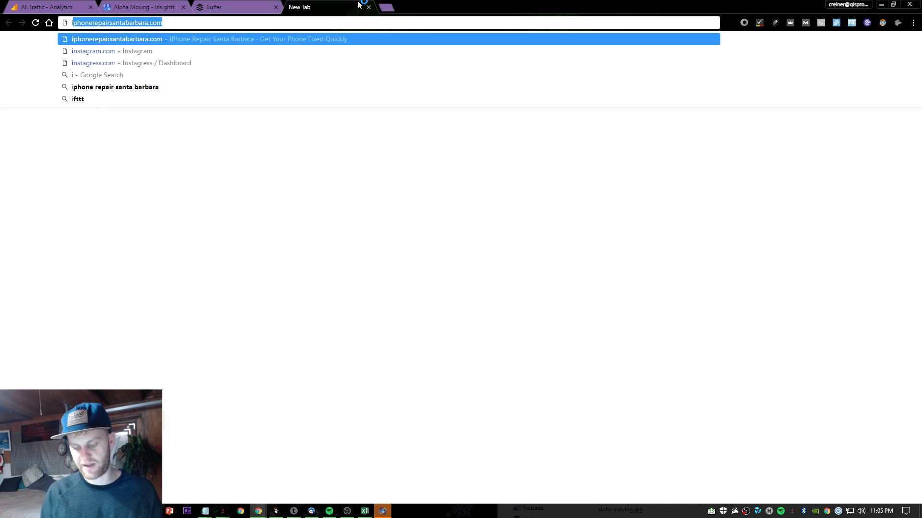
{"action": "key", "text": "Return"}
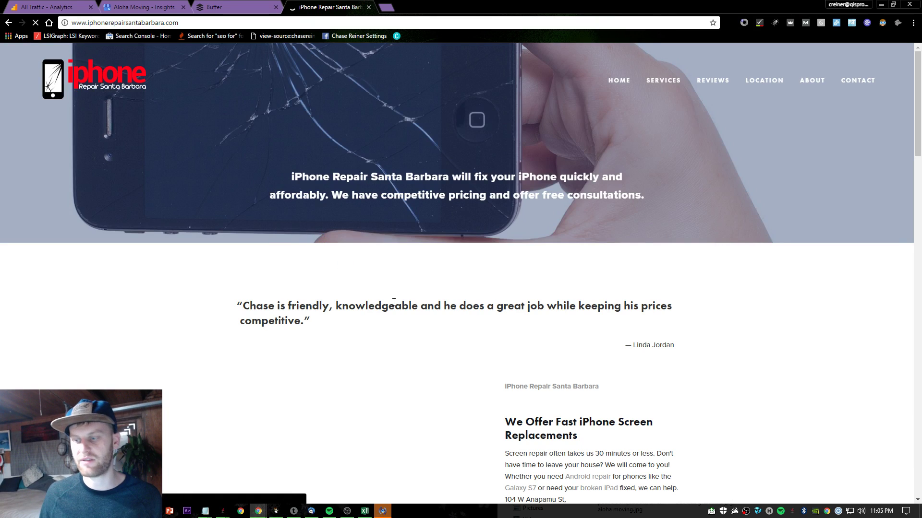
{"action": "triple_click", "coordinate": [377, 307]}
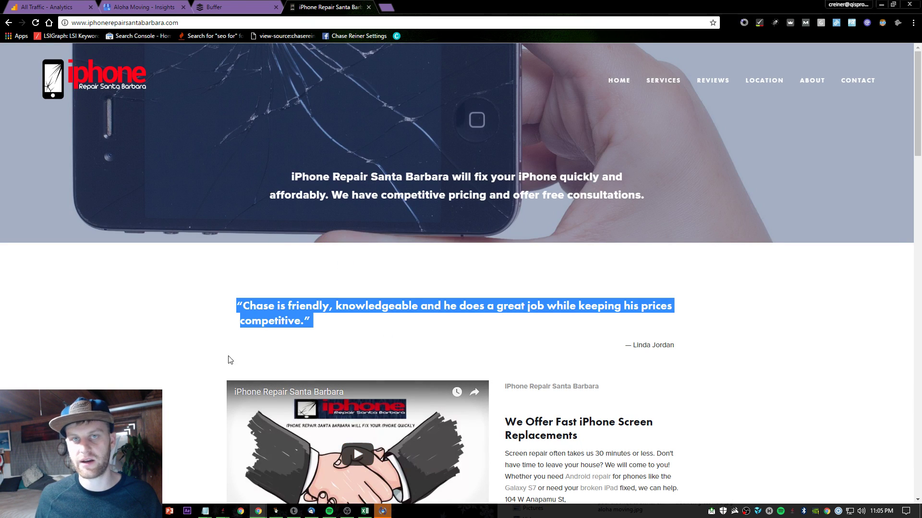
{"action": "scroll", "coordinate": [302, 341], "scroll_direction": "down", "scroll_amount": 10}
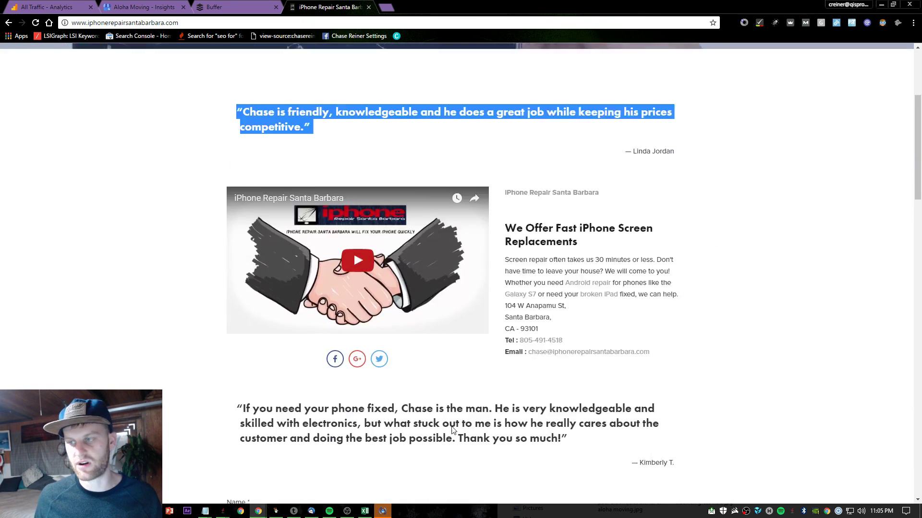
{"action": "triple_click", "coordinate": [487, 127]}
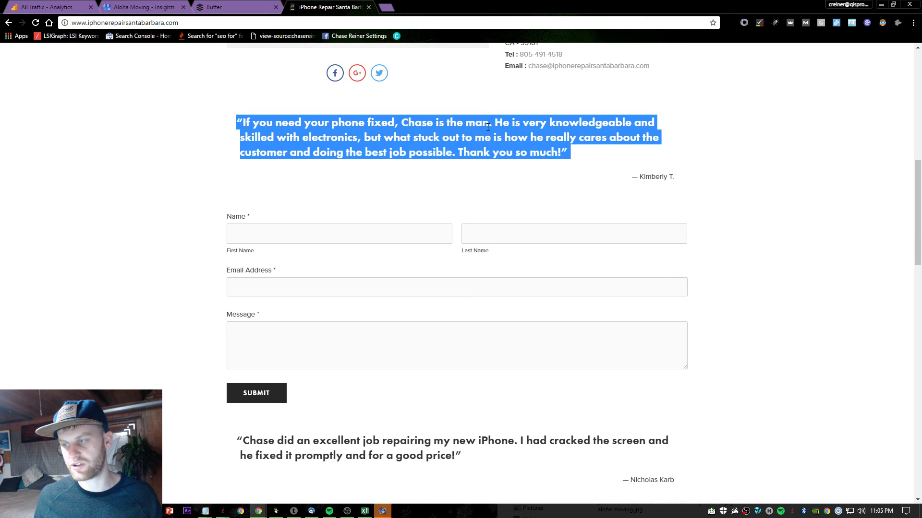
{"action": "left_click", "coordinate": [174, 174]}
- Close the iPhone Repair Santa Barbara site and return to the Buffer posting queue
{"action": "left_click", "coordinate": [368, 6]}
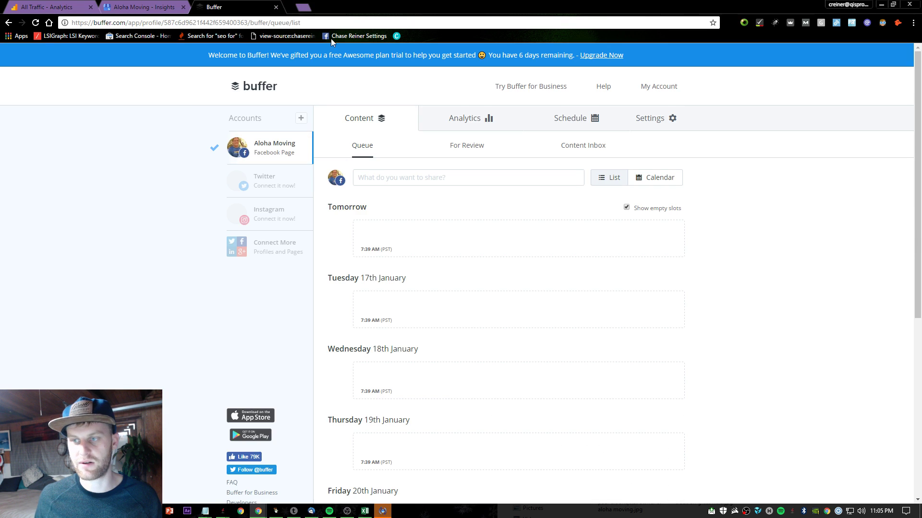
{"action": "left_click", "coordinate": [144, 7]}
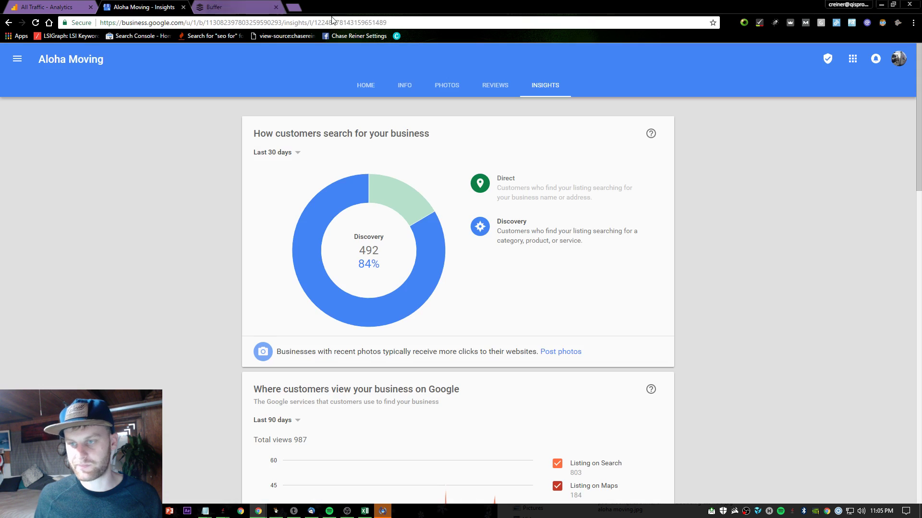
{"action": "left_click", "coordinate": [235, 6]}
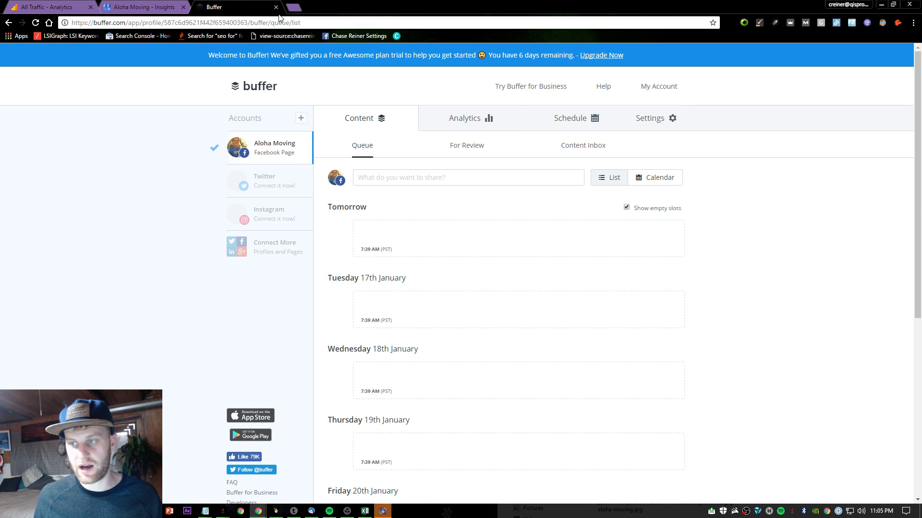